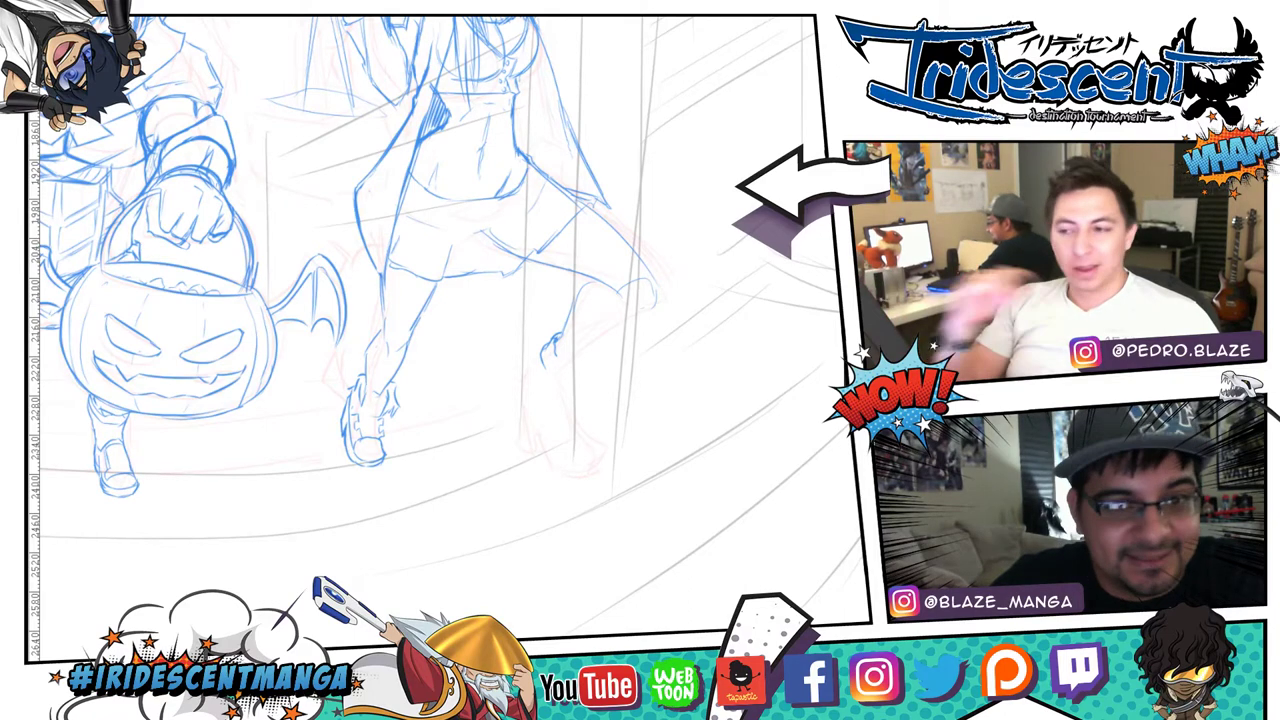
- Examine the whole park scene and the rough group poses, then the two blue-lined characters up close
{"action": "left_click_drag", "start_coordinate": [478, 228], "coordinate": [519, 259]}
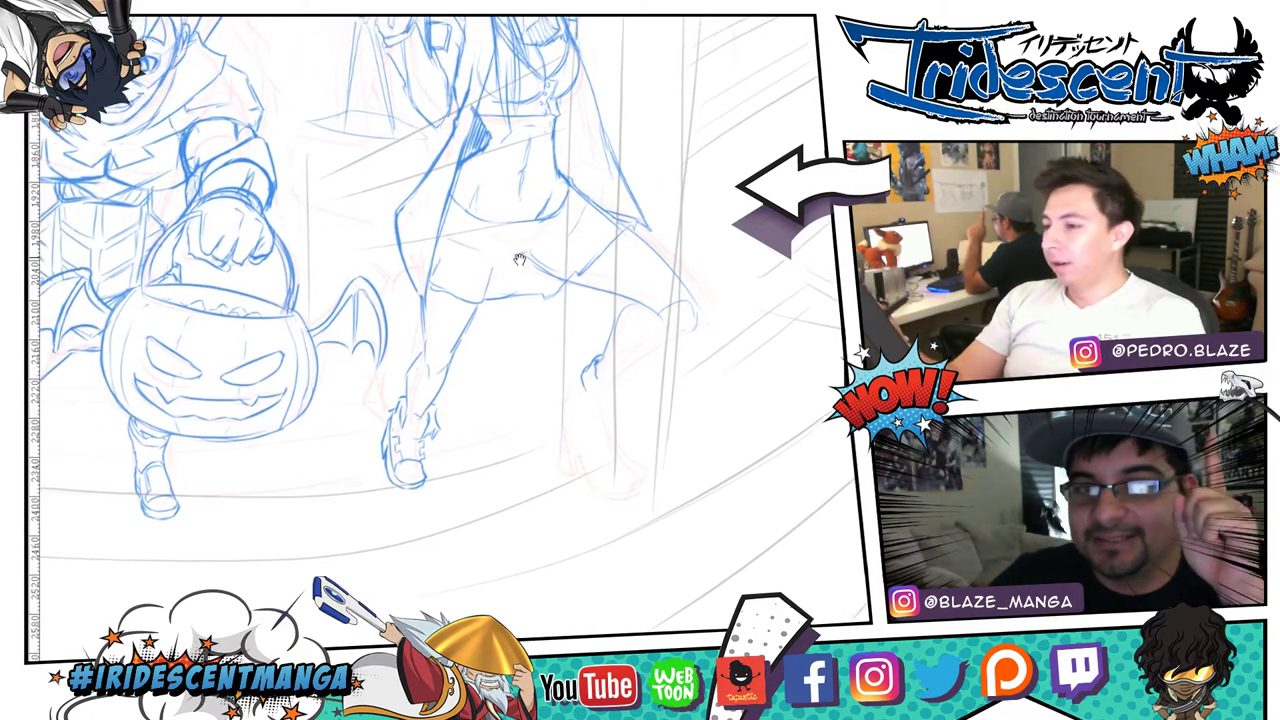
{"action": "scroll", "coordinate": [519, 259], "scroll_direction": "down", "scroll_amount": 5}
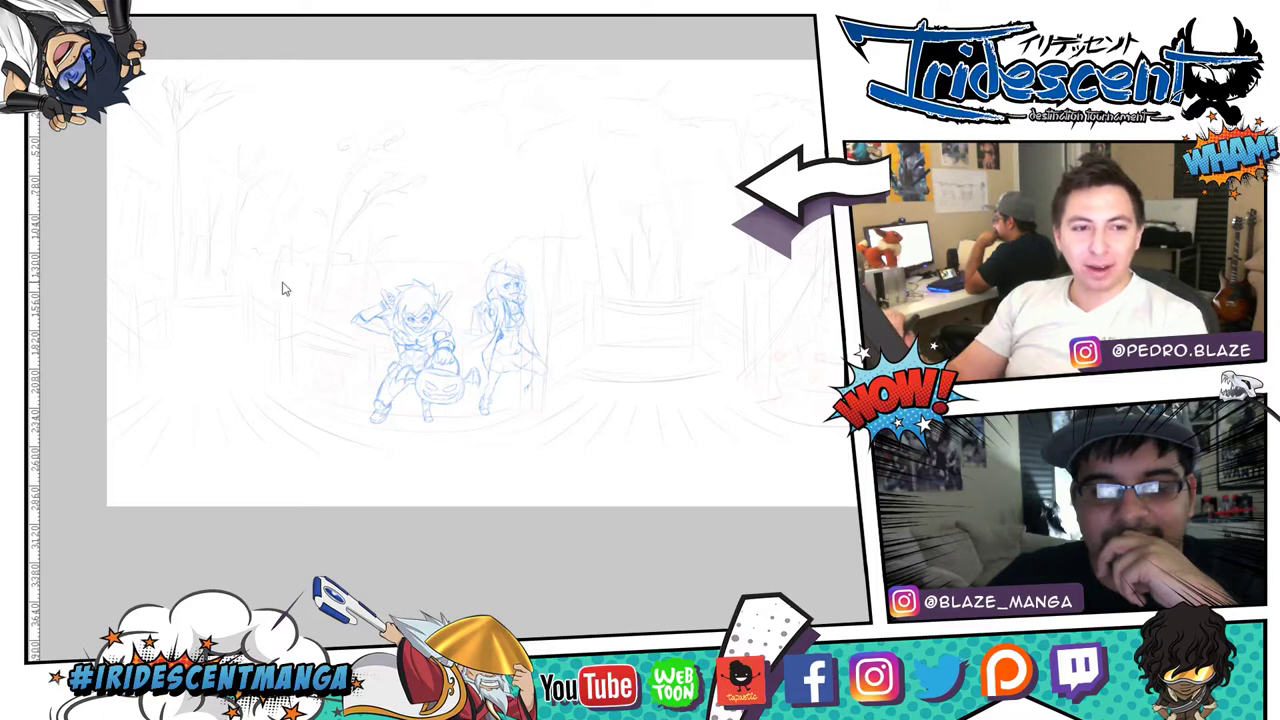
{"action": "scroll", "coordinate": [304, 278], "scroll_direction": "up", "scroll_amount": 1}
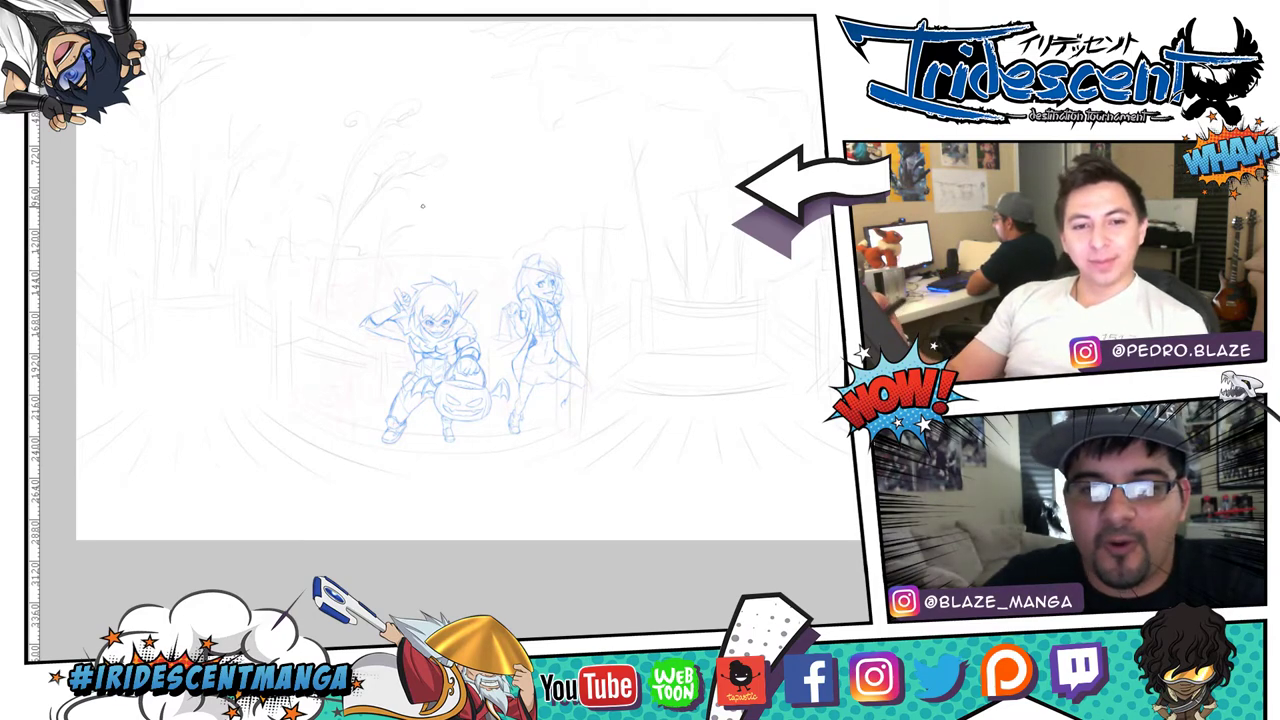
{"action": "mouse_move", "coordinate": [535, 222]}
{"action": "left_mouse_down"}
{"action": "mouse_move", "coordinate": [674, 217]}
{"action": "mouse_move", "coordinate": [774, 388]}
{"action": "mouse_move", "coordinate": [523, 266]}
{"action": "mouse_move", "coordinate": [510, 235]}
{"action": "left_mouse_up"}
{"action": "mouse_move", "coordinate": [765, 219]}
{"action": "left_mouse_down"}
{"action": "mouse_move", "coordinate": [583, 234]}
{"action": "mouse_move", "coordinate": [497, 224]}
{"action": "mouse_move", "coordinate": [506, 251]}
{"action": "mouse_move", "coordinate": [735, 215]}
{"action": "left_mouse_up"}
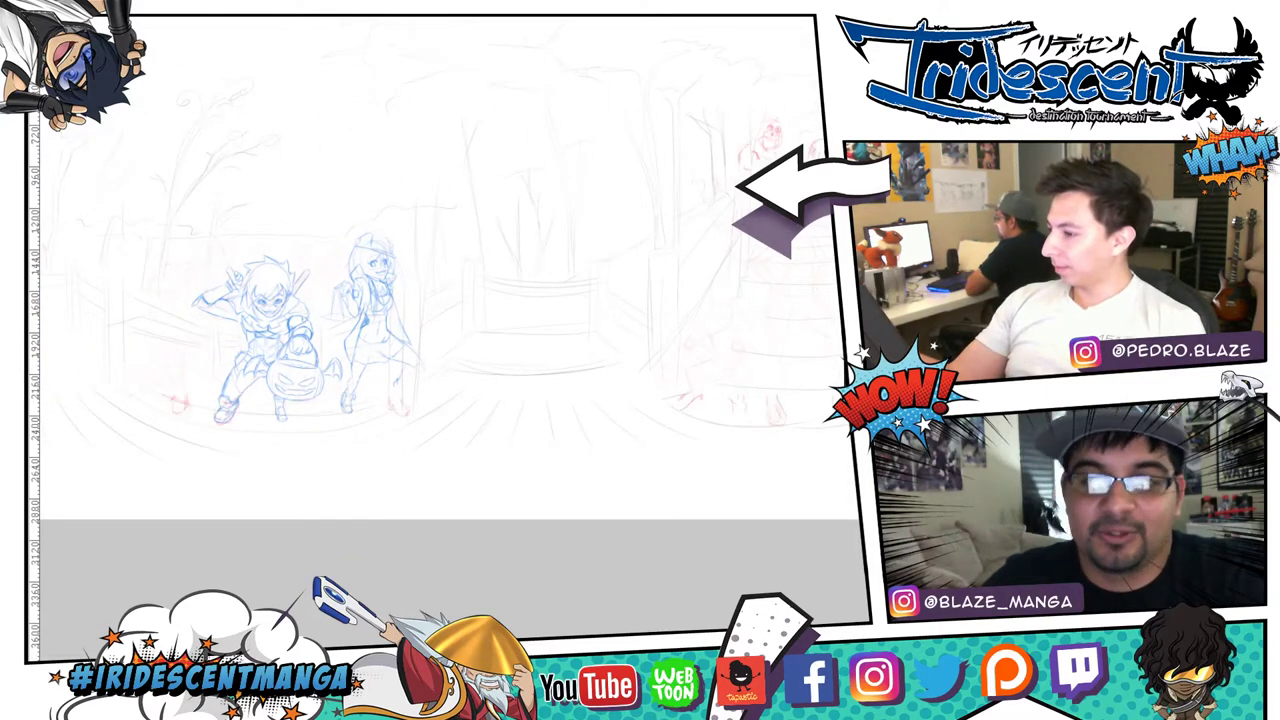
{"action": "mouse_move", "coordinate": [521, 281]}
{"action": "left_mouse_down"}
{"action": "mouse_move", "coordinate": [703, 258]}
{"action": "mouse_move", "coordinate": [694, 277]}
{"action": "mouse_move", "coordinate": [657, 277]}
{"action": "mouse_move", "coordinate": [555, 255]}
{"action": "mouse_move", "coordinate": [577, 266]}
{"action": "mouse_move", "coordinate": [858, 243]}
{"action": "mouse_move", "coordinate": [938, 264]}
{"action": "mouse_move", "coordinate": [769, 328]}
{"action": "mouse_move", "coordinate": [720, 319]}
{"action": "mouse_move", "coordinate": [737, 318]}
{"action": "left_mouse_up"}
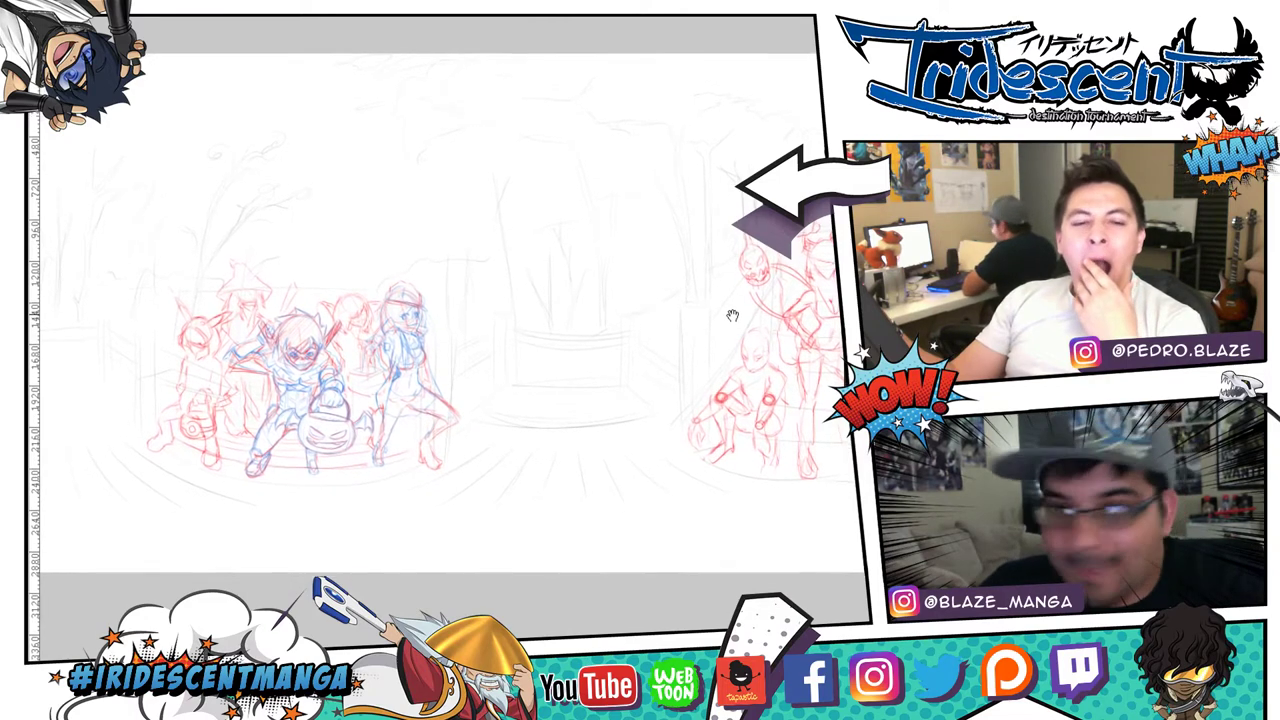
{"action": "mouse_move", "coordinate": [732, 316]}
{"action": "left_mouse_down"}
{"action": "mouse_move", "coordinate": [805, 300]}
{"action": "mouse_move", "coordinate": [507, 302]}
{"action": "mouse_move", "coordinate": [871, 273]}
{"action": "left_mouse_up"}
{"action": "mouse_move", "coordinate": [774, 244]}
{"action": "left_mouse_down"}
{"action": "mouse_move", "coordinate": [746, 288]}
{"action": "mouse_move", "coordinate": [854, 282]}
{"action": "mouse_move", "coordinate": [795, 283]}
{"action": "mouse_move", "coordinate": [893, 251]}
{"action": "mouse_move", "coordinate": [600, 246]}
{"action": "mouse_move", "coordinate": [449, 271]}
{"action": "mouse_move", "coordinate": [708, 231]}
{"action": "mouse_move", "coordinate": [477, 257]}
{"action": "mouse_move", "coordinate": [866, 226]}
{"action": "mouse_move", "coordinate": [389, 266]}
{"action": "mouse_move", "coordinate": [381, 281]}
{"action": "mouse_move", "coordinate": [423, 277]}
{"action": "mouse_move", "coordinate": [409, 292]}
{"action": "mouse_move", "coordinate": [858, 229]}
{"action": "mouse_move", "coordinate": [772, 222]}
{"action": "mouse_move", "coordinate": [430, 281]}
{"action": "mouse_move", "coordinate": [407, 301]}
{"action": "mouse_move", "coordinate": [566, 237]}
{"action": "mouse_move", "coordinate": [537, 223]}
{"action": "mouse_move", "coordinate": [737, 260]}
{"action": "left_mouse_up"}
{"action": "left_click_drag", "start_coordinate": [660, 247], "coordinate": [686, 232]}
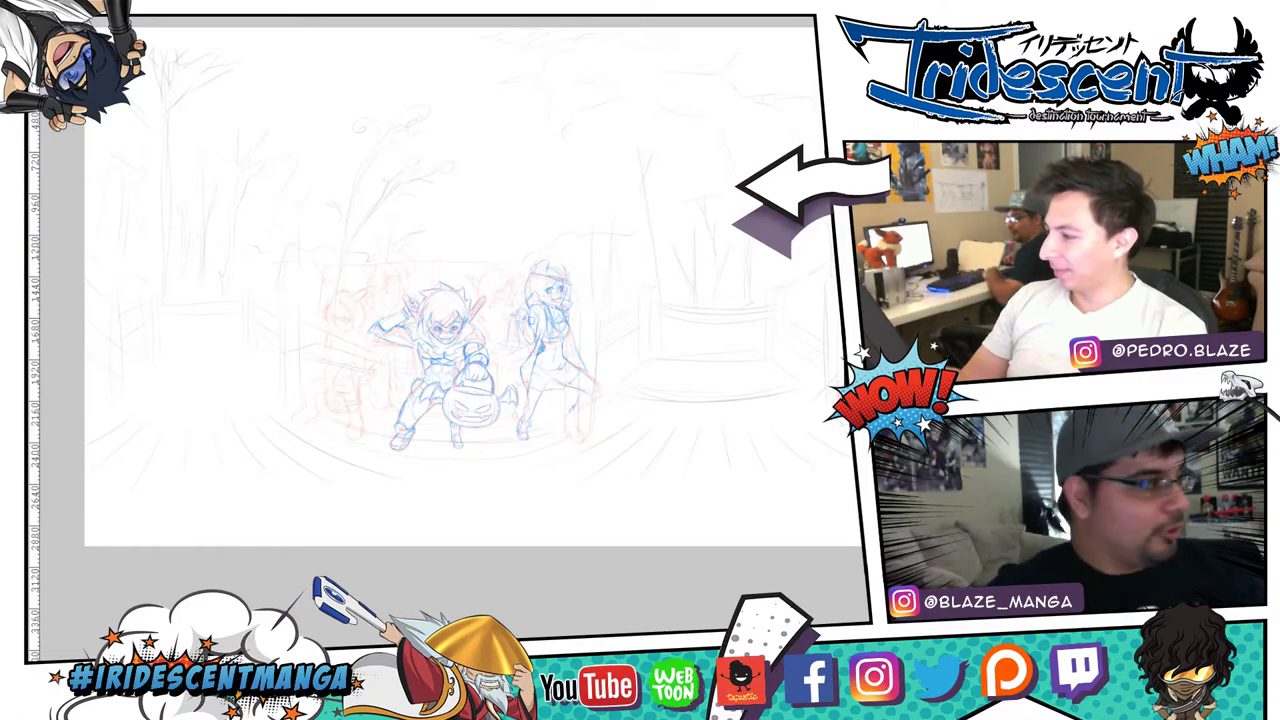
{"action": "scroll", "coordinate": [375, 321], "scroll_direction": "up", "scroll_amount": 5}
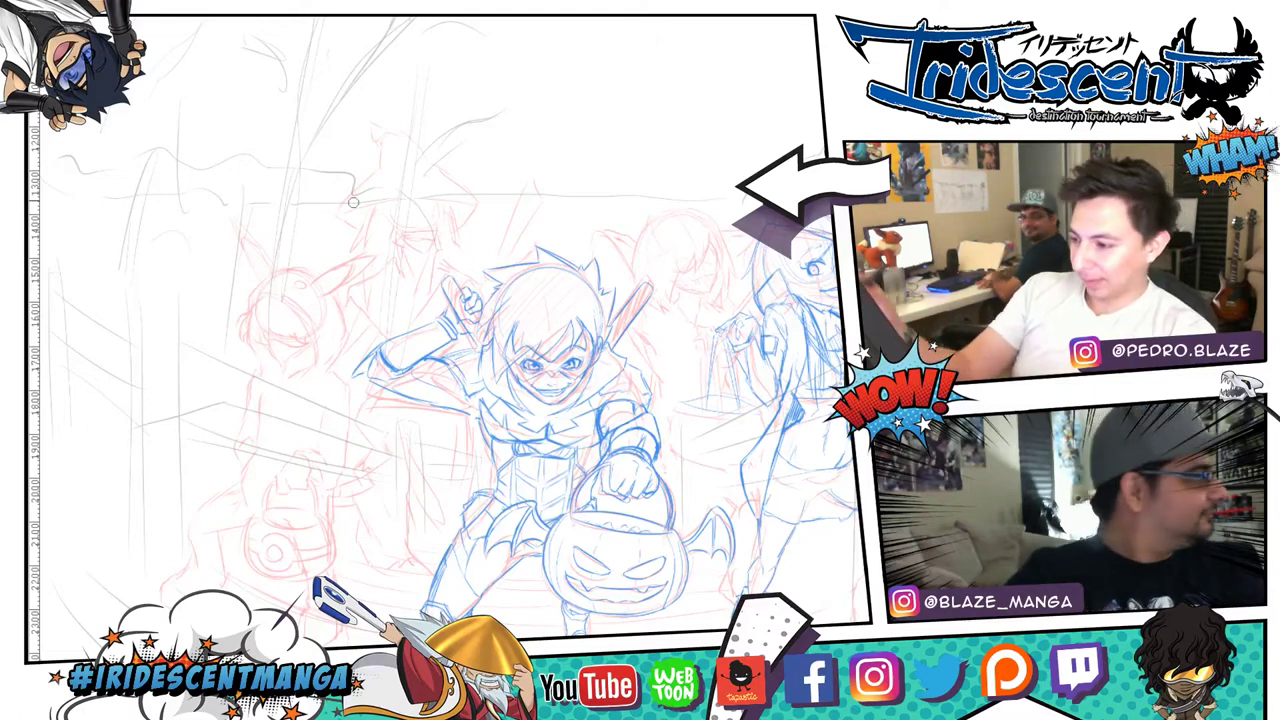
{"action": "left_click_drag", "start_coordinate": [869, 356], "coordinate": [726, 354]}
{"action": "scroll", "coordinate": [746, 358], "scroll_direction": "up", "scroll_amount": 3}
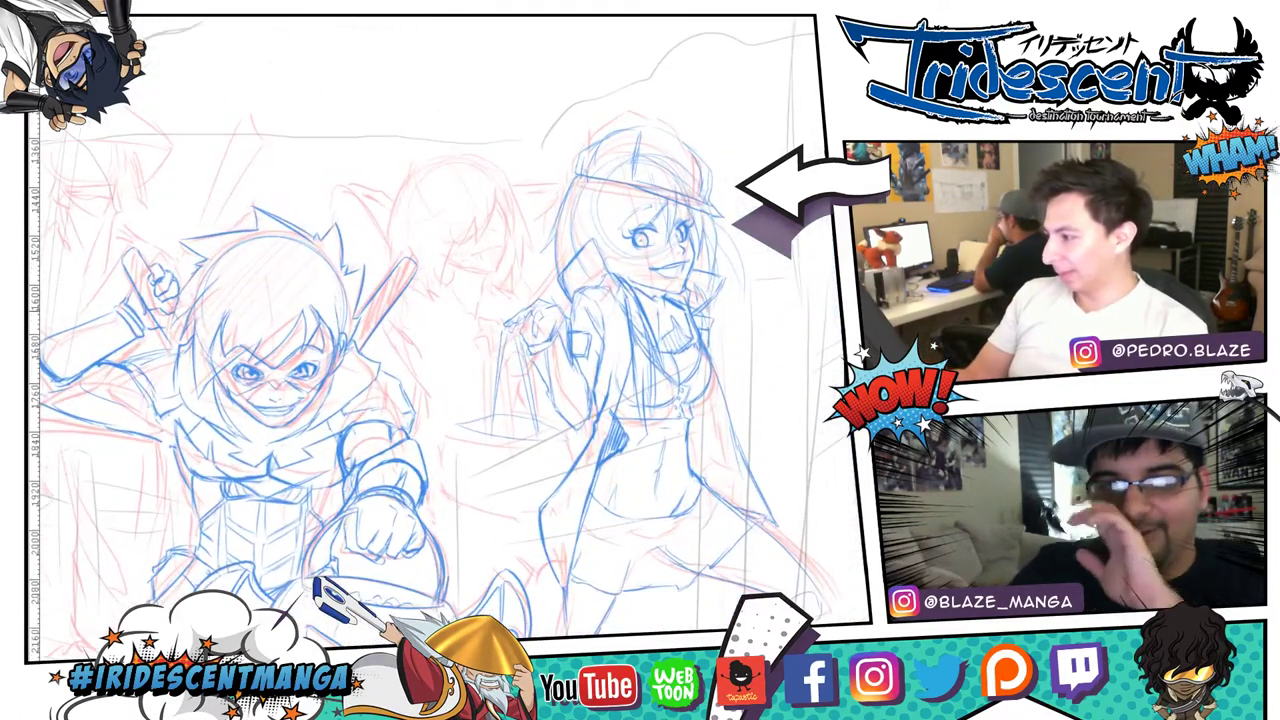
{"action": "scroll", "coordinate": [657, 238], "scroll_direction": "up", "scroll_amount": 2}
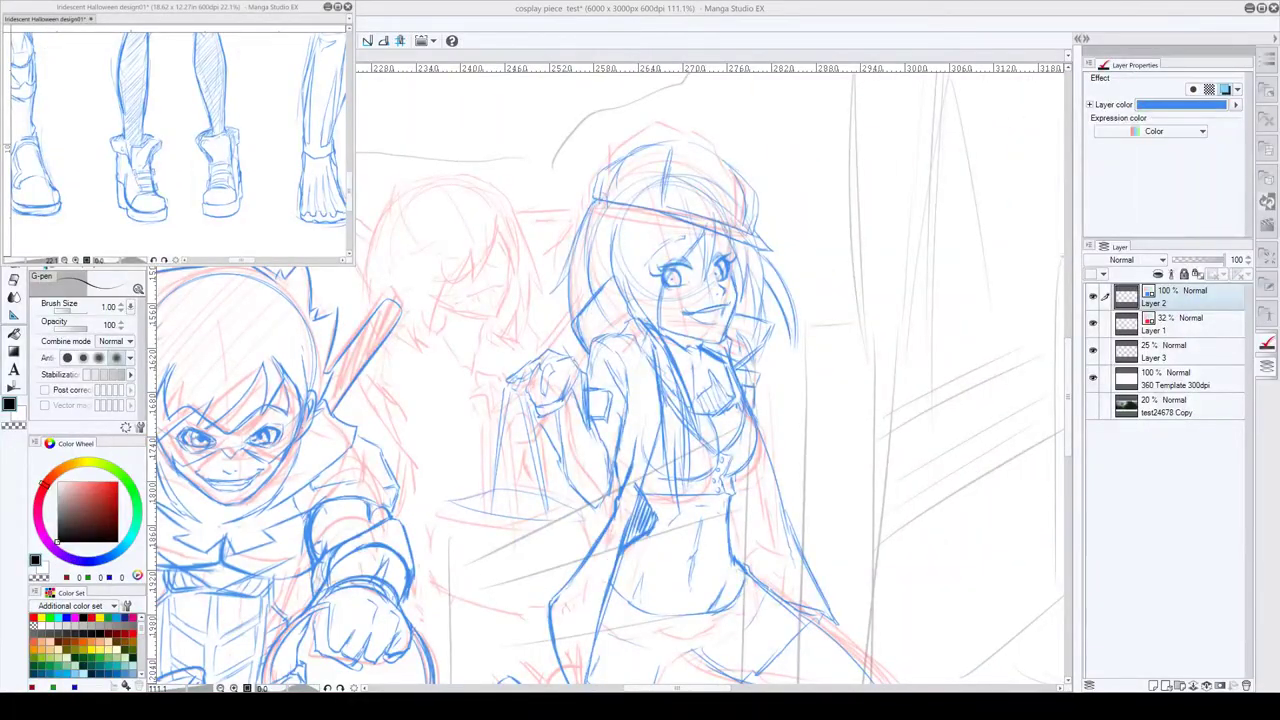
- Sketch a small leafy tuft on top of the girl's cap
{"action": "left_click", "coordinate": [849, 11]}
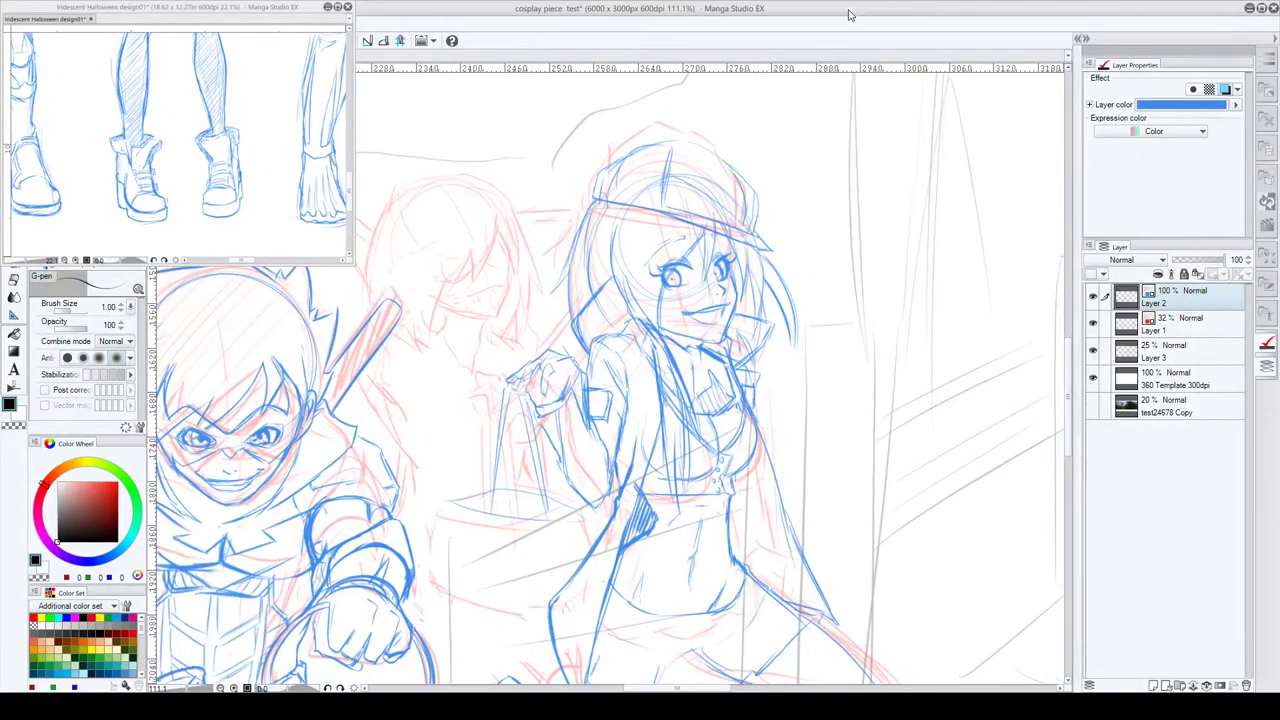
{"action": "left_click_drag", "start_coordinate": [580, 388], "coordinate": [720, 402]}
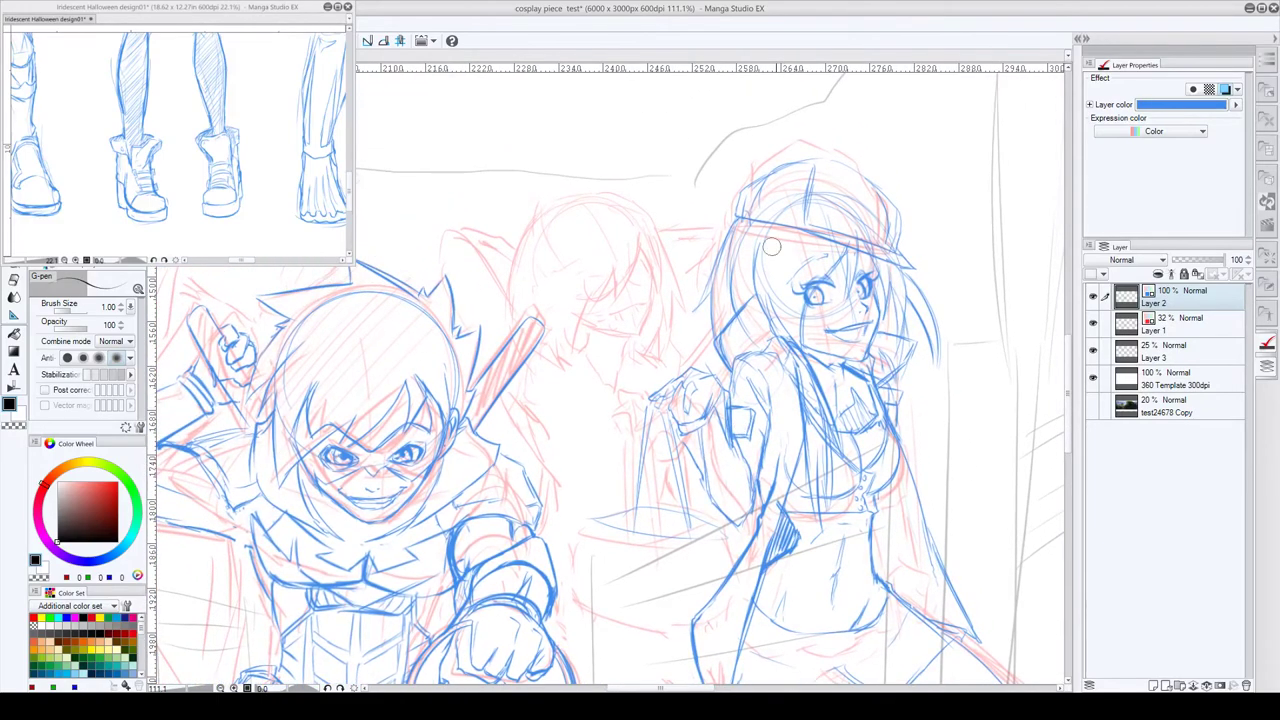
{"action": "scroll", "coordinate": [856, 377], "scroll_direction": "down", "scroll_amount": 2}
{"action": "scroll", "coordinate": [831, 397], "scroll_direction": "down", "scroll_amount": 1}
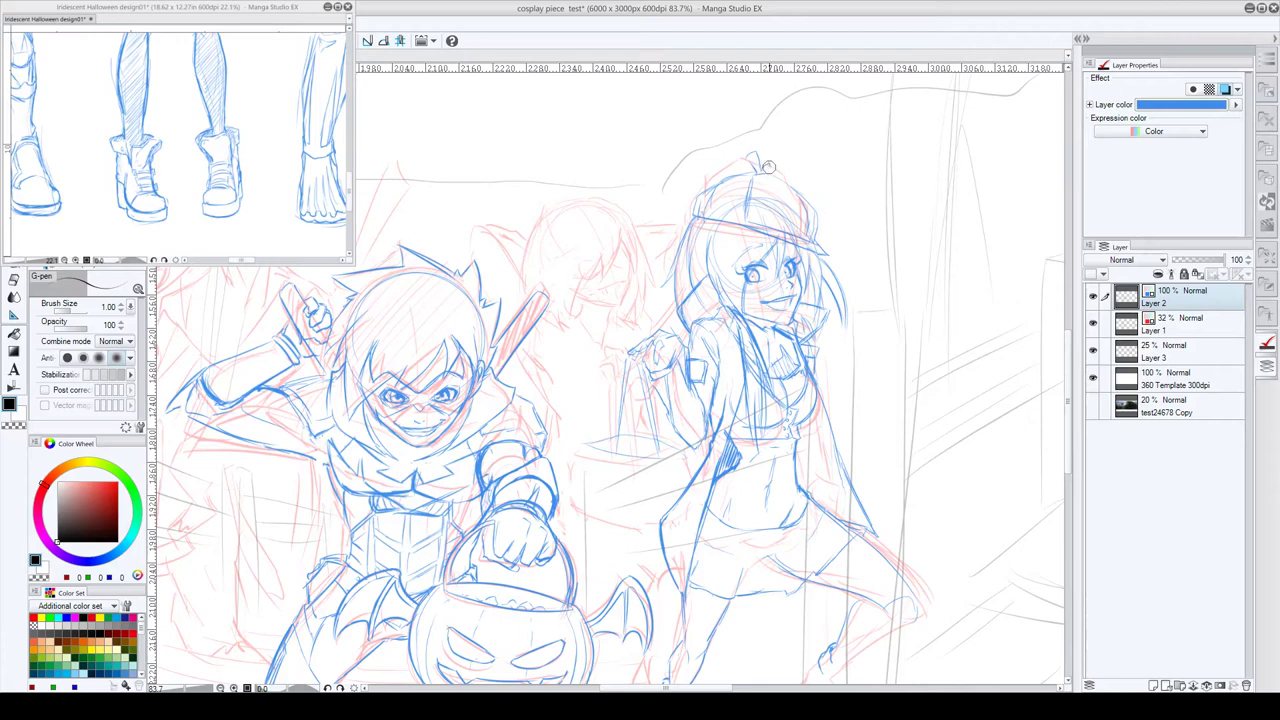
{"action": "mouse_move", "coordinate": [757, 154]}
{"action": "left_mouse_down"}
{"action": "mouse_move", "coordinate": [760, 167]}
{"action": "mouse_move", "coordinate": [777, 160]}
{"action": "left_mouse_up"}
{"action": "left_click_drag", "start_coordinate": [770, 169], "coordinate": [774, 173]}
- Sketch the laced ankle boot on the girl's bent leg, with its folded cuff, heel and sole
{"action": "left_click_drag", "start_coordinate": [815, 550], "coordinate": [902, 400]}
{"action": "mouse_move", "coordinate": [980, 440]}
{"action": "left_mouse_down"}
{"action": "mouse_move", "coordinate": [884, 382]}
{"action": "mouse_move", "coordinate": [881, 408]}
{"action": "mouse_move", "coordinate": [859, 423]}
{"action": "left_mouse_up"}
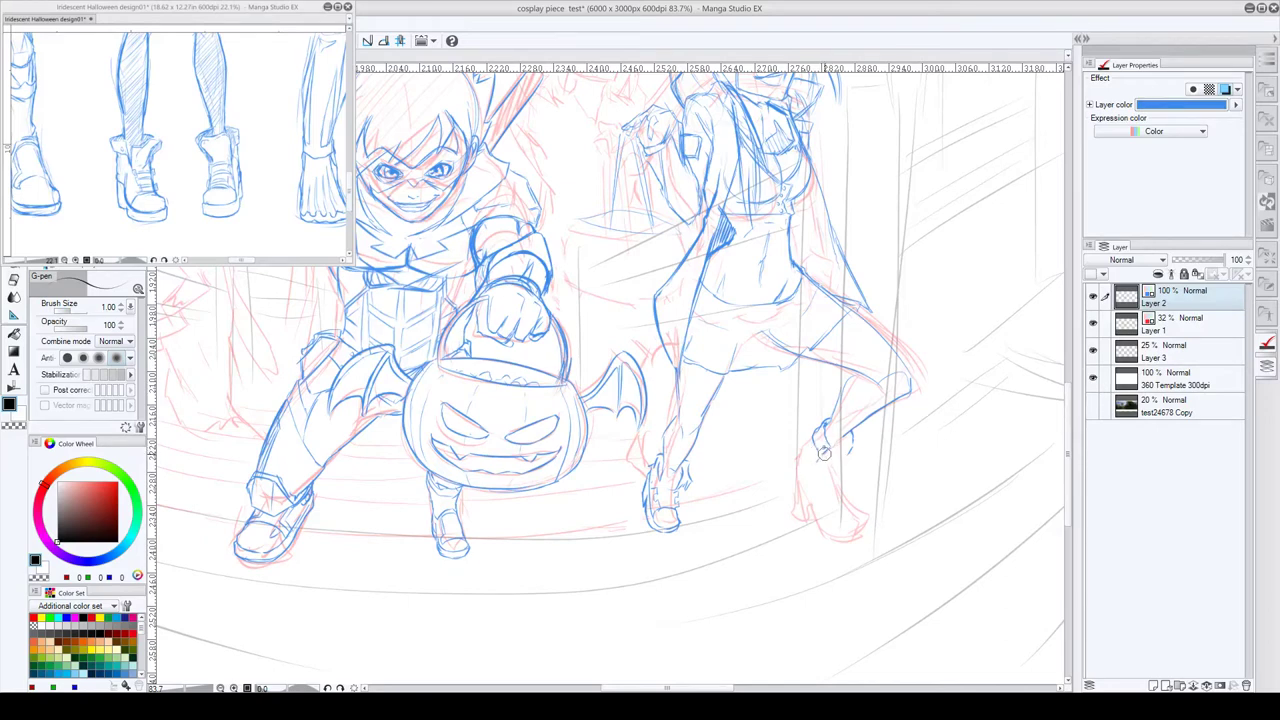
{"action": "mouse_move", "coordinate": [847, 453]}
{"action": "left_mouse_down"}
{"action": "mouse_move", "coordinate": [858, 470]}
{"action": "mouse_move", "coordinate": [818, 456]}
{"action": "left_mouse_up"}
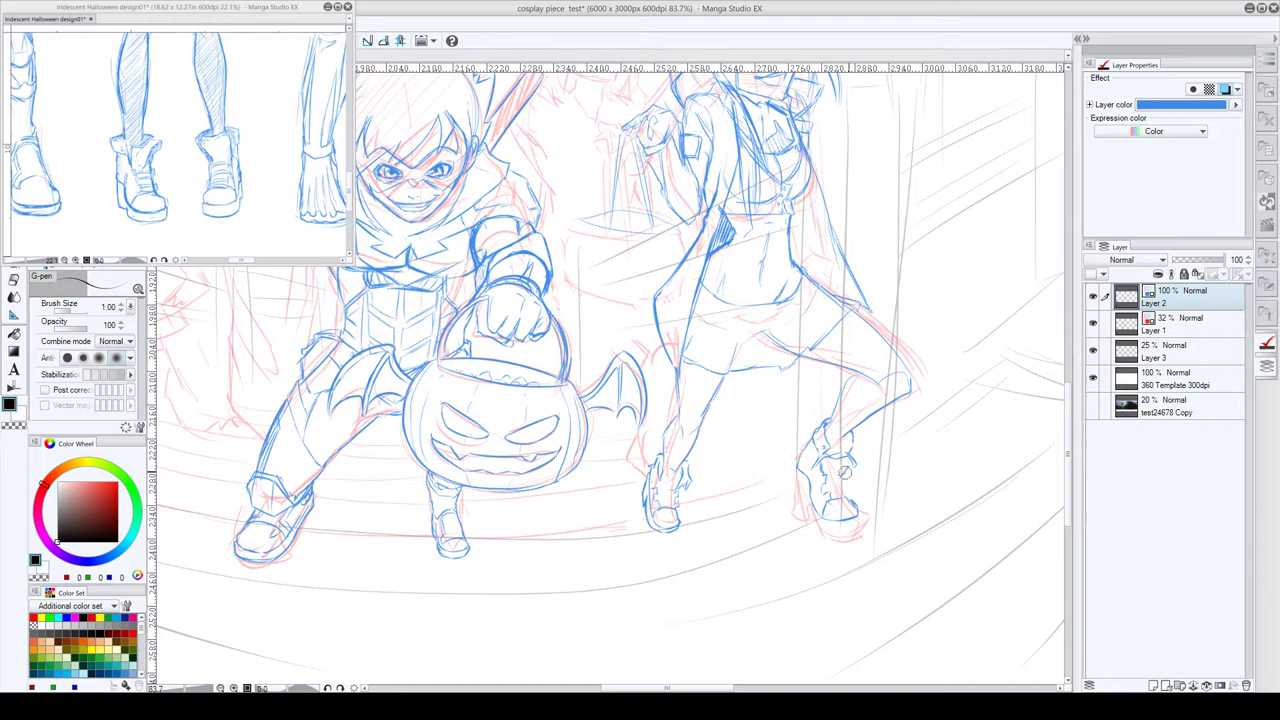
{"action": "left_click_drag", "start_coordinate": [843, 486], "coordinate": [846, 492]}
{"action": "mouse_move", "coordinate": [794, 473]}
{"action": "left_mouse_down"}
{"action": "mouse_move", "coordinate": [794, 514]}
{"action": "mouse_move", "coordinate": [811, 518]}
{"action": "left_mouse_up"}
- Erase and redraw the heel edge of the boot on the girl's straight leg, nearest the pumpkin
{"action": "key", "text": "c"}
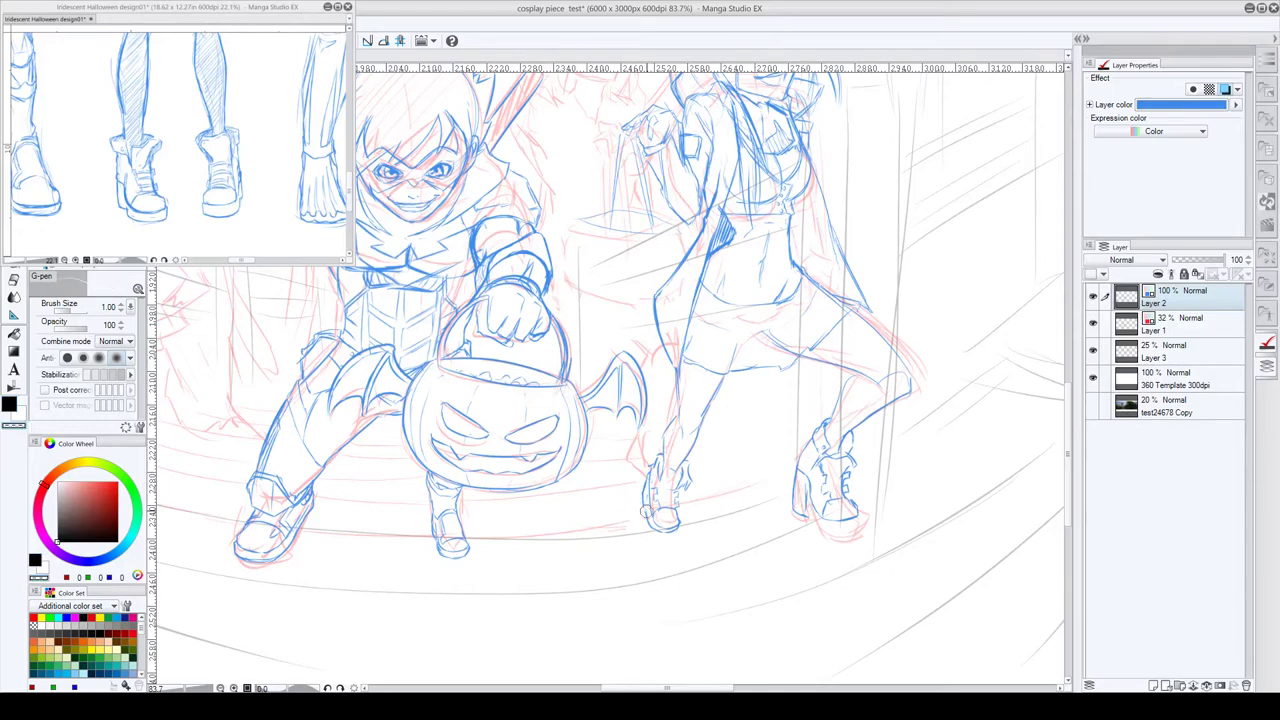
{"action": "left_click_drag", "start_coordinate": [648, 488], "coordinate": [647, 507]}
{"action": "key", "text": "x"}
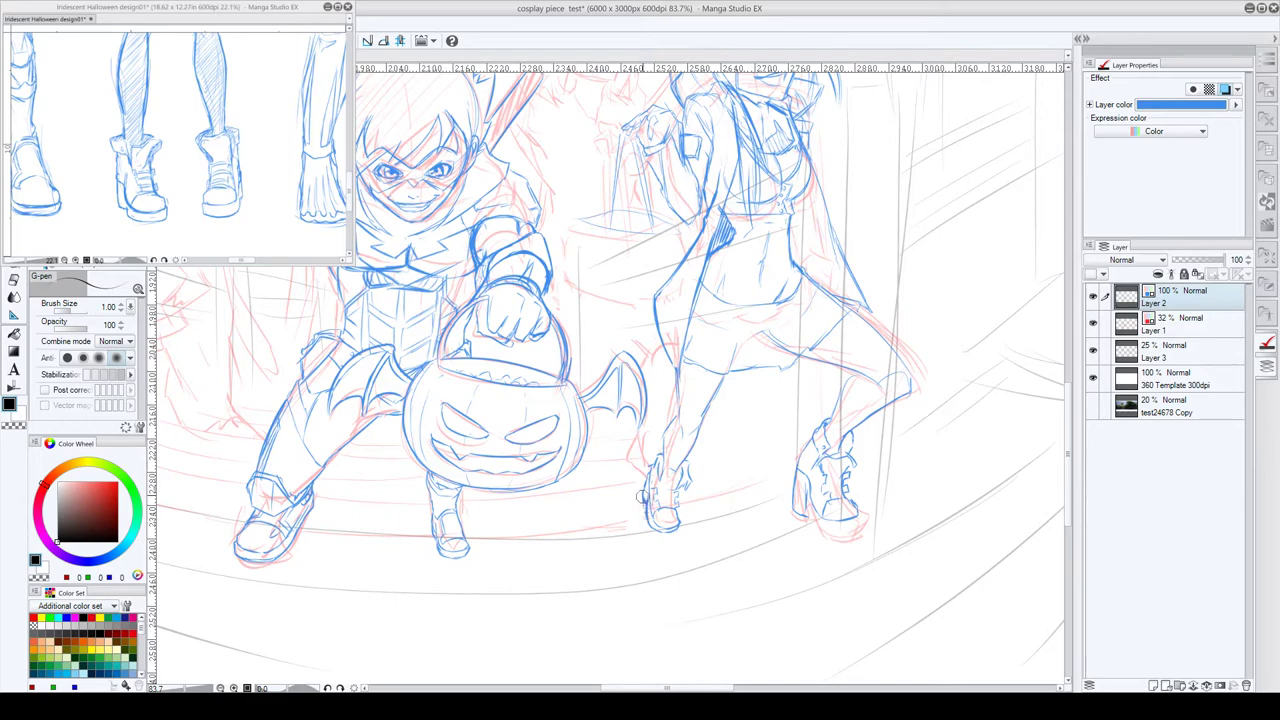
{"action": "key", "text": "x"}
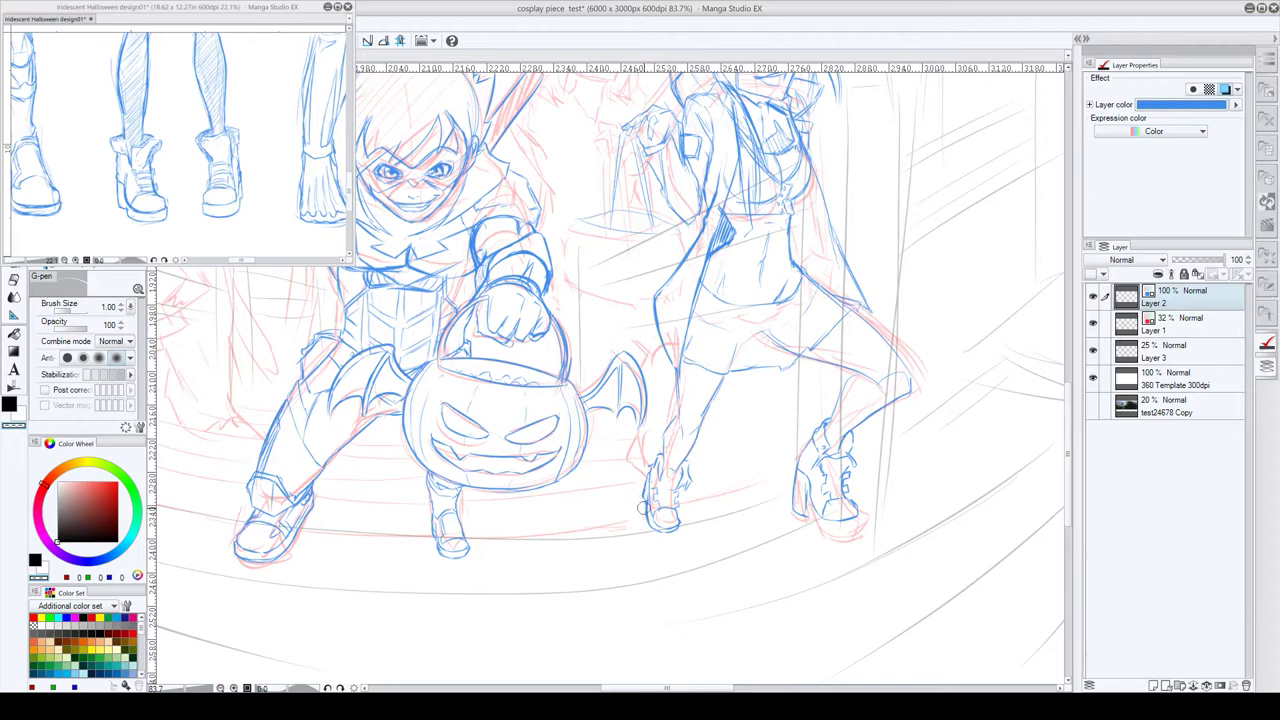
{"action": "key", "text": "x"}
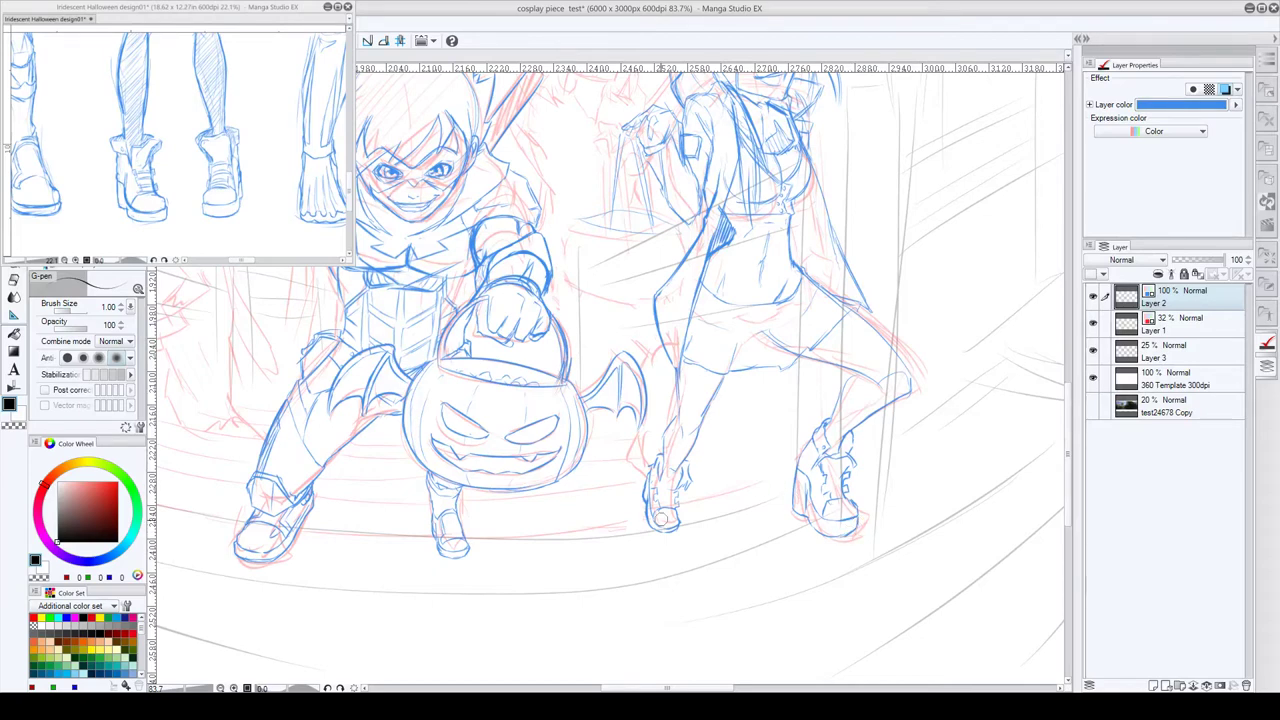
- Sketch the curly side hair and fringe of the hooded background character beside the masked boy
{"action": "mouse_move", "coordinate": [835, 483]}
{"action": "left_mouse_down"}
{"action": "mouse_move", "coordinate": [789, 483]}
{"action": "mouse_move", "coordinate": [790, 582]}
{"action": "left_mouse_up"}
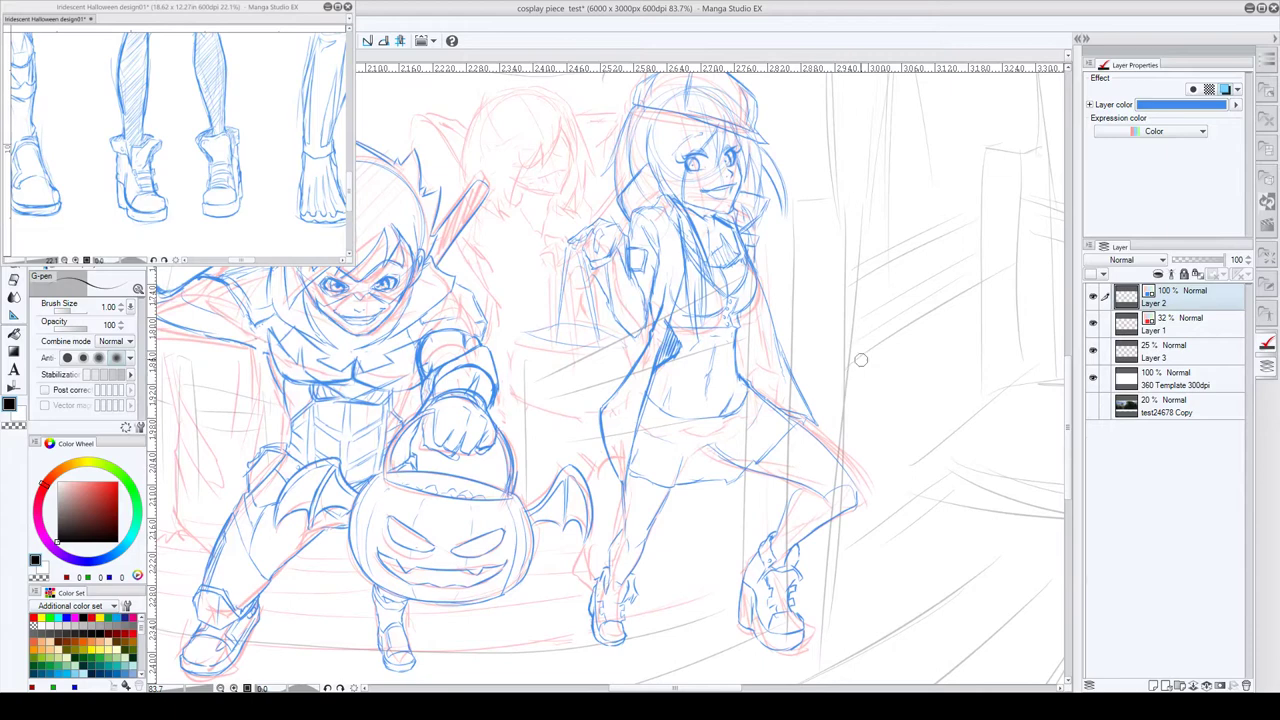
{"action": "left_click_drag", "start_coordinate": [845, 400], "coordinate": [829, 436]}
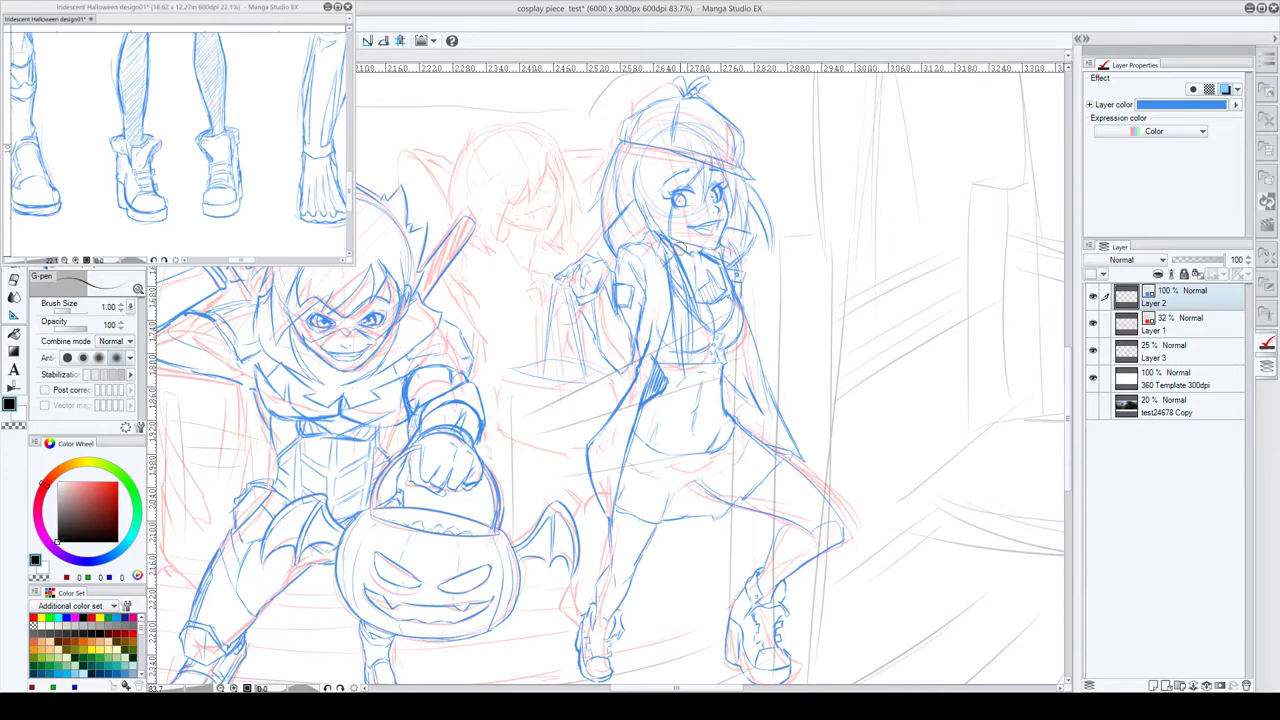
{"action": "scroll", "coordinate": [792, 292], "scroll_direction": "down", "scroll_amount": 3}
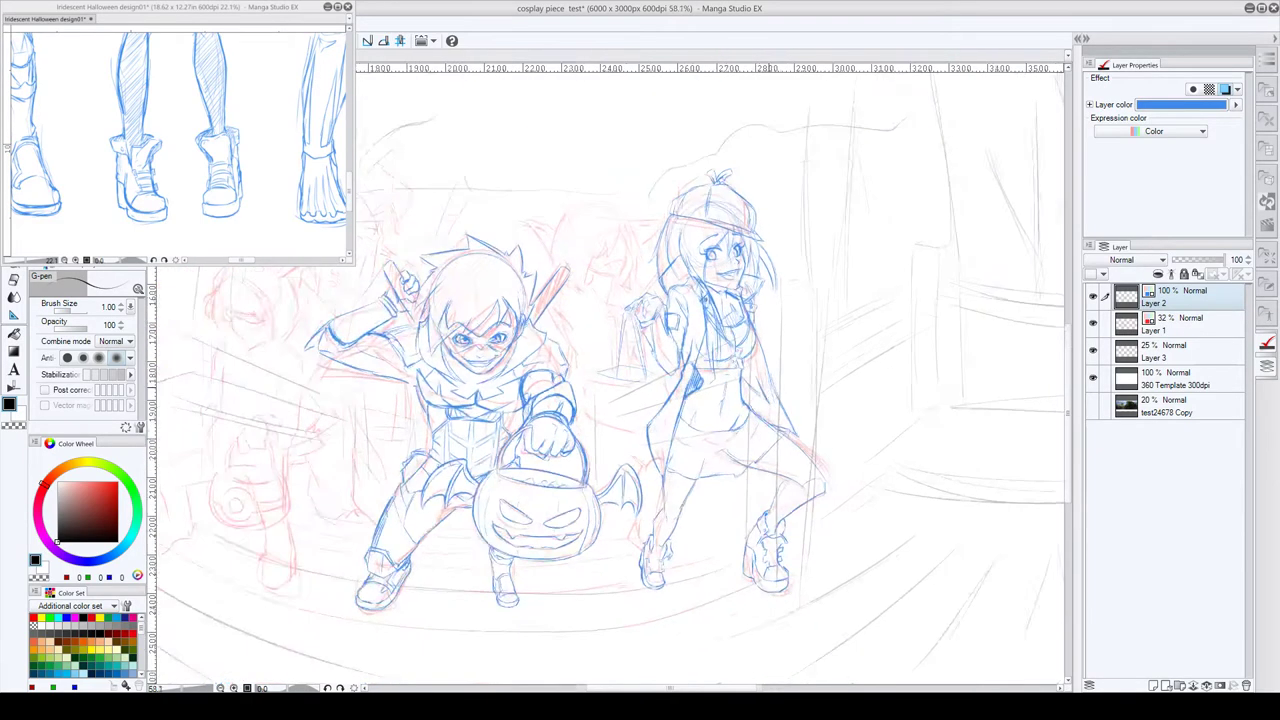
{"action": "left_click_drag", "start_coordinate": [717, 354], "coordinate": [917, 424]}
{"action": "scroll", "coordinate": [469, 347], "scroll_direction": "up", "scroll_amount": 5}
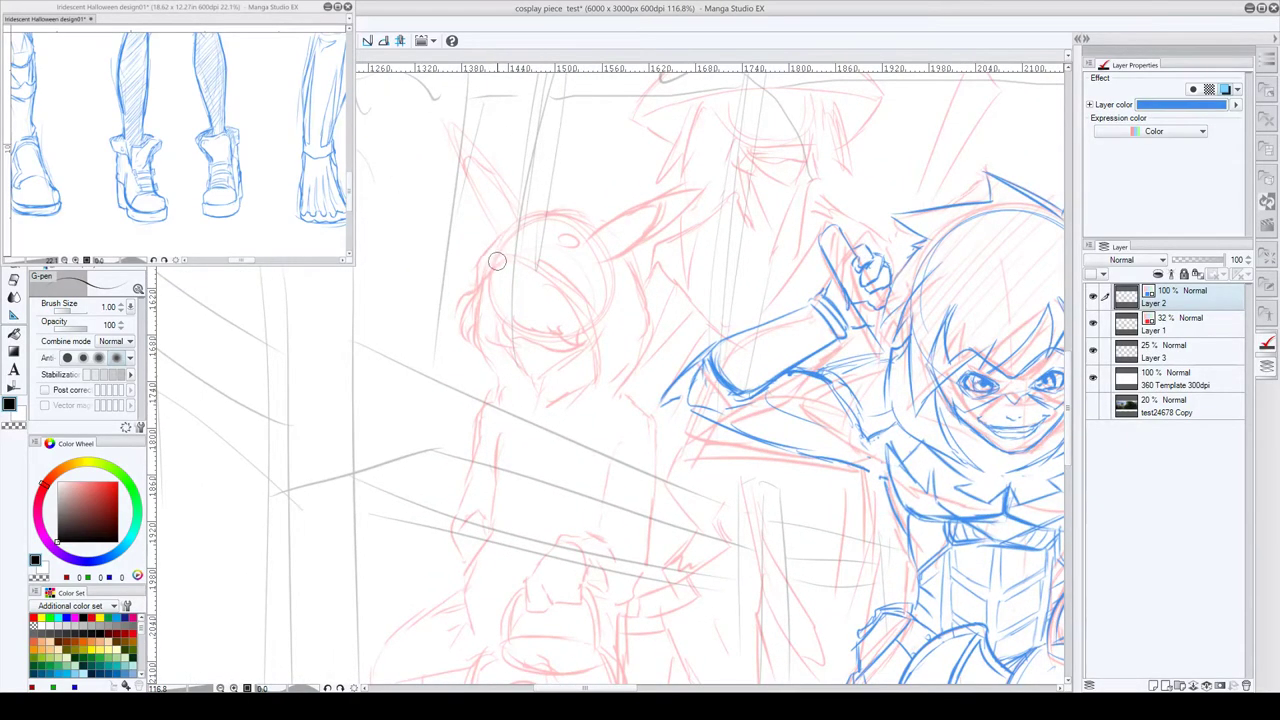
{"action": "mouse_move", "coordinate": [494, 266]}
{"action": "left_mouse_down"}
{"action": "mouse_move", "coordinate": [455, 301]}
{"action": "mouse_move", "coordinate": [469, 341]}
{"action": "left_mouse_up"}
{"action": "mouse_move", "coordinate": [460, 298]}
{"action": "left_mouse_down"}
{"action": "mouse_move", "coordinate": [446, 290]}
{"action": "mouse_move", "coordinate": [458, 294]}
{"action": "mouse_move", "coordinate": [458, 335]}
{"action": "mouse_move", "coordinate": [477, 338]}
{"action": "left_mouse_up"}
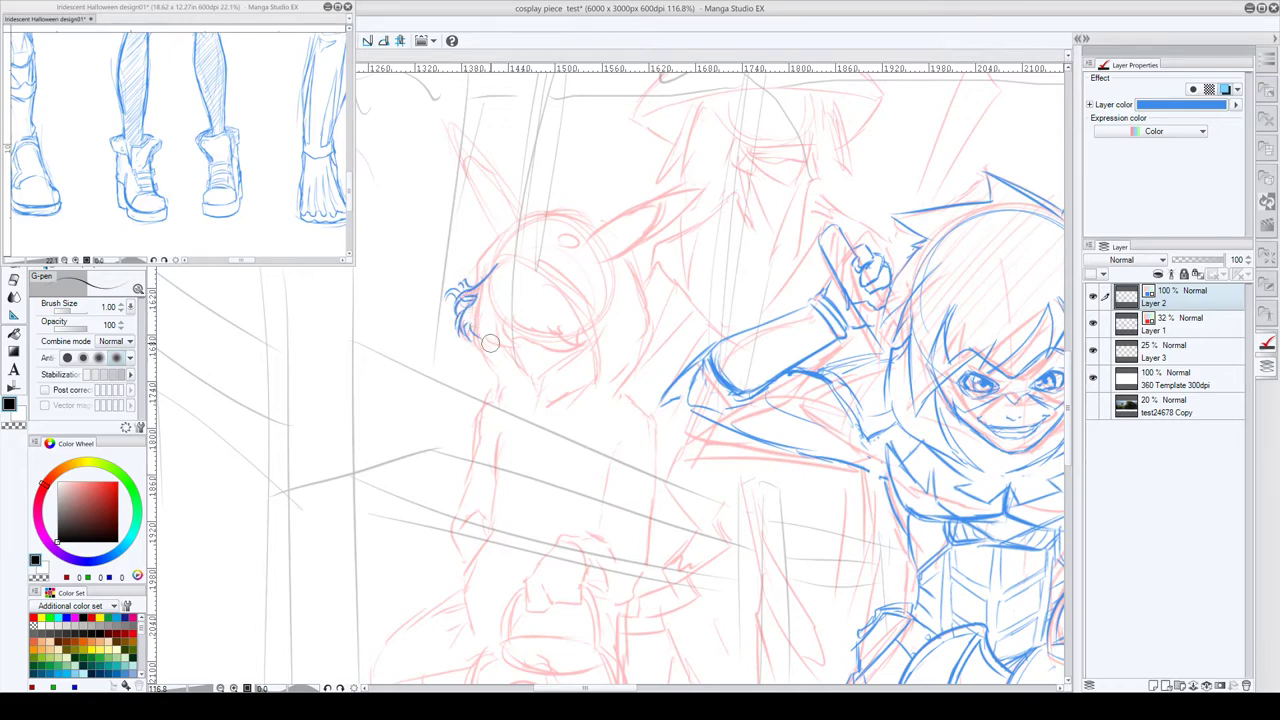
{"action": "mouse_move", "coordinate": [584, 312]}
{"action": "left_mouse_down"}
{"action": "mouse_move", "coordinate": [547, 344]}
{"action": "mouse_move", "coordinate": [557, 326]}
{"action": "mouse_move", "coordinate": [522, 324]}
{"action": "mouse_move", "coordinate": [527, 338]}
{"action": "mouse_move", "coordinate": [516, 313]}
{"action": "mouse_move", "coordinate": [482, 330]}
{"action": "left_mouse_up"}
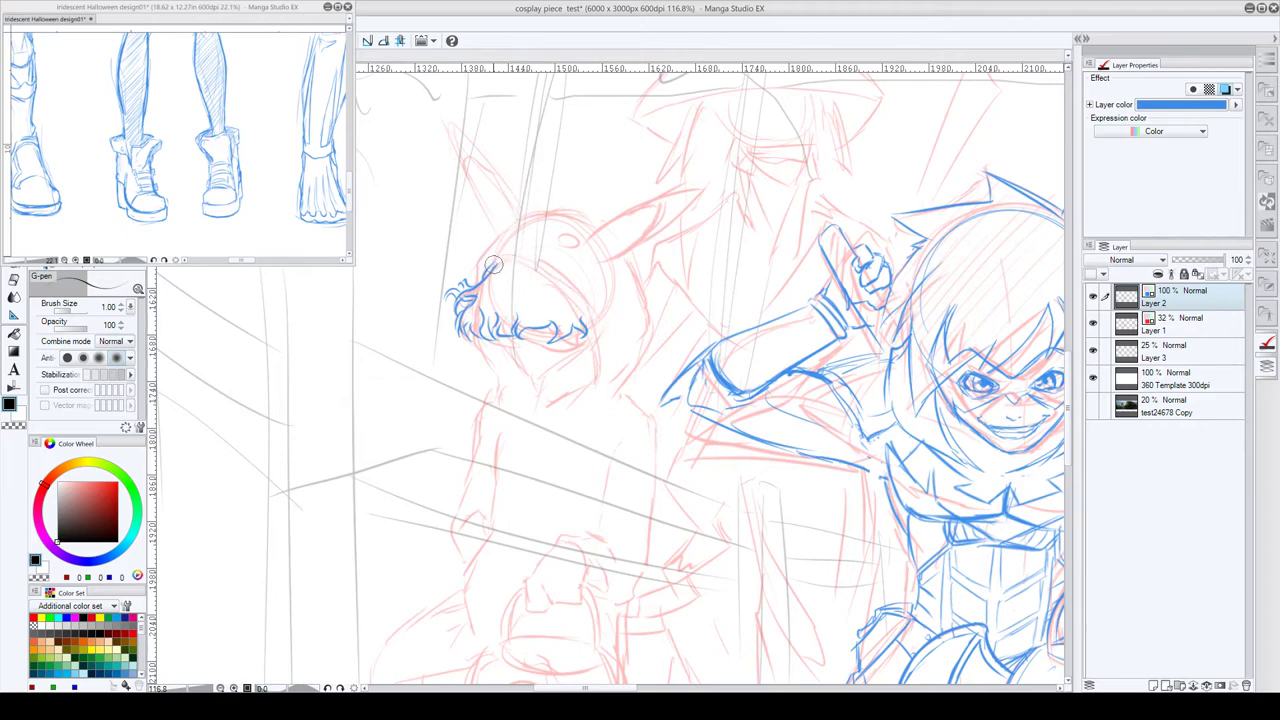
- Draw the hood opening around the character's face and the lower edge of the eye mask, undoing the stray strokes
{"action": "mouse_move", "coordinate": [481, 274]}
{"action": "left_mouse_down"}
{"action": "mouse_move", "coordinate": [533, 268]}
{"action": "mouse_move", "coordinate": [588, 321]}
{"action": "mouse_move", "coordinate": [599, 377]}
{"action": "mouse_move", "coordinate": [544, 410]}
{"action": "left_mouse_up"}
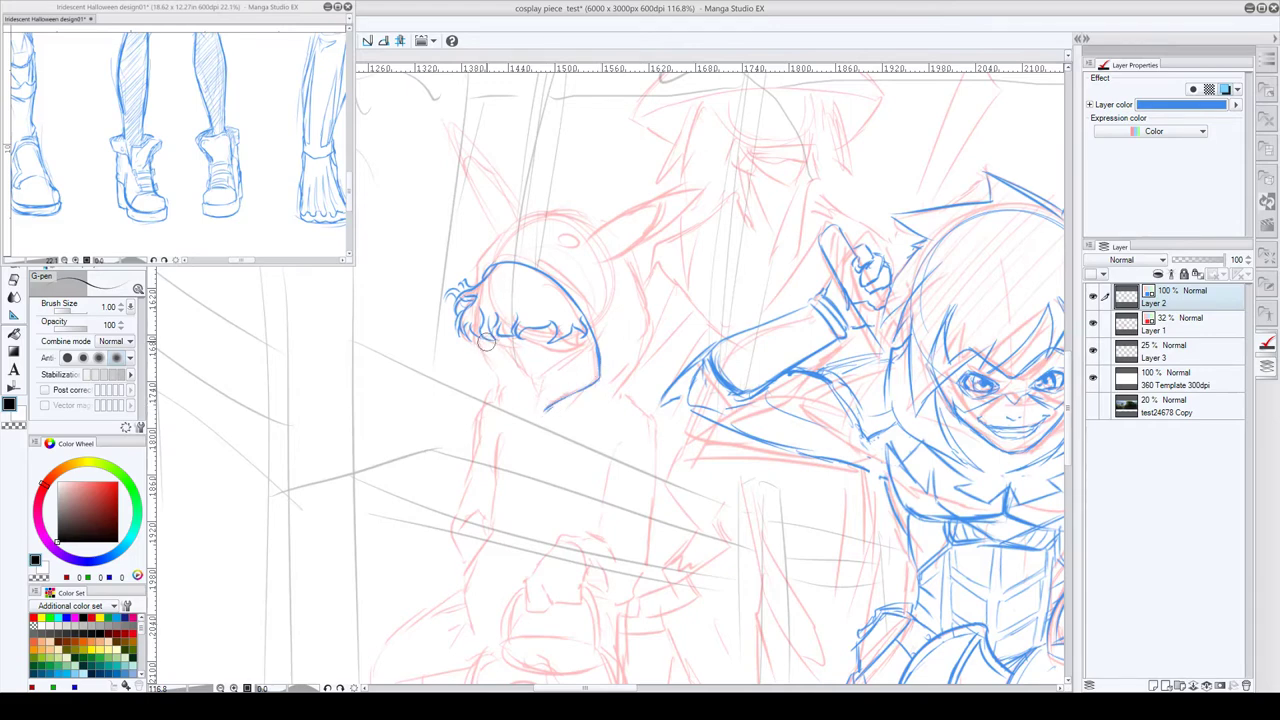
{"action": "left_click_drag", "start_coordinate": [484, 343], "coordinate": [506, 362]}
{"action": "left_click_drag", "start_coordinate": [536, 379], "coordinate": [569, 362]}
{"action": "left_click_drag", "start_coordinate": [496, 337], "coordinate": [521, 340]}
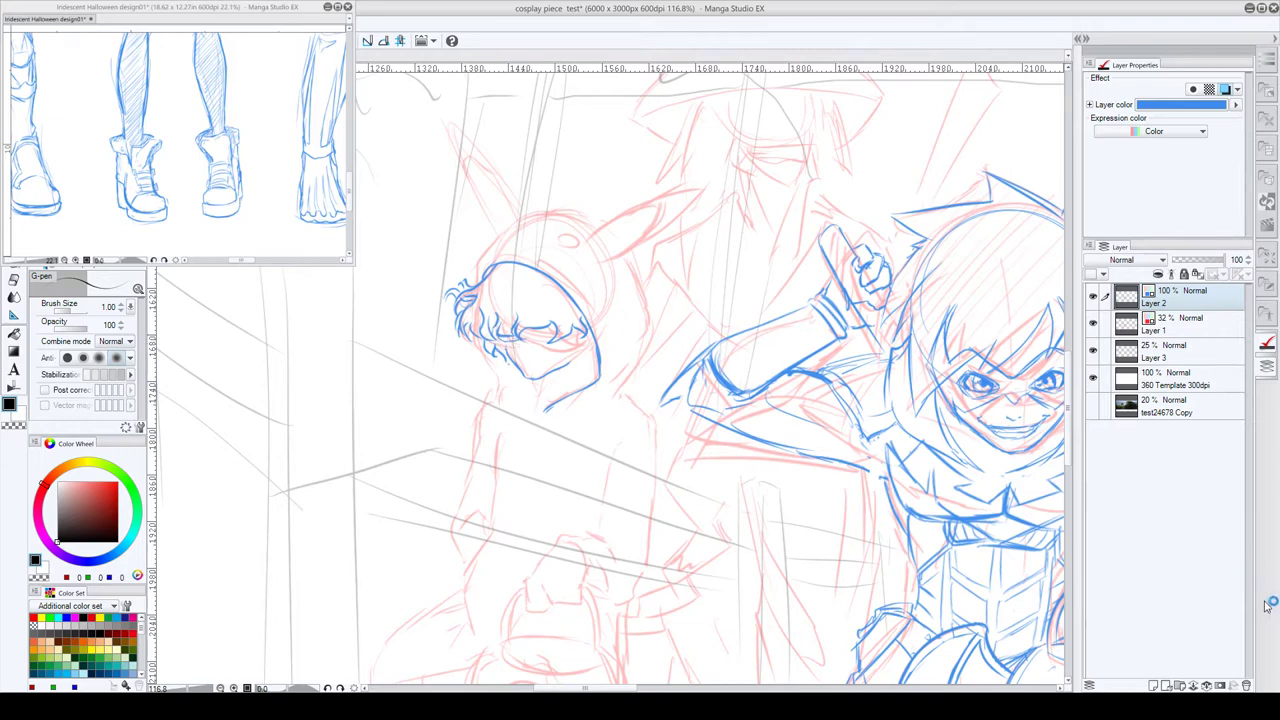
{"action": "left_click_drag", "start_coordinate": [528, 338], "coordinate": [538, 340]}
{"action": "key", "text": "ctrl+z"}
{"action": "key", "text": "ctrl+z"}
- Finish the hooded character's eye mask below the fringe and draw the nose, mouth and pointed jawline
{"action": "left_click_drag", "start_coordinate": [517, 342], "coordinate": [544, 351]}
{"action": "left_click_drag", "start_coordinate": [578, 325], "coordinate": [587, 336]}
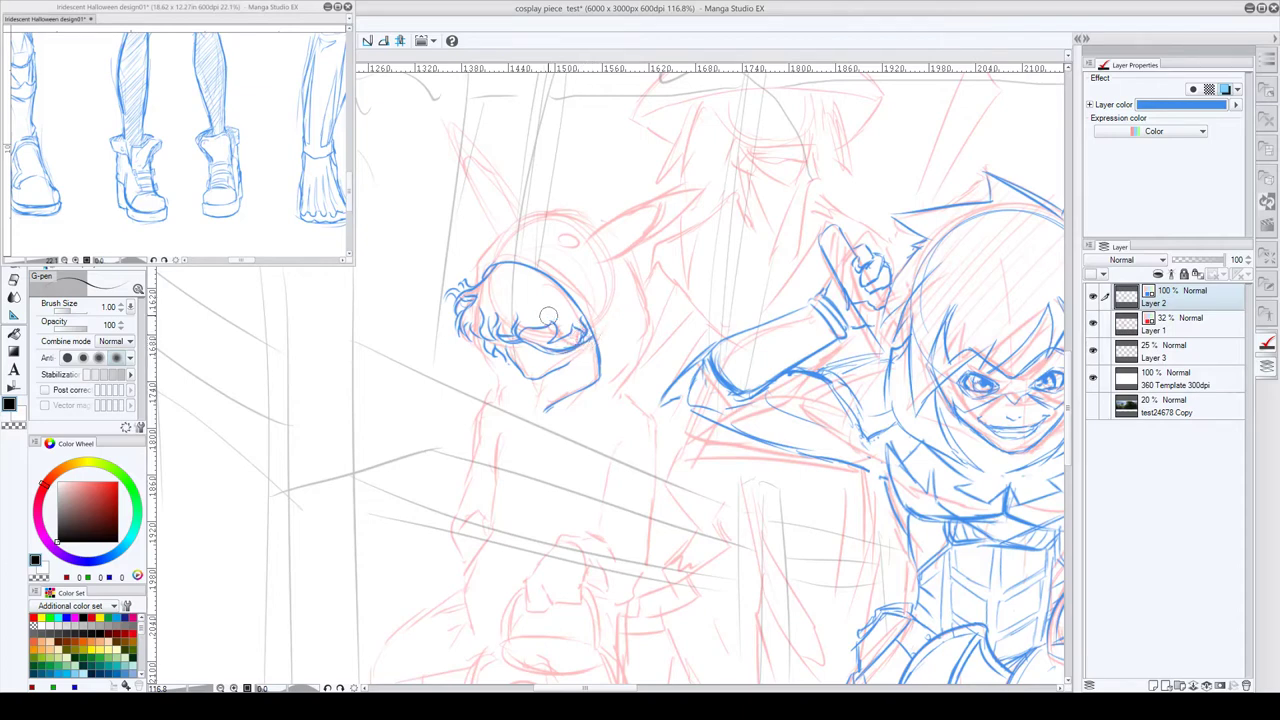
{"action": "left_click_drag", "start_coordinate": [573, 326], "coordinate": [557, 336]}
{"action": "left_click_drag", "start_coordinate": [542, 410], "coordinate": [485, 360]}
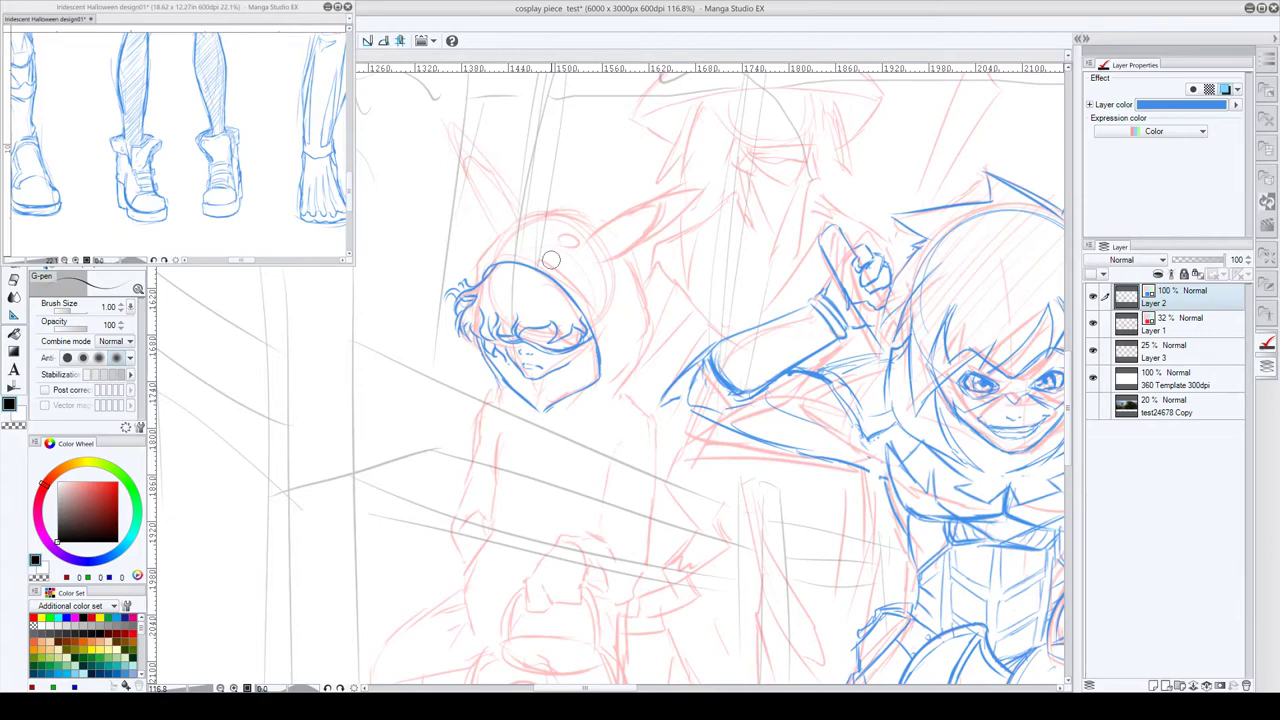
- Draw the rounded outer contour of the hood, replacing the first stroke
{"action": "left_click_drag", "start_coordinate": [478, 272], "coordinate": [475, 285]}
{"action": "key", "text": "ctrl+z"}
{"action": "mouse_move", "coordinate": [490, 249]}
{"action": "left_mouse_down"}
{"action": "mouse_move", "coordinate": [541, 214]}
{"action": "mouse_move", "coordinate": [632, 252]}
{"action": "mouse_move", "coordinate": [650, 303]}
{"action": "mouse_move", "coordinate": [636, 367]}
{"action": "mouse_move", "coordinate": [612, 392]}
{"action": "left_mouse_up"}
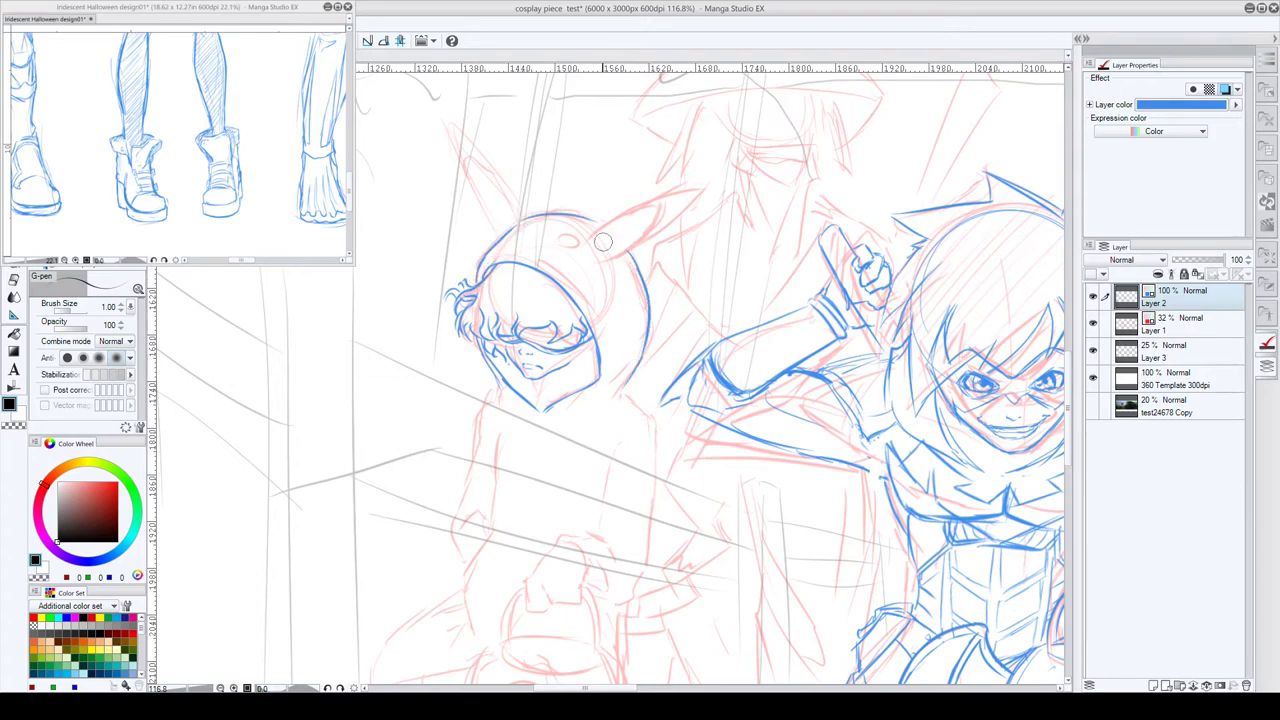
- Draw two long pointed ears on the hood, one upright and one slanting outward, with markings at the tips
{"action": "mouse_move", "coordinate": [604, 230]}
{"action": "left_mouse_down"}
{"action": "mouse_move", "coordinate": [601, 113]}
{"action": "mouse_move", "coordinate": [607, 242]}
{"action": "left_mouse_up"}
{"action": "mouse_move", "coordinate": [602, 110]}
{"action": "left_mouse_down"}
{"action": "mouse_move", "coordinate": [632, 195]}
{"action": "mouse_move", "coordinate": [620, 250]}
{"action": "left_mouse_up"}
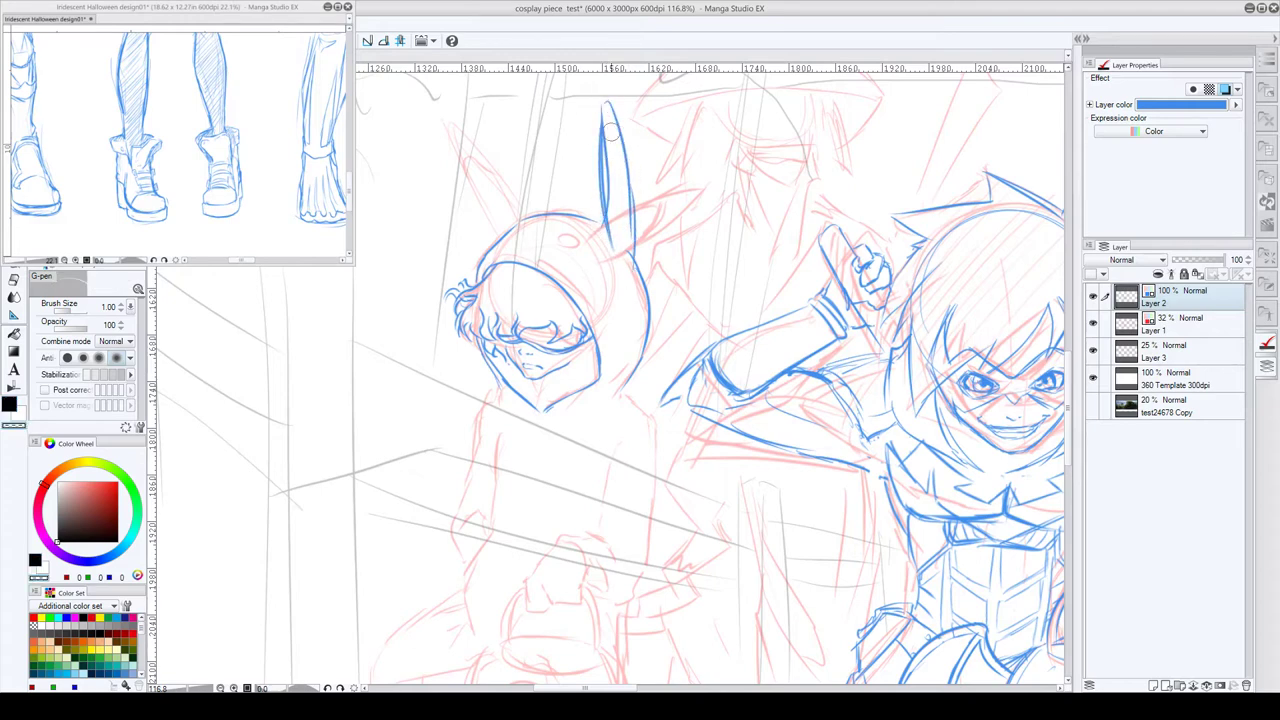
{"action": "key", "text": "c"}
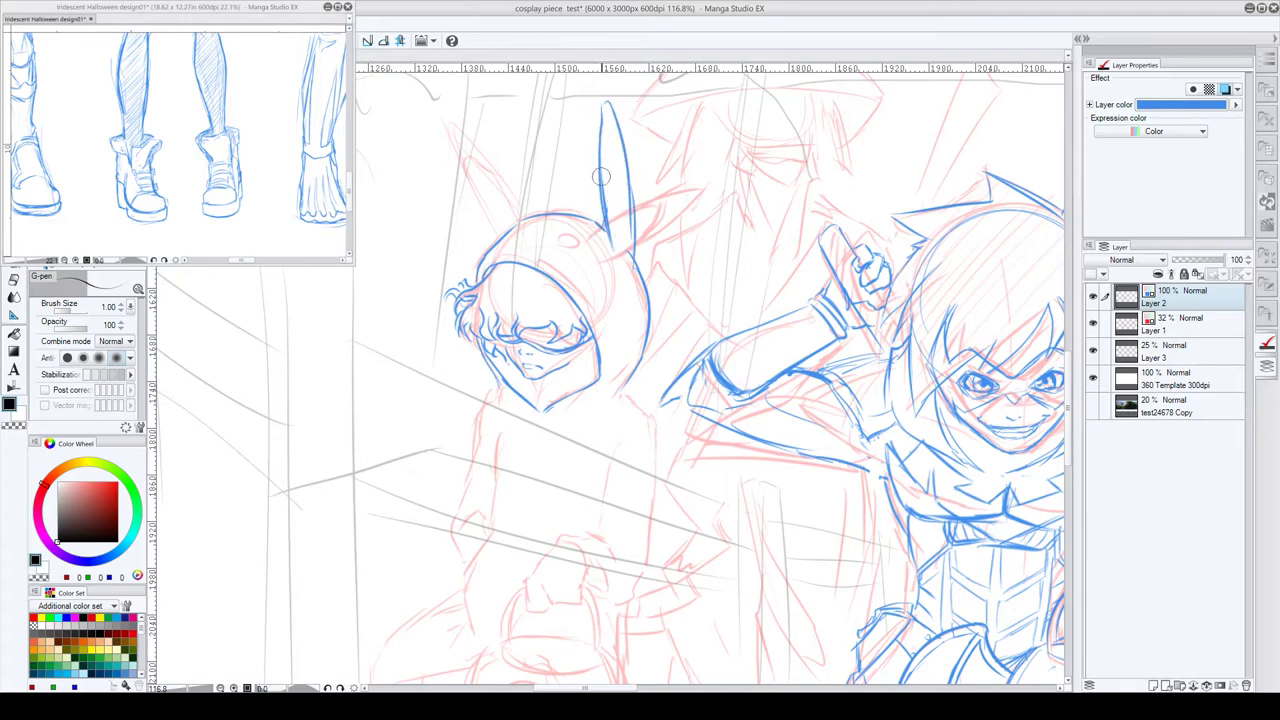
{"action": "left_click_drag", "start_coordinate": [603, 177], "coordinate": [622, 164]}
{"action": "mouse_move", "coordinate": [542, 214]}
{"action": "left_mouse_down"}
{"action": "mouse_move", "coordinate": [380, 177]}
{"action": "mouse_move", "coordinate": [474, 238]}
{"action": "mouse_move", "coordinate": [491, 228]}
{"action": "left_mouse_up"}
{"action": "key", "text": "ctrl+z"}
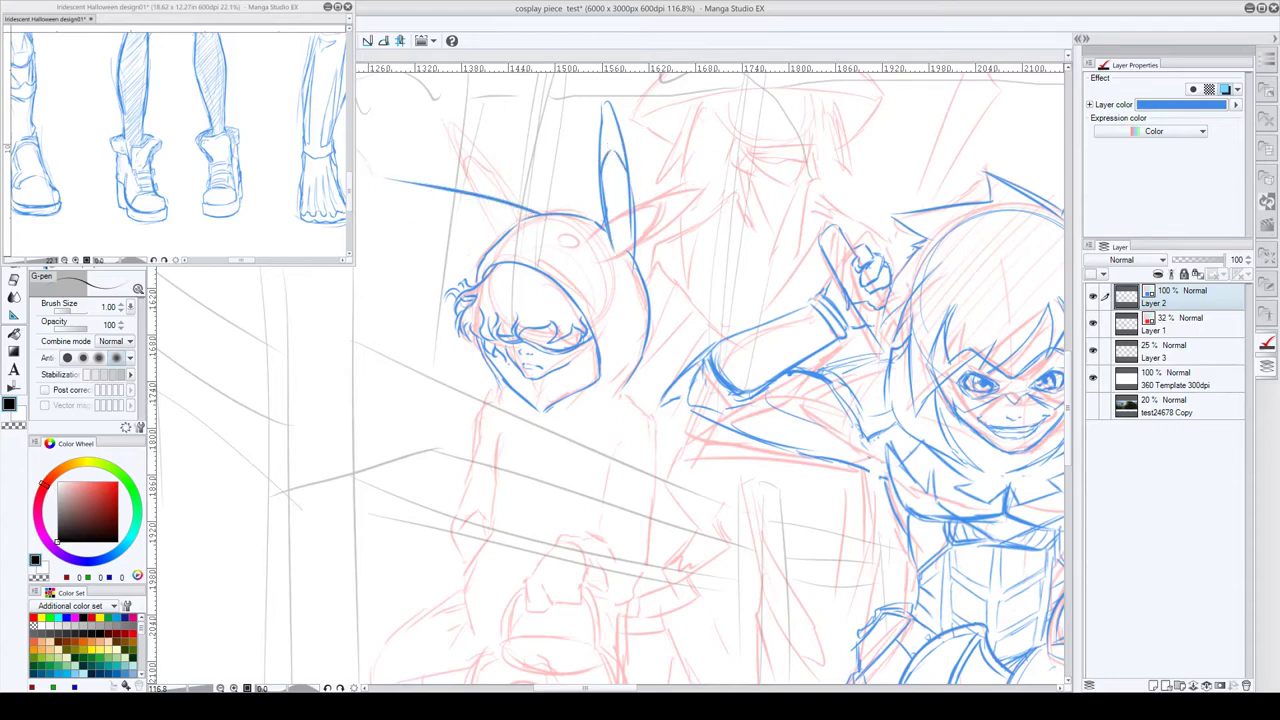
{"action": "mouse_move", "coordinate": [380, 179]}
{"action": "left_mouse_down"}
{"action": "mouse_move", "coordinate": [403, 201]}
{"action": "mouse_move", "coordinate": [500, 232]}
{"action": "left_mouse_up"}
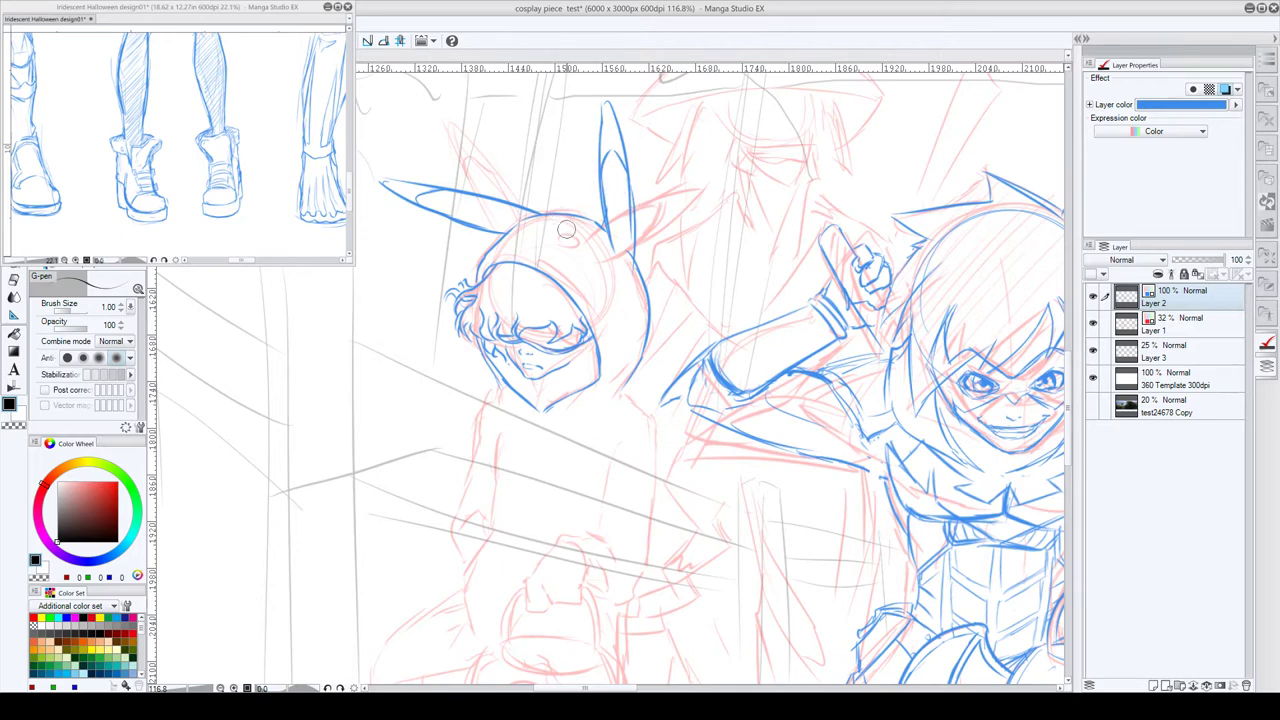
- Add the hood's cartoon face with two filled eyes, a small nose and a round cheek, and touch up the character's mouth
{"action": "mouse_move", "coordinate": [566, 231]}
{"action": "left_mouse_down"}
{"action": "mouse_move", "coordinate": [582, 237]}
{"action": "mouse_move", "coordinate": [560, 236]}
{"action": "mouse_move", "coordinate": [568, 247]}
{"action": "left_mouse_up"}
{"action": "left_click_drag", "start_coordinate": [570, 237], "coordinate": [567, 242]}
{"action": "left_click_drag", "start_coordinate": [590, 284], "coordinate": [588, 280]}
{"action": "key", "text": "c"}
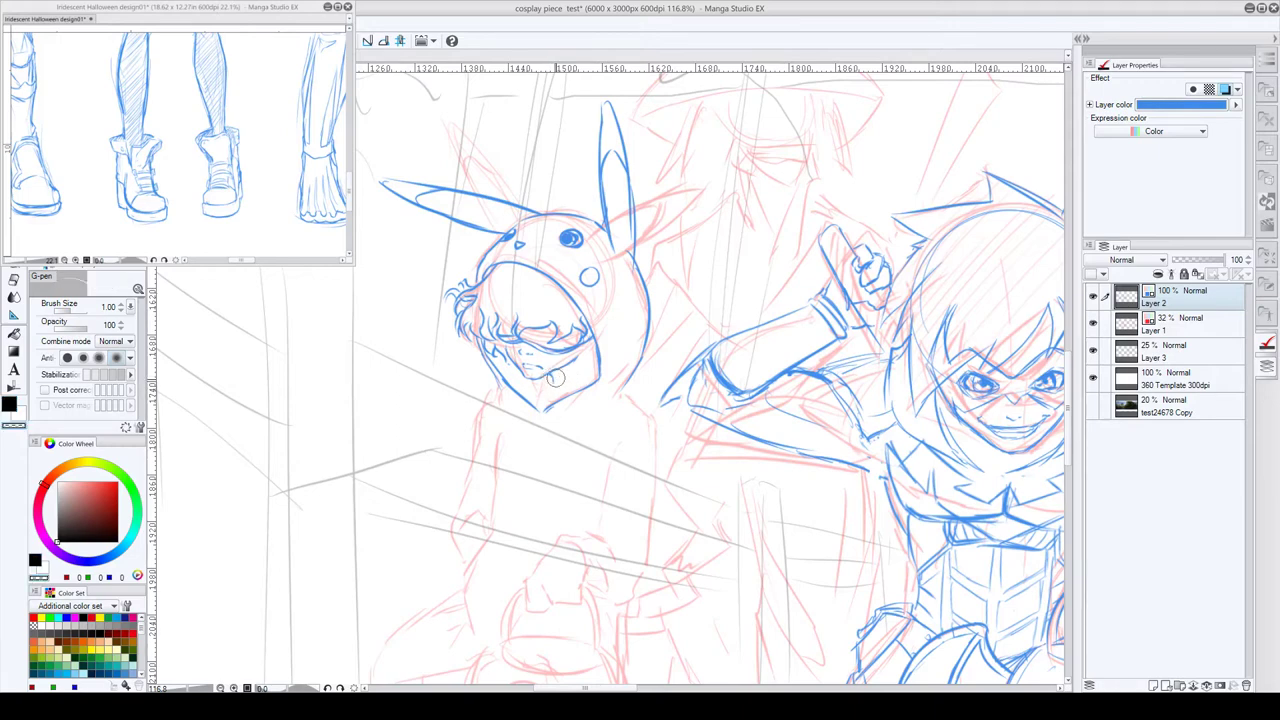
{"action": "key", "text": "c"}
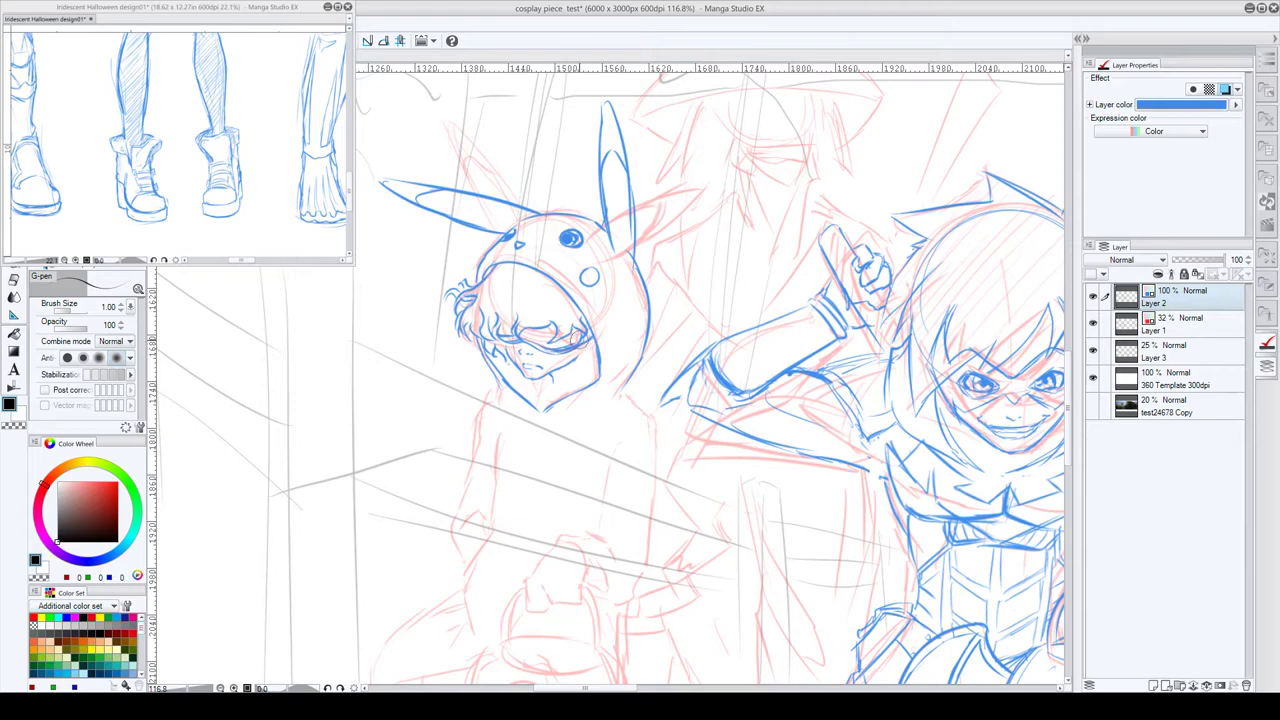
- Touch up the edge of the hooded character's face and draw the neck and collar lines below the chin
{"action": "key", "text": "c"}
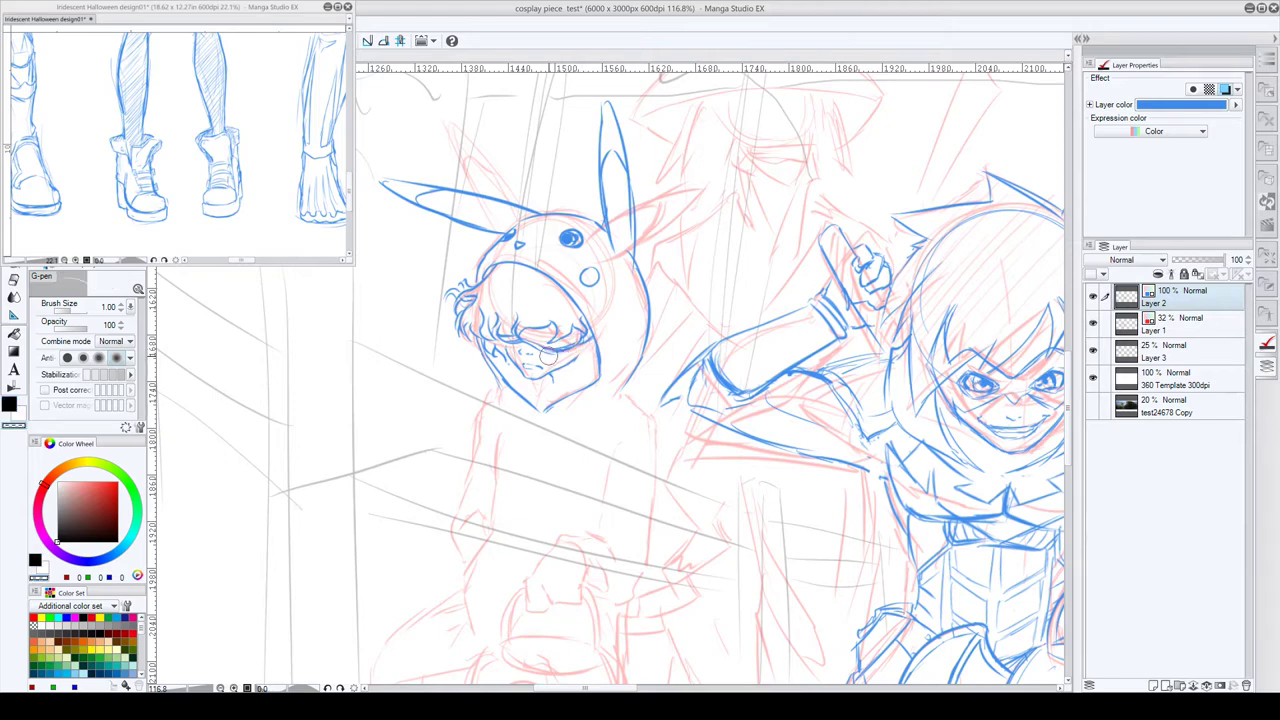
{"action": "key", "text": "c"}
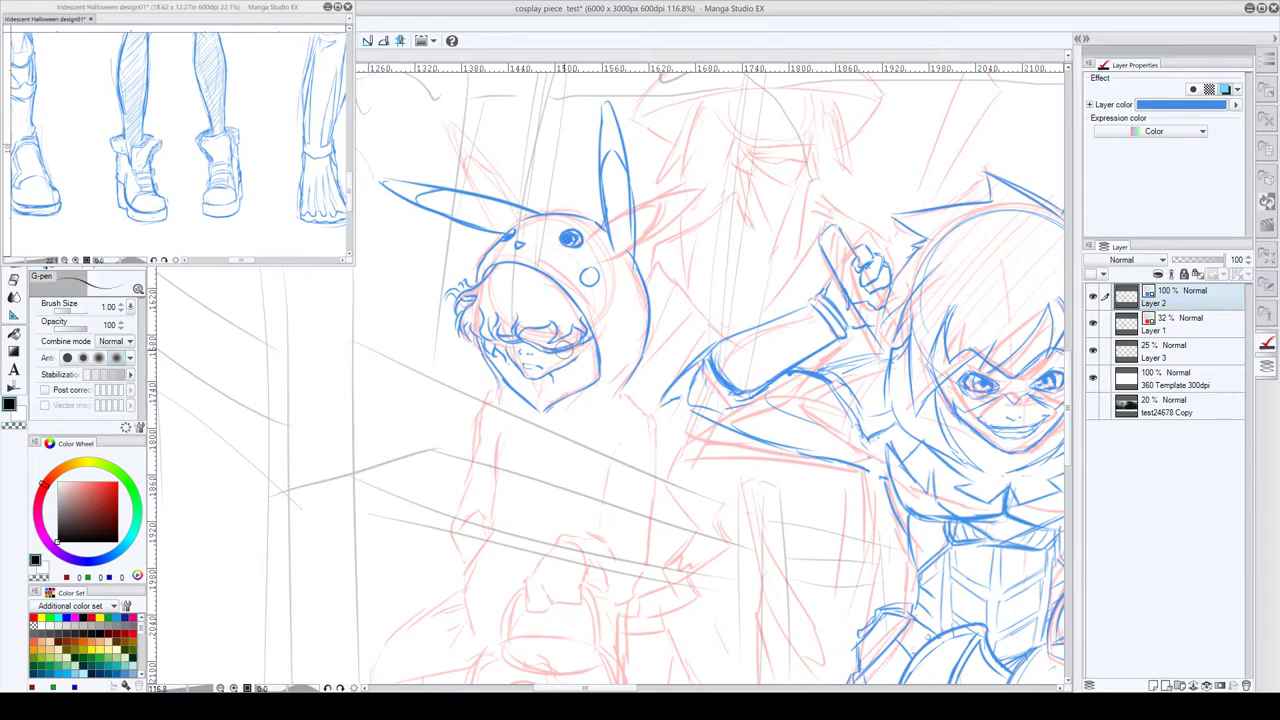
{"action": "key", "text": "c"}
{"action": "key", "text": "c"}
{"action": "left_click_drag", "start_coordinate": [503, 340], "coordinate": [512, 338]}
{"action": "mouse_move", "coordinate": [498, 387]}
{"action": "left_mouse_down"}
{"action": "mouse_move", "coordinate": [503, 401]}
{"action": "mouse_move", "coordinate": [632, 400]}
{"action": "mouse_move", "coordinate": [657, 313]}
{"action": "left_mouse_up"}
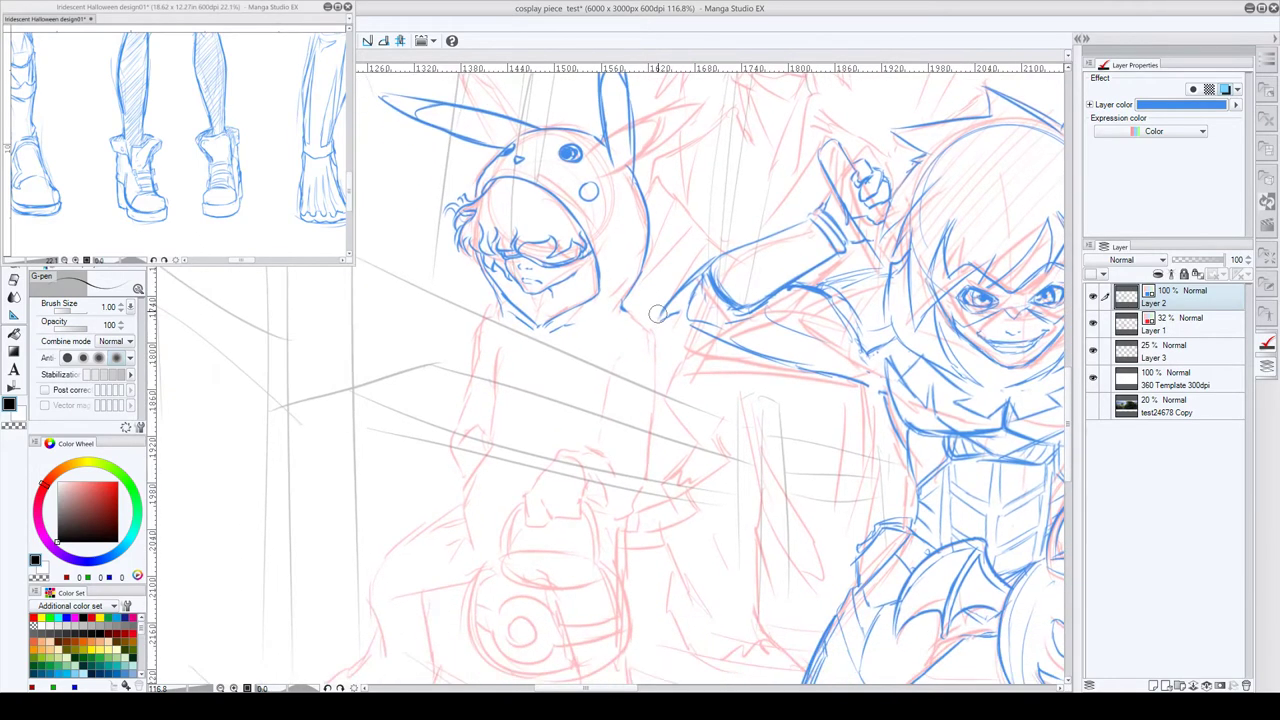
{"action": "mouse_move", "coordinate": [548, 296]}
{"action": "left_mouse_down"}
{"action": "mouse_move", "coordinate": [540, 318]}
{"action": "mouse_move", "coordinate": [551, 307]}
{"action": "left_mouse_up"}
- Draw pointed hair locks hanging beside the jaw on both sides of the face, inside the hood
{"action": "mouse_move", "coordinate": [591, 265]}
{"action": "left_mouse_down"}
{"action": "mouse_move", "coordinate": [582, 286]}
{"action": "mouse_move", "coordinate": [578, 264]}
{"action": "mouse_move", "coordinate": [576, 289]}
{"action": "mouse_move", "coordinate": [584, 298]}
{"action": "mouse_move", "coordinate": [588, 268]}
{"action": "mouse_move", "coordinate": [582, 302]}
{"action": "mouse_move", "coordinate": [592, 286]}
{"action": "mouse_move", "coordinate": [596, 300]}
{"action": "left_mouse_up"}
{"action": "key", "text": "c"}
{"action": "key", "text": "c"}
{"action": "key", "text": "c"}
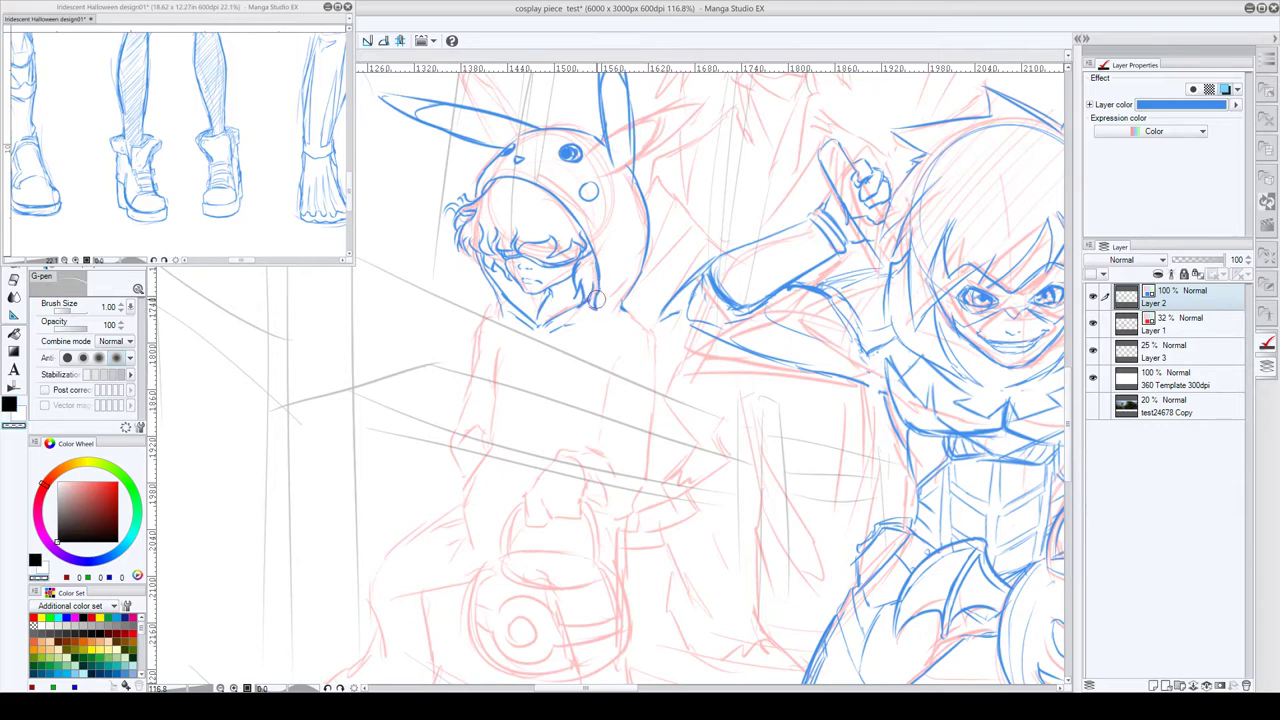
{"action": "key", "text": "c"}
{"action": "mouse_move", "coordinate": [508, 261]}
{"action": "left_mouse_down"}
{"action": "mouse_move", "coordinate": [506, 294]}
{"action": "mouse_move", "coordinate": [504, 274]}
{"action": "mouse_move", "coordinate": [490, 296]}
{"action": "mouse_move", "coordinate": [531, 318]}
{"action": "left_mouse_up"}
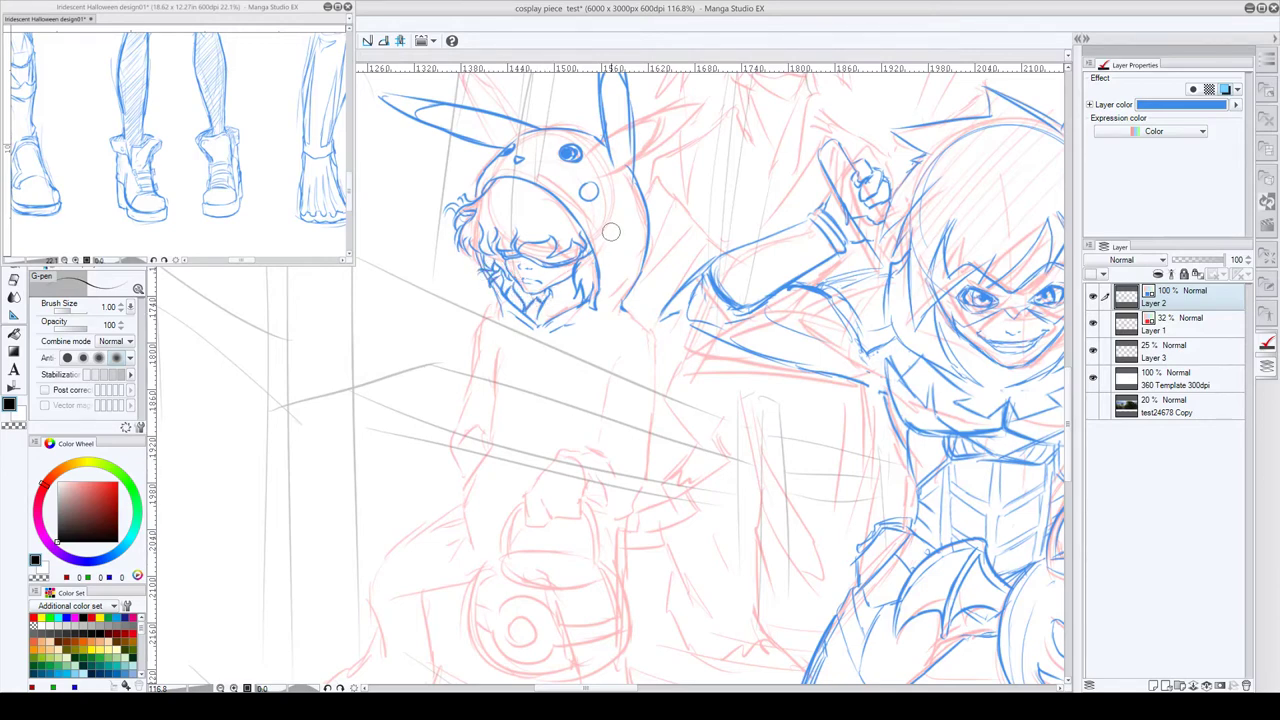
{"action": "left_click_drag", "start_coordinate": [602, 268], "coordinate": [604, 304]}
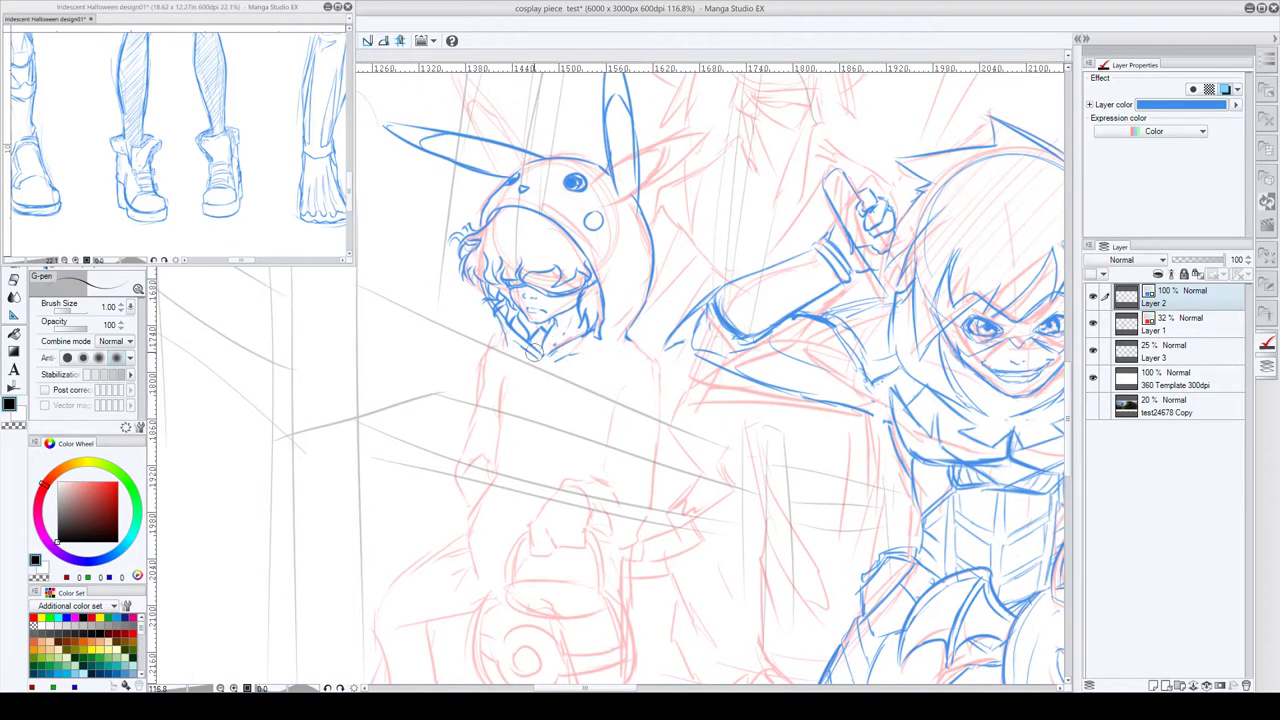
- Draw the hooded character's hanging arm with a loose sleeve and folds at the elbow, plus the adjoining side of the torso
{"action": "mouse_move", "coordinate": [501, 337]}
{"action": "left_mouse_down"}
{"action": "mouse_move", "coordinate": [481, 415]}
{"action": "mouse_move", "coordinate": [499, 398]}
{"action": "mouse_move", "coordinate": [496, 464]}
{"action": "left_mouse_up"}
{"action": "mouse_move", "coordinate": [483, 408]}
{"action": "left_mouse_down"}
{"action": "mouse_move", "coordinate": [461, 450]}
{"action": "mouse_move", "coordinate": [491, 445]}
{"action": "mouse_move", "coordinate": [458, 453]}
{"action": "mouse_move", "coordinate": [457, 485]}
{"action": "mouse_move", "coordinate": [490, 461]}
{"action": "mouse_move", "coordinate": [459, 473]}
{"action": "mouse_move", "coordinate": [464, 506]}
{"action": "mouse_move", "coordinate": [497, 475]}
{"action": "mouse_move", "coordinate": [466, 510]}
{"action": "mouse_move", "coordinate": [497, 473]}
{"action": "mouse_move", "coordinate": [469, 530]}
{"action": "left_mouse_up"}
{"action": "mouse_move", "coordinate": [496, 485]}
{"action": "left_mouse_down"}
{"action": "mouse_move", "coordinate": [470, 554]}
{"action": "mouse_move", "coordinate": [479, 578]}
{"action": "left_mouse_up"}
- Draw the shoulder and bent sleeve of the arm holding the basket, with folds and a rolled cuff at the wrist
{"action": "left_click_drag", "start_coordinate": [558, 408], "coordinate": [568, 338]}
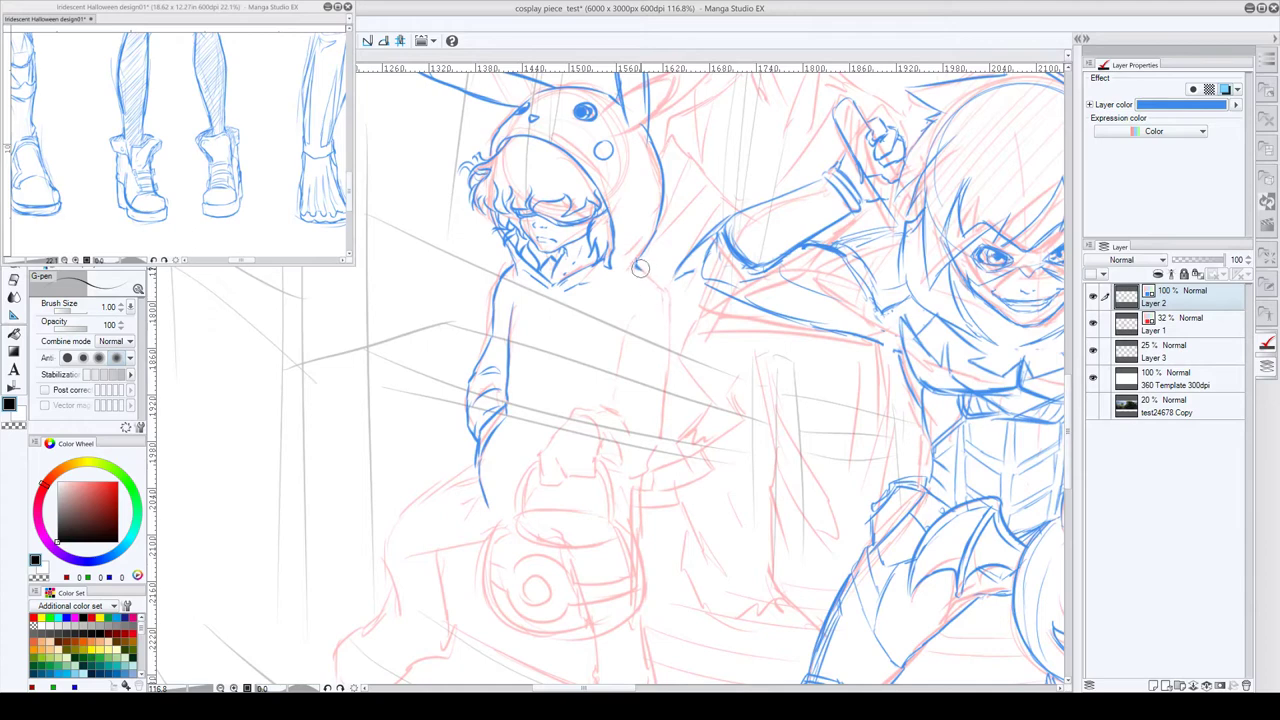
{"action": "mouse_move", "coordinate": [640, 268]}
{"action": "left_mouse_down"}
{"action": "mouse_move", "coordinate": [668, 292]}
{"action": "mouse_move", "coordinate": [617, 354]}
{"action": "mouse_move", "coordinate": [609, 392]}
{"action": "mouse_move", "coordinate": [645, 405]}
{"action": "mouse_move", "coordinate": [615, 412]}
{"action": "mouse_move", "coordinate": [636, 432]}
{"action": "left_mouse_up"}
{"action": "left_click_drag", "start_coordinate": [661, 295], "coordinate": [661, 441]}
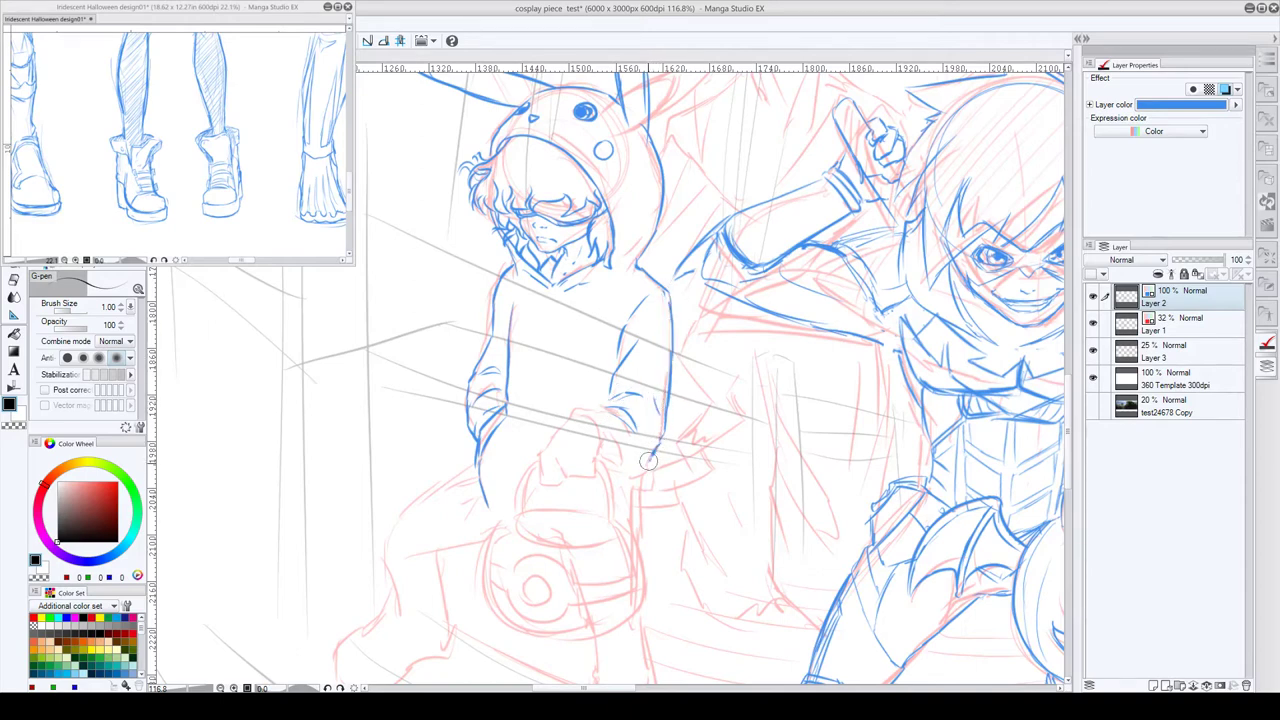
{"action": "left_click_drag", "start_coordinate": [650, 457], "coordinate": [638, 474]}
{"action": "mouse_move", "coordinate": [586, 409]}
{"action": "left_mouse_down"}
{"action": "mouse_move", "coordinate": [632, 422]}
{"action": "mouse_move", "coordinate": [614, 415]}
{"action": "mouse_move", "coordinate": [630, 445]}
{"action": "mouse_move", "coordinate": [596, 412]}
{"action": "mouse_move", "coordinate": [611, 435]}
{"action": "mouse_move", "coordinate": [572, 418]}
{"action": "mouse_move", "coordinate": [590, 420]}
{"action": "mouse_move", "coordinate": [599, 442]}
{"action": "mouse_move", "coordinate": [571, 418]}
{"action": "mouse_move", "coordinate": [614, 434]}
{"action": "mouse_move", "coordinate": [619, 468]}
{"action": "mouse_move", "coordinate": [604, 417]}
{"action": "mouse_move", "coordinate": [618, 465]}
{"action": "left_mouse_up"}
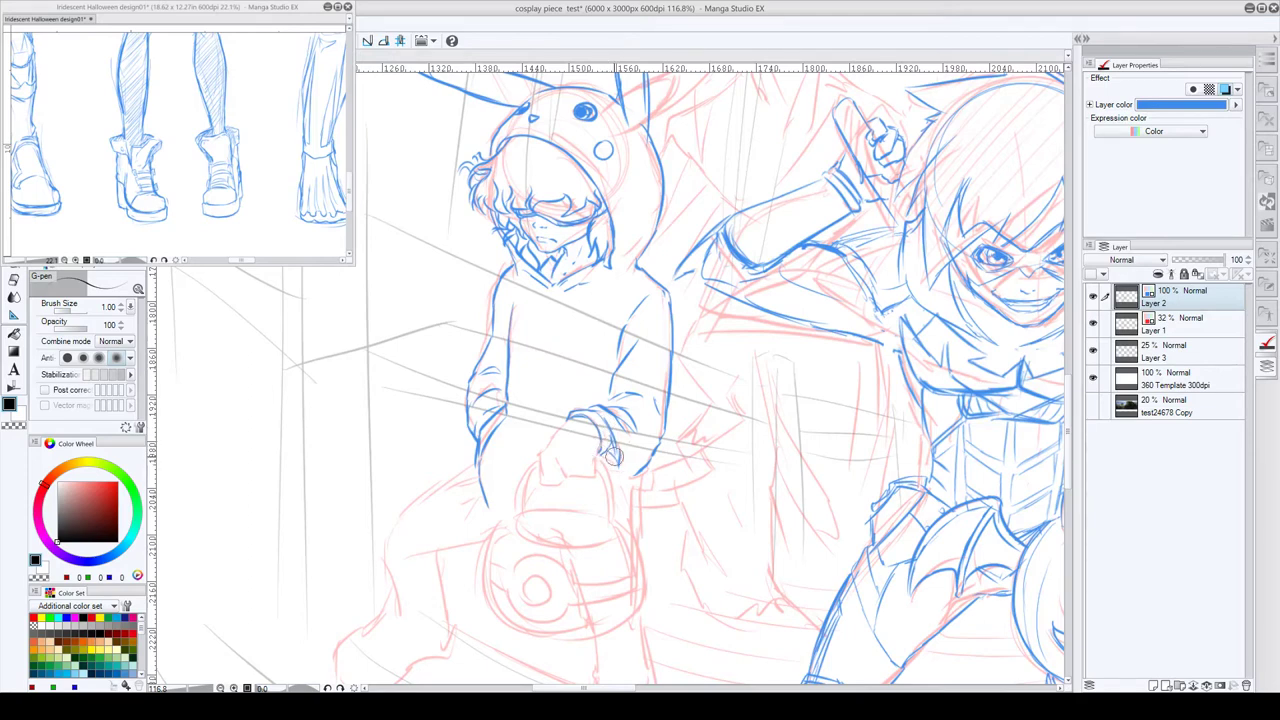
{"action": "left_click_drag", "start_coordinate": [608, 471], "coordinate": [645, 470]}
- Draw the fist gripping the basket handle below the cuff and clean up its curled fingers
{"action": "left_click_drag", "start_coordinate": [529, 356], "coordinate": [608, 370]}
{"action": "mouse_move", "coordinate": [556, 433]}
{"action": "left_mouse_down"}
{"action": "mouse_move", "coordinate": [541, 452]}
{"action": "mouse_move", "coordinate": [545, 482]}
{"action": "mouse_move", "coordinate": [572, 478]}
{"action": "mouse_move", "coordinate": [596, 440]}
{"action": "mouse_move", "coordinate": [591, 461]}
{"action": "left_mouse_up"}
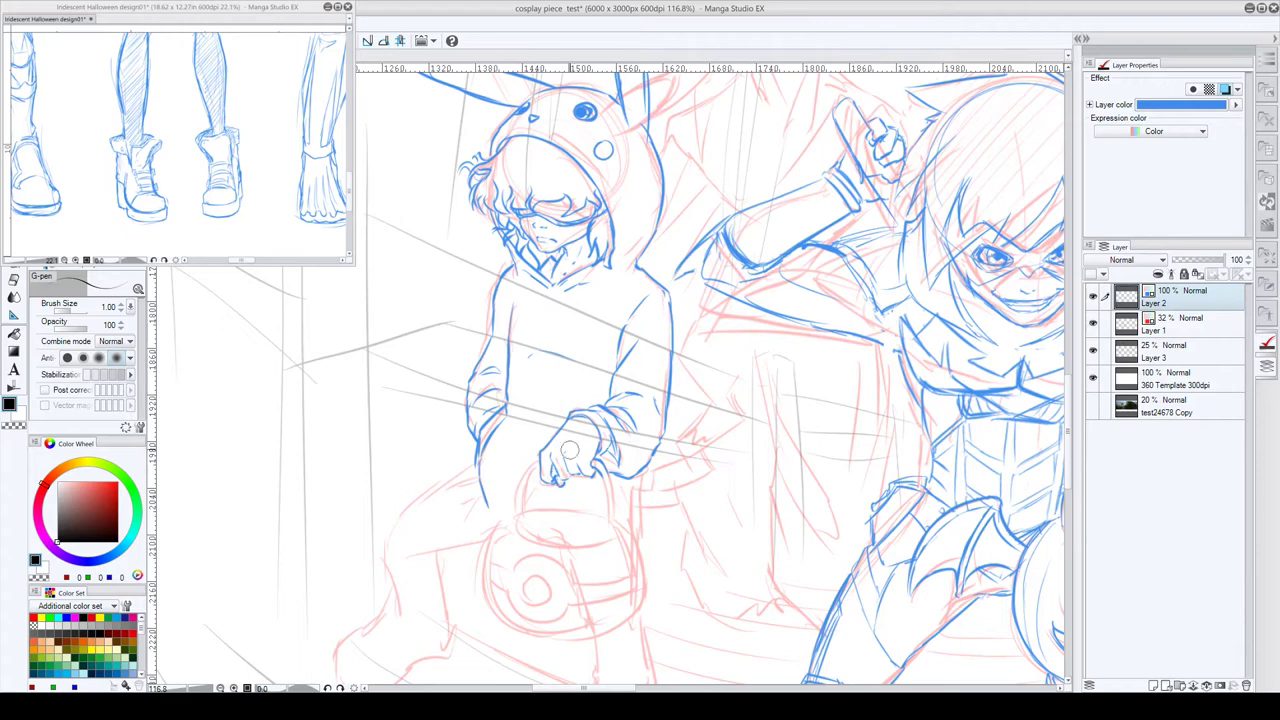
{"action": "key", "text": "c"}
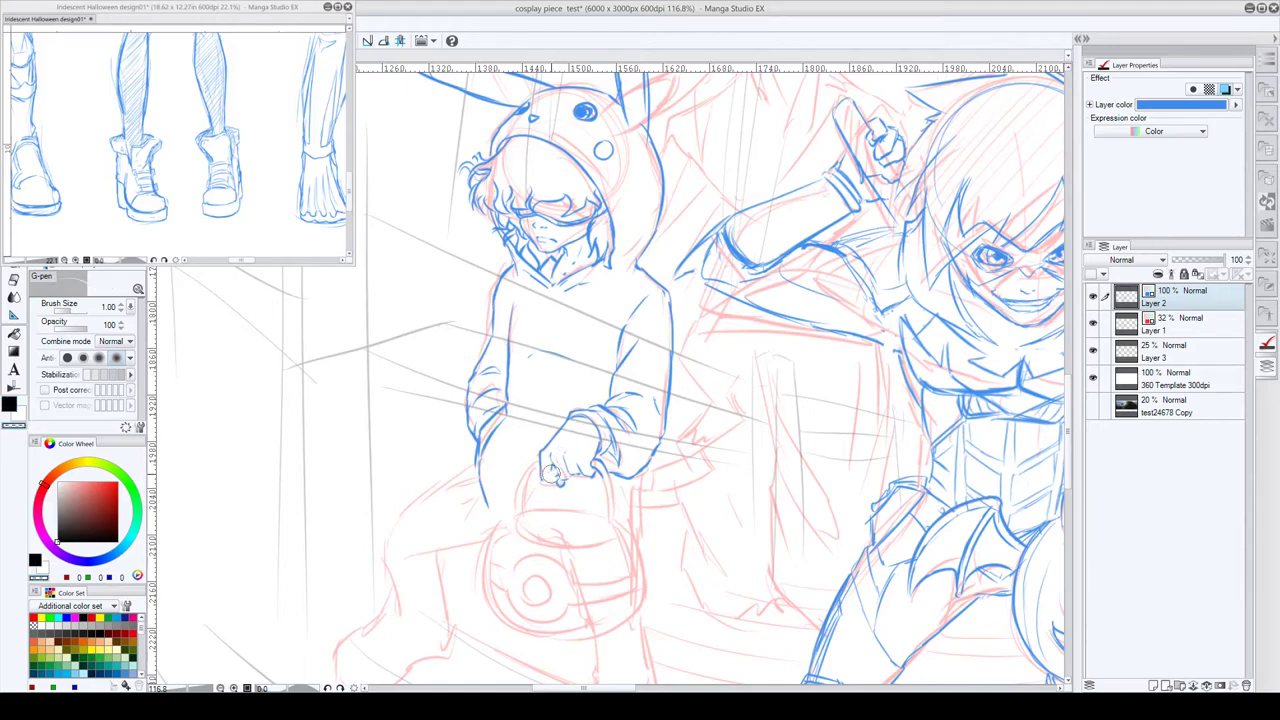
{"action": "key", "text": "c"}
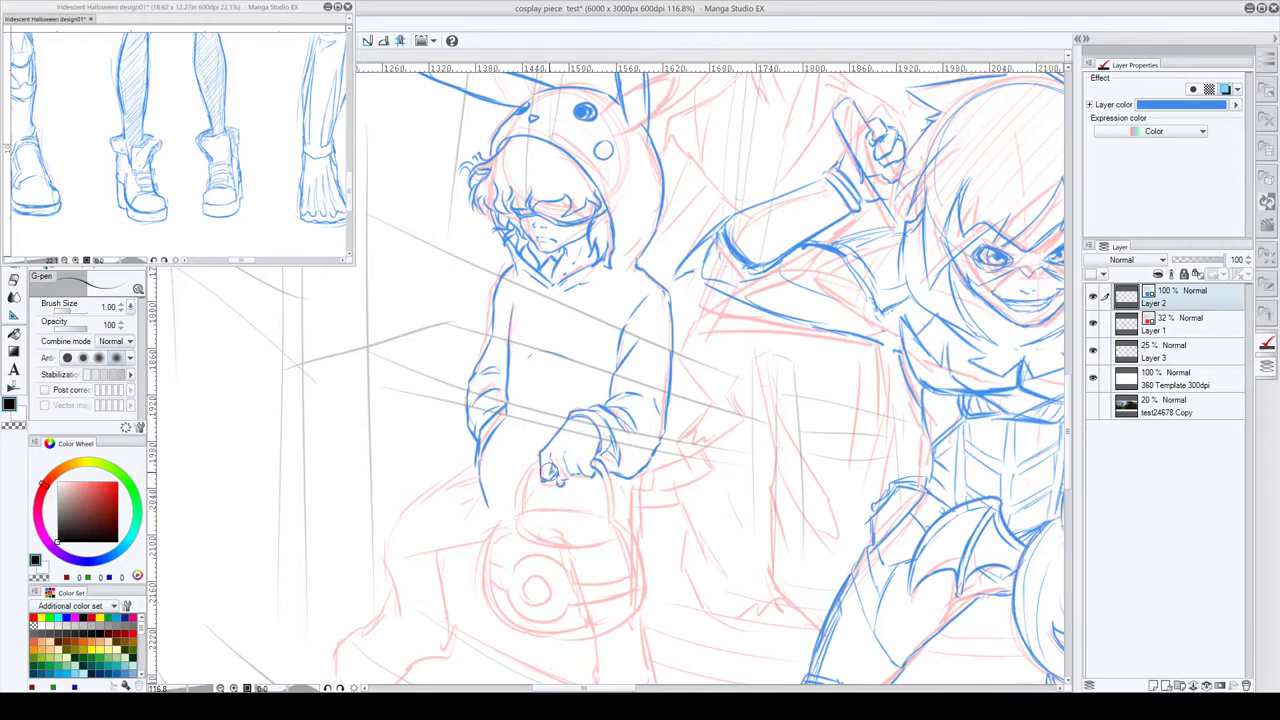
{"action": "key", "text": "c"}
{"action": "key", "text": "c"}
- Draw the basket's arched handle under the fist, the near edge of its rim and the start of its round side
{"action": "left_click_drag", "start_coordinate": [535, 461], "coordinate": [525, 502]}
{"action": "left_click_drag", "start_coordinate": [603, 473], "coordinate": [611, 520]}
{"action": "scroll", "coordinate": [620, 400], "scroll_direction": "down", "scroll_amount": 2}
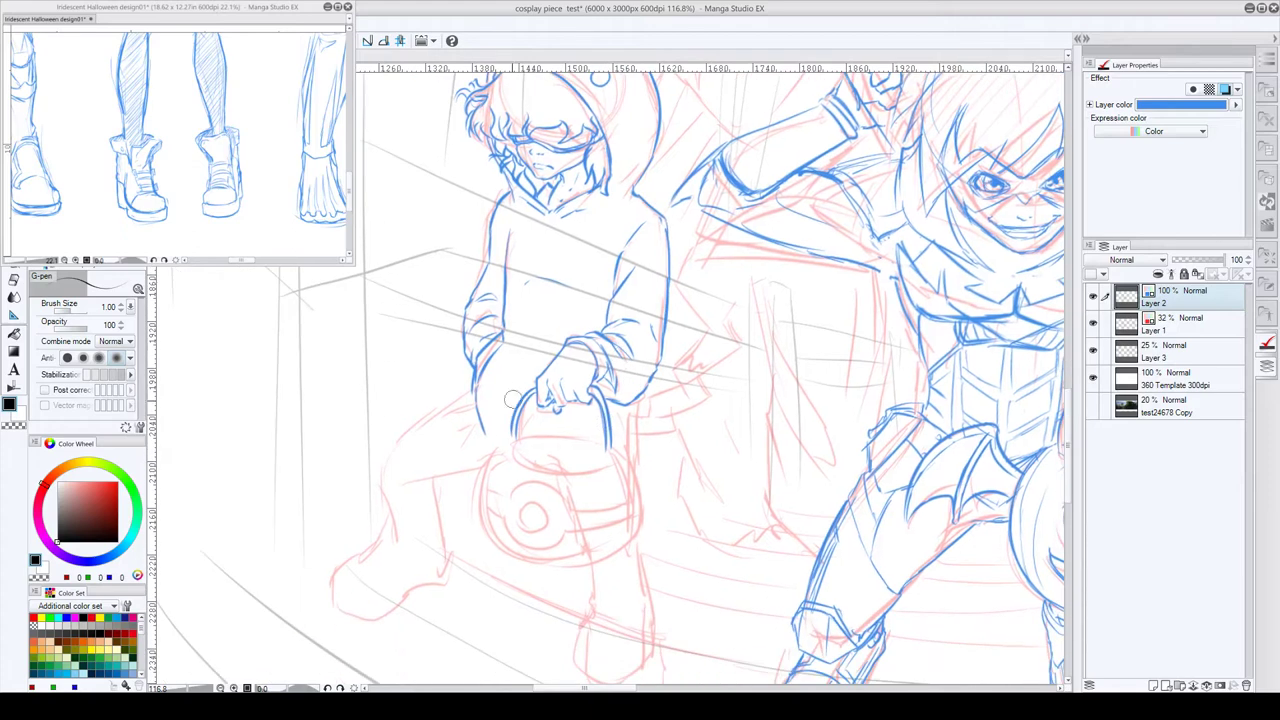
{"action": "left_click_drag", "start_coordinate": [512, 437], "coordinate": [478, 488]}
{"action": "left_click_drag", "start_coordinate": [510, 432], "coordinate": [486, 488]}
{"action": "key", "text": "x"}
{"action": "key", "text": "c"}
{"action": "key", "text": "c"}
{"action": "key", "text": "c"}
{"action": "left_click_drag", "start_coordinate": [511, 438], "coordinate": [484, 481]}
{"action": "mouse_move", "coordinate": [517, 439]}
{"action": "left_mouse_down"}
{"action": "mouse_move", "coordinate": [545, 478]}
{"action": "mouse_move", "coordinate": [606, 450]}
{"action": "mouse_move", "coordinate": [593, 457]}
{"action": "mouse_move", "coordinate": [579, 434]}
{"action": "left_mouse_up"}
{"action": "key", "text": "ctrl+z"}
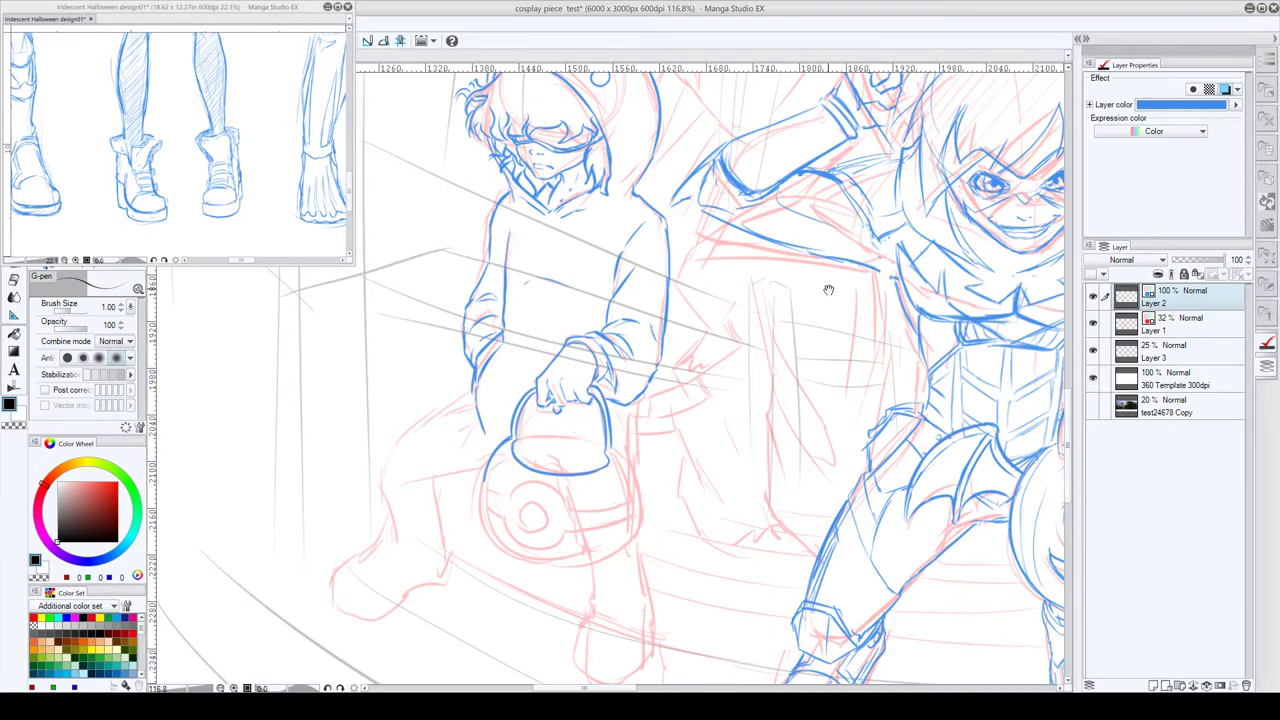
- Close the basket's oval rim with its far edge and draw the curved outline of the opposite side
{"action": "left_click_drag", "start_coordinate": [829, 289], "coordinate": [640, 232]}
{"action": "left_click_drag", "start_coordinate": [701, 380], "coordinate": [697, 320]}
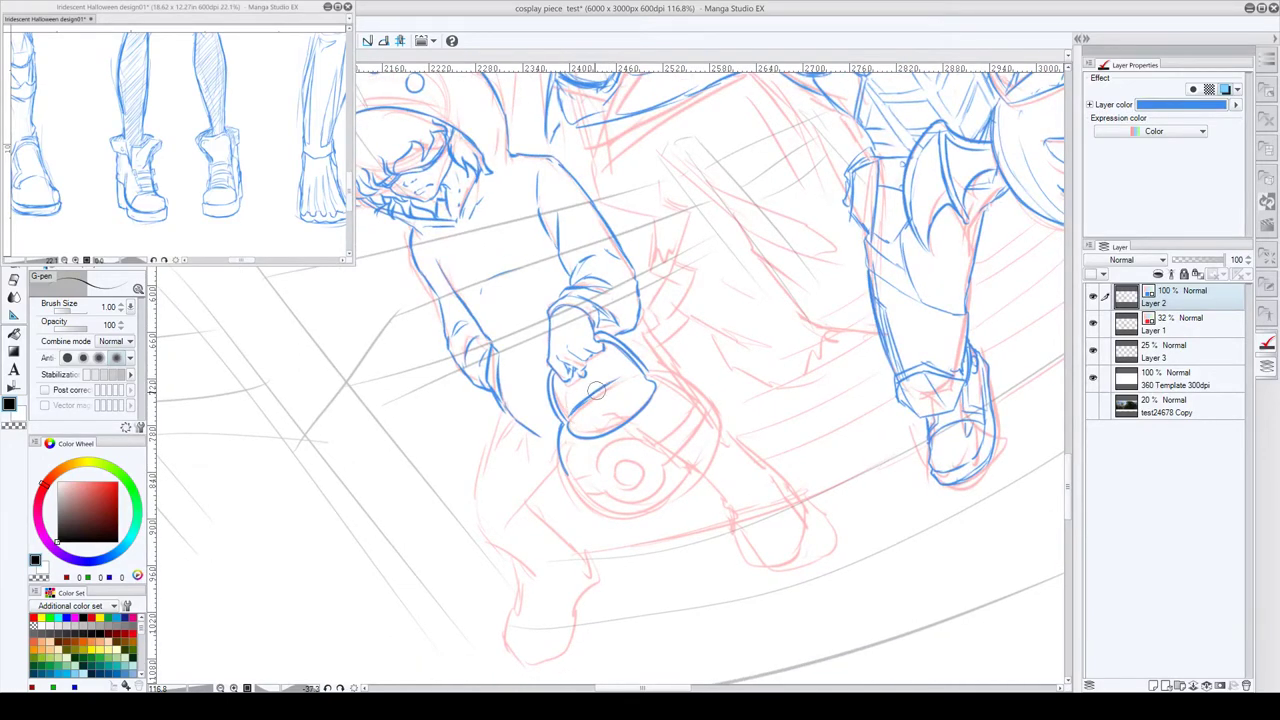
{"action": "left_click_drag", "start_coordinate": [596, 390], "coordinate": [625, 376]}
{"action": "left_click_drag", "start_coordinate": [800, 333], "coordinate": [808, 414]}
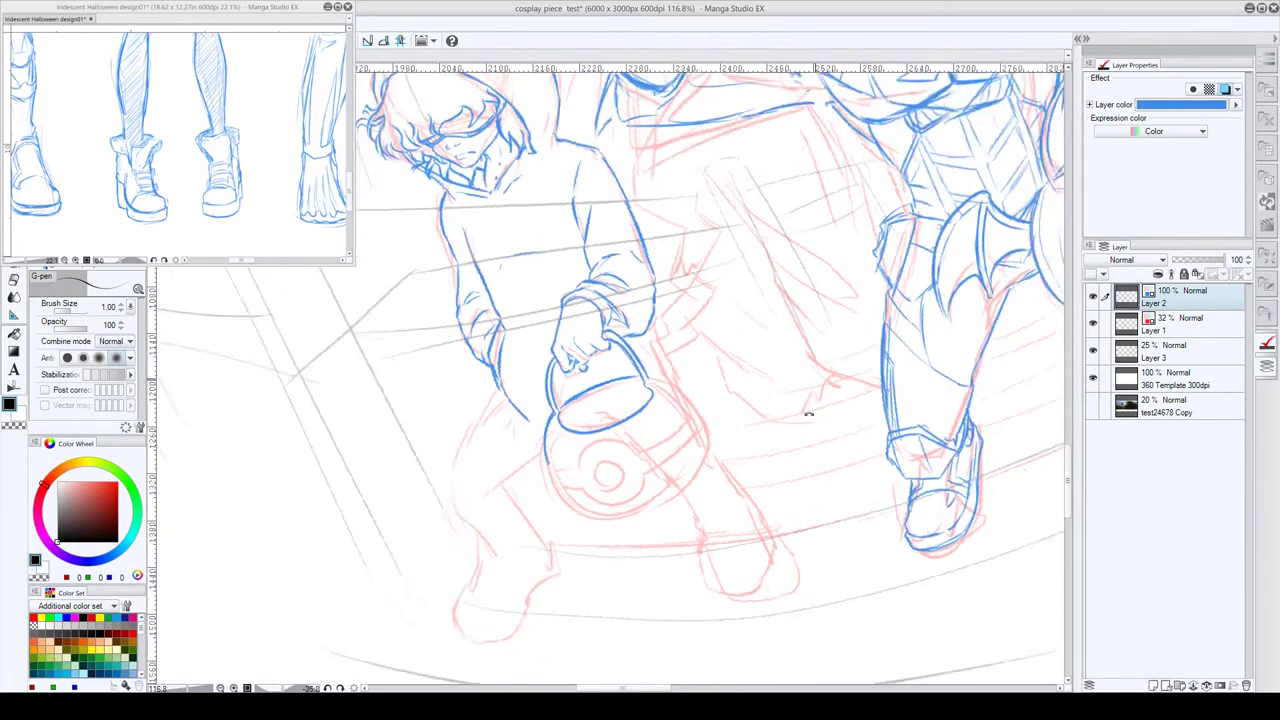
{"action": "left_click_drag", "start_coordinate": [790, 464], "coordinate": [641, 455]}
{"action": "mouse_move", "coordinate": [497, 366]}
{"action": "left_mouse_down"}
{"action": "mouse_move", "coordinate": [530, 410]}
{"action": "mouse_move", "coordinate": [506, 374]}
{"action": "mouse_move", "coordinate": [525, 418]}
{"action": "mouse_move", "coordinate": [457, 444]}
{"action": "left_mouse_up"}
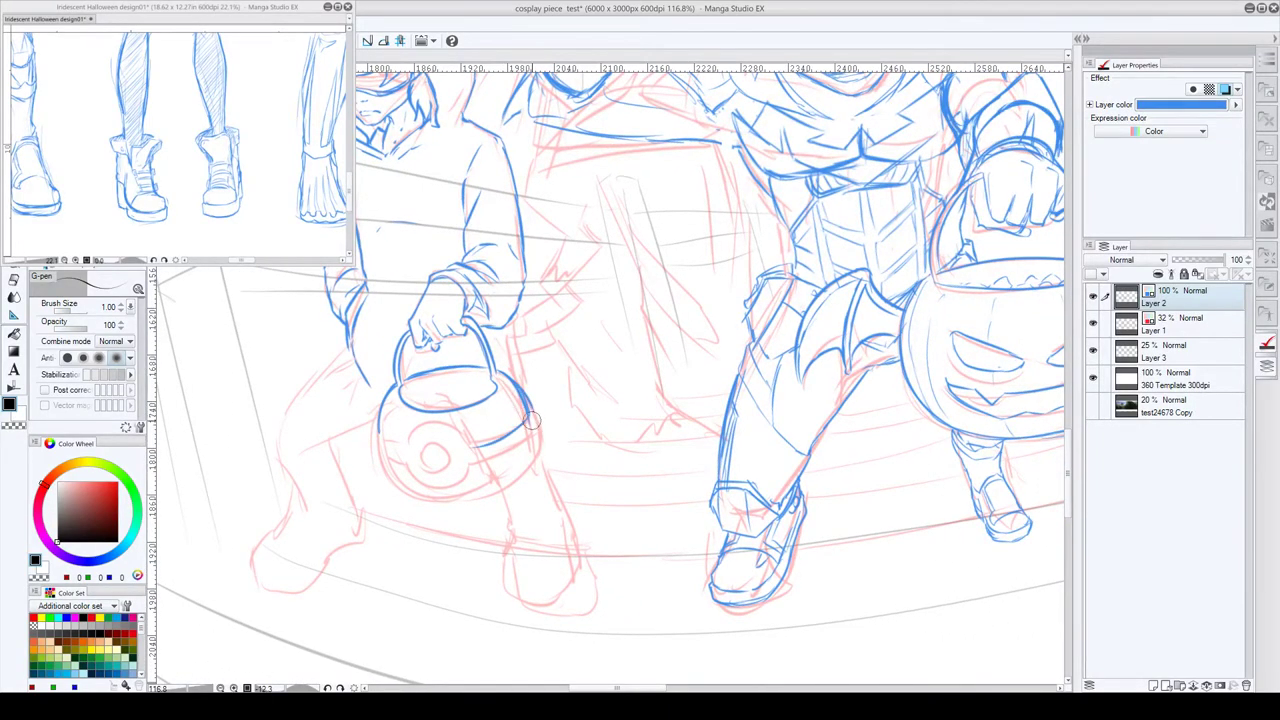
- Complete the basket as a ball with a rounded bottom, a double band across the middle and a concentric round button
{"action": "mouse_move", "coordinate": [532, 413]}
{"action": "left_mouse_down"}
{"action": "mouse_move", "coordinate": [522, 442]}
{"action": "mouse_move", "coordinate": [468, 462]}
{"action": "left_mouse_up"}
{"action": "left_click_drag", "start_coordinate": [536, 427], "coordinate": [514, 484]}
{"action": "mouse_move", "coordinate": [378, 425]}
{"action": "left_mouse_down"}
{"action": "mouse_move", "coordinate": [403, 446]}
{"action": "mouse_move", "coordinate": [384, 442]}
{"action": "mouse_move", "coordinate": [403, 462]}
{"action": "mouse_move", "coordinate": [381, 451]}
{"action": "mouse_move", "coordinate": [402, 490]}
{"action": "mouse_move", "coordinate": [480, 502]}
{"action": "left_mouse_up"}
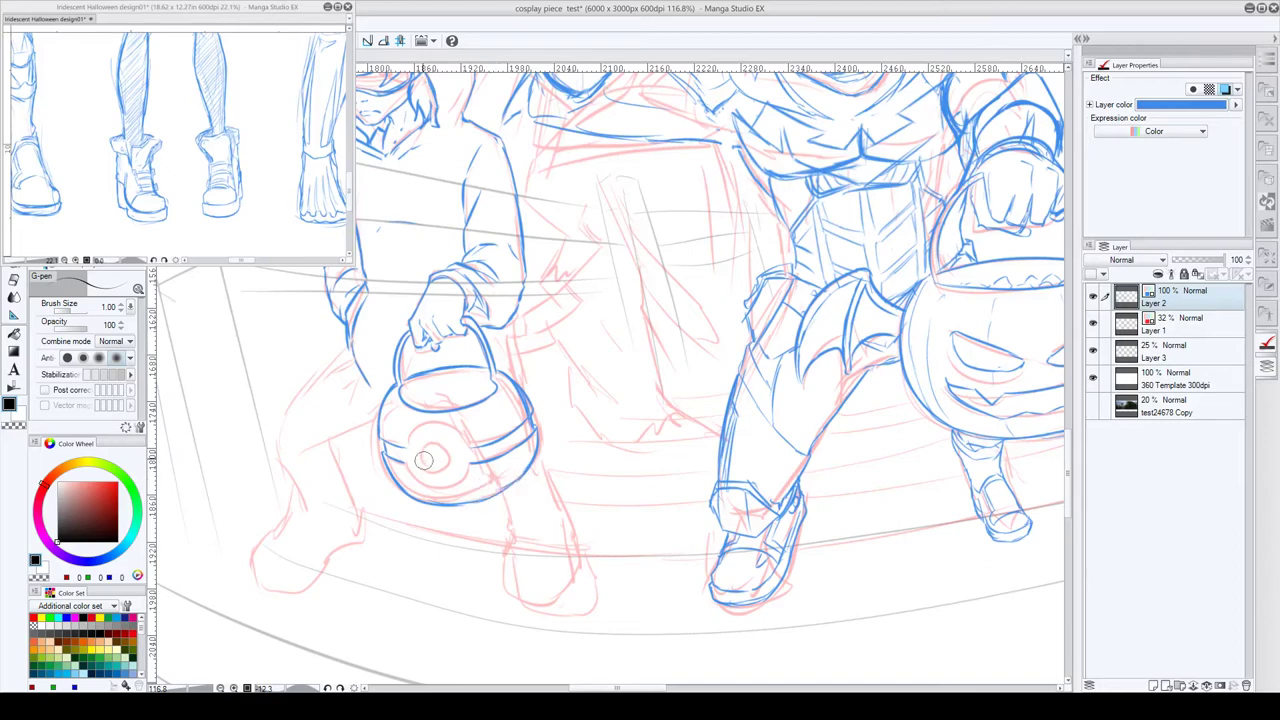
{"action": "mouse_move", "coordinate": [424, 459]}
{"action": "left_mouse_down"}
{"action": "mouse_move", "coordinate": [442, 462]}
{"action": "mouse_move", "coordinate": [426, 453]}
{"action": "mouse_move", "coordinate": [432, 476]}
{"action": "mouse_move", "coordinate": [414, 456]}
{"action": "mouse_move", "coordinate": [420, 436]}
{"action": "mouse_move", "coordinate": [462, 432]}
{"action": "left_mouse_up"}
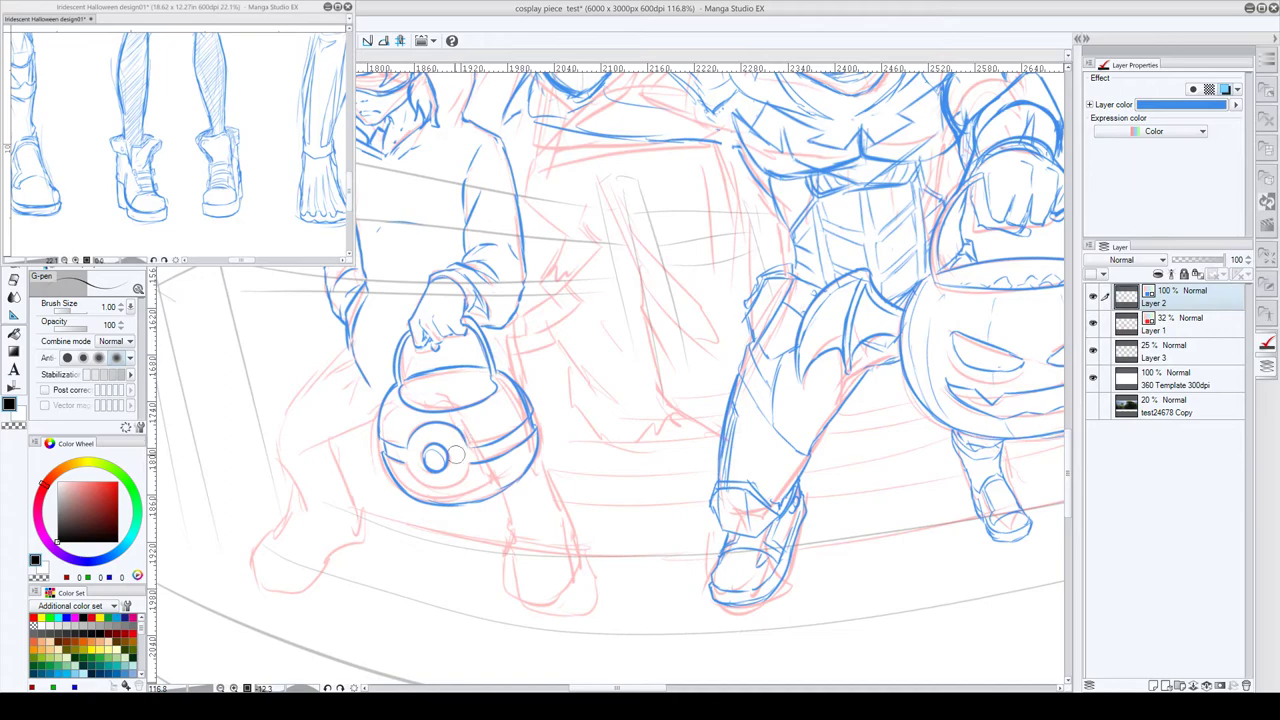
{"action": "mouse_move", "coordinate": [408, 463]}
{"action": "left_mouse_down"}
{"action": "mouse_move", "coordinate": [454, 486]}
{"action": "mouse_move", "coordinate": [462, 472]}
{"action": "mouse_move", "coordinate": [410, 466]}
{"action": "mouse_move", "coordinate": [453, 421]}
{"action": "left_mouse_up"}
- Draw the costume's jagged lightning-bolt tail sticking out behind the hooded character's hip
{"action": "left_click_drag", "start_coordinate": [512, 369], "coordinate": [662, 381]}
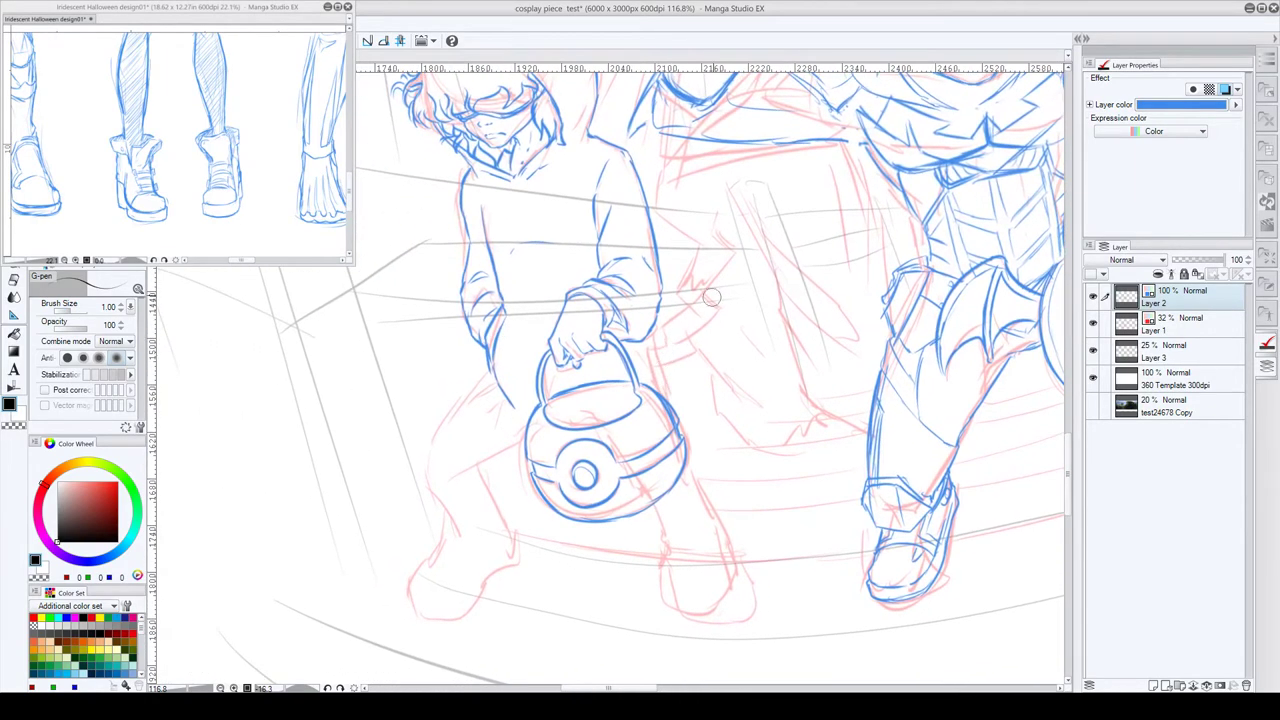
{"action": "left_click_drag", "start_coordinate": [767, 305], "coordinate": [732, 332]}
{"action": "scroll", "coordinate": [732, 331], "scroll_direction": "down", "scroll_amount": 3}
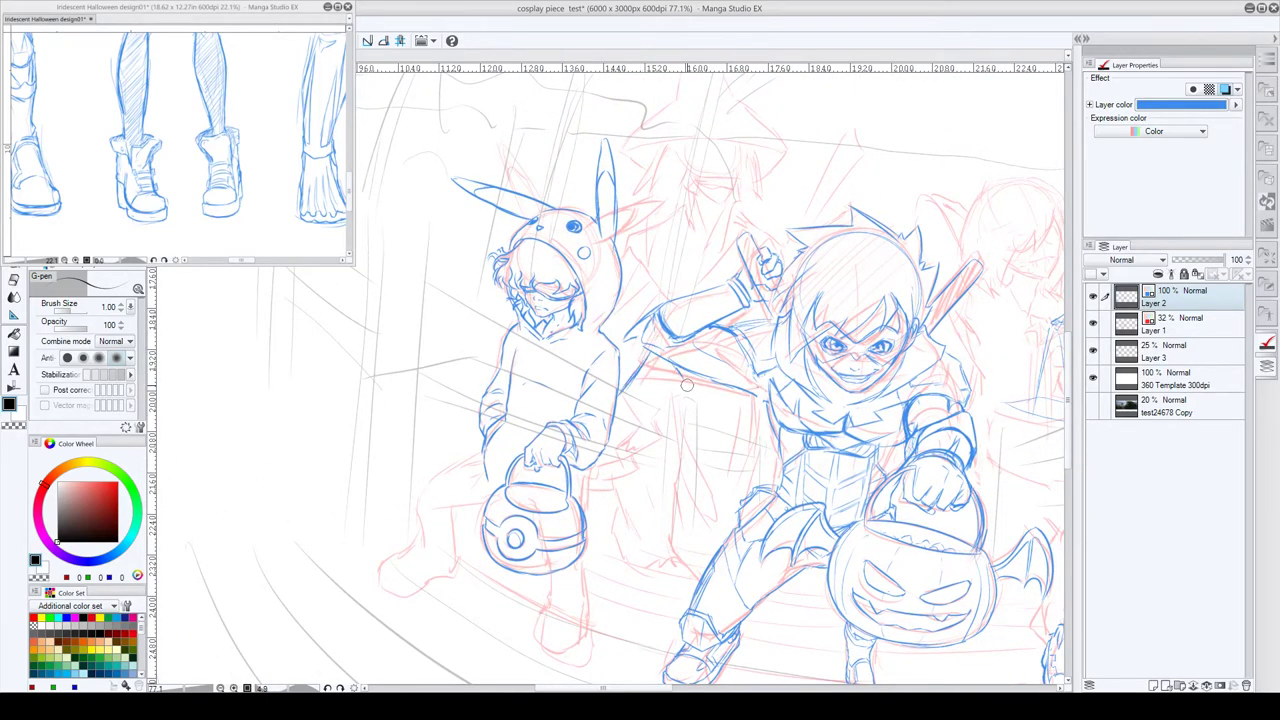
{"action": "mouse_move", "coordinate": [686, 384]}
{"action": "left_mouse_down"}
{"action": "mouse_move", "coordinate": [637, 428]}
{"action": "mouse_move", "coordinate": [618, 468]}
{"action": "left_mouse_up"}
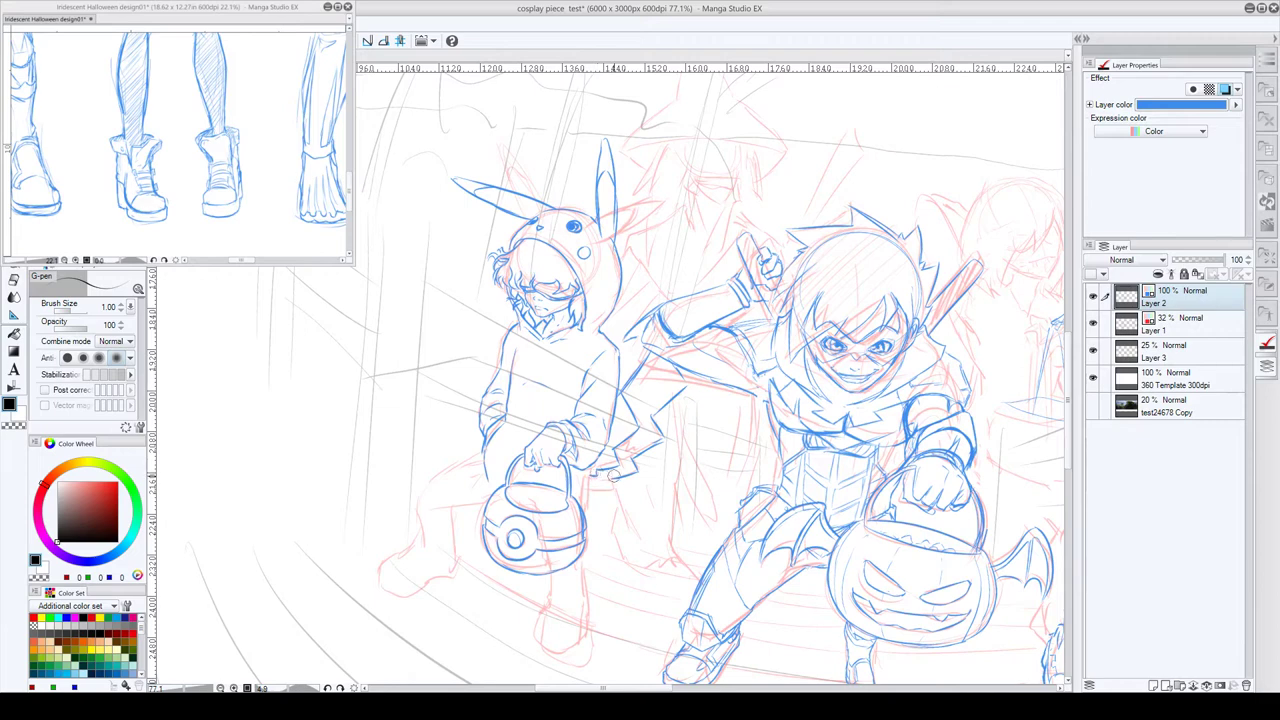
{"action": "mouse_move", "coordinate": [612, 476]}
{"action": "left_mouse_down"}
{"action": "mouse_move", "coordinate": [586, 502]}
{"action": "mouse_move", "coordinate": [668, 426]}
{"action": "left_mouse_up"}
- Draw the hooded character's outstretched bent leg and the outline of its boot
{"action": "left_click_drag", "start_coordinate": [730, 364], "coordinate": [716, 341]}
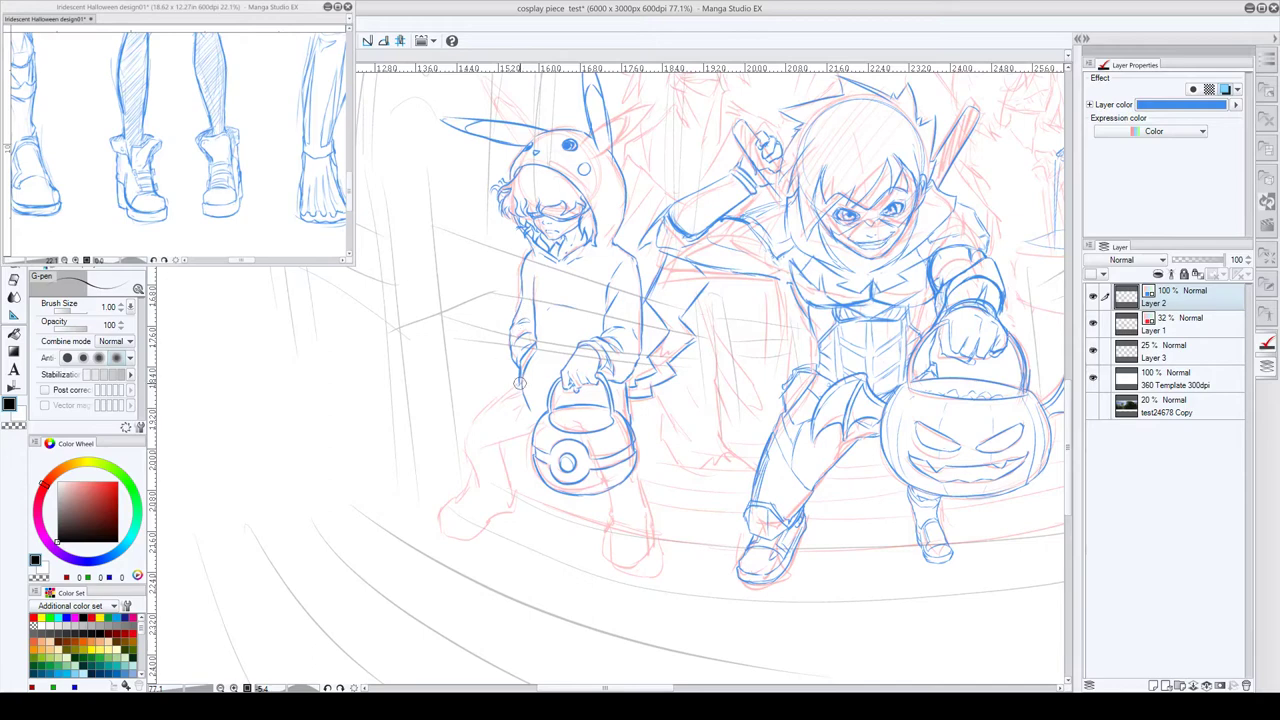
{"action": "mouse_move", "coordinate": [519, 382]}
{"action": "left_mouse_down"}
{"action": "mouse_move", "coordinate": [467, 431]}
{"action": "mouse_move", "coordinate": [522, 417]}
{"action": "mouse_move", "coordinate": [479, 448]}
{"action": "mouse_move", "coordinate": [535, 429]}
{"action": "mouse_move", "coordinate": [494, 445]}
{"action": "mouse_move", "coordinate": [503, 439]}
{"action": "mouse_move", "coordinate": [514, 508]}
{"action": "left_mouse_up"}
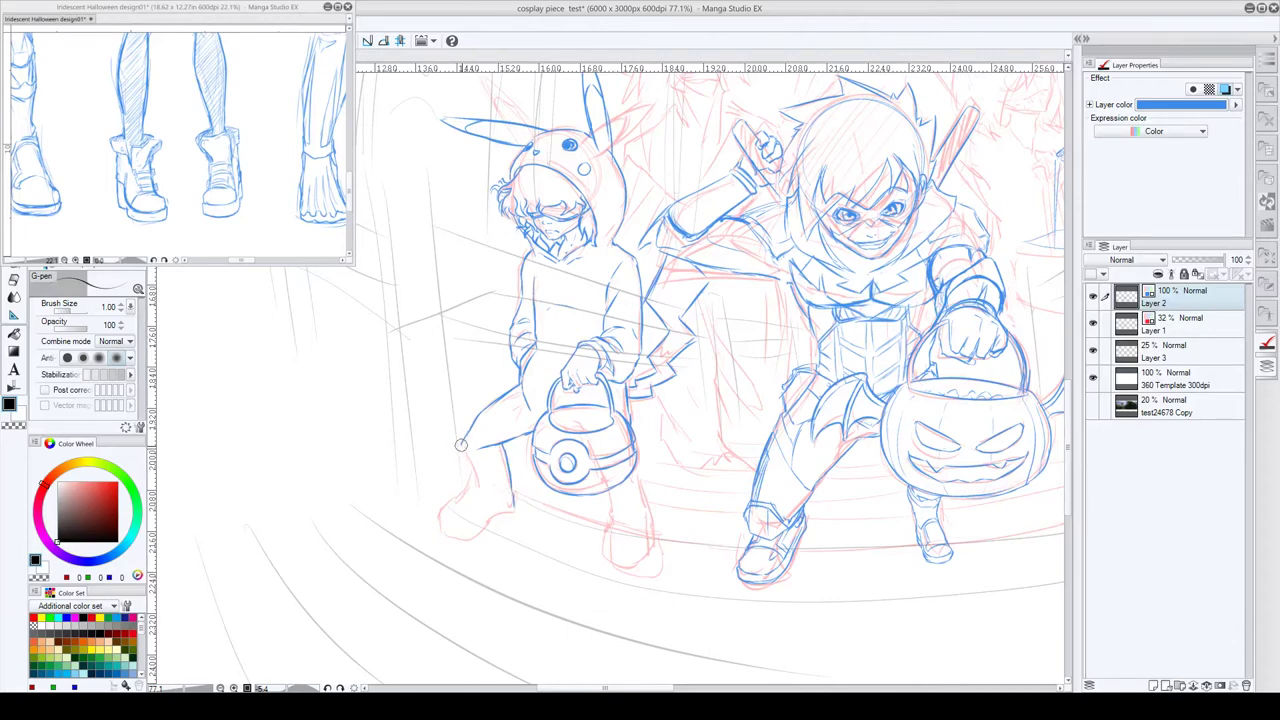
{"action": "mouse_move", "coordinate": [461, 444]}
{"action": "left_mouse_down"}
{"action": "mouse_move", "coordinate": [468, 475]}
{"action": "mouse_move", "coordinate": [437, 518]}
{"action": "mouse_move", "coordinate": [448, 532]}
{"action": "left_mouse_up"}
{"action": "left_click_drag", "start_coordinate": [514, 505], "coordinate": [449, 532]}
- Add the ankle collar, tongue and sole line to the boot on the outstretched leg
{"action": "left_click_drag", "start_coordinate": [657, 476], "coordinate": [624, 477]}
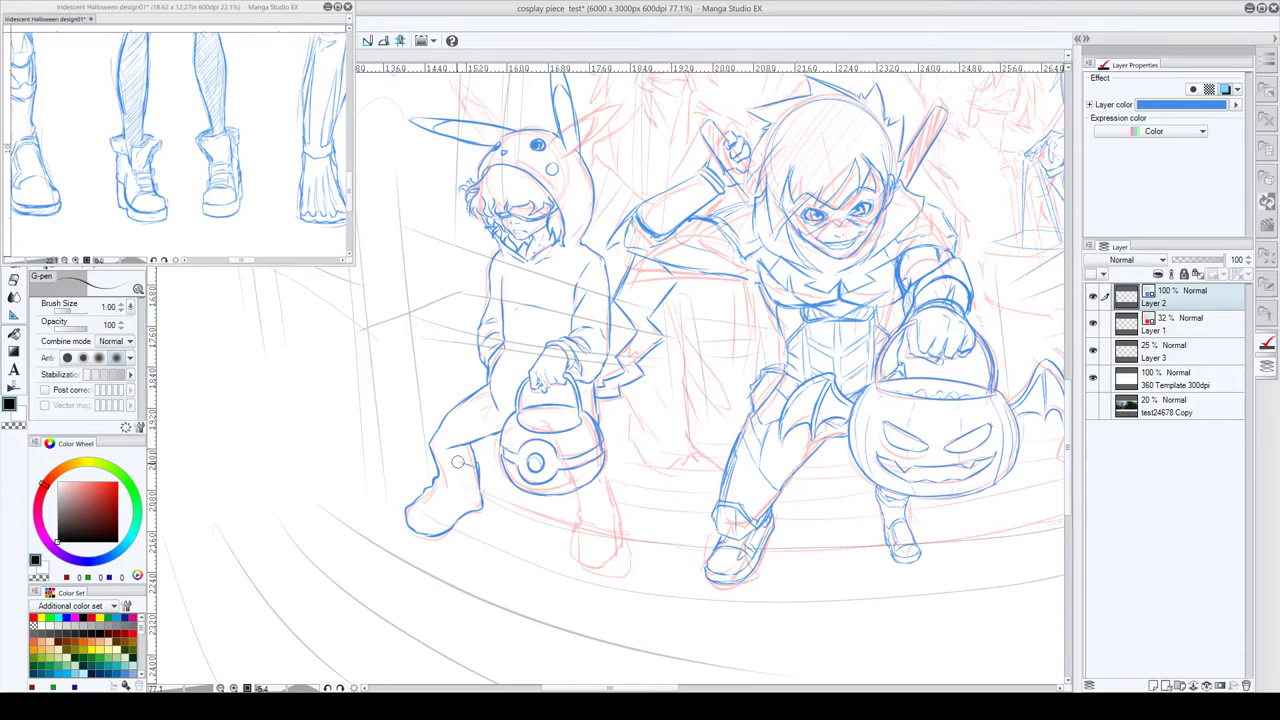
{"action": "left_click_drag", "start_coordinate": [446, 460], "coordinate": [437, 475]}
{"action": "key", "text": "c"}
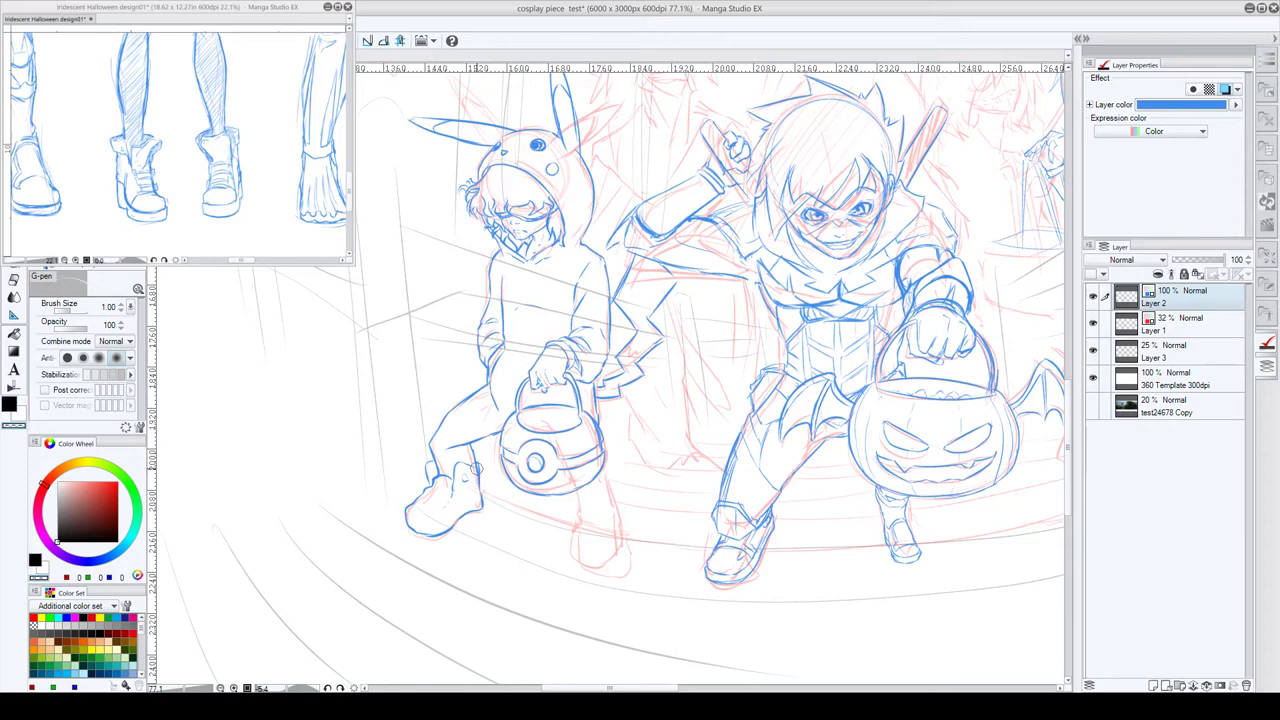
{"action": "key", "text": "c"}
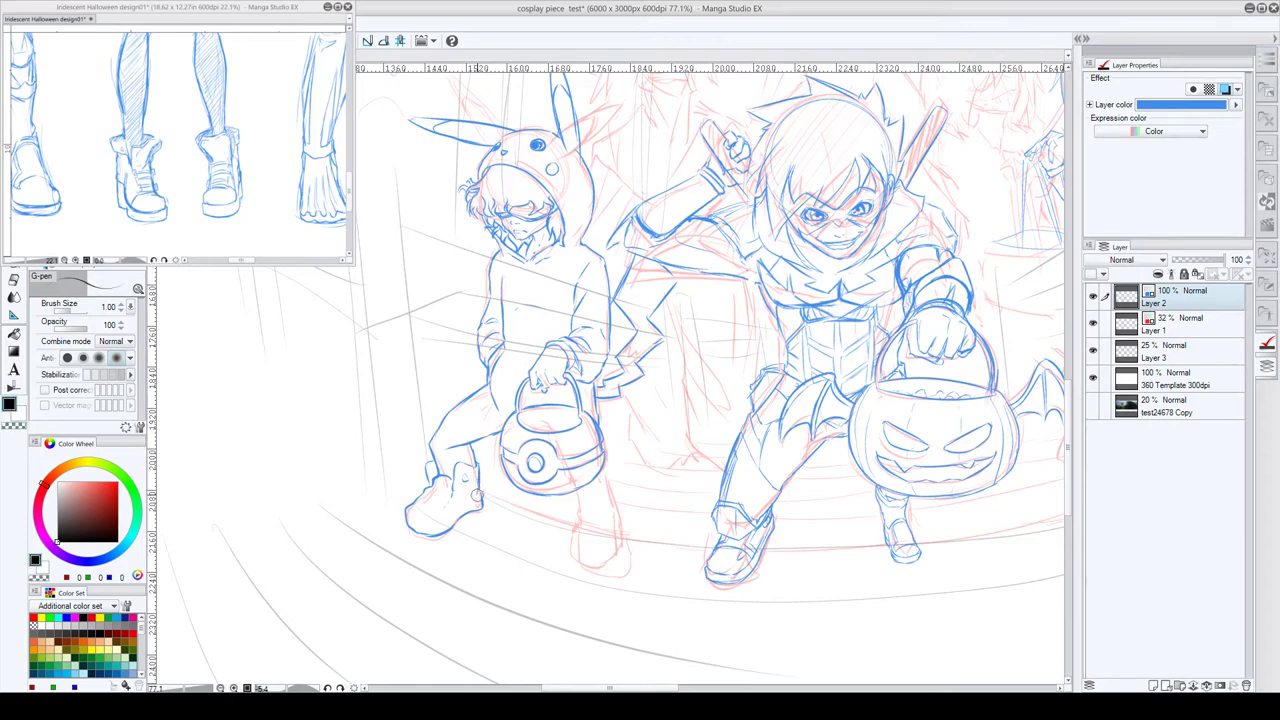
{"action": "left_click_drag", "start_coordinate": [480, 498], "coordinate": [431, 529]}
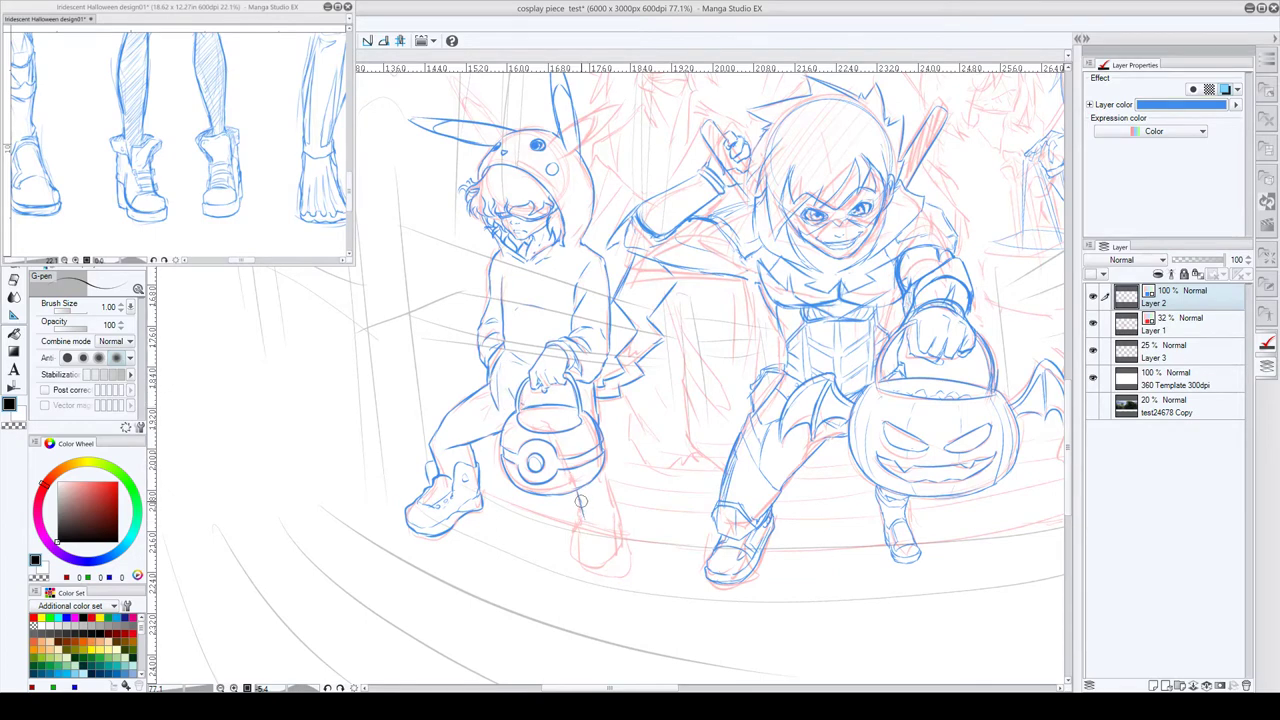
- Draw the hooded character's other leg emerging below the basket, with a high-top boot facing forward
{"action": "mouse_move", "coordinate": [580, 500]}
{"action": "left_mouse_down"}
{"action": "mouse_move", "coordinate": [581, 522]}
{"action": "mouse_move", "coordinate": [612, 524]}
{"action": "mouse_move", "coordinate": [584, 506]}
{"action": "mouse_move", "coordinate": [618, 517]}
{"action": "mouse_move", "coordinate": [613, 493]}
{"action": "left_mouse_up"}
{"action": "mouse_move", "coordinate": [631, 339]}
{"action": "left_mouse_down"}
{"action": "mouse_move", "coordinate": [656, 350]}
{"action": "mouse_move", "coordinate": [638, 344]}
{"action": "left_mouse_up"}
{"action": "left_click_drag", "start_coordinate": [760, 385], "coordinate": [696, 411]}
{"action": "mouse_move", "coordinate": [646, 462]}
{"action": "left_mouse_down"}
{"action": "mouse_move", "coordinate": [661, 448]}
{"action": "mouse_move", "coordinate": [626, 494]}
{"action": "mouse_move", "coordinate": [637, 505]}
{"action": "mouse_move", "coordinate": [597, 501]}
{"action": "mouse_move", "coordinate": [626, 524]}
{"action": "mouse_move", "coordinate": [600, 523]}
{"action": "mouse_move", "coordinate": [633, 499]}
{"action": "mouse_move", "coordinate": [631, 537]}
{"action": "left_mouse_up"}
{"action": "scroll", "coordinate": [660, 448], "scroll_direction": "up", "scroll_amount": 2}
{"action": "mouse_move", "coordinate": [587, 497]}
{"action": "left_mouse_down"}
{"action": "mouse_move", "coordinate": [608, 540]}
{"action": "mouse_move", "coordinate": [589, 524]}
{"action": "mouse_move", "coordinate": [608, 540]}
{"action": "mouse_move", "coordinate": [600, 529]}
{"action": "left_mouse_up"}
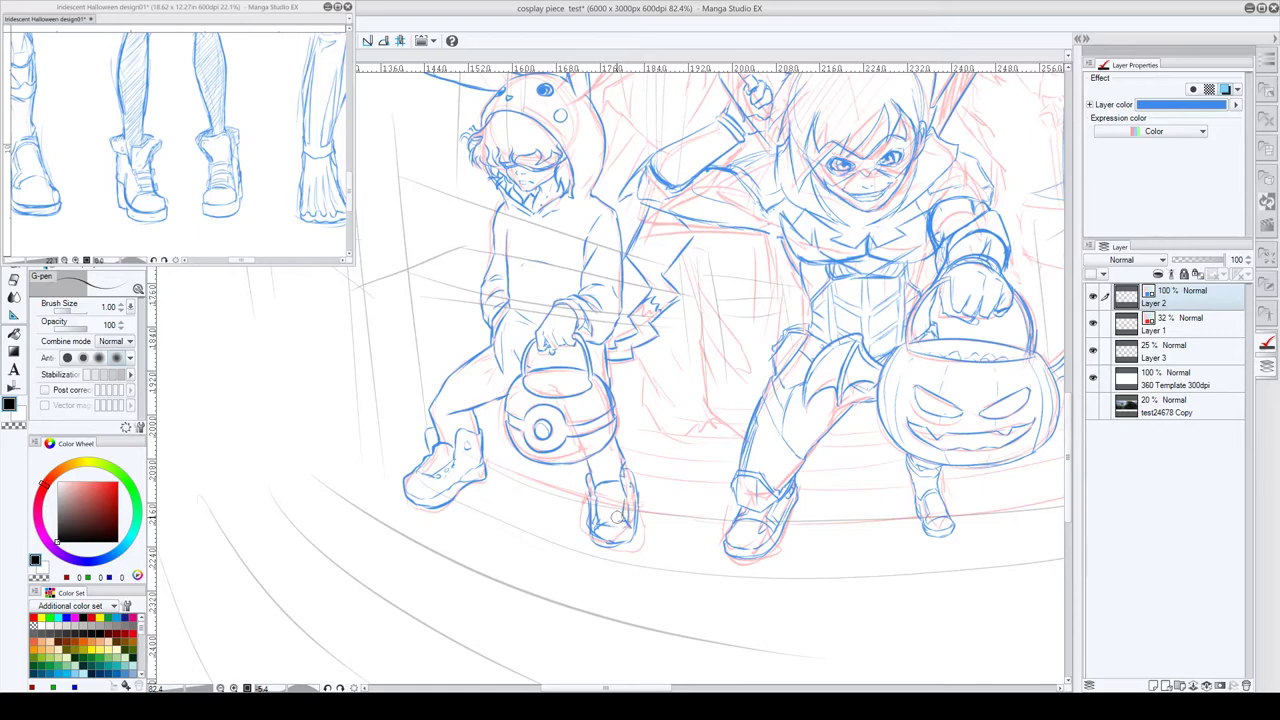
{"action": "left_click_drag", "start_coordinate": [594, 548], "coordinate": [636, 544]}
- Refine the forward-facing boot with a rounded toe cap and laces across the front
{"action": "key", "text": "c"}
{"action": "key", "text": "c"}
{"action": "key", "text": "c"}
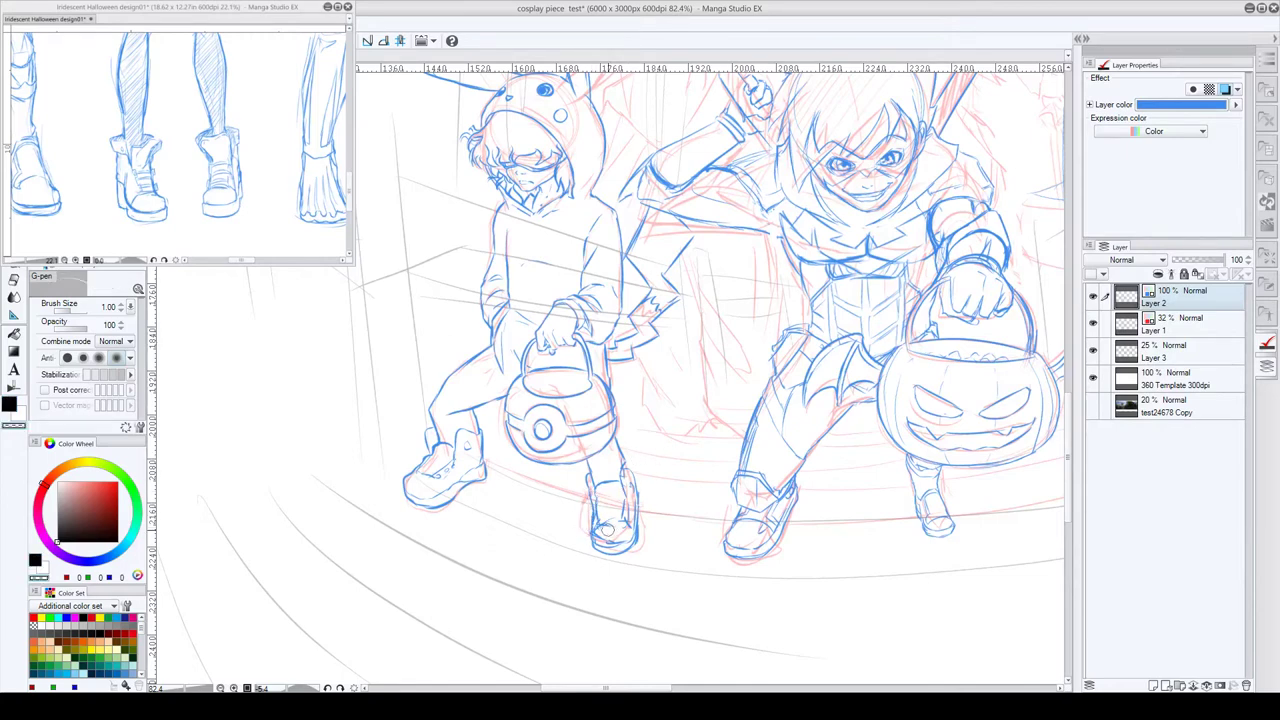
{"action": "left_click_drag", "start_coordinate": [611, 518], "coordinate": [598, 528]}
{"action": "key", "text": "c"}
{"action": "key", "text": "c"}
{"action": "key", "text": "c"}
{"action": "mouse_move", "coordinate": [596, 535]}
{"action": "left_mouse_down"}
{"action": "mouse_move", "coordinate": [623, 528]}
{"action": "mouse_move", "coordinate": [598, 522]}
{"action": "mouse_move", "coordinate": [602, 510]}
{"action": "left_mouse_up"}
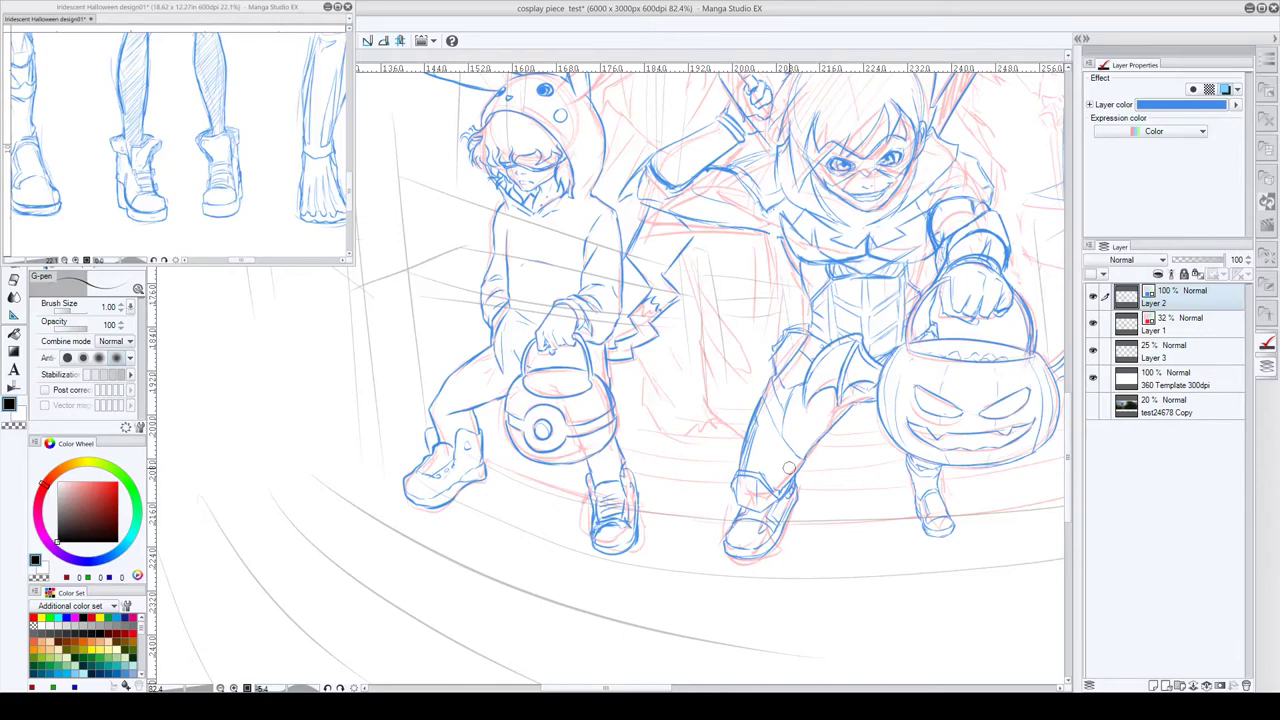
- Check the hooded costume's full-body design in the reference sheet, then return to the group illustration around the masked character
{"action": "left_click", "coordinate": [199, 12]}
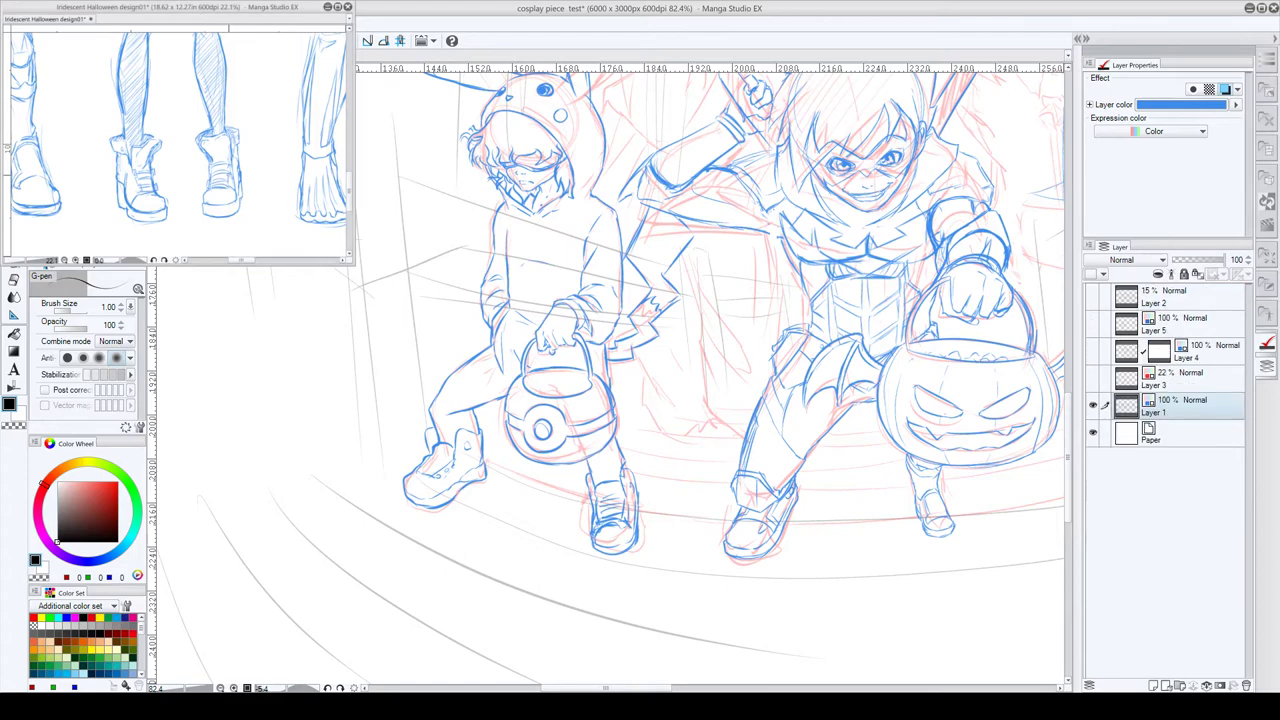
{"action": "key", "text": "ctrl+0"}
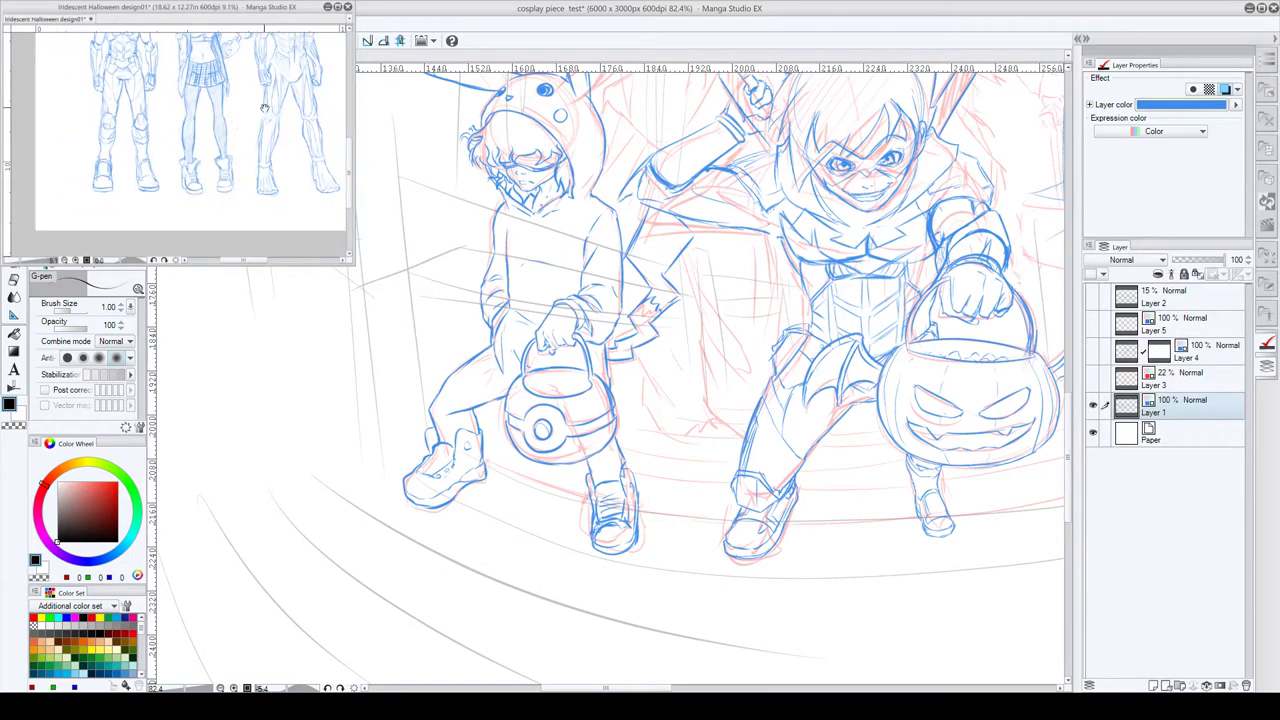
{"action": "left_click_drag", "start_coordinate": [265, 107], "coordinate": [163, 143]}
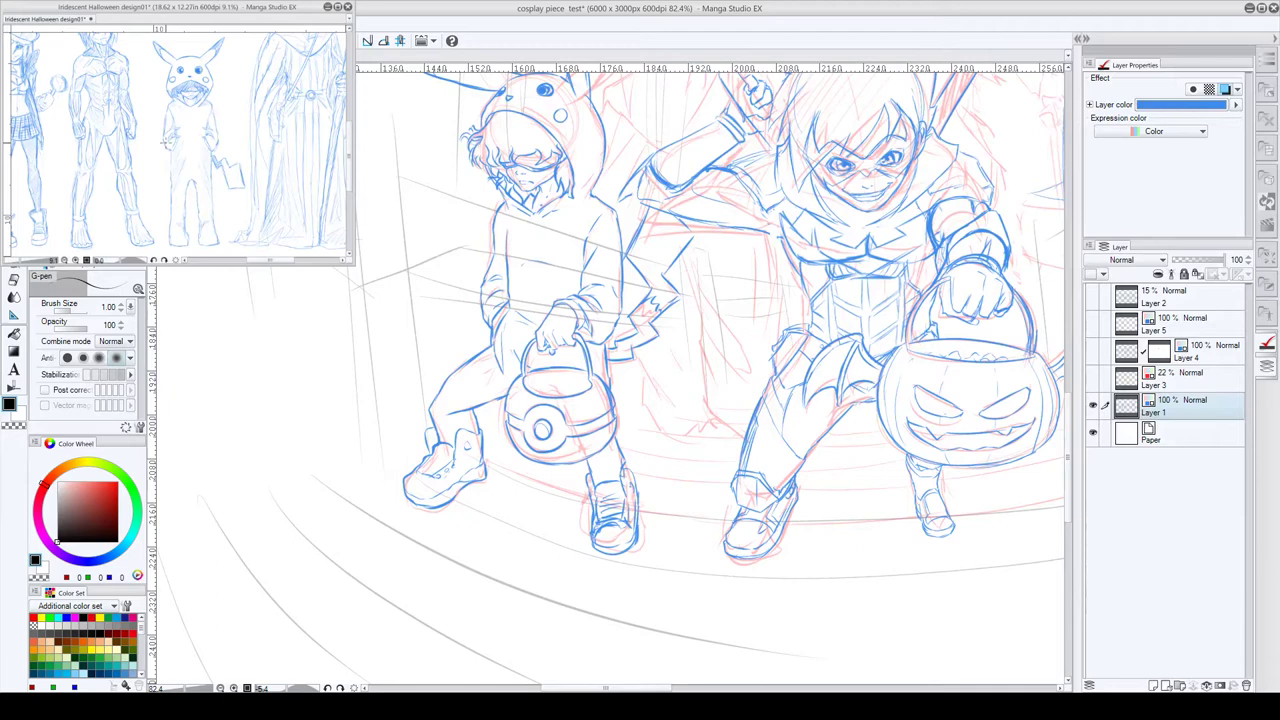
{"action": "left_click", "coordinate": [795, 372]}
{"action": "left_click_drag", "start_coordinate": [782, 364], "coordinate": [690, 466]}
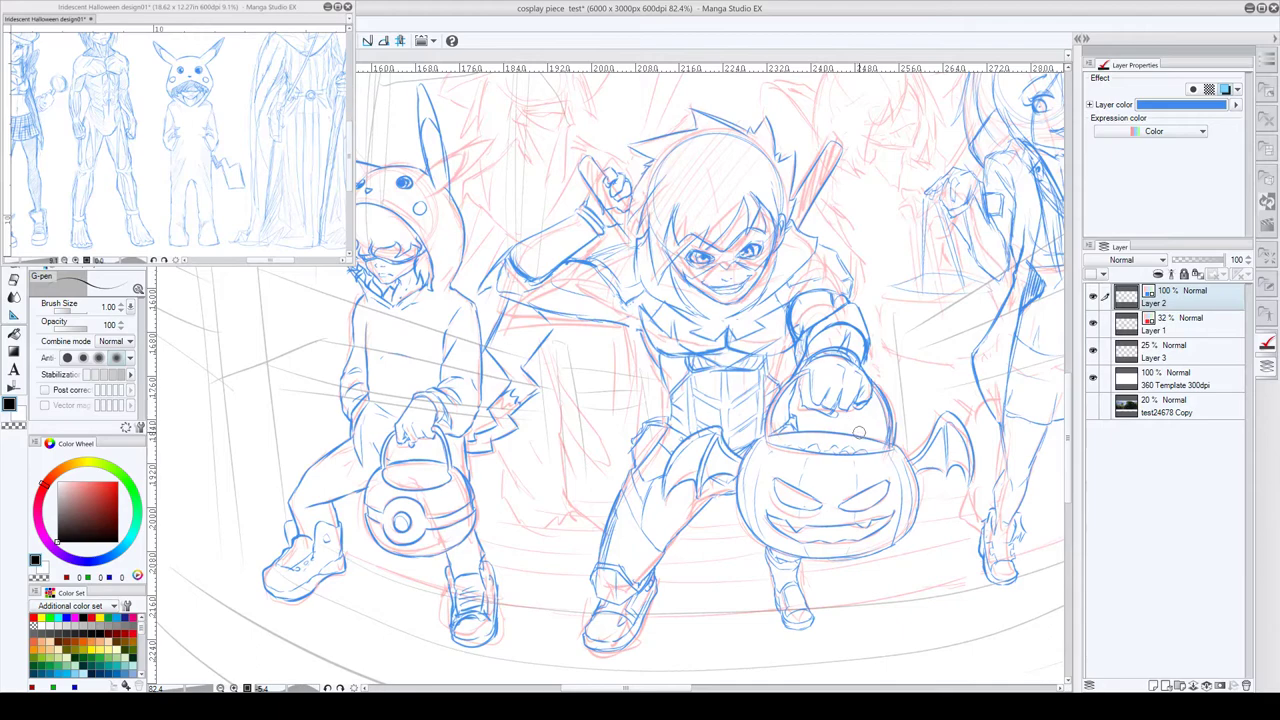
- Set the G-pen brush size to 0.40 and draw the elliptical rim of the cauldron hanging from the capped girl's hand
{"action": "left_click_drag", "start_coordinate": [865, 456], "coordinate": [866, 540]}
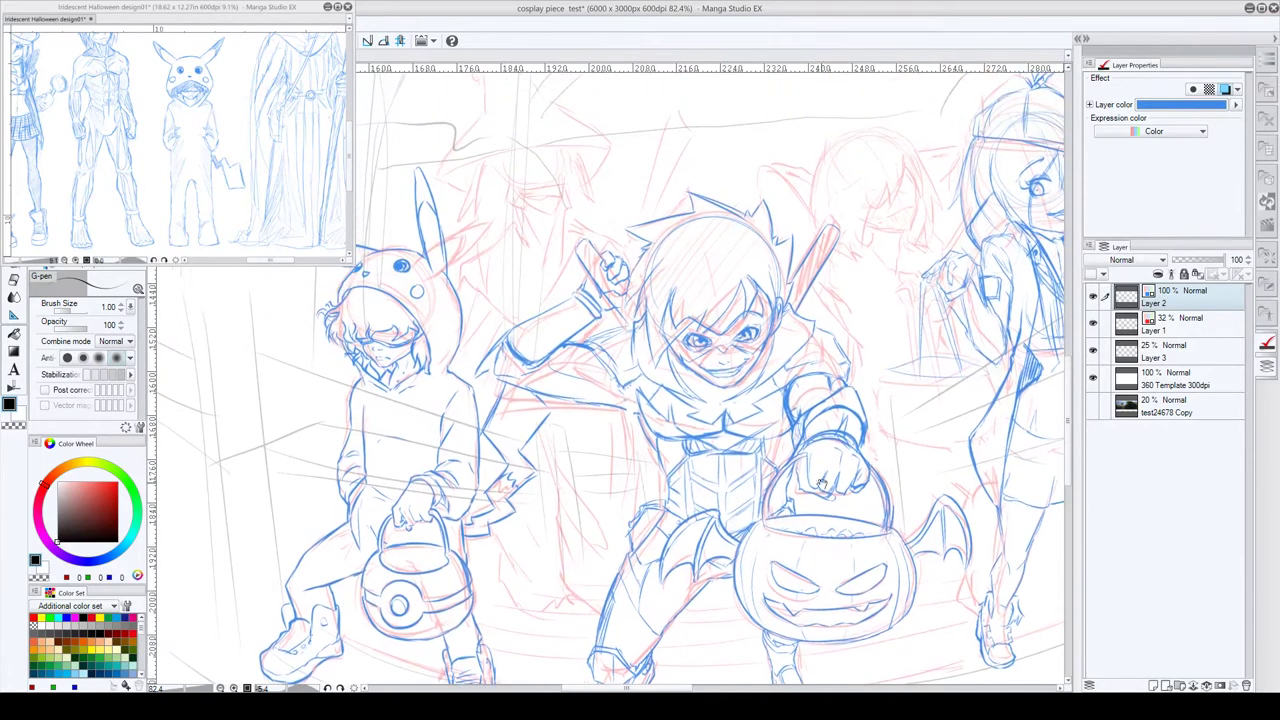
{"action": "mouse_move", "coordinate": [812, 445]}
{"action": "left_mouse_down"}
{"action": "mouse_move", "coordinate": [795, 505]}
{"action": "mouse_move", "coordinate": [643, 453]}
{"action": "left_mouse_up"}
{"action": "left_click_drag", "start_coordinate": [788, 415], "coordinate": [656, 433]}
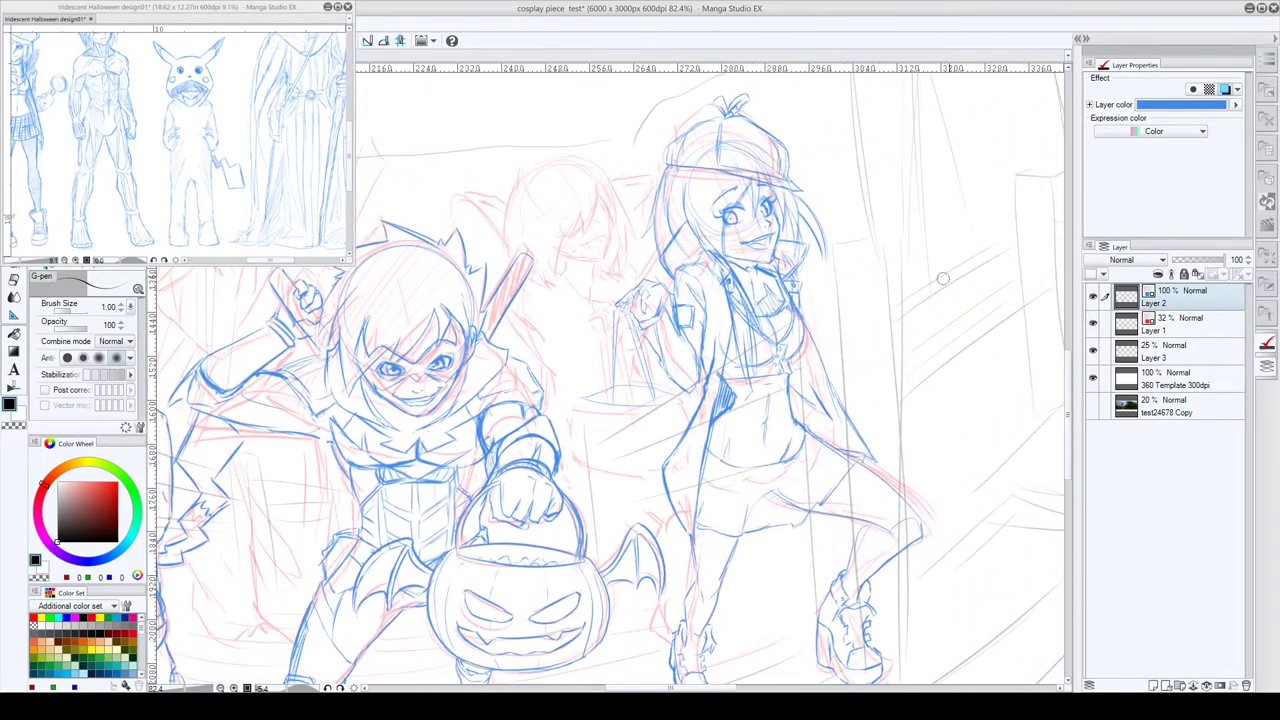
{"action": "scroll", "coordinate": [765, 378], "scroll_direction": "up", "scroll_amount": 2}
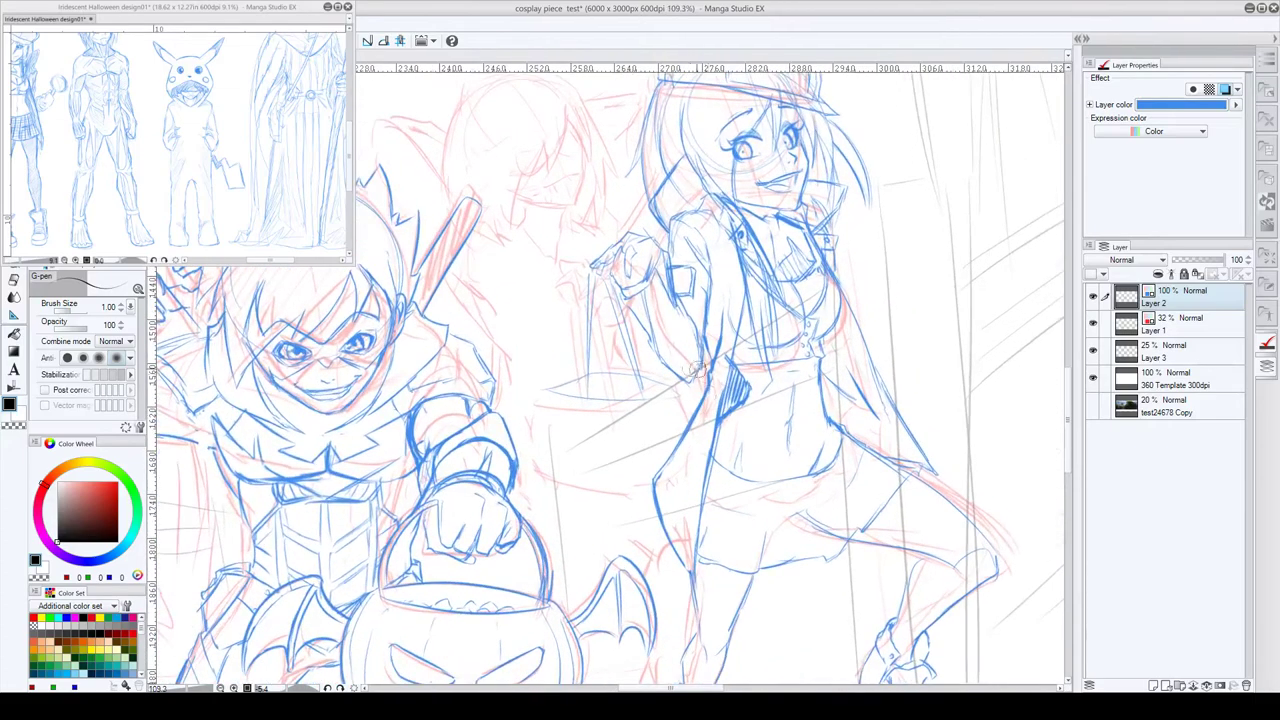
{"action": "key", "text": "["}
{"action": "key", "text": "["}
{"action": "key", "text": "["}
{"action": "key", "text": "["}
{"action": "key", "text": "["}
{"action": "left_click_drag", "start_coordinate": [552, 384], "coordinate": [689, 374]}
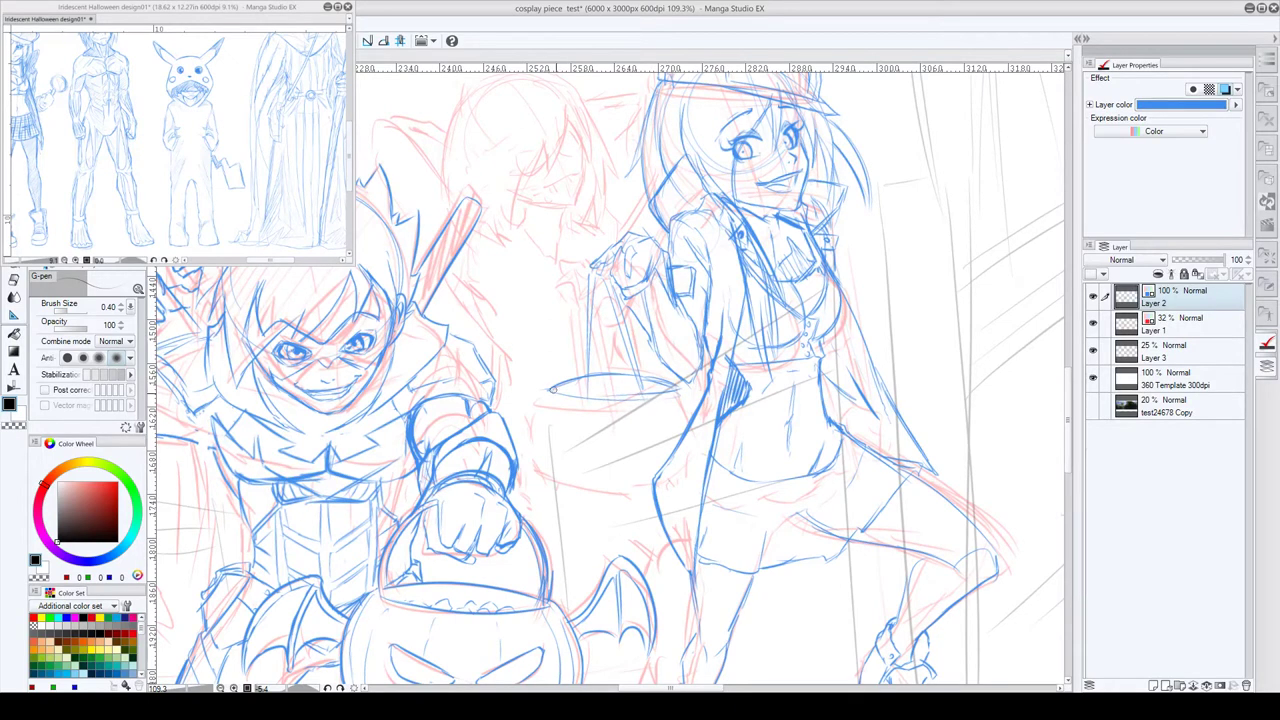
{"action": "mouse_move", "coordinate": [552, 389]}
{"action": "left_mouse_down"}
{"action": "mouse_move", "coordinate": [640, 398]}
{"action": "mouse_move", "coordinate": [676, 387]}
{"action": "left_mouse_up"}
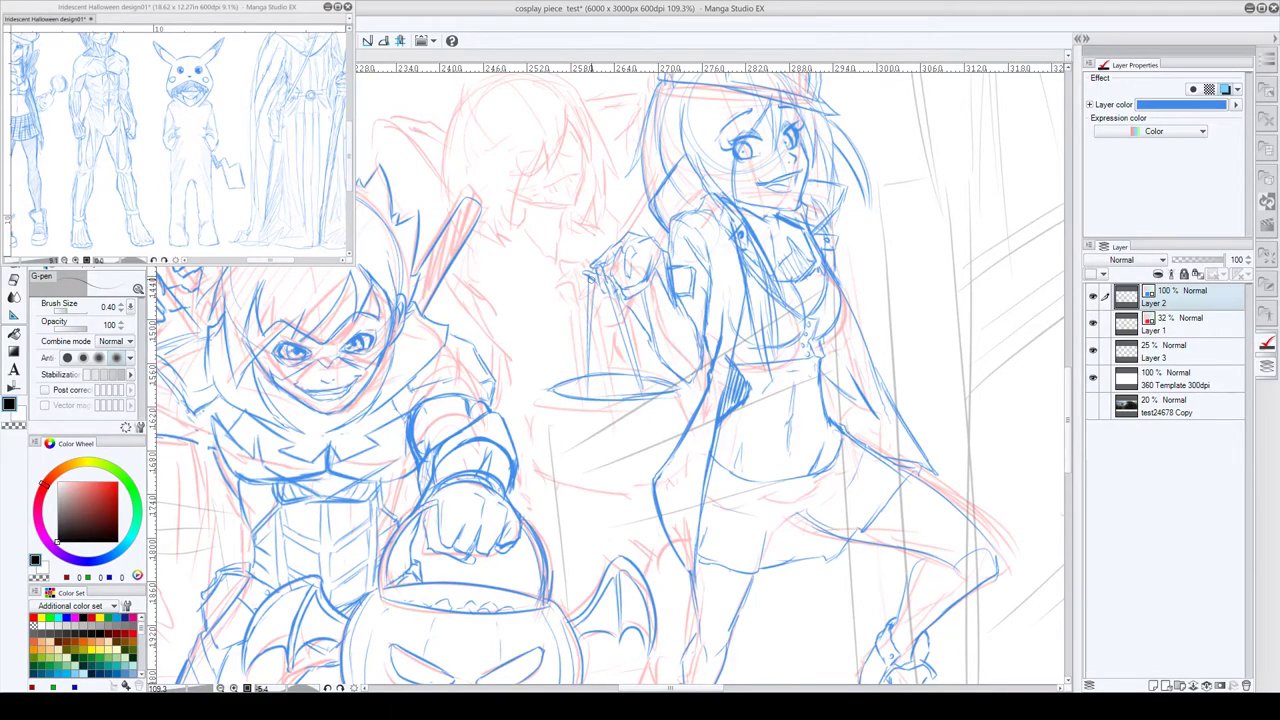
- Draw the cauldron's handle down from the girl's hand, the curved side, and the neck band with a rectangular buckle
{"action": "left_click_drag", "start_coordinate": [591, 276], "coordinate": [590, 320]}
{"action": "left_click_drag", "start_coordinate": [590, 308], "coordinate": [585, 389]}
{"action": "left_click_drag", "start_coordinate": [587, 308], "coordinate": [581, 376]}
{"action": "mouse_move", "coordinate": [532, 426]}
{"action": "left_mouse_down"}
{"action": "mouse_move", "coordinate": [534, 462]}
{"action": "mouse_move", "coordinate": [539, 407]}
{"action": "left_mouse_up"}
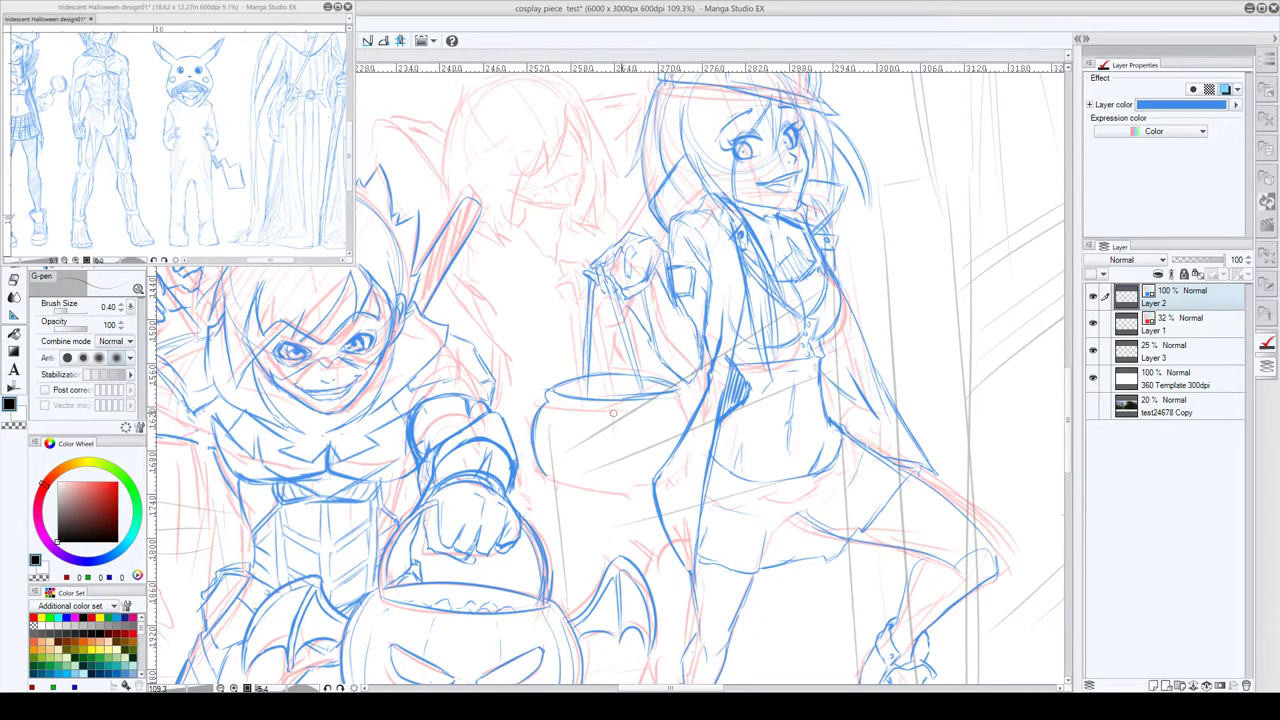
{"action": "left_click_drag", "start_coordinate": [677, 398], "coordinate": [616, 409]}
{"action": "mouse_move", "coordinate": [629, 421]}
{"action": "left_mouse_down"}
{"action": "mouse_move", "coordinate": [541, 407]}
{"action": "mouse_move", "coordinate": [588, 412]}
{"action": "mouse_move", "coordinate": [544, 403]}
{"action": "mouse_move", "coordinate": [687, 385]}
{"action": "mouse_move", "coordinate": [636, 424]}
{"action": "mouse_move", "coordinate": [686, 405]}
{"action": "left_mouse_up"}
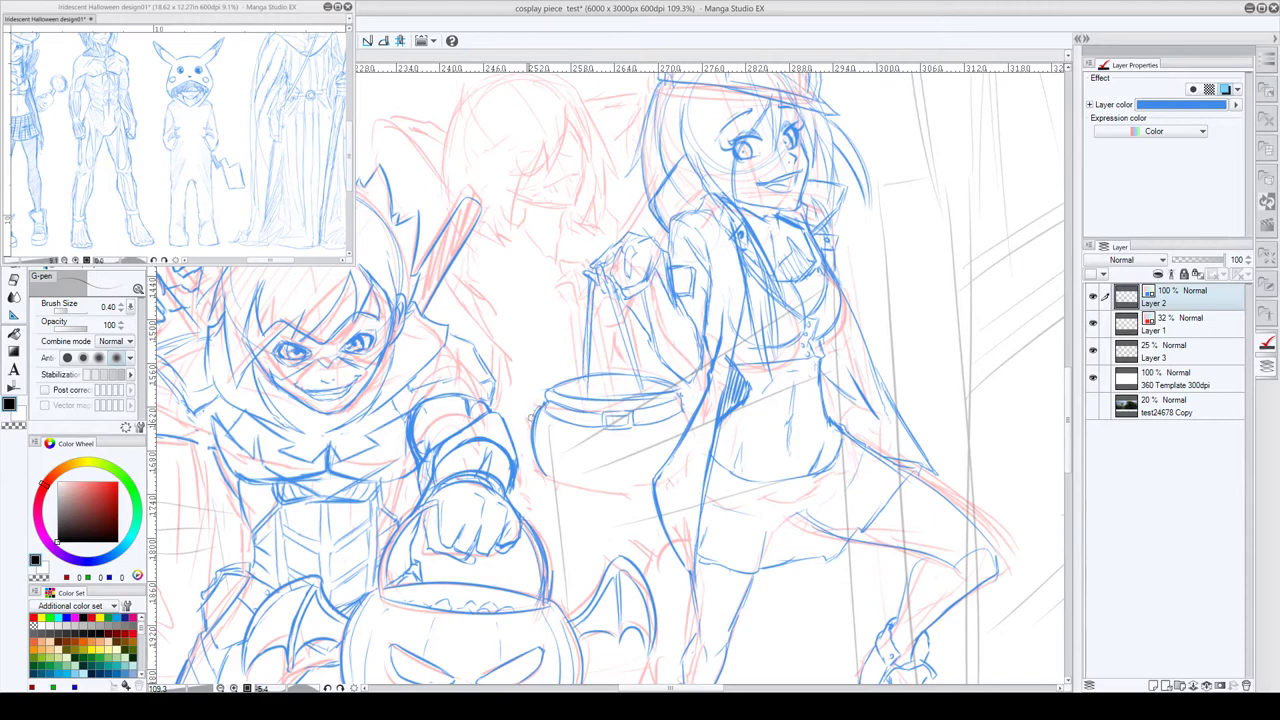
- Complete the cauldron's rounded body with a lug on each side, and add a heap of candy inside the rim
{"action": "left_click_drag", "start_coordinate": [531, 416], "coordinate": [528, 440]}
{"action": "mouse_move", "coordinate": [691, 425]}
{"action": "left_mouse_down"}
{"action": "mouse_move", "coordinate": [691, 457]}
{"action": "mouse_move", "coordinate": [671, 475]}
{"action": "left_mouse_up"}
{"action": "mouse_move", "coordinate": [544, 473]}
{"action": "left_mouse_down"}
{"action": "mouse_move", "coordinate": [695, 456]}
{"action": "mouse_move", "coordinate": [650, 484]}
{"action": "mouse_move", "coordinate": [569, 481]}
{"action": "left_mouse_up"}
{"action": "mouse_move", "coordinate": [680, 474]}
{"action": "left_mouse_down"}
{"action": "mouse_move", "coordinate": [542, 463]}
{"action": "mouse_move", "coordinate": [671, 475]}
{"action": "left_mouse_up"}
{"action": "mouse_move", "coordinate": [686, 408]}
{"action": "left_mouse_down"}
{"action": "mouse_move", "coordinate": [704, 426]}
{"action": "mouse_move", "coordinate": [690, 422]}
{"action": "mouse_move", "coordinate": [677, 448]}
{"action": "left_mouse_up"}
{"action": "key", "text": "c"}
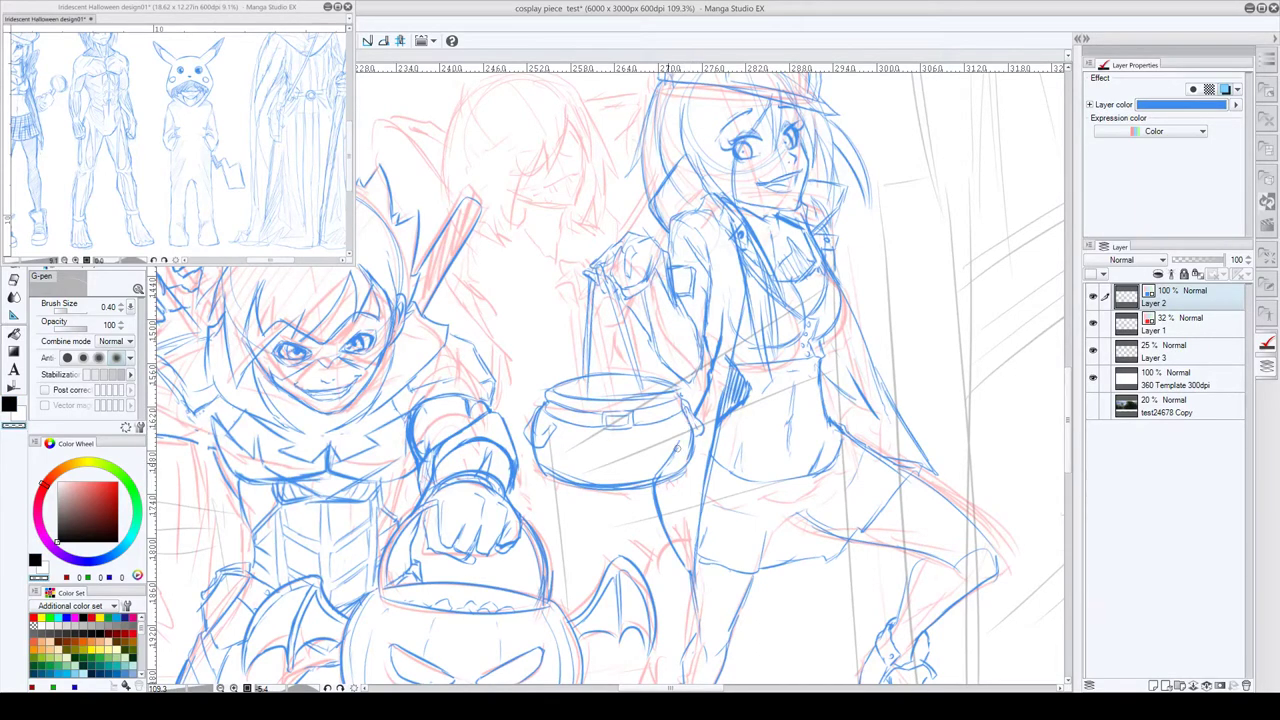
{"action": "key", "text": "c"}
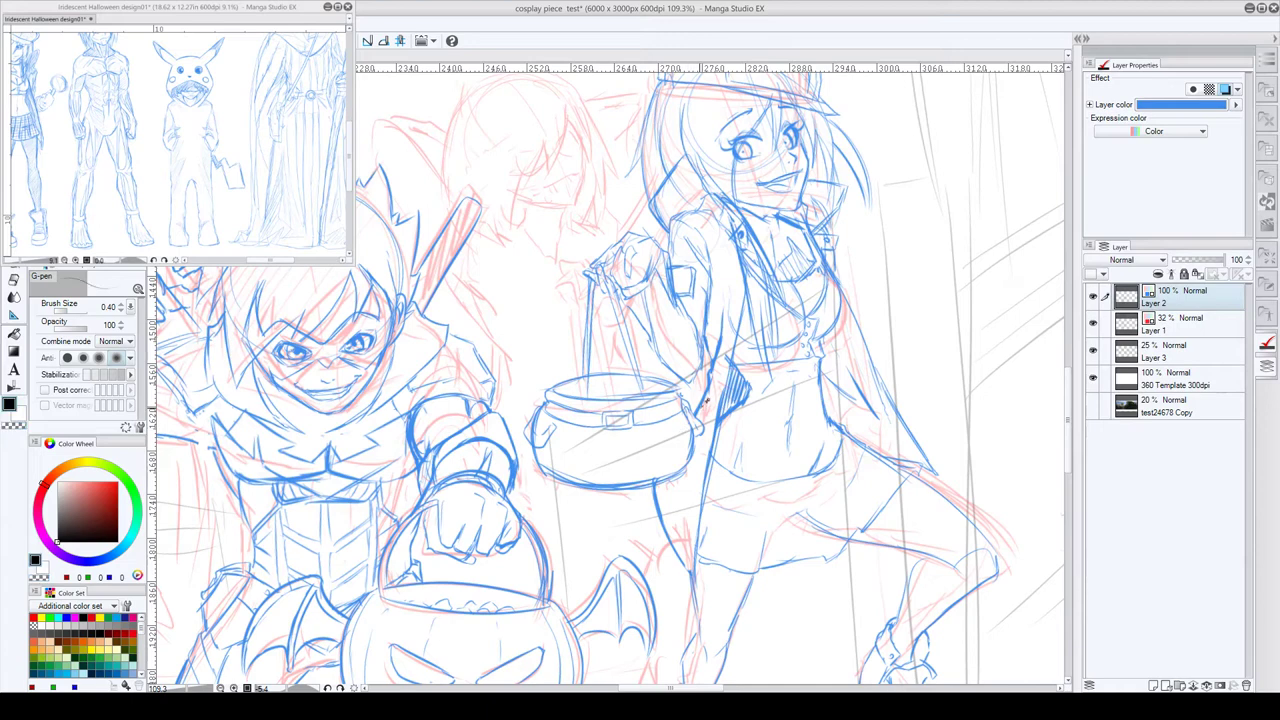
{"action": "left_click_drag", "start_coordinate": [690, 410], "coordinate": [698, 428]}
{"action": "mouse_move", "coordinate": [586, 393]}
{"action": "left_mouse_down"}
{"action": "mouse_move", "coordinate": [640, 391]}
{"action": "mouse_move", "coordinate": [674, 390]}
{"action": "left_mouse_up"}
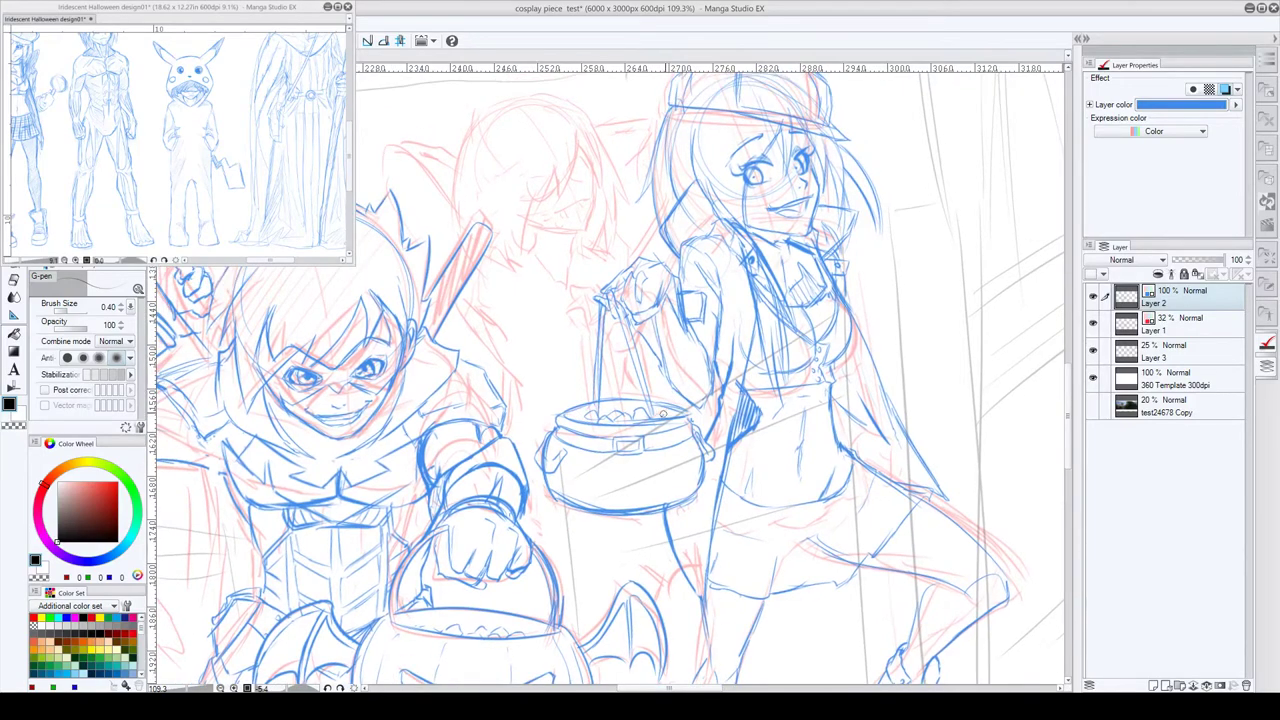
- Add a new raster layer above Layer 2 with the blue layer color effect, and hide Layer 2
{"action": "left_click_drag", "start_coordinate": [876, 362], "coordinate": [878, 372]}
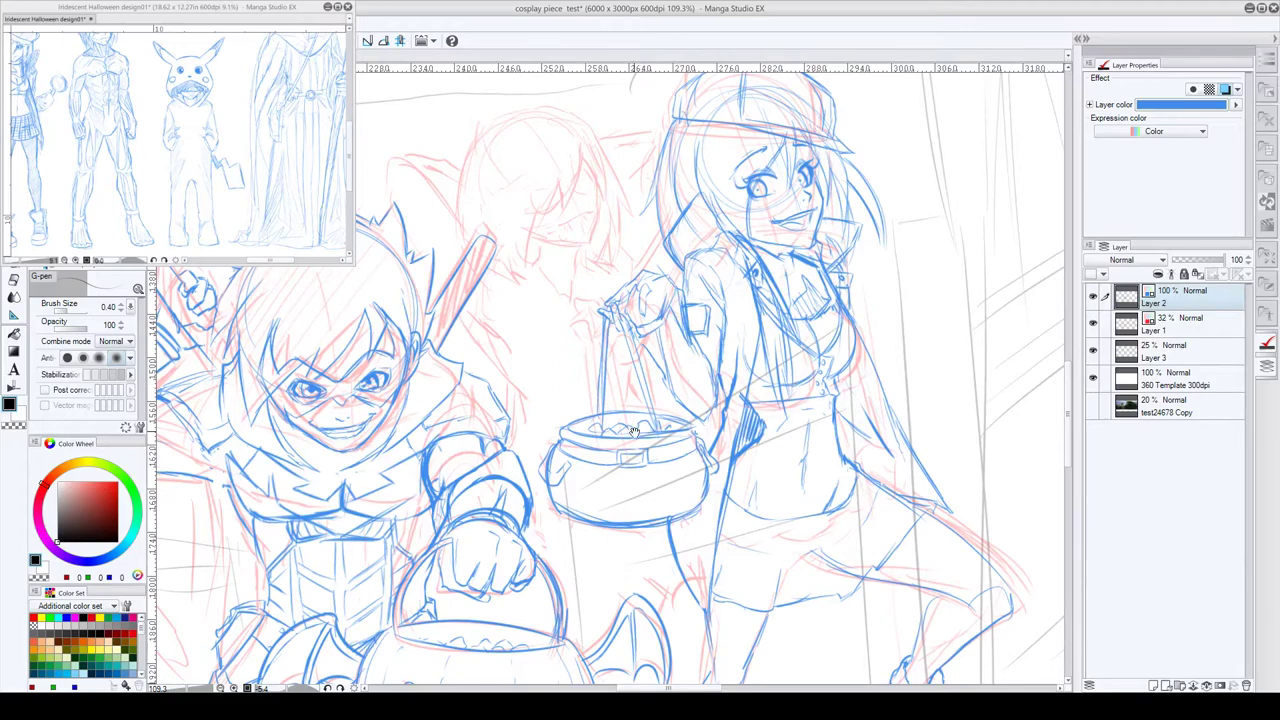
{"action": "scroll", "coordinate": [634, 433], "scroll_direction": "up", "scroll_amount": 3}
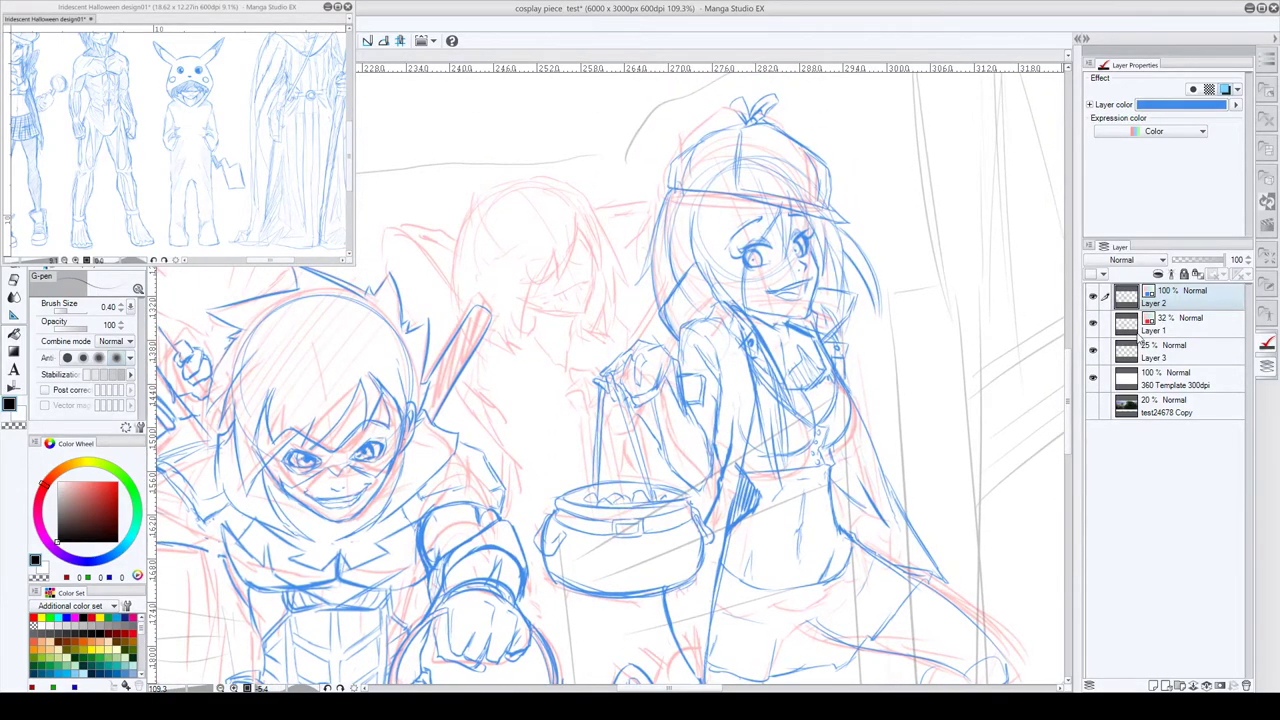
{"action": "mouse_move", "coordinate": [698, 438]}
{"action": "left_mouse_down"}
{"action": "mouse_move", "coordinate": [978, 354]}
{"action": "mouse_move", "coordinate": [737, 389]}
{"action": "left_mouse_up"}
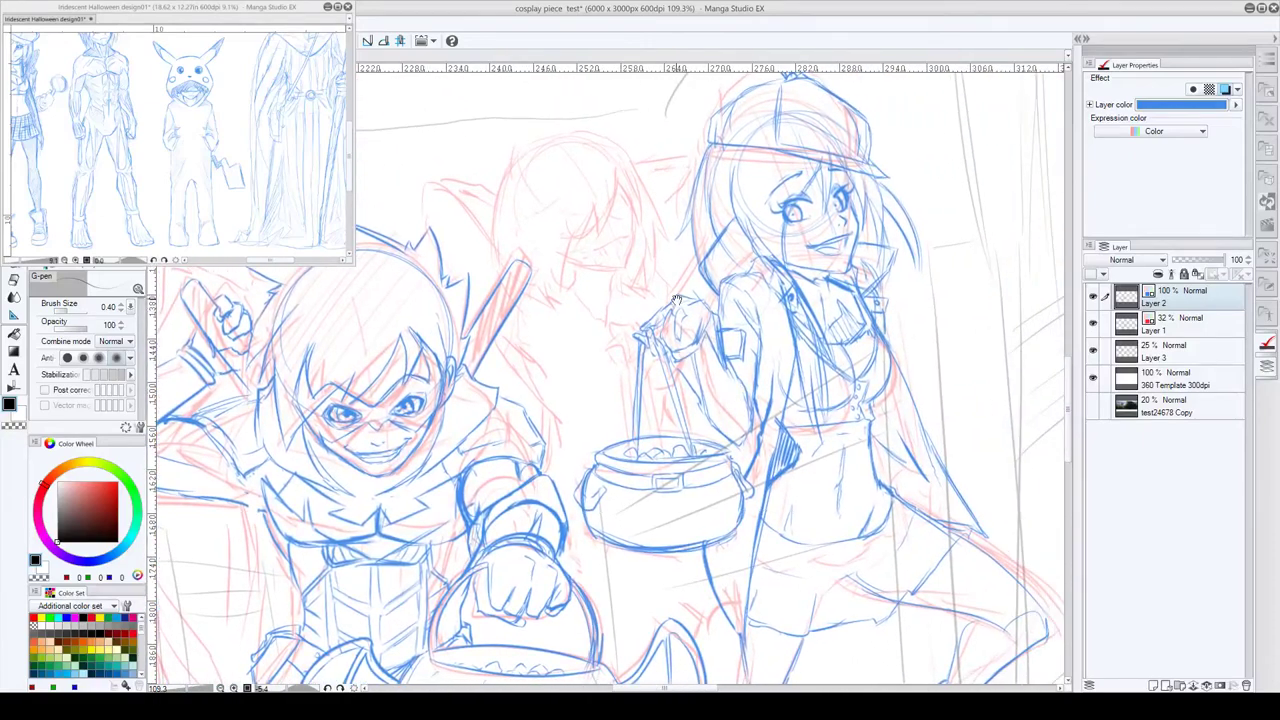
{"action": "scroll", "coordinate": [644, 270], "scroll_direction": "up", "scroll_amount": 1}
{"action": "left_click_drag", "start_coordinate": [727, 344], "coordinate": [705, 198]}
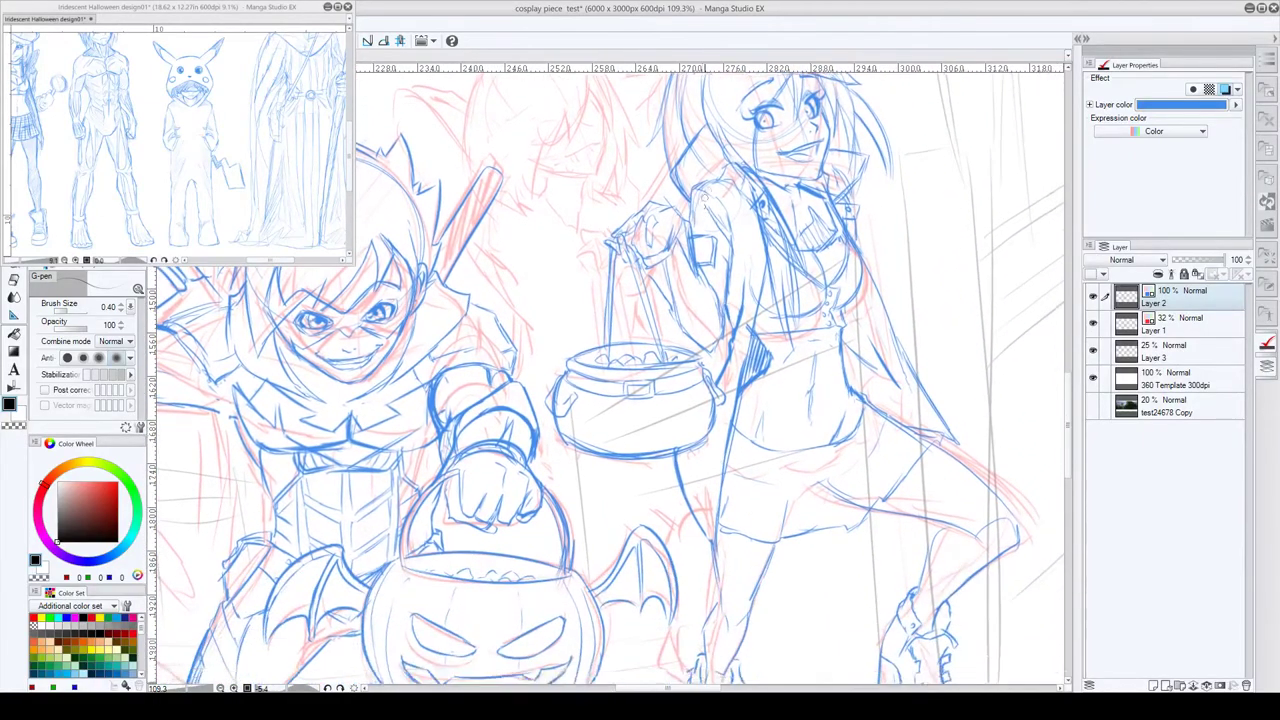
{"action": "left_click_drag", "start_coordinate": [766, 317], "coordinate": [751, 323]}
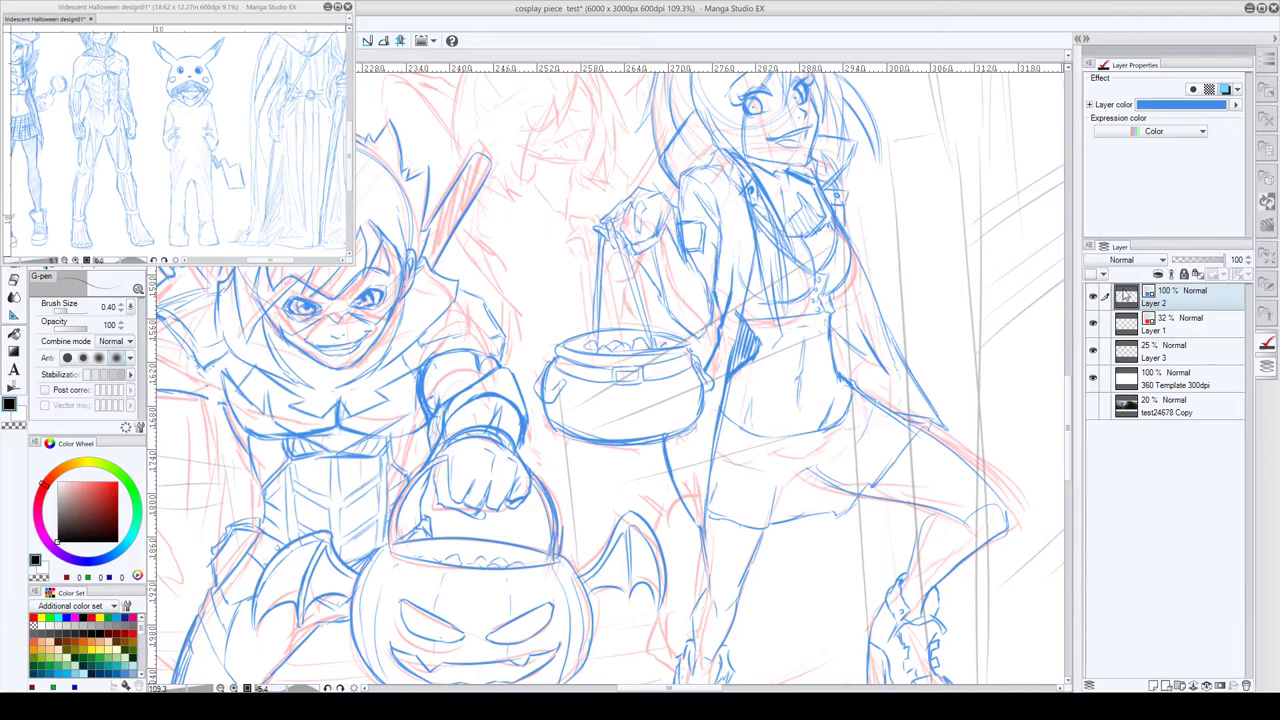
{"action": "scroll", "coordinate": [995, 280], "scroll_direction": "up", "scroll_amount": 2}
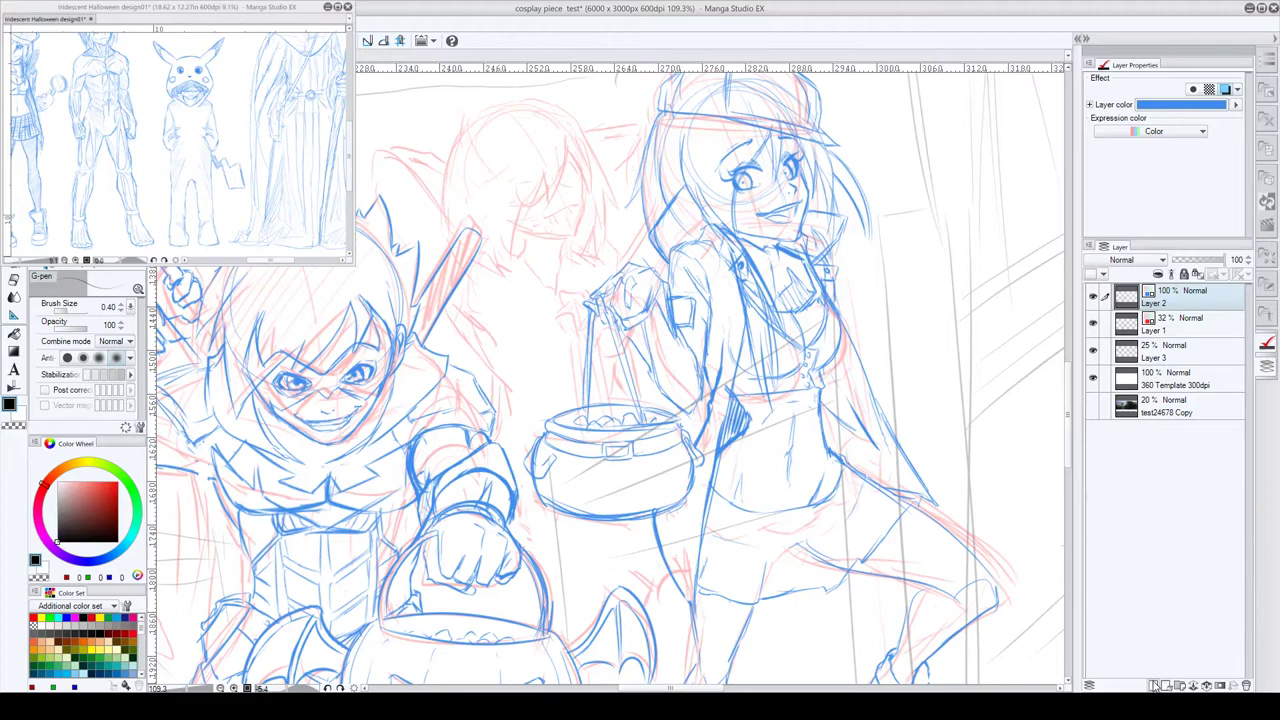
{"action": "left_click", "coordinate": [1155, 686]}
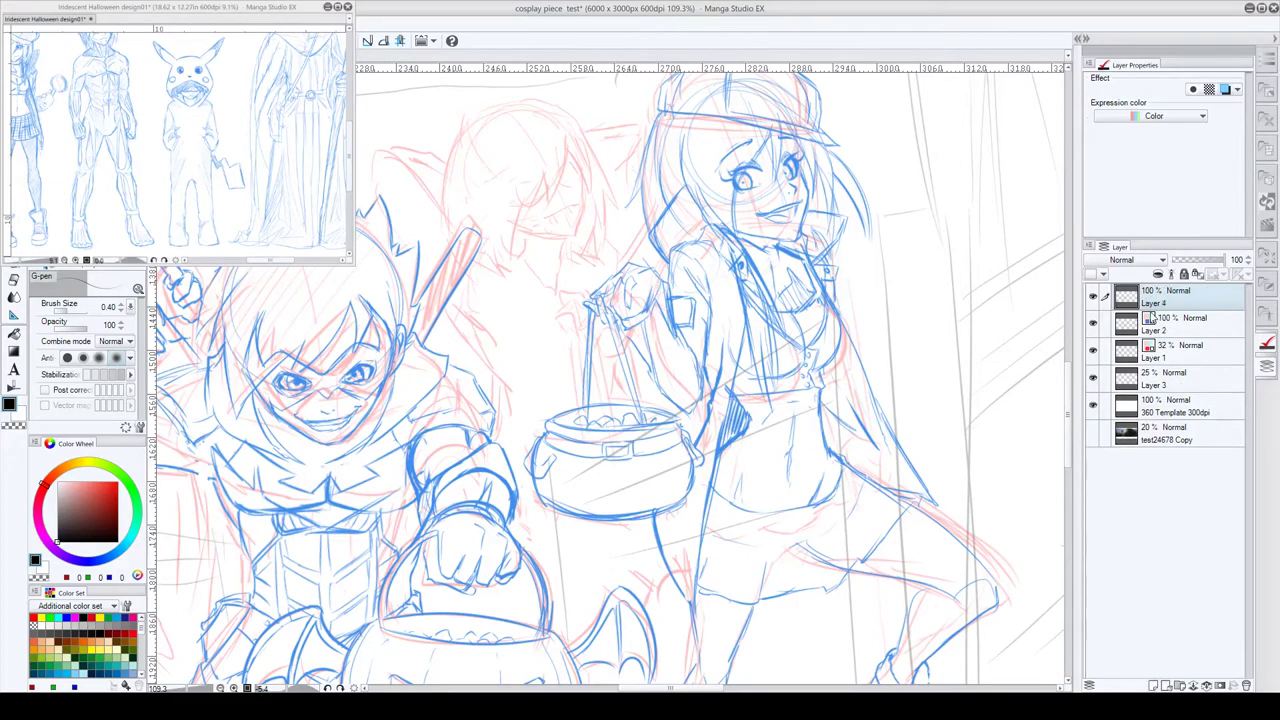
{"action": "left_click", "coordinate": [1225, 89]}
{"action": "left_click_drag", "start_coordinate": [672, 250], "coordinate": [682, 243]}
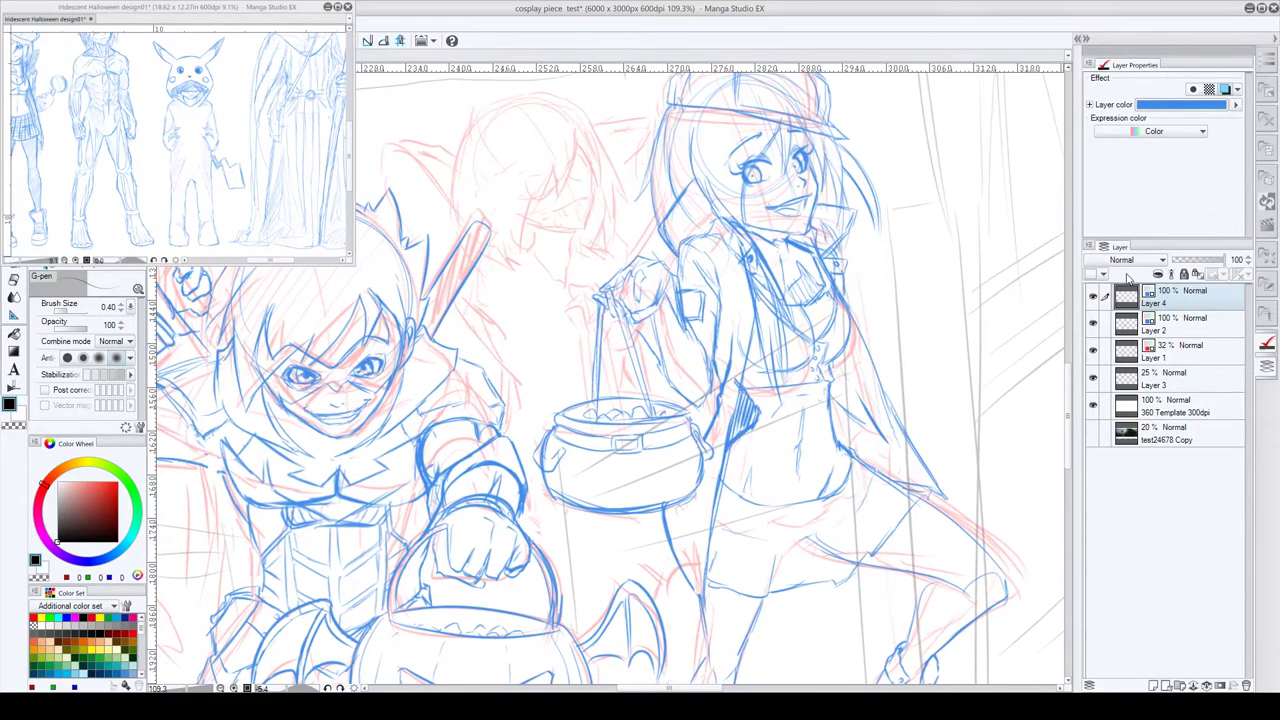
{"action": "left_click", "coordinate": [1093, 325]}
{"action": "mouse_move", "coordinate": [735, 282]}
{"action": "left_mouse_down"}
{"action": "mouse_move", "coordinate": [811, 314]}
{"action": "mouse_move", "coordinate": [845, 354]}
{"action": "left_mouse_up"}
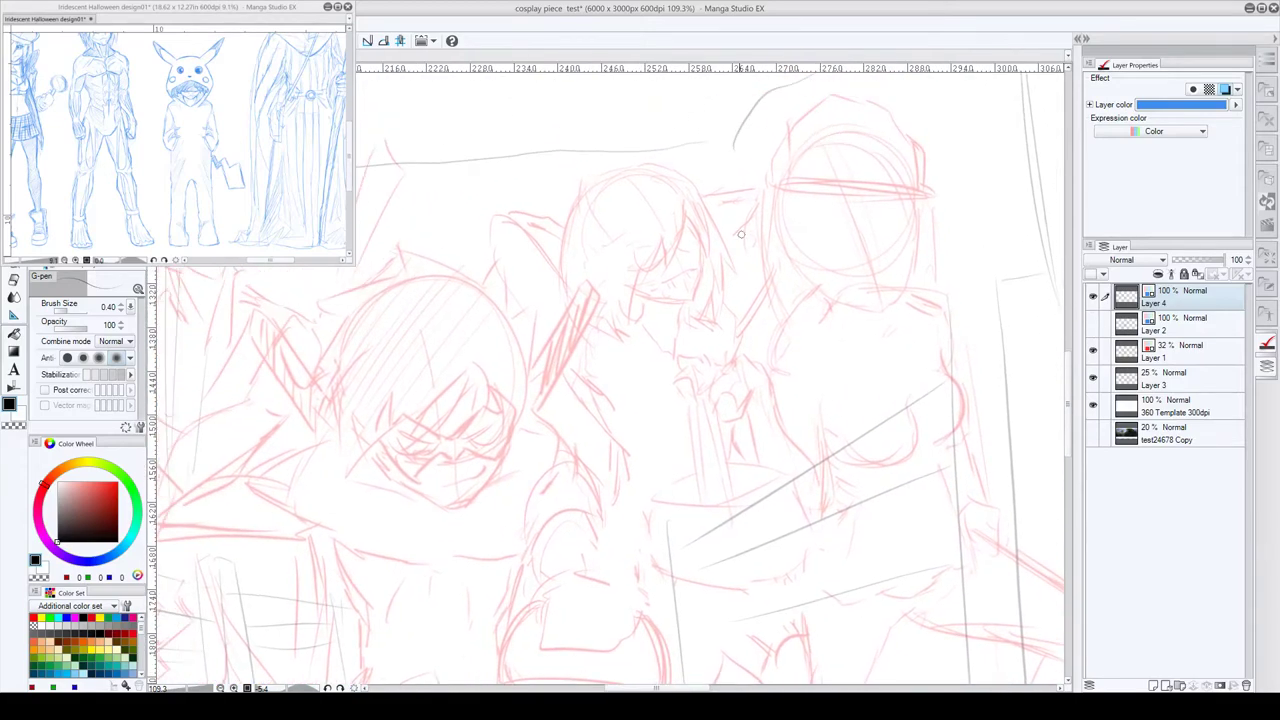
- Bring up the short-haired character's head in the reference sheet and draw the face edge and bangs on the middle background figure
{"action": "left_click_drag", "start_coordinate": [688, 217], "coordinate": [697, 295]}
{"action": "left_click", "coordinate": [150, 12]}
{"action": "left_click_drag", "start_coordinate": [103, 93], "coordinate": [205, 143]}
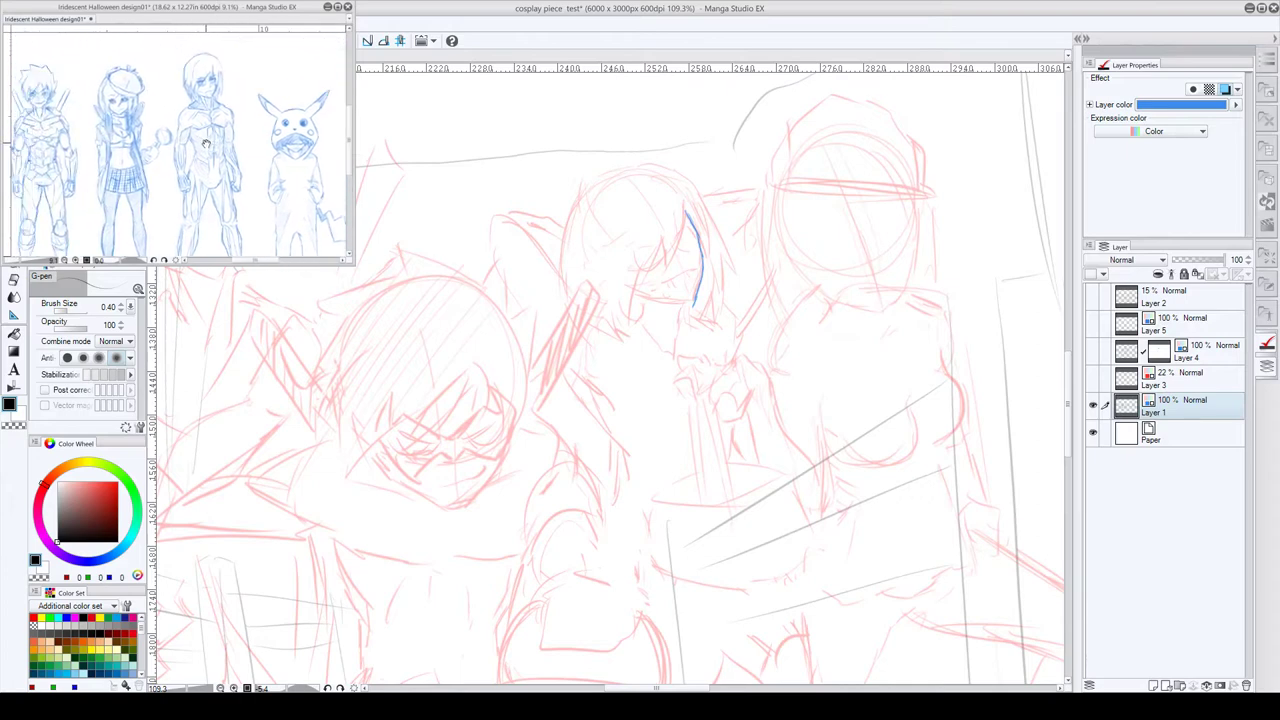
{"action": "scroll", "coordinate": [242, 92], "scroll_direction": "up", "scroll_amount": 6}
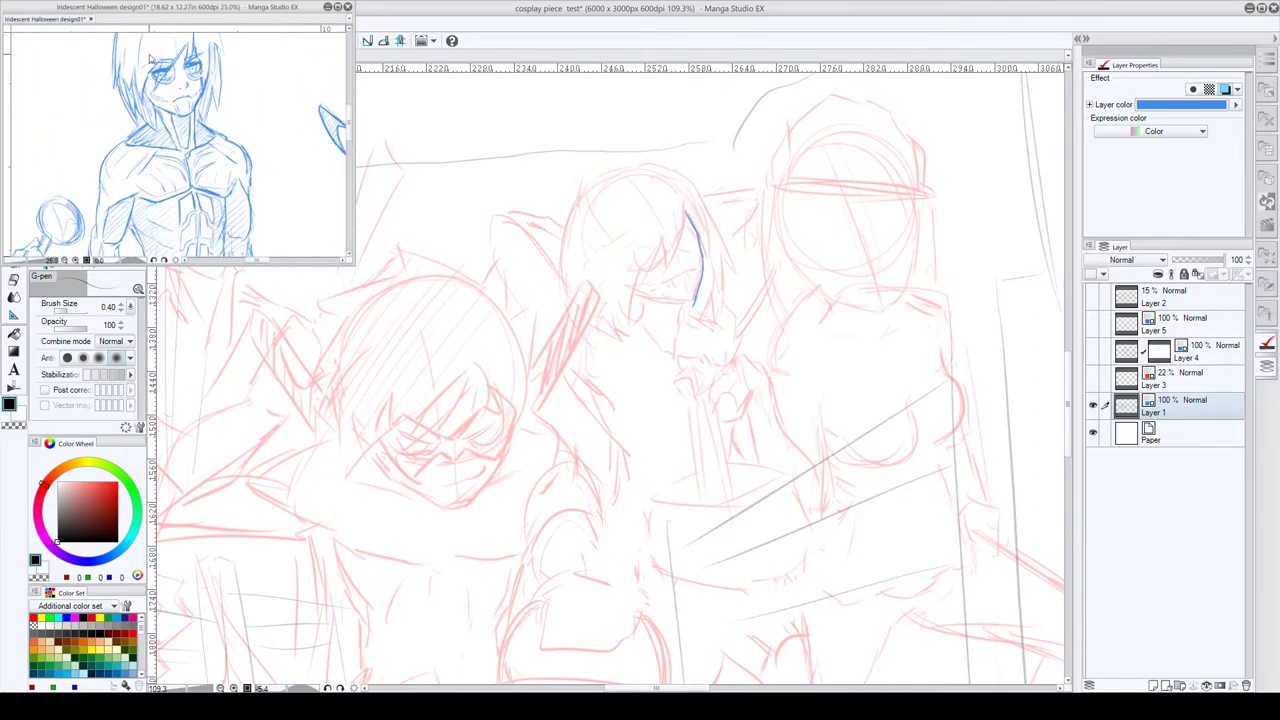
{"action": "left_click_drag", "start_coordinate": [197, 67], "coordinate": [193, 122]}
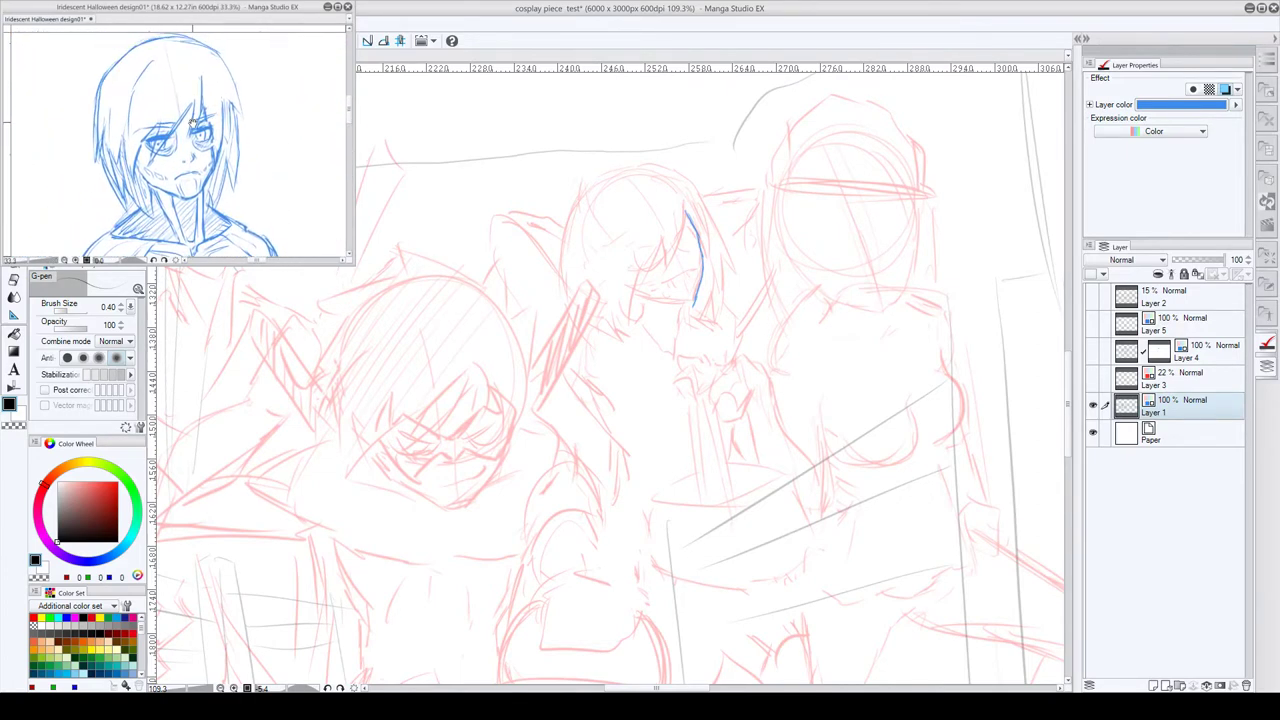
{"action": "left_click", "coordinate": [667, 203]}
{"action": "mouse_move", "coordinate": [672, 186]}
{"action": "left_mouse_down"}
{"action": "mouse_move", "coordinate": [679, 240]}
{"action": "mouse_move", "coordinate": [651, 277]}
{"action": "left_mouse_up"}
{"action": "left_click_drag", "start_coordinate": [650, 222], "coordinate": [647, 276]}
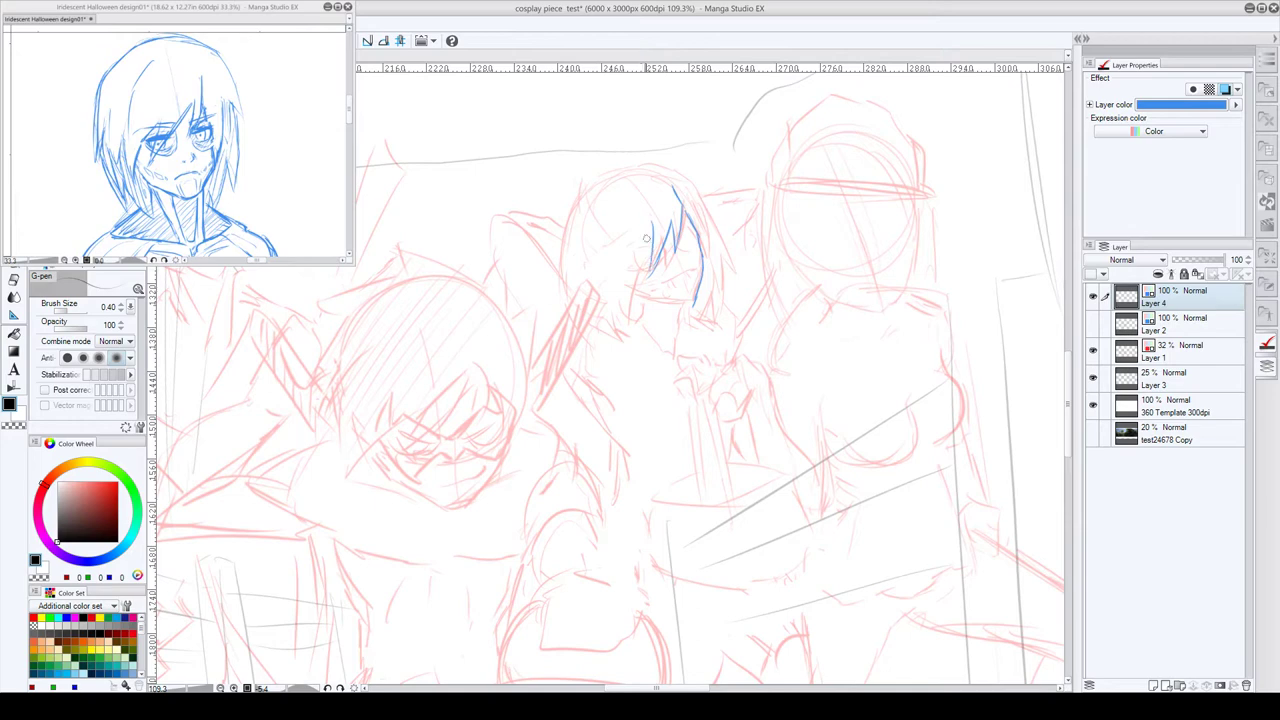
- Outline the background figure's rounded bob with pointed side strands, and draw the jaw and mouth line
{"action": "mouse_move", "coordinate": [624, 196]}
{"action": "left_mouse_down"}
{"action": "mouse_move", "coordinate": [616, 270]}
{"action": "mouse_move", "coordinate": [647, 244]}
{"action": "left_mouse_up"}
{"action": "mouse_move", "coordinate": [629, 170]}
{"action": "left_mouse_down"}
{"action": "mouse_move", "coordinate": [567, 217]}
{"action": "mouse_move", "coordinate": [658, 162]}
{"action": "mouse_move", "coordinate": [619, 166]}
{"action": "mouse_move", "coordinate": [681, 172]}
{"action": "mouse_move", "coordinate": [647, 162]}
{"action": "mouse_move", "coordinate": [686, 176]}
{"action": "mouse_move", "coordinate": [673, 174]}
{"action": "mouse_move", "coordinate": [711, 213]}
{"action": "mouse_move", "coordinate": [697, 296]}
{"action": "left_mouse_up"}
{"action": "mouse_move", "coordinate": [573, 208]}
{"action": "left_mouse_down"}
{"action": "mouse_move", "coordinate": [566, 284]}
{"action": "mouse_move", "coordinate": [576, 276]}
{"action": "mouse_move", "coordinate": [619, 322]}
{"action": "mouse_move", "coordinate": [636, 294]}
{"action": "mouse_move", "coordinate": [695, 305]}
{"action": "mouse_move", "coordinate": [673, 286]}
{"action": "left_mouse_up"}
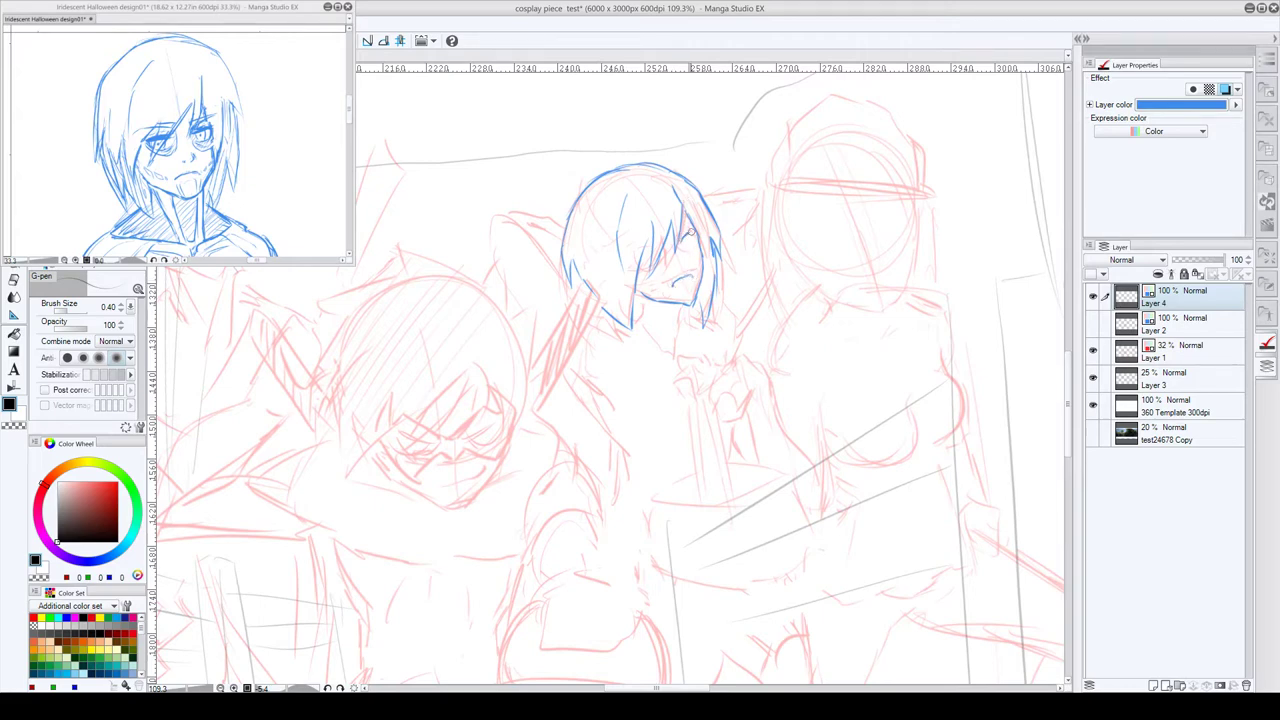
- Draw the background figure's two eyes with brows, the nose and a toothy mouth
{"action": "mouse_move", "coordinate": [681, 240]}
{"action": "left_mouse_down"}
{"action": "mouse_move", "coordinate": [695, 233]}
{"action": "mouse_move", "coordinate": [681, 240]}
{"action": "left_mouse_up"}
{"action": "left_click_drag", "start_coordinate": [810, 170], "coordinate": [730, 215]}
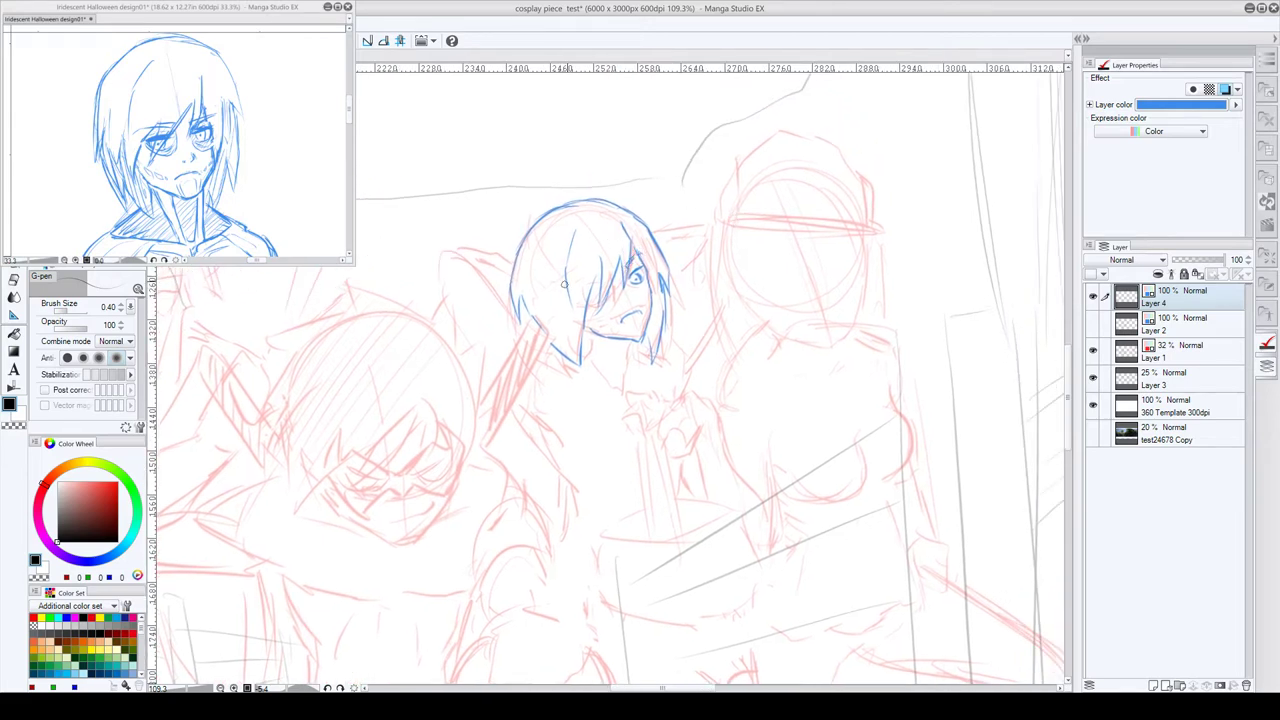
{"action": "mouse_move", "coordinate": [576, 274]}
{"action": "left_mouse_down"}
{"action": "mouse_move", "coordinate": [605, 286]}
{"action": "mouse_move", "coordinate": [589, 291]}
{"action": "mouse_move", "coordinate": [607, 287]}
{"action": "mouse_move", "coordinate": [586, 295]}
{"action": "mouse_move", "coordinate": [636, 276]}
{"action": "left_mouse_up"}
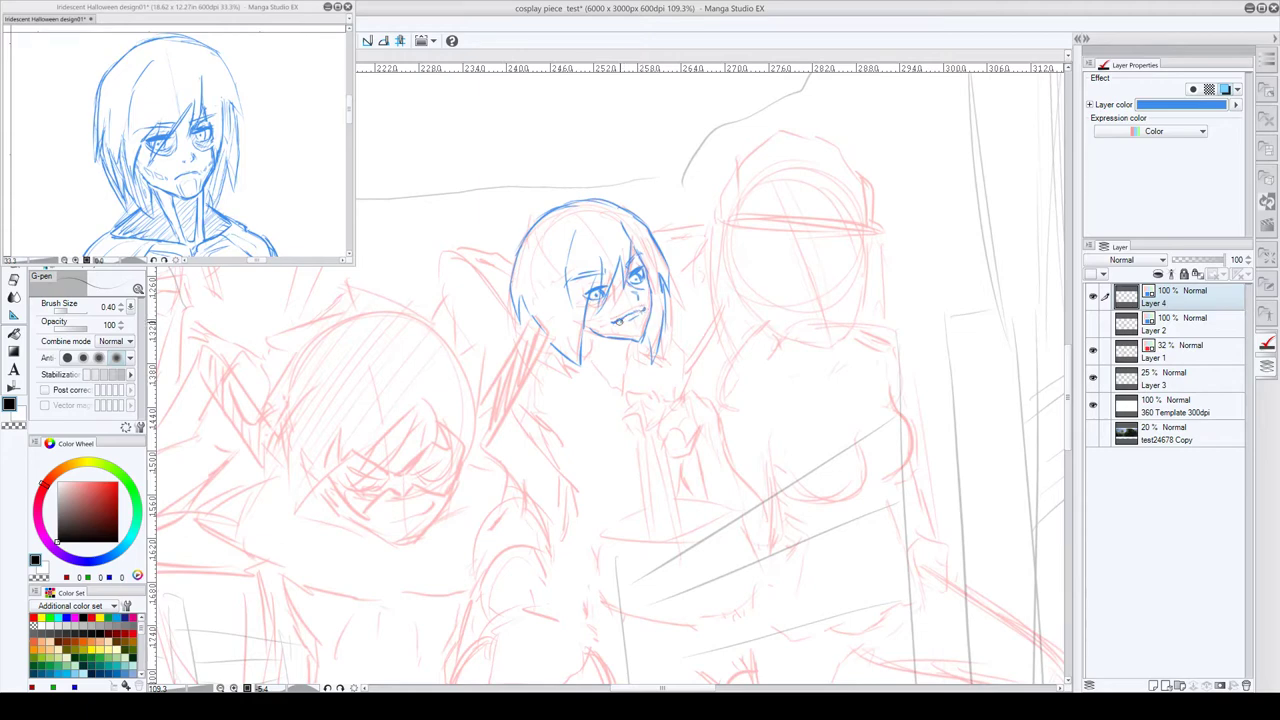
- Refine the background figure's open grin with cheek markings, and darken the areas around the eyes
{"action": "left_click_drag", "start_coordinate": [619, 322], "coordinate": [621, 336]}
{"action": "mouse_move", "coordinate": [601, 320]}
{"action": "left_mouse_down"}
{"action": "mouse_move", "coordinate": [596, 330]}
{"action": "mouse_move", "coordinate": [650, 305]}
{"action": "left_mouse_up"}
{"action": "left_click_drag", "start_coordinate": [640, 292], "coordinate": [650, 280]}
{"action": "left_click_drag", "start_coordinate": [671, 258], "coordinate": [665, 235]}
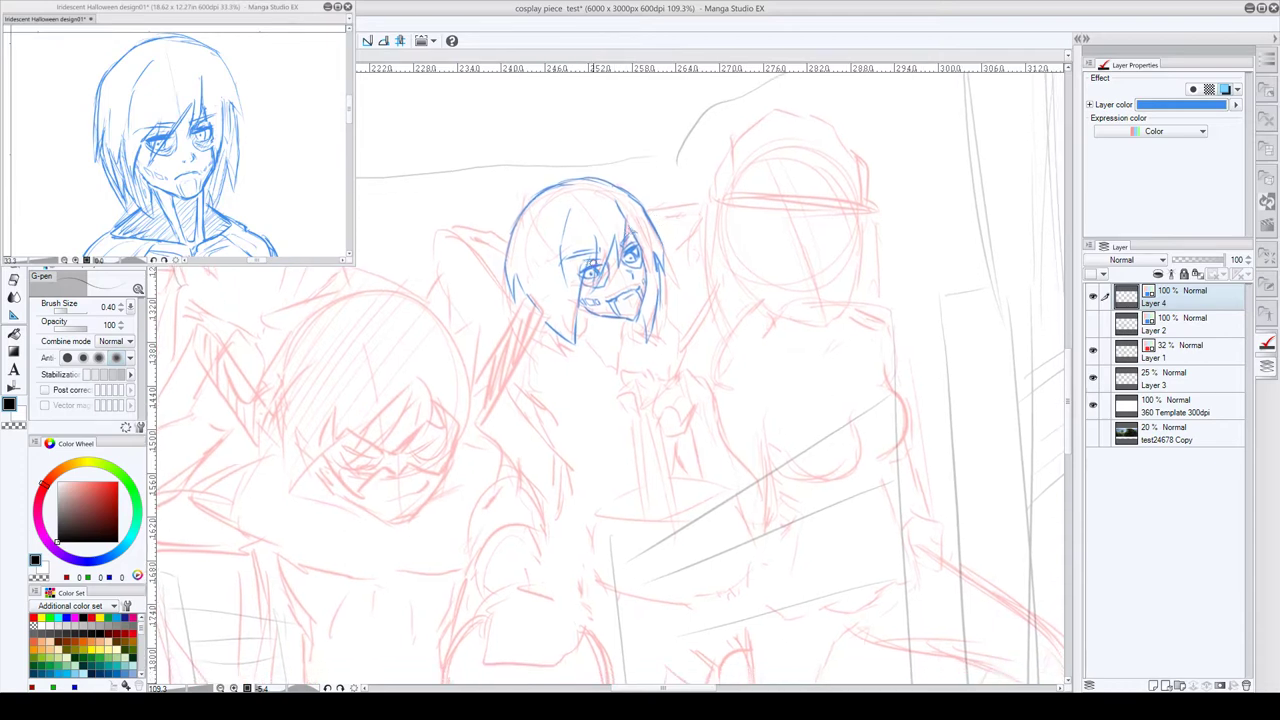
{"action": "left_click_drag", "start_coordinate": [585, 277], "coordinate": [603, 281]}
{"action": "left_click_drag", "start_coordinate": [668, 254], "coordinate": [665, 232]}
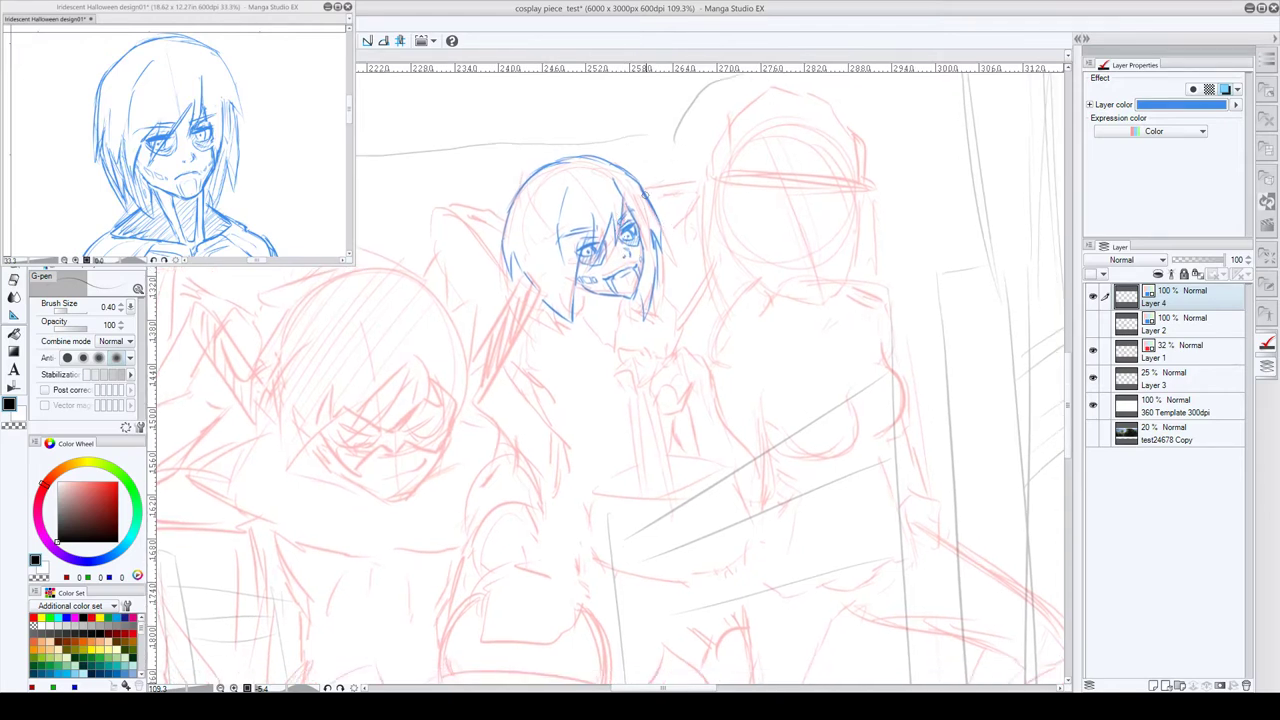
- Draw the background figure's neck with muscle lines and shading, and add the hair ends falling beside it
{"action": "left_click_drag", "start_coordinate": [694, 259], "coordinate": [698, 233]}
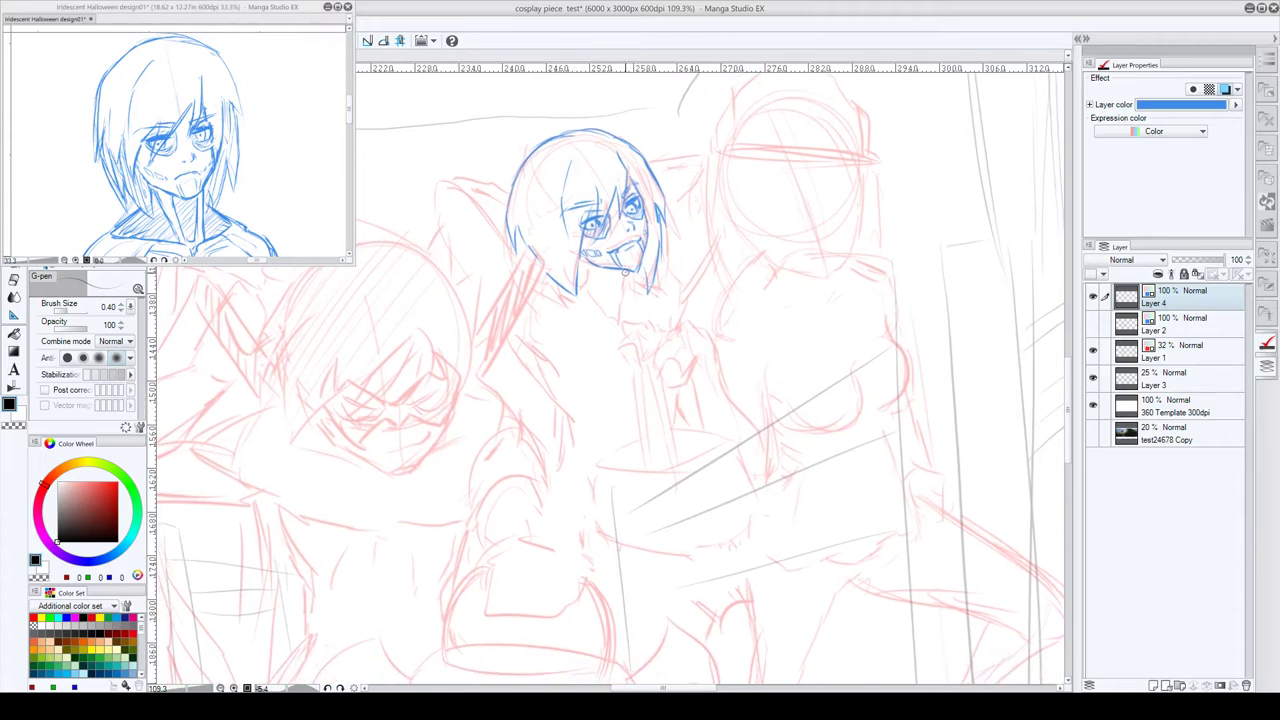
{"action": "mouse_move", "coordinate": [625, 278]}
{"action": "left_mouse_down"}
{"action": "mouse_move", "coordinate": [623, 310]}
{"action": "mouse_move", "coordinate": [621, 285]}
{"action": "mouse_move", "coordinate": [619, 303]}
{"action": "mouse_move", "coordinate": [610, 272]}
{"action": "mouse_move", "coordinate": [595, 270]}
{"action": "mouse_move", "coordinate": [612, 312]}
{"action": "left_mouse_up"}
{"action": "mouse_move", "coordinate": [585, 262]}
{"action": "left_mouse_down"}
{"action": "mouse_move", "coordinate": [611, 318]}
{"action": "mouse_move", "coordinate": [582, 272]}
{"action": "mouse_move", "coordinate": [582, 285]}
{"action": "mouse_move", "coordinate": [634, 297]}
{"action": "left_mouse_up"}
{"action": "mouse_move", "coordinate": [584, 275]}
{"action": "left_mouse_down"}
{"action": "mouse_move", "coordinate": [552, 277]}
{"action": "mouse_move", "coordinate": [599, 312]}
{"action": "left_mouse_up"}
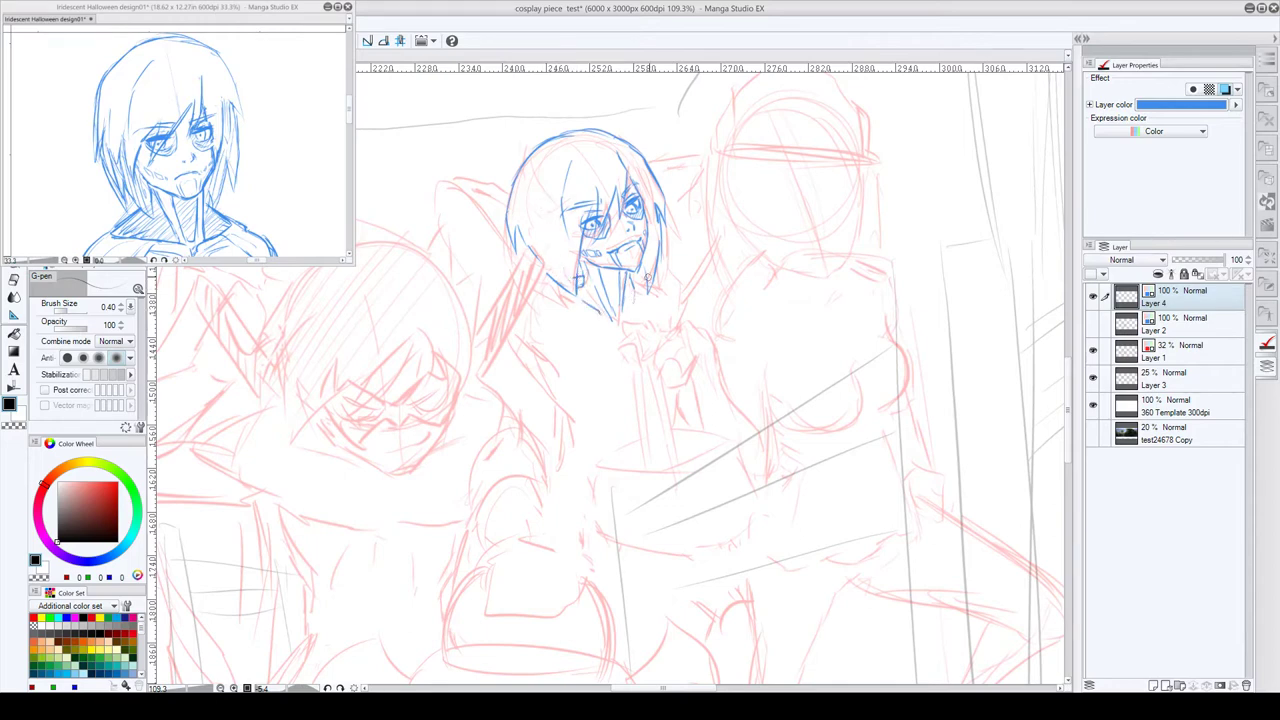
{"action": "left_click_drag", "start_coordinate": [647, 273], "coordinate": [638, 312]}
{"action": "left_click_drag", "start_coordinate": [663, 257], "coordinate": [673, 294]}
{"action": "scroll", "coordinate": [660, 214], "scroll_direction": "down", "scroll_amount": 1}
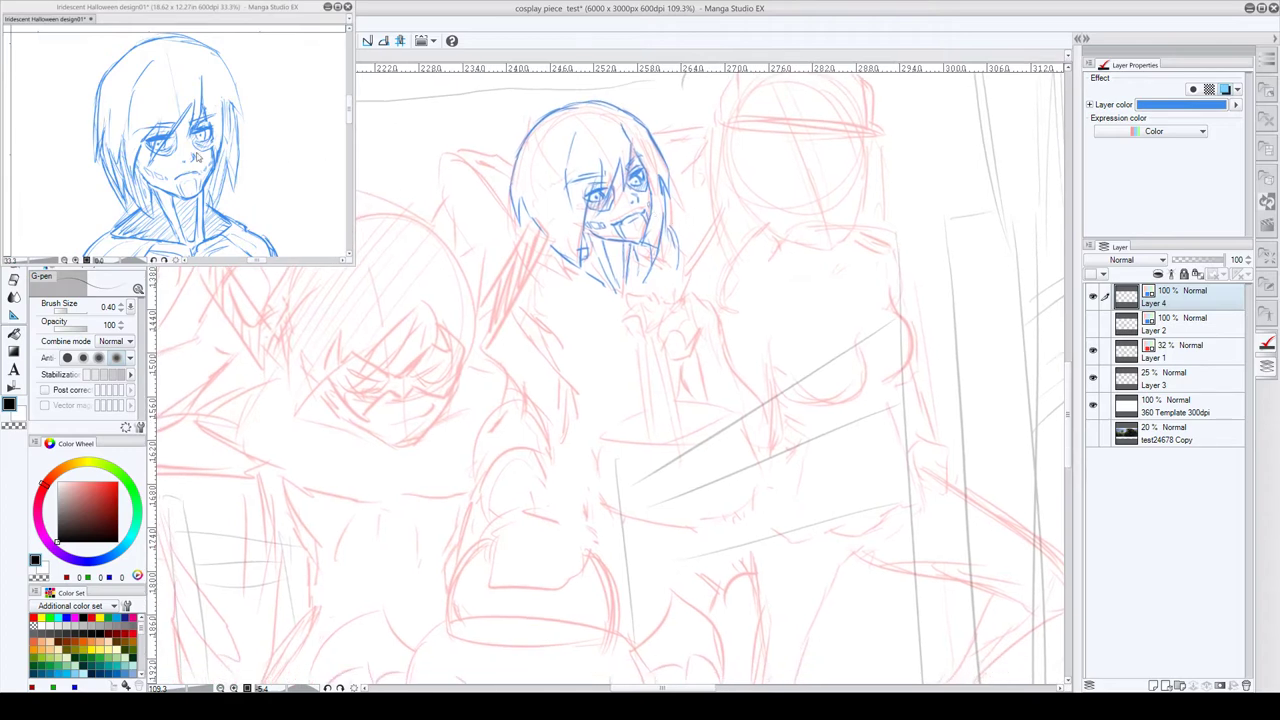
- Outline the background figure's chest below the neck, including its side and lower edges, following the torso of the reference design
{"action": "left_click", "coordinate": [197, 183]}
{"action": "scroll", "coordinate": [185, 150], "scroll_direction": "down", "scroll_amount": 5}
{"action": "scroll", "coordinate": [173, 128], "scroll_direction": "down", "scroll_amount": 5}
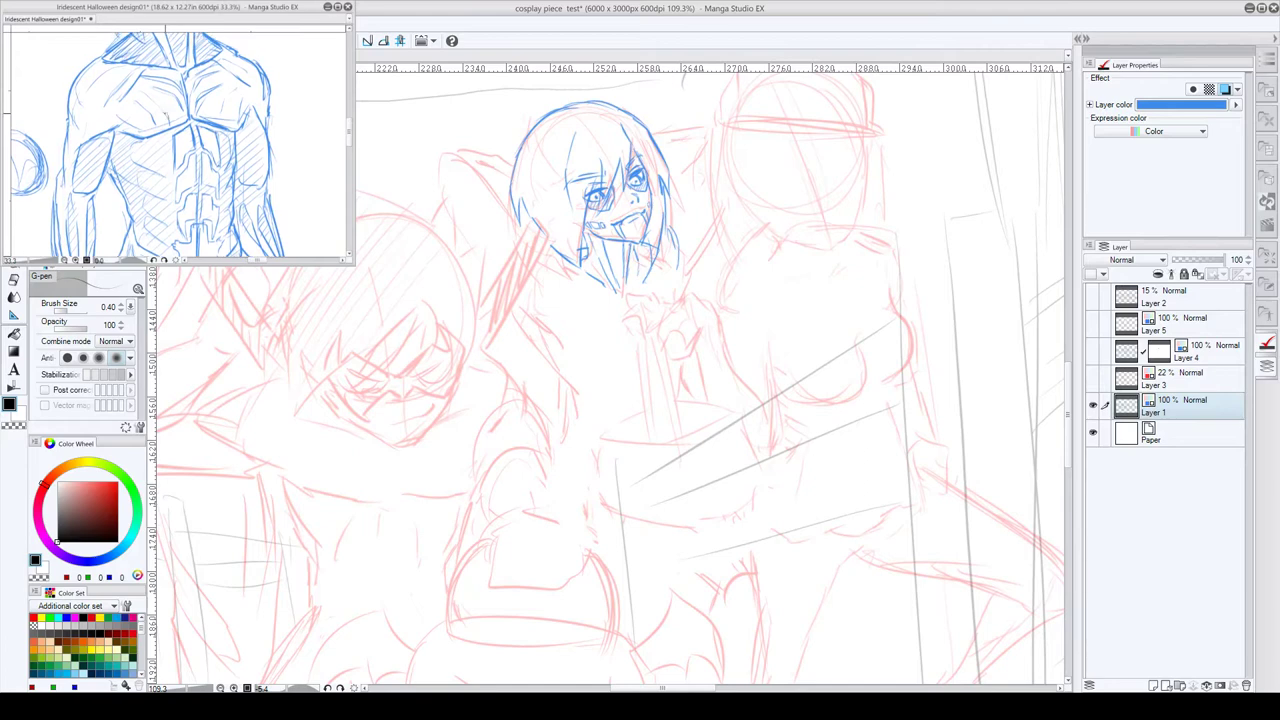
{"action": "left_click", "coordinate": [628, 280]}
{"action": "scroll", "coordinate": [750, 250], "scroll_direction": "down", "scroll_amount": 2}
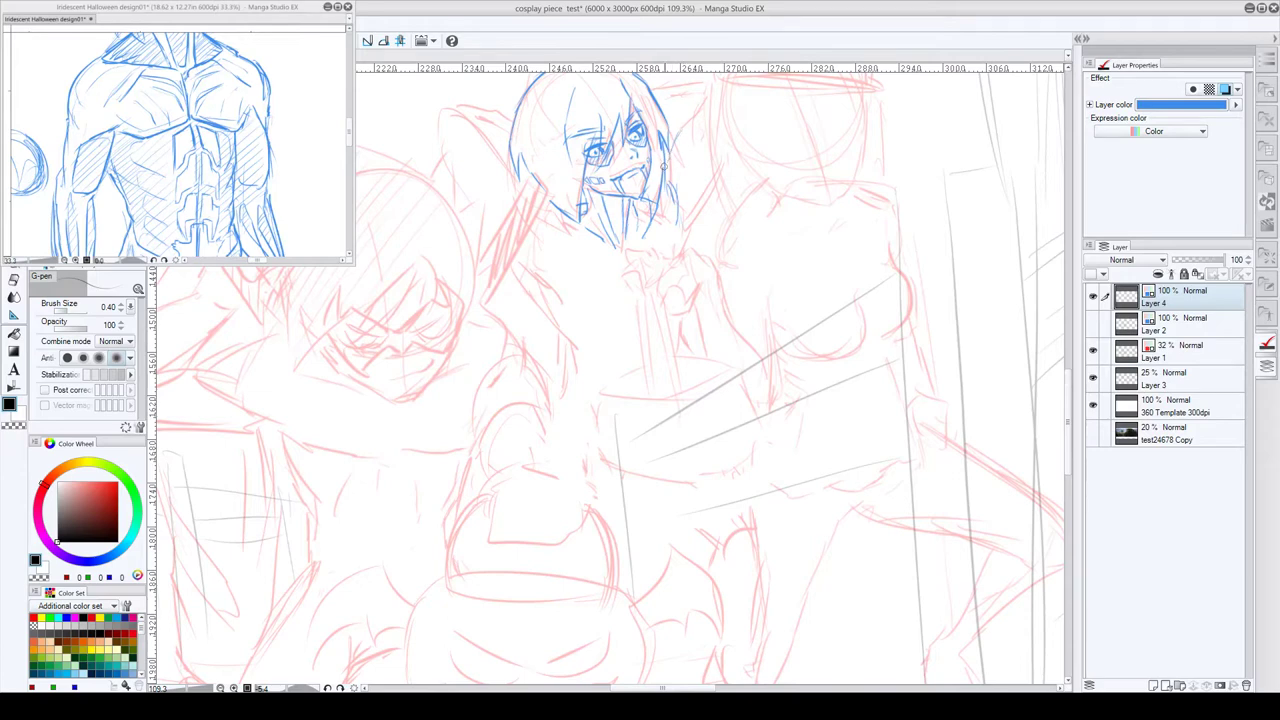
{"action": "left_click_drag", "start_coordinate": [667, 150], "coordinate": [685, 243]}
{"action": "left_click_drag", "start_coordinate": [567, 288], "coordinate": [620, 302]}
{"action": "mouse_move", "coordinate": [624, 250]}
{"action": "left_mouse_down"}
{"action": "mouse_move", "coordinate": [645, 284]}
{"action": "mouse_move", "coordinate": [687, 285]}
{"action": "left_mouse_up"}
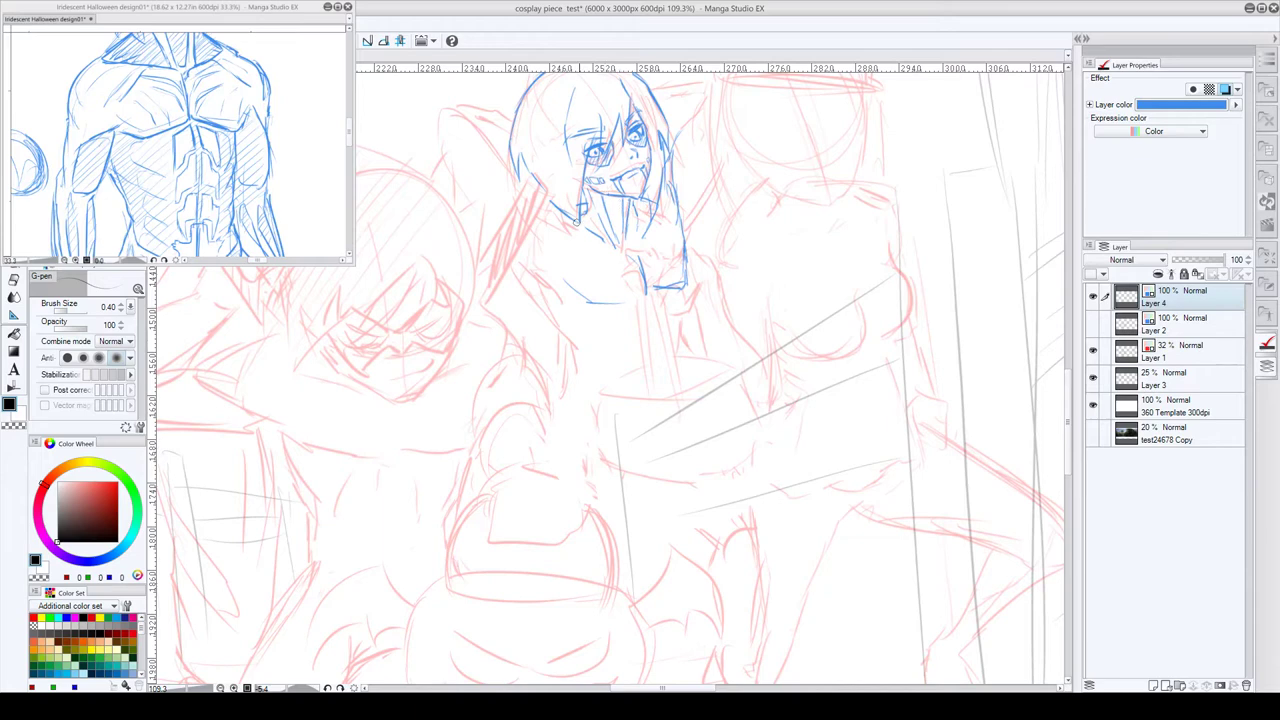
- Fill both halves of the background figure's chest with converging muscle lines and reinforce its centre and lower edges
{"action": "left_click_drag", "start_coordinate": [612, 245], "coordinate": [632, 290]}
{"action": "mouse_move", "coordinate": [586, 229]}
{"action": "left_mouse_down"}
{"action": "mouse_move", "coordinate": [630, 275]}
{"action": "mouse_move", "coordinate": [634, 290]}
{"action": "mouse_move", "coordinate": [618, 262]}
{"action": "mouse_move", "coordinate": [632, 304]}
{"action": "mouse_move", "coordinate": [612, 264]}
{"action": "mouse_move", "coordinate": [634, 310]}
{"action": "left_mouse_up"}
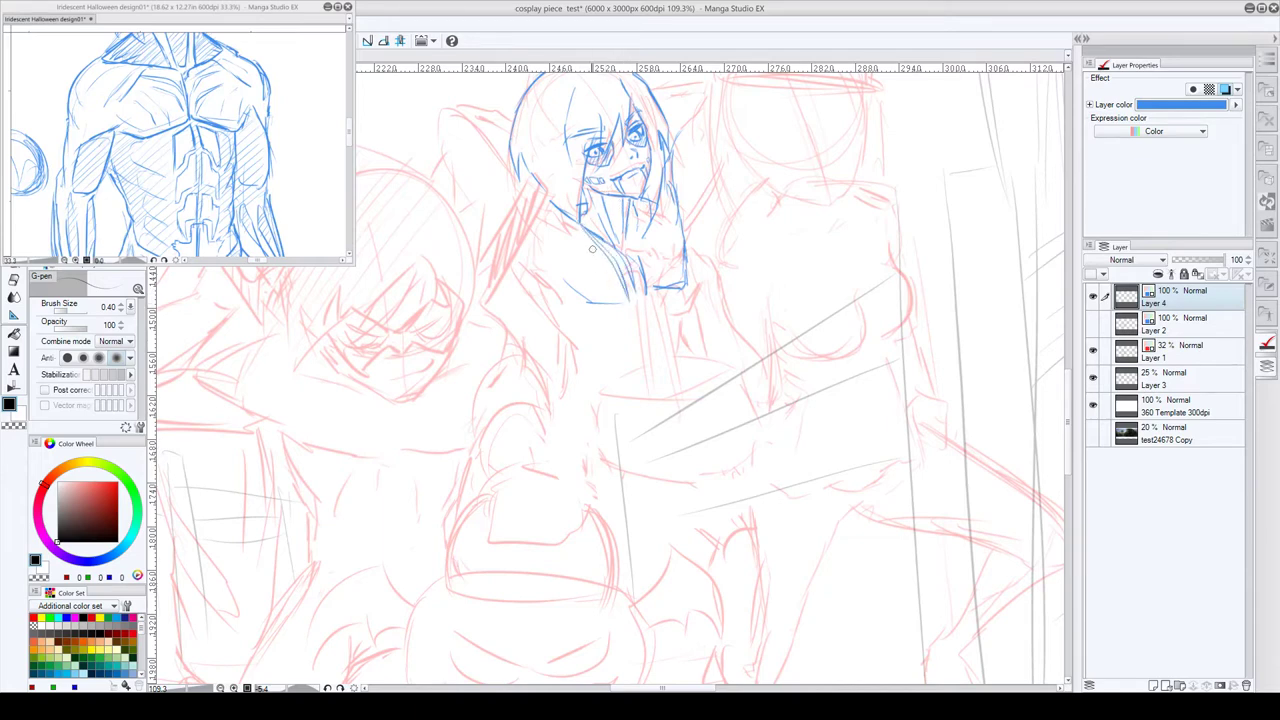
{"action": "mouse_move", "coordinate": [588, 242]}
{"action": "left_mouse_down"}
{"action": "mouse_move", "coordinate": [613, 293]}
{"action": "mouse_move", "coordinate": [598, 296]}
{"action": "left_mouse_up"}
{"action": "left_click_drag", "start_coordinate": [638, 256], "coordinate": [646, 279]}
{"action": "left_click_drag", "start_coordinate": [608, 242], "coordinate": [640, 264]}
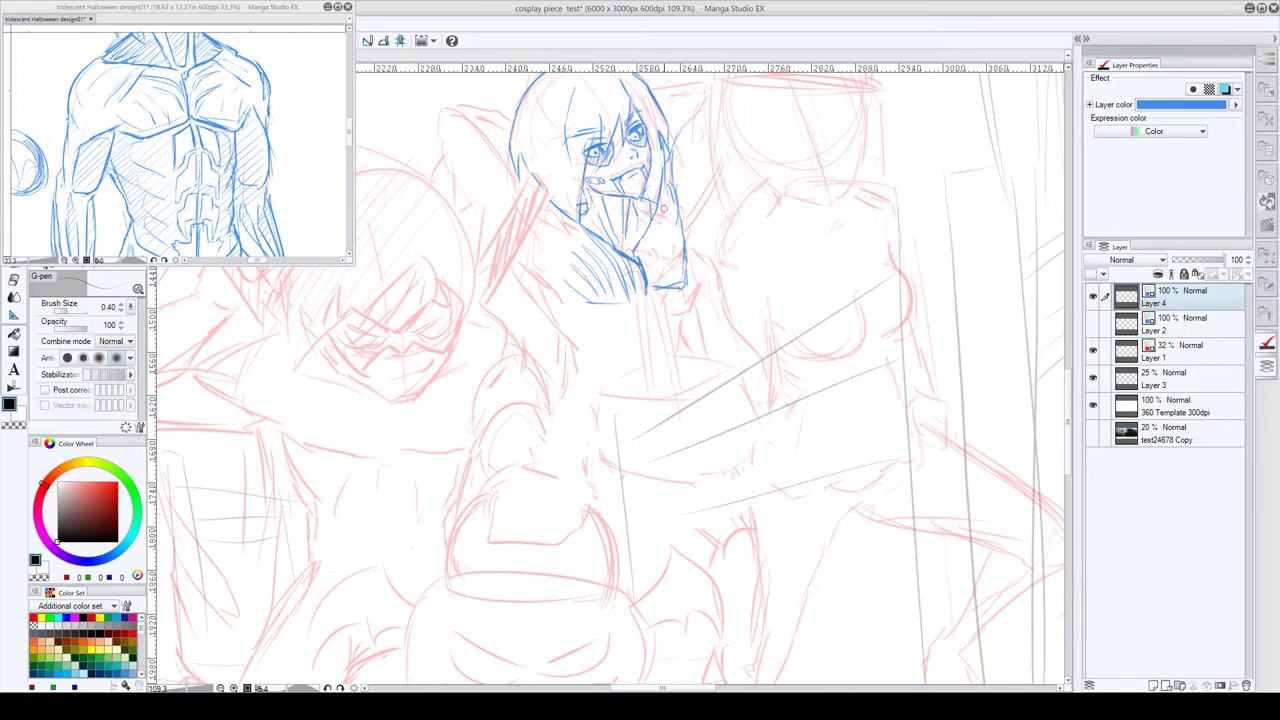
{"action": "mouse_move", "coordinate": [657, 210]}
{"action": "left_mouse_down"}
{"action": "mouse_move", "coordinate": [645, 242]}
{"action": "mouse_move", "coordinate": [650, 263]}
{"action": "mouse_move", "coordinate": [655, 216]}
{"action": "mouse_move", "coordinate": [651, 265]}
{"action": "mouse_move", "coordinate": [663, 197]}
{"action": "mouse_move", "coordinate": [663, 272]}
{"action": "mouse_move", "coordinate": [663, 203]}
{"action": "mouse_move", "coordinate": [663, 263]}
{"action": "mouse_move", "coordinate": [666, 221]}
{"action": "mouse_move", "coordinate": [675, 261]}
{"action": "mouse_move", "coordinate": [669, 218]}
{"action": "mouse_move", "coordinate": [682, 273]}
{"action": "mouse_move", "coordinate": [673, 215]}
{"action": "mouse_move", "coordinate": [676, 250]}
{"action": "left_mouse_up"}
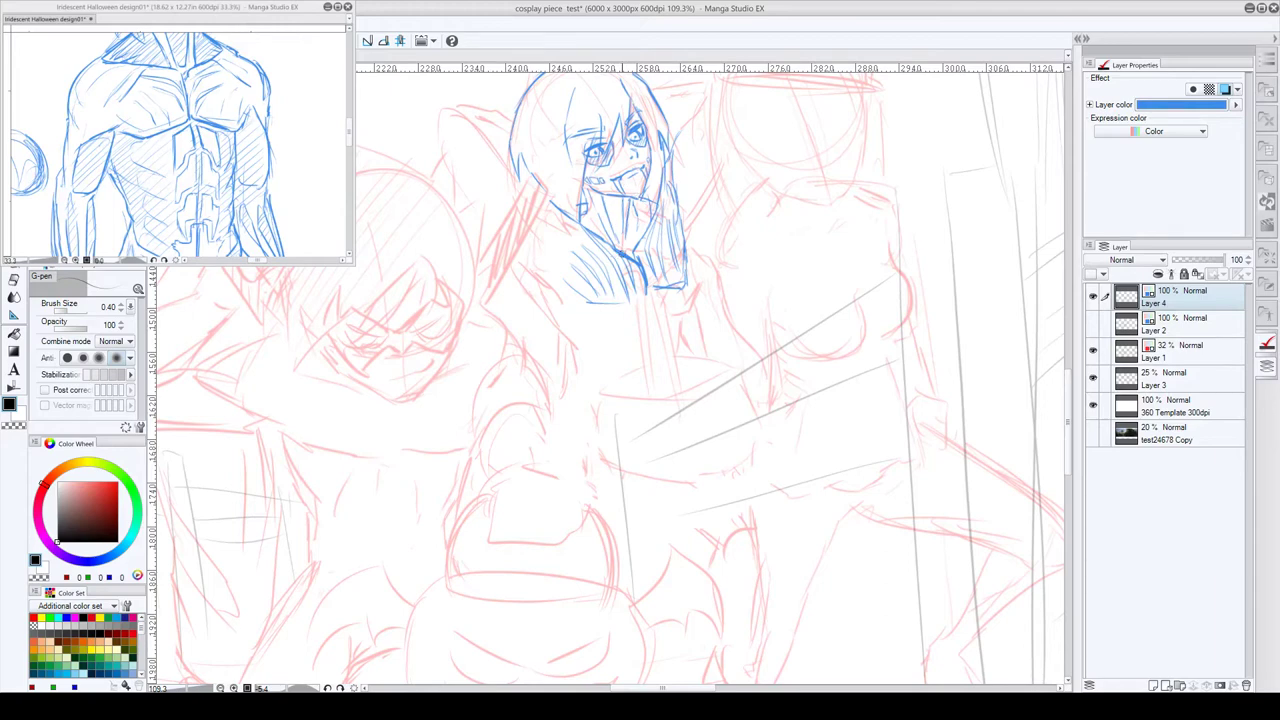
{"action": "mouse_move", "coordinate": [642, 293]}
{"action": "left_mouse_down"}
{"action": "mouse_move", "coordinate": [593, 295]}
{"action": "mouse_move", "coordinate": [569, 274]}
{"action": "left_mouse_up"}
{"action": "mouse_move", "coordinate": [649, 284]}
{"action": "left_mouse_down"}
{"action": "mouse_move", "coordinate": [682, 287]}
{"action": "mouse_move", "coordinate": [685, 257]}
{"action": "mouse_move", "coordinate": [650, 280]}
{"action": "mouse_move", "coordinate": [654, 297]}
{"action": "mouse_move", "coordinate": [684, 292]}
{"action": "mouse_move", "coordinate": [687, 272]}
{"action": "mouse_move", "coordinate": [666, 297]}
{"action": "mouse_move", "coordinate": [636, 244]}
{"action": "left_mouse_up"}
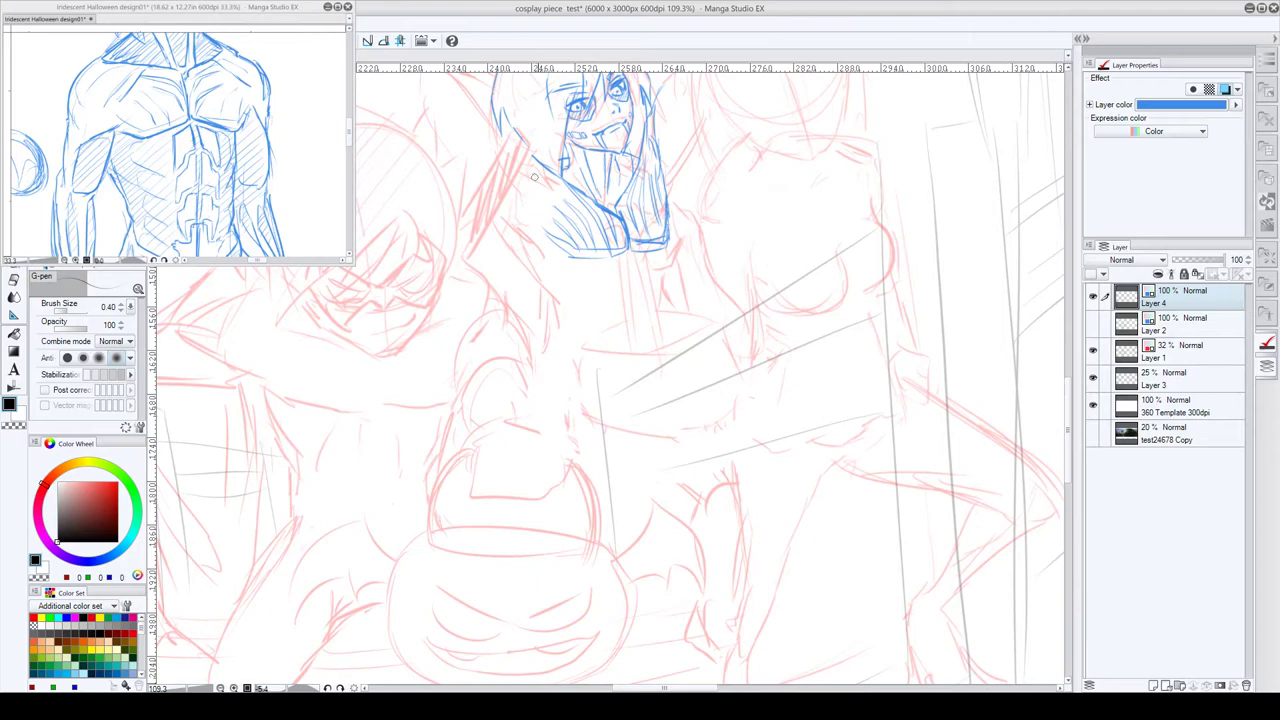
- Draw the background figure's raised arm bent behind the head, with muscle lines along the forearm and upper arm
{"action": "left_click_drag", "start_coordinate": [532, 150], "coordinate": [605, 298]}
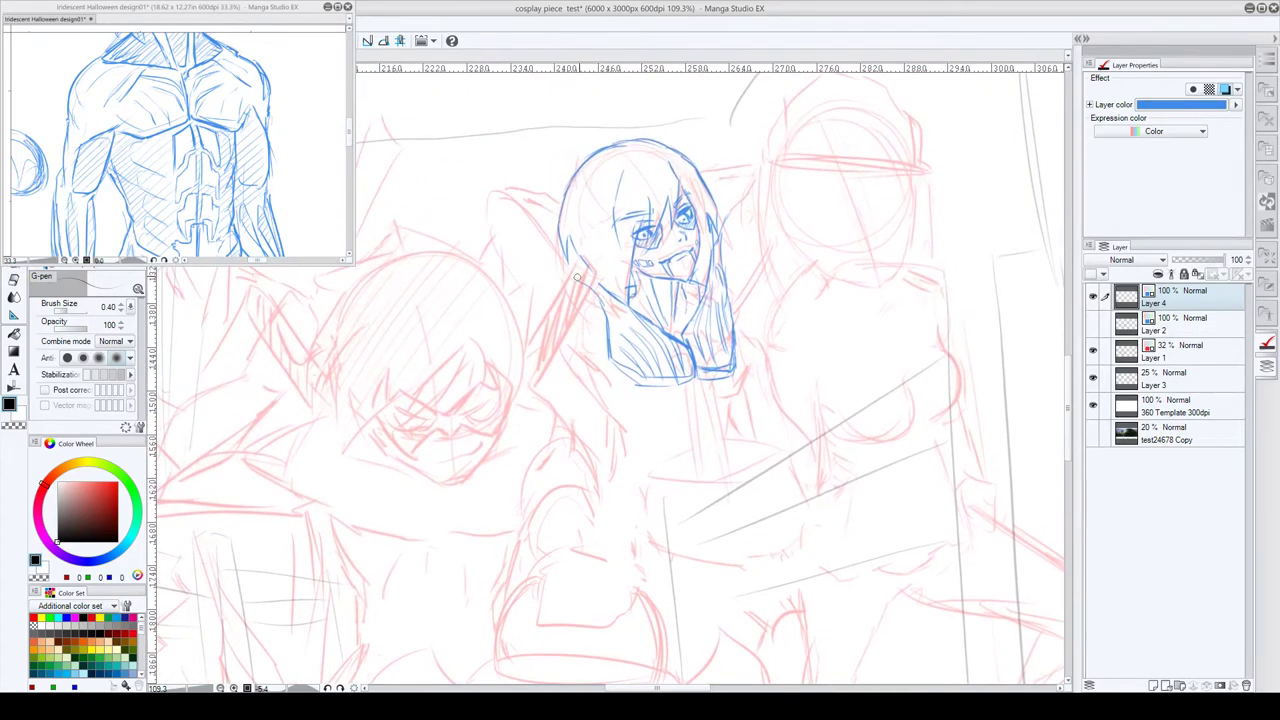
{"action": "left_click_drag", "start_coordinate": [560, 244], "coordinate": [580, 276]}
{"action": "mouse_move", "coordinate": [504, 246]}
{"action": "left_mouse_down"}
{"action": "mouse_move", "coordinate": [503, 270]}
{"action": "mouse_move", "coordinate": [590, 362]}
{"action": "left_mouse_up"}
{"action": "mouse_move", "coordinate": [503, 243]}
{"action": "left_mouse_down"}
{"action": "mouse_move", "coordinate": [508, 194]}
{"action": "mouse_move", "coordinate": [531, 276]}
{"action": "left_mouse_up"}
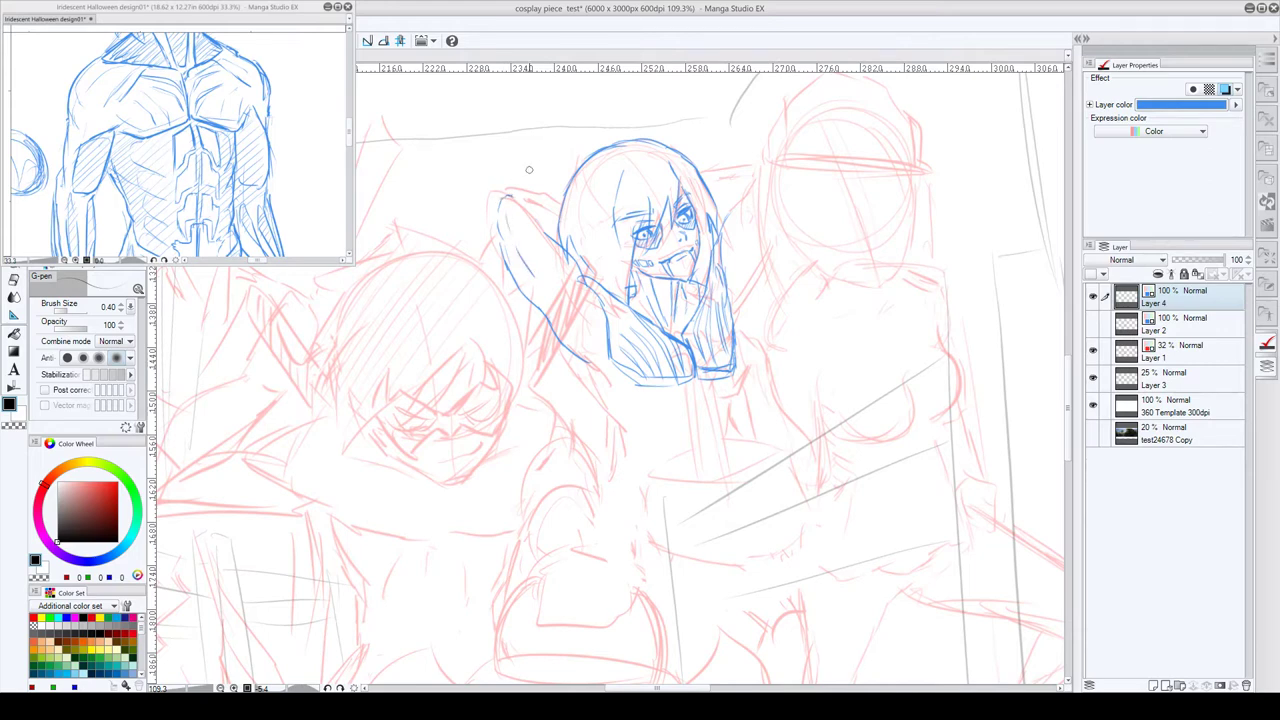
{"action": "mouse_move", "coordinate": [503, 192]}
{"action": "left_mouse_down"}
{"action": "mouse_move", "coordinate": [560, 203]}
{"action": "mouse_move", "coordinate": [522, 203]}
{"action": "mouse_move", "coordinate": [547, 206]}
{"action": "mouse_move", "coordinate": [524, 203]}
{"action": "mouse_move", "coordinate": [541, 215]}
{"action": "mouse_move", "coordinate": [517, 197]}
{"action": "mouse_move", "coordinate": [555, 230]}
{"action": "left_mouse_up"}
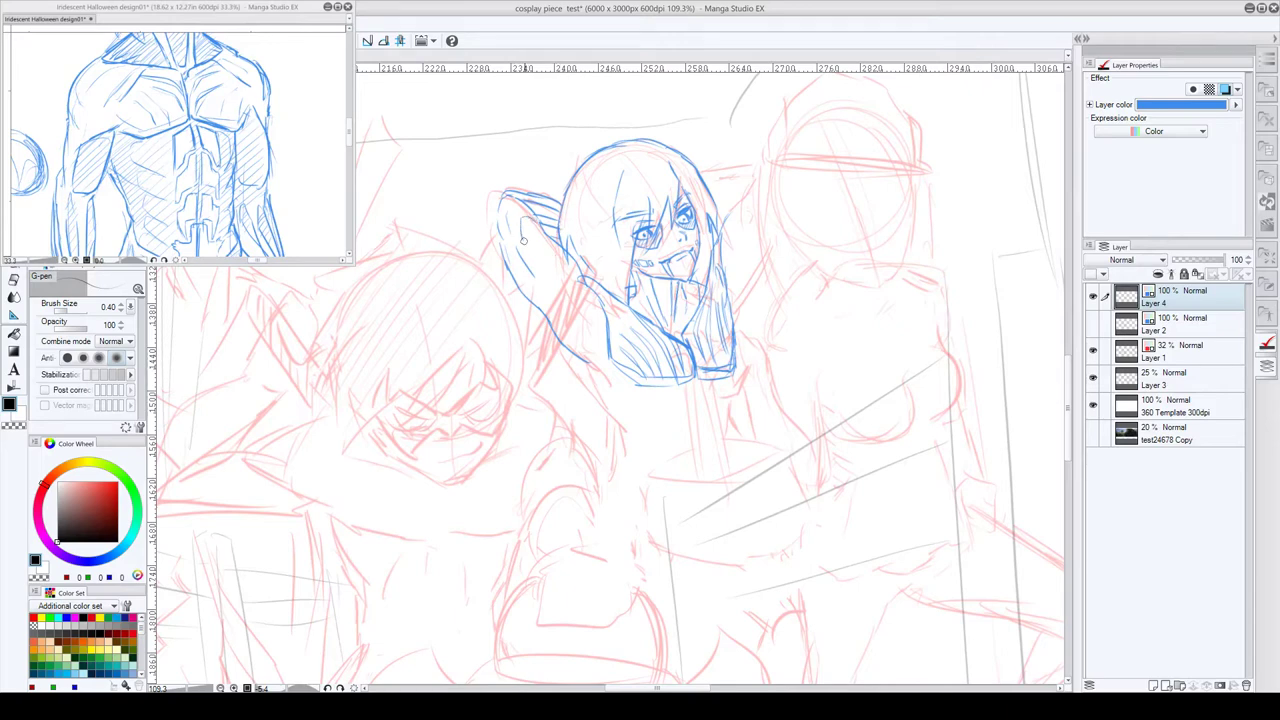
{"action": "mouse_move", "coordinate": [522, 238]}
{"action": "left_mouse_down"}
{"action": "mouse_move", "coordinate": [553, 289]}
{"action": "mouse_move", "coordinate": [506, 246]}
{"action": "mouse_move", "coordinate": [508, 232]}
{"action": "mouse_move", "coordinate": [553, 316]}
{"action": "mouse_move", "coordinate": [553, 285]}
{"action": "mouse_move", "coordinate": [558, 331]}
{"action": "left_mouse_up"}
{"action": "left_click_drag", "start_coordinate": [734, 254], "coordinate": [668, 186]}
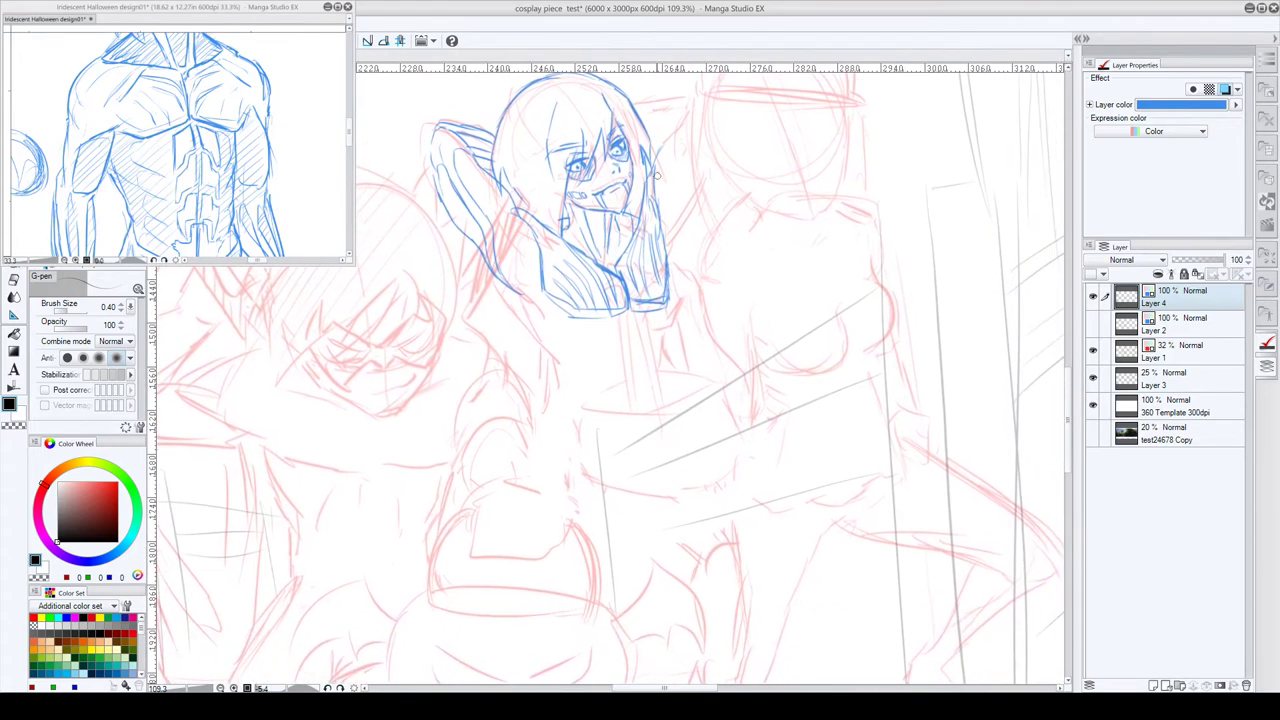
- Draw both sides of the background figure's waist, the notch below the chest and the centre line down the abdomen
{"action": "left_click_drag", "start_coordinate": [516, 292], "coordinate": [552, 361]}
{"action": "left_click_drag", "start_coordinate": [670, 316], "coordinate": [650, 258]}
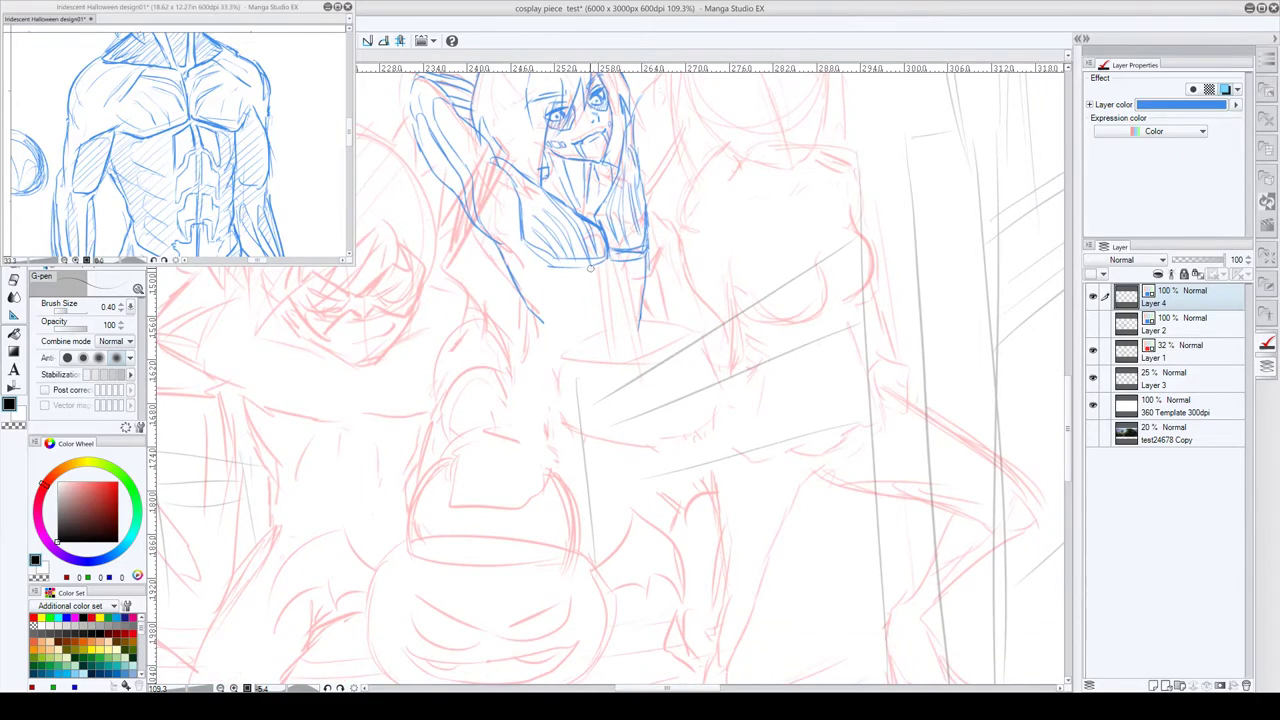
{"action": "left_click_drag", "start_coordinate": [623, 306], "coordinate": [603, 286]}
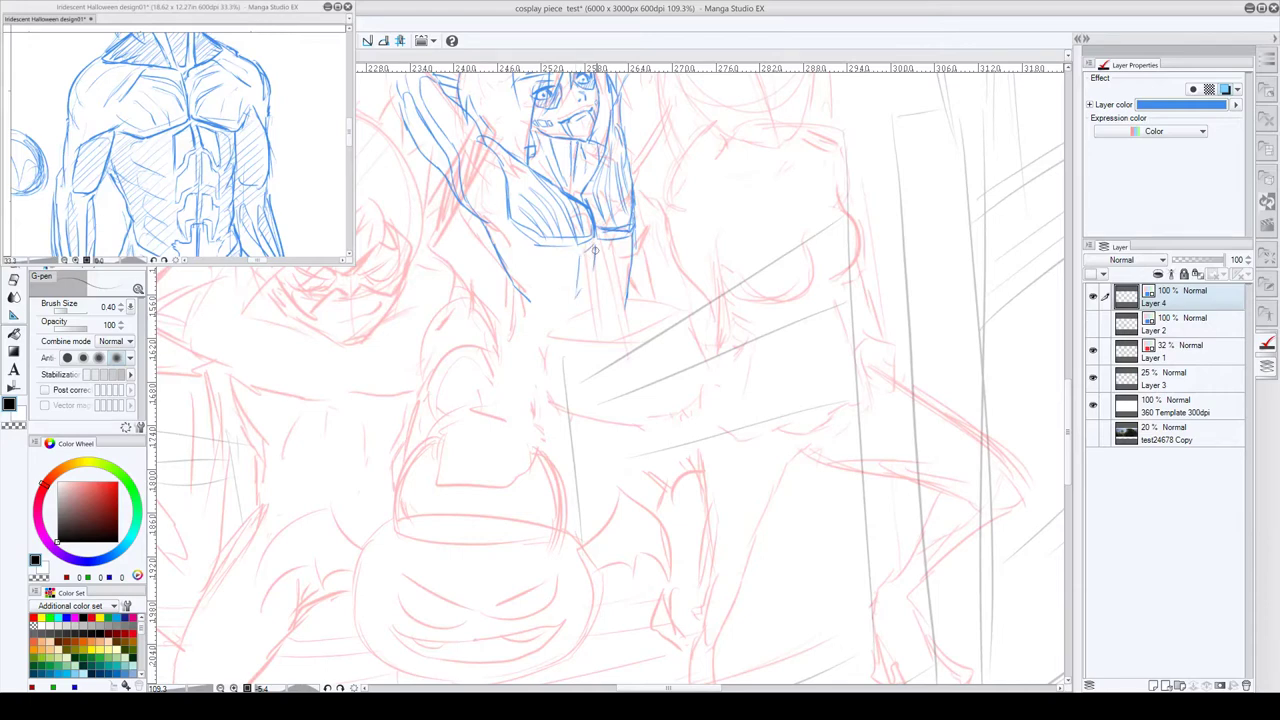
{"action": "mouse_move", "coordinate": [596, 241]}
{"action": "left_mouse_down"}
{"action": "mouse_move", "coordinate": [598, 271]}
{"action": "mouse_move", "coordinate": [574, 298]}
{"action": "mouse_move", "coordinate": [598, 266]}
{"action": "mouse_move", "coordinate": [578, 250]}
{"action": "left_mouse_up"}
{"action": "mouse_move", "coordinate": [586, 250]}
{"action": "left_mouse_down"}
{"action": "mouse_move", "coordinate": [578, 282]}
{"action": "mouse_move", "coordinate": [620, 274]}
{"action": "mouse_move", "coordinate": [621, 290]}
{"action": "mouse_move", "coordinate": [605, 268]}
{"action": "mouse_move", "coordinate": [643, 286]}
{"action": "mouse_move", "coordinate": [642, 273]}
{"action": "left_mouse_up"}
{"action": "mouse_move", "coordinate": [704, 245]}
{"action": "left_mouse_down"}
{"action": "mouse_move", "coordinate": [648, 277]}
{"action": "mouse_move", "coordinate": [602, 368]}
{"action": "left_mouse_up"}
{"action": "left_click_drag", "start_coordinate": [606, 308], "coordinate": [600, 378]}
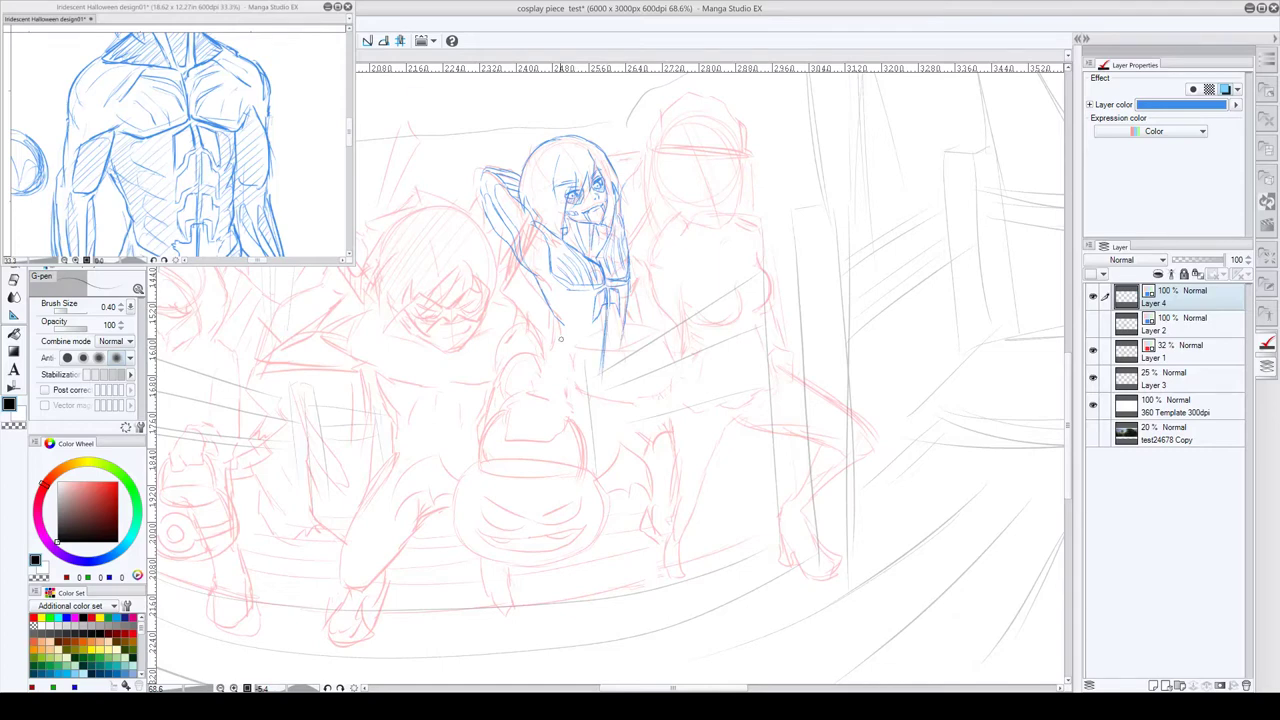
- Outline the background figure's hips, crotch and two spread thighs
{"action": "left_click_drag", "start_coordinate": [562, 327], "coordinate": [547, 386]}
{"action": "mouse_move", "coordinate": [630, 316]}
{"action": "left_mouse_down"}
{"action": "mouse_move", "coordinate": [630, 352]}
{"action": "mouse_move", "coordinate": [671, 411]}
{"action": "left_mouse_up"}
{"action": "mouse_move", "coordinate": [600, 391]}
{"action": "left_mouse_down"}
{"action": "mouse_move", "coordinate": [644, 429]}
{"action": "mouse_move", "coordinate": [597, 403]}
{"action": "mouse_move", "coordinate": [616, 377]}
{"action": "mouse_move", "coordinate": [588, 403]}
{"action": "mouse_move", "coordinate": [569, 456]}
{"action": "left_mouse_up"}
{"action": "left_click_drag", "start_coordinate": [550, 386], "coordinate": [545, 476]}
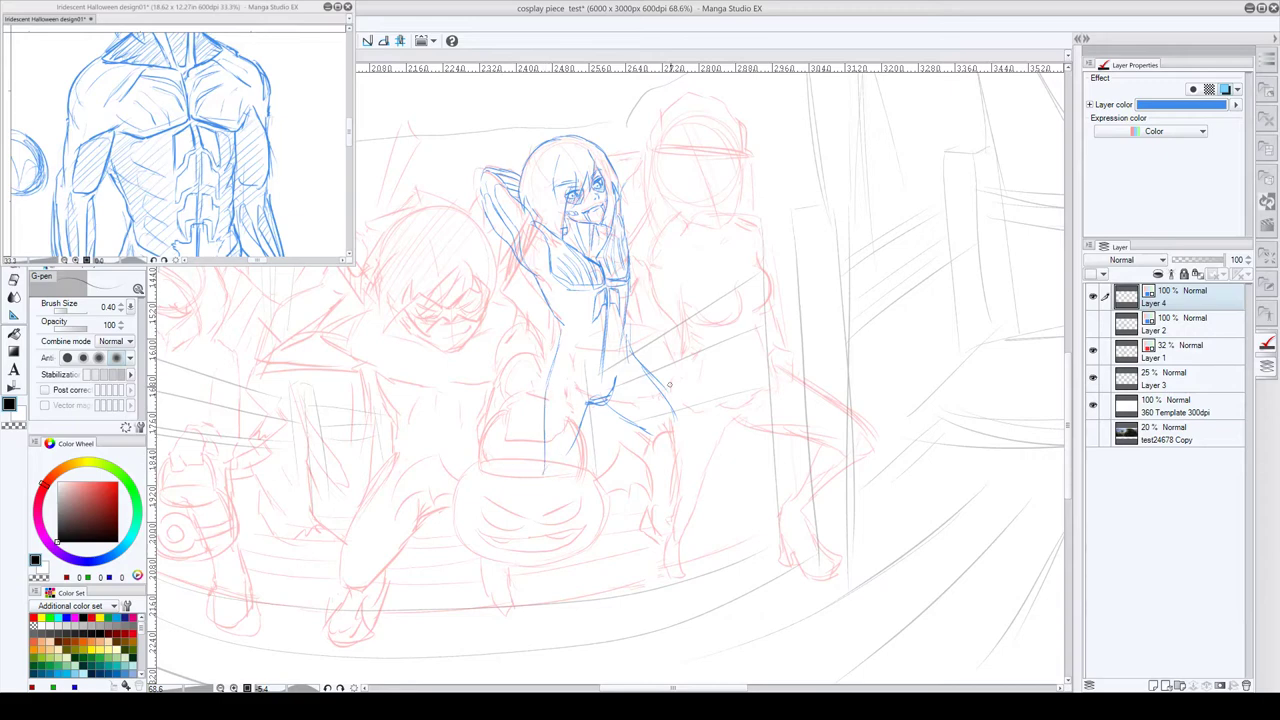
- Draw the background figure's knees, lower legs and feet
{"action": "left_click_drag", "start_coordinate": [650, 437], "coordinate": [650, 505]}
{"action": "mouse_move", "coordinate": [677, 420]}
{"action": "left_mouse_down"}
{"action": "mouse_move", "coordinate": [676, 490]}
{"action": "mouse_move", "coordinate": [647, 506]}
{"action": "mouse_move", "coordinate": [648, 538]}
{"action": "mouse_move", "coordinate": [646, 519]}
{"action": "mouse_move", "coordinate": [660, 544]}
{"action": "mouse_move", "coordinate": [690, 556]}
{"action": "left_mouse_up"}
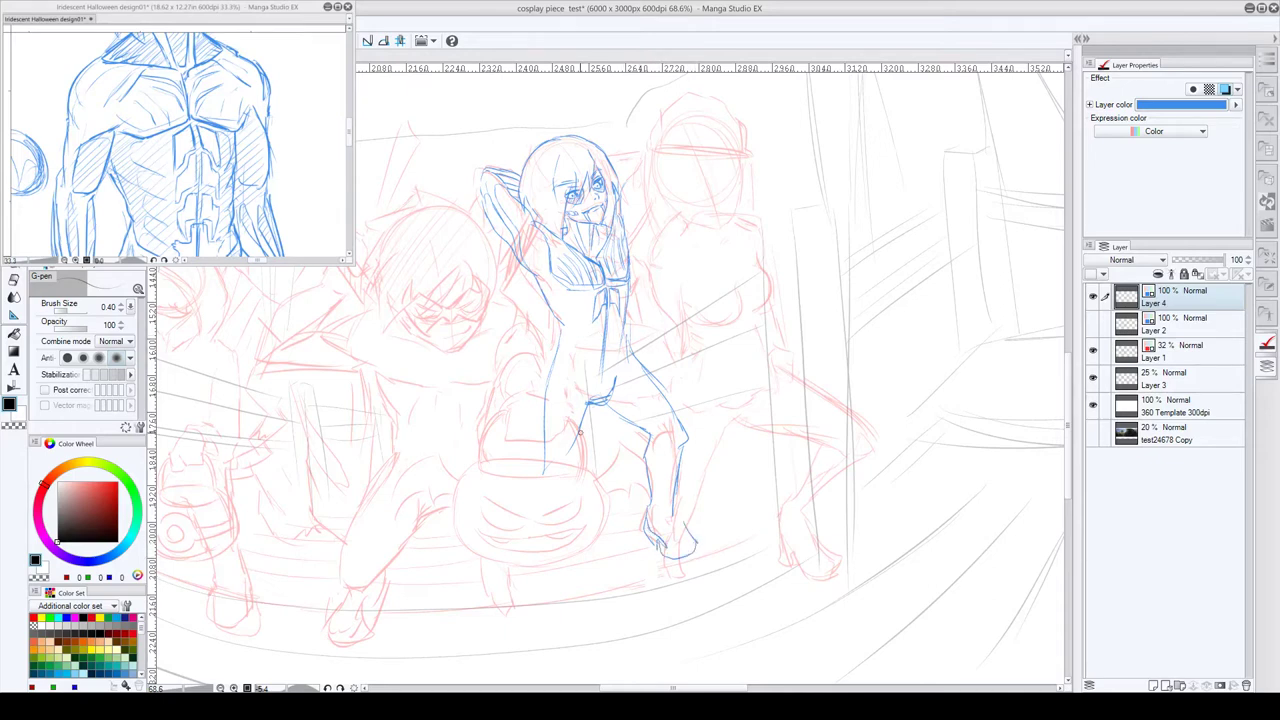
{"action": "mouse_move", "coordinate": [540, 445]}
{"action": "left_mouse_down"}
{"action": "mouse_move", "coordinate": [532, 525]}
{"action": "mouse_move", "coordinate": [543, 541]}
{"action": "mouse_move", "coordinate": [571, 447]}
{"action": "mouse_move", "coordinate": [565, 460]}
{"action": "mouse_move", "coordinate": [550, 448]}
{"action": "mouse_move", "coordinate": [563, 455]}
{"action": "mouse_move", "coordinate": [544, 453]}
{"action": "mouse_move", "coordinate": [542, 495]}
{"action": "left_mouse_up"}
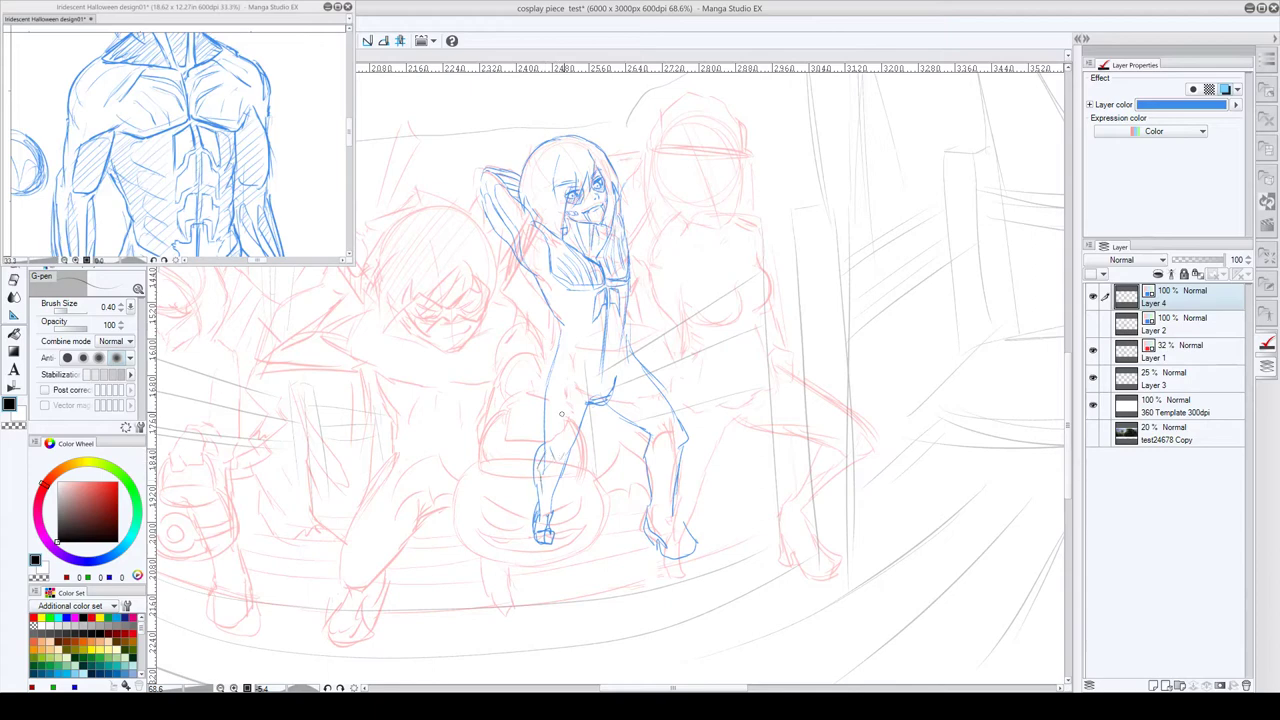
{"action": "mouse_move", "coordinate": [541, 438]}
{"action": "left_mouse_down"}
{"action": "mouse_move", "coordinate": [525, 463]}
{"action": "mouse_move", "coordinate": [541, 456]}
{"action": "mouse_move", "coordinate": [538, 500]}
{"action": "left_mouse_up"}
- Draw rib muscle lines and interlocking segments down the background figure's abdomen, cleaning up along the centre line
{"action": "left_click_drag", "start_coordinate": [562, 302], "coordinate": [587, 323]}
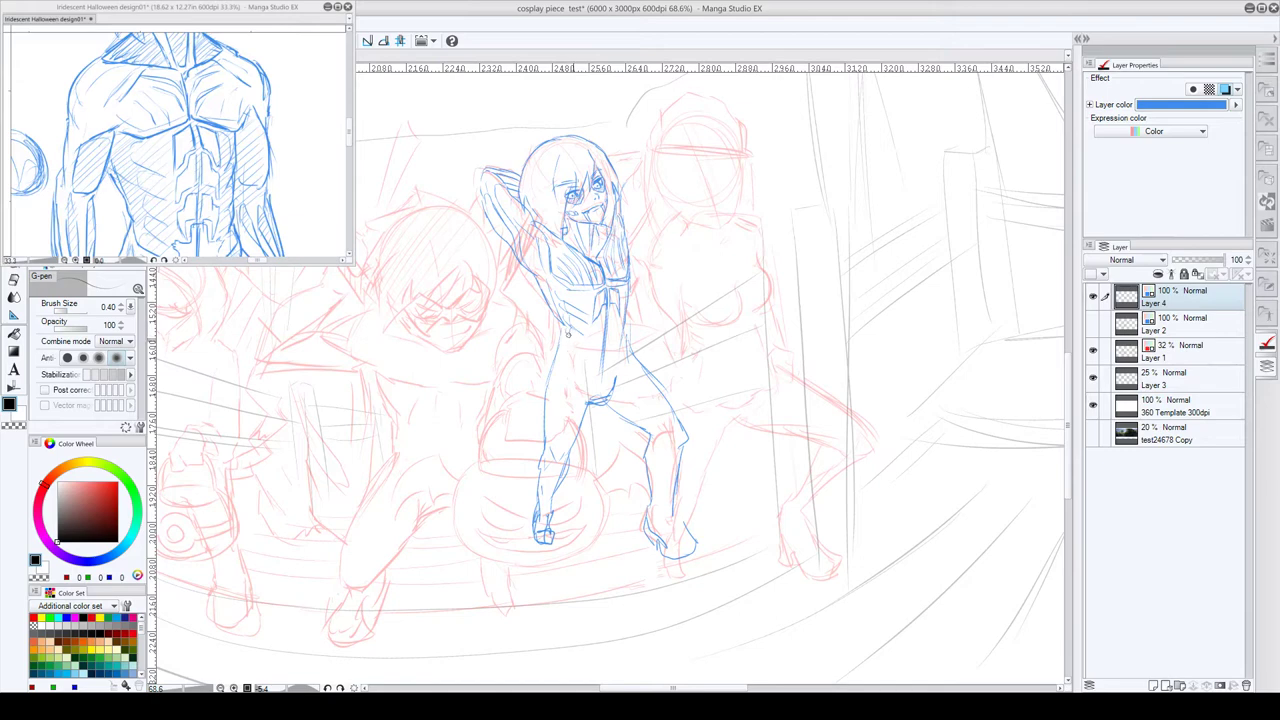
{"action": "left_click_drag", "start_coordinate": [564, 339], "coordinate": [575, 354]}
{"action": "key", "text": "c"}
{"action": "left_click_drag", "start_coordinate": [602, 295], "coordinate": [593, 310]}
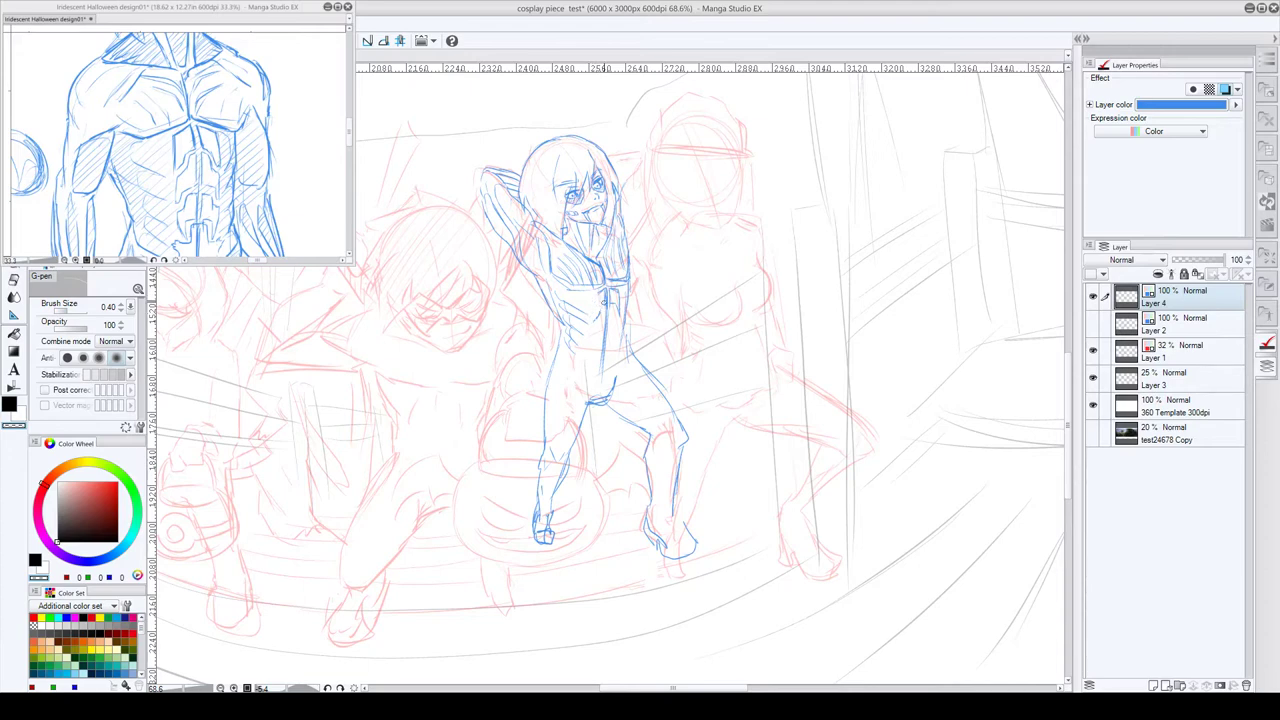
{"action": "key", "text": "c"}
{"action": "key", "text": "c"}
{"action": "key", "text": "c"}
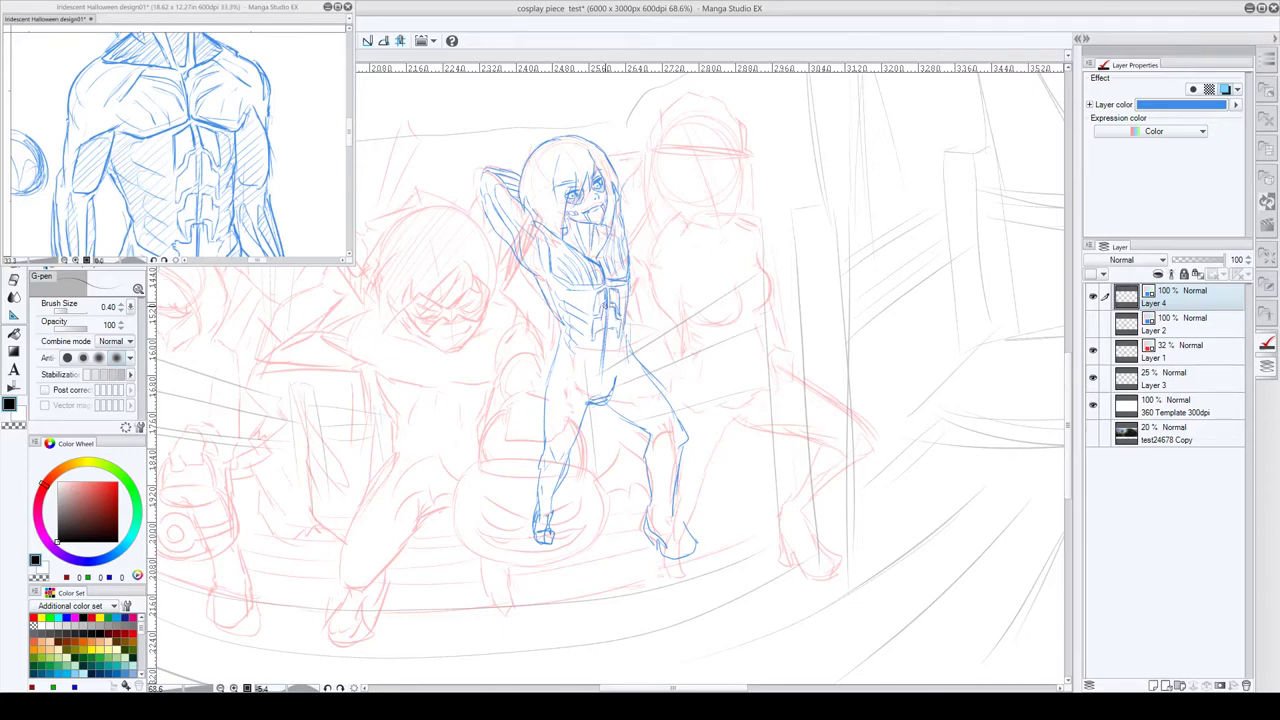
{"action": "key", "text": "c"}
{"action": "key", "text": "x"}
{"action": "left_click_drag", "start_coordinate": [614, 308], "coordinate": [619, 322]}
{"action": "left_click_drag", "start_coordinate": [605, 334], "coordinate": [616, 338]}
- Draw the background figure's pelvis following the reference design, with a central panel and hatched muscle lines at the hips
{"action": "left_click", "coordinate": [250, 225]}
{"action": "left_click_drag", "start_coordinate": [264, 235], "coordinate": [254, 102]}
{"action": "left_click", "coordinate": [606, 347]}
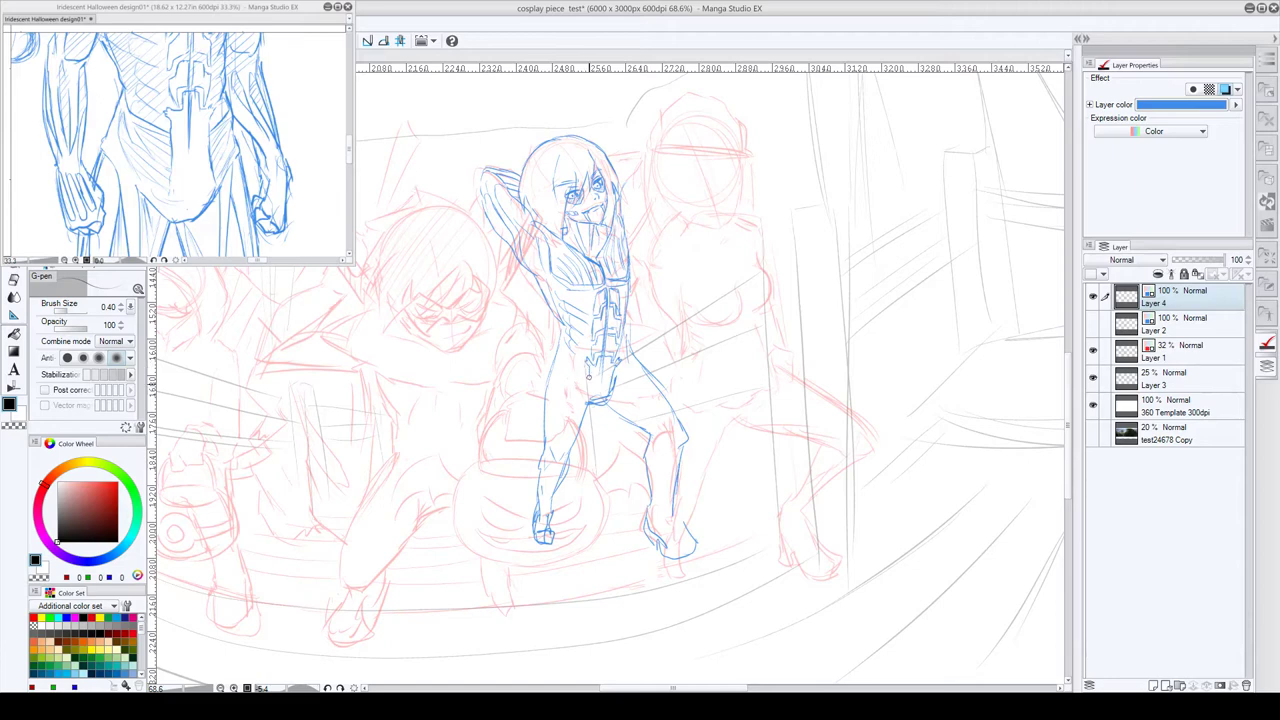
{"action": "left_click_drag", "start_coordinate": [589, 374], "coordinate": [591, 399]}
{"action": "mouse_move", "coordinate": [560, 323]}
{"action": "left_mouse_down"}
{"action": "mouse_move", "coordinate": [575, 360]}
{"action": "mouse_move", "coordinate": [620, 349]}
{"action": "left_mouse_up"}
{"action": "left_click_drag", "start_coordinate": [630, 368], "coordinate": [613, 389]}
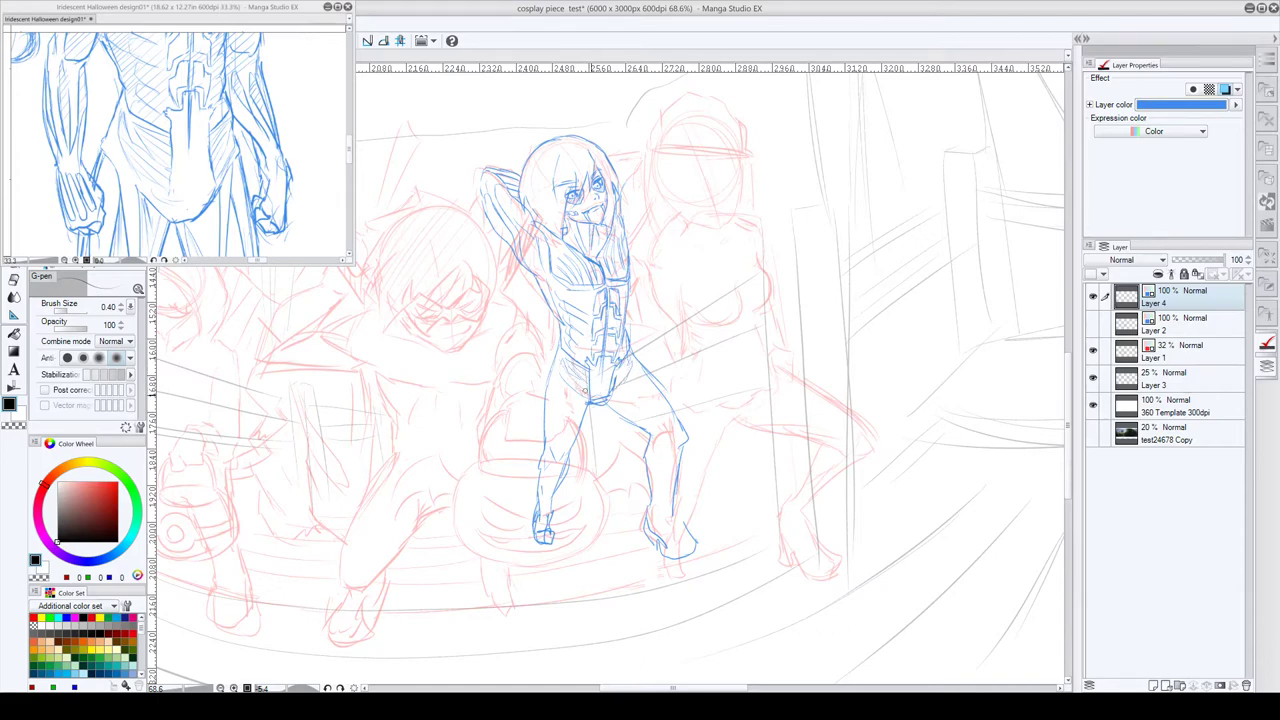
{"action": "mouse_move", "coordinate": [628, 358]}
{"action": "left_mouse_down"}
{"action": "mouse_move", "coordinate": [618, 380]}
{"action": "mouse_move", "coordinate": [592, 336]}
{"action": "mouse_move", "coordinate": [617, 305]}
{"action": "left_mouse_up"}
- Examine the thigh muscles on the reference design
{"action": "scroll", "coordinate": [600, 330], "scroll_direction": "up", "scroll_amount": 3}
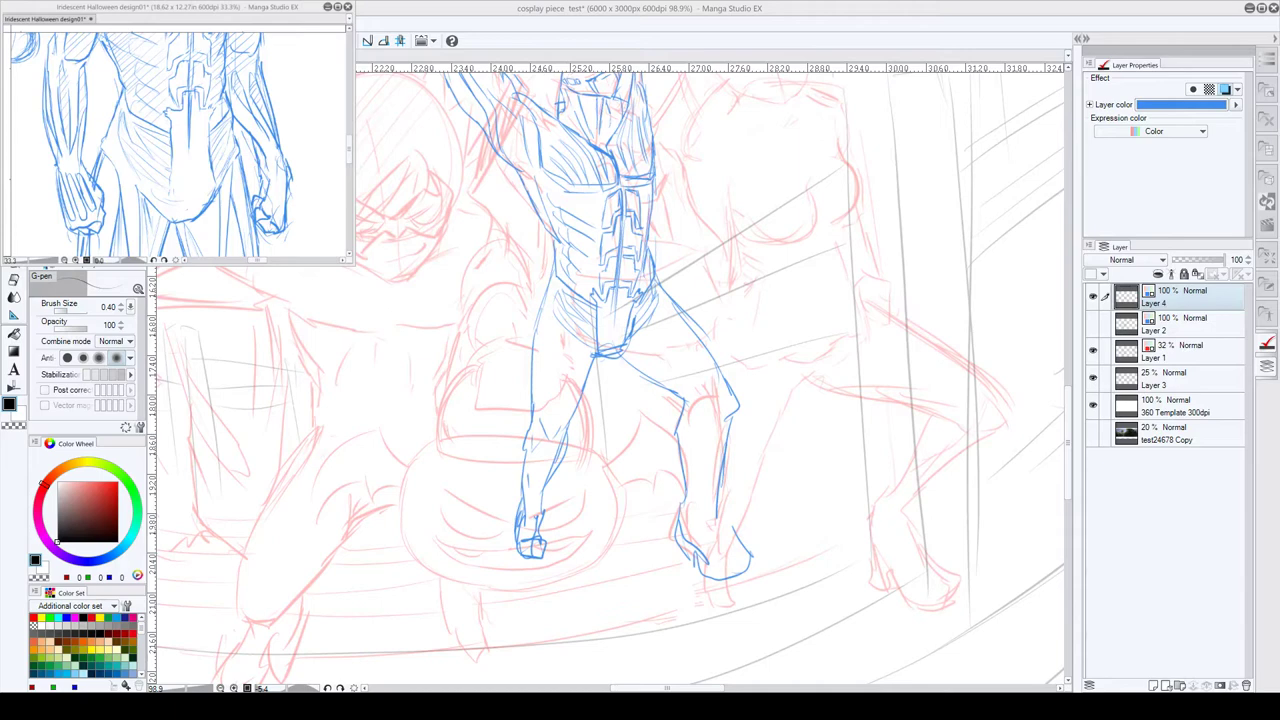
{"action": "left_click", "coordinate": [189, 178]}
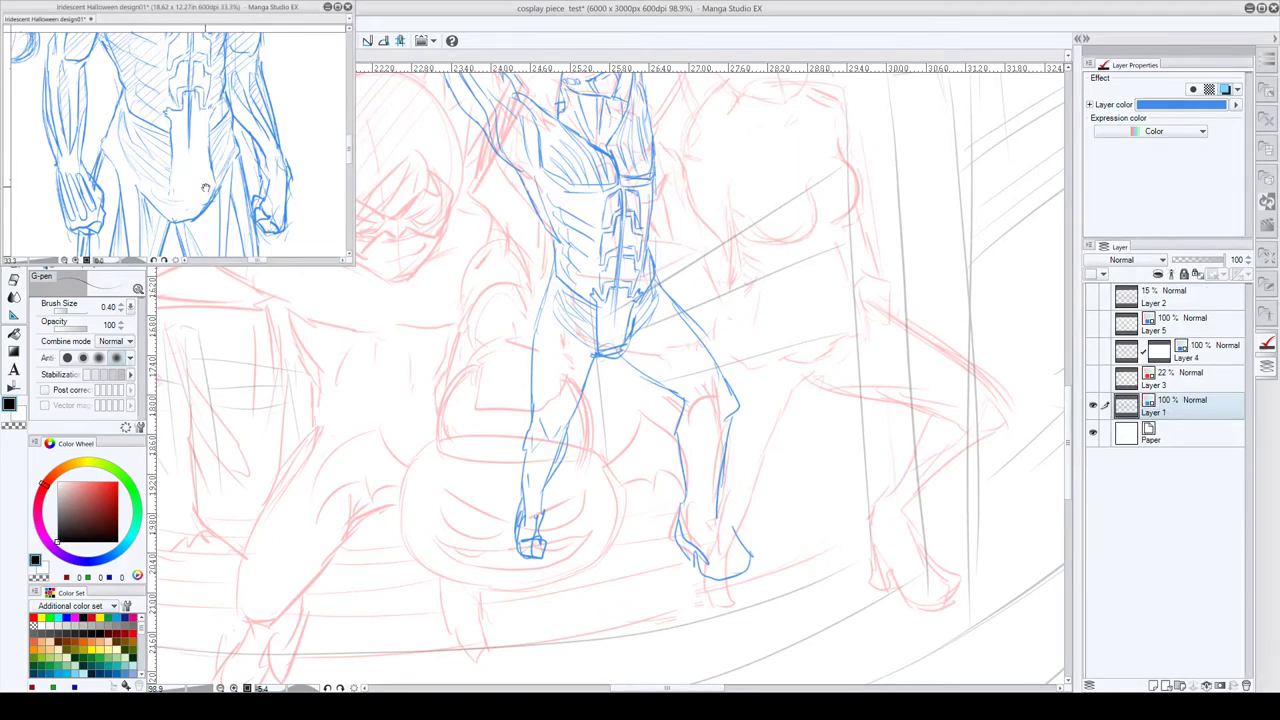
{"action": "scroll", "coordinate": [205, 150], "scroll_direction": "down", "scroll_amount": 3}
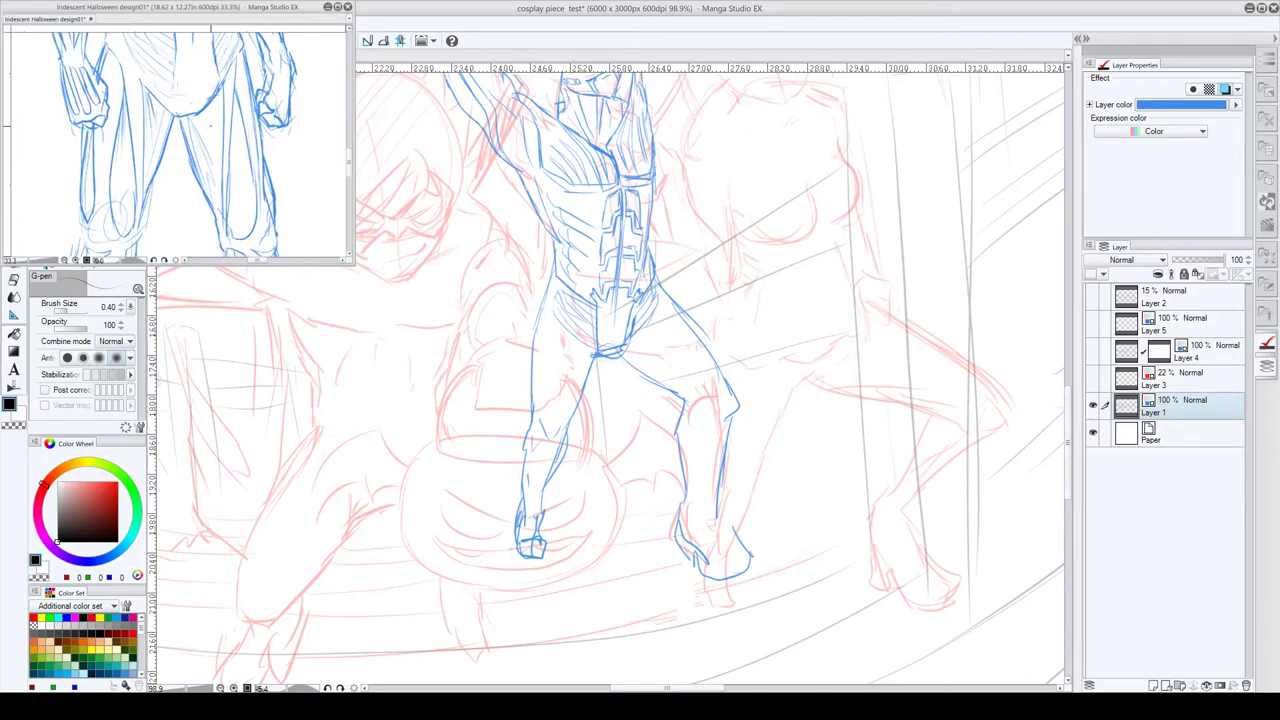
{"action": "left_click", "coordinate": [566, 334]}
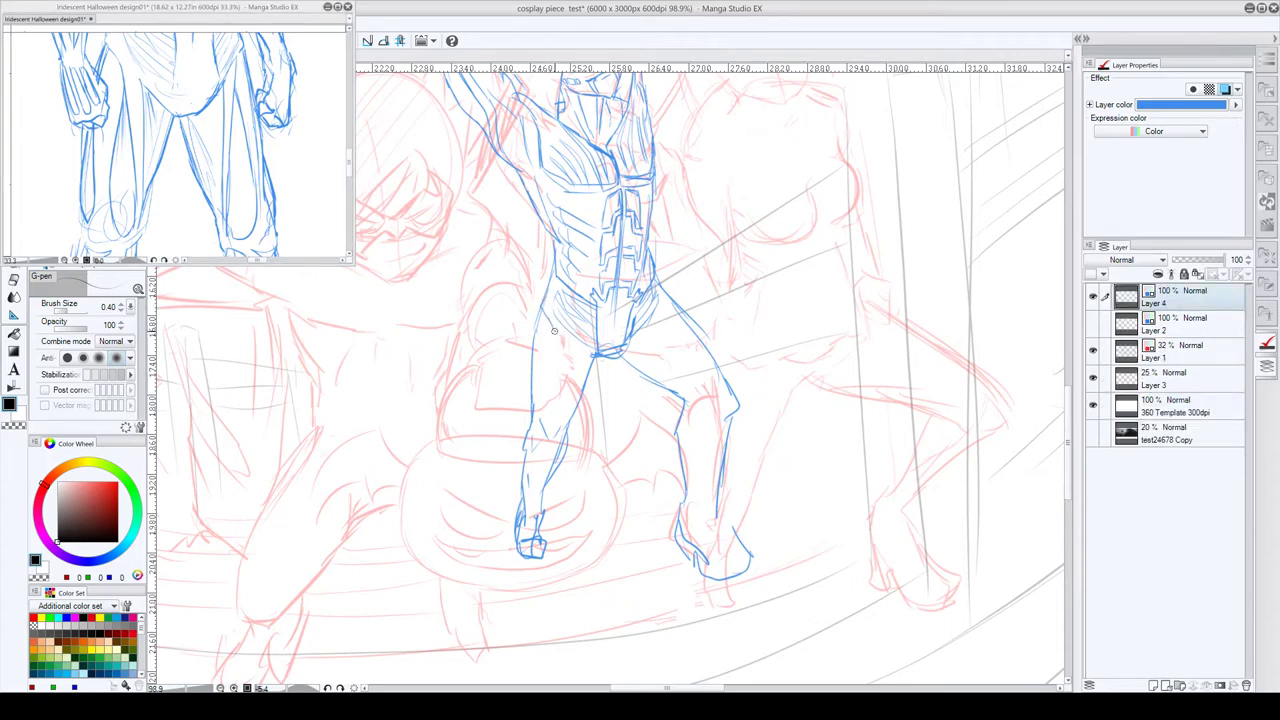
{"action": "left_click_drag", "start_coordinate": [554, 331], "coordinate": [565, 431]}
{"action": "left_click_drag", "start_coordinate": [568, 340], "coordinate": [566, 420]}
{"action": "left_click_drag", "start_coordinate": [554, 333], "coordinate": [558, 432]}
{"action": "mouse_move", "coordinate": [548, 350]}
{"action": "left_mouse_down"}
{"action": "mouse_move", "coordinate": [533, 421]}
{"action": "mouse_move", "coordinate": [546, 312]}
{"action": "mouse_move", "coordinate": [535, 368]}
{"action": "left_mouse_up"}
{"action": "left_click_drag", "start_coordinate": [542, 314], "coordinate": [535, 350]}
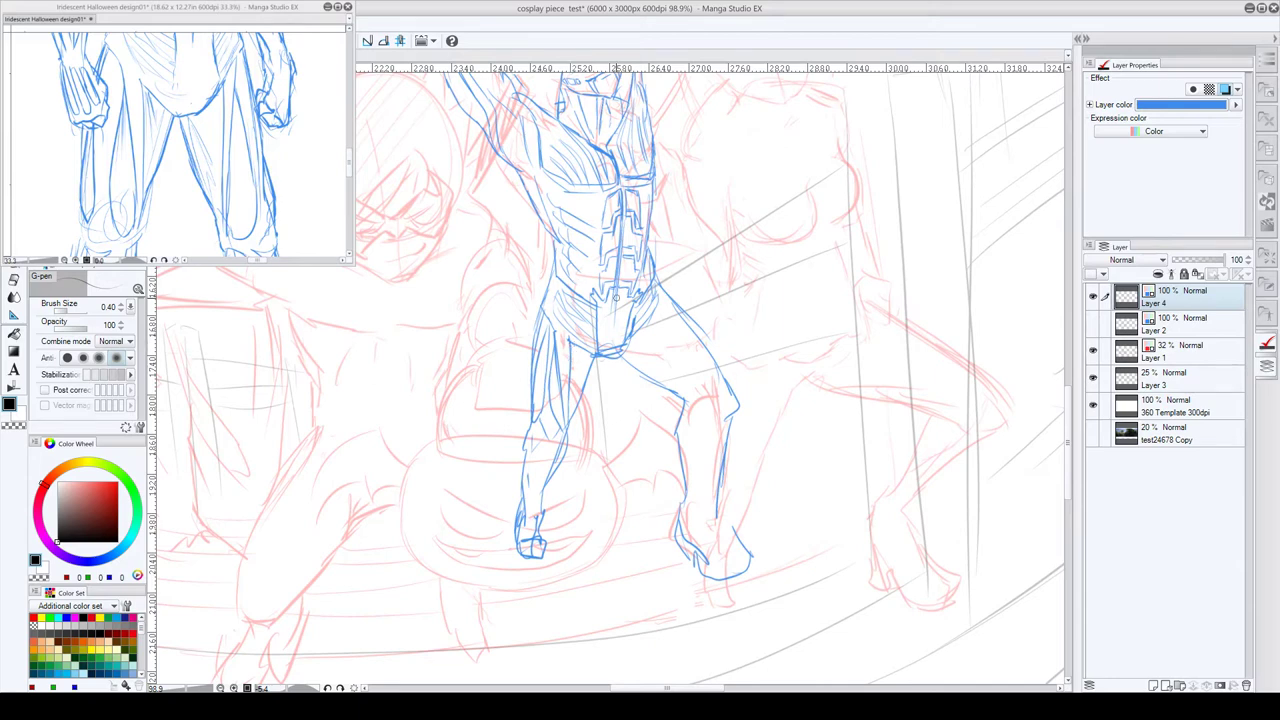
{"action": "key", "text": "e"}
{"action": "key", "text": "bracketleft"}
{"action": "key", "text": "bracketleft"}
{"action": "key", "text": "bracketleft"}
{"action": "key", "text": "bracketleft"}
{"action": "key", "text": "bracketleft"}
{"action": "key", "text": "bracketleft"}
{"action": "key", "text": "bracketleft"}
{"action": "key", "text": "bracketleft"}
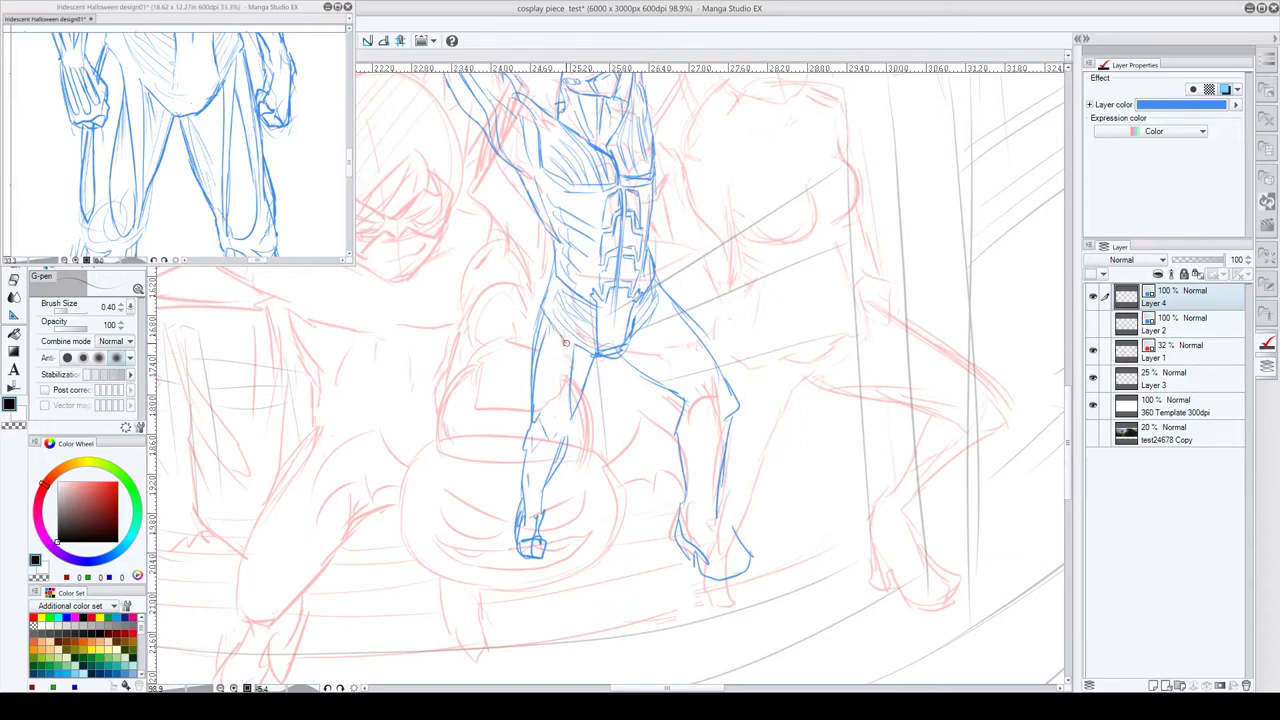
- Draw long muscle lines down the background figure's straighter thigh, from the hip to the knee
{"action": "left_click_drag", "start_coordinate": [565, 342], "coordinate": [570, 422]}
{"action": "left_click_drag", "start_coordinate": [561, 345], "coordinate": [557, 430]}
{"action": "left_click_drag", "start_coordinate": [558, 341], "coordinate": [547, 448]}
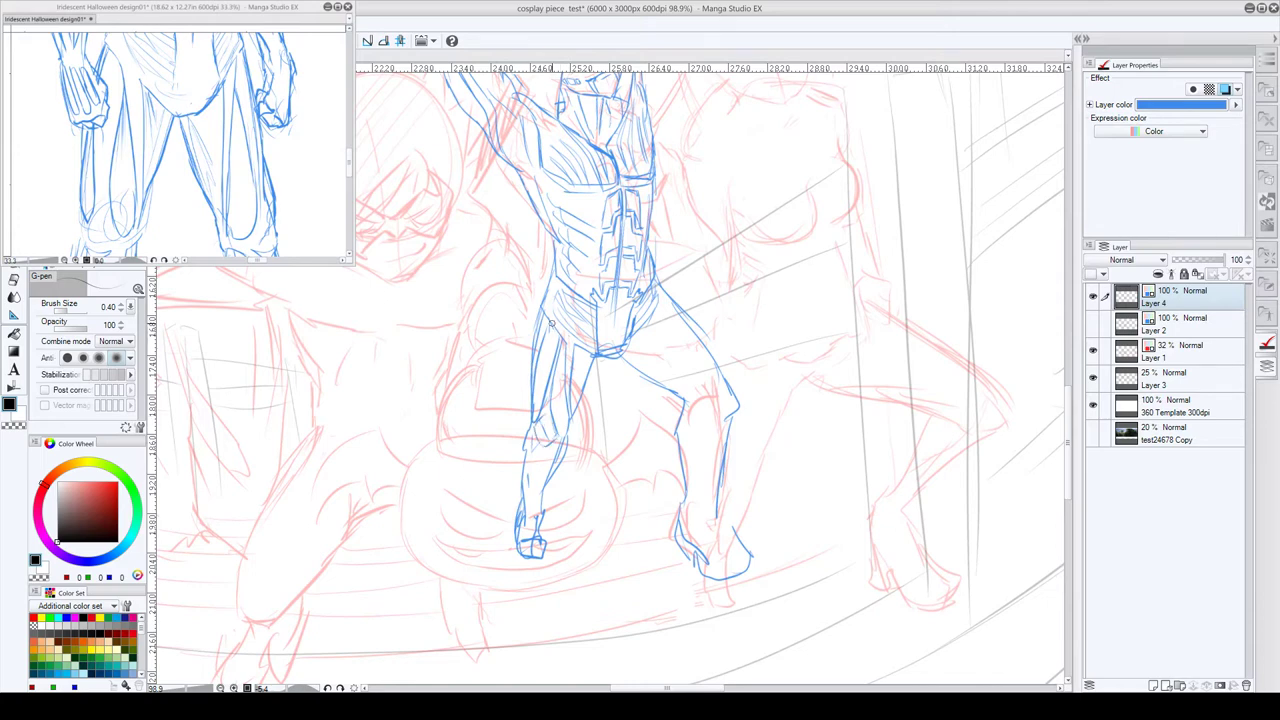
{"action": "left_click_drag", "start_coordinate": [551, 324], "coordinate": [536, 416]}
- Draw muscle lines along the background figure's outstretched bent thigh and clean up its upper edge near the hip
{"action": "left_click_drag", "start_coordinate": [622, 352], "coordinate": [664, 384]}
{"action": "mouse_move", "coordinate": [656, 312]}
{"action": "left_mouse_down"}
{"action": "mouse_move", "coordinate": [695, 392]}
{"action": "mouse_move", "coordinate": [721, 399]}
{"action": "mouse_move", "coordinate": [658, 306]}
{"action": "mouse_move", "coordinate": [692, 349]}
{"action": "mouse_move", "coordinate": [676, 342]}
{"action": "mouse_move", "coordinate": [689, 372]}
{"action": "left_mouse_up"}
{"action": "left_click_drag", "start_coordinate": [668, 328], "coordinate": [704, 369]}
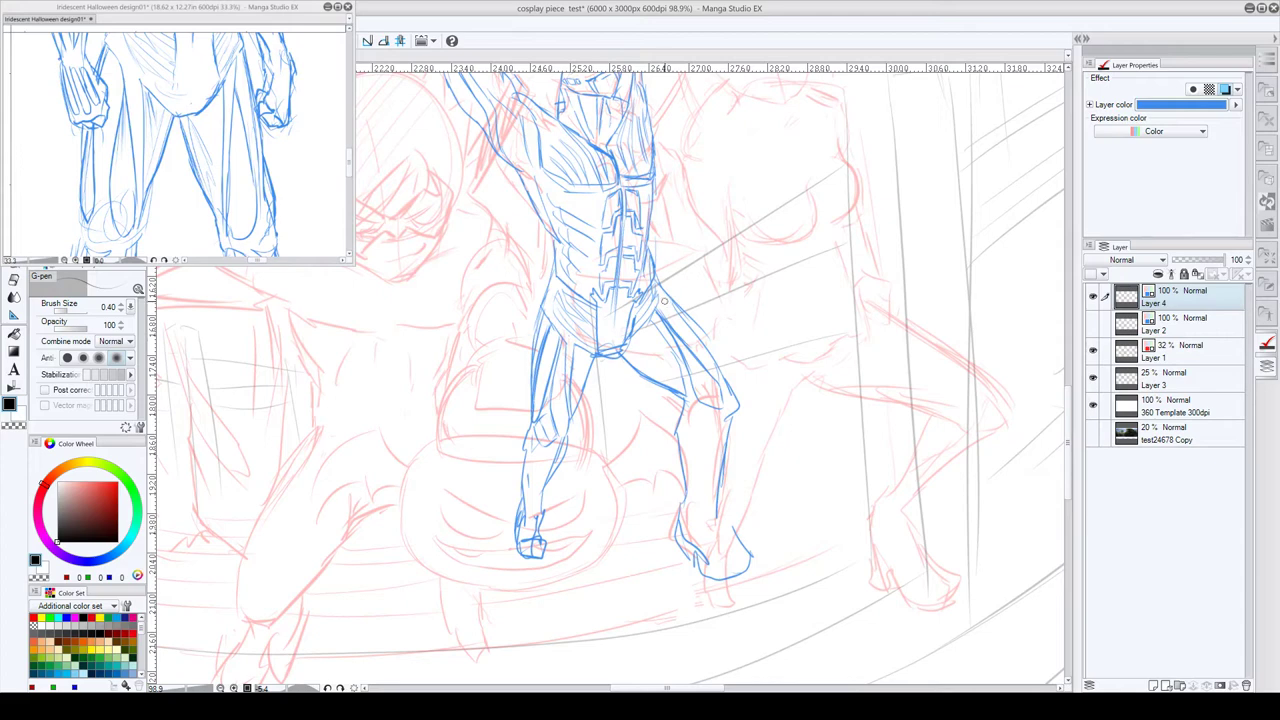
{"action": "mouse_move", "coordinate": [664, 302]}
{"action": "left_mouse_down"}
{"action": "mouse_move", "coordinate": [712, 369]}
{"action": "mouse_move", "coordinate": [666, 299]}
{"action": "mouse_move", "coordinate": [734, 388]}
{"action": "left_mouse_up"}
{"action": "left_click_drag", "start_coordinate": [666, 296], "coordinate": [706, 335]}
{"action": "key", "text": "c"}
{"action": "mouse_move", "coordinate": [667, 296]}
{"action": "left_mouse_down"}
{"action": "mouse_move", "coordinate": [698, 336]}
{"action": "mouse_move", "coordinate": [677, 314]}
{"action": "left_mouse_up"}
{"action": "key", "text": "c"}
{"action": "key", "text": "c"}
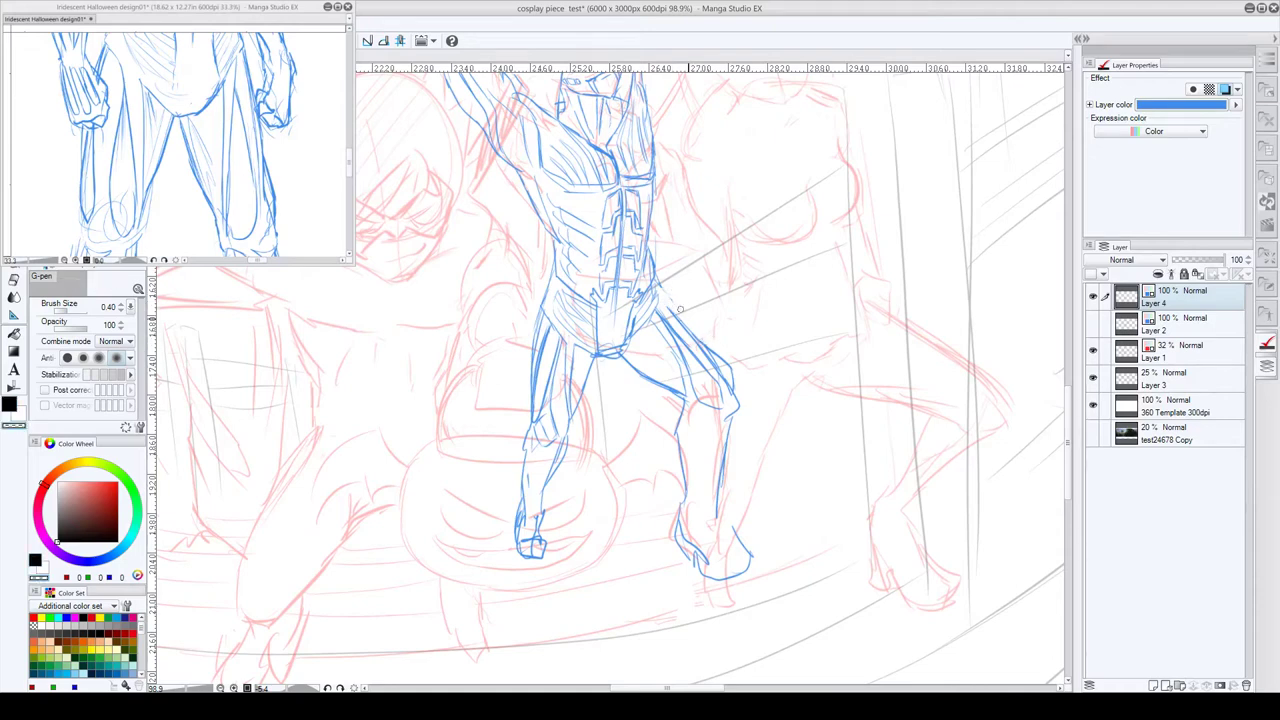
{"action": "key", "text": "c"}
{"action": "left_click_drag", "start_coordinate": [659, 284], "coordinate": [706, 345]}
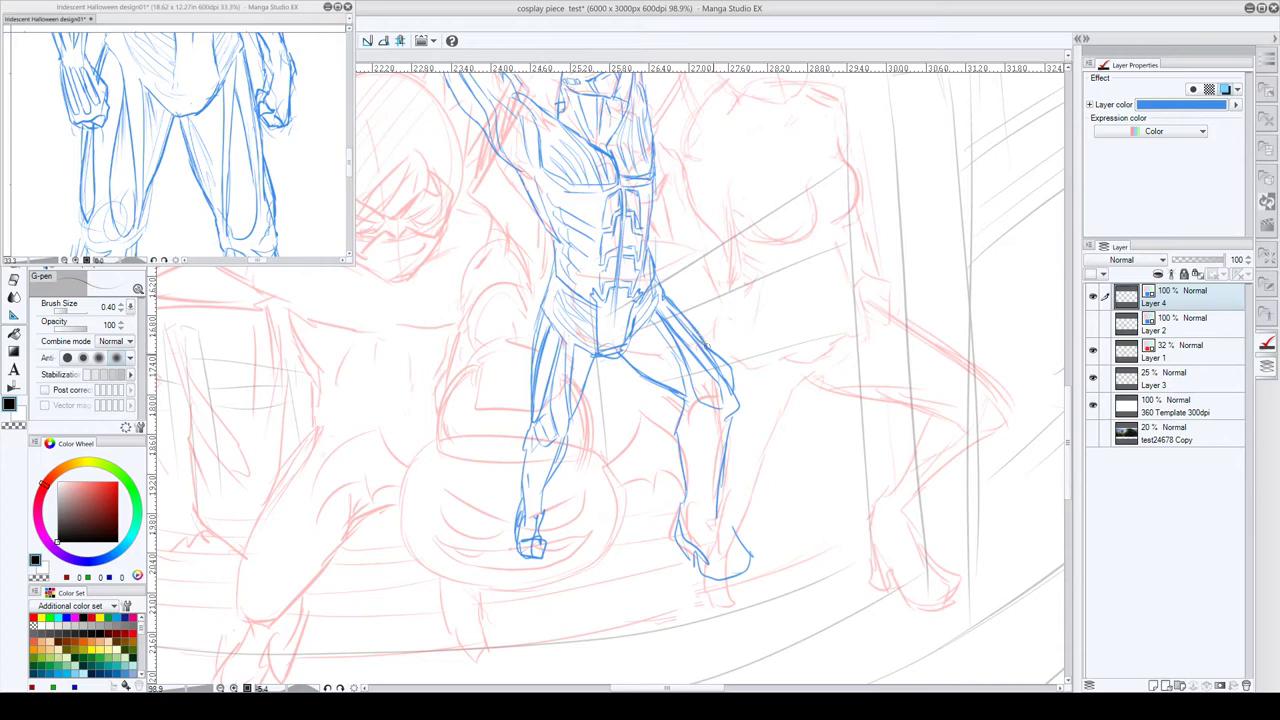
- Draw muscle lines down the shin of the background figure's bent leg, from knee to ankle, following the reference design's lower legs
{"action": "scroll", "coordinate": [750, 330], "scroll_direction": "down", "scroll_amount": 1}
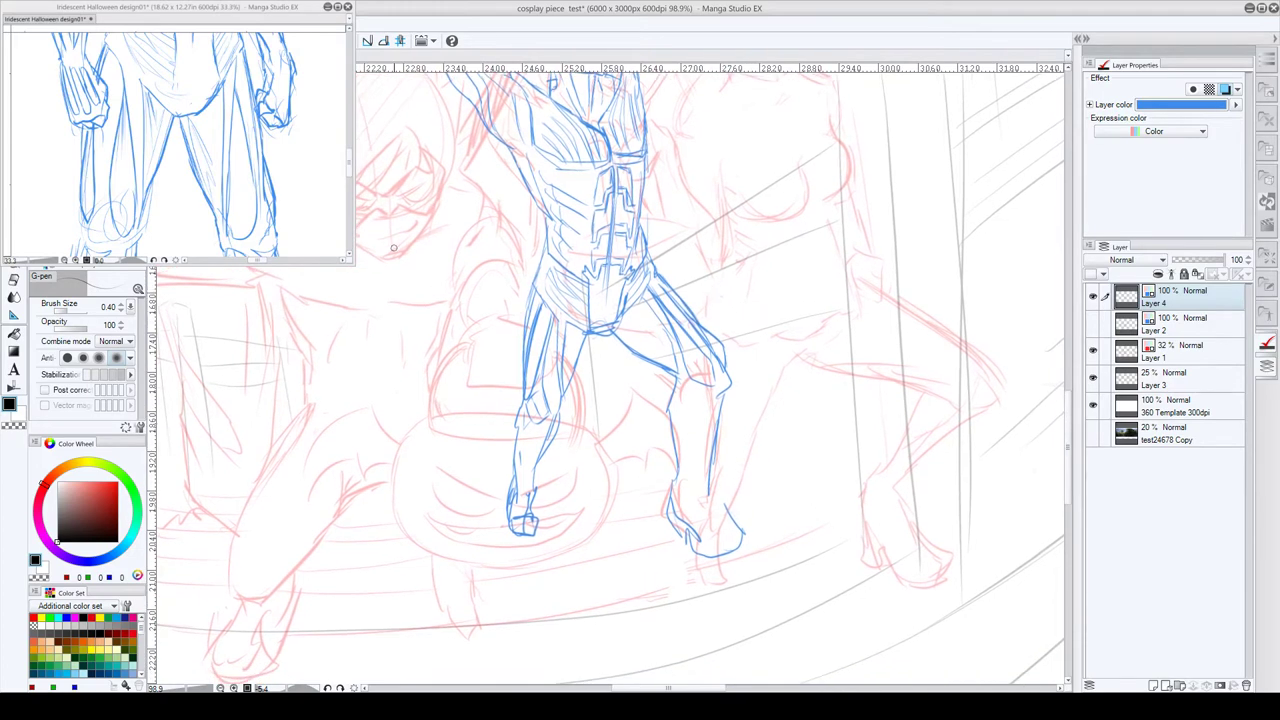
{"action": "left_click", "coordinate": [137, 126]}
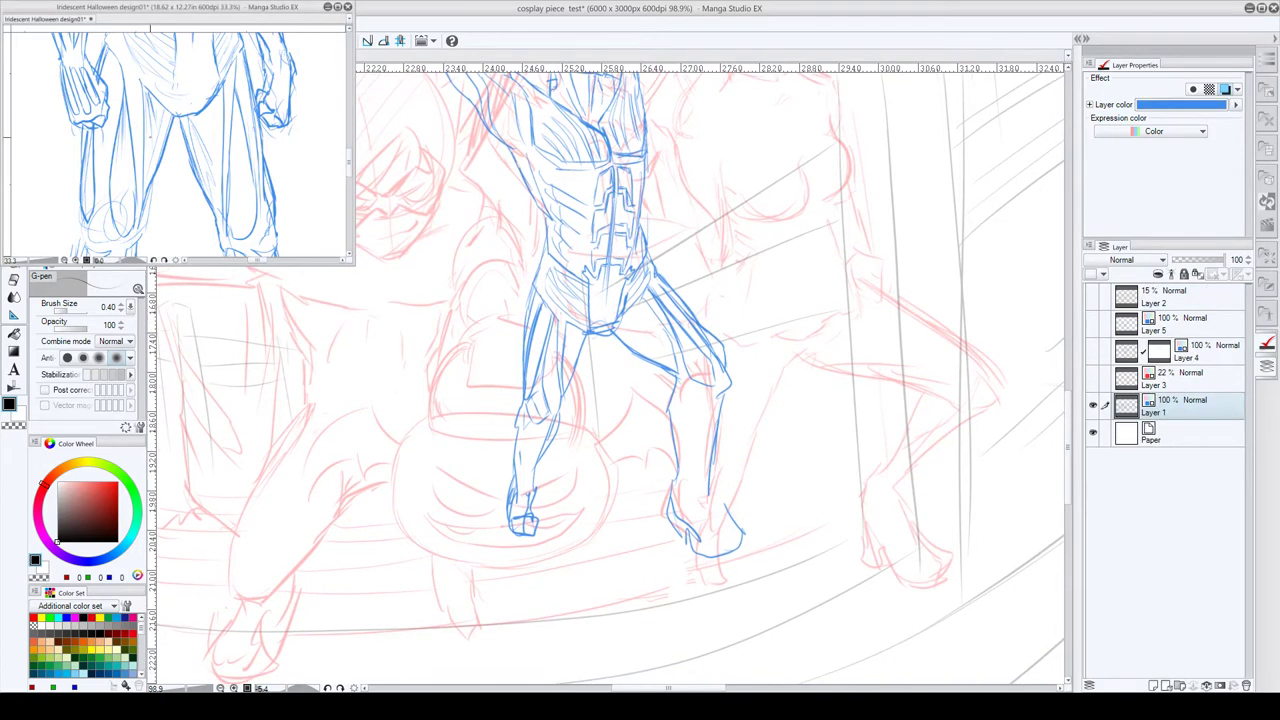
{"action": "mouse_move", "coordinate": [150, 147]}
{"action": "left_mouse_down"}
{"action": "mouse_move", "coordinate": [147, 44]}
{"action": "mouse_move", "coordinate": [161, 87]}
{"action": "mouse_move", "coordinate": [136, 89]}
{"action": "mouse_move", "coordinate": [141, 124]}
{"action": "mouse_move", "coordinate": [165, 158]}
{"action": "mouse_move", "coordinate": [169, 131]}
{"action": "left_mouse_up"}
{"action": "scroll", "coordinate": [141, 124], "scroll_direction": "down", "scroll_amount": 1}
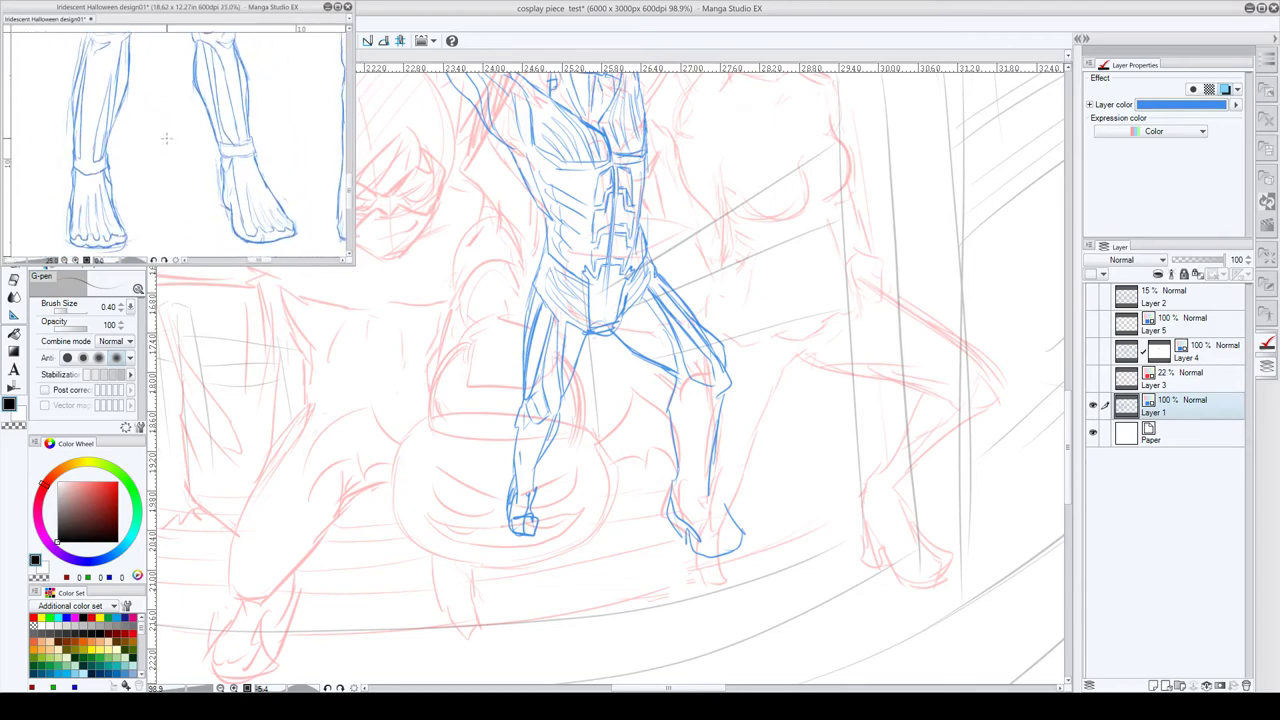
{"action": "left_click", "coordinate": [675, 378]}
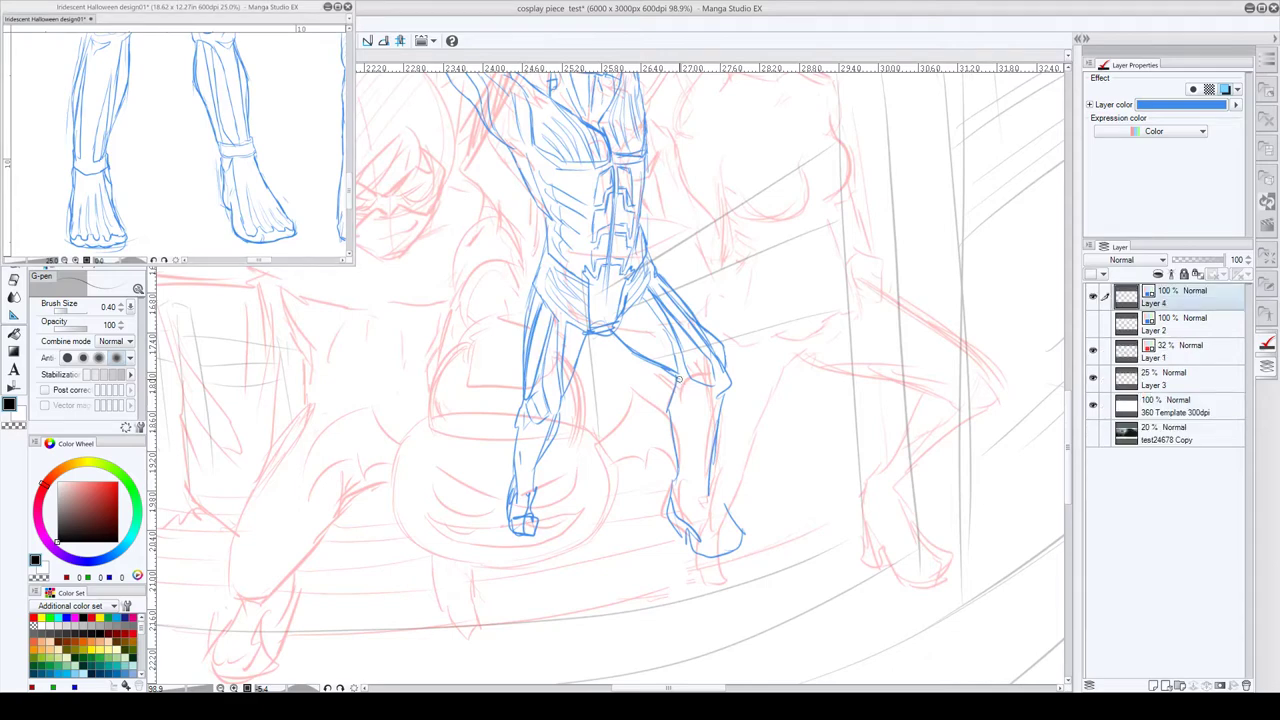
{"action": "left_click_drag", "start_coordinate": [698, 394], "coordinate": [705, 470]}
{"action": "left_click_drag", "start_coordinate": [718, 402], "coordinate": [704, 478]}
{"action": "left_click_drag", "start_coordinate": [685, 389], "coordinate": [697, 471]}
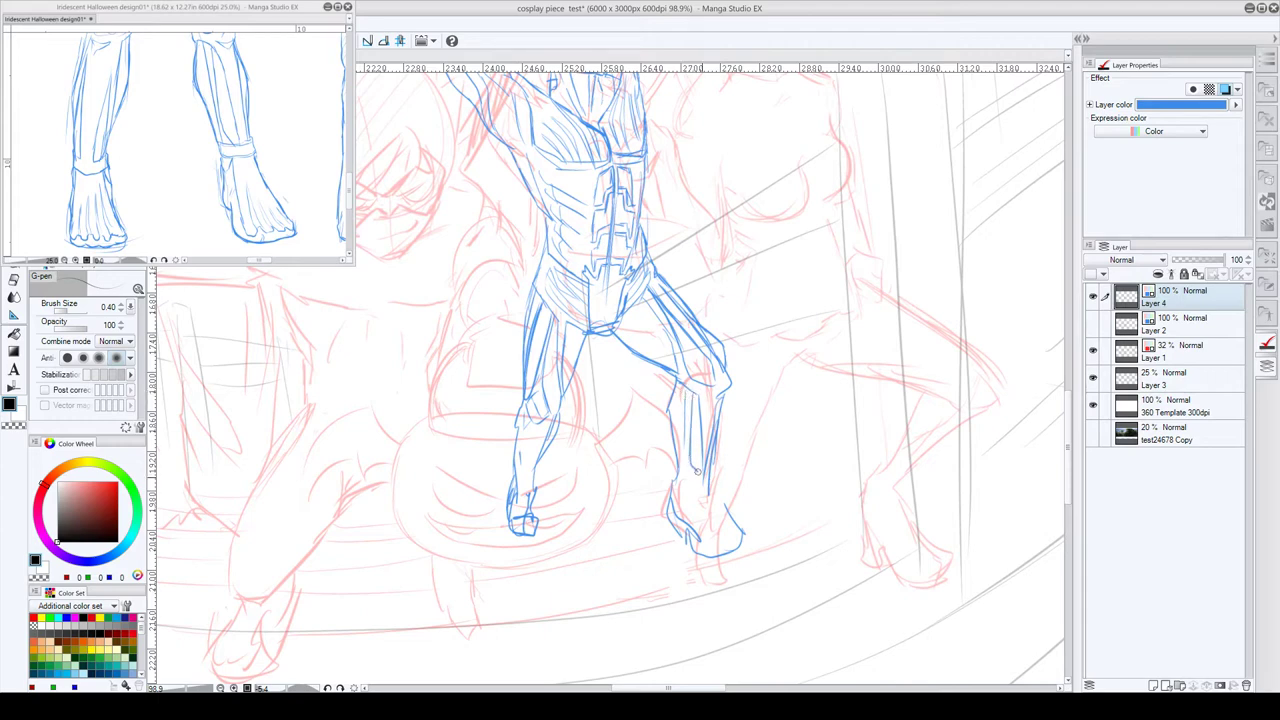
{"action": "mouse_move", "coordinate": [688, 386]}
{"action": "left_mouse_down"}
{"action": "mouse_move", "coordinate": [683, 468]}
{"action": "mouse_move", "coordinate": [706, 475]}
{"action": "left_mouse_up"}
- Draw muscle lines and an ankle band on the lower part of the background figure's straighter leg
{"action": "left_click_drag", "start_coordinate": [527, 424], "coordinate": [521, 479]}
{"action": "left_click_drag", "start_coordinate": [554, 420], "coordinate": [522, 478]}
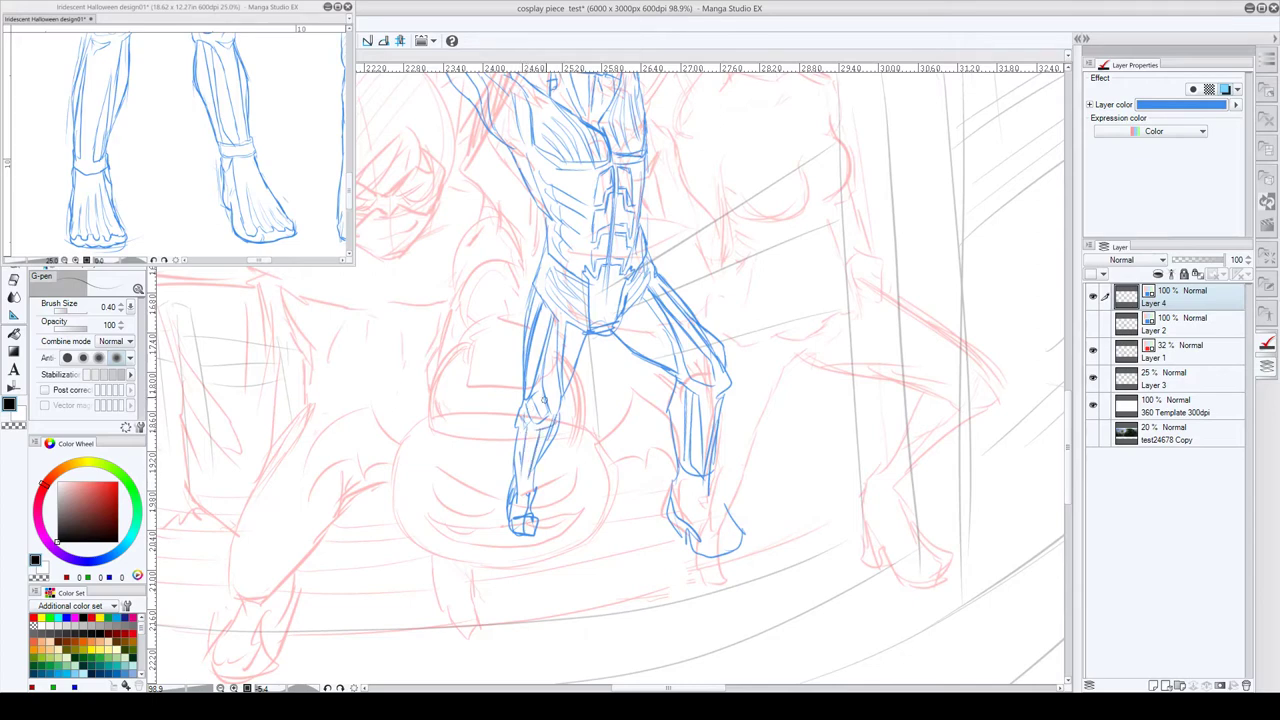
{"action": "left_click_drag", "start_coordinate": [524, 424], "coordinate": [514, 476]}
{"action": "mouse_move", "coordinate": [546, 430]}
{"action": "left_mouse_down"}
{"action": "mouse_move", "coordinate": [533, 468]}
{"action": "mouse_move", "coordinate": [554, 437]}
{"action": "mouse_move", "coordinate": [539, 454]}
{"action": "mouse_move", "coordinate": [515, 452]}
{"action": "mouse_move", "coordinate": [516, 470]}
{"action": "mouse_move", "coordinate": [540, 470]}
{"action": "mouse_move", "coordinate": [534, 506]}
{"action": "mouse_move", "coordinate": [506, 526]}
{"action": "mouse_move", "coordinate": [532, 521]}
{"action": "left_mouse_up"}
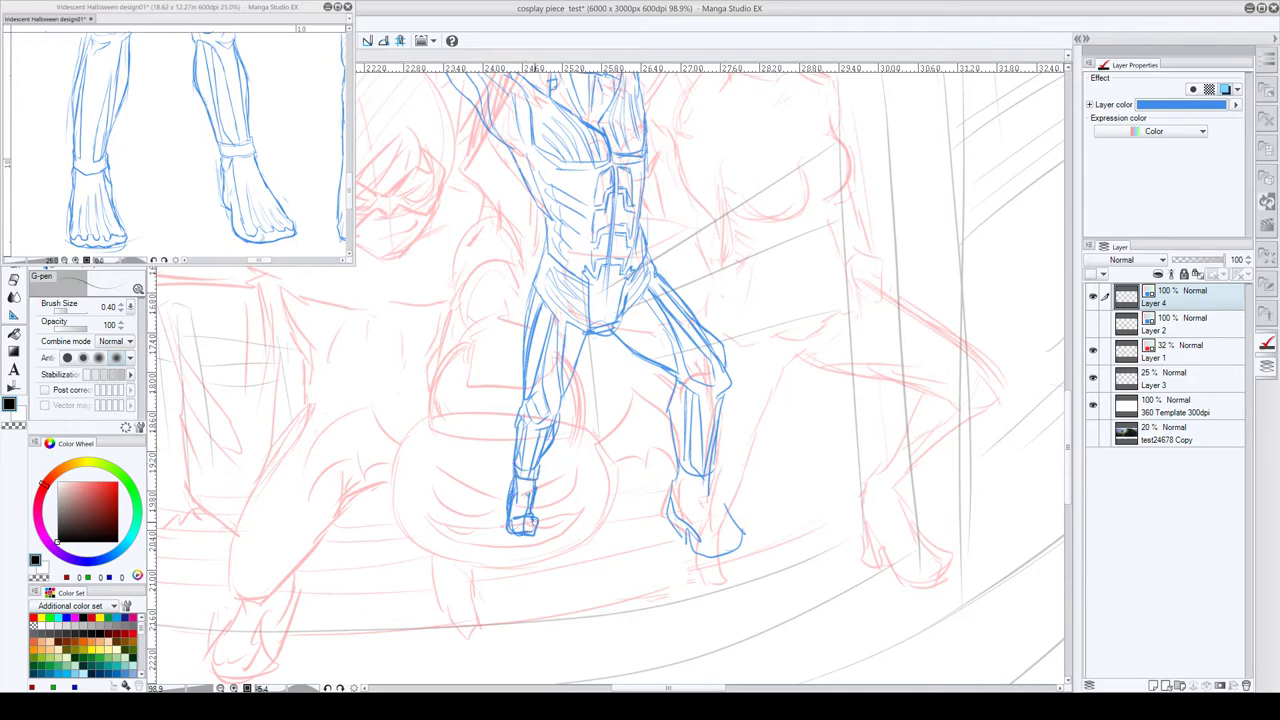
- Refine the foot of the background figure's bent leg with an ankle band, toes and tendon lines
{"action": "mouse_move", "coordinate": [678, 470]}
{"action": "left_mouse_down"}
{"action": "mouse_move", "coordinate": [690, 534]}
{"action": "mouse_move", "coordinate": [718, 510]}
{"action": "mouse_move", "coordinate": [740, 532]}
{"action": "mouse_move", "coordinate": [738, 546]}
{"action": "mouse_move", "coordinate": [700, 553]}
{"action": "mouse_move", "coordinate": [706, 535]}
{"action": "mouse_move", "coordinate": [731, 533]}
{"action": "left_mouse_up"}
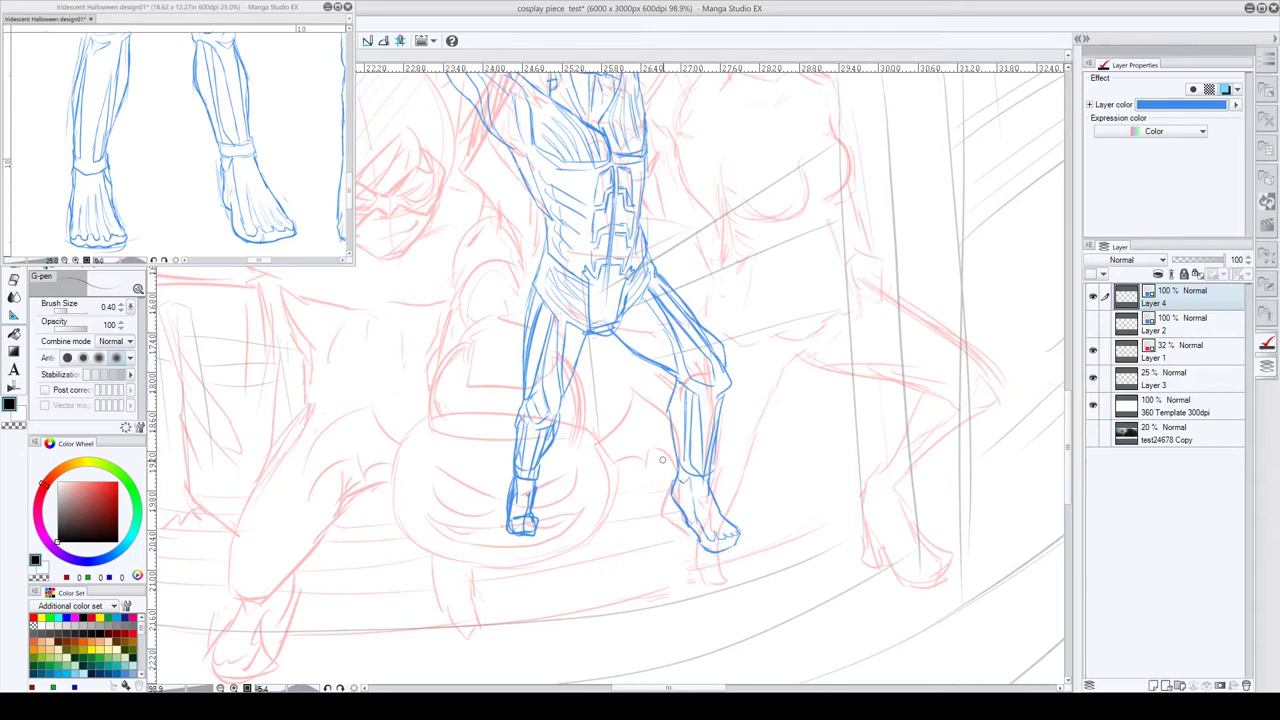
{"action": "left_click_drag", "start_coordinate": [669, 493], "coordinate": [704, 548]}
{"action": "mouse_move", "coordinate": [700, 500]}
{"action": "left_mouse_down"}
{"action": "mouse_move", "coordinate": [716, 538]}
{"action": "mouse_move", "coordinate": [716, 526]}
{"action": "mouse_move", "coordinate": [734, 536]}
{"action": "left_mouse_up"}
- Redraw the foot of the background figure's straighter leg below the ankle band, with its outline and toes
{"action": "mouse_move", "coordinate": [540, 472]}
{"action": "left_mouse_down"}
{"action": "mouse_move", "coordinate": [506, 525]}
{"action": "mouse_move", "coordinate": [532, 502]}
{"action": "mouse_move", "coordinate": [528, 524]}
{"action": "mouse_move", "coordinate": [582, 501]}
{"action": "mouse_move", "coordinate": [576, 482]}
{"action": "mouse_move", "coordinate": [508, 515]}
{"action": "mouse_move", "coordinate": [510, 487]}
{"action": "mouse_move", "coordinate": [510, 518]}
{"action": "left_mouse_up"}
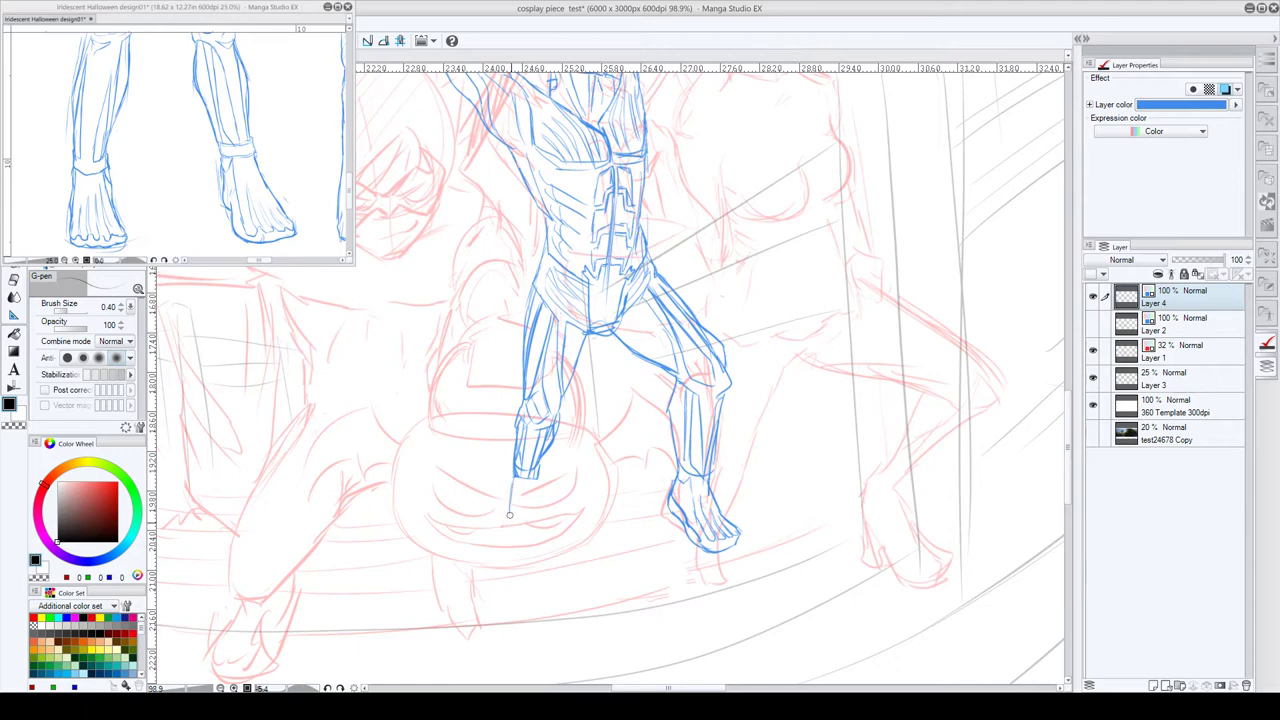
{"action": "mouse_move", "coordinate": [535, 475]}
{"action": "left_mouse_down"}
{"action": "mouse_move", "coordinate": [536, 532]}
{"action": "mouse_move", "coordinate": [510, 530]}
{"action": "left_mouse_up"}
{"action": "left_click_drag", "start_coordinate": [514, 524], "coordinate": [514, 476]}
{"action": "mouse_move", "coordinate": [533, 522]}
{"action": "left_mouse_down"}
{"action": "mouse_move", "coordinate": [532, 482]}
{"action": "mouse_move", "coordinate": [515, 516]}
{"action": "left_mouse_up"}
- Check the background figure against the whole group by toggling the visibility of Layer 4 and Layer 2
{"action": "scroll", "coordinate": [748, 402], "scroll_direction": "down", "scroll_amount": 5}
{"action": "left_click_drag", "start_coordinate": [748, 402], "coordinate": [713, 475]}
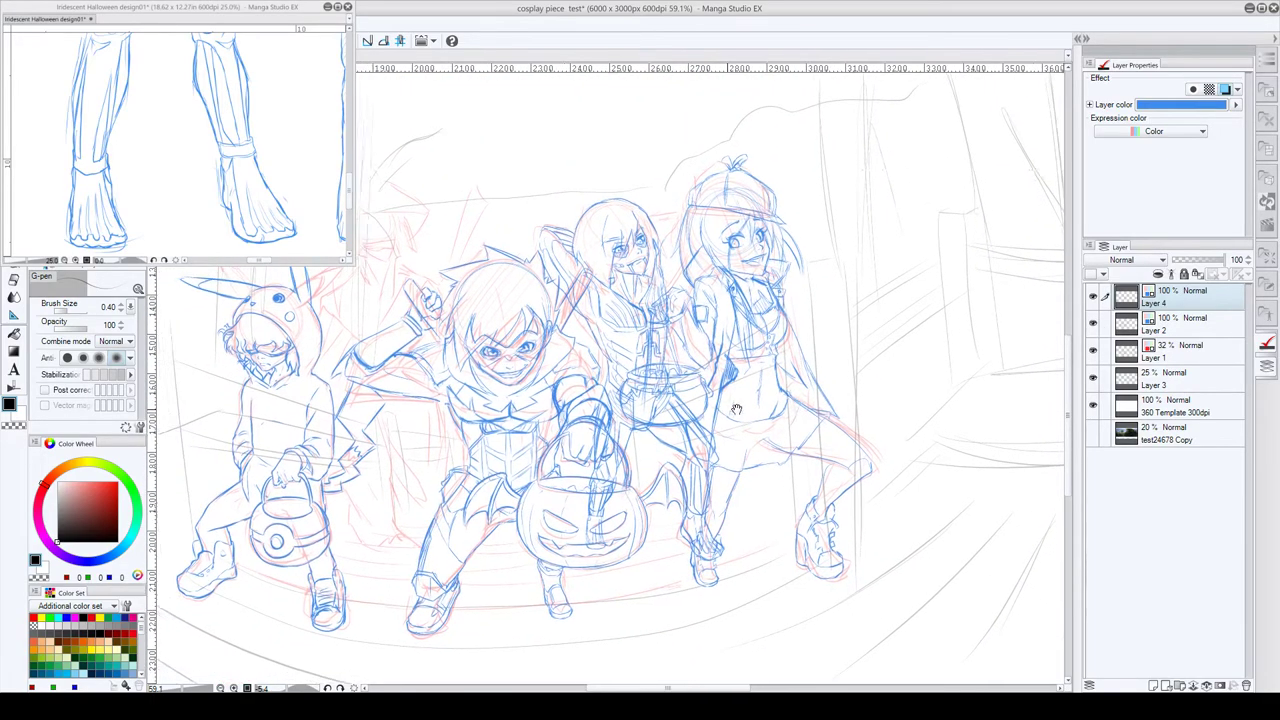
{"action": "left_click_drag", "start_coordinate": [737, 409], "coordinate": [917, 434]}
{"action": "left_click", "coordinate": [1093, 299]}
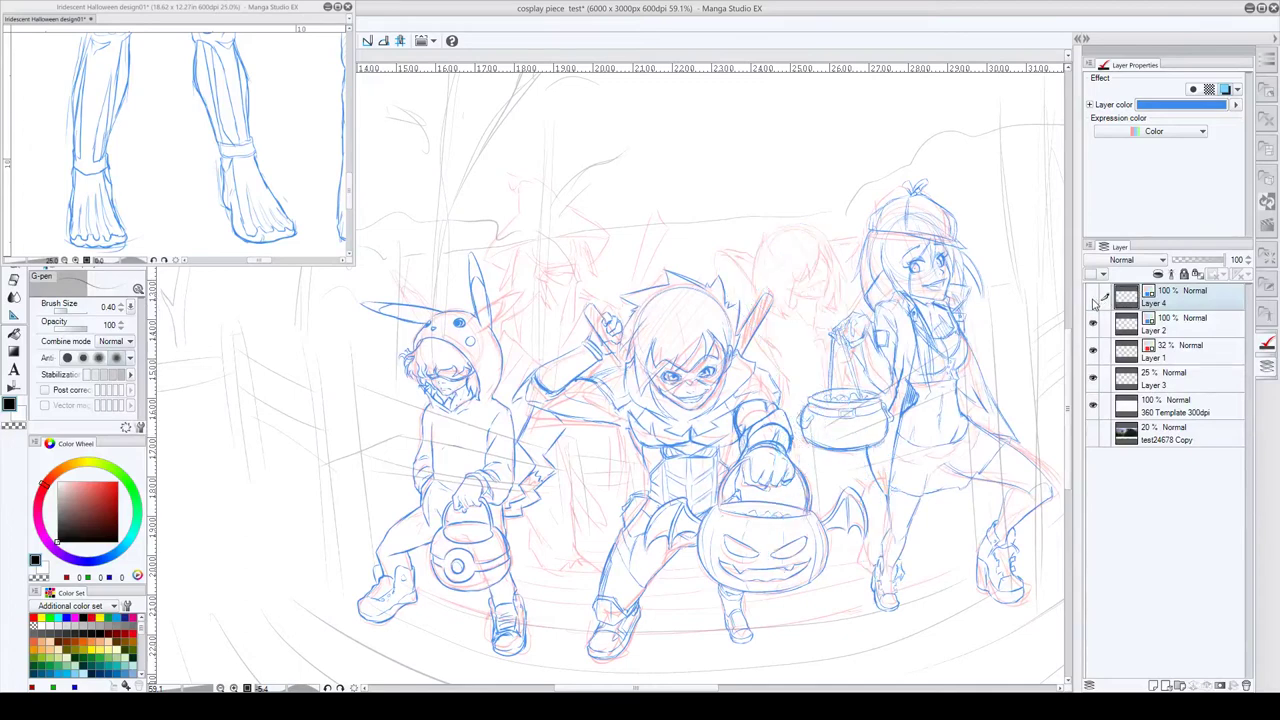
{"action": "left_click", "coordinate": [1093, 297]}
{"action": "left_click", "coordinate": [1093, 324]}
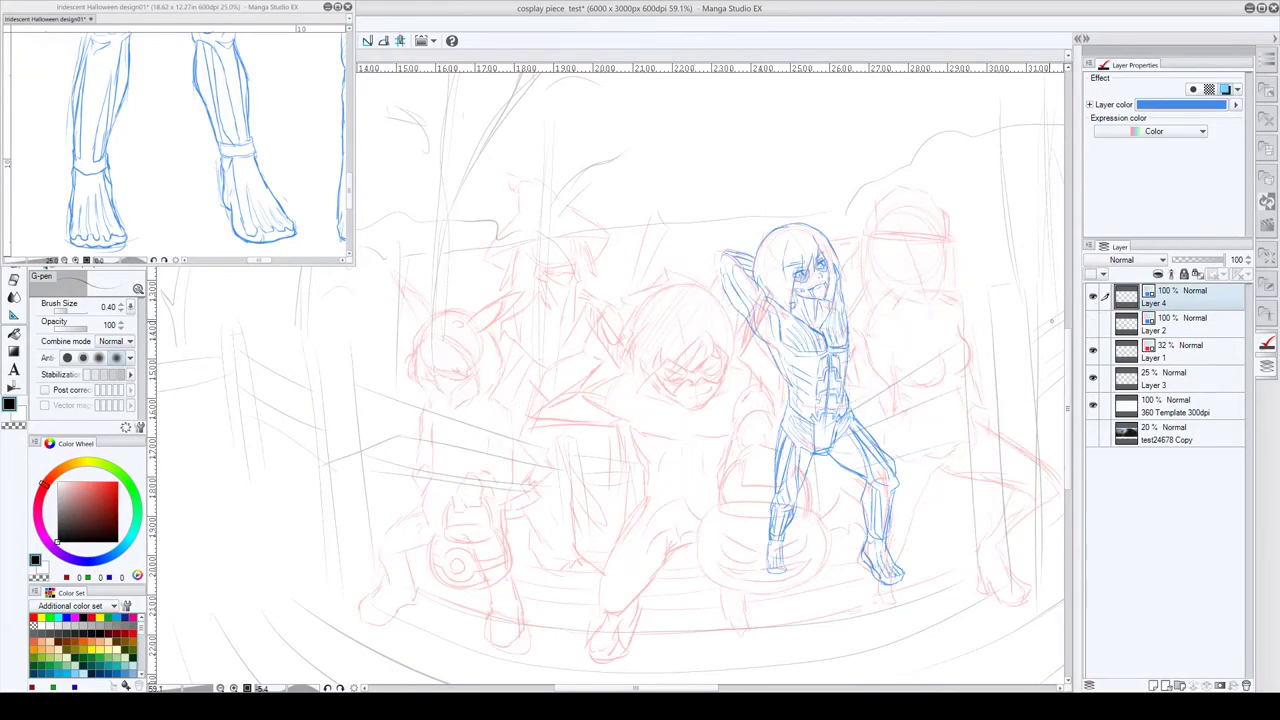
- Start the background wizard's hat on Layer 4 with its bent tip and the upper curve of the crown
{"action": "left_click_drag", "start_coordinate": [810, 386], "coordinate": [852, 422]}
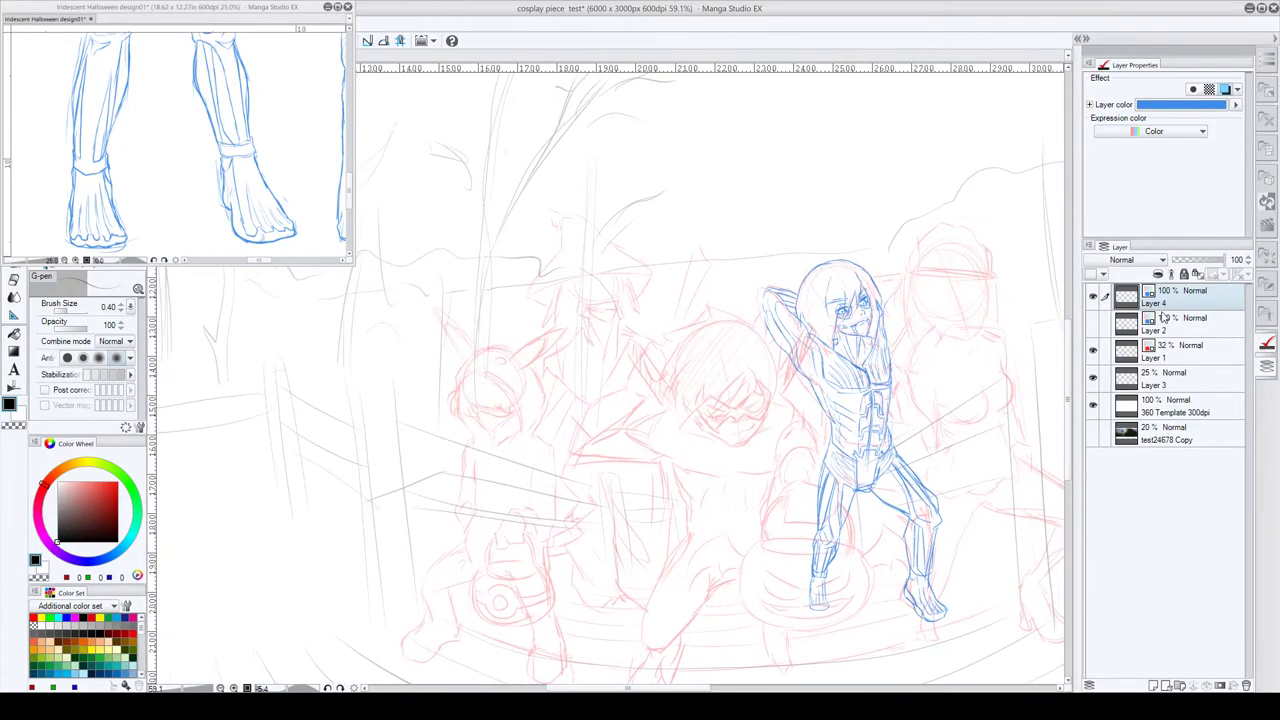
{"action": "left_click", "coordinate": [605, 285]}
{"action": "left_click", "coordinate": [625, 265]}
{"action": "left_click", "coordinate": [638, 255]}
{"action": "left_click", "coordinate": [660, 215]}
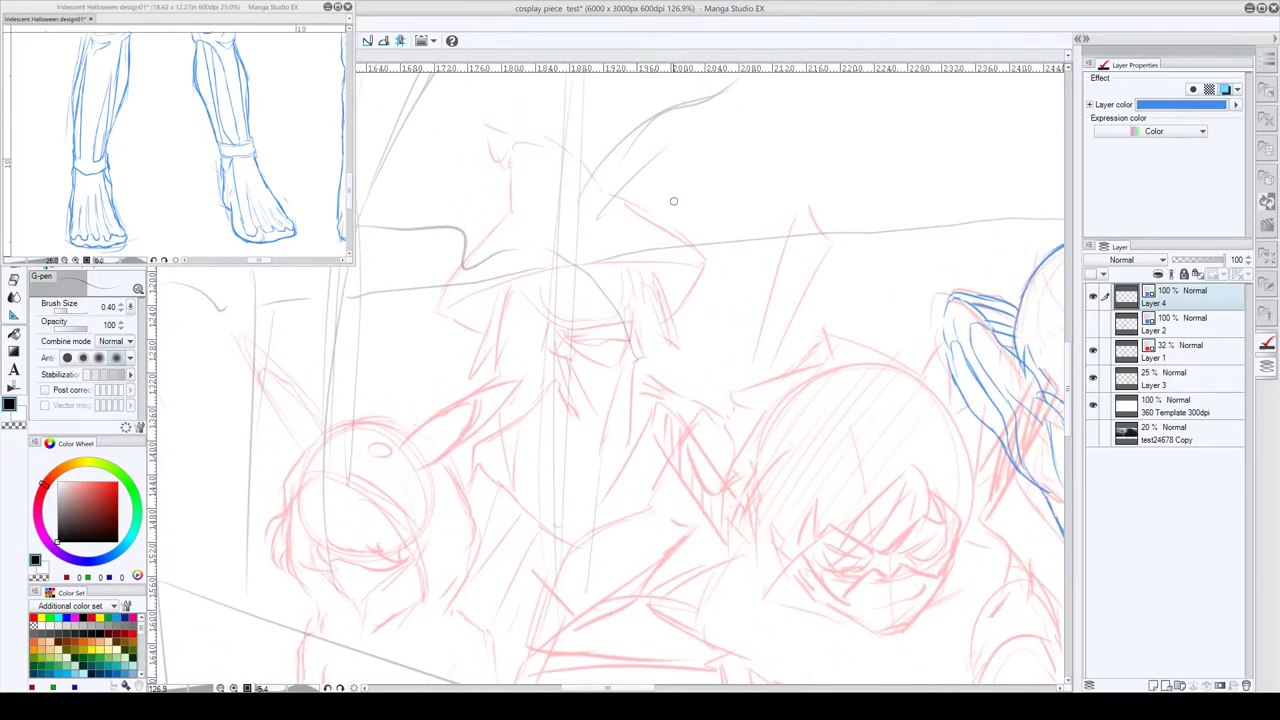
{"action": "mouse_move", "coordinate": [491, 141]}
{"action": "left_mouse_down"}
{"action": "mouse_move", "coordinate": [510, 151]}
{"action": "mouse_move", "coordinate": [495, 171]}
{"action": "mouse_move", "coordinate": [508, 188]}
{"action": "mouse_move", "coordinate": [543, 140]}
{"action": "left_mouse_up"}
- Outline the wizard's hat crown and wide curved brim, following the wizard on the reference design
{"action": "left_click", "coordinate": [198, 162]}
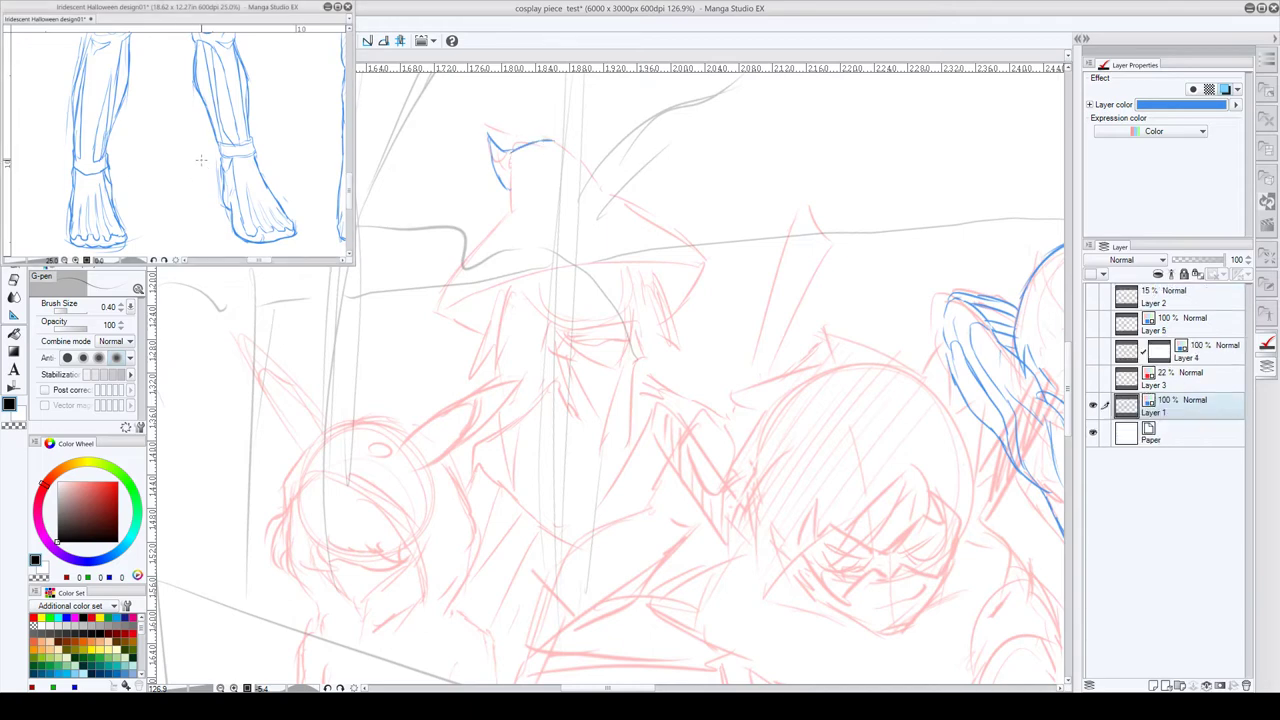
{"action": "scroll", "coordinate": [200, 160], "scroll_direction": "down", "scroll_amount": 4}
{"action": "left_click_drag", "start_coordinate": [244, 91], "coordinate": [91, 199]}
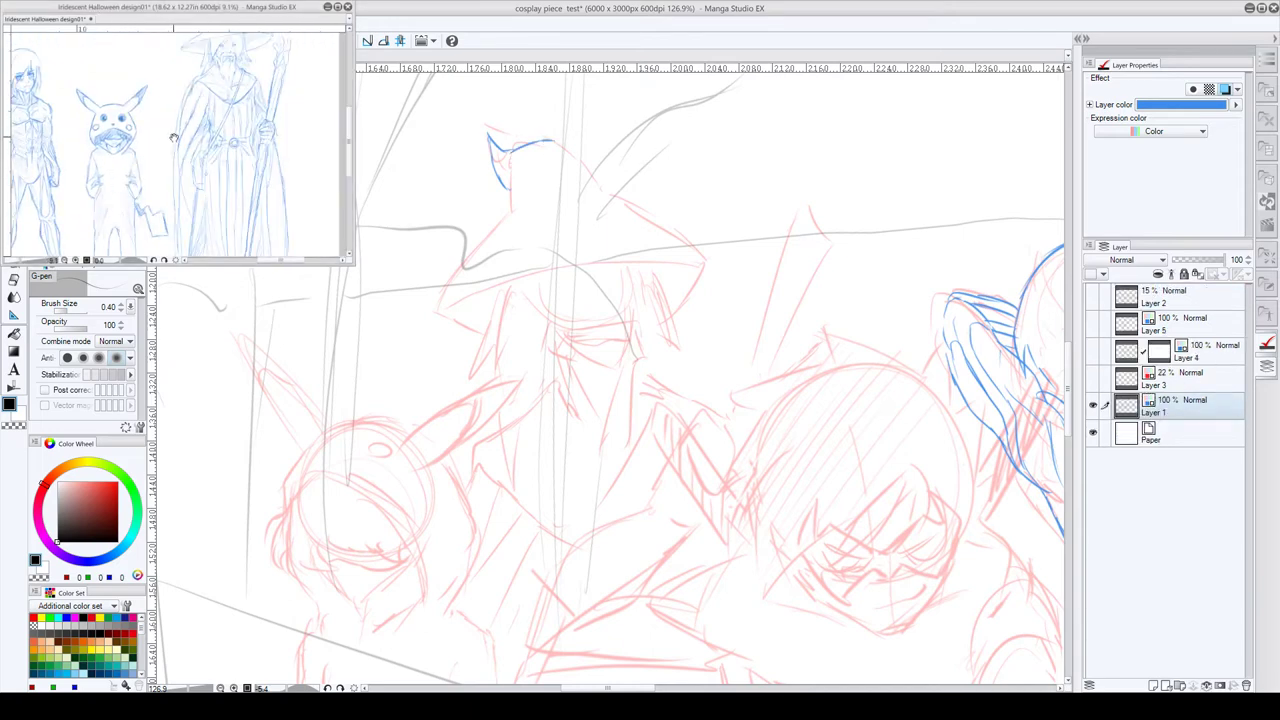
{"action": "left_click_drag", "start_coordinate": [174, 137], "coordinate": [108, 195]}
{"action": "scroll", "coordinate": [160, 121], "scroll_direction": "up", "scroll_amount": 5}
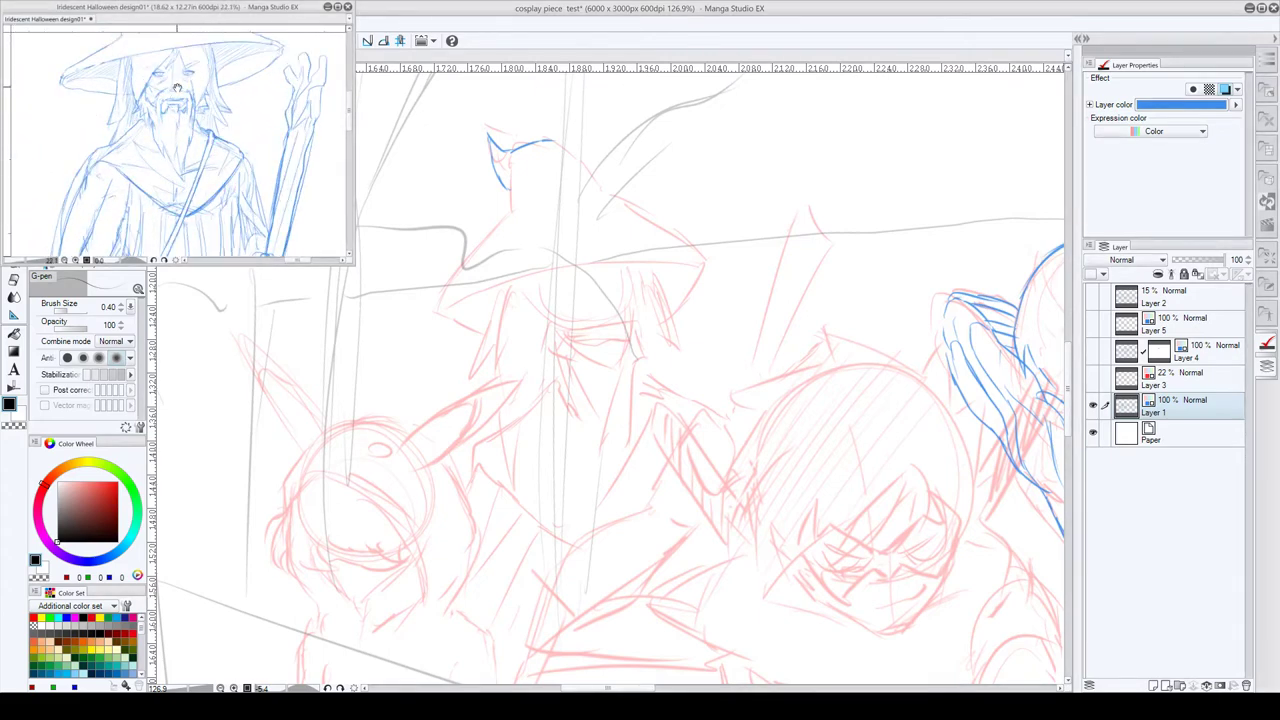
{"action": "left_click_drag", "start_coordinate": [176, 88], "coordinate": [173, 153]}
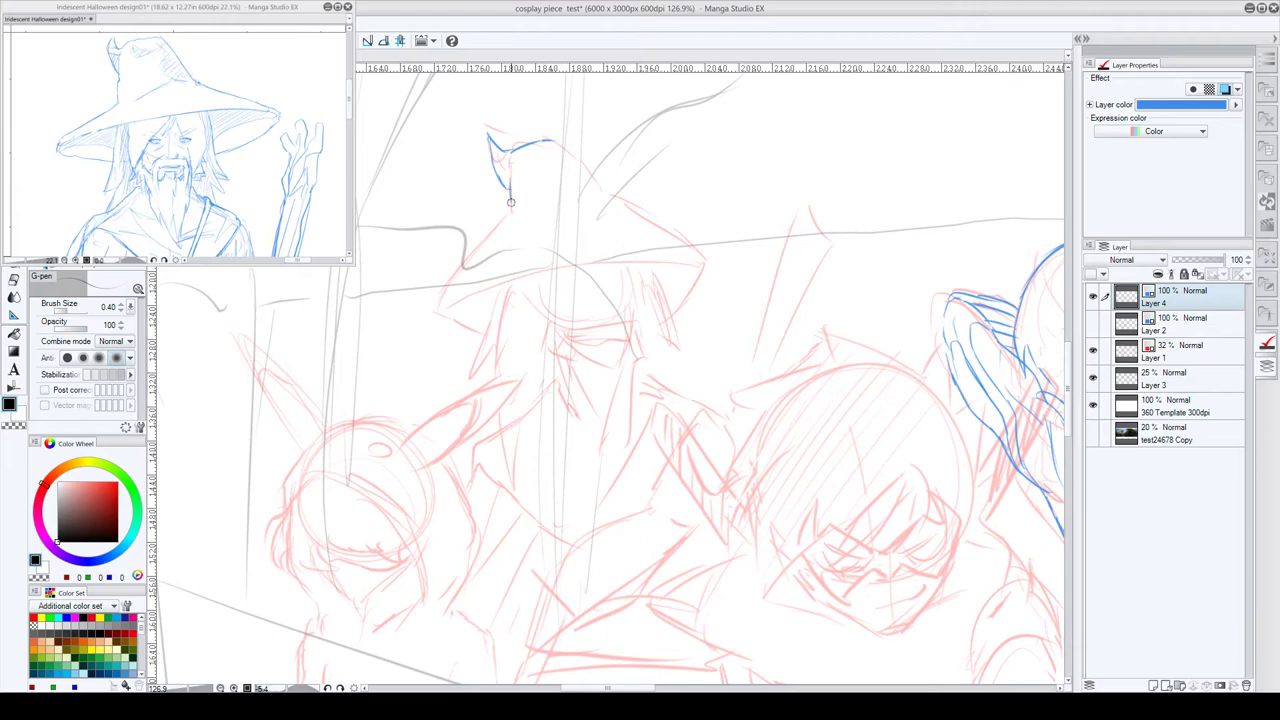
{"action": "mouse_move", "coordinate": [510, 206]}
{"action": "left_mouse_down"}
{"action": "mouse_move", "coordinate": [502, 240]}
{"action": "mouse_move", "coordinate": [424, 312]}
{"action": "left_mouse_up"}
{"action": "mouse_move", "coordinate": [562, 140]}
{"action": "left_mouse_down"}
{"action": "mouse_move", "coordinate": [584, 160]}
{"action": "mouse_move", "coordinate": [558, 166]}
{"action": "mouse_move", "coordinate": [588, 165]}
{"action": "mouse_move", "coordinate": [614, 206]}
{"action": "mouse_move", "coordinate": [715, 275]}
{"action": "mouse_move", "coordinate": [660, 318]}
{"action": "left_mouse_up"}
{"action": "mouse_move", "coordinate": [716, 273]}
{"action": "left_mouse_down"}
{"action": "mouse_move", "coordinate": [585, 269]}
{"action": "mouse_move", "coordinate": [424, 312]}
{"action": "mouse_move", "coordinate": [540, 273]}
{"action": "left_mouse_up"}
{"action": "left_click_drag", "start_coordinate": [423, 313], "coordinate": [476, 330]}
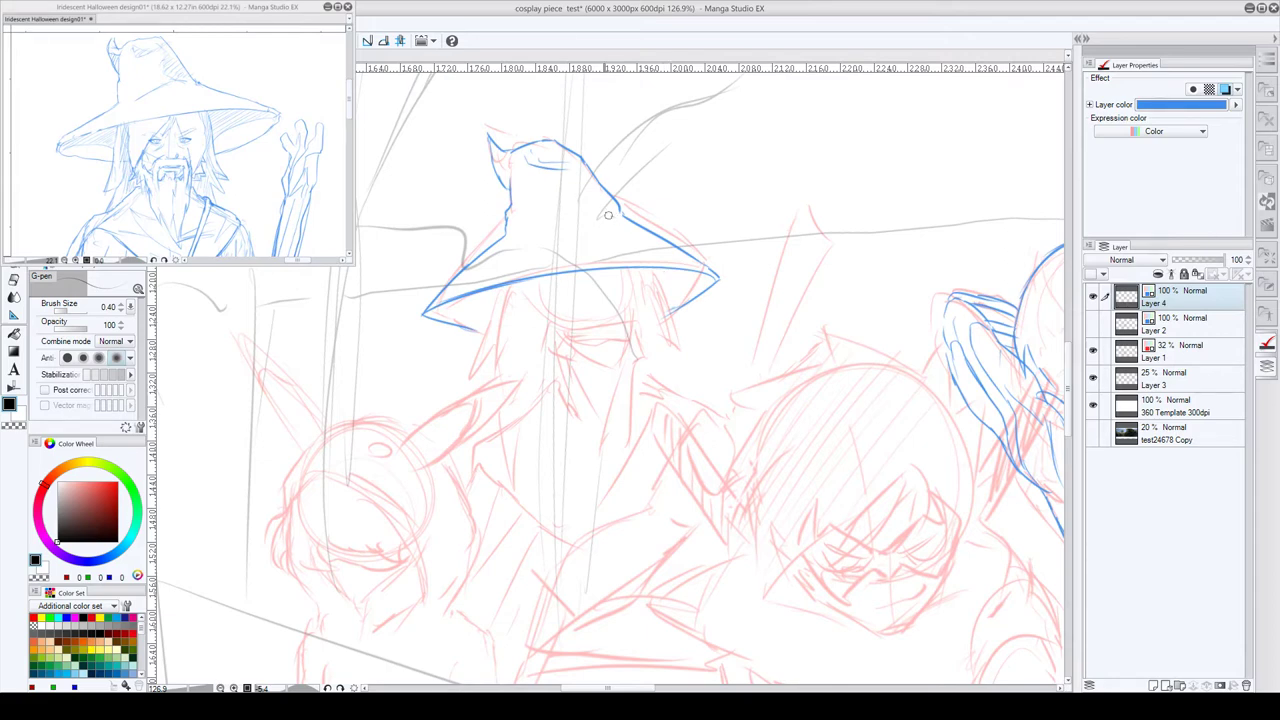
- Add the fold across the wizard's hat and draw hair strands hanging from the brim beside and over the face
{"action": "mouse_move", "coordinate": [572, 212]}
{"action": "left_mouse_down"}
{"action": "mouse_move", "coordinate": [592, 172]}
{"action": "mouse_move", "coordinate": [495, 268]}
{"action": "mouse_move", "coordinate": [470, 378]}
{"action": "left_mouse_up"}
{"action": "mouse_move", "coordinate": [653, 267]}
{"action": "left_mouse_down"}
{"action": "mouse_move", "coordinate": [665, 346]}
{"action": "mouse_move", "coordinate": [692, 377]}
{"action": "left_mouse_up"}
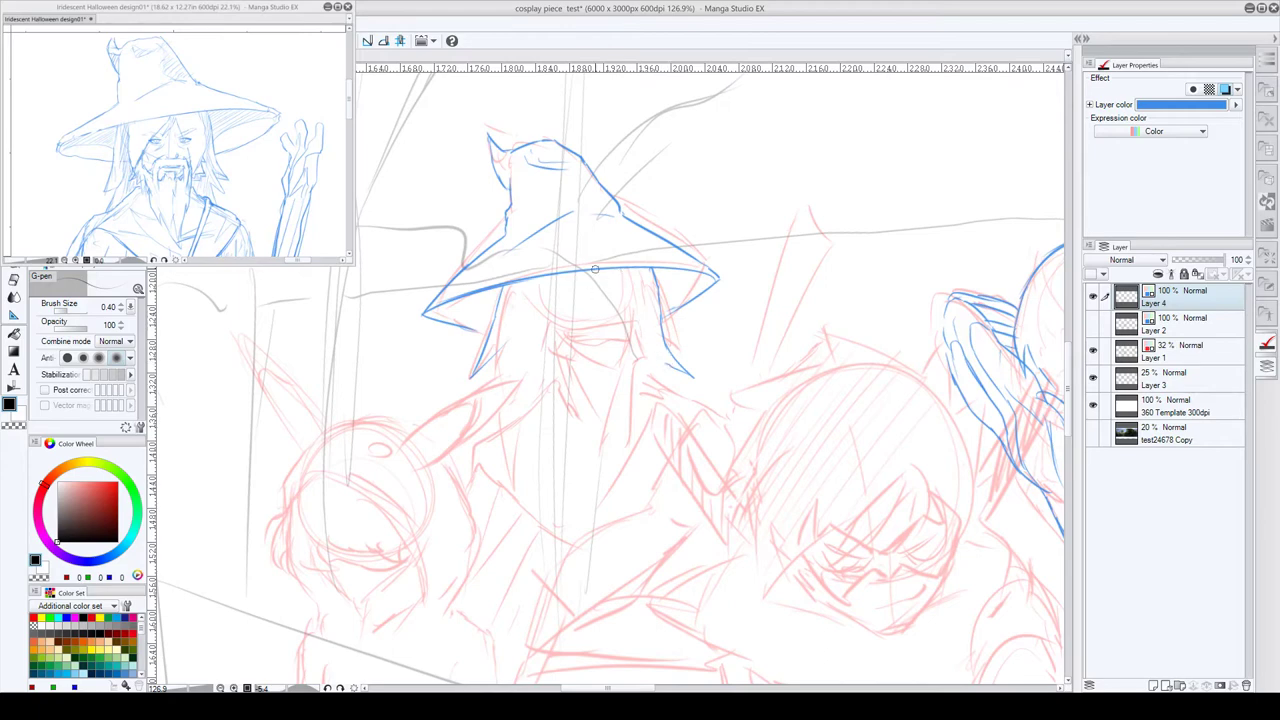
{"action": "left_click_drag", "start_coordinate": [614, 286], "coordinate": [586, 318]}
{"action": "left_click_drag", "start_coordinate": [602, 274], "coordinate": [546, 333]}
{"action": "left_click_drag", "start_coordinate": [537, 280], "coordinate": [535, 354]}
{"action": "mouse_move", "coordinate": [620, 277]}
{"action": "left_mouse_down"}
{"action": "mouse_move", "coordinate": [644, 336]}
{"action": "mouse_move", "coordinate": [619, 271]}
{"action": "mouse_move", "coordinate": [600, 288]}
{"action": "mouse_move", "coordinate": [601, 270]}
{"action": "mouse_move", "coordinate": [696, 320]}
{"action": "mouse_move", "coordinate": [687, 229]}
{"action": "left_mouse_up"}
{"action": "left_click_drag", "start_coordinate": [750, 272], "coordinate": [743, 279]}
{"action": "scroll", "coordinate": [993, 265], "scroll_direction": "up", "scroll_amount": 2}
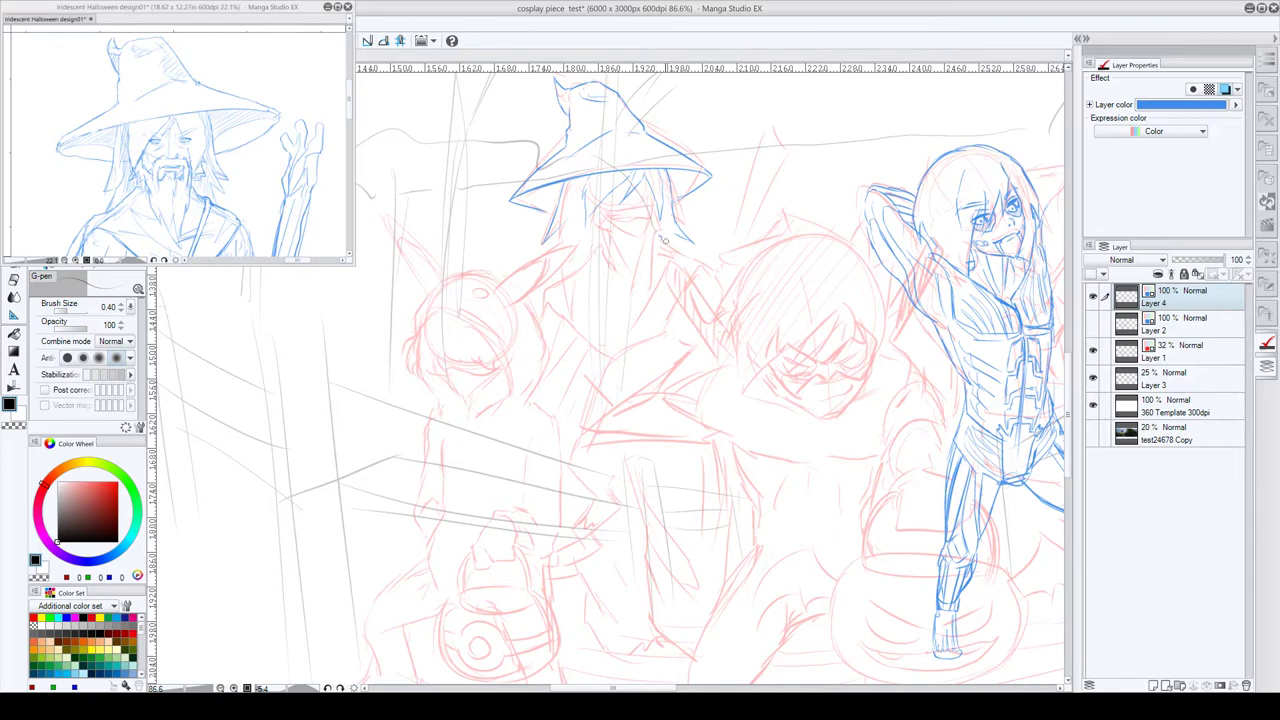
- Draw the wizard's shoulder line on the staff side and extend the long pointed hair locks on the other side
{"action": "left_click_drag", "start_coordinate": [664, 240], "coordinate": [690, 258]}
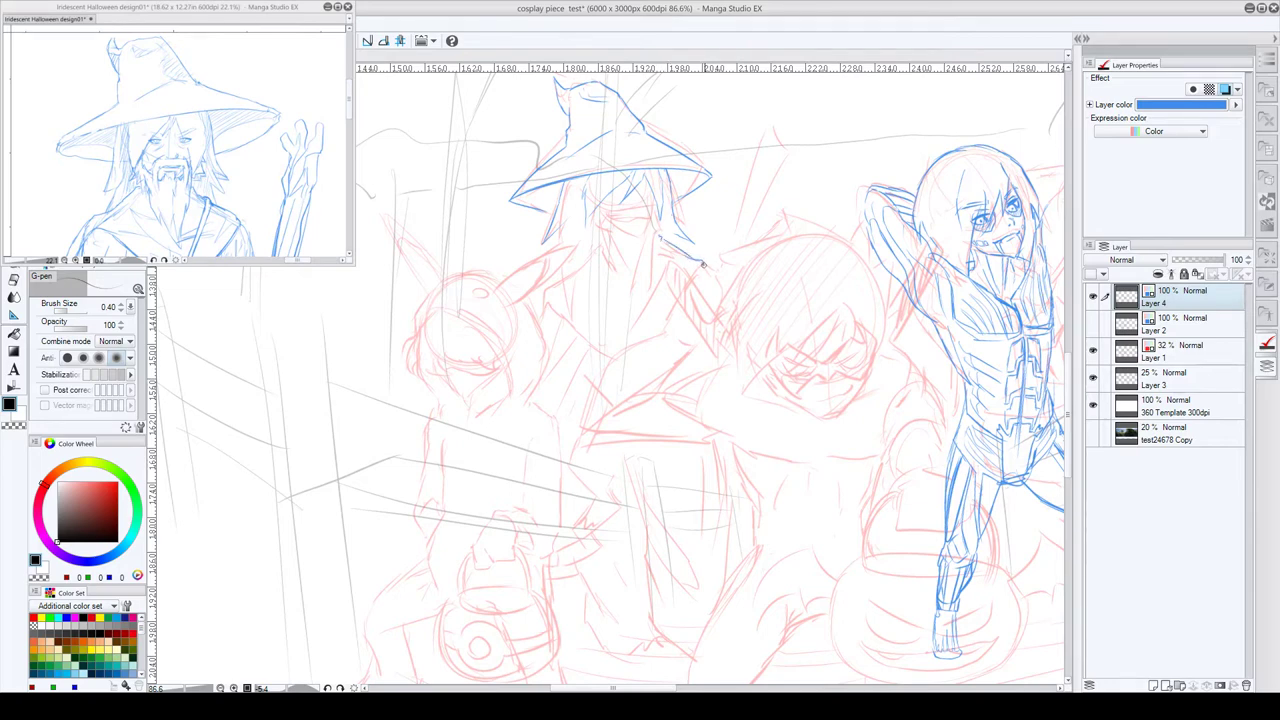
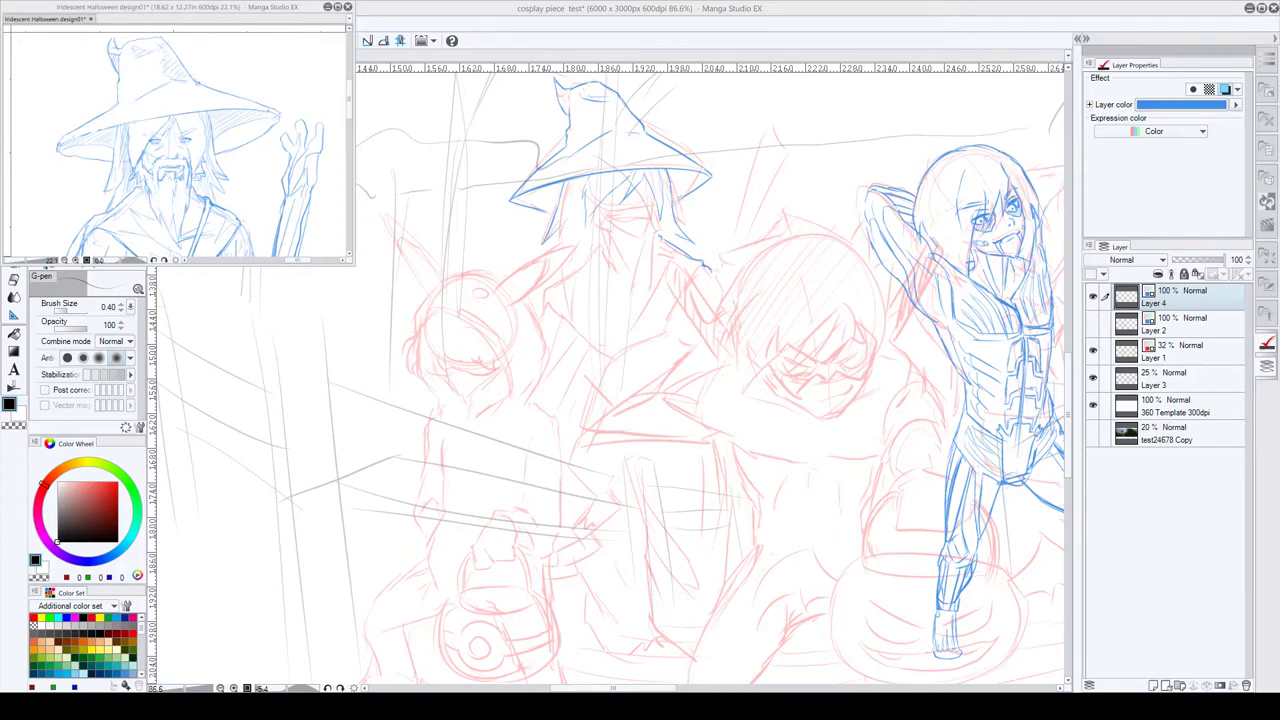
{"action": "double_click", "coordinate": [947, 15]}
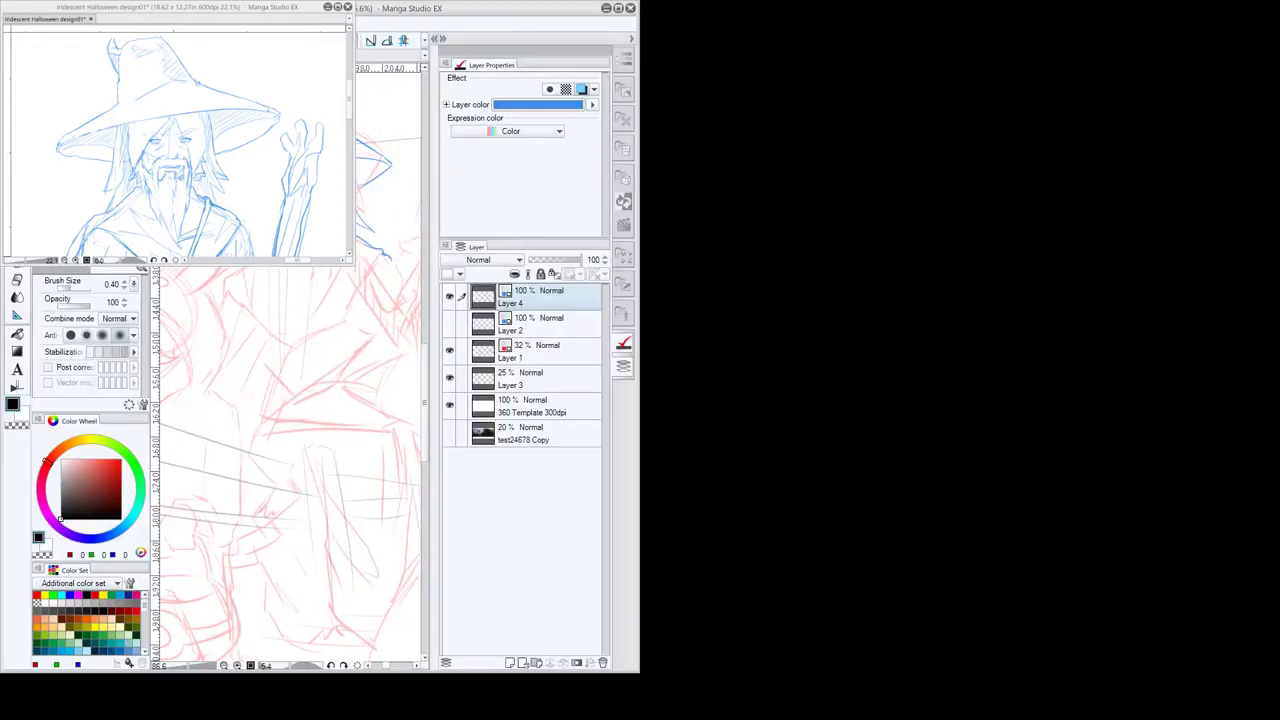
{"action": "double_click", "coordinate": [610, 6]}
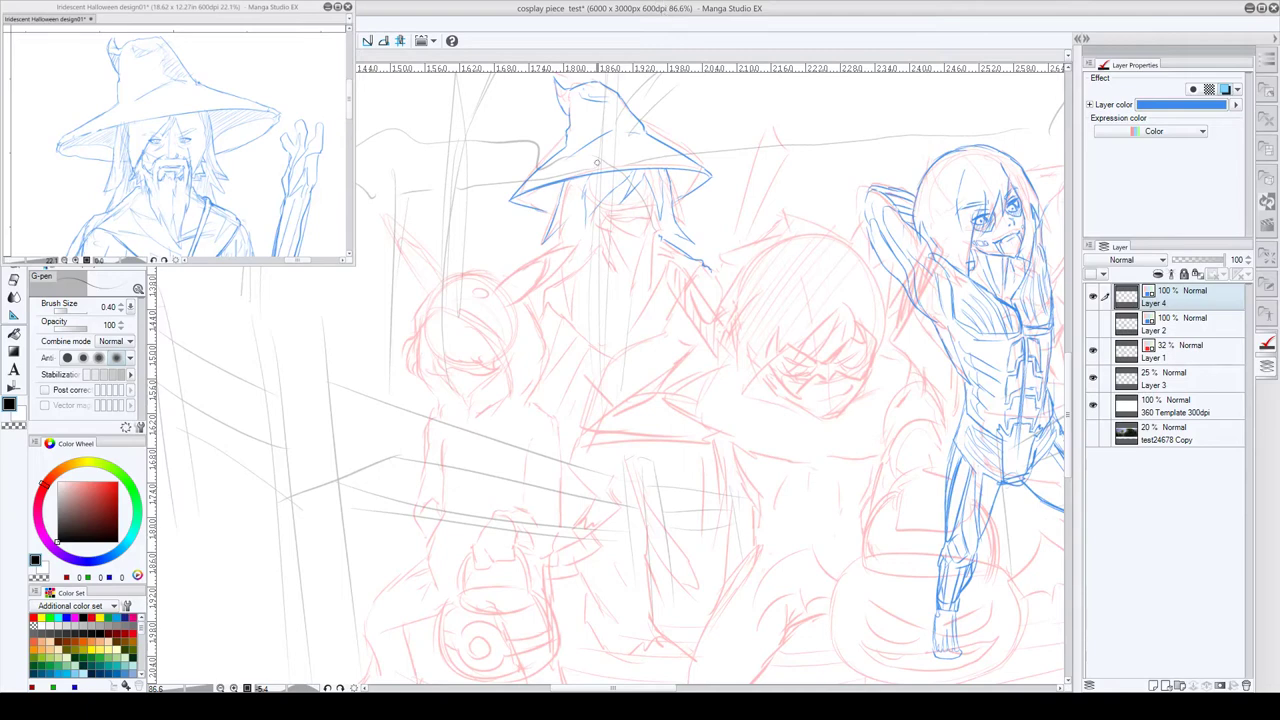
{"action": "left_click_drag", "start_coordinate": [560, 224], "coordinate": [557, 246]}
{"action": "mouse_move", "coordinate": [556, 252]}
{"action": "left_mouse_down"}
{"action": "mouse_move", "coordinate": [548, 269]}
{"action": "mouse_move", "coordinate": [571, 306]}
{"action": "left_mouse_up"}
{"action": "left_click_drag", "start_coordinate": [600, 236], "coordinate": [605, 284]}
{"action": "left_click_drag", "start_coordinate": [602, 237], "coordinate": [547, 285]}
- Group all the layers, from Layer 4 down to test24678 Copy, into one folder named img
{"action": "left_click", "coordinate": [1184, 386], "text": "shift"}
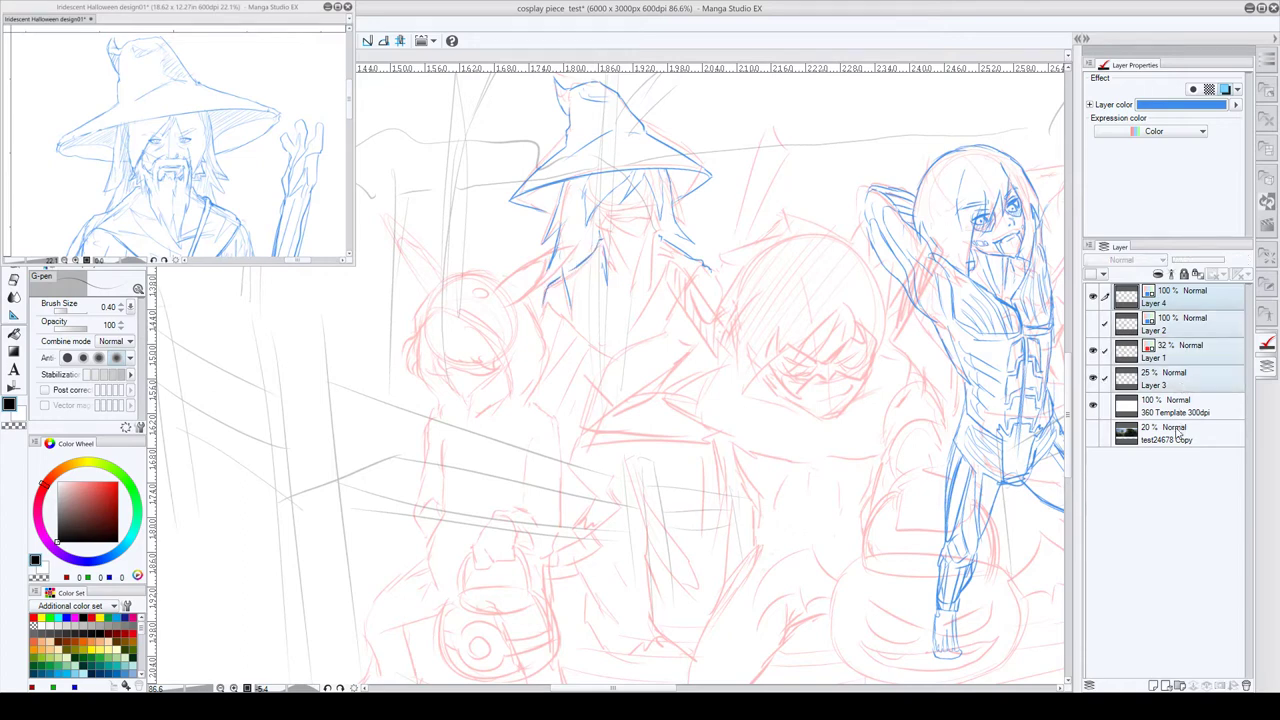
{"action": "left_click", "coordinate": [1180, 686]}
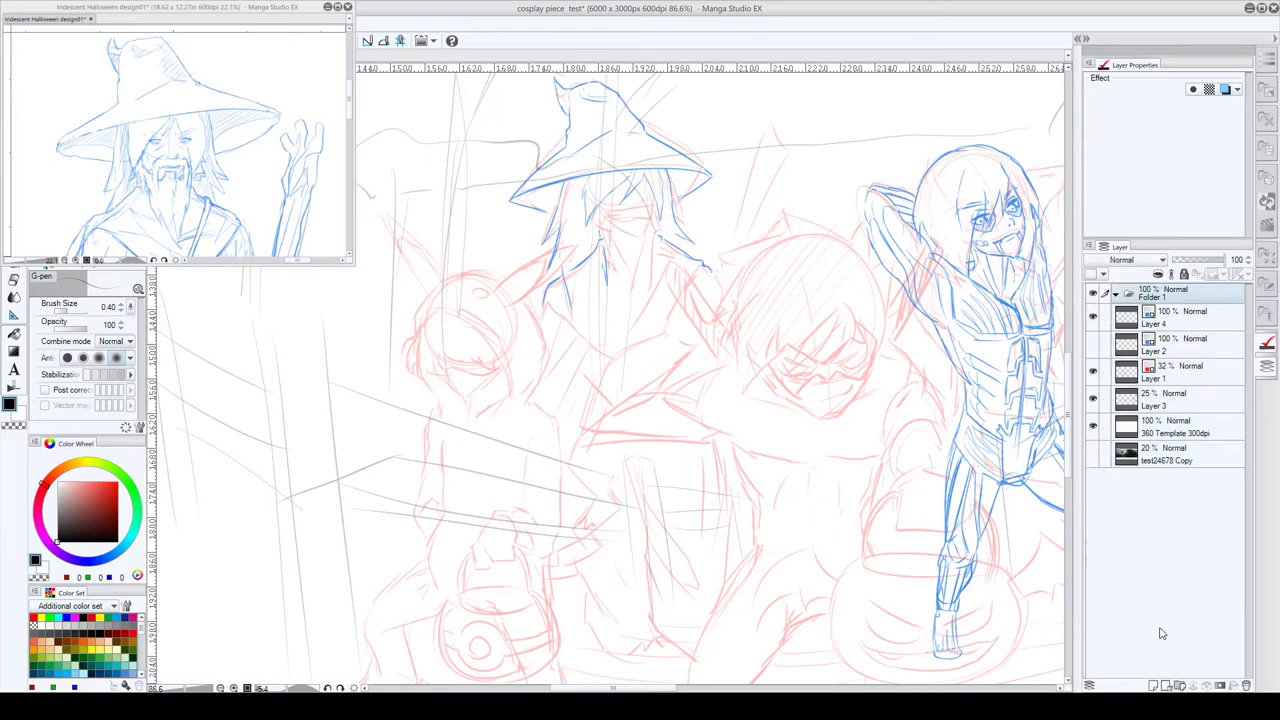
{"action": "left_click", "coordinate": [1166, 313]}
{"action": "left_click", "coordinate": [1158, 445], "text": "shift"}
{"action": "left_click_drag", "start_coordinate": [1165, 325], "coordinate": [1170, 298]}
{"action": "left_click", "coordinate": [1116, 293]}
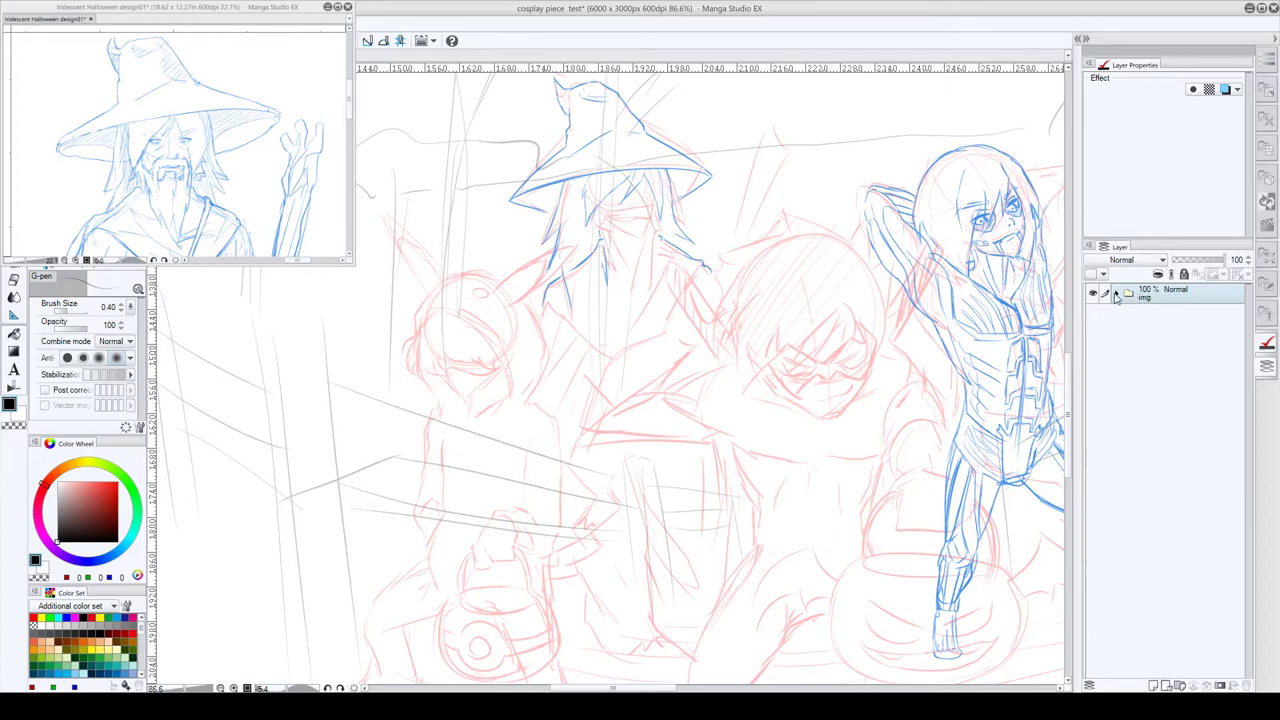
{"action": "left_click", "coordinate": [1116, 293]}
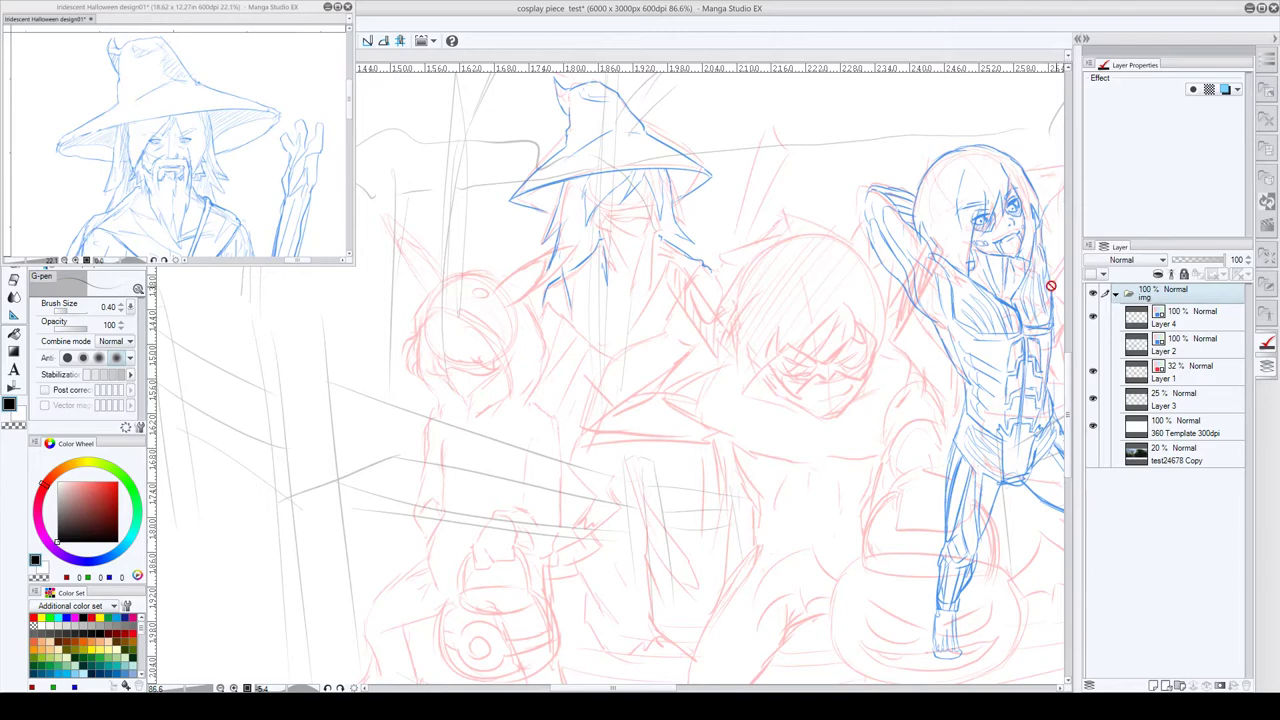
- Draw the wizard's eyes, nose, moustache and long pointed beard on Layer 4
{"action": "left_click", "coordinate": [1150, 322]}
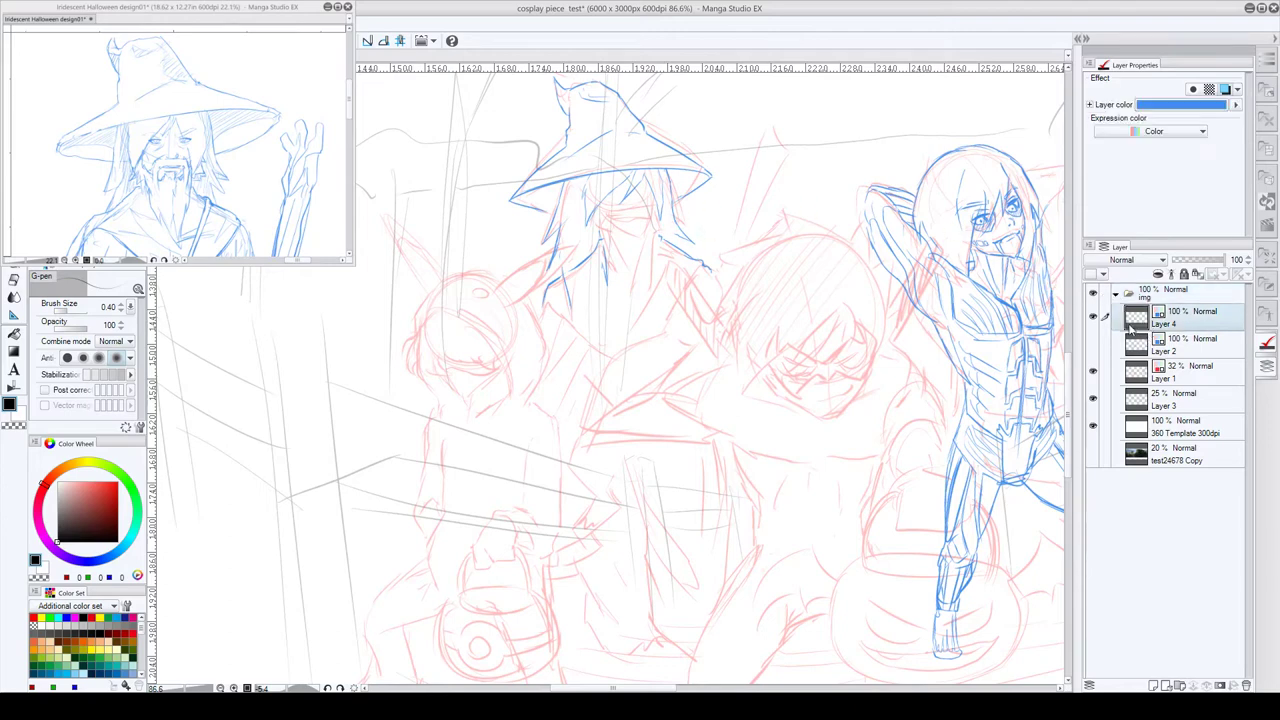
{"action": "left_click", "coordinate": [1093, 318]}
{"action": "left_click", "coordinate": [1093, 318]}
{"action": "mouse_move", "coordinate": [606, 219]}
{"action": "left_mouse_down"}
{"action": "mouse_move", "coordinate": [635, 230]}
{"action": "mouse_move", "coordinate": [599, 226]}
{"action": "mouse_move", "coordinate": [628, 240]}
{"action": "mouse_move", "coordinate": [640, 177]}
{"action": "mouse_move", "coordinate": [638, 237]}
{"action": "mouse_move", "coordinate": [649, 171]}
{"action": "mouse_move", "coordinate": [630, 163]}
{"action": "mouse_move", "coordinate": [636, 206]}
{"action": "mouse_move", "coordinate": [604, 201]}
{"action": "mouse_move", "coordinate": [668, 193]}
{"action": "mouse_move", "coordinate": [611, 193]}
{"action": "mouse_move", "coordinate": [667, 188]}
{"action": "mouse_move", "coordinate": [602, 224]}
{"action": "mouse_move", "coordinate": [659, 217]}
{"action": "mouse_move", "coordinate": [607, 212]}
{"action": "mouse_move", "coordinate": [643, 211]}
{"action": "left_mouse_up"}
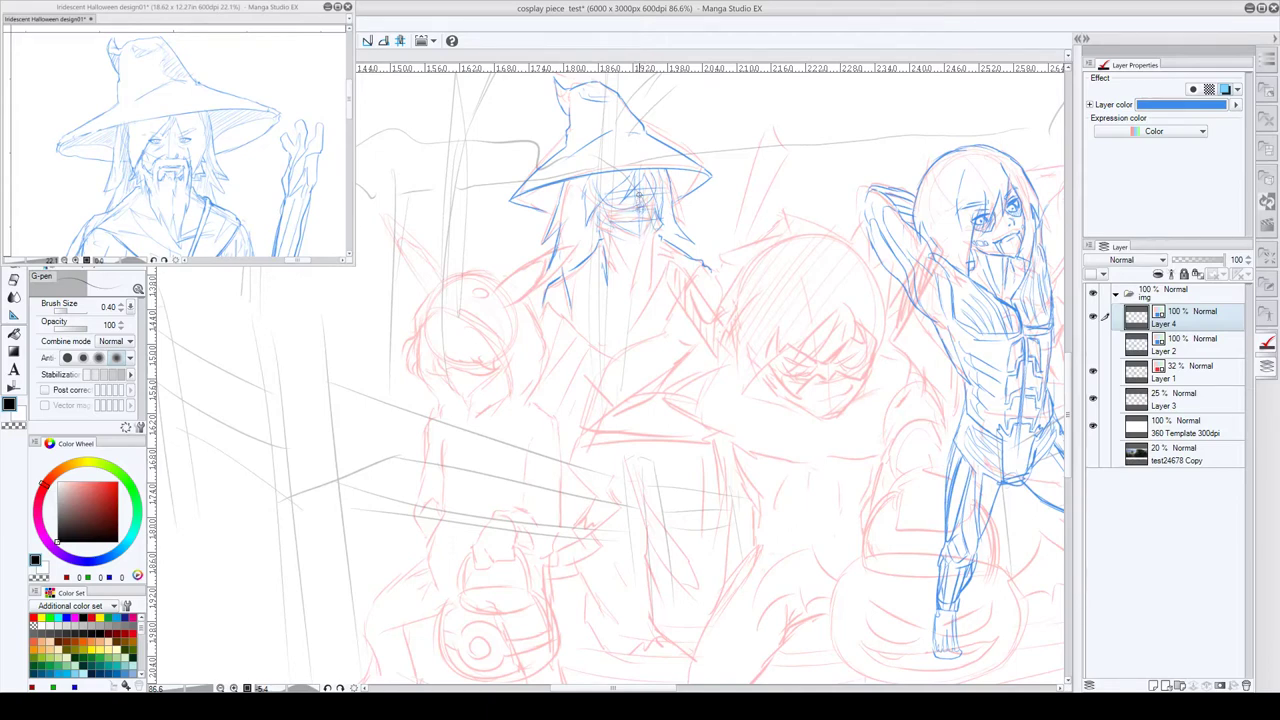
{"action": "mouse_move", "coordinate": [640, 195]}
{"action": "left_mouse_down"}
{"action": "mouse_move", "coordinate": [641, 206]}
{"action": "mouse_move", "coordinate": [646, 183]}
{"action": "left_mouse_up"}
{"action": "mouse_move", "coordinate": [655, 213]}
{"action": "left_mouse_down"}
{"action": "mouse_move", "coordinate": [664, 243]}
{"action": "mouse_move", "coordinate": [657, 233]}
{"action": "mouse_move", "coordinate": [644, 293]}
{"action": "left_mouse_up"}
{"action": "left_click_drag", "start_coordinate": [597, 231], "coordinate": [645, 300]}
{"action": "left_click_drag", "start_coordinate": [642, 210], "coordinate": [627, 211]}
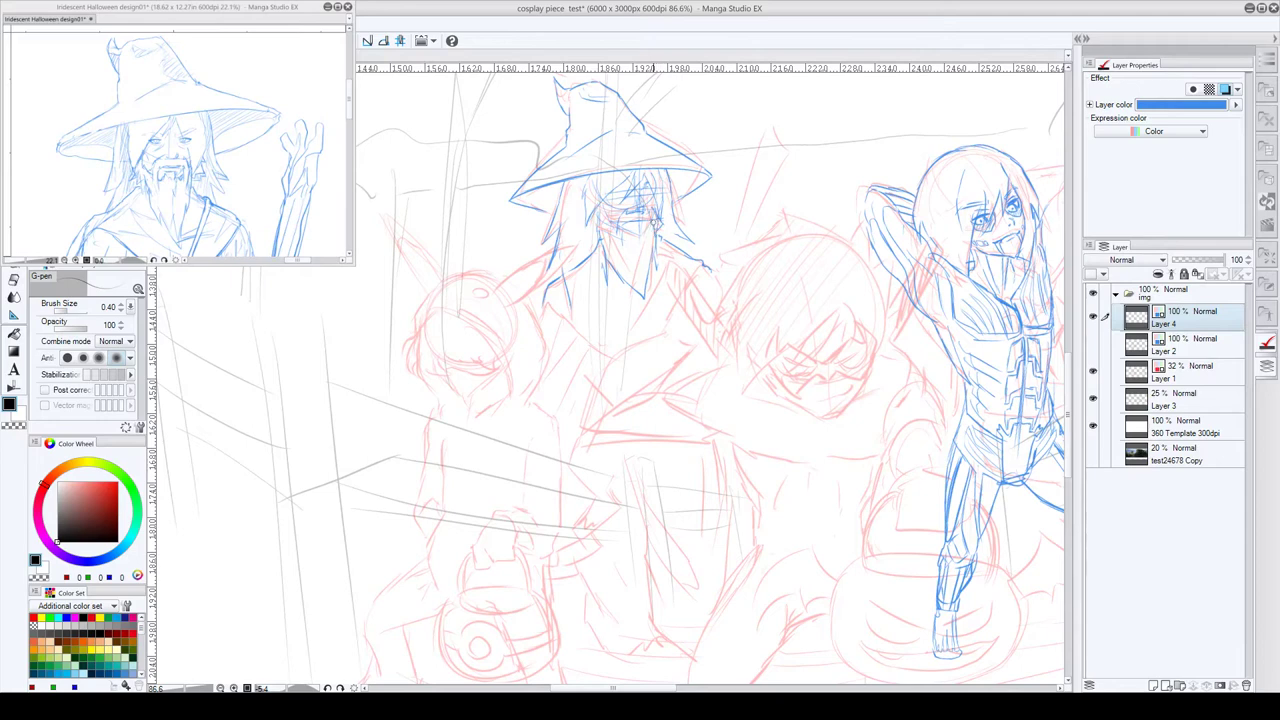
{"action": "mouse_move", "coordinate": [651, 220]}
{"action": "left_mouse_down"}
{"action": "mouse_move", "coordinate": [661, 144]}
{"action": "mouse_move", "coordinate": [629, 226]}
{"action": "mouse_move", "coordinate": [651, 224]}
{"action": "mouse_move", "coordinate": [639, 215]}
{"action": "mouse_move", "coordinate": [643, 269]}
{"action": "left_mouse_up"}
- Lower the opacity of the red rough sketch on Layer 1 to 8% and make Layer 4 active again
{"action": "left_click", "coordinate": [1180, 372]}
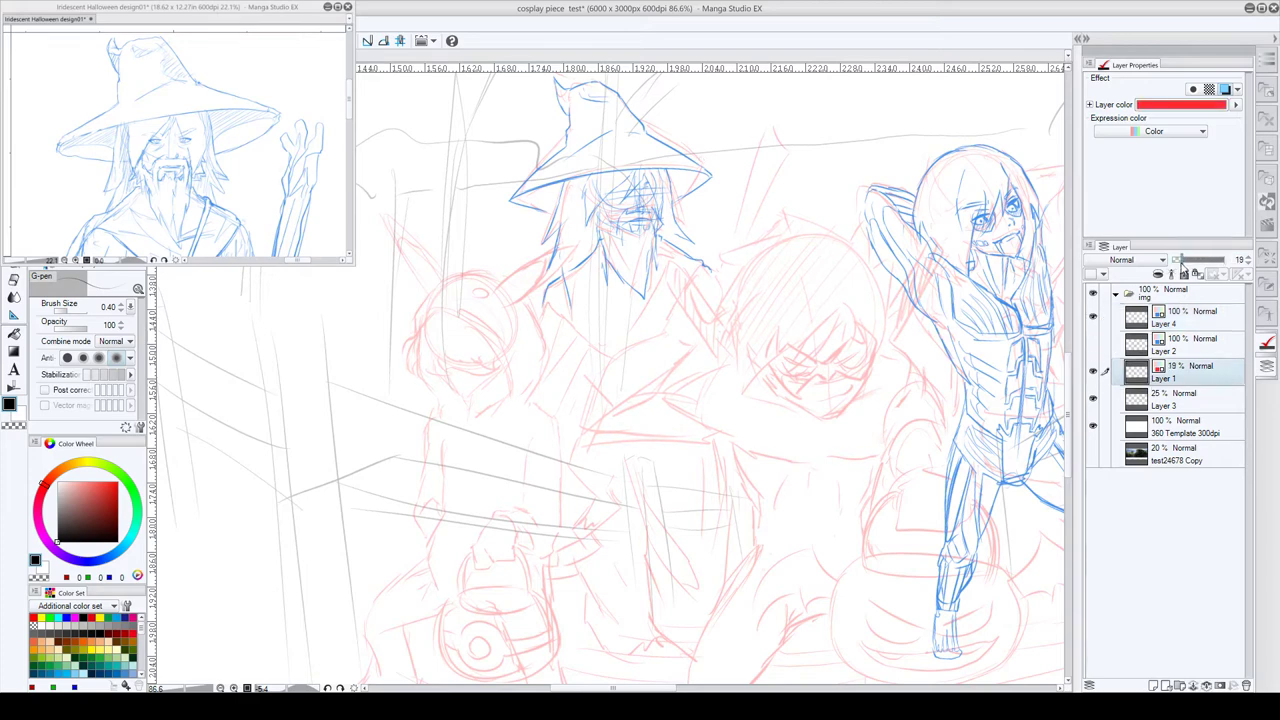
{"action": "left_click_drag", "start_coordinate": [1190, 260], "coordinate": [1178, 260]}
{"action": "left_click", "coordinate": [1162, 317]}
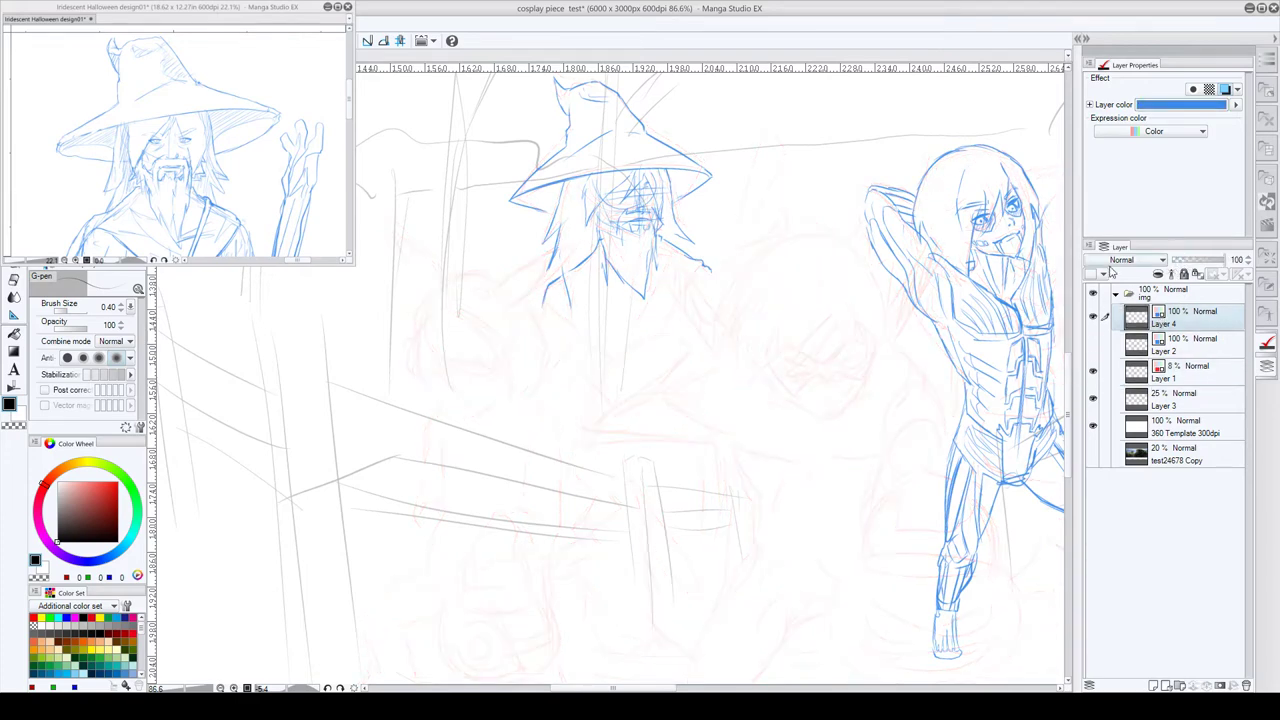
{"action": "scroll", "coordinate": [698, 166], "scroll_direction": "down", "scroll_amount": 2}
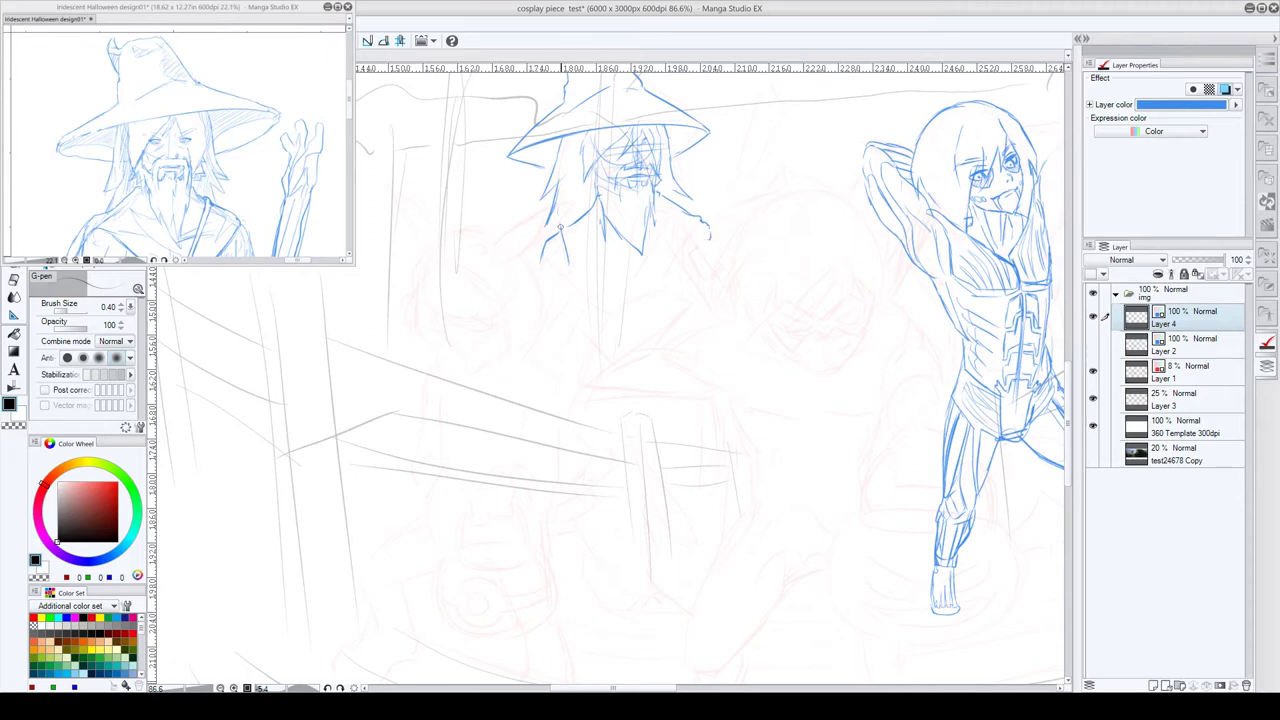
- Draw the wizard's shoulder lines and the curved lower edge of the cowl beneath his beard on Layer 4
{"action": "mouse_move", "coordinate": [560, 227]}
{"action": "left_mouse_down"}
{"action": "mouse_move", "coordinate": [547, 238]}
{"action": "mouse_move", "coordinate": [614, 297]}
{"action": "left_mouse_up"}
{"action": "scroll", "coordinate": [770, 230], "scroll_direction": "down", "scroll_amount": 2}
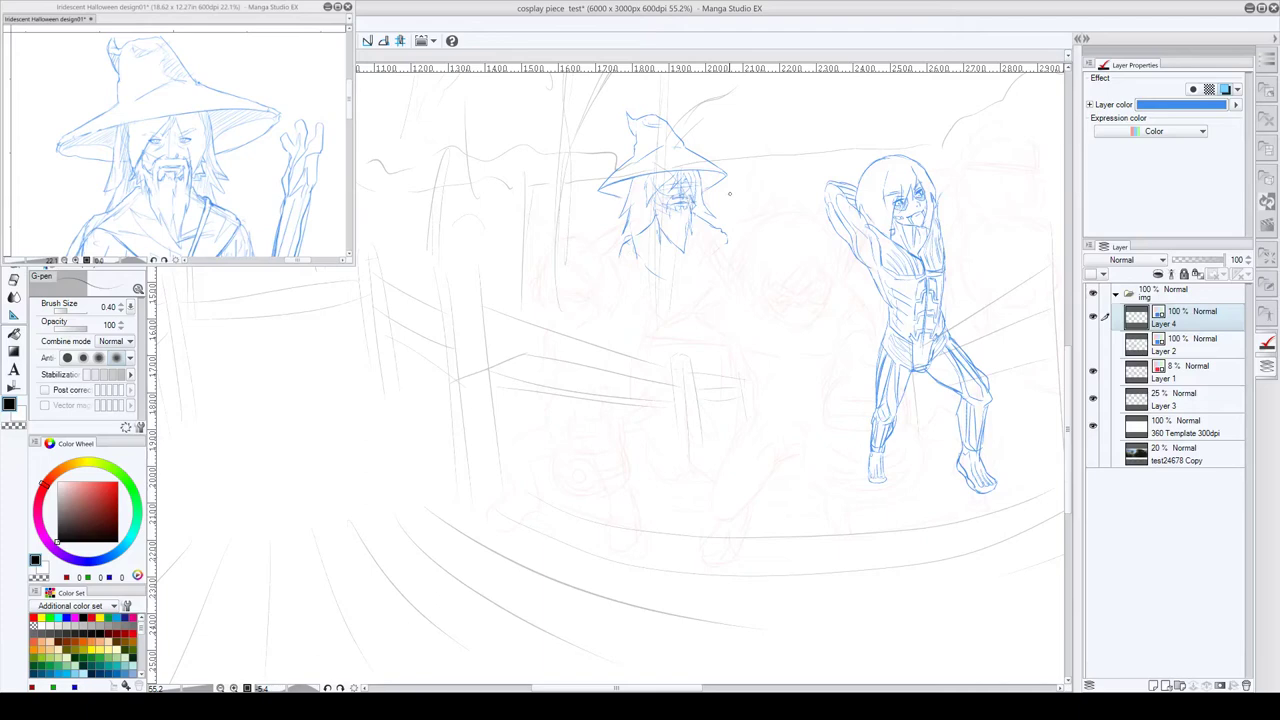
{"action": "scroll", "coordinate": [676, 202], "scroll_direction": "up", "scroll_amount": 1}
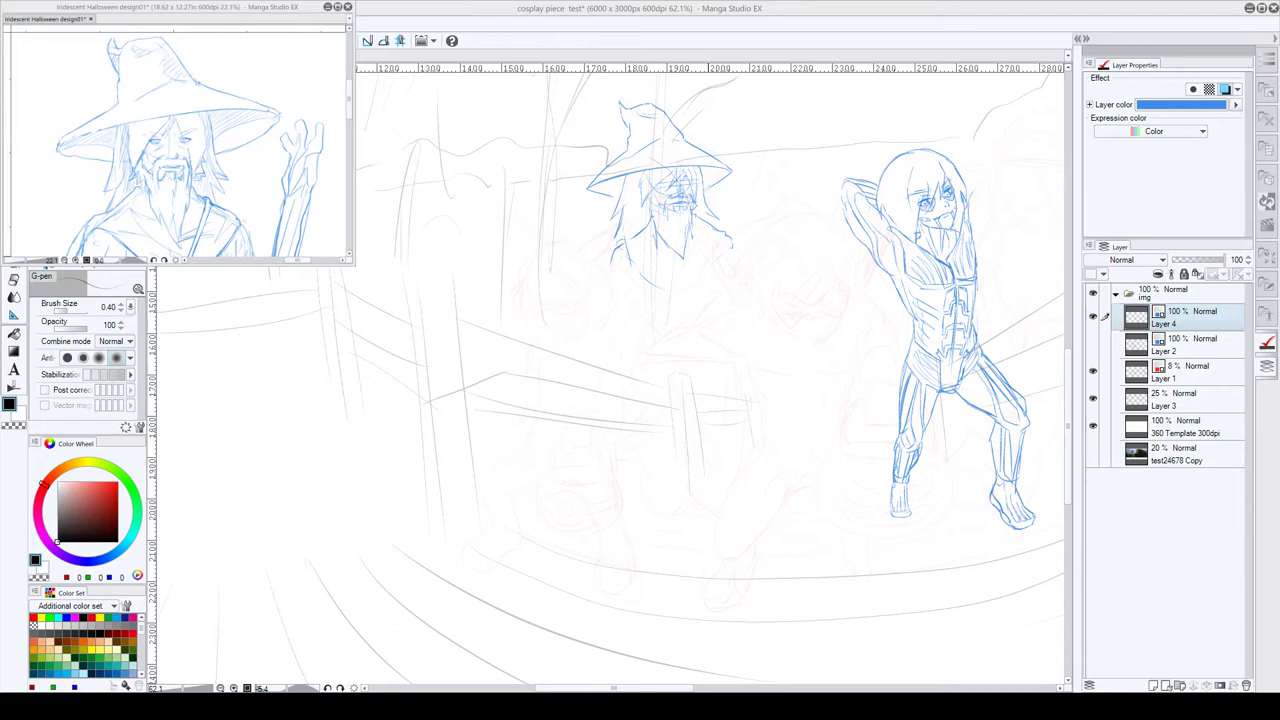
{"action": "left_click", "coordinate": [711, 181]}
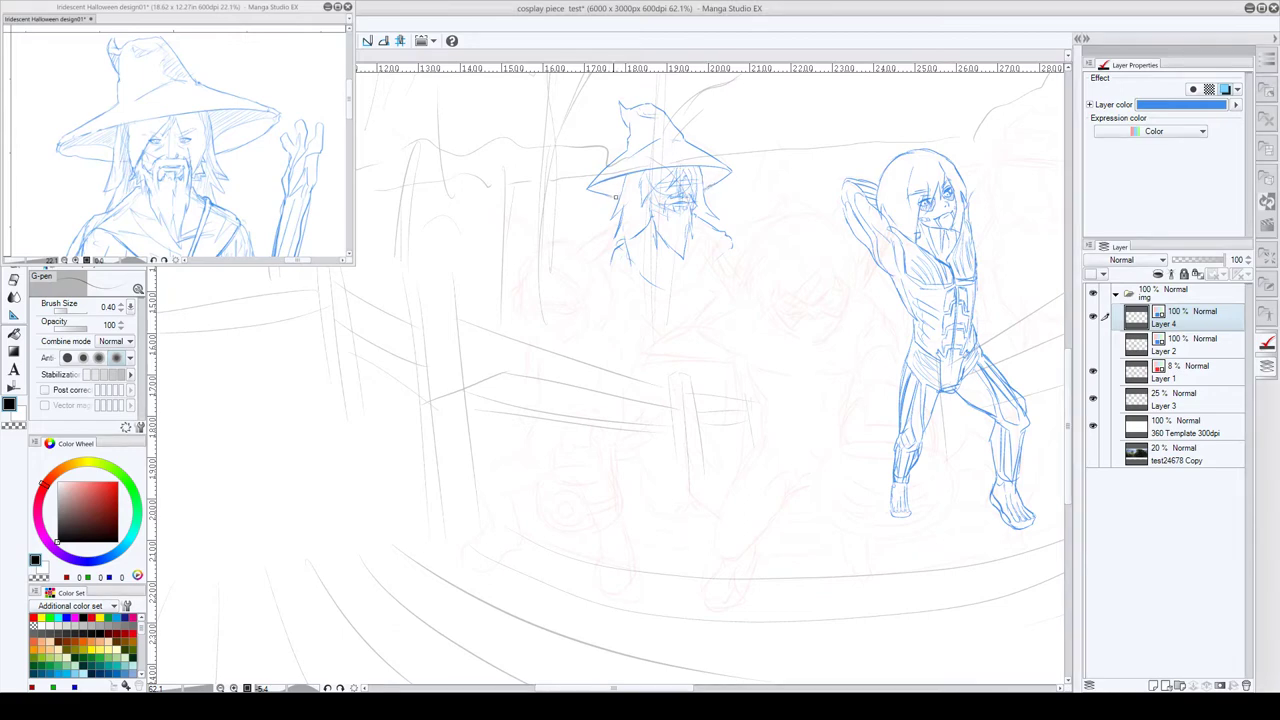
{"action": "left_click_drag", "start_coordinate": [608, 195], "coordinate": [620, 198]}
{"action": "mouse_move", "coordinate": [735, 247]}
{"action": "left_mouse_down"}
{"action": "mouse_move", "coordinate": [741, 262]}
{"action": "mouse_move", "coordinate": [696, 291]}
{"action": "left_mouse_up"}
{"action": "left_click_drag", "start_coordinate": [617, 243], "coordinate": [591, 304]}
{"action": "left_click_drag", "start_coordinate": [754, 246], "coordinate": [695, 283]}
{"action": "scroll", "coordinate": [737, 266], "scroll_direction": "up", "scroll_amount": 2}
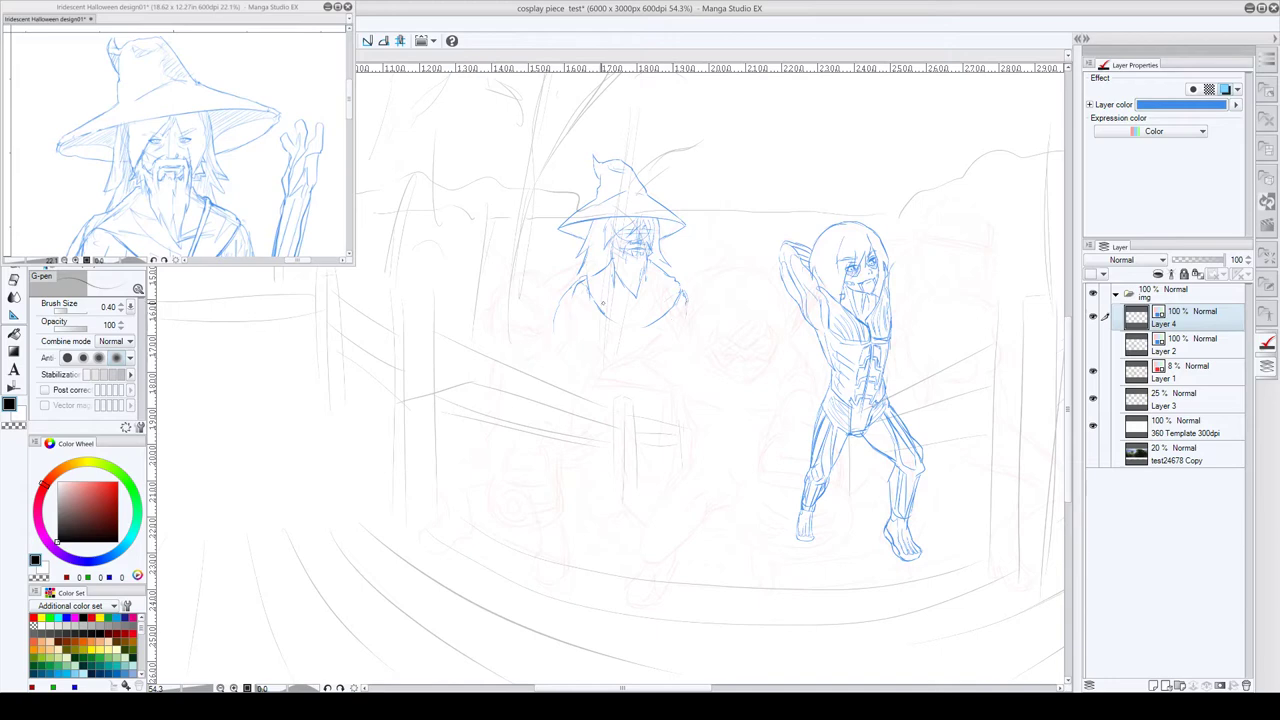
- Sketch the upper sleeve lines hanging down from the wizard's shoulders
{"action": "left_click_drag", "start_coordinate": [573, 295], "coordinate": [557, 347]}
{"action": "scroll", "coordinate": [870, 385], "scroll_direction": "up", "scroll_amount": 1}
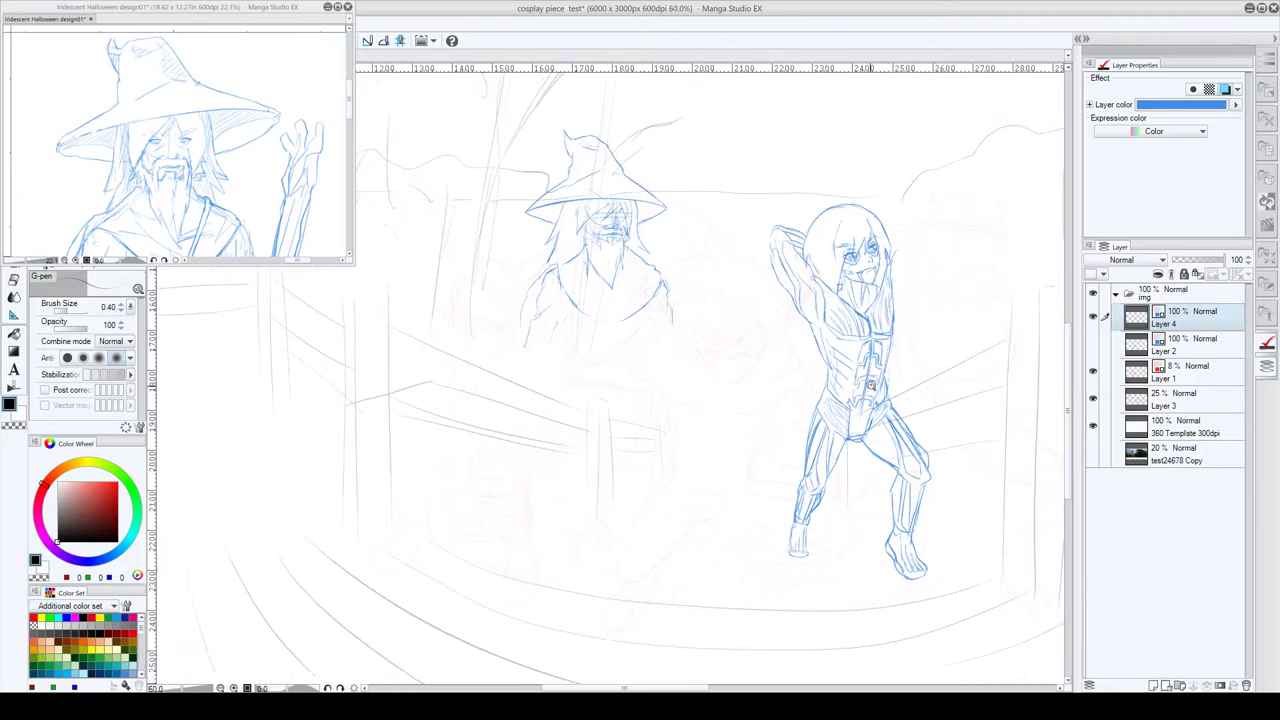
{"action": "scroll", "coordinate": [870, 385], "scroll_direction": "up", "scroll_amount": 1}
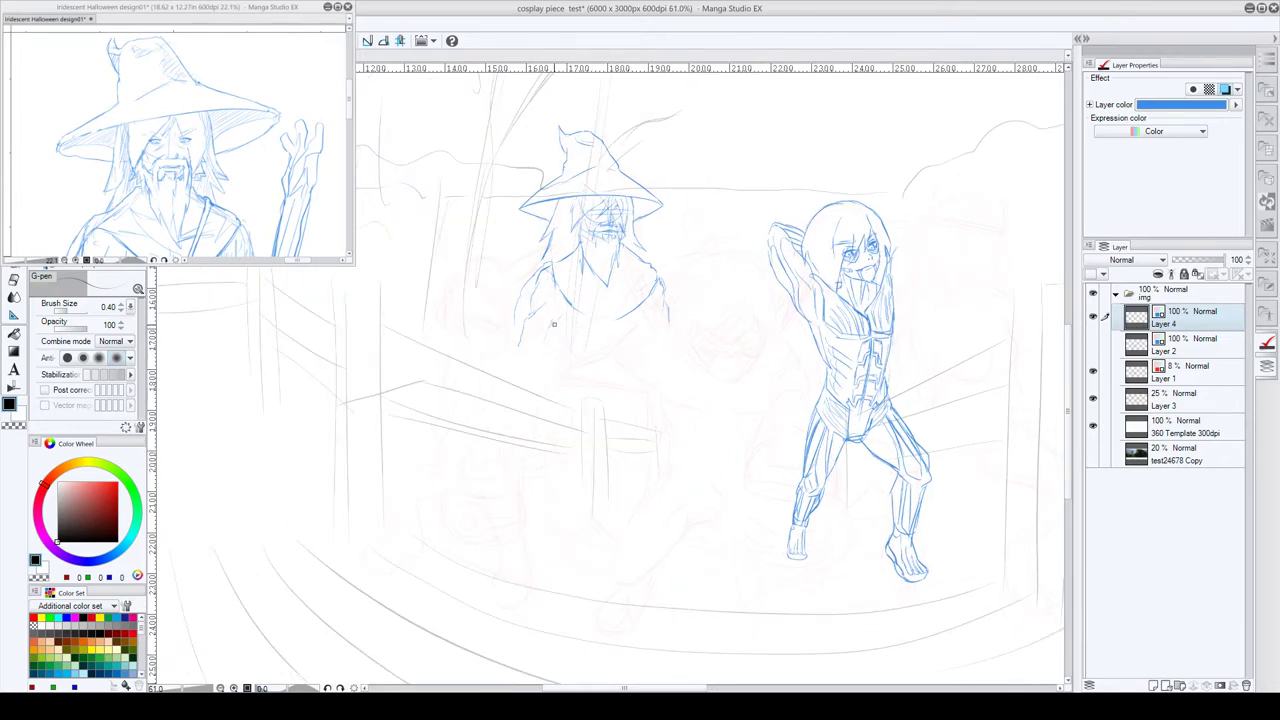
{"action": "mouse_move", "coordinate": [556, 291]}
{"action": "left_mouse_down"}
{"action": "mouse_move", "coordinate": [529, 334]}
{"action": "mouse_move", "coordinate": [532, 356]}
{"action": "left_mouse_up"}
- Using the full-length wizard in the reference drawing, add the draped cowl folds around the neck and the diagonal strap across the chest
{"action": "left_click", "coordinate": [250, 142]}
{"action": "left_click_drag", "start_coordinate": [271, 207], "coordinate": [225, 122]}
{"action": "scroll", "coordinate": [258, 118], "scroll_direction": "down", "scroll_amount": 4}
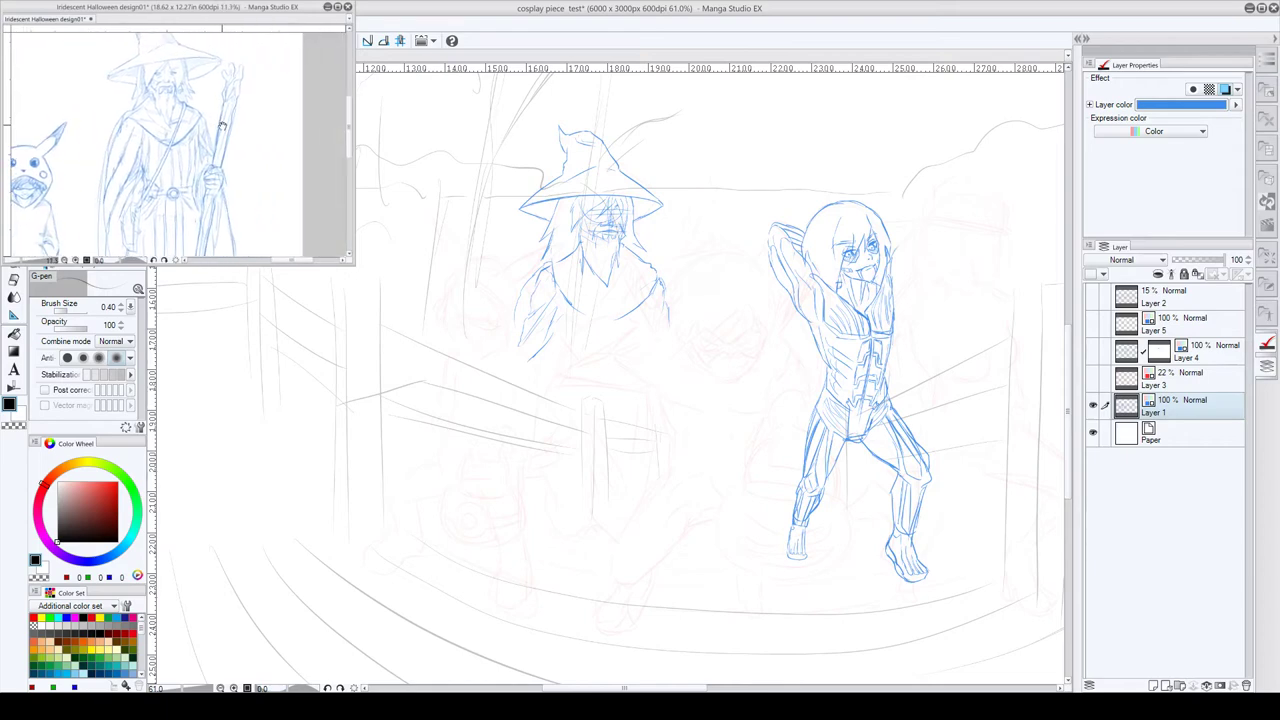
{"action": "scroll", "coordinate": [229, 143], "scroll_direction": "down", "scroll_amount": 2}
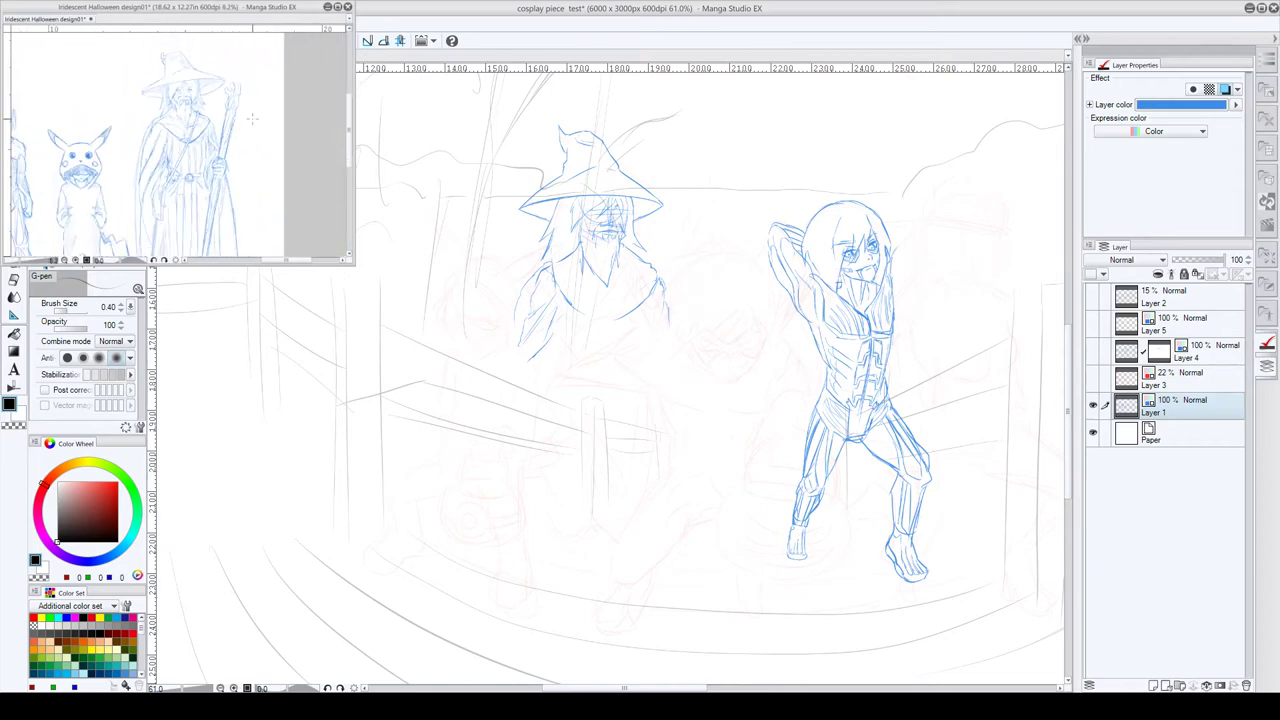
{"action": "left_click_drag", "start_coordinate": [221, 146], "coordinate": [239, 134]}
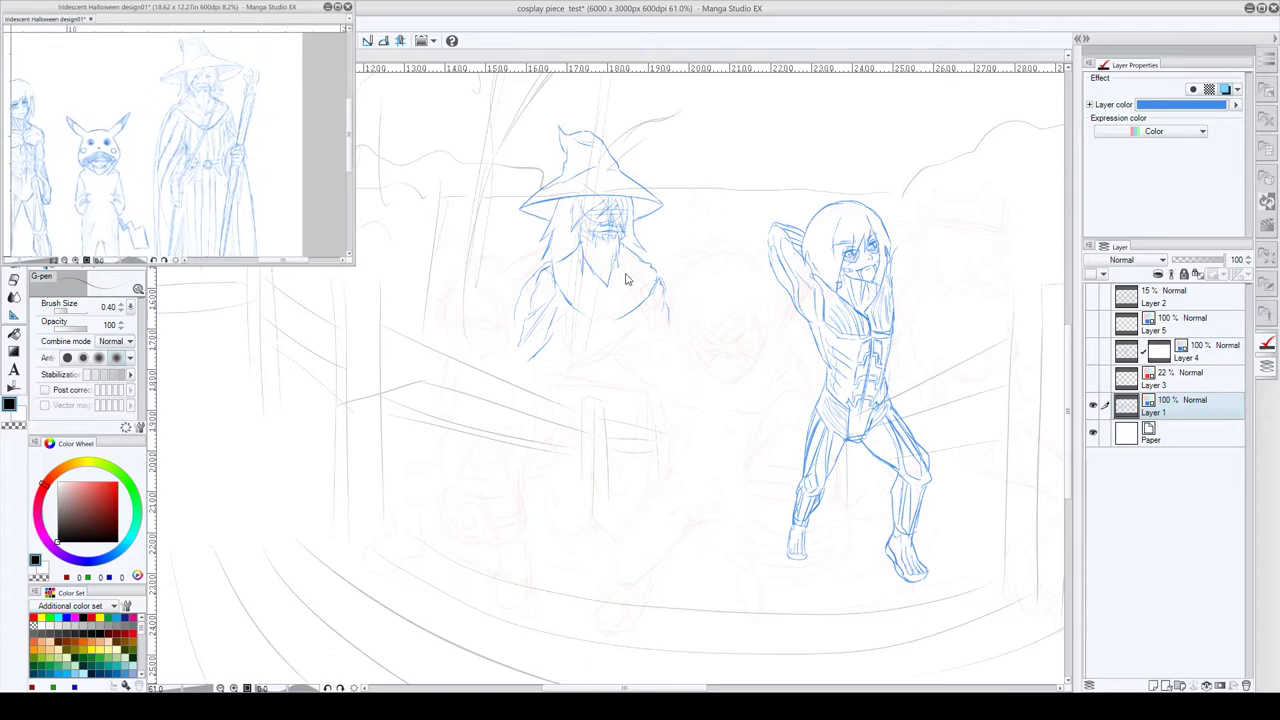
{"action": "left_click", "coordinate": [641, 226]}
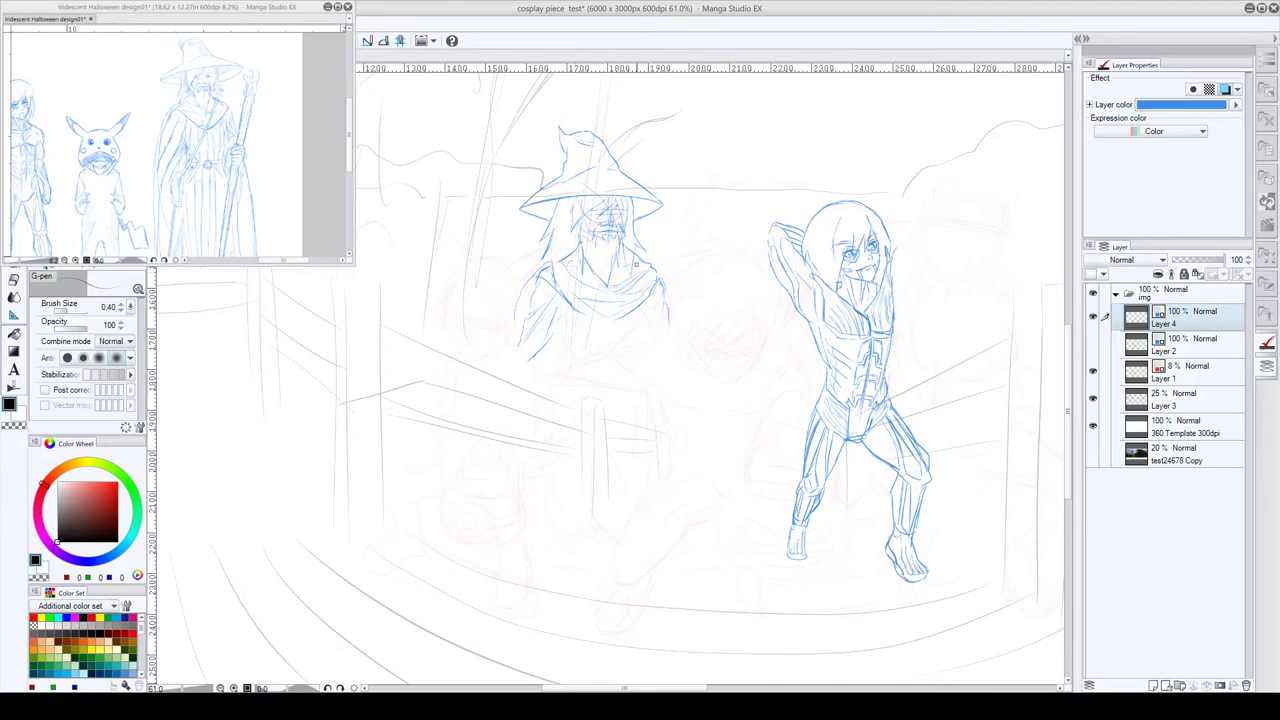
{"action": "mouse_move", "coordinate": [631, 275]}
{"action": "left_mouse_down"}
{"action": "mouse_move", "coordinate": [587, 343]}
{"action": "mouse_move", "coordinate": [599, 317]}
{"action": "left_mouse_up"}
{"action": "left_click_drag", "start_coordinate": [668, 298], "coordinate": [676, 322]}
{"action": "left_click_drag", "start_coordinate": [717, 337], "coordinate": [692, 302]}
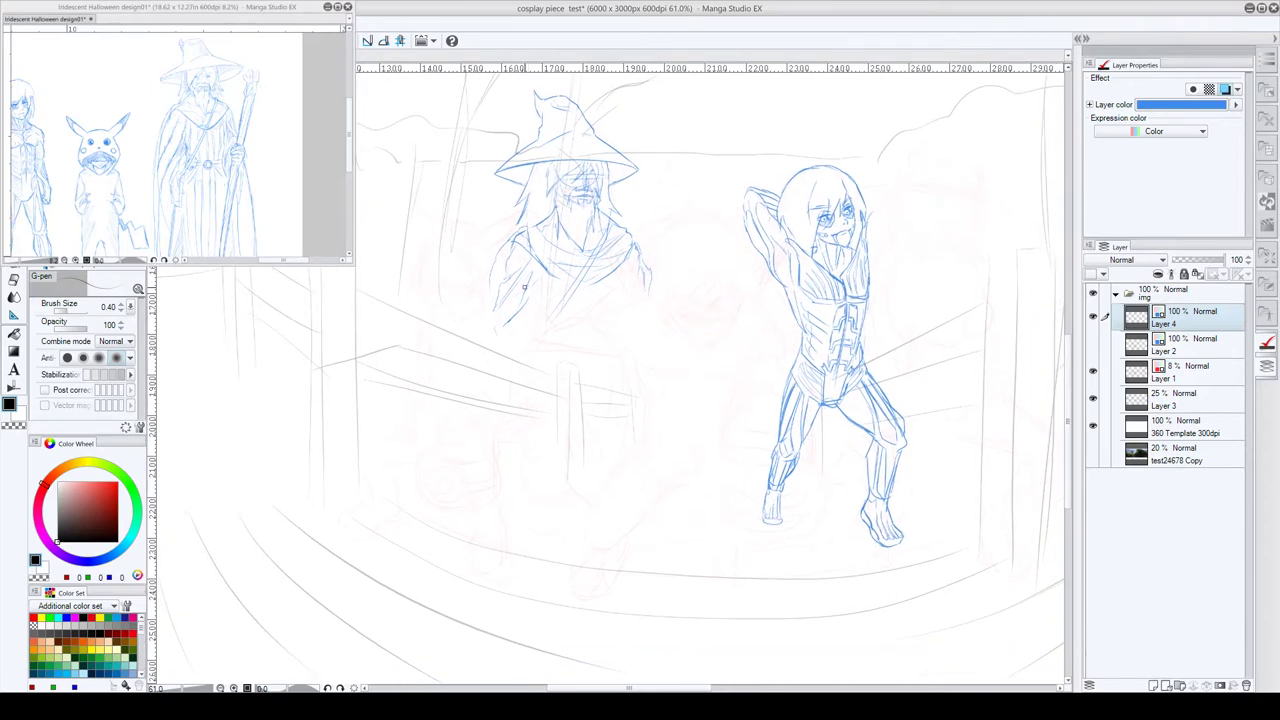
- Erase the lowered sleeve and outer shoulder lines of the wizard's arm on the side opposite the staff
{"action": "left_click_drag", "start_coordinate": [524, 287], "coordinate": [525, 320]}
{"action": "left_click_drag", "start_coordinate": [542, 286], "coordinate": [535, 324]}
{"action": "left_click_drag", "start_coordinate": [530, 264], "coordinate": [531, 319]}
{"action": "mouse_move", "coordinate": [513, 240]}
{"action": "left_mouse_down"}
{"action": "mouse_move", "coordinate": [543, 277]}
{"action": "mouse_move", "coordinate": [514, 261]}
{"action": "mouse_move", "coordinate": [515, 294]}
{"action": "mouse_move", "coordinate": [529, 291]}
{"action": "left_mouse_up"}
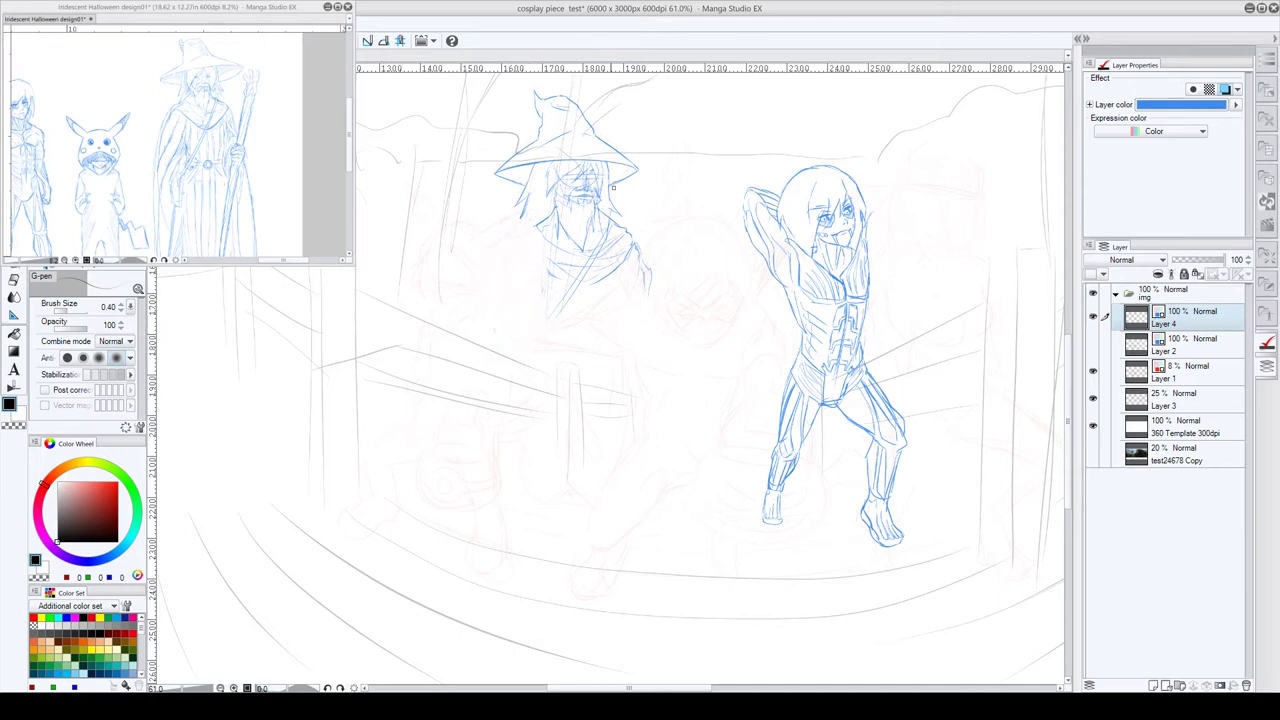
- Redraw the cowl edge on the side opposite the staff and sketch a raised hand with extended finger beside the shoulder
{"action": "mouse_move", "coordinate": [534, 227]}
{"action": "left_mouse_down"}
{"action": "mouse_move", "coordinate": [504, 256]}
{"action": "mouse_move", "coordinate": [546, 274]}
{"action": "left_mouse_up"}
{"action": "left_click_drag", "start_coordinate": [487, 218], "coordinate": [499, 233]}
{"action": "left_click_drag", "start_coordinate": [490, 221], "coordinate": [496, 229]}
{"action": "left_click_drag", "start_coordinate": [484, 255], "coordinate": [478, 247]}
{"action": "mouse_move", "coordinate": [494, 228]}
{"action": "left_mouse_down"}
{"action": "mouse_move", "coordinate": [489, 206]}
{"action": "mouse_move", "coordinate": [485, 231]}
{"action": "mouse_move", "coordinate": [497, 235]}
{"action": "mouse_move", "coordinate": [489, 209]}
{"action": "mouse_move", "coordinate": [494, 226]}
{"action": "left_mouse_up"}
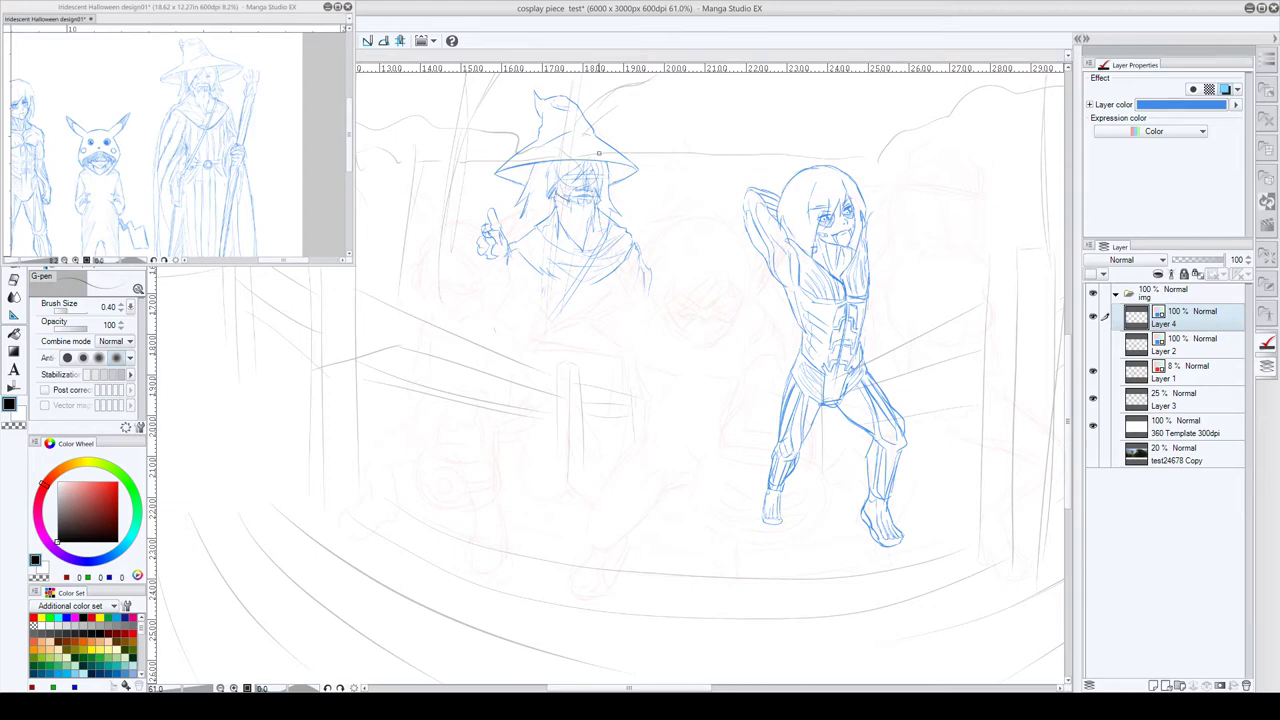
- Clean up the wizard's face and redraw his eyes and brows under the hat brim
{"action": "mouse_move", "coordinate": [558, 194]}
{"action": "left_mouse_down"}
{"action": "mouse_move", "coordinate": [569, 200]}
{"action": "mouse_move", "coordinate": [558, 189]}
{"action": "left_mouse_up"}
{"action": "key", "text": "c"}
{"action": "key", "text": "c"}
{"action": "left_click_drag", "start_coordinate": [566, 176], "coordinate": [579, 175]}
{"action": "left_click_drag", "start_coordinate": [587, 174], "coordinate": [597, 176]}
- Strengthen the hair locks beside the wizard's face, the cowl edge and the outline of the staff-side sleeve
{"action": "left_click_drag", "start_coordinate": [619, 178], "coordinate": [611, 181]}
{"action": "left_click_drag", "start_coordinate": [530, 174], "coordinate": [521, 220]}
{"action": "mouse_move", "coordinate": [537, 223]}
{"action": "left_mouse_down"}
{"action": "mouse_move", "coordinate": [504, 242]}
{"action": "mouse_move", "coordinate": [523, 246]}
{"action": "mouse_move", "coordinate": [533, 275]}
{"action": "left_mouse_up"}
{"action": "mouse_move", "coordinate": [623, 229]}
{"action": "left_mouse_down"}
{"action": "mouse_move", "coordinate": [643, 249]}
{"action": "mouse_move", "coordinate": [626, 260]}
{"action": "mouse_move", "coordinate": [655, 275]}
{"action": "mouse_move", "coordinate": [660, 297]}
{"action": "left_mouse_up"}
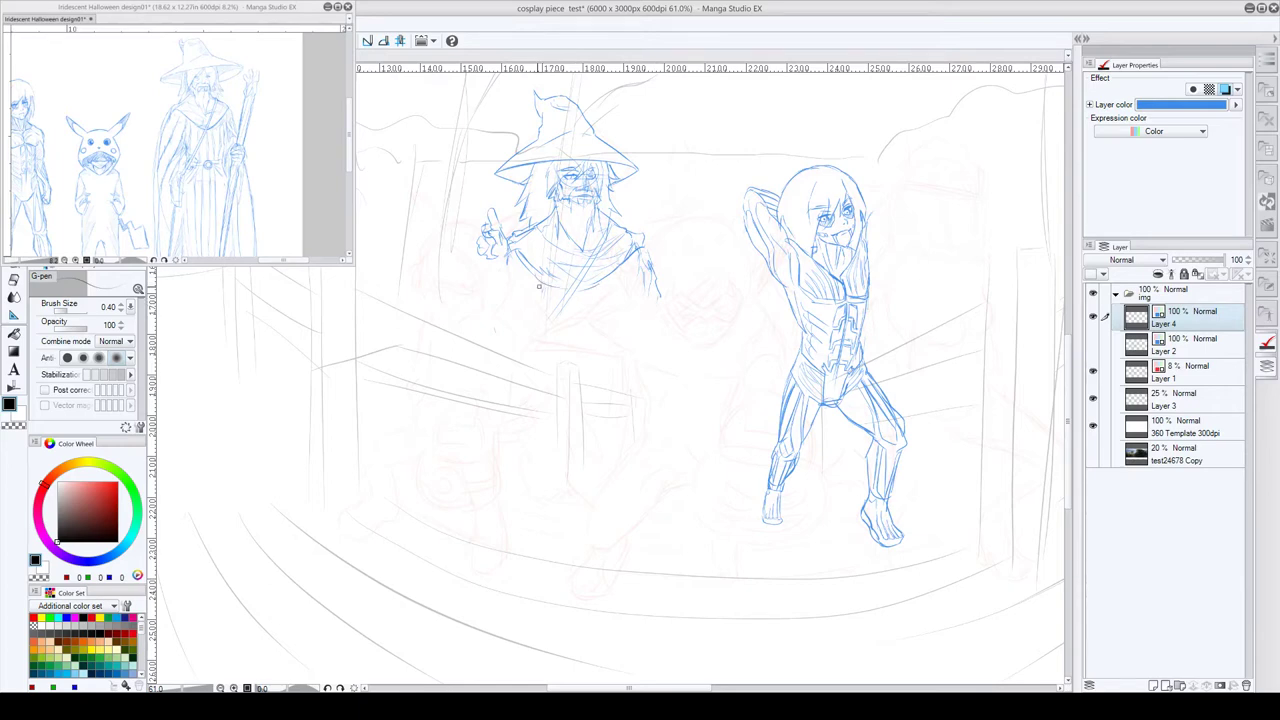
- Draw both sides of the wizard's tunic down to the waist and add a belt with a round buckle
{"action": "mouse_move", "coordinate": [528, 276]}
{"action": "left_mouse_down"}
{"action": "mouse_move", "coordinate": [539, 327]}
{"action": "mouse_move", "coordinate": [532, 302]}
{"action": "mouse_move", "coordinate": [540, 352]}
{"action": "left_mouse_up"}
{"action": "mouse_move", "coordinate": [626, 274]}
{"action": "left_mouse_down"}
{"action": "mouse_move", "coordinate": [618, 330]}
{"action": "mouse_move", "coordinate": [626, 315]}
{"action": "mouse_move", "coordinate": [631, 352]}
{"action": "left_mouse_up"}
{"action": "mouse_move", "coordinate": [543, 350]}
{"action": "left_mouse_down"}
{"action": "mouse_move", "coordinate": [582, 341]}
{"action": "mouse_move", "coordinate": [559, 347]}
{"action": "mouse_move", "coordinate": [585, 352]}
{"action": "mouse_move", "coordinate": [550, 353]}
{"action": "left_mouse_up"}
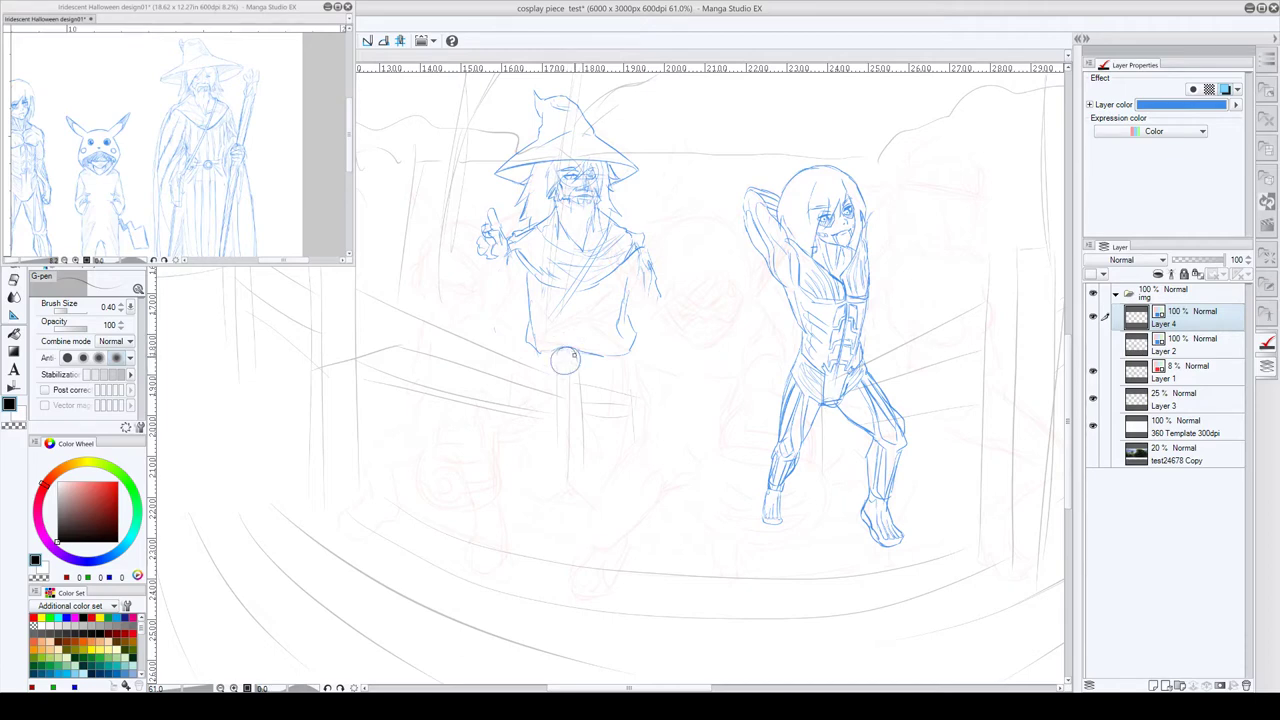
{"action": "mouse_move", "coordinate": [574, 355]}
{"action": "left_mouse_down"}
{"action": "mouse_move", "coordinate": [556, 366]}
{"action": "mouse_move", "coordinate": [574, 352]}
{"action": "mouse_move", "coordinate": [558, 356]}
{"action": "mouse_move", "coordinate": [630, 360]}
{"action": "mouse_move", "coordinate": [578, 372]}
{"action": "mouse_move", "coordinate": [632, 356]}
{"action": "mouse_move", "coordinate": [612, 366]}
{"action": "left_mouse_up"}
- Start the robe's outer edge below the belt and add long vertical folds to the tunic and beneath the buckle
{"action": "left_click_drag", "start_coordinate": [528, 368], "coordinate": [518, 432]}
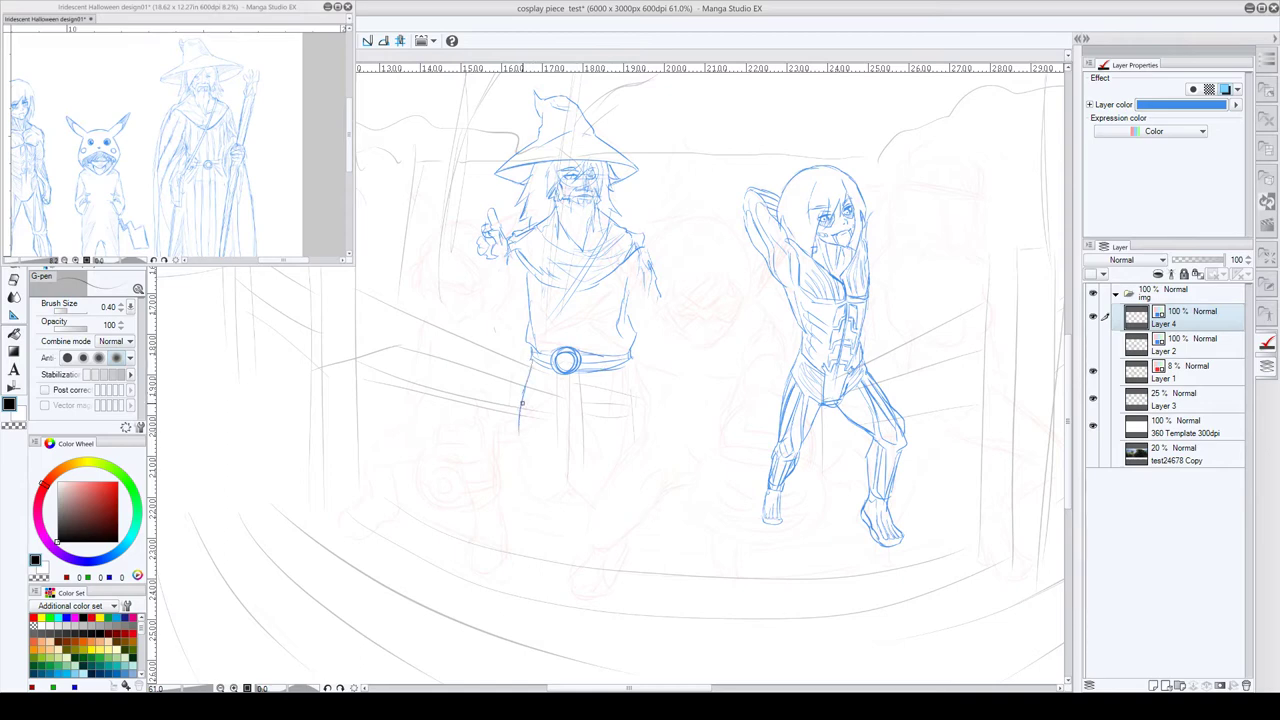
{"action": "left_click_drag", "start_coordinate": [538, 284], "coordinate": [544, 358]}
{"action": "mouse_move", "coordinate": [578, 288]}
{"action": "left_mouse_down"}
{"action": "mouse_move", "coordinate": [576, 348]}
{"action": "mouse_move", "coordinate": [558, 346]}
{"action": "mouse_move", "coordinate": [596, 348]}
{"action": "left_mouse_up"}
{"action": "mouse_move", "coordinate": [612, 270]}
{"action": "left_mouse_down"}
{"action": "mouse_move", "coordinate": [542, 428]}
{"action": "mouse_move", "coordinate": [542, 391]}
{"action": "mouse_move", "coordinate": [544, 484]}
{"action": "left_mouse_up"}
{"action": "left_click_drag", "start_coordinate": [564, 372], "coordinate": [566, 502]}
{"action": "left_click_drag", "start_coordinate": [565, 376], "coordinate": [571, 522]}
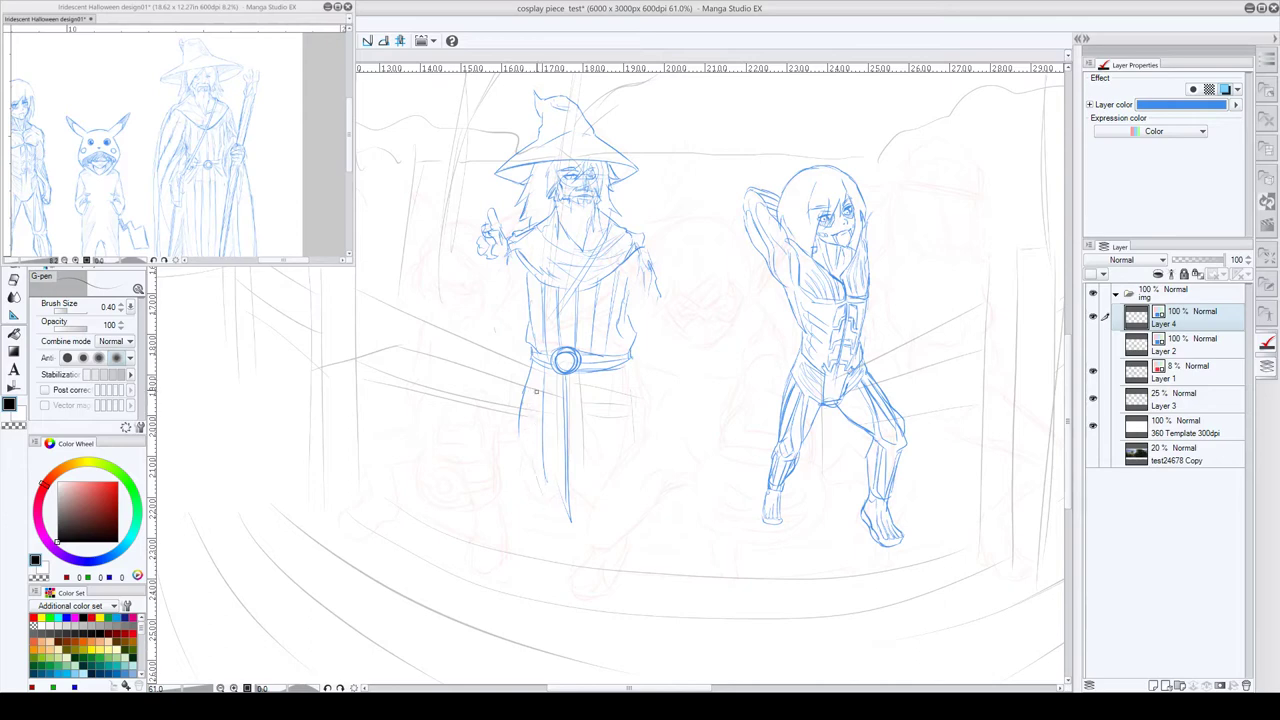
- Extend the robe's skirt down to the hem opposite the staff side and add more folds under the belt
{"action": "left_click_drag", "start_coordinate": [544, 374], "coordinate": [586, 516]}
{"action": "mouse_move", "coordinate": [518, 441]}
{"action": "left_mouse_down"}
{"action": "mouse_move", "coordinate": [513, 519]}
{"action": "mouse_move", "coordinate": [548, 536]}
{"action": "left_mouse_up"}
{"action": "mouse_move", "coordinate": [598, 379]}
{"action": "left_mouse_down"}
{"action": "mouse_move", "coordinate": [635, 426]}
{"action": "mouse_move", "coordinate": [640, 392]}
{"action": "mouse_move", "coordinate": [641, 425]}
{"action": "left_mouse_up"}
{"action": "left_click_drag", "start_coordinate": [584, 386], "coordinate": [592, 508]}
{"action": "left_click_drag", "start_coordinate": [585, 424], "coordinate": [590, 498]}
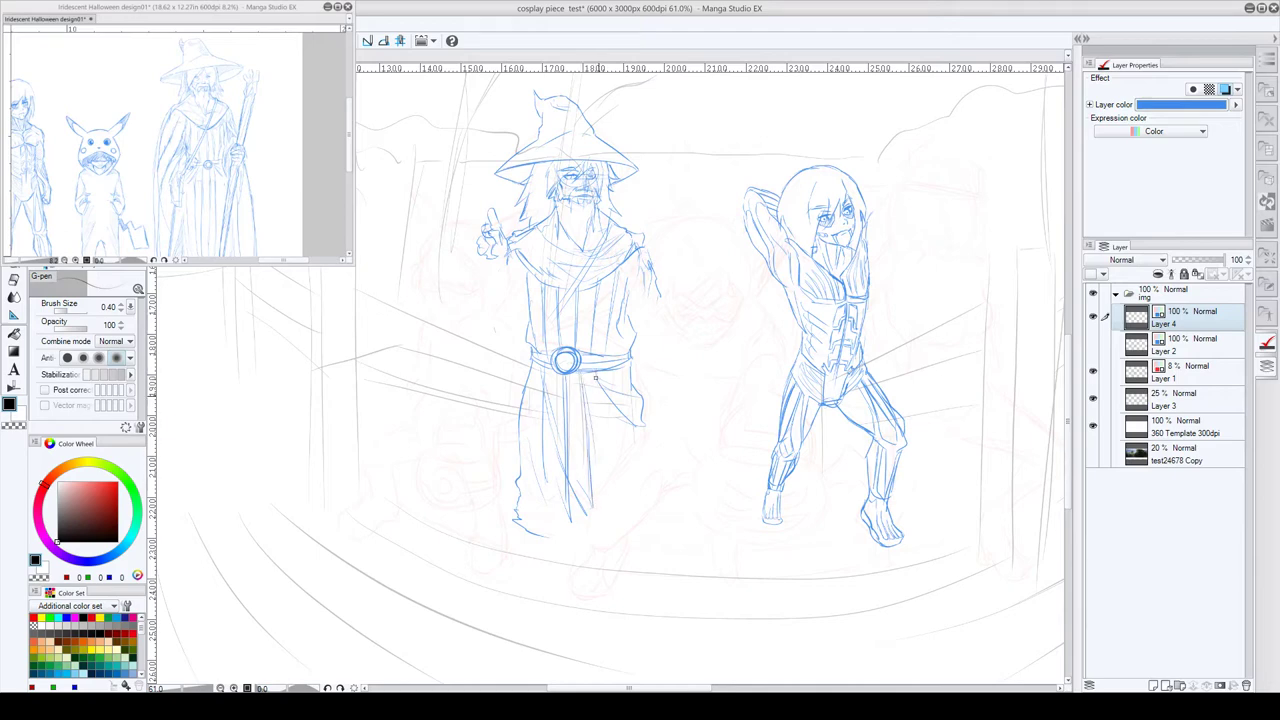
- Draw the skirt's wavy staff-side edge down to the ground and finish the remaining folds and hem
{"action": "left_click_drag", "start_coordinate": [595, 377], "coordinate": [607, 475]}
{"action": "left_click_drag", "start_coordinate": [608, 380], "coordinate": [619, 438]}
{"action": "left_click_drag", "start_coordinate": [533, 398], "coordinate": [534, 516]}
{"action": "mouse_move", "coordinate": [643, 427]}
{"action": "left_mouse_down"}
{"action": "mouse_move", "coordinate": [643, 504]}
{"action": "mouse_move", "coordinate": [630, 487]}
{"action": "mouse_move", "coordinate": [629, 466]}
{"action": "mouse_move", "coordinate": [644, 546]}
{"action": "left_mouse_up"}
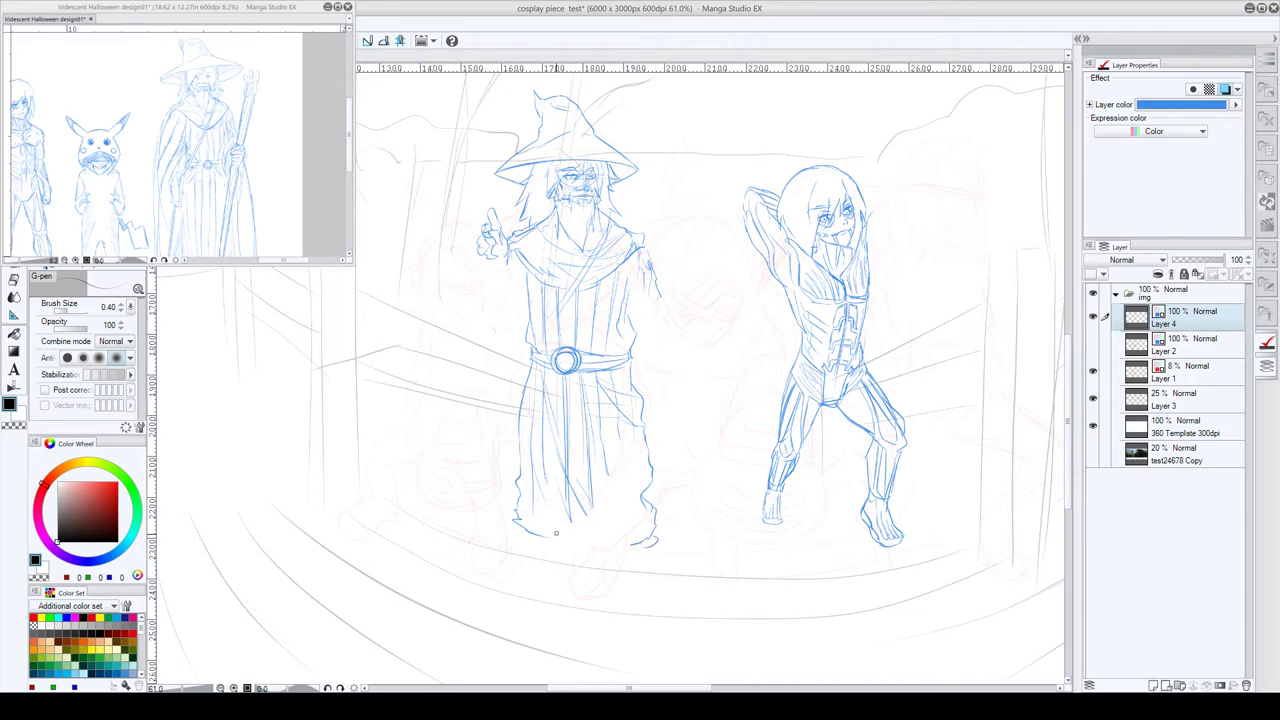
{"action": "mouse_move", "coordinate": [570, 513]}
{"action": "left_mouse_down"}
{"action": "mouse_move", "coordinate": [577, 528]}
{"action": "mouse_move", "coordinate": [554, 518]}
{"action": "mouse_move", "coordinate": [558, 530]}
{"action": "mouse_move", "coordinate": [541, 533]}
{"action": "left_mouse_up"}
- Lasso the belt and buckle, move them slightly higher on the waist, and mend the robe outline at both belt ends
{"action": "key", "text": "m"}
{"action": "mouse_move", "coordinate": [646, 352]}
{"action": "left_mouse_down"}
{"action": "mouse_move", "coordinate": [524, 342]}
{"action": "mouse_move", "coordinate": [605, 376]}
{"action": "mouse_move", "coordinate": [646, 346]}
{"action": "left_mouse_up"}
{"action": "left_click", "coordinate": [611, 400]}
{"action": "key", "text": "Return"}
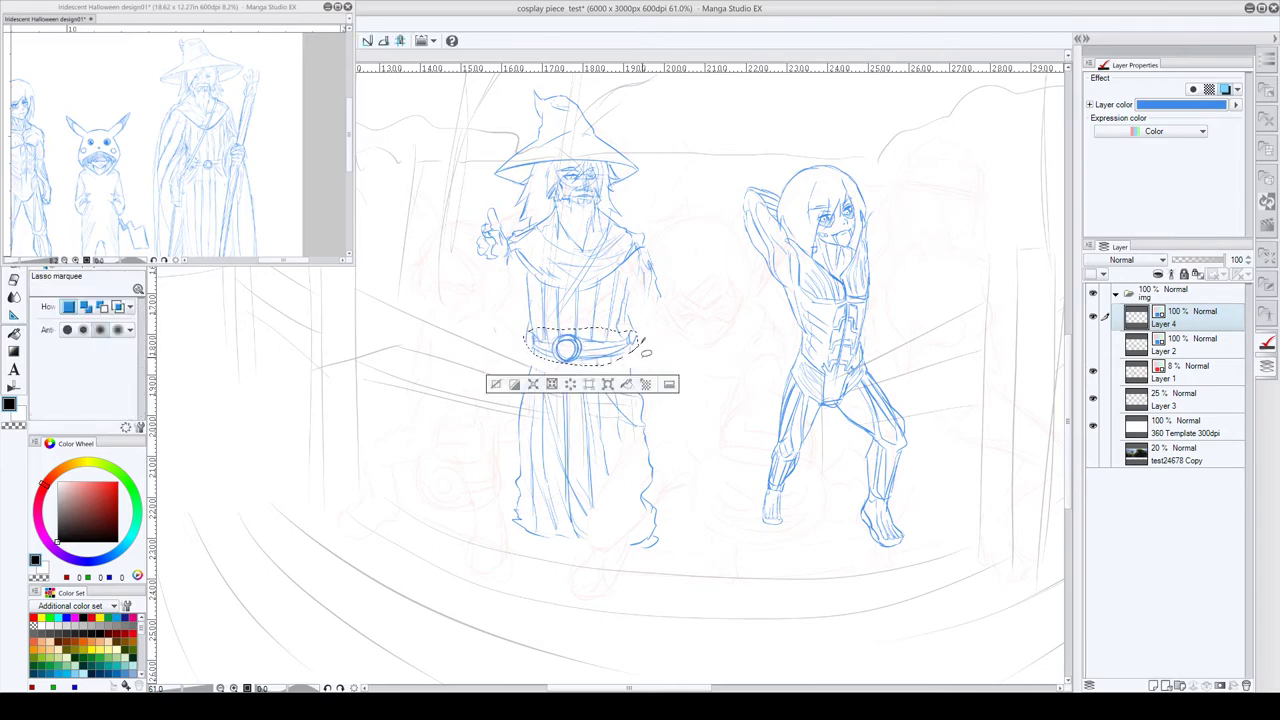
{"action": "key", "text": "ctrl+d"}
{"action": "key", "text": "p"}
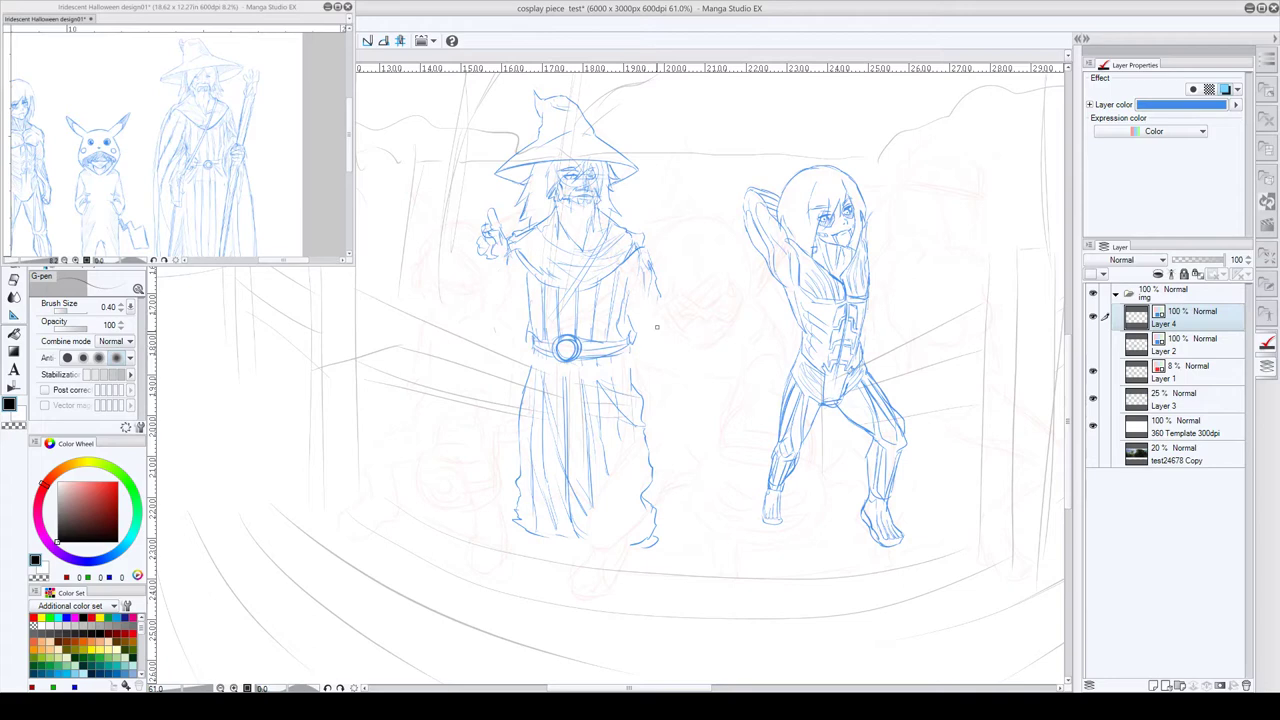
{"action": "left_click_drag", "start_coordinate": [641, 333], "coordinate": [637, 332]}
{"action": "left_click_drag", "start_coordinate": [523, 323], "coordinate": [526, 331]}
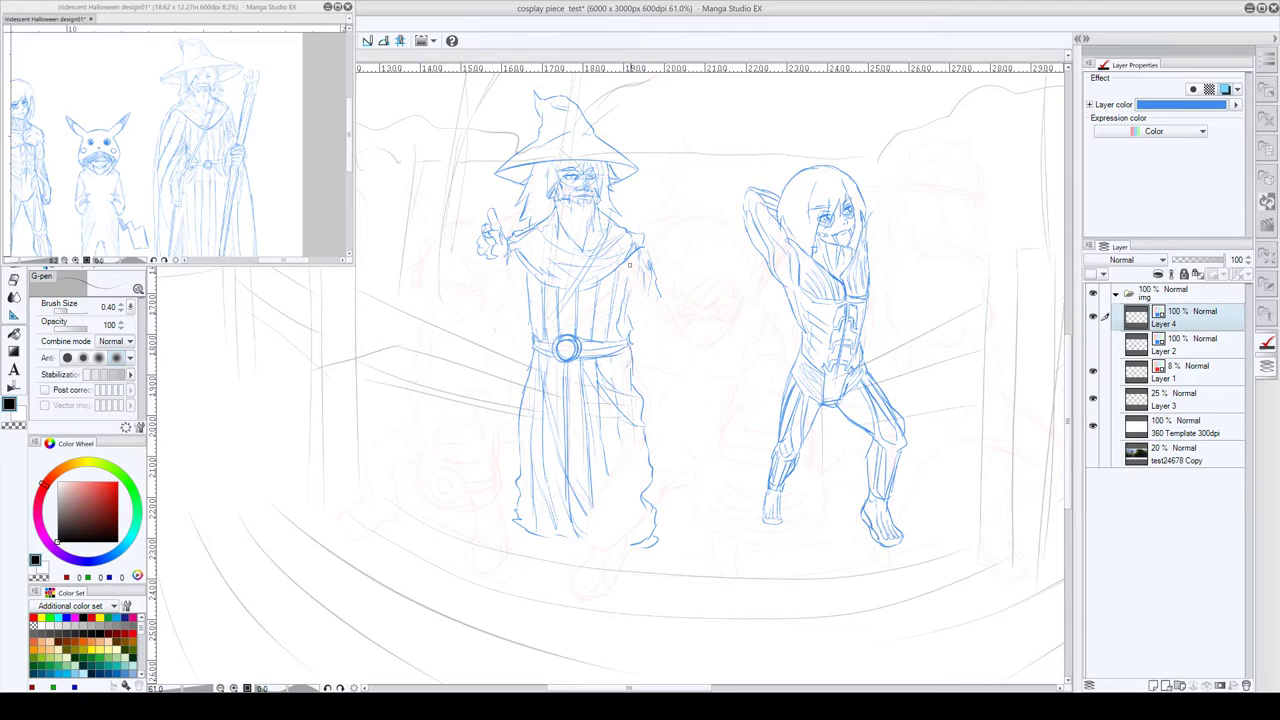
- Touch up the staff-side shoulder and draw the long pointed sleeve with folds hanging from the raised arm
{"action": "left_click_drag", "start_coordinate": [653, 243], "coordinate": [650, 252]}
{"action": "mouse_move", "coordinate": [489, 264]}
{"action": "left_mouse_down"}
{"action": "mouse_move", "coordinate": [479, 325]}
{"action": "mouse_move", "coordinate": [504, 297]}
{"action": "mouse_move", "coordinate": [484, 333]}
{"action": "mouse_move", "coordinate": [500, 363]}
{"action": "left_mouse_up"}
{"action": "left_click_drag", "start_coordinate": [480, 319], "coordinate": [511, 396]}
{"action": "mouse_move", "coordinate": [525, 279]}
{"action": "left_mouse_down"}
{"action": "mouse_move", "coordinate": [532, 336]}
{"action": "mouse_move", "coordinate": [514, 260]}
{"action": "mouse_move", "coordinate": [499, 295]}
{"action": "mouse_move", "coordinate": [490, 269]}
{"action": "mouse_move", "coordinate": [499, 316]}
{"action": "left_mouse_up"}
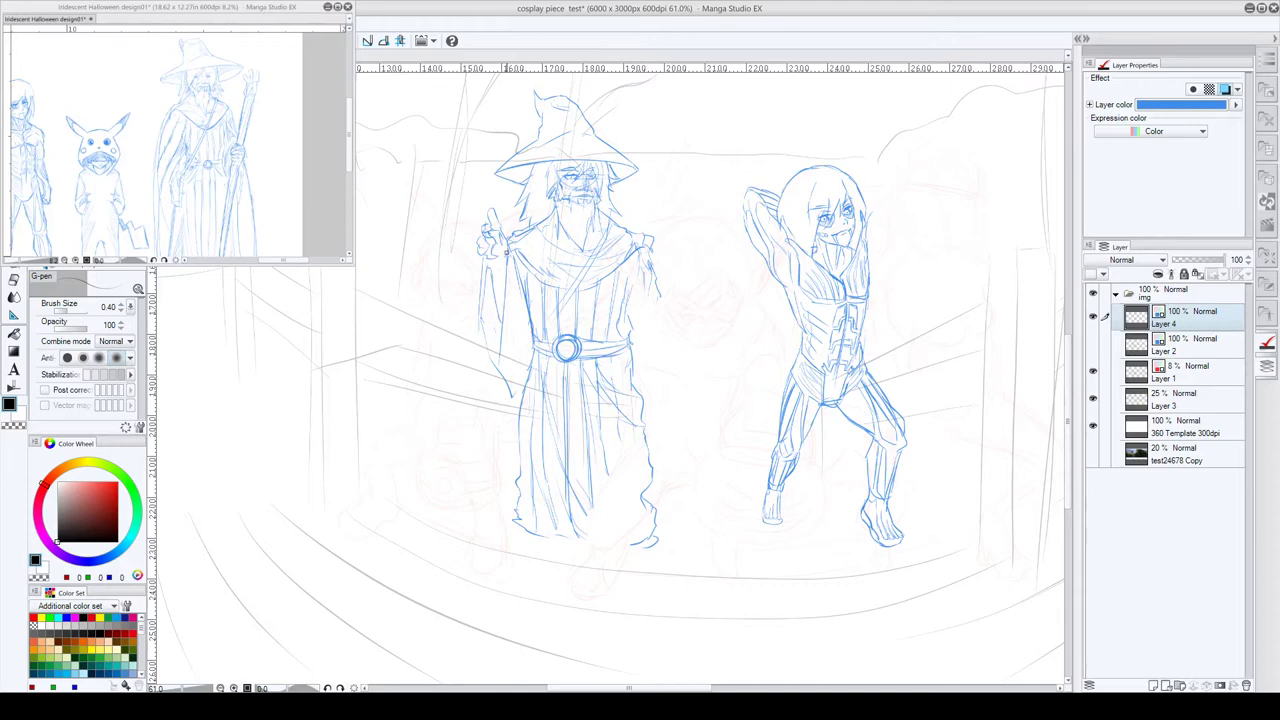
{"action": "mouse_move", "coordinate": [486, 272]}
{"action": "left_mouse_down"}
{"action": "mouse_move", "coordinate": [501, 316]}
{"action": "mouse_move", "coordinate": [500, 297]}
{"action": "left_mouse_up"}
- Rework the wizard's raised hand, erasing stray lines and redrawing the separated fingers
{"action": "key", "text": "c"}
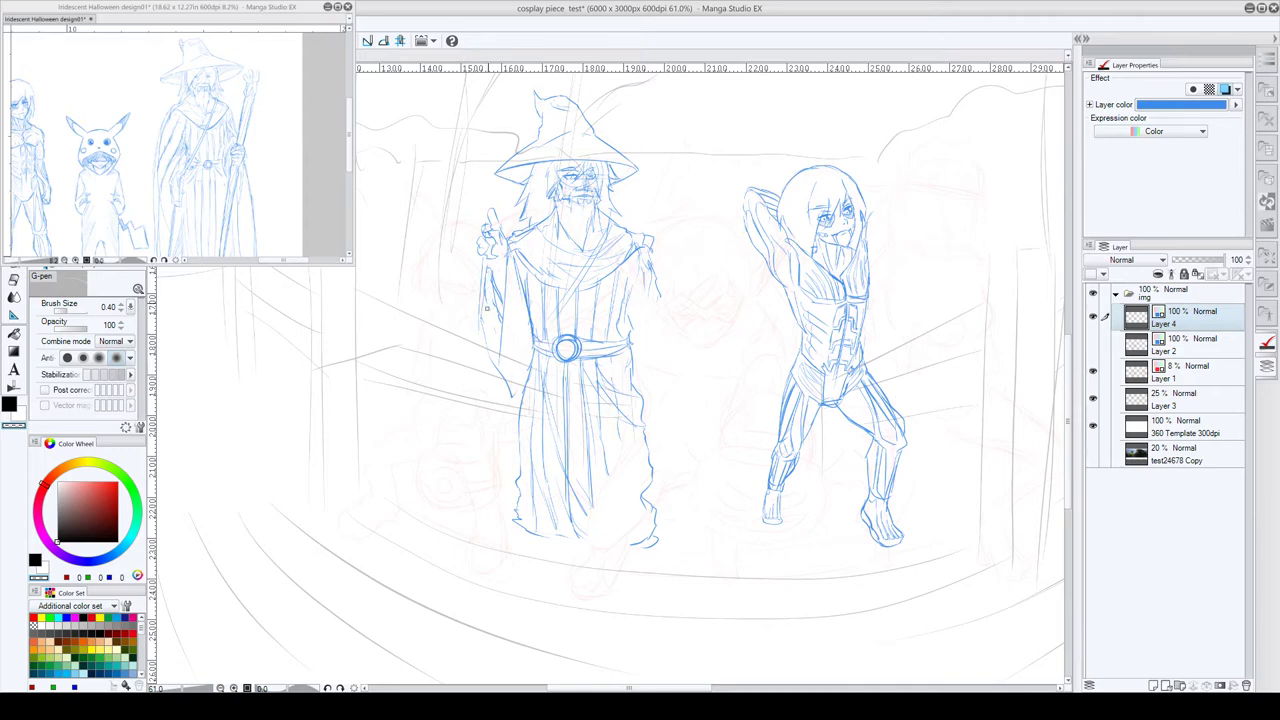
{"action": "key", "text": "x"}
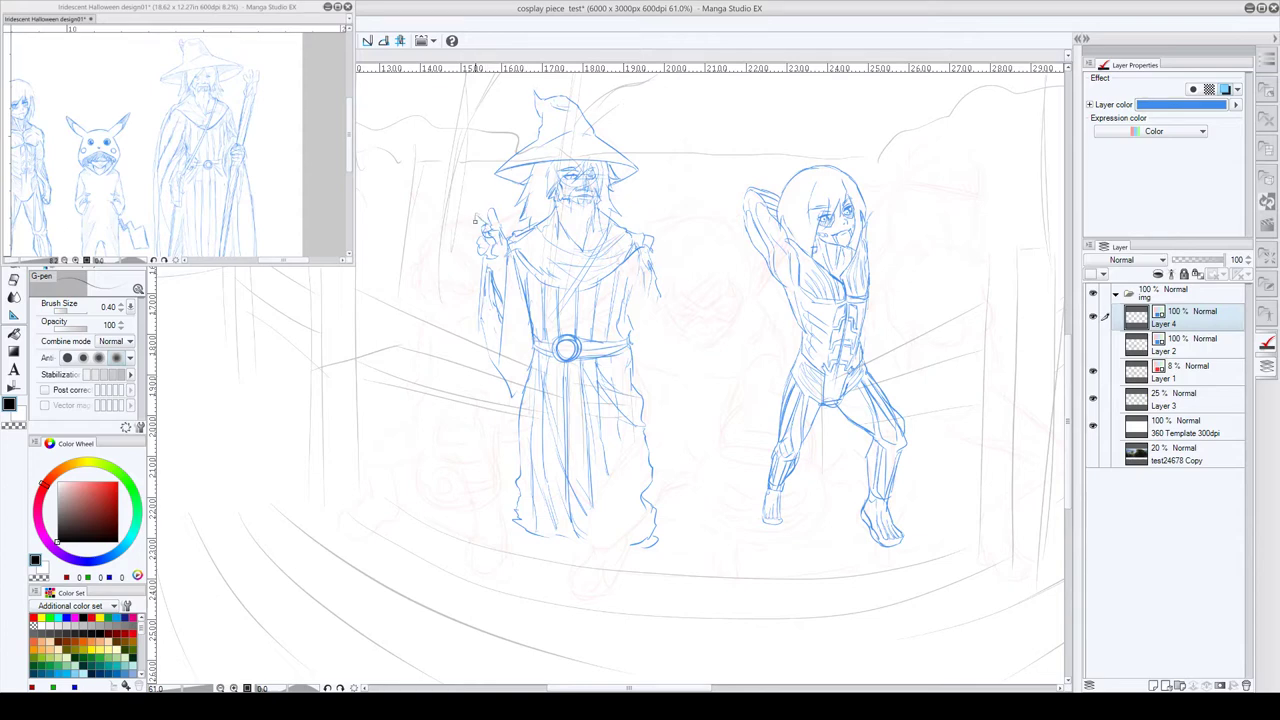
{"action": "key", "text": "x"}
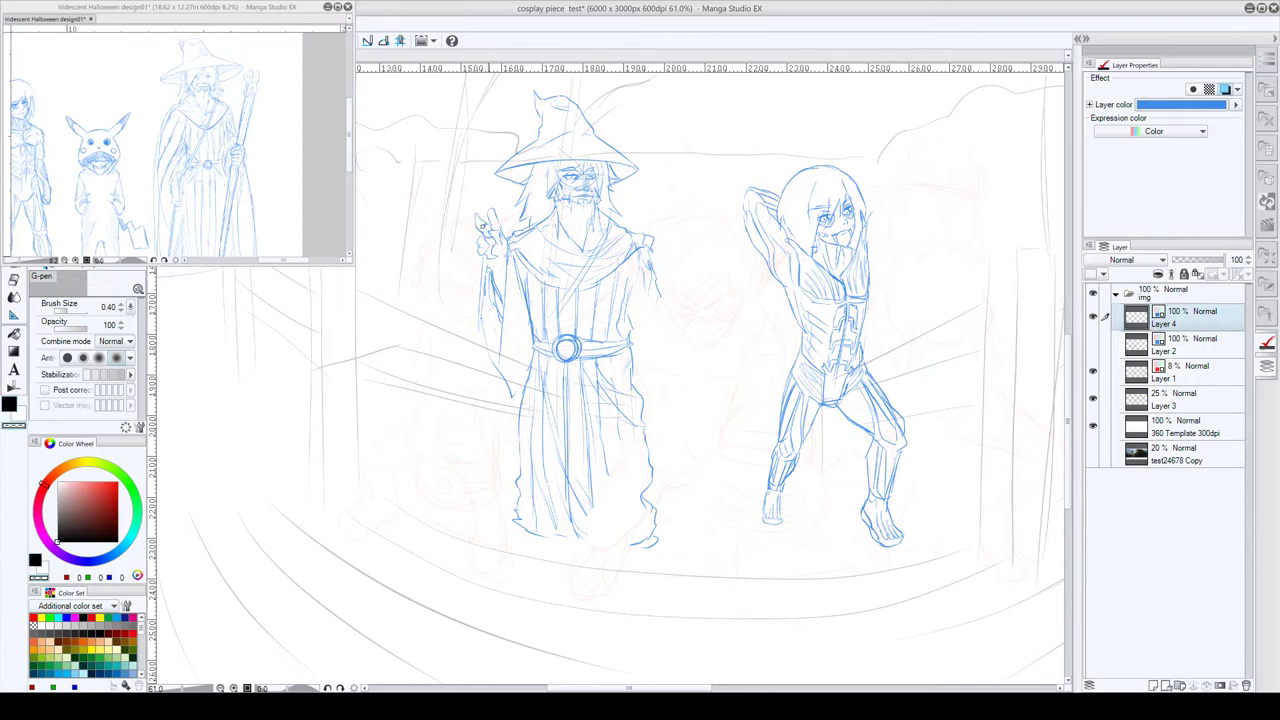
{"action": "key", "text": "c"}
{"action": "key", "text": "c"}
{"action": "key", "text": "c"}
{"action": "left_click_drag", "start_coordinate": [481, 232], "coordinate": [496, 229]}
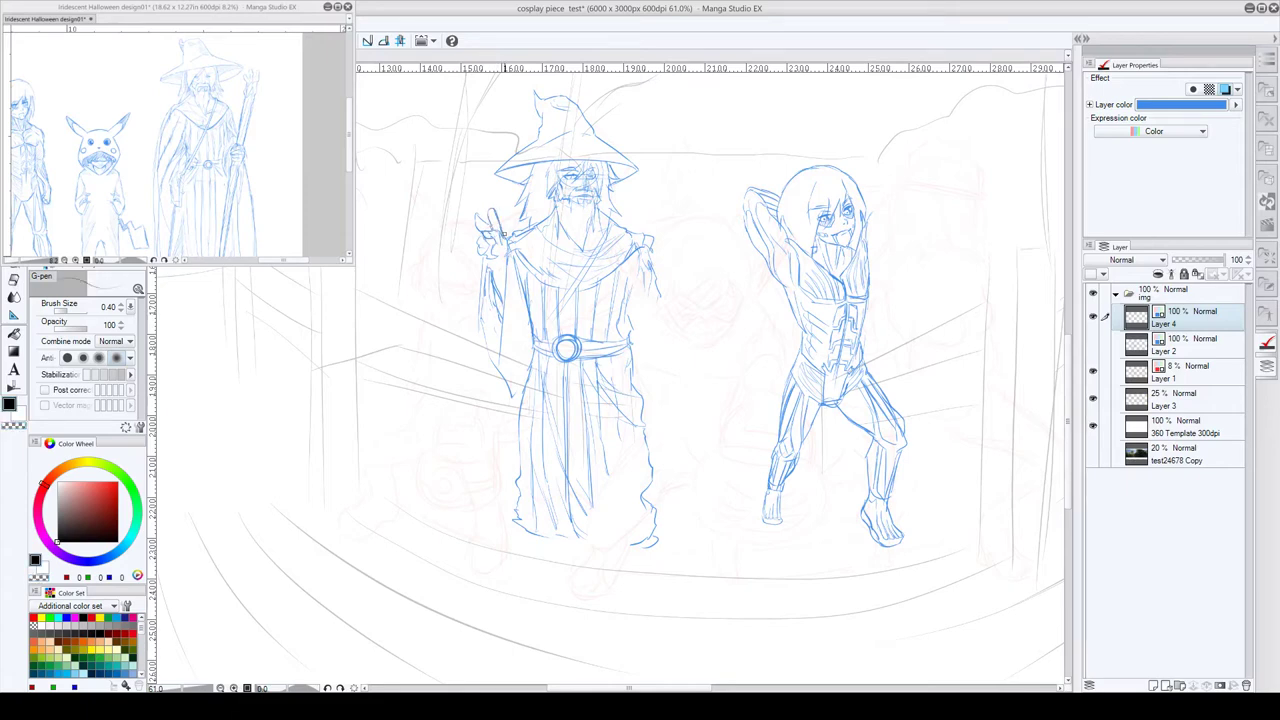
{"action": "left_click_drag", "start_coordinate": [490, 212], "coordinate": [477, 231]}
- Lengthen the staff-side sleeve, add robe shading, and draw the long cloak falling on both sides of the robe
{"action": "left_click_drag", "start_coordinate": [657, 297], "coordinate": [658, 336]}
{"action": "mouse_move", "coordinate": [617, 288]}
{"action": "left_mouse_down"}
{"action": "mouse_move", "coordinate": [582, 314]}
{"action": "mouse_move", "coordinate": [588, 332]}
{"action": "mouse_move", "coordinate": [617, 314]}
{"action": "mouse_move", "coordinate": [621, 340]}
{"action": "left_mouse_up"}
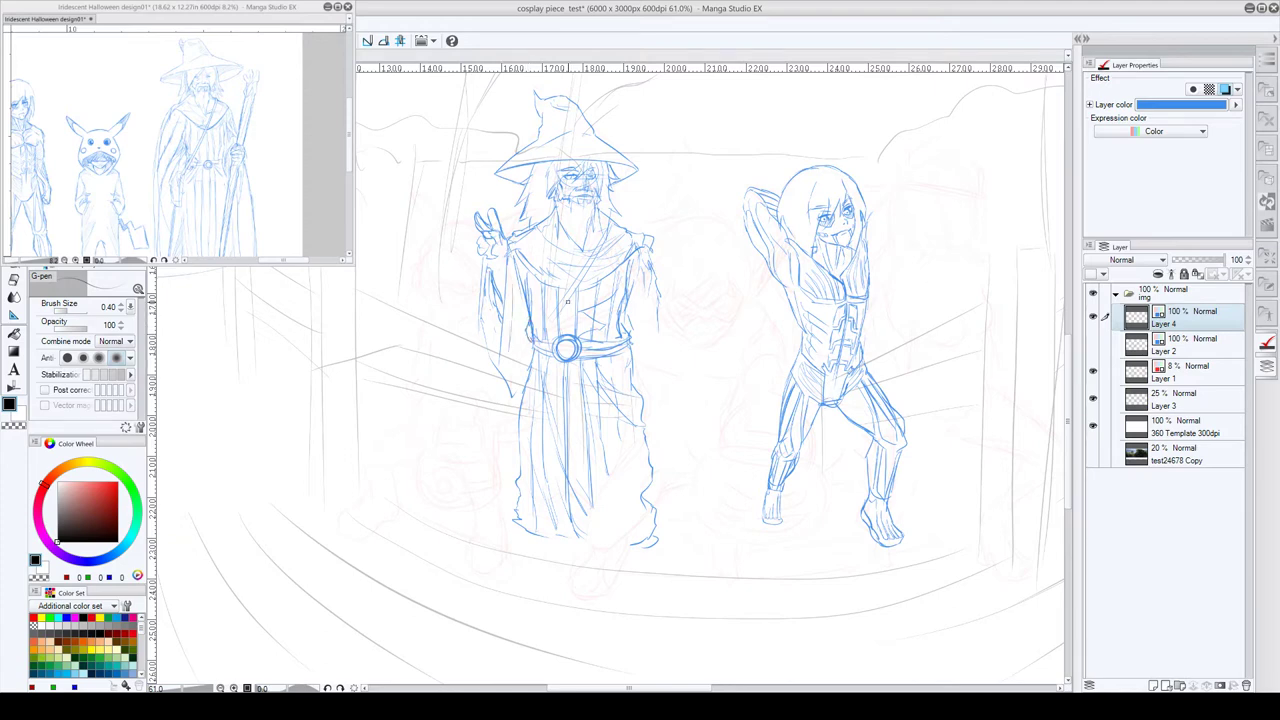
{"action": "left_click_drag", "start_coordinate": [617, 348], "coordinate": [614, 275]}
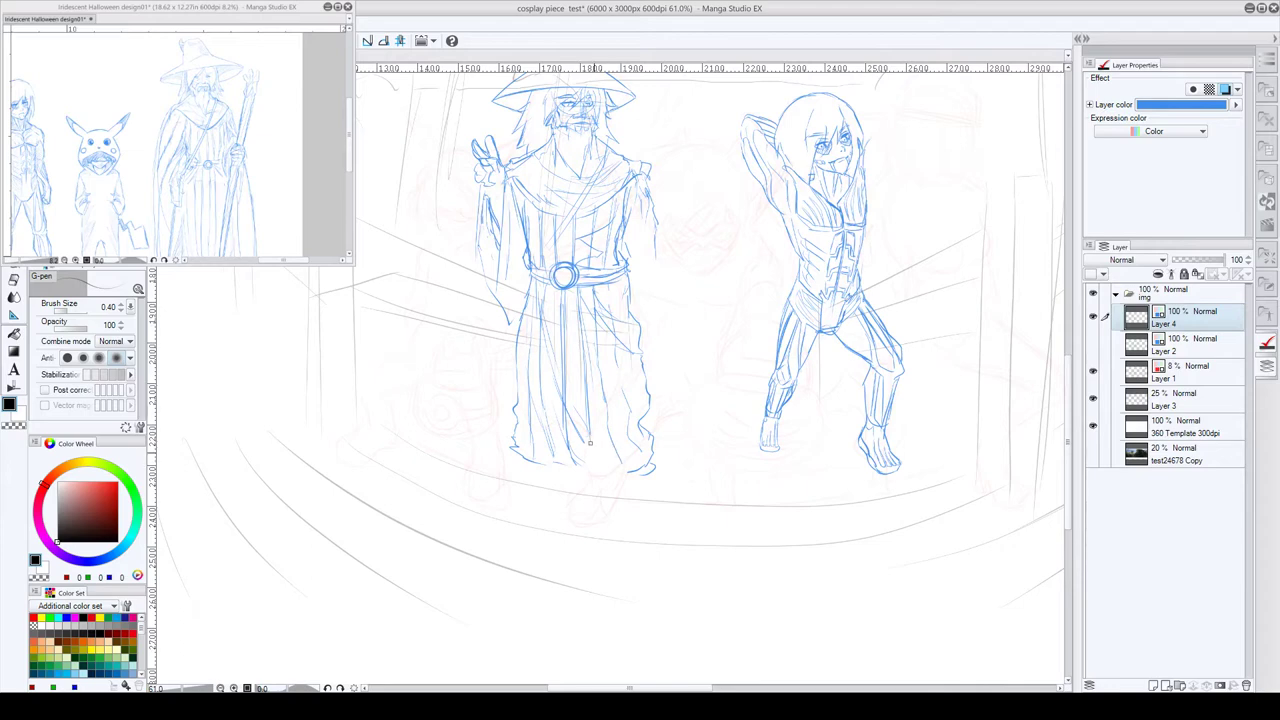
{"action": "left_click_drag", "start_coordinate": [686, 349], "coordinate": [638, 308]}
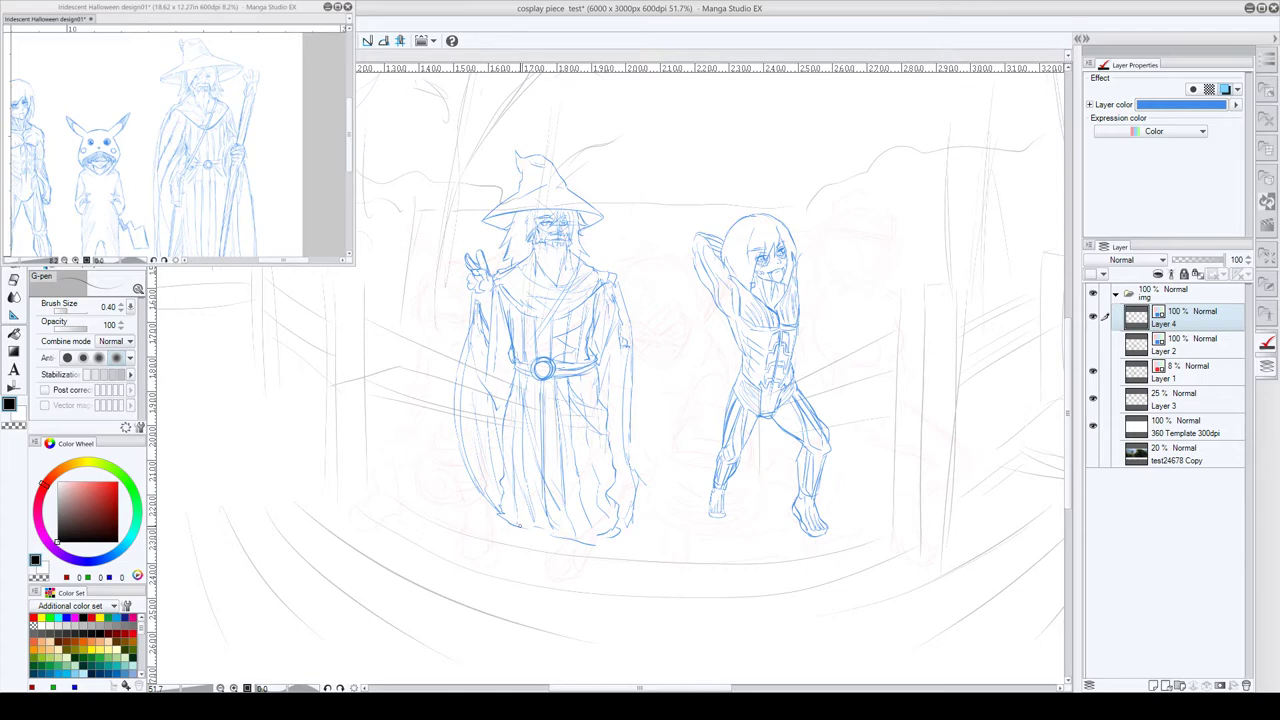
- Make Layer 2 visible to check the wizard together with the whole cosplay group
{"action": "scroll", "coordinate": [686, 309], "scroll_direction": "down", "scroll_amount": 3}
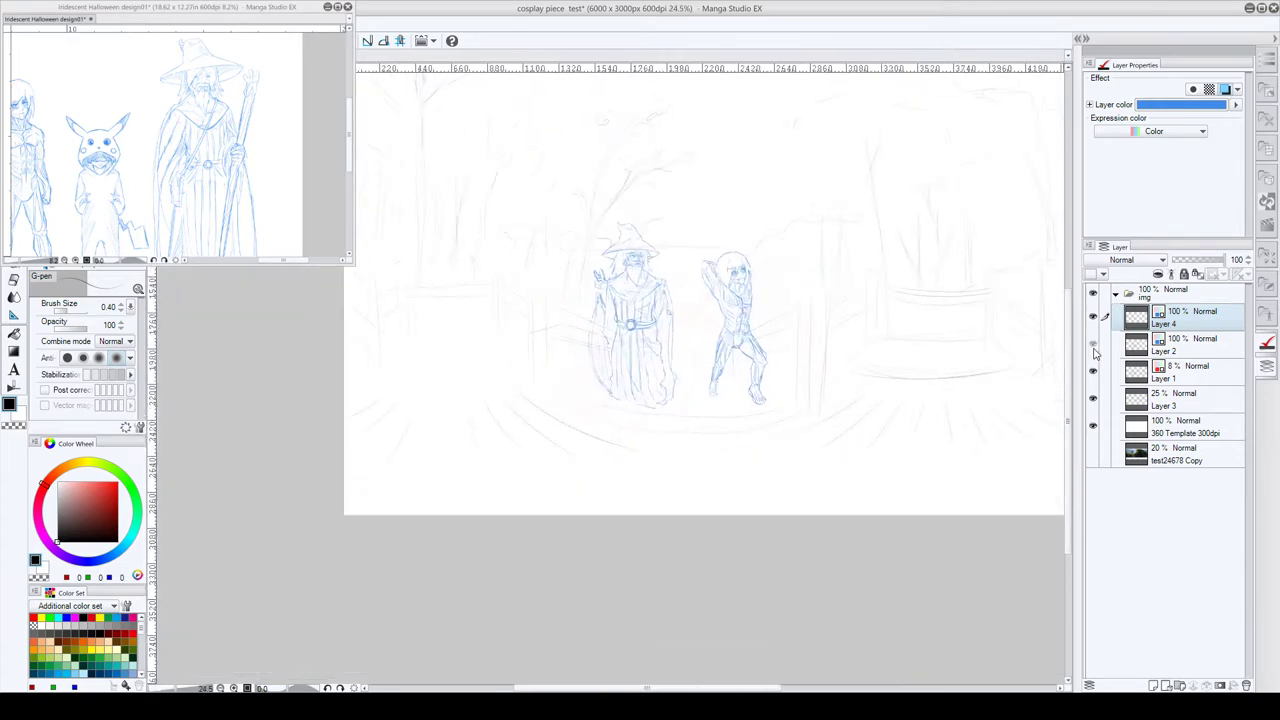
{"action": "left_click", "coordinate": [1092, 344]}
{"action": "scroll", "coordinate": [659, 296], "scroll_direction": "up", "scroll_amount": 2}
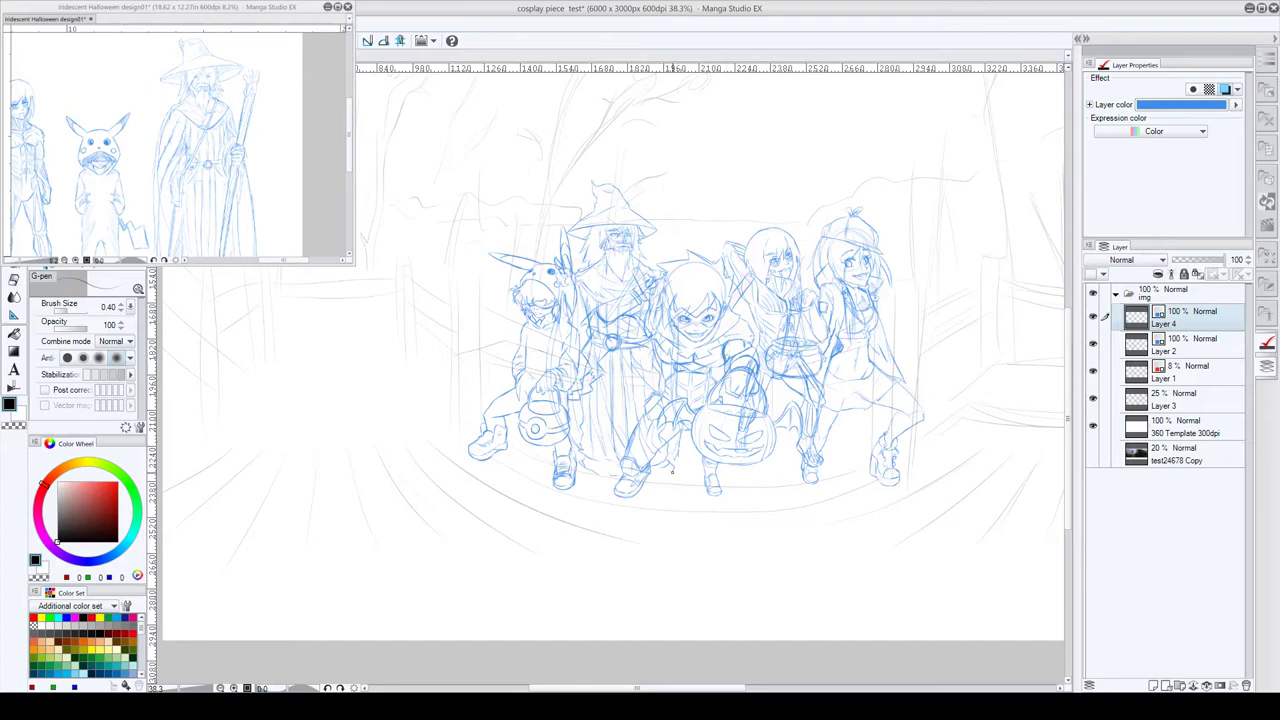
{"action": "scroll", "coordinate": [710, 246], "scroll_direction": "up", "scroll_amount": 1}
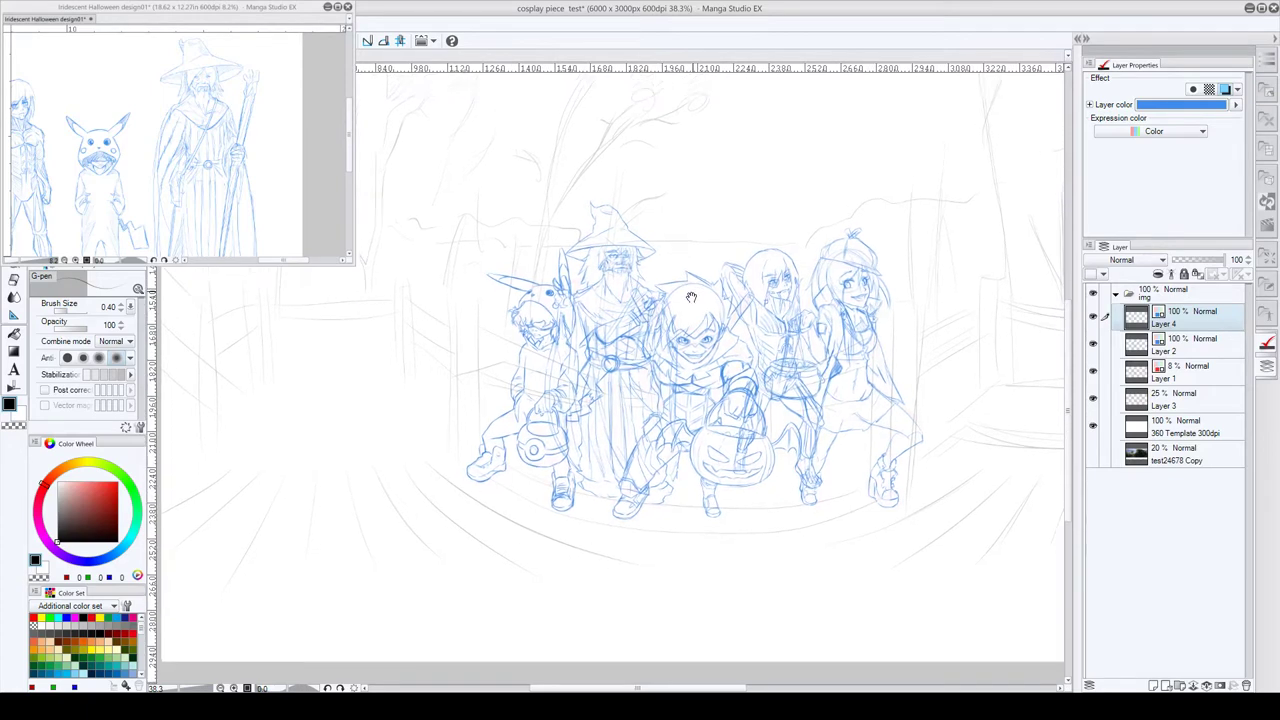
{"action": "scroll", "coordinate": [651, 266], "scroll_direction": "up", "scroll_amount": 1}
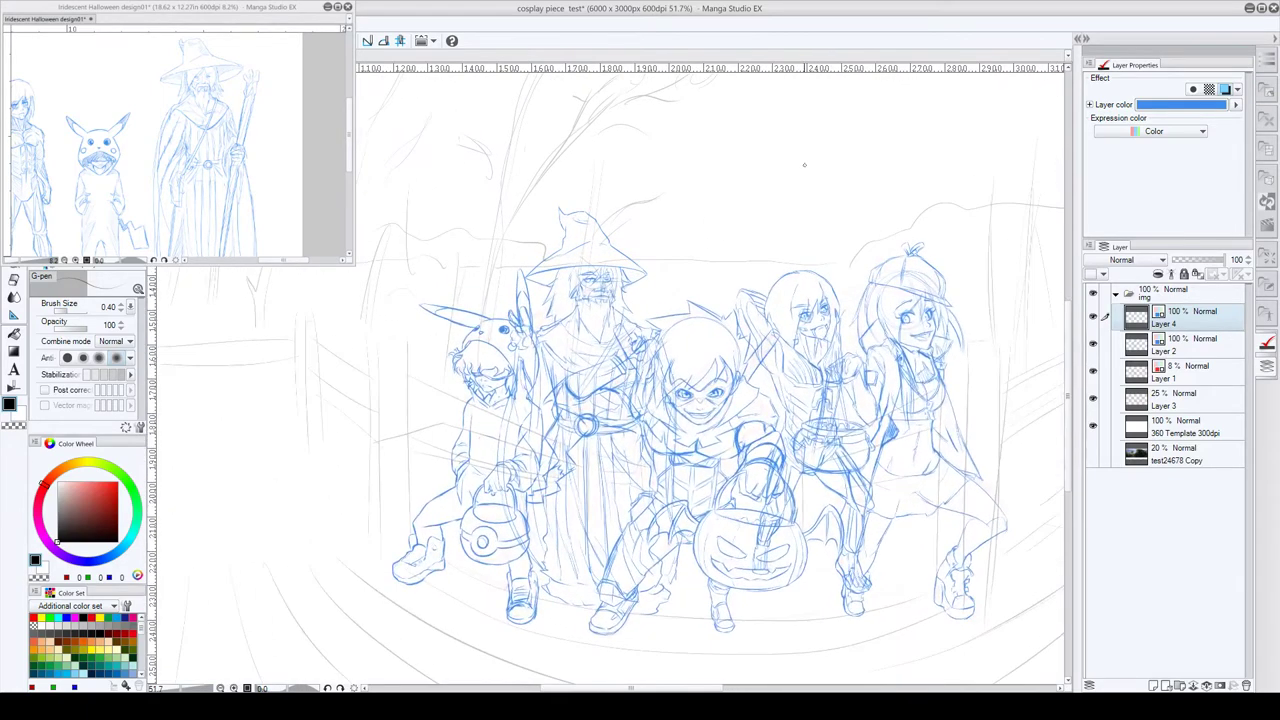
{"action": "left_click_drag", "start_coordinate": [694, 246], "coordinate": [677, 251]}
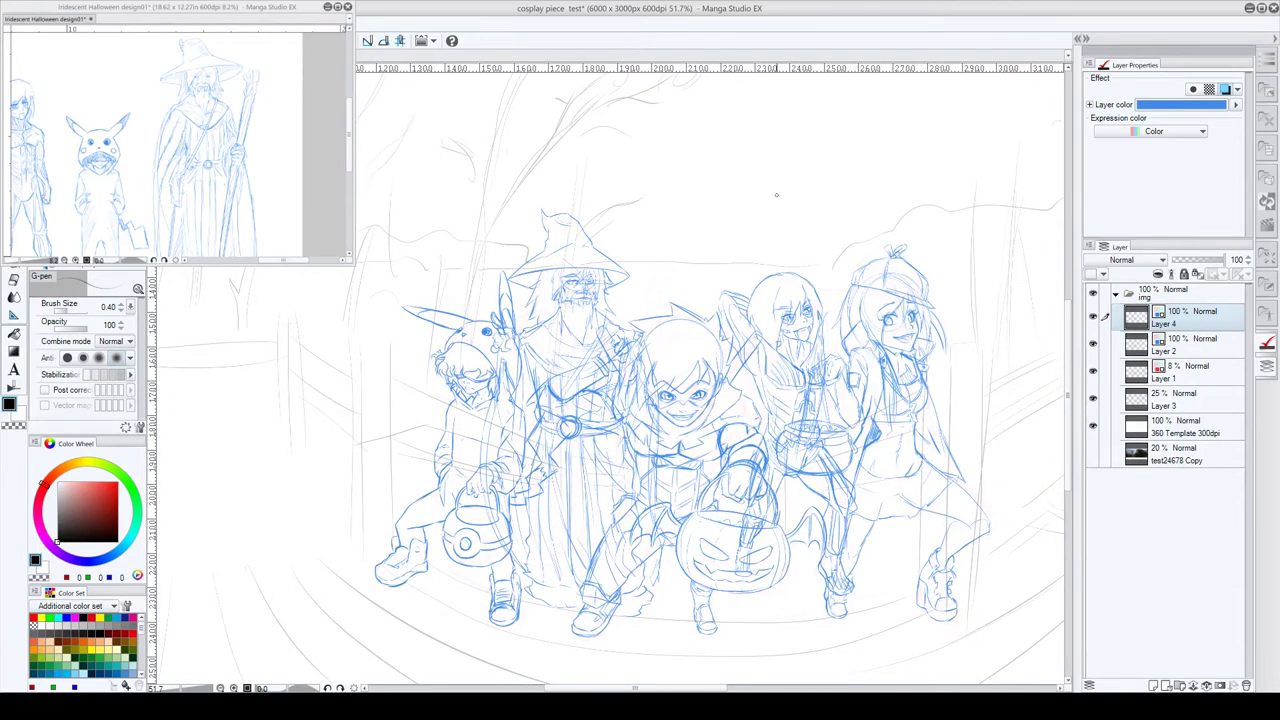
- Add a new layer beneath Layer 2 and prepare the G-pen with white at brush size 6.00
{"action": "left_click", "coordinate": [1139, 346]}
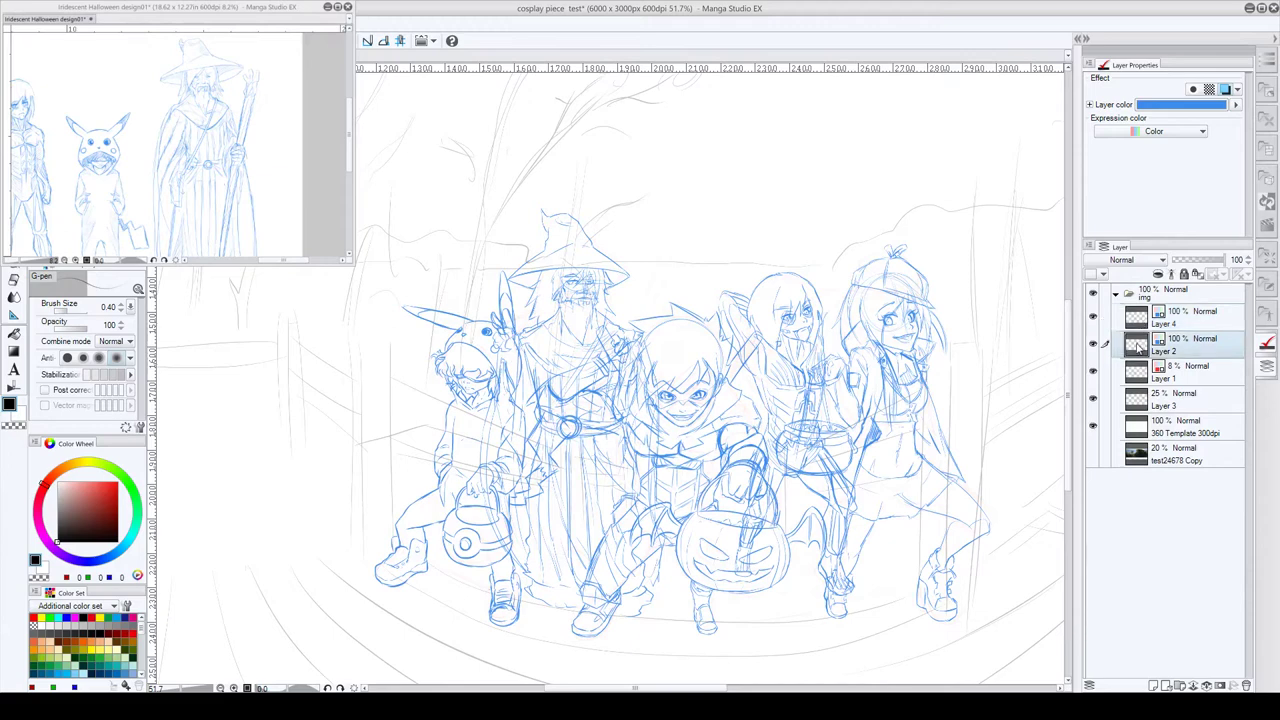
{"action": "left_click", "coordinate": [1153, 686]}
{"action": "mouse_move", "coordinate": [1150, 348]}
{"action": "left_mouse_down"}
{"action": "mouse_move", "coordinate": [1140, 385]}
{"action": "mouse_move", "coordinate": [1133, 367]}
{"action": "left_mouse_up"}
{"action": "key", "text": "x"}
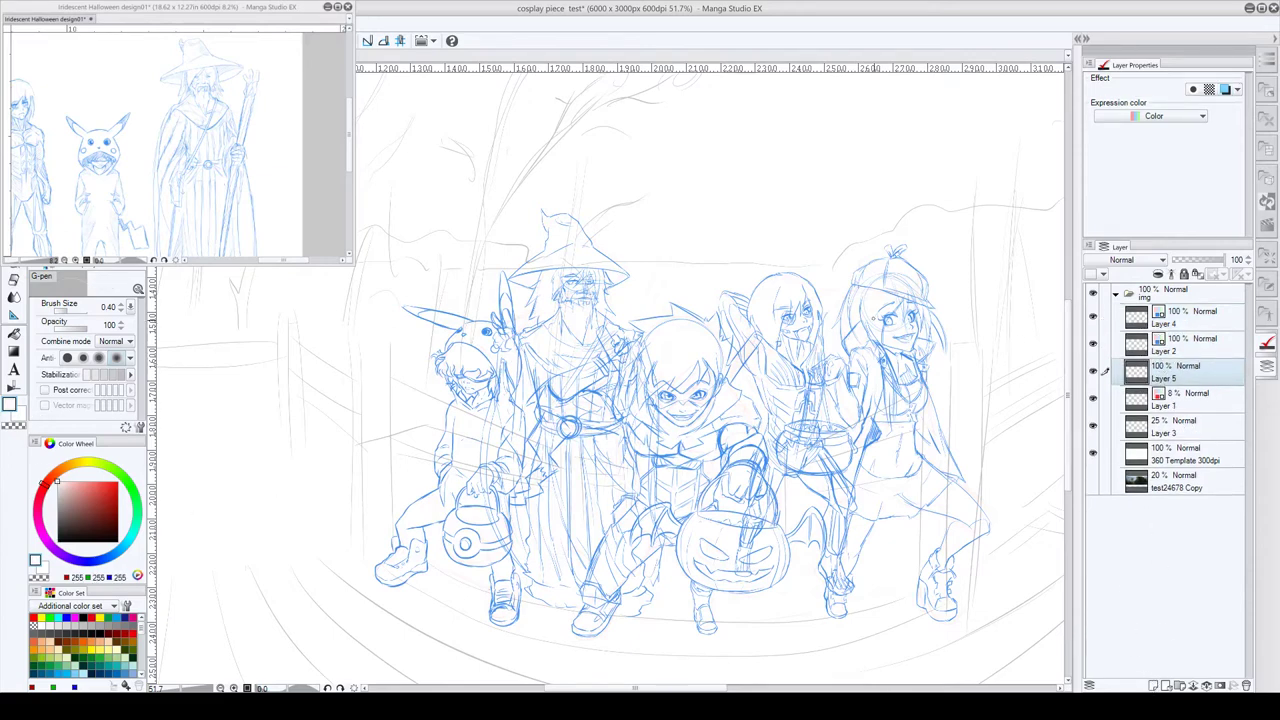
{"action": "key", "text": "bracketright"}
{"action": "key", "text": "bracketright"}
{"action": "key", "text": "bracketright"}
{"action": "key", "text": "bracketright"}
- Move Layer 2 and Layer 5 above Layer 4, then paint white over the wizard's lines crossing the masked boy's raised arm
{"action": "mouse_move", "coordinate": [607, 336]}
{"action": "left_mouse_down"}
{"action": "mouse_move", "coordinate": [625, 350]}
{"action": "mouse_move", "coordinate": [630, 385]}
{"action": "left_mouse_up"}
{"action": "left_click_drag", "start_coordinate": [1143, 372], "coordinate": [1155, 325]}
{"action": "left_click_drag", "start_coordinate": [1147, 377], "coordinate": [1155, 323]}
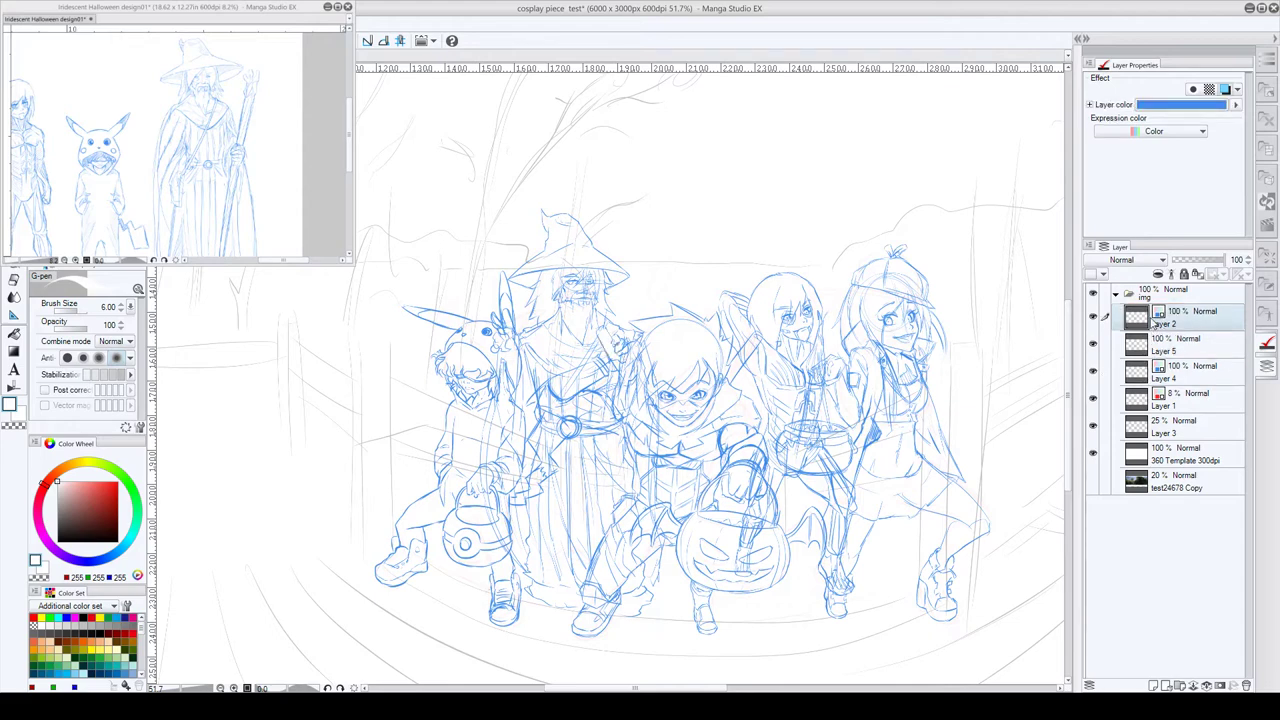
{"action": "left_click", "coordinate": [1168, 350]}
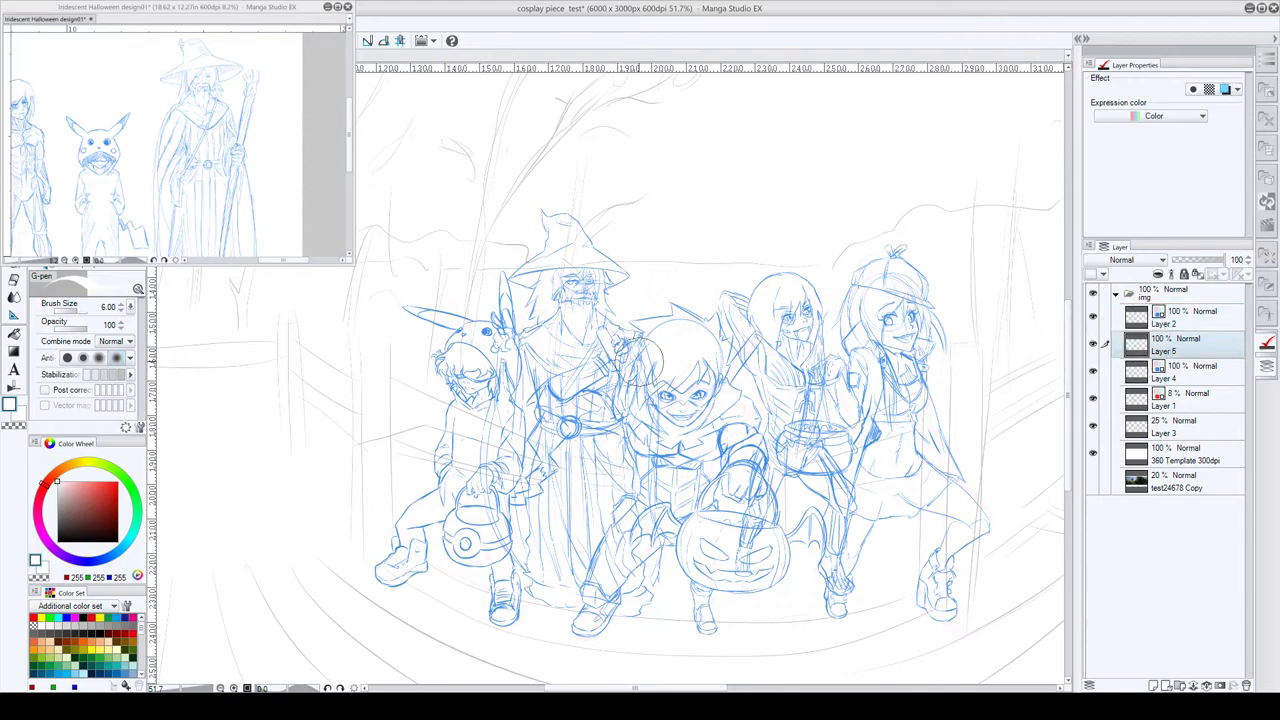
{"action": "mouse_move", "coordinate": [577, 380]}
{"action": "left_mouse_down"}
{"action": "mouse_move", "coordinate": [585, 373]}
{"action": "mouse_move", "coordinate": [556, 395]}
{"action": "mouse_move", "coordinate": [602, 402]}
{"action": "left_mouse_up"}
- Change Layer 2's layer color to red to distinguish the front figures from the blue background figures
{"action": "left_click", "coordinate": [1170, 317]}
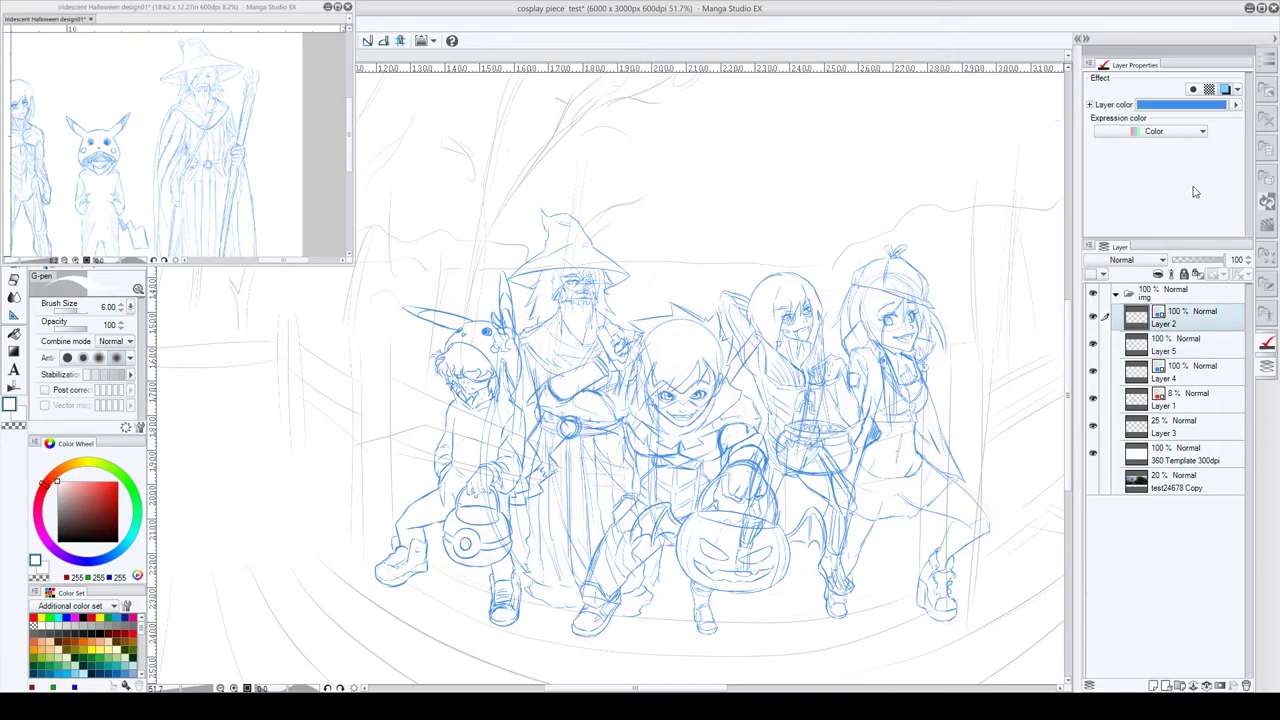
{"action": "left_click", "coordinate": [1238, 106]}
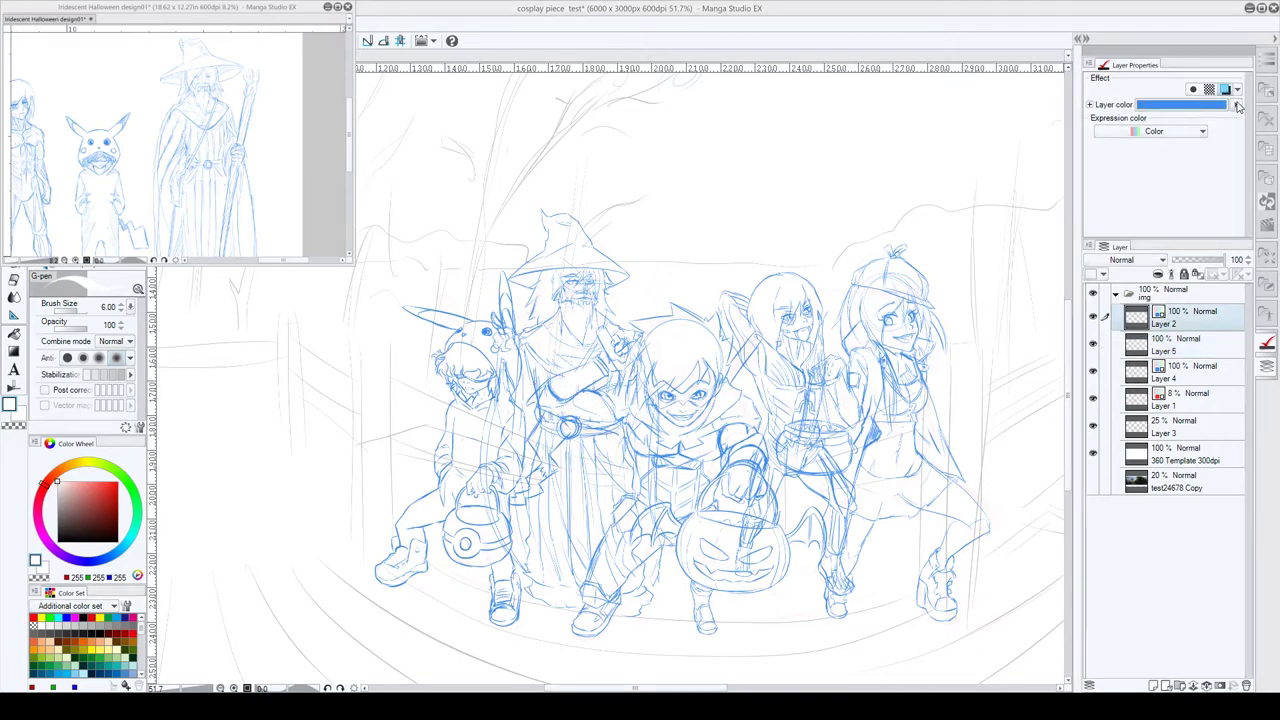
{"action": "left_click", "coordinate": [686, 263]}
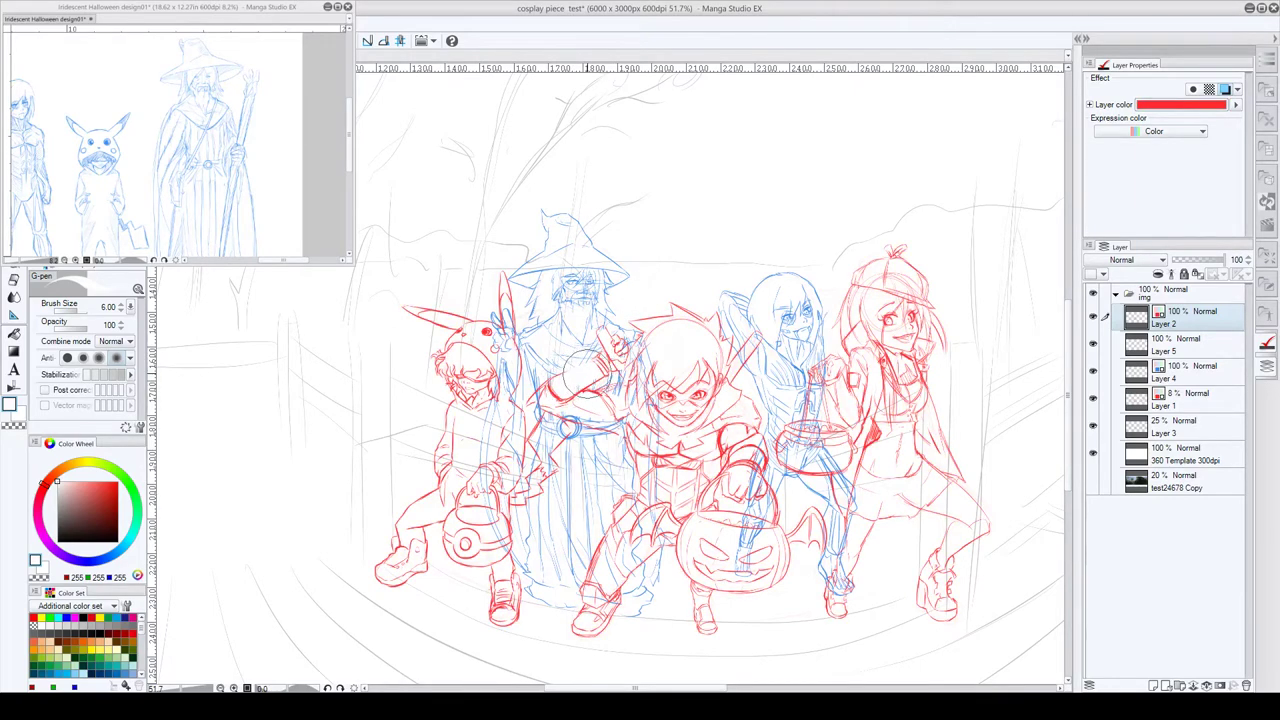
- Paint white on Layer 5 to hide the blue lines overlapping the central boy's arm, body, fist and sword handle
{"action": "left_click", "coordinate": [1161, 350]}
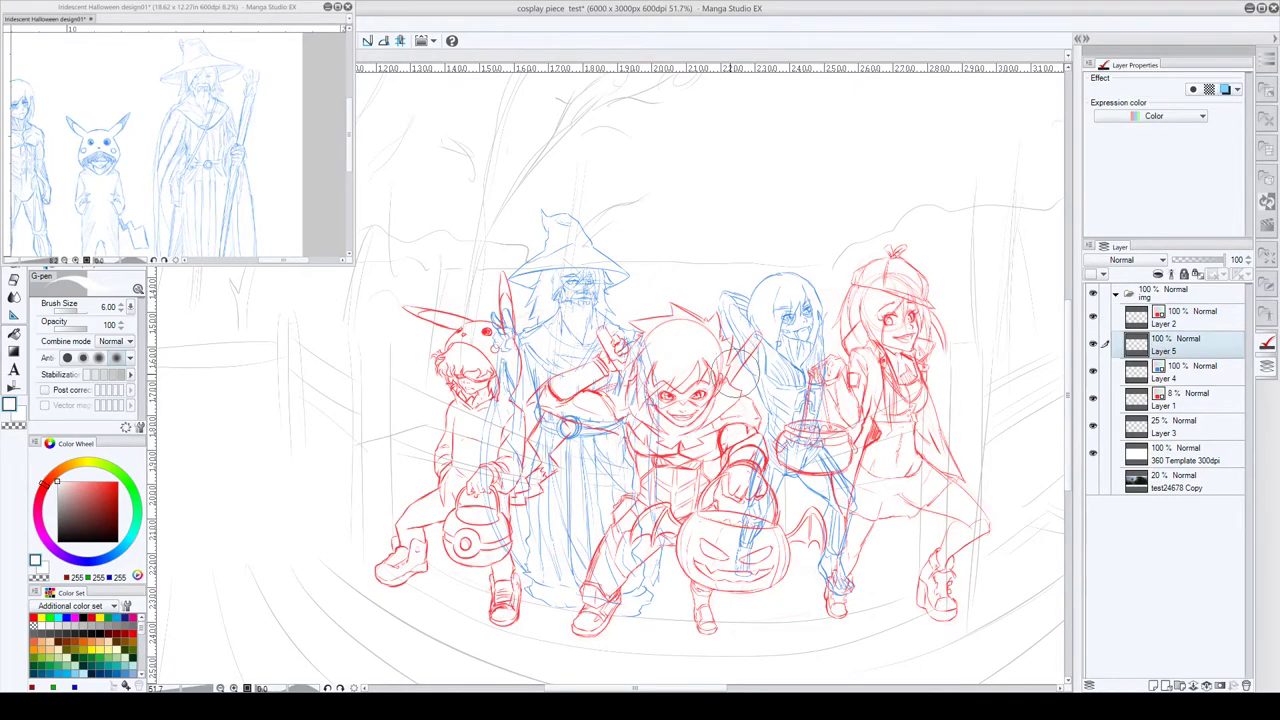
{"action": "mouse_move", "coordinate": [578, 372]}
{"action": "left_mouse_down"}
{"action": "mouse_move", "coordinate": [558, 406]}
{"action": "mouse_move", "coordinate": [570, 418]}
{"action": "mouse_move", "coordinate": [628, 405]}
{"action": "mouse_move", "coordinate": [612, 385]}
{"action": "mouse_move", "coordinate": [645, 368]}
{"action": "mouse_move", "coordinate": [635, 359]}
{"action": "mouse_move", "coordinate": [648, 345]}
{"action": "mouse_move", "coordinate": [627, 344]}
{"action": "mouse_move", "coordinate": [667, 366]}
{"action": "mouse_move", "coordinate": [590, 420]}
{"action": "mouse_move", "coordinate": [660, 455]}
{"action": "mouse_move", "coordinate": [645, 535]}
{"action": "mouse_move", "coordinate": [670, 534]}
{"action": "mouse_move", "coordinate": [636, 508]}
{"action": "mouse_move", "coordinate": [600, 590]}
{"action": "mouse_move", "coordinate": [620, 580]}
{"action": "left_mouse_up"}
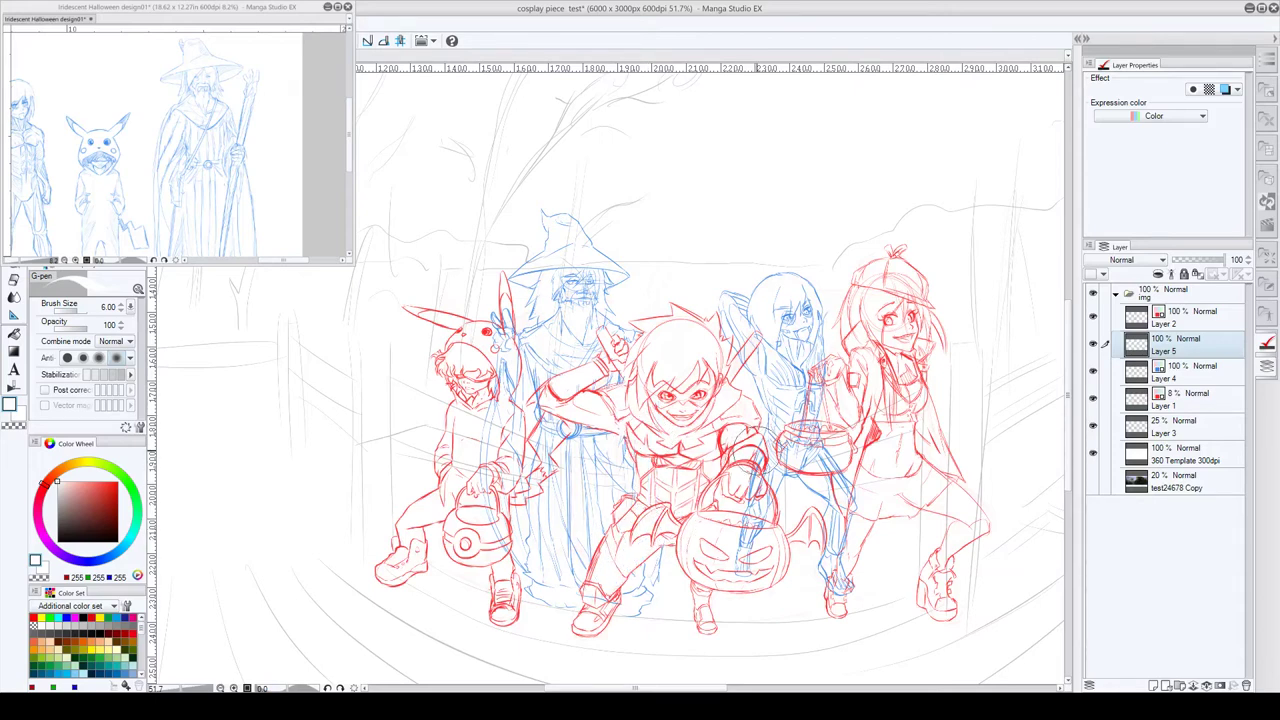
{"action": "mouse_move", "coordinate": [734, 470]}
{"action": "left_mouse_down"}
{"action": "mouse_move", "coordinate": [772, 440]}
{"action": "mouse_move", "coordinate": [740, 490]}
{"action": "mouse_move", "coordinate": [762, 494]}
{"action": "left_mouse_up"}
{"action": "left_click_drag", "start_coordinate": [708, 390], "coordinate": [756, 340]}
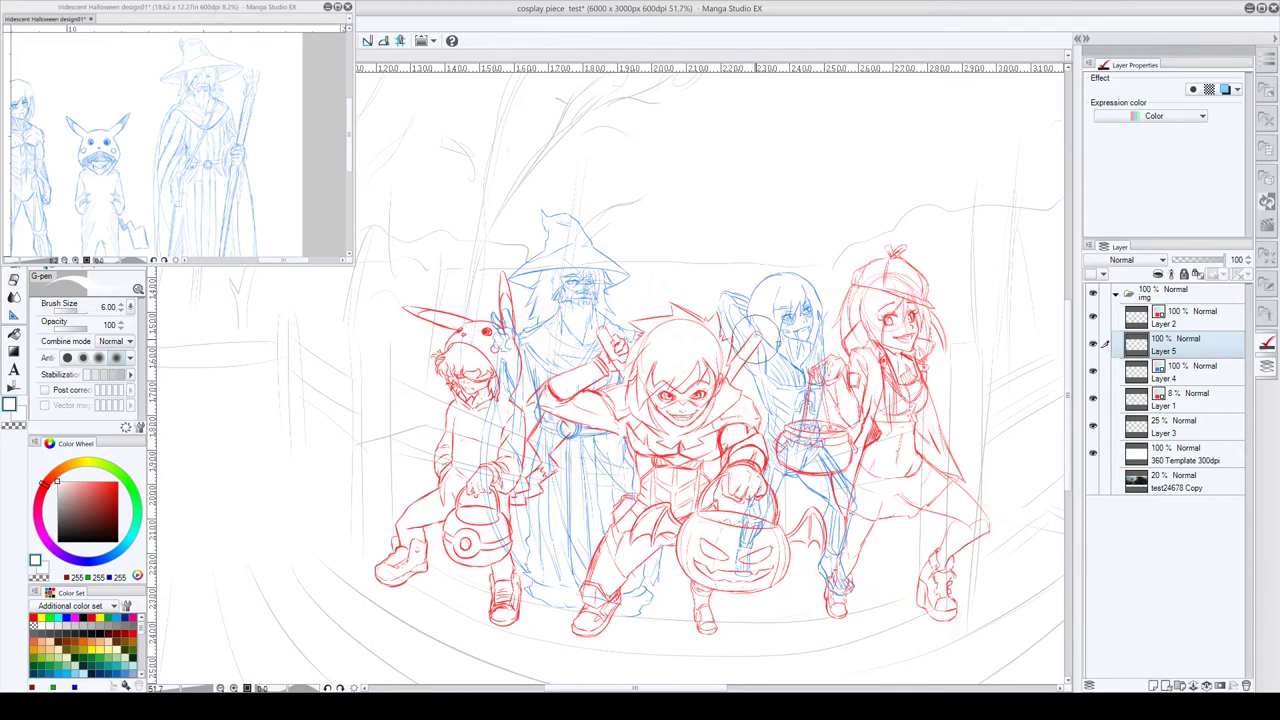
- Paint out the blue lines crossing the Pikachu-costumed child, the capped girl's hand and her candy pot
{"action": "mouse_move", "coordinate": [504, 300]}
{"action": "left_mouse_down"}
{"action": "mouse_move", "coordinate": [496, 338]}
{"action": "mouse_move", "coordinate": [518, 345]}
{"action": "mouse_move", "coordinate": [470, 310]}
{"action": "mouse_move", "coordinate": [483, 308]}
{"action": "mouse_move", "coordinate": [523, 365]}
{"action": "mouse_move", "coordinate": [523, 395]}
{"action": "mouse_move", "coordinate": [488, 332]}
{"action": "mouse_move", "coordinate": [498, 604]}
{"action": "left_mouse_up"}
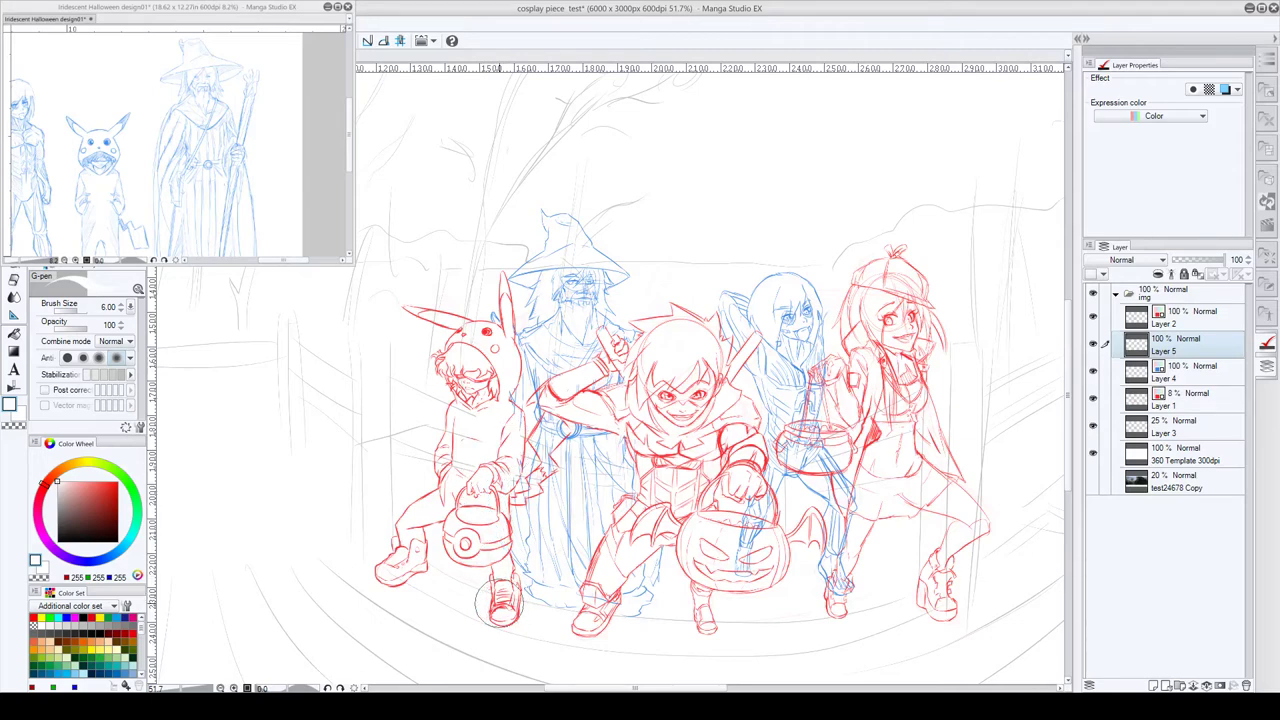
{"action": "mouse_move", "coordinate": [841, 366]}
{"action": "left_mouse_down"}
{"action": "mouse_move", "coordinate": [815, 366]}
{"action": "mouse_move", "coordinate": [835, 392]}
{"action": "left_mouse_up"}
{"action": "mouse_move", "coordinate": [795, 350]}
{"action": "left_mouse_down"}
{"action": "mouse_move", "coordinate": [830, 400]}
{"action": "mouse_move", "coordinate": [800, 440]}
{"action": "left_mouse_up"}
{"action": "mouse_move", "coordinate": [809, 377]}
{"action": "left_mouse_down"}
{"action": "mouse_move", "coordinate": [800, 445]}
{"action": "mouse_move", "coordinate": [845, 455]}
{"action": "left_mouse_up"}
{"action": "left_click_drag", "start_coordinate": [800, 410], "coordinate": [855, 445]}
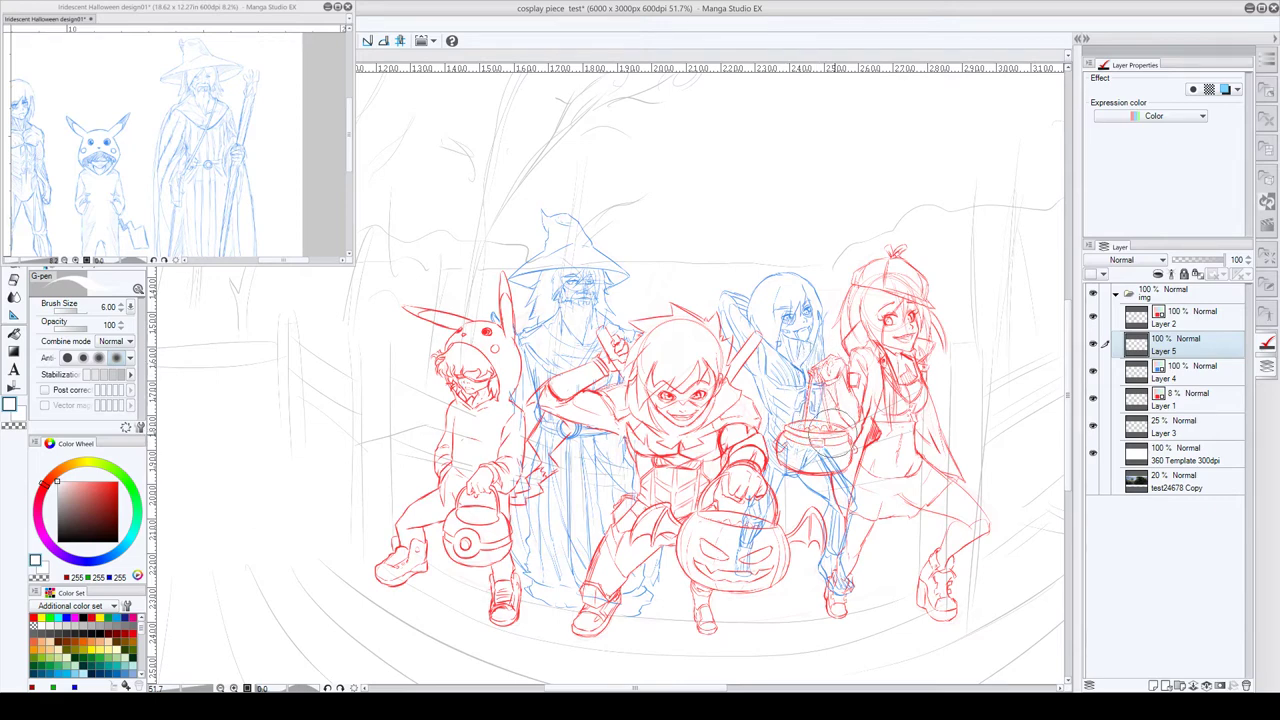
{"action": "mouse_move", "coordinate": [775, 440]}
{"action": "left_mouse_down"}
{"action": "mouse_move", "coordinate": [840, 450]}
{"action": "mouse_move", "coordinate": [786, 456]}
{"action": "mouse_move", "coordinate": [842, 464]}
{"action": "mouse_move", "coordinate": [802, 464]}
{"action": "mouse_move", "coordinate": [820, 472]}
{"action": "mouse_move", "coordinate": [790, 458]}
{"action": "mouse_move", "coordinate": [831, 424]}
{"action": "mouse_move", "coordinate": [841, 450]}
{"action": "mouse_move", "coordinate": [841, 437]}
{"action": "left_mouse_up"}
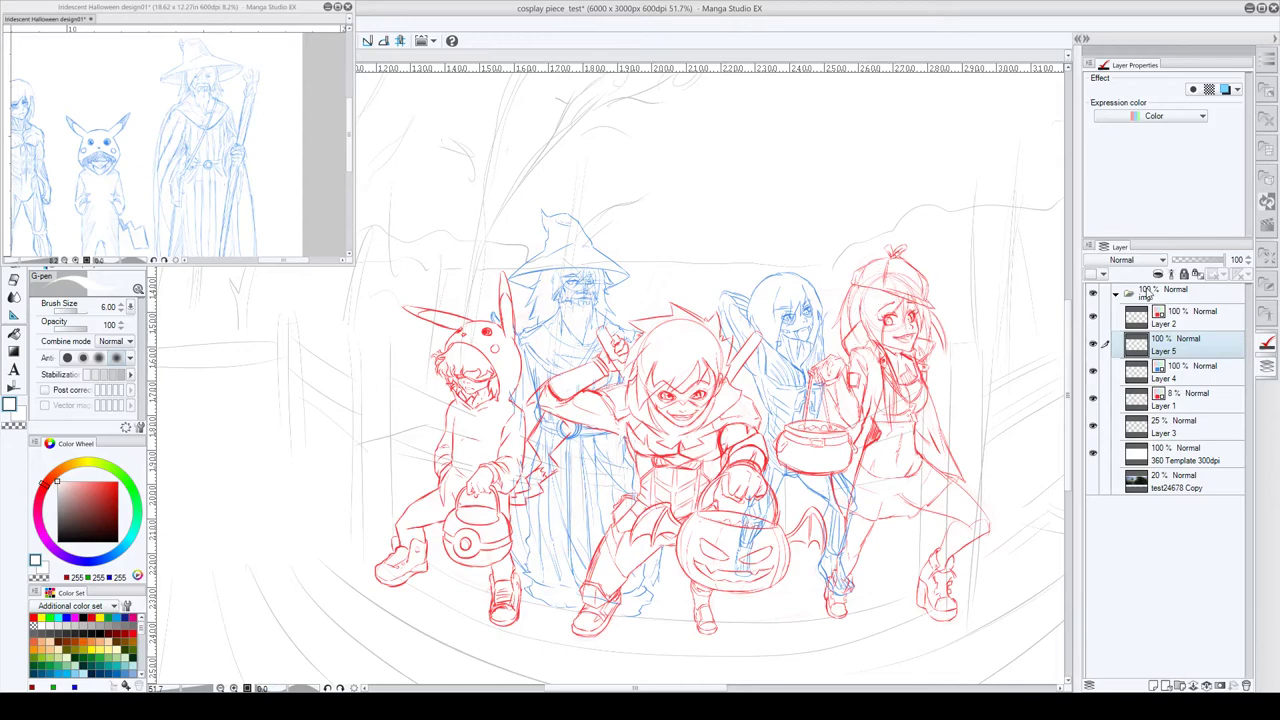
- Show the photo layer test24678 Copy and move it above the 360 Template 300dpi layer
{"action": "left_click", "coordinate": [1093, 454]}
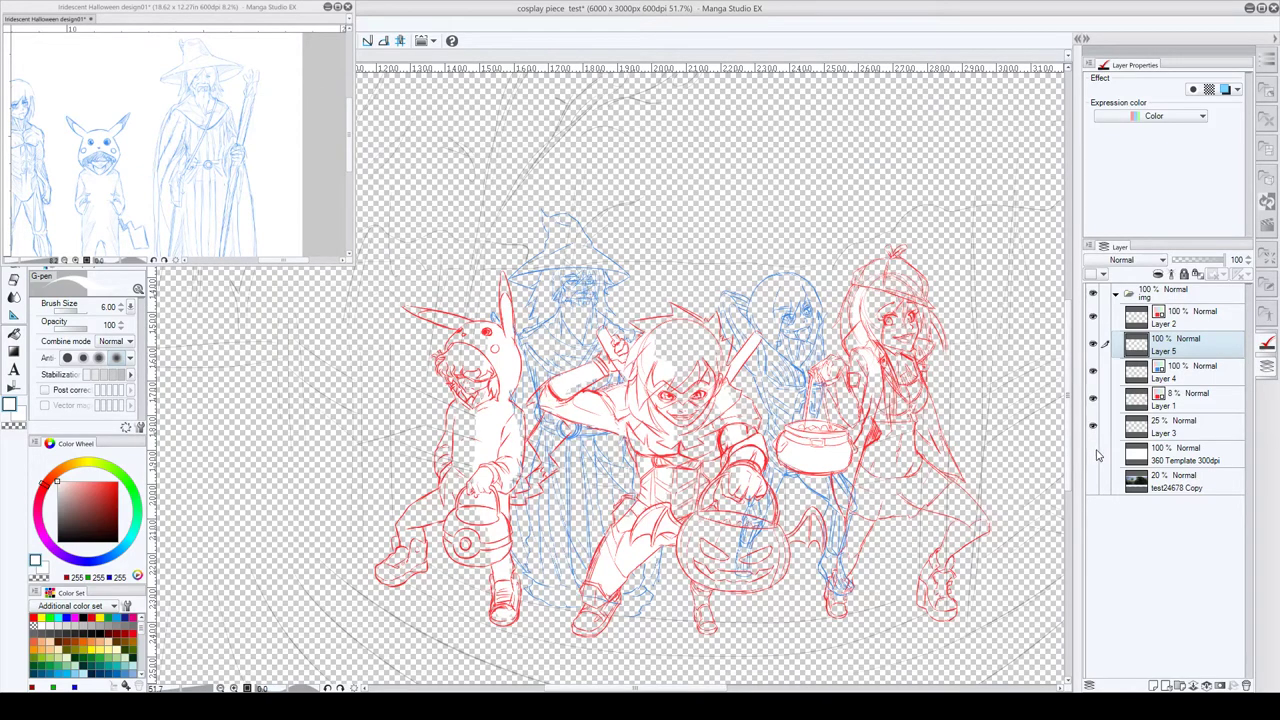
{"action": "left_click", "coordinate": [1093, 454]}
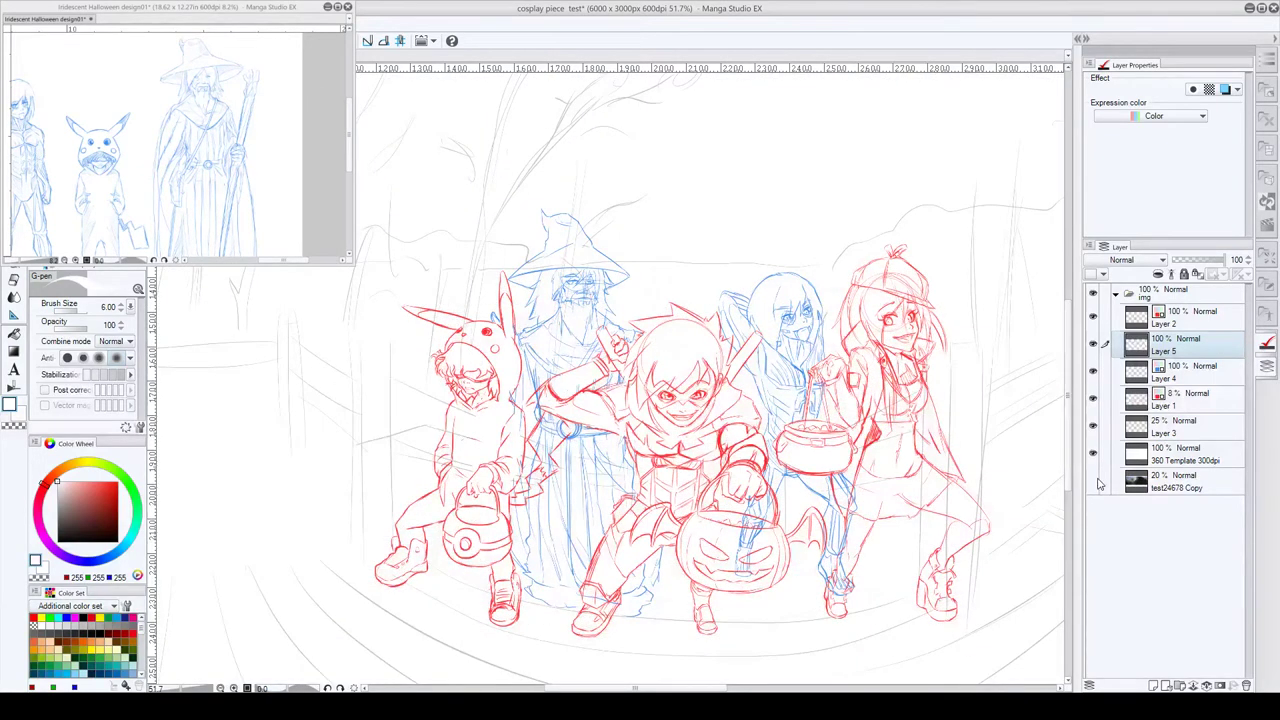
{"action": "left_click", "coordinate": [1108, 482]}
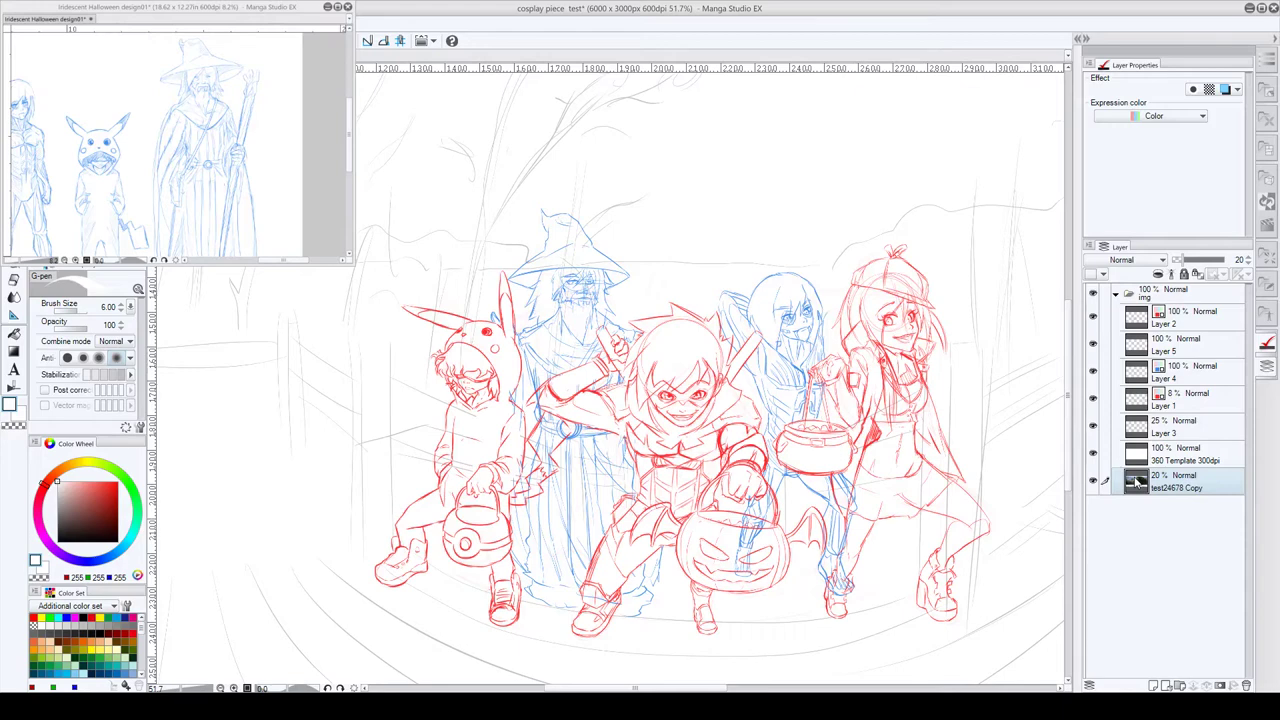
{"action": "left_click_drag", "start_coordinate": [1137, 482], "coordinate": [1133, 456]}
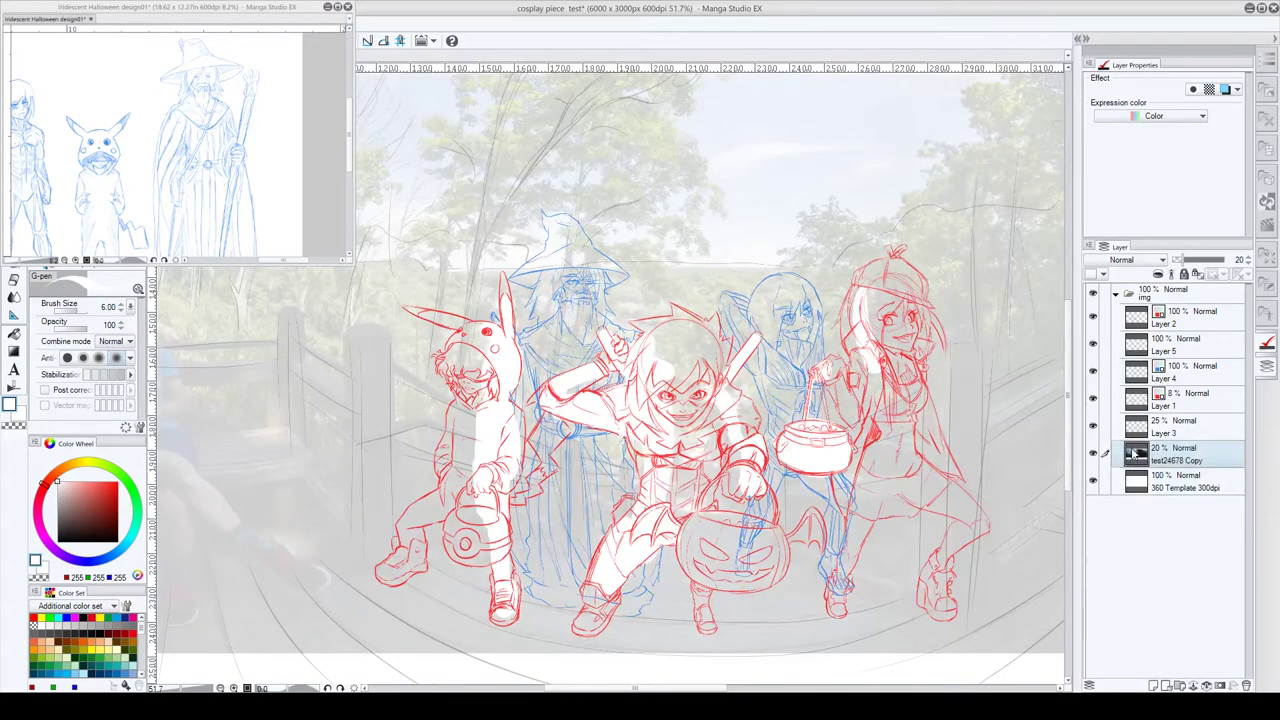
- Set the opacity of Layer 3 to 27% and of the background photo layer to 13%
{"action": "left_click_drag", "start_coordinate": [1185, 260], "coordinate": [1181, 261]}
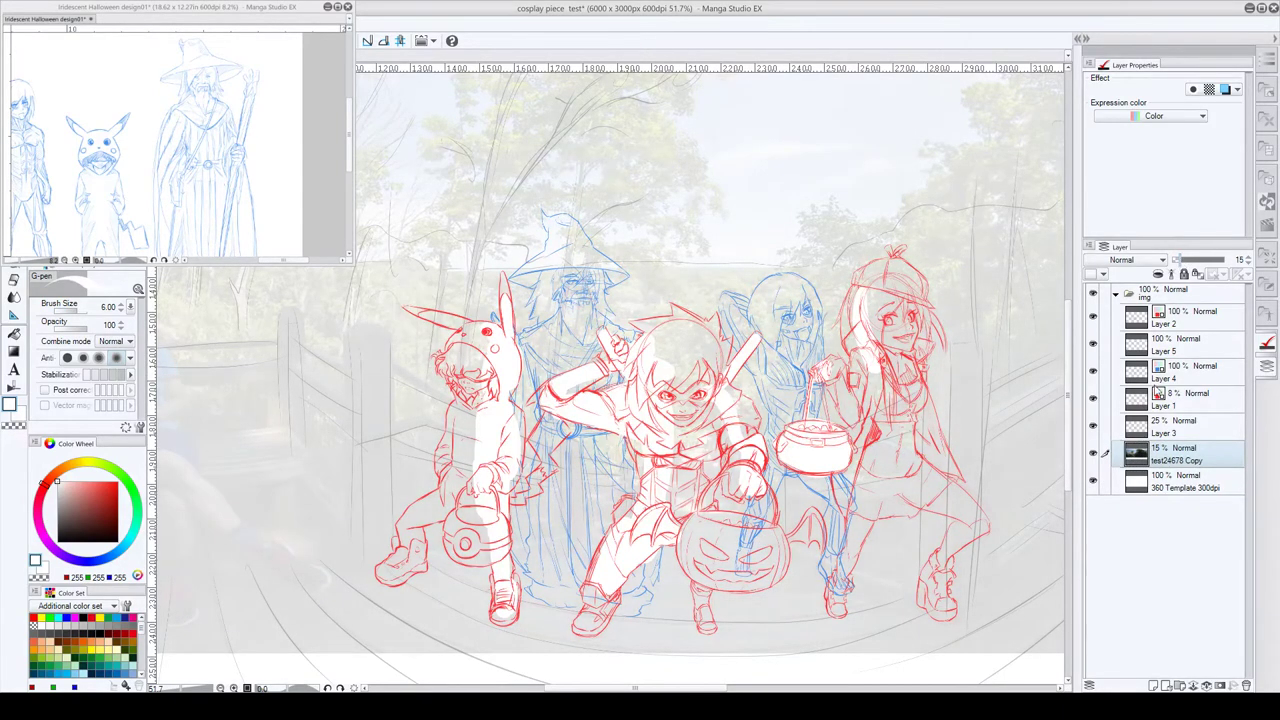
{"action": "left_click", "coordinate": [1145, 432]}
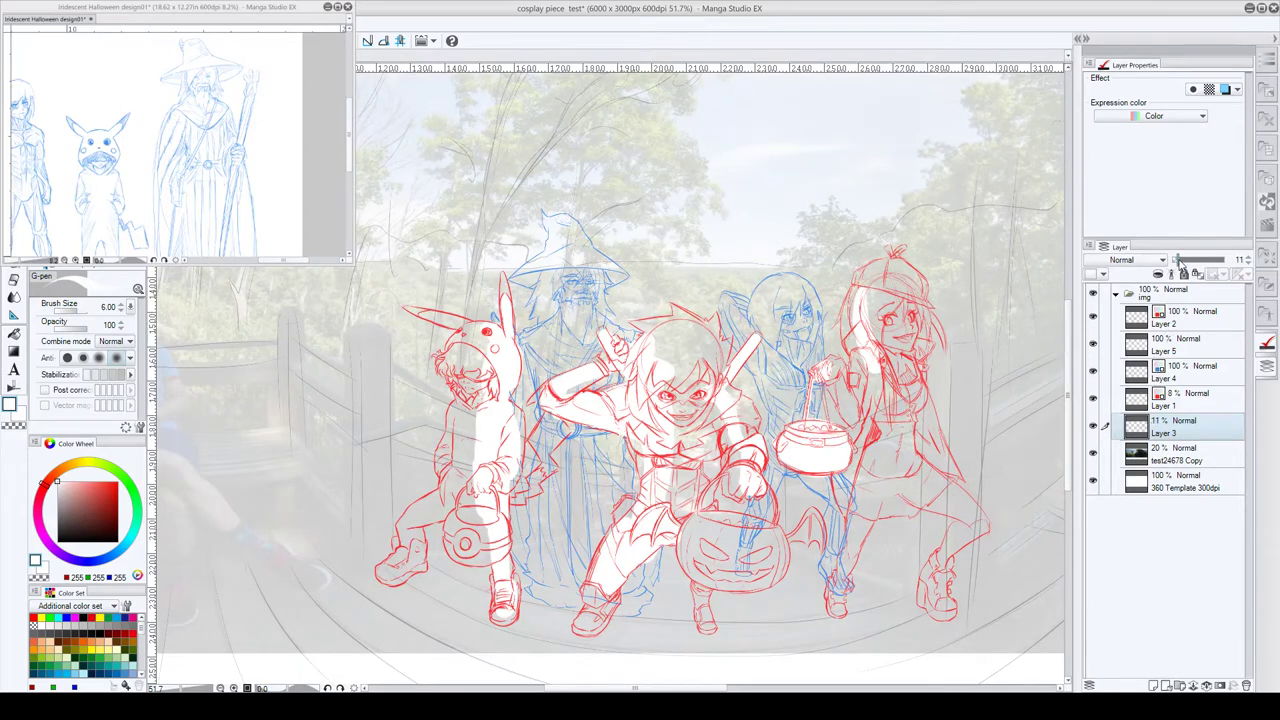
{"action": "left_click", "coordinate": [1149, 457]}
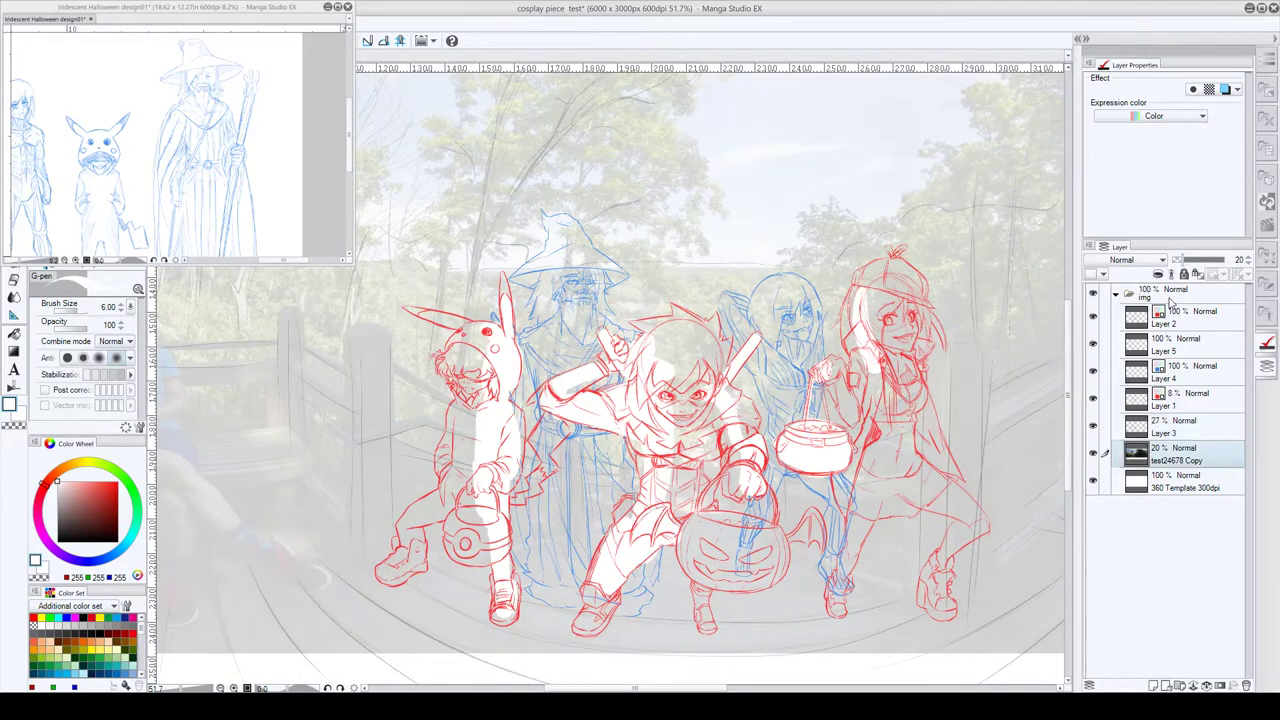
{"action": "left_click", "coordinate": [1184, 261]}
- Fill the capped girl with white on Layer 5 from cap to boots, and clean up the edge around her bent knee
{"action": "left_click", "coordinate": [1147, 348]}
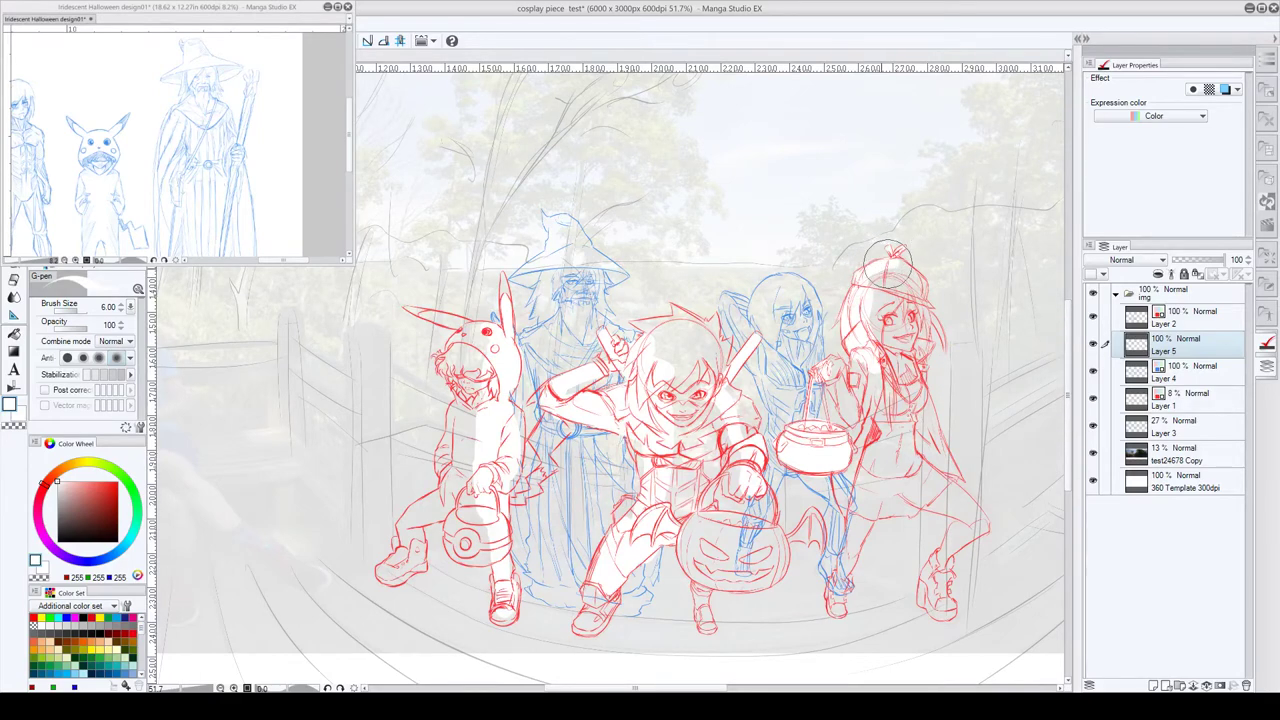
{"action": "mouse_move", "coordinate": [890, 264]}
{"action": "left_mouse_down"}
{"action": "mouse_move", "coordinate": [926, 283]}
{"action": "mouse_move", "coordinate": [889, 283]}
{"action": "left_mouse_up"}
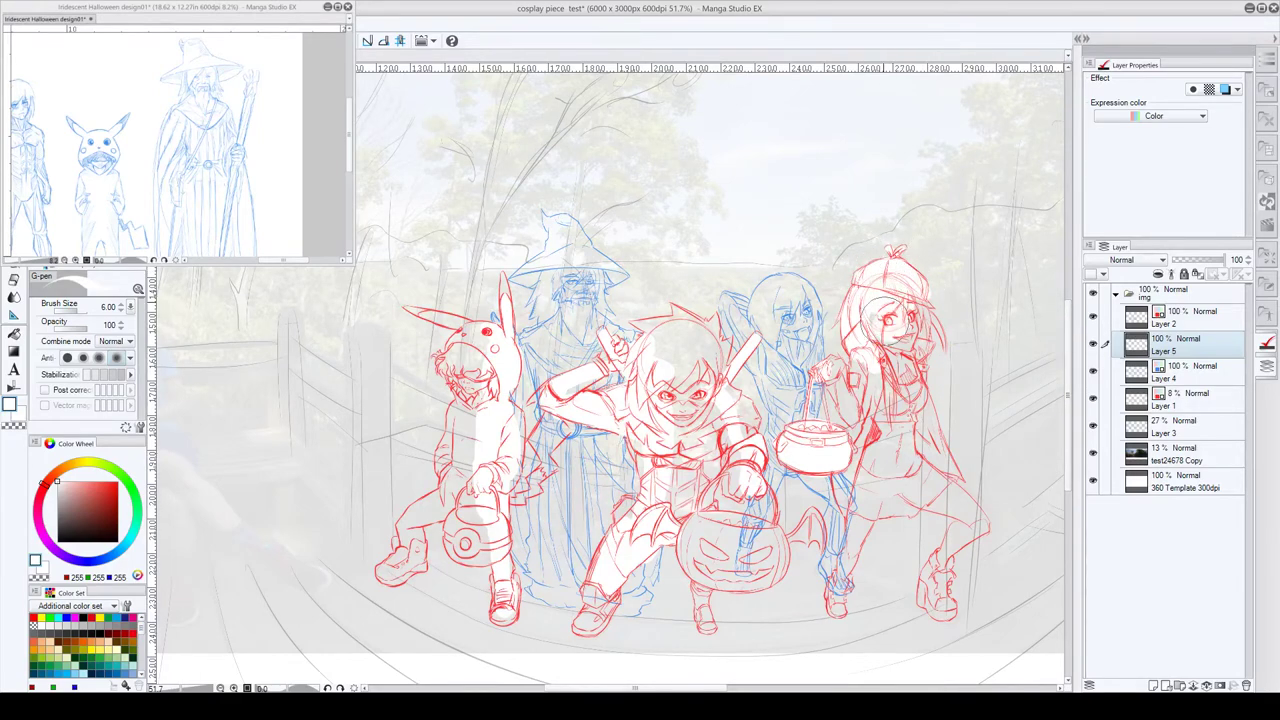
{"action": "mouse_move", "coordinate": [943, 343]}
{"action": "left_mouse_down"}
{"action": "mouse_move", "coordinate": [920, 320]}
{"action": "mouse_move", "coordinate": [925, 350]}
{"action": "mouse_move", "coordinate": [900, 370]}
{"action": "mouse_move", "coordinate": [872, 340]}
{"action": "mouse_move", "coordinate": [840, 428]}
{"action": "mouse_move", "coordinate": [816, 362]}
{"action": "mouse_move", "coordinate": [833, 369]}
{"action": "mouse_move", "coordinate": [832, 418]}
{"action": "mouse_move", "coordinate": [850, 432]}
{"action": "mouse_move", "coordinate": [866, 382]}
{"action": "mouse_move", "coordinate": [880, 440]}
{"action": "mouse_move", "coordinate": [836, 505]}
{"action": "mouse_move", "coordinate": [860, 530]}
{"action": "mouse_move", "coordinate": [838, 612]}
{"action": "mouse_move", "coordinate": [888, 412]}
{"action": "mouse_move", "coordinate": [880, 385]}
{"action": "mouse_move", "coordinate": [895, 360]}
{"action": "mouse_move", "coordinate": [925, 420]}
{"action": "mouse_move", "coordinate": [930, 400]}
{"action": "mouse_move", "coordinate": [912, 416]}
{"action": "mouse_move", "coordinate": [924, 350]}
{"action": "mouse_move", "coordinate": [907, 396]}
{"action": "mouse_move", "coordinate": [920, 397]}
{"action": "mouse_move", "coordinate": [920, 450]}
{"action": "mouse_move", "coordinate": [955, 475]}
{"action": "mouse_move", "coordinate": [930, 490]}
{"action": "mouse_move", "coordinate": [945, 505]}
{"action": "mouse_move", "coordinate": [960, 470]}
{"action": "mouse_move", "coordinate": [930, 420]}
{"action": "mouse_move", "coordinate": [950, 478]}
{"action": "mouse_move", "coordinate": [900, 440]}
{"action": "mouse_move", "coordinate": [885, 510]}
{"action": "mouse_move", "coordinate": [925, 495]}
{"action": "mouse_move", "coordinate": [982, 524]}
{"action": "mouse_move", "coordinate": [975, 515]}
{"action": "mouse_move", "coordinate": [985, 535]}
{"action": "mouse_move", "coordinate": [925, 590]}
{"action": "mouse_move", "coordinate": [940, 575]}
{"action": "mouse_move", "coordinate": [944, 614]}
{"action": "left_mouse_up"}
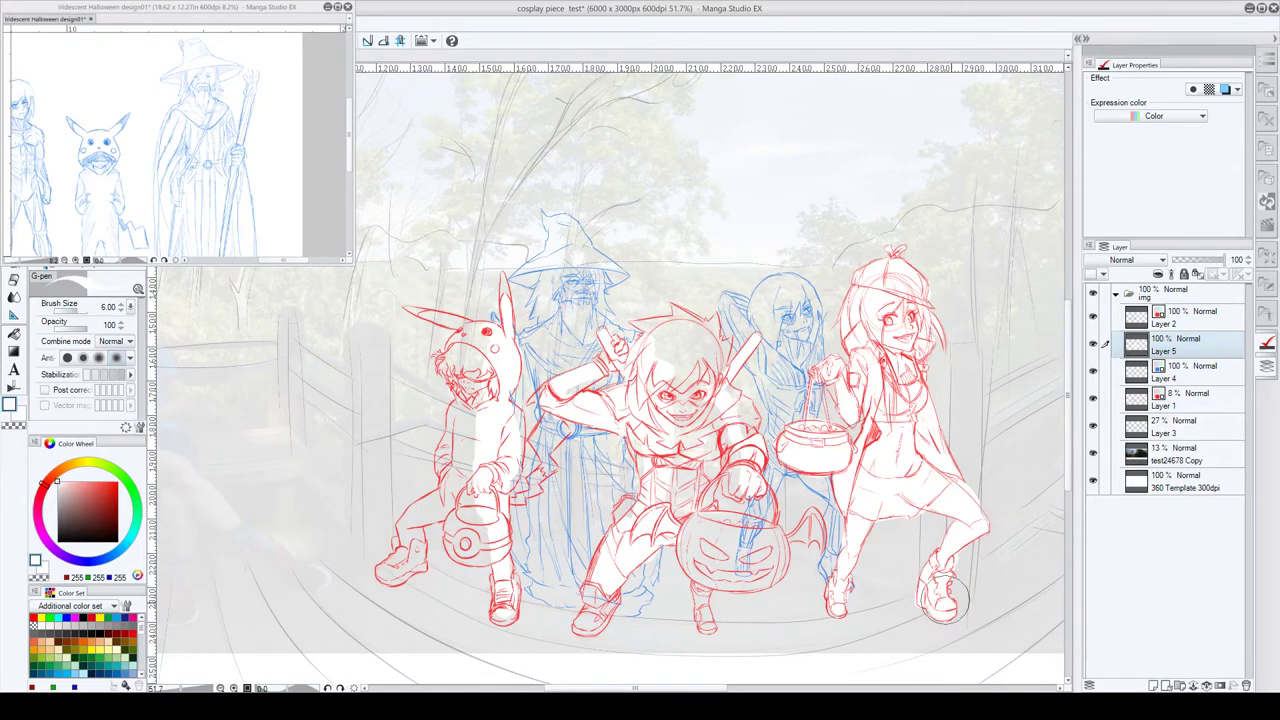
{"action": "key", "text": "c"}
{"action": "left_click_drag", "start_coordinate": [965, 482], "coordinate": [985, 525]}
{"action": "key", "text": "c"}
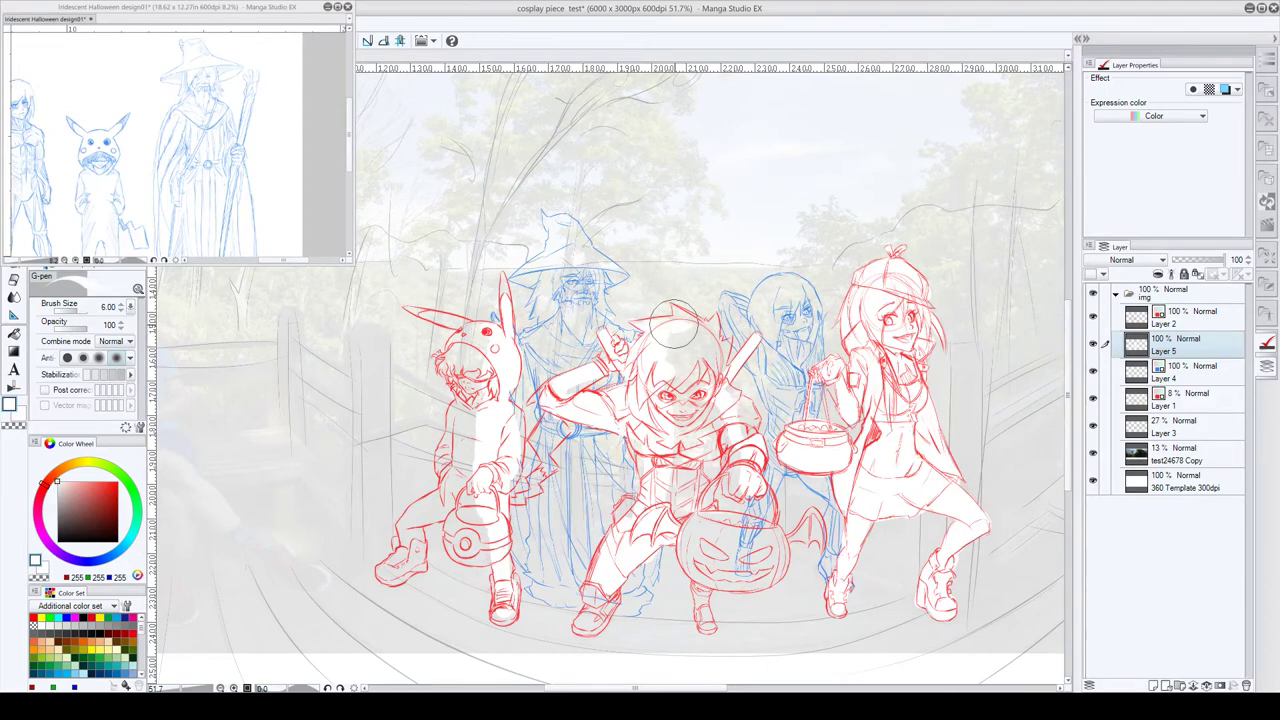
- Fill the central boy's hair, face, gloved arm and torso with white
{"action": "left_click_drag", "start_coordinate": [678, 322], "coordinate": [692, 340]}
{"action": "mouse_move", "coordinate": [716, 318]}
{"action": "left_mouse_down"}
{"action": "mouse_move", "coordinate": [723, 345]}
{"action": "mouse_move", "coordinate": [704, 366]}
{"action": "mouse_move", "coordinate": [687, 342]}
{"action": "left_mouse_up"}
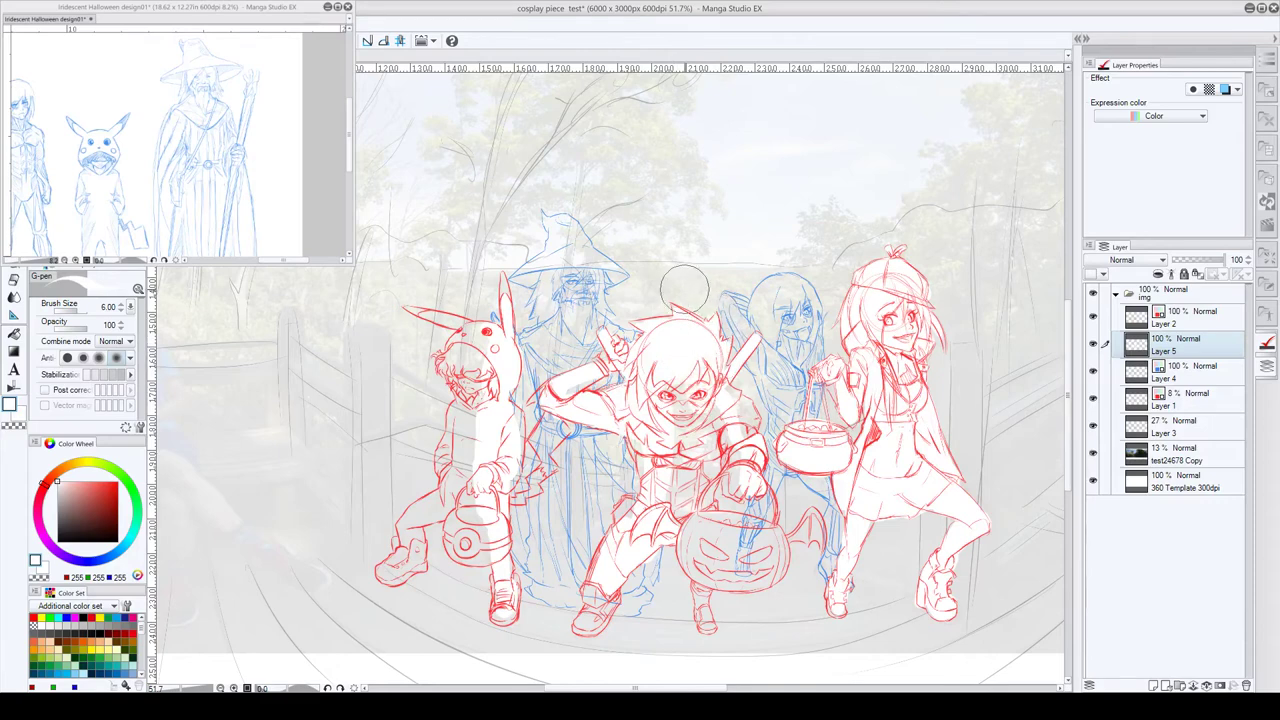
{"action": "mouse_move", "coordinate": [701, 411]}
{"action": "left_mouse_down"}
{"action": "mouse_move", "coordinate": [724, 384]}
{"action": "mouse_move", "coordinate": [744, 413]}
{"action": "mouse_move", "coordinate": [743, 435]}
{"action": "mouse_move", "coordinate": [727, 440]}
{"action": "mouse_move", "coordinate": [735, 478]}
{"action": "mouse_move", "coordinate": [752, 484]}
{"action": "left_mouse_up"}
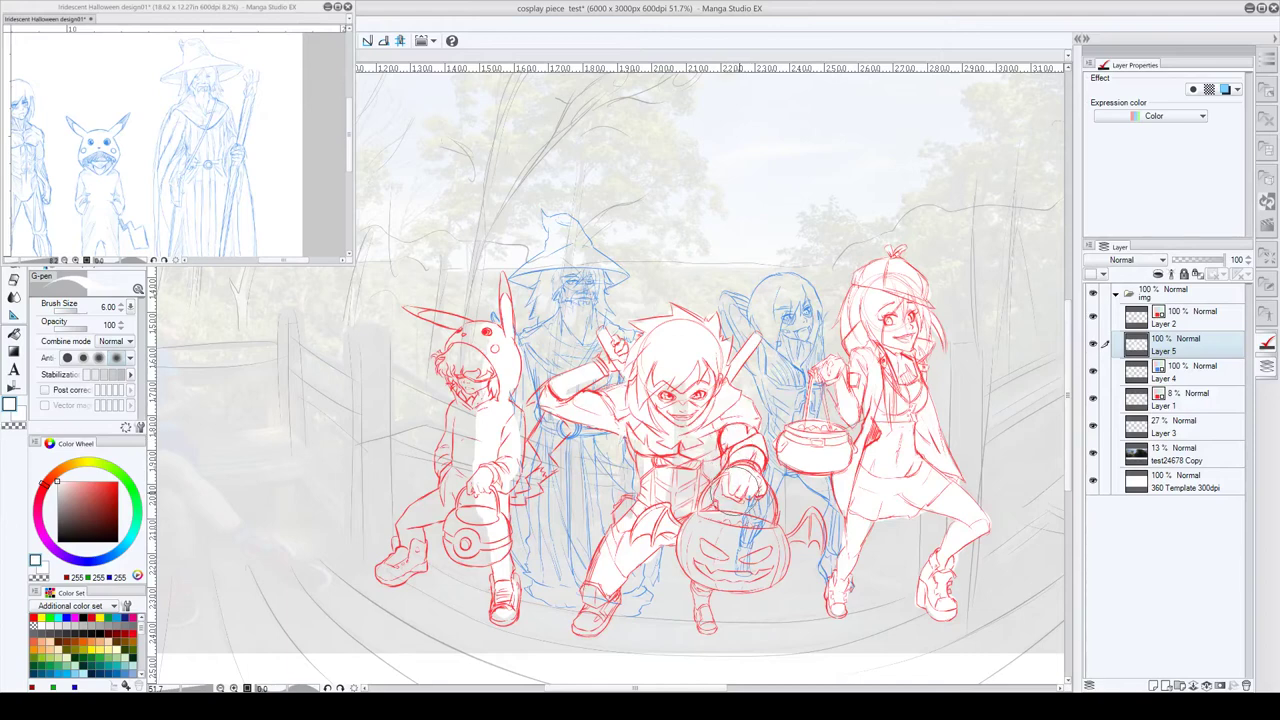
{"action": "mouse_move", "coordinate": [711, 434]}
{"action": "left_mouse_down"}
{"action": "mouse_move", "coordinate": [684, 393]}
{"action": "mouse_move", "coordinate": [638, 456]}
{"action": "left_mouse_up"}
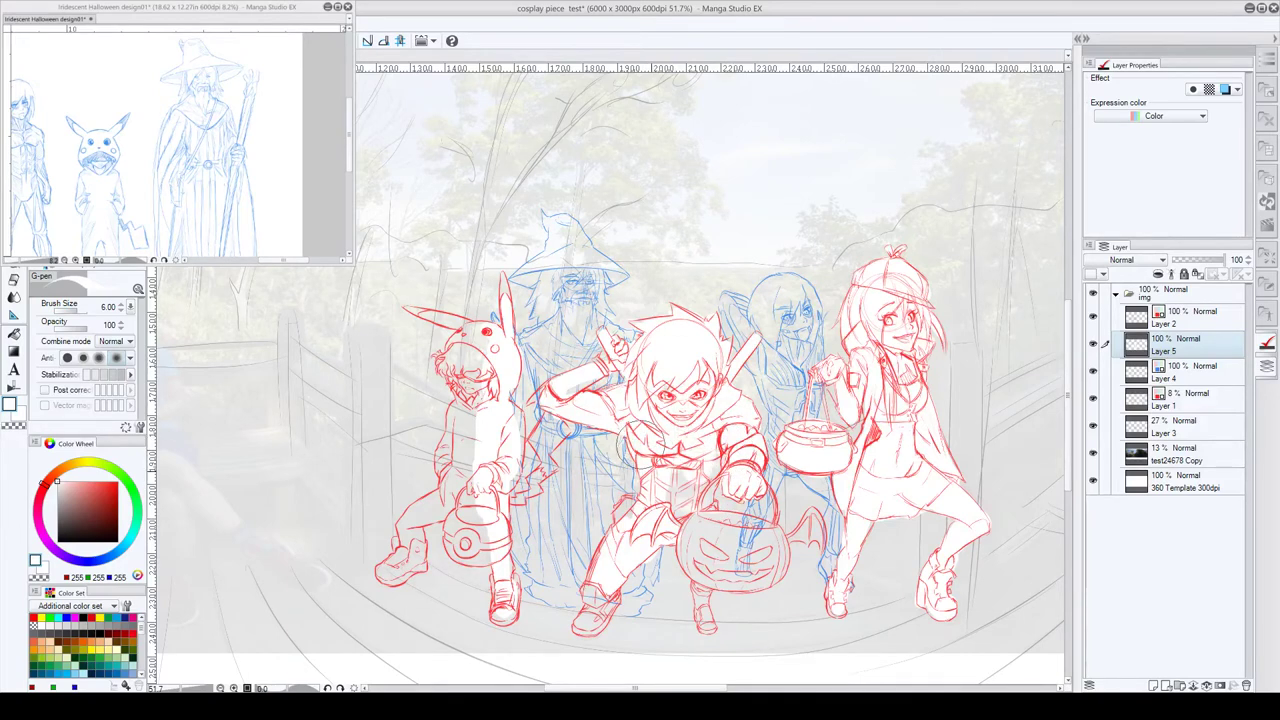
- Fill the central boy's legs, shoulder edge and pumpkin bucket with white, trimming paint outside the outlines
{"action": "mouse_move", "coordinate": [639, 515]}
{"action": "left_mouse_down"}
{"action": "mouse_move", "coordinate": [583, 586]}
{"action": "mouse_move", "coordinate": [603, 611]}
{"action": "mouse_move", "coordinate": [588, 624]}
{"action": "mouse_move", "coordinate": [577, 614]}
{"action": "mouse_move", "coordinate": [605, 619]}
{"action": "mouse_move", "coordinate": [579, 627]}
{"action": "mouse_move", "coordinate": [605, 600]}
{"action": "left_mouse_up"}
{"action": "key", "text": "c"}
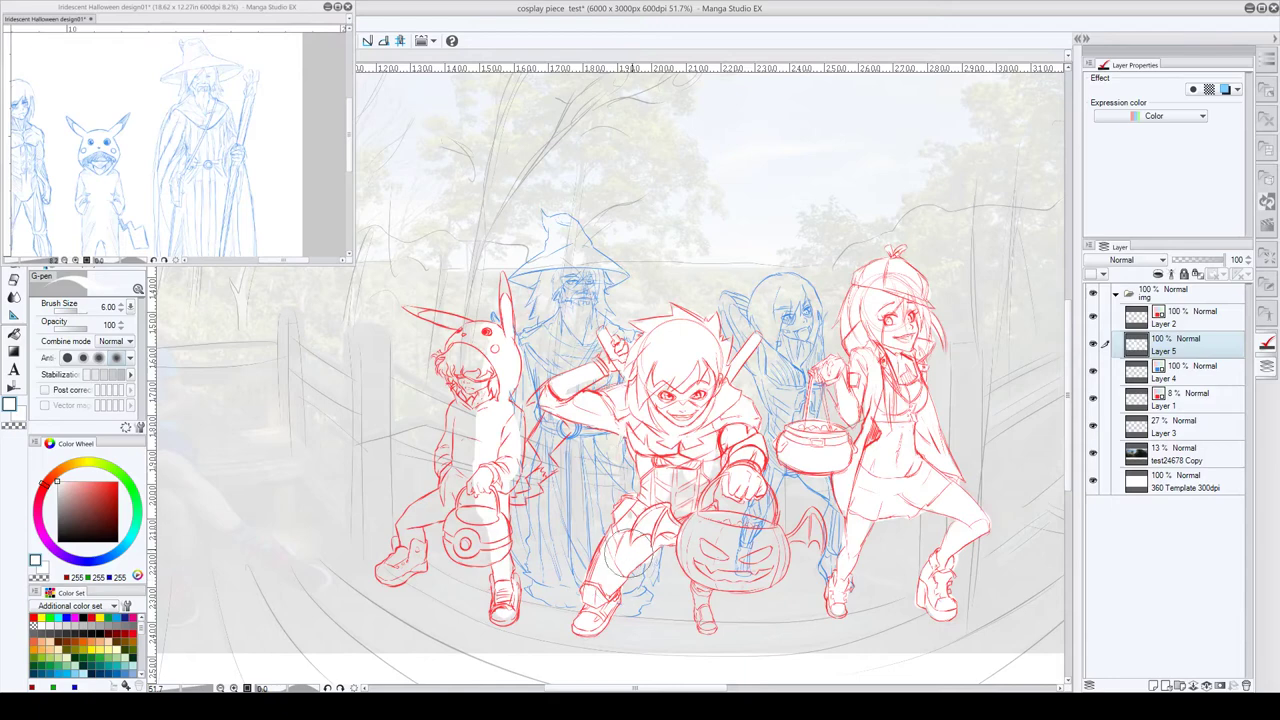
{"action": "mouse_move", "coordinate": [650, 547]}
{"action": "left_mouse_down"}
{"action": "mouse_move", "coordinate": [665, 551]}
{"action": "mouse_move", "coordinate": [653, 552]}
{"action": "mouse_move", "coordinate": [671, 530]}
{"action": "mouse_move", "coordinate": [613, 538]}
{"action": "mouse_move", "coordinate": [664, 492]}
{"action": "mouse_move", "coordinate": [697, 488]}
{"action": "mouse_move", "coordinate": [686, 552]}
{"action": "mouse_move", "coordinate": [721, 566]}
{"action": "mouse_move", "coordinate": [711, 529]}
{"action": "mouse_move", "coordinate": [760, 550]}
{"action": "mouse_move", "coordinate": [768, 568]}
{"action": "mouse_move", "coordinate": [705, 552]}
{"action": "mouse_move", "coordinate": [708, 630]}
{"action": "mouse_move", "coordinate": [675, 552]}
{"action": "mouse_move", "coordinate": [690, 575]}
{"action": "mouse_move", "coordinate": [705, 530]}
{"action": "left_mouse_up"}
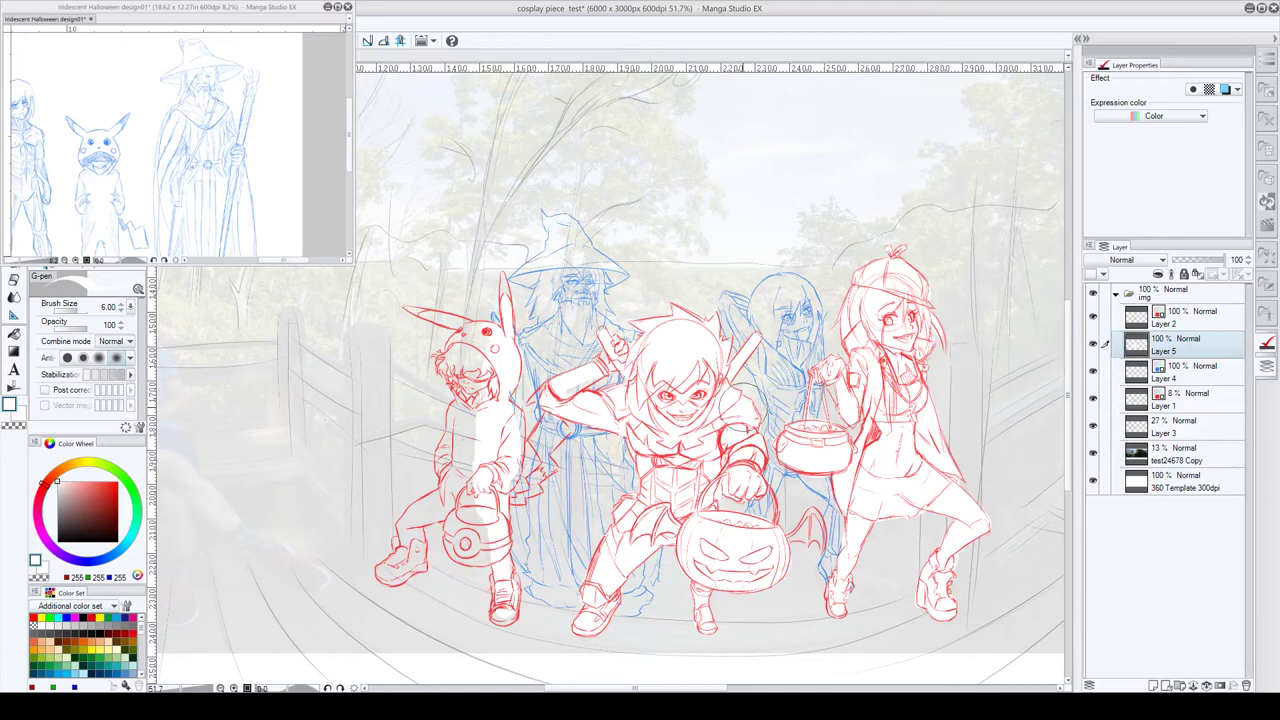
{"action": "left_click_drag", "start_coordinate": [760, 390], "coordinate": [758, 425]}
- Fill the Pikachu-costumed child, tail and ball-shaped bucket with white, erasing any spill outside the outlines
{"action": "mouse_move", "coordinate": [415, 311]}
{"action": "left_mouse_down"}
{"action": "mouse_move", "coordinate": [481, 332]}
{"action": "mouse_move", "coordinate": [443, 362]}
{"action": "mouse_move", "coordinate": [467, 352]}
{"action": "mouse_move", "coordinate": [488, 395]}
{"action": "mouse_move", "coordinate": [469, 365]}
{"action": "mouse_move", "coordinate": [491, 355]}
{"action": "mouse_move", "coordinate": [474, 454]}
{"action": "mouse_move", "coordinate": [458, 397]}
{"action": "mouse_move", "coordinate": [430, 470]}
{"action": "mouse_move", "coordinate": [452, 495]}
{"action": "mouse_move", "coordinate": [510, 409]}
{"action": "mouse_move", "coordinate": [517, 483]}
{"action": "mouse_move", "coordinate": [531, 440]}
{"action": "mouse_move", "coordinate": [525, 505]}
{"action": "mouse_move", "coordinate": [550, 470]}
{"action": "mouse_move", "coordinate": [540, 445]}
{"action": "mouse_move", "coordinate": [565, 415]}
{"action": "mouse_move", "coordinate": [455, 525]}
{"action": "mouse_move", "coordinate": [455, 545]}
{"action": "mouse_move", "coordinate": [490, 540]}
{"action": "mouse_move", "coordinate": [425, 548]}
{"action": "mouse_move", "coordinate": [395, 572]}
{"action": "mouse_move", "coordinate": [406, 572]}
{"action": "mouse_move", "coordinate": [411, 508]}
{"action": "mouse_move", "coordinate": [425, 505]}
{"action": "mouse_move", "coordinate": [400, 530]}
{"action": "mouse_move", "coordinate": [422, 556]}
{"action": "mouse_move", "coordinate": [389, 543]}
{"action": "mouse_move", "coordinate": [381, 569]}
{"action": "left_mouse_up"}
{"action": "key", "text": "c"}
{"action": "key", "text": "c"}
{"action": "key", "text": "c"}
{"action": "key", "text": "c"}
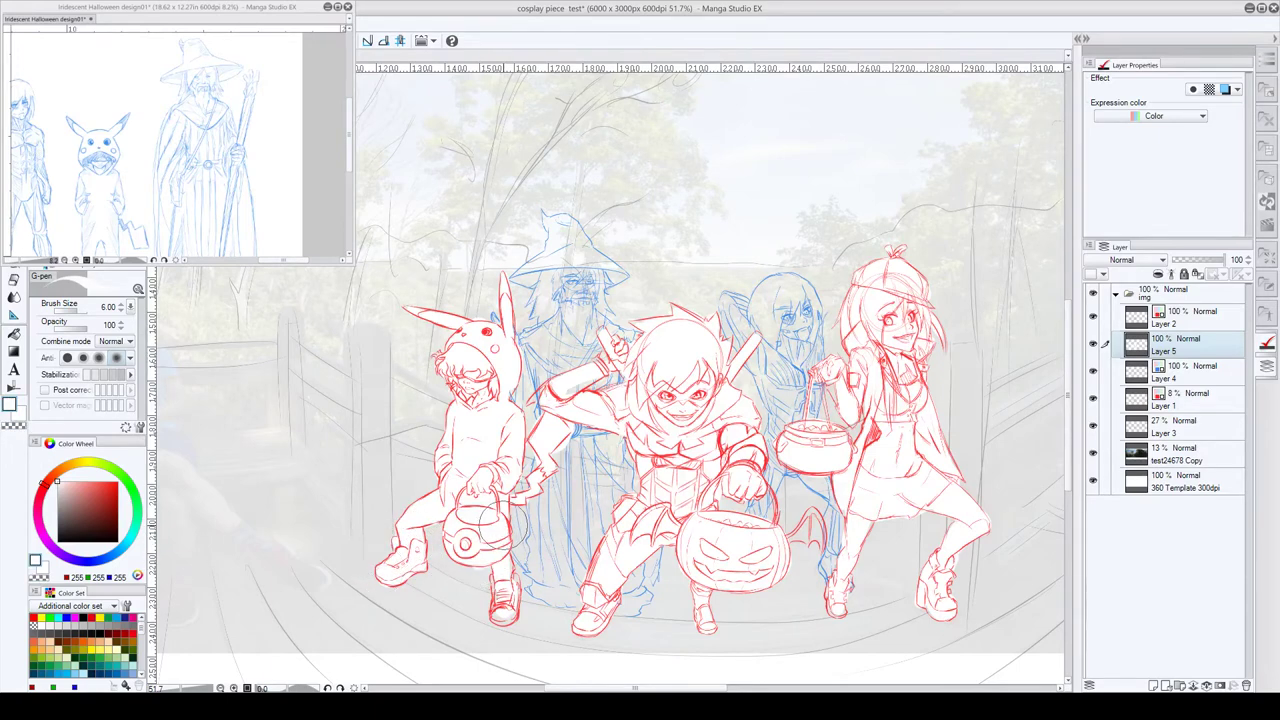
{"action": "mouse_move", "coordinate": [490, 505]}
{"action": "left_mouse_down"}
{"action": "mouse_move", "coordinate": [505, 570]}
{"action": "mouse_move", "coordinate": [485, 585]}
{"action": "mouse_move", "coordinate": [495, 612]}
{"action": "left_mouse_up"}
{"action": "key", "text": "c"}
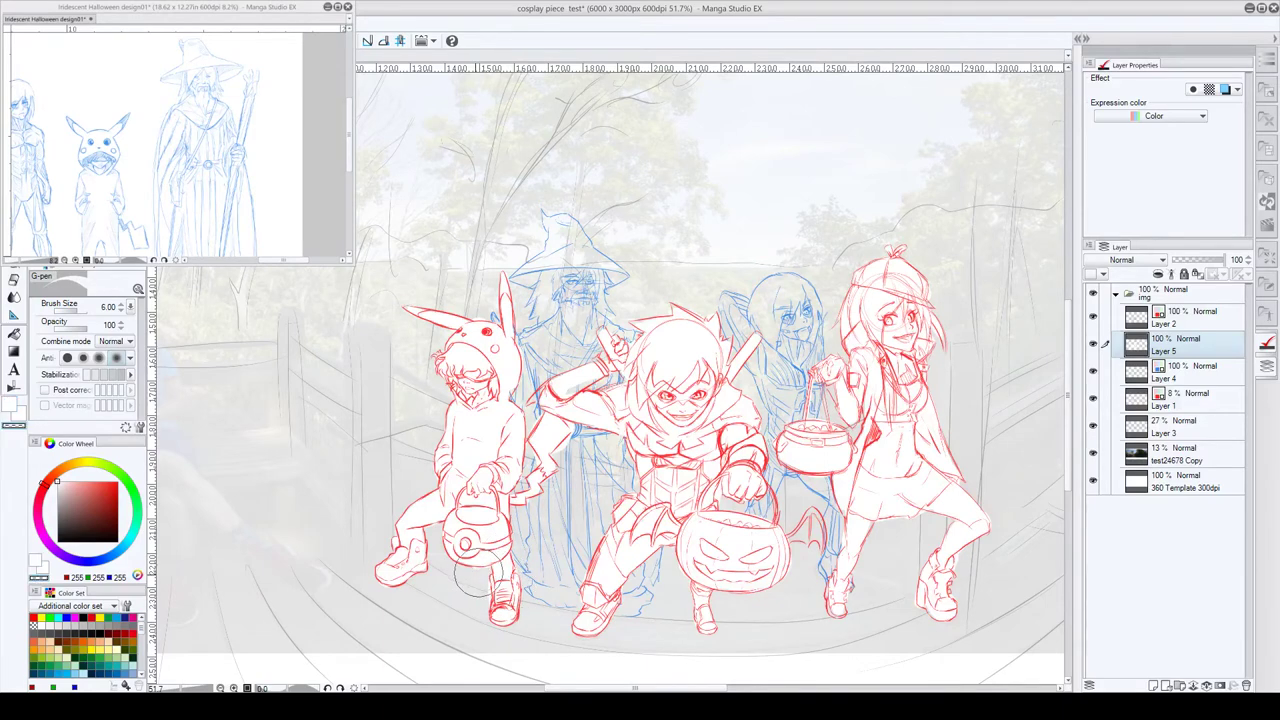
{"action": "key", "text": "c"}
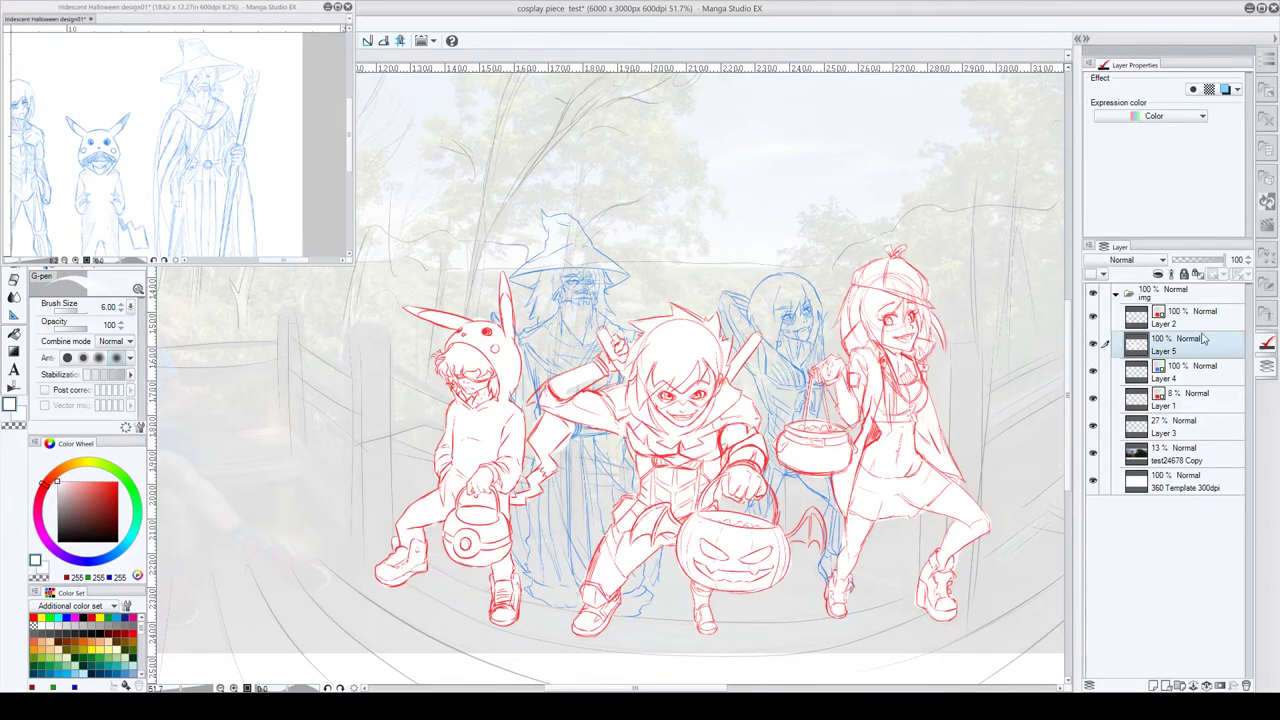
- Add a new layer beneath Layer 4 and fill the blue long-haired figure's head, arm and torso with white
{"action": "left_click", "coordinate": [1140, 376]}
{"action": "left_click", "coordinate": [1145, 400]}
{"action": "left_click", "coordinate": [1153, 686]}
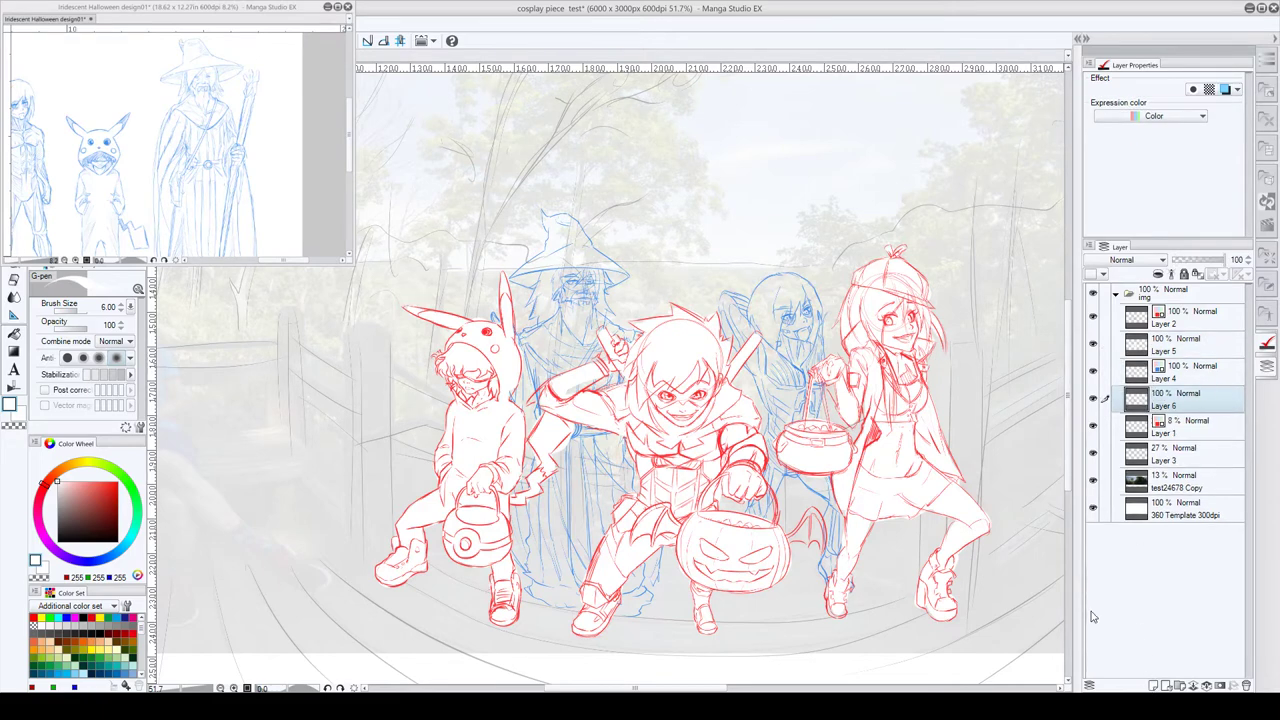
{"action": "mouse_move", "coordinate": [773, 290]}
{"action": "left_mouse_down"}
{"action": "mouse_move", "coordinate": [812, 282]}
{"action": "mouse_move", "coordinate": [820, 335]}
{"action": "mouse_move", "coordinate": [775, 330]}
{"action": "mouse_move", "coordinate": [784, 310]}
{"action": "mouse_move", "coordinate": [742, 306]}
{"action": "mouse_move", "coordinate": [757, 361]}
{"action": "mouse_move", "coordinate": [735, 330]}
{"action": "mouse_move", "coordinate": [790, 410]}
{"action": "mouse_move", "coordinate": [765, 355]}
{"action": "mouse_move", "coordinate": [785, 378]}
{"action": "mouse_move", "coordinate": [825, 300]}
{"action": "mouse_move", "coordinate": [818, 405]}
{"action": "left_mouse_up"}
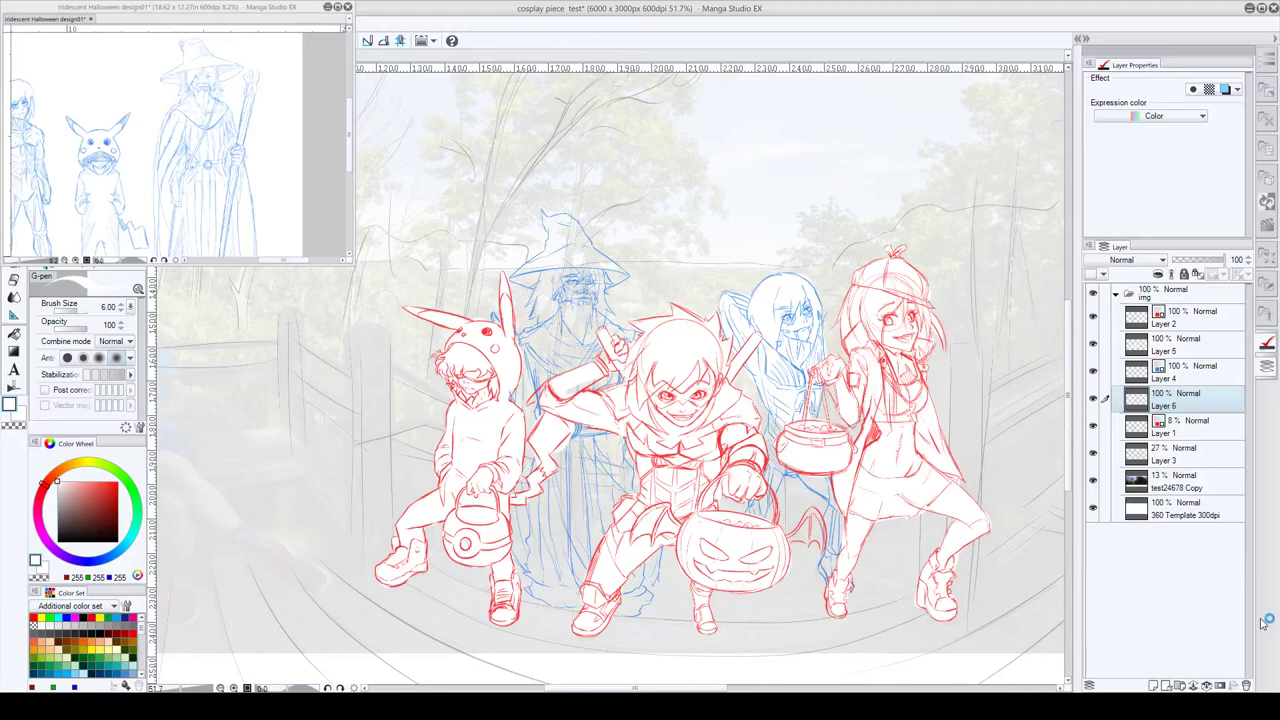
{"action": "mouse_move", "coordinate": [812, 400]}
{"action": "left_mouse_down"}
{"action": "mouse_move", "coordinate": [805, 425]}
{"action": "mouse_move", "coordinate": [790, 385]}
{"action": "mouse_move", "coordinate": [768, 440]}
{"action": "left_mouse_up"}
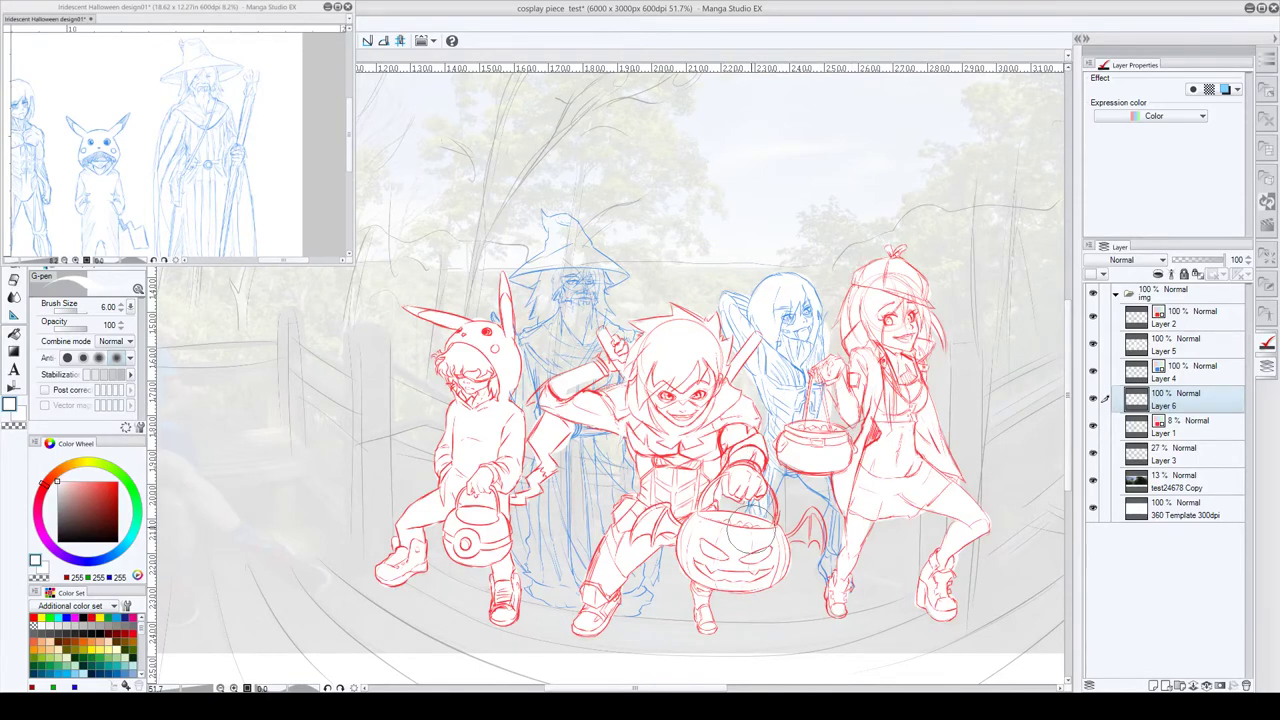
- Hide Layer 2 and Layer 5 to isolate the blue figures, keeping Layer 2 above Layer 5, and make Layer 6 active
{"action": "left_click_drag", "start_coordinate": [1140, 318], "coordinate": [1140, 348]}
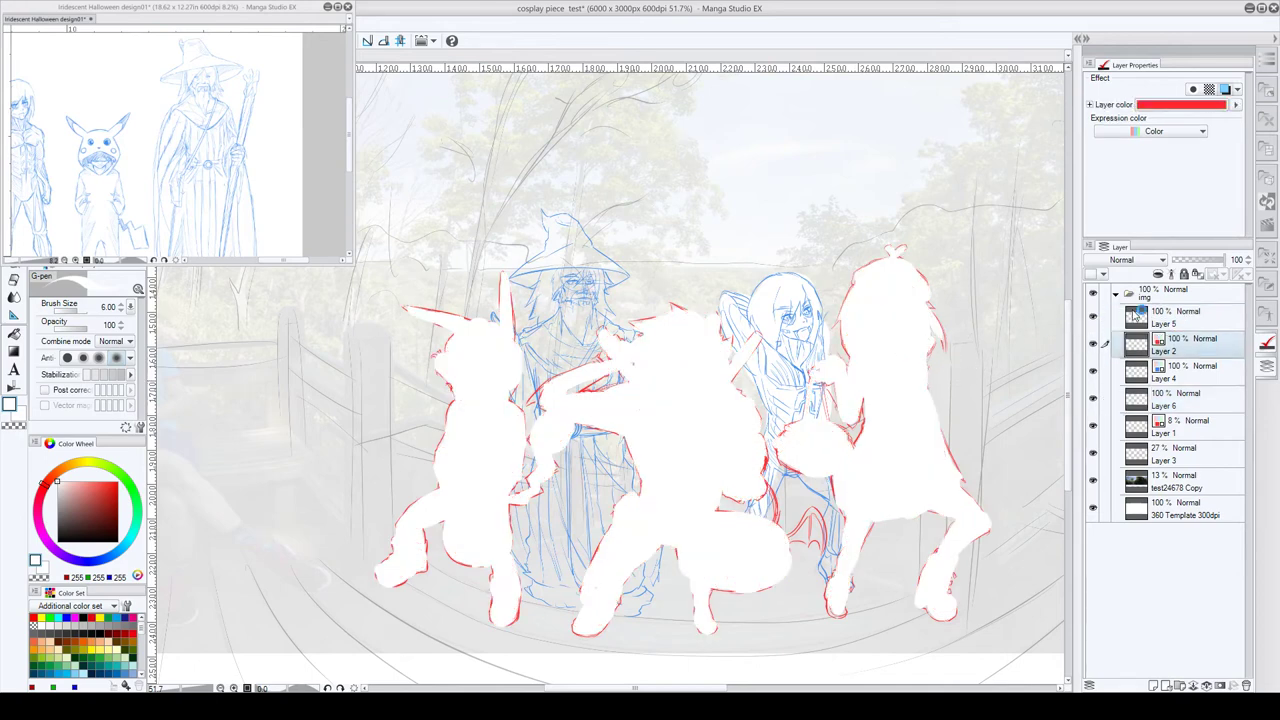
{"action": "left_click", "coordinate": [1094, 344]}
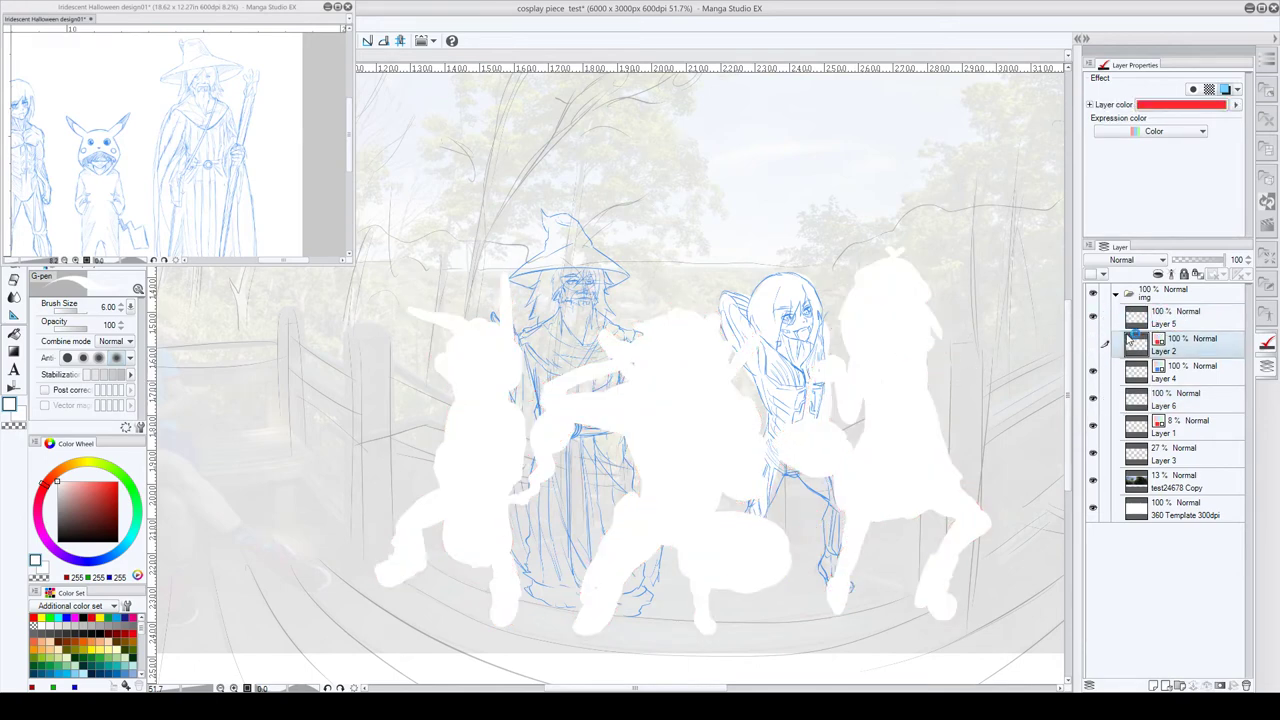
{"action": "left_click_drag", "start_coordinate": [1155, 339], "coordinate": [1133, 318]}
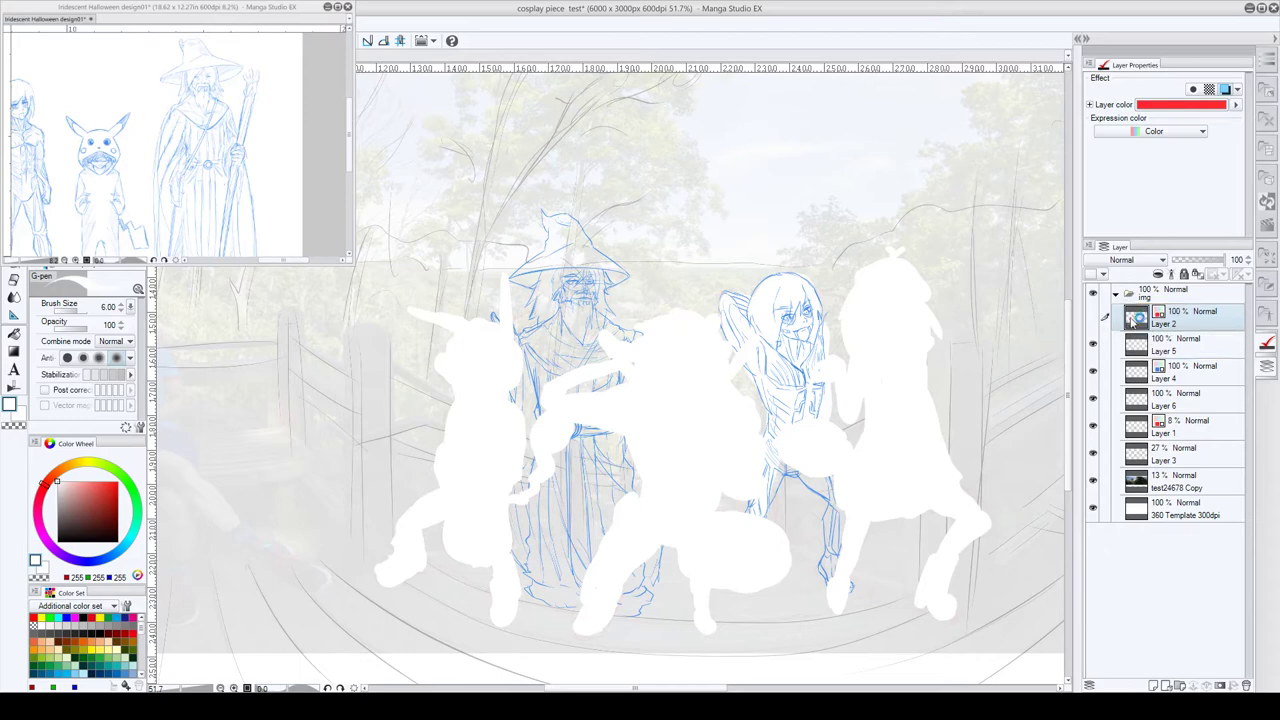
{"action": "left_click", "coordinate": [1094, 344]}
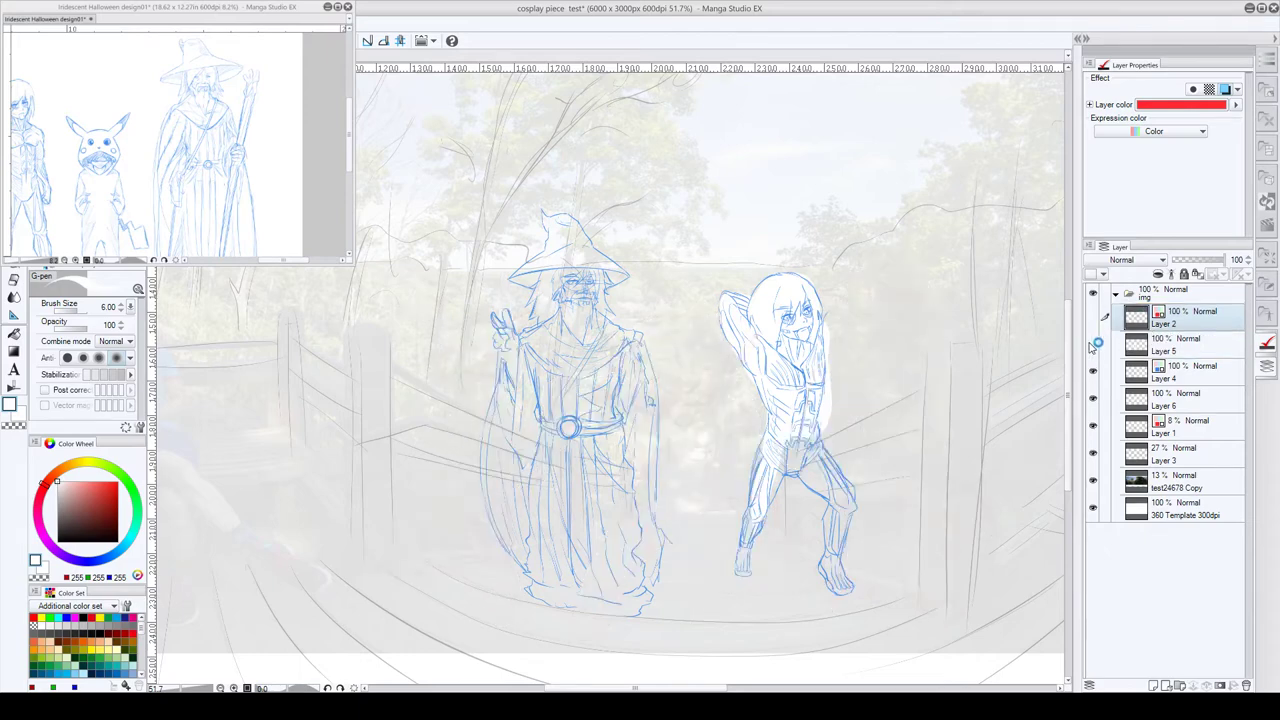
{"action": "left_click", "coordinate": [1165, 399]}
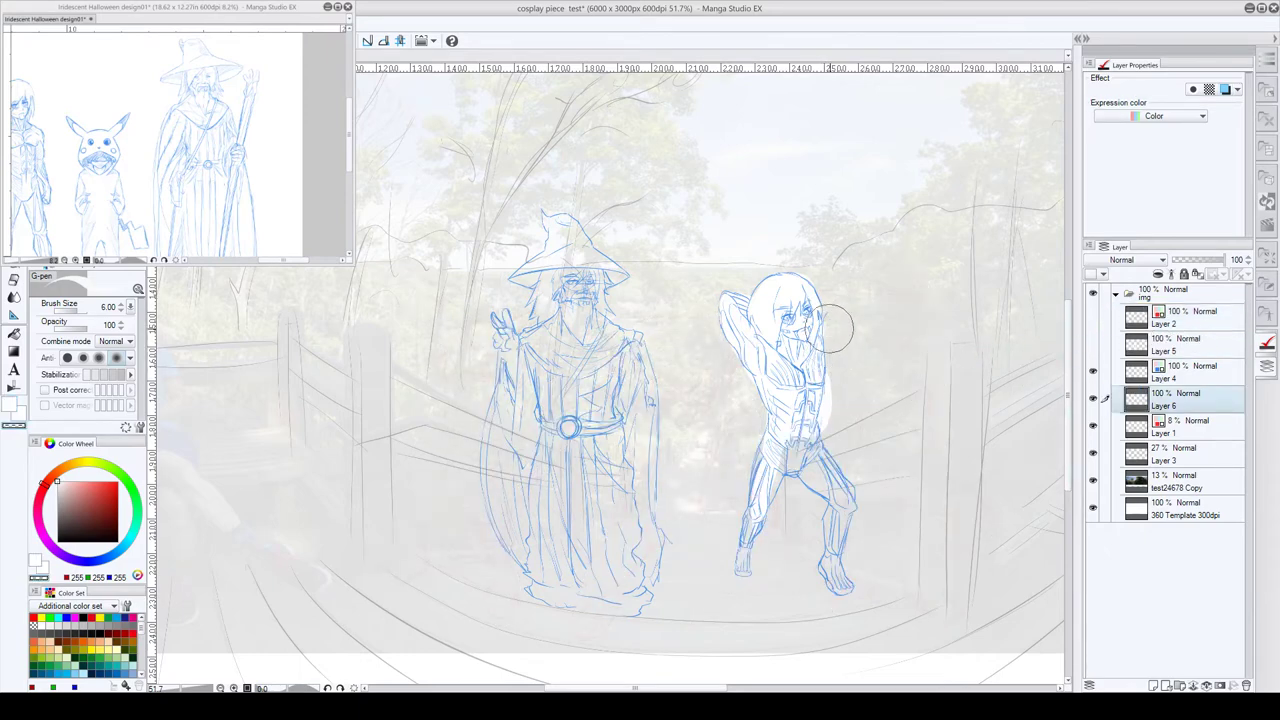
- Erase the white spill beside the long-haired figure's torso and fill the hips and both legs with white
{"action": "mouse_move", "coordinate": [831, 372]}
{"action": "left_mouse_down"}
{"action": "mouse_move", "coordinate": [833, 407]}
{"action": "mouse_move", "coordinate": [831, 395]}
{"action": "mouse_move", "coordinate": [808, 404]}
{"action": "mouse_move", "coordinate": [807, 423]}
{"action": "mouse_move", "coordinate": [815, 455]}
{"action": "left_mouse_up"}
{"action": "key", "text": "c"}
{"action": "mouse_move", "coordinate": [795, 413]}
{"action": "left_mouse_down"}
{"action": "mouse_move", "coordinate": [787, 457]}
{"action": "mouse_move", "coordinate": [793, 441]}
{"action": "mouse_move", "coordinate": [814, 445]}
{"action": "mouse_move", "coordinate": [838, 497]}
{"action": "mouse_move", "coordinate": [792, 458]}
{"action": "mouse_move", "coordinate": [815, 443]}
{"action": "mouse_move", "coordinate": [840, 495]}
{"action": "mouse_move", "coordinate": [835, 580]}
{"action": "left_mouse_up"}
{"action": "mouse_move", "coordinate": [780, 496]}
{"action": "left_mouse_down"}
{"action": "mouse_move", "coordinate": [774, 440]}
{"action": "mouse_move", "coordinate": [761, 481]}
{"action": "mouse_move", "coordinate": [768, 438]}
{"action": "mouse_move", "coordinate": [750, 518]}
{"action": "left_mouse_up"}
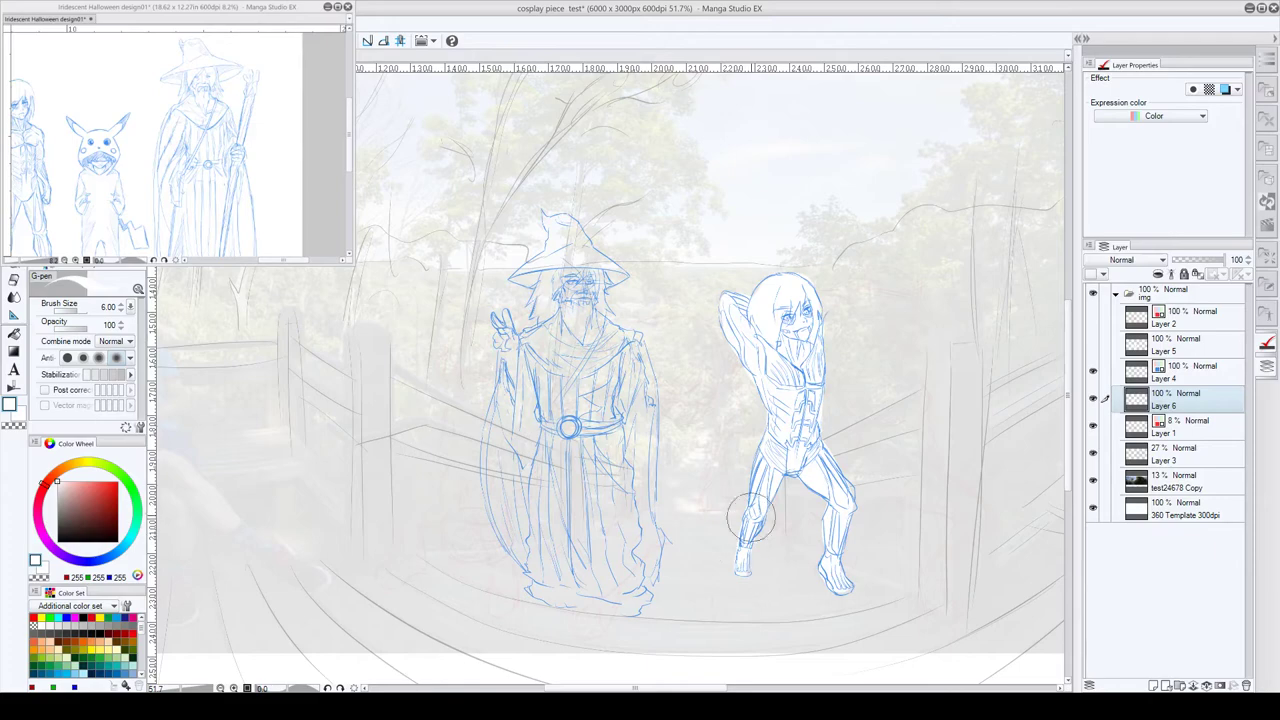
{"action": "scroll", "coordinate": [790, 295], "scroll_direction": "up", "scroll_amount": 3}
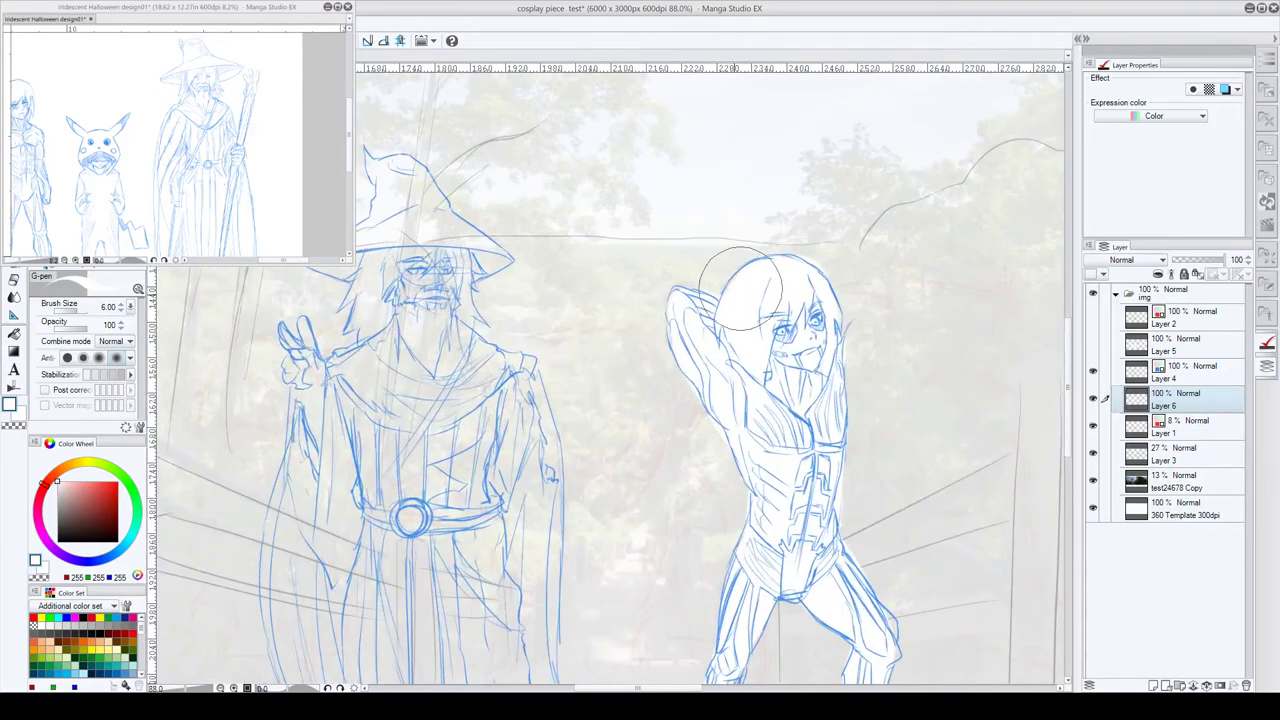
{"action": "mouse_move", "coordinate": [851, 374]}
{"action": "left_mouse_down"}
{"action": "mouse_move", "coordinate": [775, 308]}
{"action": "mouse_move", "coordinate": [870, 366]}
{"action": "mouse_move", "coordinate": [849, 419]}
{"action": "left_mouse_up"}
{"action": "key", "text": "c"}
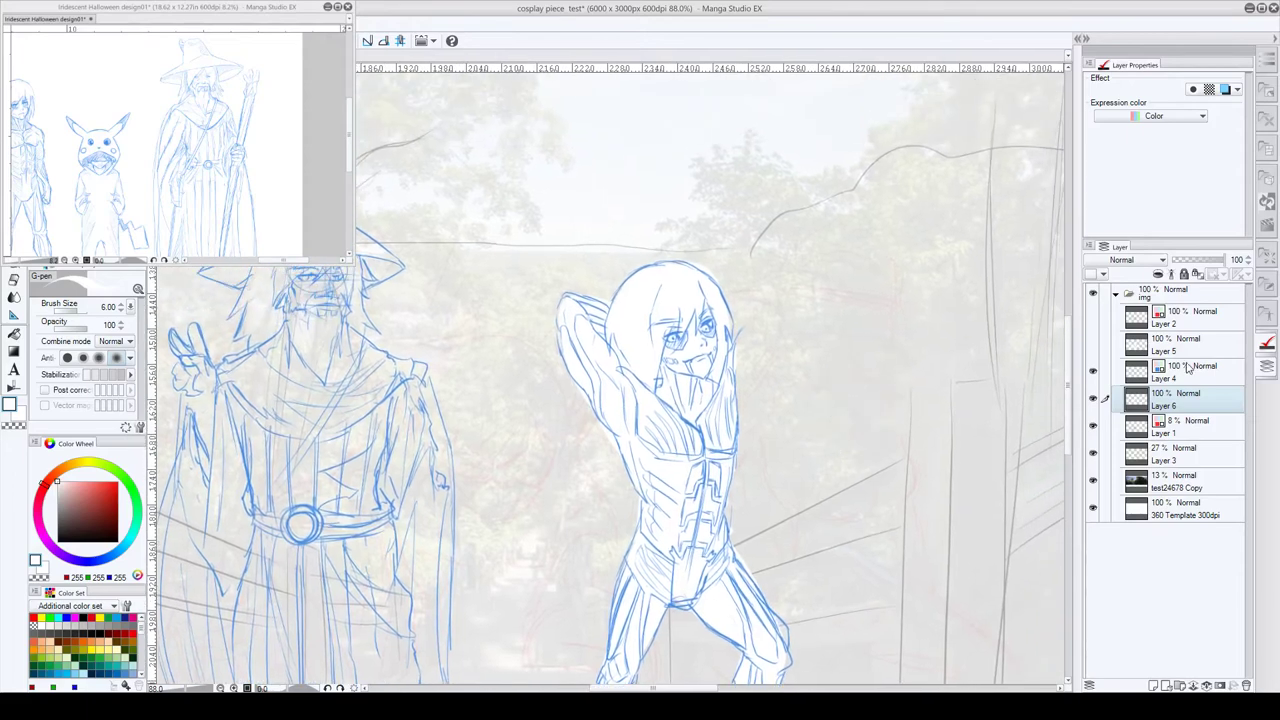
- Draw the long-haired figure's second raised arm behind the head in black on Layer 4 with a size 1.00 G-pen
{"action": "left_click", "coordinate": [1186, 369]}
{"action": "key", "text": "bracketleft"}
{"action": "key", "text": "bracketleft"}
{"action": "key", "text": "bracketleft"}
{"action": "key", "text": "bracketleft"}
{"action": "key", "text": "bracketleft"}
{"action": "key", "text": "bracketleft"}
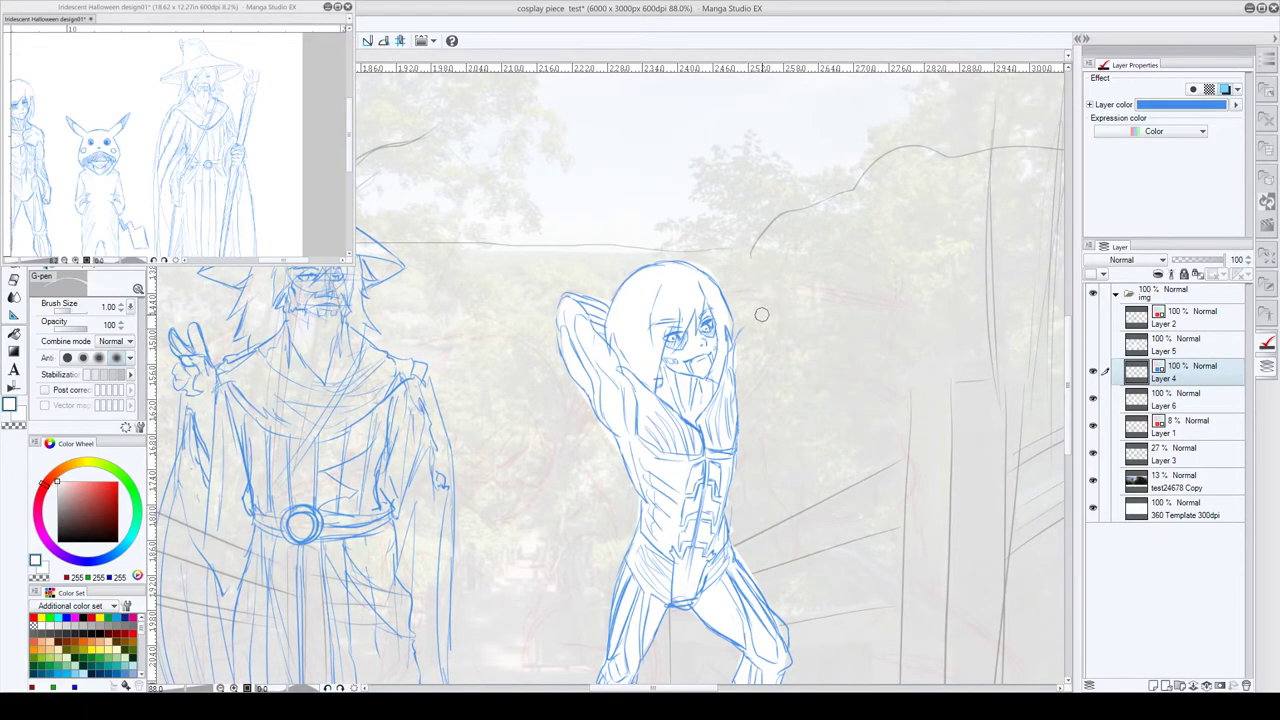
{"action": "key", "text": "x"}
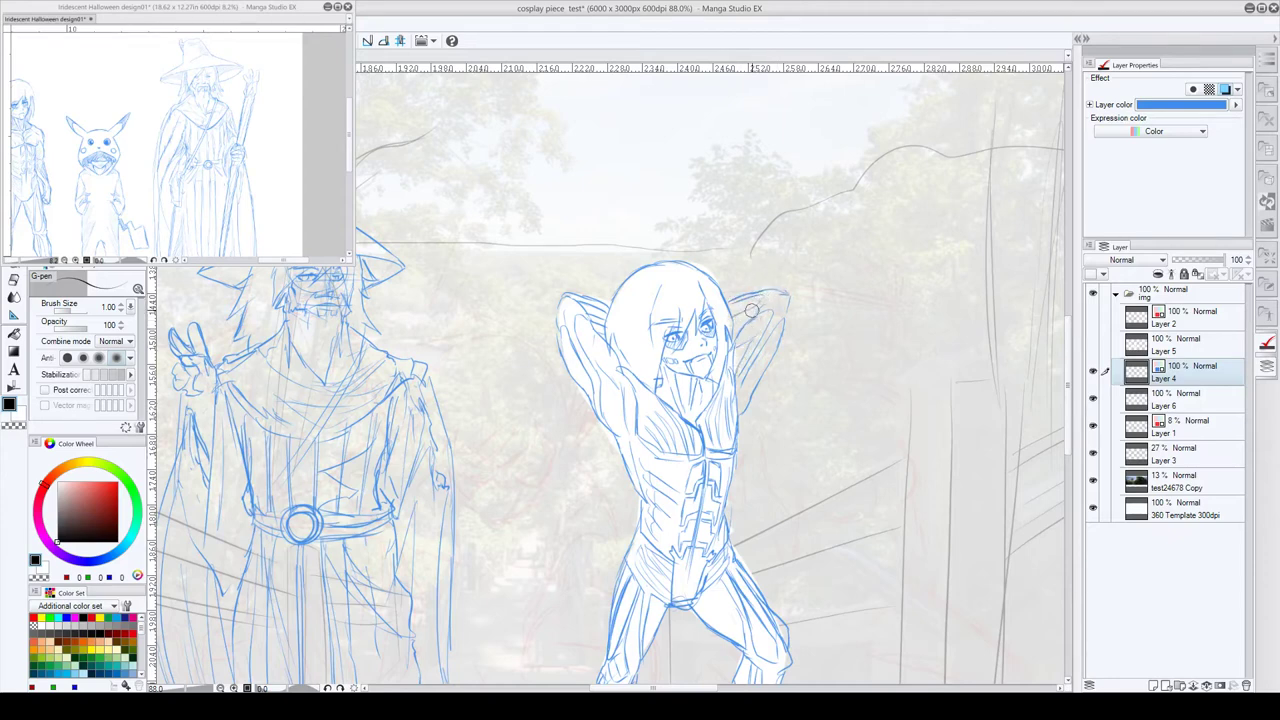
- Fill the newly drawn raised arm with white on Layer 6 and trim paint outside its outline
{"action": "left_click", "coordinate": [1135, 399]}
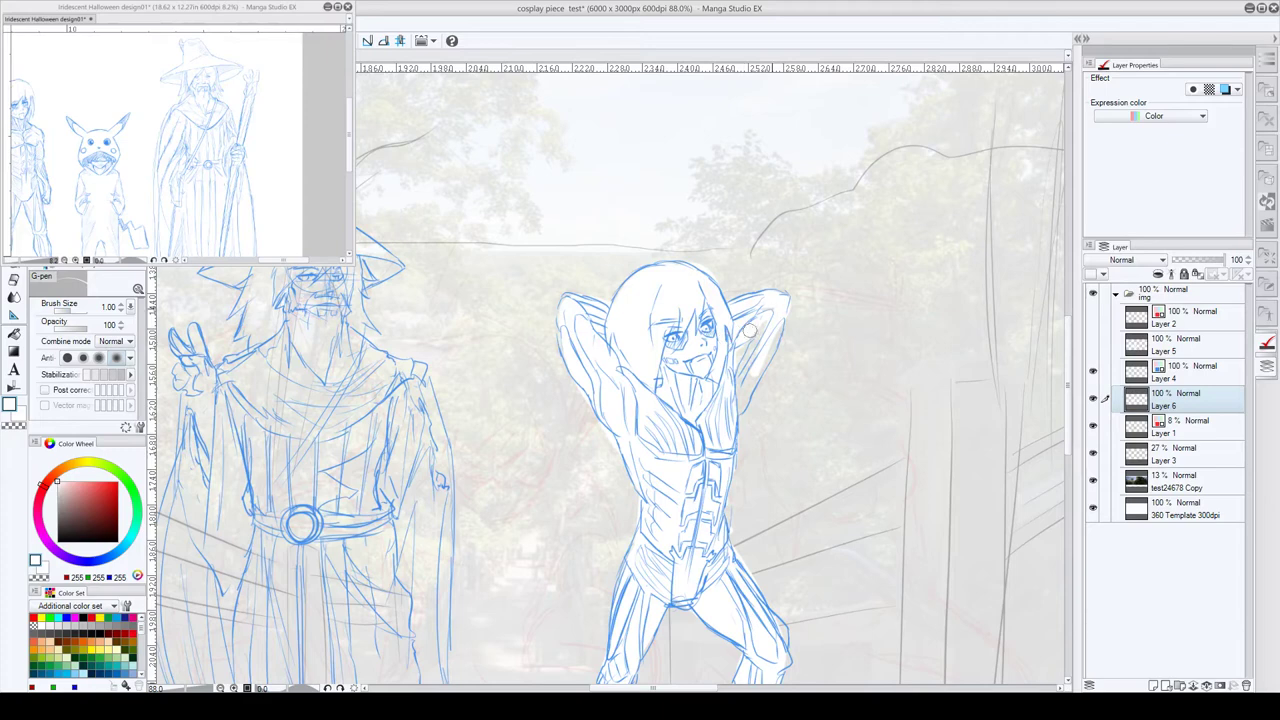
{"action": "left_click_drag", "start_coordinate": [733, 371], "coordinate": [736, 407]}
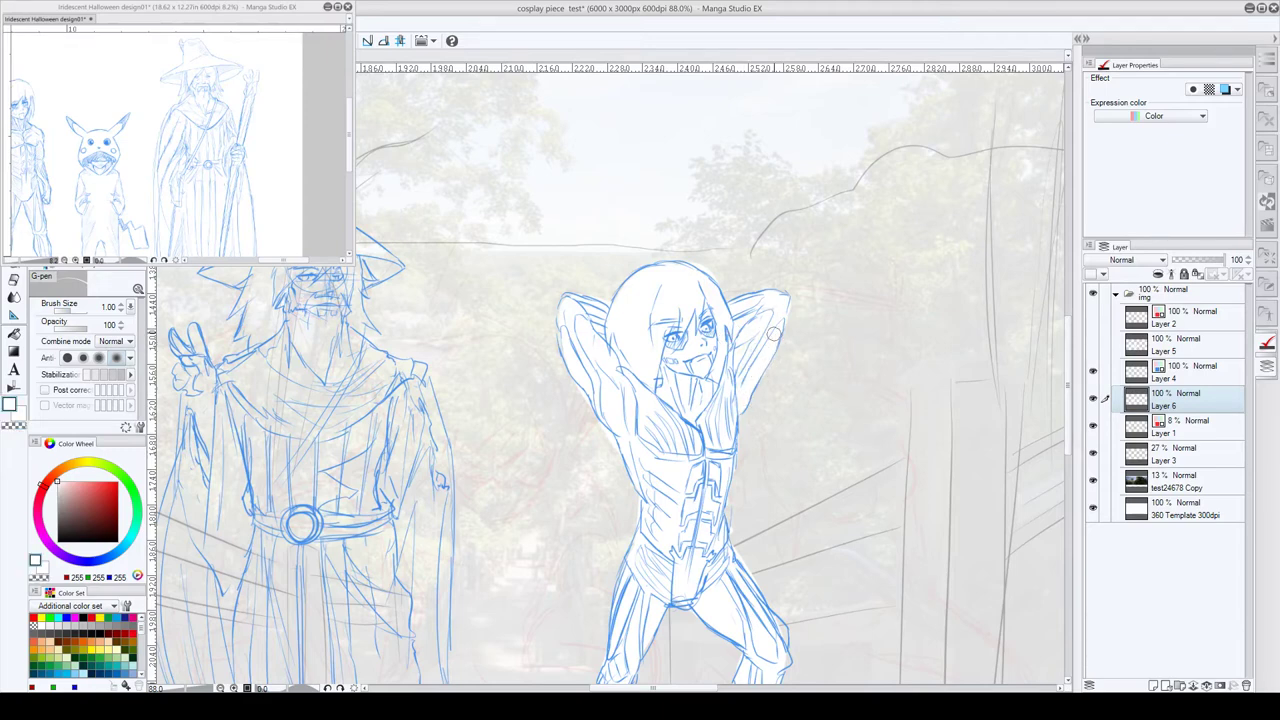
{"action": "right_click", "coordinate": [798, 307]}
{"action": "key", "text": "c"}
{"action": "left_click_drag", "start_coordinate": [730, 427], "coordinate": [852, 273]}
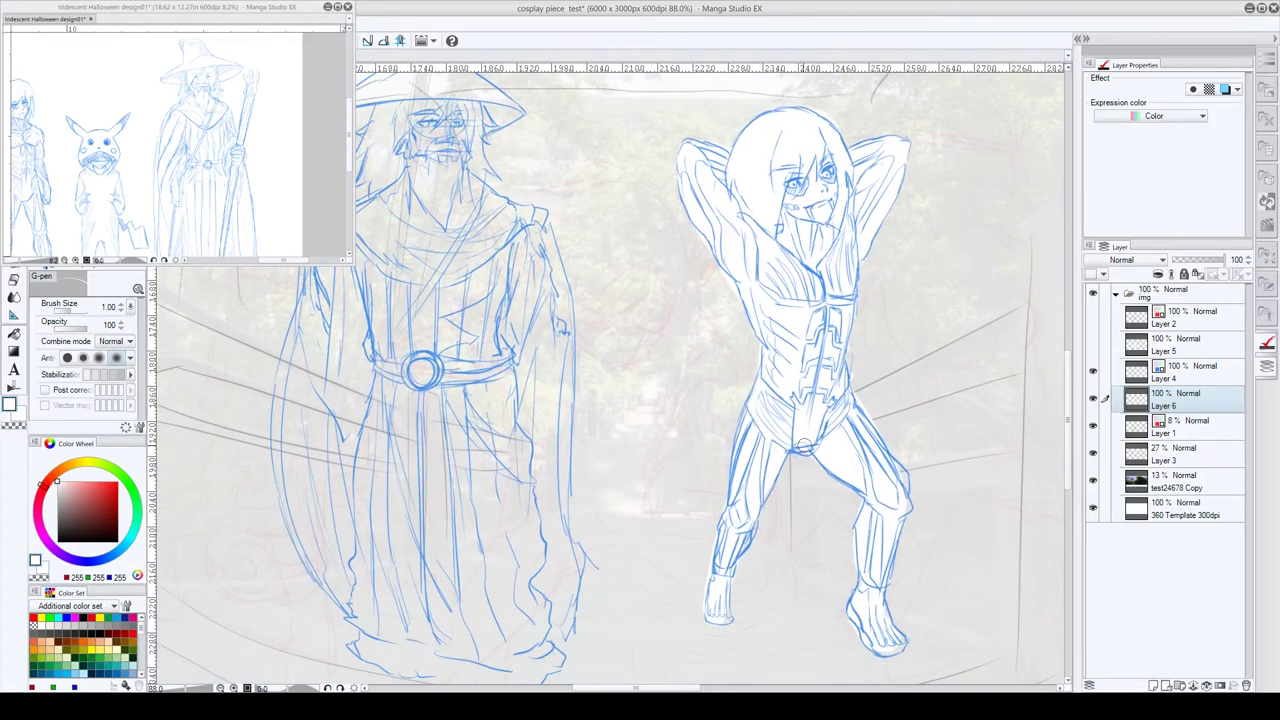
- Fill the wizard with white from hat and raised hand to the robe's hem, using a size 3.00 brush
{"action": "left_click_drag", "start_coordinate": [650, 398], "coordinate": [760, 410]}
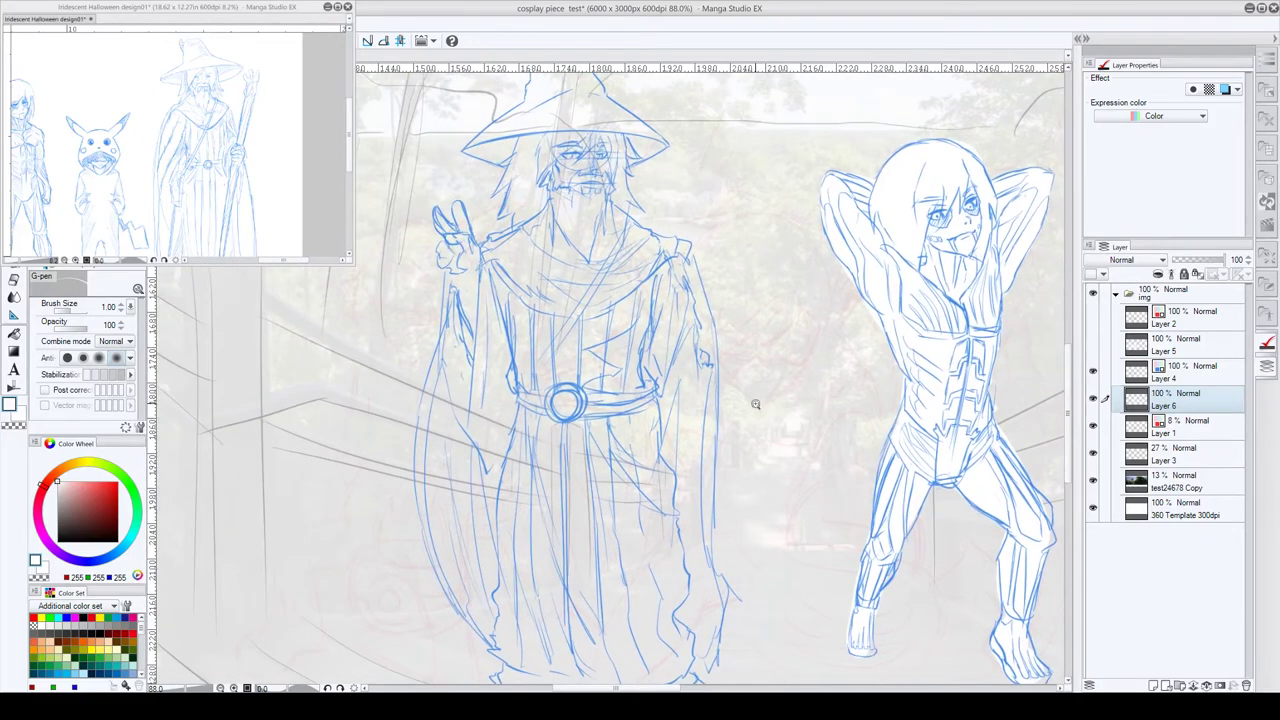
{"action": "scroll", "coordinate": [755, 404], "scroll_direction": "down", "scroll_amount": 2}
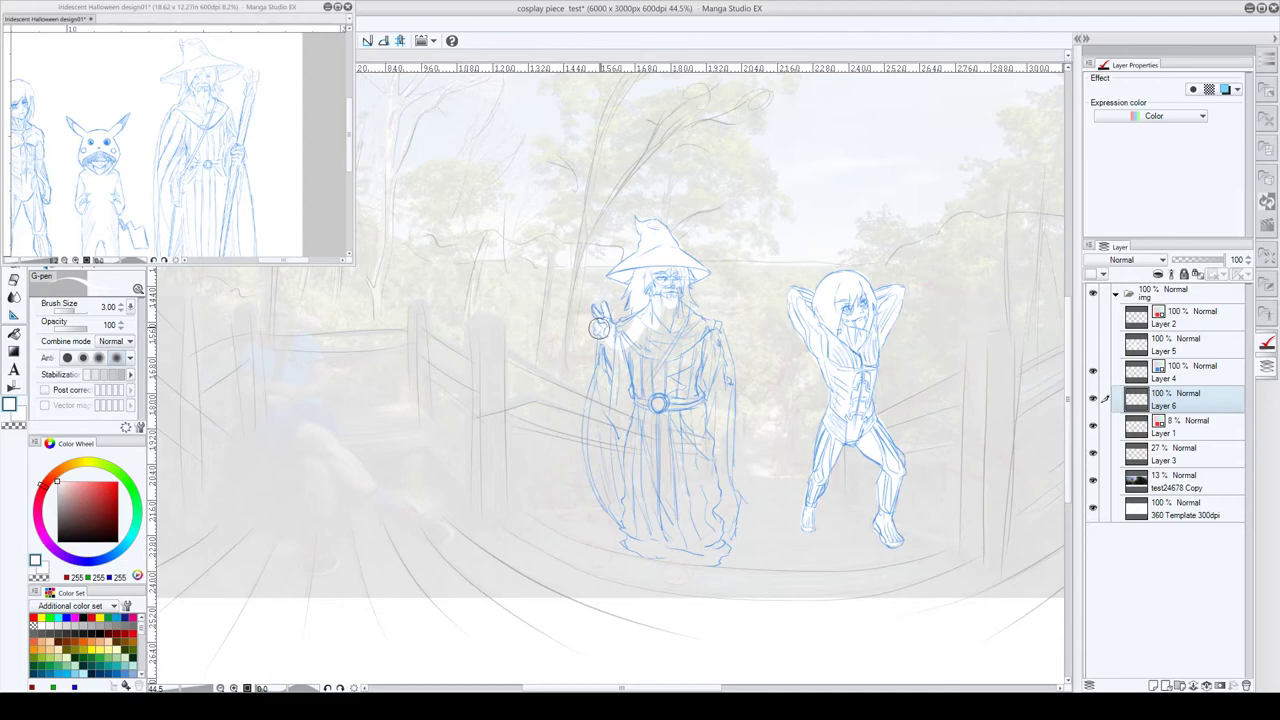
{"action": "mouse_move", "coordinate": [606, 330]}
{"action": "left_mouse_down"}
{"action": "mouse_move", "coordinate": [596, 405]}
{"action": "mouse_move", "coordinate": [606, 380]}
{"action": "mouse_move", "coordinate": [622, 495]}
{"action": "mouse_move", "coordinate": [620, 336]}
{"action": "left_mouse_up"}
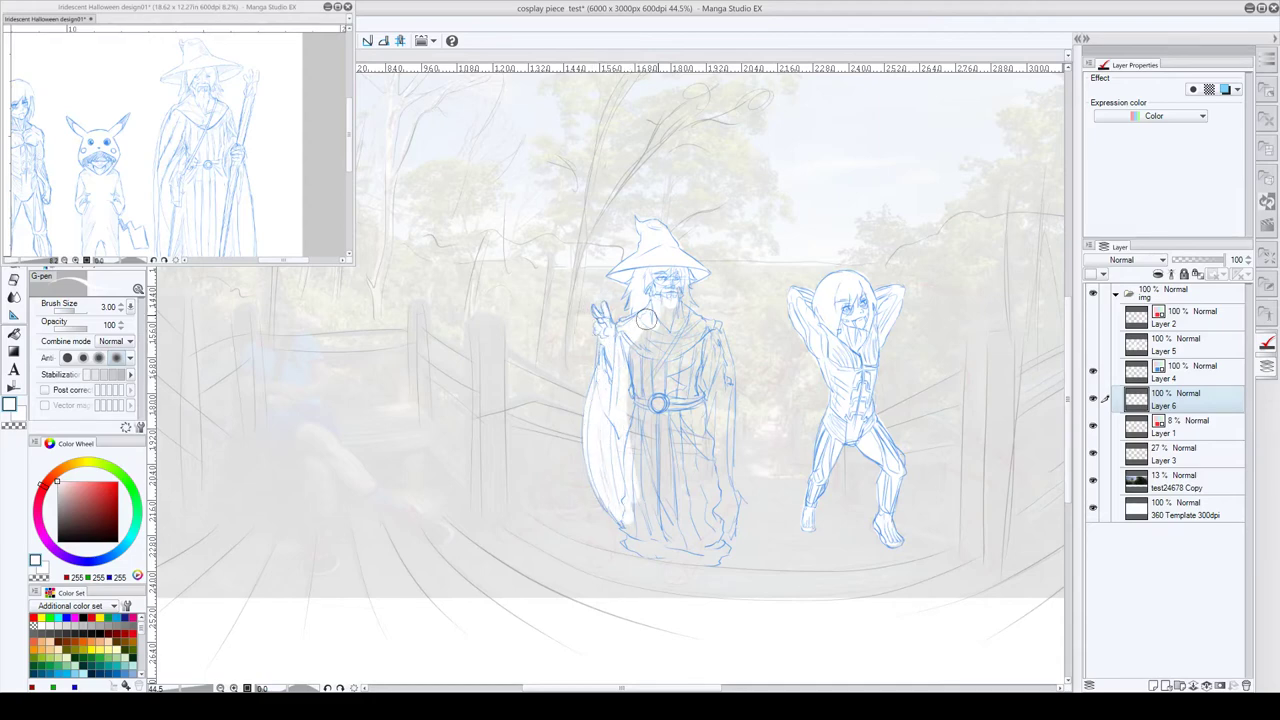
{"action": "mouse_move", "coordinate": [656, 268]}
{"action": "left_mouse_down"}
{"action": "mouse_move", "coordinate": [678, 293]}
{"action": "mouse_move", "coordinate": [684, 273]}
{"action": "mouse_move", "coordinate": [671, 298]}
{"action": "mouse_move", "coordinate": [699, 325]}
{"action": "mouse_move", "coordinate": [727, 395]}
{"action": "mouse_move", "coordinate": [719, 338]}
{"action": "mouse_move", "coordinate": [717, 422]}
{"action": "mouse_move", "coordinate": [721, 411]}
{"action": "mouse_move", "coordinate": [708, 345]}
{"action": "mouse_move", "coordinate": [689, 443]}
{"action": "left_mouse_up"}
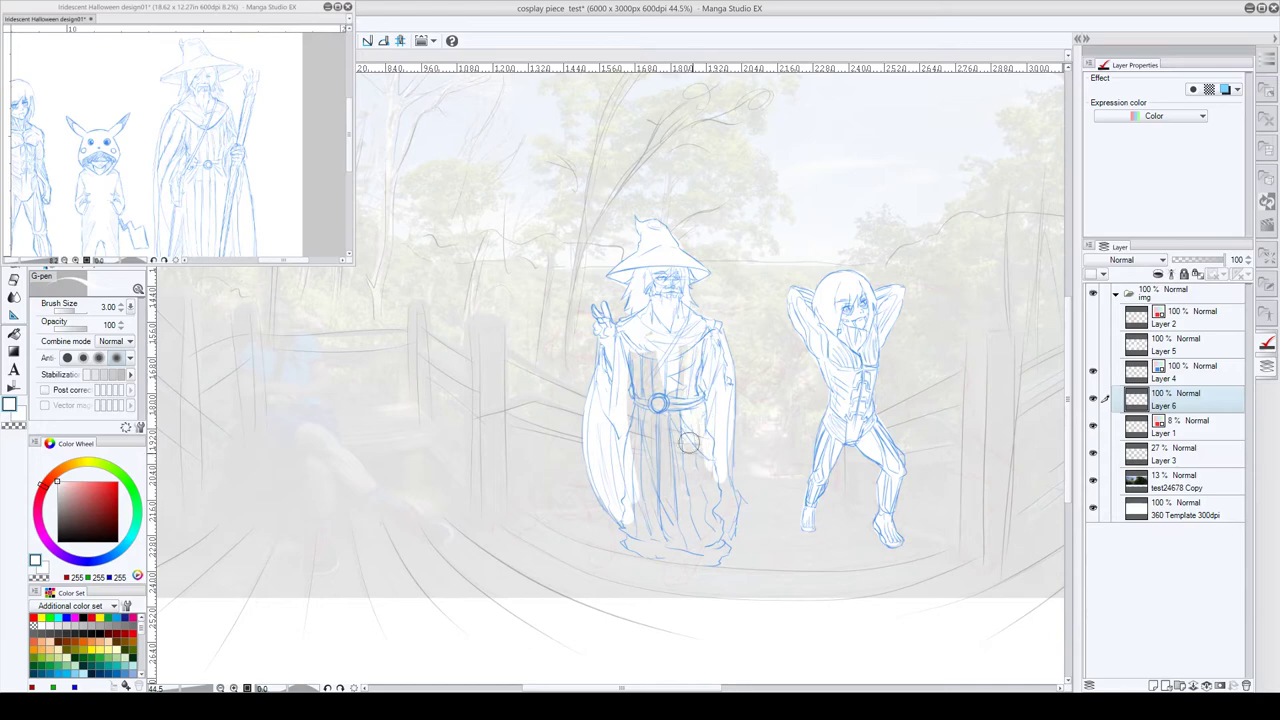
{"action": "mouse_move", "coordinate": [670, 364]}
{"action": "left_mouse_down"}
{"action": "mouse_move", "coordinate": [648, 340]}
{"action": "mouse_move", "coordinate": [652, 455]}
{"action": "mouse_move", "coordinate": [668, 410]}
{"action": "mouse_move", "coordinate": [712, 504]}
{"action": "left_mouse_up"}
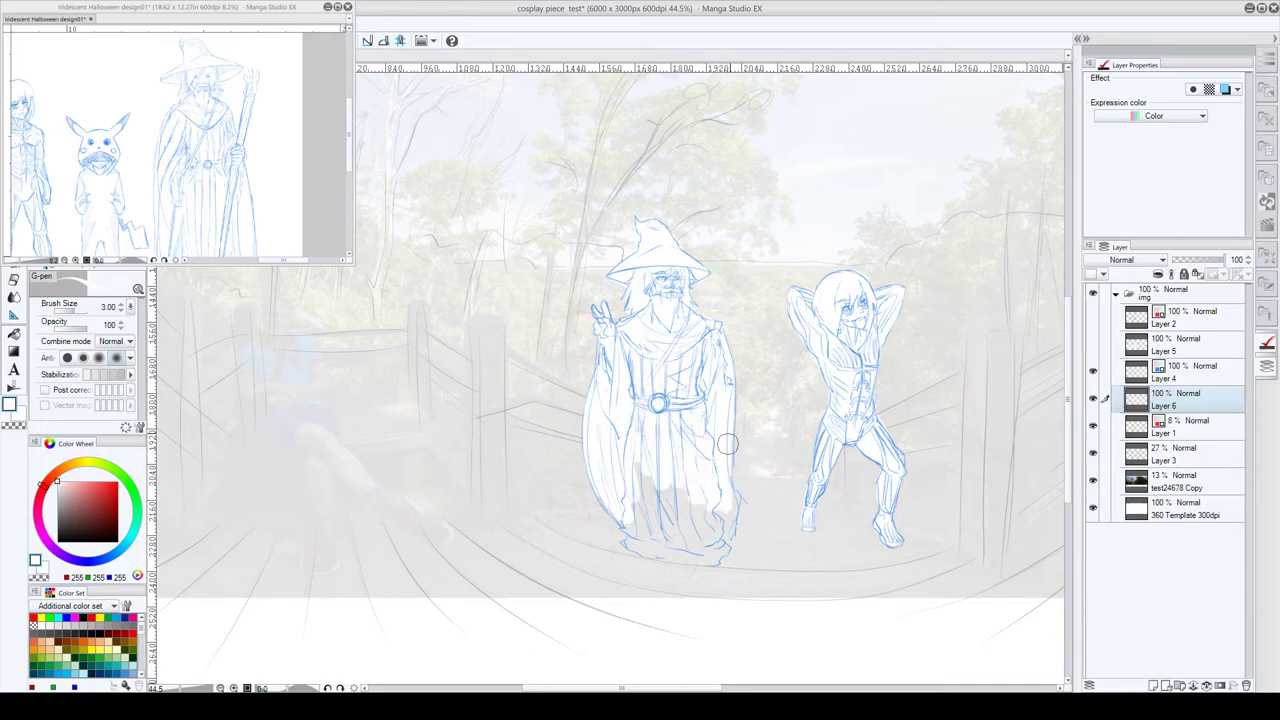
{"action": "mouse_move", "coordinate": [727, 444]}
{"action": "left_mouse_down"}
{"action": "mouse_move", "coordinate": [730, 512]}
{"action": "mouse_move", "coordinate": [734, 501]}
{"action": "mouse_move", "coordinate": [726, 515]}
{"action": "mouse_move", "coordinate": [720, 502]}
{"action": "mouse_move", "coordinate": [718, 550]}
{"action": "mouse_move", "coordinate": [649, 550]}
{"action": "mouse_move", "coordinate": [632, 539]}
{"action": "mouse_move", "coordinate": [629, 508]}
{"action": "mouse_move", "coordinate": [646, 541]}
{"action": "mouse_move", "coordinate": [670, 502]}
{"action": "mouse_move", "coordinate": [701, 539]}
{"action": "left_mouse_up"}
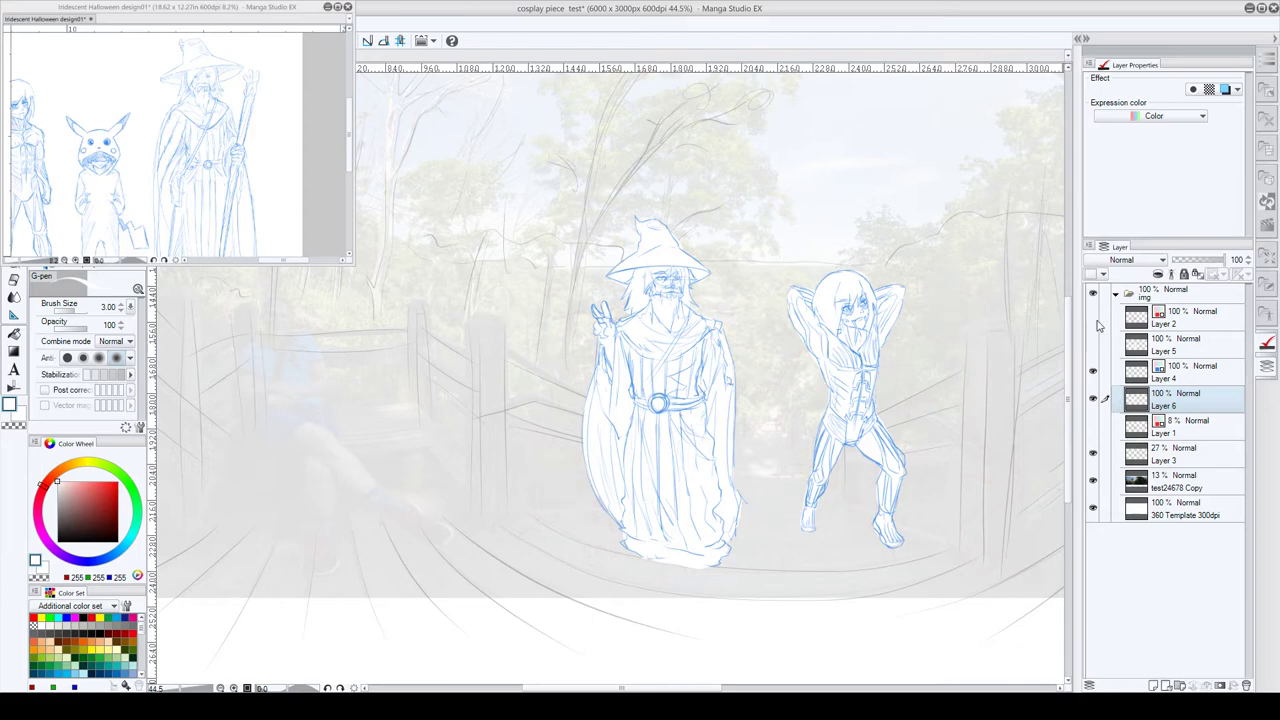
- Show Layer 2 and Layer 5 again and change Layer 2's line color to blue
{"action": "left_click_drag", "start_coordinate": [1092, 316], "coordinate": [1092, 343]}
{"action": "left_click", "coordinate": [1185, 318]}
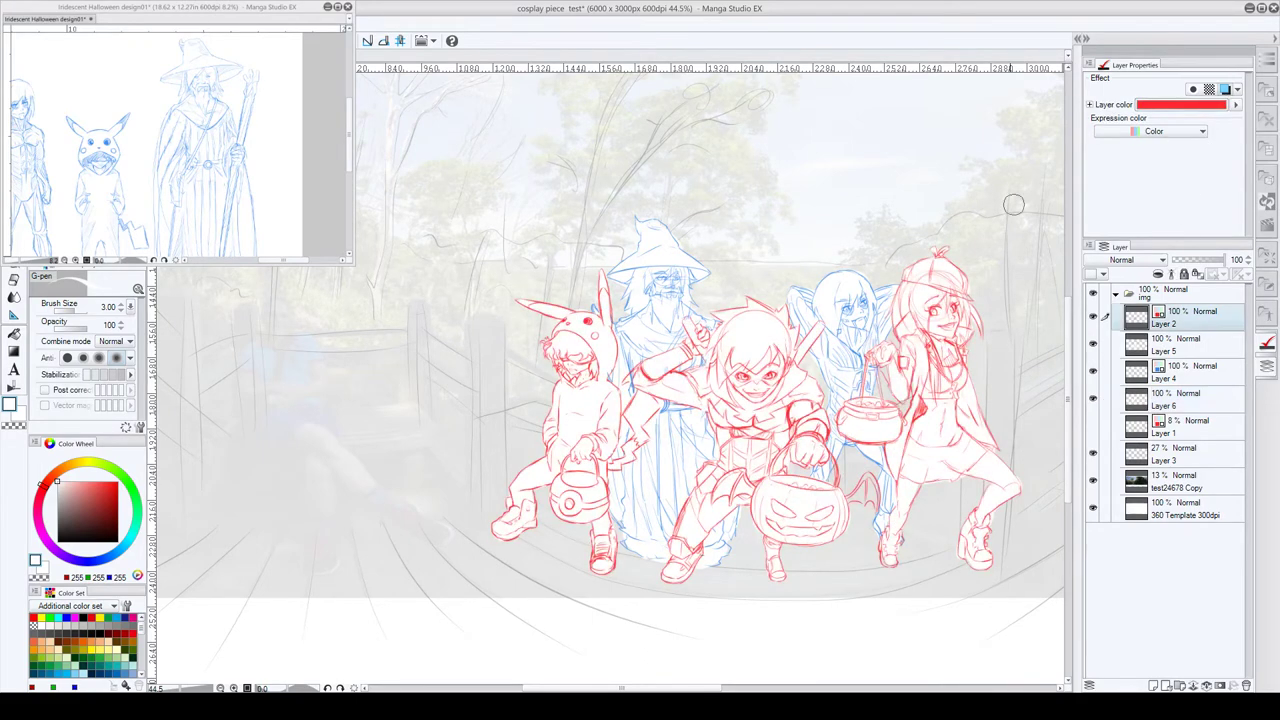
{"action": "left_click", "coordinate": [1226, 92]}
{"action": "left_click", "coordinate": [1226, 91]}
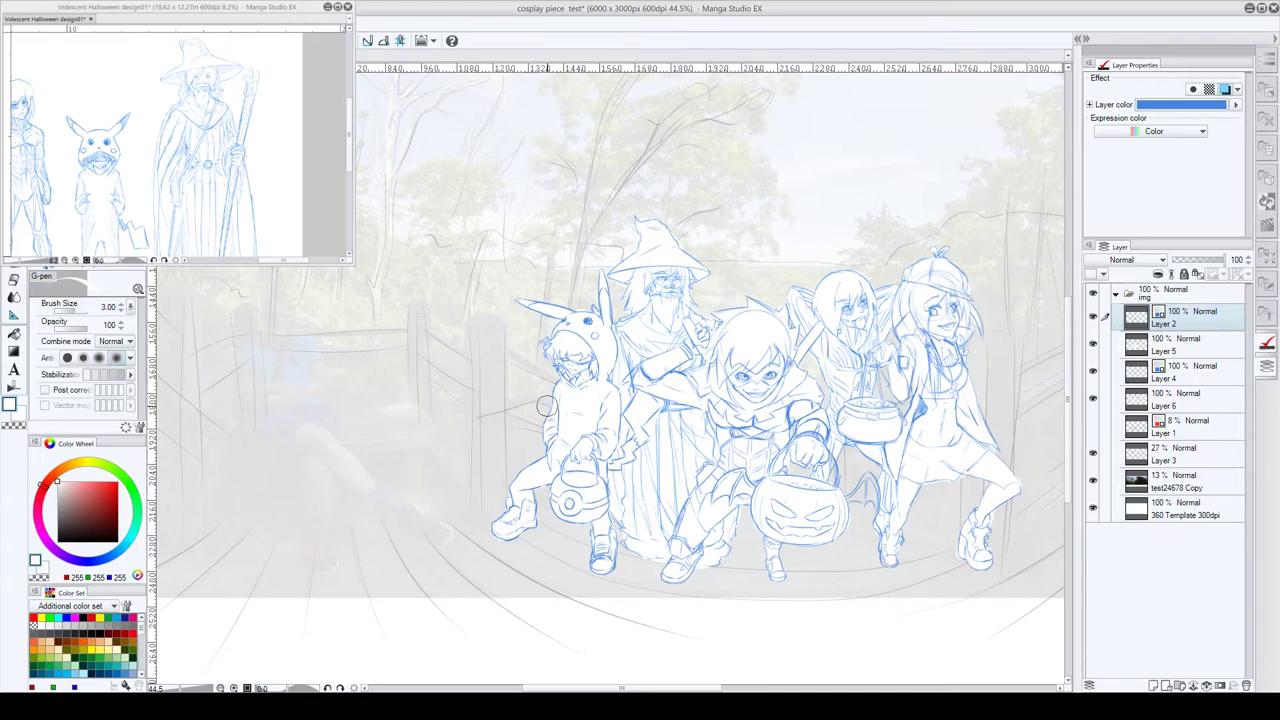
- Show Layer 1 at 100% opacity and use a layer mask to hide its rough red lines around the finished group
{"action": "scroll", "coordinate": [802, 389], "scroll_direction": "down", "scroll_amount": 3}
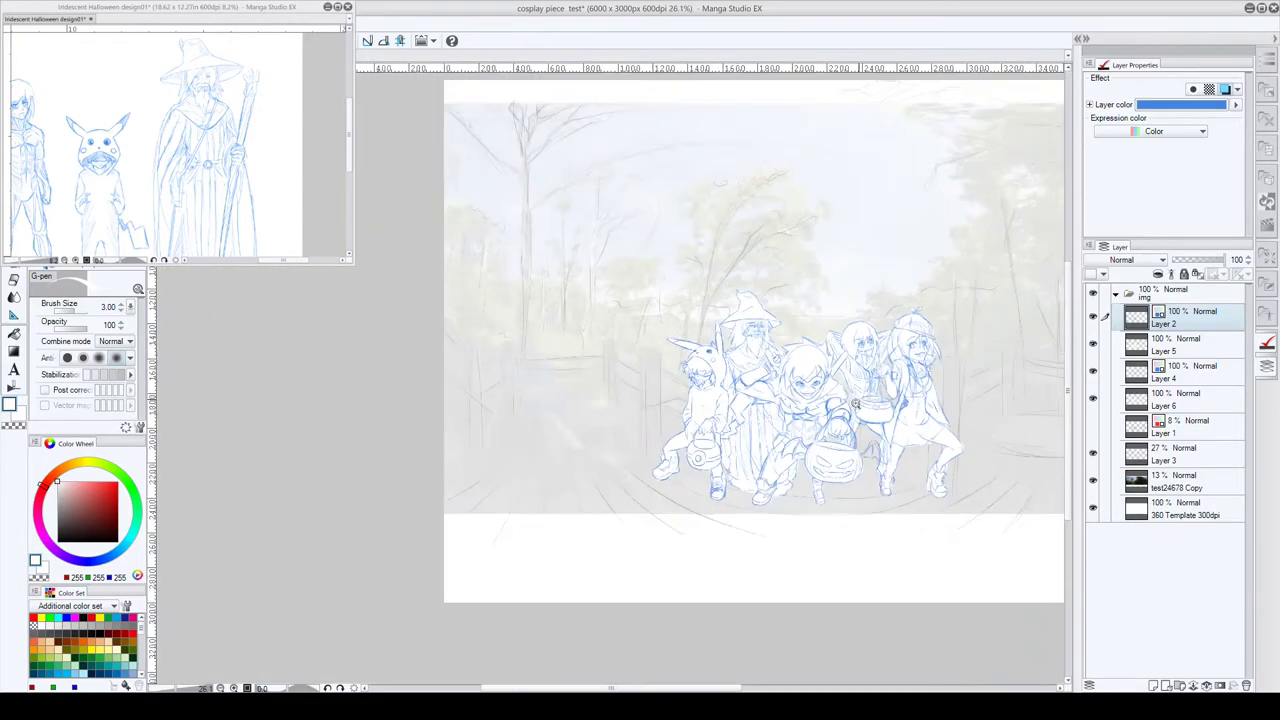
{"action": "left_click_drag", "start_coordinate": [838, 399], "coordinate": [682, 426]}
{"action": "scroll", "coordinate": [681, 425], "scroll_direction": "down", "scroll_amount": 2}
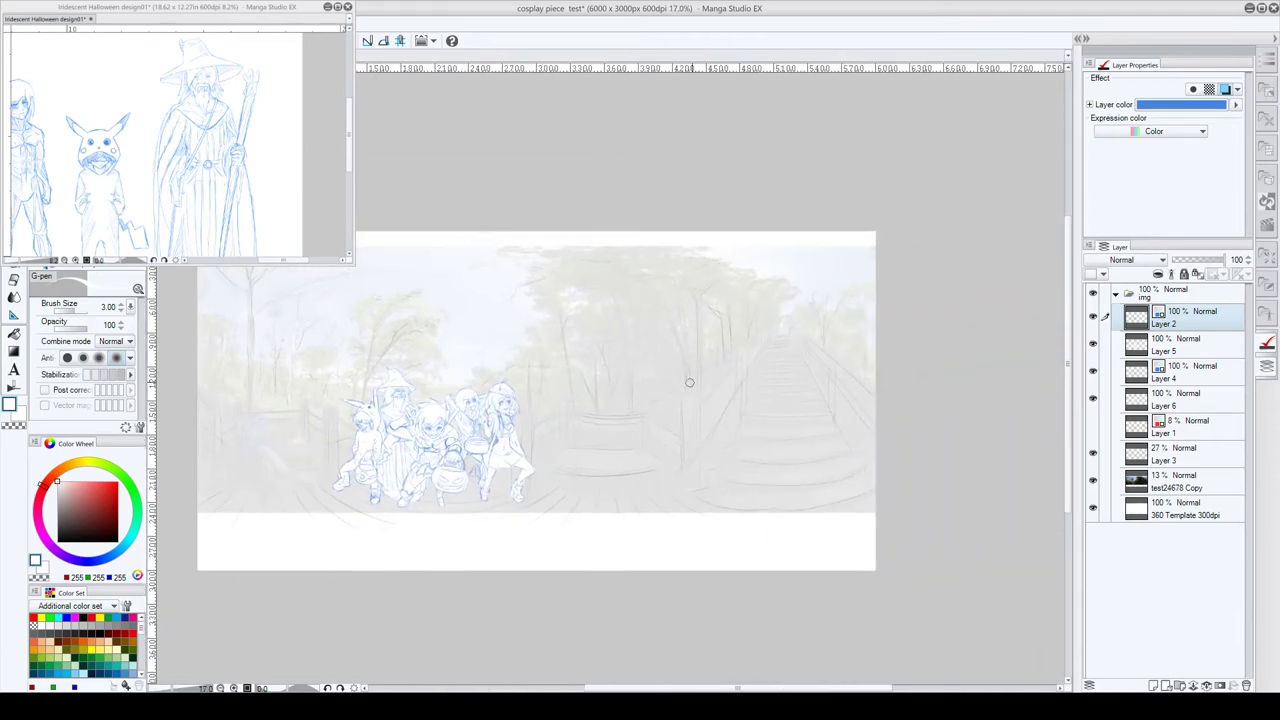
{"action": "left_click", "coordinate": [1126, 430]}
{"action": "left_click", "coordinate": [1228, 260]}
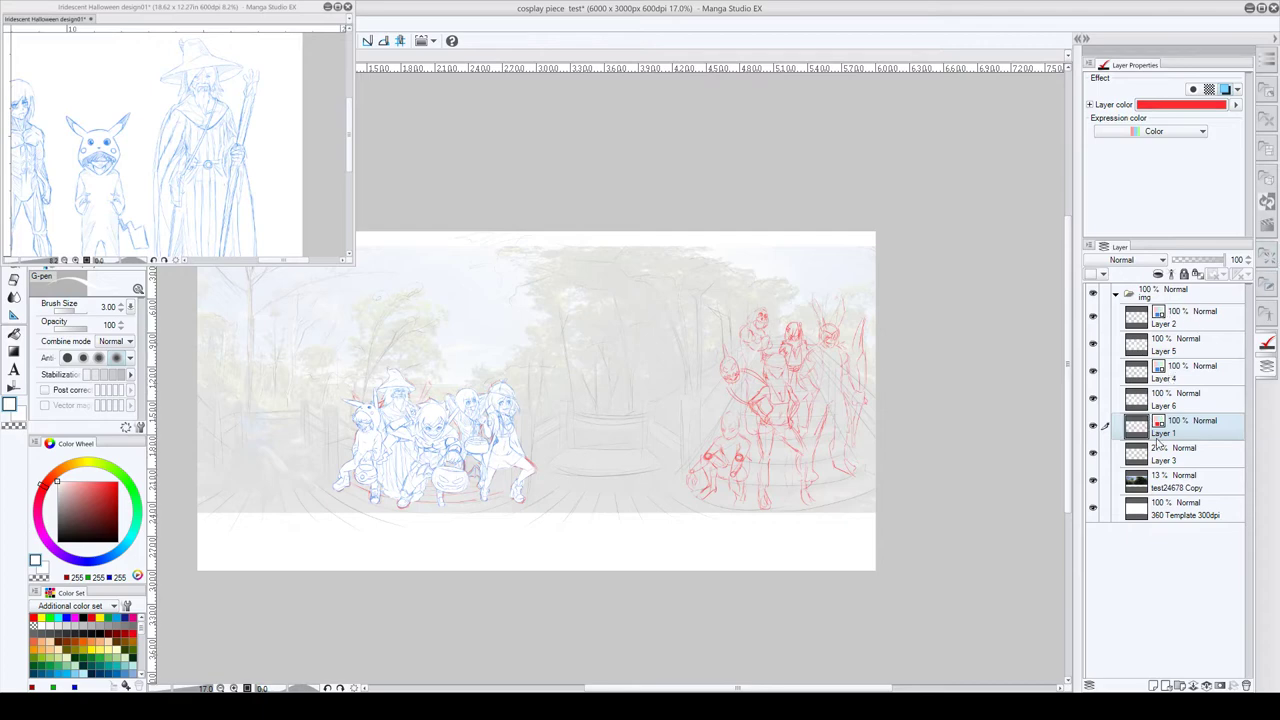
{"action": "left_click", "coordinate": [1220, 685]}
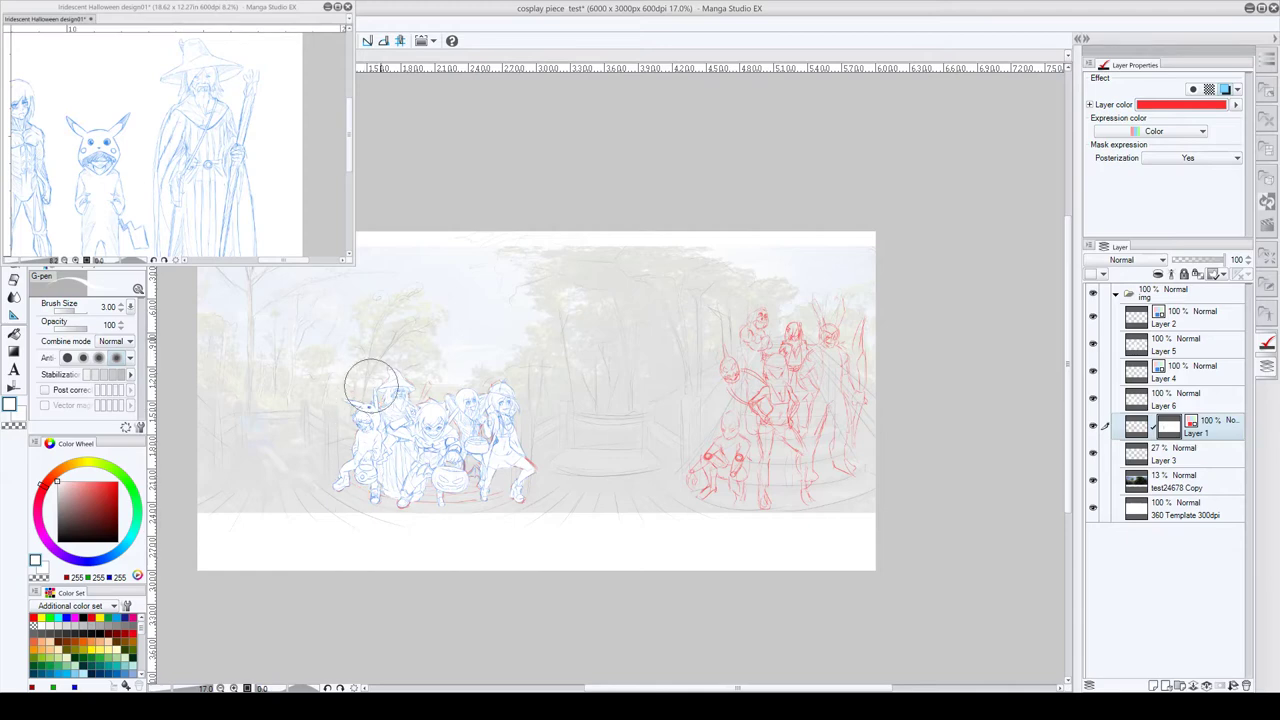
{"action": "mouse_move", "coordinate": [407, 480]}
{"action": "left_mouse_down"}
{"action": "mouse_move", "coordinate": [457, 500]}
{"action": "mouse_move", "coordinate": [510, 488]}
{"action": "mouse_move", "coordinate": [528, 500]}
{"action": "left_mouse_up"}
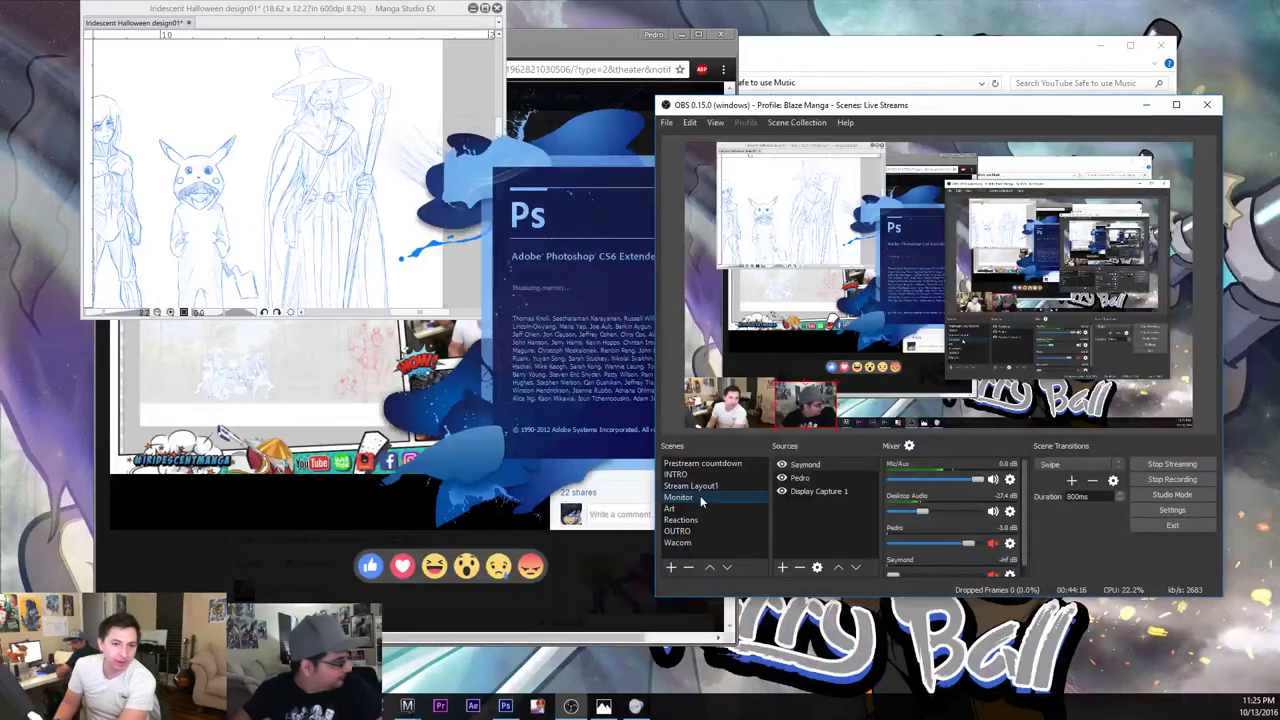
- Clear the OBS, music folder, browser and Manga Studio windows out of the way of Photoshop
{"action": "left_click_drag", "start_coordinate": [1014, 107], "coordinate": [1279, 120]}
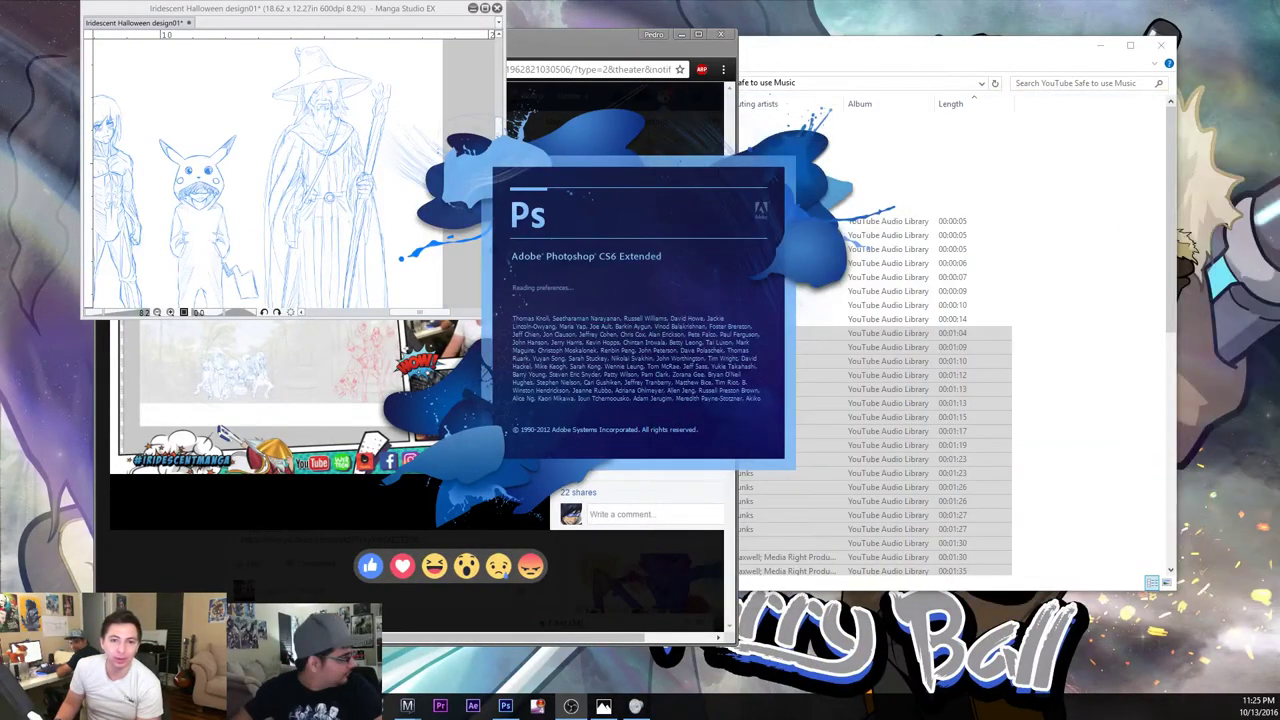
{"action": "left_click", "coordinate": [1160, 45]}
{"action": "left_click", "coordinate": [681, 34]}
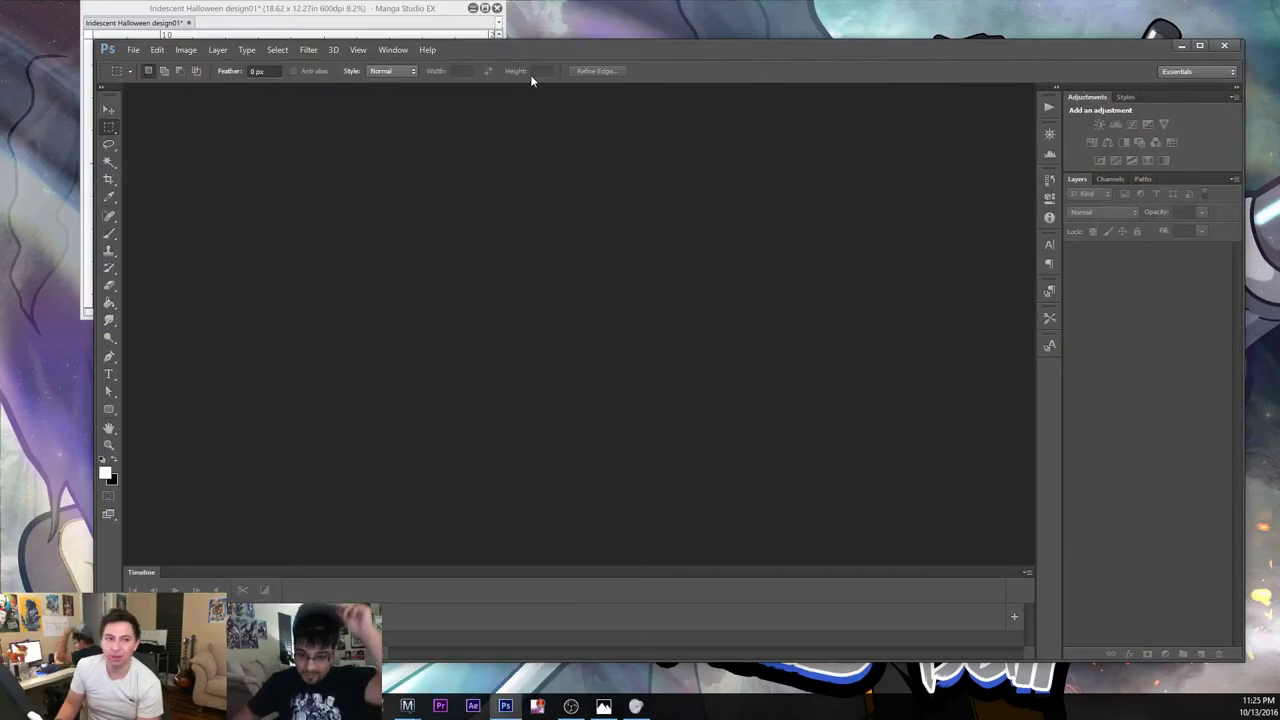
{"action": "left_click", "coordinate": [477, 22]}
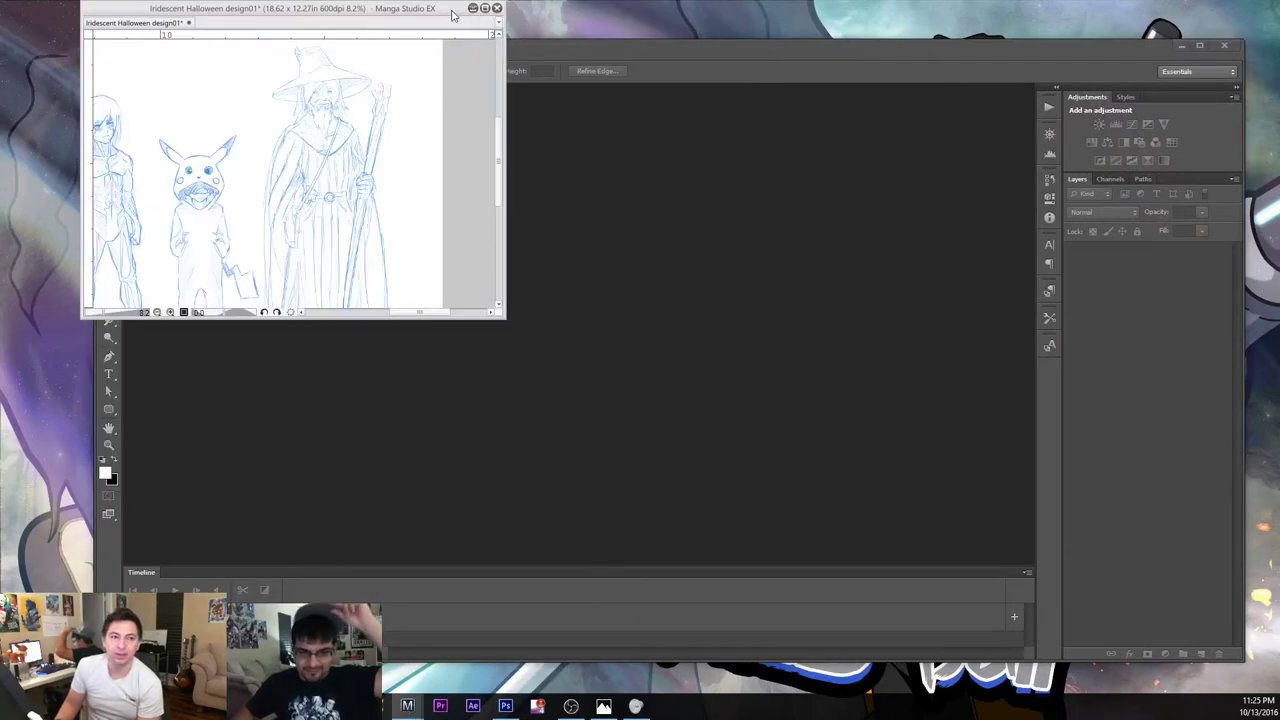
{"action": "left_click", "coordinate": [472, 8]}
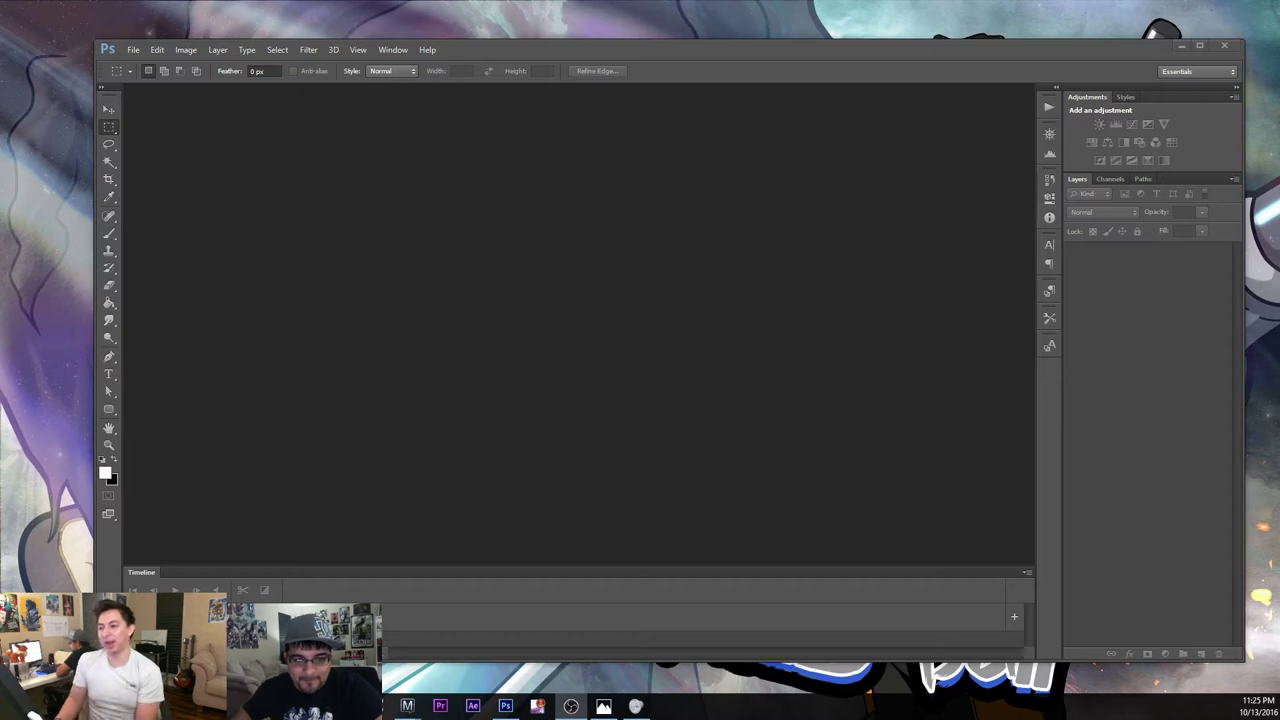
- Maximize the Photoshop window and open the recent file 360 Template 300dpi.jpg
{"action": "left_click", "coordinate": [1199, 45]}
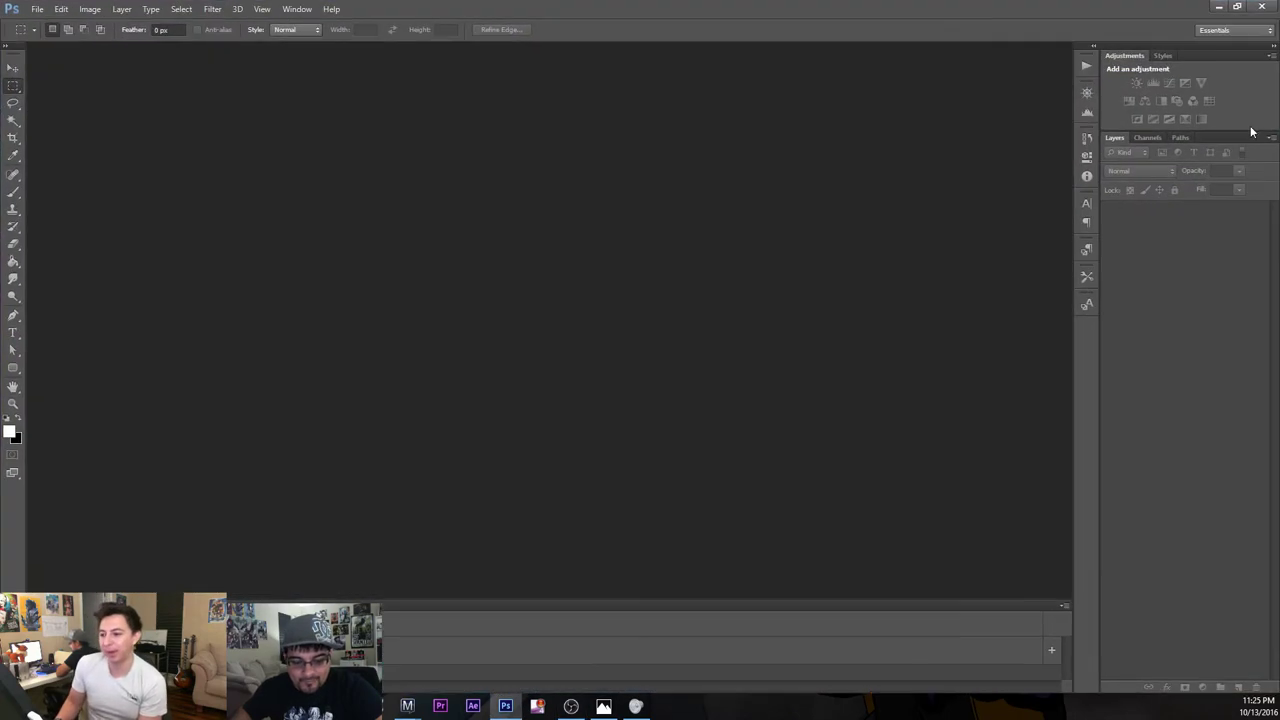
{"action": "left_click", "coordinate": [36, 9]}
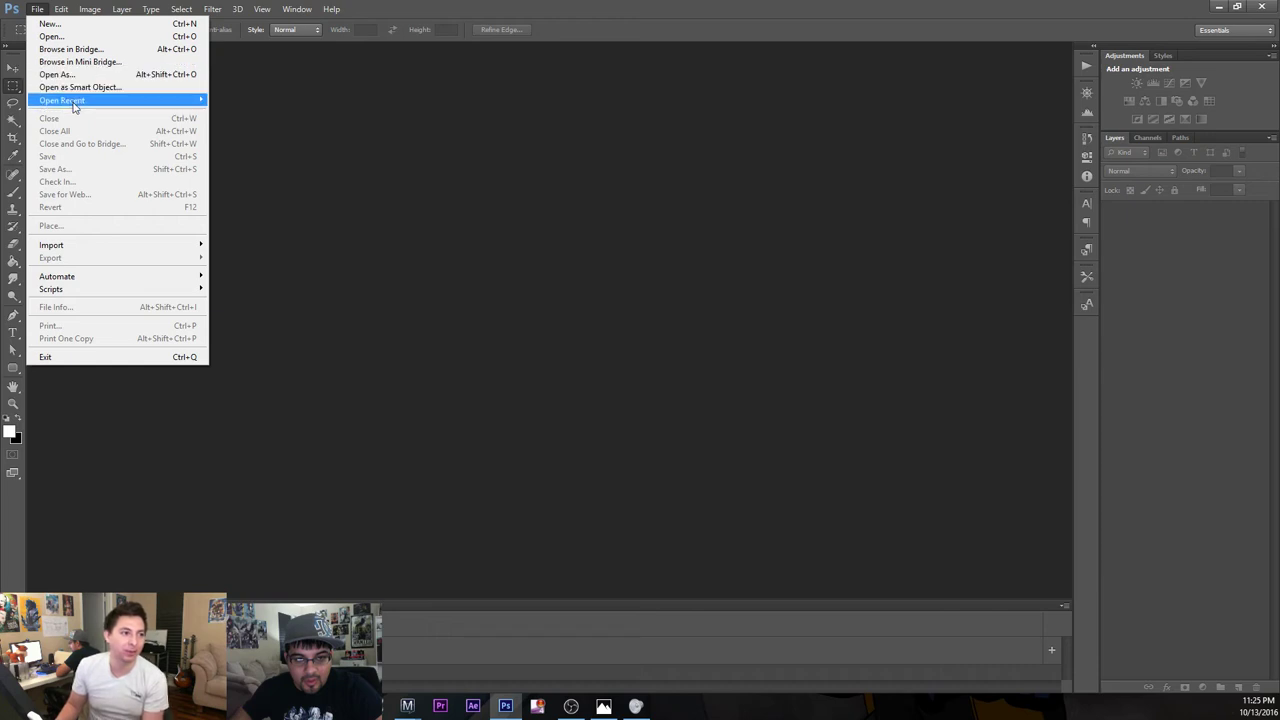
{"action": "mouse_move", "coordinate": [76, 100]}
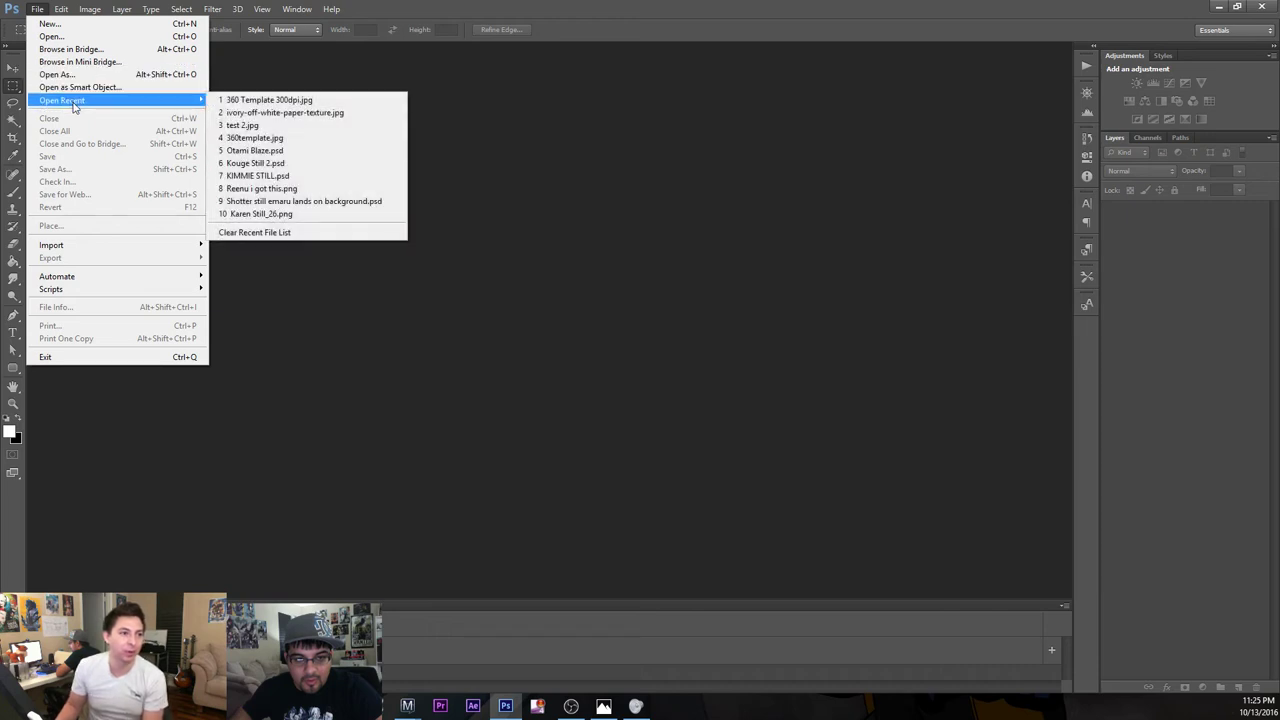
{"action": "left_click", "coordinate": [282, 102]}
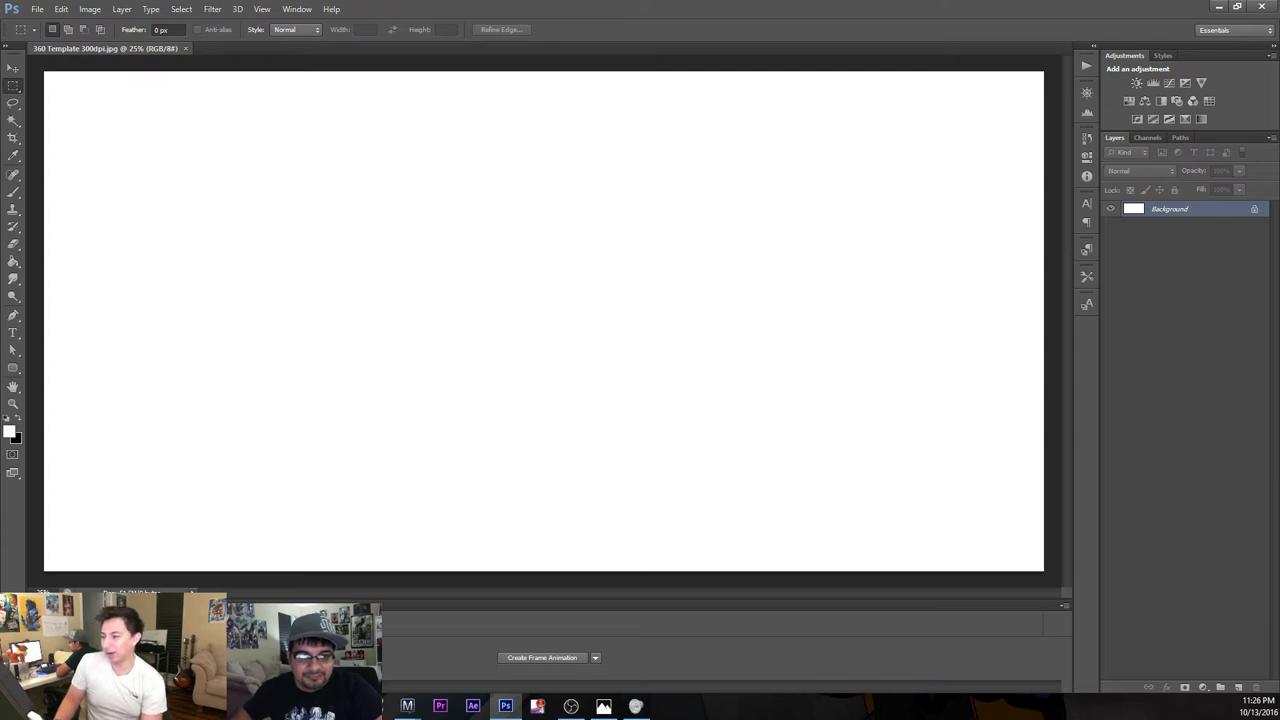
- Paste the cosplay group sketch with its park background from Manga Studio into the 360 template as a new layer
{"action": "key", "text": "alt+Tab"}
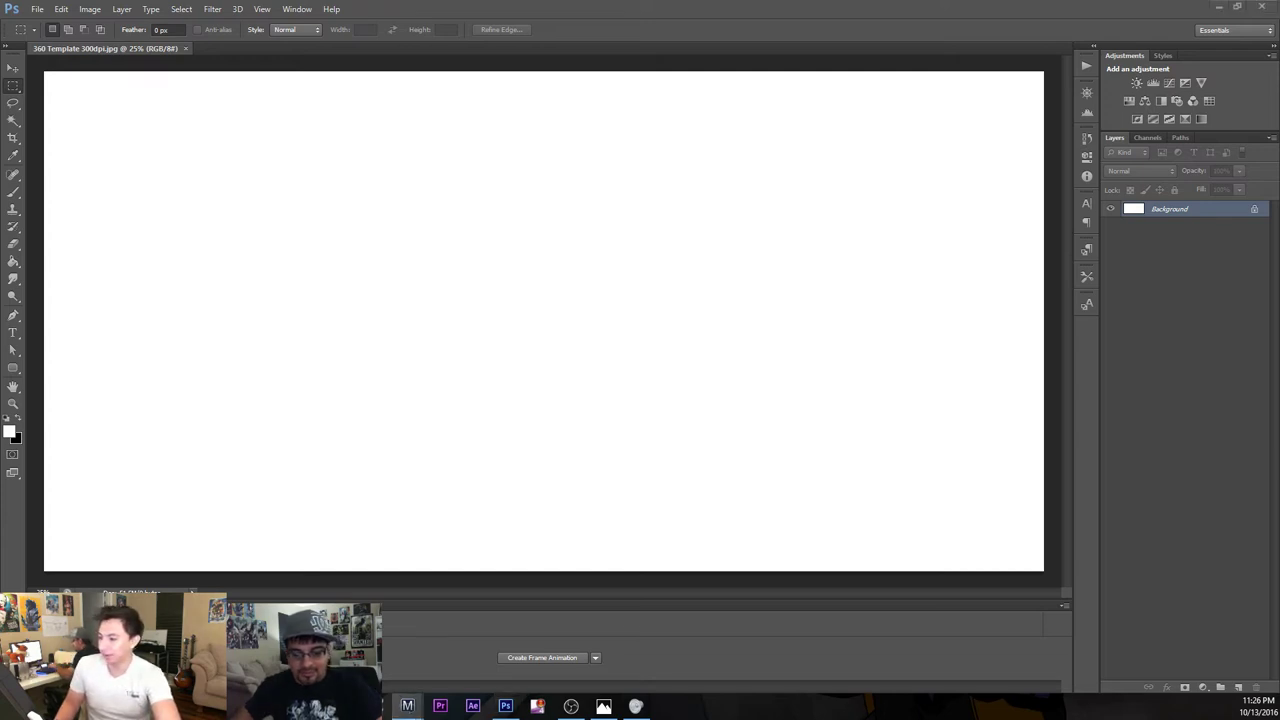
{"action": "left_click", "coordinate": [434, 12]}
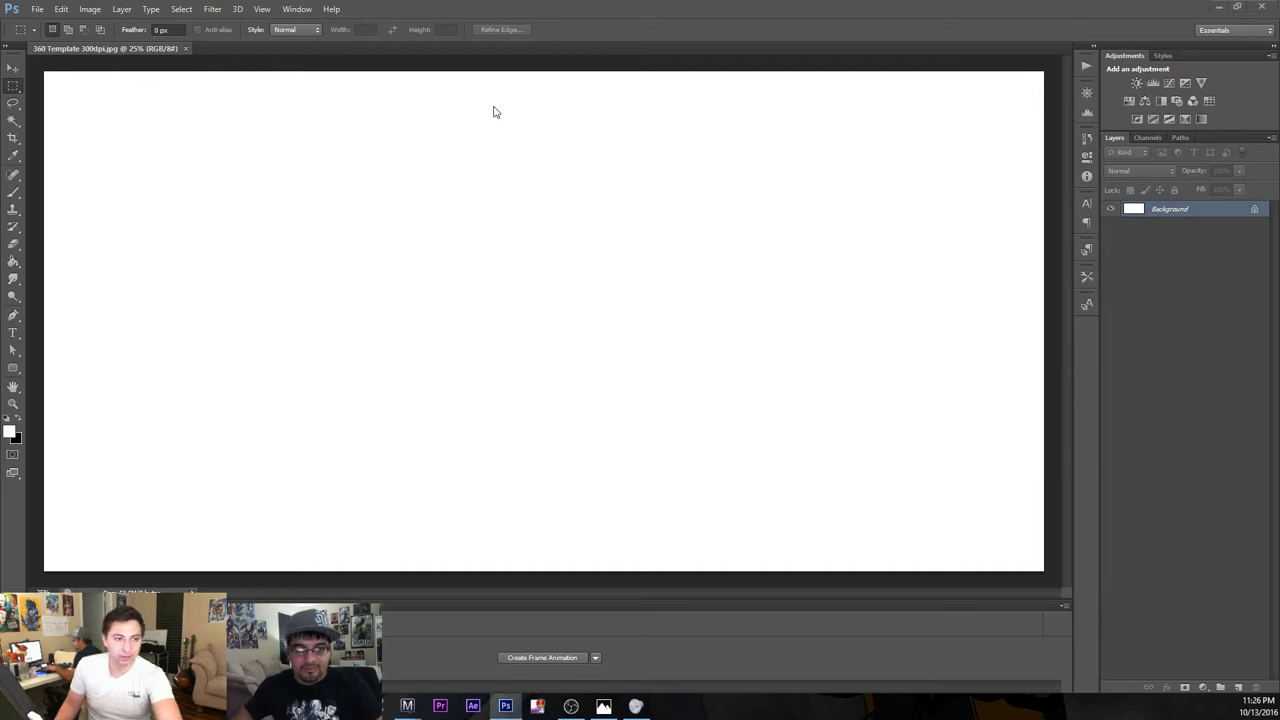
{"action": "key", "text": "ctrl+v"}
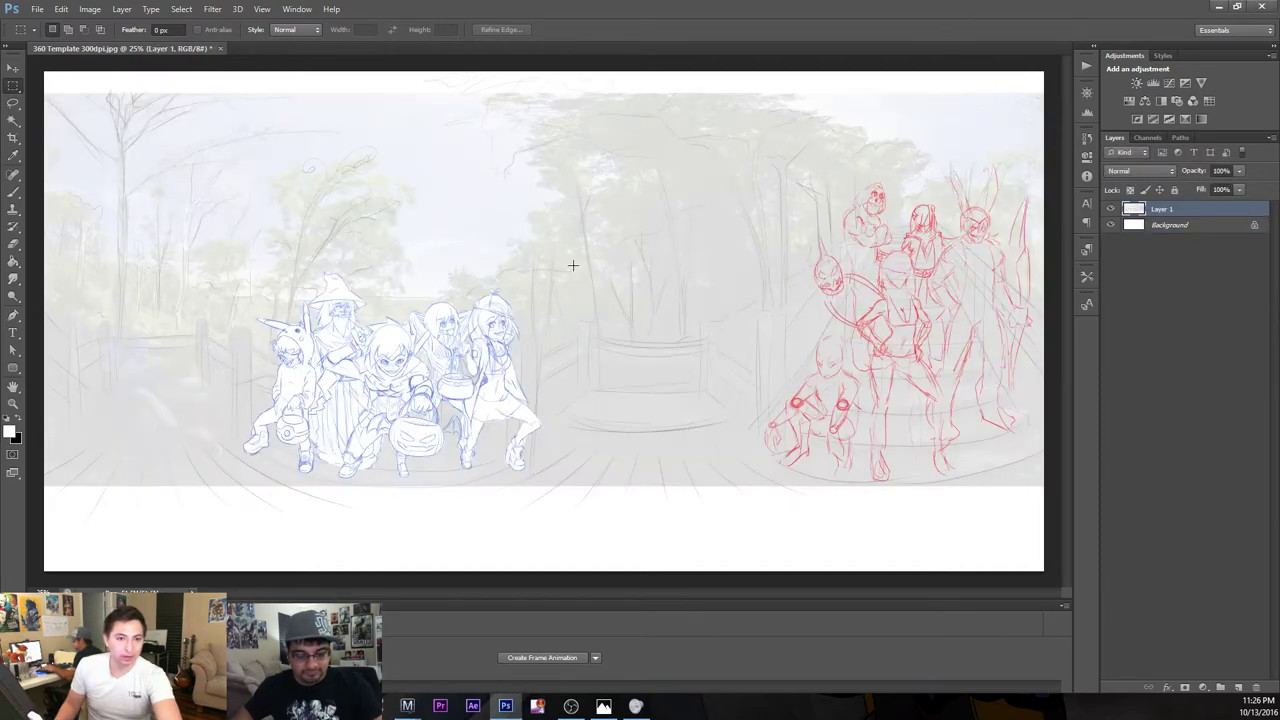
- Save the composite as a JPEG copy on the Desktop
{"action": "left_click", "coordinate": [37, 8]}
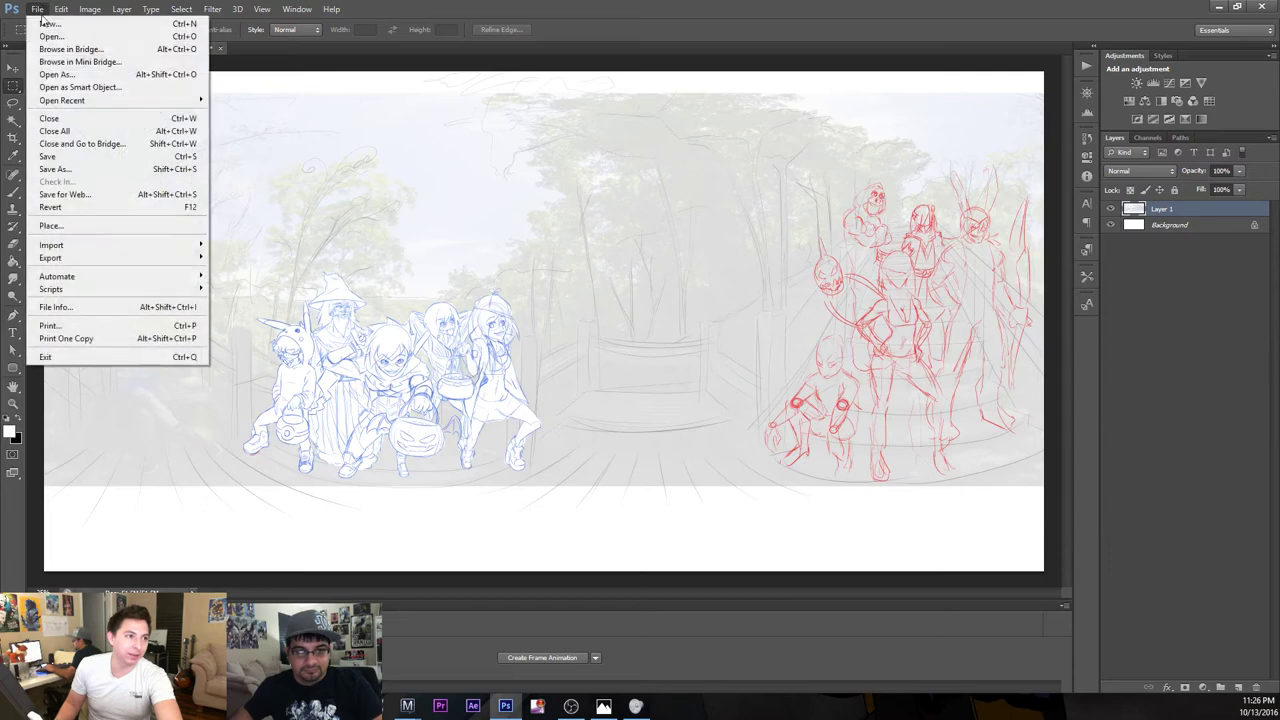
{"action": "left_click", "coordinate": [63, 169]}
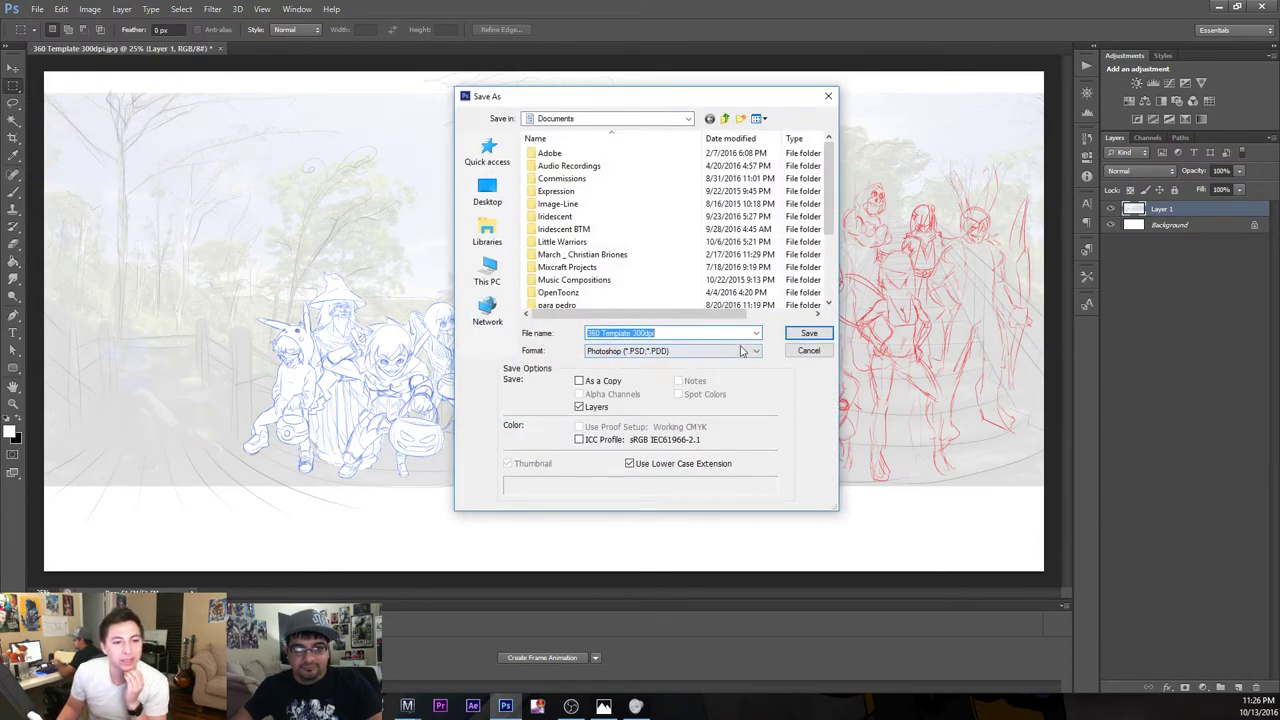
{"action": "left_click", "coordinate": [742, 350]}
{"action": "left_click", "coordinate": [668, 448]}
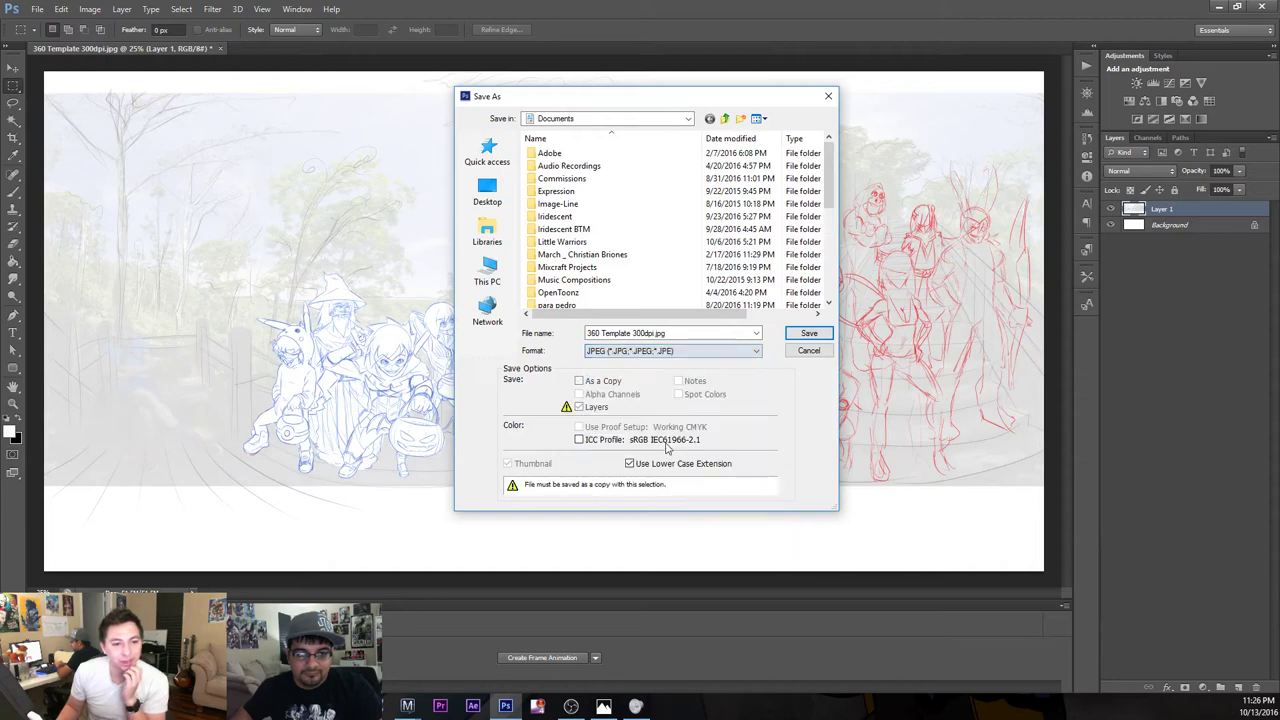
{"action": "left_click", "coordinate": [487, 192]}
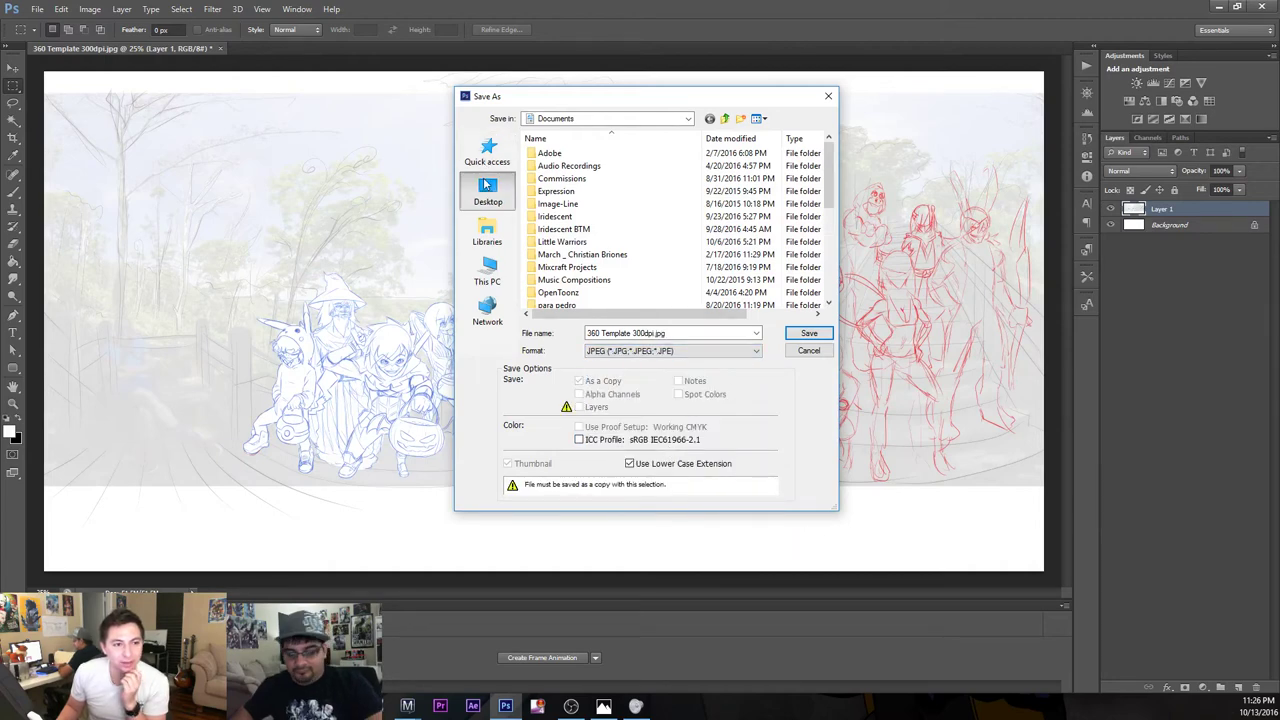
{"action": "left_click", "coordinate": [809, 334]}
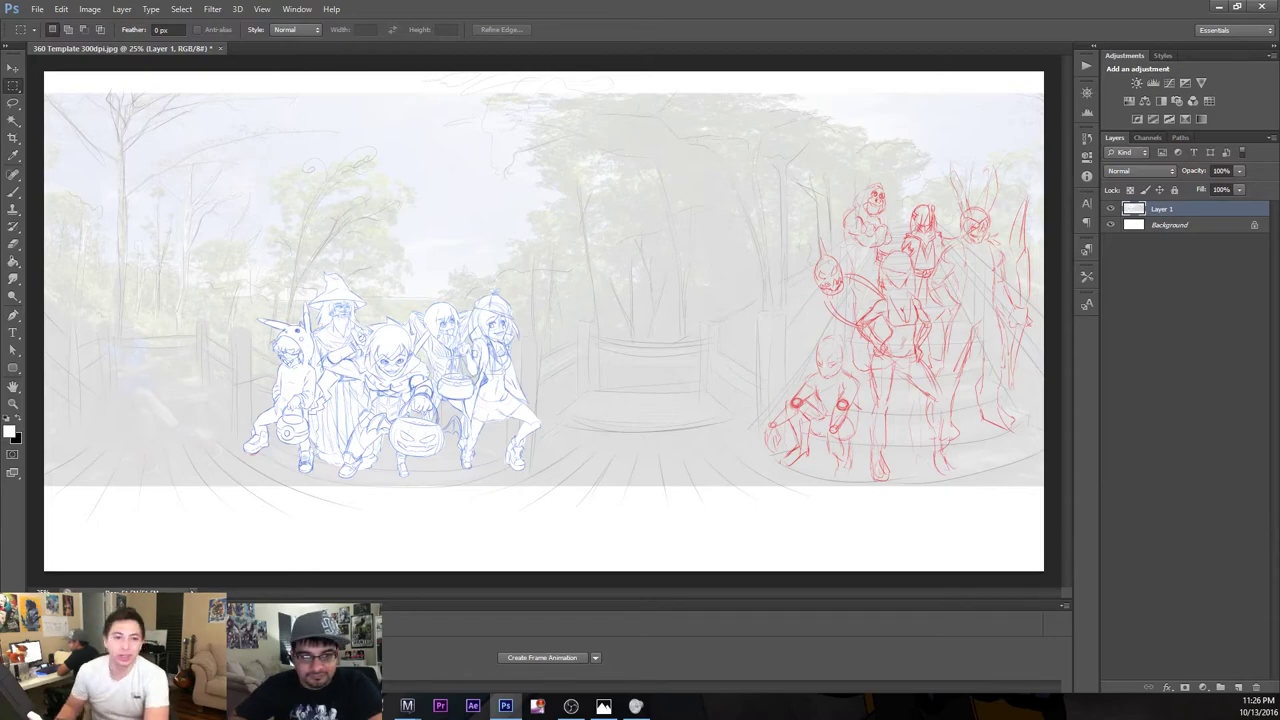
- Minimize Photoshop, switch to Facebook in the browser, and start a new status post on the own profile
{"action": "left_click", "coordinate": [1218, 8]}
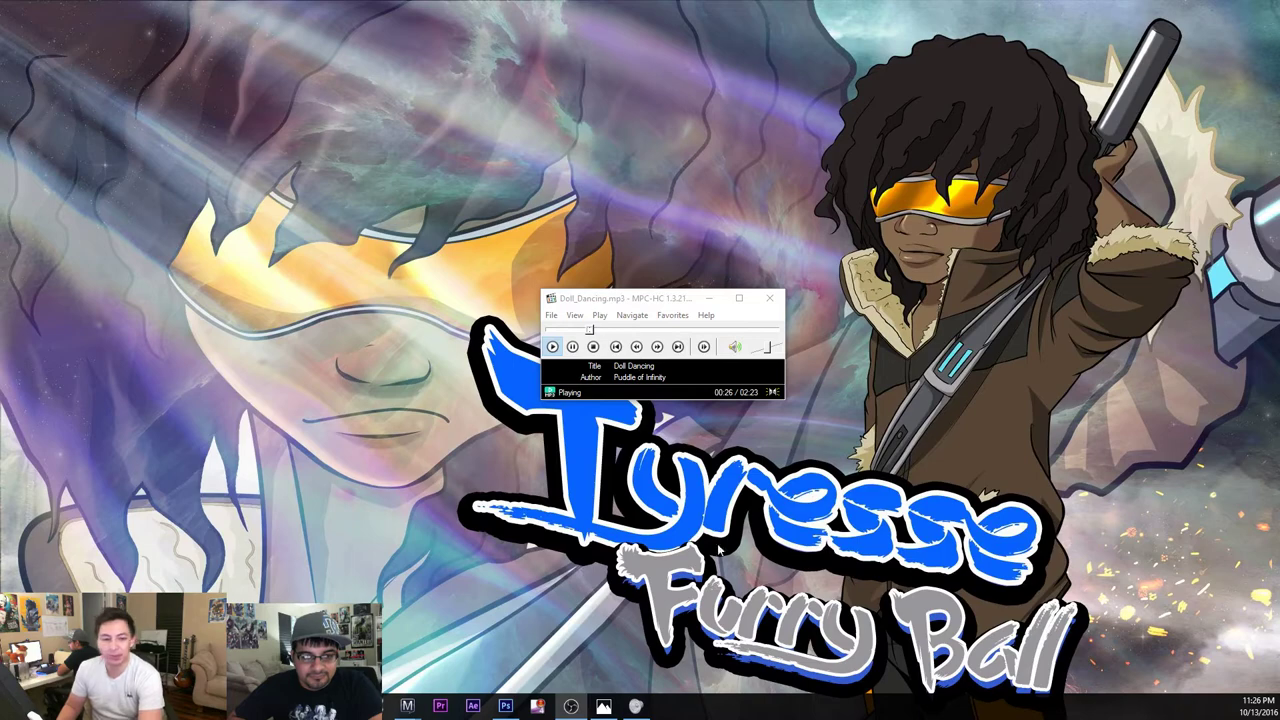
{"action": "left_click", "coordinate": [341, 706]}
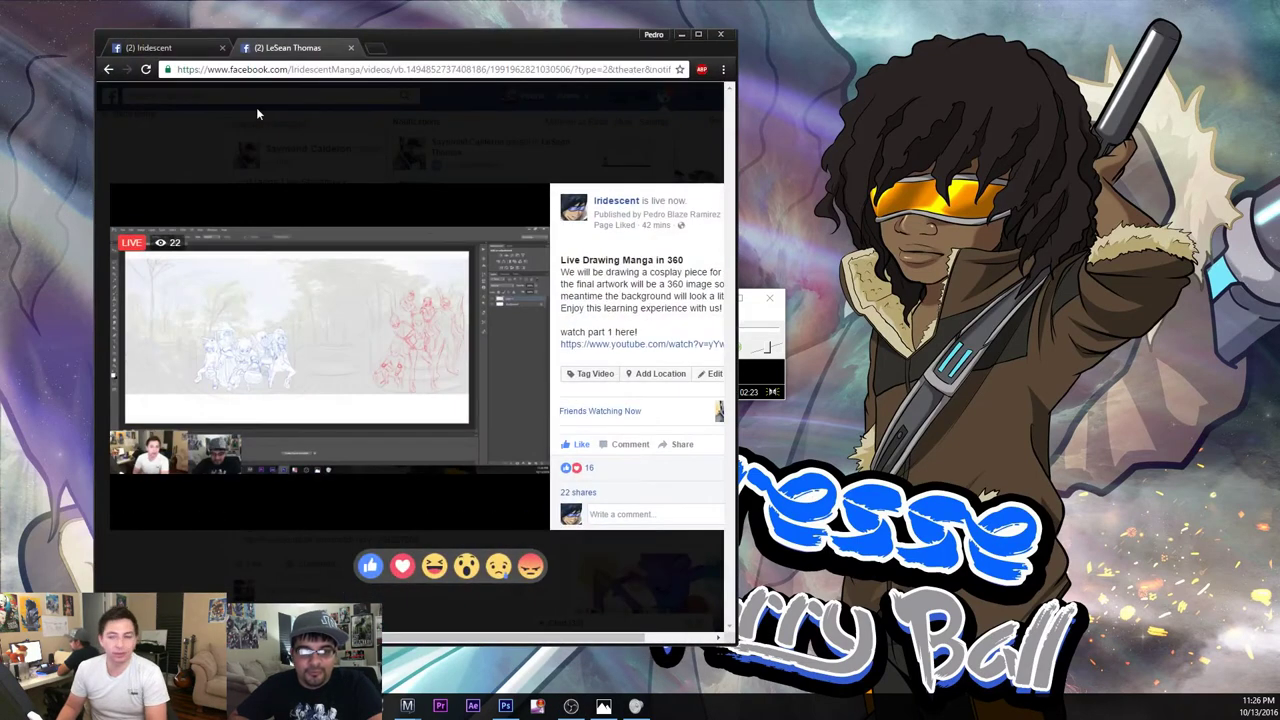
{"action": "left_click", "coordinate": [185, 48]}
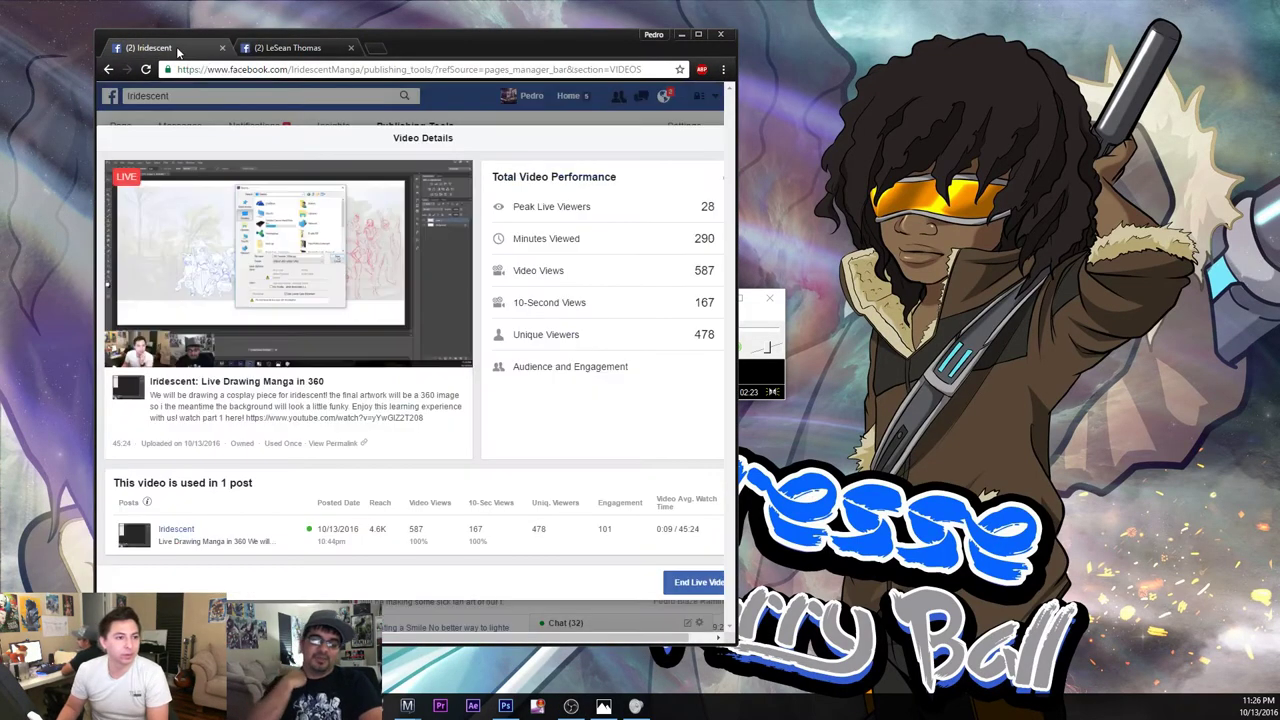
{"action": "left_click", "coordinate": [297, 55]}
{"action": "left_click", "coordinate": [332, 110]}
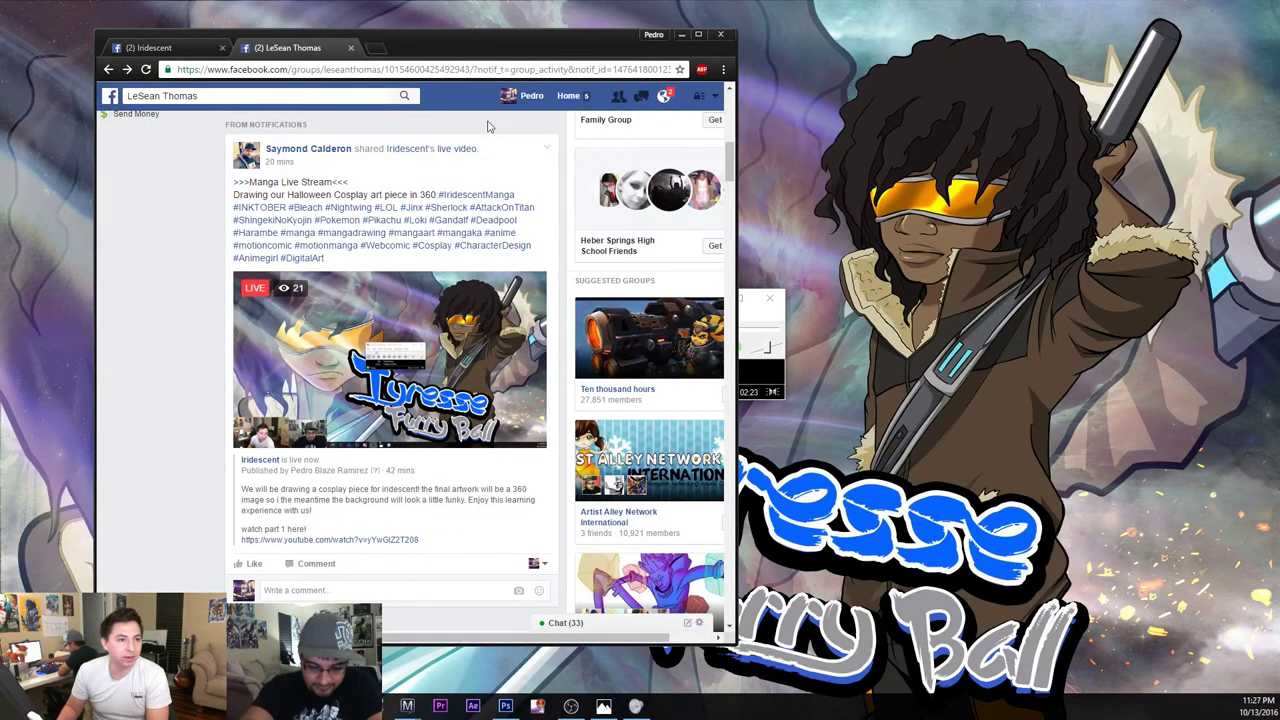
{"action": "scroll", "coordinate": [446, 217], "scroll_direction": "up", "scroll_amount": 10}
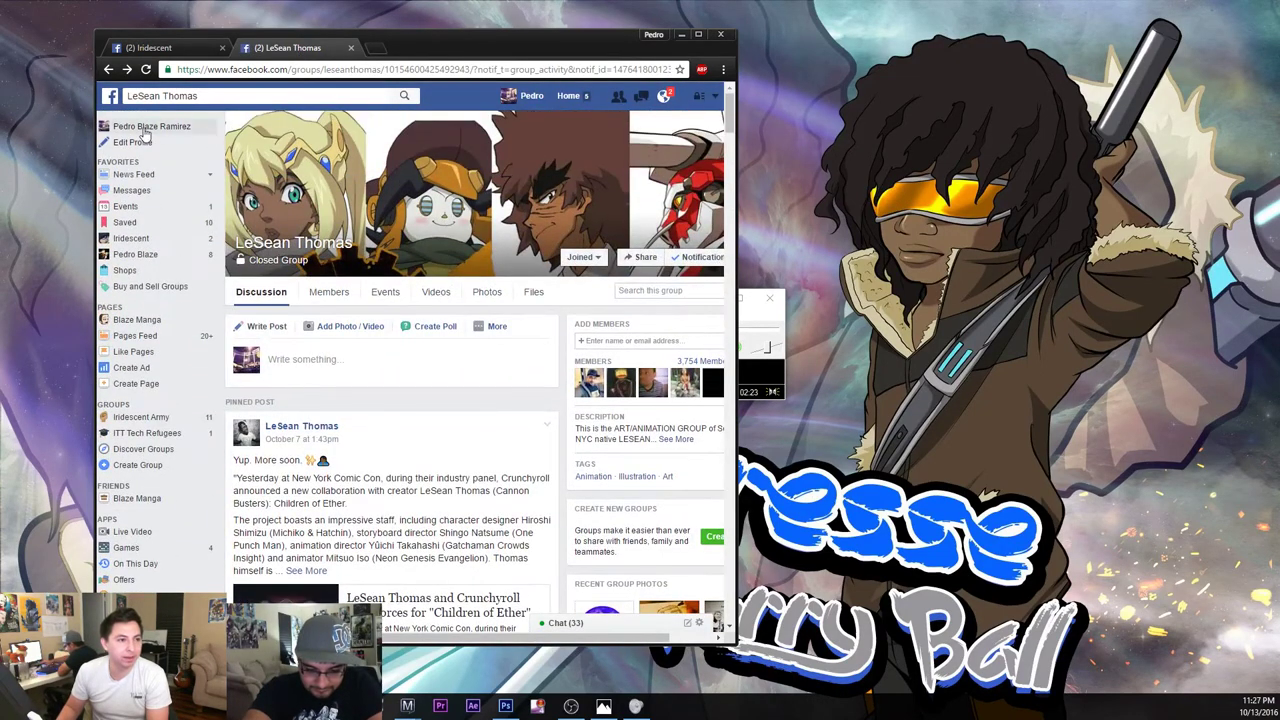
{"action": "left_click", "coordinate": [148, 132]}
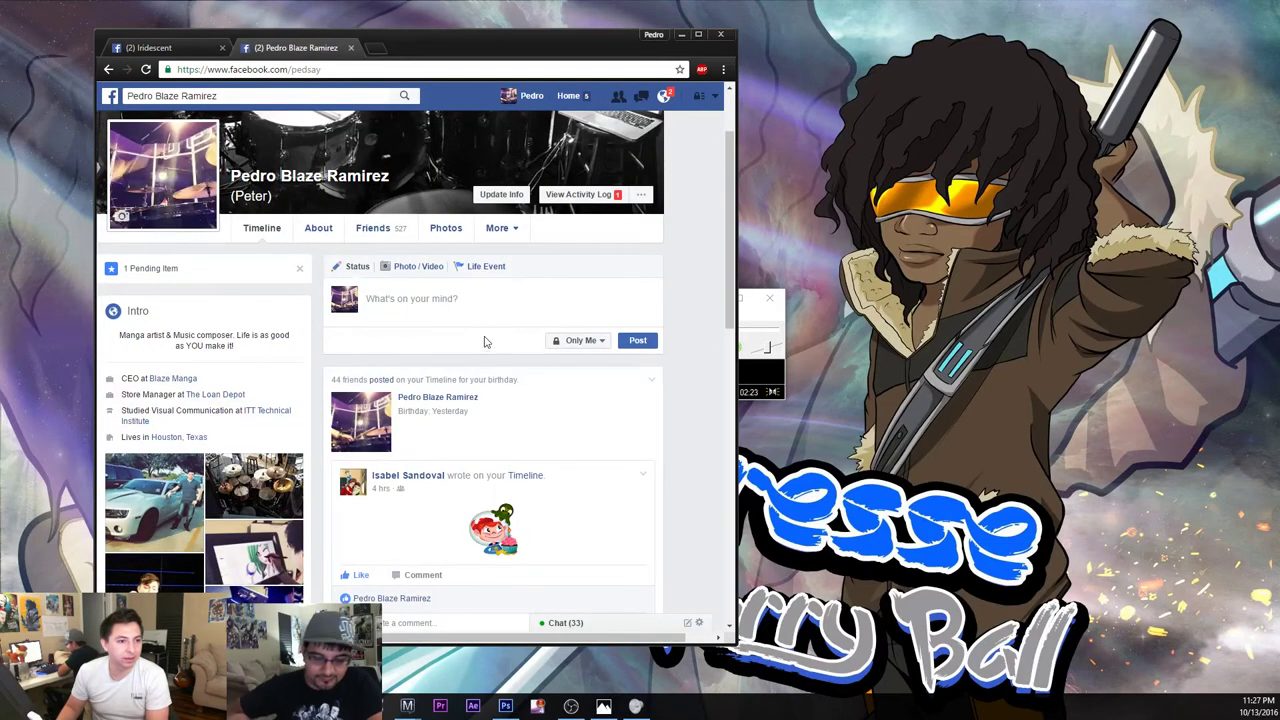
{"action": "left_click", "coordinate": [489, 304]}
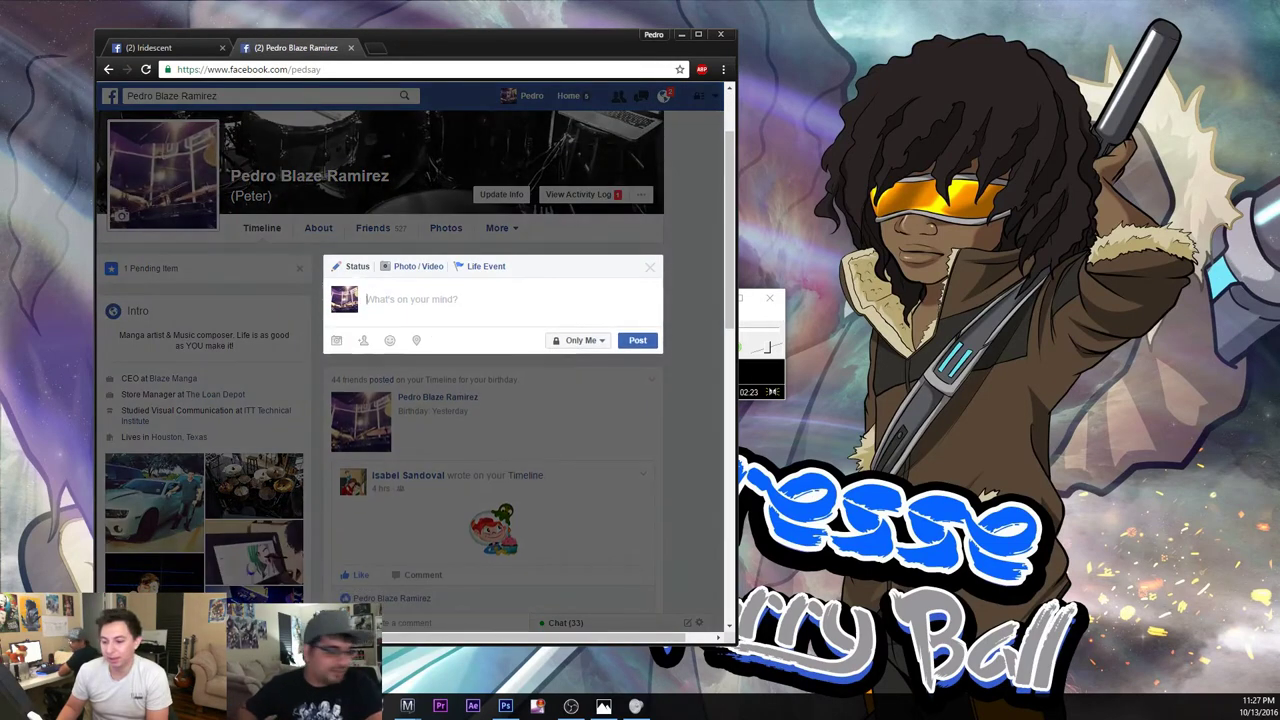
- Add the exported 360 sketch JPEG from the desktop to the post and remove the duplicate photo
{"action": "key", "text": "super+d"}
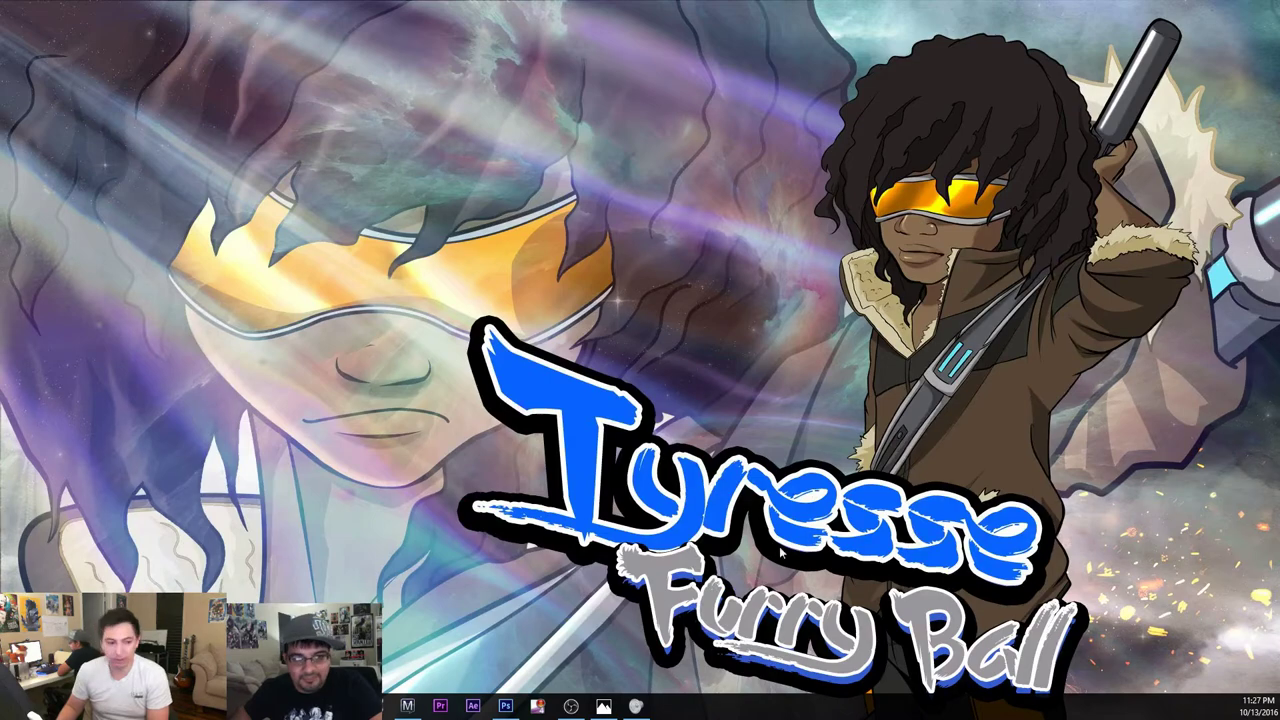
{"action": "key", "text": "super+d"}
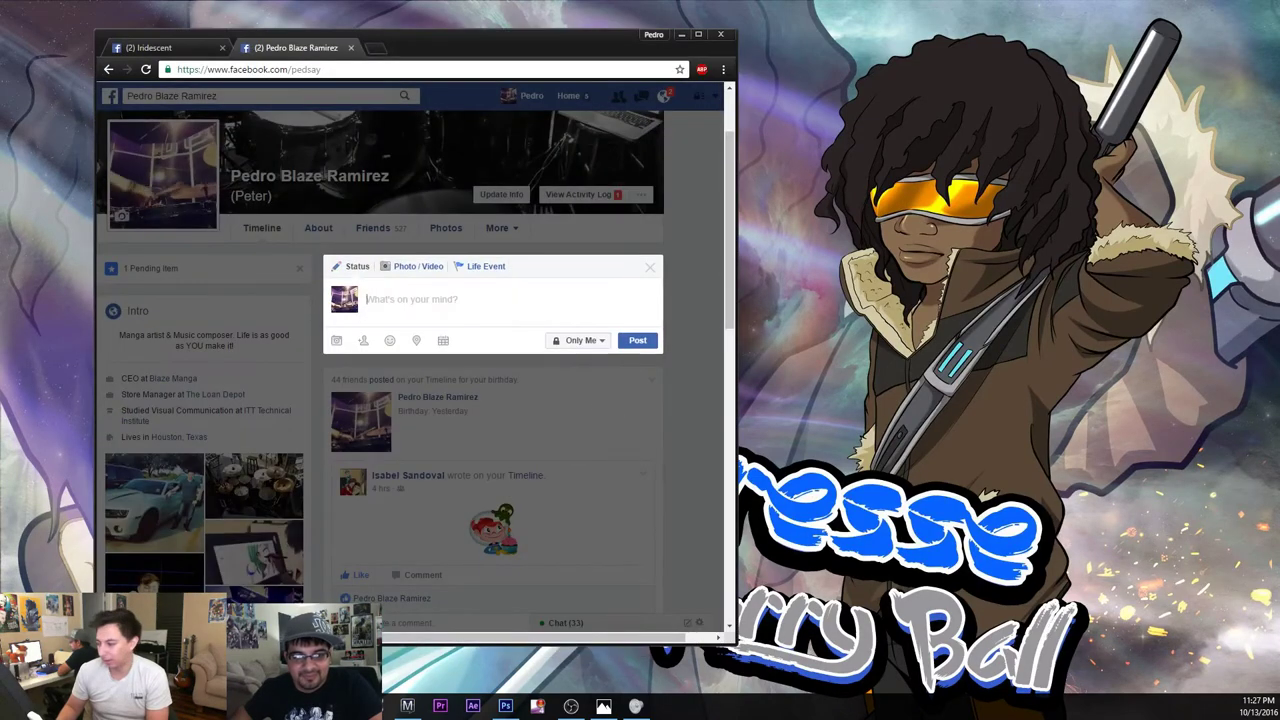
{"action": "left_click_drag", "start_coordinate": [1279, 178], "coordinate": [660, 429]}
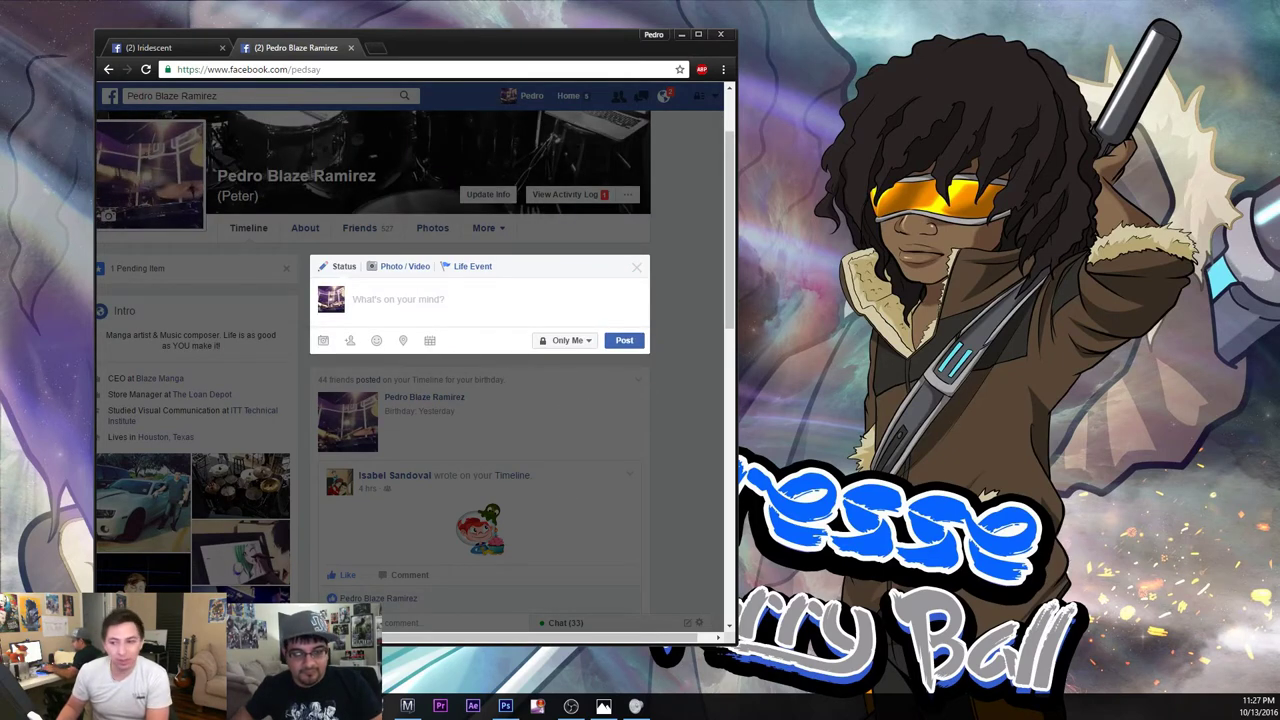
{"action": "left_click_drag", "start_coordinate": [1275, 217], "coordinate": [510, 298]}
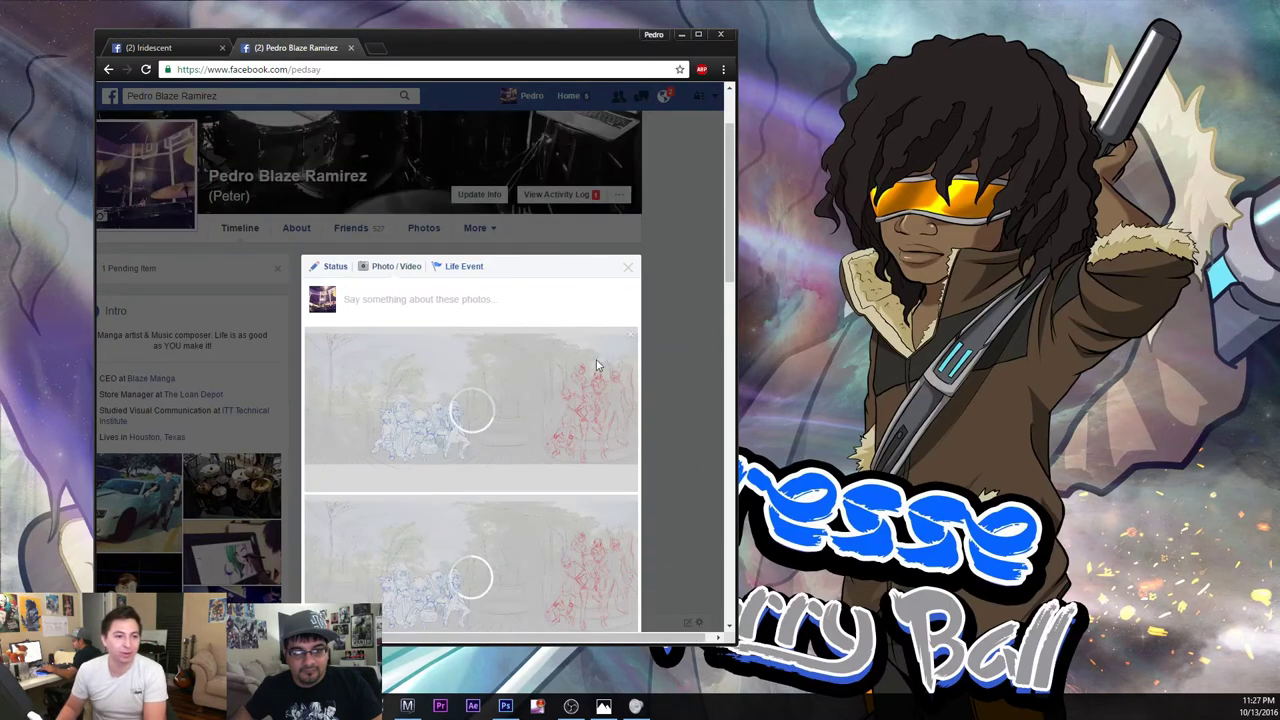
{"action": "left_click", "coordinate": [630, 341]}
{"action": "scroll", "coordinate": [520, 314], "scroll_direction": "down", "scroll_amount": 2}
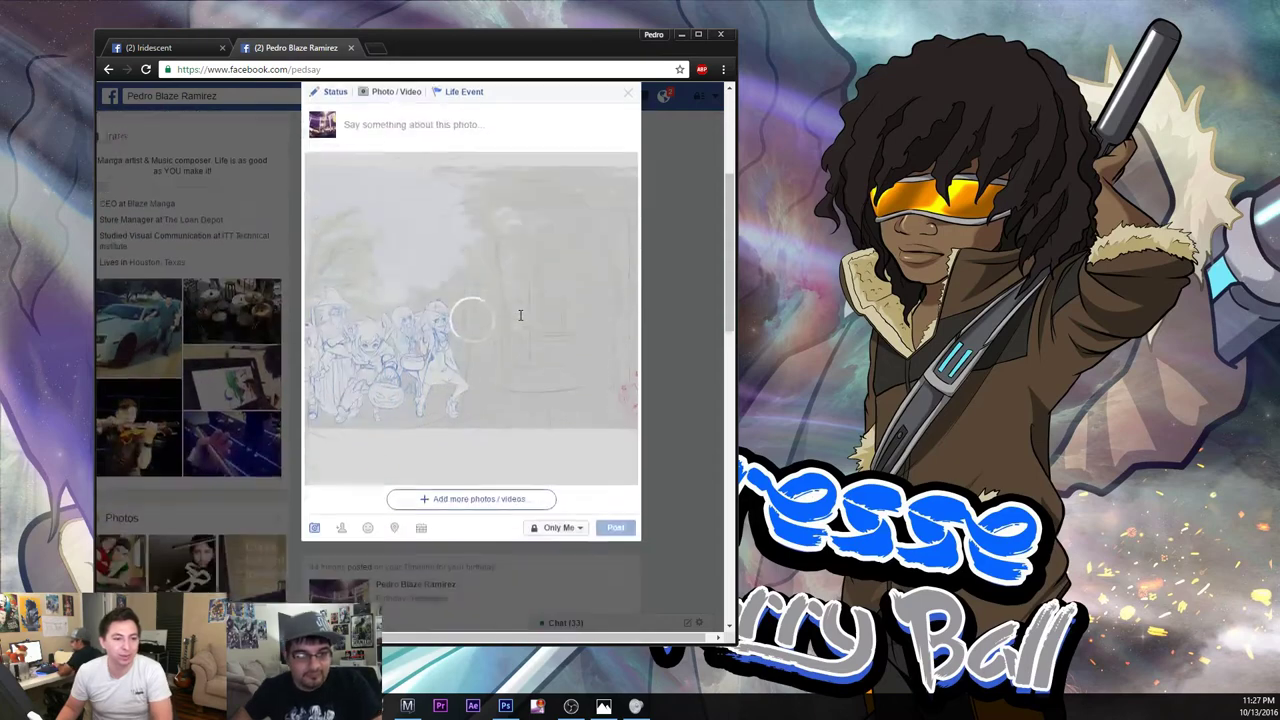
{"action": "scroll", "coordinate": [543, 323], "scroll_direction": "up", "scroll_amount": 1}
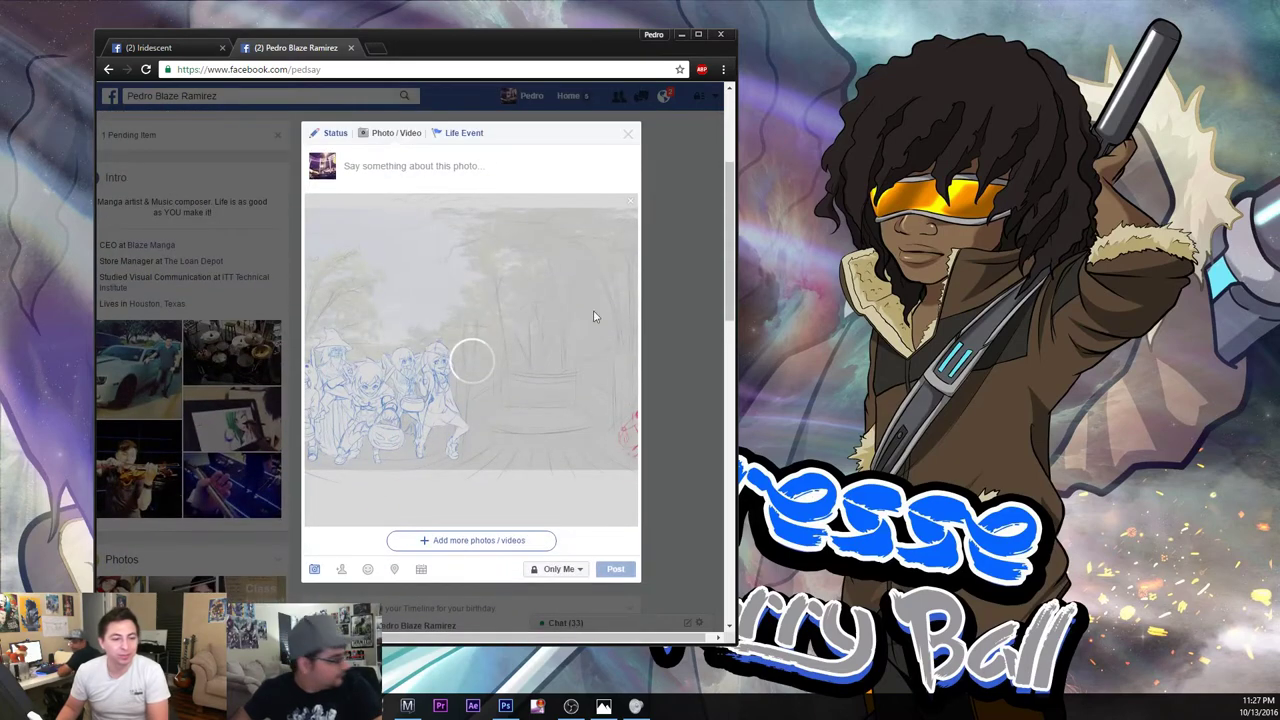
- Maximize the browser, publish the photo post with Only Me visibility, and open the posted image in the photo viewer
{"action": "left_click", "coordinate": [681, 34]}
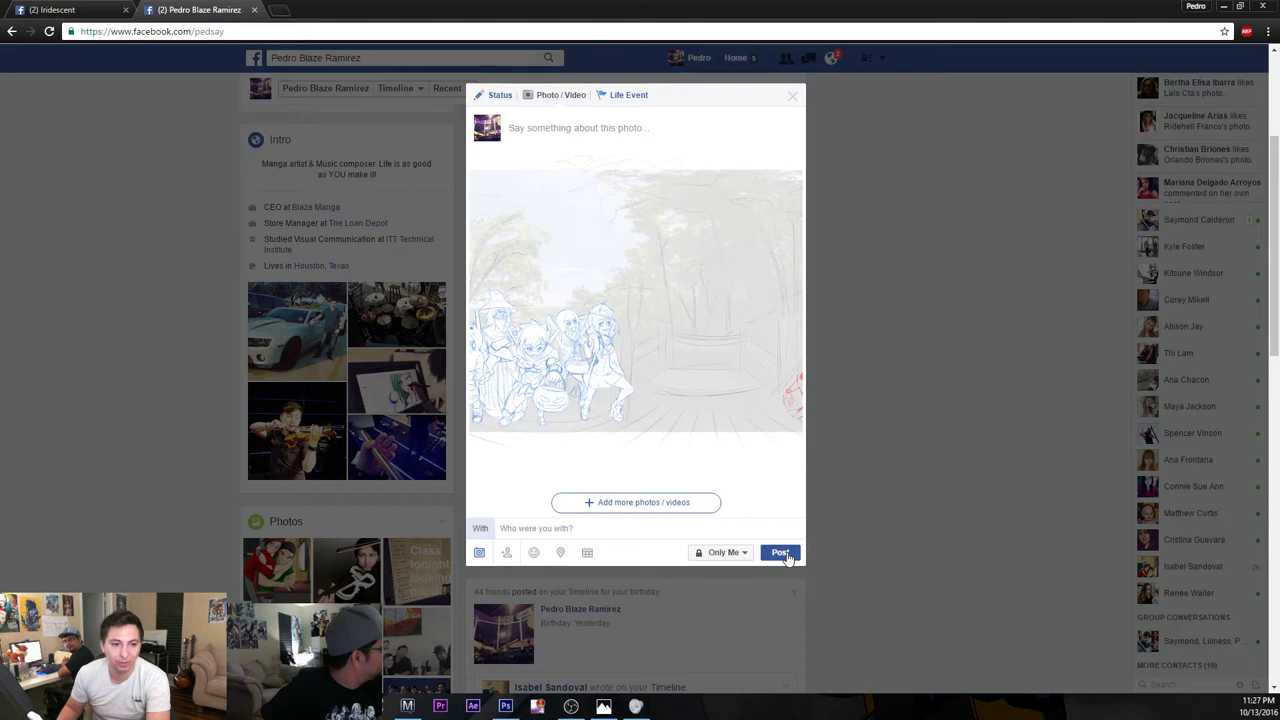
{"action": "left_click", "coordinate": [786, 556]}
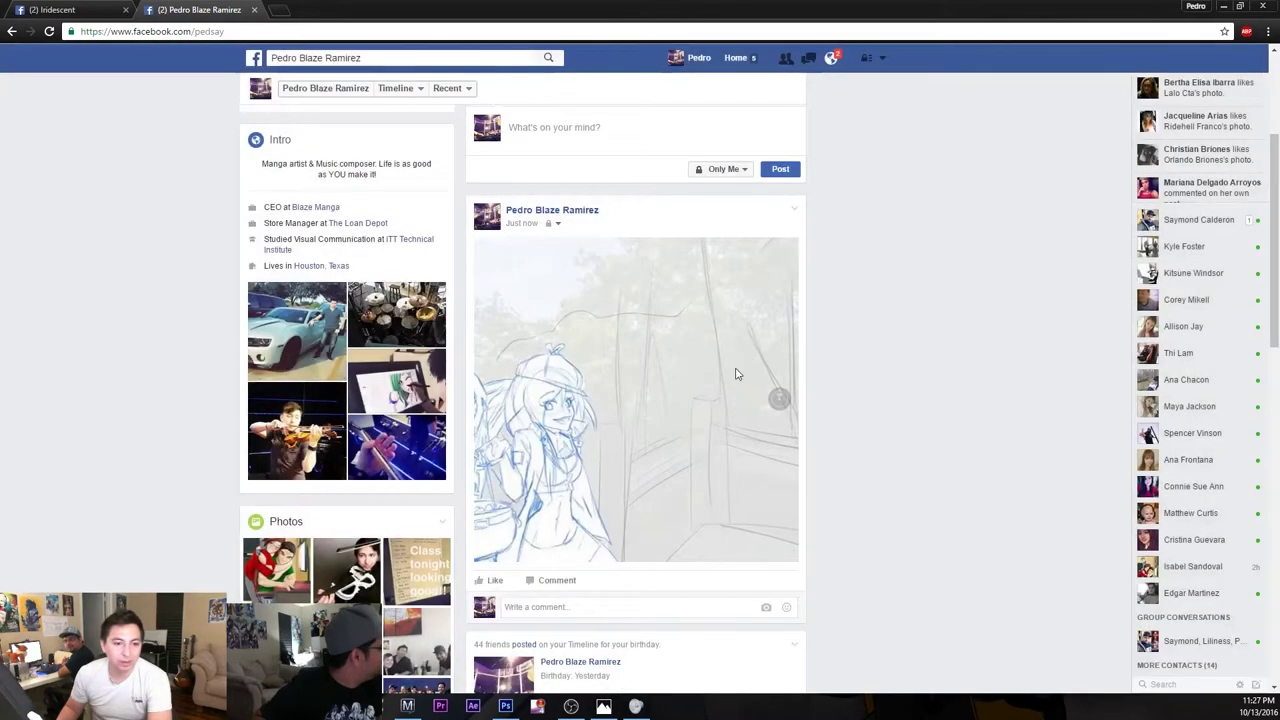
{"action": "left_click", "coordinate": [716, 436]}
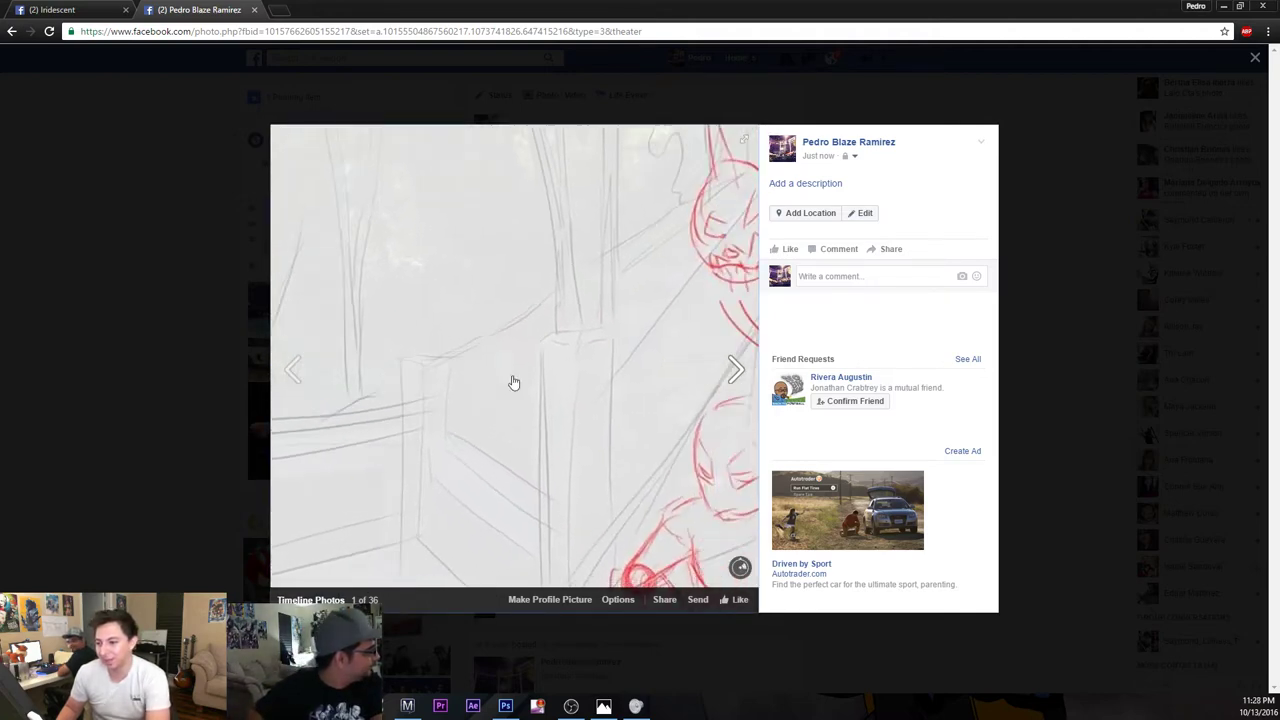
- Look around the 360 photo to examine how the red and blue sketched groups and the ground are distorted
{"action": "left_click_drag", "start_coordinate": [513, 383], "coordinate": [472, 381]}
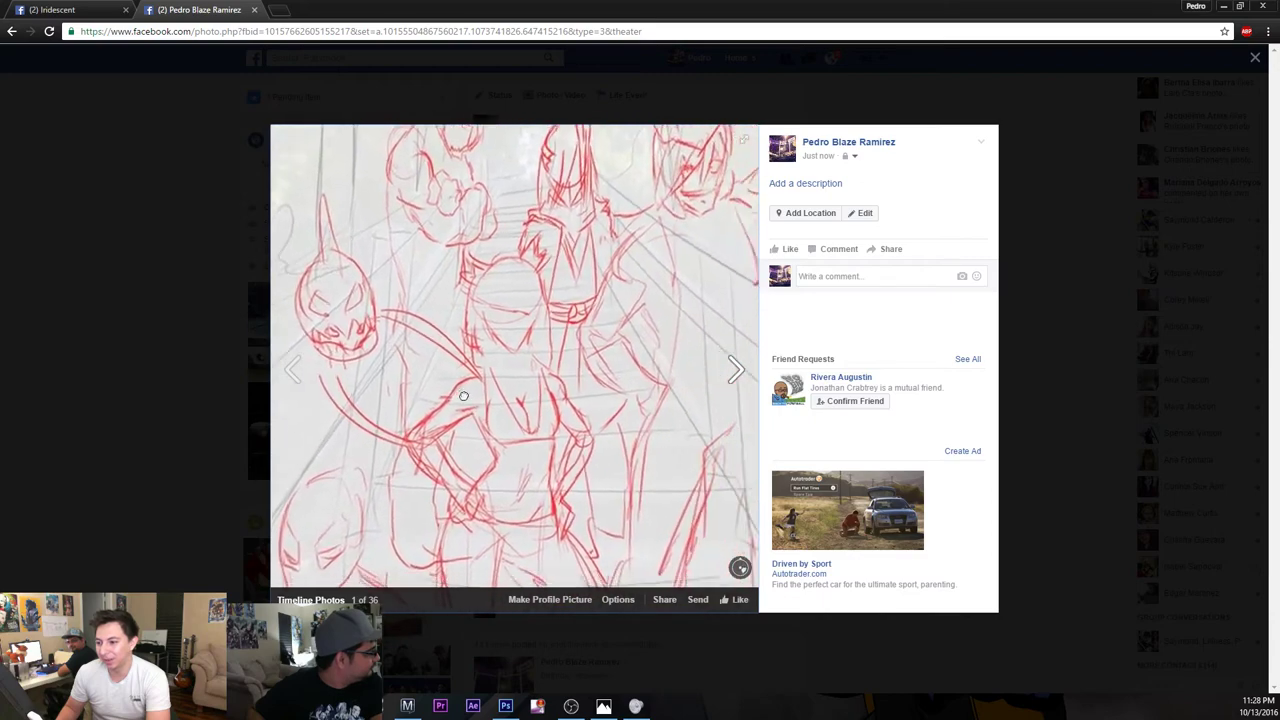
{"action": "left_click_drag", "start_coordinate": [532, 418], "coordinate": [430, 391]}
{"action": "left_click_drag", "start_coordinate": [557, 307], "coordinate": [423, 301]}
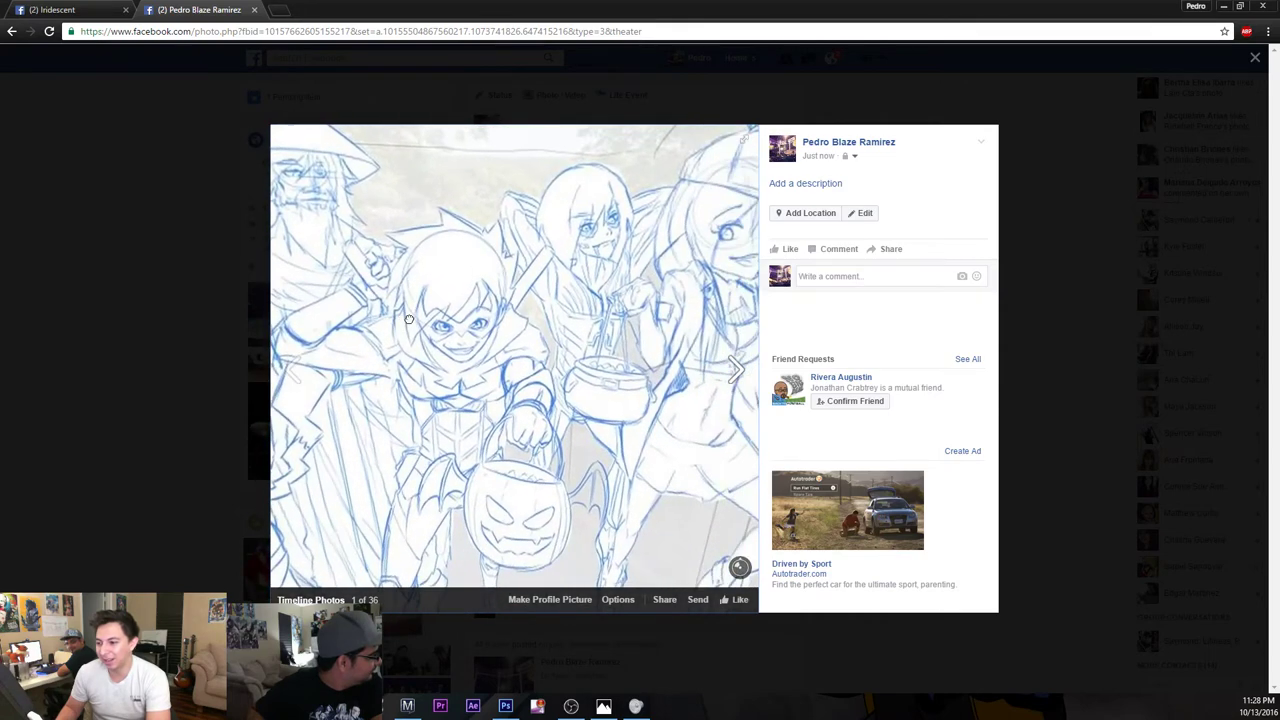
{"action": "mouse_move", "coordinate": [409, 319]}
{"action": "left_mouse_down"}
{"action": "mouse_move", "coordinate": [568, 340]}
{"action": "mouse_move", "coordinate": [645, 296]}
{"action": "left_mouse_up"}
{"action": "mouse_move", "coordinate": [492, 205]}
{"action": "left_mouse_down"}
{"action": "mouse_move", "coordinate": [566, 300]}
{"action": "mouse_move", "coordinate": [647, 353]}
{"action": "mouse_move", "coordinate": [639, 420]}
{"action": "mouse_move", "coordinate": [648, 357]}
{"action": "mouse_move", "coordinate": [703, 246]}
{"action": "left_mouse_up"}
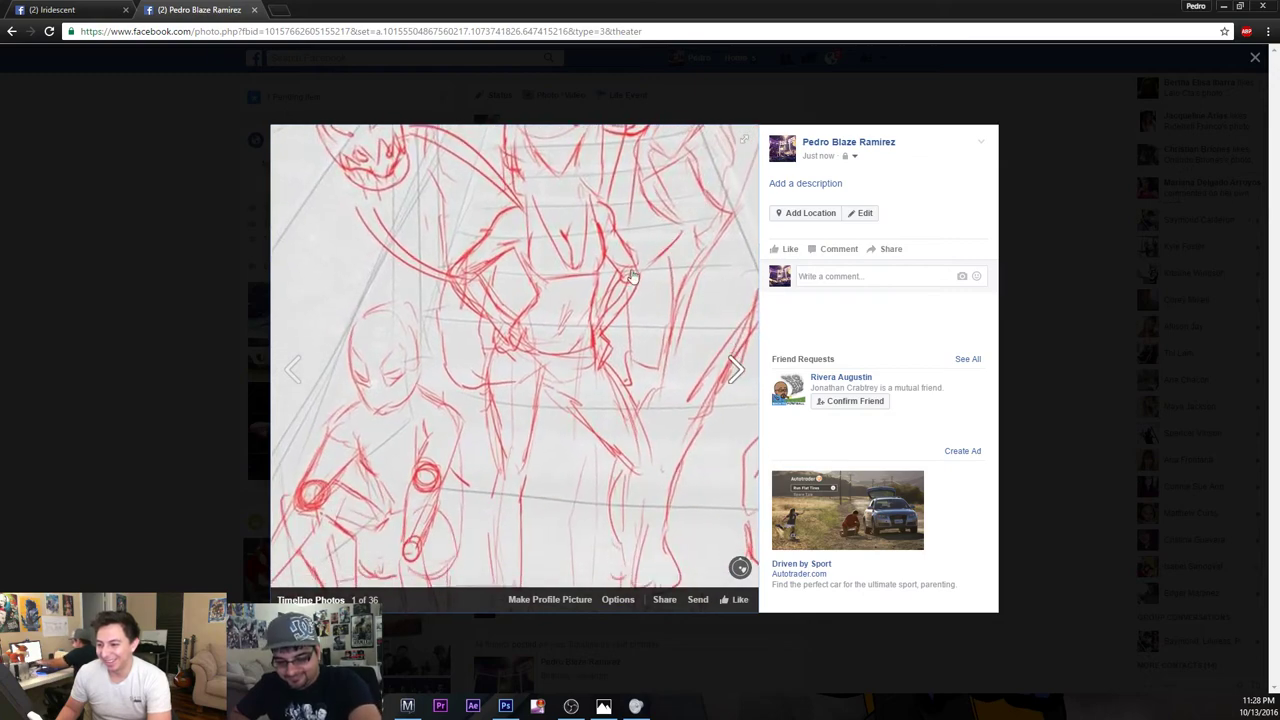
{"action": "left_click_drag", "start_coordinate": [621, 291], "coordinate": [578, 467]}
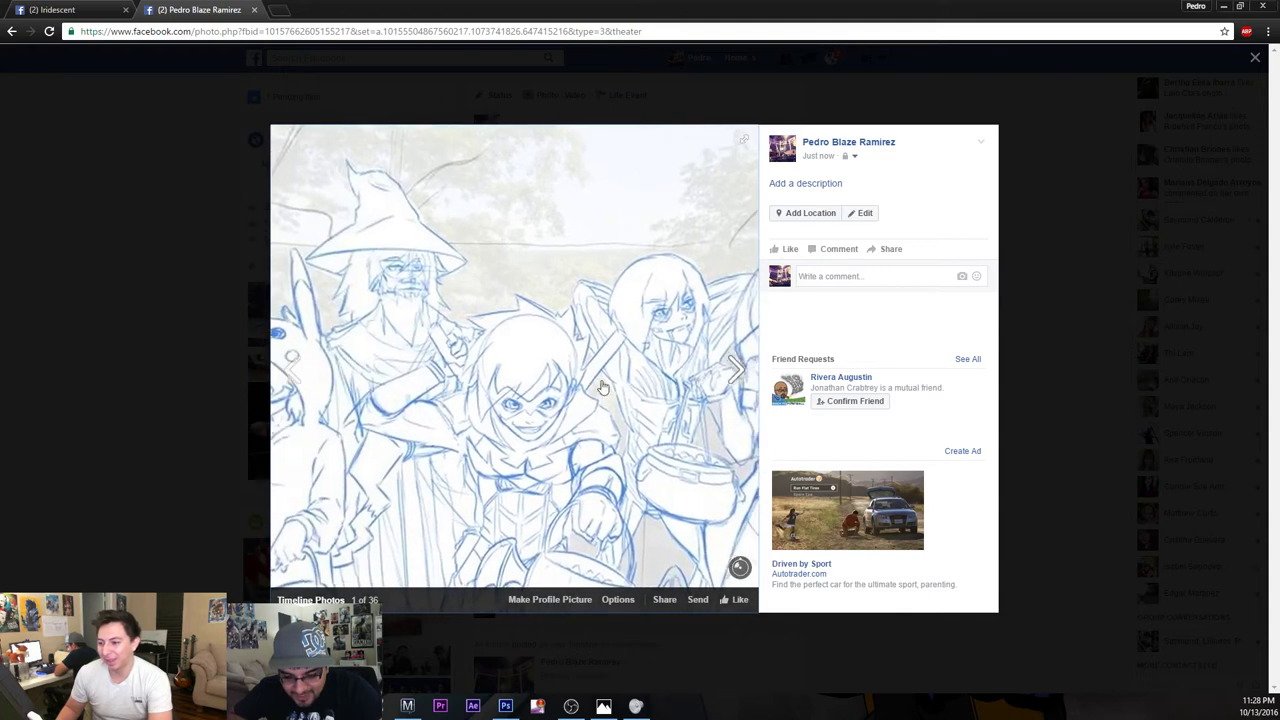
{"action": "mouse_move", "coordinate": [623, 324]}
{"action": "left_mouse_down"}
{"action": "mouse_move", "coordinate": [604, 290]}
{"action": "mouse_move", "coordinate": [589, 337]}
{"action": "mouse_move", "coordinate": [587, 269]}
{"action": "left_mouse_up"}
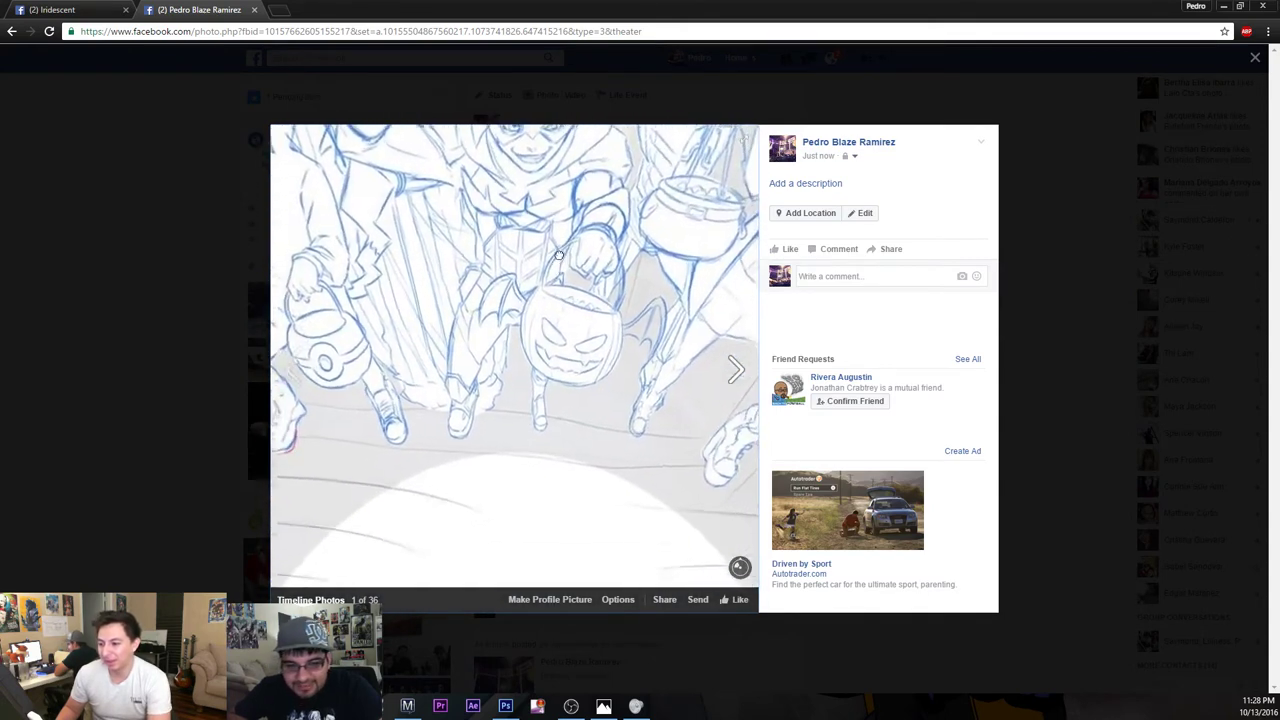
{"action": "mouse_move", "coordinate": [536, 331]}
{"action": "left_mouse_down"}
{"action": "mouse_move", "coordinate": [491, 329]}
{"action": "mouse_move", "coordinate": [531, 297]}
{"action": "mouse_move", "coordinate": [557, 303]}
{"action": "mouse_move", "coordinate": [560, 447]}
{"action": "left_mouse_up"}
{"action": "mouse_move", "coordinate": [558, 303]}
{"action": "left_mouse_down"}
{"action": "mouse_move", "coordinate": [523, 390]}
{"action": "mouse_move", "coordinate": [527, 380]}
{"action": "left_mouse_up"}
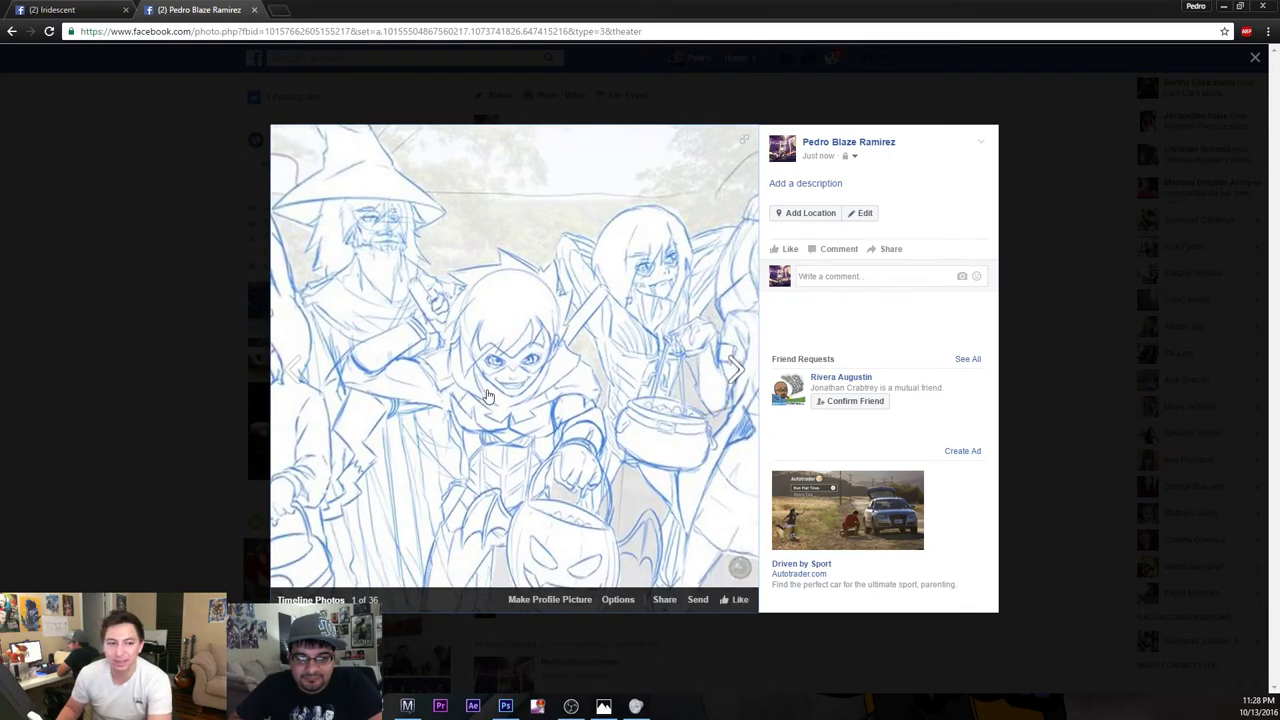
{"action": "left_click_drag", "start_coordinate": [490, 394], "coordinate": [681, 388]}
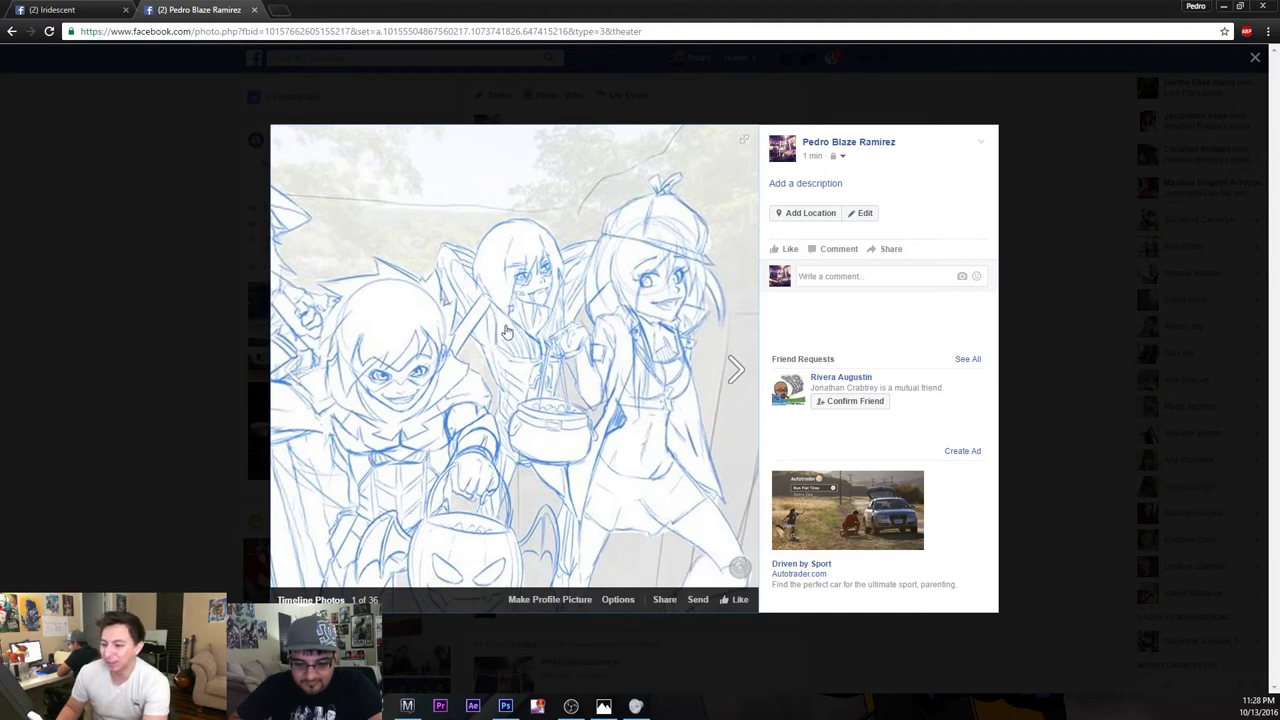
- Inspect the posted 360 photo from the blue trick-or-treaters across the empty bench area to the red figures on the stairs
{"action": "mouse_move", "coordinate": [524, 324]}
{"action": "left_mouse_down"}
{"action": "mouse_move", "coordinate": [459, 323]}
{"action": "mouse_move", "coordinate": [480, 262]}
{"action": "mouse_move", "coordinate": [456, 296]}
{"action": "mouse_move", "coordinate": [494, 300]}
{"action": "left_mouse_up"}
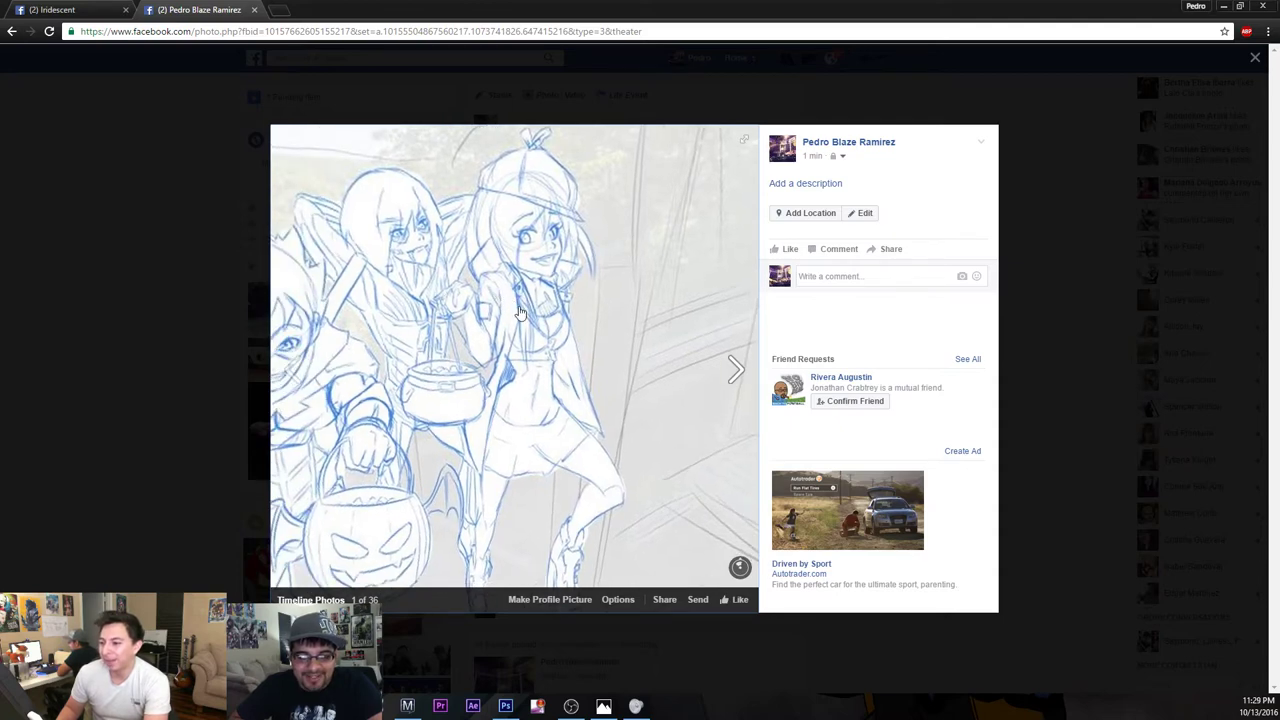
{"action": "mouse_move", "coordinate": [544, 337]}
{"action": "left_mouse_down"}
{"action": "mouse_move", "coordinate": [515, 305]}
{"action": "mouse_move", "coordinate": [600, 286]}
{"action": "mouse_move", "coordinate": [589, 291]}
{"action": "mouse_move", "coordinate": [640, 380]}
{"action": "mouse_move", "coordinate": [640, 474]}
{"action": "mouse_move", "coordinate": [663, 373]}
{"action": "left_mouse_up"}
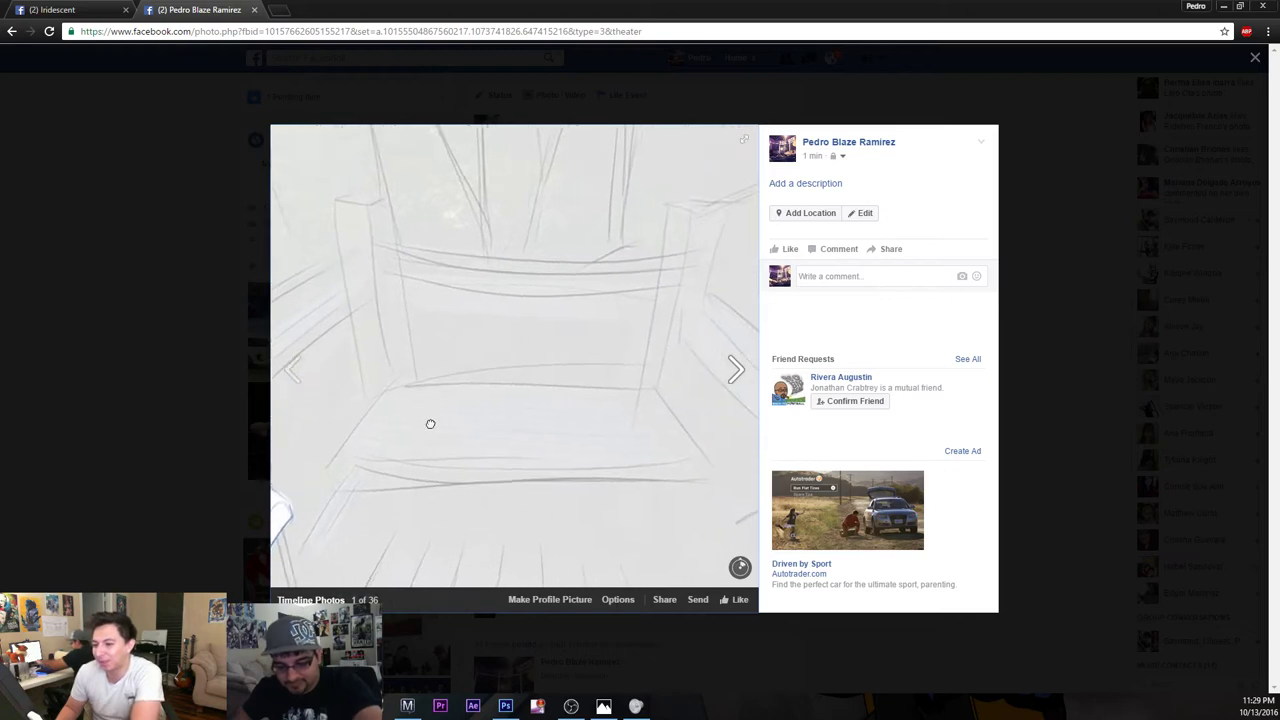
{"action": "left_click_drag", "start_coordinate": [367, 436], "coordinate": [394, 395]}
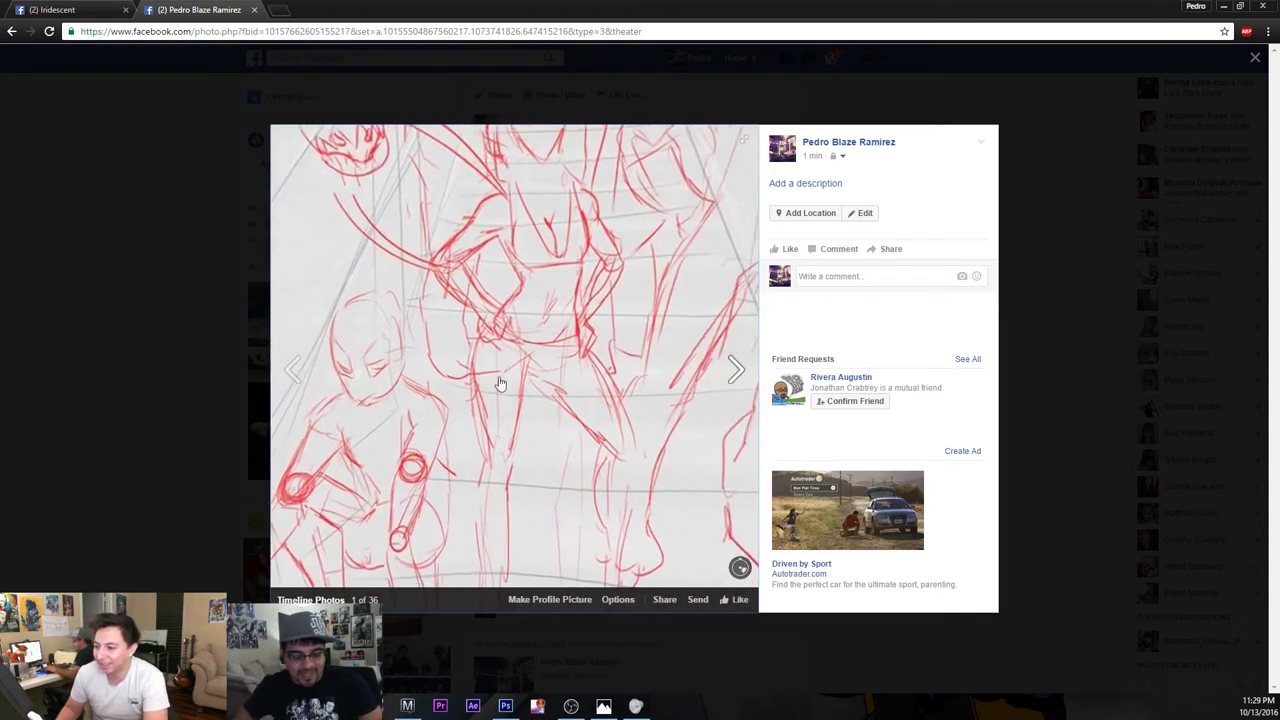
{"action": "left_click_drag", "start_coordinate": [568, 434], "coordinate": [574, 448]}
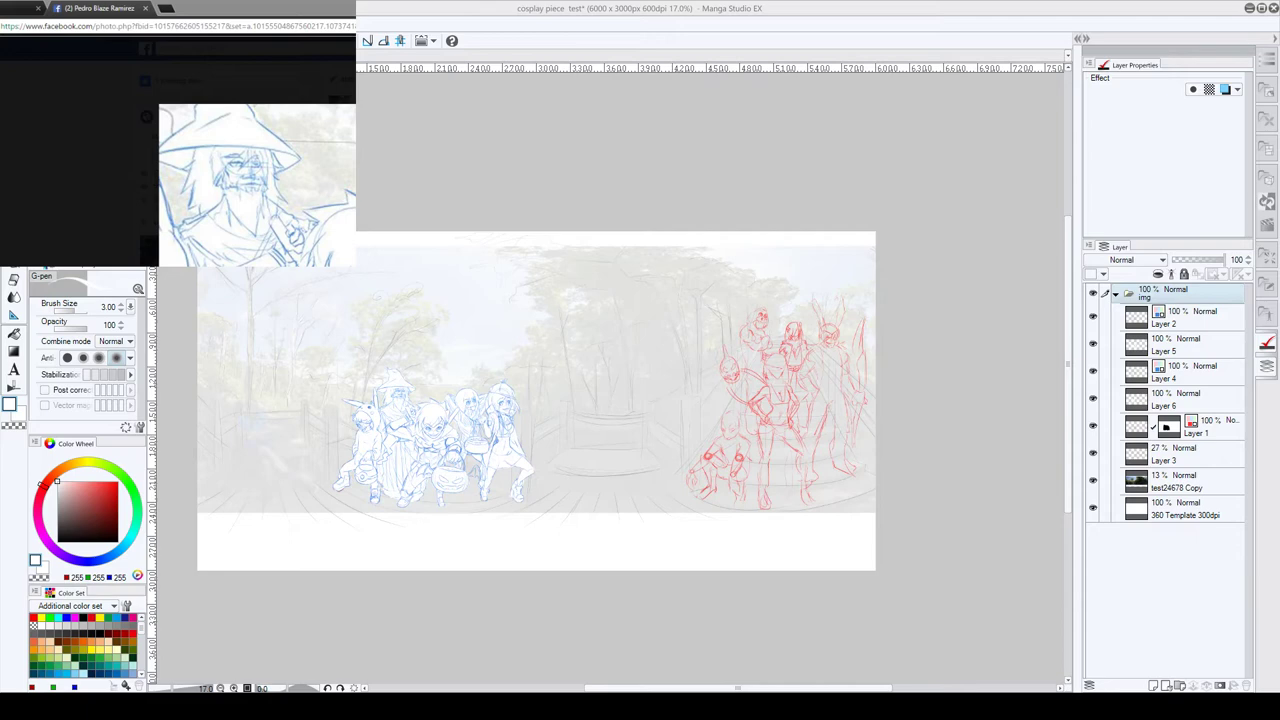
- Switch from the browser to Manga Studio and bring more costumed characters into view in the Iridescent Halloween design01 reference
{"action": "left_click", "coordinate": [313, 7]}
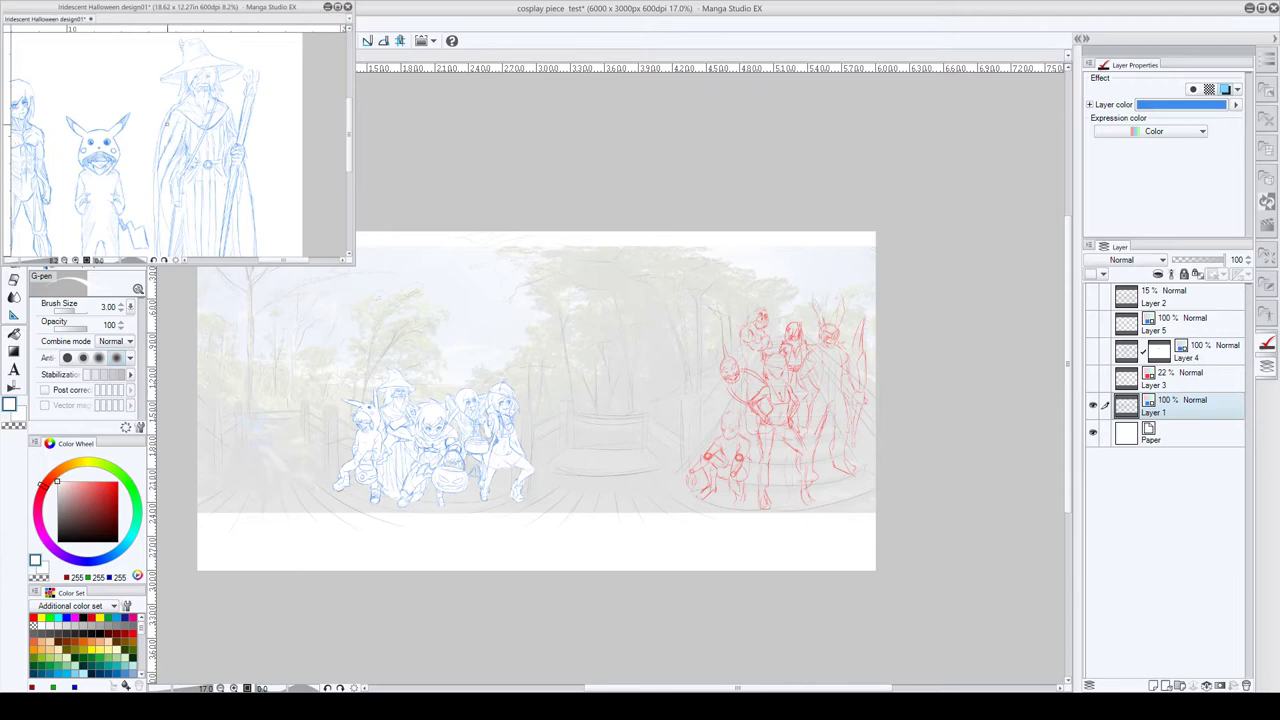
{"action": "left_click_drag", "start_coordinate": [157, 103], "coordinate": [274, 104]}
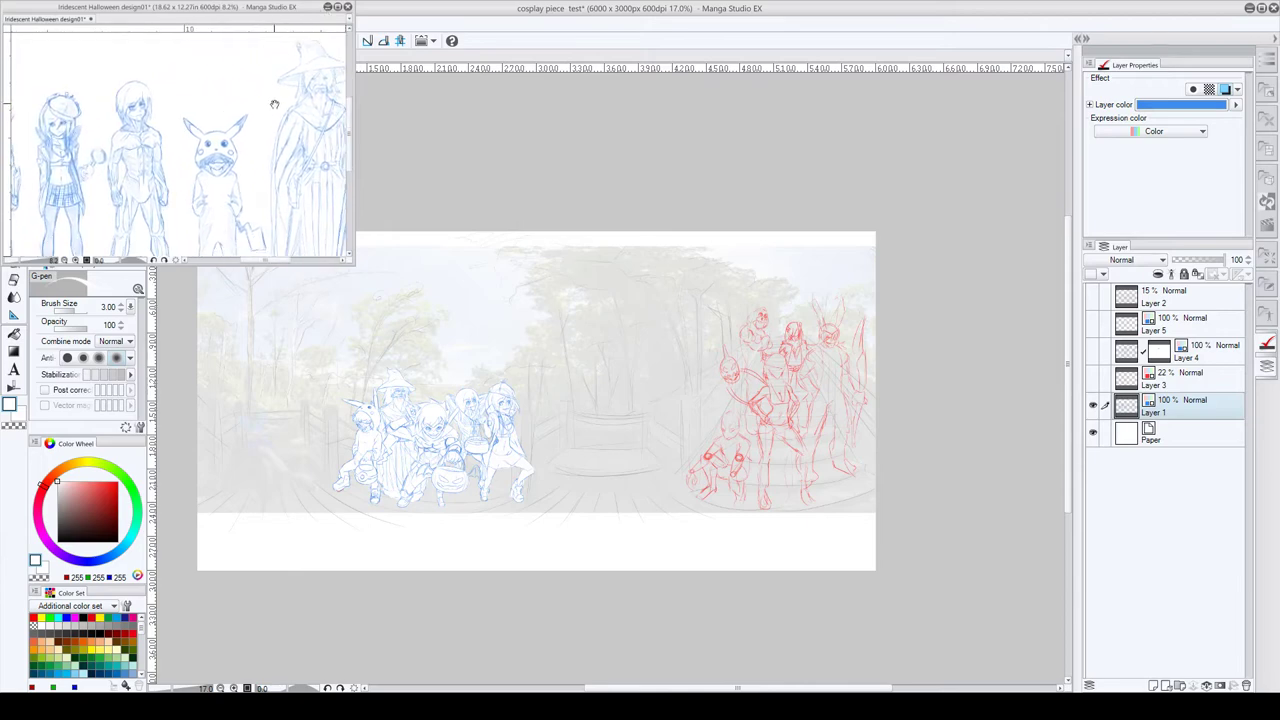
{"action": "left_click", "coordinate": [446, 163]}
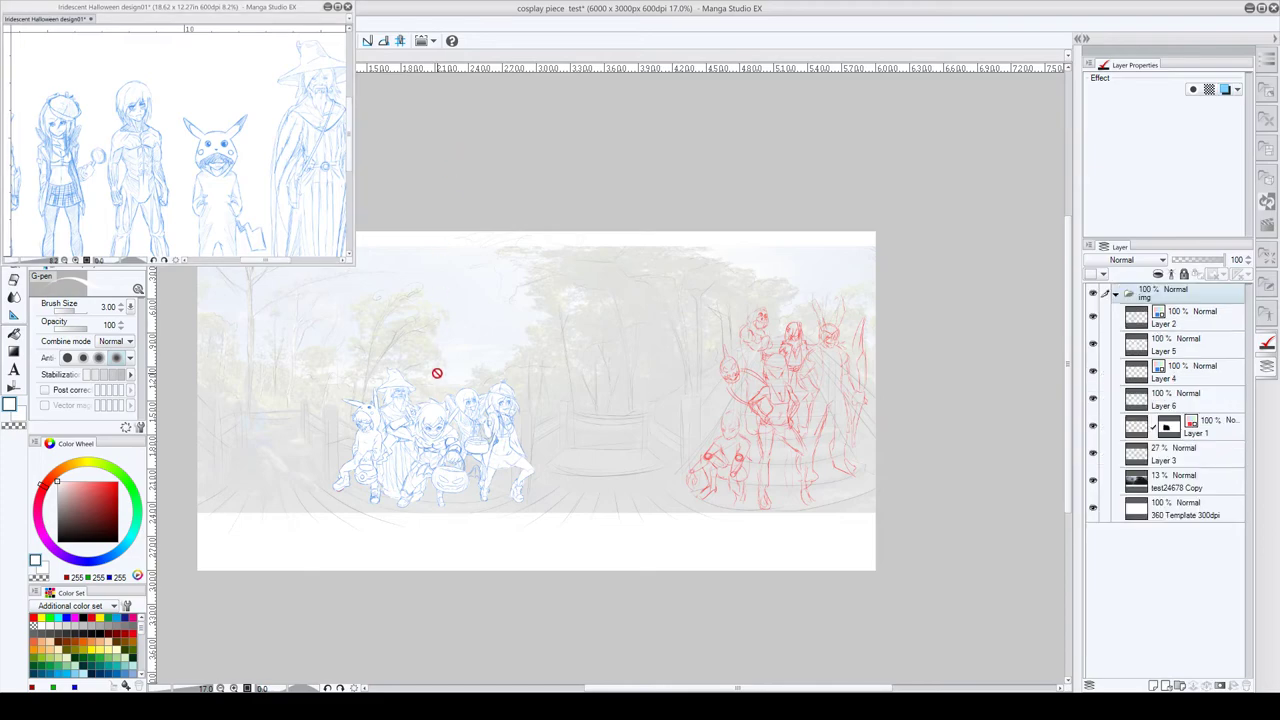
- Examine the blue group, the fenced bench area and the red staircase group up close in the cosplay piece test drawing
{"action": "scroll", "coordinate": [437, 375], "scroll_direction": "up", "scroll_amount": 3}
{"action": "scroll", "coordinate": [438, 384], "scroll_direction": "up", "scroll_amount": 3}
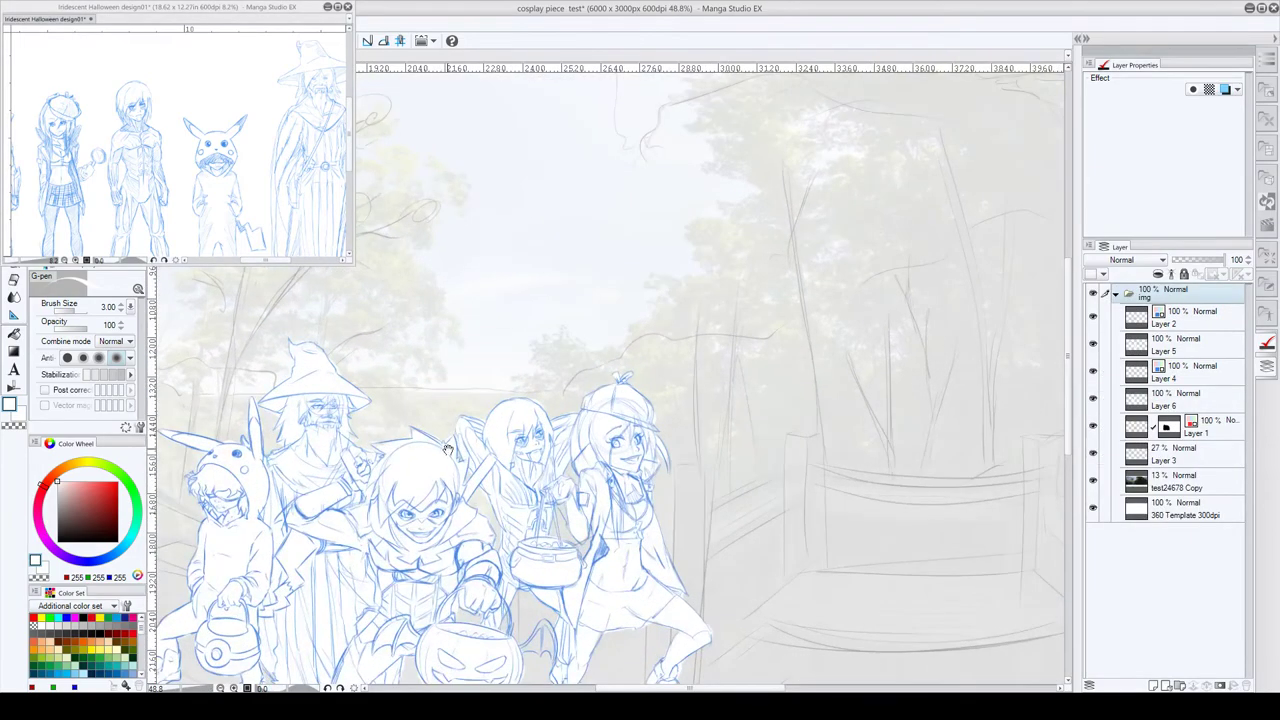
{"action": "scroll", "coordinate": [645, 327], "scroll_direction": "up", "scroll_amount": 2}
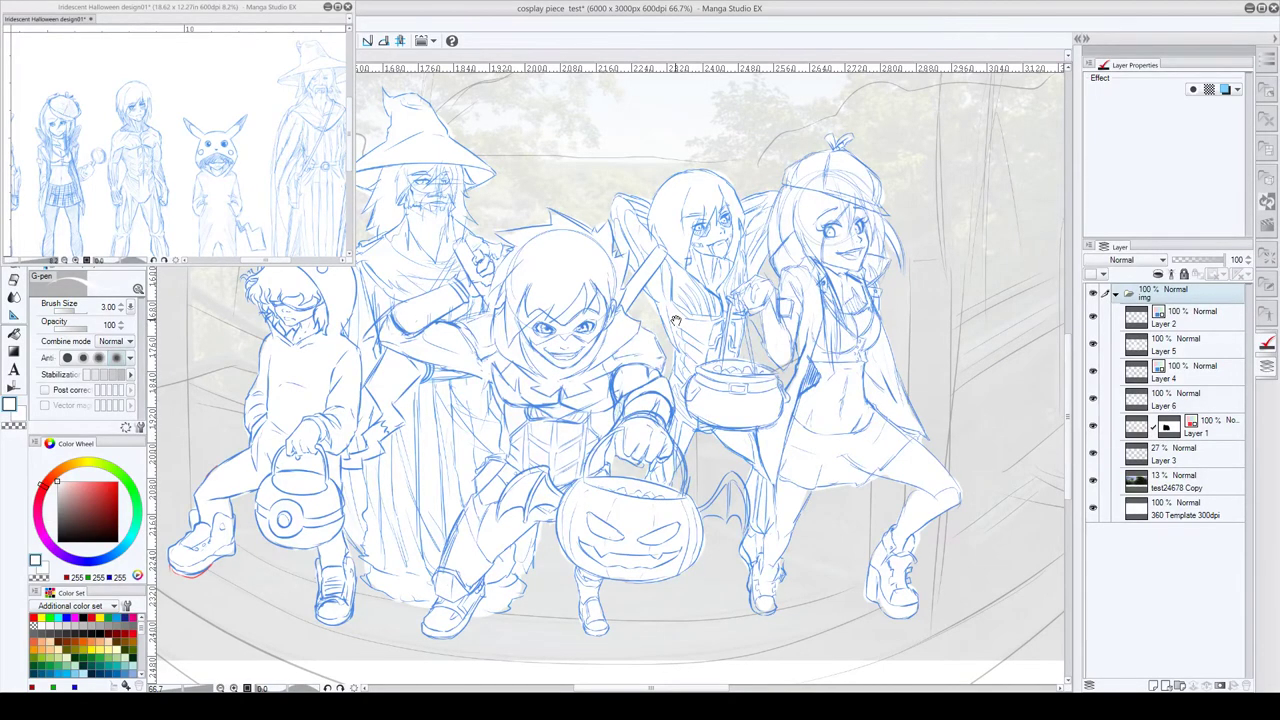
{"action": "left_click_drag", "start_coordinate": [728, 322], "coordinate": [574, 328]}
{"action": "left_click_drag", "start_coordinate": [838, 348], "coordinate": [654, 346]}
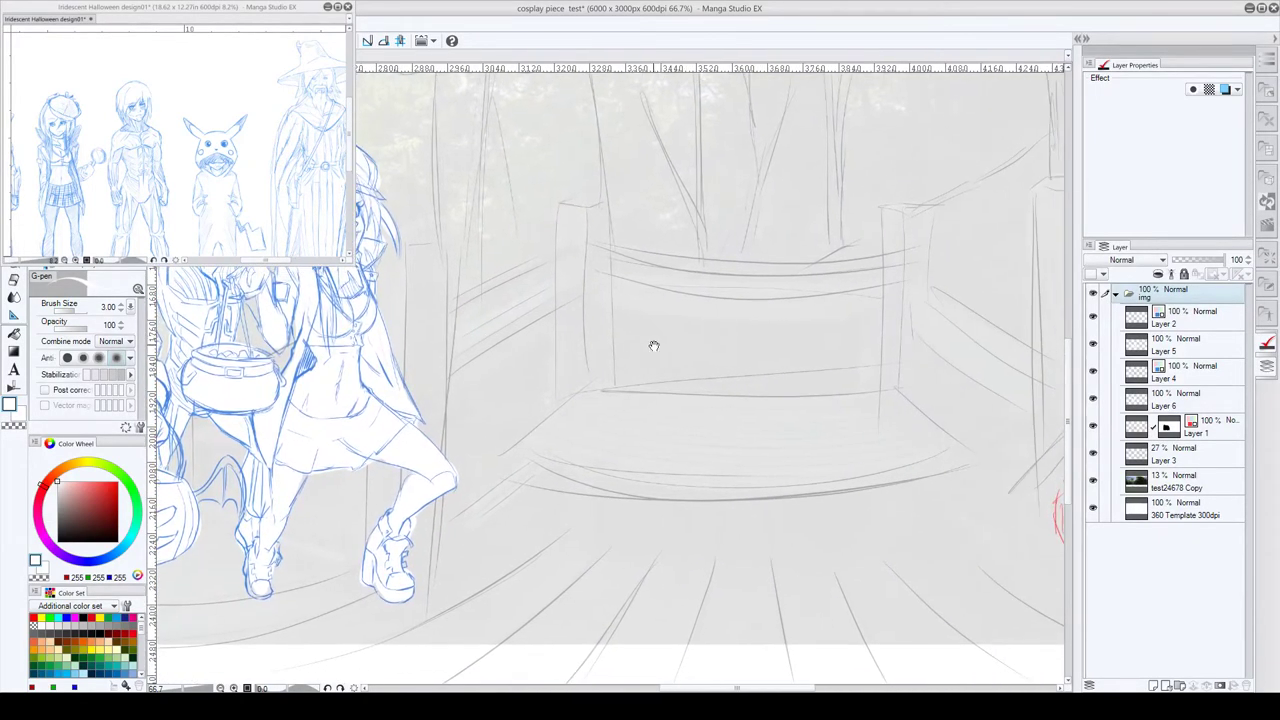
{"action": "left_click_drag", "start_coordinate": [895, 346], "coordinate": [651, 346]}
{"action": "mouse_move", "coordinate": [734, 353]}
{"action": "left_mouse_down"}
{"action": "mouse_move", "coordinate": [600, 389]}
{"action": "mouse_move", "coordinate": [488, 356]}
{"action": "mouse_move", "coordinate": [322, 431]}
{"action": "left_mouse_up"}
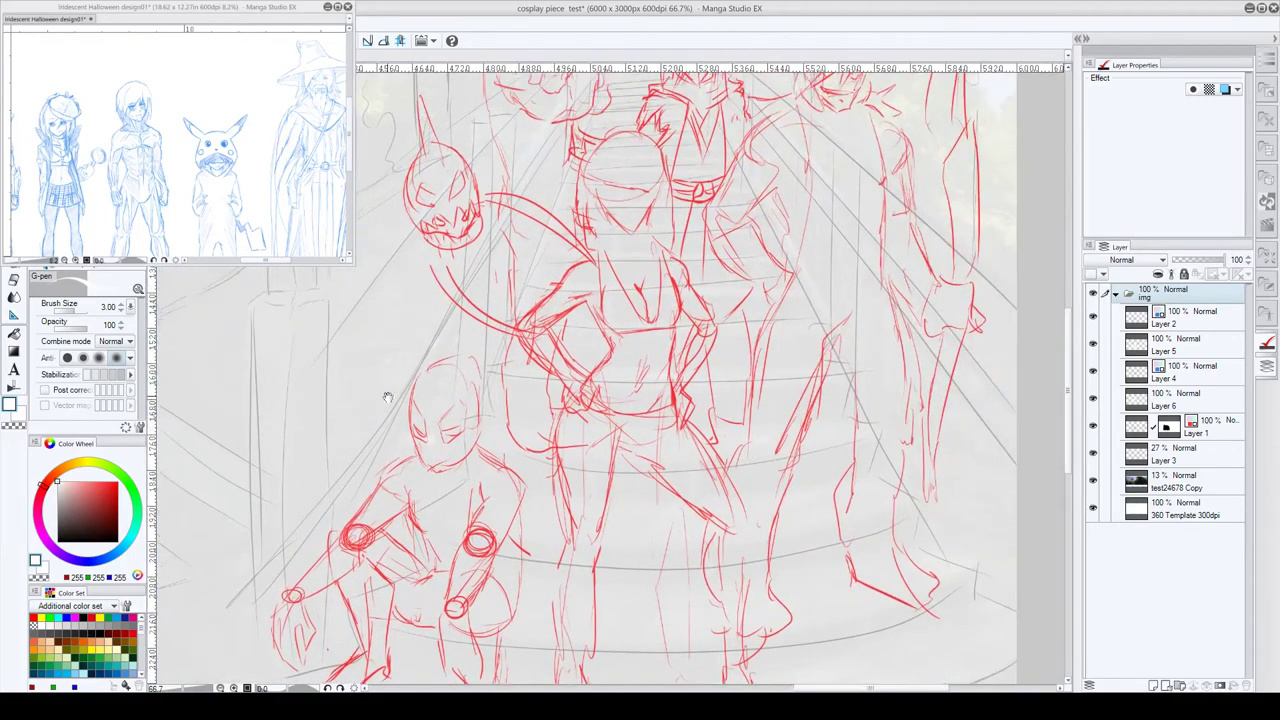
{"action": "mouse_move", "coordinate": [430, 300]}
{"action": "left_mouse_down"}
{"action": "mouse_move", "coordinate": [415, 386]}
{"action": "mouse_move", "coordinate": [381, 457]}
{"action": "left_mouse_up"}
{"action": "mouse_move", "coordinate": [458, 359]}
{"action": "left_mouse_down"}
{"action": "mouse_move", "coordinate": [423, 412]}
{"action": "mouse_move", "coordinate": [551, 404]}
{"action": "left_mouse_up"}
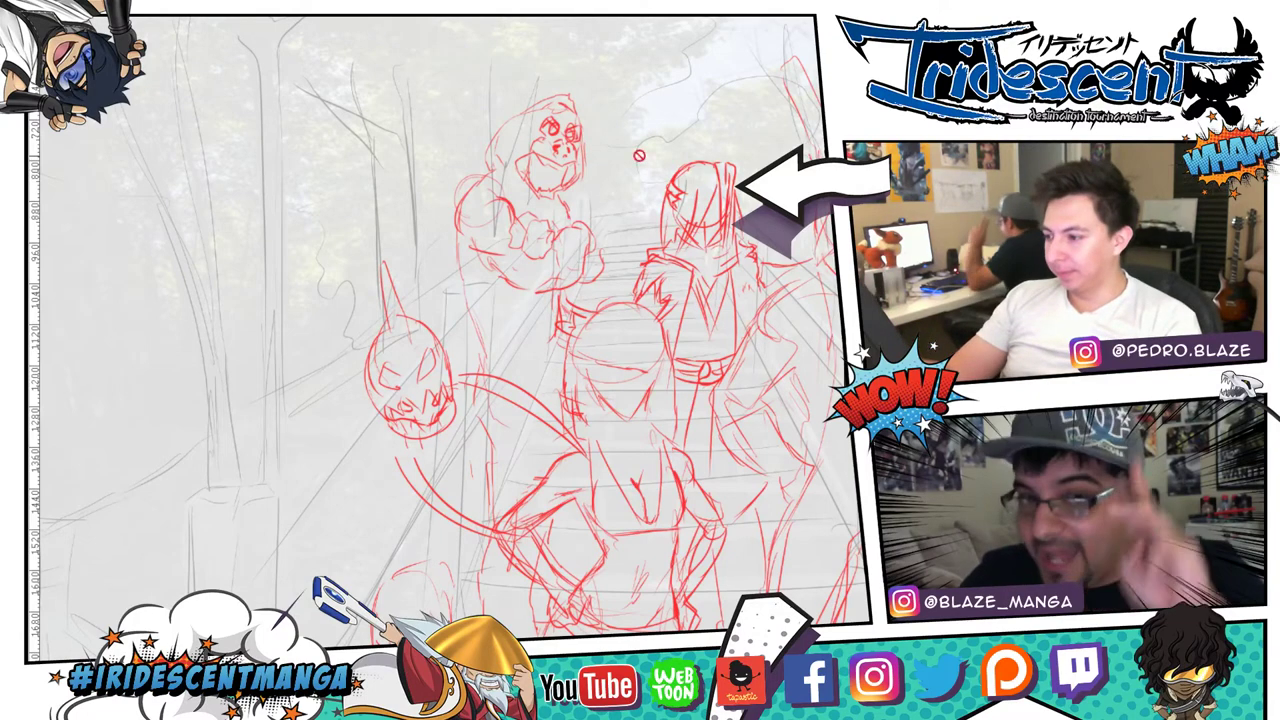
- Fade the red rough sketch on Layer 1 to 23% opacity and hide the test24678 Copy background photo
{"action": "left_click_drag", "start_coordinate": [733, 193], "coordinate": [608, 170]}
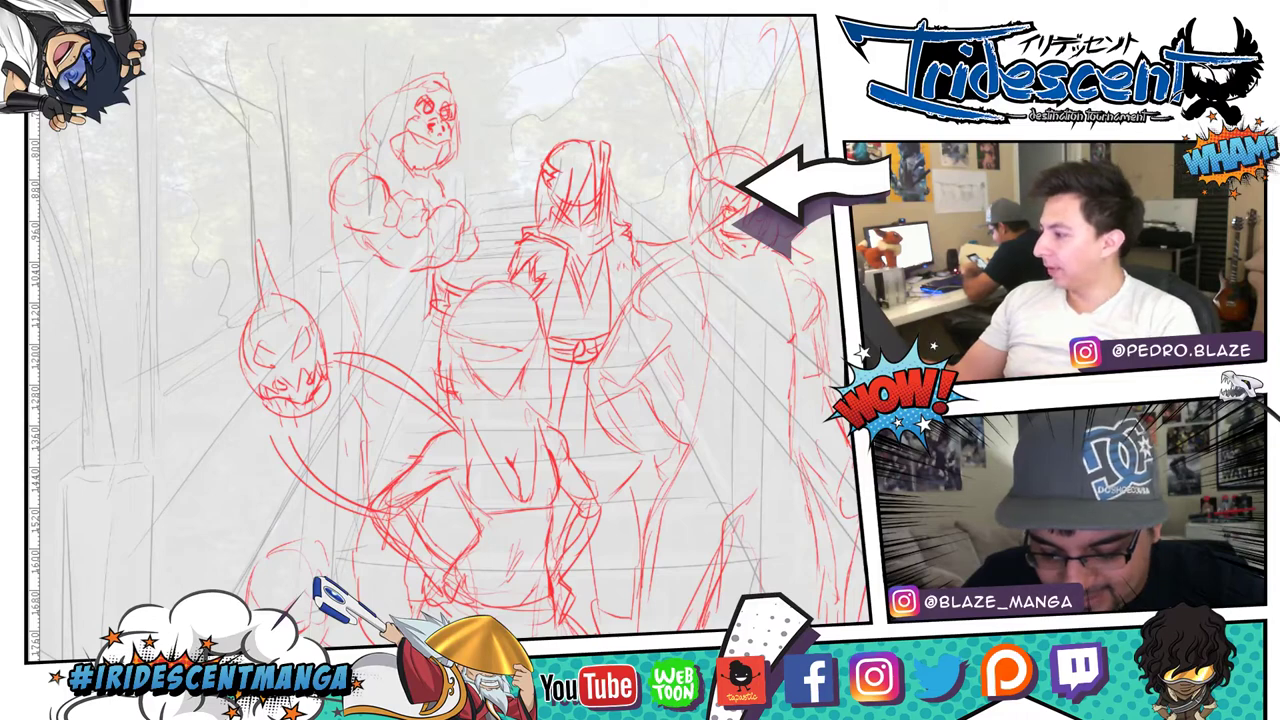
{"action": "key", "text": "5"}
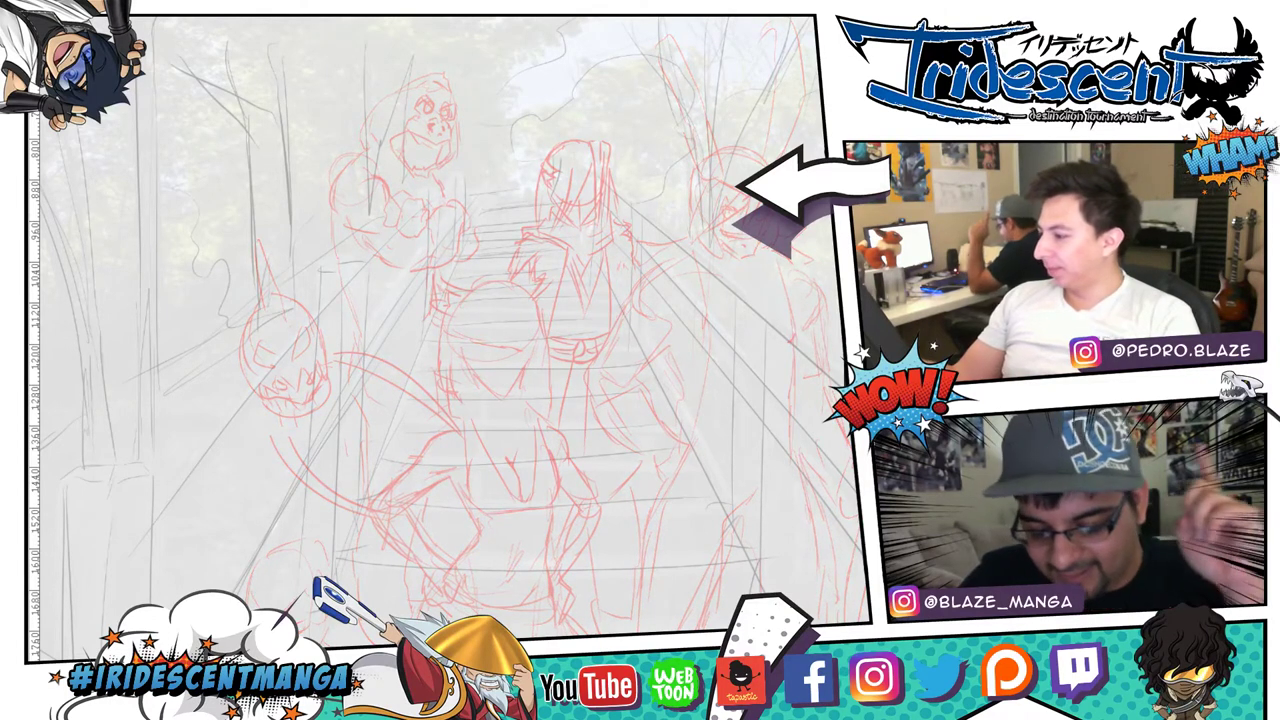
{"action": "key", "text": "0"}
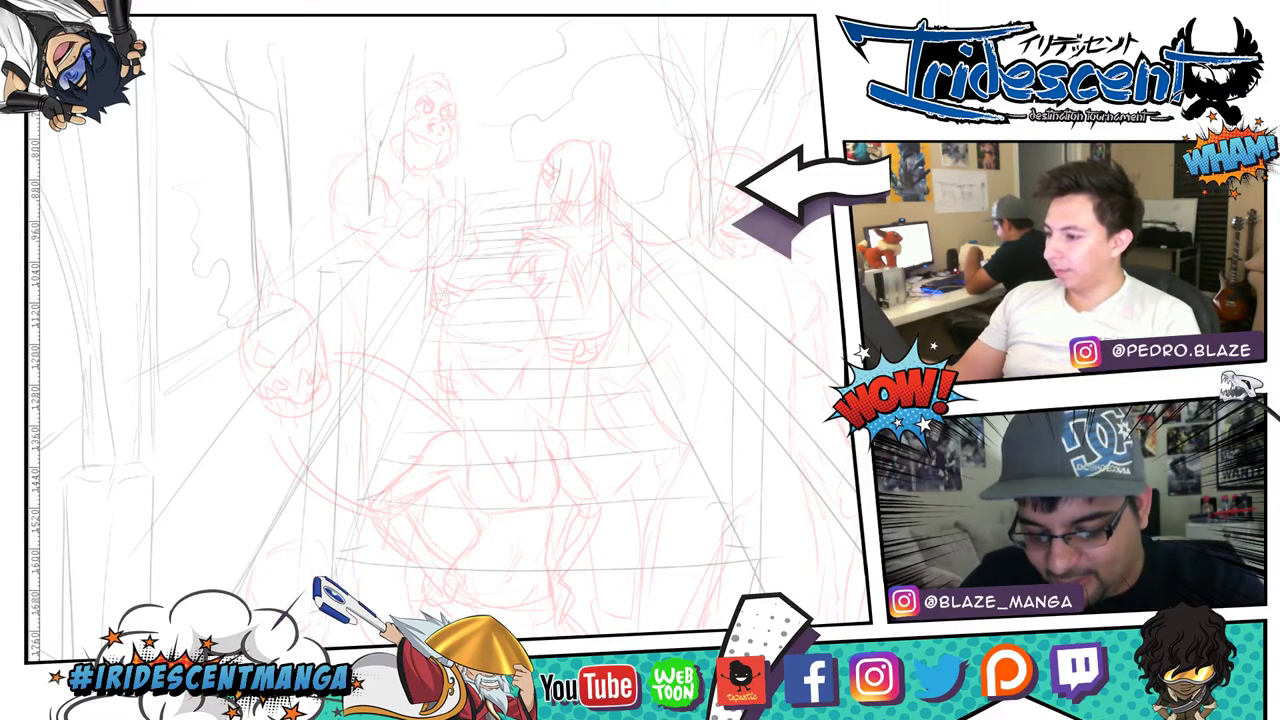
{"action": "mouse_move", "coordinate": [450, 400]}
{"action": "left_mouse_down"}
{"action": "mouse_move", "coordinate": [500, 325]}
{"action": "mouse_move", "coordinate": [528, 225]}
{"action": "mouse_move", "coordinate": [529, 260]}
{"action": "left_mouse_up"}
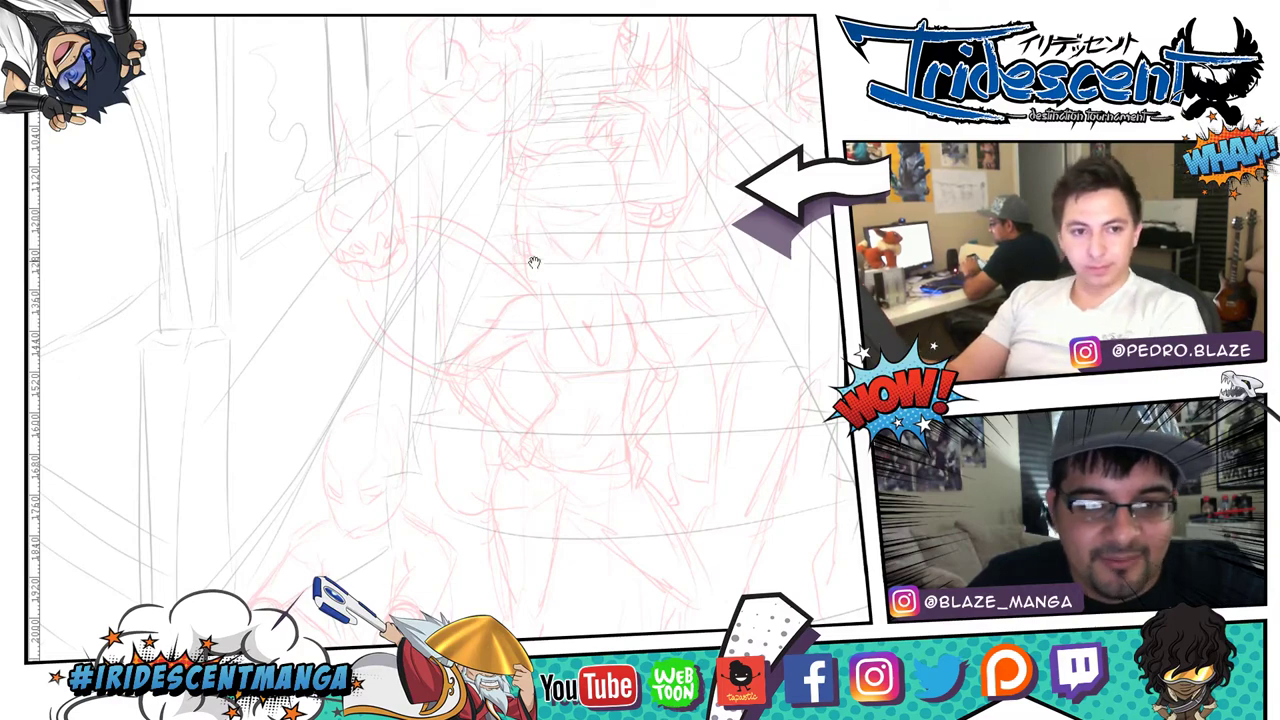
{"action": "left_click_drag", "start_coordinate": [531, 260], "coordinate": [470, 268]}
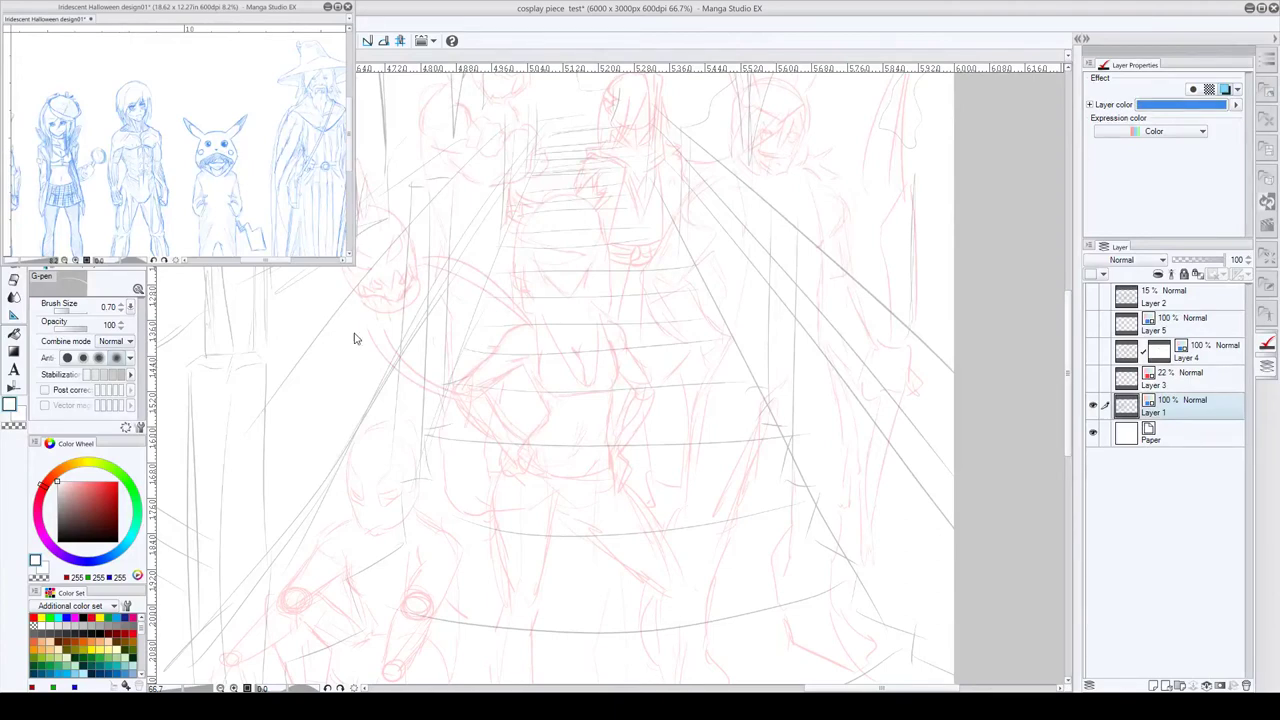
- In the Halloween design reference, show Layers 2, 5 and 4 and hide Layer 1 to display the red group's character designs
{"action": "left_click", "coordinate": [1093, 350]}
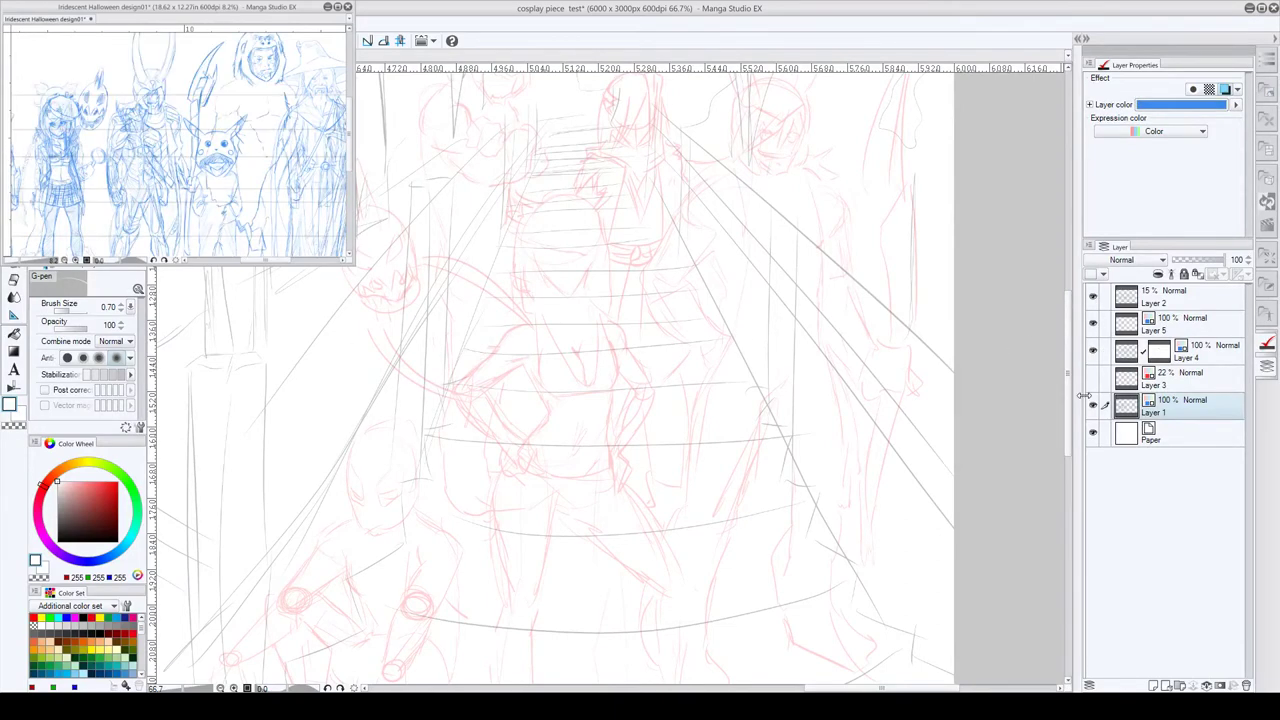
{"action": "left_click", "coordinate": [1093, 405]}
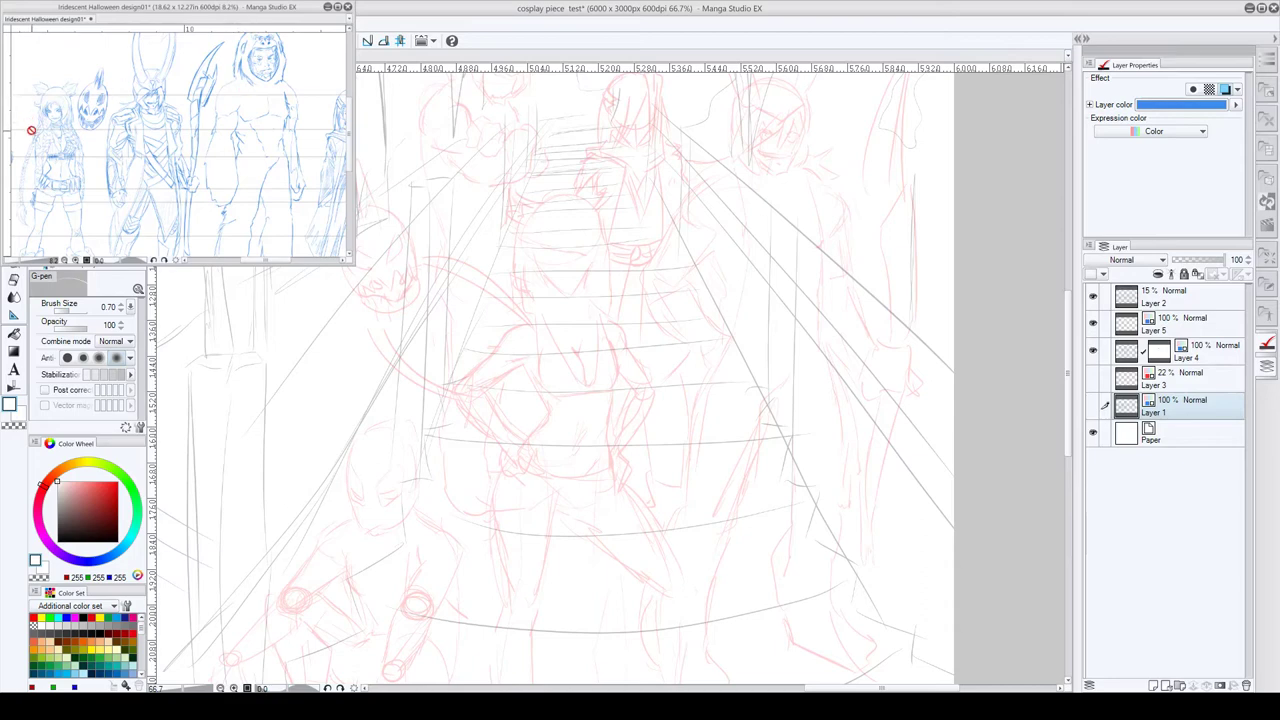
{"action": "left_click_drag", "start_coordinate": [106, 101], "coordinate": [240, 82]}
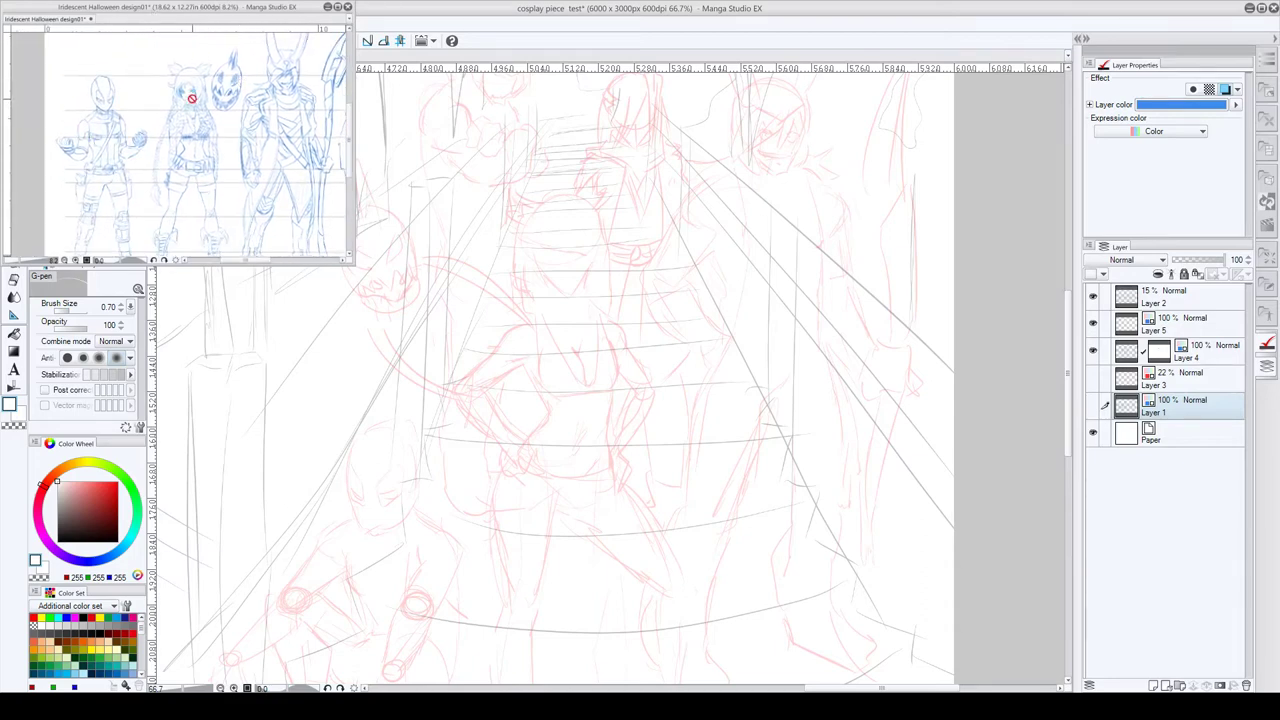
{"action": "mouse_move", "coordinate": [169, 105]}
{"action": "left_mouse_down"}
{"action": "mouse_move", "coordinate": [206, 68]}
{"action": "mouse_move", "coordinate": [192, 67]}
{"action": "left_mouse_up"}
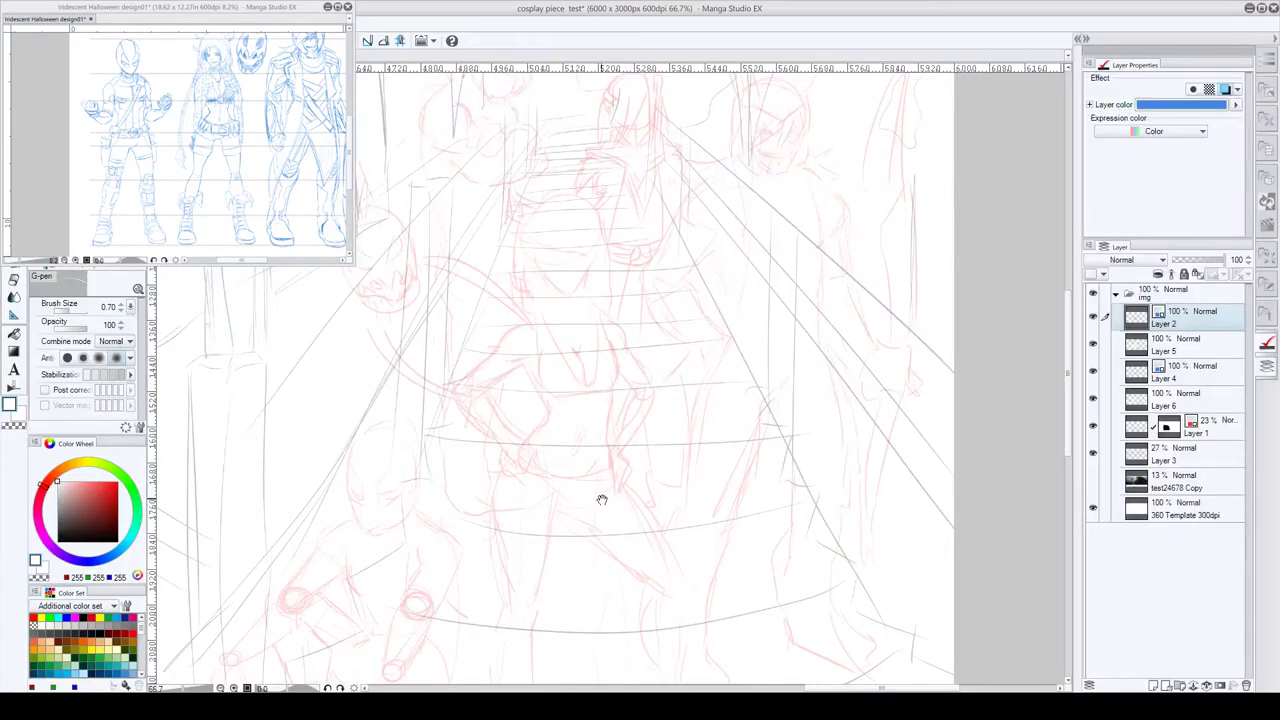
{"action": "scroll", "coordinate": [600, 500], "scroll_direction": "up", "scroll_amount": 4}
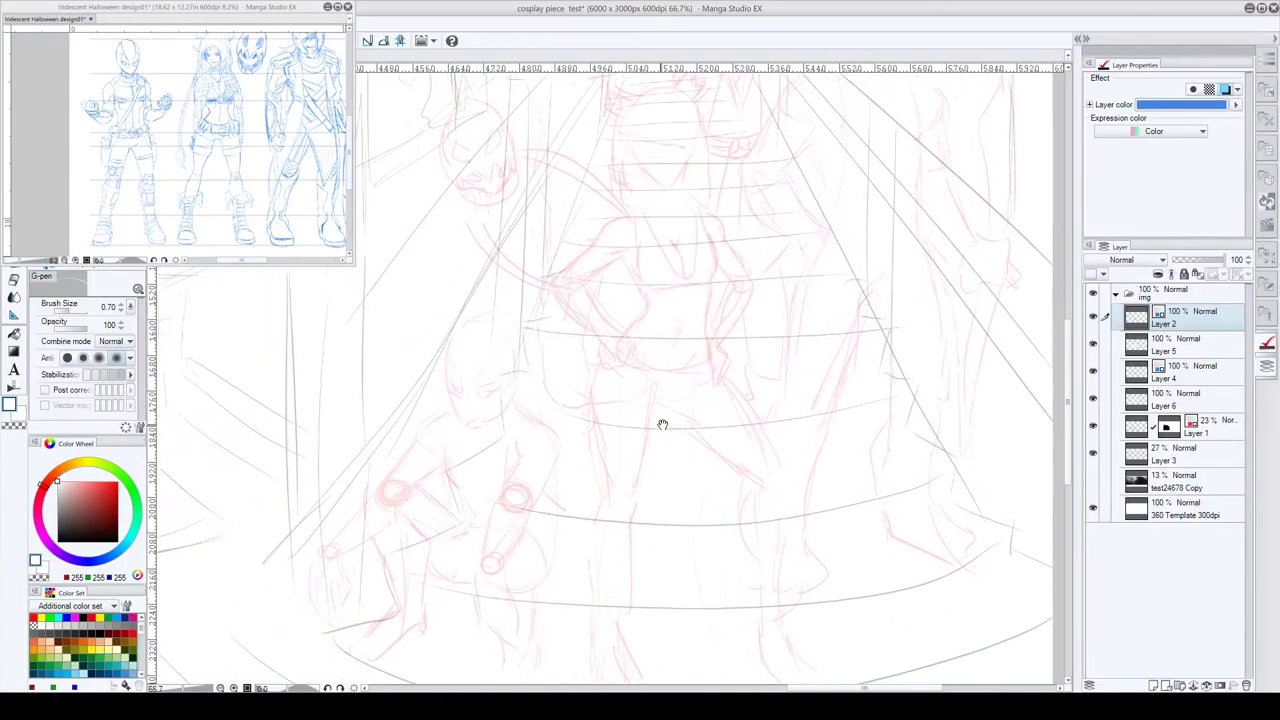
{"action": "scroll", "coordinate": [580, 406], "scroll_direction": "up", "scroll_amount": 4}
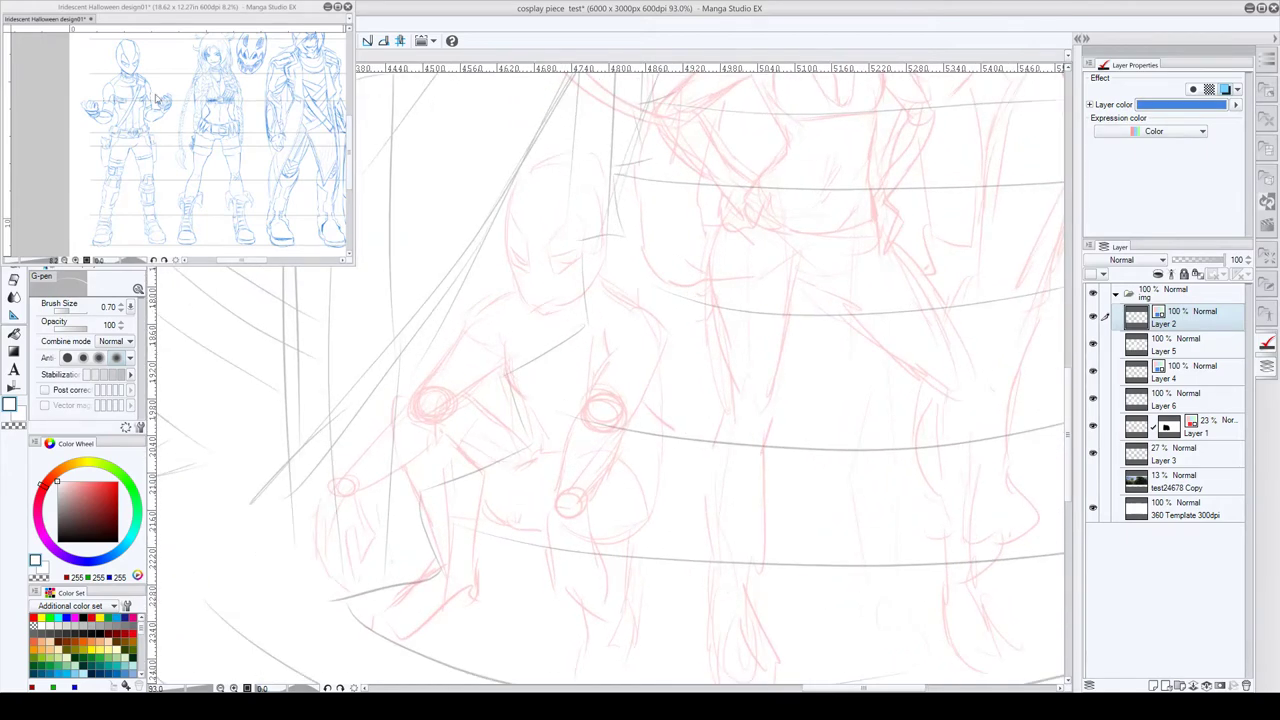
- Enlarge the masked character's head and upper torso in the reference design window, then return to the cosplay piece canvas
{"action": "scroll", "coordinate": [167, 92], "scroll_direction": "up", "scroll_amount": 5}
{"action": "left_click_drag", "start_coordinate": [167, 92], "coordinate": [210, 215]}
{"action": "scroll", "coordinate": [210, 215], "scroll_direction": "up", "scroll_amount": 1}
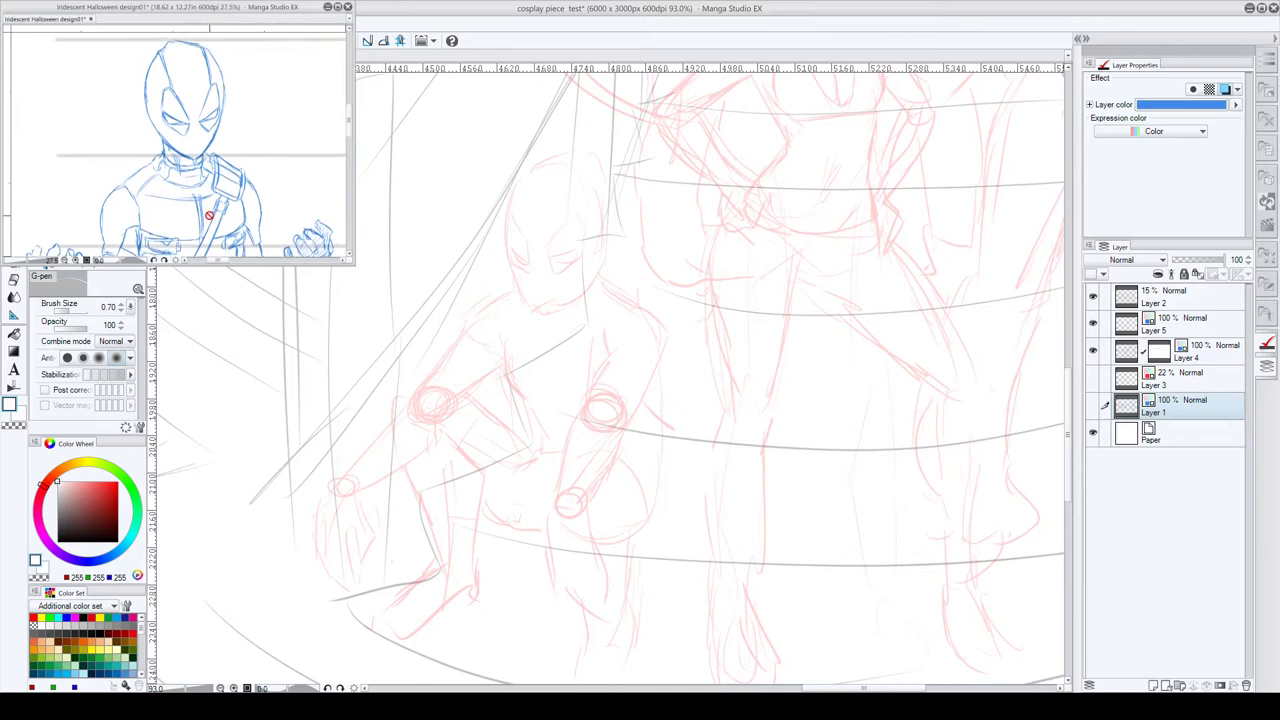
{"action": "left_click", "coordinate": [570, 221]}
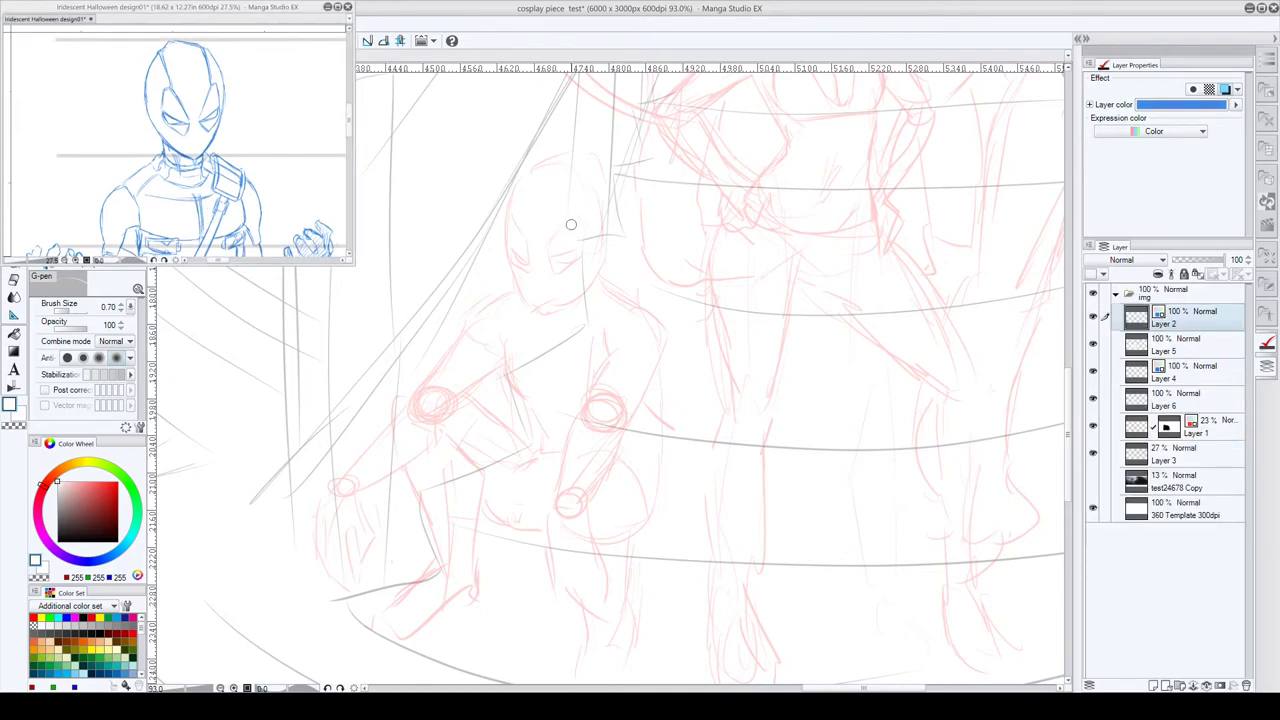
- Reduce the G-pen brush size to 0.25 and switch the drawing colour to black, ready on the crouching figure's head
{"action": "key", "text": "bracketleft"}
{"action": "key", "text": "bracketleft"}
{"action": "key", "text": "bracketleft"}
{"action": "mouse_move", "coordinate": [565, 254]}
{"action": "left_mouse_down"}
{"action": "mouse_move", "coordinate": [577, 302]}
{"action": "mouse_move", "coordinate": [609, 314]}
{"action": "mouse_move", "coordinate": [645, 281]}
{"action": "left_mouse_up"}
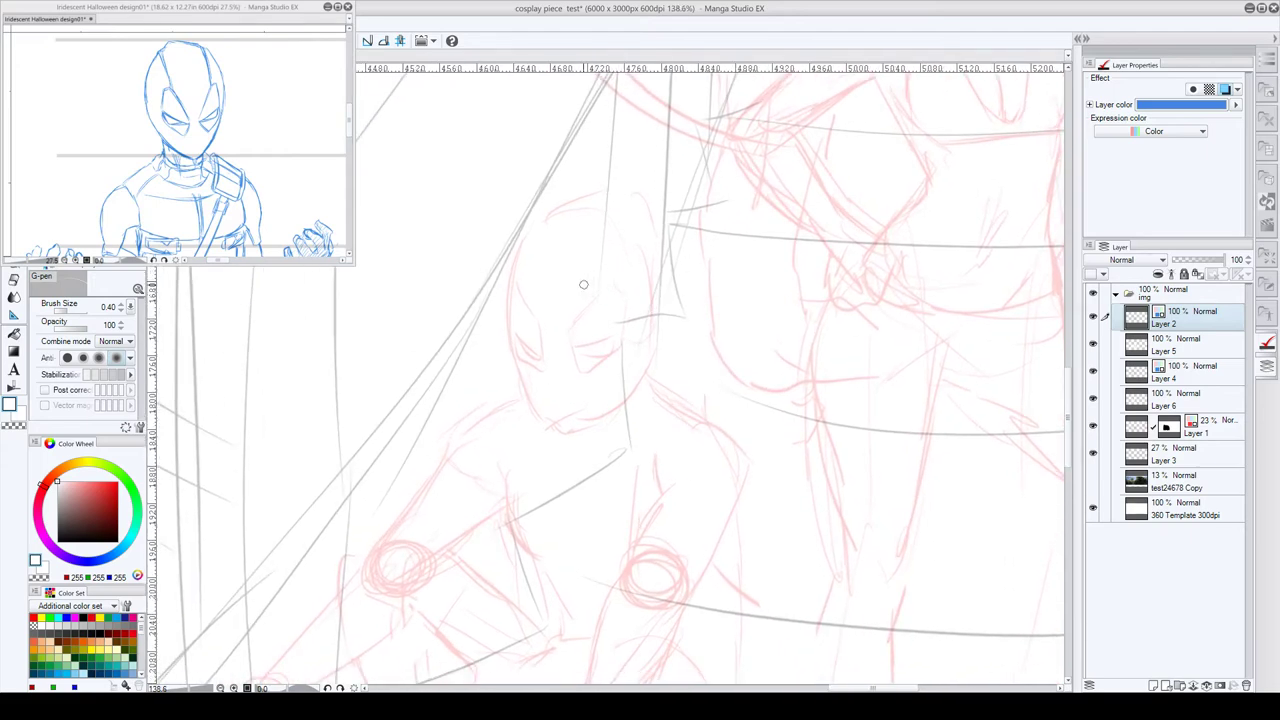
{"action": "key", "text": "bracketleft"}
{"action": "key", "text": "bracketleft"}
{"action": "key", "text": "x"}
- Draw the mask's two angular eye shapes with narrowed eyes inside over the crouching figure's rough face
{"action": "mouse_move", "coordinate": [572, 329]}
{"action": "left_mouse_down"}
{"action": "mouse_move", "coordinate": [577, 367]}
{"action": "mouse_move", "coordinate": [571, 330]}
{"action": "mouse_move", "coordinate": [613, 283]}
{"action": "mouse_move", "coordinate": [624, 340]}
{"action": "mouse_move", "coordinate": [586, 376]}
{"action": "left_mouse_up"}
{"action": "mouse_move", "coordinate": [574, 323]}
{"action": "left_mouse_down"}
{"action": "mouse_move", "coordinate": [606, 340]}
{"action": "mouse_move", "coordinate": [575, 360]}
{"action": "mouse_move", "coordinate": [588, 384]}
{"action": "mouse_move", "coordinate": [610, 363]}
{"action": "mouse_move", "coordinate": [583, 370]}
{"action": "mouse_move", "coordinate": [576, 357]}
{"action": "mouse_move", "coordinate": [621, 339]}
{"action": "mouse_move", "coordinate": [576, 364]}
{"action": "left_mouse_up"}
{"action": "left_click_drag", "start_coordinate": [539, 322], "coordinate": [541, 368]}
{"action": "mouse_move", "coordinate": [518, 284]}
{"action": "left_mouse_down"}
{"action": "mouse_move", "coordinate": [509, 335]}
{"action": "mouse_move", "coordinate": [530, 385]}
{"action": "mouse_move", "coordinate": [540, 367]}
{"action": "mouse_move", "coordinate": [516, 333]}
{"action": "mouse_move", "coordinate": [518, 349]}
{"action": "mouse_move", "coordinate": [535, 360]}
{"action": "mouse_move", "coordinate": [528, 330]}
{"action": "mouse_move", "coordinate": [515, 331]}
{"action": "mouse_move", "coordinate": [602, 361]}
{"action": "left_mouse_up"}
{"action": "key", "text": "c"}
{"action": "key", "text": "c"}
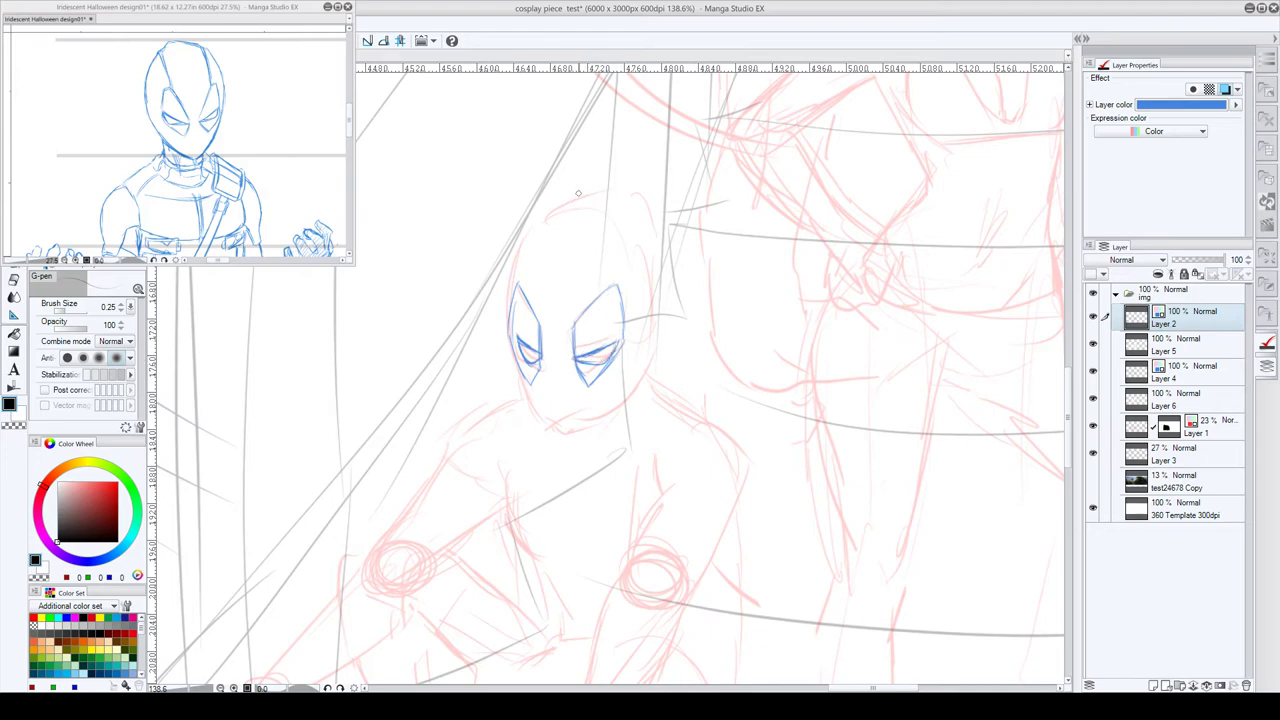
- Draw the mask's seam lines rising from the eye shapes and outline the crown and far side of the head
{"action": "mouse_move", "coordinate": [520, 272]}
{"action": "left_mouse_down"}
{"action": "mouse_move", "coordinate": [559, 216]}
{"action": "mouse_move", "coordinate": [522, 289]}
{"action": "left_mouse_up"}
{"action": "mouse_move", "coordinate": [616, 285]}
{"action": "left_mouse_down"}
{"action": "mouse_move", "coordinate": [648, 205]}
{"action": "mouse_move", "coordinate": [616, 287]}
{"action": "left_mouse_up"}
{"action": "left_click_drag", "start_coordinate": [631, 240], "coordinate": [616, 284]}
{"action": "mouse_move", "coordinate": [638, 195]}
{"action": "left_mouse_down"}
{"action": "mouse_move", "coordinate": [585, 194]}
{"action": "mouse_move", "coordinate": [538, 228]}
{"action": "mouse_move", "coordinate": [510, 315]}
{"action": "mouse_move", "coordinate": [558, 208]}
{"action": "left_mouse_up"}
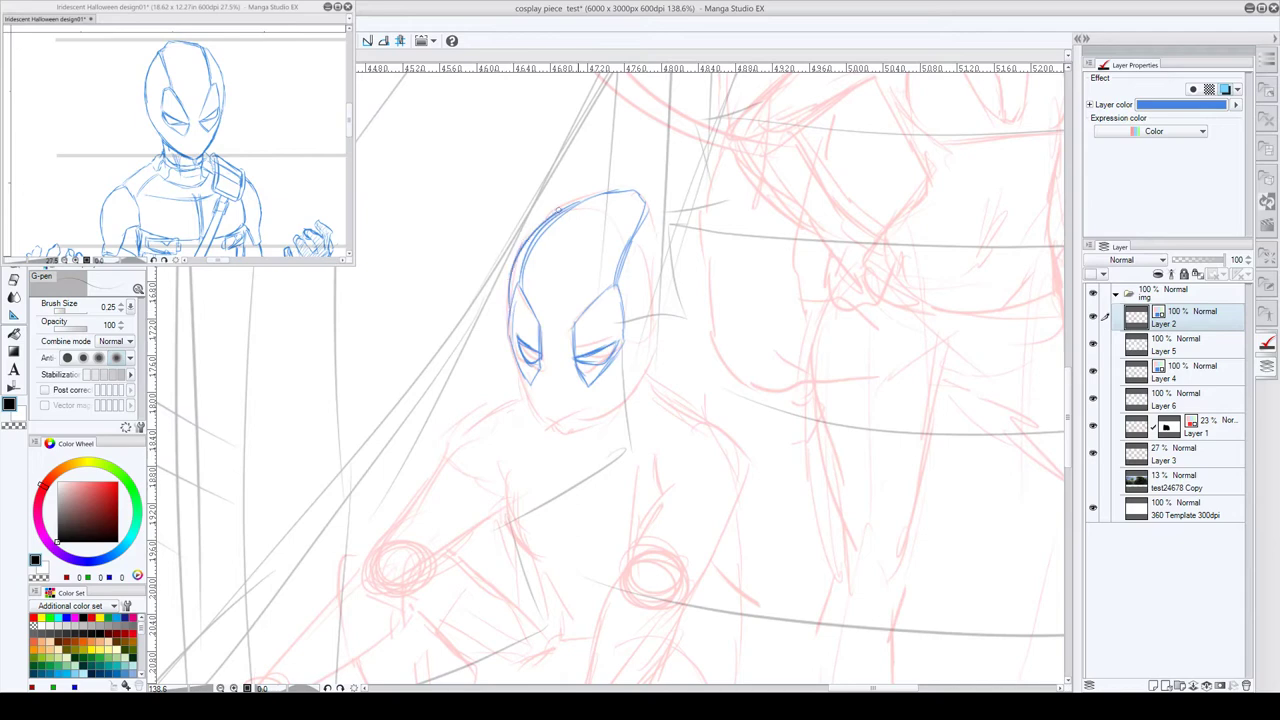
{"action": "mouse_move", "coordinate": [649, 211]}
{"action": "left_mouse_down"}
{"action": "mouse_move", "coordinate": [661, 312]}
{"action": "mouse_move", "coordinate": [638, 382]}
{"action": "mouse_move", "coordinate": [535, 378]}
{"action": "mouse_move", "coordinate": [526, 392]}
{"action": "left_mouse_up"}
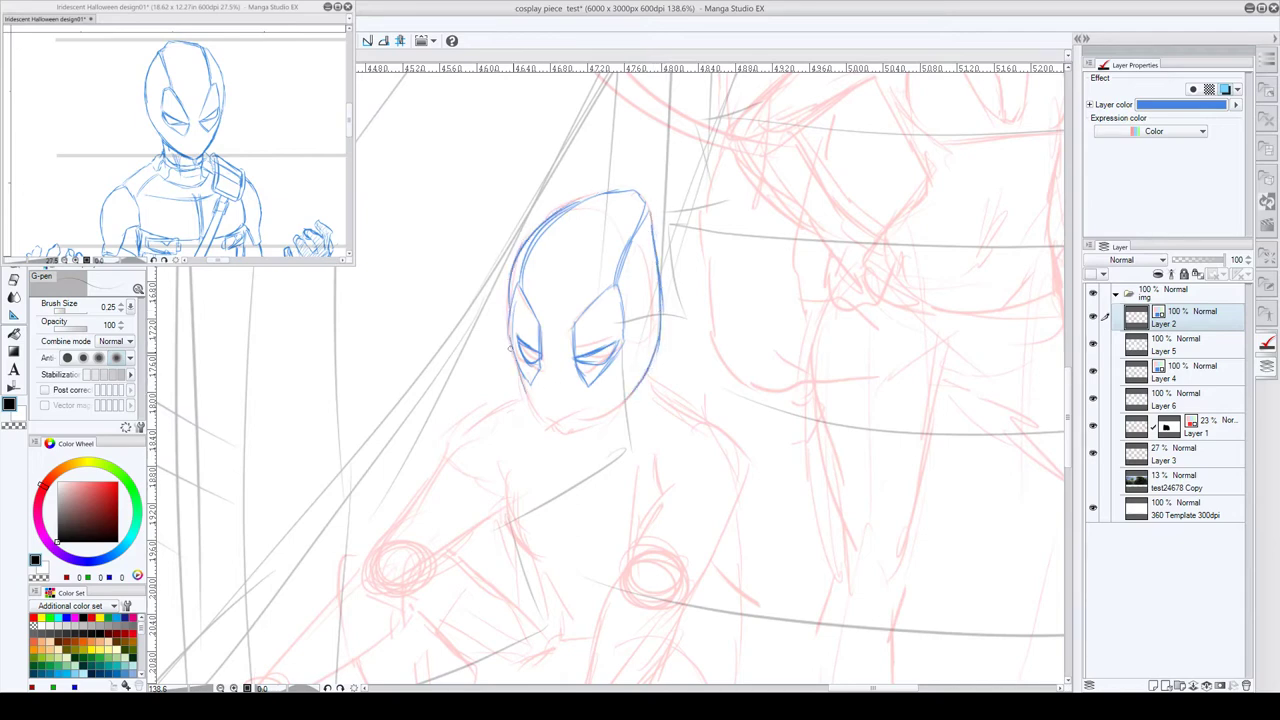
- Outline the cheek, jaw and chin of the masked head, cleaning up overlapping strokes
{"action": "left_click_drag", "start_coordinate": [508, 348], "coordinate": [543, 421]}
{"action": "key", "text": "c"}
{"action": "mouse_move", "coordinate": [514, 372]}
{"action": "left_mouse_down"}
{"action": "mouse_move", "coordinate": [538, 428]}
{"action": "mouse_move", "coordinate": [532, 415]}
{"action": "mouse_move", "coordinate": [574, 430]}
{"action": "mouse_move", "coordinate": [620, 401]}
{"action": "left_mouse_up"}
{"action": "key", "text": "c"}
{"action": "mouse_move", "coordinate": [636, 404]}
{"action": "left_mouse_down"}
{"action": "mouse_move", "coordinate": [561, 438]}
{"action": "mouse_move", "coordinate": [628, 413]}
{"action": "mouse_move", "coordinate": [605, 429]}
{"action": "mouse_move", "coordinate": [553, 428]}
{"action": "mouse_move", "coordinate": [628, 410]}
{"action": "mouse_move", "coordinate": [638, 386]}
{"action": "mouse_move", "coordinate": [620, 418]}
{"action": "left_mouse_up"}
{"action": "key", "text": "c"}
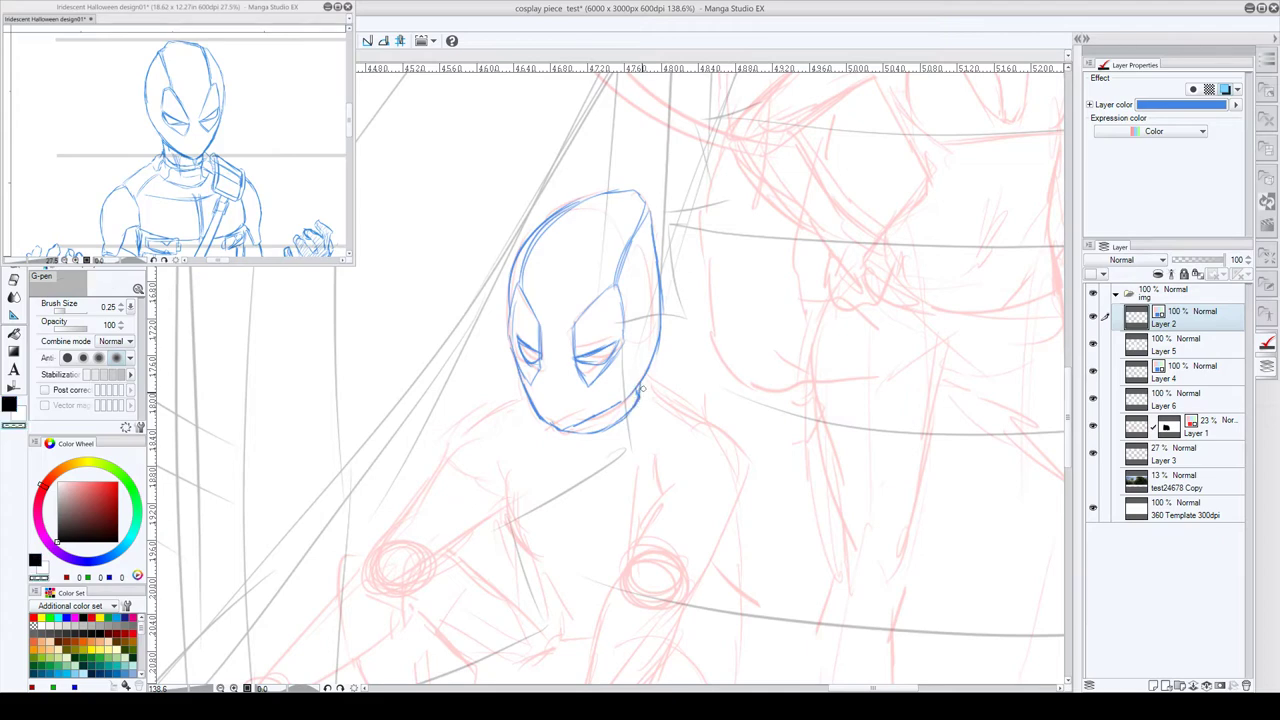
- Draw the neck and high collar beneath the mask, starting the shoulder line beside it
{"action": "key", "text": "x"}
{"action": "mouse_move", "coordinate": [646, 373]}
{"action": "left_mouse_down"}
{"action": "mouse_move", "coordinate": [654, 397]}
{"action": "mouse_move", "coordinate": [612, 458]}
{"action": "left_mouse_up"}
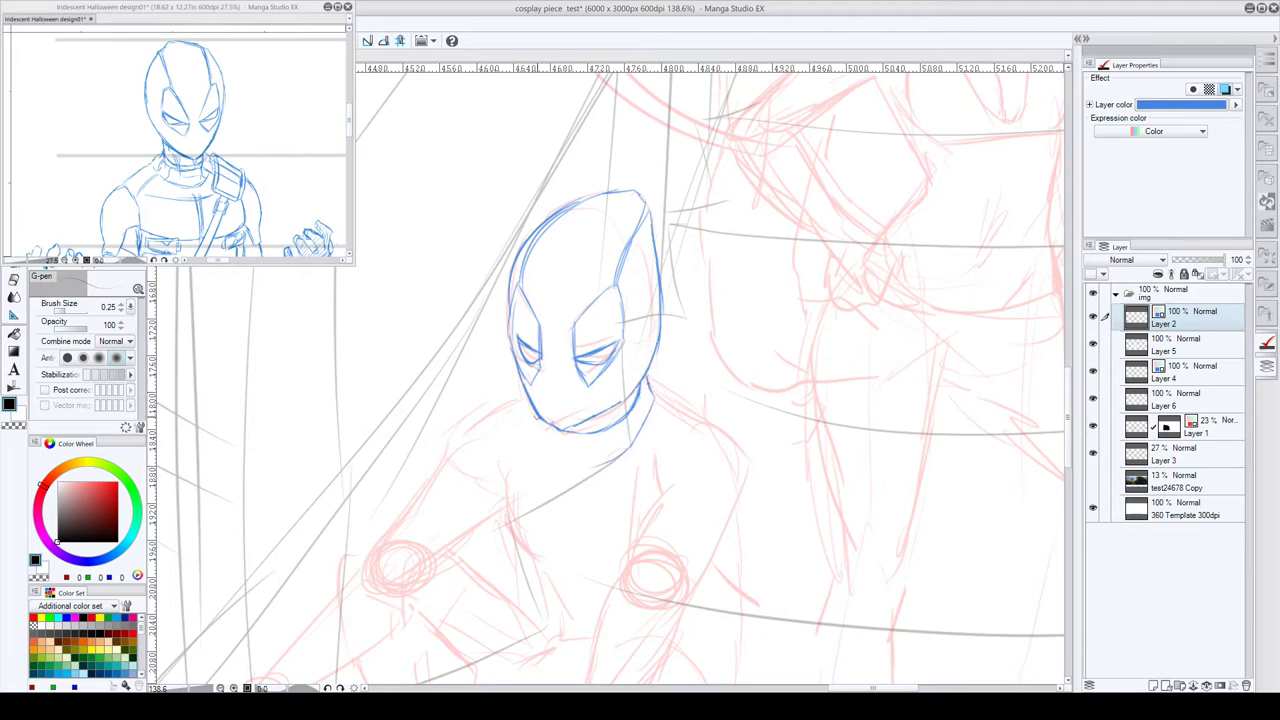
{"action": "mouse_move", "coordinate": [535, 418]}
{"action": "left_mouse_down"}
{"action": "mouse_move", "coordinate": [550, 466]}
{"action": "mouse_move", "coordinate": [620, 457]}
{"action": "left_mouse_up"}
{"action": "left_click_drag", "start_coordinate": [638, 405], "coordinate": [632, 421]}
{"action": "mouse_move", "coordinate": [696, 401]}
{"action": "left_mouse_down"}
{"action": "mouse_move", "coordinate": [684, 362]}
{"action": "mouse_move", "coordinate": [661, 409]}
{"action": "left_mouse_up"}
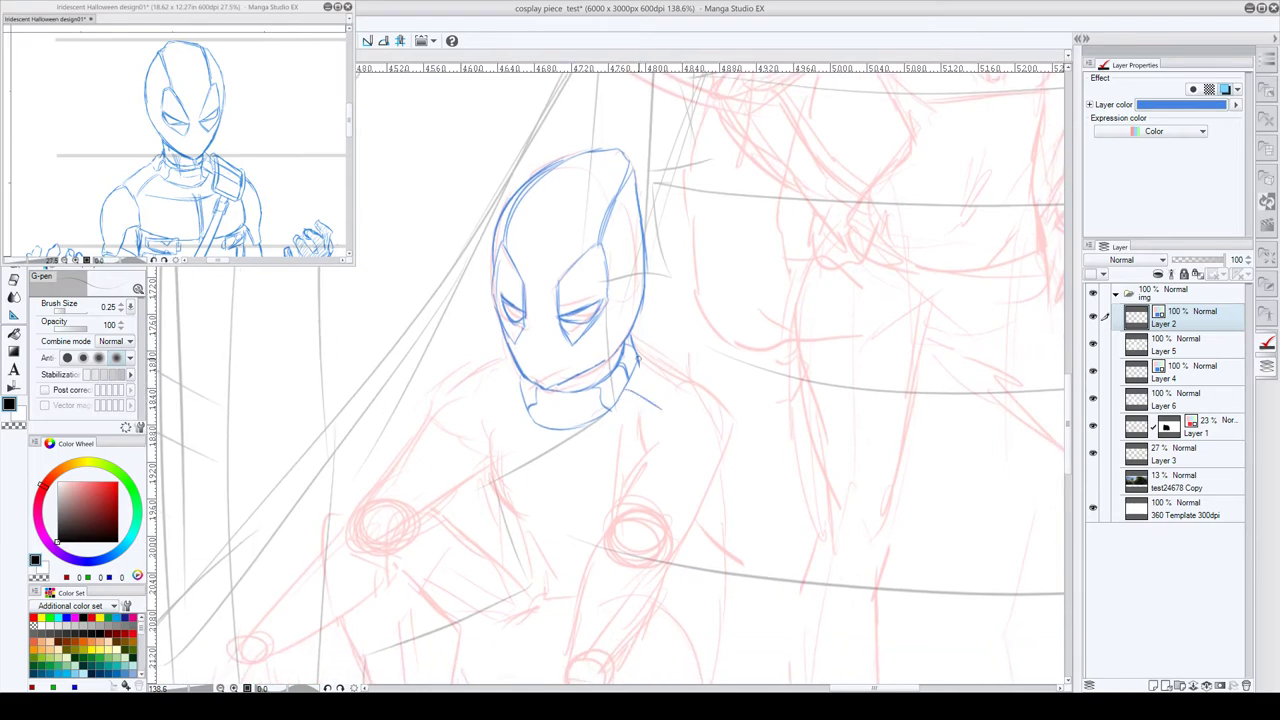
- Draw the figure's left shoulder line and rounded shoulder cap with its notched lower edge
{"action": "left_click_drag", "start_coordinate": [637, 356], "coordinate": [683, 382]}
{"action": "mouse_move", "coordinate": [636, 346]}
{"action": "left_mouse_down"}
{"action": "mouse_move", "coordinate": [698, 387]}
{"action": "mouse_move", "coordinate": [670, 395]}
{"action": "mouse_move", "coordinate": [648, 441]}
{"action": "left_mouse_up"}
{"action": "mouse_move", "coordinate": [668, 395]}
{"action": "left_mouse_down"}
{"action": "mouse_move", "coordinate": [647, 419]}
{"action": "mouse_move", "coordinate": [645, 451]}
{"action": "left_mouse_up"}
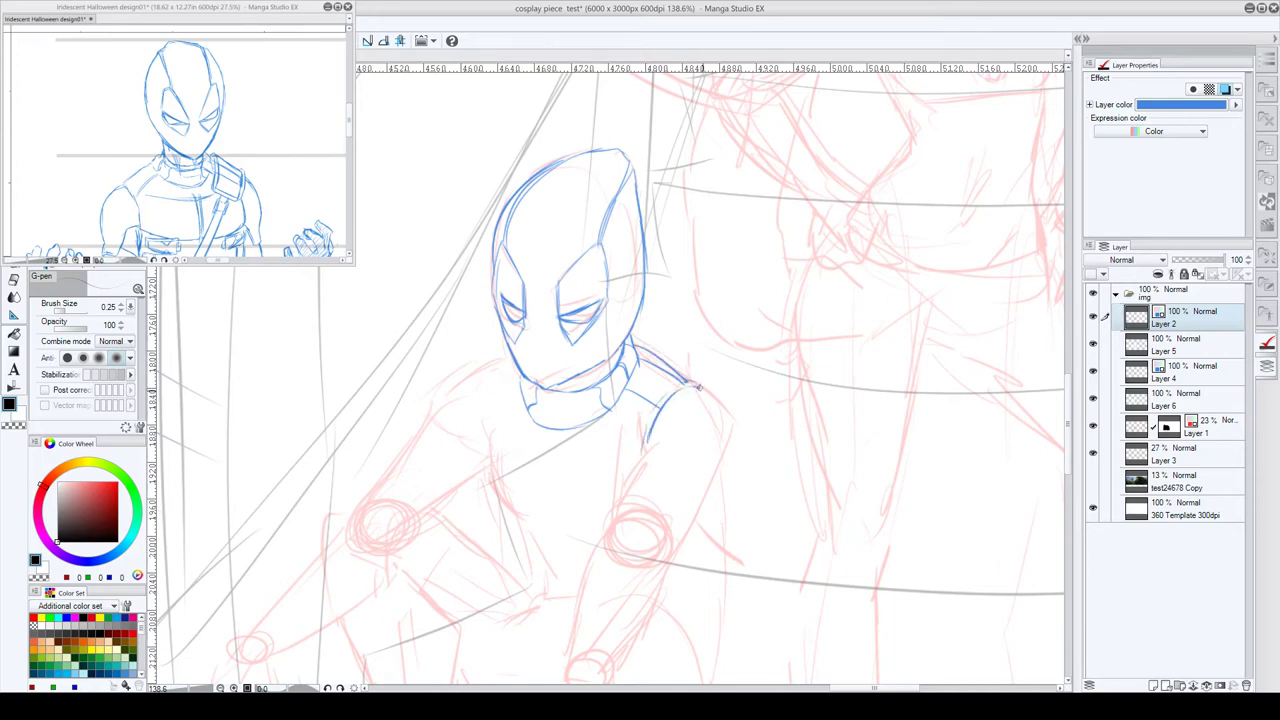
{"action": "mouse_move", "coordinate": [706, 392]}
{"action": "left_mouse_down"}
{"action": "mouse_move", "coordinate": [730, 431]}
{"action": "mouse_move", "coordinate": [700, 500]}
{"action": "mouse_move", "coordinate": [655, 437]}
{"action": "left_mouse_up"}
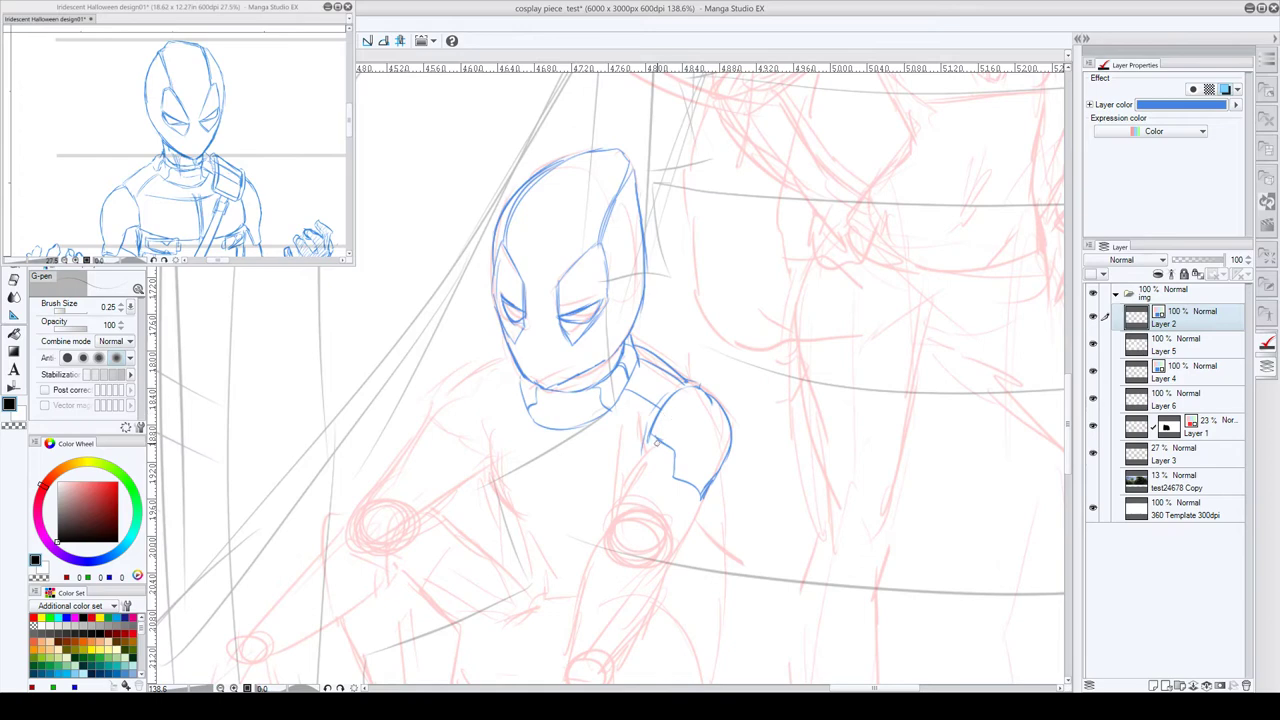
{"action": "mouse_move", "coordinate": [677, 475]}
{"action": "left_mouse_down"}
{"action": "mouse_move", "coordinate": [696, 484]}
{"action": "mouse_move", "coordinate": [656, 433]}
{"action": "left_mouse_up"}
{"action": "left_click_drag", "start_coordinate": [699, 493], "coordinate": [699, 491]}
- Bring the arms into view in the reference and draw the figure's left upper arm with the banded sleeve edge at the elbow
{"action": "scroll", "coordinate": [646, 392], "scroll_direction": "down", "scroll_amount": 2}
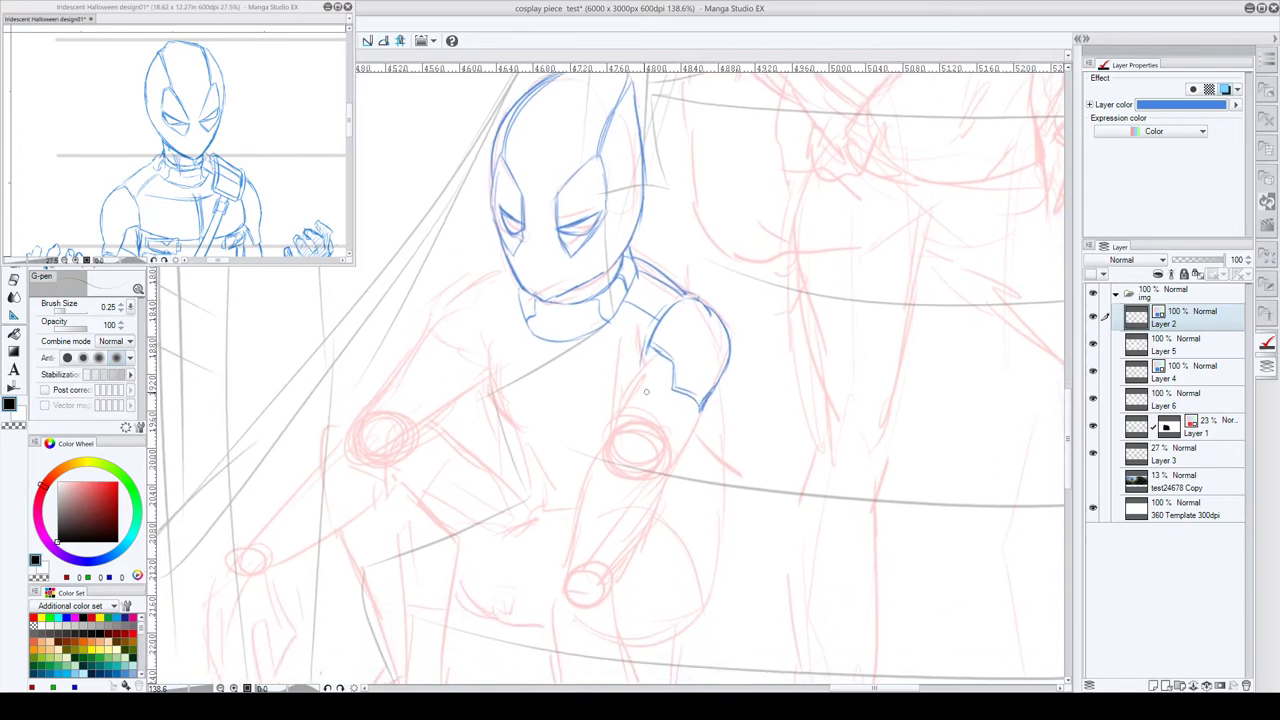
{"action": "left_click", "coordinate": [350, 121]}
{"action": "left_click_drag", "start_coordinate": [350, 122], "coordinate": [349, 135]}
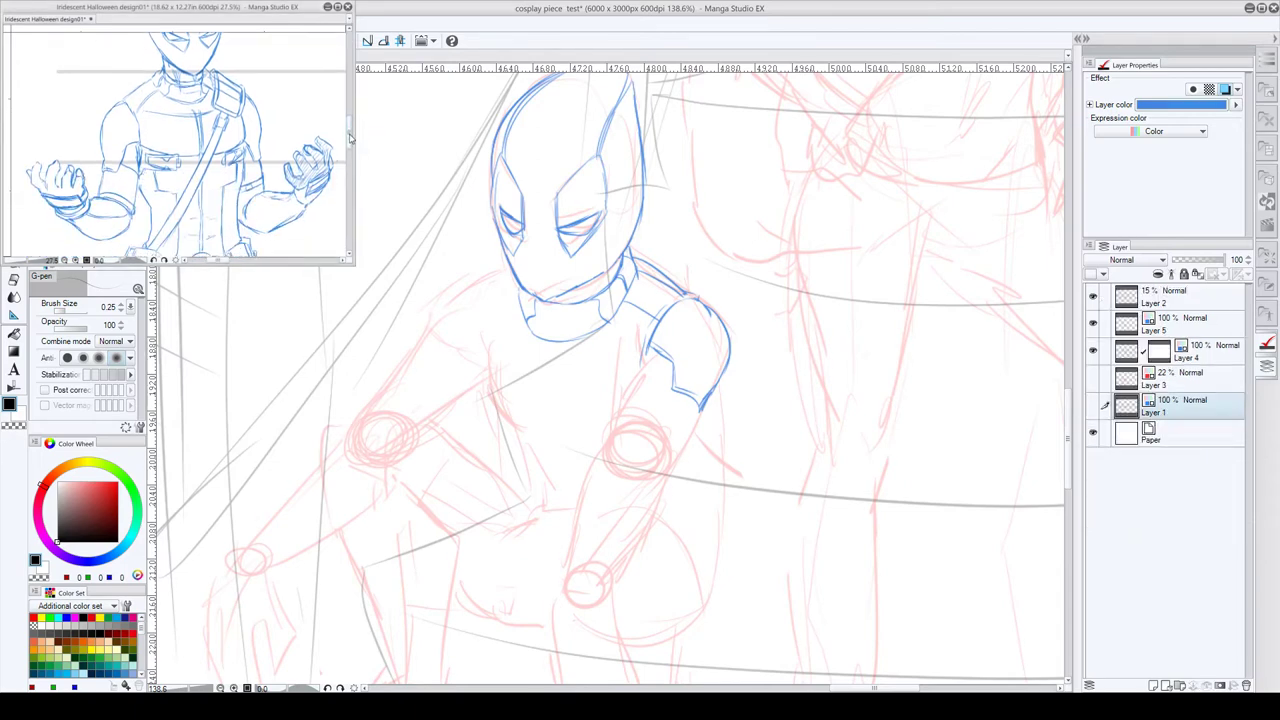
{"action": "left_click", "coordinate": [674, 380]}
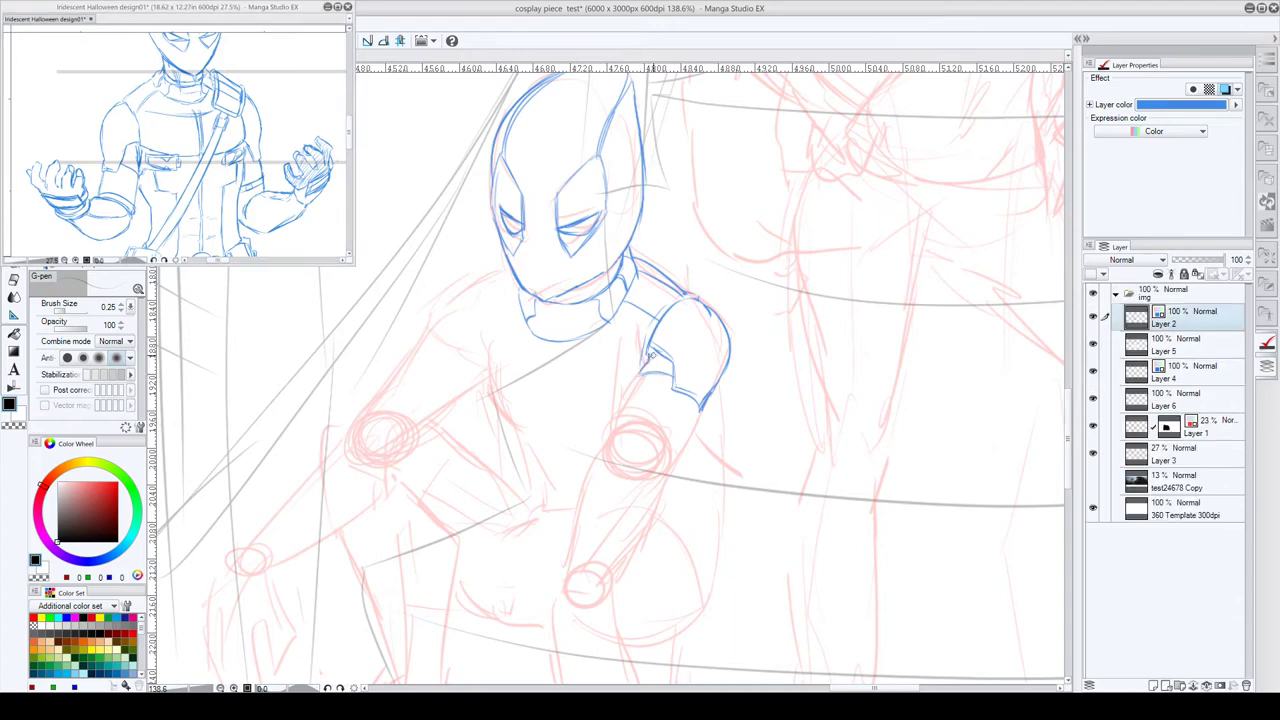
{"action": "left_click_drag", "start_coordinate": [653, 356], "coordinate": [643, 367]}
{"action": "mouse_move", "coordinate": [650, 357]}
{"action": "left_mouse_down"}
{"action": "mouse_move", "coordinate": [618, 406]}
{"action": "mouse_move", "coordinate": [657, 372]}
{"action": "mouse_move", "coordinate": [613, 418]}
{"action": "mouse_move", "coordinate": [661, 419]}
{"action": "mouse_move", "coordinate": [636, 412]}
{"action": "mouse_move", "coordinate": [684, 444]}
{"action": "mouse_move", "coordinate": [701, 411]}
{"action": "mouse_move", "coordinate": [679, 459]}
{"action": "left_mouse_up"}
{"action": "mouse_move", "coordinate": [660, 410]}
{"action": "left_mouse_down"}
{"action": "mouse_move", "coordinate": [672, 392]}
{"action": "mouse_move", "coordinate": [664, 410]}
{"action": "mouse_move", "coordinate": [683, 452]}
{"action": "left_mouse_up"}
{"action": "mouse_move", "coordinate": [617, 414]}
{"action": "left_mouse_down"}
{"action": "mouse_move", "coordinate": [650, 409]}
{"action": "mouse_move", "coordinate": [678, 472]}
{"action": "left_mouse_up"}
{"action": "mouse_move", "coordinate": [676, 407]}
{"action": "left_mouse_down"}
{"action": "mouse_move", "coordinate": [686, 434]}
{"action": "mouse_move", "coordinate": [675, 474]}
{"action": "left_mouse_up"}
{"action": "left_click_drag", "start_coordinate": [612, 415], "coordinate": [632, 404]}
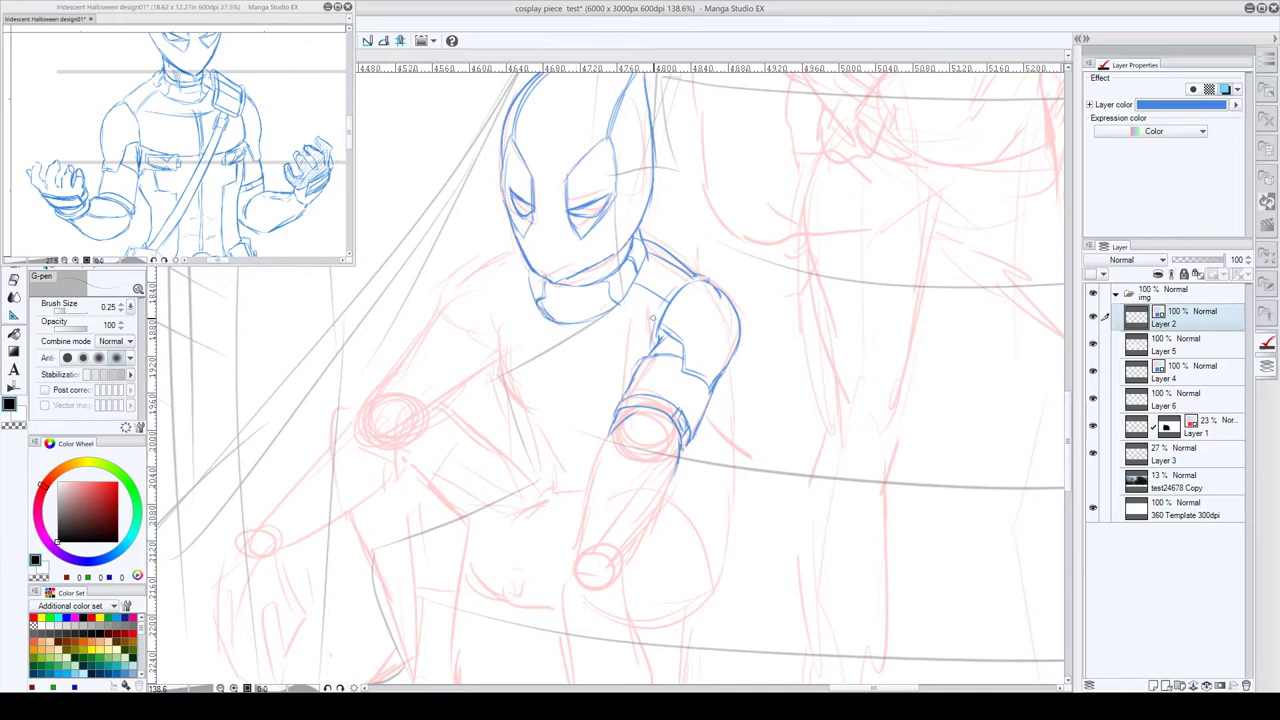
- Draw the chest panel's upper and lower edges and its centre seam
{"action": "mouse_move", "coordinate": [654, 317]}
{"action": "left_mouse_down"}
{"action": "mouse_move", "coordinate": [582, 335]}
{"action": "mouse_move", "coordinate": [578, 384]}
{"action": "mouse_move", "coordinate": [512, 317]}
{"action": "mouse_move", "coordinate": [576, 346]}
{"action": "left_mouse_up"}
{"action": "mouse_move", "coordinate": [505, 326]}
{"action": "left_mouse_down"}
{"action": "mouse_move", "coordinate": [501, 378]}
{"action": "mouse_move", "coordinate": [576, 402]}
{"action": "mouse_move", "coordinate": [570, 345]}
{"action": "mouse_move", "coordinate": [575, 405]}
{"action": "left_mouse_up"}
{"action": "mouse_move", "coordinate": [571, 348]}
{"action": "left_mouse_down"}
{"action": "mouse_move", "coordinate": [577, 405]}
{"action": "mouse_move", "coordinate": [573, 390]}
{"action": "left_mouse_up"}
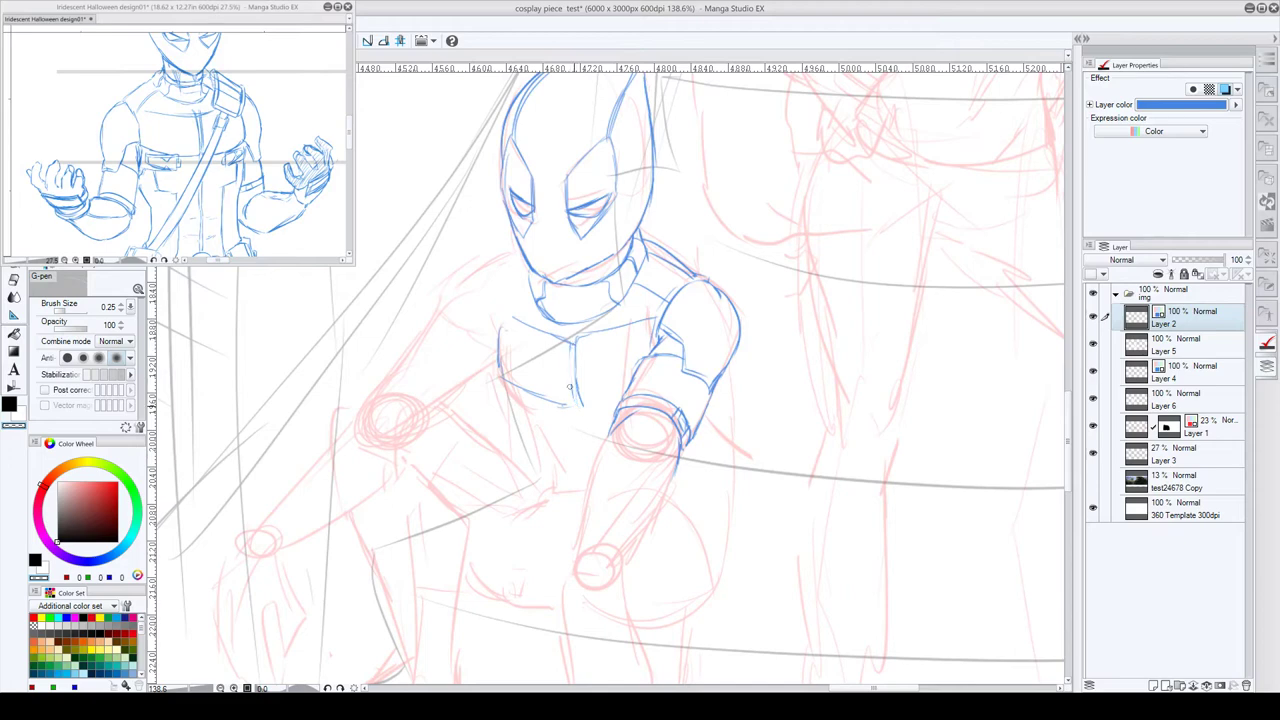
- Strengthen the chest's centre seam and draw the small chest pocket at the side of the torso
{"action": "key", "text": "c"}
{"action": "mouse_move", "coordinate": [577, 340]}
{"action": "left_mouse_down"}
{"action": "mouse_move", "coordinate": [579, 410]}
{"action": "mouse_move", "coordinate": [575, 379]}
{"action": "mouse_move", "coordinate": [585, 405]}
{"action": "mouse_move", "coordinate": [609, 402]}
{"action": "mouse_move", "coordinate": [514, 350]}
{"action": "mouse_move", "coordinate": [537, 412]}
{"action": "left_mouse_up"}
{"action": "mouse_move", "coordinate": [537, 412]}
{"action": "left_mouse_down"}
{"action": "mouse_move", "coordinate": [497, 372]}
{"action": "mouse_move", "coordinate": [499, 391]}
{"action": "mouse_move", "coordinate": [505, 407]}
{"action": "mouse_move", "coordinate": [494, 328]}
{"action": "mouse_move", "coordinate": [508, 406]}
{"action": "mouse_move", "coordinate": [500, 380]}
{"action": "mouse_move", "coordinate": [508, 410]}
{"action": "left_mouse_up"}
{"action": "mouse_move", "coordinate": [506, 404]}
{"action": "left_mouse_down"}
{"action": "mouse_move", "coordinate": [526, 414]}
{"action": "mouse_move", "coordinate": [536, 396]}
{"action": "left_mouse_up"}
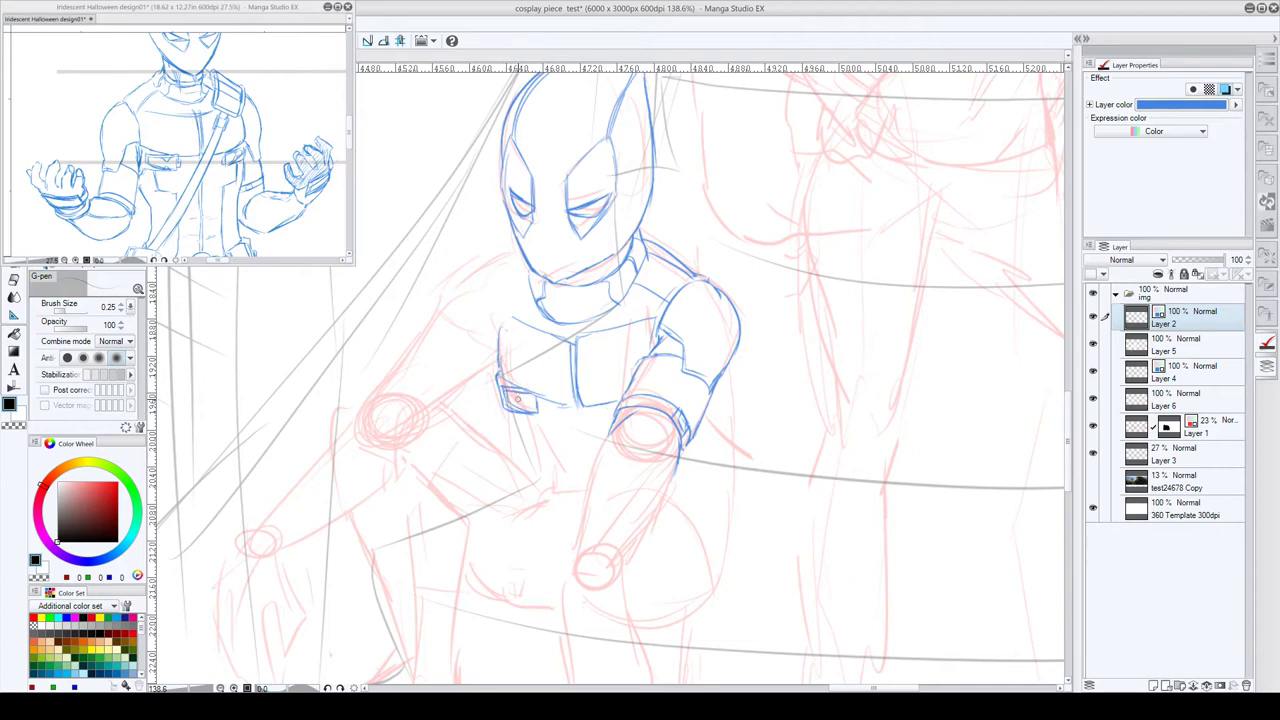
{"action": "left_click_drag", "start_coordinate": [518, 394], "coordinate": [531, 409]}
- Redraw the chest's centre seam and join it to the chest panel's upper and lower edges
{"action": "left_click_drag", "start_coordinate": [566, 347], "coordinate": [569, 400]}
{"action": "left_click_drag", "start_coordinate": [577, 340], "coordinate": [581, 403]}
{"action": "key", "text": "c"}
{"action": "left_click_drag", "start_coordinate": [571, 345], "coordinate": [591, 336]}
{"action": "left_click_drag", "start_coordinate": [576, 404], "coordinate": [610, 414]}
- Draw the jacket edge below the chest pocket and the long torso contour behind the figure's left arm, erasing and redrawing the contour
{"action": "mouse_move", "coordinate": [524, 410]}
{"action": "left_mouse_down"}
{"action": "mouse_move", "coordinate": [549, 454]}
{"action": "mouse_move", "coordinate": [545, 492]}
{"action": "left_mouse_up"}
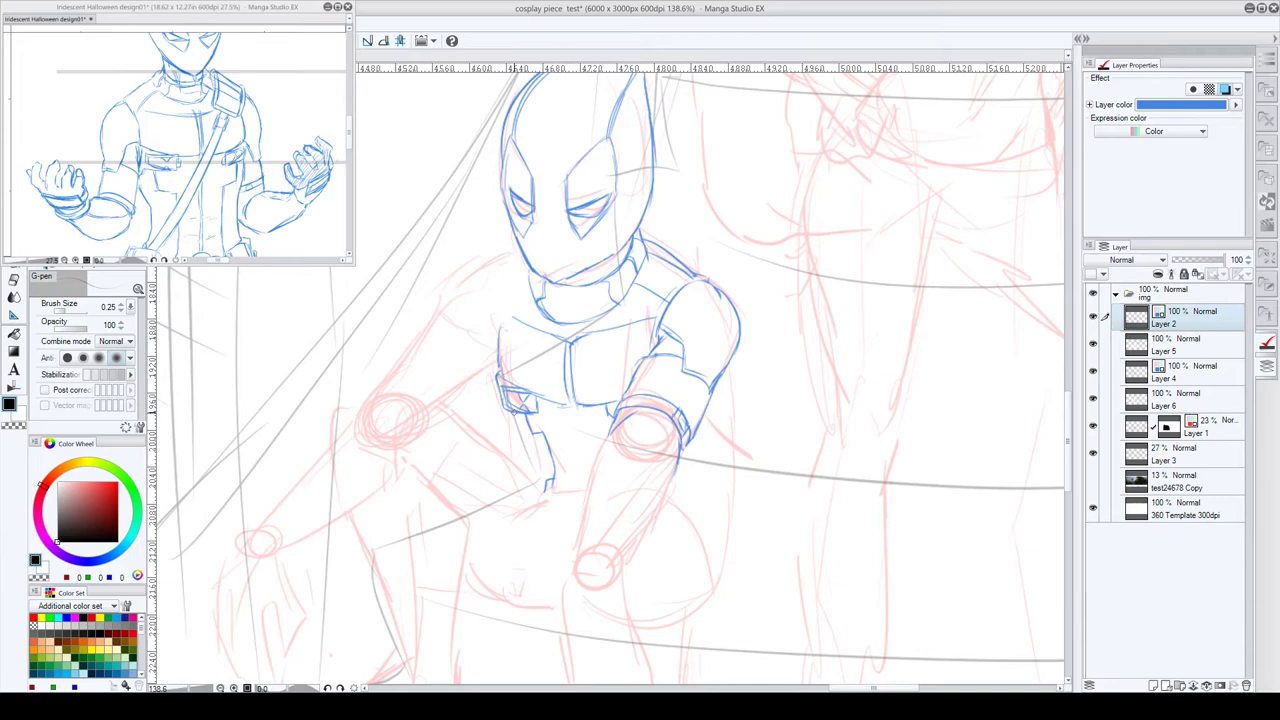
{"action": "mouse_move", "coordinate": [513, 412]}
{"action": "left_mouse_down"}
{"action": "mouse_move", "coordinate": [546, 458]}
{"action": "mouse_move", "coordinate": [546, 490]}
{"action": "left_mouse_up"}
{"action": "left_click_drag", "start_coordinate": [729, 367], "coordinate": [725, 538]}
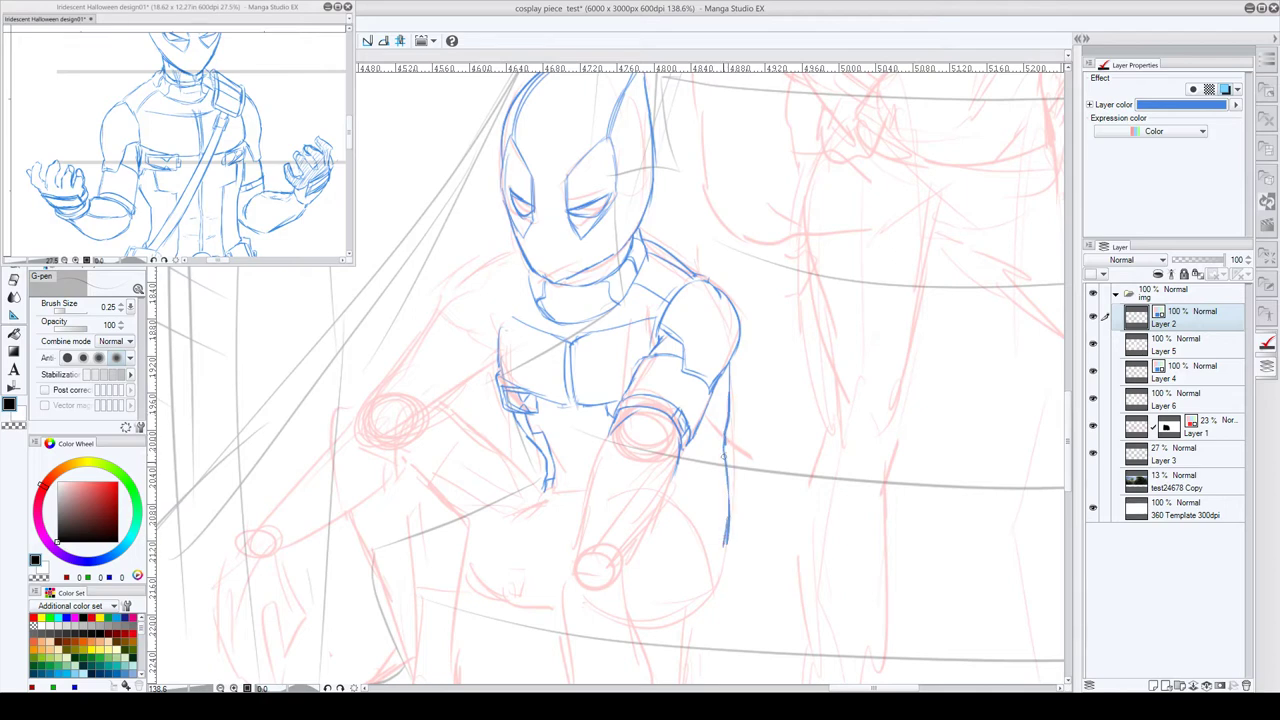
{"action": "left_click_drag", "start_coordinate": [724, 456], "coordinate": [721, 506]}
{"action": "key", "text": "e"}
{"action": "left_click_drag", "start_coordinate": [726, 442], "coordinate": [723, 545]}
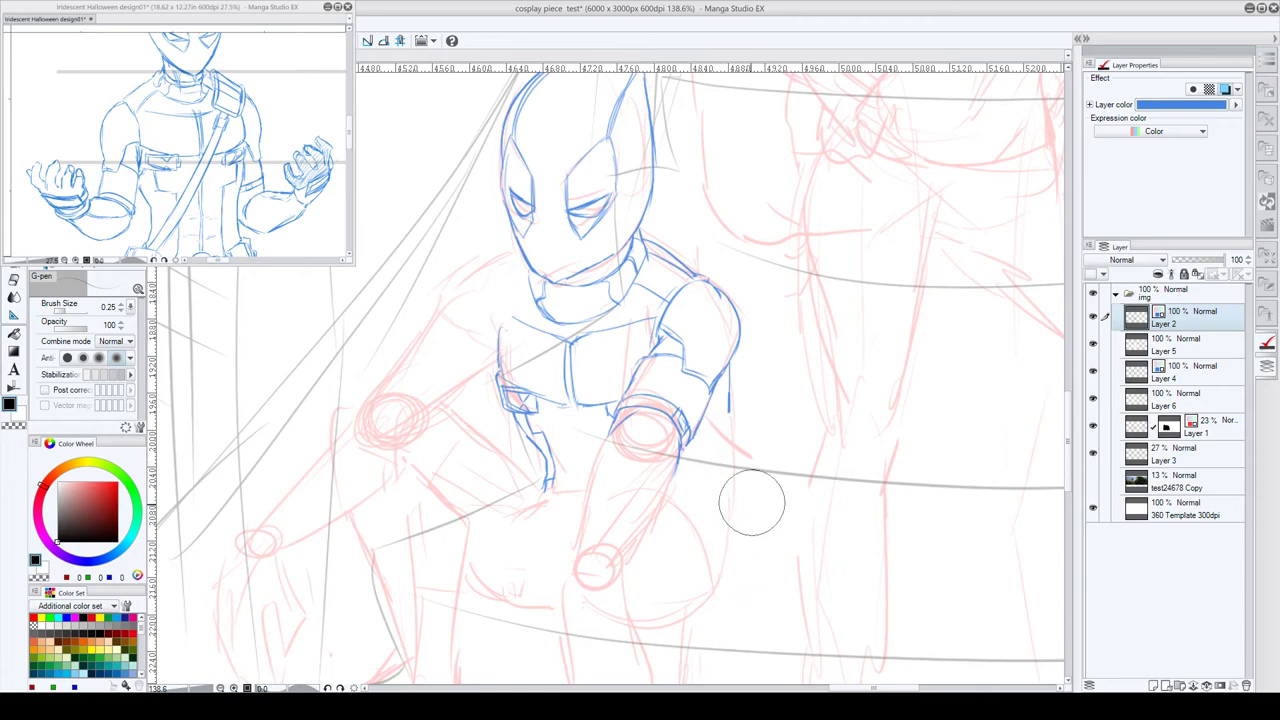
{"action": "key", "text": "p"}
{"action": "left_click_drag", "start_coordinate": [727, 414], "coordinate": [712, 590]}
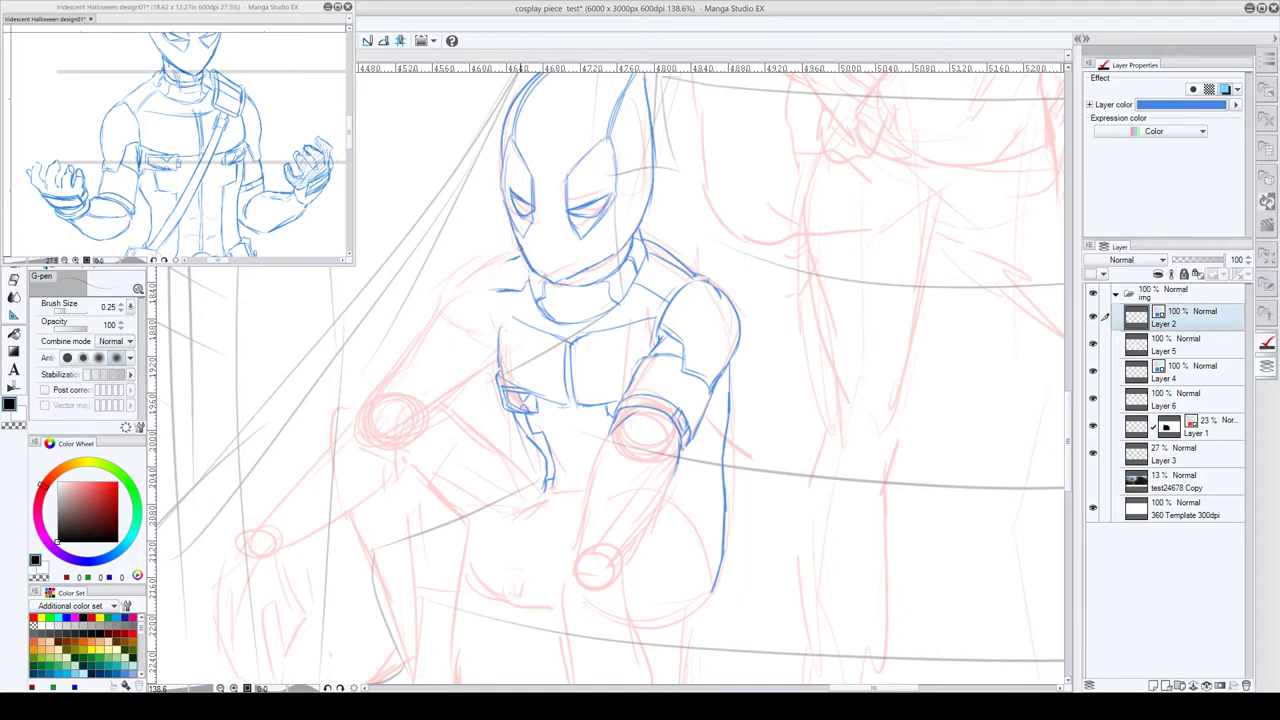
- Draw the figure's right shoulder and upper arm, ending in a curved sleeve band above the elbow
{"action": "mouse_move", "coordinate": [528, 276]}
{"action": "left_mouse_down"}
{"action": "mouse_move", "coordinate": [486, 290]}
{"action": "mouse_move", "coordinate": [406, 355]}
{"action": "left_mouse_up"}
{"action": "mouse_move", "coordinate": [440, 312]}
{"action": "left_mouse_down"}
{"action": "mouse_move", "coordinate": [458, 279]}
{"action": "mouse_move", "coordinate": [536, 252]}
{"action": "left_mouse_up"}
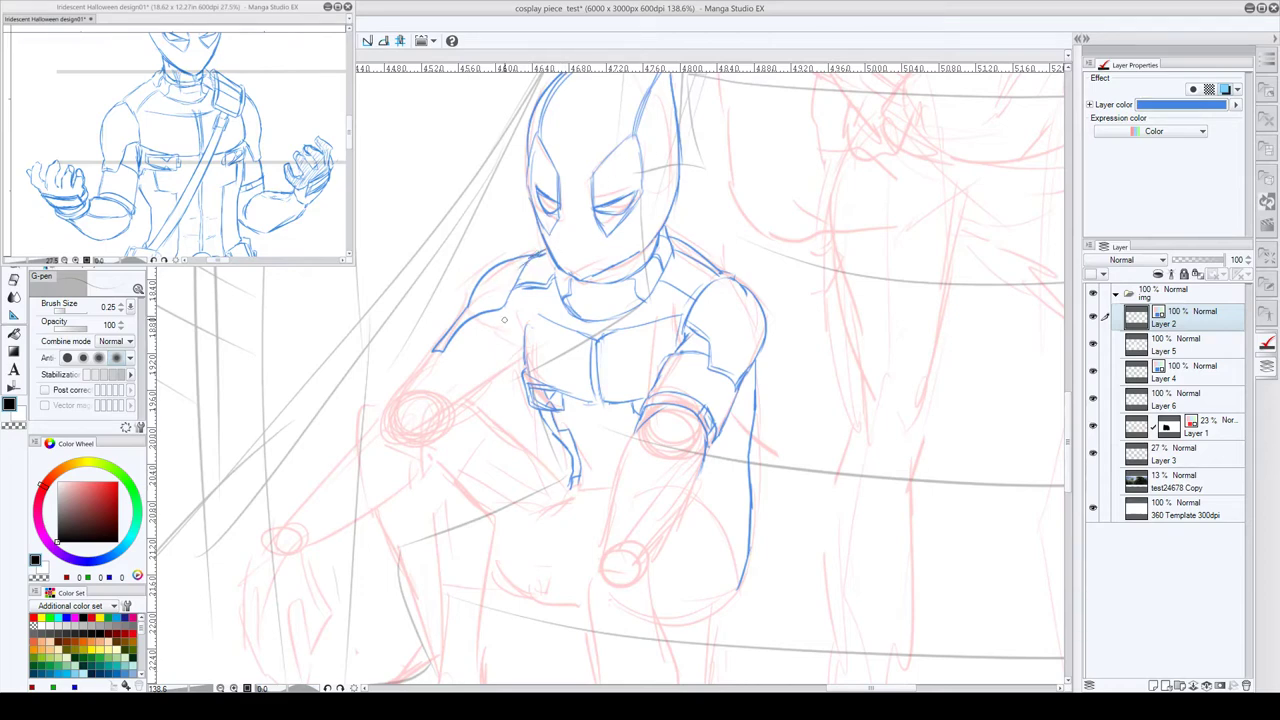
{"action": "left_click_drag", "start_coordinate": [517, 331], "coordinate": [474, 397]}
{"action": "mouse_move", "coordinate": [522, 350]}
{"action": "left_mouse_down"}
{"action": "mouse_move", "coordinate": [456, 398]}
{"action": "mouse_move", "coordinate": [418, 363]}
{"action": "mouse_move", "coordinate": [472, 400]}
{"action": "left_mouse_up"}
{"action": "left_click_drag", "start_coordinate": [414, 368], "coordinate": [466, 412]}
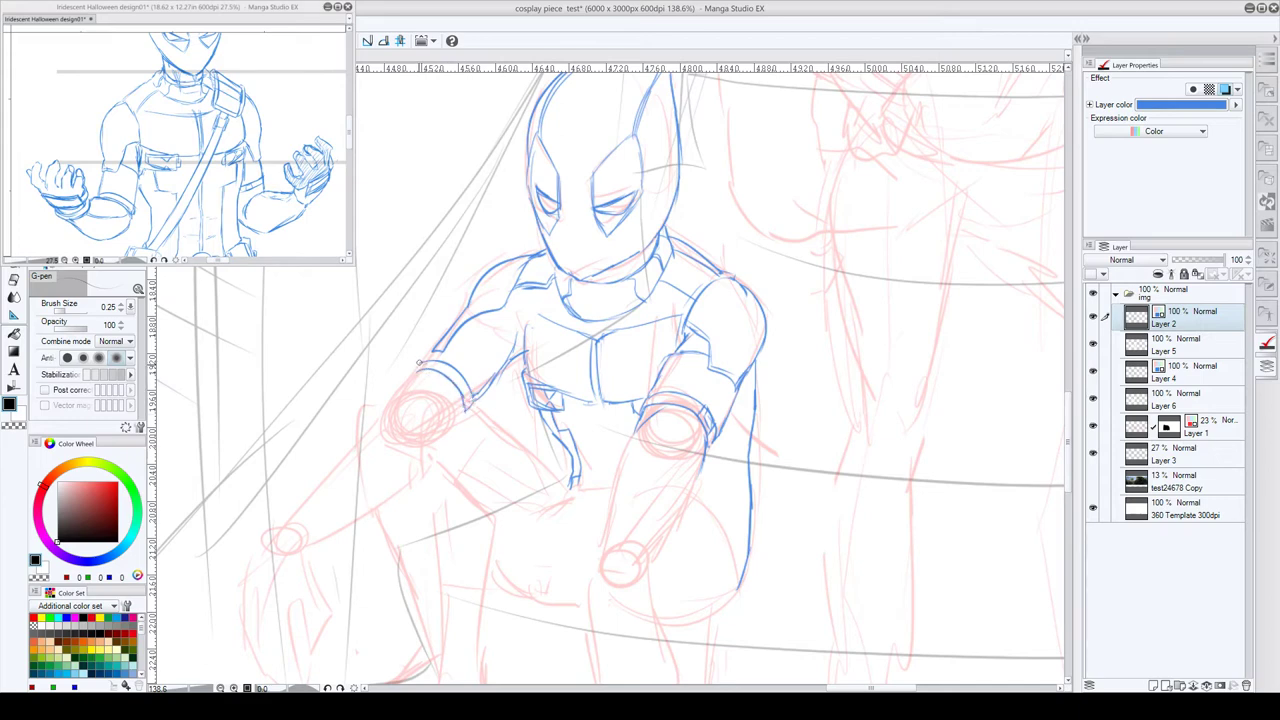
- Draw the figure's right elbow and forearm down to the wrist, with the glove cuff and an inner forearm line
{"action": "left_click_drag", "start_coordinate": [422, 360], "coordinate": [409, 375]}
{"action": "mouse_move", "coordinate": [429, 365]}
{"action": "left_mouse_down"}
{"action": "mouse_move", "coordinate": [463, 397]}
{"action": "mouse_move", "coordinate": [416, 396]}
{"action": "mouse_move", "coordinate": [466, 411]}
{"action": "mouse_move", "coordinate": [418, 465]}
{"action": "left_mouse_up"}
{"action": "mouse_move", "coordinate": [397, 383]}
{"action": "left_mouse_down"}
{"action": "mouse_move", "coordinate": [340, 447]}
{"action": "mouse_move", "coordinate": [407, 362]}
{"action": "mouse_move", "coordinate": [433, 355]}
{"action": "mouse_move", "coordinate": [284, 527]}
{"action": "left_mouse_up"}
{"action": "left_click_drag", "start_coordinate": [335, 466], "coordinate": [304, 504]}
{"action": "left_click_drag", "start_coordinate": [438, 437], "coordinate": [308, 552]}
{"action": "left_click_drag", "start_coordinate": [443, 467], "coordinate": [483, 407]}
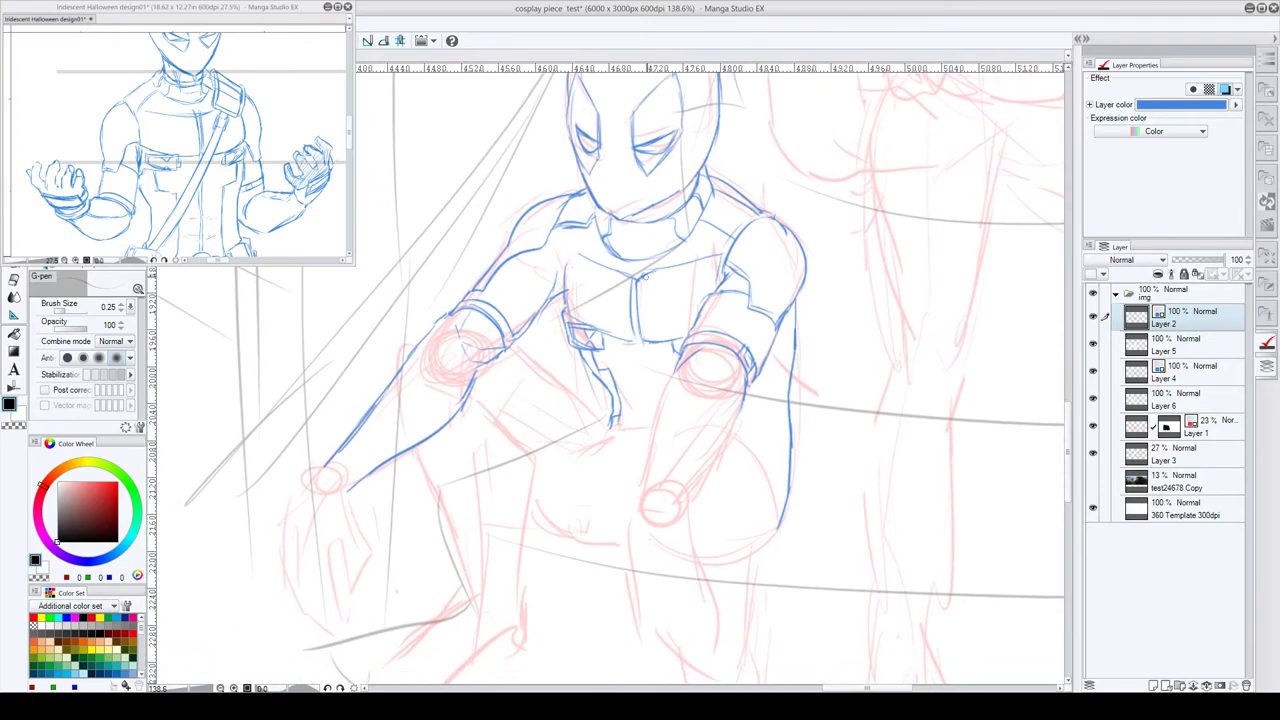
{"action": "left_click_drag", "start_coordinate": [418, 476], "coordinate": [512, 423]}
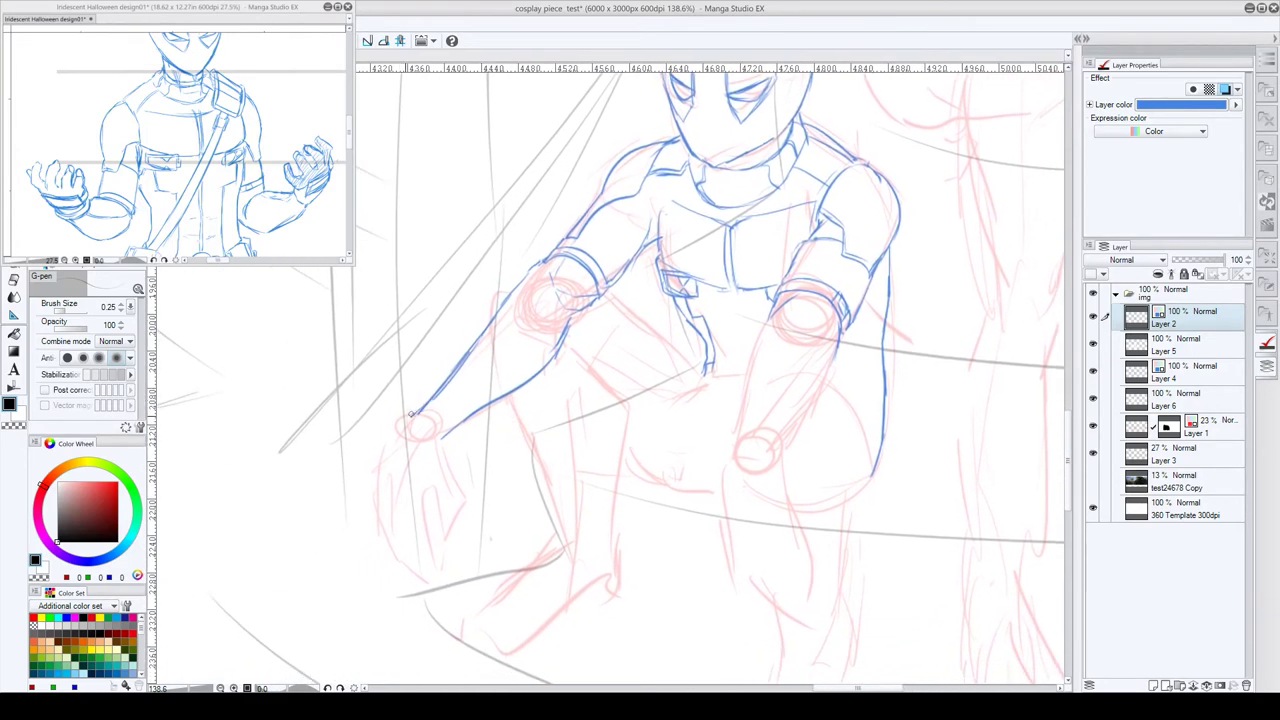
{"action": "mouse_move", "coordinate": [410, 413]}
{"action": "left_mouse_down"}
{"action": "mouse_move", "coordinate": [400, 428]}
{"action": "mouse_move", "coordinate": [450, 430]}
{"action": "mouse_move", "coordinate": [442, 450]}
{"action": "left_mouse_up"}
{"action": "mouse_move", "coordinate": [562, 309]}
{"action": "left_mouse_down"}
{"action": "mouse_move", "coordinate": [442, 426]}
{"action": "mouse_move", "coordinate": [550, 320]}
{"action": "left_mouse_up"}
- Draw both sides of the figure's left forearm from the elbow band to the wrist
{"action": "left_click_drag", "start_coordinate": [773, 308], "coordinate": [732, 448]}
{"action": "left_click_drag", "start_coordinate": [836, 329], "coordinate": [783, 433]}
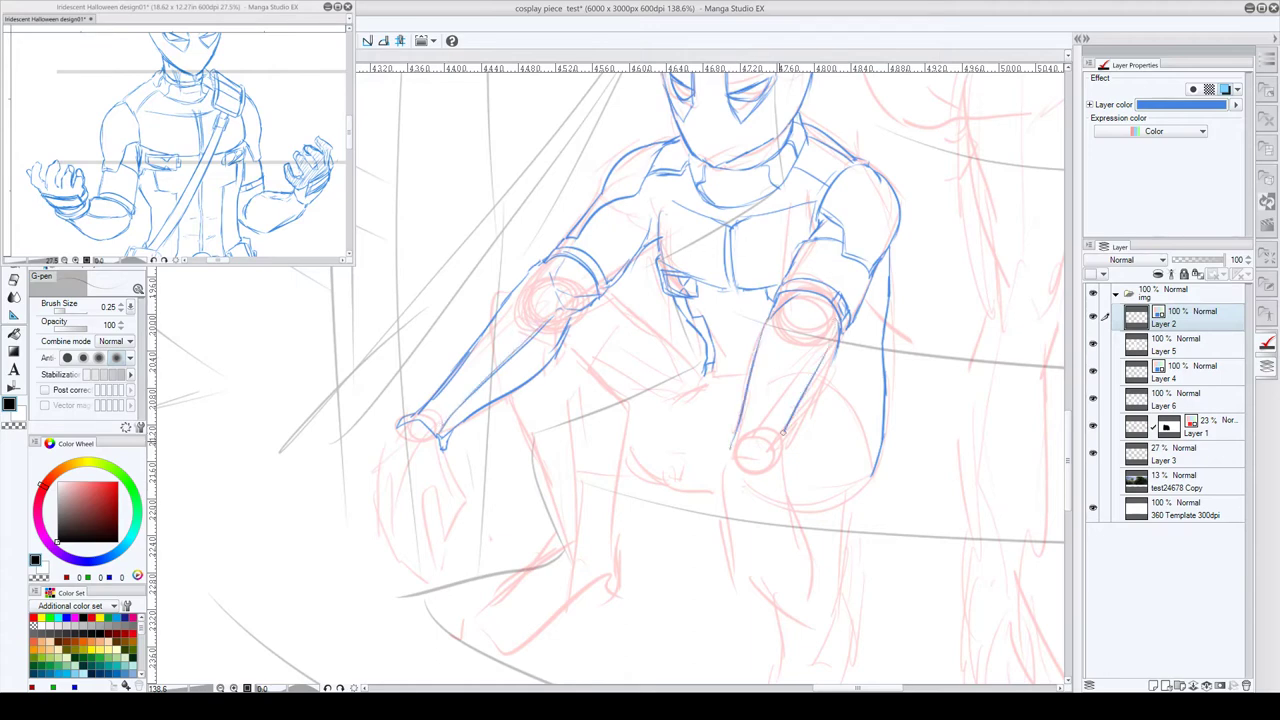
{"action": "mouse_move", "coordinate": [838, 342]}
{"action": "left_mouse_down"}
{"action": "mouse_move", "coordinate": [780, 460]}
{"action": "mouse_move", "coordinate": [731, 452]}
{"action": "mouse_move", "coordinate": [728, 466]}
{"action": "mouse_move", "coordinate": [800, 390]}
{"action": "left_mouse_up"}
- Draw the figure's hanging right hand with the glove's back plate, fingers and thumb, erasing and redrawing the thumb area
{"action": "left_click_drag", "start_coordinate": [436, 378], "coordinate": [413, 464]}
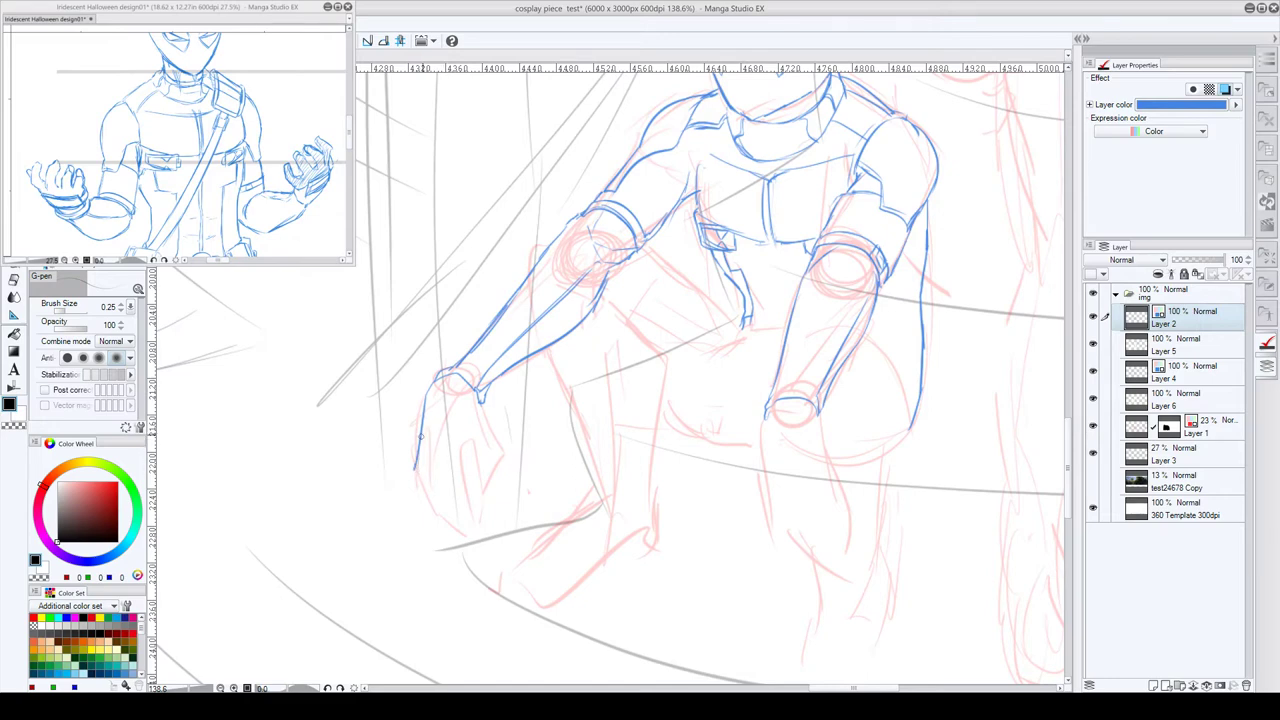
{"action": "mouse_move", "coordinate": [423, 430]}
{"action": "left_mouse_down"}
{"action": "mouse_move", "coordinate": [457, 422]}
{"action": "mouse_move", "coordinate": [456, 470]}
{"action": "left_mouse_up"}
{"action": "left_click_drag", "start_coordinate": [457, 424], "coordinate": [459, 470]}
{"action": "mouse_move", "coordinate": [421, 430]}
{"action": "left_mouse_down"}
{"action": "mouse_move", "coordinate": [455, 426]}
{"action": "mouse_move", "coordinate": [454, 468]}
{"action": "mouse_move", "coordinate": [452, 444]}
{"action": "mouse_move", "coordinate": [416, 463]}
{"action": "mouse_move", "coordinate": [461, 481]}
{"action": "mouse_move", "coordinate": [420, 496]}
{"action": "mouse_move", "coordinate": [470, 524]}
{"action": "left_mouse_up"}
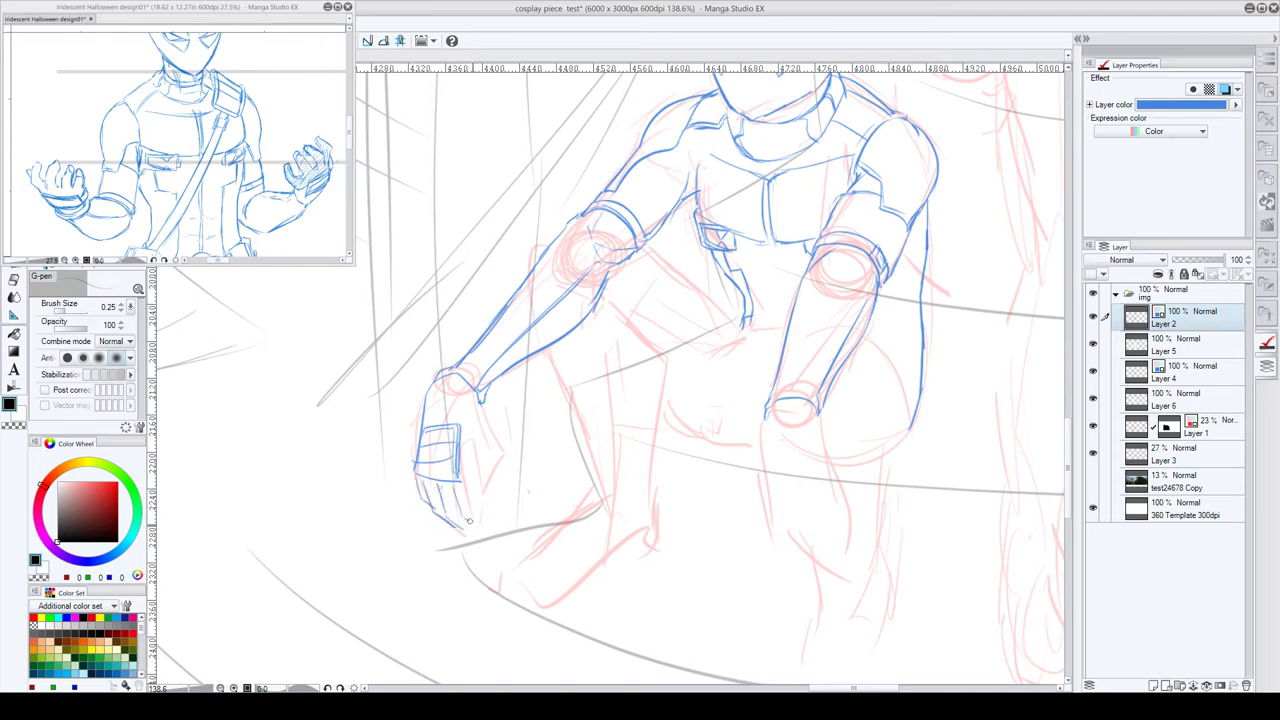
{"action": "mouse_move", "coordinate": [466, 472]}
{"action": "left_mouse_down"}
{"action": "mouse_move", "coordinate": [485, 522]}
{"action": "mouse_move", "coordinate": [454, 532]}
{"action": "left_mouse_up"}
{"action": "mouse_move", "coordinate": [479, 403]}
{"action": "left_mouse_down"}
{"action": "mouse_move", "coordinate": [499, 472]}
{"action": "mouse_move", "coordinate": [480, 492]}
{"action": "mouse_move", "coordinate": [496, 508]}
{"action": "mouse_move", "coordinate": [500, 486]}
{"action": "mouse_move", "coordinate": [499, 497]}
{"action": "left_mouse_up"}
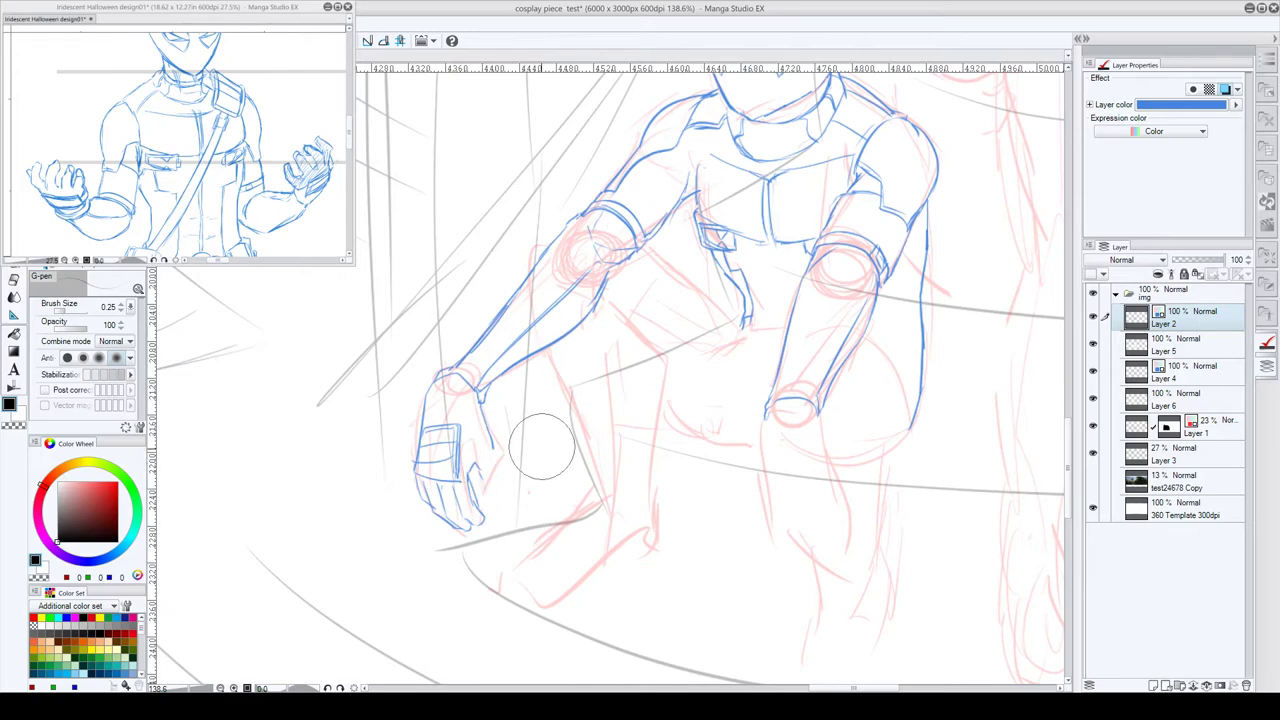
{"action": "mouse_move", "coordinate": [477, 465]}
{"action": "left_mouse_down"}
{"action": "mouse_move", "coordinate": [487, 472]}
{"action": "mouse_move", "coordinate": [496, 450]}
{"action": "mouse_move", "coordinate": [501, 499]}
{"action": "mouse_move", "coordinate": [482, 488]}
{"action": "mouse_move", "coordinate": [484, 471]}
{"action": "mouse_move", "coordinate": [491, 505]}
{"action": "mouse_move", "coordinate": [500, 498]}
{"action": "left_mouse_up"}
{"action": "key", "text": "p"}
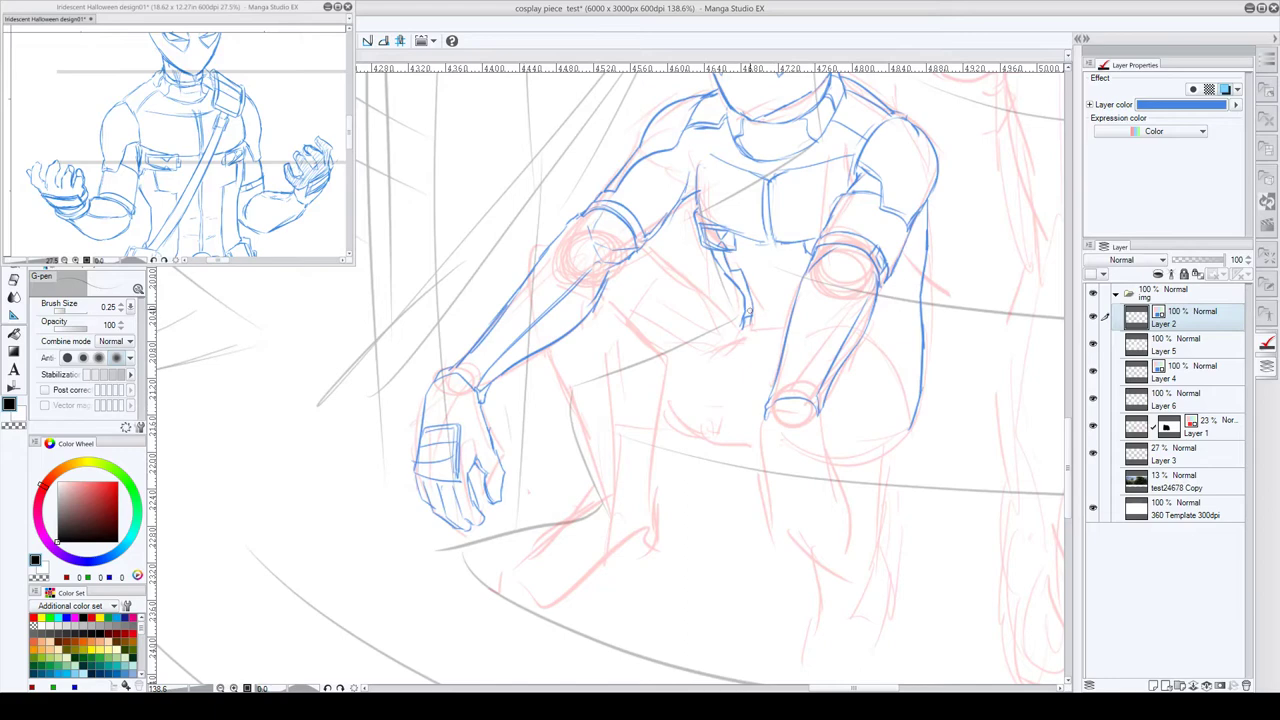
- Add the chest's shoulder seams, the side and hip lines behind the left arm, and the jacket's second front edge
{"action": "left_click_drag", "start_coordinate": [722, 276], "coordinate": [650, 320]}
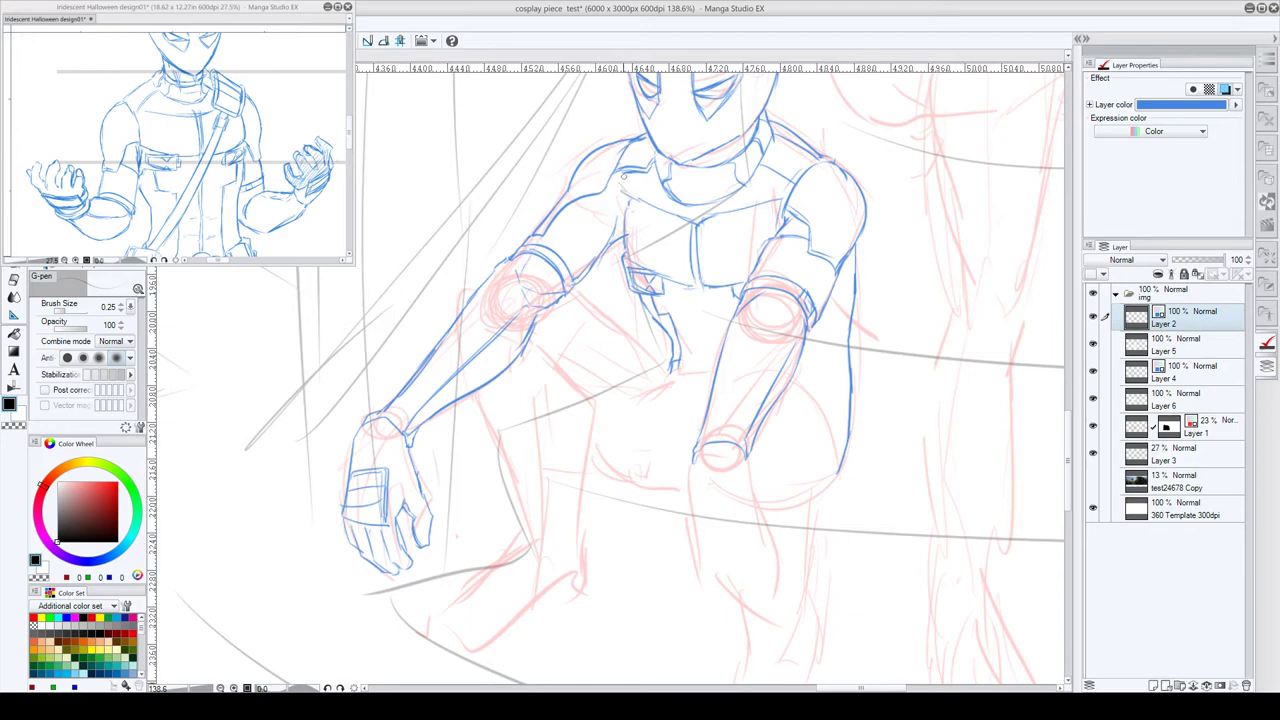
{"action": "mouse_move", "coordinate": [623, 178]}
{"action": "left_mouse_down"}
{"action": "mouse_move", "coordinate": [640, 199]}
{"action": "mouse_move", "coordinate": [619, 198]}
{"action": "mouse_move", "coordinate": [622, 228]}
{"action": "left_mouse_up"}
{"action": "left_click_drag", "start_coordinate": [768, 201], "coordinate": [792, 189]}
{"action": "mouse_move", "coordinate": [665, 283]}
{"action": "left_mouse_down"}
{"action": "mouse_move", "coordinate": [657, 299]}
{"action": "mouse_move", "coordinate": [682, 356]}
{"action": "left_mouse_up"}
{"action": "left_click_drag", "start_coordinate": [825, 309], "coordinate": [844, 303]}
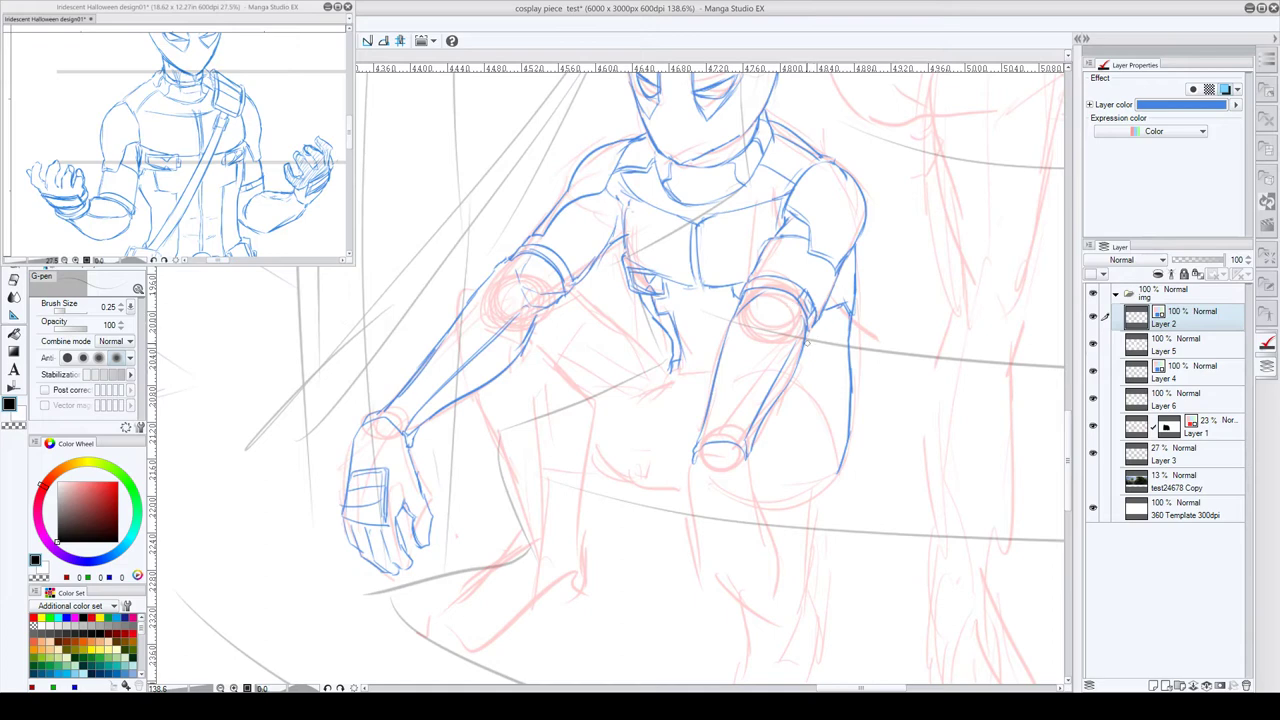
{"action": "left_click_drag", "start_coordinate": [791, 375], "coordinate": [819, 405]}
{"action": "left_click_drag", "start_coordinate": [697, 291], "coordinate": [702, 343]}
{"action": "left_click_drag", "start_coordinate": [703, 290], "coordinate": [712, 374]}
- Bring the belt into view in the reference and draw the belt with its round buckle and pouch at the waist
{"action": "left_click", "coordinate": [284, 193]}
{"action": "left_click_drag", "start_coordinate": [241, 240], "coordinate": [238, 130]}
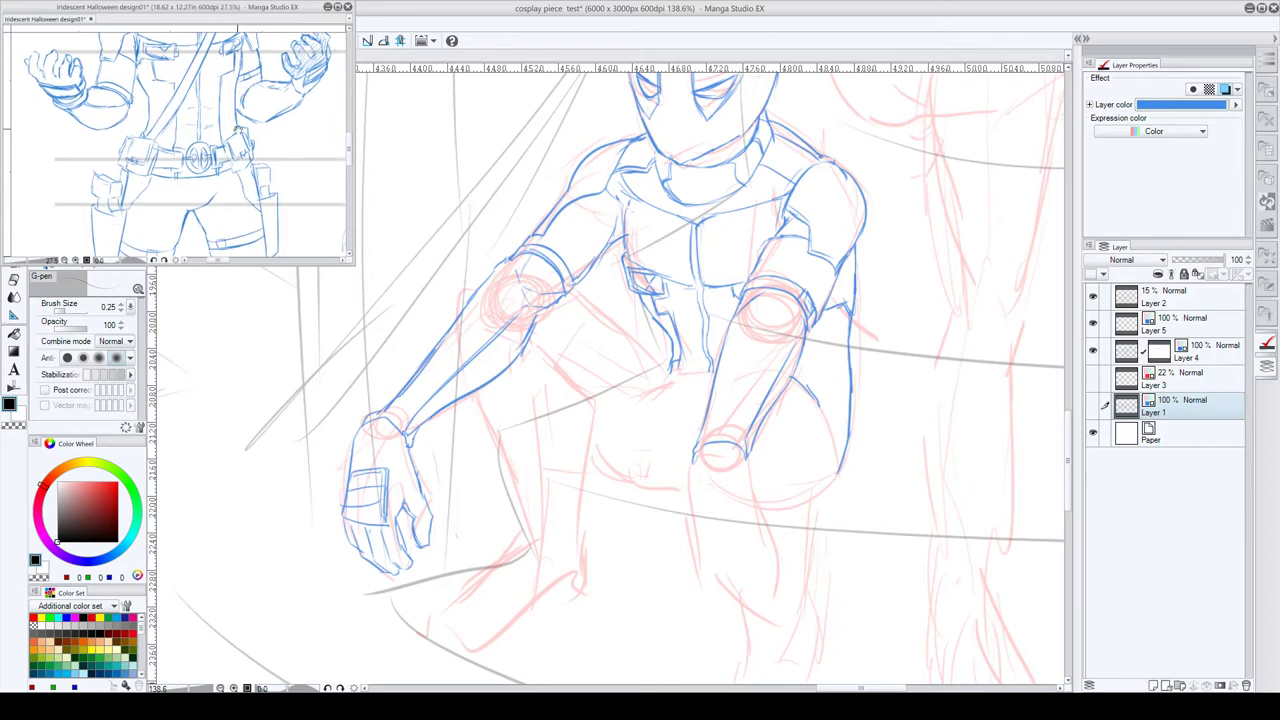
{"action": "mouse_move", "coordinate": [236, 187]}
{"action": "left_mouse_down"}
{"action": "mouse_move", "coordinate": [220, 110]}
{"action": "mouse_move", "coordinate": [211, 139]}
{"action": "left_mouse_up"}
{"action": "left_click", "coordinate": [705, 350]}
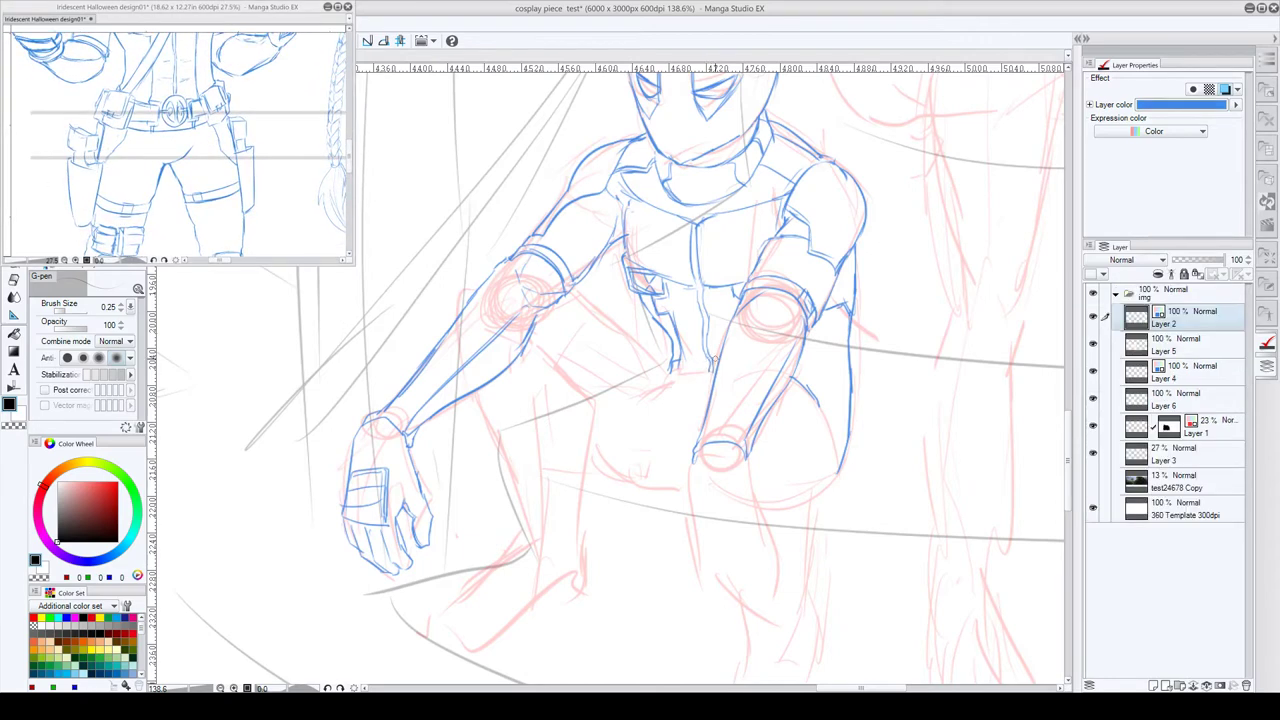
{"action": "mouse_move", "coordinate": [714, 358]}
{"action": "left_mouse_down"}
{"action": "mouse_move", "coordinate": [693, 393]}
{"action": "mouse_move", "coordinate": [692, 375]}
{"action": "mouse_move", "coordinate": [703, 366]}
{"action": "mouse_move", "coordinate": [701, 392]}
{"action": "mouse_move", "coordinate": [710, 369]}
{"action": "mouse_move", "coordinate": [712, 385]}
{"action": "mouse_move", "coordinate": [715, 359]}
{"action": "mouse_move", "coordinate": [700, 401]}
{"action": "mouse_move", "coordinate": [708, 361]}
{"action": "mouse_move", "coordinate": [698, 389]}
{"action": "mouse_move", "coordinate": [688, 377]}
{"action": "mouse_move", "coordinate": [708, 400]}
{"action": "left_mouse_up"}
{"action": "key", "text": "c"}
{"action": "key", "text": "c"}
{"action": "key", "text": "c"}
{"action": "key", "text": "c"}
{"action": "mouse_move", "coordinate": [684, 376]}
{"action": "left_mouse_down"}
{"action": "mouse_move", "coordinate": [702, 370]}
{"action": "mouse_move", "coordinate": [686, 374]}
{"action": "left_mouse_up"}
{"action": "mouse_move", "coordinate": [690, 362]}
{"action": "left_mouse_down"}
{"action": "mouse_move", "coordinate": [666, 398]}
{"action": "mouse_move", "coordinate": [676, 392]}
{"action": "mouse_move", "coordinate": [659, 379]}
{"action": "mouse_move", "coordinate": [682, 395]}
{"action": "mouse_move", "coordinate": [665, 369]}
{"action": "mouse_move", "coordinate": [677, 378]}
{"action": "left_mouse_up"}
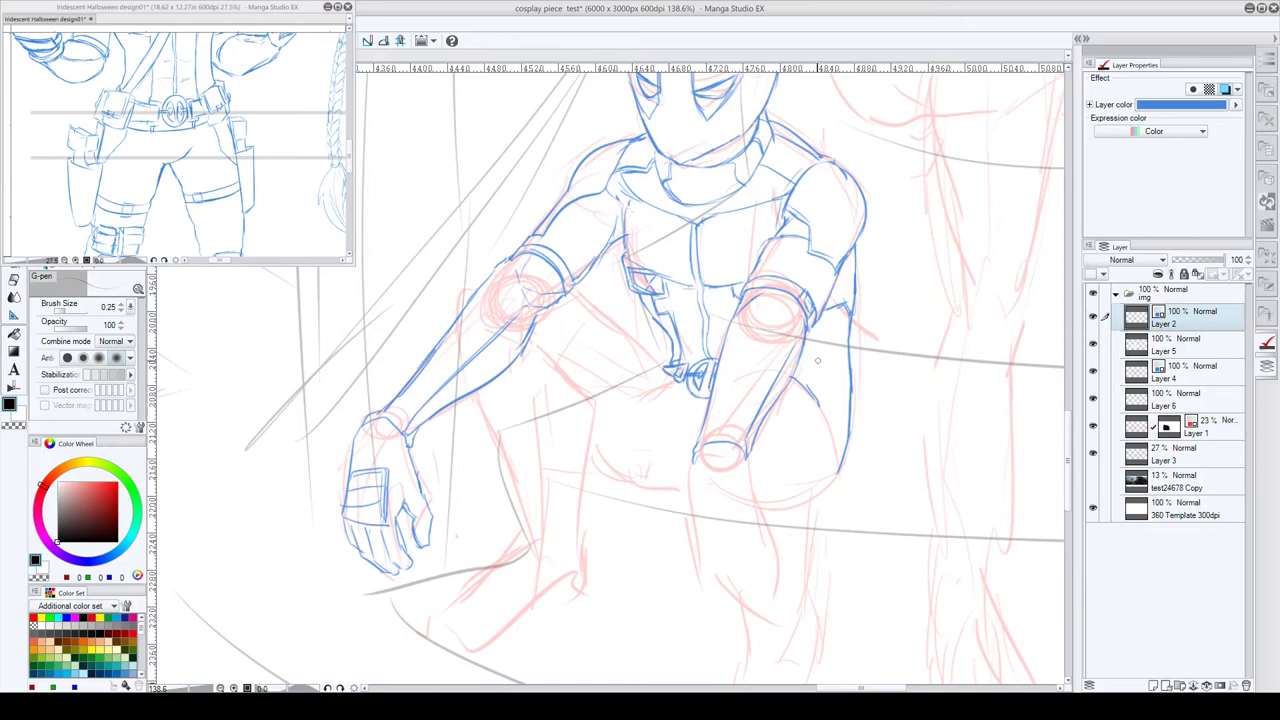
- Draw the outer curve of the figure's left hip and thigh below the left arm as a double line, erasing stray parts
{"action": "left_click_drag", "start_coordinate": [797, 370], "coordinate": [851, 437]}
{"action": "key", "text": "ctrl+z"}
{"action": "mouse_move", "coordinate": [797, 372]}
{"action": "left_mouse_down"}
{"action": "mouse_move", "coordinate": [835, 402]}
{"action": "mouse_move", "coordinate": [843, 472]}
{"action": "left_mouse_up"}
{"action": "left_click_drag", "start_coordinate": [811, 397], "coordinate": [843, 471]}
{"action": "key", "text": "c"}
{"action": "left_click_drag", "start_coordinate": [841, 427], "coordinate": [845, 461]}
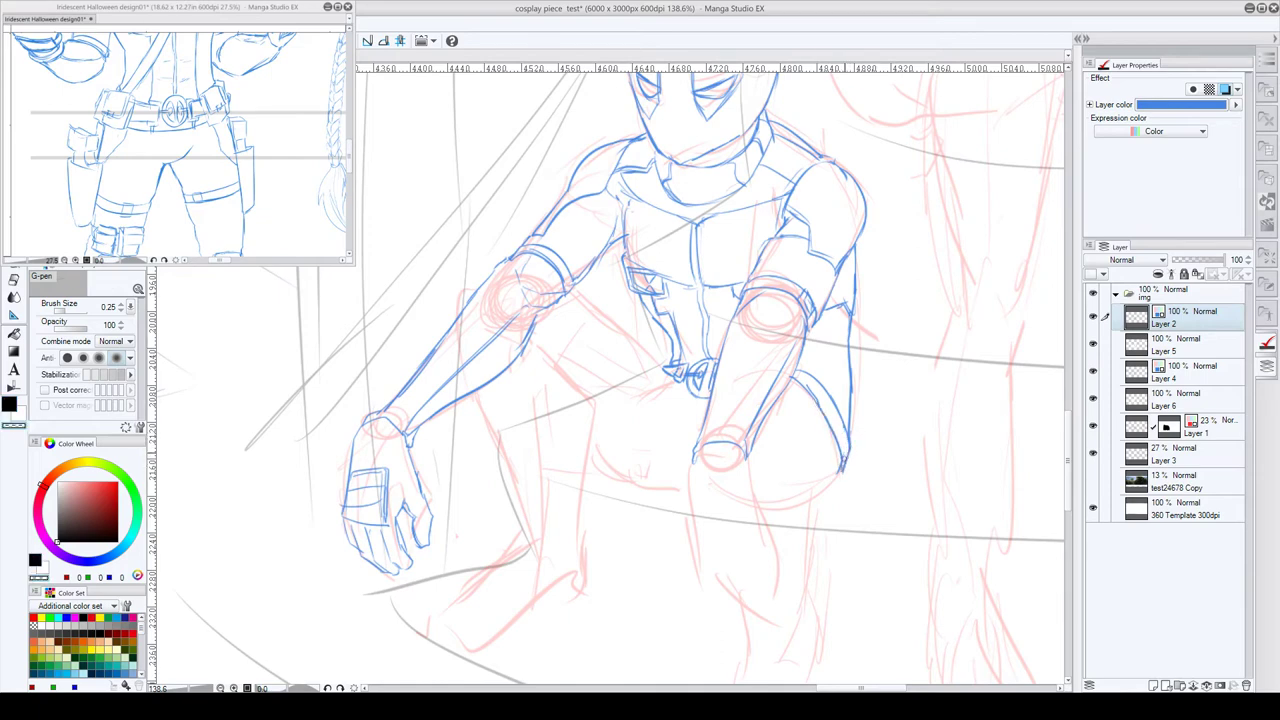
{"action": "key", "text": "c"}
{"action": "mouse_move", "coordinate": [794, 376]}
{"action": "left_mouse_down"}
{"action": "mouse_move", "coordinate": [838, 442]}
{"action": "mouse_move", "coordinate": [822, 400]}
{"action": "mouse_move", "coordinate": [846, 460]}
{"action": "left_mouse_up"}
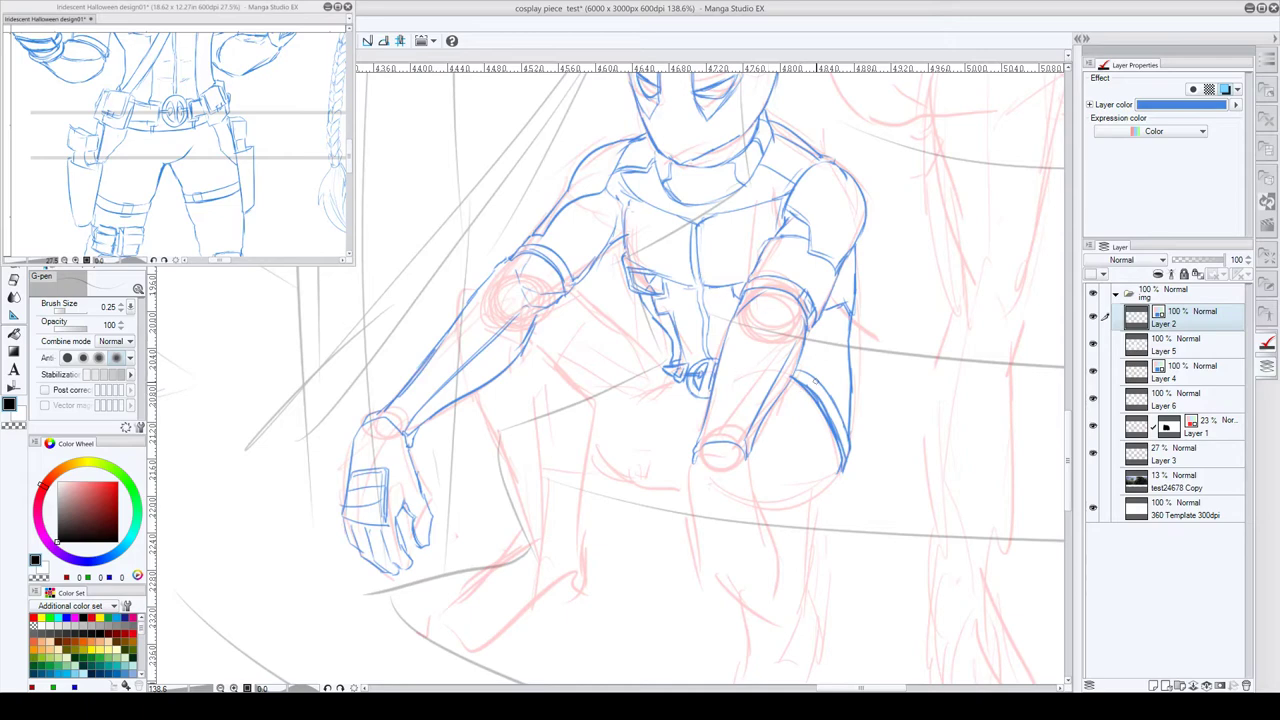
- Draw the holster hanging at the figure's left hip, with its angular body and narrow lower end
{"action": "left_click_drag", "start_coordinate": [828, 430], "coordinate": [838, 476]}
{"action": "mouse_move", "coordinate": [832, 417]}
{"action": "left_mouse_down"}
{"action": "mouse_move", "coordinate": [828, 476]}
{"action": "mouse_move", "coordinate": [854, 416]}
{"action": "mouse_move", "coordinate": [866, 448]}
{"action": "mouse_move", "coordinate": [858, 503]}
{"action": "mouse_move", "coordinate": [826, 477]}
{"action": "mouse_move", "coordinate": [862, 516]}
{"action": "left_mouse_up"}
{"action": "left_click_drag", "start_coordinate": [866, 452], "coordinate": [868, 512]}
{"action": "left_click_drag", "start_coordinate": [862, 496], "coordinate": [862, 512]}
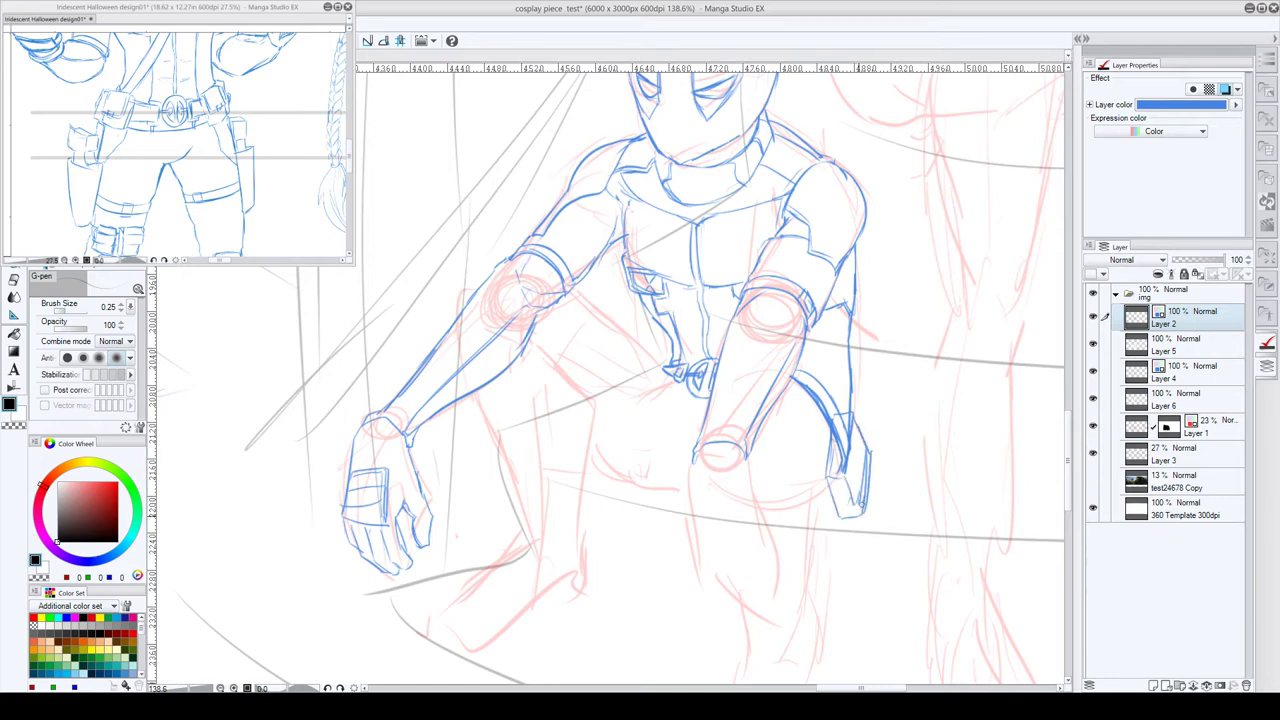
{"action": "mouse_move", "coordinate": [868, 464]}
{"action": "left_mouse_down"}
{"action": "mouse_move", "coordinate": [872, 556]}
{"action": "mouse_move", "coordinate": [866, 537]}
{"action": "mouse_move", "coordinate": [858, 546]}
{"action": "left_mouse_up"}
{"action": "left_click_drag", "start_coordinate": [841, 537], "coordinate": [871, 559]}
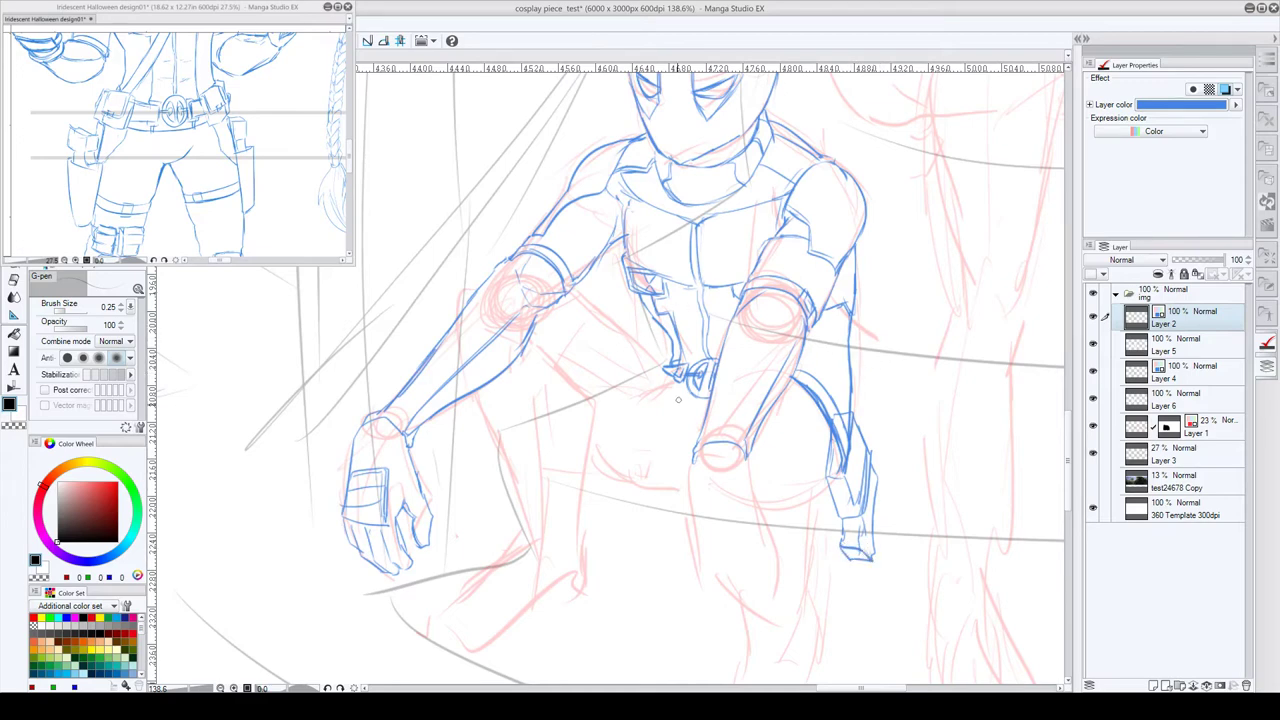
- Draw the inner thigh line below the belt and the top of the figure's right thigh with its curved strap
{"action": "left_click_drag", "start_coordinate": [676, 398], "coordinate": [682, 466]}
{"action": "mouse_move", "coordinate": [577, 292]}
{"action": "left_mouse_down"}
{"action": "mouse_move", "coordinate": [665, 370]}
{"action": "mouse_move", "coordinate": [569, 296]}
{"action": "mouse_move", "coordinate": [593, 260]}
{"action": "mouse_move", "coordinate": [634, 341]}
{"action": "mouse_move", "coordinate": [623, 330]}
{"action": "mouse_move", "coordinate": [603, 405]}
{"action": "left_mouse_up"}
{"action": "mouse_move", "coordinate": [625, 328]}
{"action": "left_mouse_down"}
{"action": "mouse_move", "coordinate": [630, 366]}
{"action": "mouse_move", "coordinate": [600, 403]}
{"action": "left_mouse_up"}
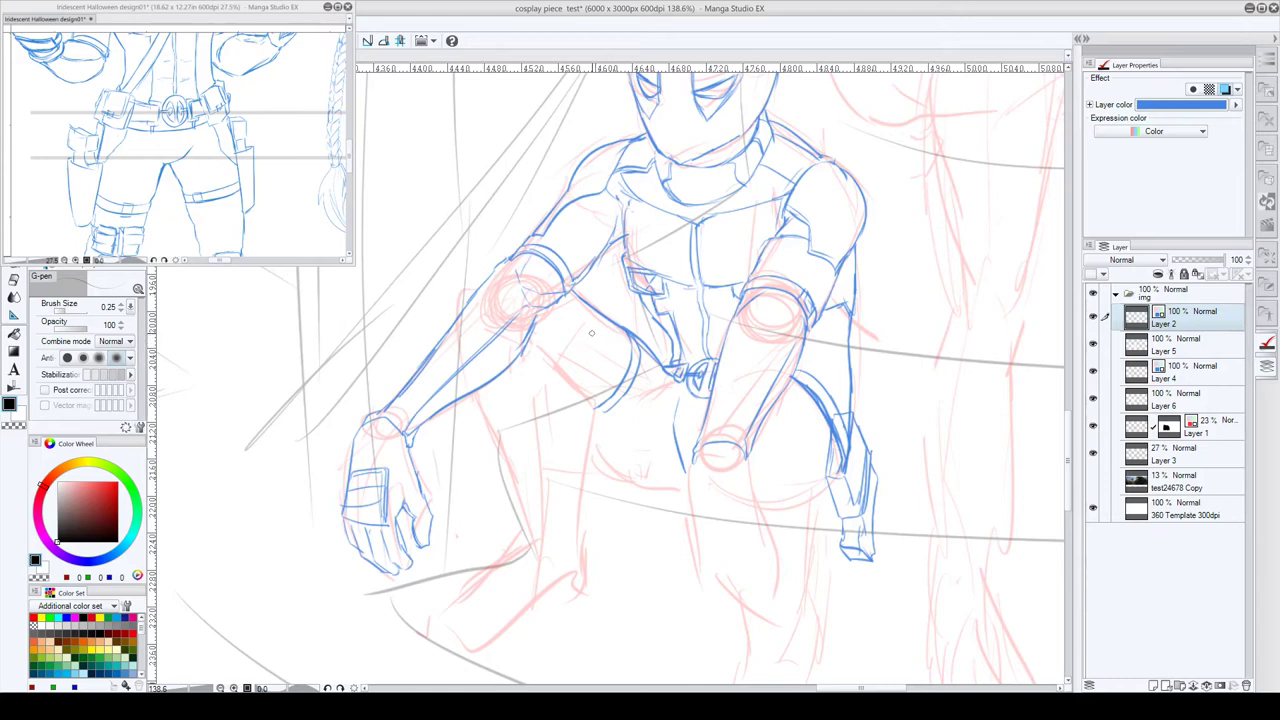
- Bring the knees into view in the reference and draw the left thigh's inner contour and the stepped knee lines beside the forearm
{"action": "left_click", "coordinate": [160, 173]}
{"action": "left_click_drag", "start_coordinate": [180, 183], "coordinate": [165, 125]}
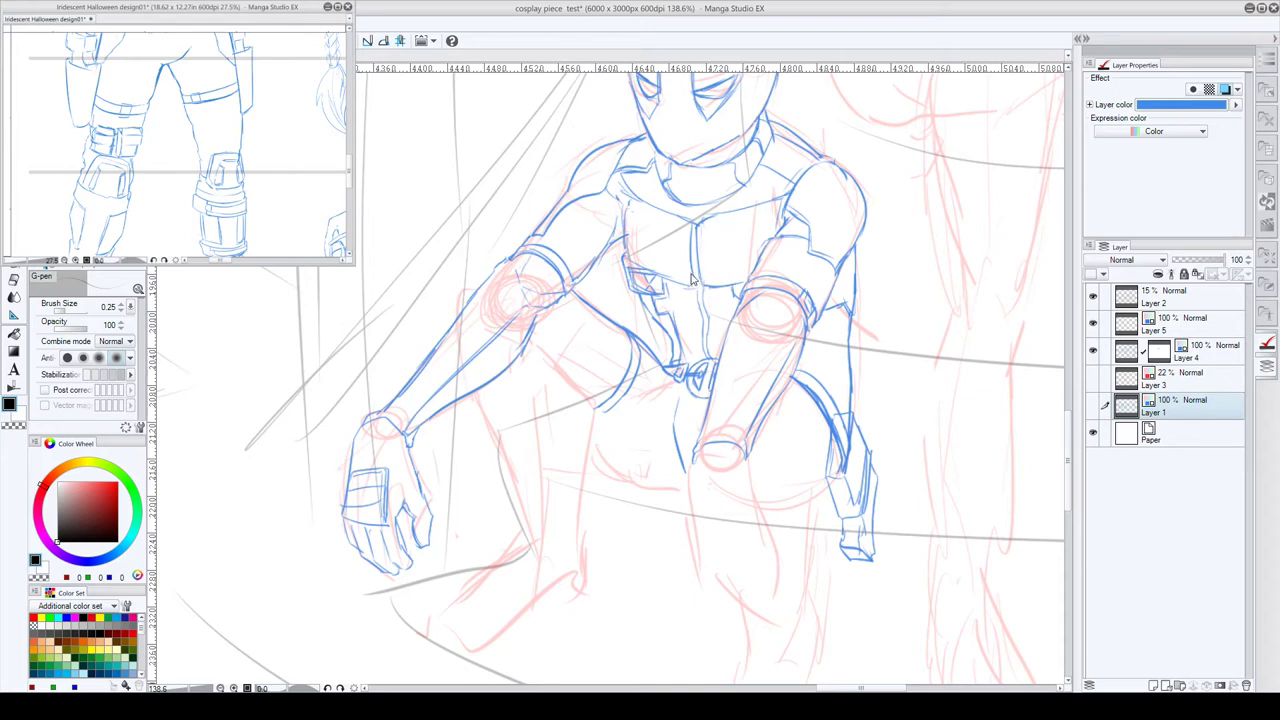
{"action": "left_click", "coordinate": [636, 336]}
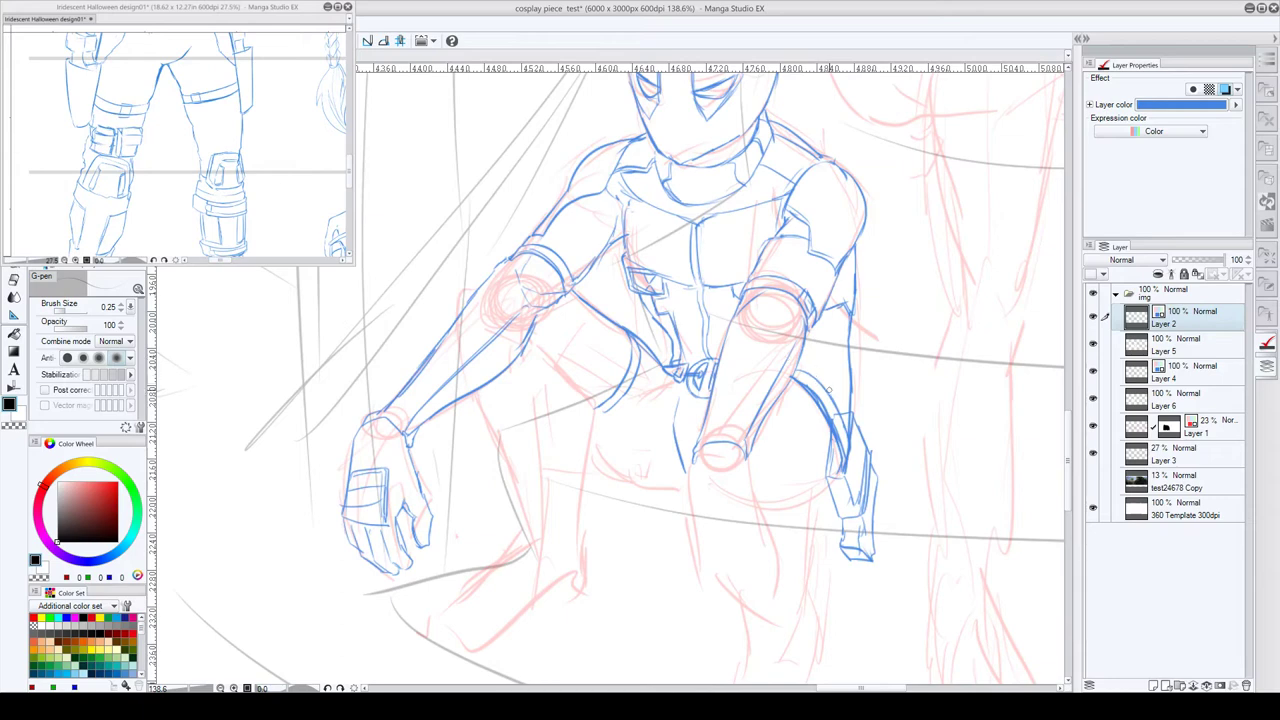
{"action": "left_click_drag", "start_coordinate": [825, 414], "coordinate": [820, 490]}
{"action": "left_click_drag", "start_coordinate": [794, 438], "coordinate": [814, 516]}
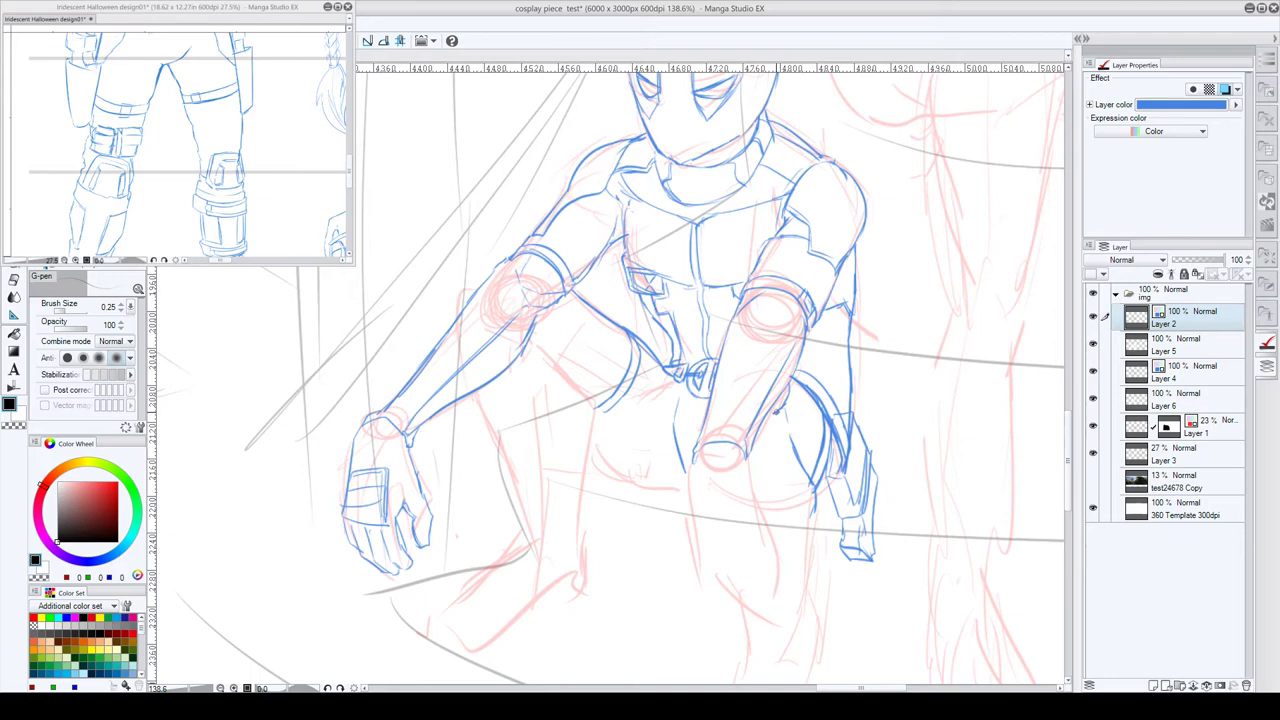
{"action": "left_click_drag", "start_coordinate": [781, 407], "coordinate": [796, 442]}
{"action": "key", "text": "ctrl+z"}
{"action": "mouse_move", "coordinate": [782, 406]}
{"action": "left_mouse_down"}
{"action": "mouse_move", "coordinate": [796, 440]}
{"action": "mouse_move", "coordinate": [766, 429]}
{"action": "mouse_move", "coordinate": [810, 458]}
{"action": "mouse_move", "coordinate": [811, 391]}
{"action": "left_mouse_up"}
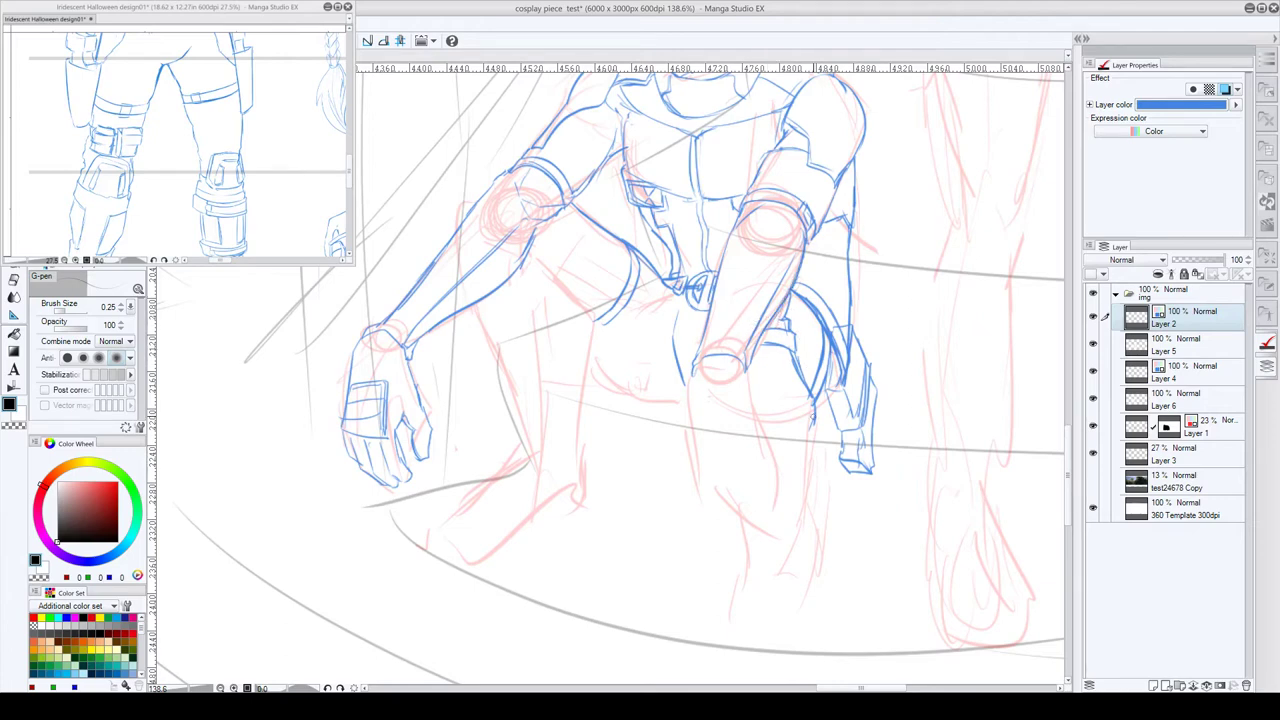
- Draw the left leg's knee straps and the shin lines running down behind the forearm
{"action": "left_click_drag", "start_coordinate": [813, 396], "coordinate": [808, 440]}
{"action": "mouse_move", "coordinate": [792, 362]}
{"action": "left_mouse_down"}
{"action": "mouse_move", "coordinate": [761, 364]}
{"action": "mouse_move", "coordinate": [798, 370]}
{"action": "mouse_move", "coordinate": [762, 394]}
{"action": "mouse_move", "coordinate": [774, 378]}
{"action": "mouse_move", "coordinate": [750, 380]}
{"action": "mouse_move", "coordinate": [758, 390]}
{"action": "left_mouse_up"}
{"action": "key", "text": "ctrl+z"}
{"action": "mouse_move", "coordinate": [764, 386]}
{"action": "left_mouse_down"}
{"action": "mouse_move", "coordinate": [748, 390]}
{"action": "mouse_move", "coordinate": [806, 388]}
{"action": "mouse_move", "coordinate": [796, 482]}
{"action": "mouse_move", "coordinate": [782, 420]}
{"action": "left_mouse_up"}
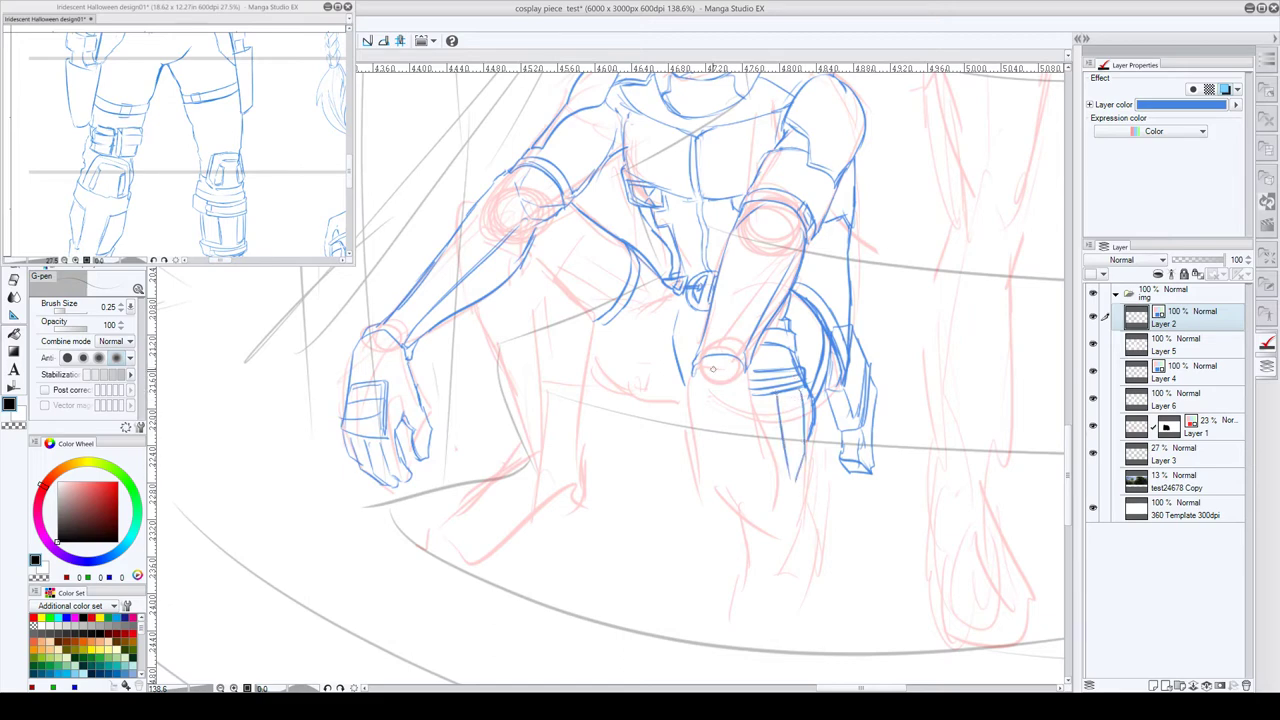
- Draw the figure's hanging left hand with its fingers, thumb side and the glove's banded back plate
{"action": "left_click_drag", "start_coordinate": [692, 374], "coordinate": [688, 464]}
{"action": "mouse_move", "coordinate": [753, 418]}
{"action": "left_mouse_down"}
{"action": "mouse_move", "coordinate": [781, 471]}
{"action": "mouse_move", "coordinate": [734, 504]}
{"action": "mouse_move", "coordinate": [750, 516]}
{"action": "left_mouse_up"}
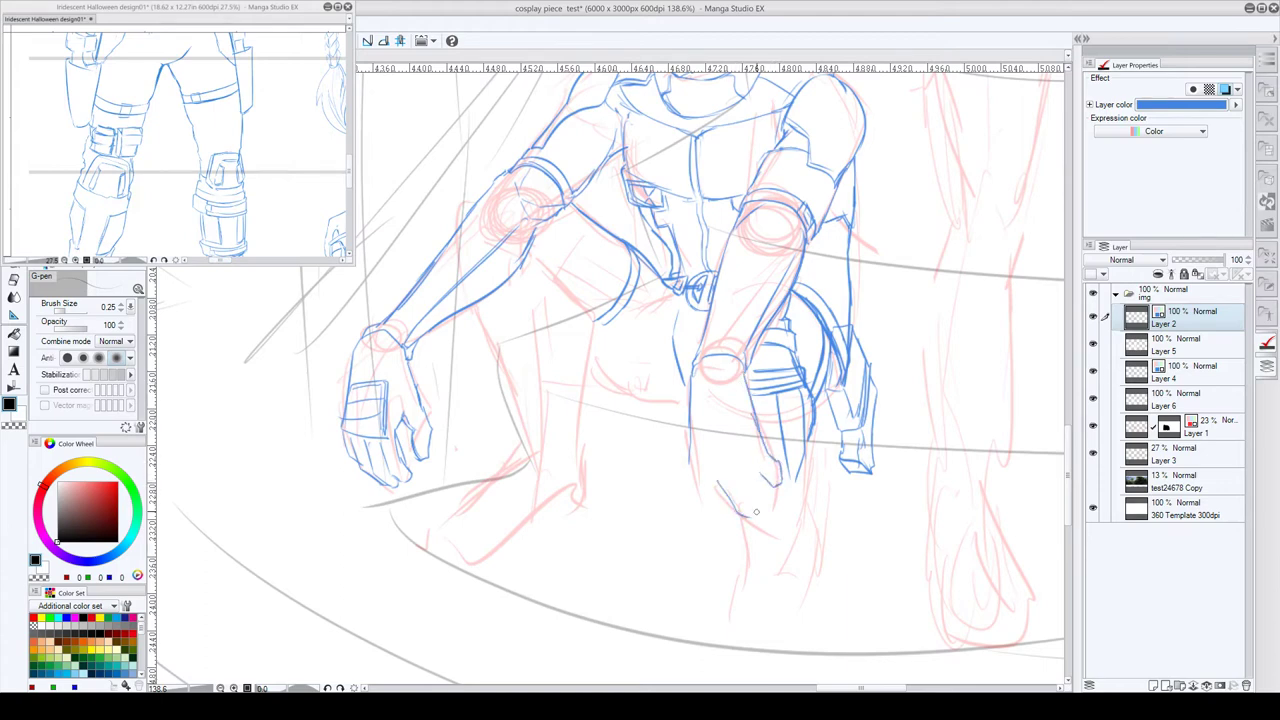
{"action": "mouse_move", "coordinate": [757, 470]}
{"action": "left_mouse_down"}
{"action": "mouse_move", "coordinate": [779, 506]}
{"action": "mouse_move", "coordinate": [762, 518]}
{"action": "mouse_move", "coordinate": [748, 500]}
{"action": "left_mouse_up"}
{"action": "mouse_move", "coordinate": [692, 466]}
{"action": "left_mouse_down"}
{"action": "mouse_move", "coordinate": [716, 516]}
{"action": "mouse_move", "coordinate": [718, 487]}
{"action": "mouse_move", "coordinate": [728, 516]}
{"action": "mouse_move", "coordinate": [715, 518]}
{"action": "mouse_move", "coordinate": [727, 511]}
{"action": "mouse_move", "coordinate": [716, 518]}
{"action": "mouse_move", "coordinate": [716, 480]}
{"action": "mouse_move", "coordinate": [749, 507]}
{"action": "left_mouse_up"}
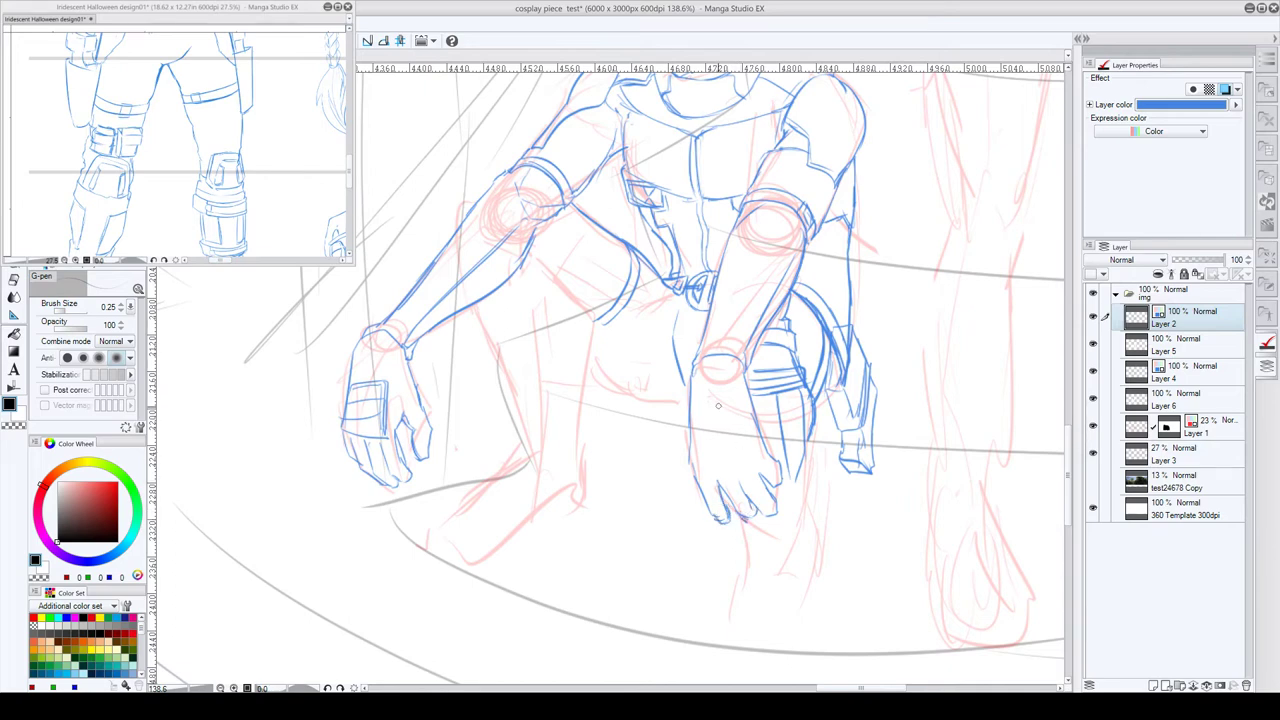
{"action": "mouse_move", "coordinate": [704, 450]}
{"action": "left_mouse_down"}
{"action": "mouse_move", "coordinate": [699, 403]}
{"action": "mouse_move", "coordinate": [734, 397]}
{"action": "mouse_move", "coordinate": [749, 439]}
{"action": "mouse_move", "coordinate": [722, 397]}
{"action": "mouse_move", "coordinate": [695, 406]}
{"action": "mouse_move", "coordinate": [690, 426]}
{"action": "mouse_move", "coordinate": [742, 404]}
{"action": "left_mouse_up"}
{"action": "mouse_move", "coordinate": [742, 404]}
{"action": "left_mouse_down"}
{"action": "mouse_move", "coordinate": [747, 456]}
{"action": "mouse_move", "coordinate": [739, 413]}
{"action": "left_mouse_up"}
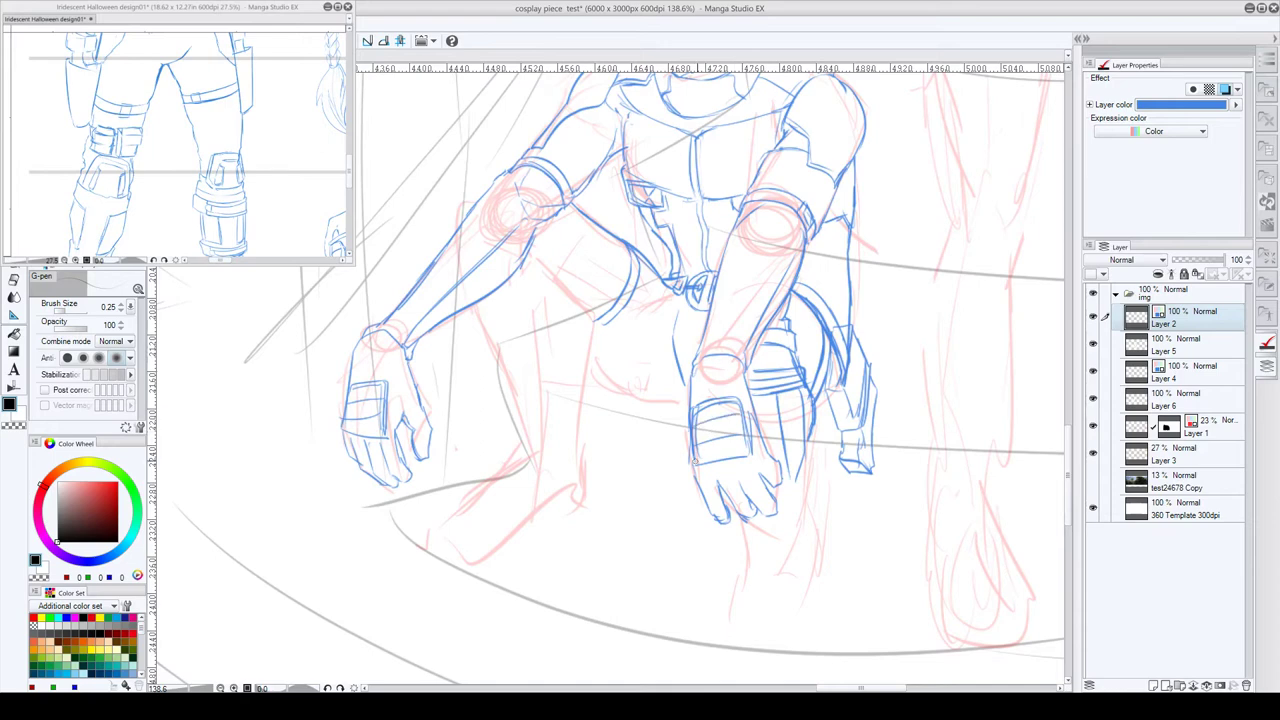
{"action": "mouse_move", "coordinate": [694, 460]}
{"action": "left_mouse_down"}
{"action": "mouse_move", "coordinate": [757, 447]}
{"action": "mouse_move", "coordinate": [760, 434]}
{"action": "left_mouse_up"}
- Lasso the left leg's knee and shin drawing beside the left hand and move it slightly upward
{"action": "scroll", "coordinate": [823, 384], "scroll_direction": "down", "scroll_amount": 1}
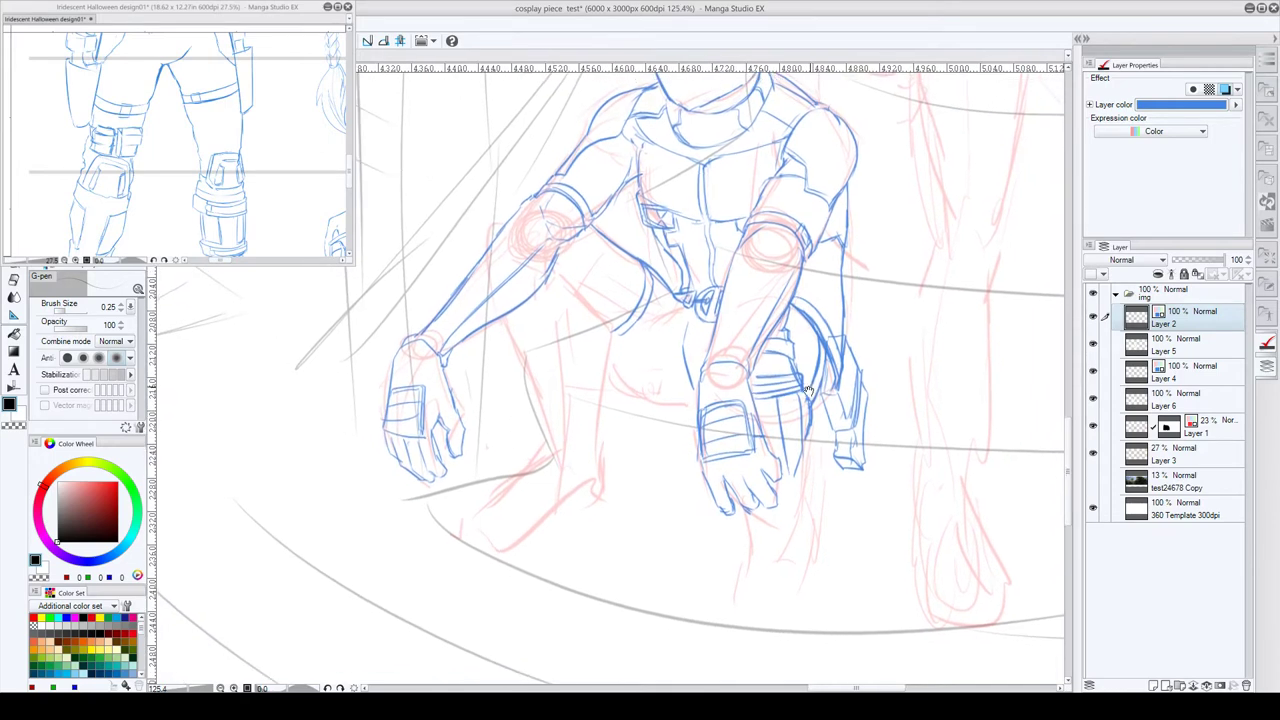
{"action": "mouse_move", "coordinate": [810, 370]}
{"action": "left_mouse_down"}
{"action": "mouse_move", "coordinate": [798, 400]}
{"action": "mouse_move", "coordinate": [754, 372]}
{"action": "left_mouse_up"}
{"action": "scroll", "coordinate": [798, 400], "scroll_direction": "up", "scroll_amount": 2}
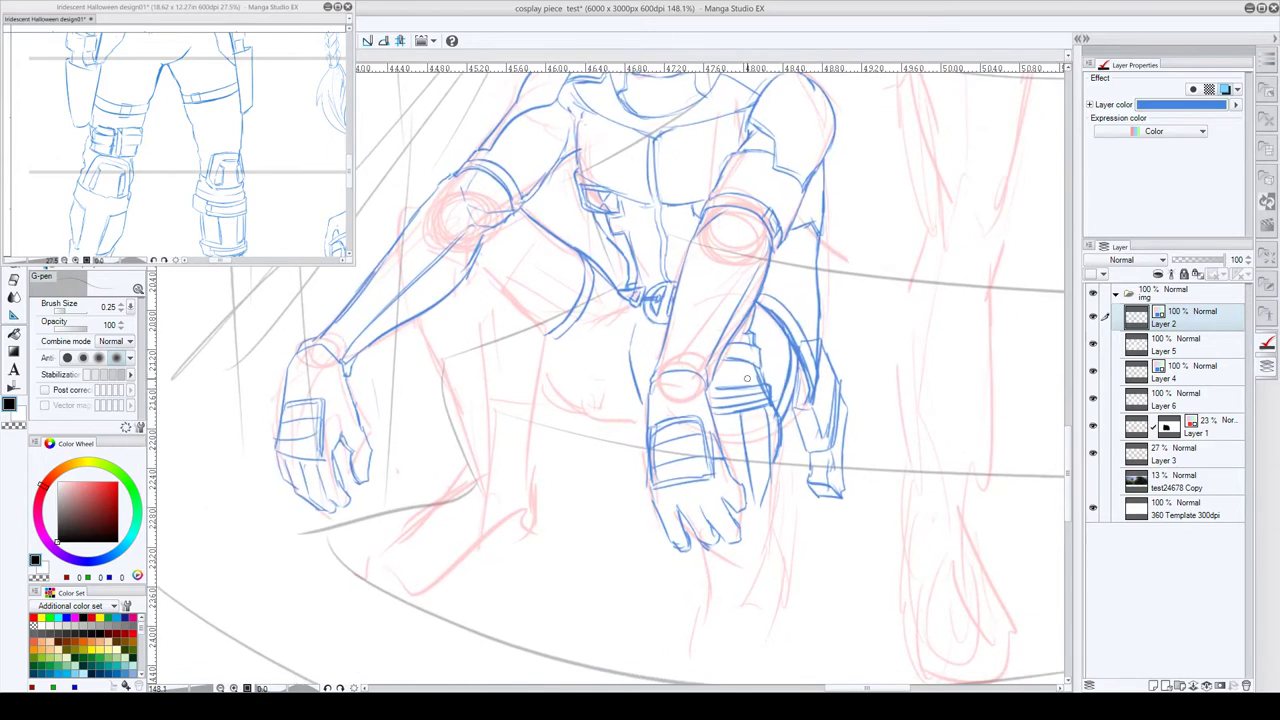
{"action": "scroll", "coordinate": [735, 486], "scroll_direction": "down", "scroll_amount": 3}
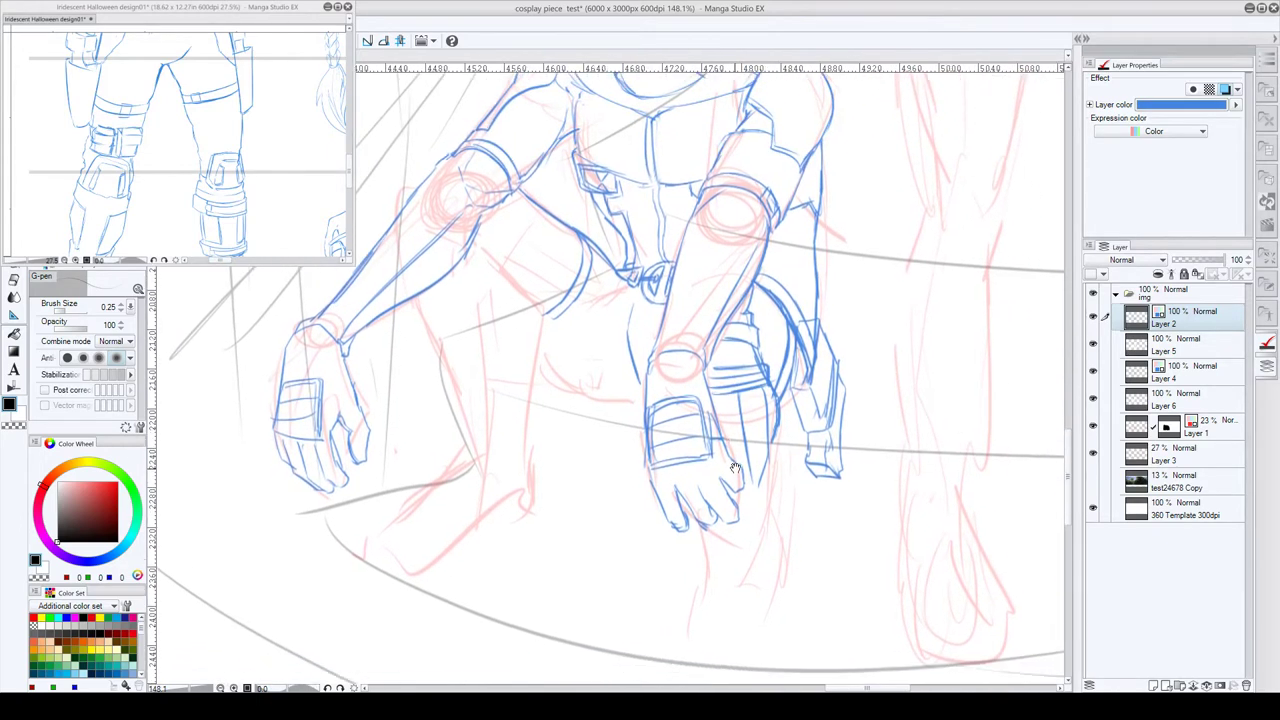
{"action": "scroll", "coordinate": [764, 402], "scroll_direction": "down", "scroll_amount": 5}
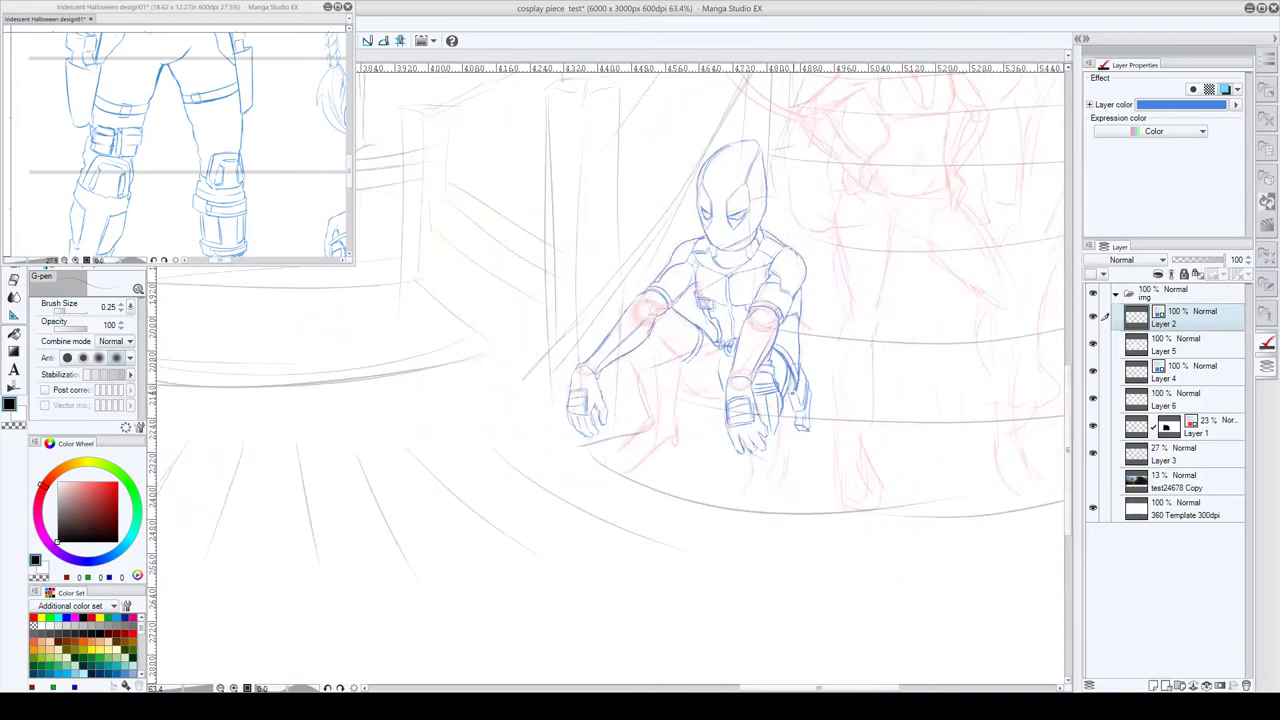
{"action": "scroll", "coordinate": [808, 385], "scroll_direction": "up", "scroll_amount": 4}
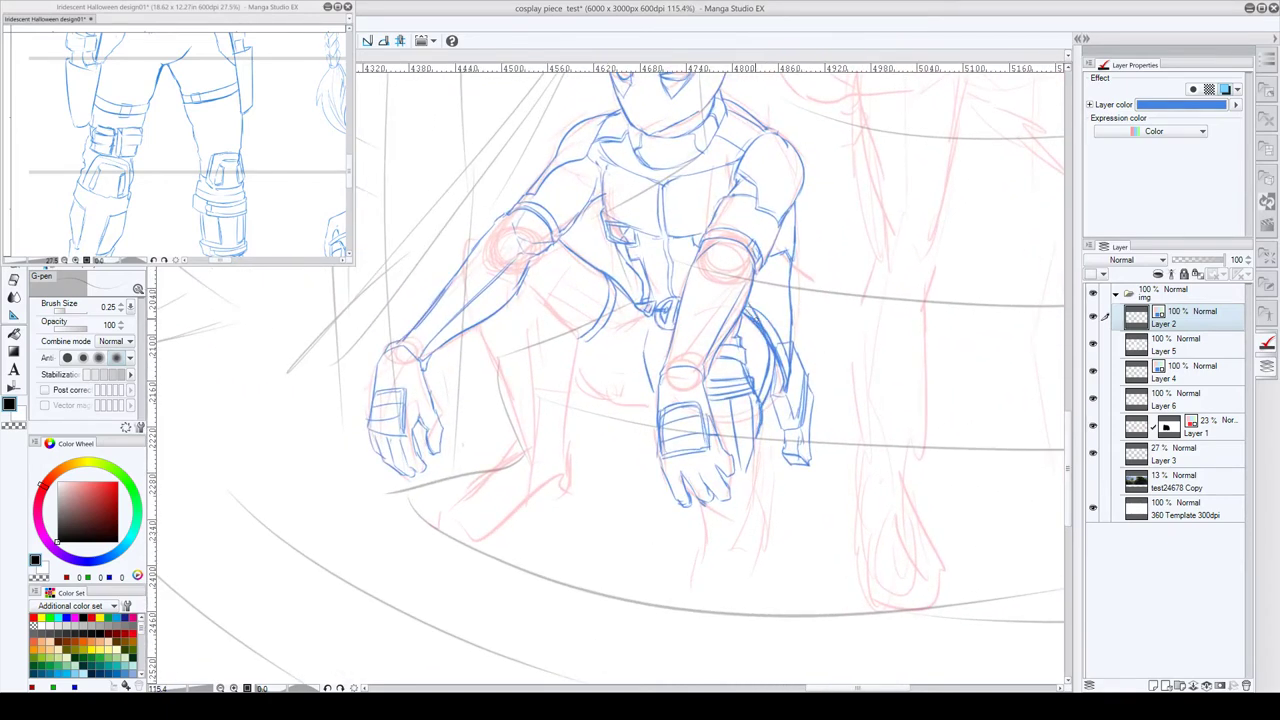
{"action": "key", "text": "c"}
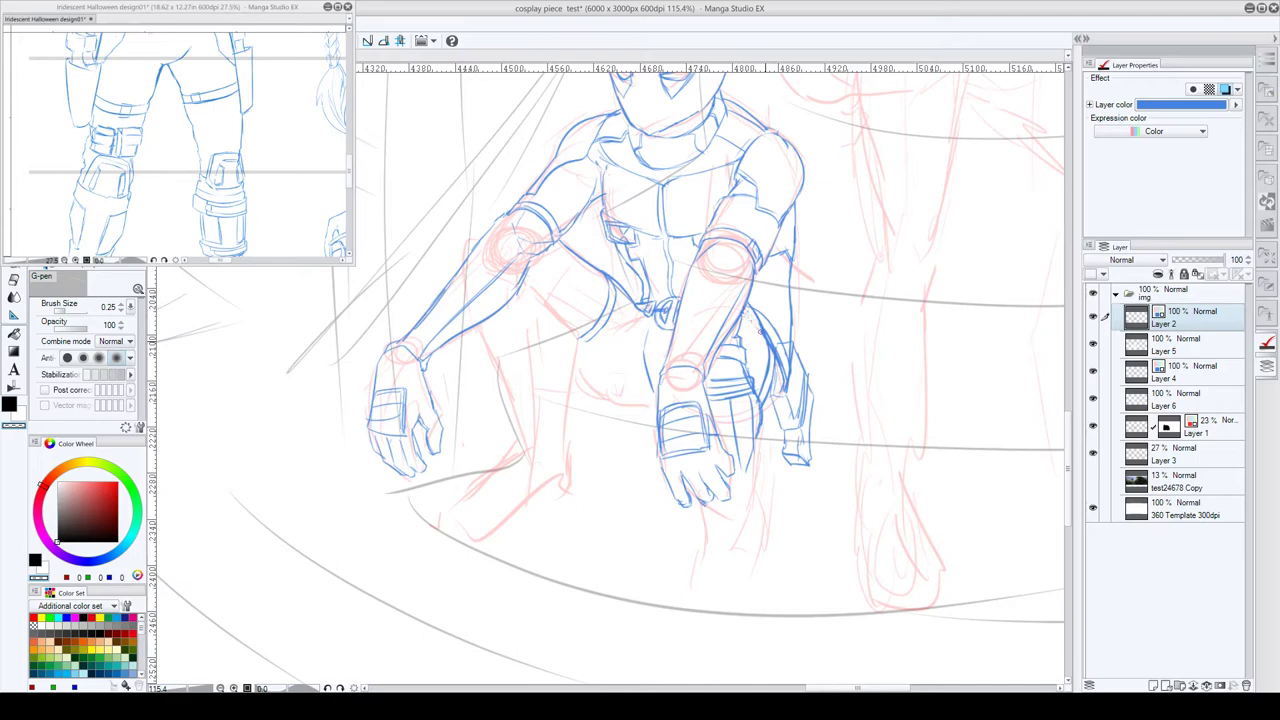
{"action": "key", "text": "c"}
{"action": "key", "text": "m"}
{"action": "scroll", "coordinate": [748, 332], "scroll_direction": "up", "scroll_amount": 3}
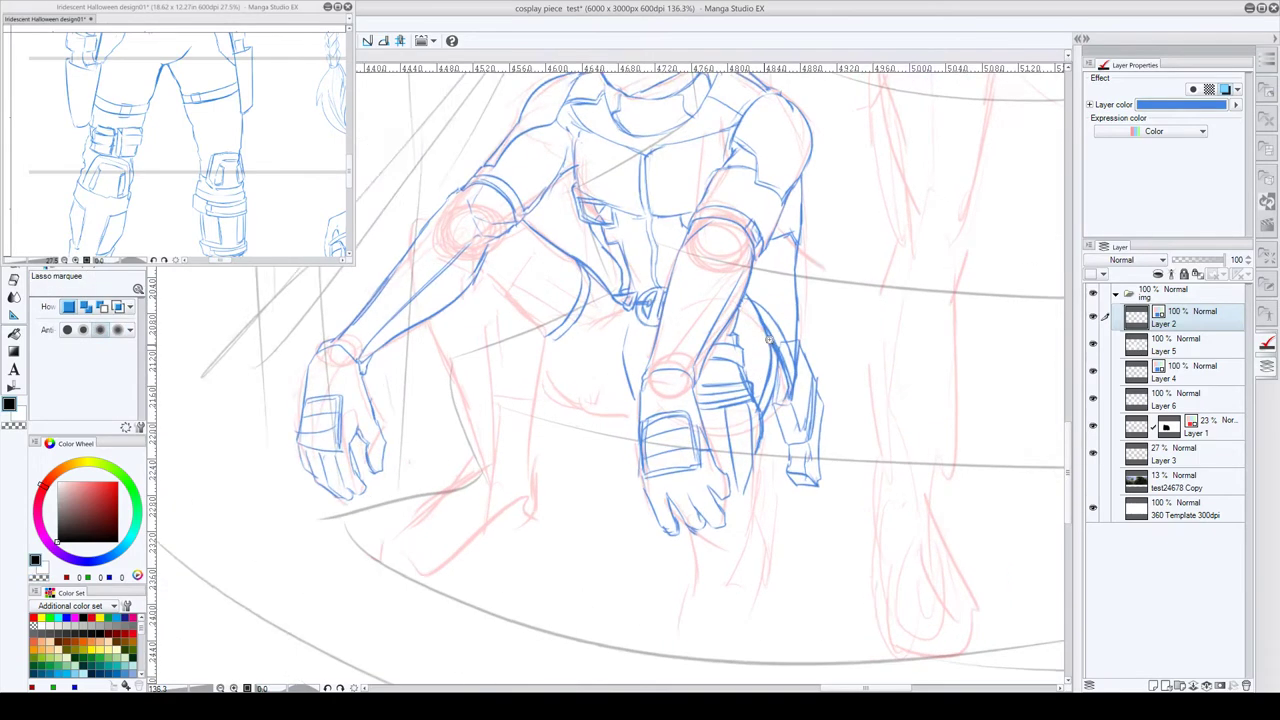
{"action": "mouse_move", "coordinate": [738, 298]}
{"action": "left_mouse_down"}
{"action": "mouse_move", "coordinate": [695, 415]}
{"action": "mouse_move", "coordinate": [748, 520]}
{"action": "mouse_move", "coordinate": [774, 436]}
{"action": "mouse_move", "coordinate": [742, 298]}
{"action": "left_mouse_up"}
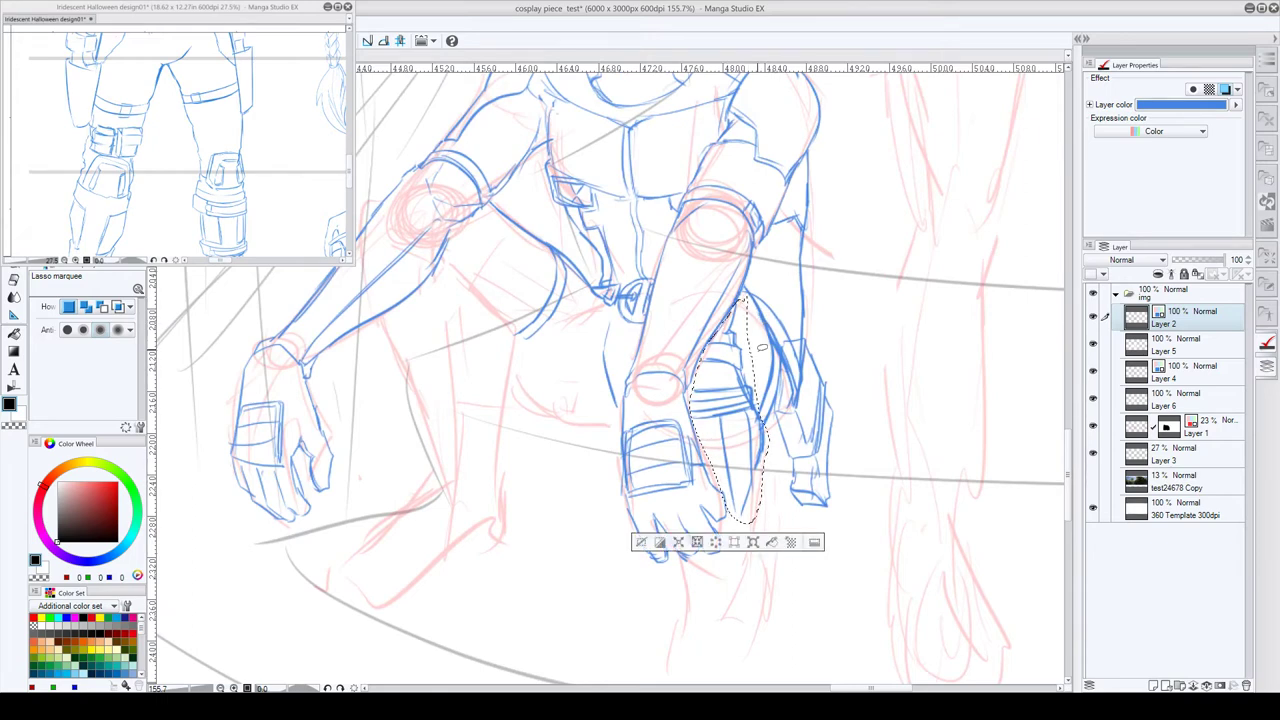
{"action": "left_click", "coordinate": [753, 542]}
{"action": "left_click_drag", "start_coordinate": [758, 480], "coordinate": [755, 441]}
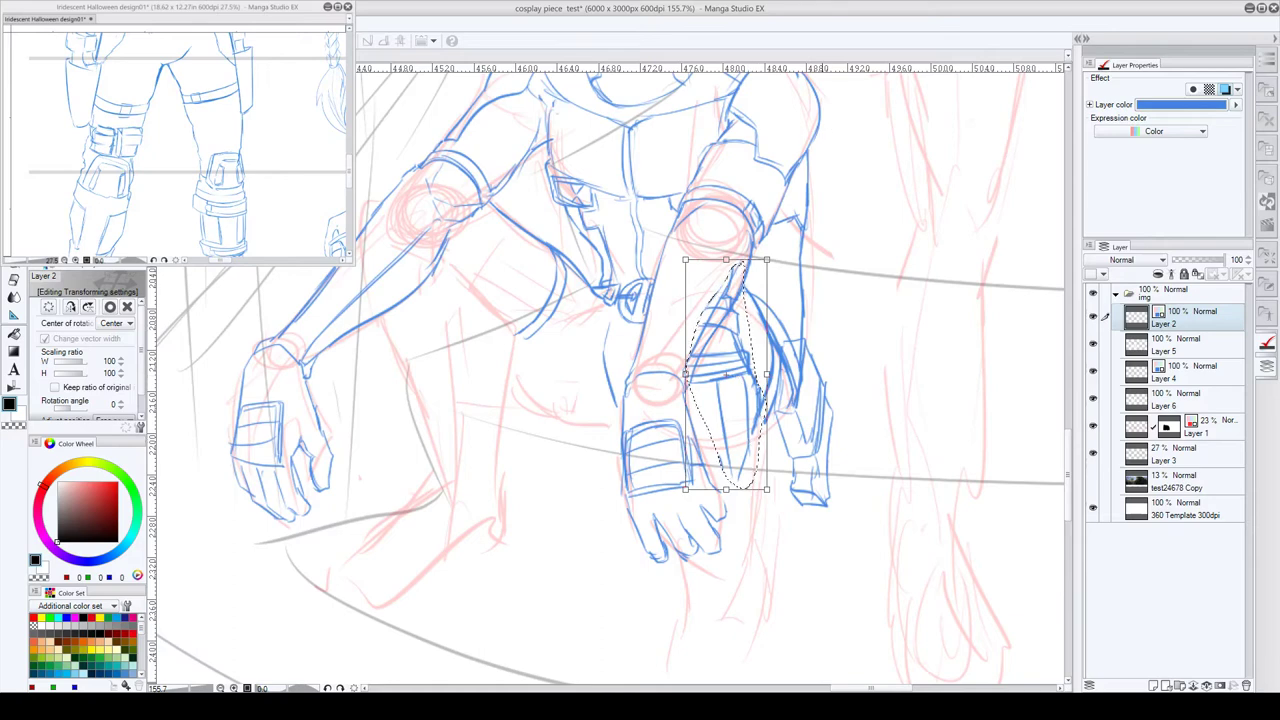
{"action": "key", "text": "Return"}
- Clear the knee lines overlapping the left forearm and redraw the forearm's inner edge down to the wrist
{"action": "left_click_drag", "start_coordinate": [736, 259], "coordinate": [709, 331]}
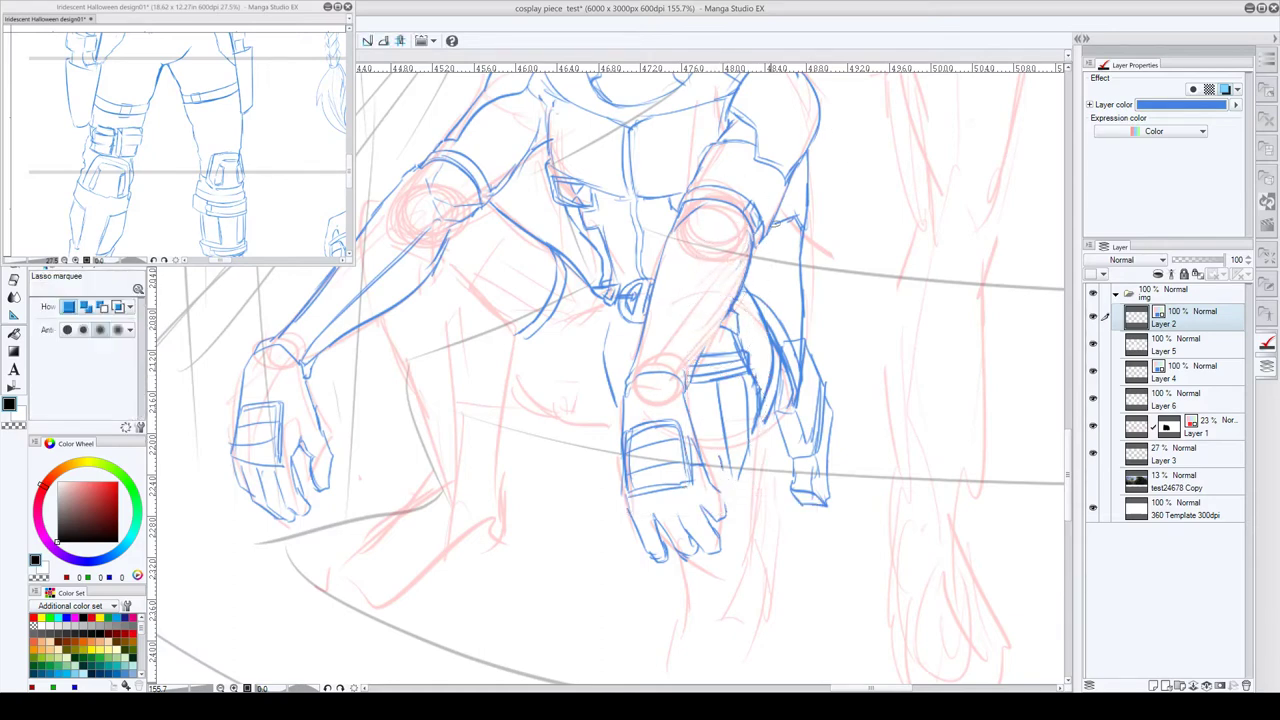
{"action": "key", "text": "p"}
{"action": "left_click_drag", "start_coordinate": [725, 314], "coordinate": [691, 370]}
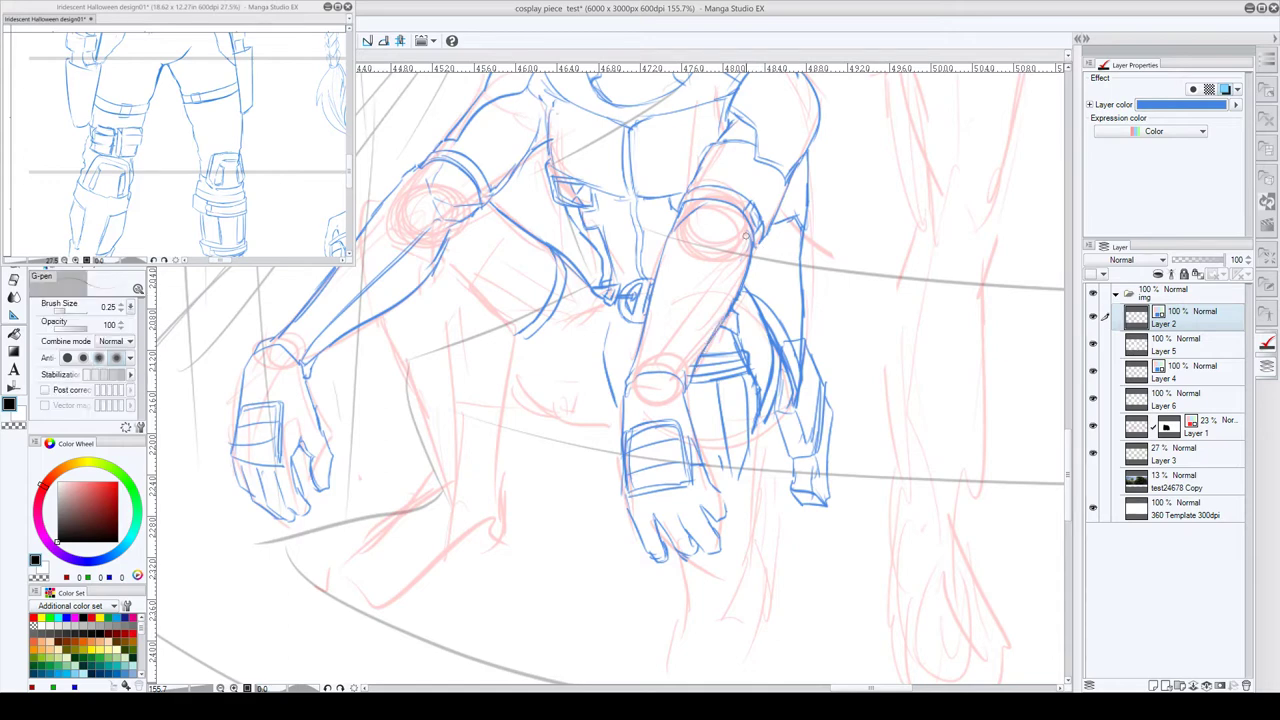
{"action": "left_click_drag", "start_coordinate": [744, 246], "coordinate": [684, 382]}
{"action": "mouse_move", "coordinate": [769, 364]}
{"action": "left_mouse_down"}
{"action": "mouse_move", "coordinate": [747, 307]}
{"action": "mouse_move", "coordinate": [733, 352]}
{"action": "left_mouse_up"}
- Clean up the left shin beside the hand, redraw its outer edge and add the band at the ankle
{"action": "key", "text": "c"}
{"action": "left_click_drag", "start_coordinate": [695, 397], "coordinate": [700, 412]}
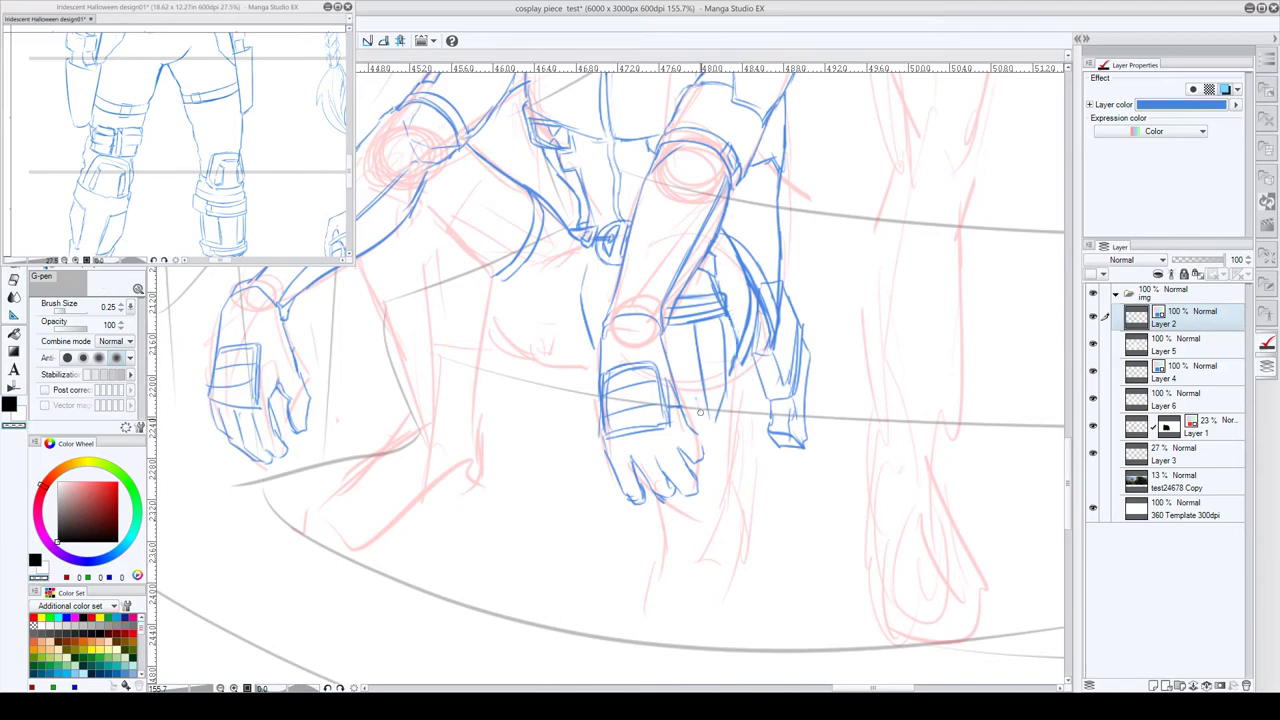
{"action": "key", "text": "c"}
{"action": "left_click_drag", "start_coordinate": [728, 316], "coordinate": [724, 396]}
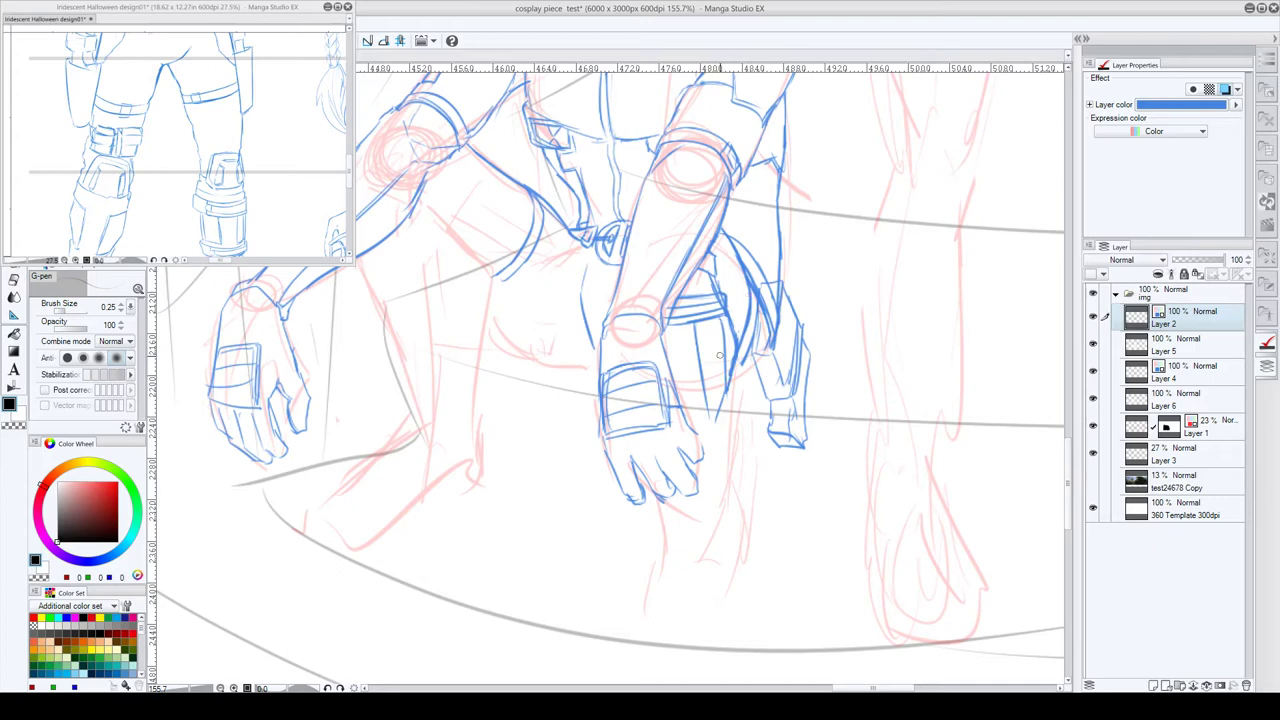
{"action": "mouse_move", "coordinate": [707, 414]}
{"action": "left_mouse_down"}
{"action": "mouse_move", "coordinate": [744, 345]}
{"action": "mouse_move", "coordinate": [723, 379]}
{"action": "mouse_move", "coordinate": [746, 388]}
{"action": "mouse_move", "coordinate": [693, 427]}
{"action": "mouse_move", "coordinate": [726, 420]}
{"action": "mouse_move", "coordinate": [726, 391]}
{"action": "mouse_move", "coordinate": [738, 450]}
{"action": "left_mouse_up"}
{"action": "mouse_move", "coordinate": [740, 448]}
{"action": "left_mouse_down"}
{"action": "mouse_move", "coordinate": [702, 455]}
{"action": "mouse_move", "coordinate": [731, 458]}
{"action": "left_mouse_up"}
{"action": "scroll", "coordinate": [762, 427], "scroll_direction": "down", "scroll_amount": 5}
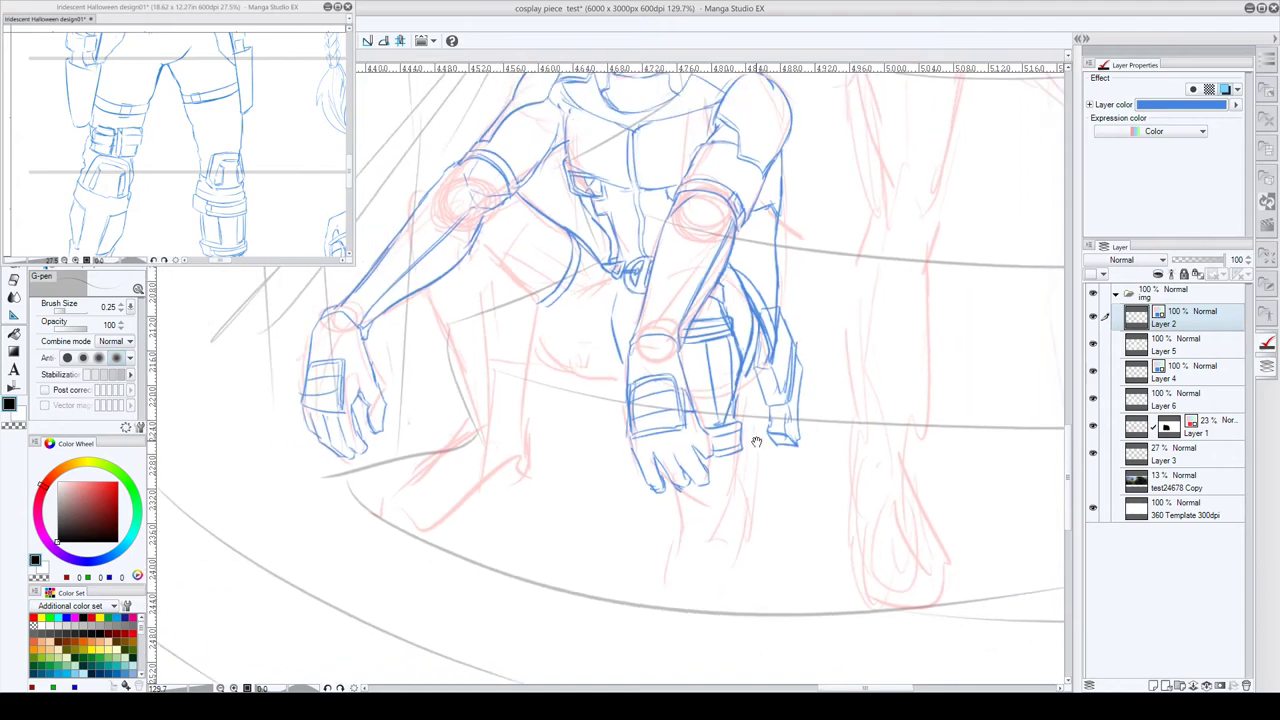
- Draw the curve beneath the hips and the figure's right lower leg with its knee line and boxy shin guard
{"action": "scroll", "coordinate": [740, 439], "scroll_direction": "up", "scroll_amount": 4}
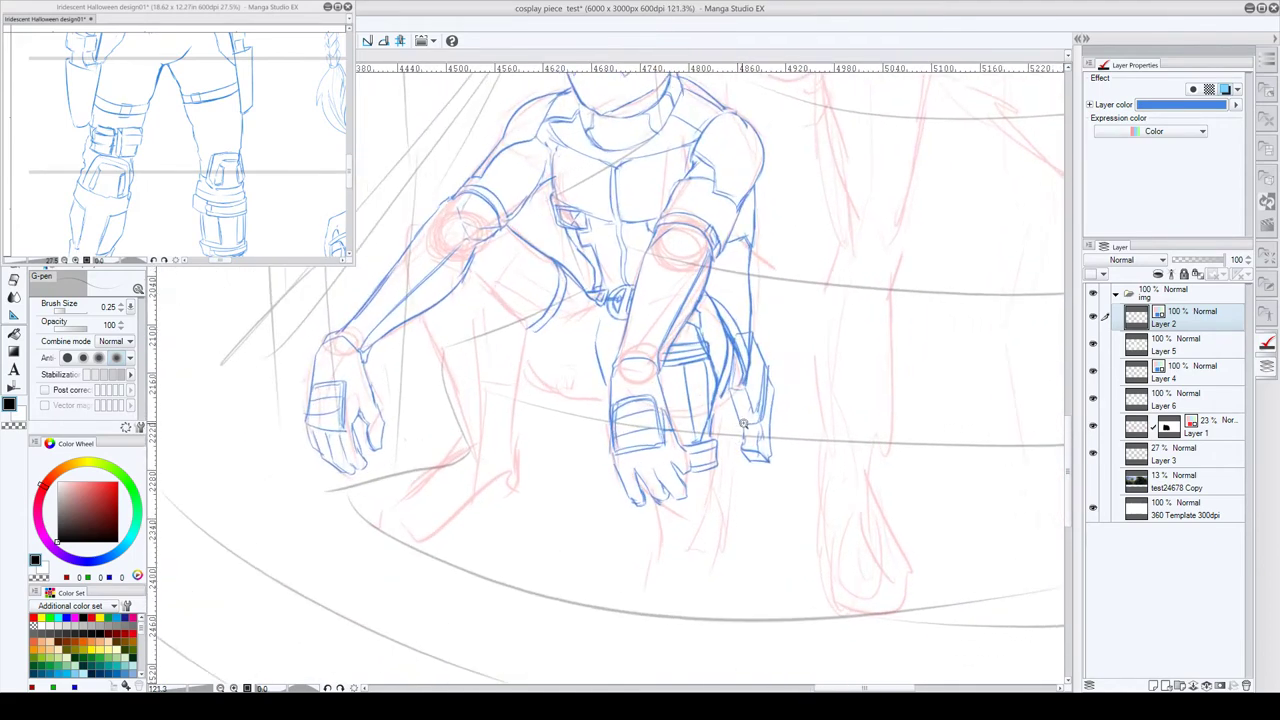
{"action": "left_click_drag", "start_coordinate": [725, 441], "coordinate": [742, 412]}
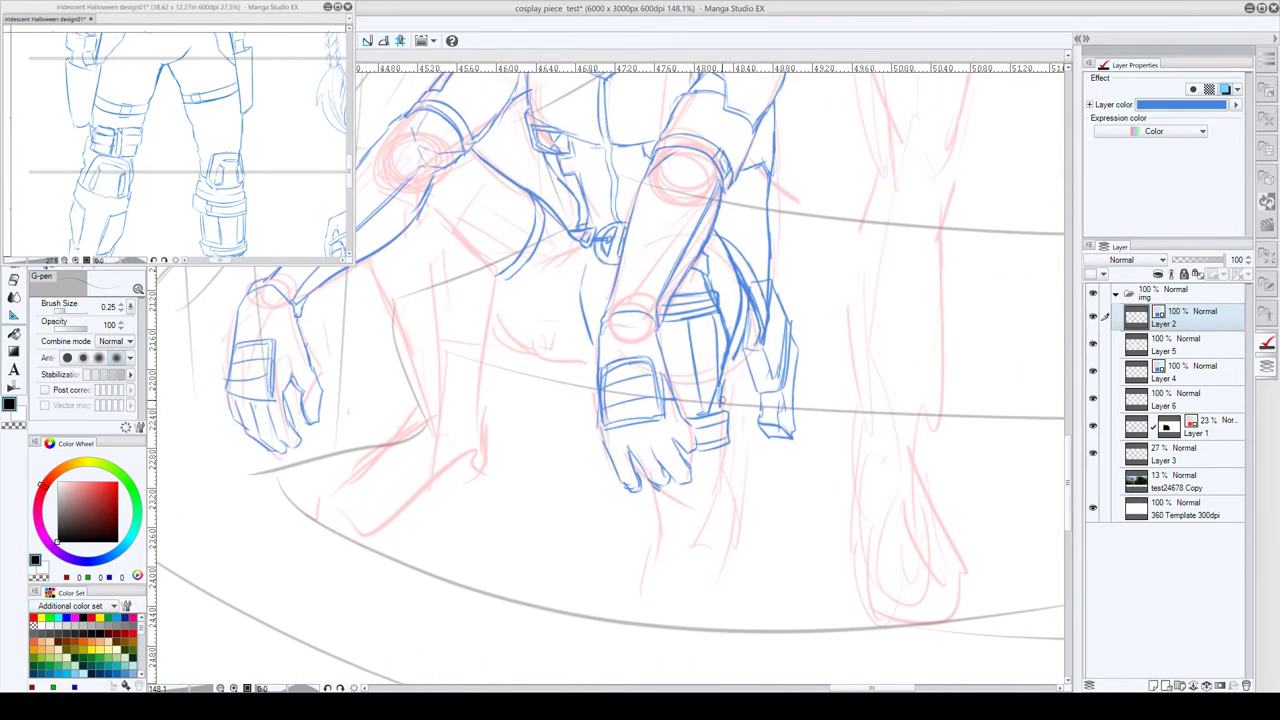
{"action": "mouse_move", "coordinate": [598, 359]}
{"action": "left_mouse_down"}
{"action": "mouse_move", "coordinate": [562, 362]}
{"action": "mouse_move", "coordinate": [502, 323]}
{"action": "mouse_move", "coordinate": [504, 293]}
{"action": "mouse_move", "coordinate": [498, 328]}
{"action": "mouse_move", "coordinate": [493, 315]}
{"action": "mouse_move", "coordinate": [543, 356]}
{"action": "mouse_move", "coordinate": [586, 352]}
{"action": "left_mouse_up"}
{"action": "mouse_move", "coordinate": [433, 205]}
{"action": "left_mouse_down"}
{"action": "mouse_move", "coordinate": [561, 304]}
{"action": "mouse_move", "coordinate": [555, 250]}
{"action": "mouse_move", "coordinate": [521, 270]}
{"action": "mouse_move", "coordinate": [558, 294]}
{"action": "mouse_move", "coordinate": [497, 310]}
{"action": "mouse_move", "coordinate": [544, 393]}
{"action": "left_mouse_up"}
{"action": "left_click_drag", "start_coordinate": [556, 300], "coordinate": [560, 386]}
{"action": "left_click_drag", "start_coordinate": [462, 322], "coordinate": [494, 401]}
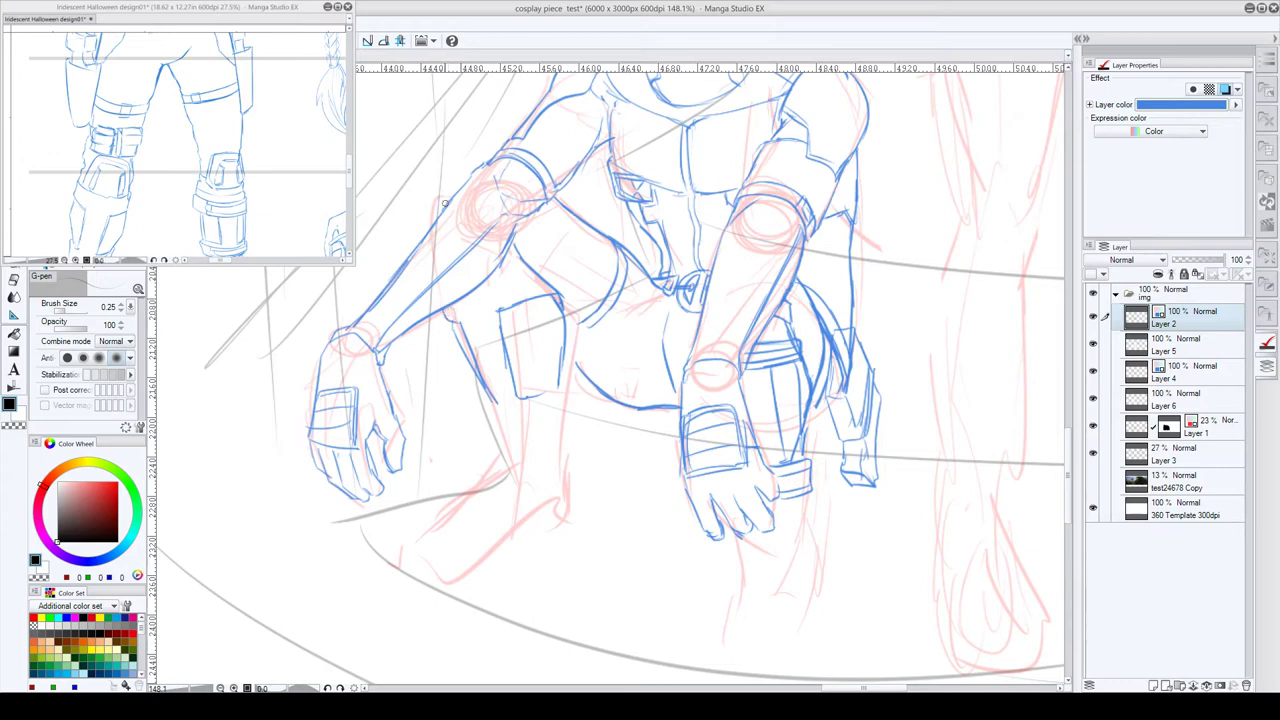
{"action": "left_click_drag", "start_coordinate": [445, 203], "coordinate": [434, 222]}
- Bring the boots into view in the reference and draw the figure's right boot with its ankle cuff, buckles, sole and laces
{"action": "scroll", "coordinate": [565, 288], "scroll_direction": "down", "scroll_amount": 2}
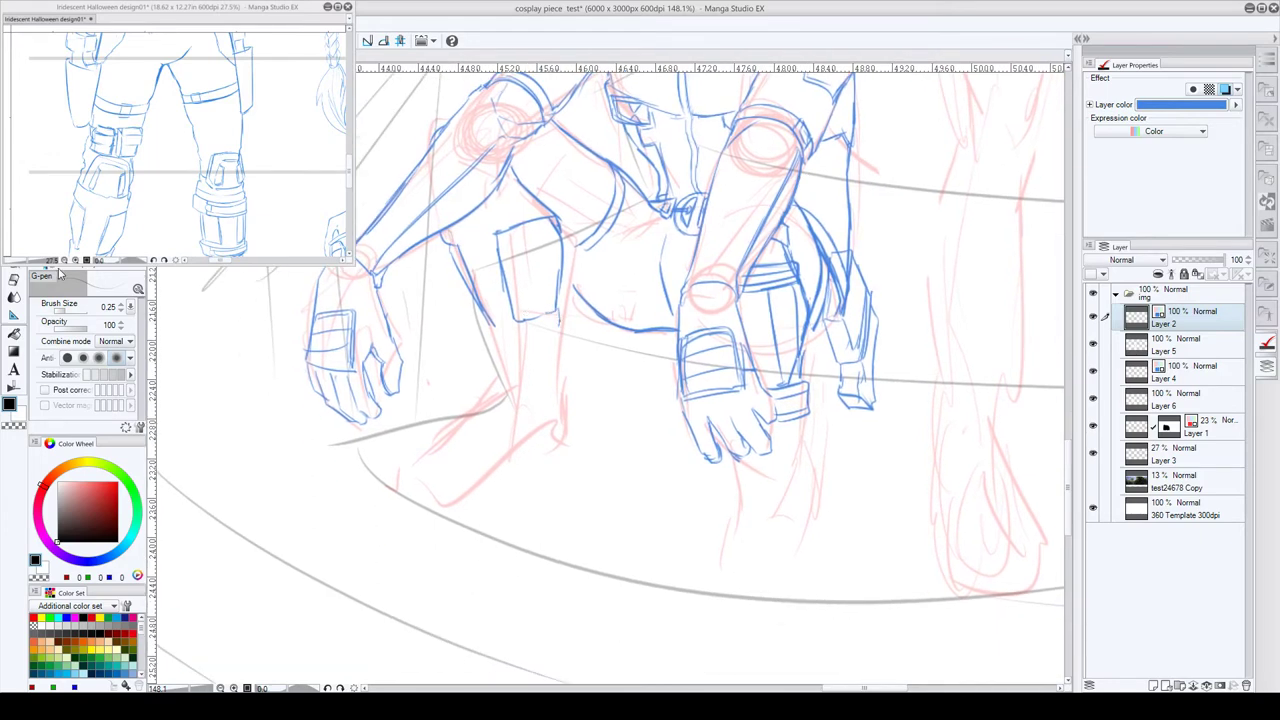
{"action": "scroll", "coordinate": [150, 170], "scroll_direction": "down", "scroll_amount": 6}
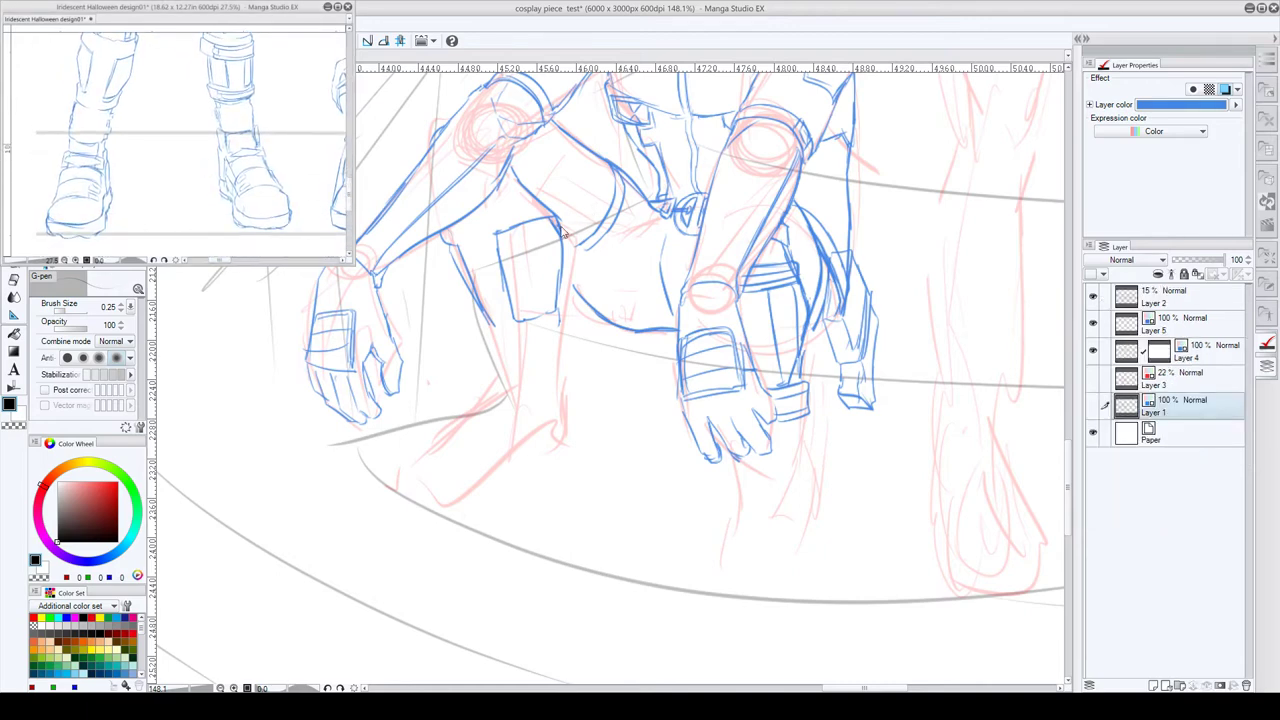
{"action": "left_click", "coordinate": [492, 326]}
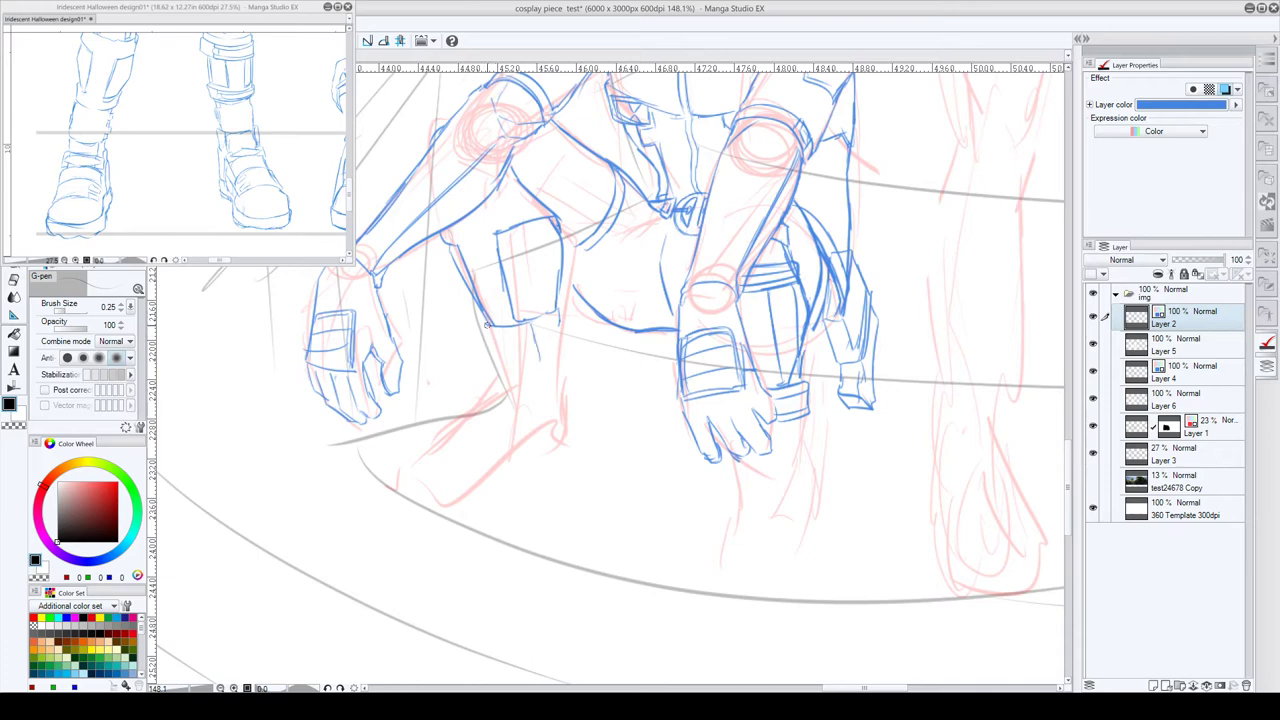
{"action": "left_click_drag", "start_coordinate": [486, 323], "coordinate": [494, 371]}
{"action": "left_click_drag", "start_coordinate": [537, 328], "coordinate": [545, 352]}
{"action": "mouse_move", "coordinate": [556, 331]}
{"action": "left_mouse_down"}
{"action": "mouse_move", "coordinate": [569, 398]}
{"action": "mouse_move", "coordinate": [495, 458]}
{"action": "mouse_move", "coordinate": [430, 467]}
{"action": "mouse_move", "coordinate": [487, 458]}
{"action": "mouse_move", "coordinate": [420, 453]}
{"action": "mouse_move", "coordinate": [420, 442]}
{"action": "mouse_move", "coordinate": [505, 356]}
{"action": "mouse_move", "coordinate": [423, 436]}
{"action": "mouse_move", "coordinate": [417, 462]}
{"action": "mouse_move", "coordinate": [440, 475]}
{"action": "mouse_move", "coordinate": [525, 446]}
{"action": "mouse_move", "coordinate": [421, 467]}
{"action": "mouse_move", "coordinate": [465, 477]}
{"action": "mouse_move", "coordinate": [519, 449]}
{"action": "mouse_move", "coordinate": [490, 472]}
{"action": "mouse_move", "coordinate": [567, 428]}
{"action": "left_mouse_up"}
{"action": "key", "text": "c"}
{"action": "key", "text": "c"}
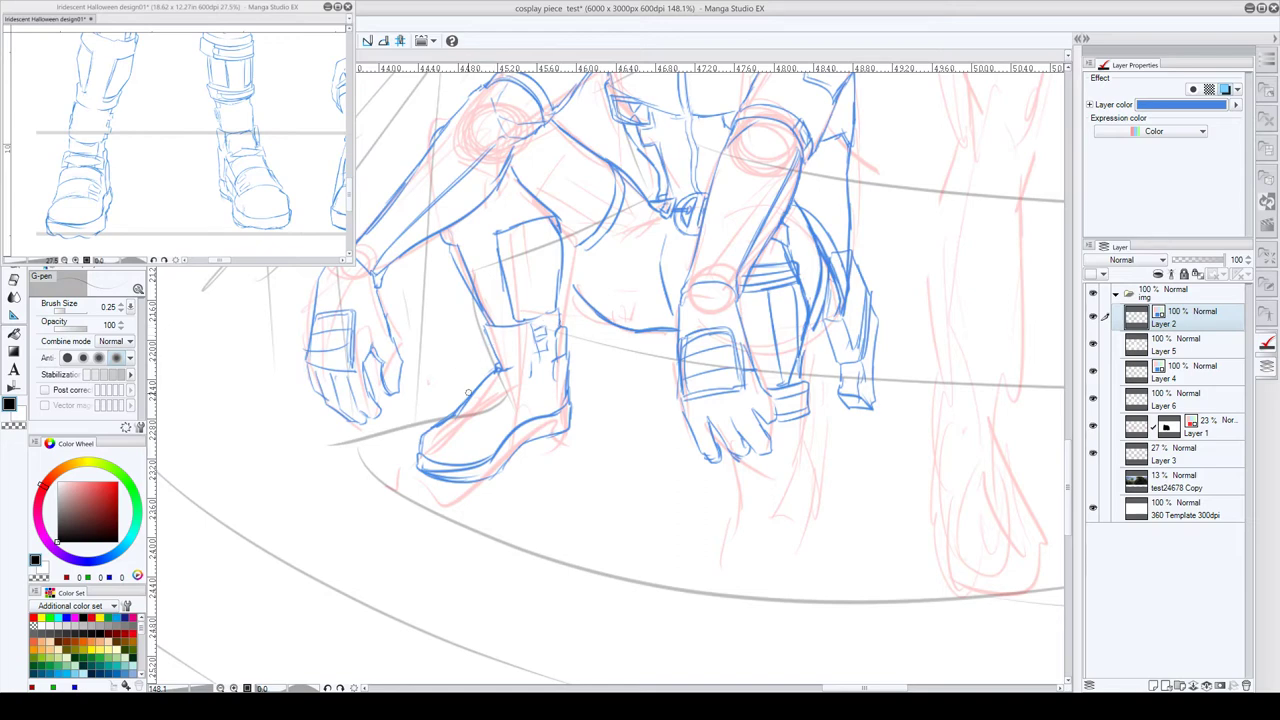
{"action": "mouse_move", "coordinate": [440, 429]}
{"action": "left_mouse_down"}
{"action": "mouse_move", "coordinate": [495, 432]}
{"action": "mouse_move", "coordinate": [494, 405]}
{"action": "mouse_move", "coordinate": [508, 420]}
{"action": "left_mouse_up"}
{"action": "mouse_move", "coordinate": [497, 369]}
{"action": "left_mouse_down"}
{"action": "mouse_move", "coordinate": [512, 369]}
{"action": "mouse_move", "coordinate": [520, 405]}
{"action": "mouse_move", "coordinate": [532, 392]}
{"action": "mouse_move", "coordinate": [525, 409]}
{"action": "mouse_move", "coordinate": [474, 387]}
{"action": "left_mouse_up"}
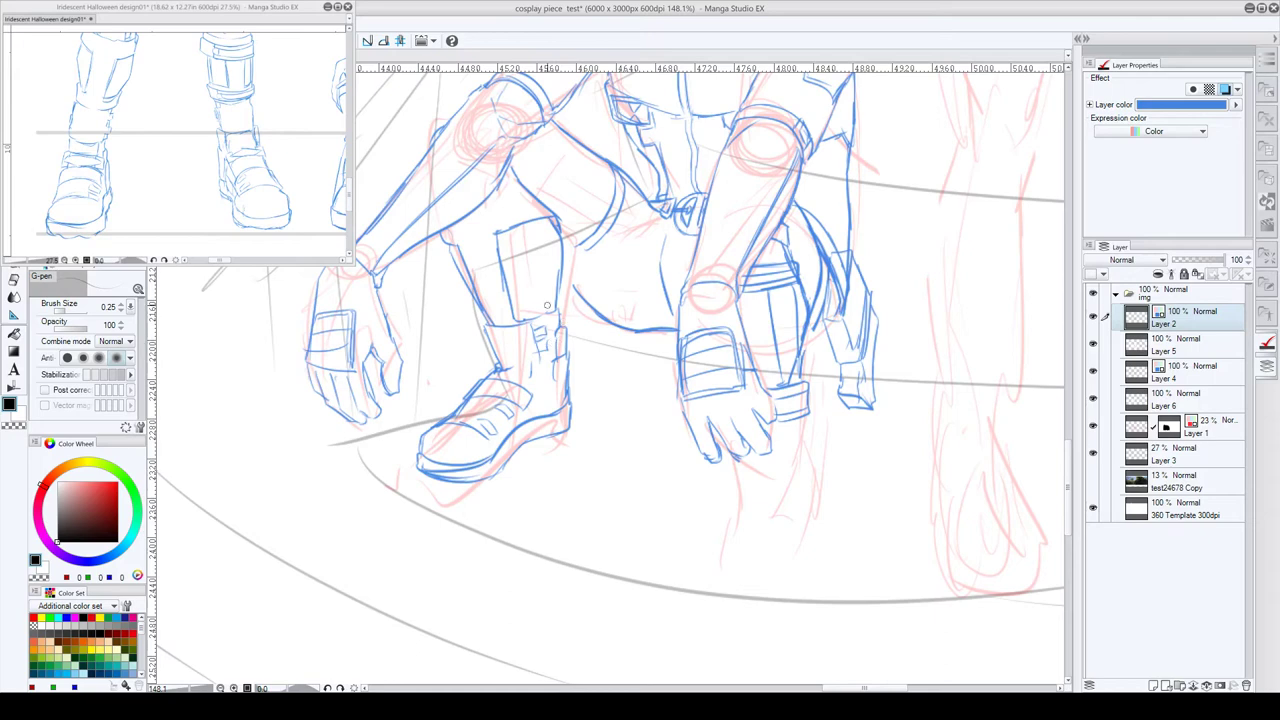
- Add the last ankle lines on the figure's right boot, and erase and redraw the lower left shin guard with its bands
{"action": "mouse_move", "coordinate": [540, 358]}
{"action": "left_mouse_down"}
{"action": "mouse_move", "coordinate": [502, 358]}
{"action": "mouse_move", "coordinate": [517, 360]}
{"action": "mouse_move", "coordinate": [498, 369]}
{"action": "mouse_move", "coordinate": [532, 379]}
{"action": "left_mouse_up"}
{"action": "left_click_drag", "start_coordinate": [531, 363], "coordinate": [531, 371]}
{"action": "left_click_drag", "start_coordinate": [782, 344], "coordinate": [702, 350]}
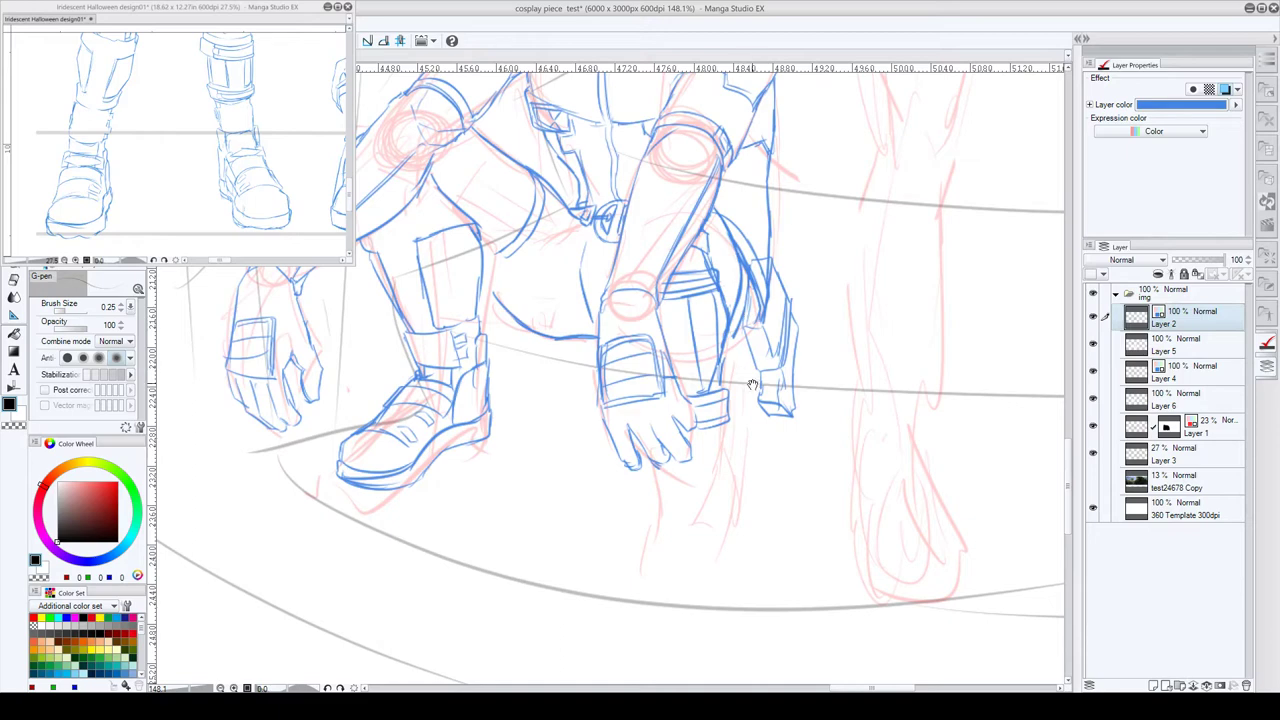
{"action": "left_click_drag", "start_coordinate": [753, 385], "coordinate": [739, 373]}
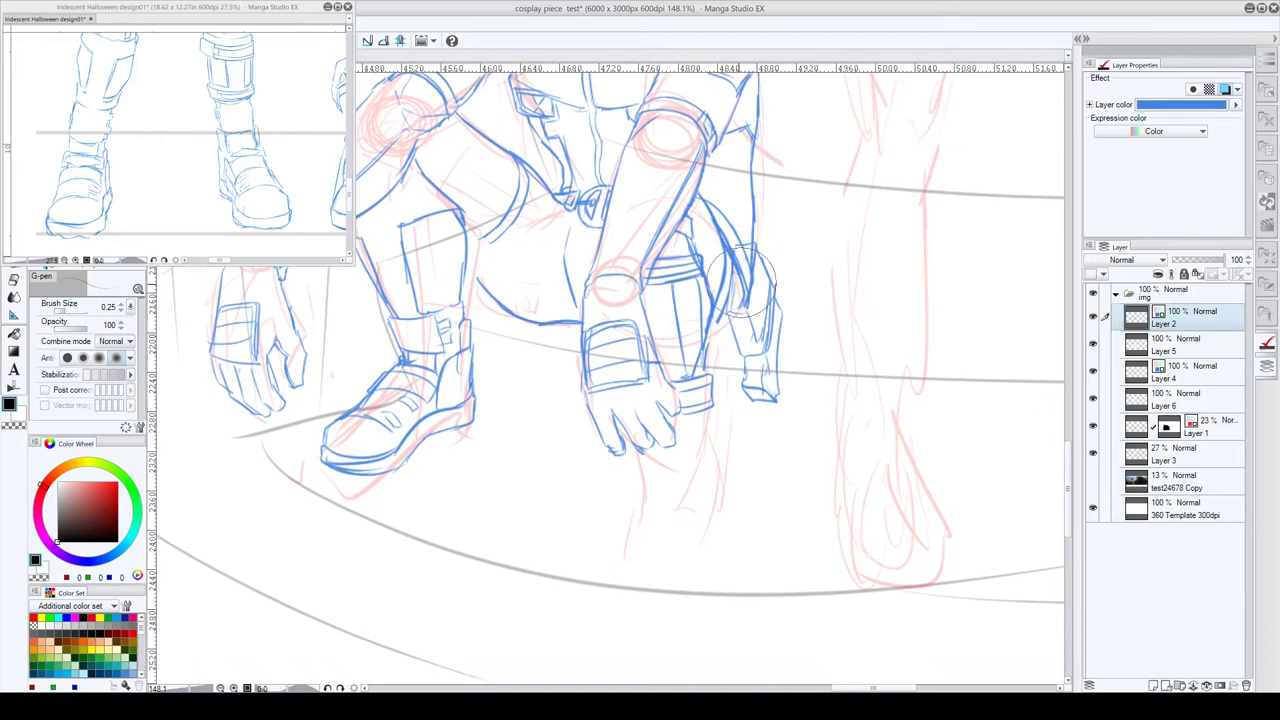
{"action": "mouse_move", "coordinate": [703, 333]}
{"action": "left_mouse_down"}
{"action": "mouse_move", "coordinate": [688, 397]}
{"action": "mouse_move", "coordinate": [701, 401]}
{"action": "left_mouse_up"}
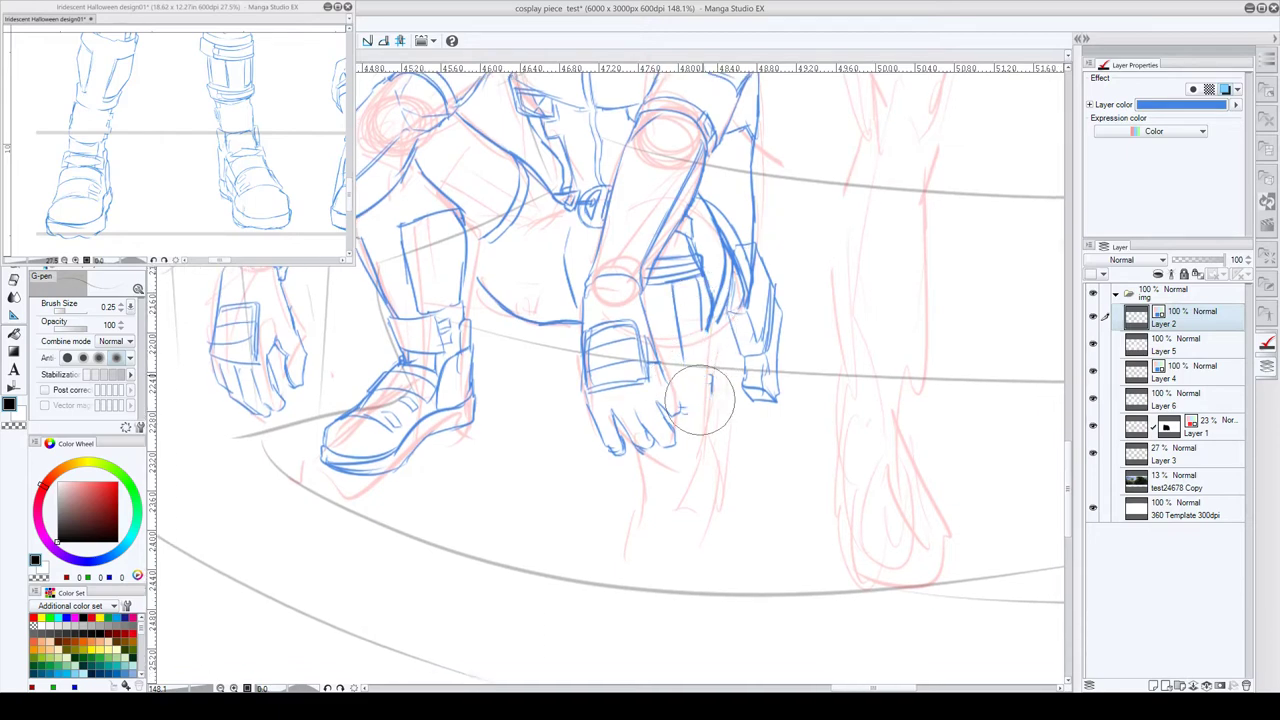
{"action": "left_click_drag", "start_coordinate": [742, 361], "coordinate": [787, 420]}
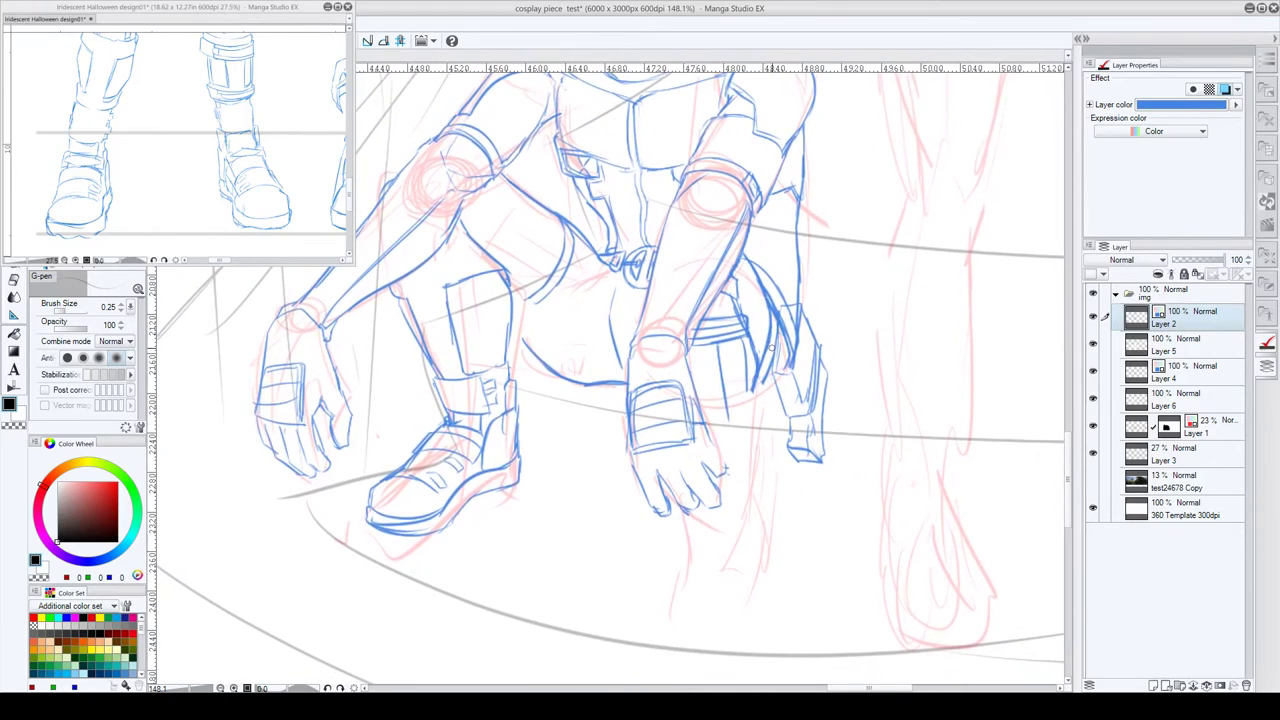
{"action": "left_click_drag", "start_coordinate": [771, 346], "coordinate": [755, 342]}
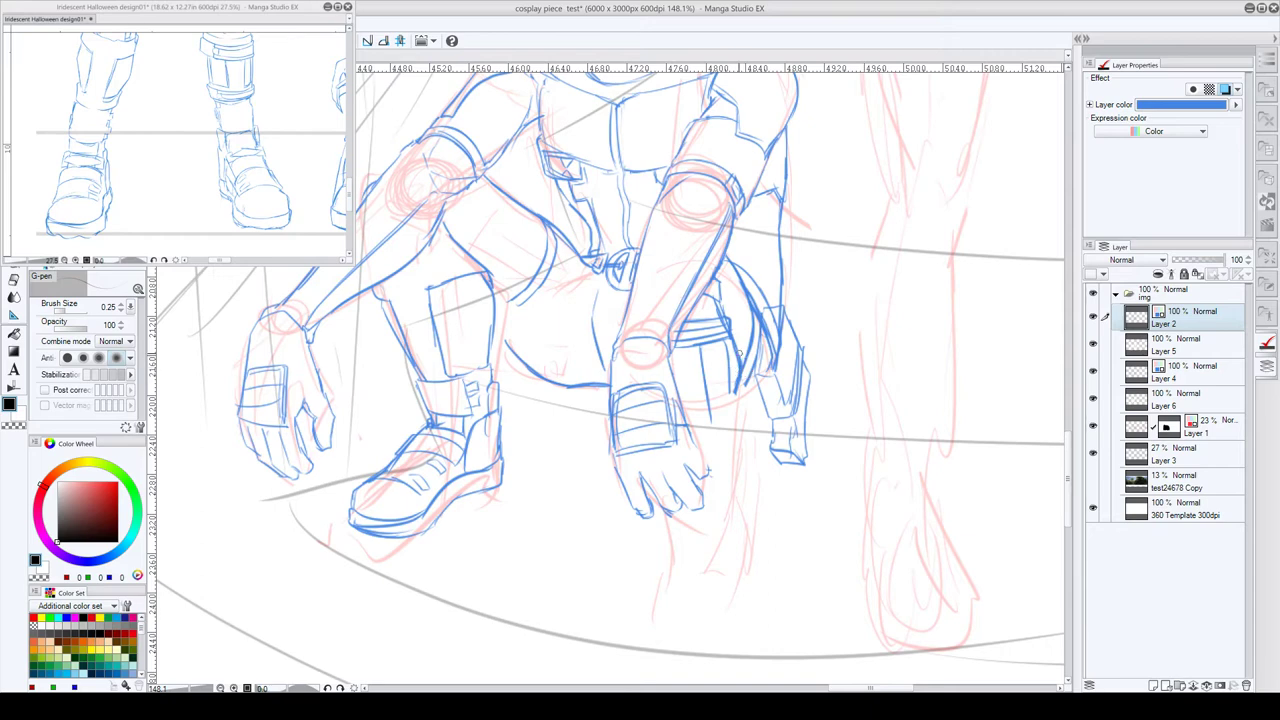
{"action": "mouse_move", "coordinate": [730, 386]}
{"action": "left_mouse_down"}
{"action": "mouse_move", "coordinate": [719, 431]}
{"action": "mouse_move", "coordinate": [727, 412]}
{"action": "left_mouse_up"}
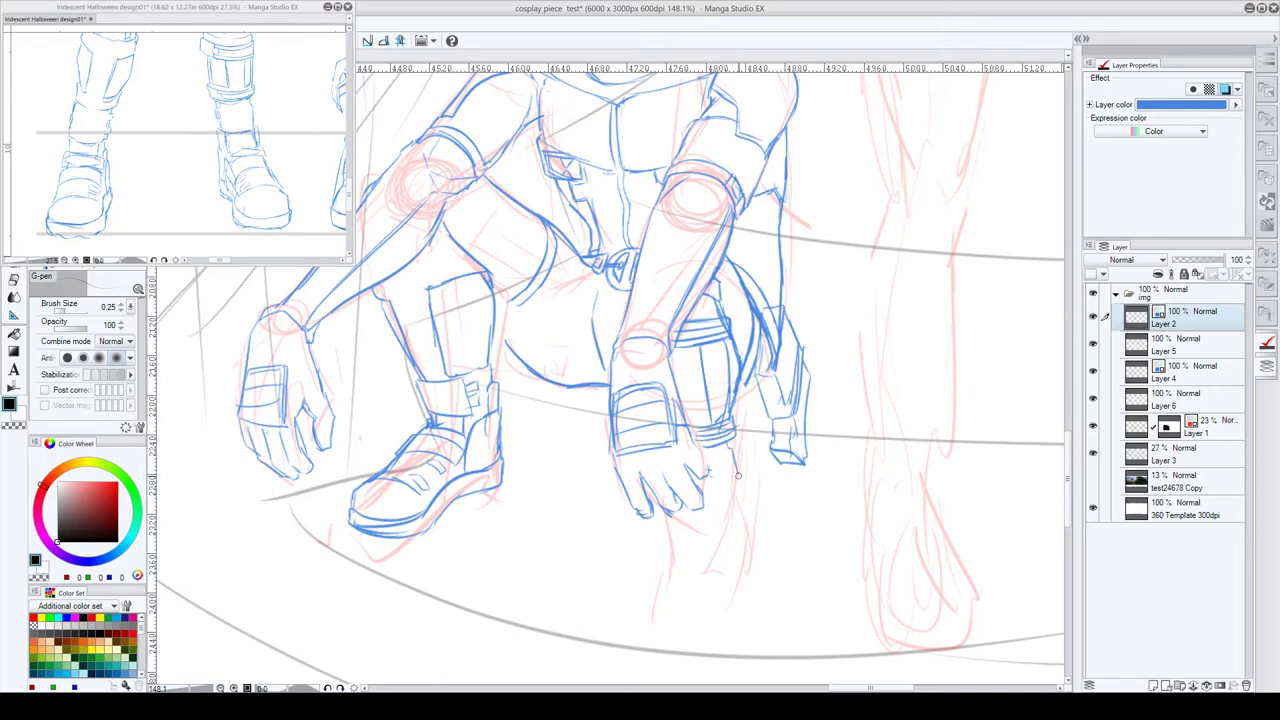
- Draw the ankle and upper of the figure's left boot below the shin bands, including the curved instep lines and lace marks
{"action": "mouse_move", "coordinate": [732, 437]}
{"action": "left_mouse_down"}
{"action": "mouse_move", "coordinate": [737, 487]}
{"action": "mouse_move", "coordinate": [708, 497]}
{"action": "left_mouse_up"}
{"action": "left_click_drag", "start_coordinate": [702, 447], "coordinate": [708, 469]}
{"action": "left_click_drag", "start_coordinate": [735, 508], "coordinate": [725, 444]}
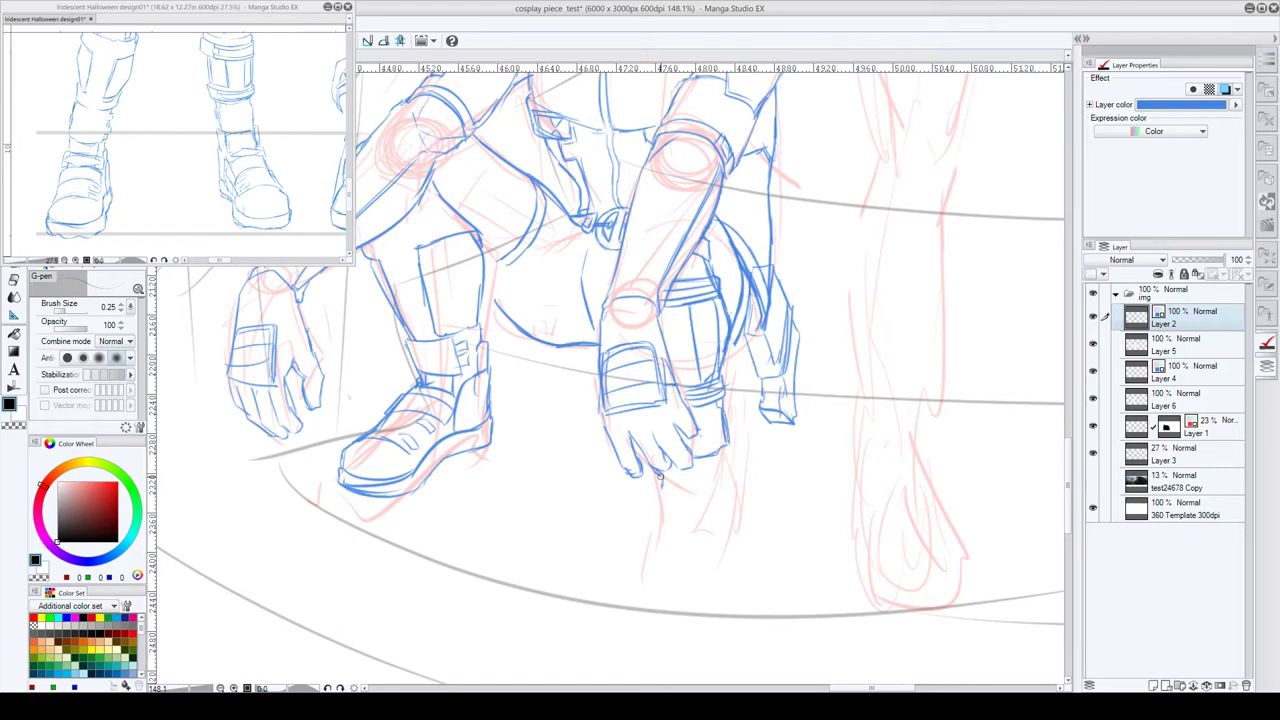
{"action": "mouse_move", "coordinate": [659, 475]}
{"action": "left_mouse_down"}
{"action": "mouse_move", "coordinate": [646, 515]}
{"action": "mouse_move", "coordinate": [684, 506]}
{"action": "mouse_move", "coordinate": [714, 519]}
{"action": "left_mouse_up"}
{"action": "mouse_move", "coordinate": [662, 482]}
{"action": "left_mouse_down"}
{"action": "mouse_move", "coordinate": [724, 497]}
{"action": "mouse_move", "coordinate": [718, 519]}
{"action": "mouse_move", "coordinate": [696, 492]}
{"action": "mouse_move", "coordinate": [655, 503]}
{"action": "mouse_move", "coordinate": [666, 486]}
{"action": "mouse_move", "coordinate": [659, 494]}
{"action": "mouse_move", "coordinate": [727, 496]}
{"action": "left_mouse_up"}
{"action": "left_click_drag", "start_coordinate": [729, 446], "coordinate": [729, 477]}
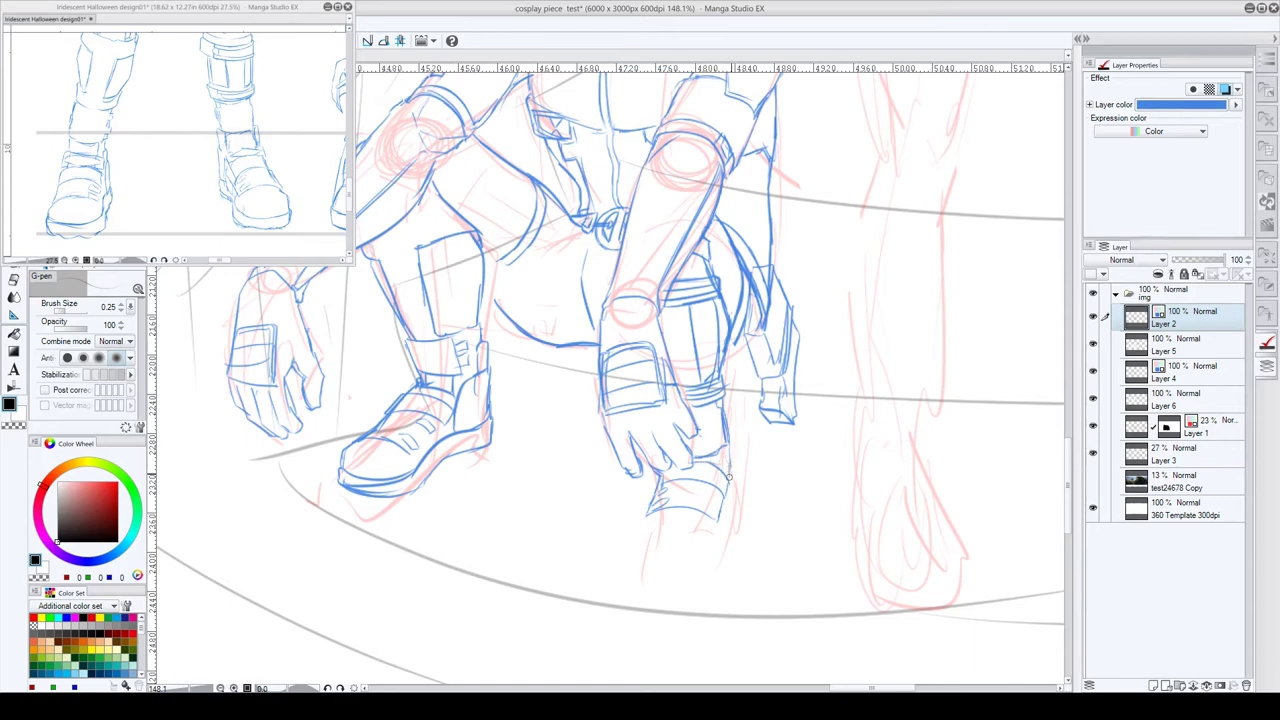
- Draw the left boot's back edge, rounded toe cap and sole, clean up its outer edge, and extend the curve beneath the right thigh
{"action": "mouse_move", "coordinate": [727, 398]}
{"action": "left_mouse_down"}
{"action": "mouse_move", "coordinate": [742, 492]}
{"action": "mouse_move", "coordinate": [719, 555]}
{"action": "left_mouse_up"}
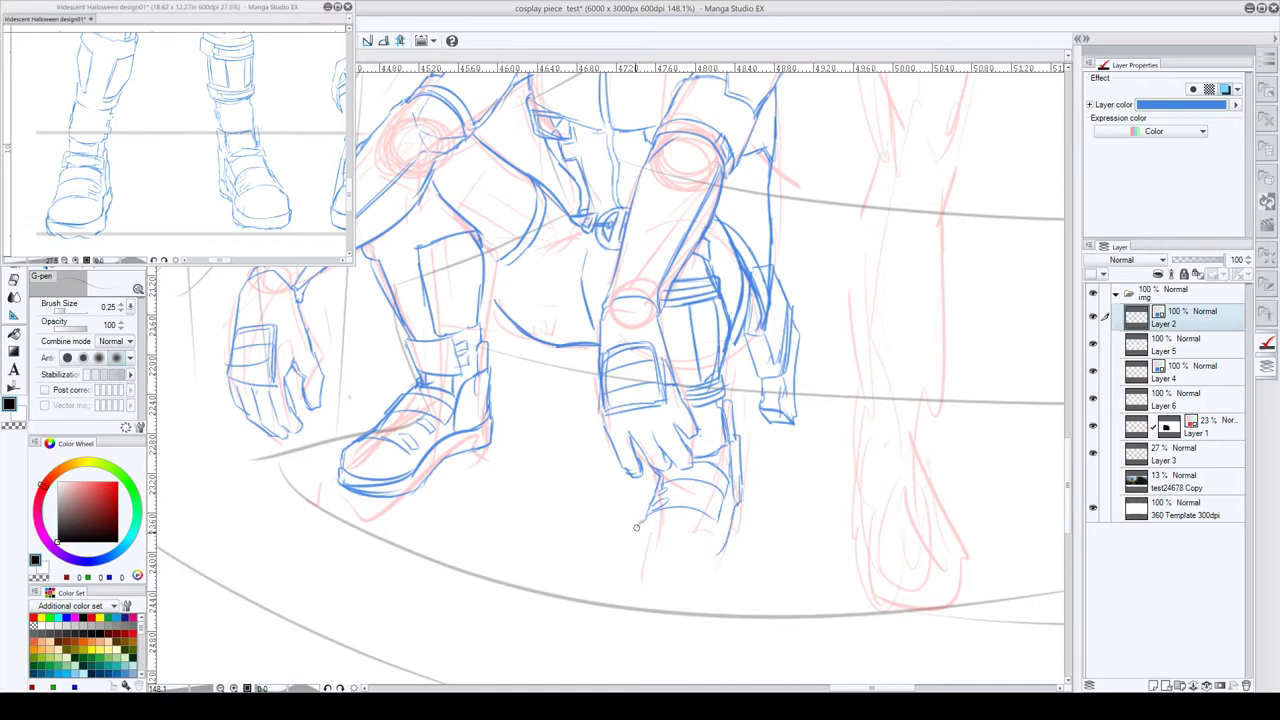
{"action": "mouse_move", "coordinate": [636, 527]}
{"action": "left_mouse_down"}
{"action": "mouse_move", "coordinate": [685, 558]}
{"action": "mouse_move", "coordinate": [719, 539]}
{"action": "mouse_move", "coordinate": [717, 519]}
{"action": "mouse_move", "coordinate": [714, 539]}
{"action": "mouse_move", "coordinate": [634, 549]}
{"action": "mouse_move", "coordinate": [655, 569]}
{"action": "mouse_move", "coordinate": [639, 559]}
{"action": "mouse_move", "coordinate": [718, 560]}
{"action": "mouse_move", "coordinate": [700, 572]}
{"action": "mouse_move", "coordinate": [725, 545]}
{"action": "mouse_move", "coordinate": [716, 554]}
{"action": "mouse_move", "coordinate": [714, 536]}
{"action": "mouse_move", "coordinate": [637, 543]}
{"action": "left_mouse_up"}
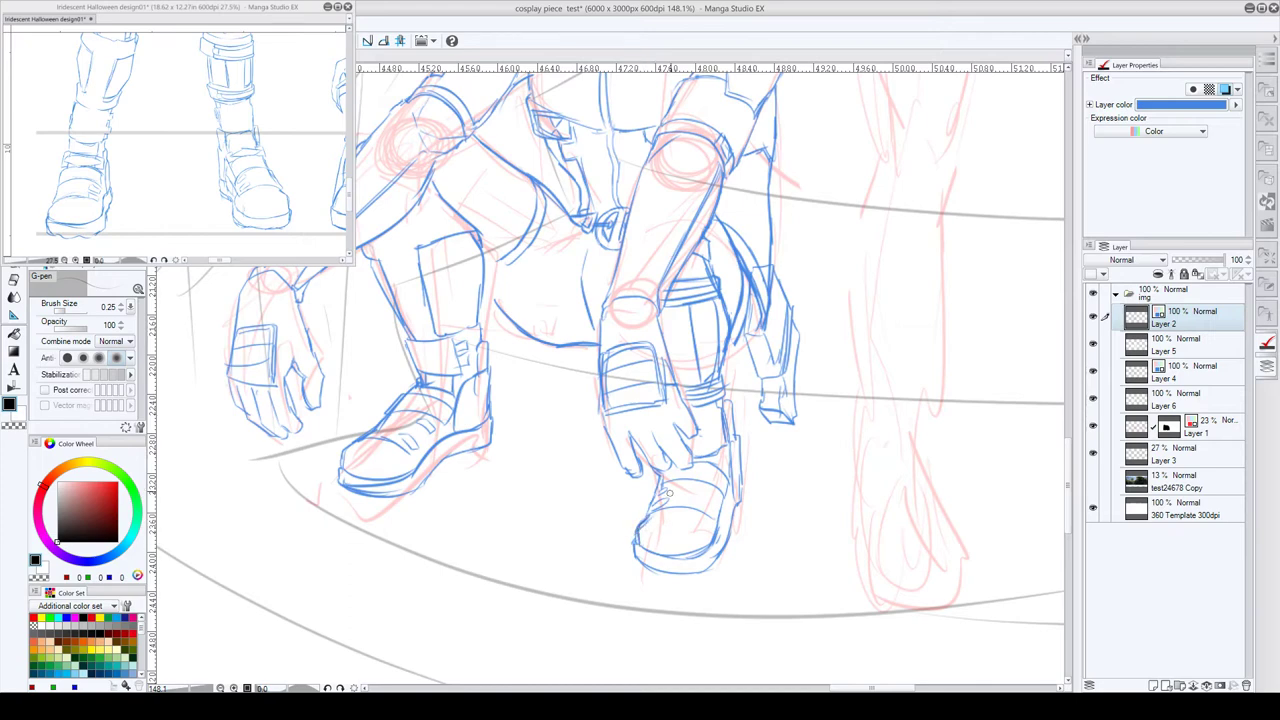
{"action": "left_click_drag", "start_coordinate": [727, 495], "coordinate": [718, 556]}
{"action": "key", "text": "c"}
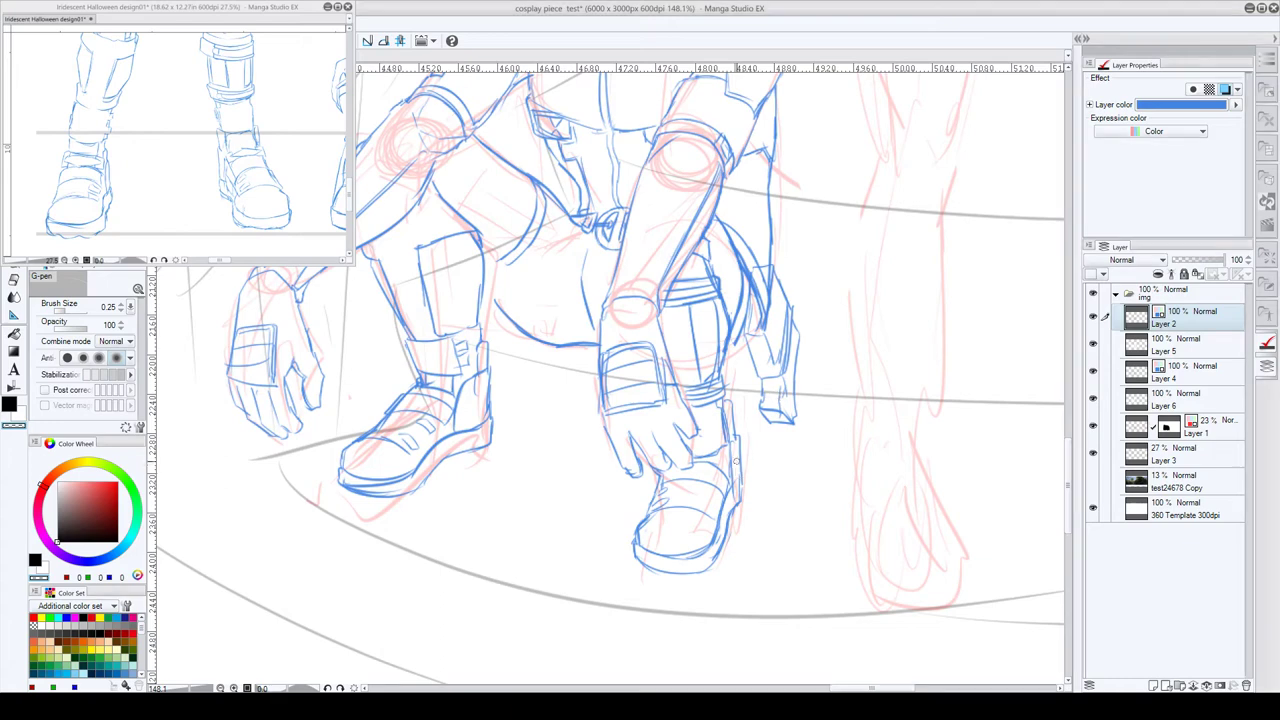
{"action": "key", "text": "c"}
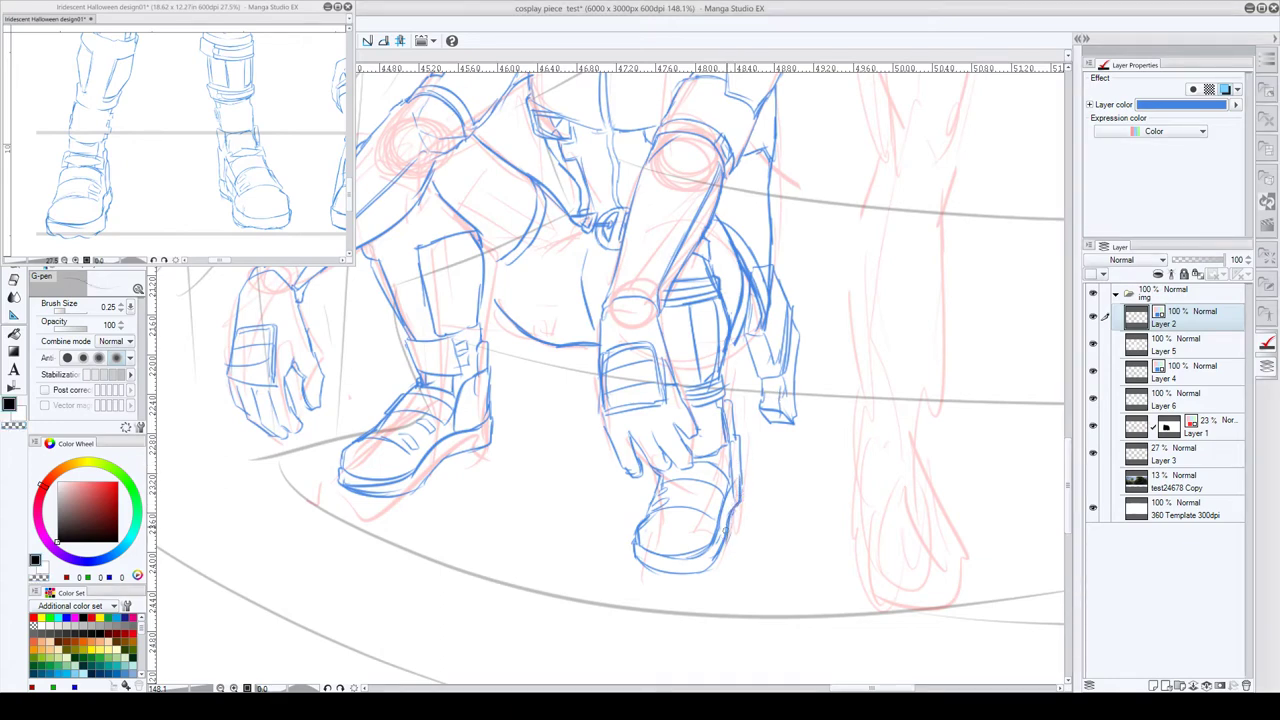
{"action": "left_click_drag", "start_coordinate": [740, 490], "coordinate": [734, 435]}
{"action": "left_click_drag", "start_coordinate": [499, 272], "coordinate": [498, 316]}
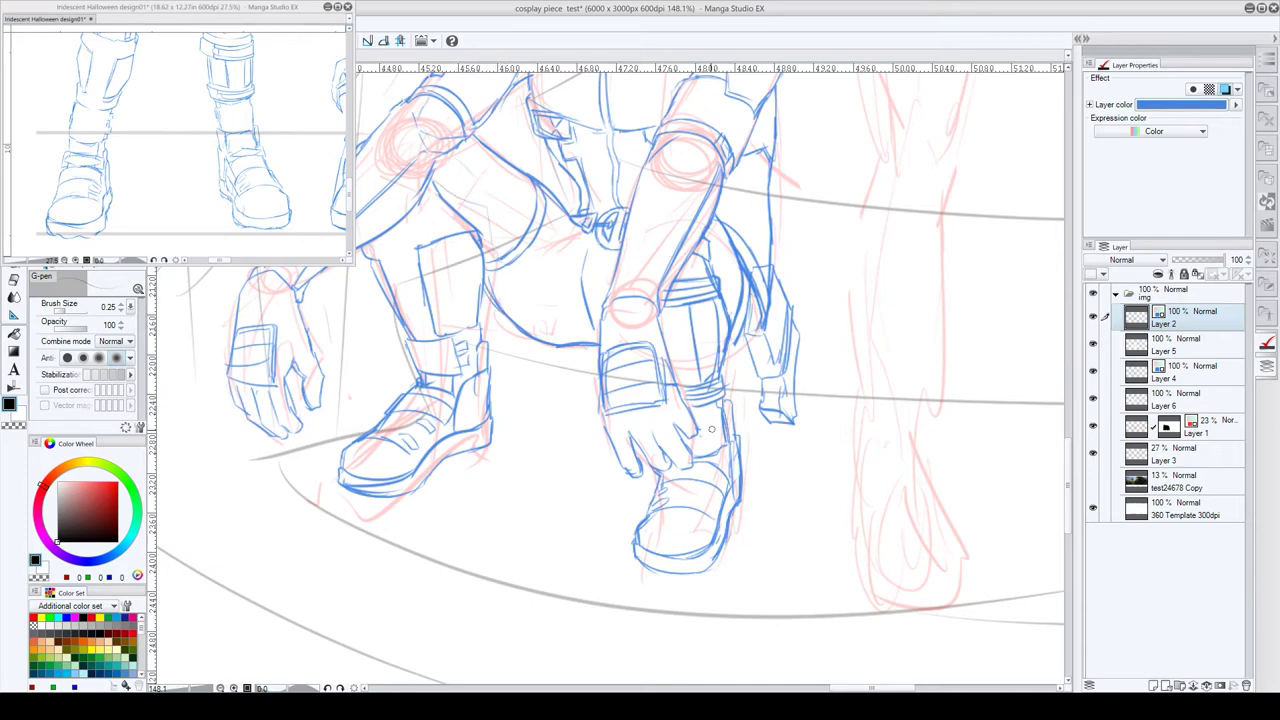
- Examine the crouching figure's overall proportions and the placement of its feet against the staircase scene
{"action": "scroll", "coordinate": [658, 441], "scroll_direction": "down", "scroll_amount": 5}
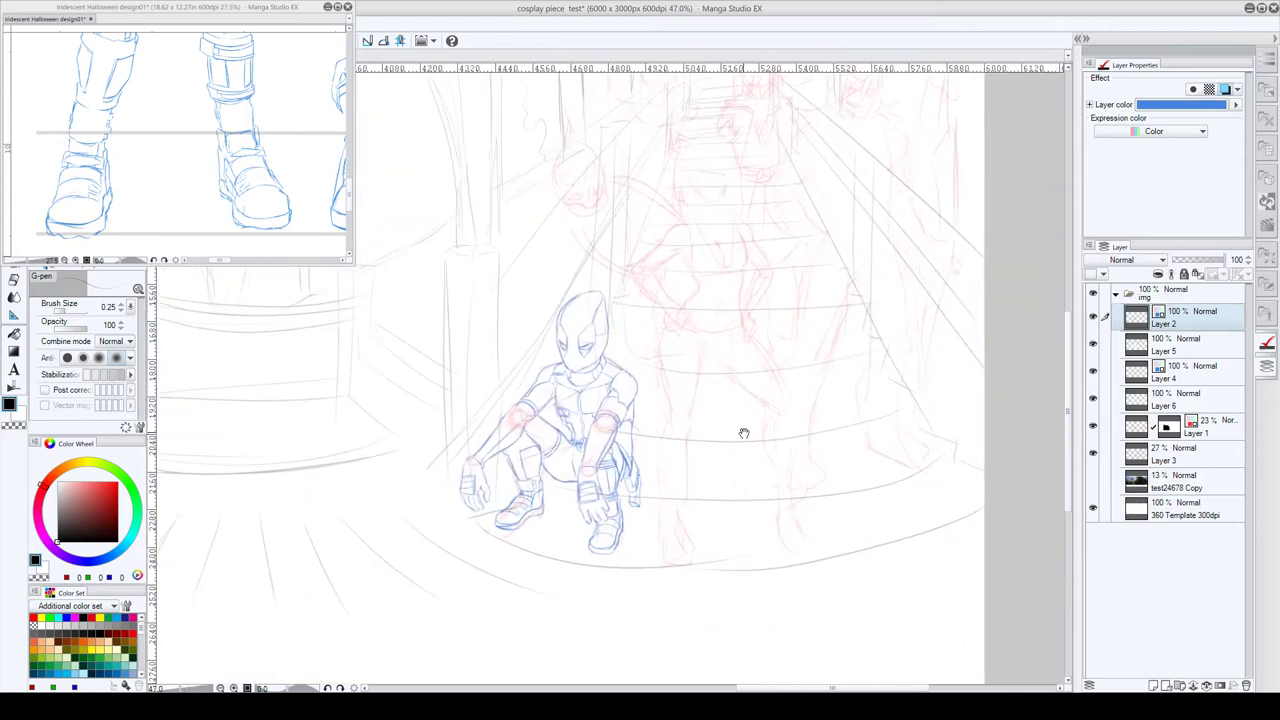
{"action": "scroll", "coordinate": [584, 394], "scroll_direction": "up", "scroll_amount": 2}
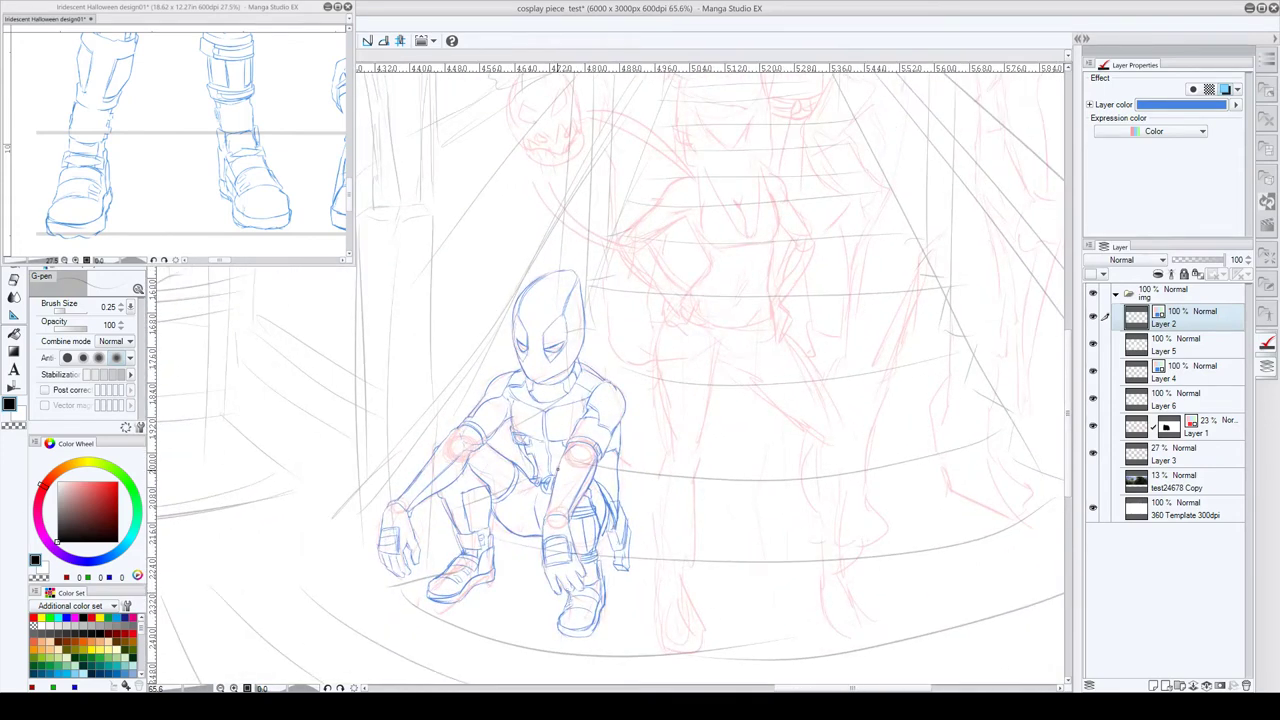
{"action": "key", "text": "x"}
{"action": "key", "text": "c"}
{"action": "scroll", "coordinate": [743, 432], "scroll_direction": "down", "scroll_amount": 4}
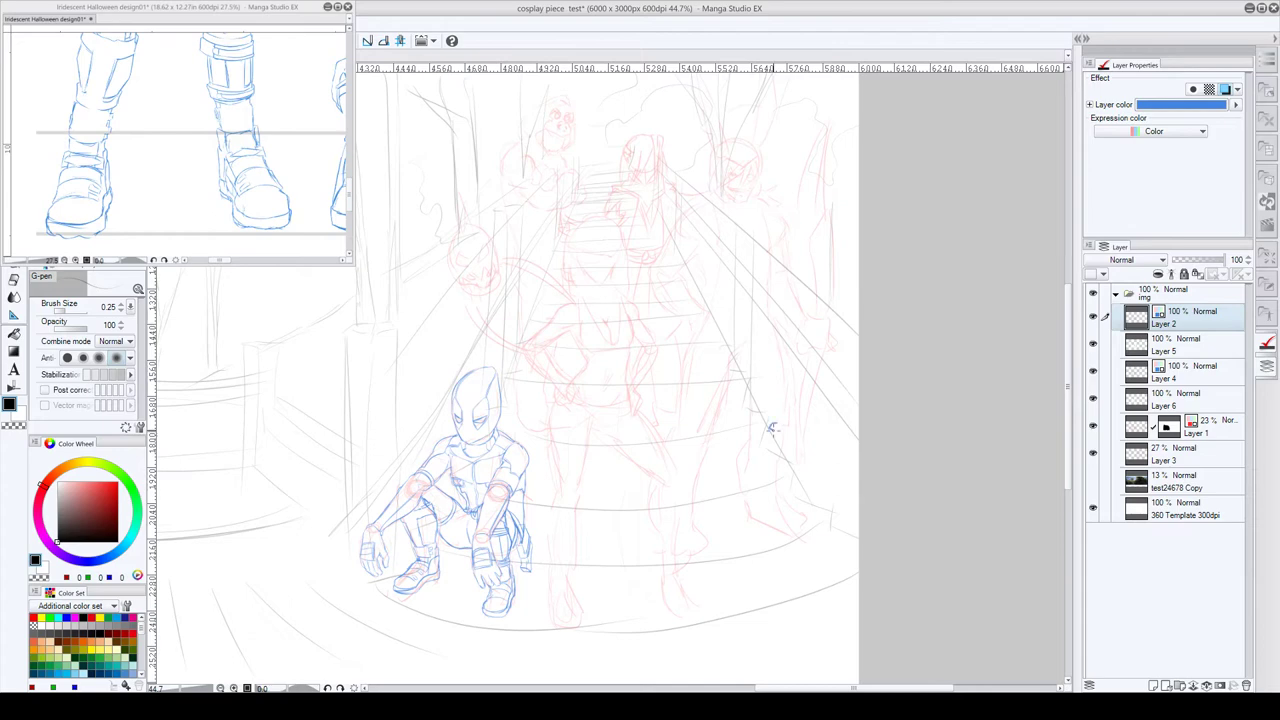
{"action": "key", "text": "ctrl+z"}
{"action": "scroll", "coordinate": [511, 573], "scroll_direction": "up", "scroll_amount": 6}
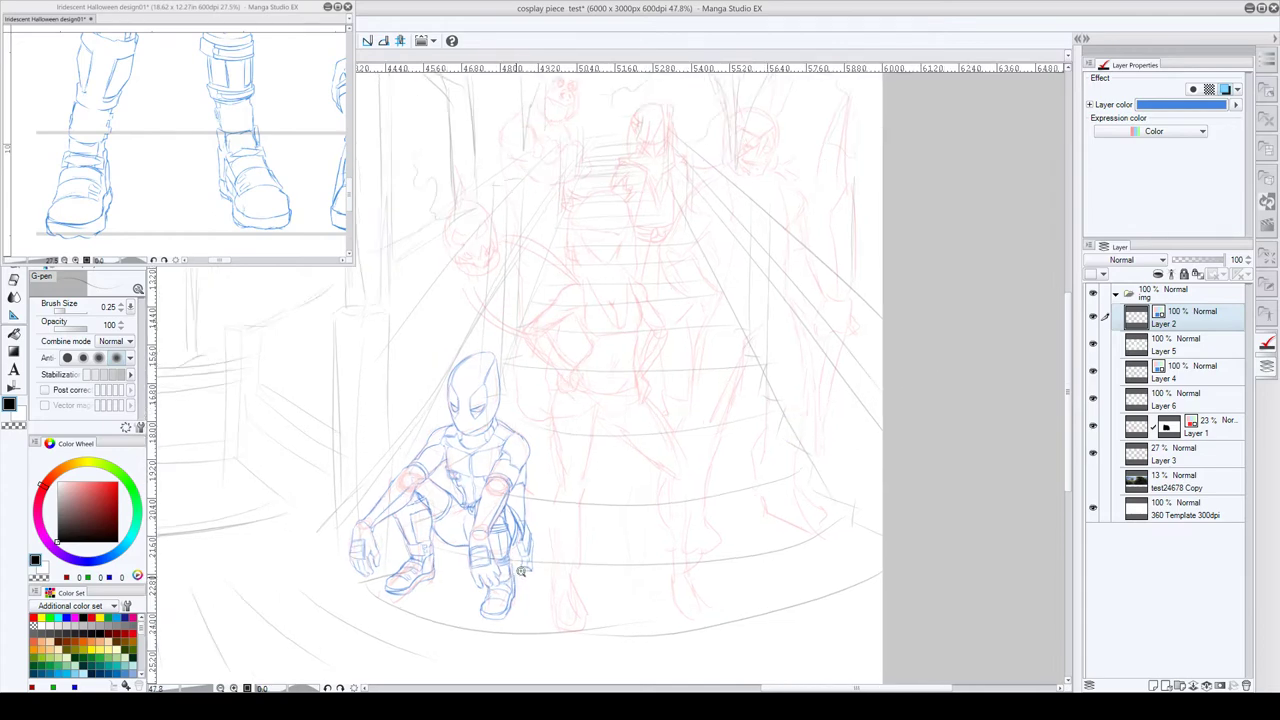
- Lasso the figure's left boot, stretch it slightly downward with a transform, and clear the selection
{"action": "key", "text": "m"}
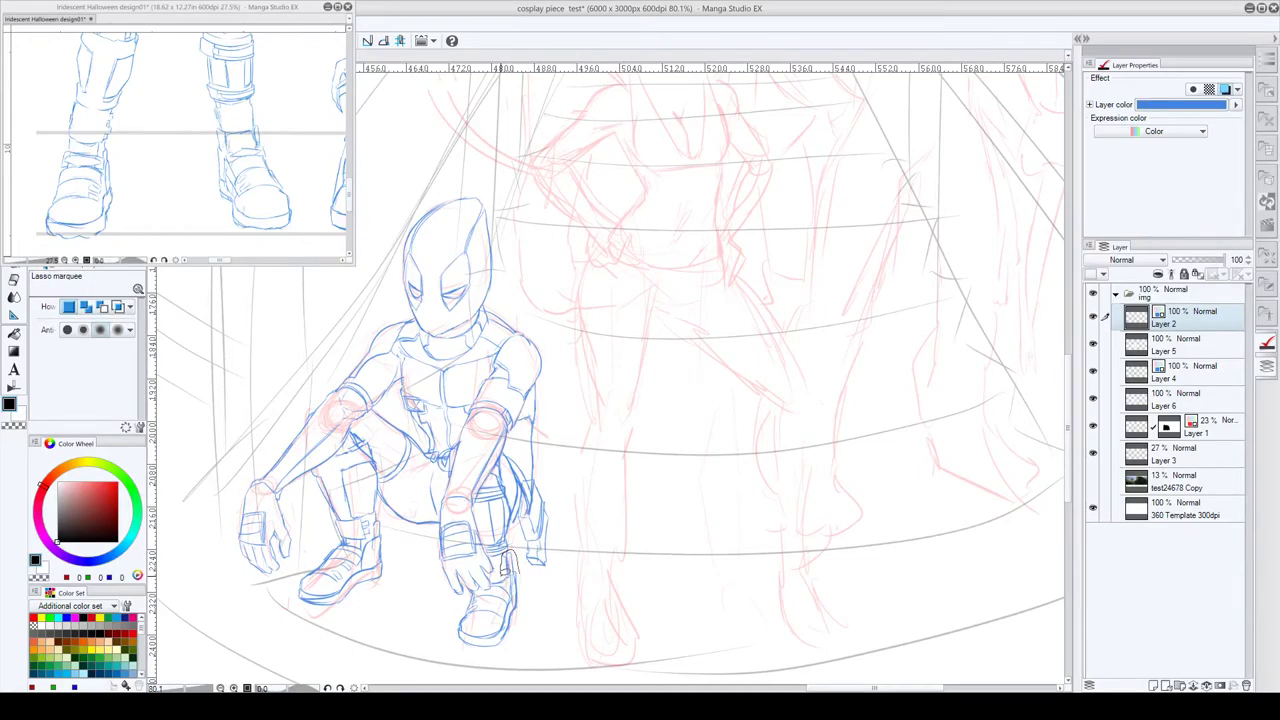
{"action": "mouse_move", "coordinate": [508, 560]}
{"action": "left_mouse_down"}
{"action": "mouse_move", "coordinate": [534, 631]}
{"action": "mouse_move", "coordinate": [510, 562]}
{"action": "left_mouse_up"}
{"action": "key", "text": "ctrl+t"}
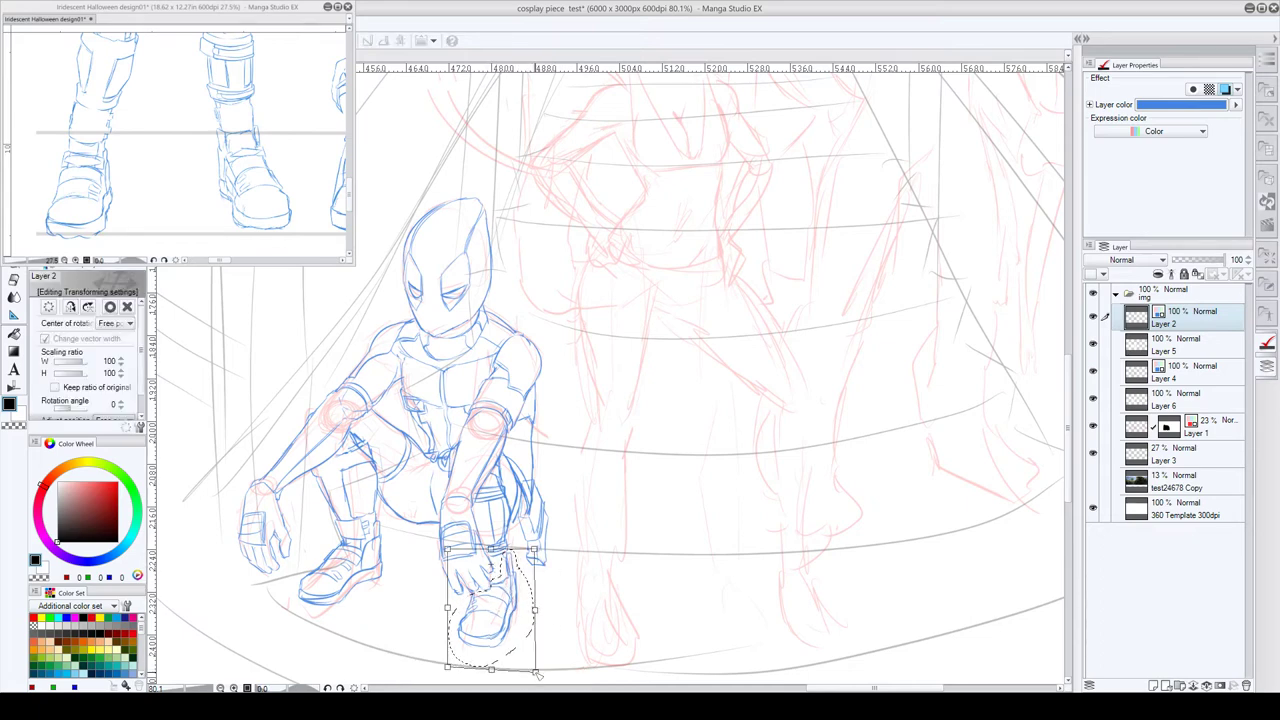
{"action": "left_click_drag", "start_coordinate": [538, 675], "coordinate": [493, 684]}
{"action": "left_click_drag", "start_coordinate": [511, 634], "coordinate": [512, 637]}
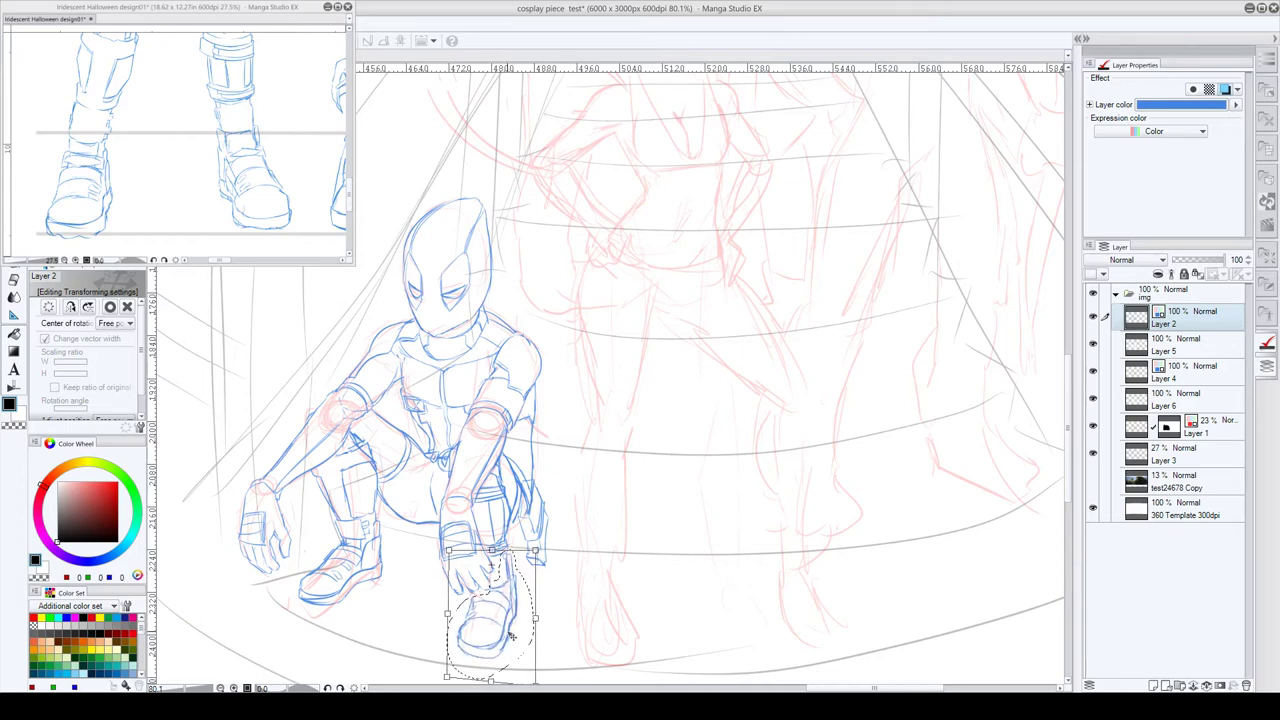
{"action": "left_click_drag", "start_coordinate": [492, 682], "coordinate": [495, 687]}
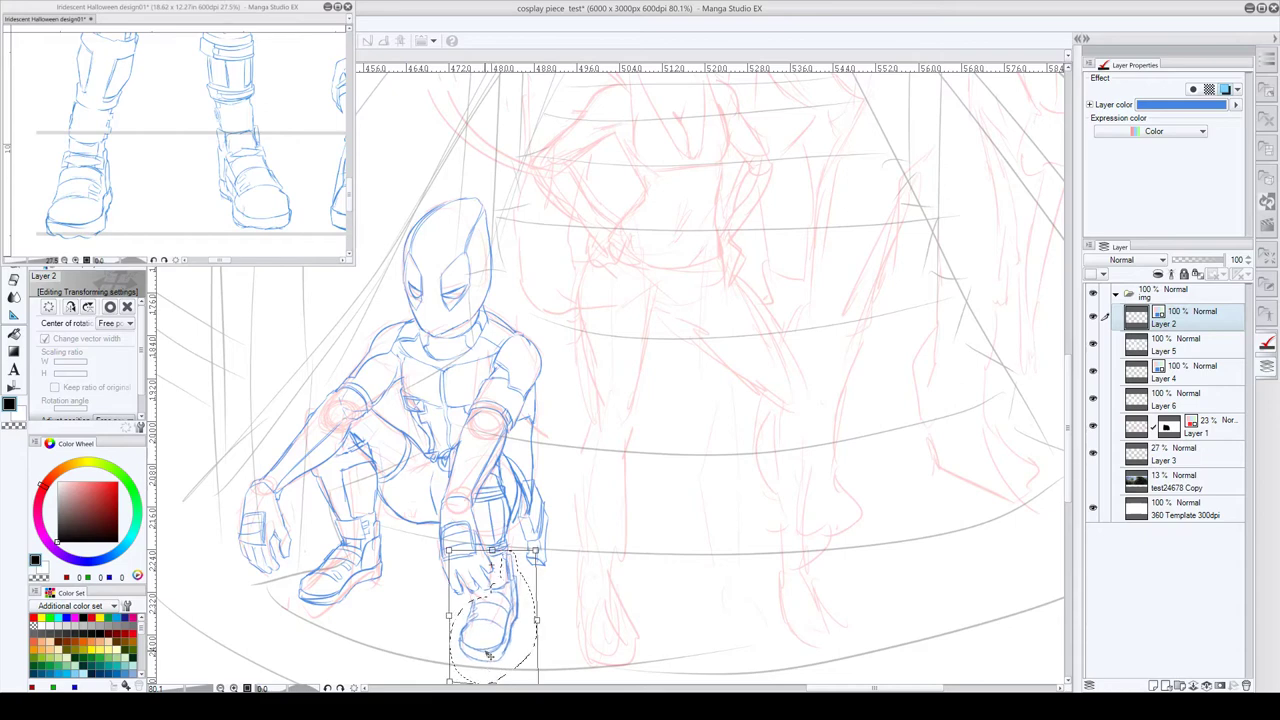
{"action": "key", "text": "Return"}
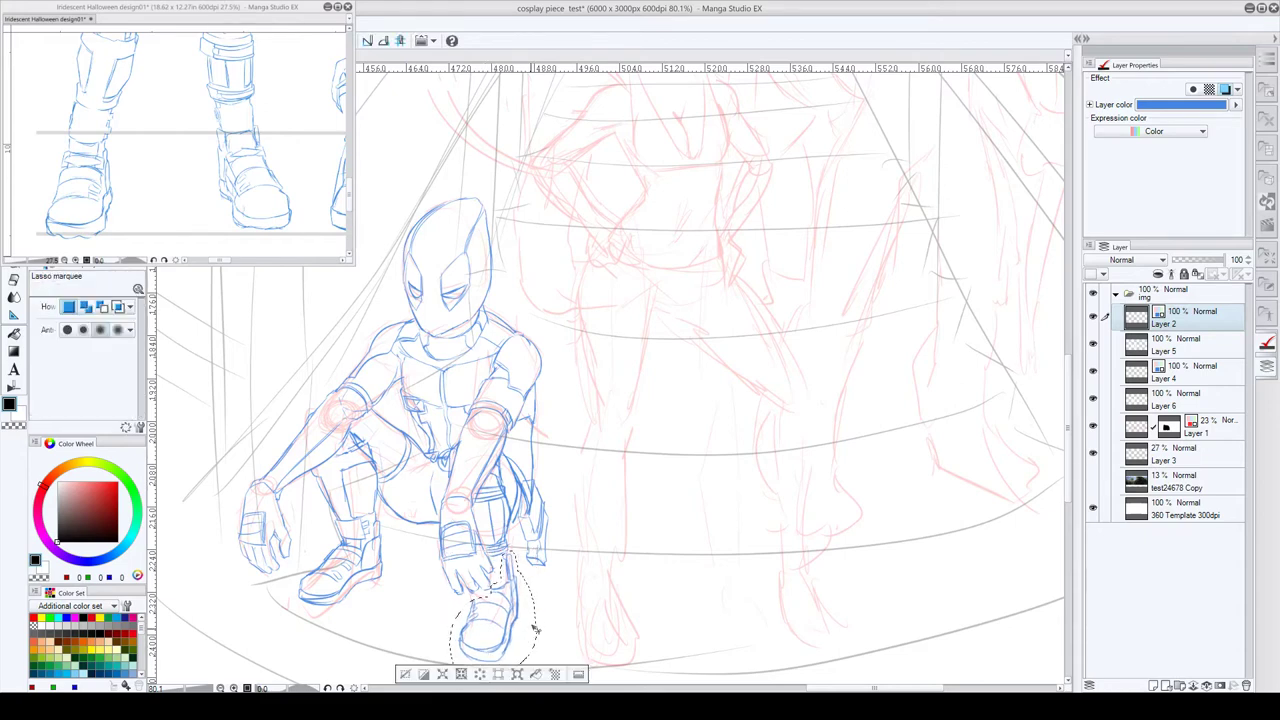
{"action": "key", "text": "ctrl+d"}
{"action": "key", "text": "p"}
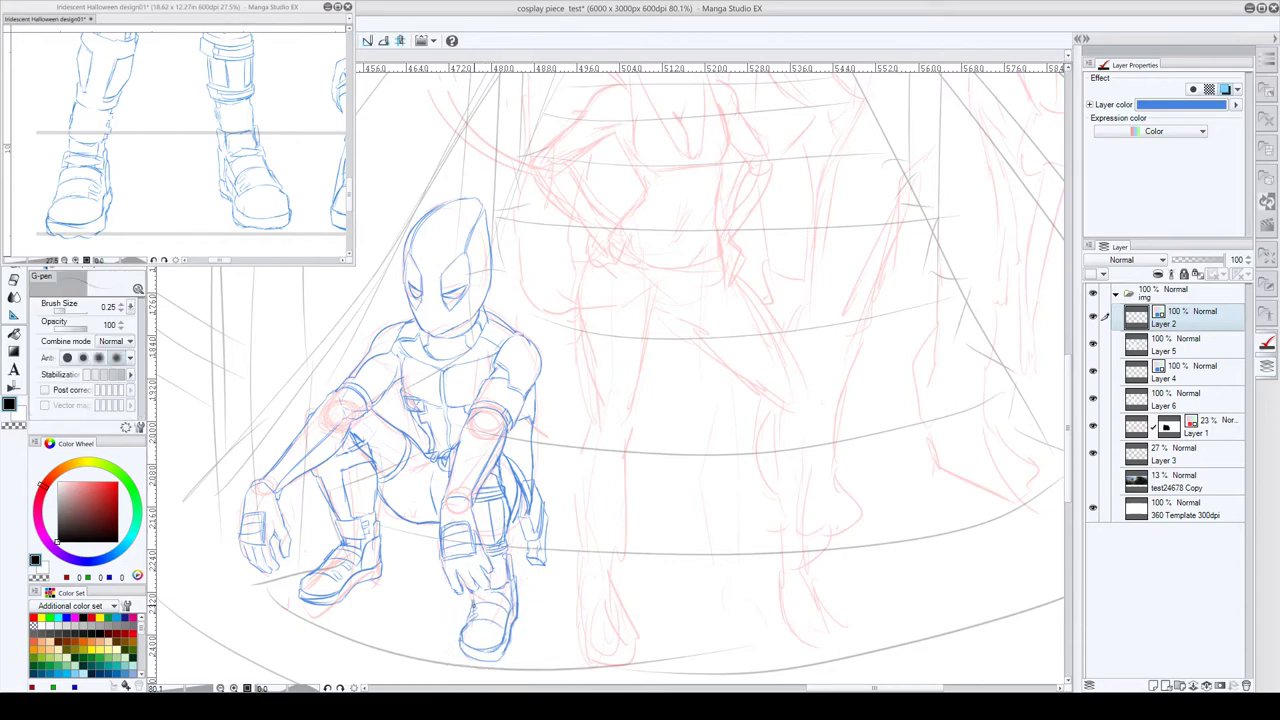
- Find the animal-eared girl with braids in the reference design and enlarge her head and shoulders for viewing
{"action": "scroll", "coordinate": [643, 466], "scroll_direction": "down", "scroll_amount": 3}
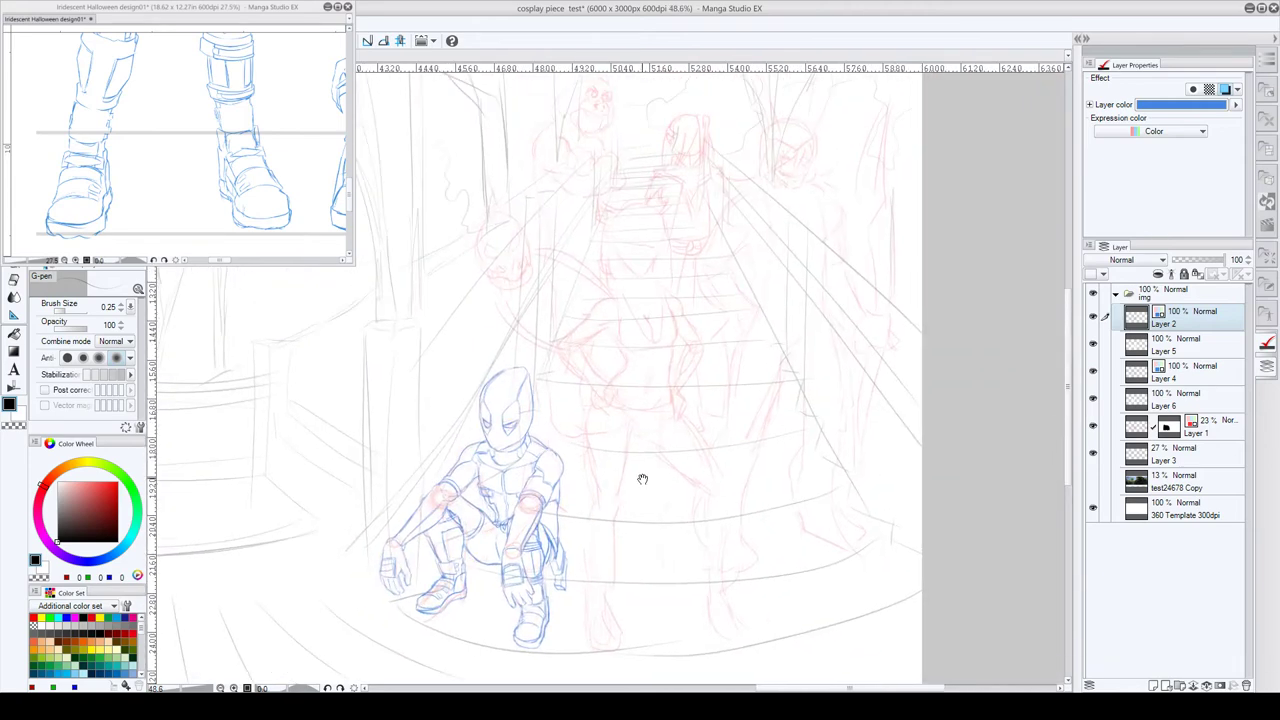
{"action": "scroll", "coordinate": [699, 432], "scroll_direction": "down", "scroll_amount": 2}
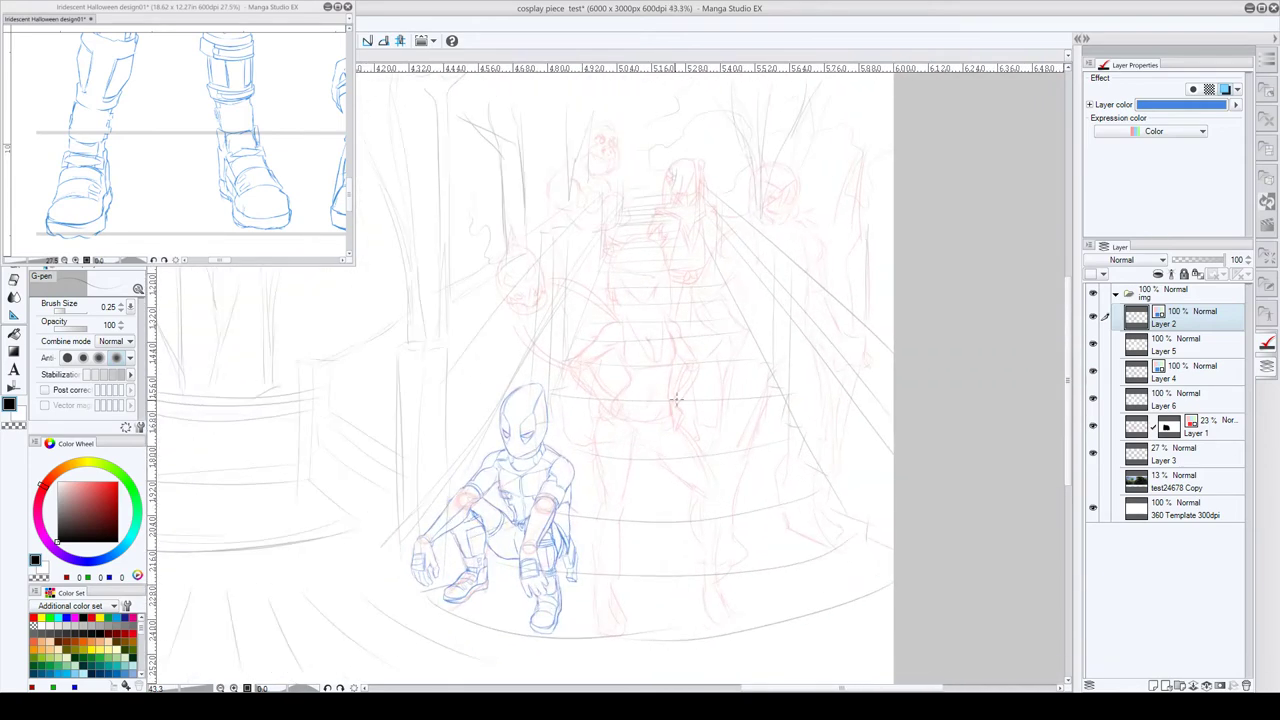
{"action": "left_click", "coordinate": [133, 32]}
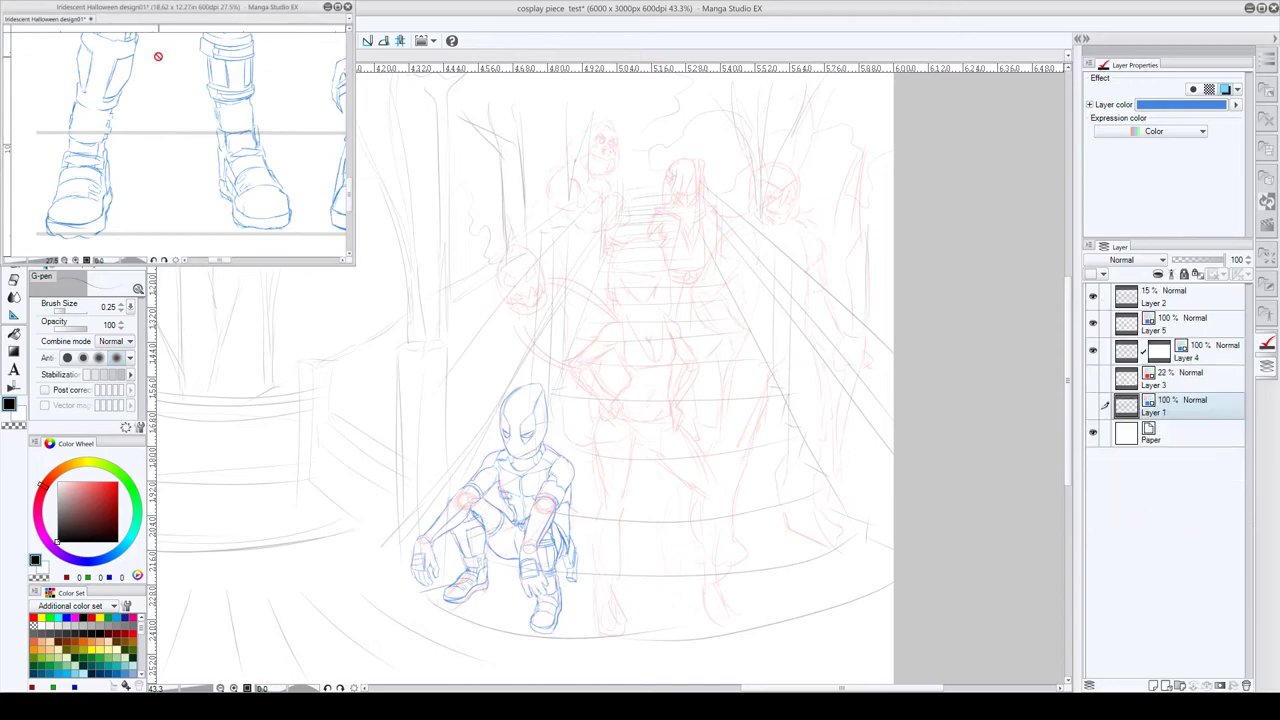
{"action": "scroll", "coordinate": [203, 117], "scroll_direction": "down", "scroll_amount": 4}
{"action": "left_click_drag", "start_coordinate": [265, 89], "coordinate": [142, 219]}
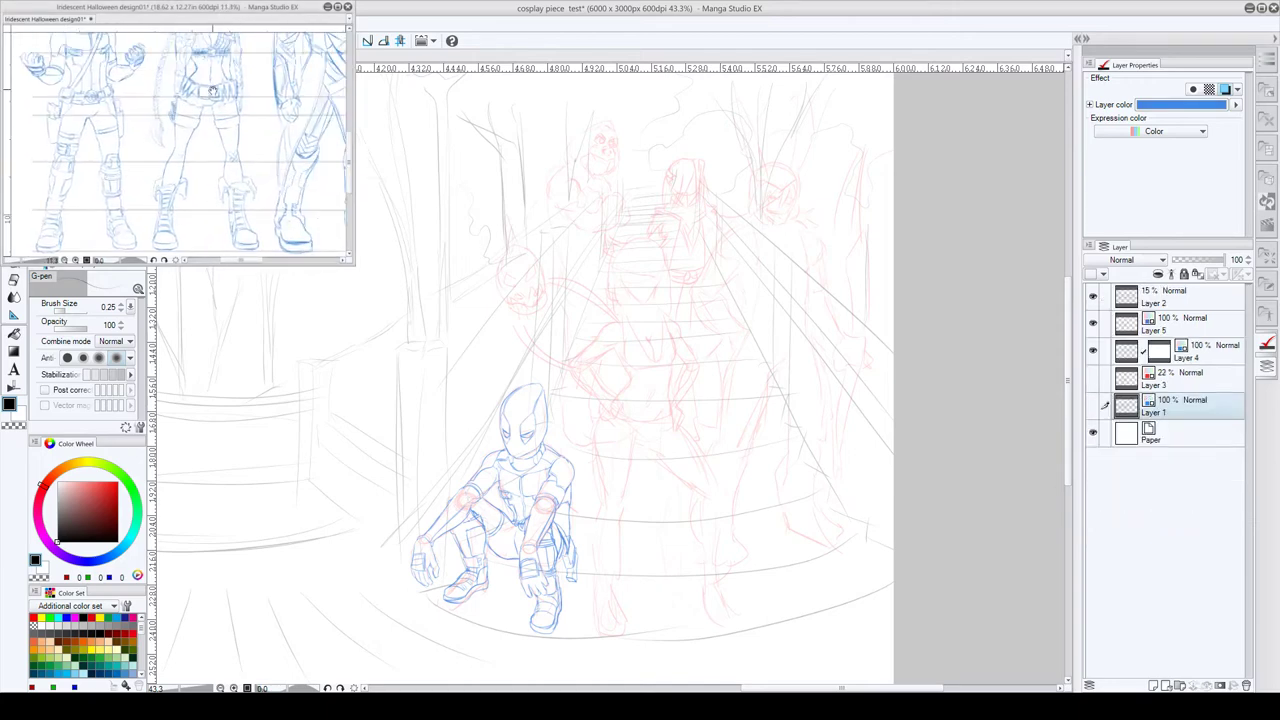
{"action": "left_click_drag", "start_coordinate": [158, 146], "coordinate": [156, 250]}
{"action": "scroll", "coordinate": [190, 101], "scroll_direction": "up", "scroll_amount": 1}
{"action": "scroll", "coordinate": [195, 100], "scroll_direction": "up", "scroll_amount": 4}
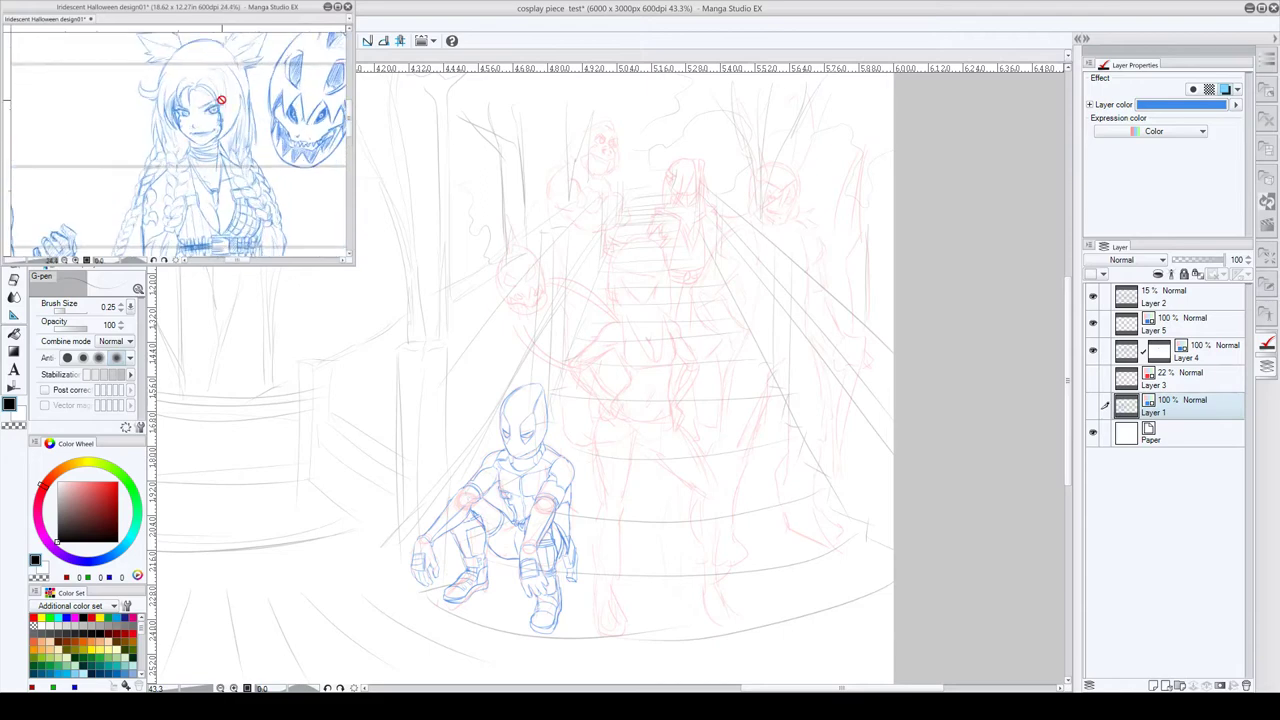
{"action": "mouse_move", "coordinate": [212, 104]}
{"action": "left_mouse_down"}
{"action": "mouse_move", "coordinate": [185, 168]}
{"action": "mouse_move", "coordinate": [184, 126]}
{"action": "mouse_move", "coordinate": [197, 138]}
{"action": "left_mouse_up"}
{"action": "scroll", "coordinate": [182, 124], "scroll_direction": "up", "scroll_amount": 2}
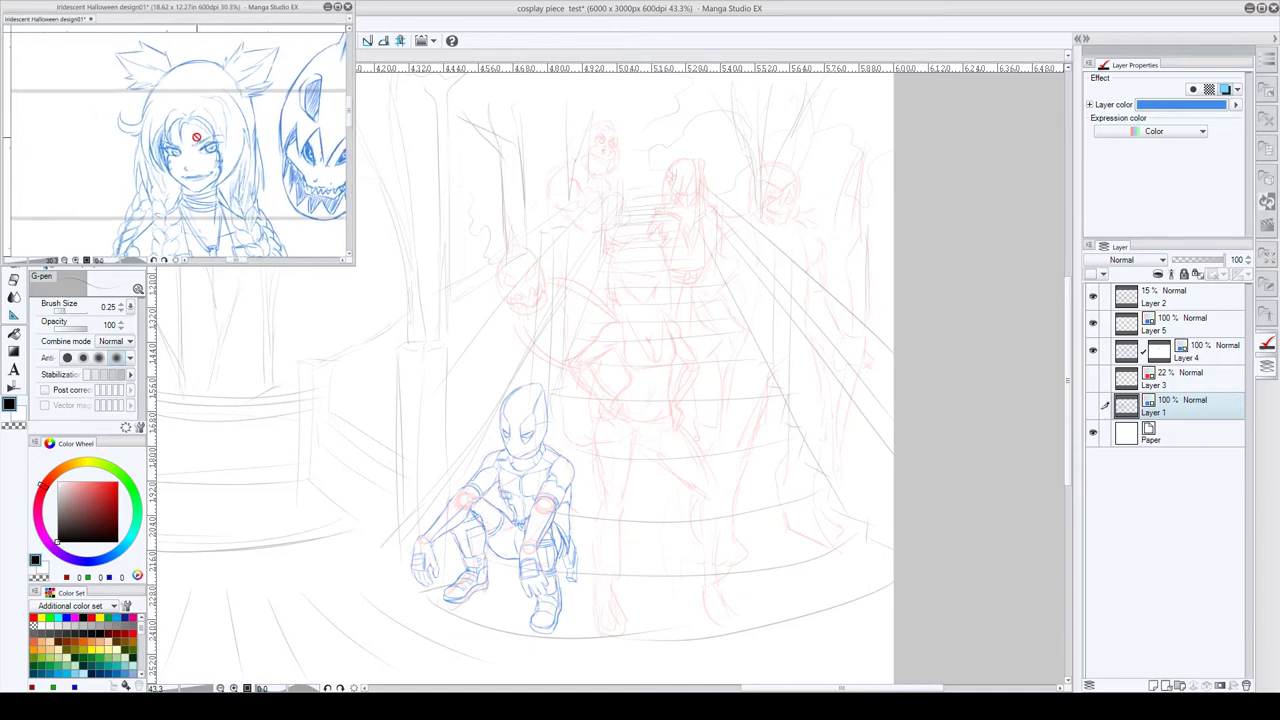
- Lower the opacity of Layer 1 to 11% and Layer 3 to 15%, and make Layer 2 the active drawing layer
{"action": "left_click", "coordinate": [1003, 309]}
{"action": "scroll", "coordinate": [689, 246], "scroll_direction": "up", "scroll_amount": 6}
{"action": "scroll", "coordinate": [689, 246], "scroll_direction": "up", "scroll_amount": 2}
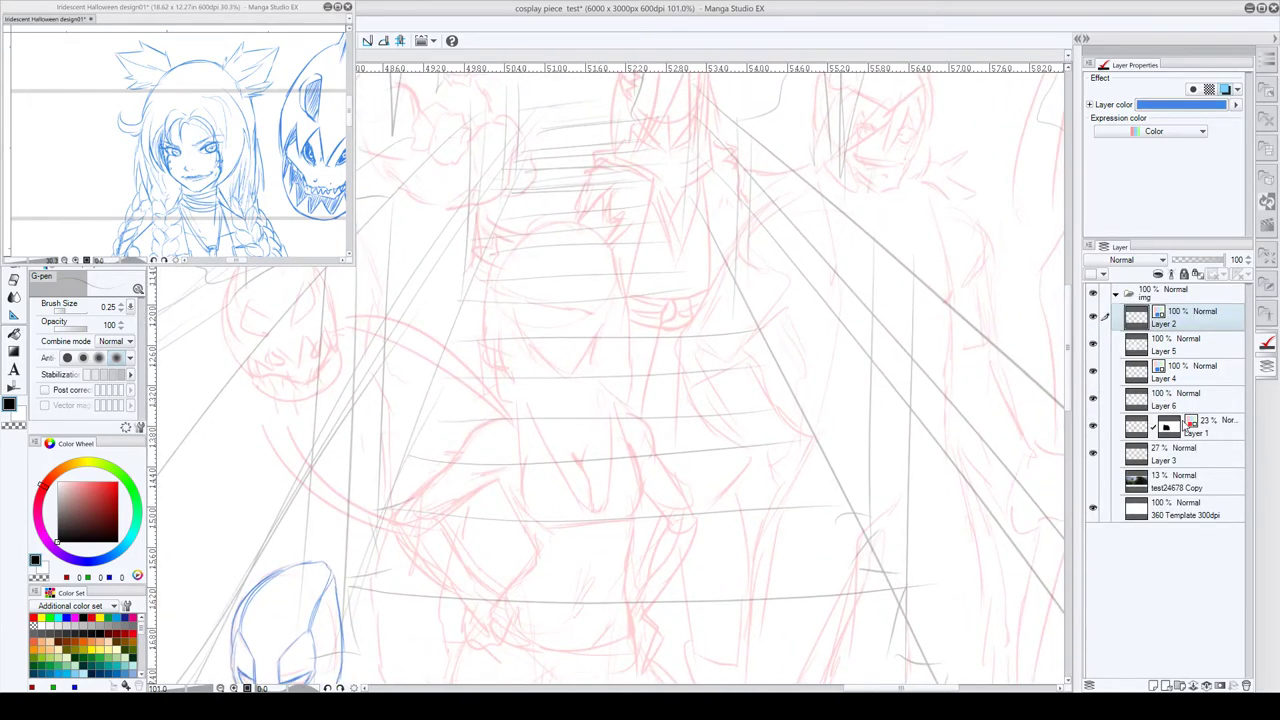
{"action": "left_click", "coordinate": [1190, 428]}
{"action": "left_click_drag", "start_coordinate": [1188, 262], "coordinate": [1180, 262]}
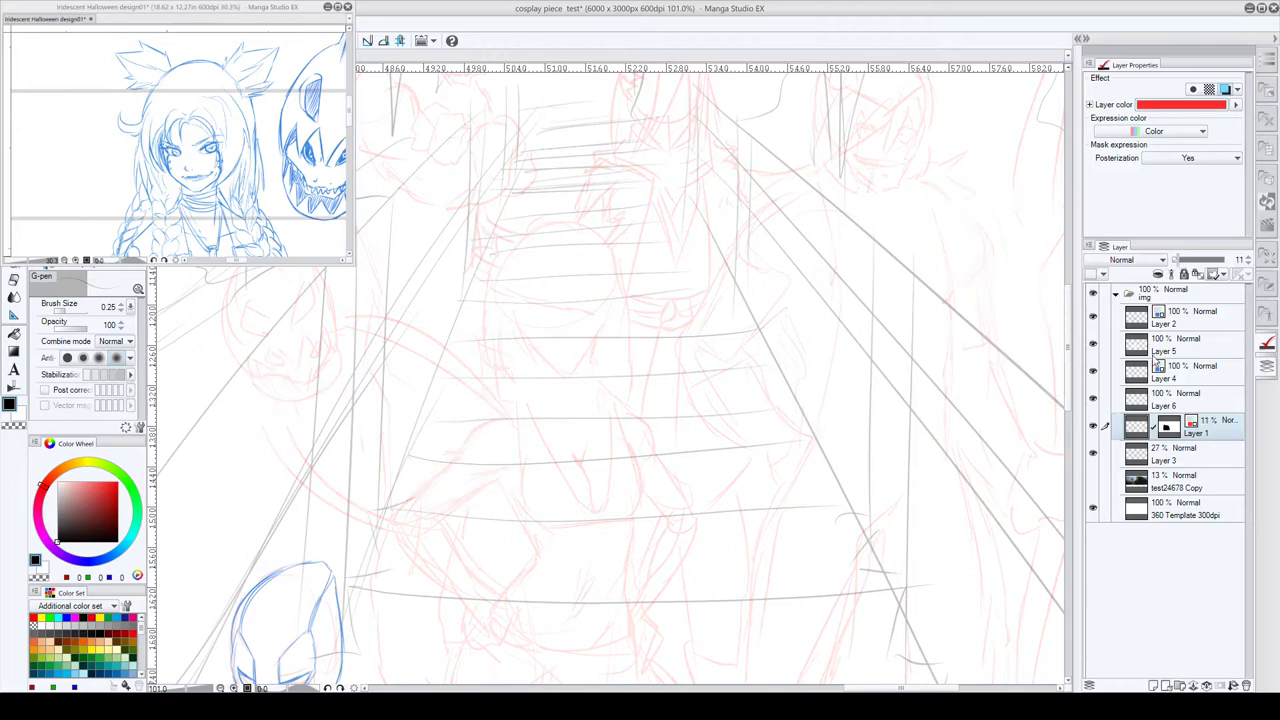
{"action": "left_click", "coordinate": [1146, 380]}
{"action": "left_click", "coordinate": [1140, 466]}
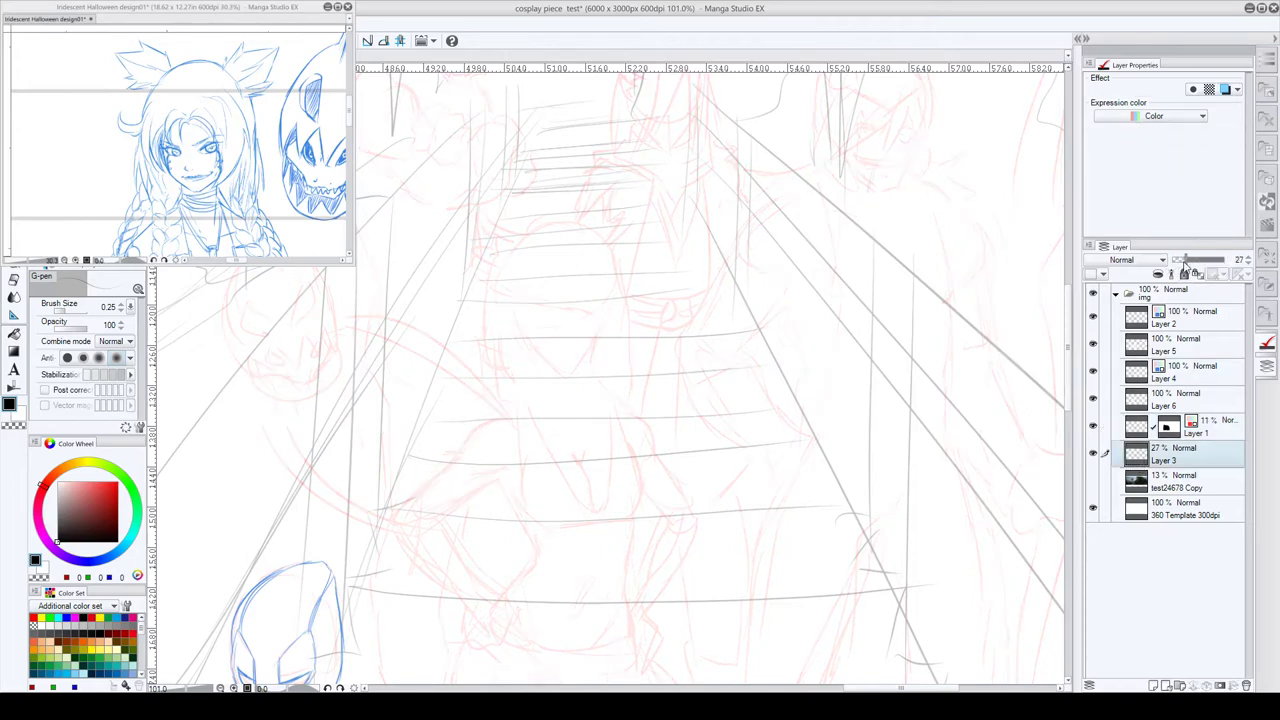
{"action": "left_click_drag", "start_coordinate": [1189, 262], "coordinate": [1182, 262]}
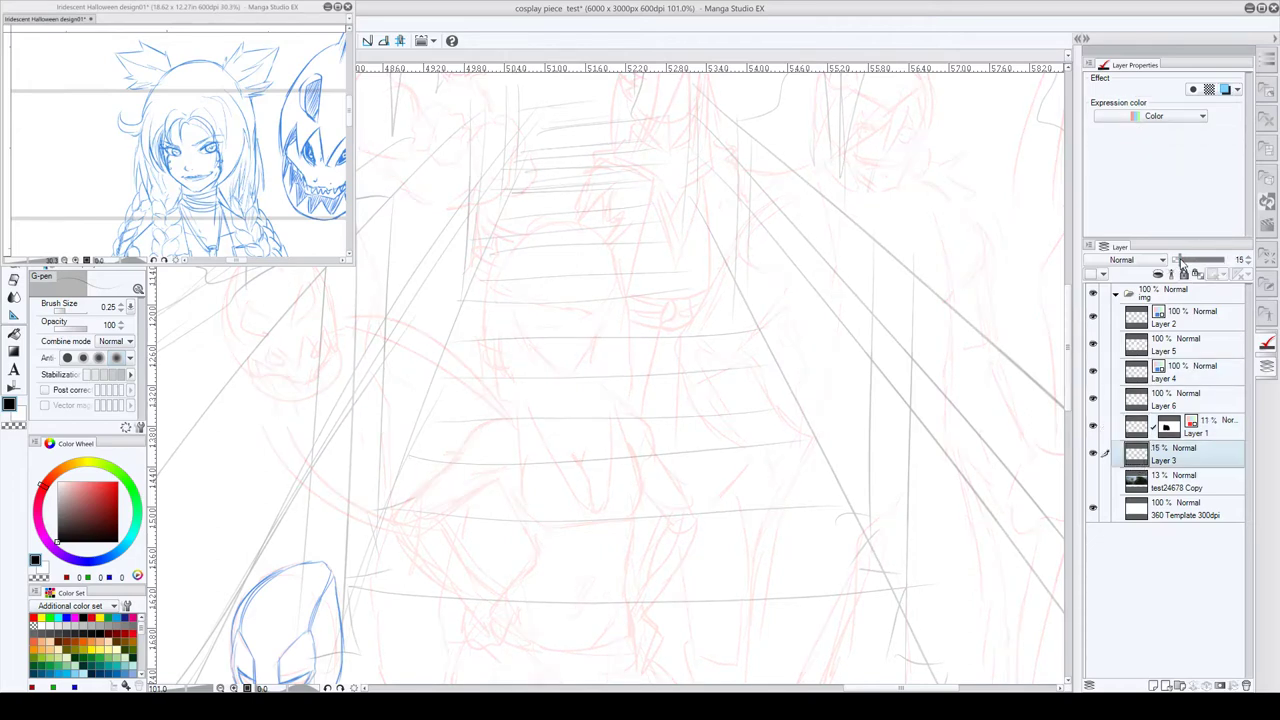
{"action": "left_click", "coordinate": [1150, 374]}
{"action": "left_click", "coordinate": [1142, 322]}
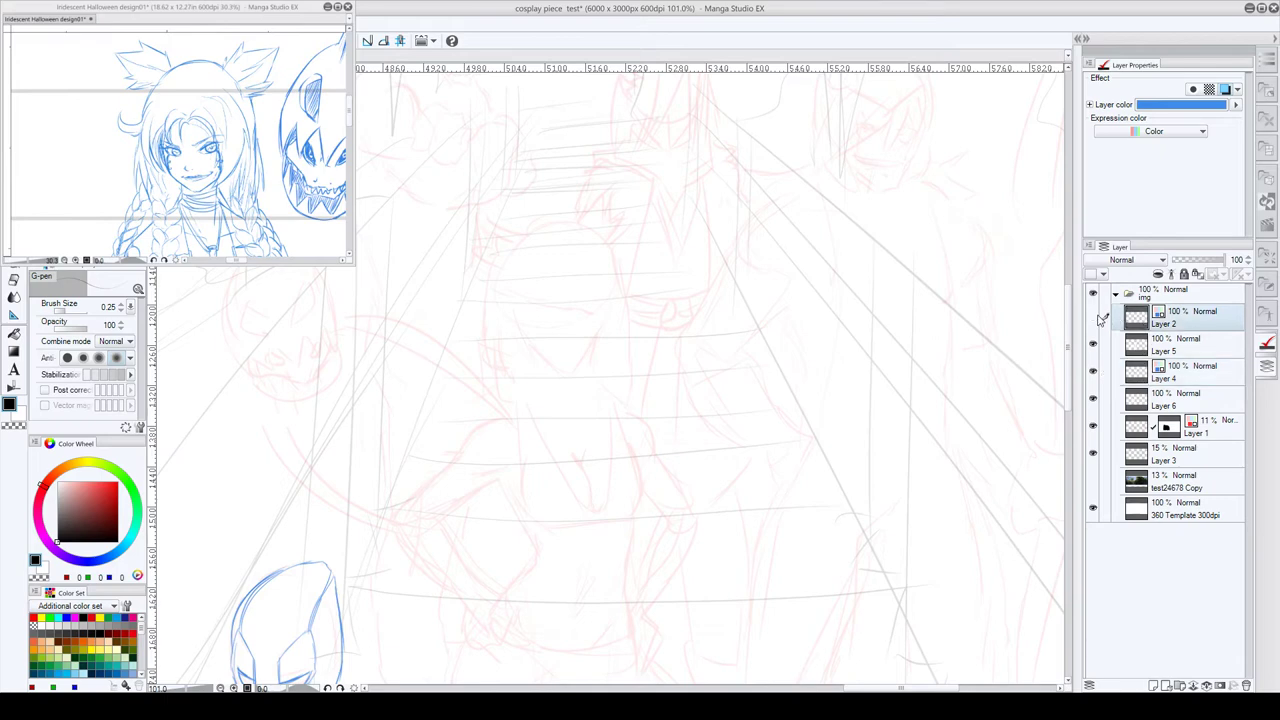
{"action": "left_click", "coordinate": [1094, 318]}
{"action": "left_click", "coordinate": [1094, 318]}
{"action": "mouse_move", "coordinate": [570, 226]}
{"action": "left_mouse_down"}
{"action": "mouse_move", "coordinate": [594, 197]}
{"action": "mouse_move", "coordinate": [614, 200]}
{"action": "mouse_move", "coordinate": [625, 238]}
{"action": "mouse_move", "coordinate": [594, 234]}
{"action": "mouse_move", "coordinate": [636, 212]}
{"action": "left_mouse_up"}
{"action": "key", "text": "ctrl+z"}
{"action": "key", "text": "ctrl+z"}
- Sketch the girl's two pointed, tufted animal ears and the curved crown of her head between them
{"action": "mouse_move", "coordinate": [588, 248]}
{"action": "left_mouse_down"}
{"action": "mouse_move", "coordinate": [630, 197]}
{"action": "mouse_move", "coordinate": [621, 215]}
{"action": "mouse_move", "coordinate": [665, 204]}
{"action": "left_mouse_up"}
{"action": "mouse_move", "coordinate": [665, 204]}
{"action": "left_mouse_down"}
{"action": "mouse_move", "coordinate": [652, 258]}
{"action": "mouse_move", "coordinate": [662, 242]}
{"action": "mouse_move", "coordinate": [676, 266]}
{"action": "mouse_move", "coordinate": [634, 291]}
{"action": "left_mouse_up"}
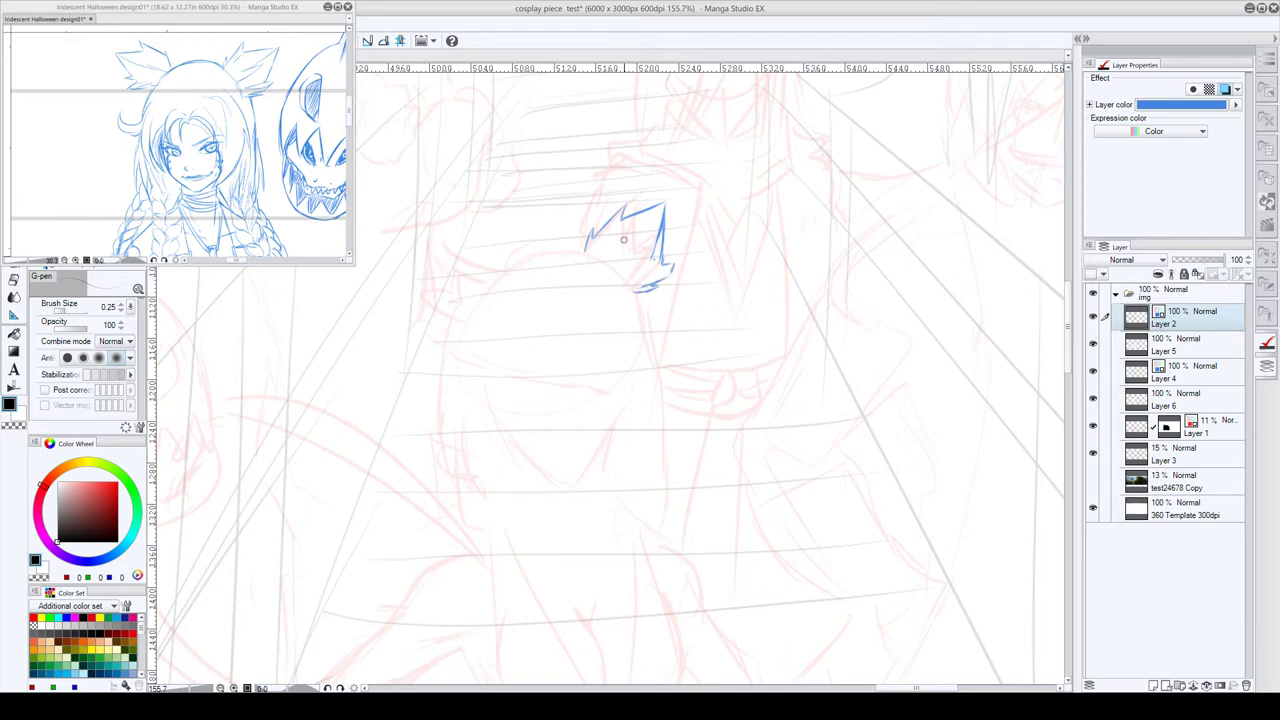
{"action": "mouse_move", "coordinate": [586, 252]}
{"action": "left_mouse_down"}
{"action": "mouse_move", "coordinate": [515, 263]}
{"action": "mouse_move", "coordinate": [482, 285]}
{"action": "mouse_move", "coordinate": [534, 250]}
{"action": "mouse_move", "coordinate": [538, 262]}
{"action": "mouse_move", "coordinate": [488, 274]}
{"action": "mouse_move", "coordinate": [466, 320]}
{"action": "left_mouse_up"}
{"action": "left_click_drag", "start_coordinate": [528, 253], "coordinate": [466, 321]}
{"action": "mouse_move", "coordinate": [493, 268]}
{"action": "left_mouse_down"}
{"action": "mouse_move", "coordinate": [439, 212]}
{"action": "mouse_move", "coordinate": [435, 234]}
{"action": "mouse_move", "coordinate": [406, 250]}
{"action": "mouse_move", "coordinate": [422, 301]}
{"action": "mouse_move", "coordinate": [477, 287]}
{"action": "left_mouse_up"}
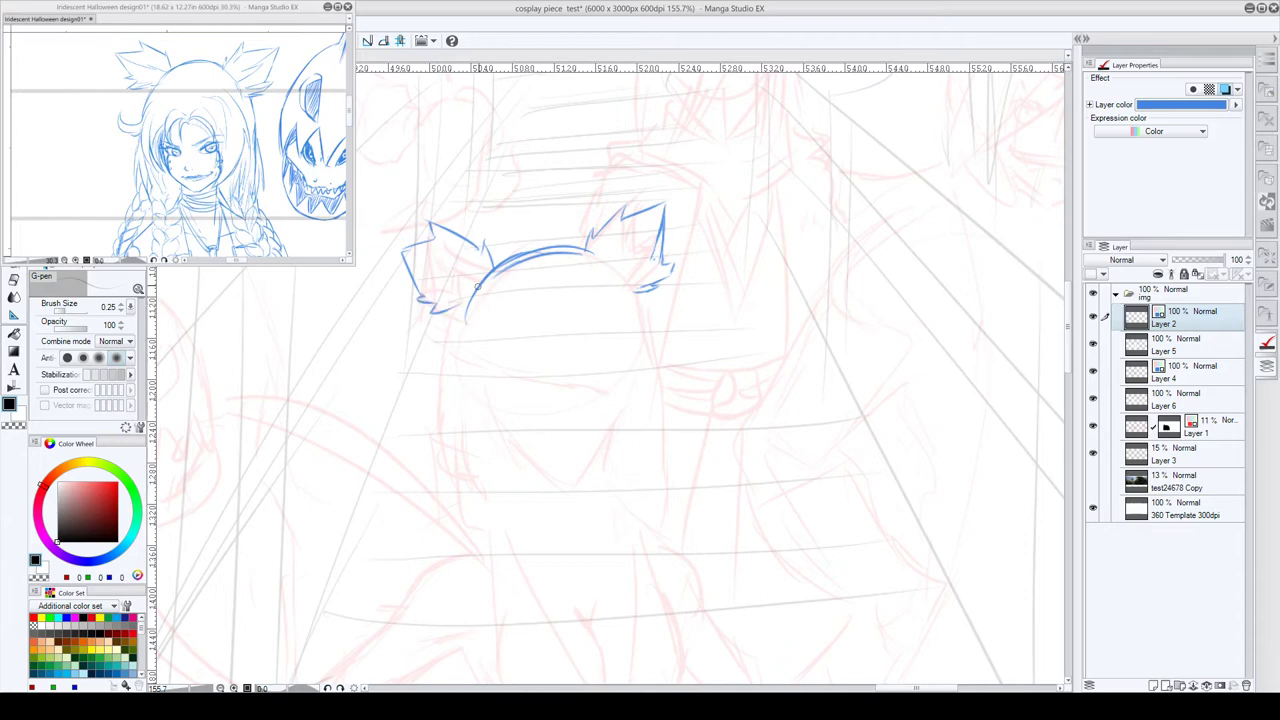
- Draw the long outer hair contours down both sides of the girl's head from below the ears
{"action": "left_click_drag", "start_coordinate": [692, 240], "coordinate": [682, 184]}
{"action": "left_click_drag", "start_coordinate": [682, 202], "coordinate": [676, 203]}
{"action": "mouse_move", "coordinate": [523, 175]}
{"action": "left_mouse_down"}
{"action": "mouse_move", "coordinate": [503, 242]}
{"action": "mouse_move", "coordinate": [511, 314]}
{"action": "left_mouse_up"}
{"action": "left_click_drag", "start_coordinate": [505, 237], "coordinate": [517, 328]}
{"action": "left_click_drag", "start_coordinate": [509, 231], "coordinate": [528, 341]}
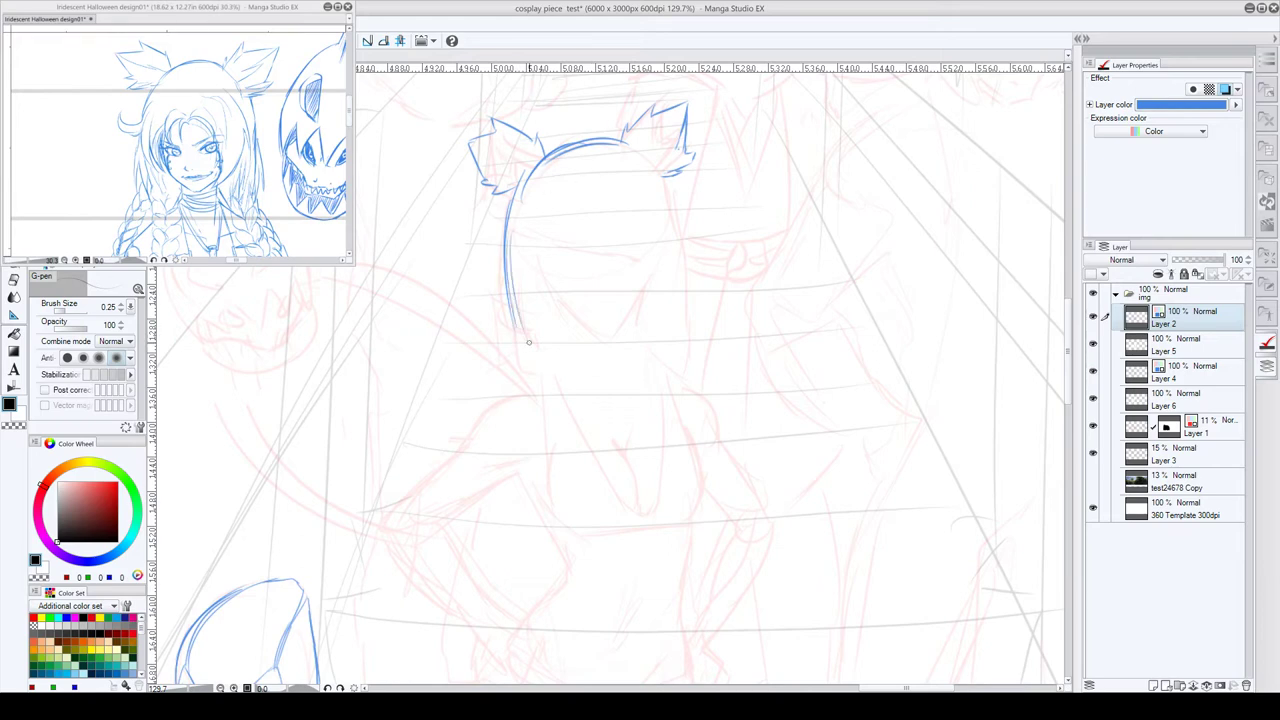
{"action": "left_click_drag", "start_coordinate": [643, 153], "coordinate": [682, 306]}
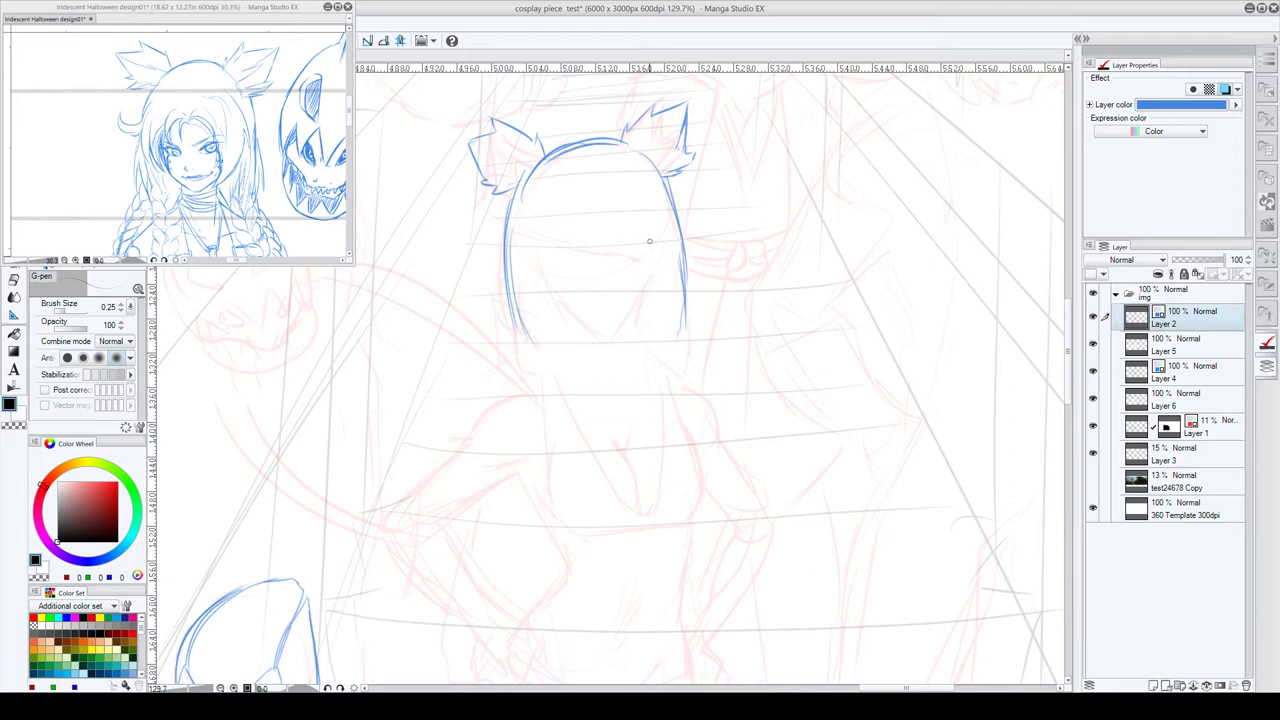
- Sketch the parted bangs and inner hair strands, and outline the girl's face down to the chin
{"action": "mouse_move", "coordinate": [634, 176]}
{"action": "left_mouse_down"}
{"action": "mouse_move", "coordinate": [672, 263]}
{"action": "mouse_move", "coordinate": [643, 307]}
{"action": "left_mouse_up"}
{"action": "mouse_move", "coordinate": [585, 212]}
{"action": "left_mouse_down"}
{"action": "mouse_move", "coordinate": [619, 239]}
{"action": "mouse_move", "coordinate": [635, 317]}
{"action": "mouse_move", "coordinate": [570, 239]}
{"action": "mouse_move", "coordinate": [579, 266]}
{"action": "mouse_move", "coordinate": [562, 254]}
{"action": "mouse_move", "coordinate": [567, 222]}
{"action": "mouse_move", "coordinate": [554, 231]}
{"action": "mouse_move", "coordinate": [567, 221]}
{"action": "mouse_move", "coordinate": [555, 280]}
{"action": "left_mouse_up"}
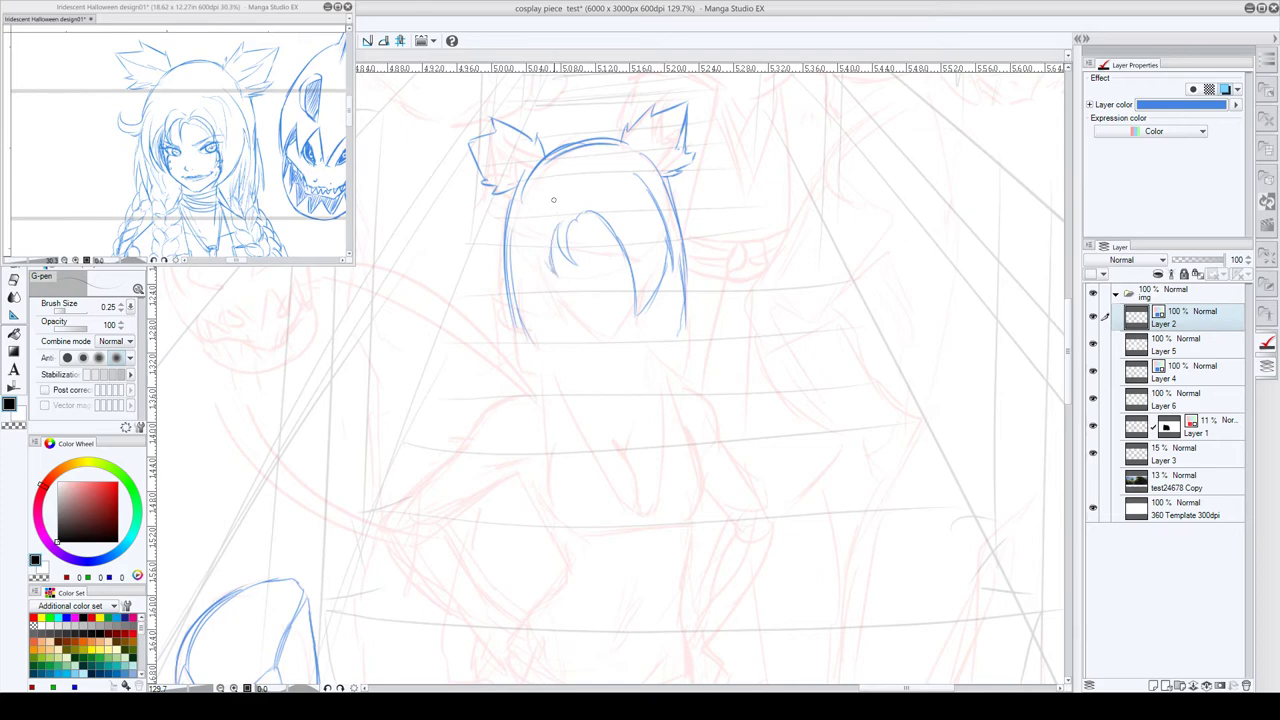
{"action": "left_click_drag", "start_coordinate": [540, 206], "coordinate": [548, 272]}
{"action": "mouse_move", "coordinate": [538, 265]}
{"action": "left_mouse_down"}
{"action": "mouse_move", "coordinate": [554, 317]}
{"action": "mouse_move", "coordinate": [596, 339]}
{"action": "mouse_move", "coordinate": [635, 306]}
{"action": "mouse_move", "coordinate": [609, 335]}
{"action": "mouse_move", "coordinate": [586, 337]}
{"action": "left_mouse_up"}
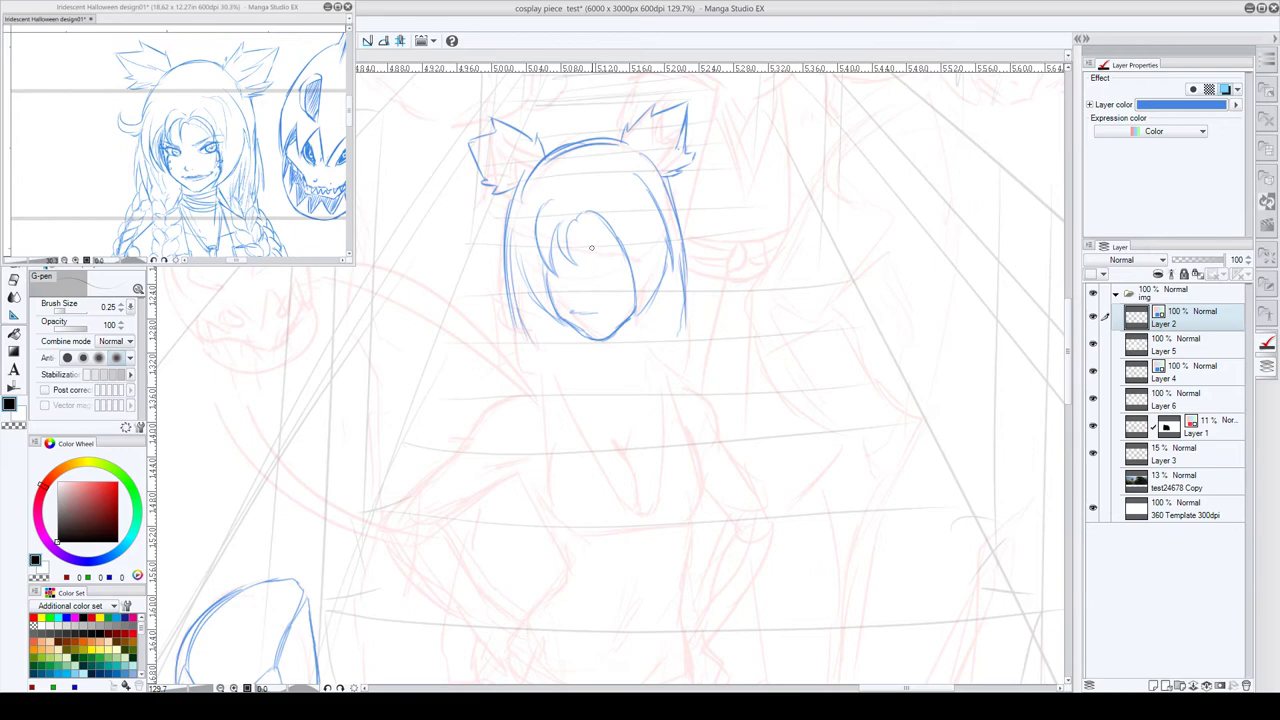
- Lay in the face's vertical center guideline, the slanted eyebrow and the first eye line, undoing the misplaced strokes
{"action": "left_click_drag", "start_coordinate": [592, 256], "coordinate": [608, 250]}
{"action": "key", "text": "ctrl+z"}
{"action": "left_click_drag", "start_coordinate": [589, 258], "coordinate": [646, 236]}
{"action": "left_click_drag", "start_coordinate": [575, 200], "coordinate": [597, 318]}
{"action": "left_click_drag", "start_coordinate": [577, 251], "coordinate": [586, 325]}
{"action": "key", "text": "ctrl+z"}
{"action": "key", "text": "ctrl+z"}
{"action": "left_click_drag", "start_coordinate": [577, 184], "coordinate": [580, 273]}
{"action": "left_click_drag", "start_coordinate": [542, 247], "coordinate": [564, 256]}
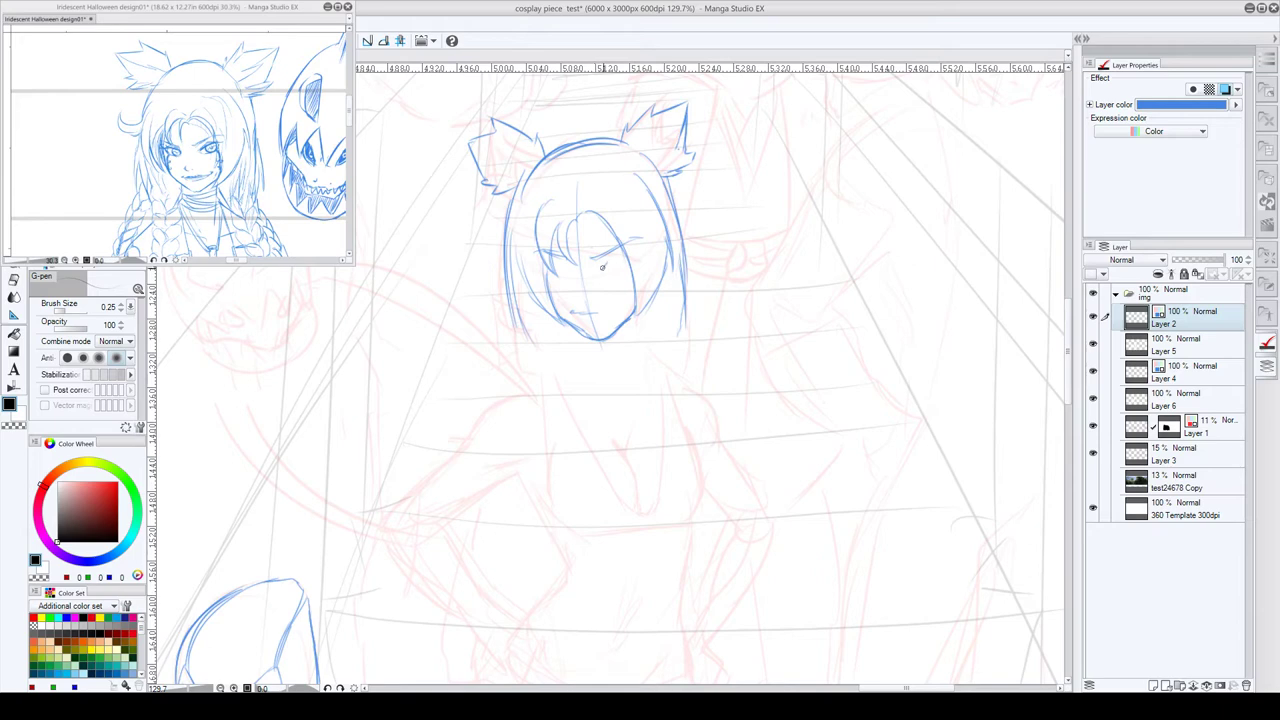
- Draw the girl's narrowed eyes with dark upper lids and sketch a slight smile
{"action": "left_click_drag", "start_coordinate": [604, 265], "coordinate": [627, 257]}
{"action": "left_click_drag", "start_coordinate": [607, 270], "coordinate": [630, 262]}
{"action": "left_click_drag", "start_coordinate": [613, 308], "coordinate": [621, 305]}
{"action": "mouse_move", "coordinate": [574, 270]}
{"action": "left_mouse_down"}
{"action": "mouse_move", "coordinate": [556, 263]}
{"action": "mouse_move", "coordinate": [566, 276]}
{"action": "left_mouse_up"}
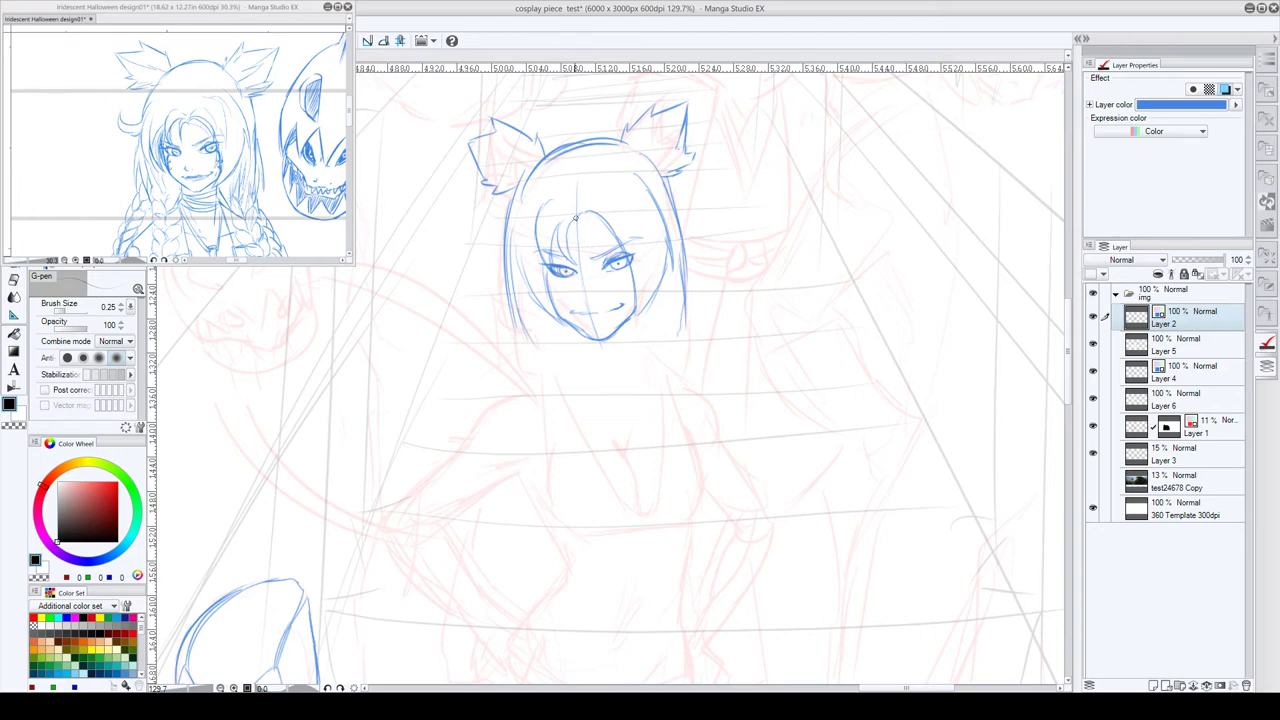
{"action": "left_click_drag", "start_coordinate": [553, 264], "coordinate": [570, 259]}
{"action": "mouse_move", "coordinate": [571, 309]}
{"action": "left_mouse_down"}
{"action": "mouse_move", "coordinate": [597, 313]}
{"action": "mouse_move", "coordinate": [570, 312]}
{"action": "left_mouse_up"}
{"action": "key", "text": "c"}
{"action": "key", "text": "c"}
- Examine the girl's head size against the crouching masked figure and the rest of the group scene
{"action": "mouse_move", "coordinate": [621, 264]}
{"action": "left_mouse_down"}
{"action": "mouse_move", "coordinate": [609, 287]}
{"action": "mouse_move", "coordinate": [826, 234]}
{"action": "left_mouse_up"}
{"action": "scroll", "coordinate": [612, 270], "scroll_direction": "down", "scroll_amount": 5}
{"action": "scroll", "coordinate": [800, 245], "scroll_direction": "down", "scroll_amount": 2}
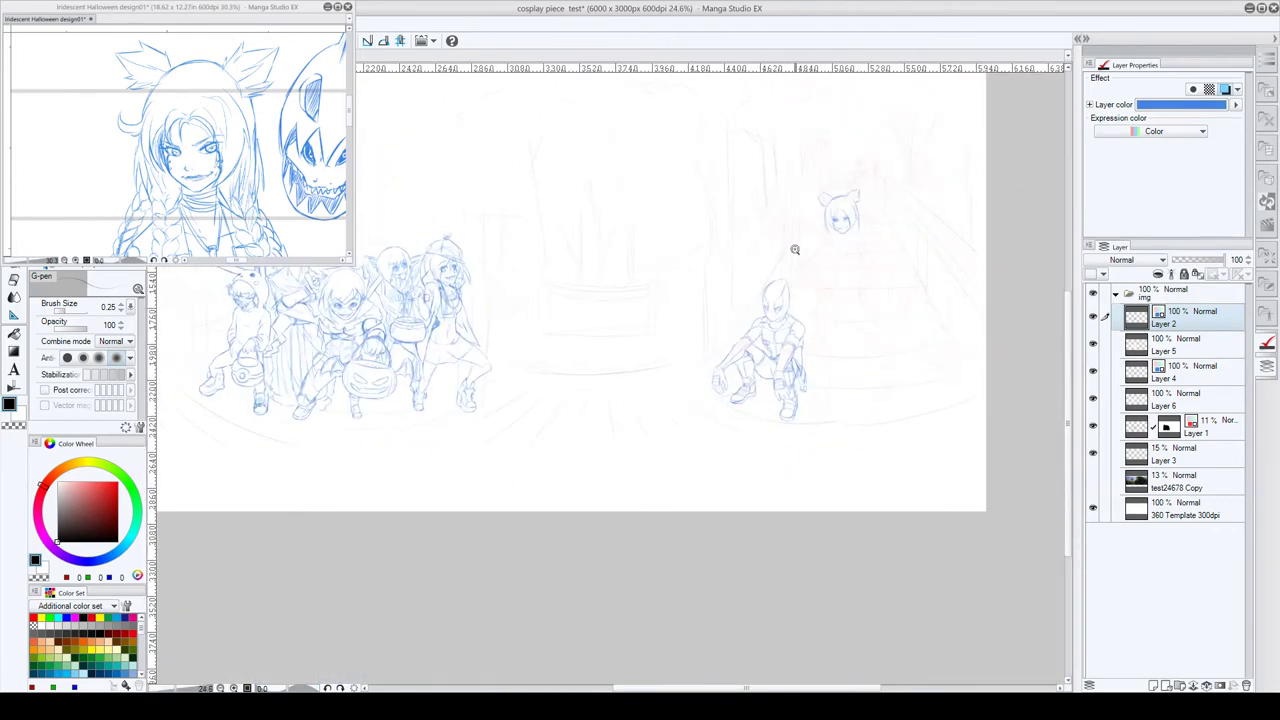
{"action": "scroll", "coordinate": [716, 261], "scroll_direction": "down", "scroll_amount": 1}
{"action": "scroll", "coordinate": [716, 261], "scroll_direction": "up", "scroll_amount": 4}
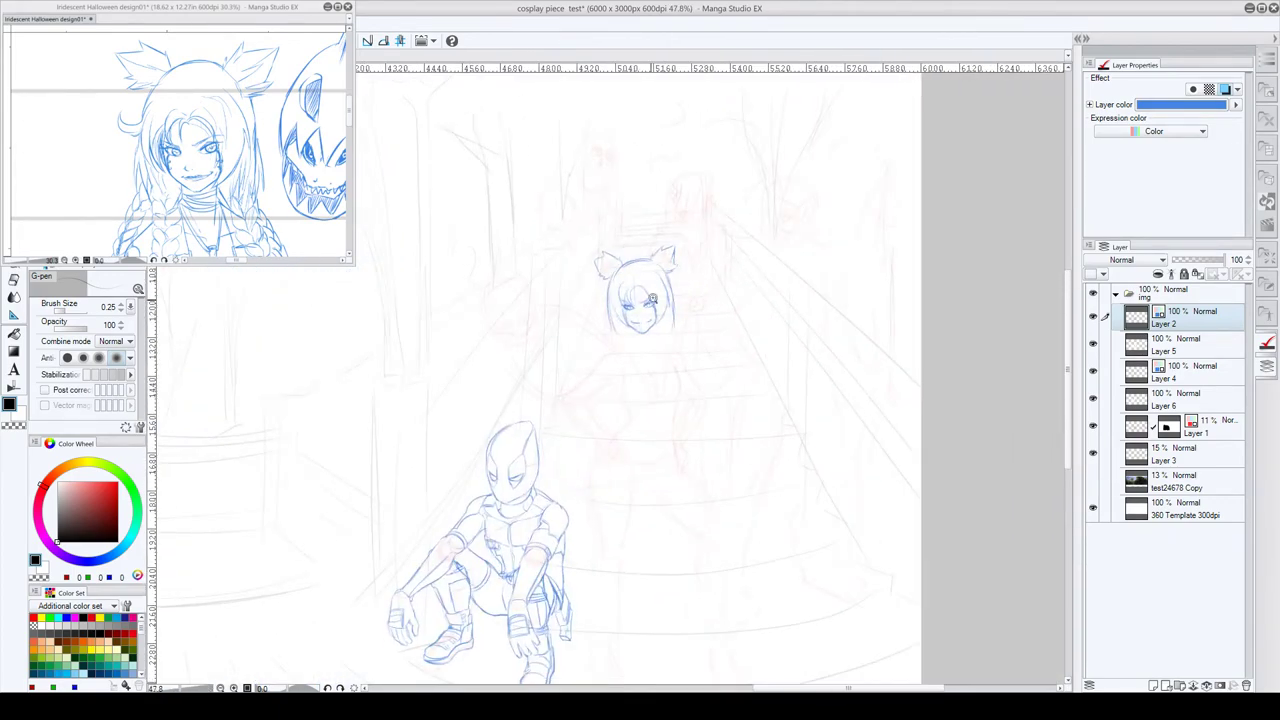
{"action": "scroll", "coordinate": [692, 253], "scroll_direction": "up", "scroll_amount": 1}
{"action": "scroll", "coordinate": [692, 253], "scroll_direction": "up", "scroll_amount": 1}
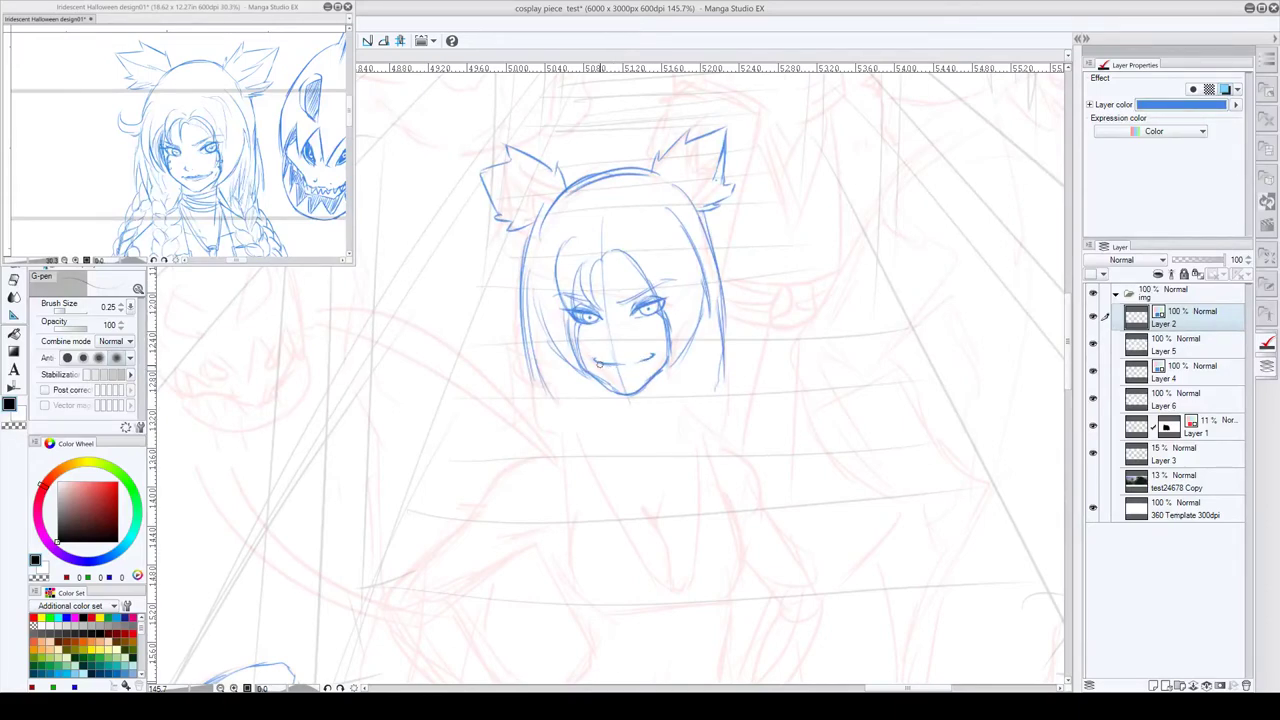
- Erase the girl's mouth and redraw it as a smaller, lopsided smirk
{"action": "key", "text": "c"}
{"action": "mouse_move", "coordinate": [595, 354]}
{"action": "left_mouse_down"}
{"action": "mouse_move", "coordinate": [650, 356]}
{"action": "mouse_move", "coordinate": [630, 360]}
{"action": "left_mouse_up"}
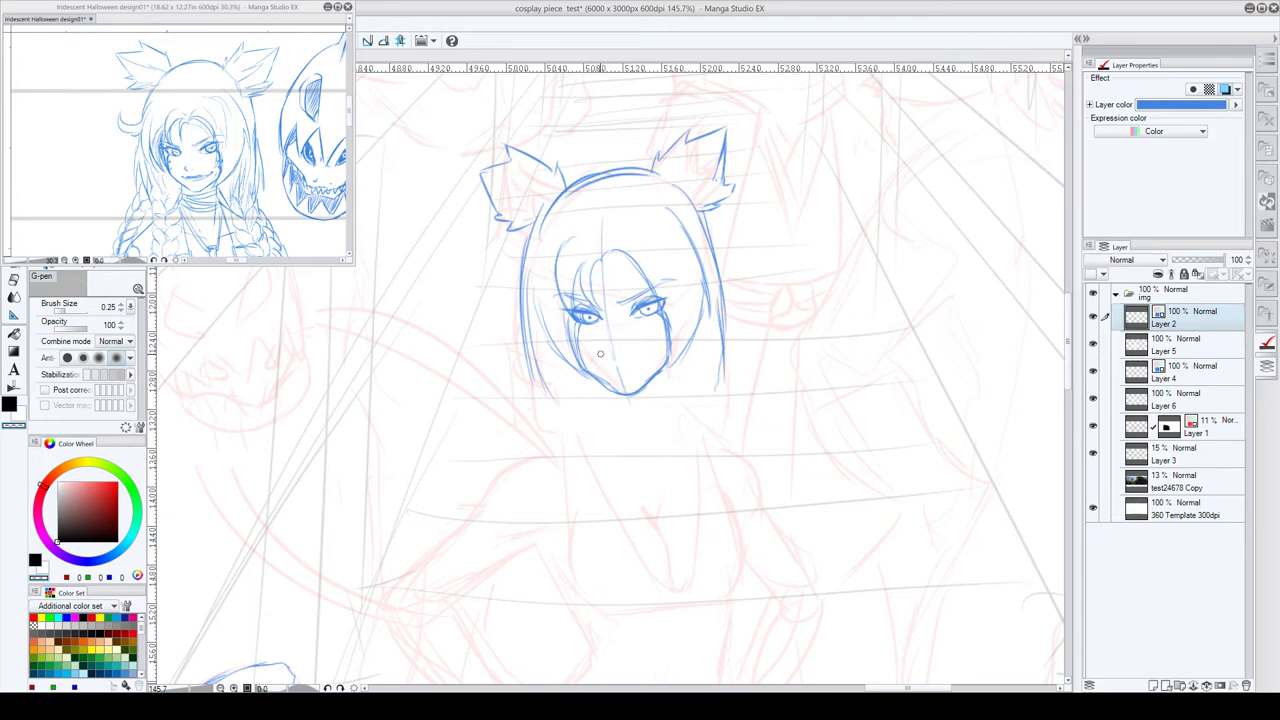
{"action": "key", "text": "c"}
{"action": "mouse_move", "coordinate": [600, 368]}
{"action": "left_mouse_down"}
{"action": "mouse_move", "coordinate": [651, 356]}
{"action": "mouse_move", "coordinate": [641, 362]}
{"action": "left_mouse_up"}
{"action": "key", "text": "ctrl+z"}
{"action": "key", "text": "ctrl+z"}
{"action": "key", "text": "ctrl+z"}
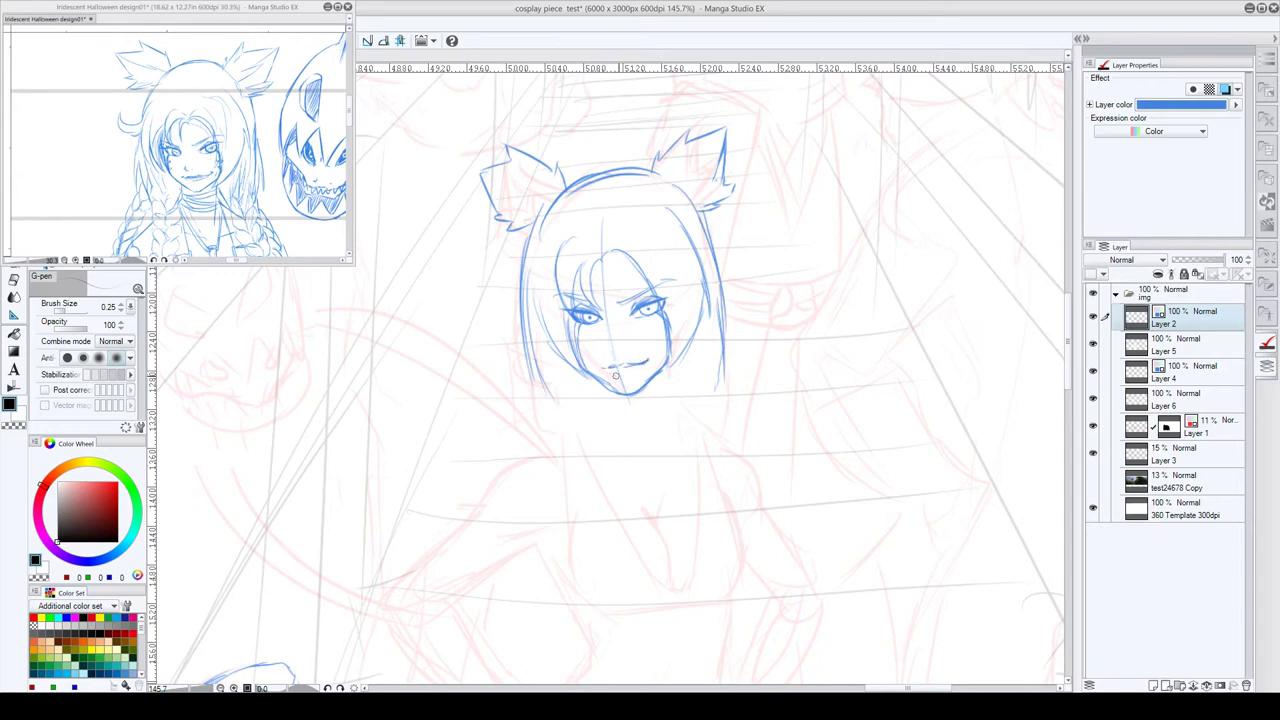
{"action": "left_click_drag", "start_coordinate": [614, 375], "coordinate": [646, 364]}
{"action": "left_click_drag", "start_coordinate": [640, 362], "coordinate": [650, 356]}
- Refine the girl's eyelashes and ear fur, and add the nose and the dark face-paint marks below both eyes
{"action": "key", "text": "c"}
{"action": "key", "text": "c"}
{"action": "left_click_drag", "start_coordinate": [666, 307], "coordinate": [659, 311]}
{"action": "left_click_drag", "start_coordinate": [724, 130], "coordinate": [685, 194]}
{"action": "left_click_drag", "start_coordinate": [661, 300], "coordinate": [655, 289]}
{"action": "left_click_drag", "start_coordinate": [578, 346], "coordinate": [580, 363]}
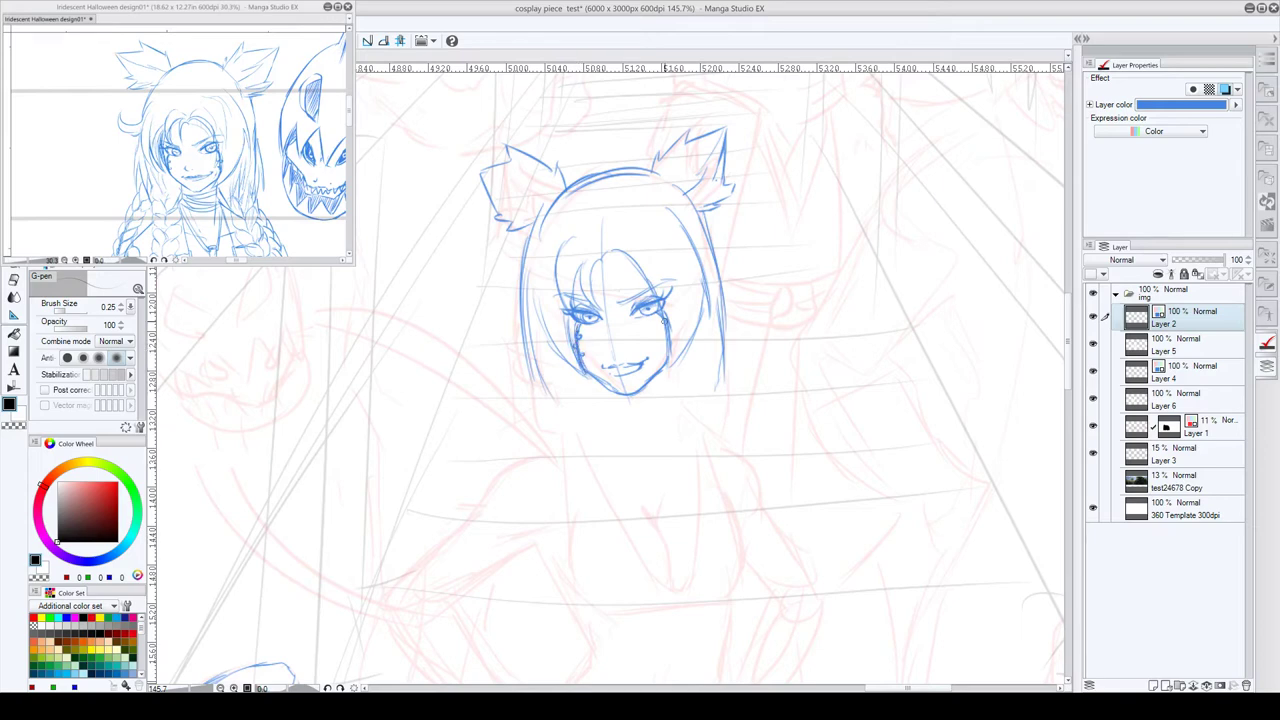
{"action": "left_click_drag", "start_coordinate": [660, 320], "coordinate": [668, 359]}
{"action": "left_click_drag", "start_coordinate": [610, 352], "coordinate": [607, 351]}
{"action": "left_click_drag", "start_coordinate": [681, 385], "coordinate": [671, 312]}
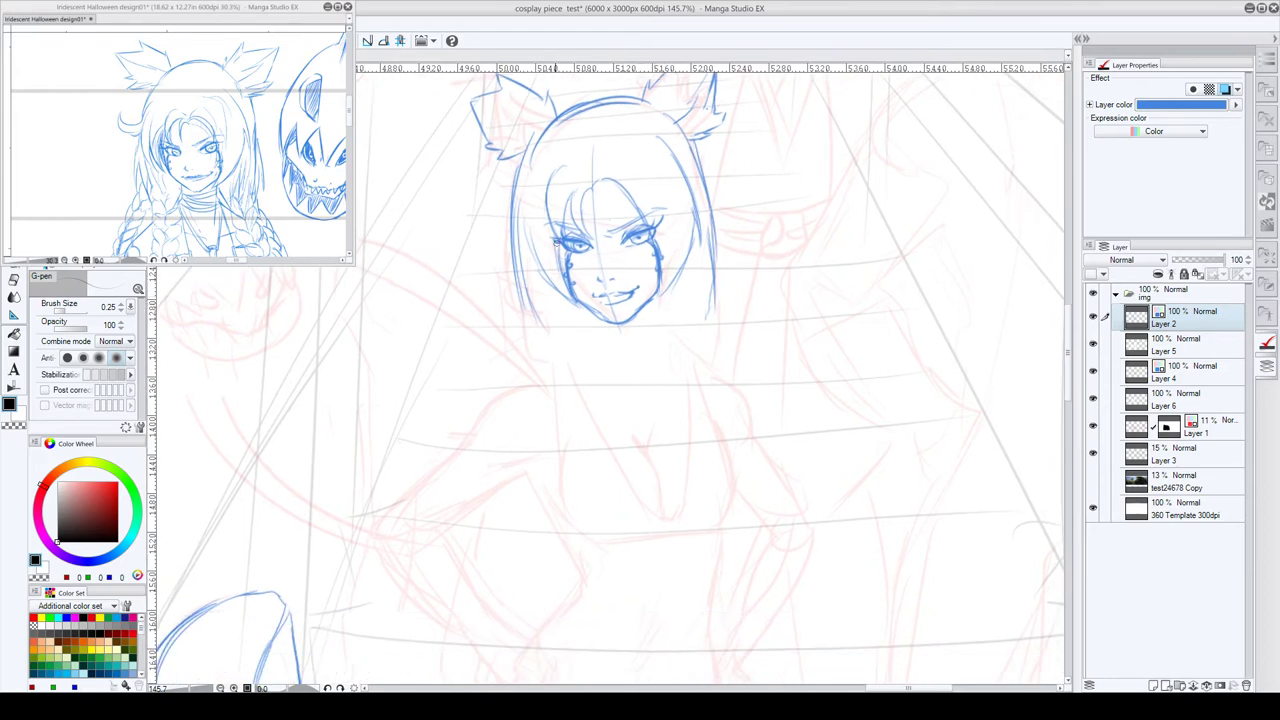
- Add hair strands along the left side of the girl's face, including the curled lock sticking outward
{"action": "left_click_drag", "start_coordinate": [557, 243], "coordinate": [568, 295]}
{"action": "left_click_drag", "start_coordinate": [534, 230], "coordinate": [564, 293]}
{"action": "left_click_drag", "start_coordinate": [532, 168], "coordinate": [519, 229]}
{"action": "key", "text": "ctrl+z"}
{"action": "mouse_move", "coordinate": [544, 167]}
{"action": "left_mouse_down"}
{"action": "mouse_move", "coordinate": [495, 199]}
{"action": "mouse_move", "coordinate": [493, 217]}
{"action": "mouse_move", "coordinate": [535, 219]}
{"action": "left_mouse_up"}
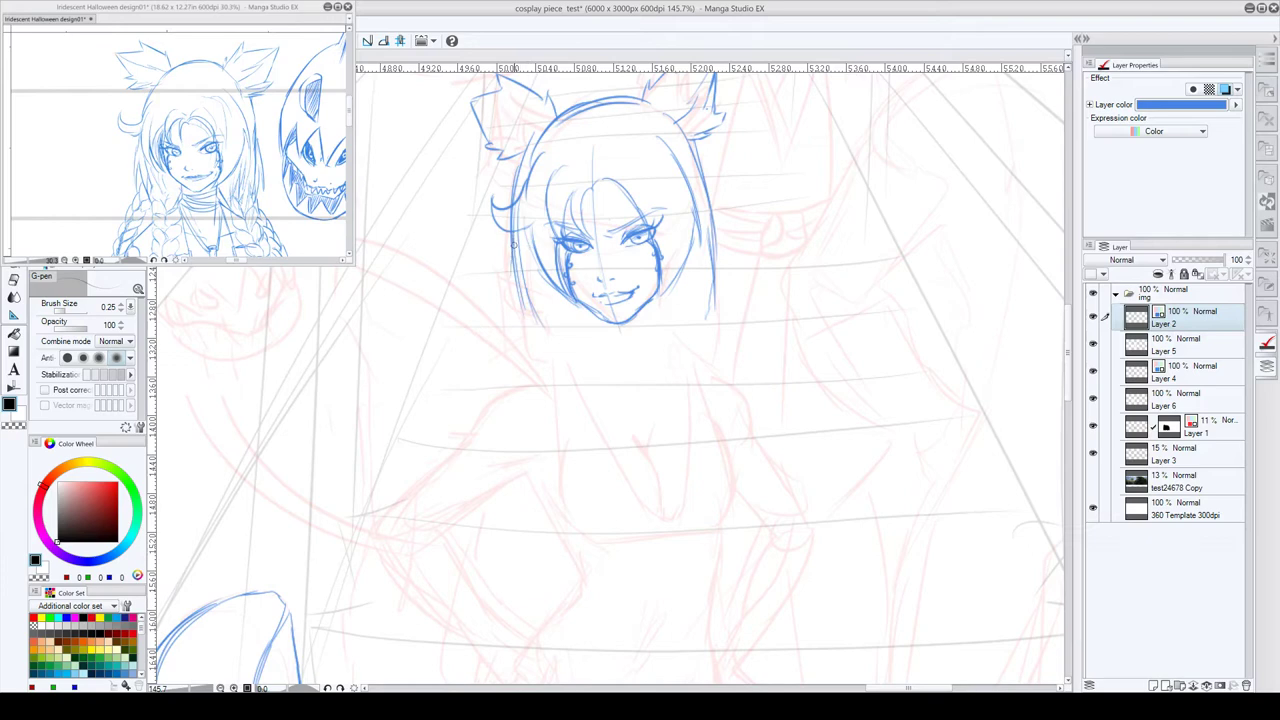
{"action": "mouse_move", "coordinate": [514, 256]}
{"action": "left_mouse_down"}
{"action": "mouse_move", "coordinate": [514, 319]}
{"action": "mouse_move", "coordinate": [516, 290]}
{"action": "mouse_move", "coordinate": [535, 322]}
{"action": "left_mouse_up"}
- Draw the hair gathering beside the right side of the girl's jaw into the top of a braid
{"action": "left_click_drag", "start_coordinate": [707, 266], "coordinate": [689, 334]}
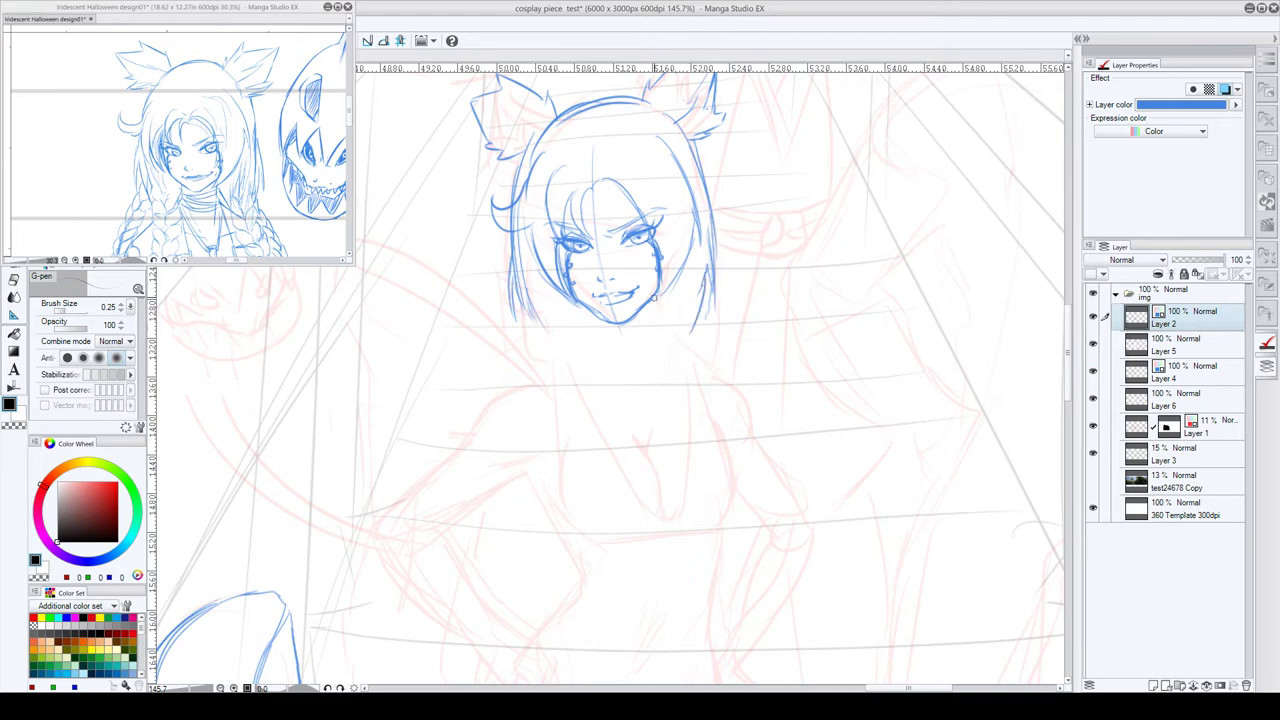
{"action": "left_click_drag", "start_coordinate": [654, 295], "coordinate": [672, 334]}
{"action": "mouse_move", "coordinate": [692, 258]}
{"action": "left_mouse_down"}
{"action": "mouse_move", "coordinate": [682, 331]}
{"action": "mouse_move", "coordinate": [671, 301]}
{"action": "mouse_move", "coordinate": [683, 334]}
{"action": "mouse_move", "coordinate": [686, 300]}
{"action": "left_mouse_up"}
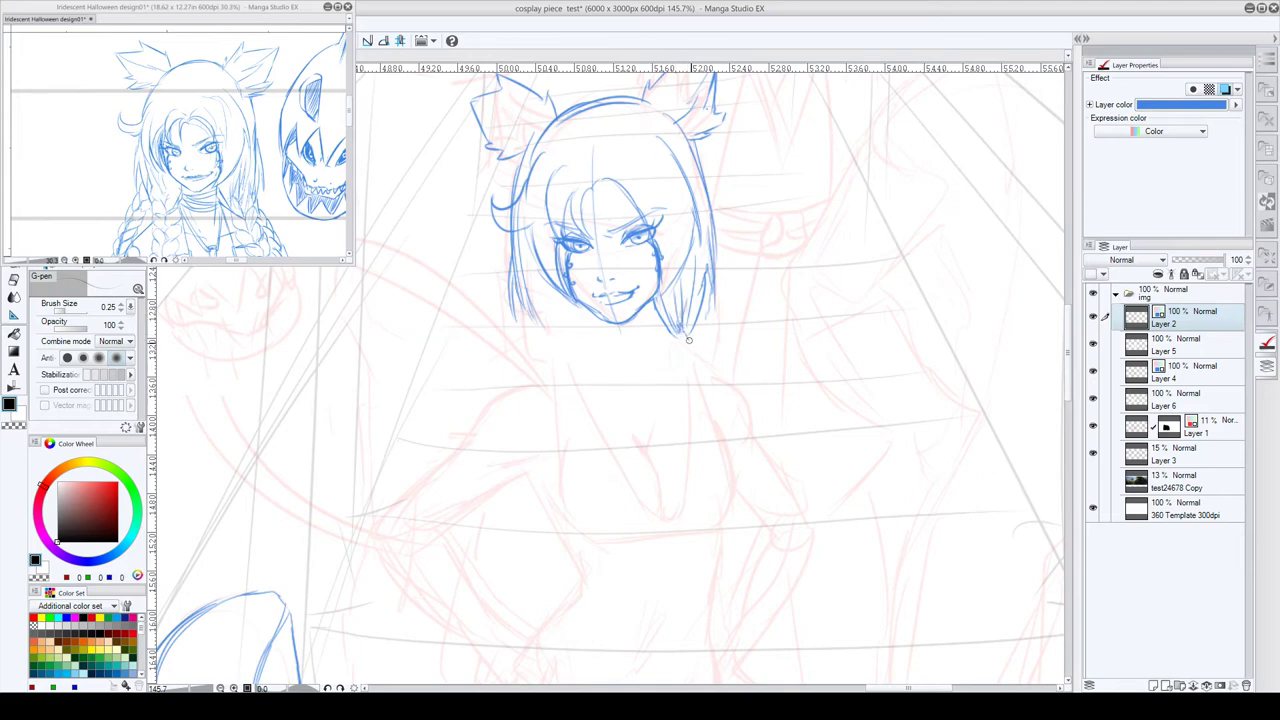
{"action": "left_click_drag", "start_coordinate": [669, 333], "coordinate": [688, 369]}
{"action": "mouse_move", "coordinate": [686, 334]}
{"action": "left_mouse_down"}
{"action": "mouse_move", "coordinate": [708, 348]}
{"action": "mouse_move", "coordinate": [701, 359]}
{"action": "mouse_move", "coordinate": [734, 320]}
{"action": "left_mouse_up"}
- Make Layer 1 active and rough in the girl's two long braids over her torso in red
{"action": "scroll", "coordinate": [750, 343], "scroll_direction": "down", "scroll_amount": 4}
{"action": "scroll", "coordinate": [734, 320], "scroll_direction": "up", "scroll_amount": 1}
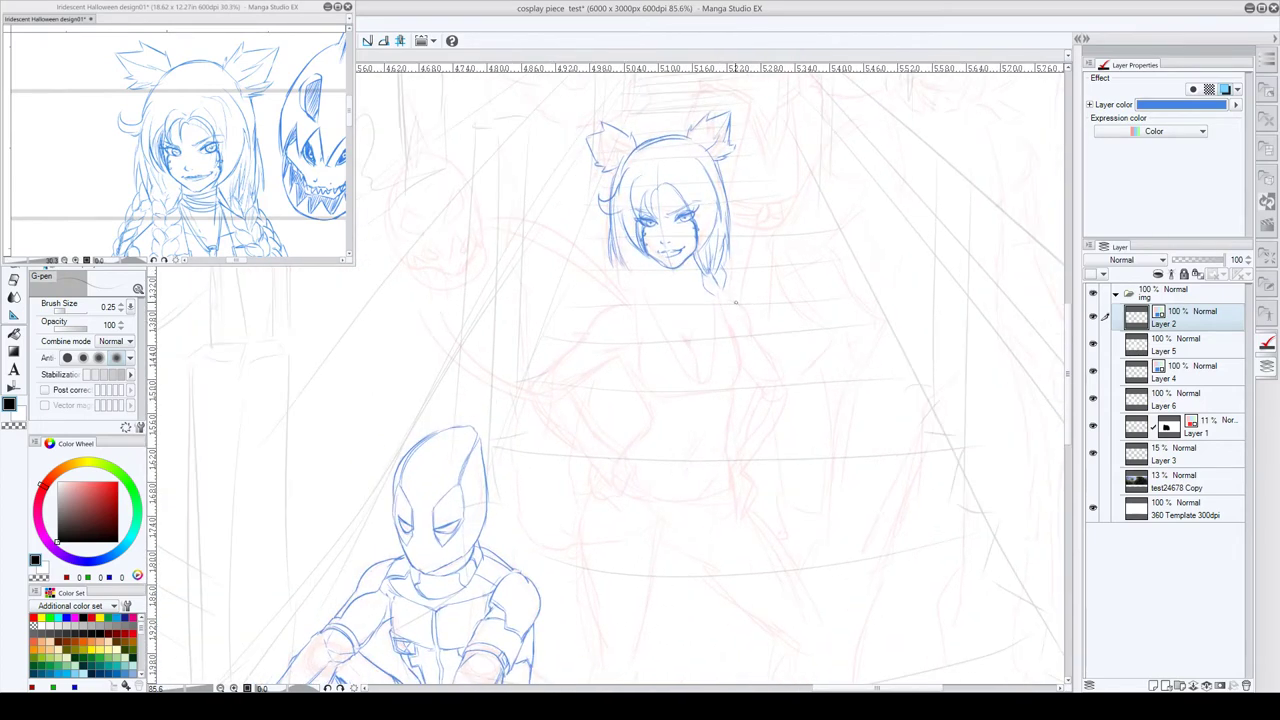
{"action": "scroll", "coordinate": [704, 213], "scroll_direction": "up", "scroll_amount": 2}
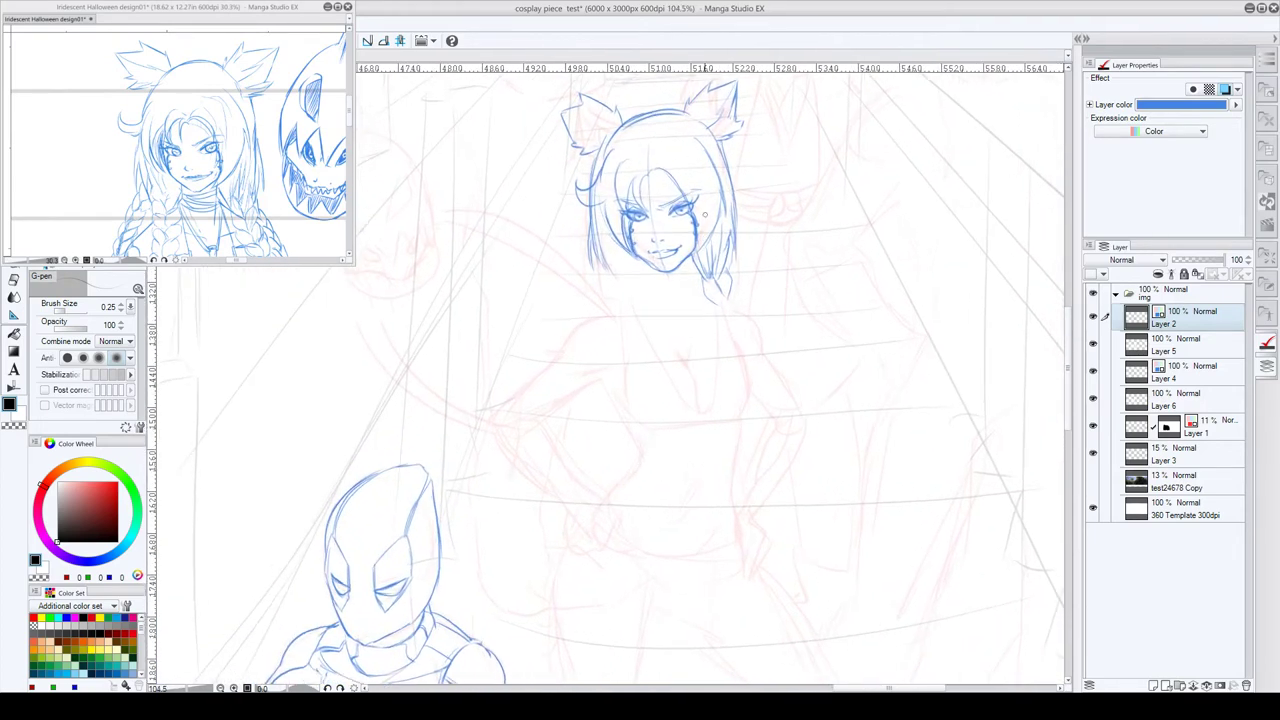
{"action": "left_click", "coordinate": [1147, 426]}
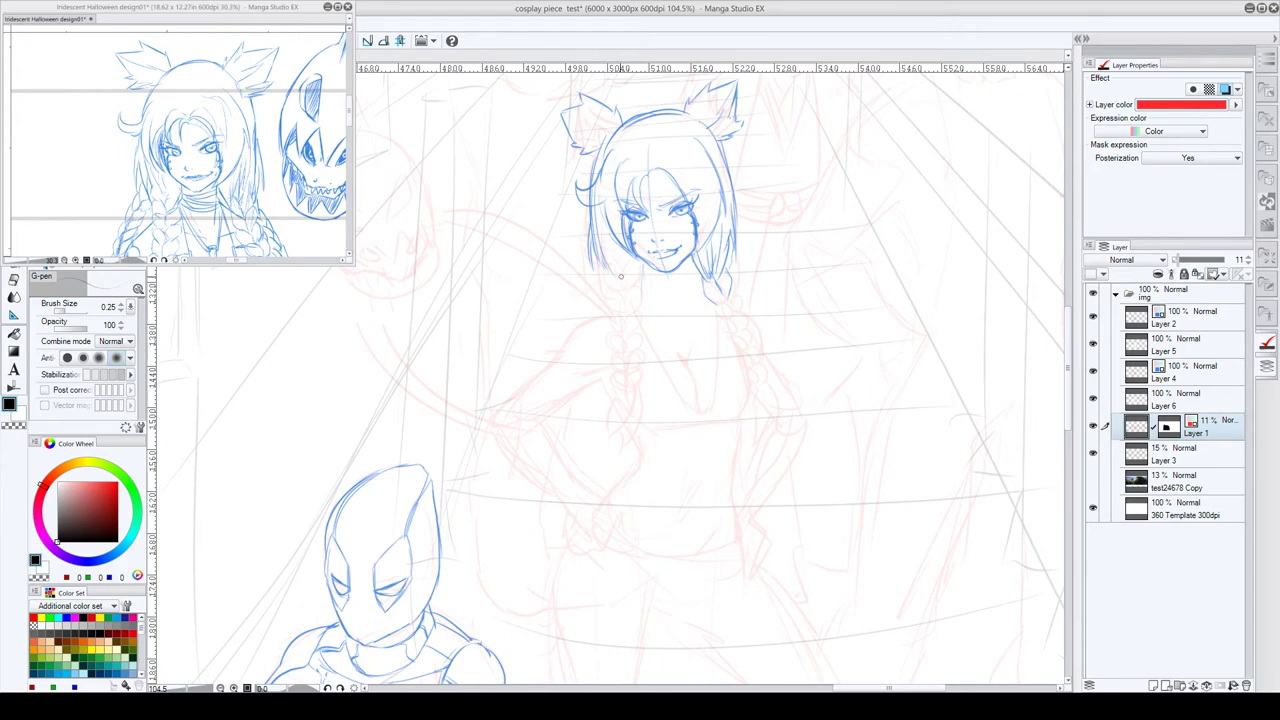
- Examine the girl's braids, top, belts and leg wear in the reference design, ending on her neck and torso
{"action": "left_click", "coordinate": [293, 189]}
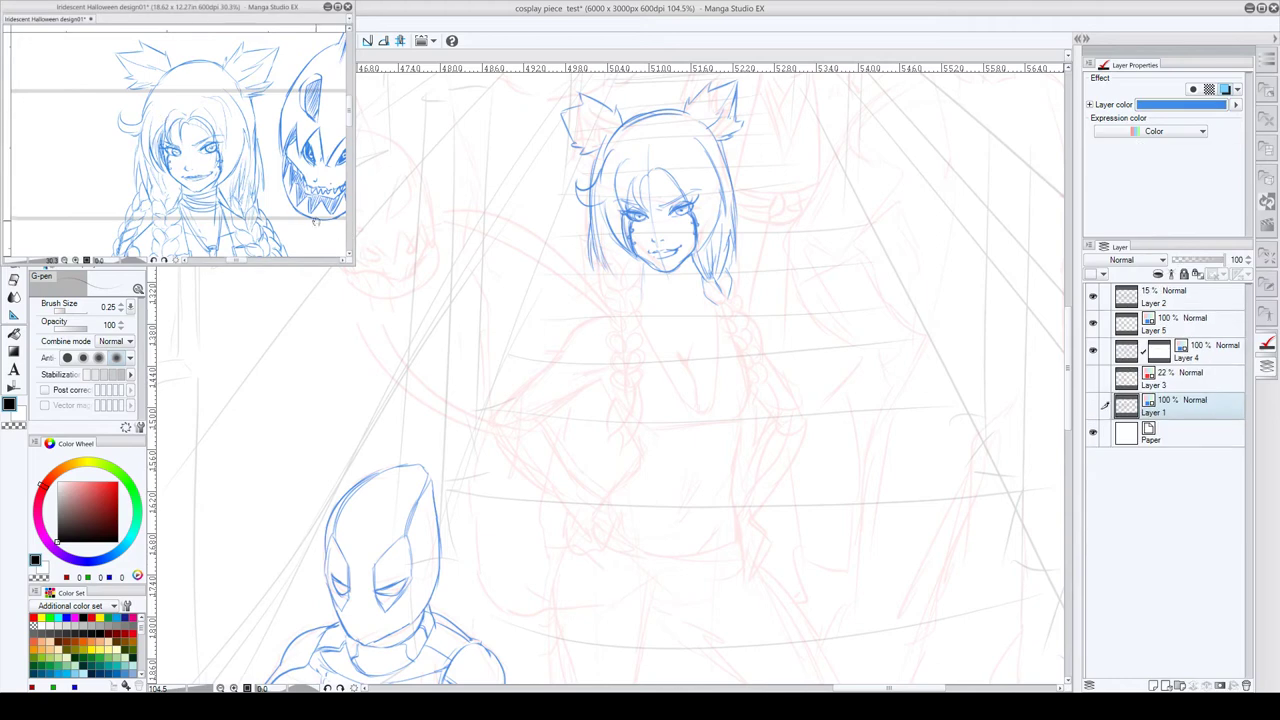
{"action": "left_click_drag", "start_coordinate": [276, 187], "coordinate": [266, 58]}
{"action": "left_click_drag", "start_coordinate": [263, 242], "coordinate": [274, 104]}
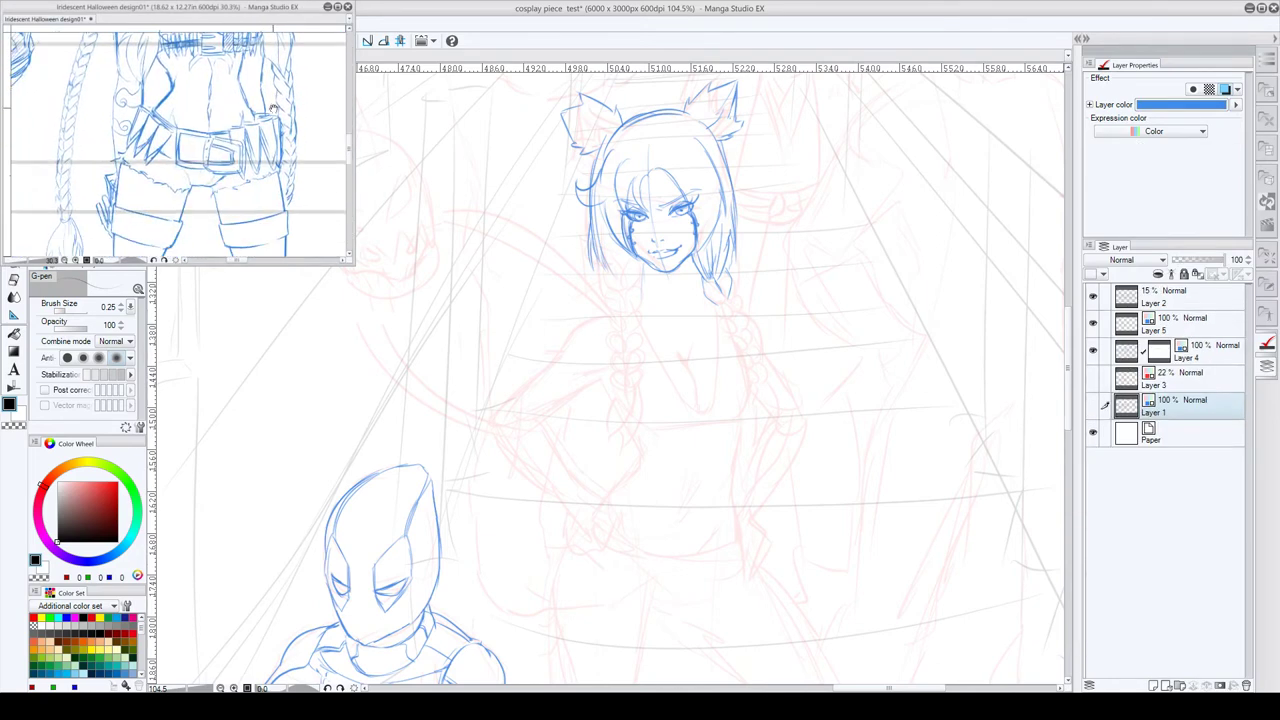
{"action": "left_click_drag", "start_coordinate": [282, 169], "coordinate": [269, 205]}
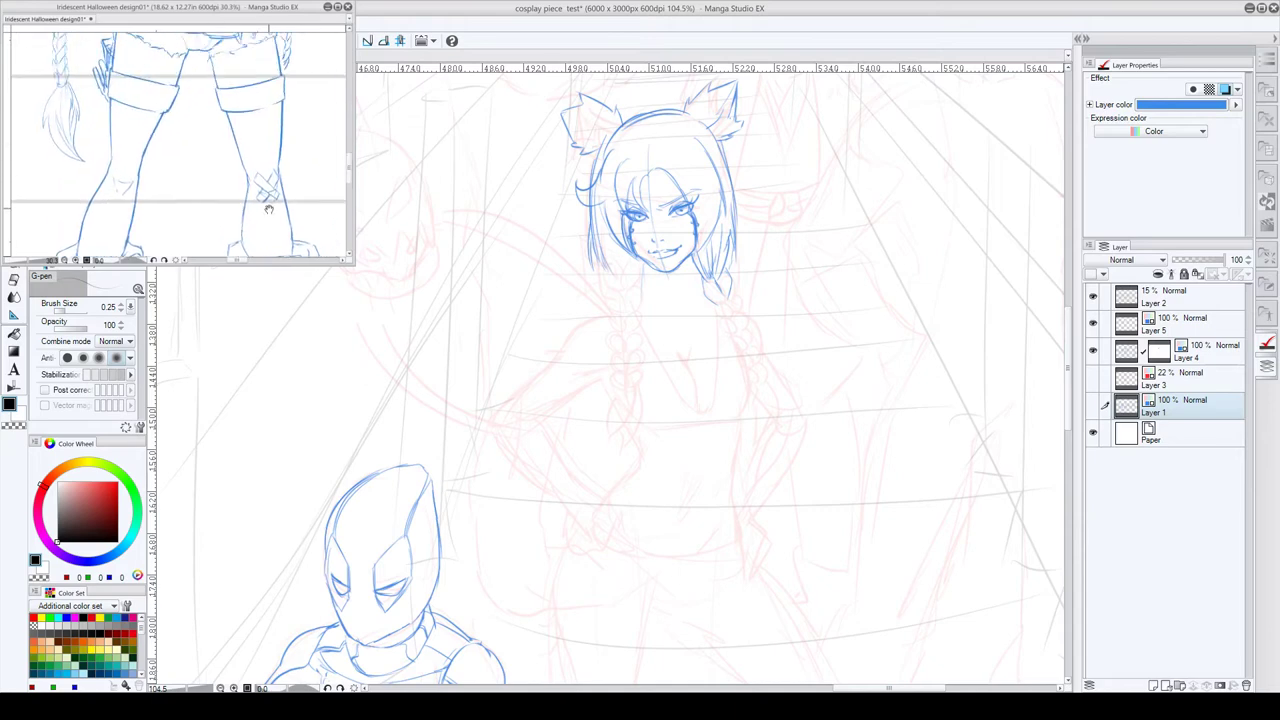
{"action": "left_click_drag", "start_coordinate": [273, 40], "coordinate": [276, 93]}
{"action": "scroll", "coordinate": [276, 93], "scroll_direction": "up", "scroll_amount": 7}
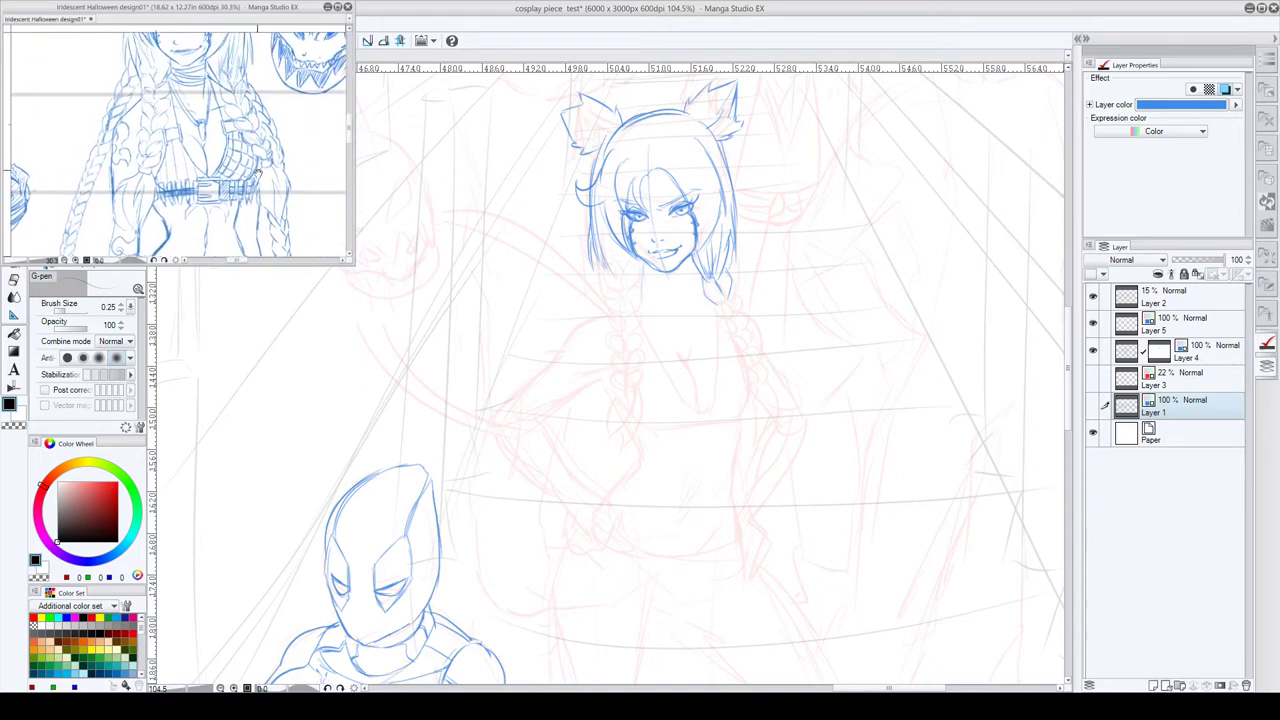
{"action": "scroll", "coordinate": [265, 145], "scroll_direction": "down", "scroll_amount": 2}
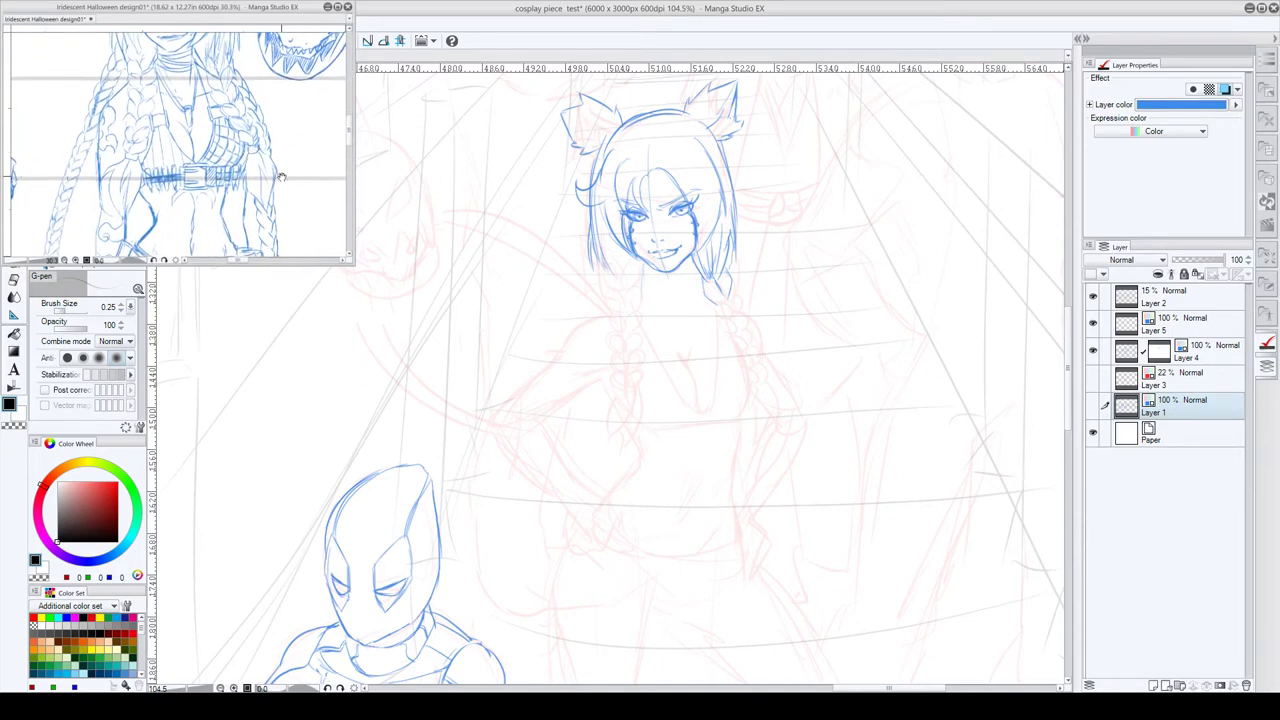
{"action": "mouse_move", "coordinate": [279, 131]}
{"action": "left_mouse_down"}
{"action": "mouse_move", "coordinate": [288, 177]}
{"action": "mouse_move", "coordinate": [285, 137]}
{"action": "left_mouse_up"}
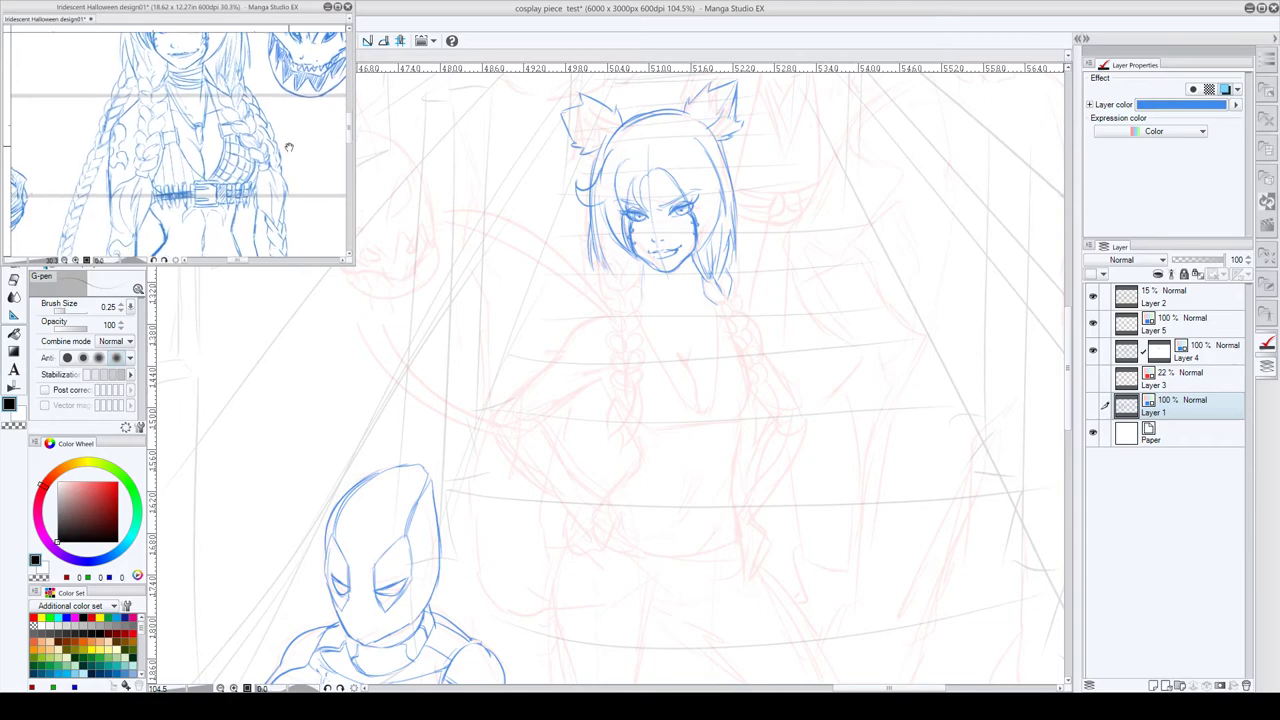
{"action": "left_click", "coordinate": [614, 259]}
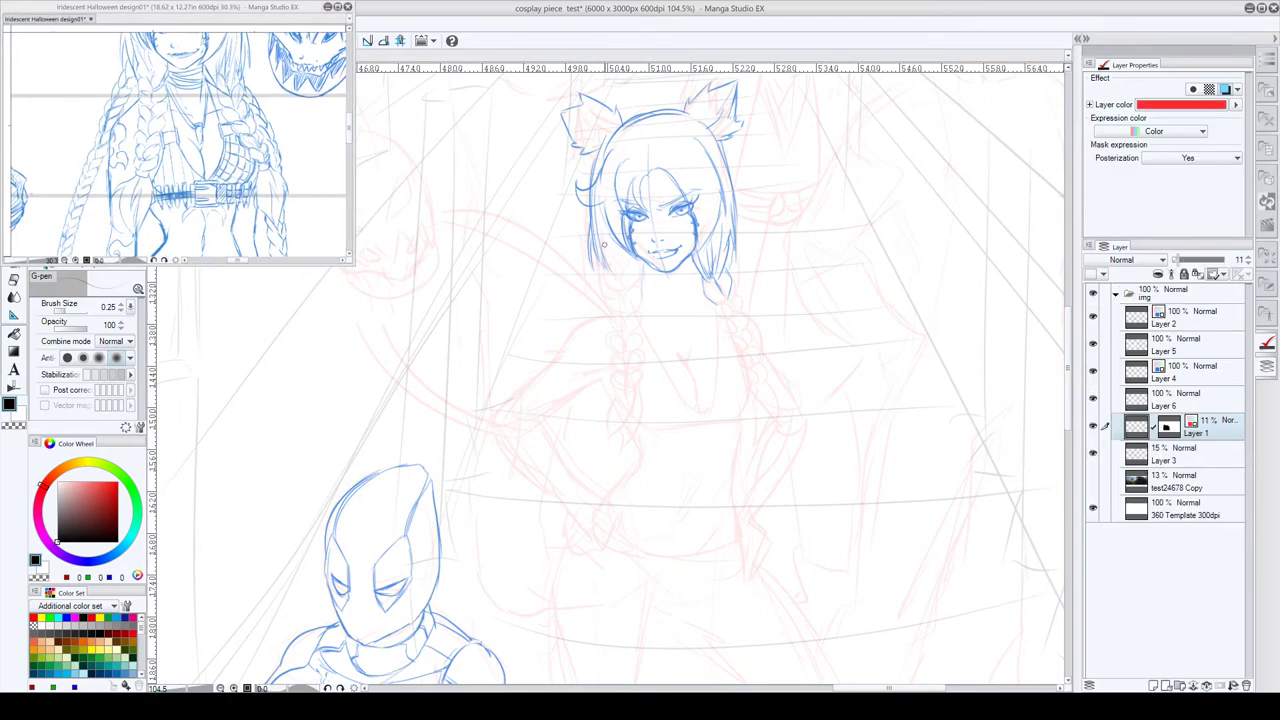
- Make Layer 4 active and draw the upper segments of the left braid in blue beside the girl's neck
{"action": "left_click", "coordinate": [1135, 373]}
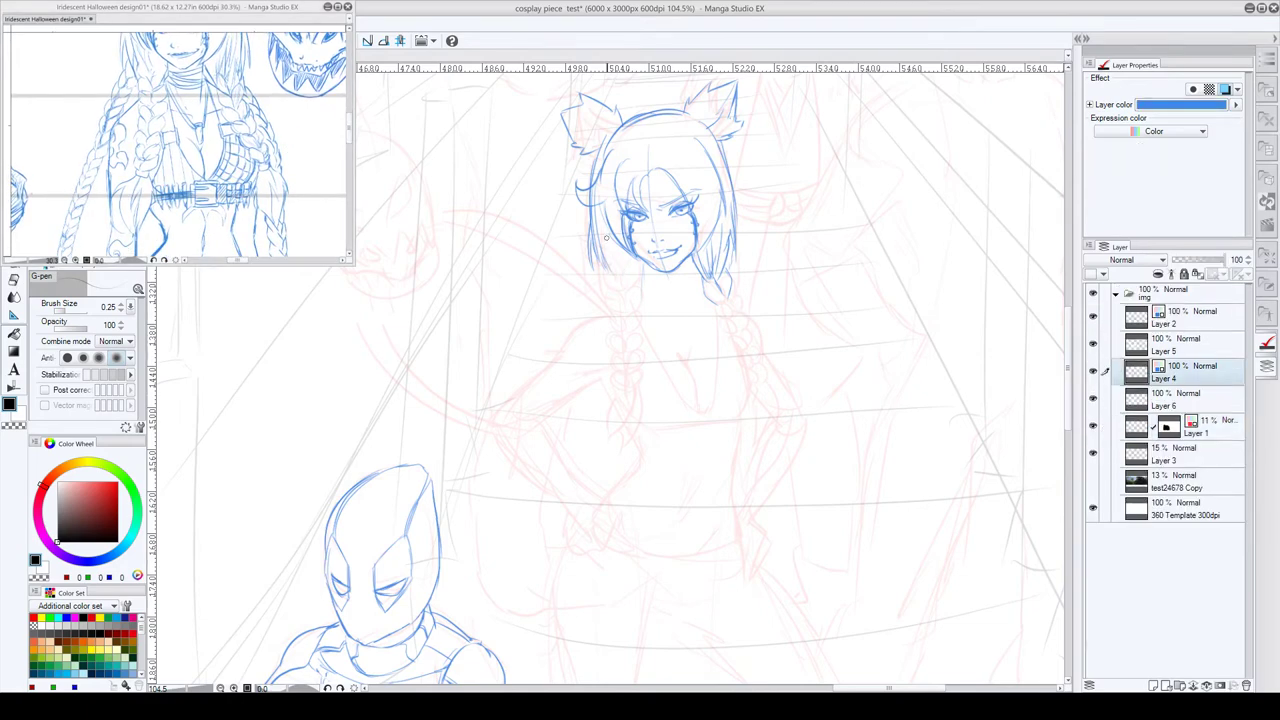
{"action": "left_click_drag", "start_coordinate": [601, 261], "coordinate": [608, 286]}
{"action": "left_click_drag", "start_coordinate": [601, 227], "coordinate": [606, 242]}
{"action": "scroll", "coordinate": [702, 188], "scroll_direction": "up", "scroll_amount": 4}
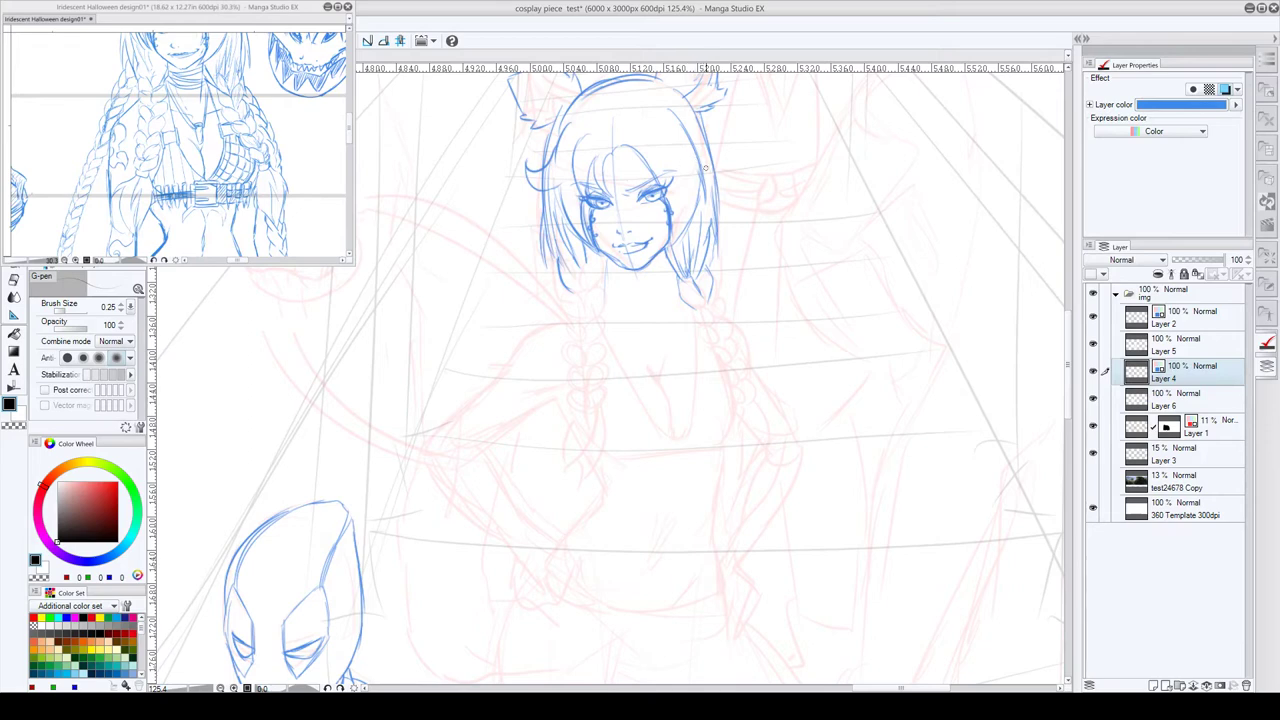
{"action": "mouse_move", "coordinate": [579, 269]}
{"action": "left_mouse_down"}
{"action": "mouse_move", "coordinate": [583, 283]}
{"action": "mouse_move", "coordinate": [587, 260]}
{"action": "mouse_move", "coordinate": [604, 274]}
{"action": "mouse_move", "coordinate": [574, 286]}
{"action": "mouse_move", "coordinate": [596, 269]}
{"action": "mouse_move", "coordinate": [566, 318]}
{"action": "mouse_move", "coordinate": [586, 298]}
{"action": "mouse_move", "coordinate": [564, 301]}
{"action": "mouse_move", "coordinate": [570, 312]}
{"action": "left_mouse_up"}
{"action": "key", "text": "ctrl+z"}
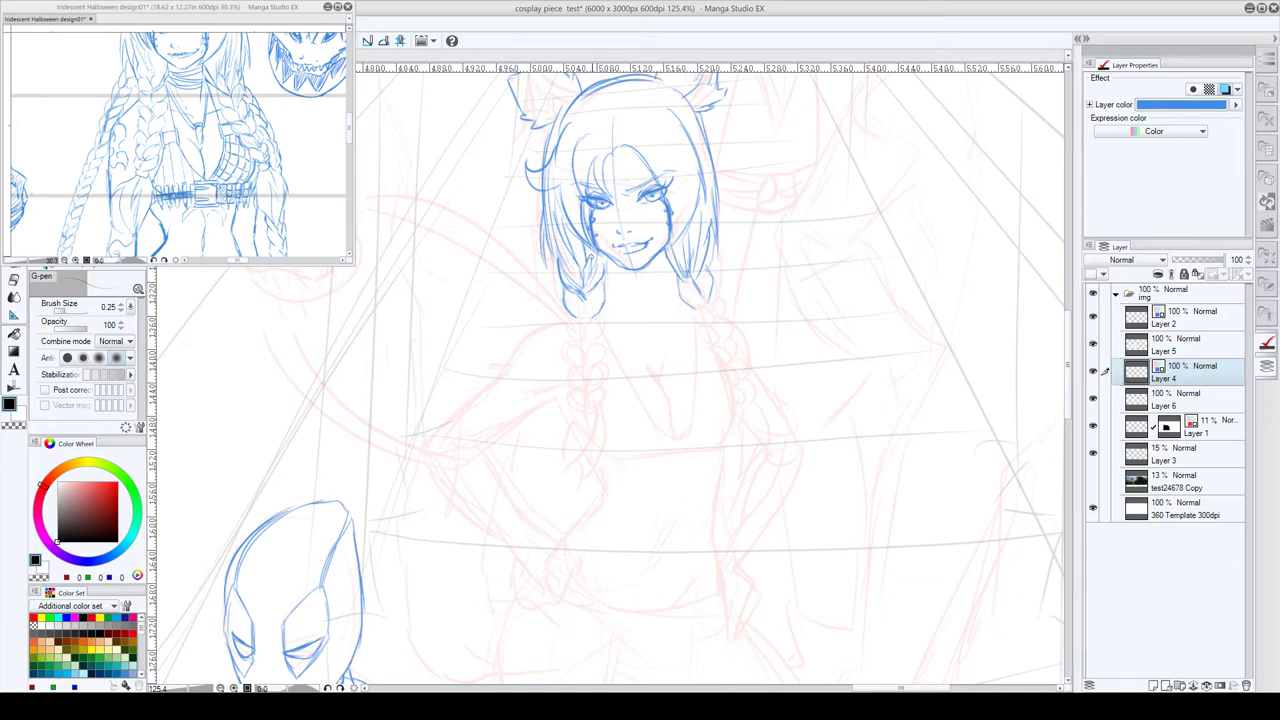
{"action": "mouse_move", "coordinate": [599, 289]}
{"action": "left_mouse_down"}
{"action": "mouse_move", "coordinate": [584, 321]}
{"action": "mouse_move", "coordinate": [597, 291]}
{"action": "mouse_move", "coordinate": [584, 303]}
{"action": "mouse_move", "coordinate": [564, 288]}
{"action": "mouse_move", "coordinate": [581, 322]}
{"action": "mouse_move", "coordinate": [566, 323]}
{"action": "mouse_move", "coordinate": [585, 339]}
{"action": "mouse_move", "coordinate": [603, 309]}
{"action": "mouse_move", "coordinate": [604, 326]}
{"action": "mouse_move", "coordinate": [589, 338]}
{"action": "mouse_move", "coordinate": [598, 315]}
{"action": "mouse_move", "coordinate": [585, 331]}
{"action": "mouse_move", "coordinate": [568, 321]}
{"action": "mouse_move", "coordinate": [578, 334]}
{"action": "mouse_move", "coordinate": [569, 320]}
{"action": "mouse_move", "coordinate": [590, 342]}
{"action": "left_mouse_up"}
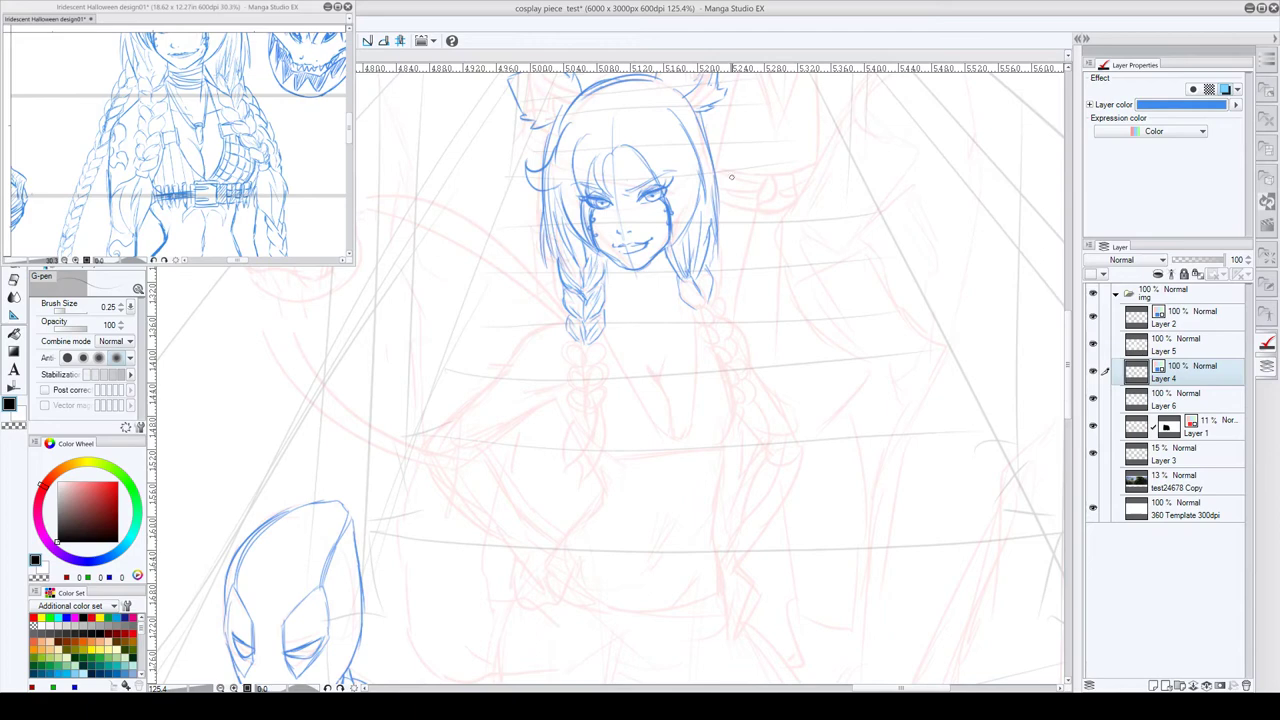
- Sketch the girl's shoulder slopes and the wrapped bands around her neck, undoing the stray stroke
{"action": "mouse_move", "coordinate": [670, 265]}
{"action": "left_mouse_down"}
{"action": "mouse_move", "coordinate": [679, 292]}
{"action": "mouse_move", "coordinate": [664, 268]}
{"action": "mouse_move", "coordinate": [667, 297]}
{"action": "mouse_move", "coordinate": [736, 330]}
{"action": "left_mouse_up"}
{"action": "mouse_move", "coordinate": [607, 261]}
{"action": "left_mouse_down"}
{"action": "mouse_move", "coordinate": [611, 290]}
{"action": "mouse_move", "coordinate": [556, 323]}
{"action": "left_mouse_up"}
{"action": "mouse_move", "coordinate": [612, 279]}
{"action": "left_mouse_down"}
{"action": "mouse_move", "coordinate": [666, 270]}
{"action": "mouse_move", "coordinate": [620, 284]}
{"action": "mouse_move", "coordinate": [650, 291]}
{"action": "left_mouse_up"}
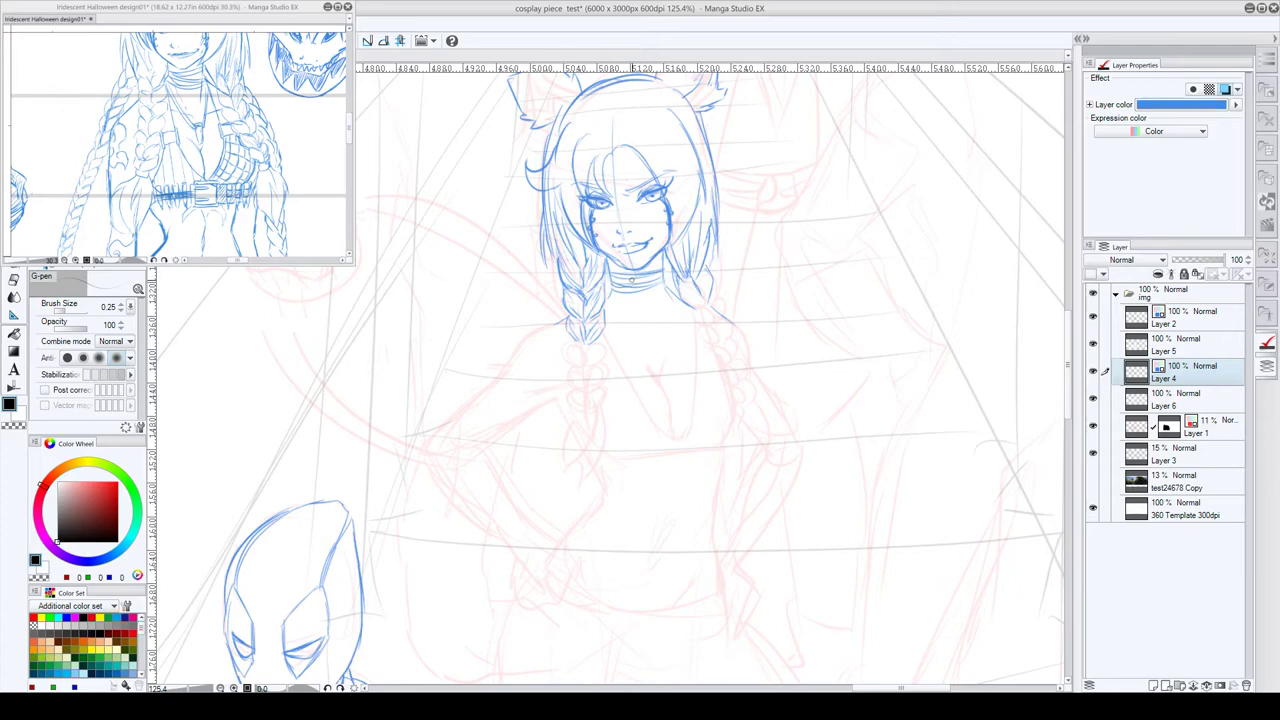
{"action": "left_click_drag", "start_coordinate": [610, 281], "coordinate": [614, 292]}
{"action": "key", "text": "ctrl+z"}
- Draw the V-shaped lines running from the neck wrap onto the chest, and clean up the left one by erasing
{"action": "mouse_move", "coordinate": [646, 300]}
{"action": "left_mouse_down"}
{"action": "mouse_move", "coordinate": [626, 300]}
{"action": "mouse_move", "coordinate": [672, 291]}
{"action": "mouse_move", "coordinate": [633, 292]}
{"action": "mouse_move", "coordinate": [621, 327]}
{"action": "mouse_move", "coordinate": [643, 350]}
{"action": "mouse_move", "coordinate": [666, 343]}
{"action": "mouse_move", "coordinate": [666, 323]}
{"action": "left_mouse_up"}
{"action": "key", "text": "ctrl+z"}
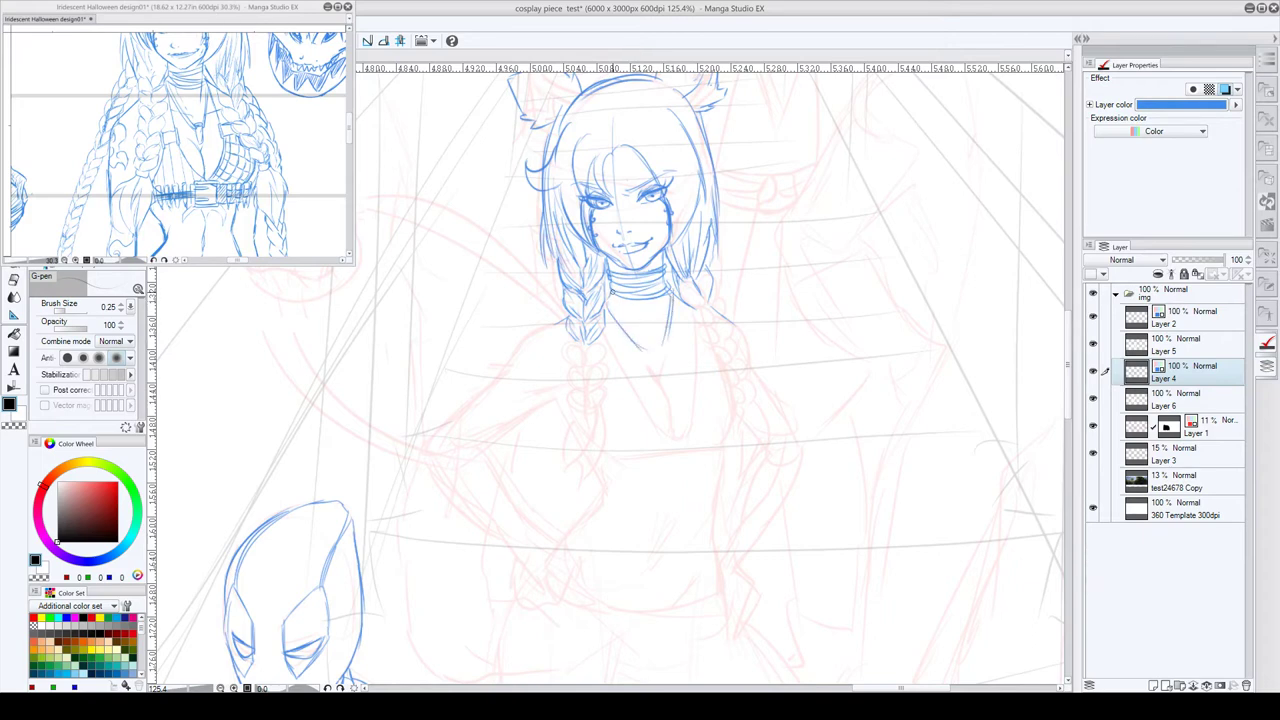
{"action": "left_click_drag", "start_coordinate": [608, 290], "coordinate": [642, 339]}
{"action": "mouse_move", "coordinate": [607, 293]}
{"action": "left_mouse_down"}
{"action": "mouse_move", "coordinate": [606, 328]}
{"action": "mouse_move", "coordinate": [641, 345]}
{"action": "left_mouse_up"}
{"action": "key", "text": "c"}
{"action": "left_click_drag", "start_coordinate": [605, 301], "coordinate": [637, 343]}
{"action": "left_click_drag", "start_coordinate": [617, 323], "coordinate": [637, 346]}
{"action": "left_click_drag", "start_coordinate": [612, 309], "coordinate": [622, 325]}
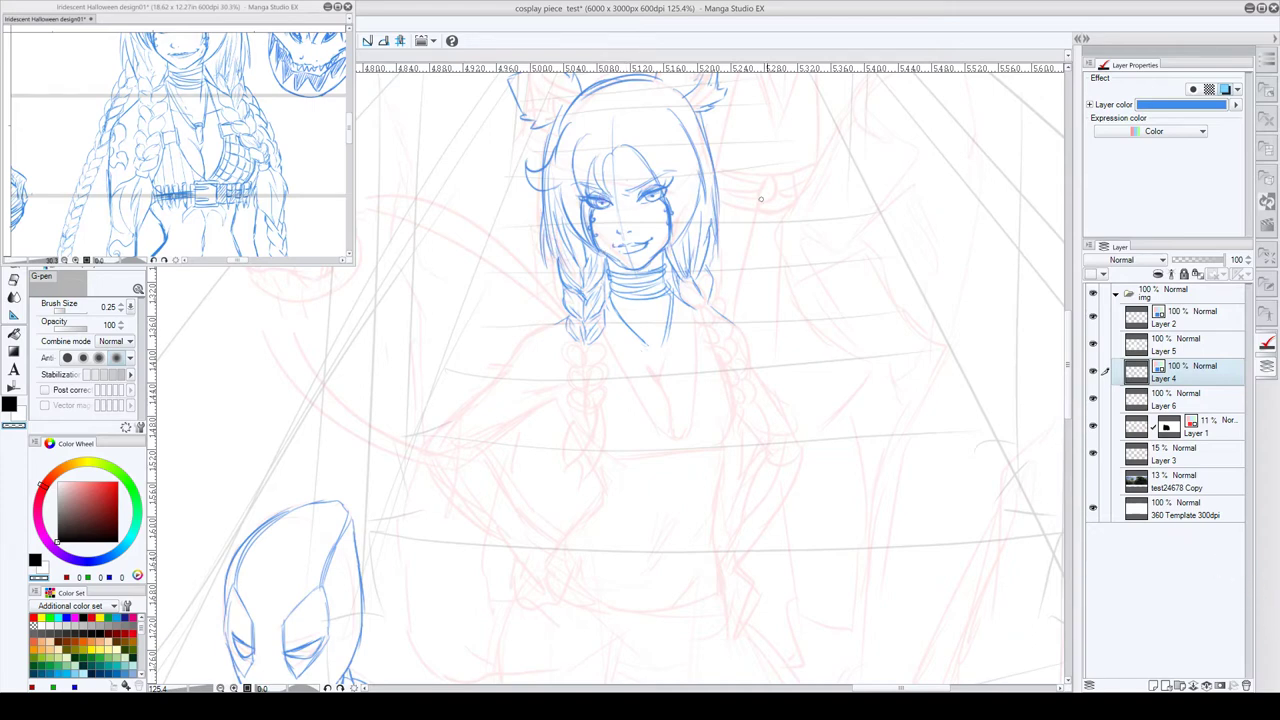
- Lasso the girl's neck, braid and shoulder sketch on Layer 4, then cut and paste it onto its own layer
{"action": "left_click", "coordinate": [1094, 372]}
{"action": "left_click", "coordinate": [1094, 372]}
{"action": "key", "text": "m"}
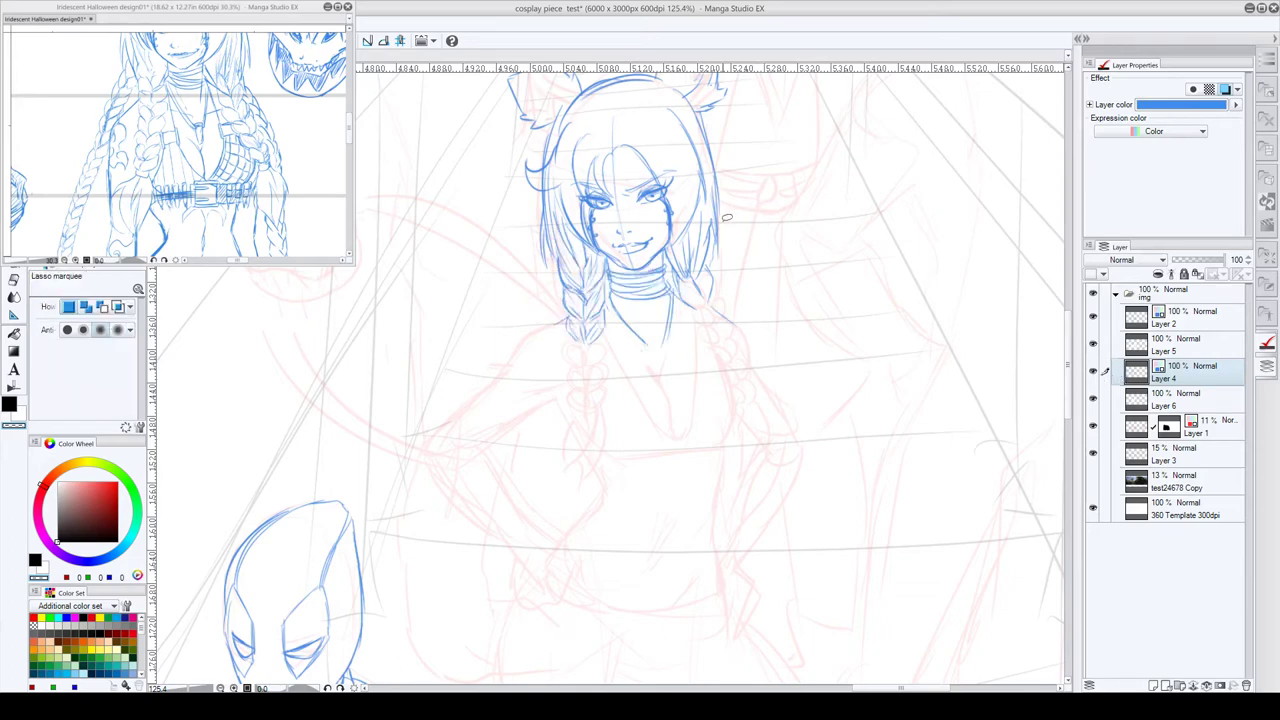
{"action": "mouse_move", "coordinate": [726, 216]}
{"action": "left_mouse_down"}
{"action": "mouse_move", "coordinate": [526, 279]}
{"action": "mouse_move", "coordinate": [706, 392]}
{"action": "mouse_move", "coordinate": [800, 184]}
{"action": "left_mouse_up"}
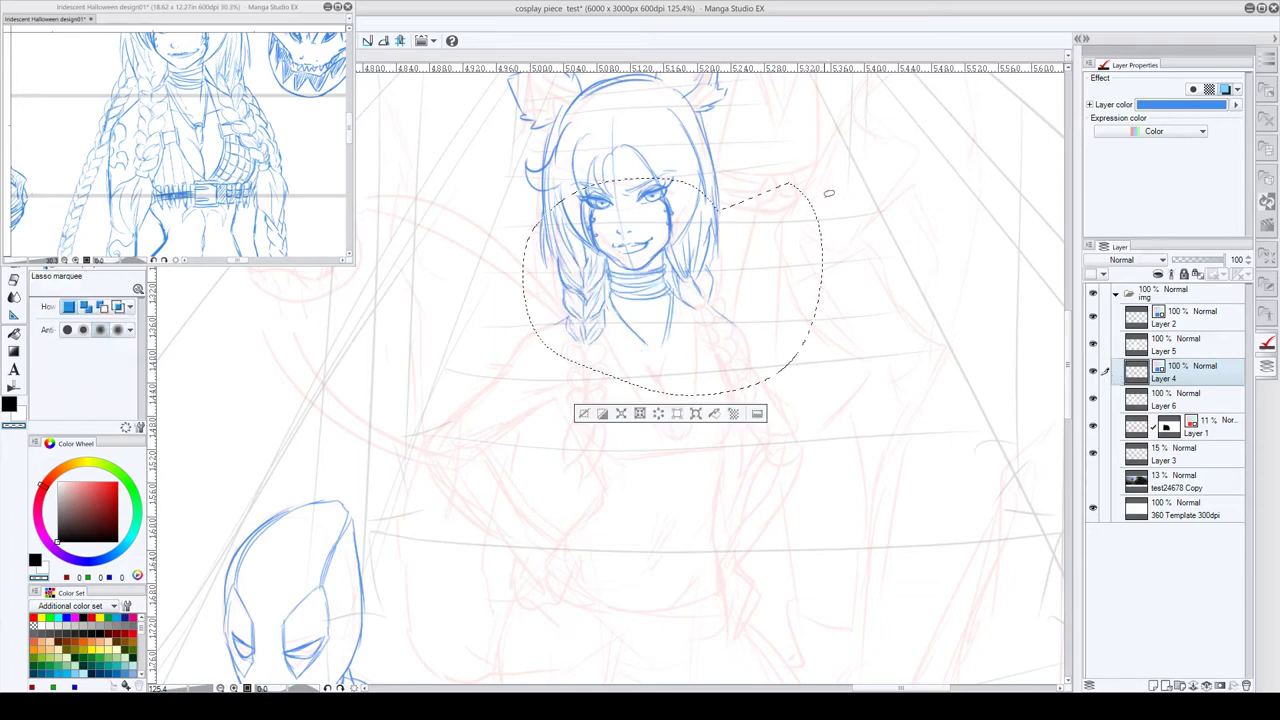
{"action": "key", "text": "Delete"}
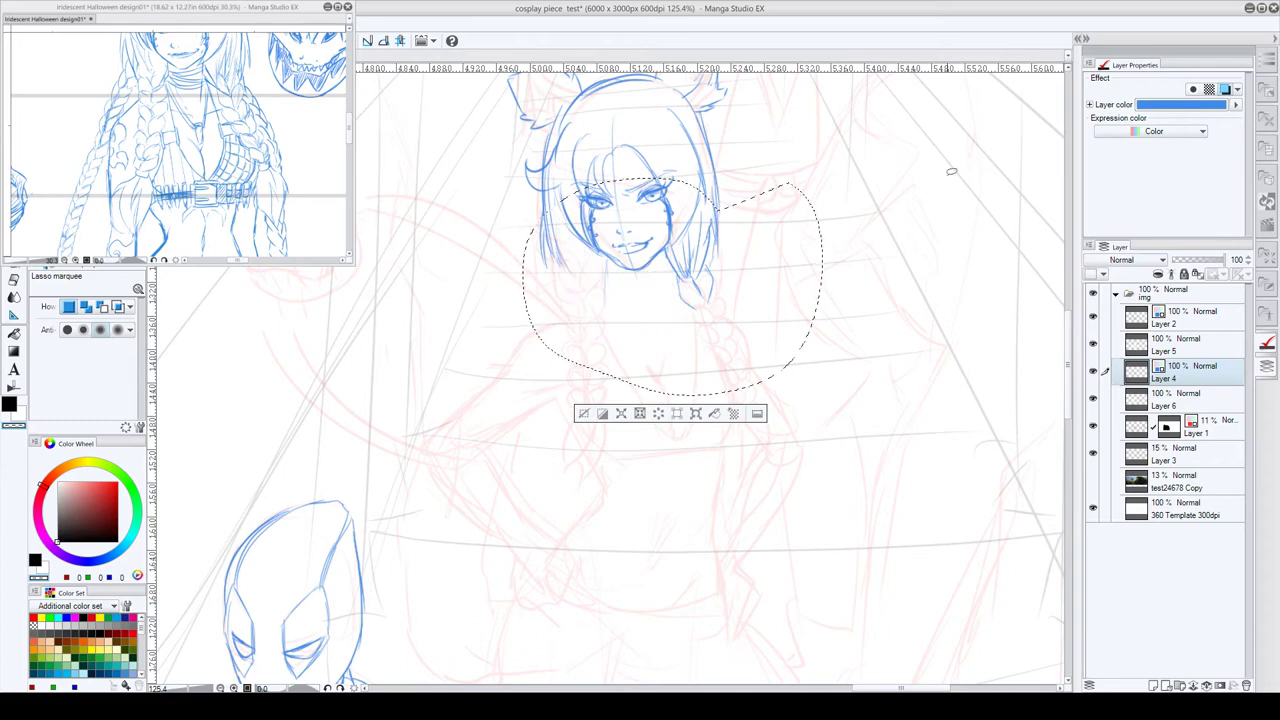
{"action": "key", "text": "ctrl+v"}
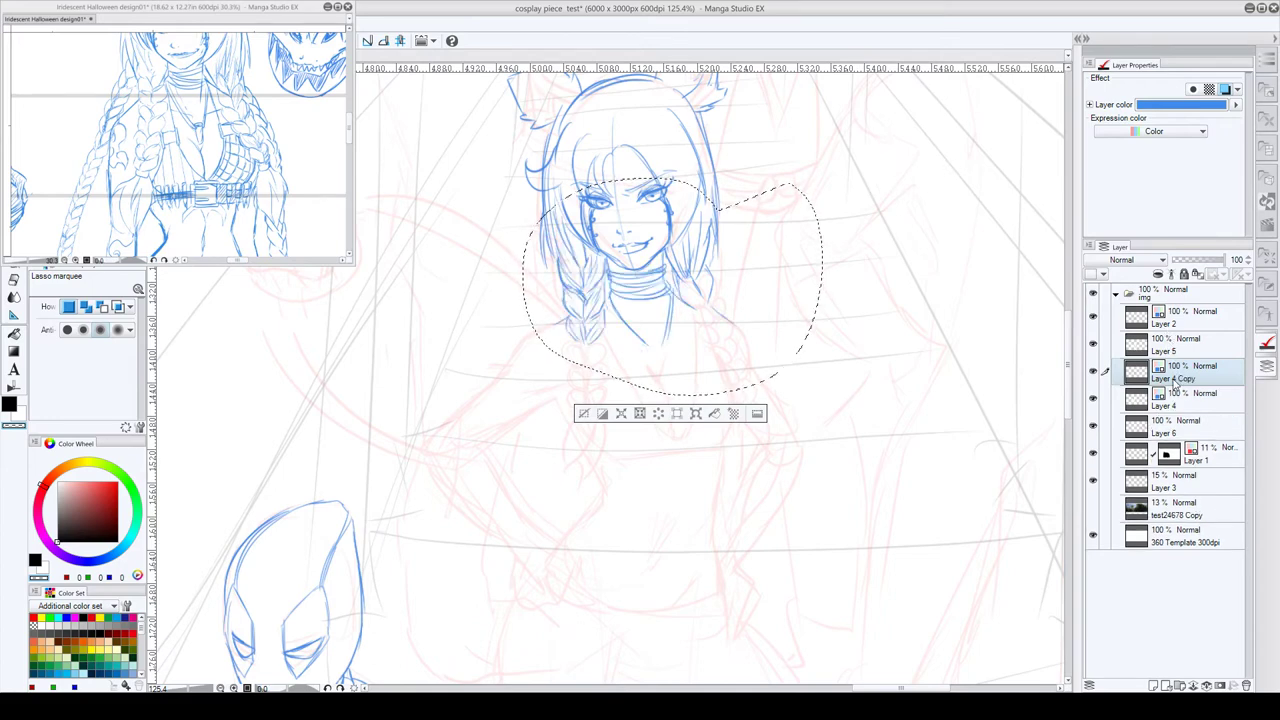
- Move Layer 4 Copy directly beneath Layer 2, turn off the layer color on both, and merge them
{"action": "left_click_drag", "start_coordinate": [1174, 379], "coordinate": [1175, 338]}
{"action": "left_click", "coordinate": [1224, 90]}
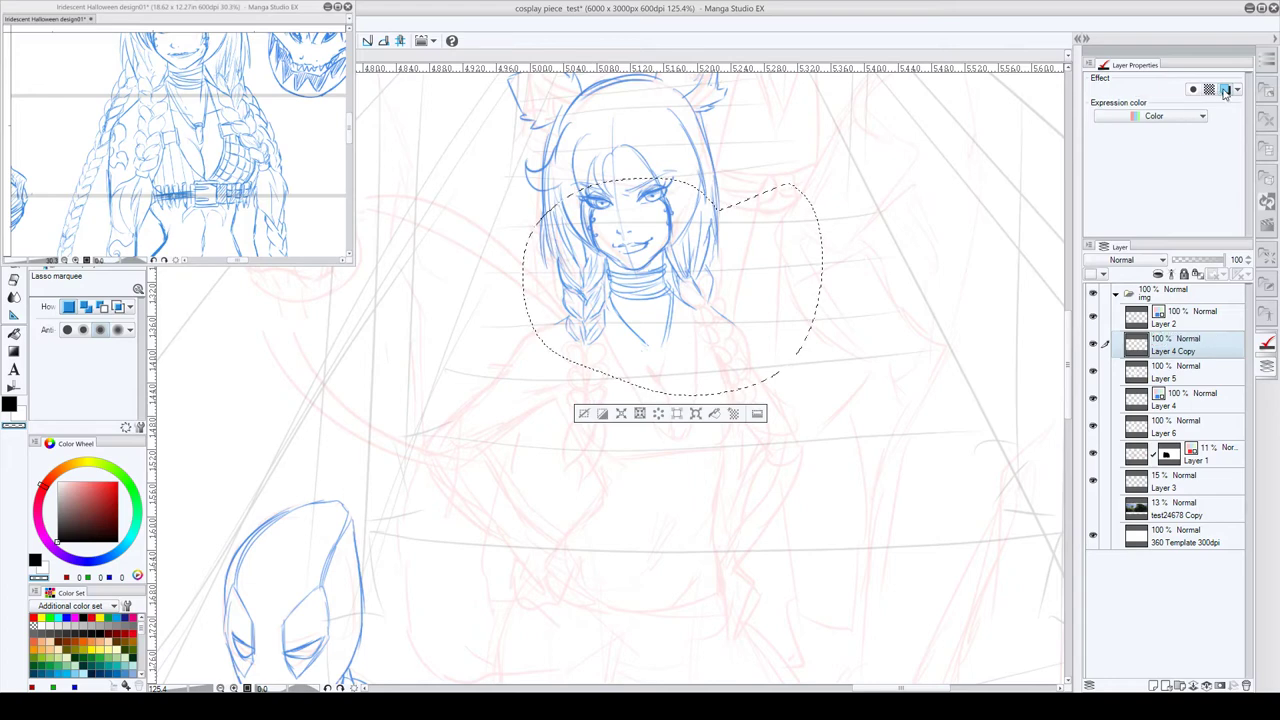
{"action": "left_click", "coordinate": [1182, 316]}
{"action": "left_click", "coordinate": [1224, 90]}
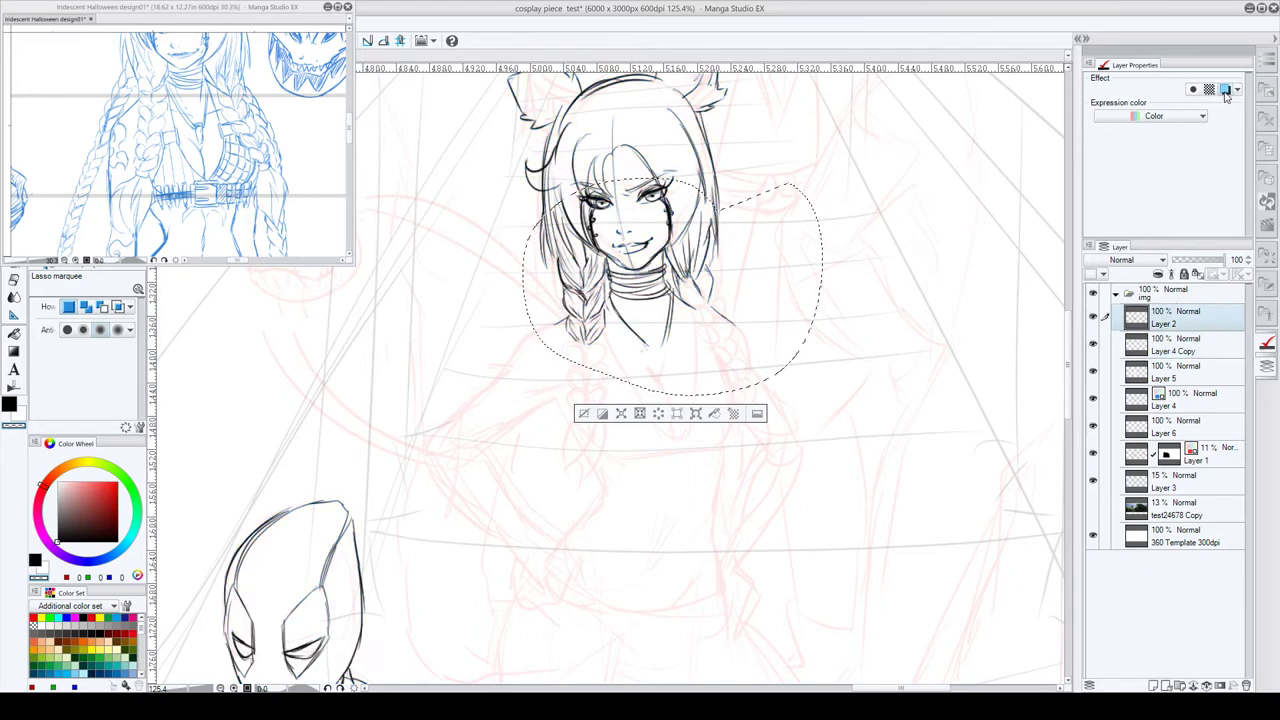
{"action": "left_click", "coordinate": [1172, 345], "text": "ctrl"}
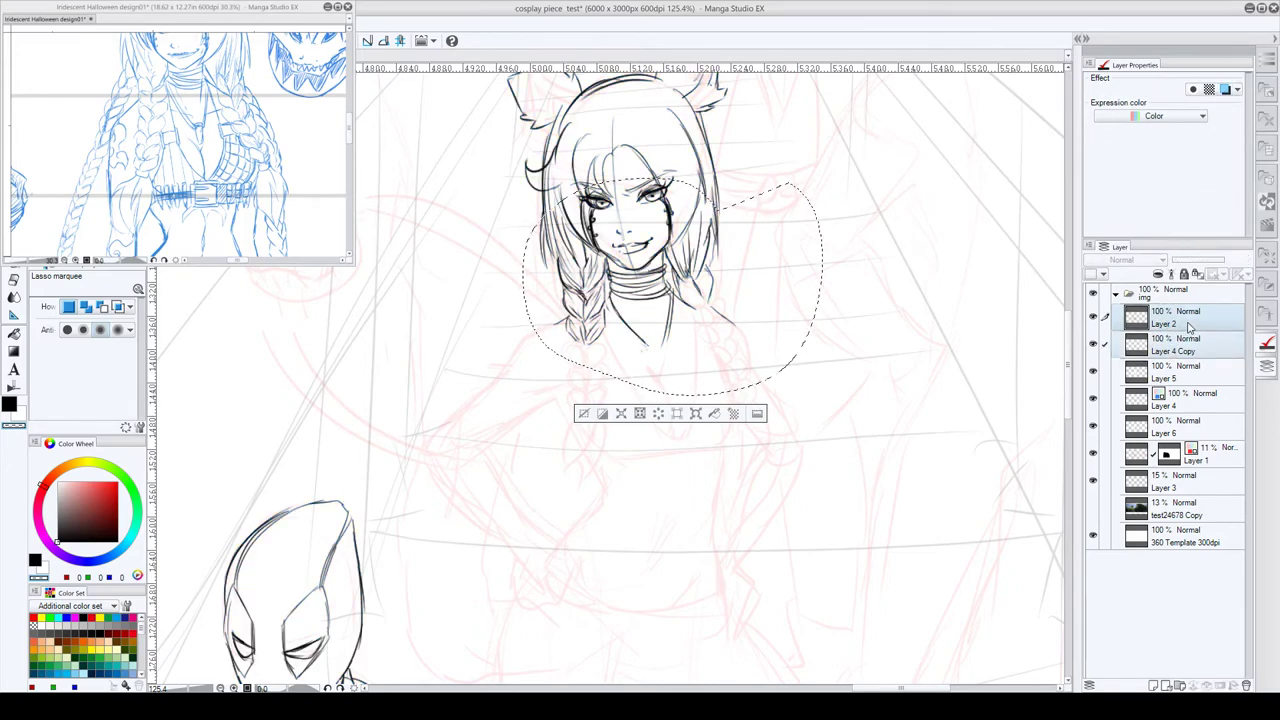
{"action": "key", "text": "shift+alt+e"}
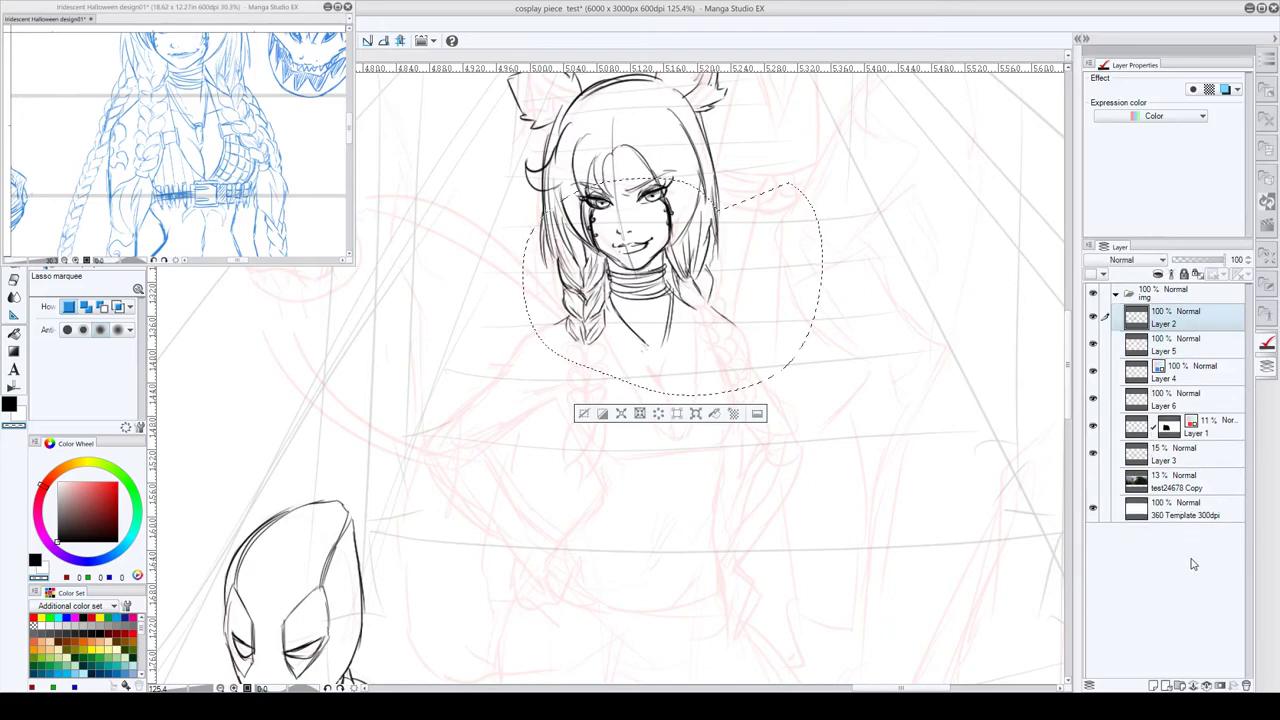
- Check the merged Layer 2 by toggling its visibility, deselect, and turn its blue layer color back on
{"action": "left_click", "coordinate": [1093, 317]}
{"action": "left_click", "coordinate": [1093, 317]}
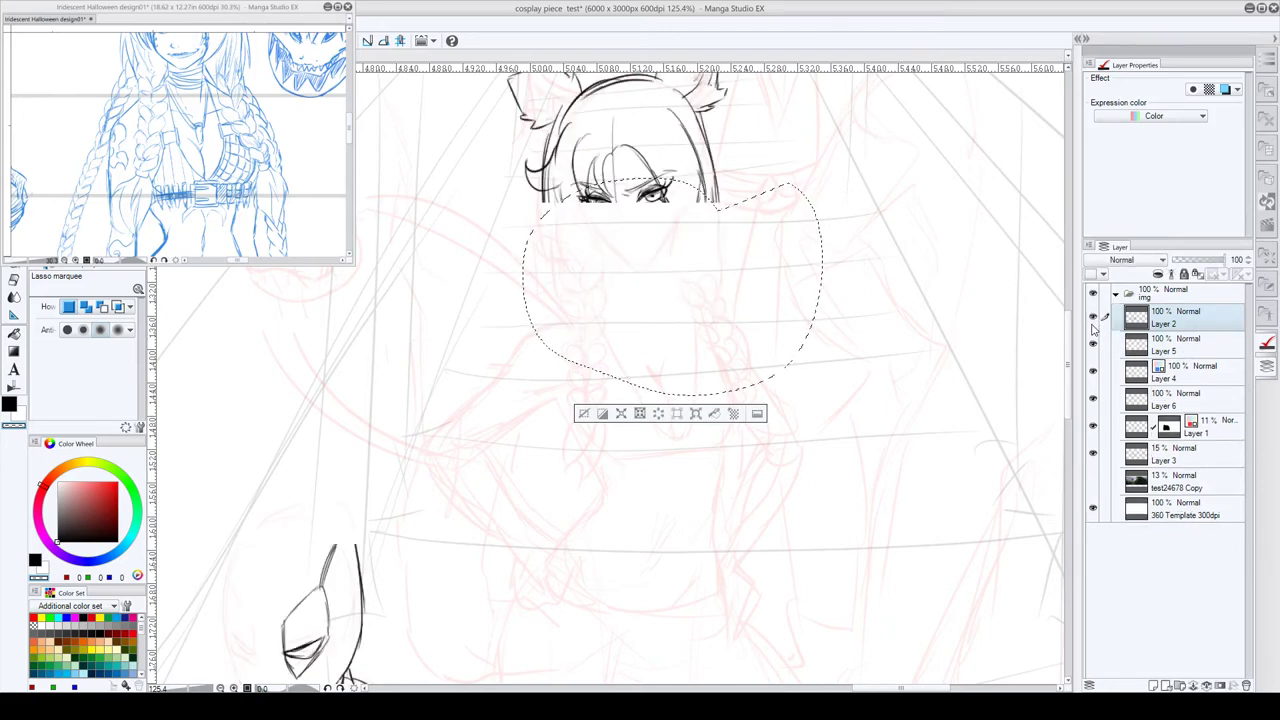
{"action": "key", "text": "ctrl+d"}
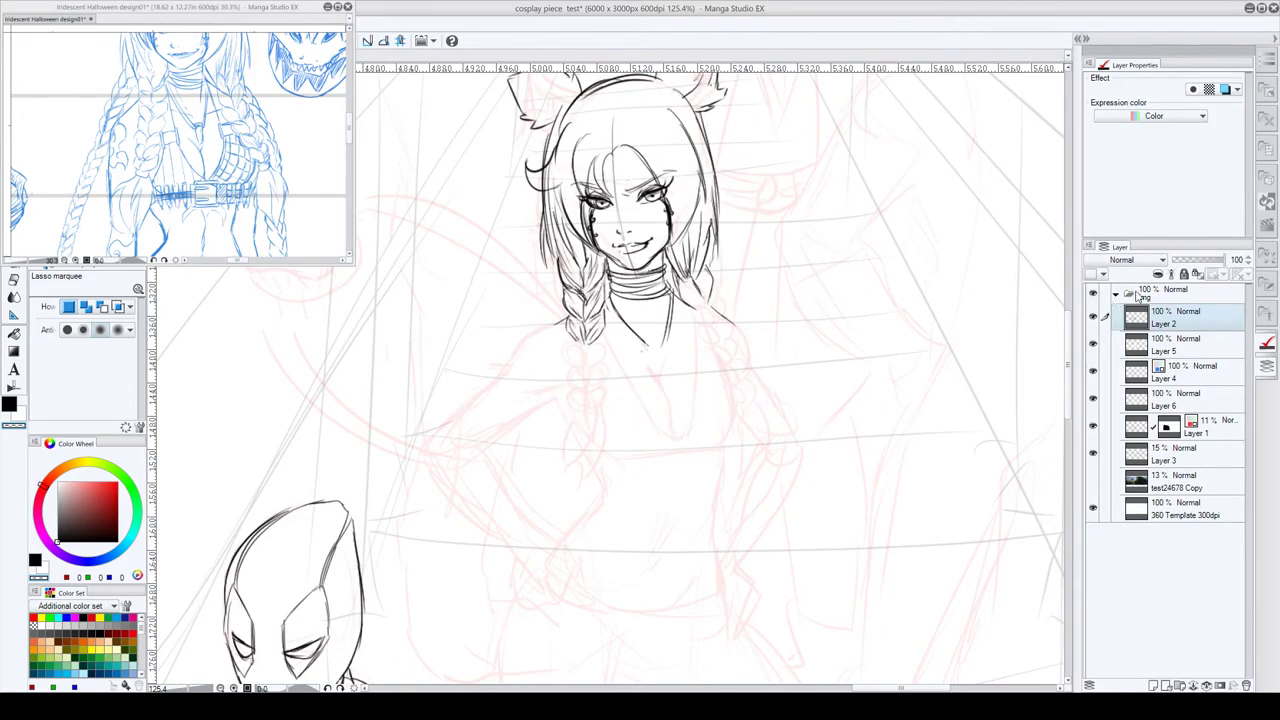
{"action": "left_click", "coordinate": [1220, 90]}
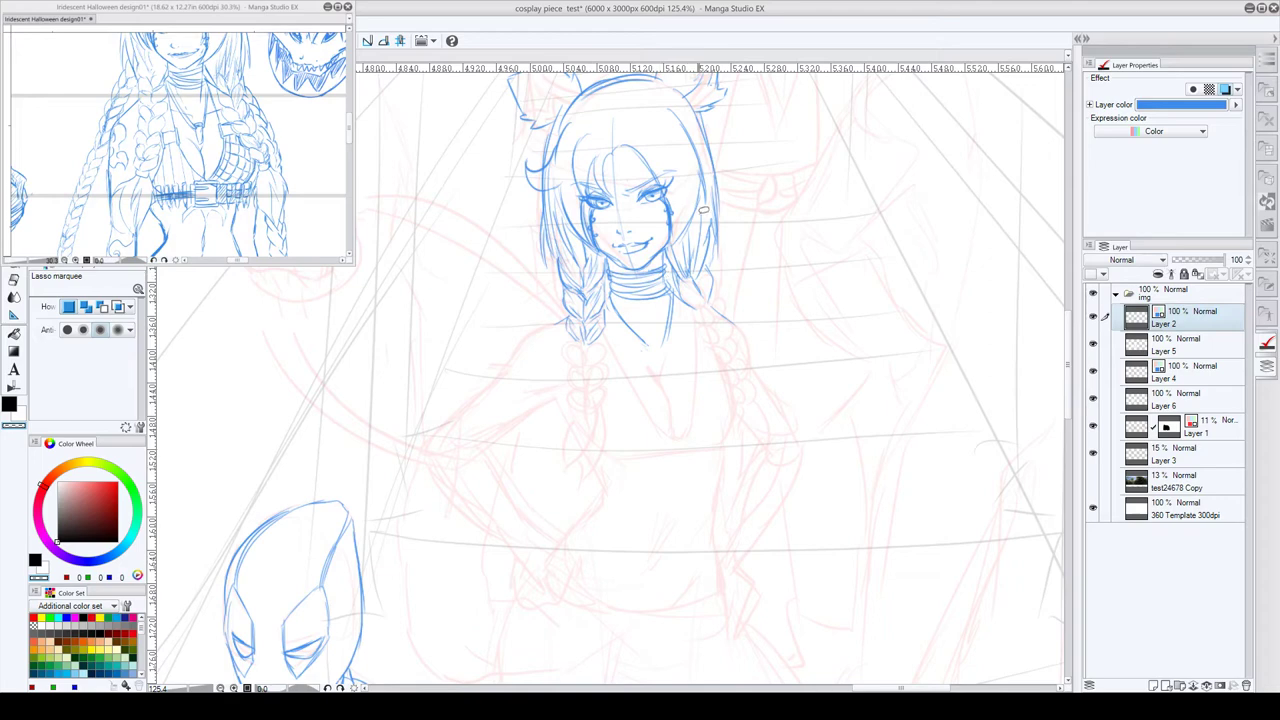
- Draw the braid on the right side of the girl's neck down to its loose tail, and refine the left braid's segments
{"action": "key", "text": "p"}
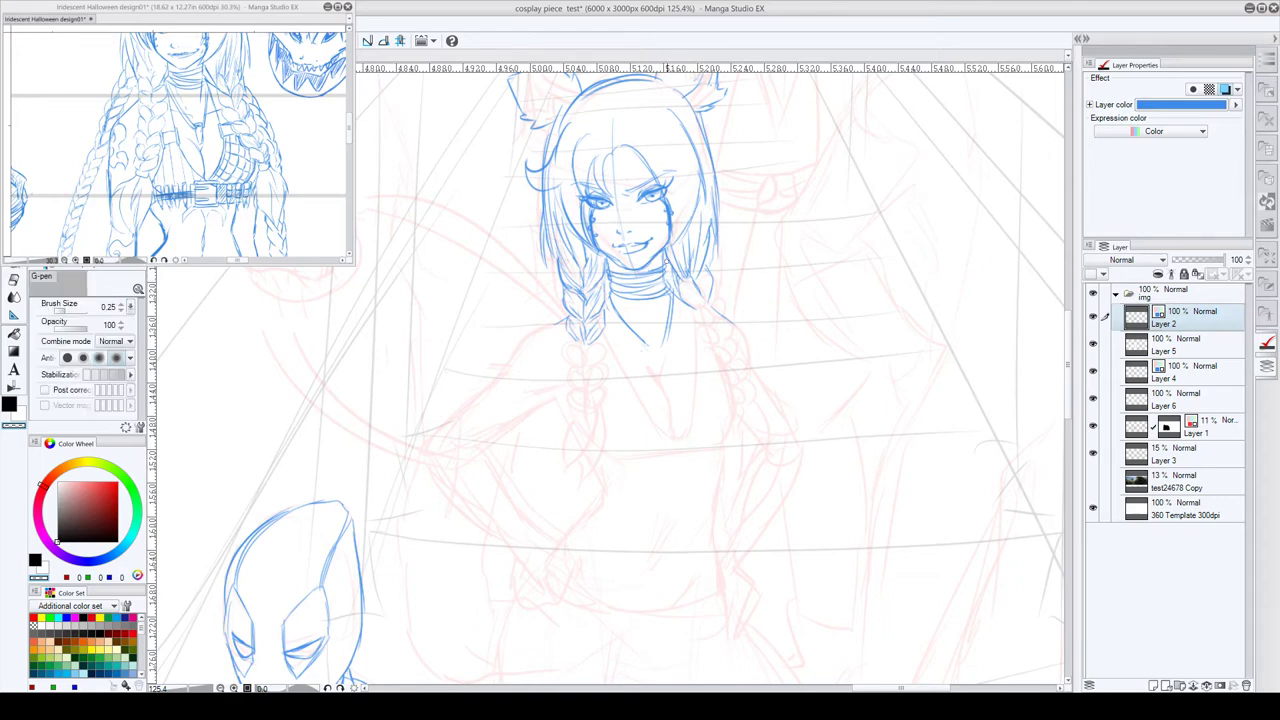
{"action": "key", "text": "c"}
{"action": "mouse_move", "coordinate": [670, 269]}
{"action": "left_mouse_down"}
{"action": "mouse_move", "coordinate": [686, 300]}
{"action": "mouse_move", "coordinate": [678, 288]}
{"action": "mouse_move", "coordinate": [719, 318]}
{"action": "mouse_move", "coordinate": [706, 301]}
{"action": "mouse_move", "coordinate": [700, 332]}
{"action": "mouse_move", "coordinate": [719, 327]}
{"action": "mouse_move", "coordinate": [726, 344]}
{"action": "mouse_move", "coordinate": [707, 353]}
{"action": "mouse_move", "coordinate": [730, 356]}
{"action": "mouse_move", "coordinate": [735, 331]}
{"action": "mouse_move", "coordinate": [736, 343]}
{"action": "left_mouse_up"}
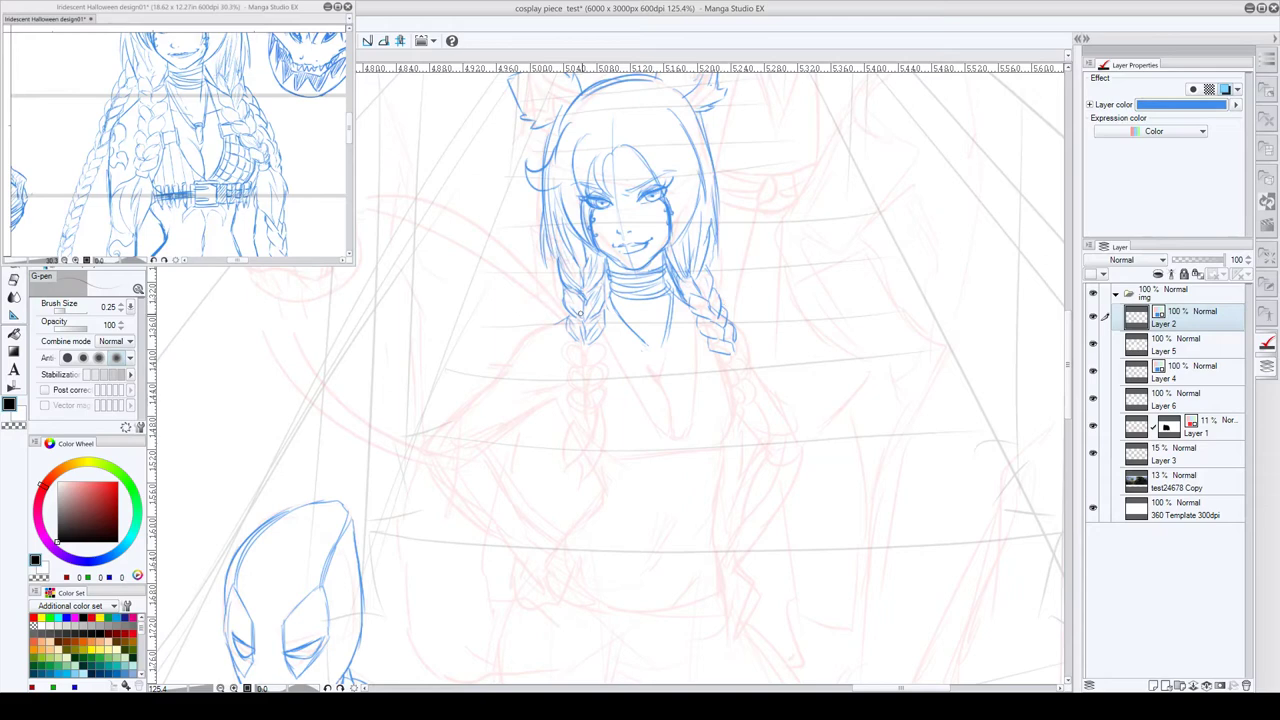
{"action": "left_click_drag", "start_coordinate": [568, 306], "coordinate": [588, 352]}
{"action": "mouse_move", "coordinate": [684, 287]}
{"action": "left_mouse_down"}
{"action": "mouse_move", "coordinate": [709, 320]}
{"action": "mouse_move", "coordinate": [690, 295]}
{"action": "mouse_move", "coordinate": [717, 318]}
{"action": "mouse_move", "coordinate": [702, 332]}
{"action": "mouse_move", "coordinate": [717, 338]}
{"action": "mouse_move", "coordinate": [718, 323]}
{"action": "mouse_move", "coordinate": [717, 352]}
{"action": "mouse_move", "coordinate": [738, 359]}
{"action": "mouse_move", "coordinate": [721, 366]}
{"action": "mouse_move", "coordinate": [748, 390]}
{"action": "left_mouse_up"}
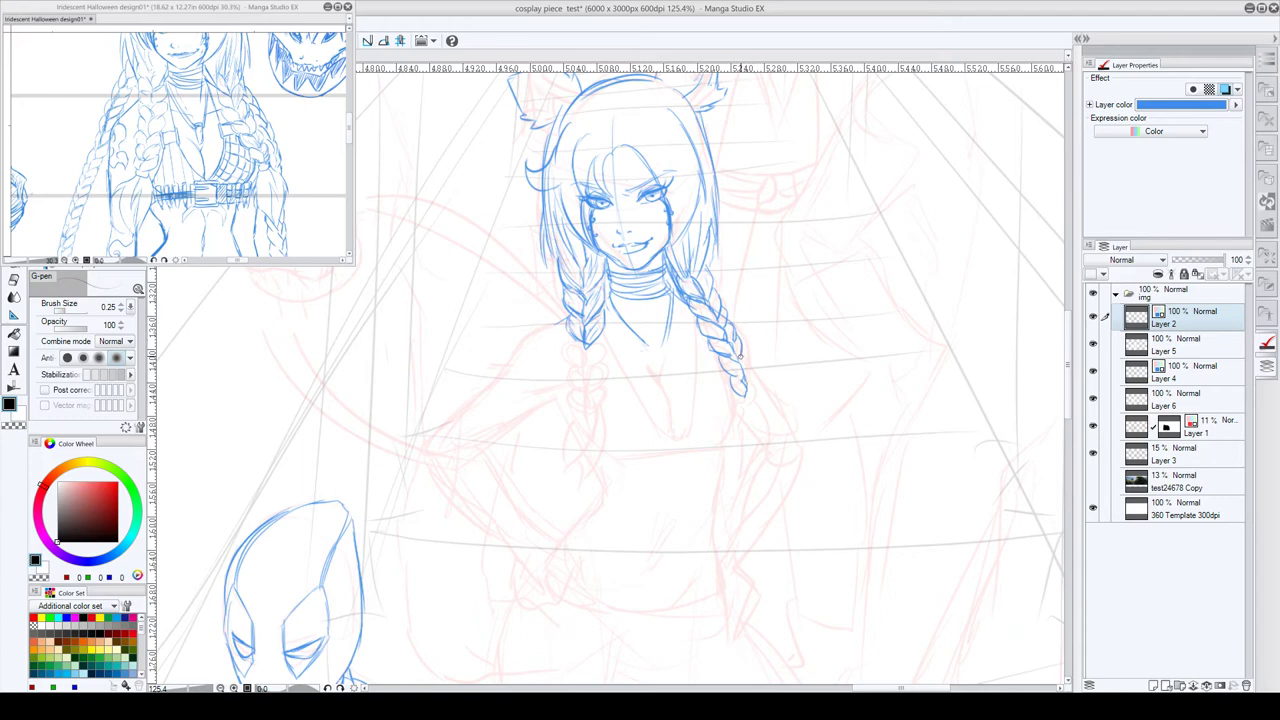
{"action": "mouse_move", "coordinate": [736, 334]}
{"action": "left_mouse_down"}
{"action": "mouse_move", "coordinate": [741, 395]}
{"action": "mouse_move", "coordinate": [753, 395]}
{"action": "mouse_move", "coordinate": [740, 397]}
{"action": "mouse_move", "coordinate": [776, 434]}
{"action": "mouse_move", "coordinate": [742, 478]}
{"action": "left_mouse_up"}
{"action": "mouse_move", "coordinate": [742, 402]}
{"action": "left_mouse_down"}
{"action": "mouse_move", "coordinate": [746, 476]}
{"action": "mouse_move", "coordinate": [757, 444]}
{"action": "mouse_move", "coordinate": [746, 428]}
{"action": "mouse_move", "coordinate": [750, 440]}
{"action": "left_mouse_up"}
- Extend the left braid with lower segments and finish it with a tied, loose tail
{"action": "mouse_move", "coordinate": [608, 325]}
{"action": "left_mouse_down"}
{"action": "mouse_move", "coordinate": [601, 350]}
{"action": "mouse_move", "coordinate": [567, 341]}
{"action": "mouse_move", "coordinate": [572, 358]}
{"action": "left_mouse_up"}
{"action": "left_click_drag", "start_coordinate": [570, 352], "coordinate": [584, 382]}
{"action": "mouse_move", "coordinate": [582, 366]}
{"action": "left_mouse_down"}
{"action": "mouse_move", "coordinate": [590, 382]}
{"action": "mouse_move", "coordinate": [602, 361]}
{"action": "mouse_move", "coordinate": [594, 384]}
{"action": "left_mouse_up"}
{"action": "mouse_move", "coordinate": [597, 371]}
{"action": "left_mouse_down"}
{"action": "mouse_move", "coordinate": [591, 385]}
{"action": "mouse_move", "coordinate": [598, 376]}
{"action": "left_mouse_up"}
{"action": "mouse_move", "coordinate": [602, 369]}
{"action": "left_mouse_down"}
{"action": "mouse_move", "coordinate": [574, 394]}
{"action": "mouse_move", "coordinate": [587, 391]}
{"action": "left_mouse_up"}
{"action": "mouse_move", "coordinate": [590, 381]}
{"action": "left_mouse_down"}
{"action": "mouse_move", "coordinate": [586, 404]}
{"action": "mouse_move", "coordinate": [602, 391]}
{"action": "mouse_move", "coordinate": [560, 440]}
{"action": "mouse_move", "coordinate": [560, 480]}
{"action": "left_mouse_up"}
{"action": "mouse_move", "coordinate": [570, 488]}
{"action": "left_mouse_down"}
{"action": "mouse_move", "coordinate": [602, 431]}
{"action": "mouse_move", "coordinate": [588, 410]}
{"action": "mouse_move", "coordinate": [558, 417]}
{"action": "mouse_move", "coordinate": [604, 427]}
{"action": "mouse_move", "coordinate": [599, 448]}
{"action": "mouse_move", "coordinate": [576, 448]}
{"action": "mouse_move", "coordinate": [574, 476]}
{"action": "left_mouse_up"}
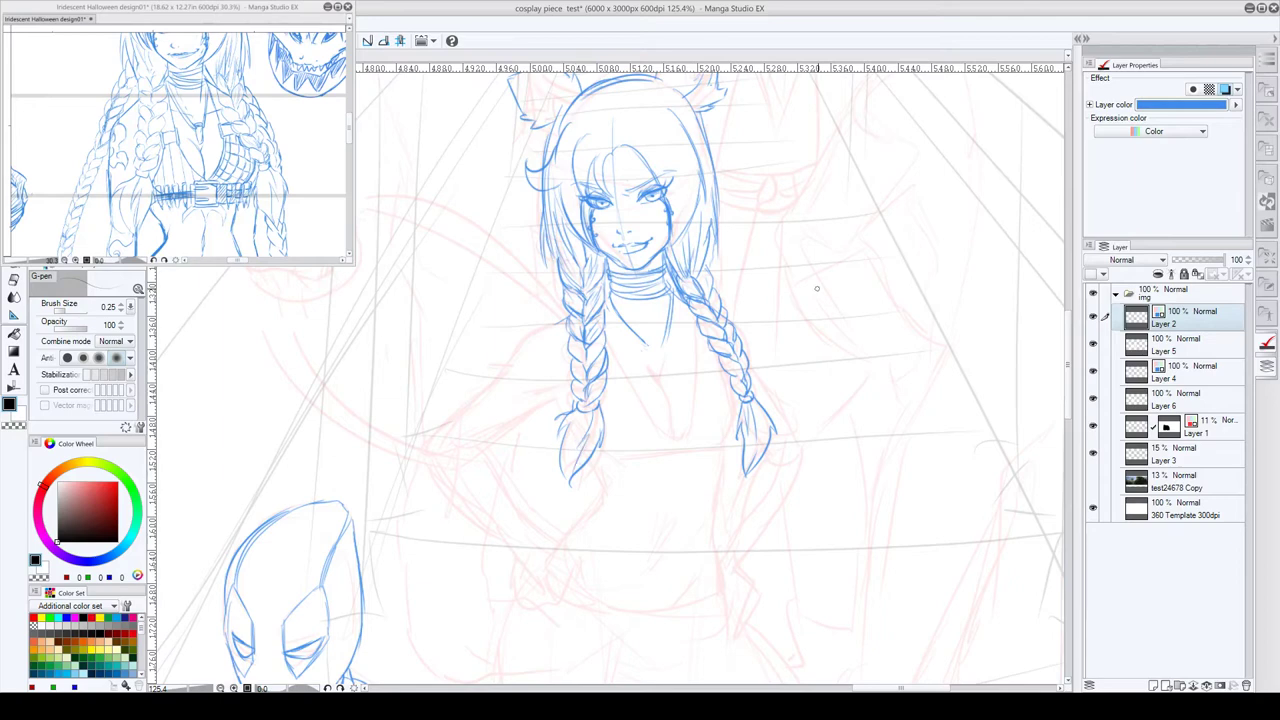
- Draw the necklace with its small pendant and the curved center line on the girl's chest, undoing stray strokes
{"action": "left_click_drag", "start_coordinate": [703, 386], "coordinate": [671, 370]}
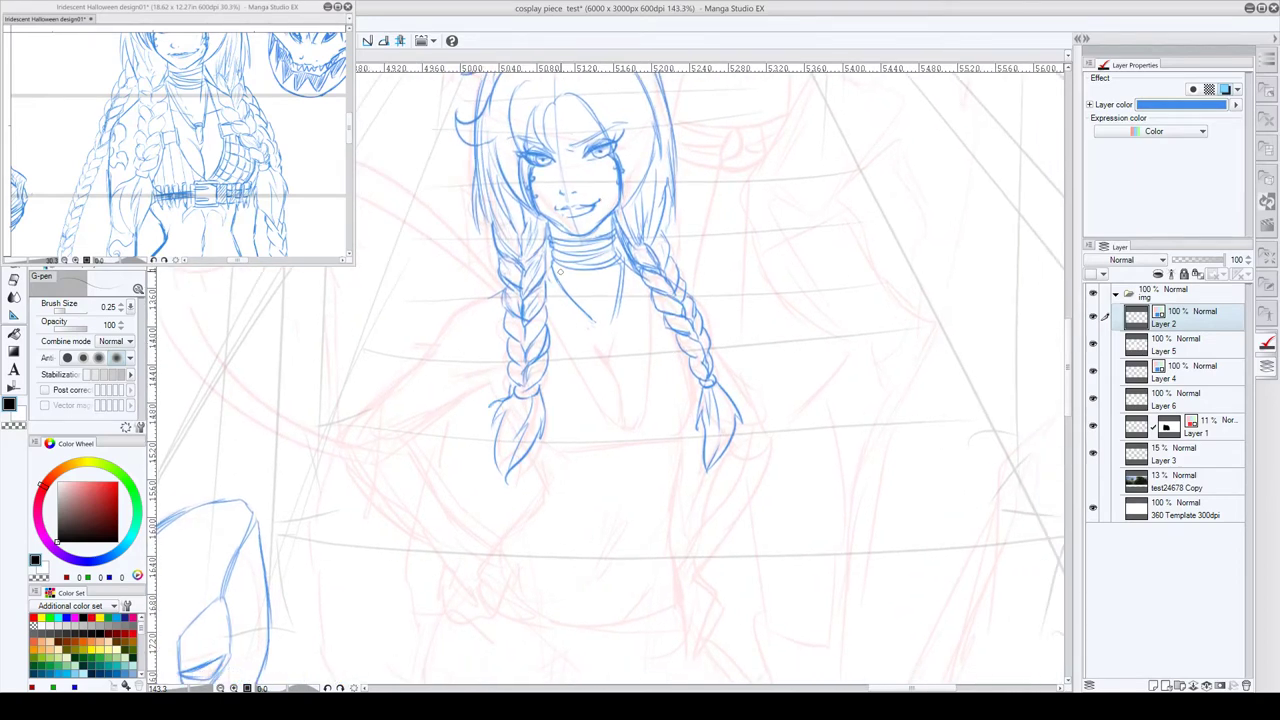
{"action": "left_click_drag", "start_coordinate": [556, 260], "coordinate": [606, 324]}
{"action": "mouse_move", "coordinate": [600, 321]}
{"action": "left_mouse_down"}
{"action": "mouse_move", "coordinate": [622, 417]}
{"action": "mouse_move", "coordinate": [610, 362]}
{"action": "mouse_move", "coordinate": [621, 424]}
{"action": "left_mouse_up"}
{"action": "key", "text": "ctrl+z"}
{"action": "key", "text": "ctrl+z"}
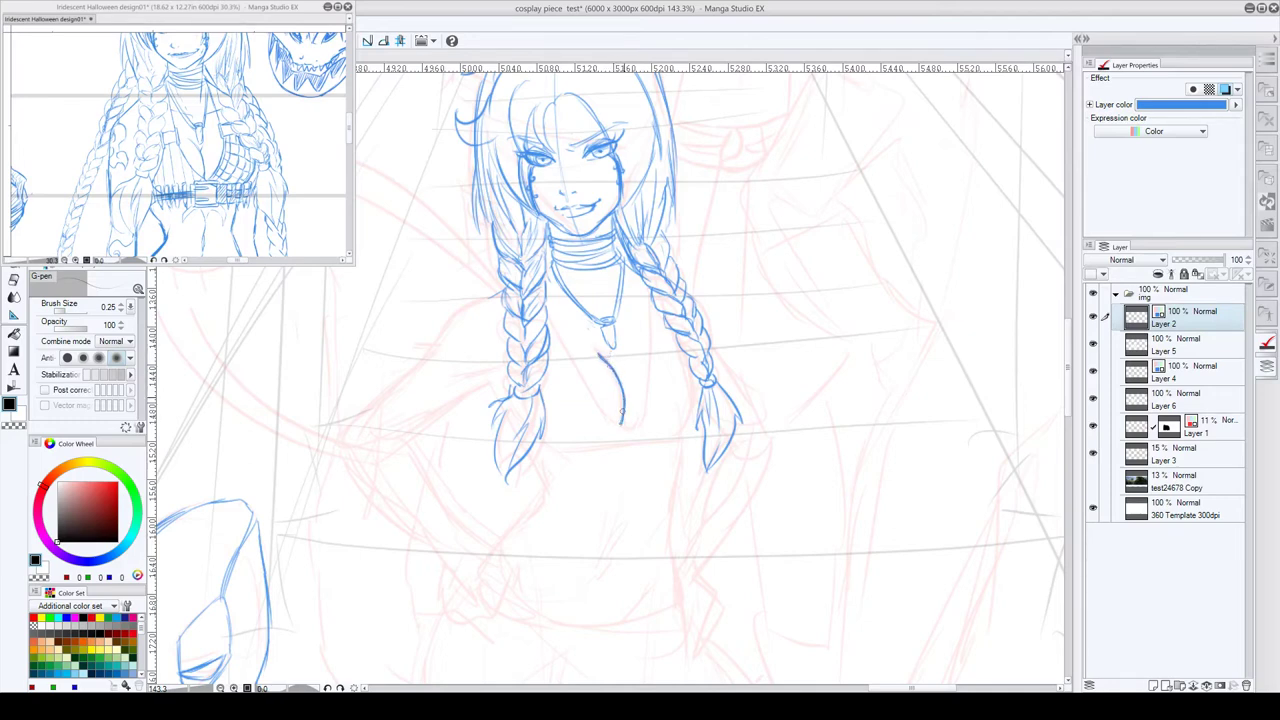
- Draw the left strap with its clasp and the left neckline curve down to the chest's center point
{"action": "left_click_drag", "start_coordinate": [612, 365], "coordinate": [616, 356]}
{"action": "mouse_move", "coordinate": [569, 338]}
{"action": "left_mouse_down"}
{"action": "mouse_move", "coordinate": [577, 361]}
{"action": "mouse_move", "coordinate": [551, 366]}
{"action": "left_mouse_up"}
{"action": "left_click_drag", "start_coordinate": [554, 367], "coordinate": [550, 410]}
{"action": "left_click_drag", "start_coordinate": [572, 360], "coordinate": [626, 423]}
{"action": "key", "text": "ctrl+z"}
{"action": "key", "text": "ctrl+z"}
{"action": "key", "text": "c"}
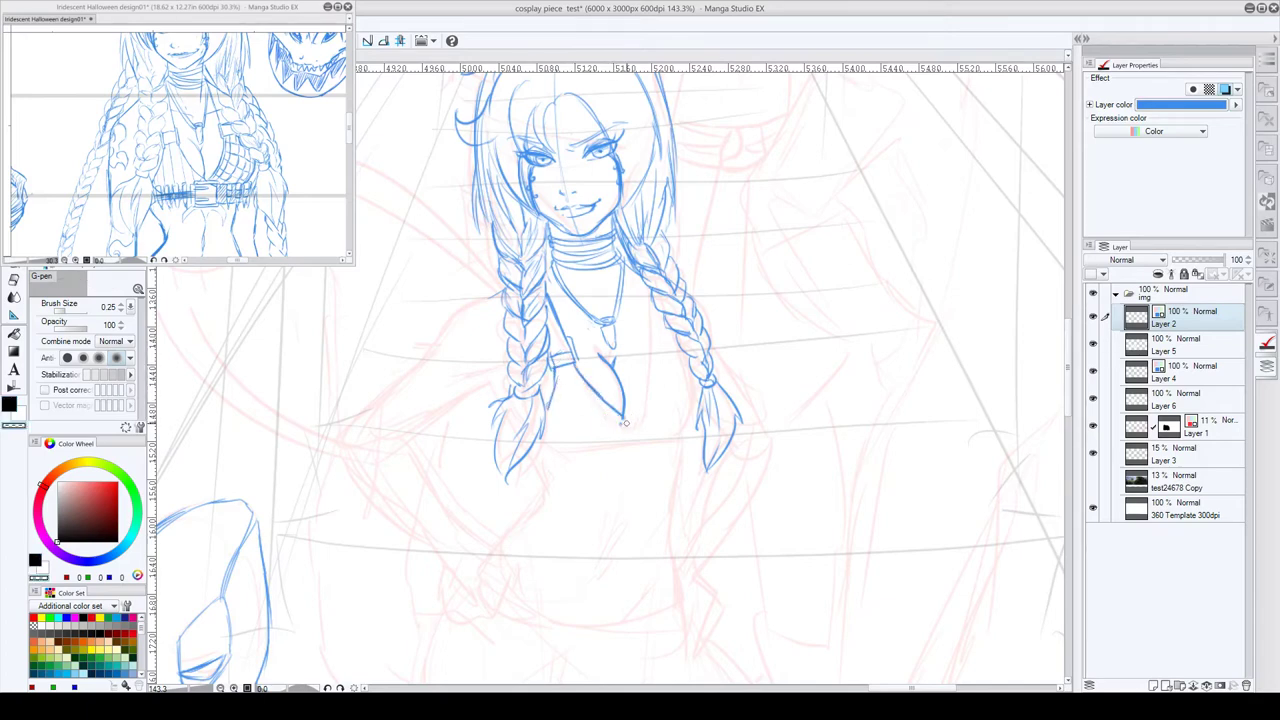
- Draw the right strap's clasp, the right neckline curve and the outer side of the top
{"action": "key", "text": "x"}
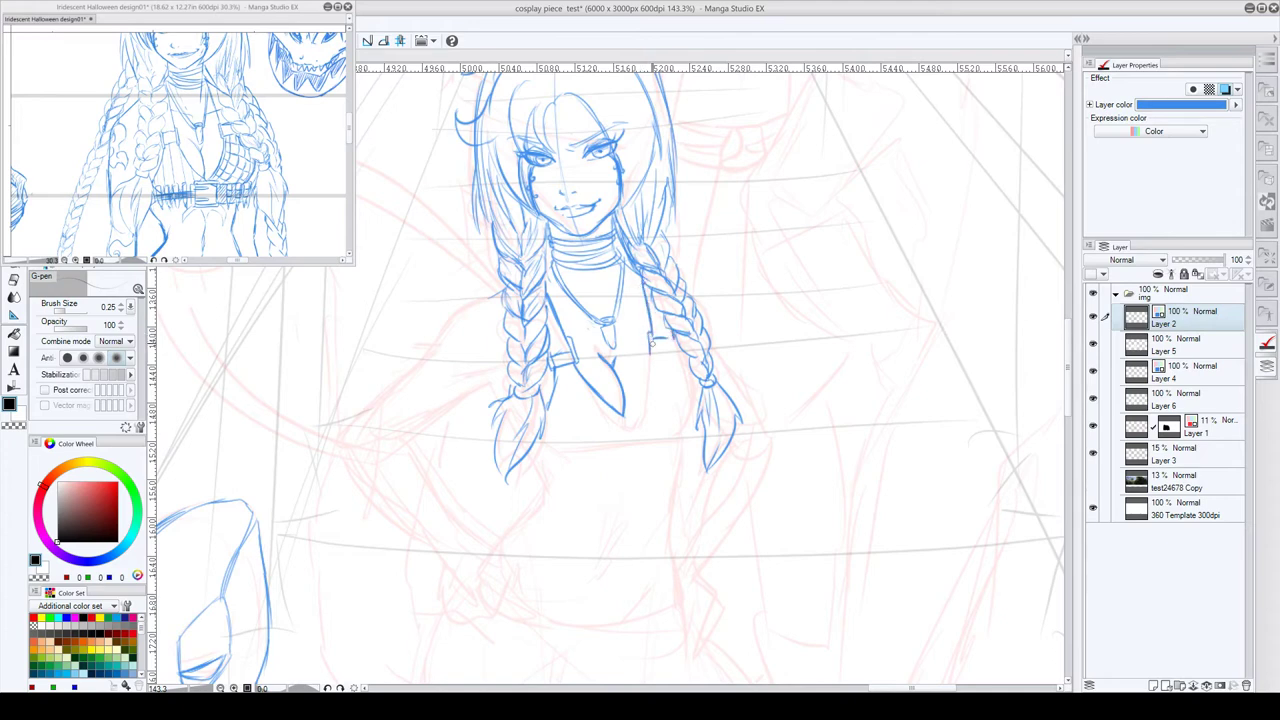
{"action": "left_click_drag", "start_coordinate": [651, 343], "coordinate": [678, 352]}
{"action": "mouse_move", "coordinate": [655, 356]}
{"action": "left_mouse_down"}
{"action": "mouse_move", "coordinate": [634, 414]}
{"action": "mouse_move", "coordinate": [641, 402]}
{"action": "left_mouse_up"}
{"action": "mouse_move", "coordinate": [674, 352]}
{"action": "left_mouse_down"}
{"action": "mouse_move", "coordinate": [691, 397]}
{"action": "mouse_move", "coordinate": [694, 383]}
{"action": "mouse_move", "coordinate": [685, 430]}
{"action": "left_mouse_up"}
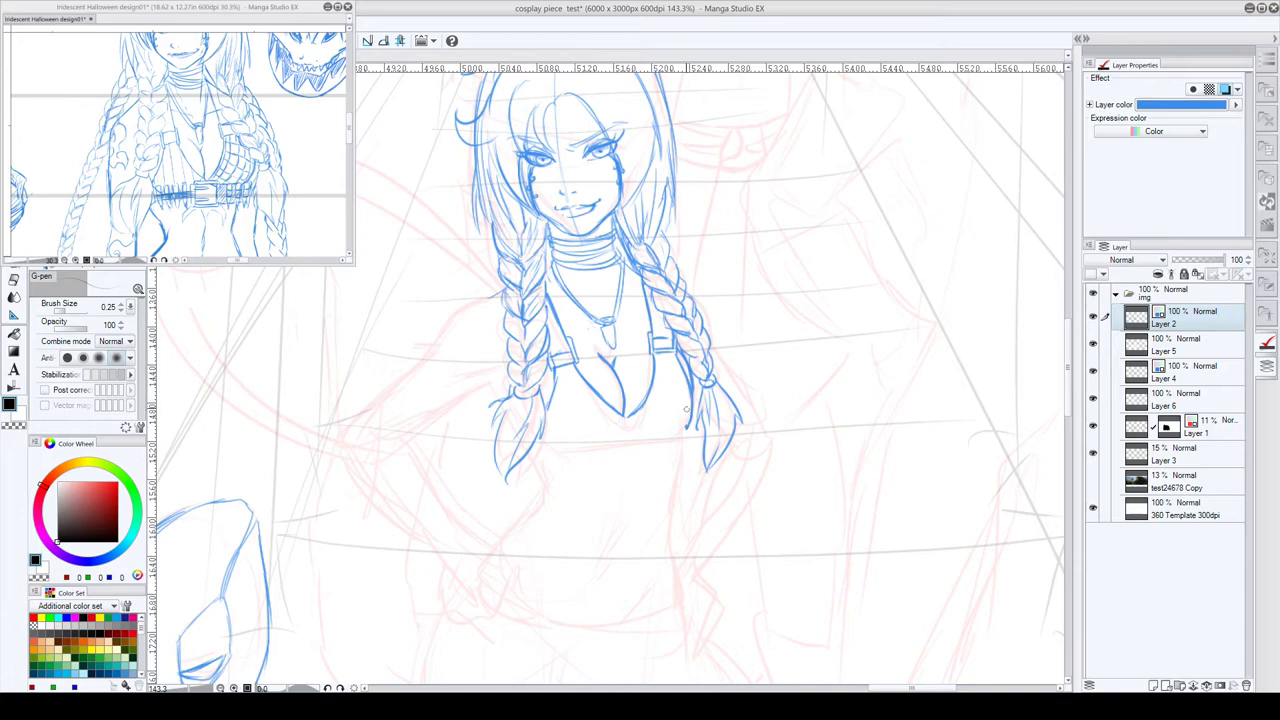
- Undo the last side strokes and redraw the top's outer right contour beside the braid
{"action": "key", "text": "ctrl+z"}
{"action": "key", "text": "ctrl+z"}
{"action": "key", "text": "ctrl+z"}
{"action": "left_click_drag", "start_coordinate": [691, 389], "coordinate": [678, 434]}
{"action": "mouse_move", "coordinate": [682, 362]}
{"action": "left_mouse_down"}
{"action": "mouse_move", "coordinate": [675, 435]}
{"action": "mouse_move", "coordinate": [609, 419]}
{"action": "mouse_move", "coordinate": [644, 405]}
{"action": "mouse_move", "coordinate": [608, 421]}
{"action": "left_mouse_up"}
- Sketch the square belt buckle beneath the neckline and touch up the bust's lower edge and center line
{"action": "left_click_drag", "start_coordinate": [645, 411], "coordinate": [625, 415]}
{"action": "mouse_move", "coordinate": [621, 413]}
{"action": "left_mouse_down"}
{"action": "mouse_move", "coordinate": [609, 419]}
{"action": "mouse_move", "coordinate": [645, 413]}
{"action": "left_mouse_up"}
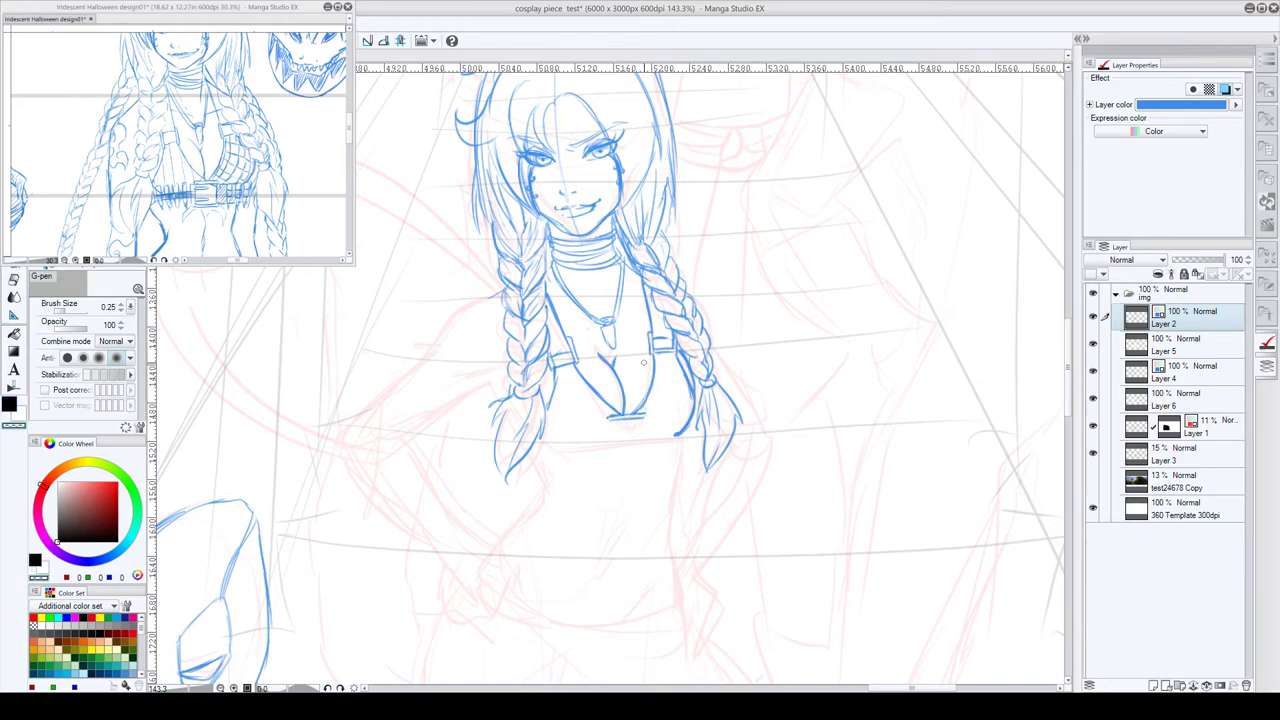
{"action": "key", "text": "c"}
{"action": "mouse_move", "coordinate": [607, 418]}
{"action": "left_mouse_down"}
{"action": "mouse_move", "coordinate": [609, 452]}
{"action": "mouse_move", "coordinate": [614, 425]}
{"action": "mouse_move", "coordinate": [646, 430]}
{"action": "mouse_move", "coordinate": [617, 440]}
{"action": "mouse_move", "coordinate": [634, 443]}
{"action": "mouse_move", "coordinate": [646, 418]}
{"action": "mouse_move", "coordinate": [645, 450]}
{"action": "left_mouse_up"}
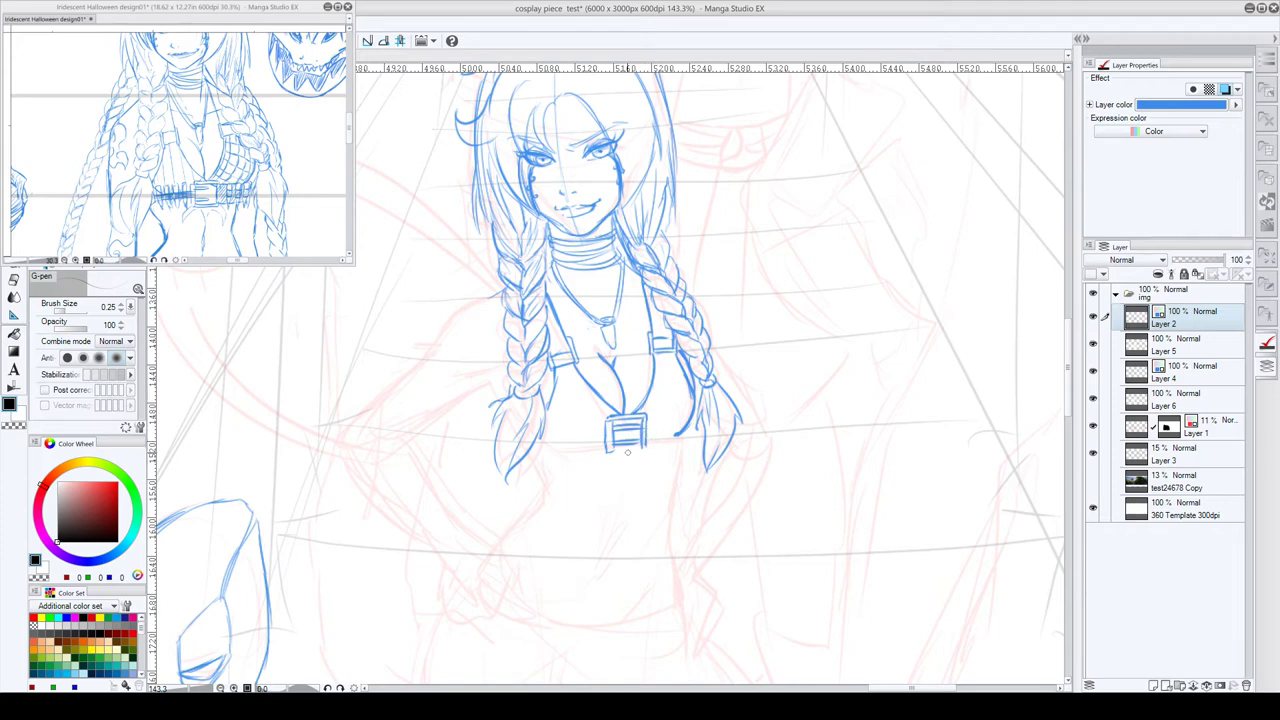
{"action": "mouse_move", "coordinate": [613, 451]}
{"action": "left_mouse_down"}
{"action": "mouse_move", "coordinate": [644, 451]}
{"action": "mouse_move", "coordinate": [689, 418]}
{"action": "left_mouse_up"}
{"action": "left_click_drag", "start_coordinate": [598, 358], "coordinate": [627, 400]}
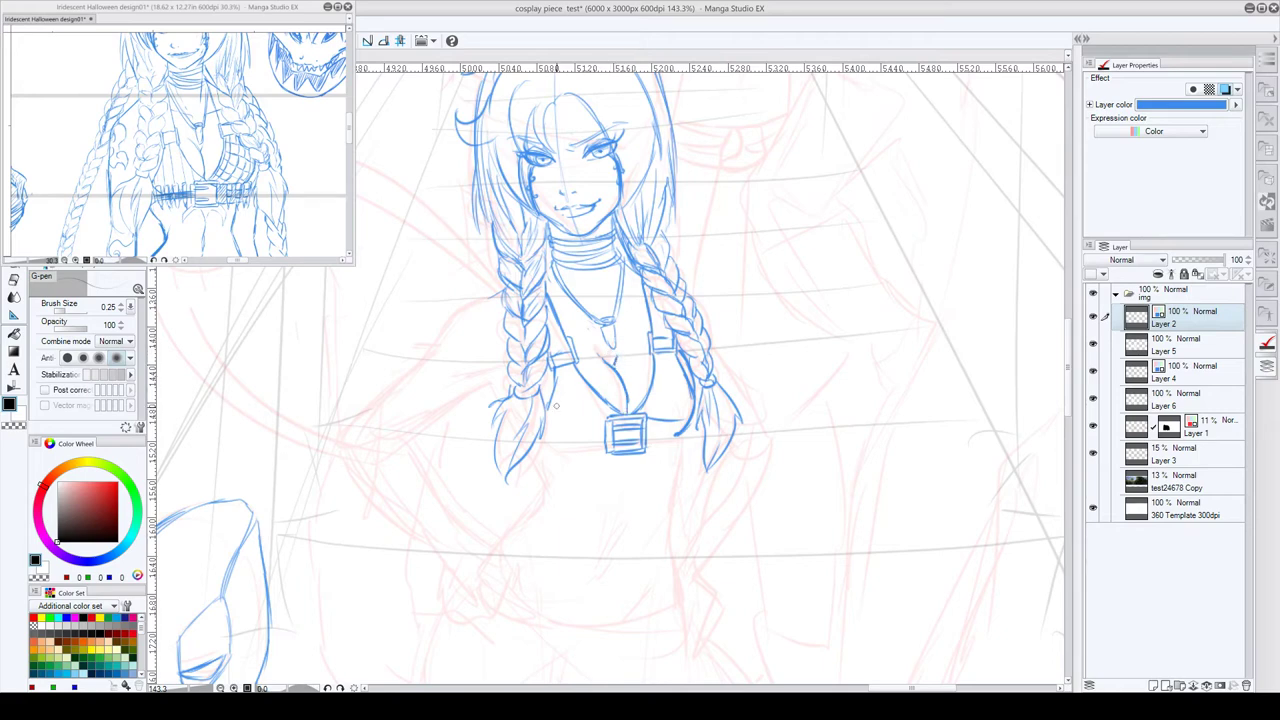
{"action": "left_click_drag", "start_coordinate": [543, 440], "coordinate": [603, 444]}
{"action": "left_click_drag", "start_coordinate": [604, 418], "coordinate": [620, 462]}
{"action": "key", "text": "ctrl+z"}
{"action": "key", "text": "ctrl+z"}
- Lasso the belt buckle, shift it slightly down below the neckline, apply the transform and deselect
{"action": "key", "text": "m"}
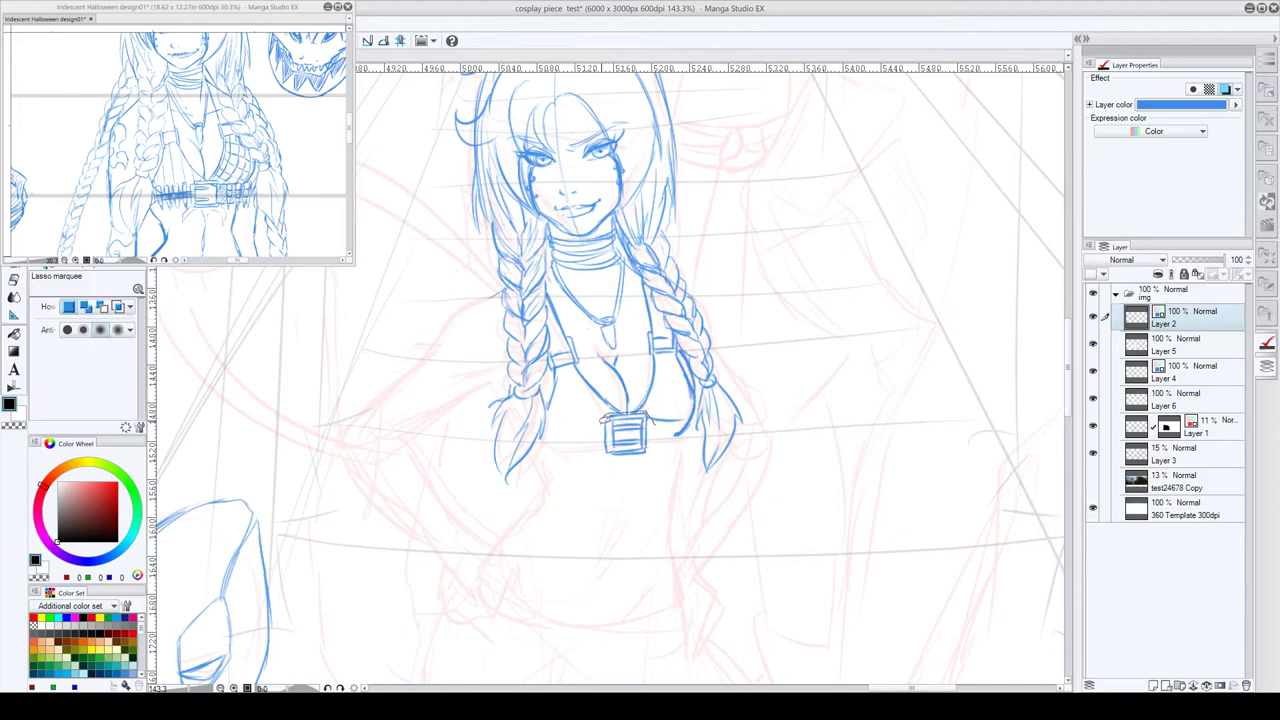
{"action": "mouse_move", "coordinate": [602, 420]}
{"action": "left_mouse_down"}
{"action": "mouse_move", "coordinate": [634, 467]}
{"action": "mouse_move", "coordinate": [661, 439]}
{"action": "mouse_move", "coordinate": [659, 415]}
{"action": "mouse_move", "coordinate": [648, 459]}
{"action": "left_mouse_up"}
{"action": "left_click", "coordinate": [653, 493]}
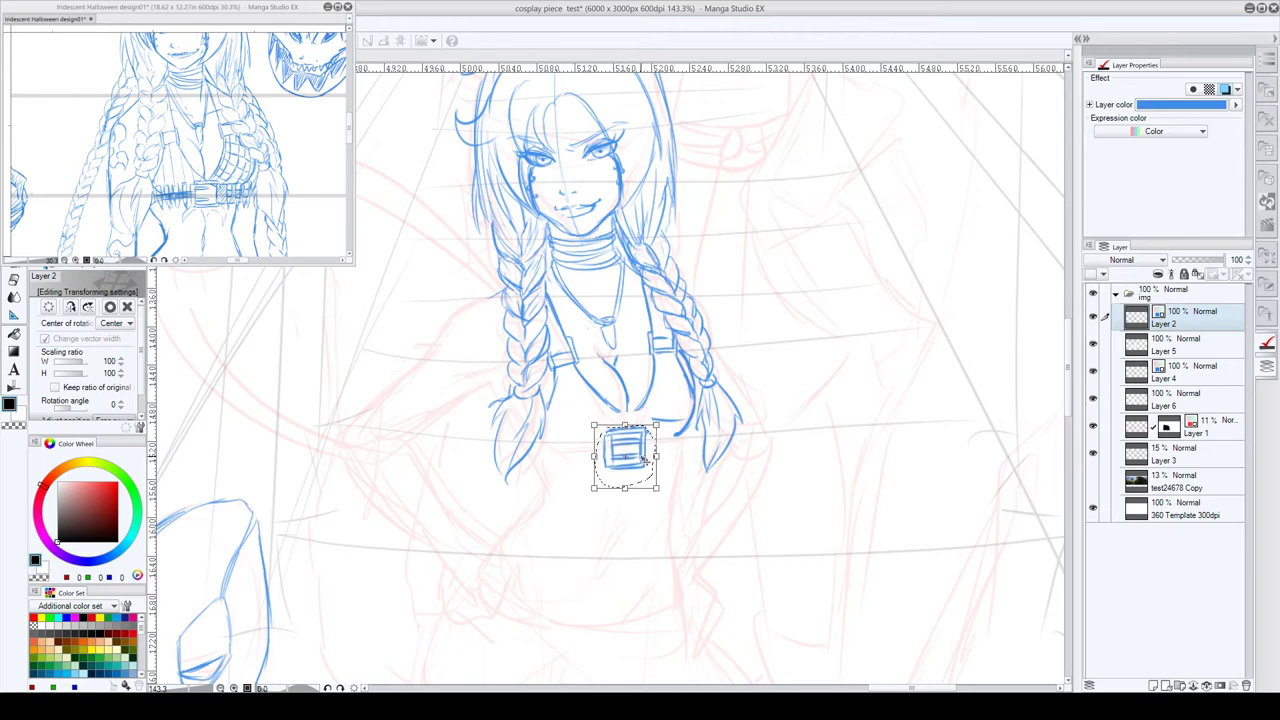
{"action": "key", "text": "Return"}
{"action": "key", "text": "ctrl+d"}
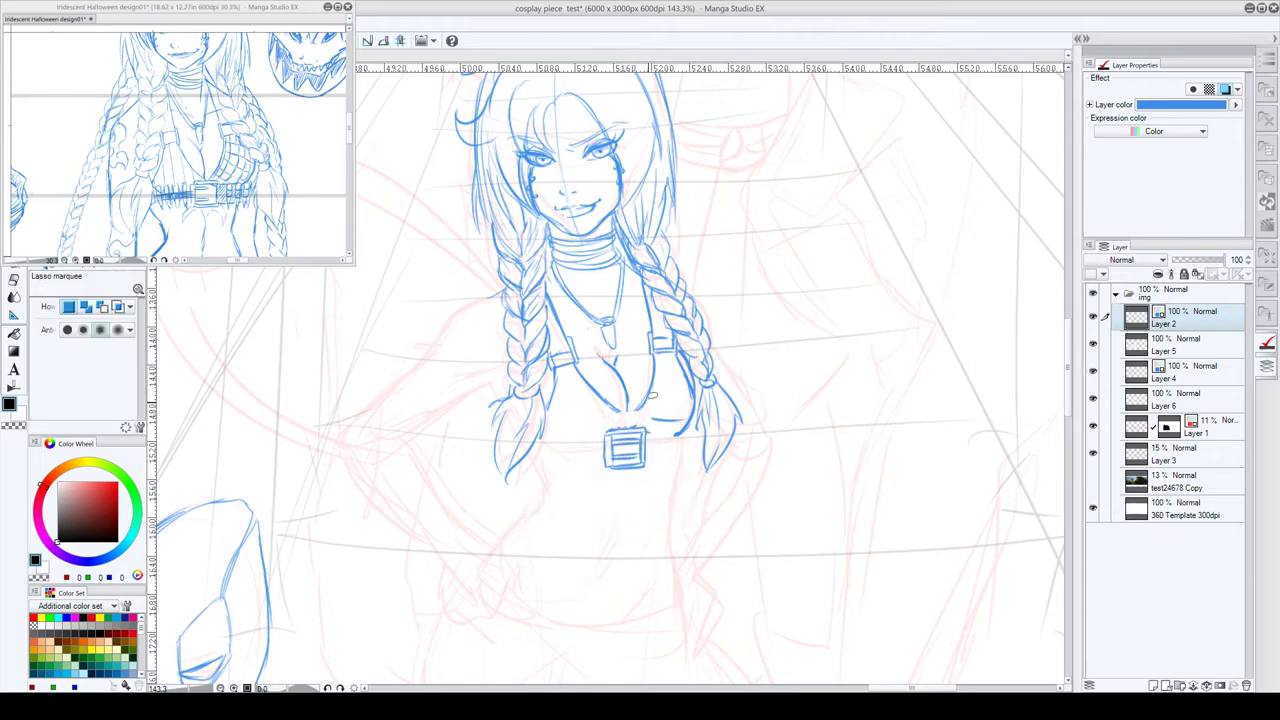
- Close the tip of the neckline and draw the top's lower edge to the right of the buckle
{"action": "key", "text": "p"}
{"action": "left_click_drag", "start_coordinate": [622, 406], "coordinate": [628, 416]}
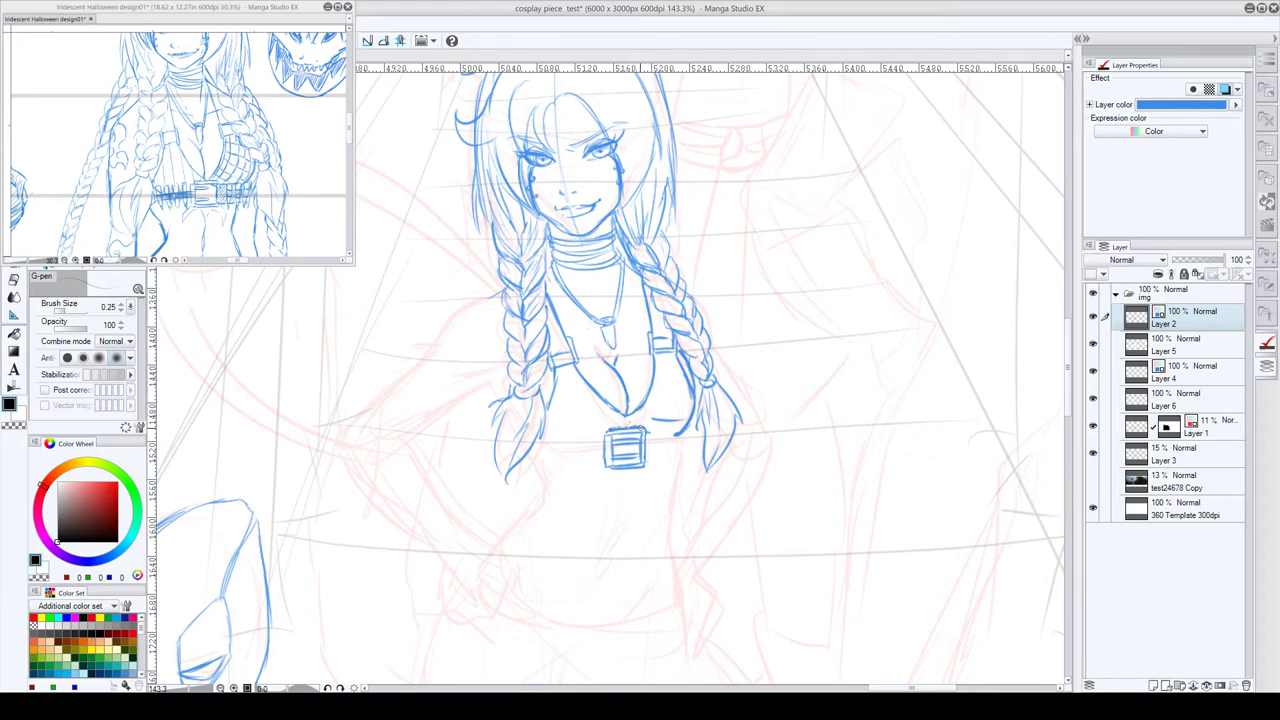
{"action": "key", "text": "c"}
{"action": "mouse_move", "coordinate": [632, 425]}
{"action": "left_mouse_down"}
{"action": "mouse_move", "coordinate": [676, 420]}
{"action": "mouse_move", "coordinate": [648, 436]}
{"action": "mouse_move", "coordinate": [660, 433]}
{"action": "left_mouse_up"}
- Erase the top's outer right contour, redraw it as a rounder curve beside the braid, and clean up its lower edge
{"action": "key", "text": "c"}
{"action": "key", "text": "c"}
{"action": "key", "text": "c"}
{"action": "key", "text": "c"}
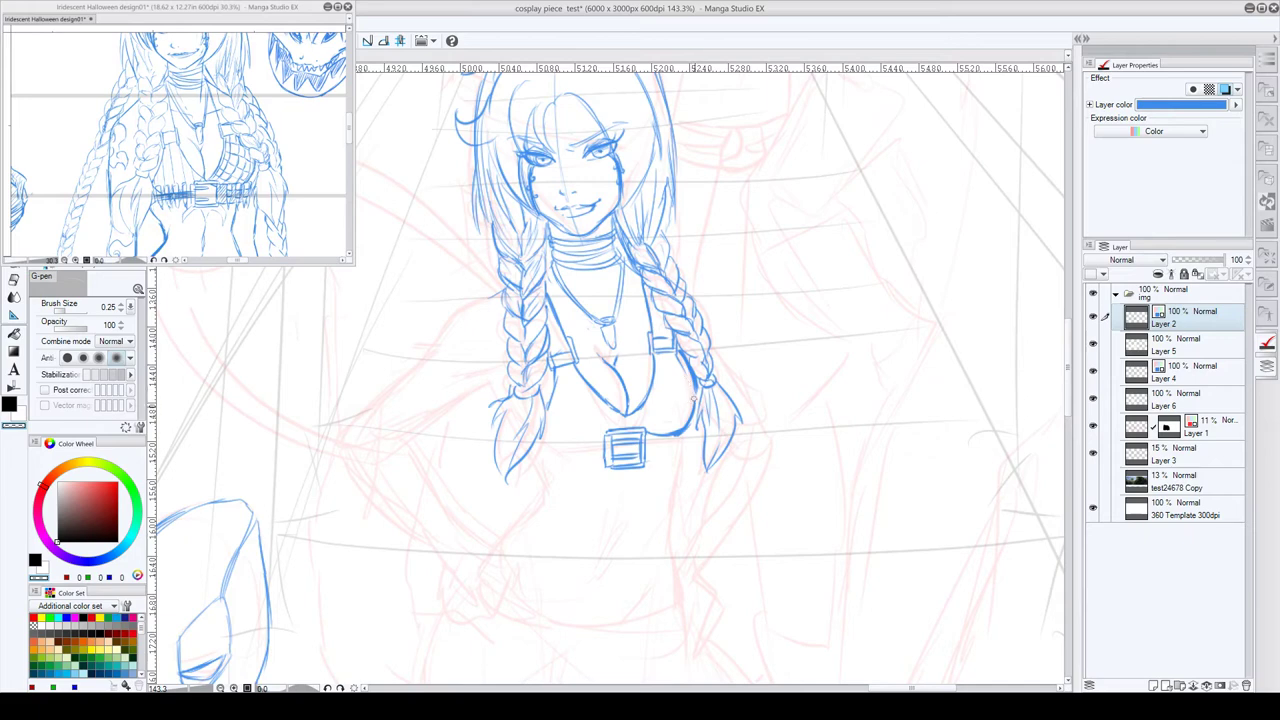
{"action": "key", "text": "c"}
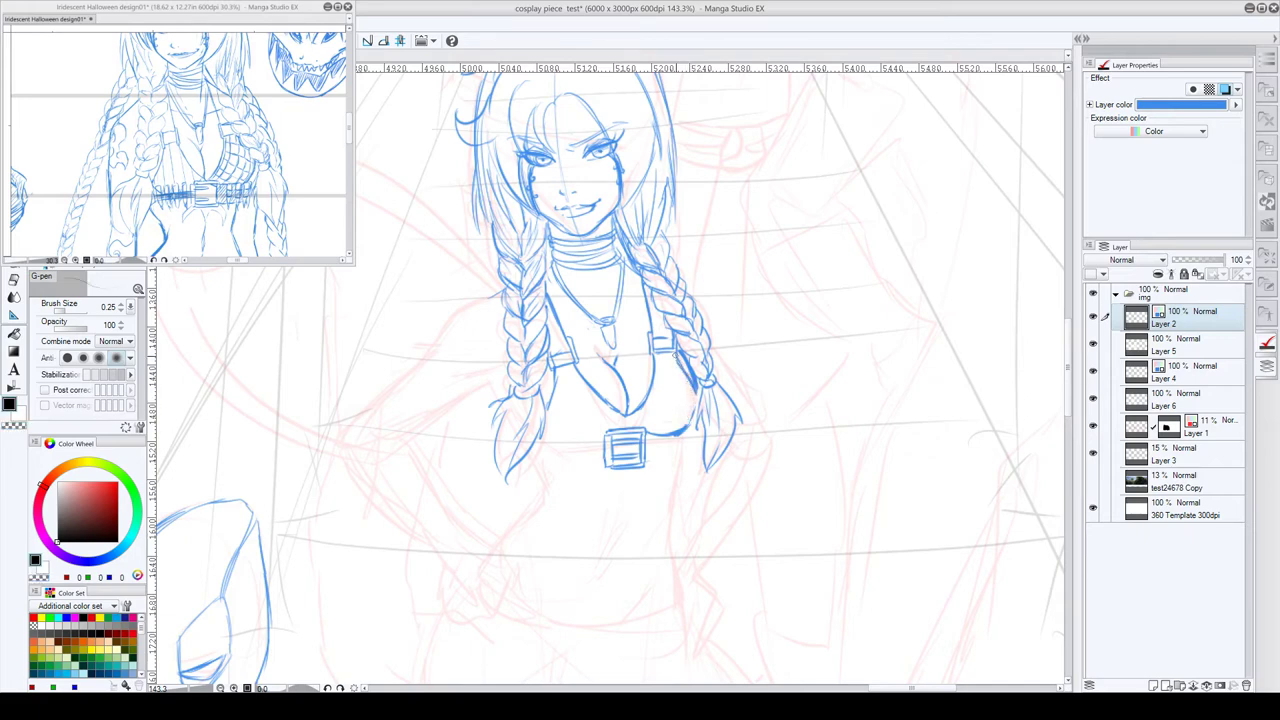
{"action": "mouse_move", "coordinate": [676, 355]}
{"action": "left_mouse_down"}
{"action": "mouse_move", "coordinate": [697, 400]}
{"action": "mouse_move", "coordinate": [683, 433]}
{"action": "left_mouse_up"}
{"action": "left_click_drag", "start_coordinate": [698, 388], "coordinate": [686, 434]}
{"action": "key", "text": "c"}
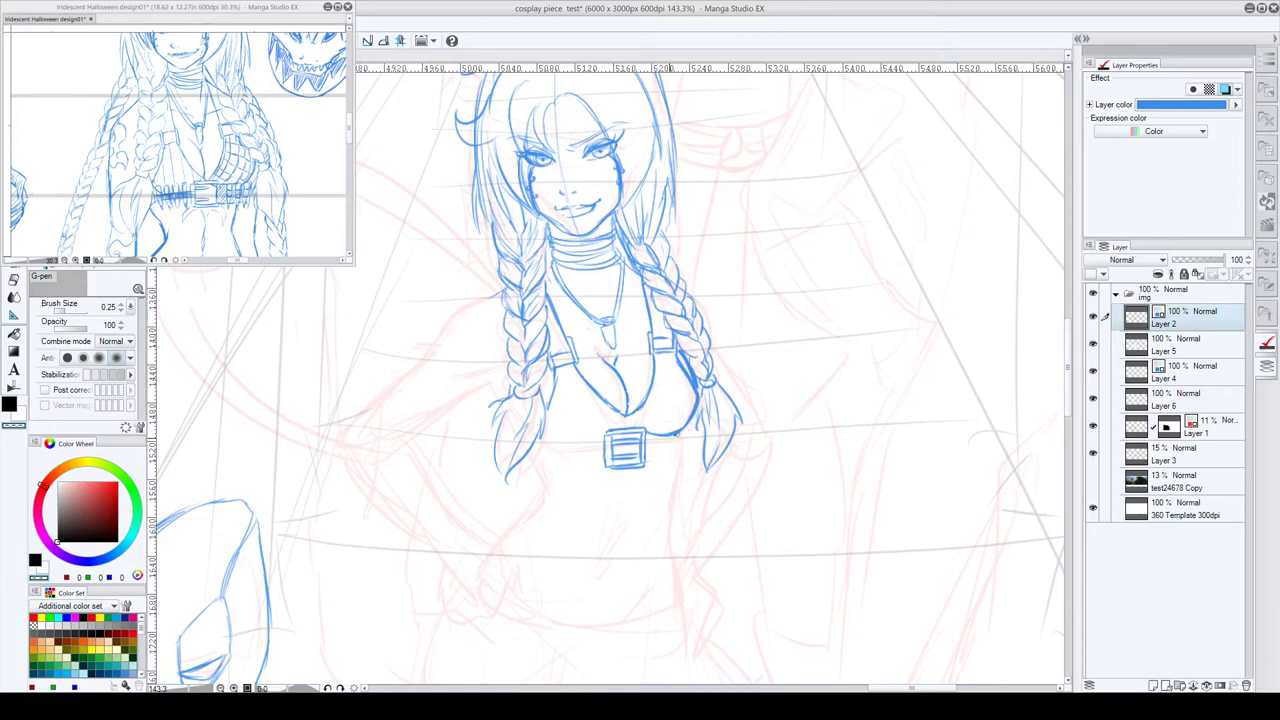
{"action": "key", "text": "c"}
{"action": "key", "text": "c"}
{"action": "key", "text": "c"}
{"action": "key", "text": "c"}
{"action": "key", "text": "c"}
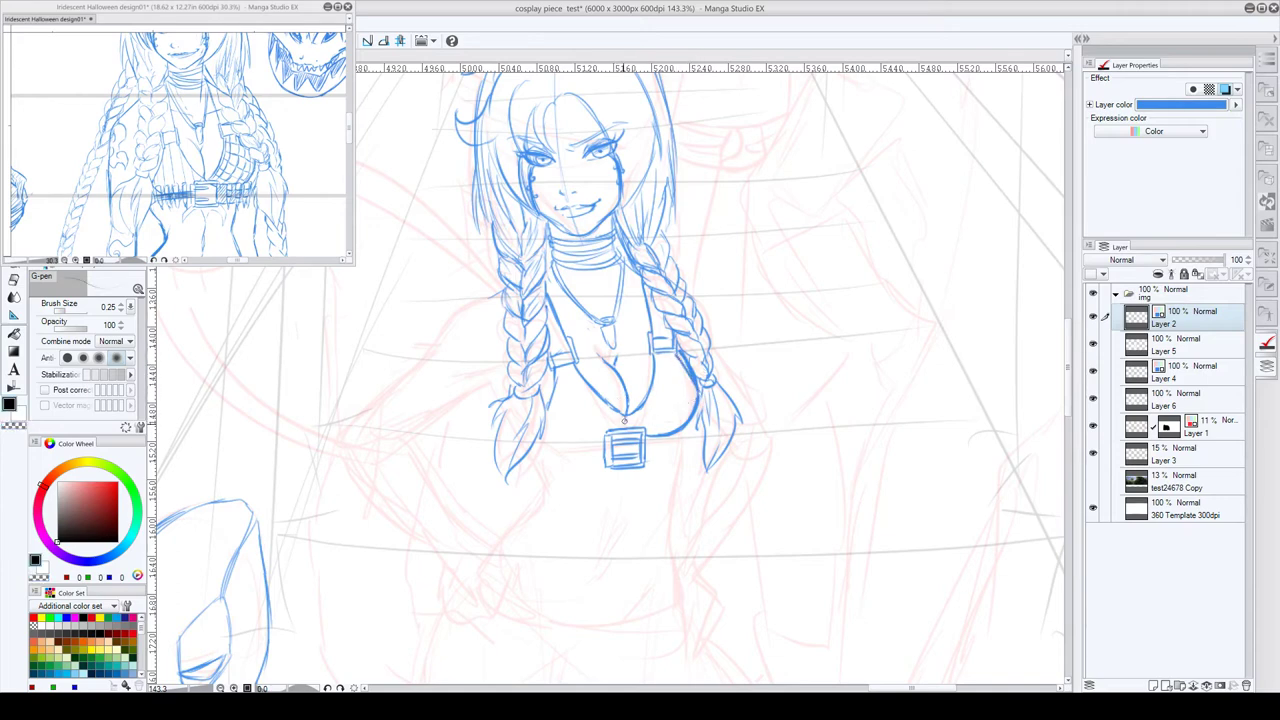
- Connect the neckline to the buckle and draw the spiked belt with its segment lines on both sides of the buckle
{"action": "left_click_drag", "start_coordinate": [624, 420], "coordinate": [626, 426]}
{"action": "mouse_move", "coordinate": [542, 441]}
{"action": "left_mouse_down"}
{"action": "mouse_move", "coordinate": [604, 441]}
{"action": "mouse_move", "coordinate": [542, 452]}
{"action": "mouse_move", "coordinate": [536, 466]}
{"action": "mouse_move", "coordinate": [602, 454]}
{"action": "mouse_move", "coordinate": [595, 474]}
{"action": "mouse_move", "coordinate": [565, 467]}
{"action": "mouse_move", "coordinate": [539, 400]}
{"action": "mouse_move", "coordinate": [557, 455]}
{"action": "mouse_move", "coordinate": [549, 441]}
{"action": "mouse_move", "coordinate": [550, 484]}
{"action": "left_mouse_up"}
{"action": "mouse_move", "coordinate": [556, 468]}
{"action": "left_mouse_down"}
{"action": "mouse_move", "coordinate": [558, 484]}
{"action": "mouse_move", "coordinate": [541, 486]}
{"action": "left_mouse_up"}
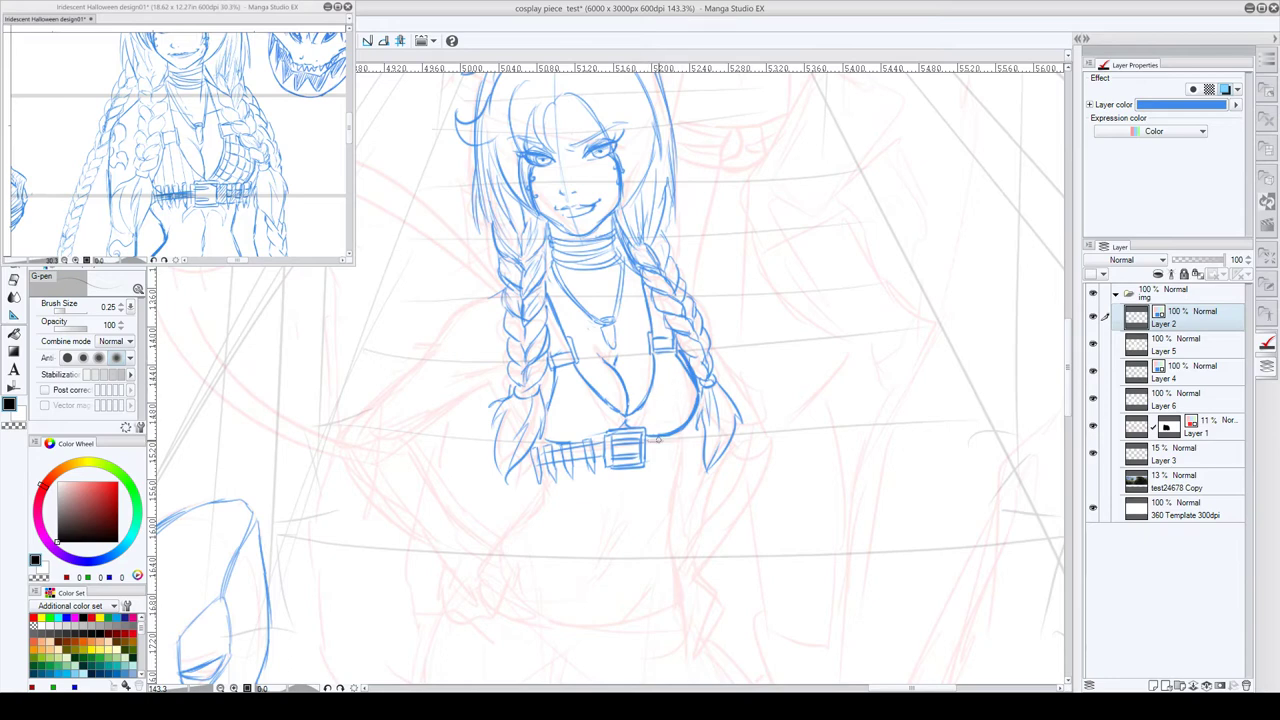
{"action": "left_click_drag", "start_coordinate": [681, 437], "coordinate": [662, 472]}
{"action": "left_click_drag", "start_coordinate": [674, 434], "coordinate": [674, 461]}
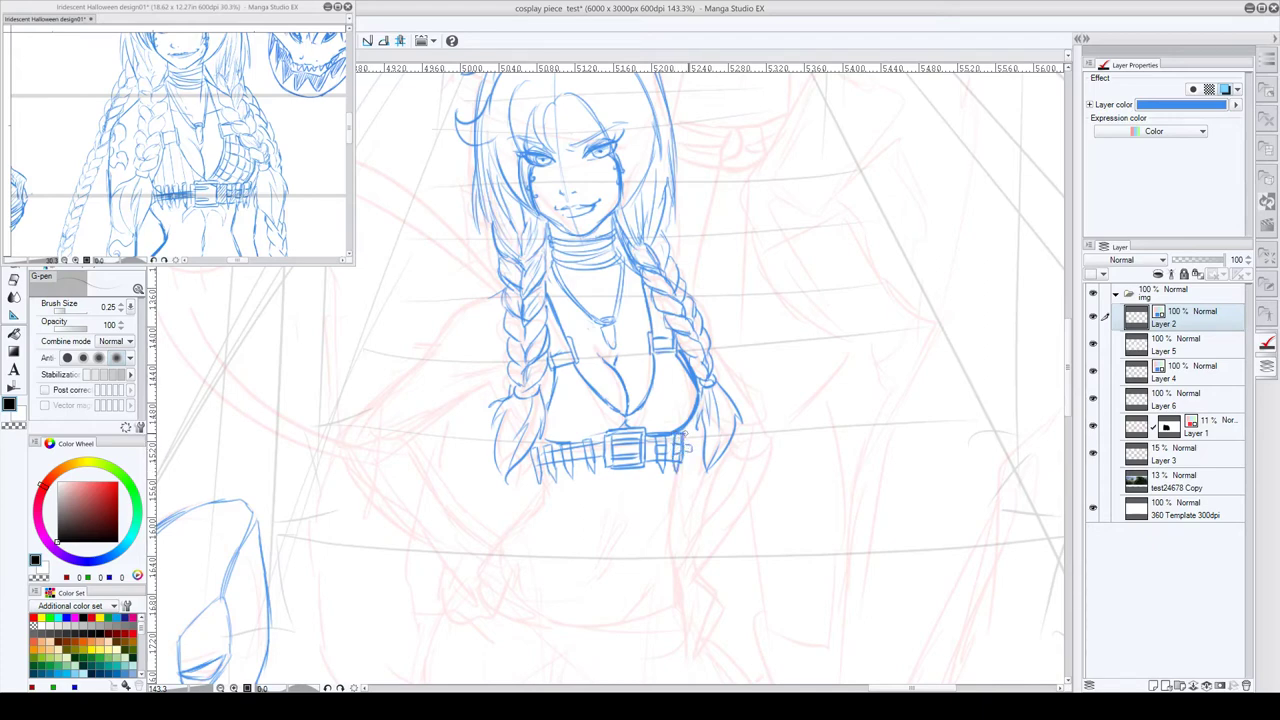
{"action": "left_click_drag", "start_coordinate": [689, 453], "coordinate": [685, 476]}
- Draw the girl's left-hand shoulder curve and the outer and inner contours of the upper arm down toward the elbow
{"action": "key", "text": "c"}
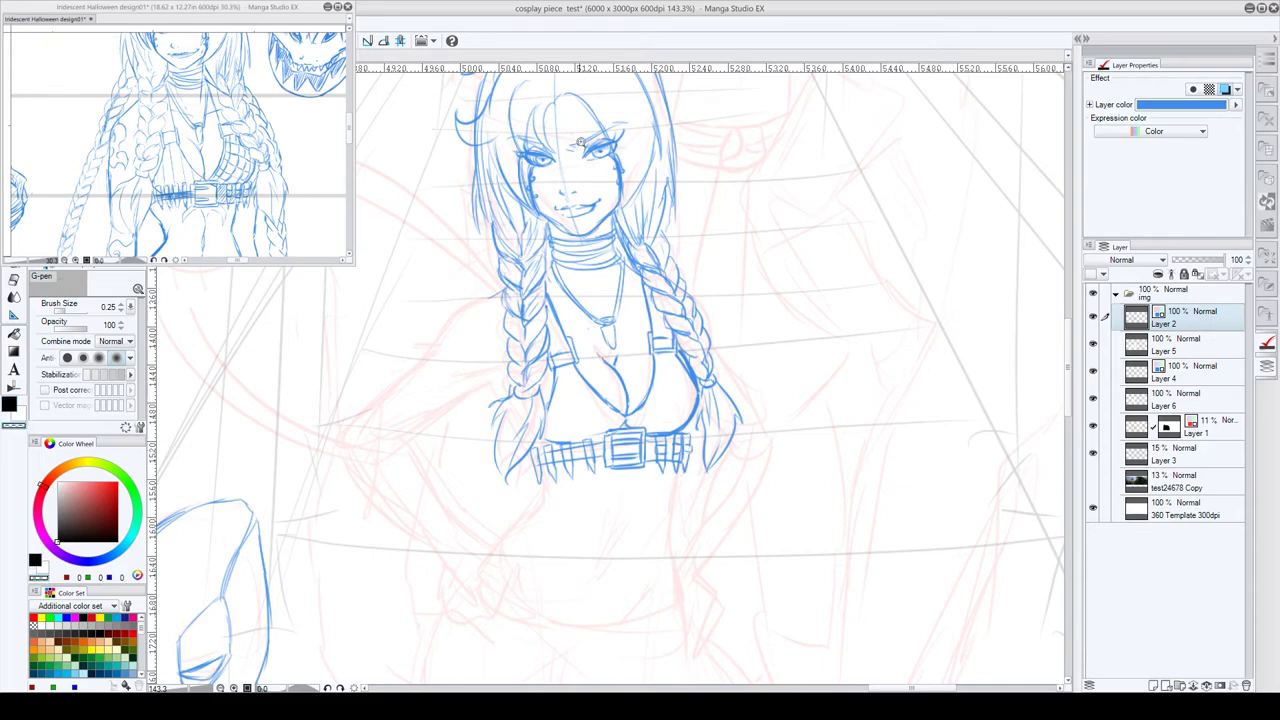
{"action": "scroll", "coordinate": [580, 142], "scroll_direction": "up", "scroll_amount": 5}
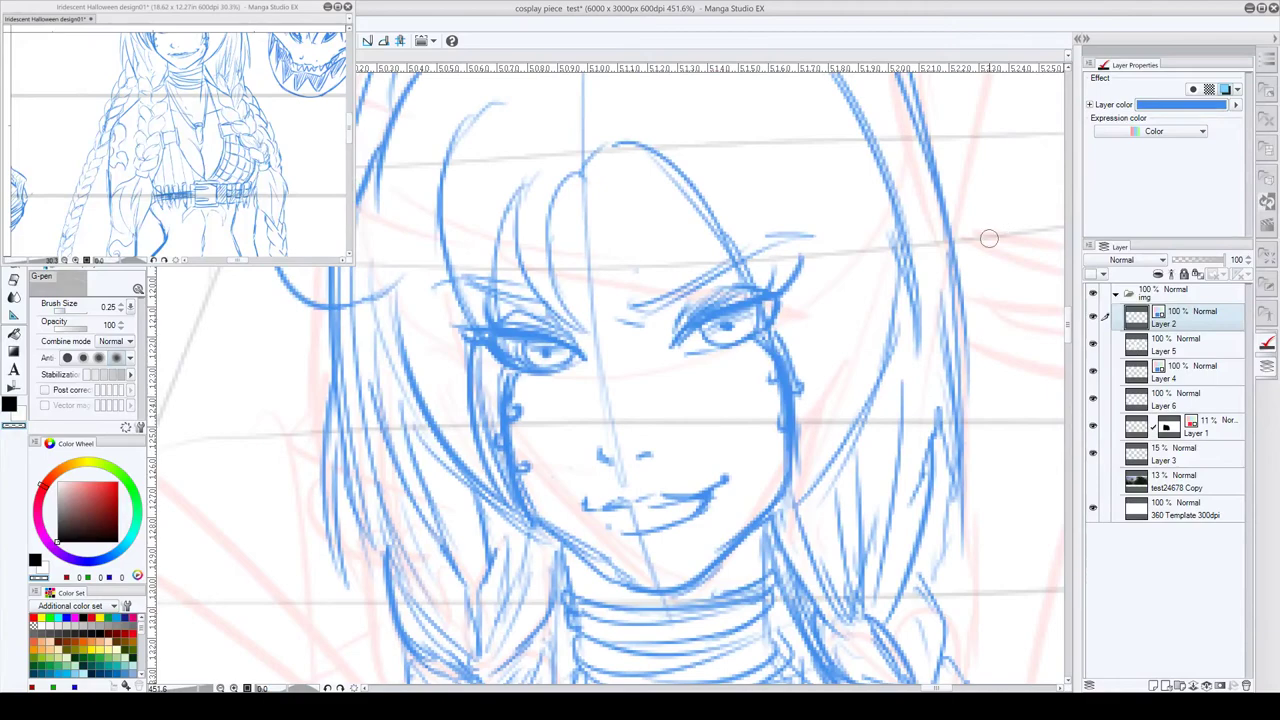
{"action": "scroll", "coordinate": [850, 294], "scroll_direction": "down", "scroll_amount": 7}
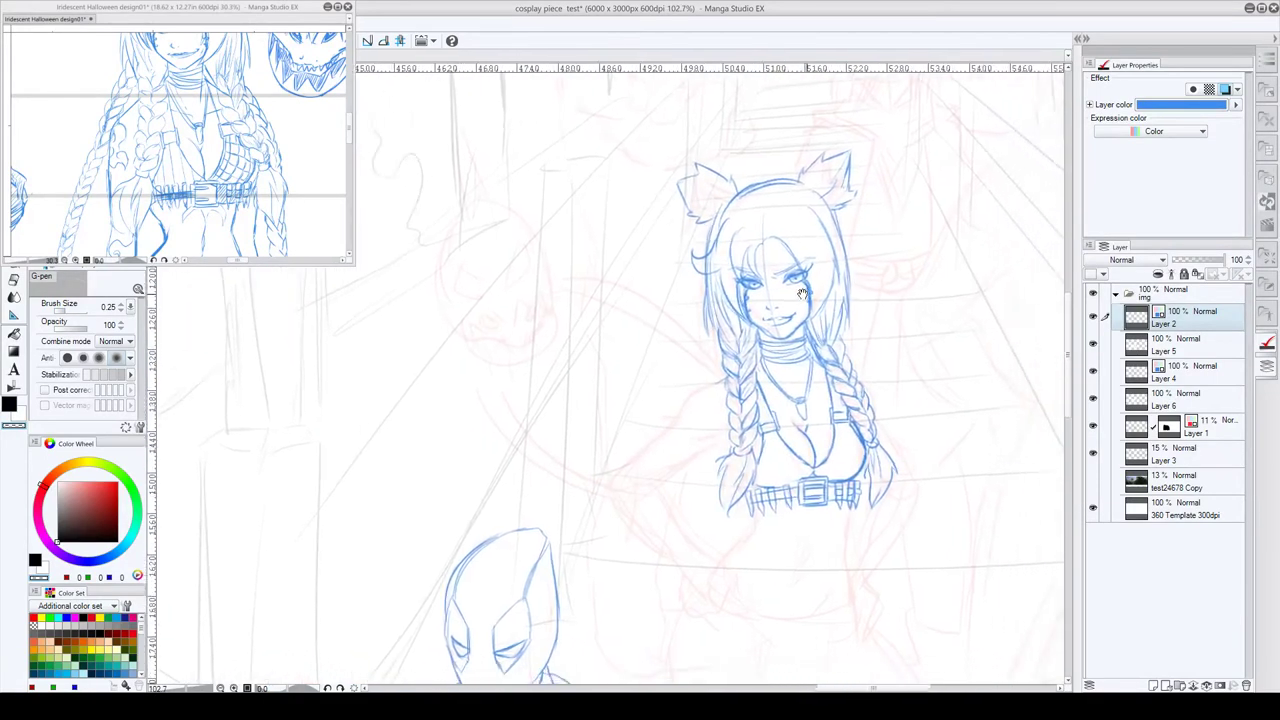
{"action": "scroll", "coordinate": [802, 293], "scroll_direction": "up", "scroll_amount": 3}
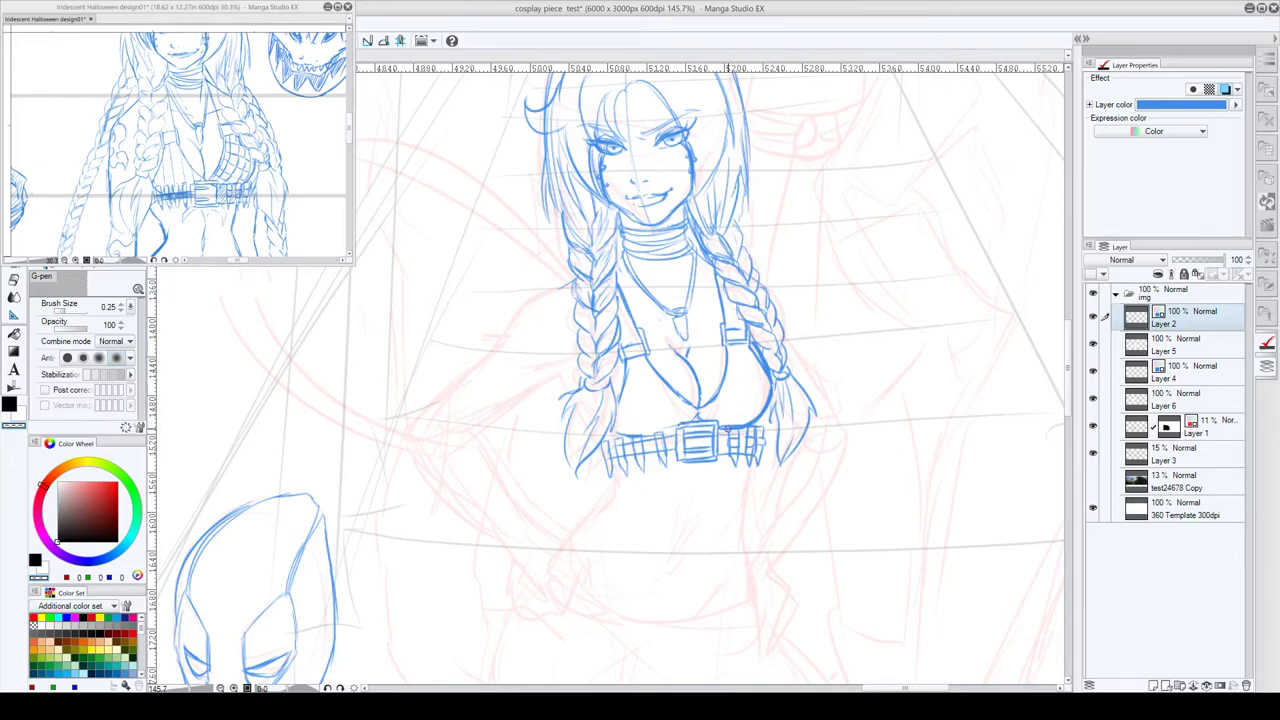
{"action": "left_click_drag", "start_coordinate": [732, 448], "coordinate": [735, 412]}
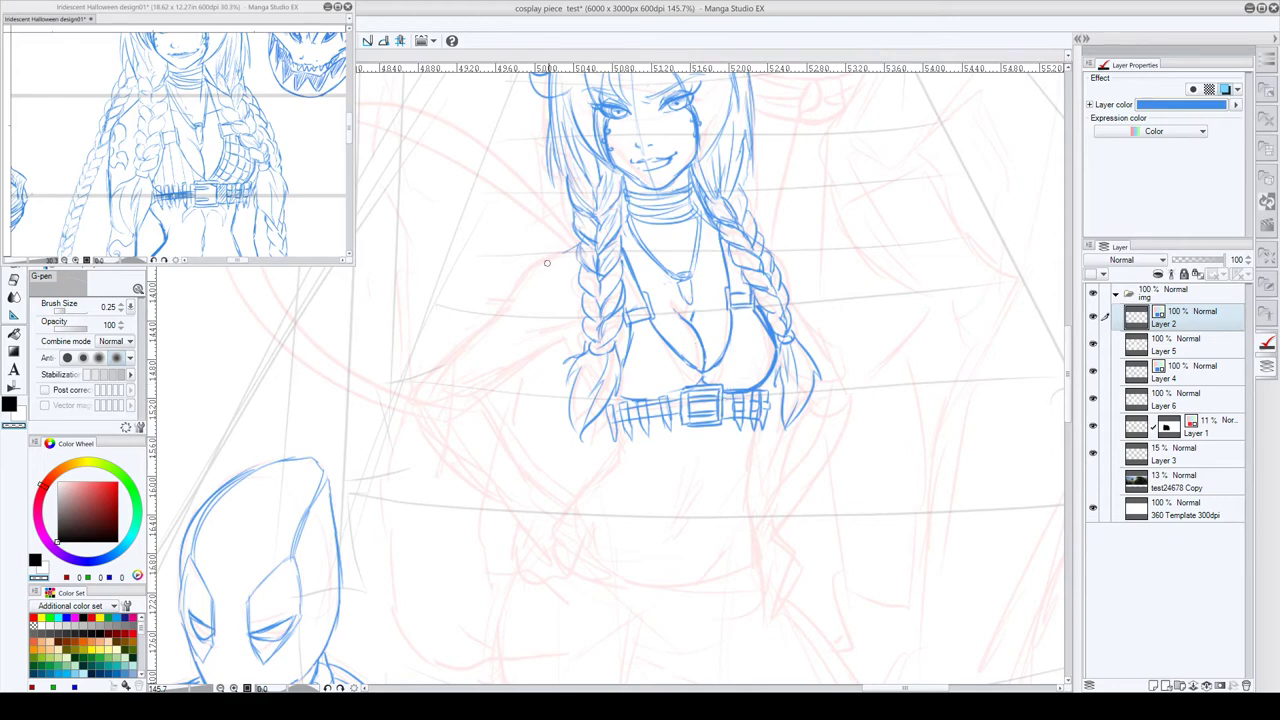
{"action": "left_click", "coordinate": [35, 560]}
{"action": "mouse_move", "coordinate": [565, 244]}
{"action": "left_mouse_down"}
{"action": "mouse_move", "coordinate": [523, 271]}
{"action": "mouse_move", "coordinate": [498, 309]}
{"action": "left_mouse_up"}
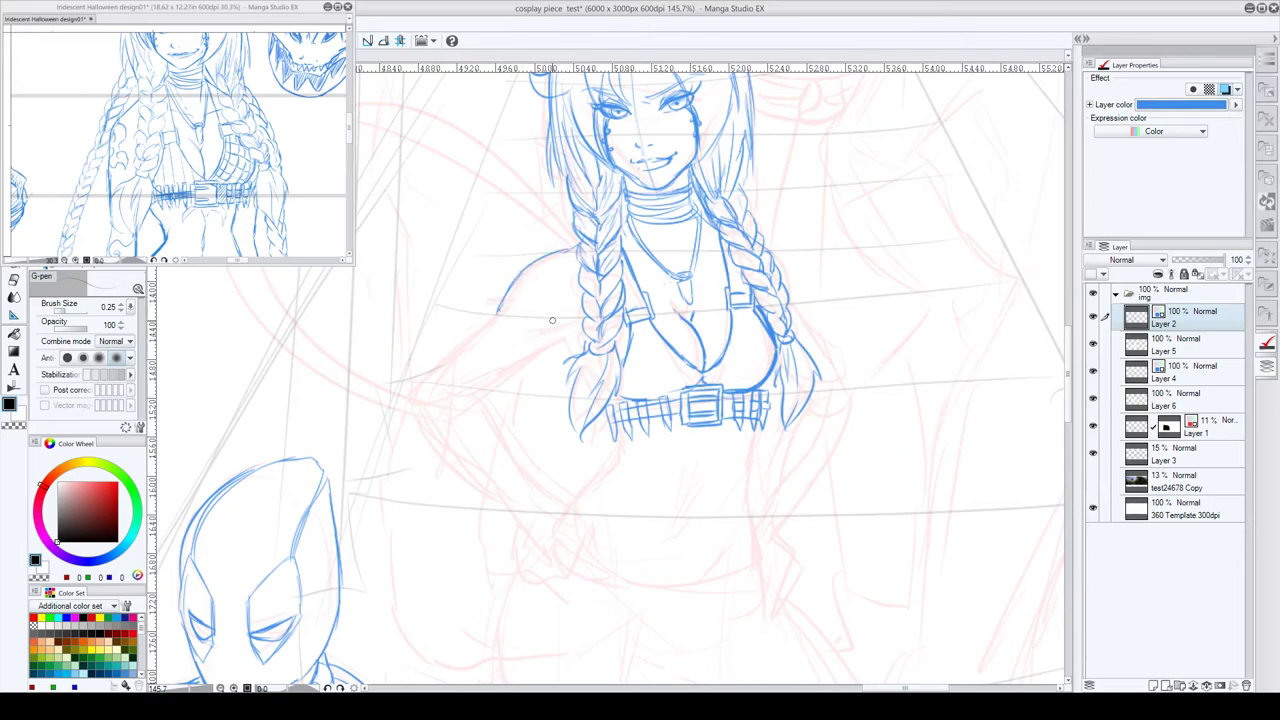
{"action": "mouse_move", "coordinate": [588, 318]}
{"action": "left_mouse_down"}
{"action": "mouse_move", "coordinate": [507, 323]}
{"action": "mouse_move", "coordinate": [574, 334]}
{"action": "mouse_move", "coordinate": [487, 388]}
{"action": "left_mouse_up"}
{"action": "mouse_move", "coordinate": [496, 309]}
{"action": "left_mouse_down"}
{"action": "mouse_move", "coordinate": [442, 355]}
{"action": "mouse_move", "coordinate": [565, 350]}
{"action": "mouse_move", "coordinate": [449, 318]}
{"action": "mouse_move", "coordinate": [421, 356]}
{"action": "left_mouse_up"}
- Draw the inner forearm line from the elbow to the hip and the curved wrist outline, with the reference showing the waist and hips
{"action": "scroll", "coordinate": [501, 330], "scroll_direction": "down", "scroll_amount": 1}
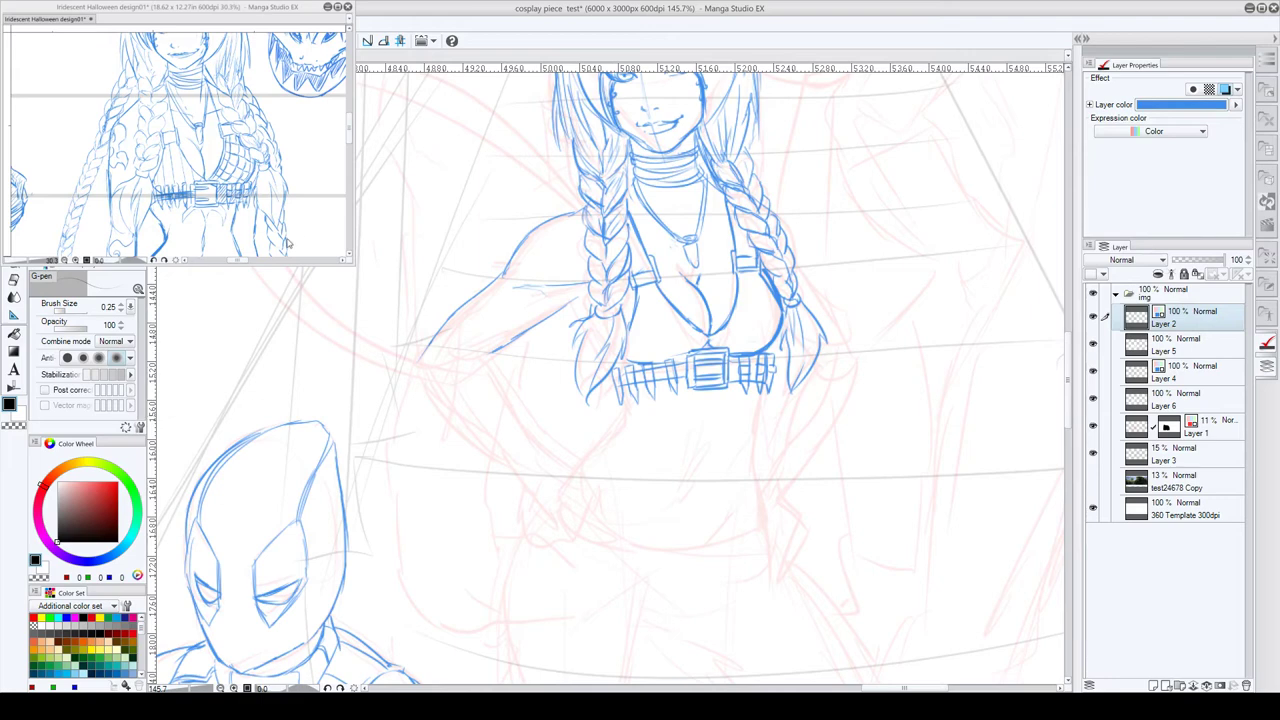
{"action": "left_click", "coordinate": [162, 140]}
{"action": "scroll", "coordinate": [174, 169], "scroll_direction": "down", "scroll_amount": 4}
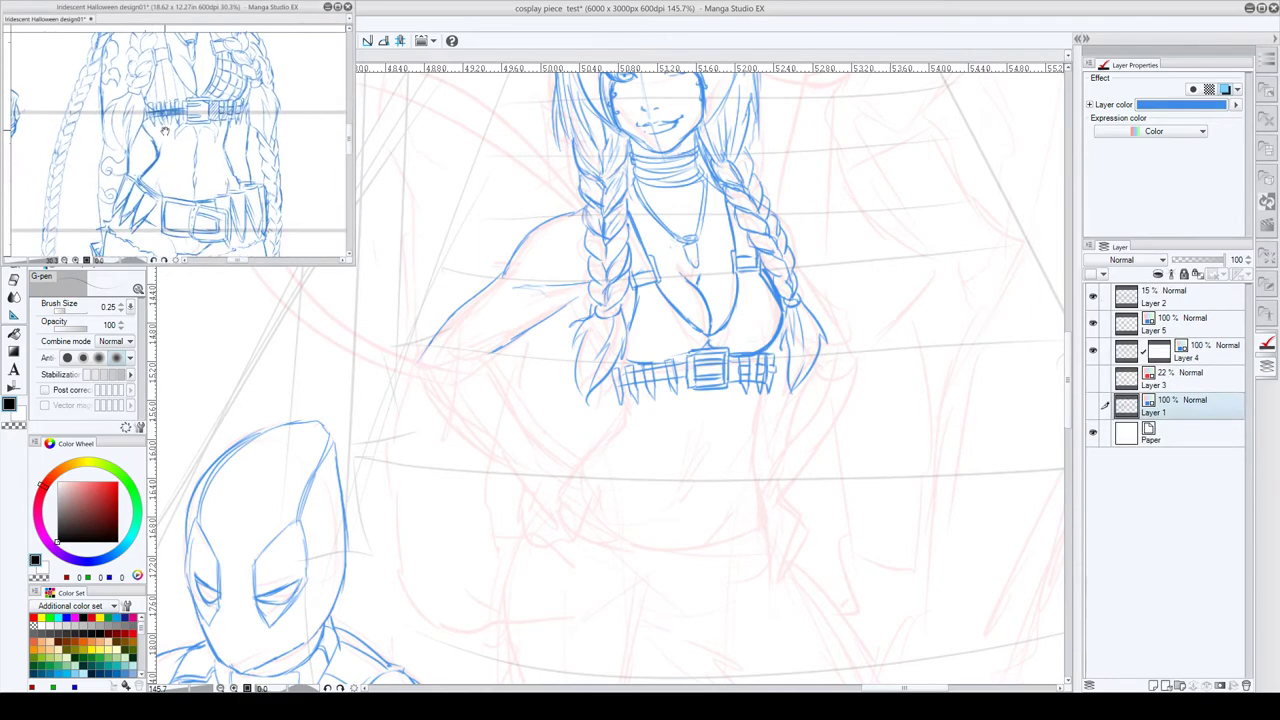
{"action": "left_click_drag", "start_coordinate": [165, 131], "coordinate": [168, 78]}
{"action": "left_click", "coordinate": [493, 355]}
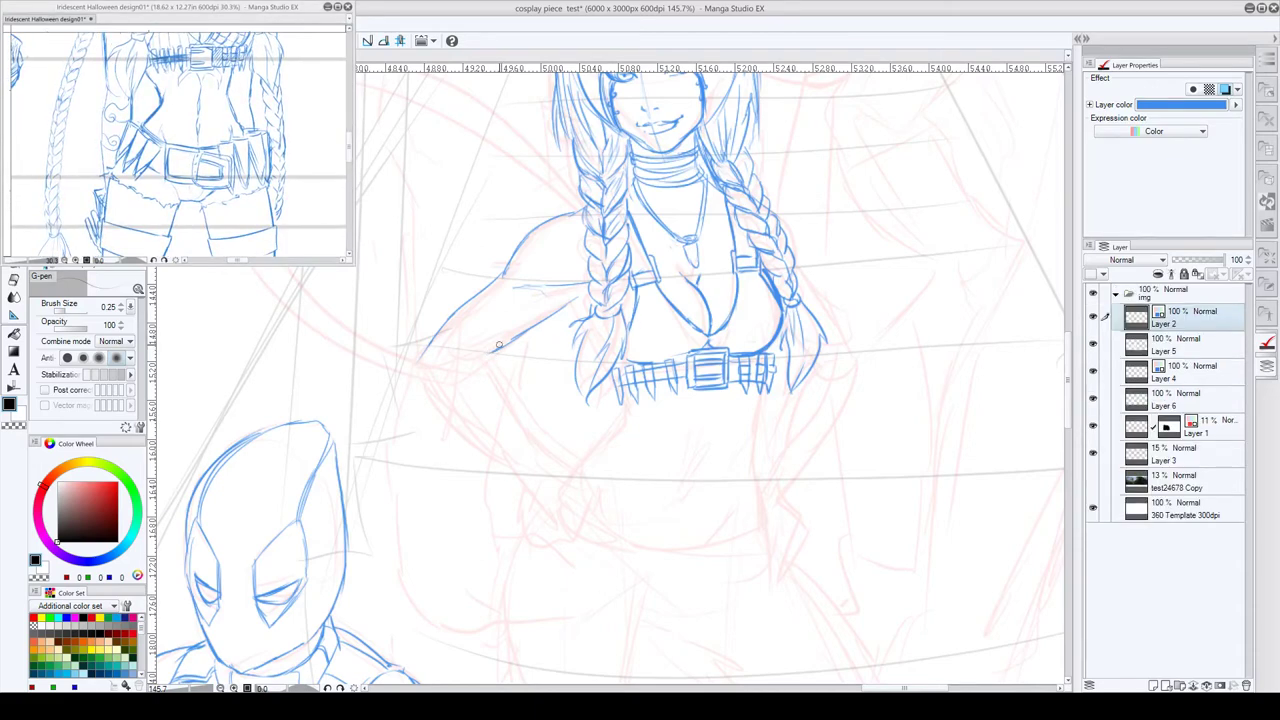
{"action": "mouse_move", "coordinate": [488, 358]}
{"action": "left_mouse_down"}
{"action": "mouse_move", "coordinate": [522, 427]}
{"action": "mouse_move", "coordinate": [569, 464]}
{"action": "mouse_move", "coordinate": [536, 455]}
{"action": "mouse_move", "coordinate": [500, 475]}
{"action": "mouse_move", "coordinate": [509, 507]}
{"action": "mouse_move", "coordinate": [525, 482]}
{"action": "mouse_move", "coordinate": [572, 472]}
{"action": "mouse_move", "coordinate": [512, 510]}
{"action": "mouse_move", "coordinate": [529, 472]}
{"action": "mouse_move", "coordinate": [504, 496]}
{"action": "mouse_move", "coordinate": [499, 476]}
{"action": "mouse_move", "coordinate": [520, 516]}
{"action": "left_mouse_up"}
{"action": "left_click_drag", "start_coordinate": [567, 462], "coordinate": [572, 478]}
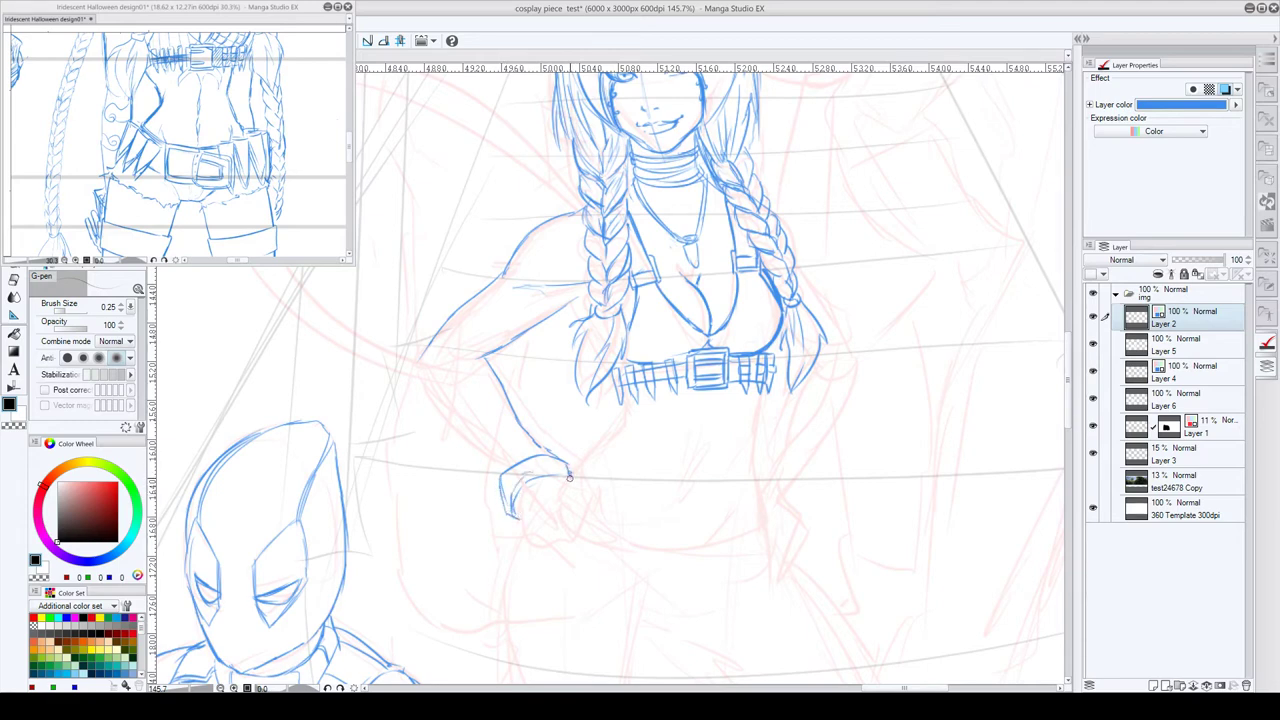
- Sketch the thumb and fingers of the hand resting on the hip, then erase the fingers and redraw them shorter and curled
{"action": "left_click_drag", "start_coordinate": [514, 510], "coordinate": [524, 548]}
{"action": "mouse_move", "coordinate": [560, 514]}
{"action": "left_mouse_down"}
{"action": "mouse_move", "coordinate": [568, 563]}
{"action": "mouse_move", "coordinate": [556, 552]}
{"action": "mouse_move", "coordinate": [569, 565]}
{"action": "mouse_move", "coordinate": [543, 522]}
{"action": "mouse_move", "coordinate": [551, 566]}
{"action": "mouse_move", "coordinate": [537, 533]}
{"action": "mouse_move", "coordinate": [538, 569]}
{"action": "left_mouse_up"}
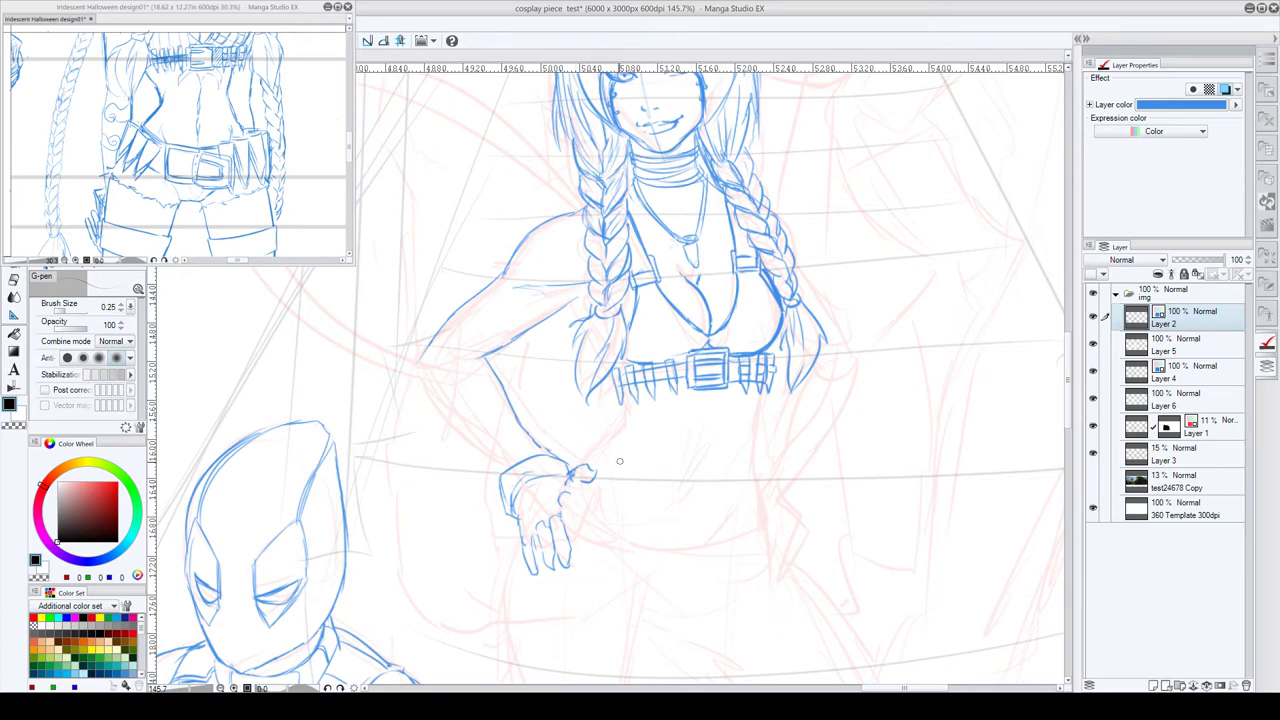
{"action": "mouse_move", "coordinate": [560, 523]}
{"action": "left_mouse_down"}
{"action": "mouse_move", "coordinate": [560, 559]}
{"action": "mouse_move", "coordinate": [565, 535]}
{"action": "mouse_move", "coordinate": [567, 552]}
{"action": "mouse_move", "coordinate": [561, 506]}
{"action": "mouse_move", "coordinate": [539, 551]}
{"action": "mouse_move", "coordinate": [551, 579]}
{"action": "mouse_move", "coordinate": [588, 508]}
{"action": "mouse_move", "coordinate": [539, 495]}
{"action": "mouse_move", "coordinate": [525, 531]}
{"action": "left_mouse_up"}
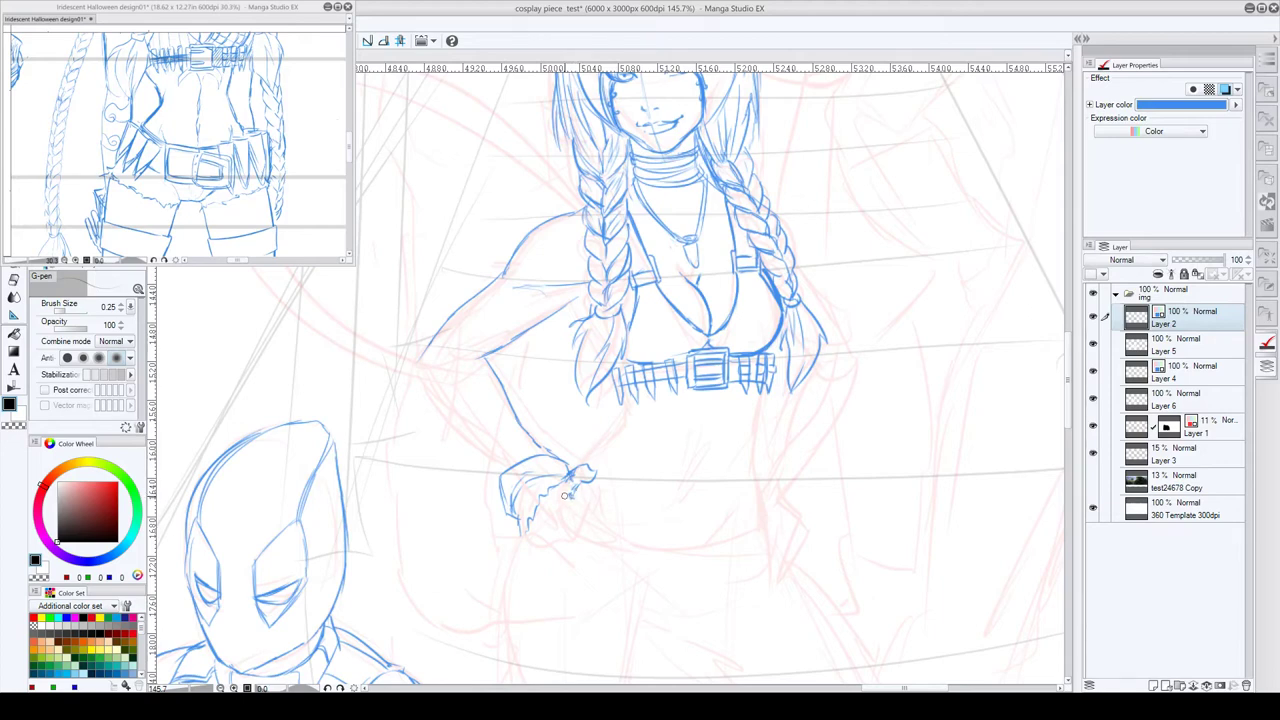
{"action": "mouse_move", "coordinate": [571, 488]}
{"action": "left_mouse_down"}
{"action": "mouse_move", "coordinate": [559, 495]}
{"action": "mouse_move", "coordinate": [567, 531]}
{"action": "mouse_move", "coordinate": [547, 501]}
{"action": "mouse_move", "coordinate": [559, 539]}
{"action": "mouse_move", "coordinate": [553, 549]}
{"action": "mouse_move", "coordinate": [540, 511]}
{"action": "mouse_move", "coordinate": [548, 550]}
{"action": "mouse_move", "coordinate": [536, 514]}
{"action": "mouse_move", "coordinate": [542, 547]}
{"action": "mouse_move", "coordinate": [520, 525]}
{"action": "left_mouse_up"}
{"action": "scroll", "coordinate": [595, 455], "scroll_direction": "down", "scroll_amount": 5}
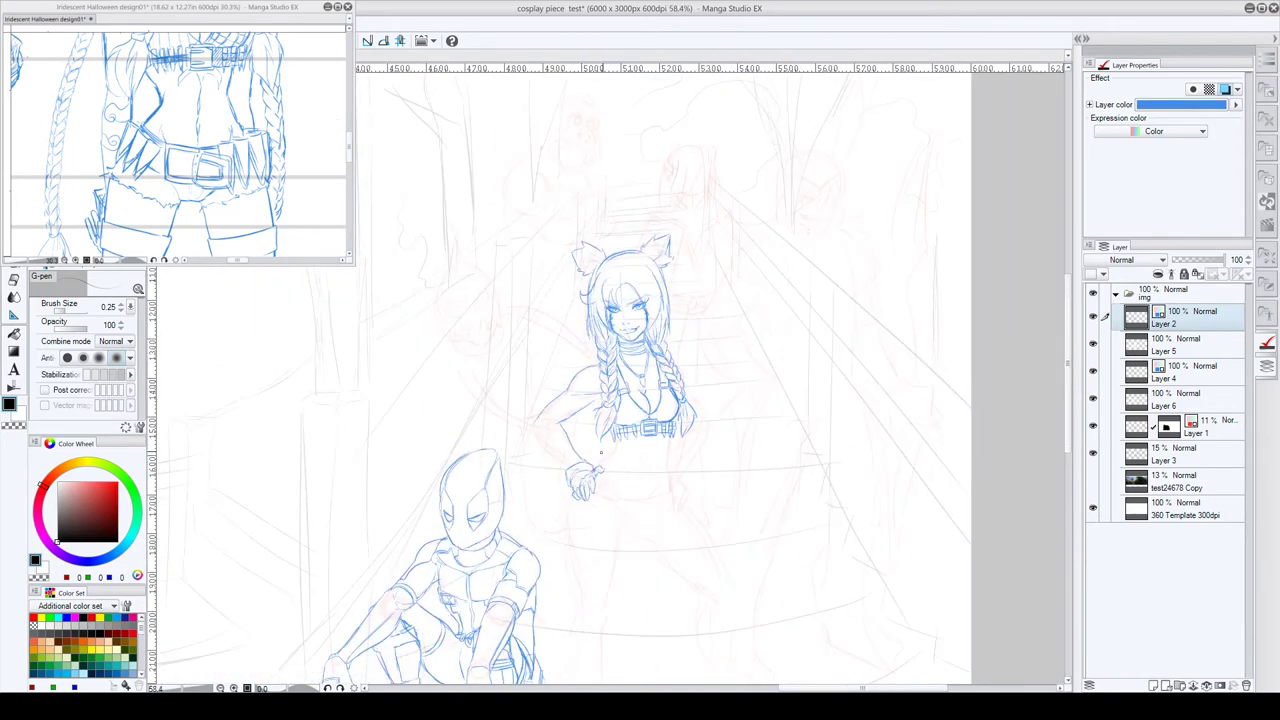
{"action": "scroll", "coordinate": [593, 465], "scroll_direction": "up", "scroll_amount": 5}
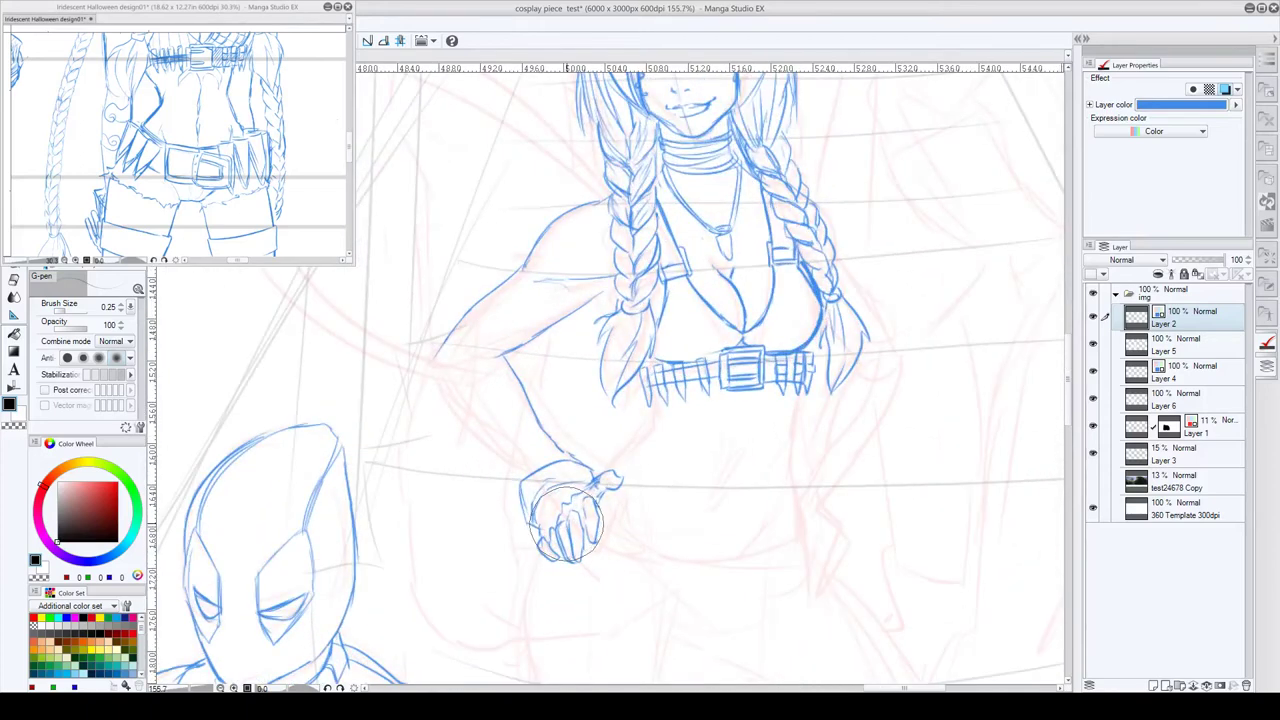
- Draw the outer contour of the bent elbow and forearm down to the wrist cuff
{"action": "left_click_drag", "start_coordinate": [756, 410], "coordinate": [703, 509]}
{"action": "mouse_move", "coordinate": [507, 464]}
{"action": "left_mouse_down"}
{"action": "mouse_move", "coordinate": [497, 507]}
{"action": "mouse_move", "coordinate": [509, 485]}
{"action": "mouse_move", "coordinate": [482, 478]}
{"action": "mouse_move", "coordinate": [492, 514]}
{"action": "mouse_move", "coordinate": [476, 491]}
{"action": "left_mouse_up"}
{"action": "left_click_drag", "start_coordinate": [588, 429], "coordinate": [649, 392]}
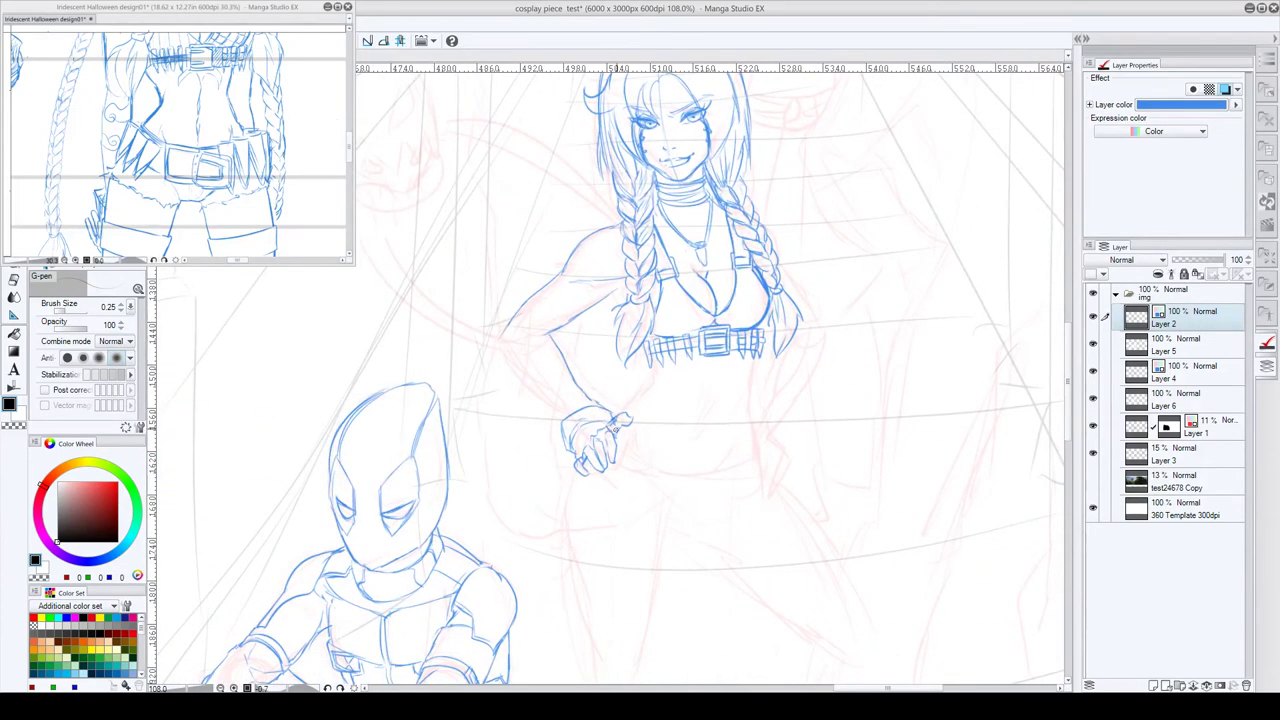
{"action": "left_click_drag", "start_coordinate": [736, 405], "coordinate": [711, 414]}
{"action": "left_click_drag", "start_coordinate": [477, 348], "coordinate": [528, 414]}
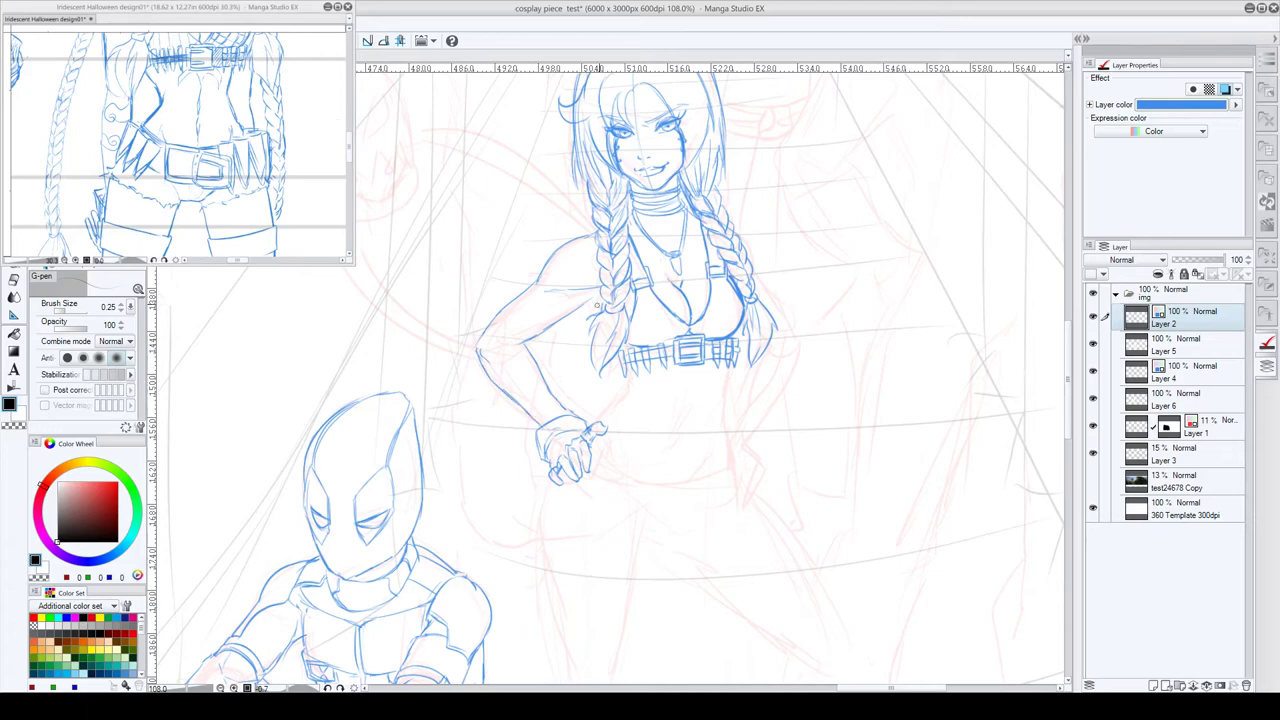
- Draw both sides of the waist below the spiked belt, the lower belly lines and light abdominal strokes
{"action": "mouse_move", "coordinate": [728, 328]}
{"action": "left_mouse_down"}
{"action": "mouse_move", "coordinate": [726, 398]}
{"action": "mouse_move", "coordinate": [702, 406]}
{"action": "mouse_move", "coordinate": [682, 392]}
{"action": "left_mouse_up"}
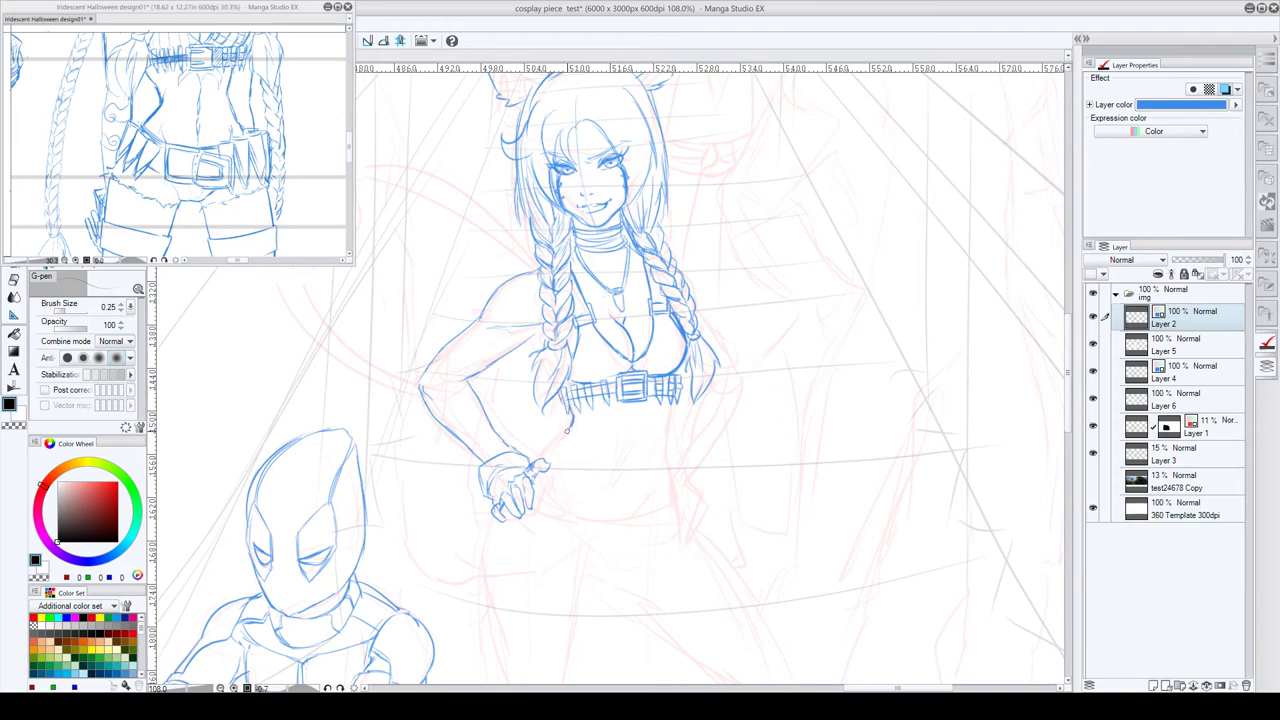
{"action": "left_click_drag", "start_coordinate": [565, 432], "coordinate": [541, 460]}
{"action": "mouse_move", "coordinate": [671, 399]}
{"action": "left_mouse_down"}
{"action": "mouse_move", "coordinate": [660, 472]}
{"action": "mouse_move", "coordinate": [664, 451]}
{"action": "mouse_move", "coordinate": [673, 492]}
{"action": "mouse_move", "coordinate": [670, 471]}
{"action": "mouse_move", "coordinate": [642, 503]}
{"action": "left_mouse_up"}
{"action": "left_click_drag", "start_coordinate": [572, 515], "coordinate": [575, 497]}
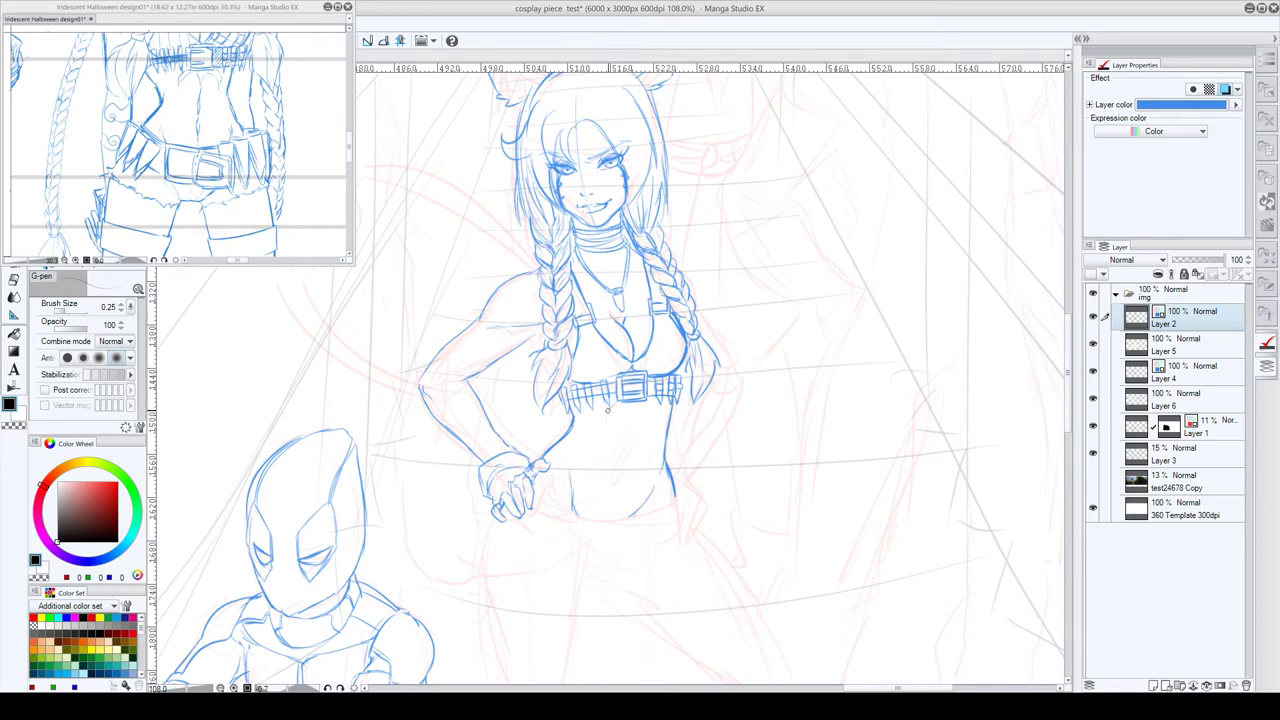
{"action": "left_click_drag", "start_coordinate": [604, 428], "coordinate": [605, 434]}
{"action": "left_click_drag", "start_coordinate": [627, 452], "coordinate": [609, 495]}
- Draw the row of long pointed pieces hanging at the girl's right-hand hip
{"action": "mouse_move", "coordinate": [680, 477]}
{"action": "left_mouse_down"}
{"action": "mouse_move", "coordinate": [762, 432]}
{"action": "mouse_move", "coordinate": [756, 420]}
{"action": "mouse_move", "coordinate": [744, 436]}
{"action": "mouse_move", "coordinate": [786, 374]}
{"action": "mouse_move", "coordinate": [770, 344]}
{"action": "mouse_move", "coordinate": [803, 359]}
{"action": "mouse_move", "coordinate": [803, 404]}
{"action": "mouse_move", "coordinate": [771, 441]}
{"action": "mouse_move", "coordinate": [716, 412]}
{"action": "mouse_move", "coordinate": [730, 417]}
{"action": "mouse_move", "coordinate": [716, 462]}
{"action": "mouse_move", "coordinate": [707, 416]}
{"action": "mouse_move", "coordinate": [712, 474]}
{"action": "mouse_move", "coordinate": [682, 415]}
{"action": "mouse_move", "coordinate": [706, 422]}
{"action": "mouse_move", "coordinate": [681, 417]}
{"action": "mouse_move", "coordinate": [705, 421]}
{"action": "mouse_move", "coordinate": [686, 488]}
{"action": "left_mouse_up"}
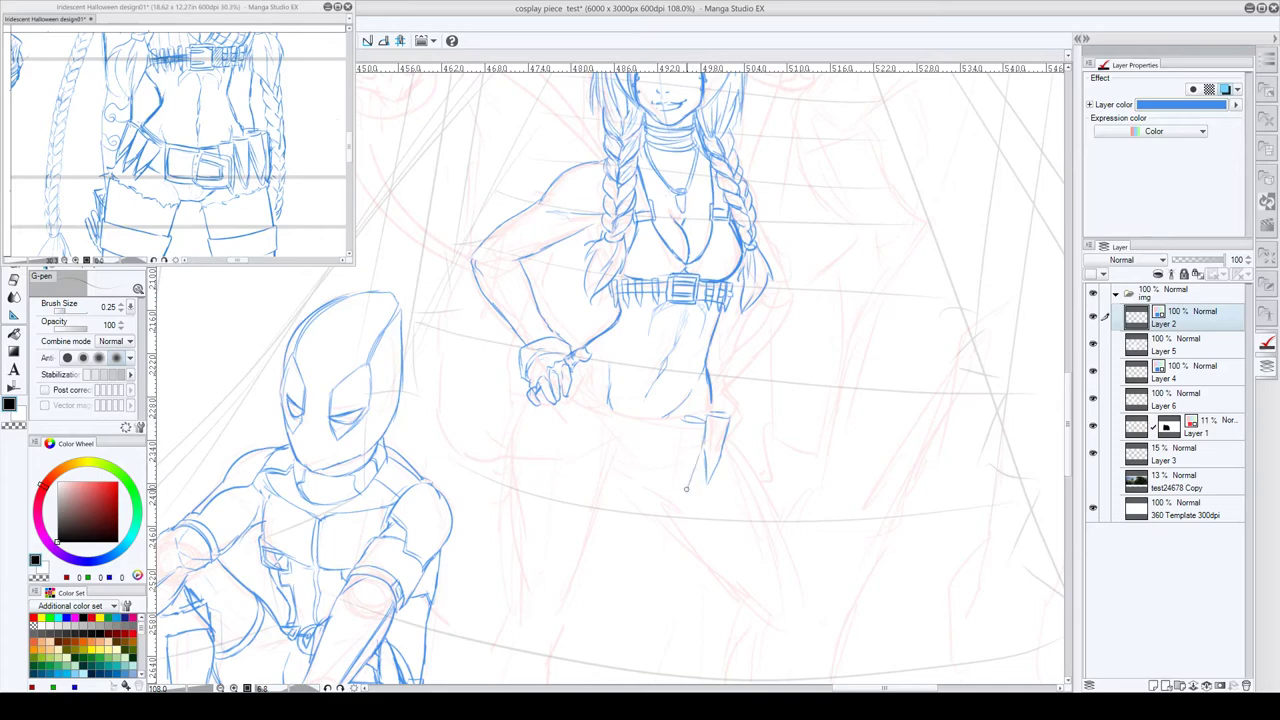
{"action": "left_click_drag", "start_coordinate": [679, 419], "coordinate": [686, 488]}
{"action": "mouse_move", "coordinate": [658, 419]}
{"action": "left_mouse_down"}
{"action": "mouse_move", "coordinate": [686, 418]}
{"action": "mouse_move", "coordinate": [657, 434]}
{"action": "mouse_move", "coordinate": [668, 485]}
{"action": "left_mouse_up"}
{"action": "left_click_drag", "start_coordinate": [657, 425], "coordinate": [664, 492]}
{"action": "key", "text": "minus"}
{"action": "key", "text": "minus"}
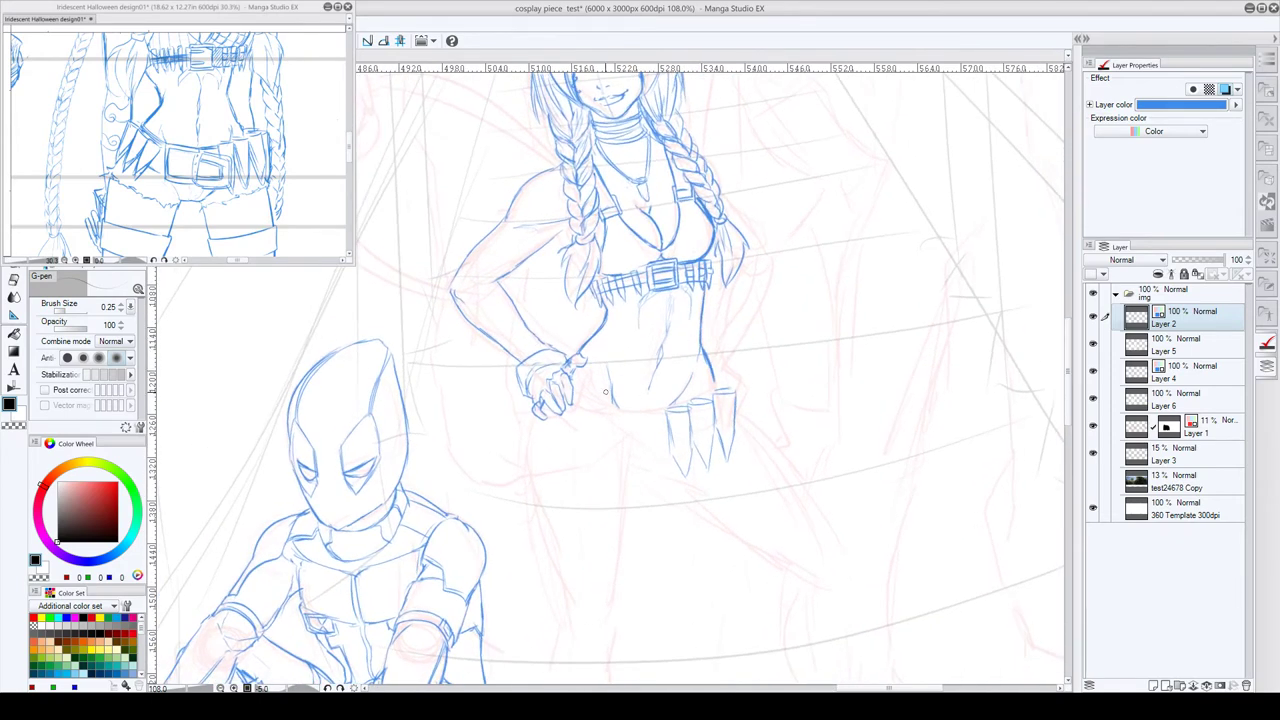
- Draw the pointed pieces hanging below the resting hand and thicken the outermost piece on the opposite hip
{"action": "mouse_move", "coordinate": [598, 404]}
{"action": "left_mouse_down"}
{"action": "mouse_move", "coordinate": [621, 413]}
{"action": "mouse_move", "coordinate": [592, 438]}
{"action": "mouse_move", "coordinate": [612, 441]}
{"action": "mouse_move", "coordinate": [587, 484]}
{"action": "mouse_move", "coordinate": [608, 454]}
{"action": "mouse_move", "coordinate": [621, 419]}
{"action": "mouse_move", "coordinate": [586, 406]}
{"action": "mouse_move", "coordinate": [561, 440]}
{"action": "mouse_move", "coordinate": [559, 478]}
{"action": "mouse_move", "coordinate": [592, 418]}
{"action": "left_mouse_up"}
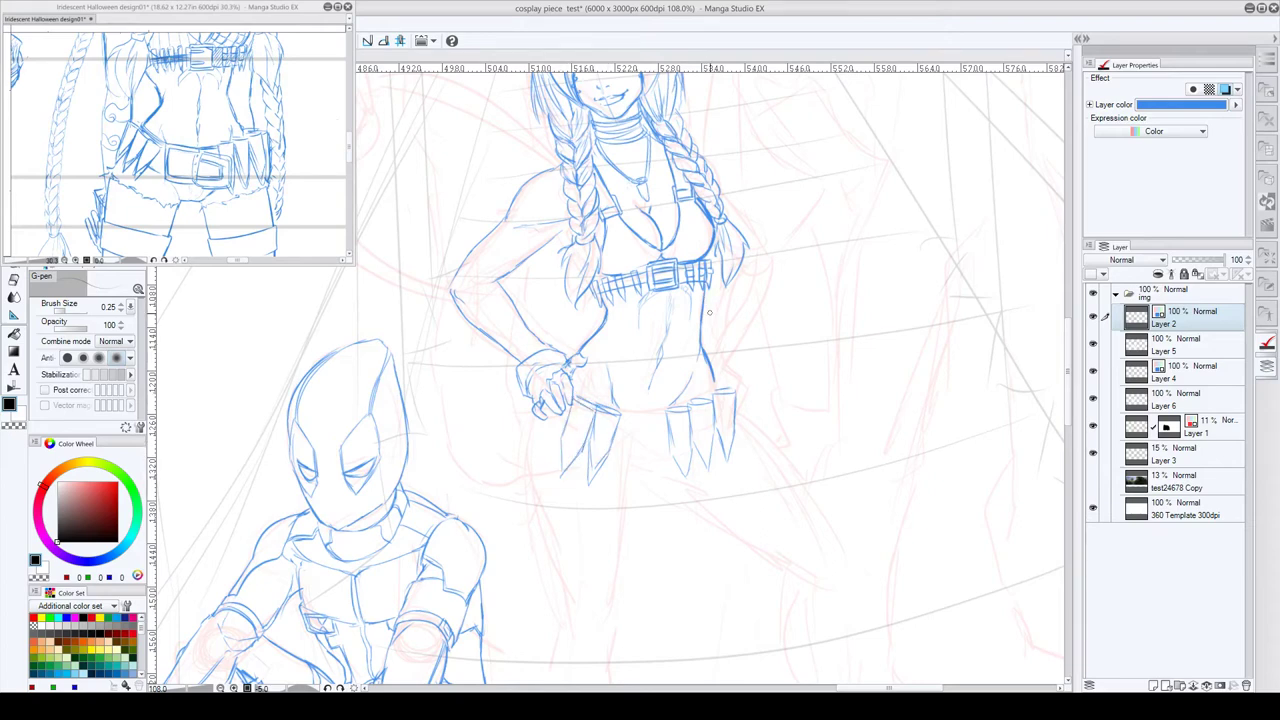
{"action": "mouse_move", "coordinate": [721, 349]}
{"action": "left_mouse_down"}
{"action": "mouse_move", "coordinate": [696, 403]}
{"action": "mouse_move", "coordinate": [680, 403]}
{"action": "mouse_move", "coordinate": [701, 403]}
{"action": "mouse_move", "coordinate": [702, 474]}
{"action": "left_mouse_up"}
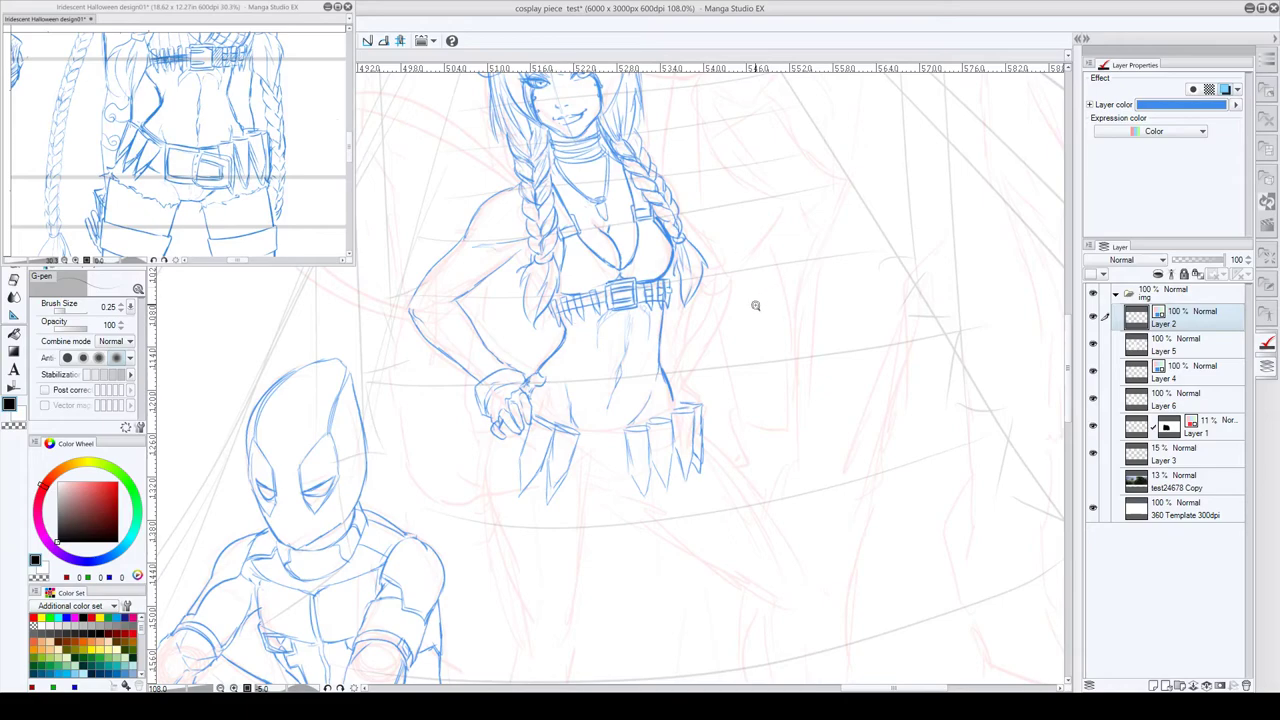
{"action": "scroll", "coordinate": [752, 302], "scroll_direction": "down", "scroll_amount": 5}
{"action": "scroll", "coordinate": [721, 316], "scroll_direction": "up", "scroll_amount": 4}
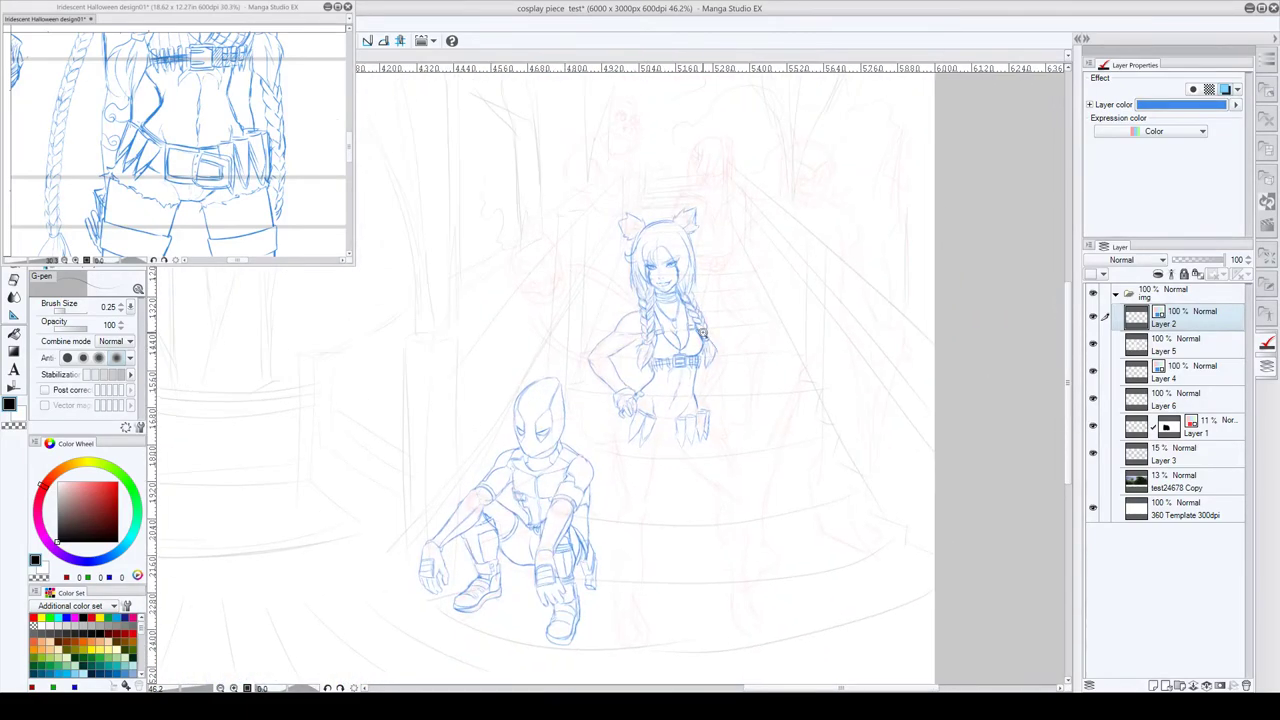
- Reinforce the contours of the bent arm from the upper arm through the elbow to the wrist
{"action": "mouse_move", "coordinate": [576, 292]}
{"action": "left_mouse_down"}
{"action": "mouse_move", "coordinate": [504, 350]}
{"action": "mouse_move", "coordinate": [486, 384]}
{"action": "left_mouse_up"}
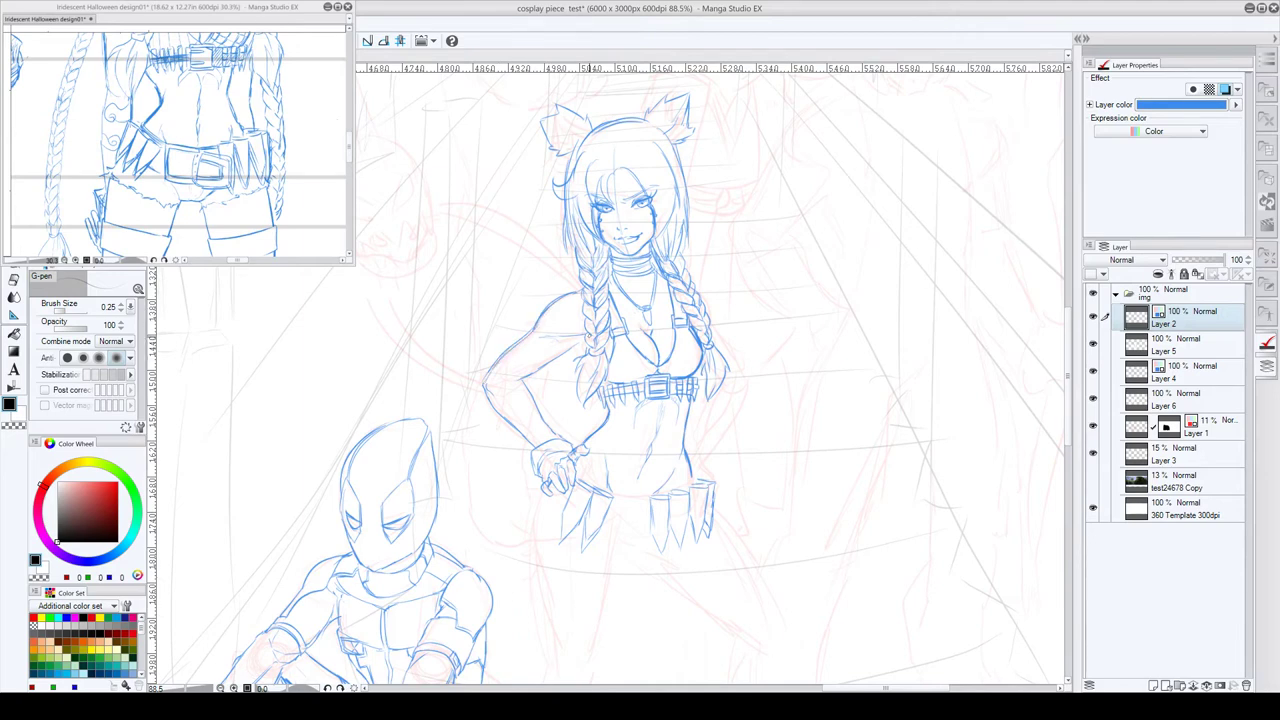
{"action": "mouse_move", "coordinate": [557, 355]}
{"action": "left_mouse_down"}
{"action": "mouse_move", "coordinate": [485, 385]}
{"action": "mouse_move", "coordinate": [509, 417]}
{"action": "mouse_move", "coordinate": [522, 391]}
{"action": "mouse_move", "coordinate": [542, 480]}
{"action": "left_mouse_up"}
{"action": "mouse_move", "coordinate": [553, 457]}
{"action": "left_mouse_down"}
{"action": "mouse_move", "coordinate": [542, 477]}
{"action": "mouse_move", "coordinate": [549, 461]}
{"action": "left_mouse_up"}
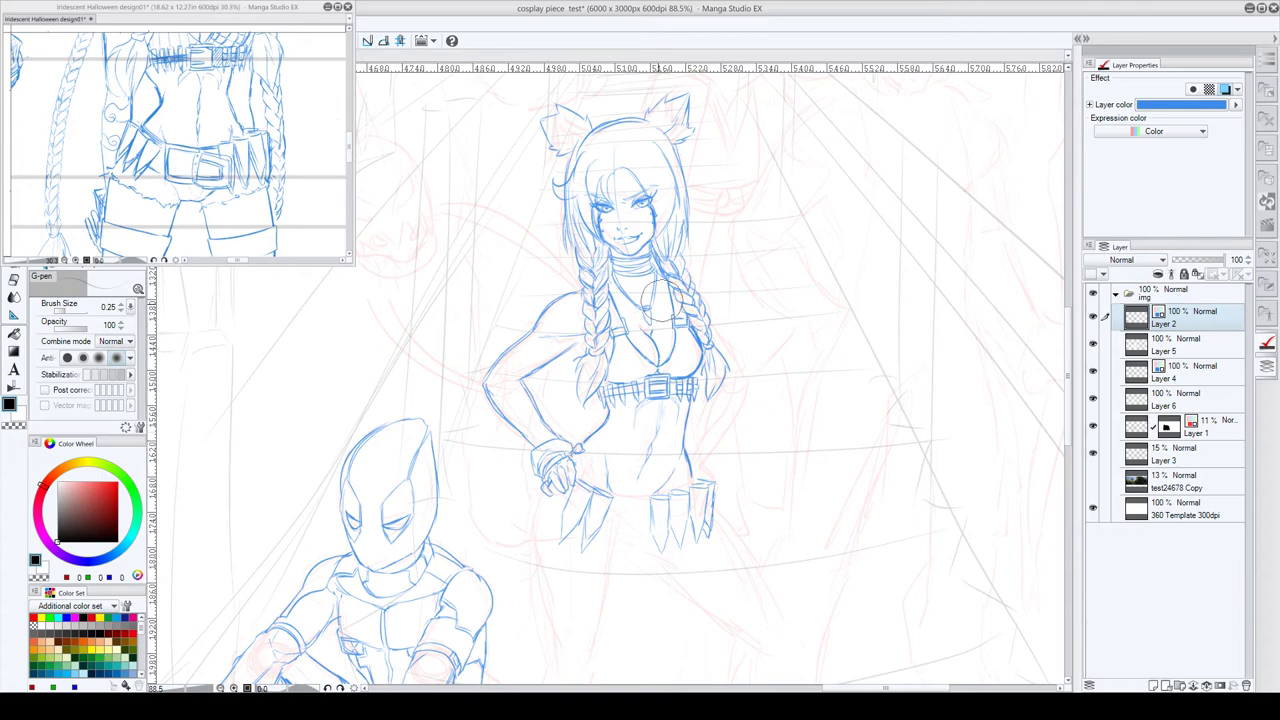
- Erase the fingers of the hand on the hip and extend the row of pointed pieces outward beneath it
{"action": "mouse_move", "coordinate": [583, 442]}
{"action": "left_mouse_down"}
{"action": "mouse_move", "coordinate": [554, 476]}
{"action": "mouse_move", "coordinate": [575, 470]}
{"action": "mouse_move", "coordinate": [568, 480]}
{"action": "left_mouse_up"}
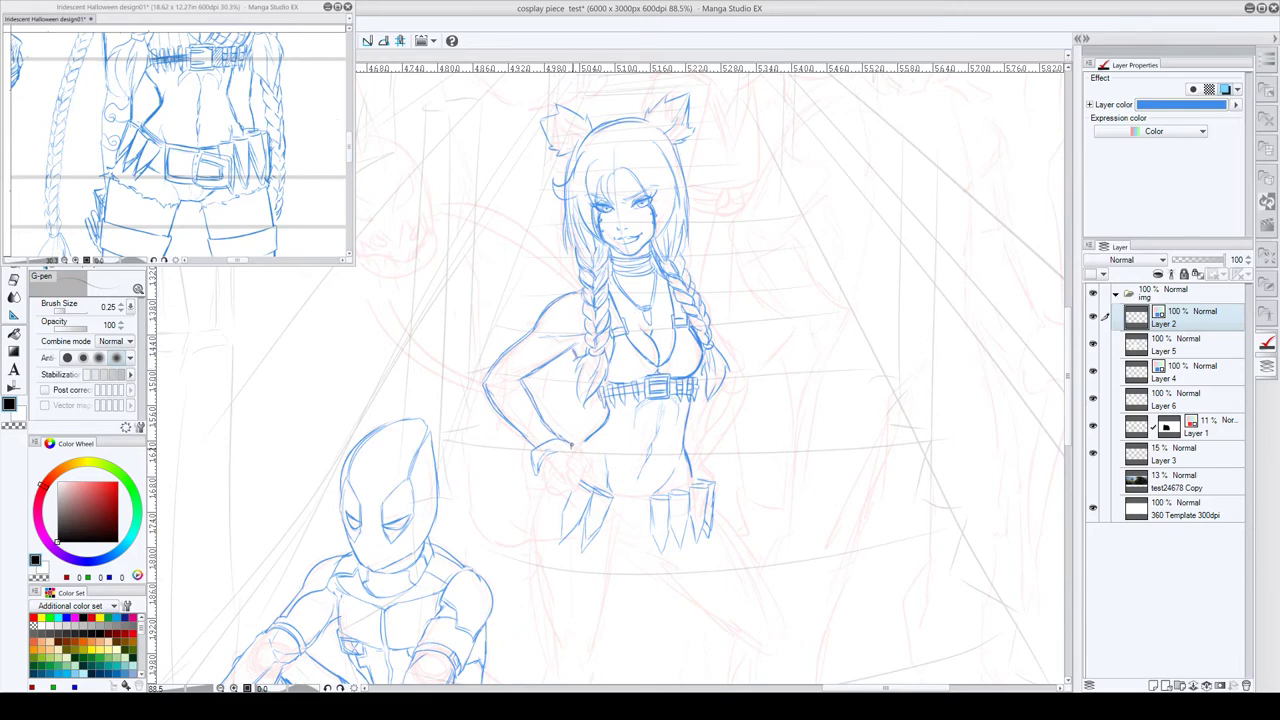
{"action": "left_click_drag", "start_coordinate": [548, 453], "coordinate": [541, 476]}
{"action": "left_click_drag", "start_coordinate": [550, 490], "coordinate": [541, 527]}
{"action": "left_click_drag", "start_coordinate": [557, 462], "coordinate": [542, 522]}
{"action": "left_click_drag", "start_coordinate": [552, 462], "coordinate": [524, 520]}
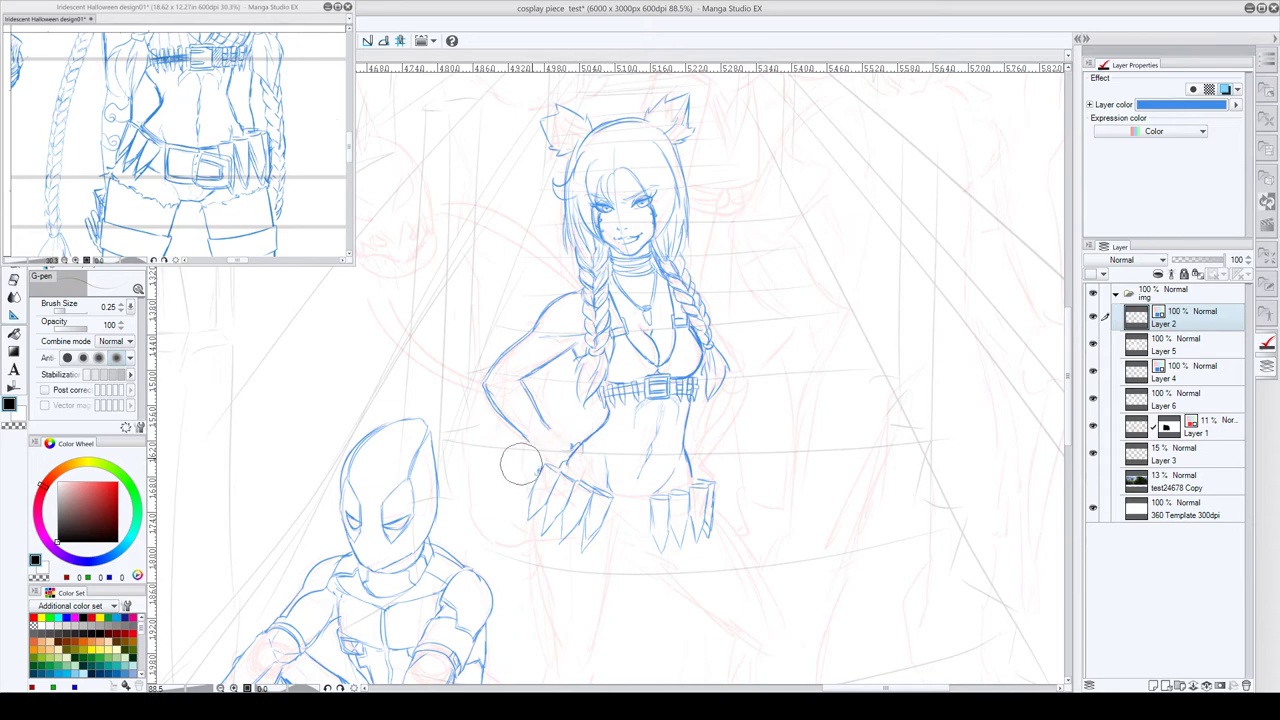
- Erase the old wrist outline and redraw the cuff with a smaller hand and curled fingers above the pointed pieces
{"action": "mouse_move", "coordinate": [524, 463]}
{"action": "left_mouse_down"}
{"action": "mouse_move", "coordinate": [556, 439]}
{"action": "mouse_move", "coordinate": [565, 447]}
{"action": "mouse_move", "coordinate": [527, 479]}
{"action": "mouse_move", "coordinate": [582, 401]}
{"action": "mouse_move", "coordinate": [546, 421]}
{"action": "mouse_move", "coordinate": [568, 438]}
{"action": "mouse_move", "coordinate": [533, 450]}
{"action": "mouse_move", "coordinate": [582, 441]}
{"action": "left_mouse_up"}
{"action": "left_click_drag", "start_coordinate": [572, 460], "coordinate": [572, 480]}
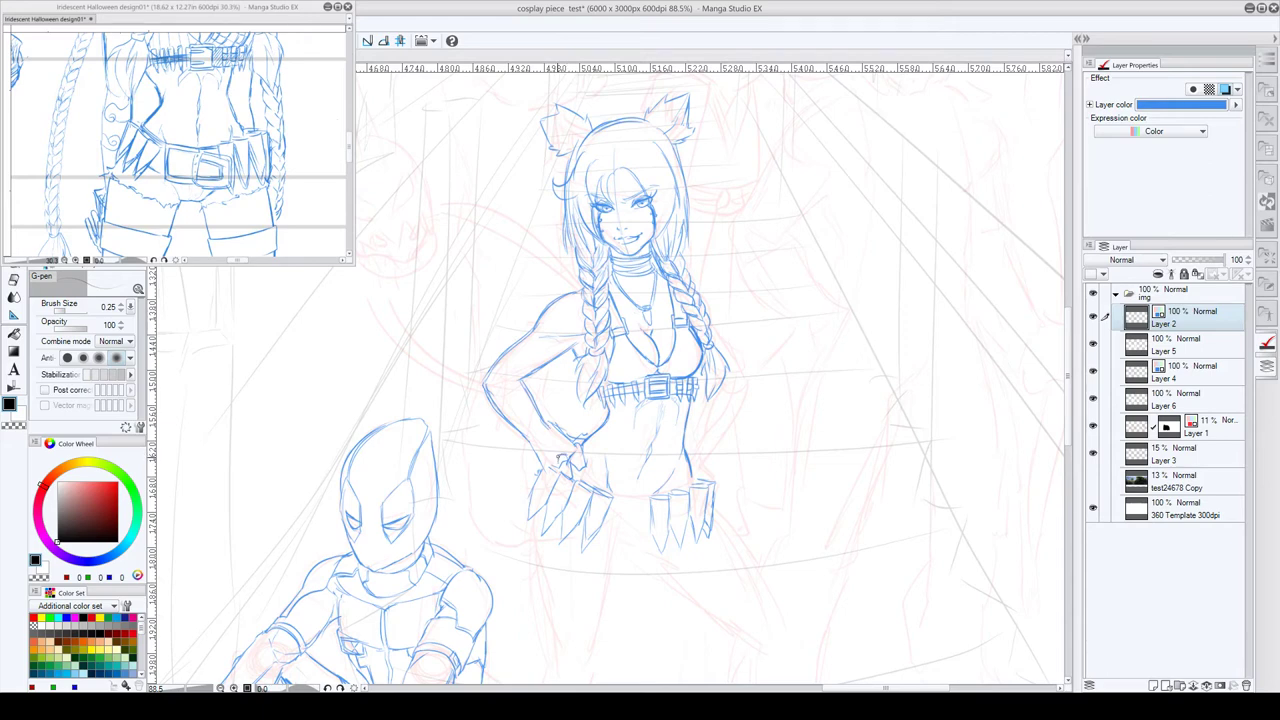
{"action": "left_click_drag", "start_coordinate": [558, 457], "coordinate": [543, 465]}
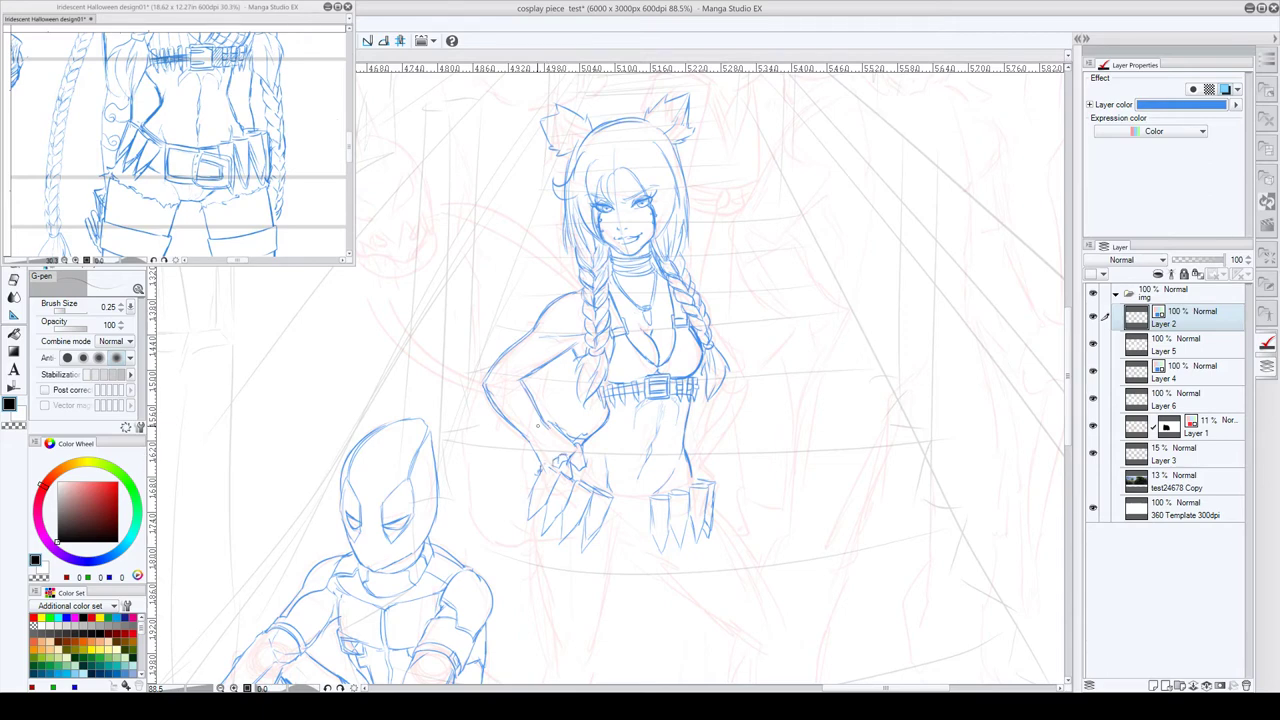
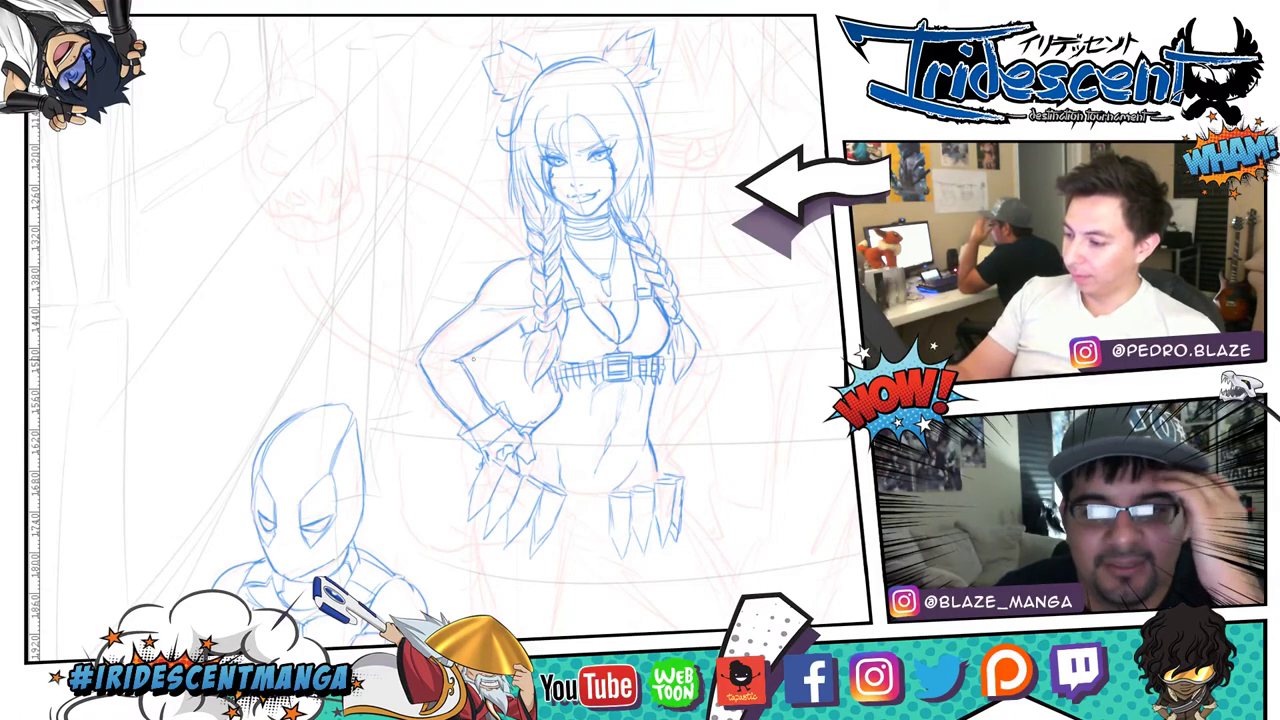
- Draw the opposite arm from the shoulder behind the braid around the bent elbow to its wrist at the hip
{"action": "left_click_drag", "start_coordinate": [758, 303], "coordinate": [694, 297]}
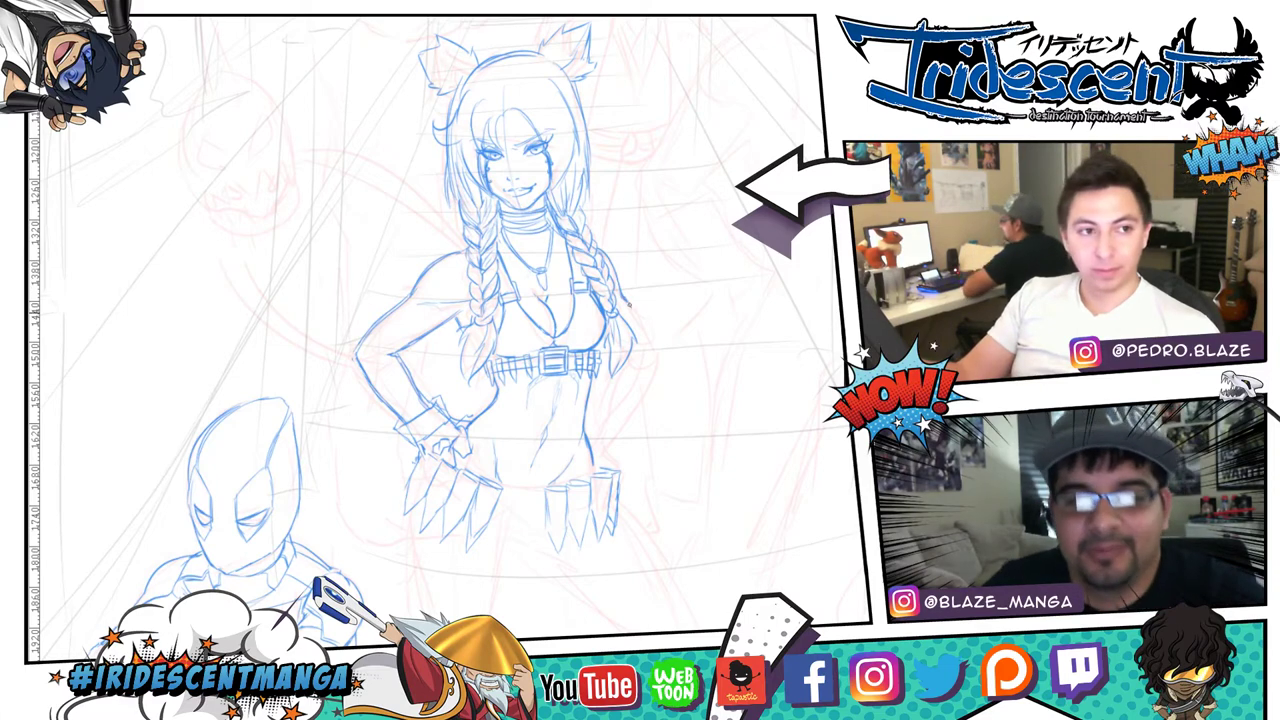
{"action": "mouse_move", "coordinate": [629, 304]}
{"action": "left_mouse_down"}
{"action": "mouse_move", "coordinate": [652, 375]}
{"action": "mouse_move", "coordinate": [655, 364]}
{"action": "mouse_move", "coordinate": [638, 410]}
{"action": "left_mouse_up"}
{"action": "left_click_drag", "start_coordinate": [616, 368], "coordinate": [603, 398]}
{"action": "left_click_drag", "start_coordinate": [609, 382], "coordinate": [601, 404]}
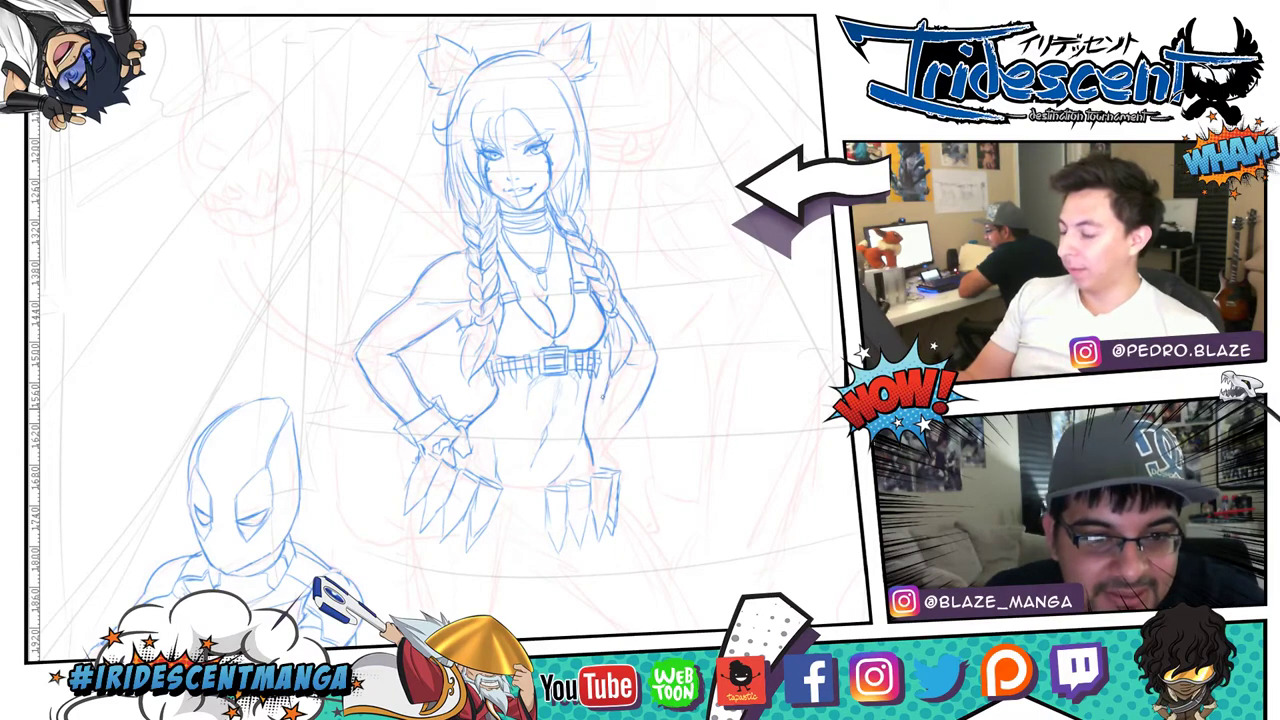
{"action": "mouse_move", "coordinate": [654, 363]}
{"action": "left_mouse_down"}
{"action": "mouse_move", "coordinate": [612, 433]}
{"action": "mouse_move", "coordinate": [627, 423]}
{"action": "left_mouse_up"}
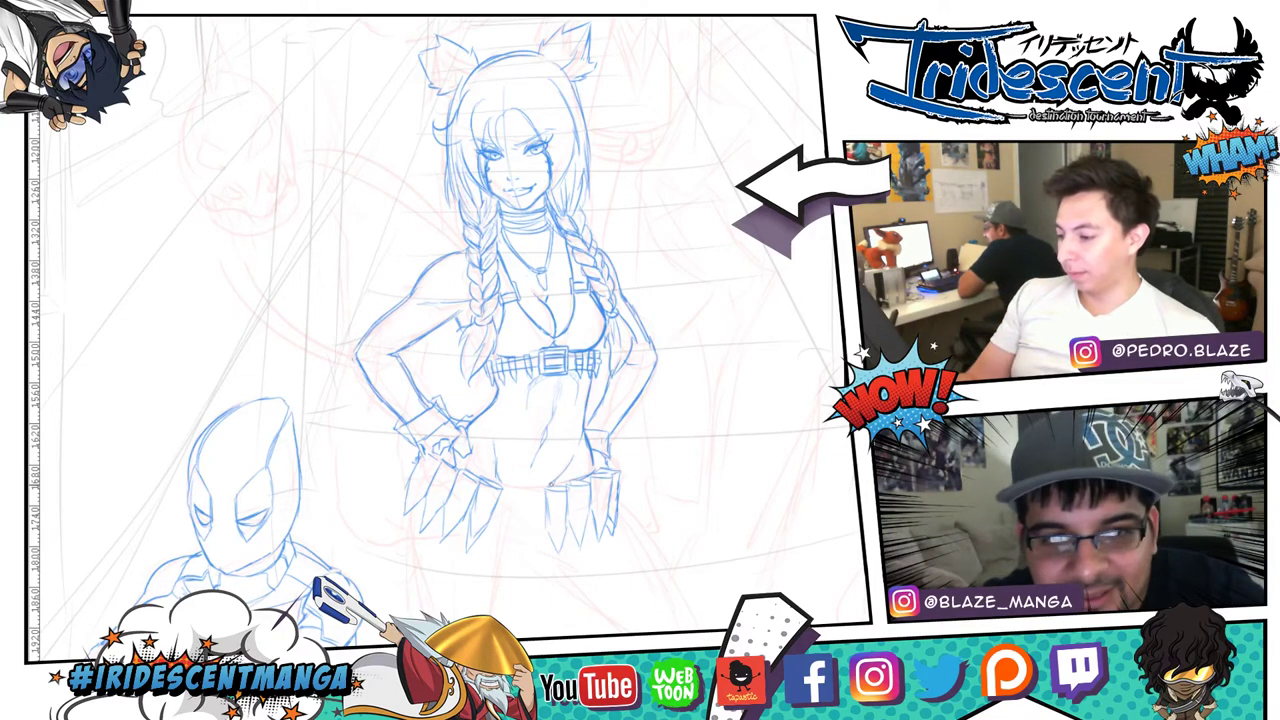
- Close the lower waistline between the hips and draw a rectangular plate at the centre of the spiked hip belt
{"action": "left_click_drag", "start_coordinate": [502, 487], "coordinate": [546, 488]}
{"action": "mouse_move", "coordinate": [451, 458]}
{"action": "left_mouse_down"}
{"action": "mouse_move", "coordinate": [537, 494]}
{"action": "mouse_move", "coordinate": [542, 439]}
{"action": "left_mouse_up"}
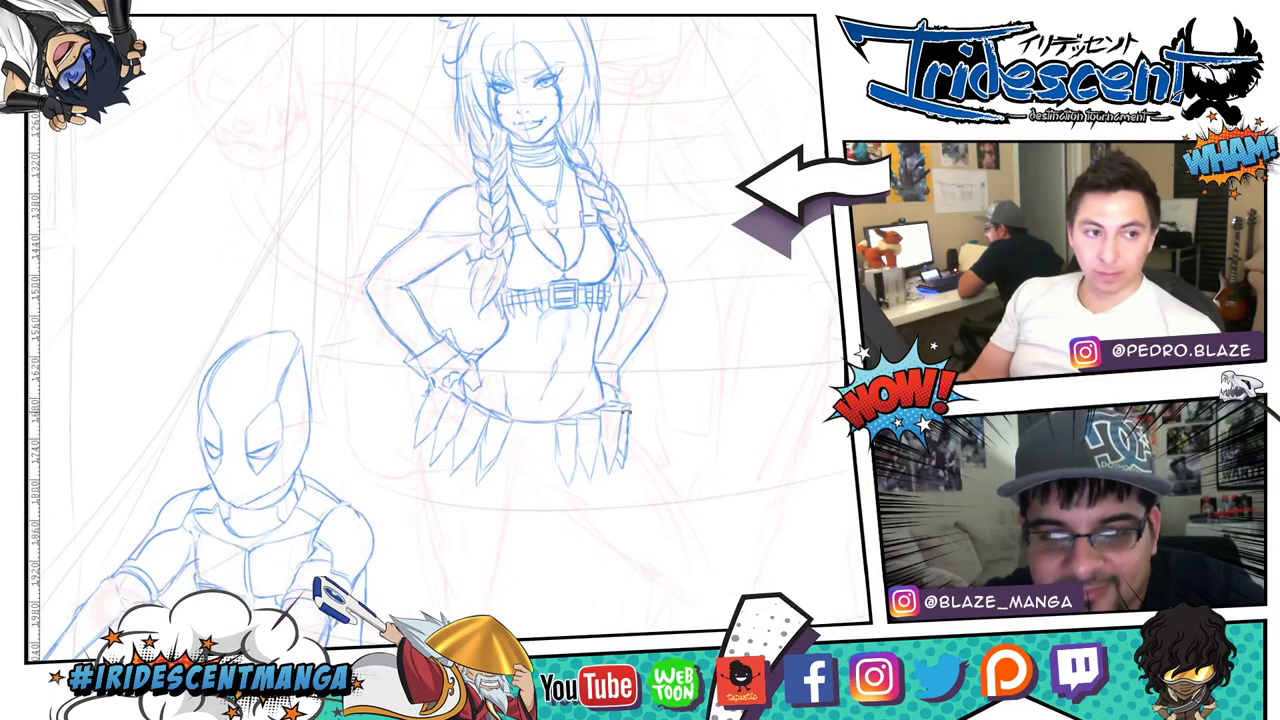
{"action": "mouse_move", "coordinate": [625, 411]}
{"action": "left_mouse_down"}
{"action": "mouse_move", "coordinate": [686, 386]}
{"action": "mouse_move", "coordinate": [706, 334]}
{"action": "left_mouse_up"}
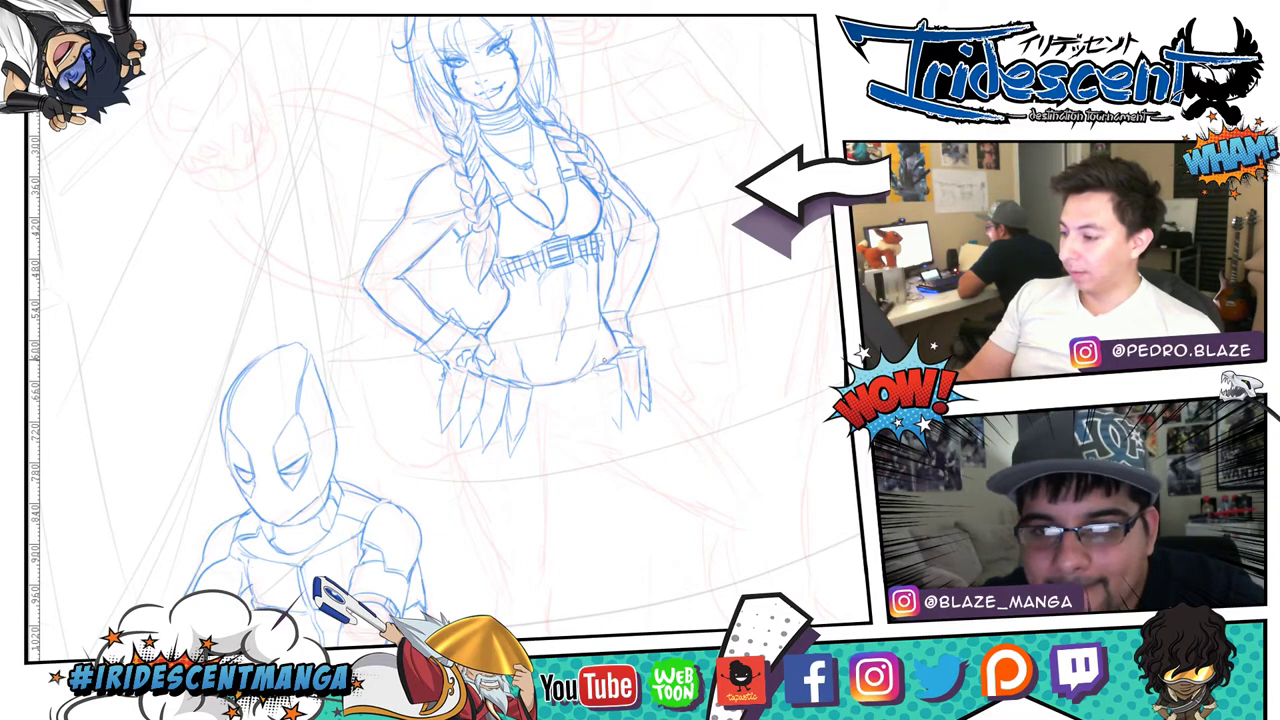
{"action": "left_click_drag", "start_coordinate": [597, 370], "coordinate": [603, 402]}
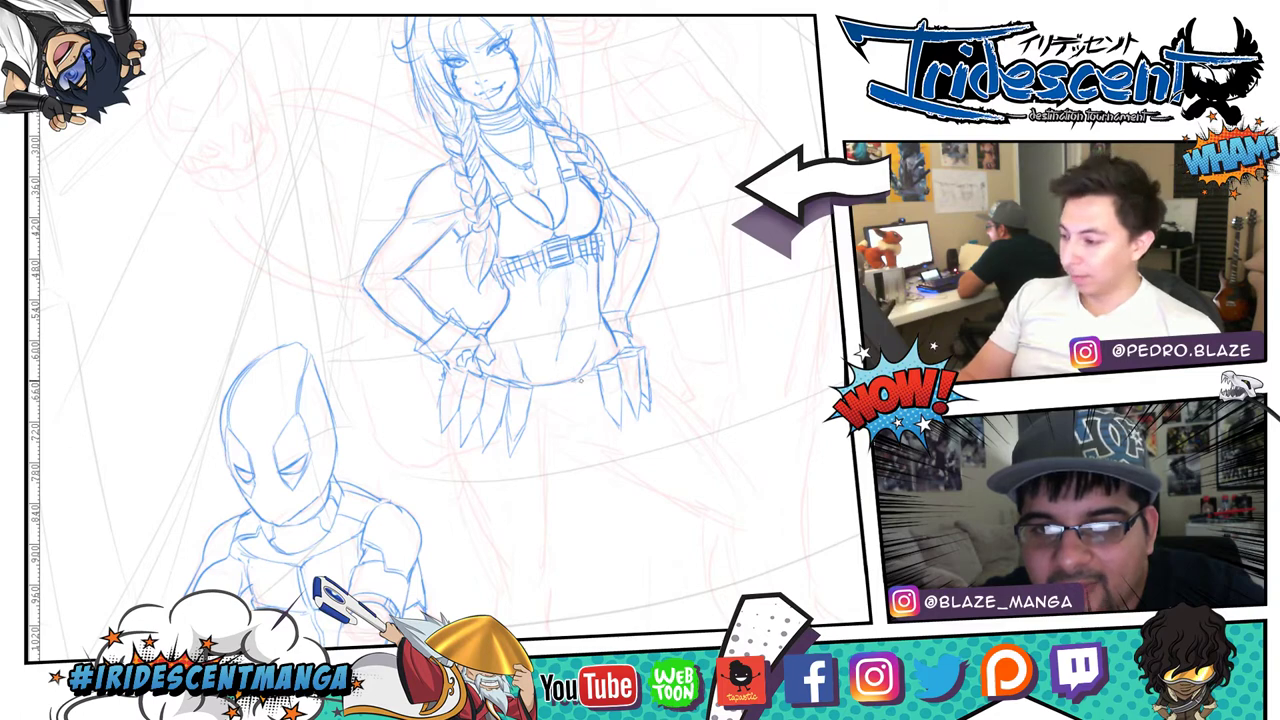
{"action": "mouse_move", "coordinate": [545, 390]}
{"action": "left_mouse_down"}
{"action": "mouse_move", "coordinate": [540, 426]}
{"action": "mouse_move", "coordinate": [576, 413]}
{"action": "mouse_move", "coordinate": [544, 413]}
{"action": "mouse_move", "coordinate": [575, 415]}
{"action": "left_mouse_up"}
{"action": "key", "text": "ctrl+z"}
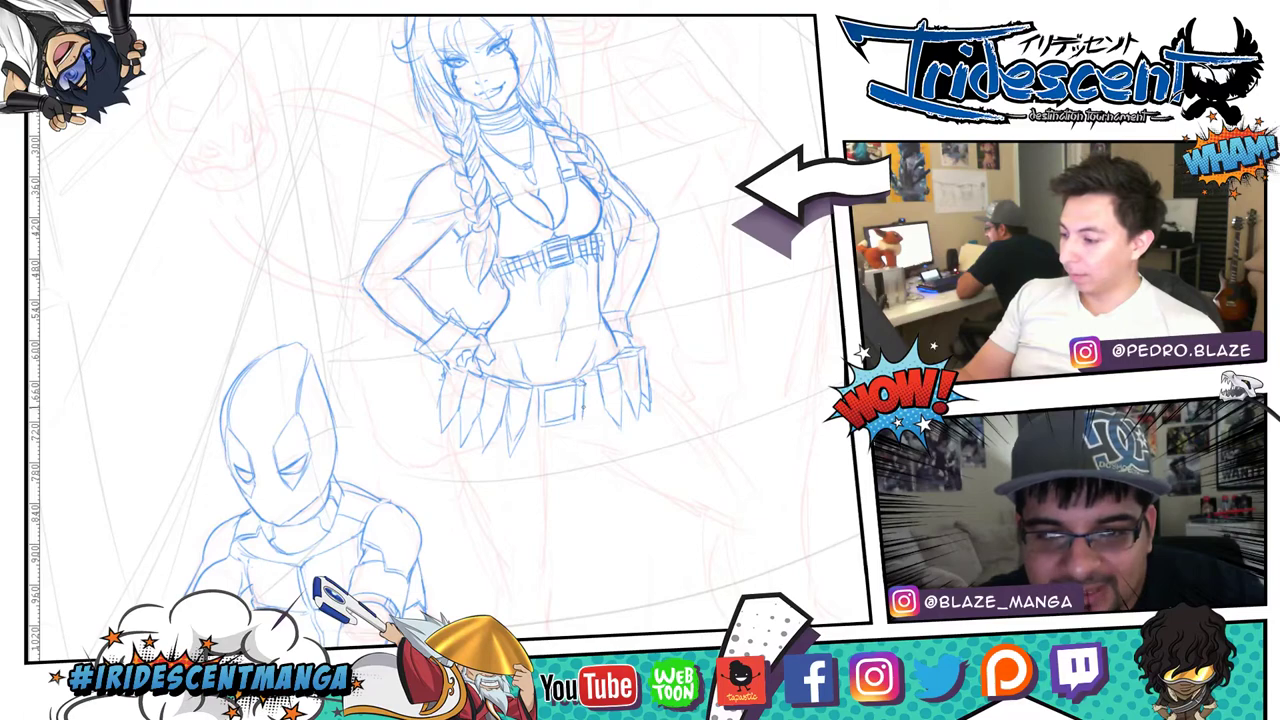
- Add a column of three holes to the belt plate and draw a framed buckle with its prong beside them
{"action": "left_click", "coordinate": [580, 391]}
{"action": "left_click", "coordinate": [579, 405]}
{"action": "left_click", "coordinate": [578, 416]}
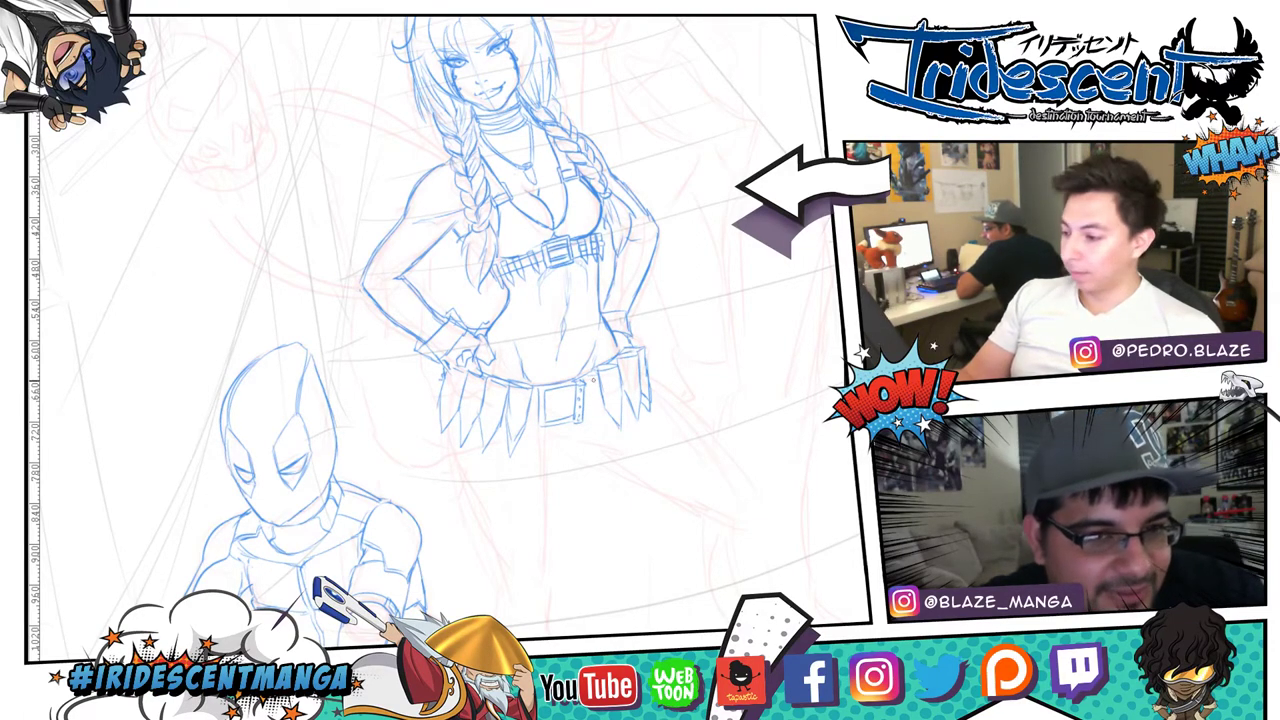
{"action": "mouse_move", "coordinate": [584, 381]}
{"action": "left_mouse_down"}
{"action": "mouse_move", "coordinate": [612, 379]}
{"action": "mouse_move", "coordinate": [620, 403]}
{"action": "left_mouse_up"}
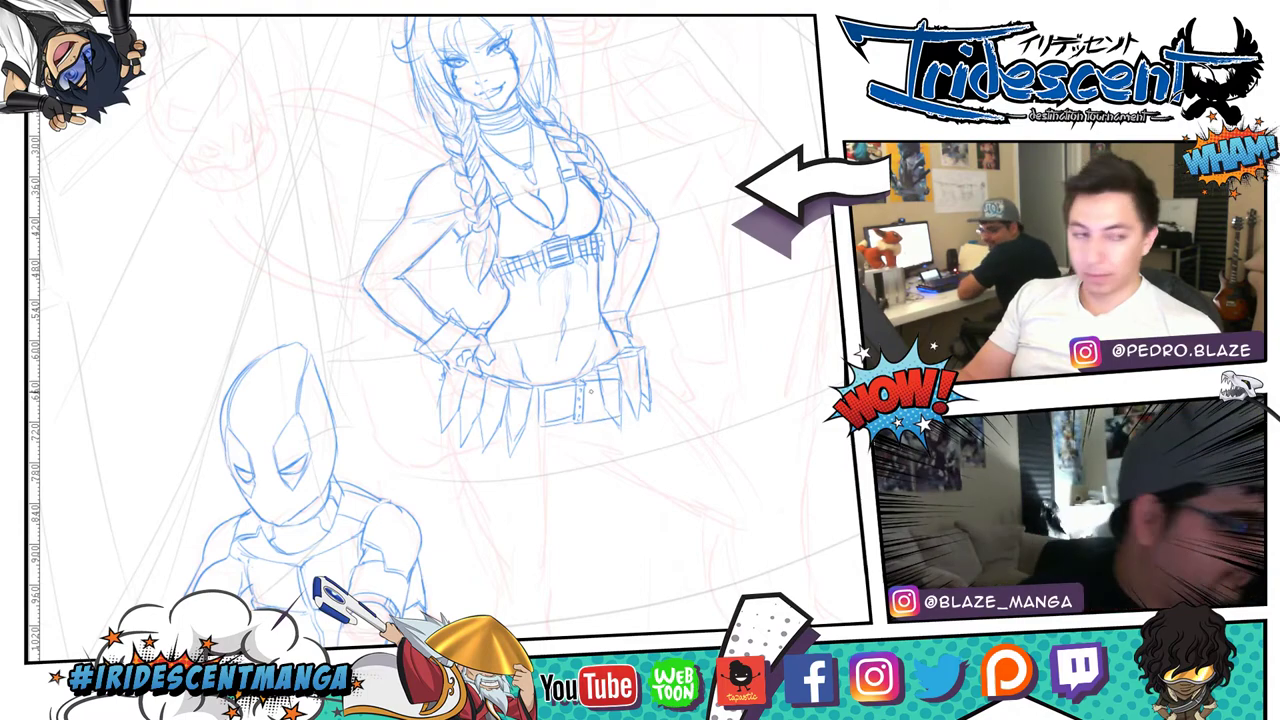
{"action": "mouse_move", "coordinate": [600, 384]}
{"action": "left_mouse_down"}
{"action": "mouse_move", "coordinate": [617, 386]}
{"action": "mouse_move", "coordinate": [619, 411]}
{"action": "left_mouse_up"}
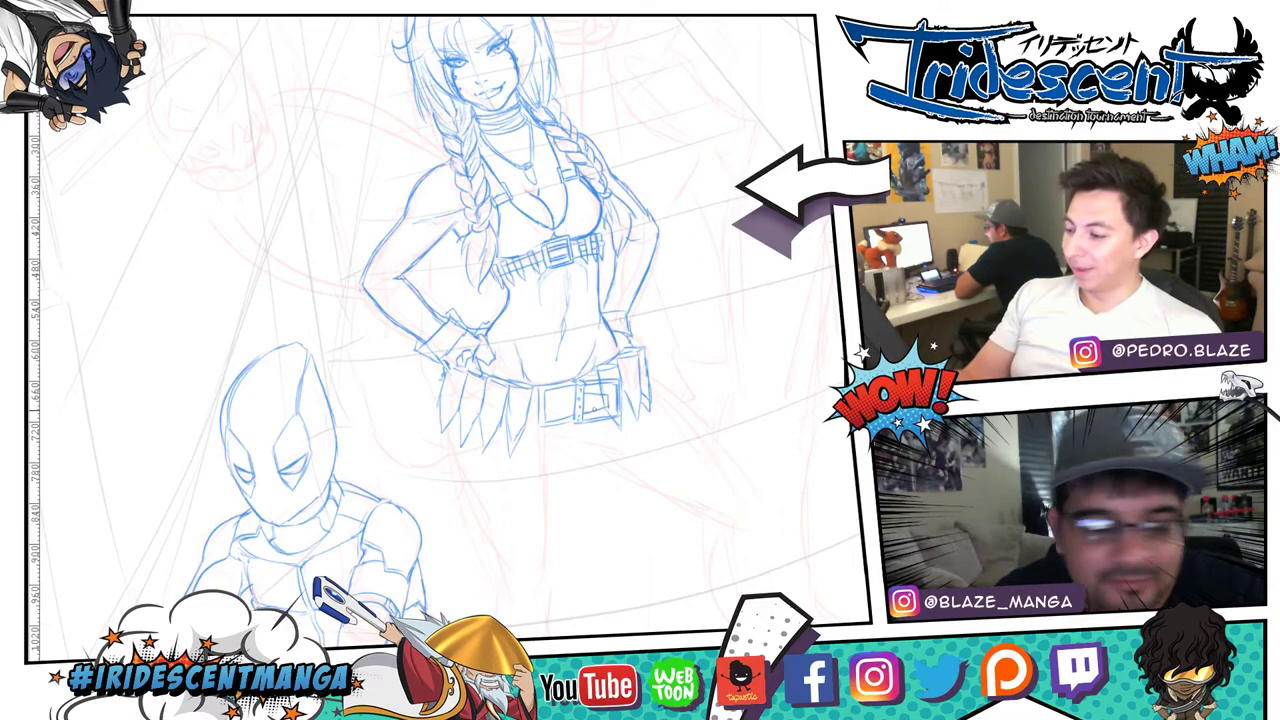
{"action": "mouse_move", "coordinate": [588, 389]}
{"action": "left_mouse_down"}
{"action": "mouse_move", "coordinate": [605, 390]}
{"action": "mouse_move", "coordinate": [604, 405]}
{"action": "left_mouse_up"}
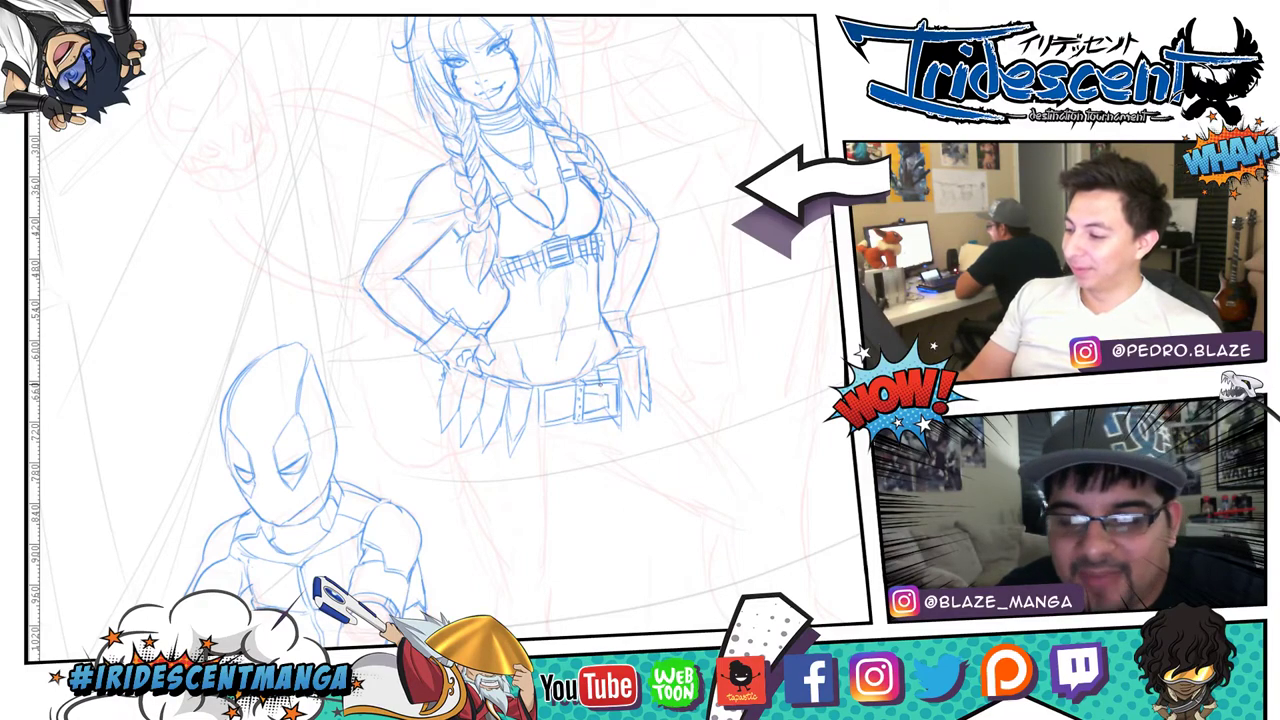
{"action": "left_click_drag", "start_coordinate": [598, 394], "coordinate": [605, 395]}
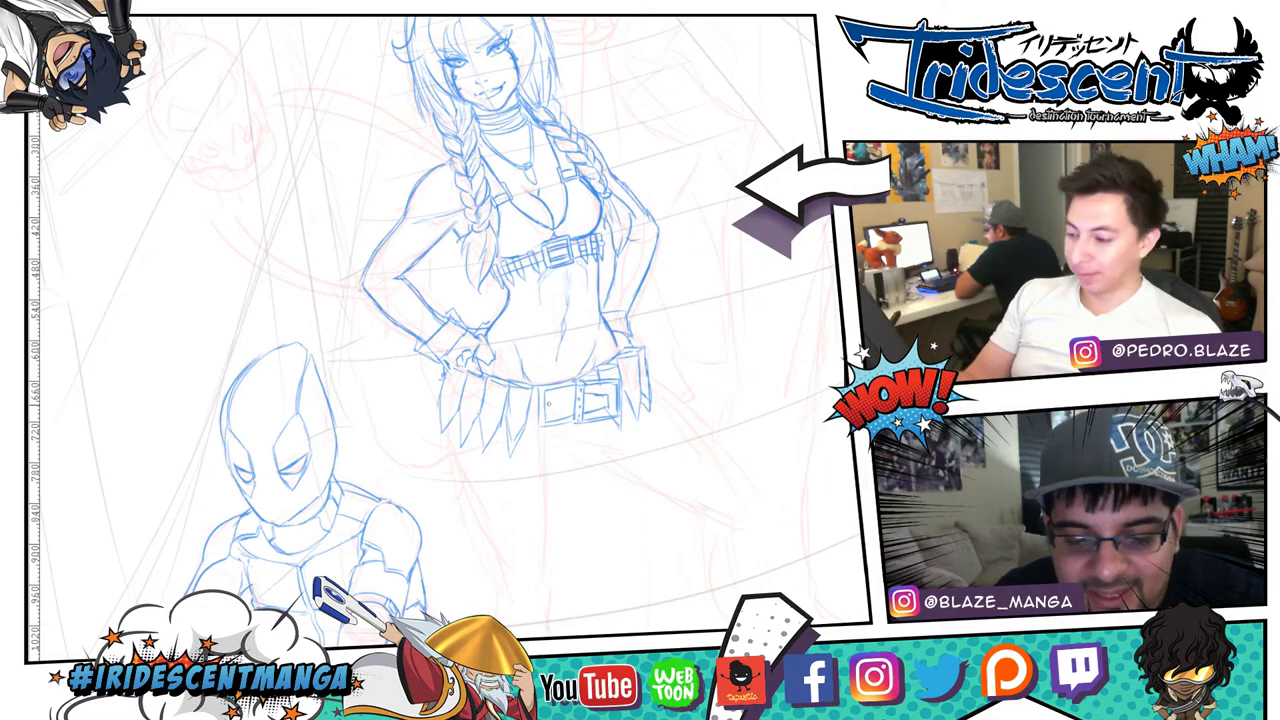
{"action": "mouse_move", "coordinate": [570, 440]}
{"action": "left_mouse_down"}
{"action": "mouse_move", "coordinate": [557, 286]}
{"action": "mouse_move", "coordinate": [574, 294]}
{"action": "left_mouse_up"}
{"action": "key", "text": "asciicircum"}
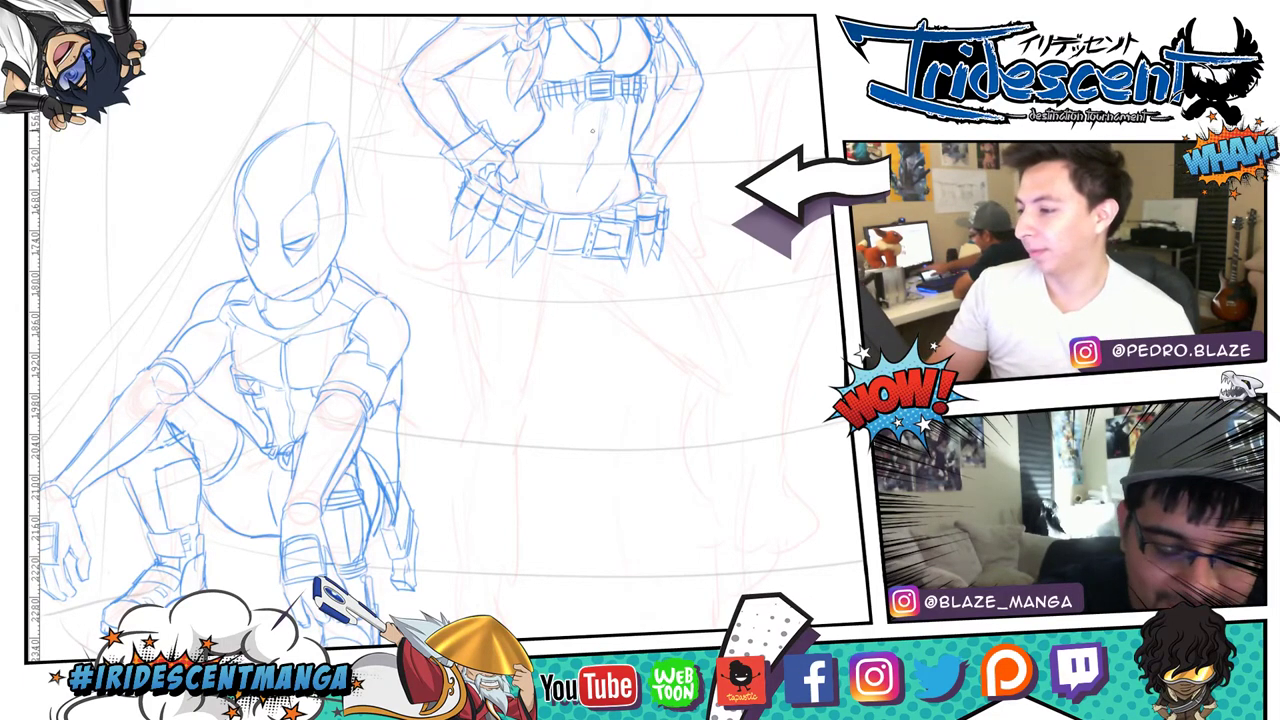
{"action": "scroll", "coordinate": [440, 330], "scroll_direction": "down", "scroll_amount": 3}
{"action": "scroll", "coordinate": [440, 330], "scroll_direction": "up", "scroll_amount": 1}
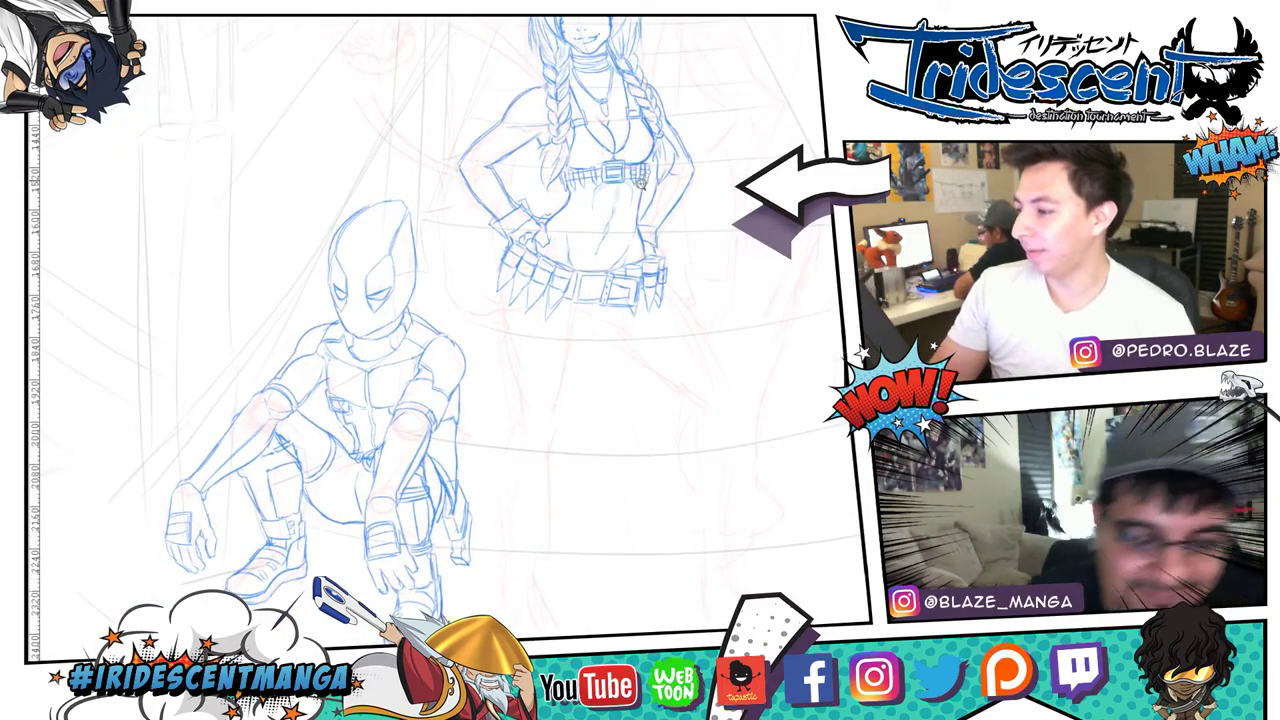
{"action": "scroll", "coordinate": [647, 178], "scroll_direction": "down", "scroll_amount": 1}
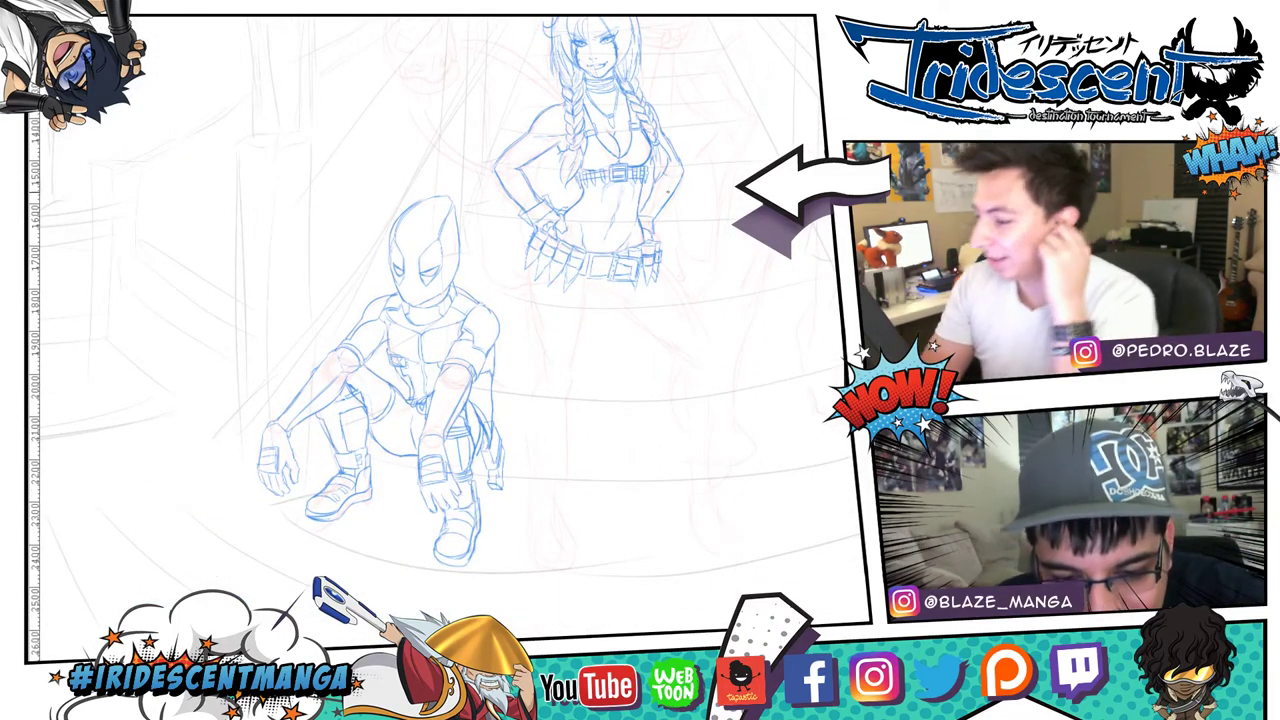
{"action": "left_click_drag", "start_coordinate": [653, 232], "coordinate": [662, 172]}
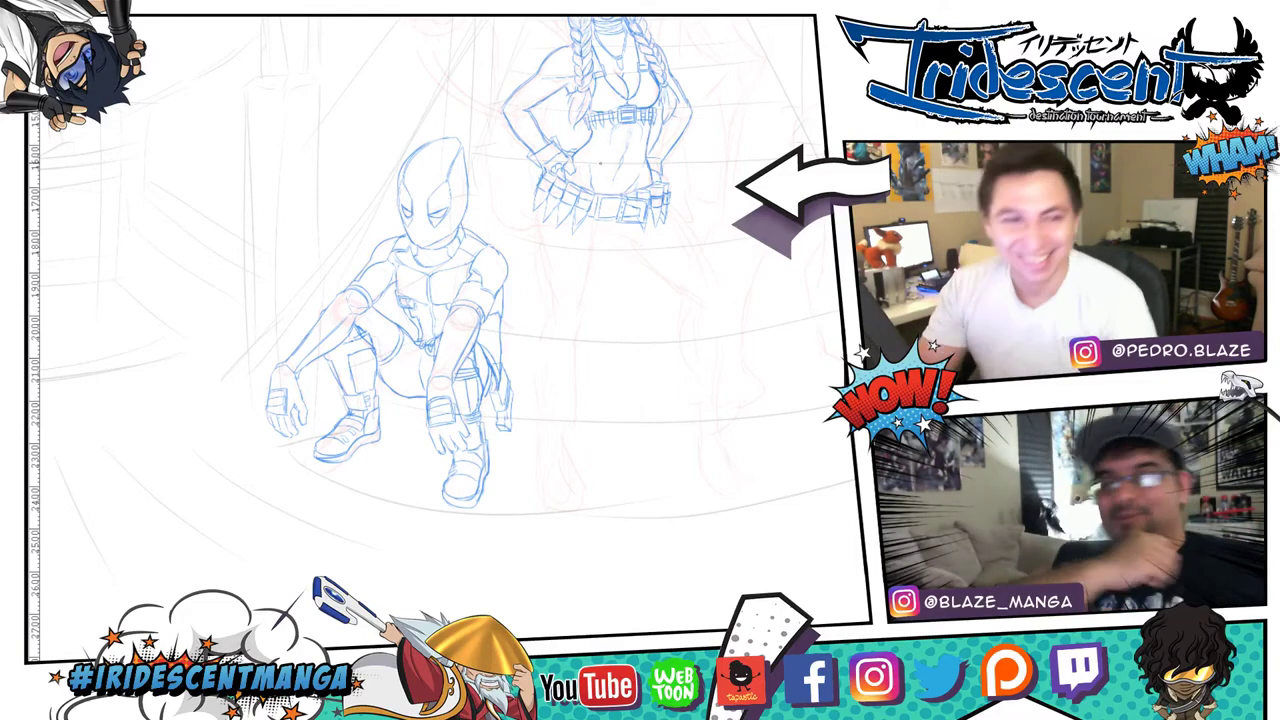
{"action": "left_click_drag", "start_coordinate": [690, 161], "coordinate": [691, 132]}
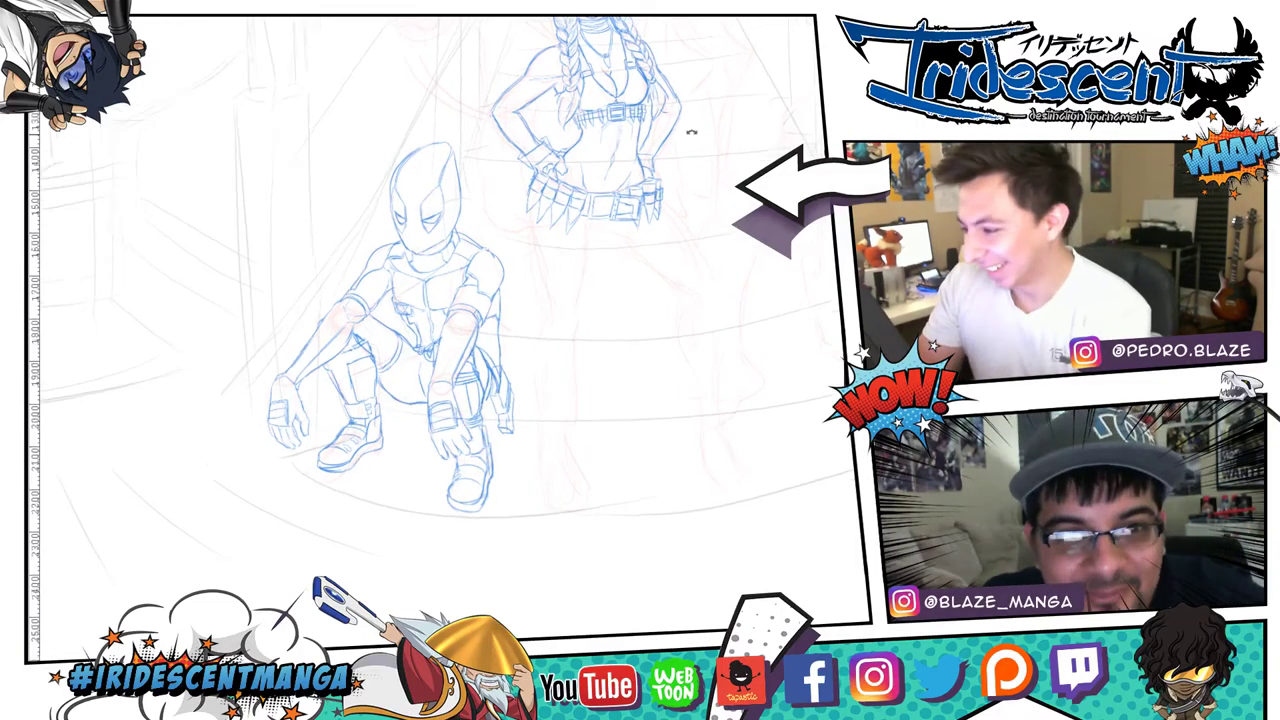
{"action": "scroll", "coordinate": [691, 131], "scroll_direction": "up", "scroll_amount": 5}
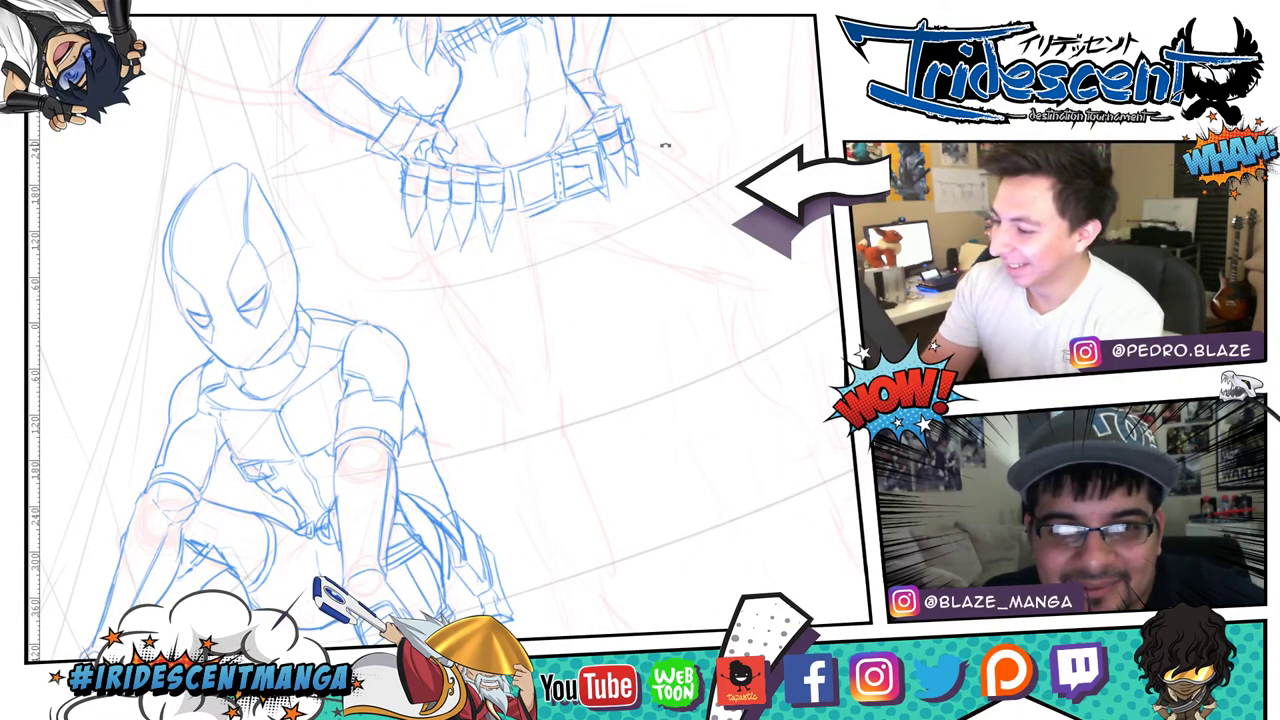
- Draw the outer and inner contours of the girl's thigh nearest the crouching figure, beneath the belt's pointed pieces, redoing the inner line
{"action": "left_click_drag", "start_coordinate": [665, 146], "coordinate": [684, 167]}
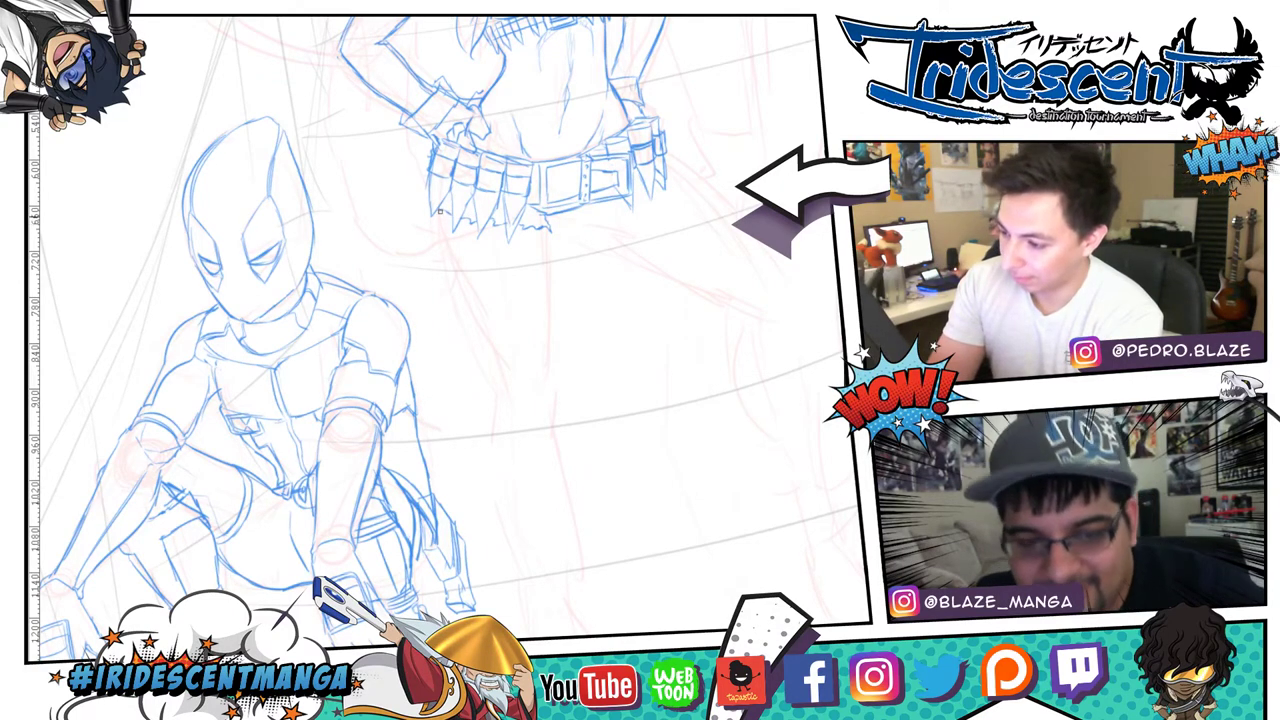
{"action": "left_click_drag", "start_coordinate": [441, 214], "coordinate": [497, 354]}
{"action": "left_click_drag", "start_coordinate": [546, 226], "coordinate": [548, 340]}
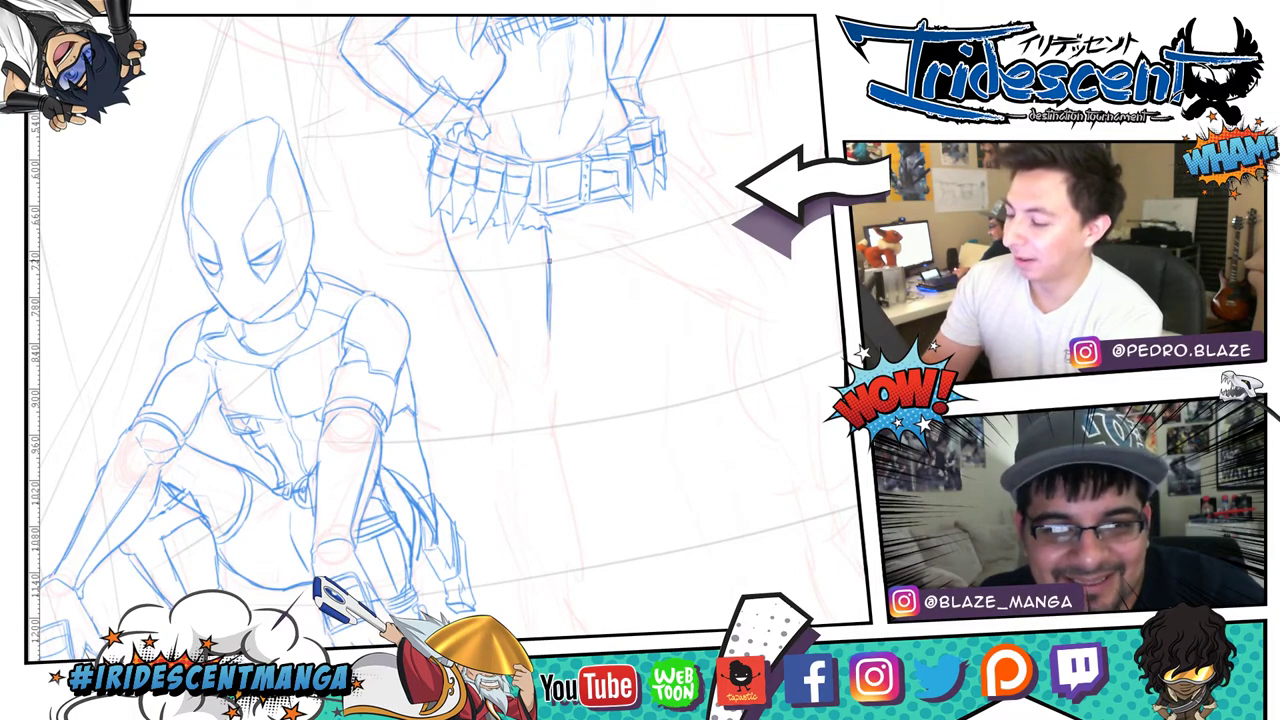
{"action": "key", "text": "ctrl+z"}
{"action": "key", "text": "ctrl+z"}
{"action": "key", "text": "ctrl+z"}
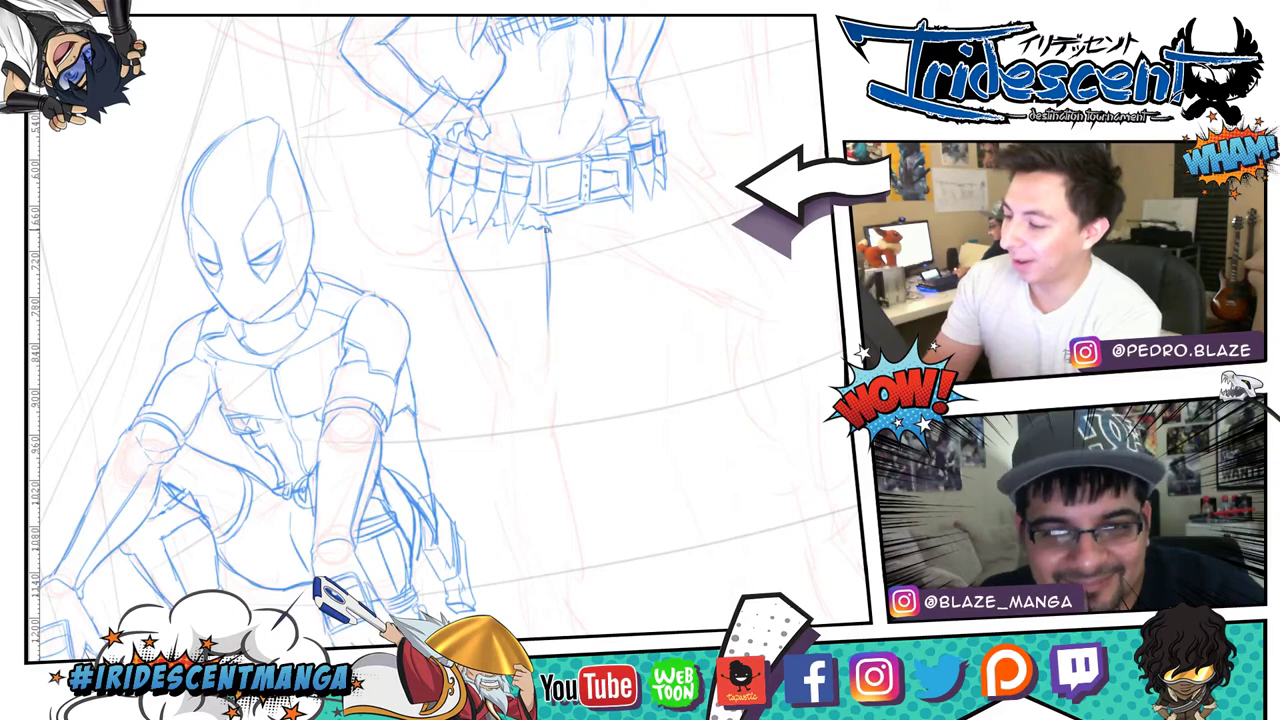
{"action": "left_click_drag", "start_coordinate": [546, 228], "coordinate": [548, 310]}
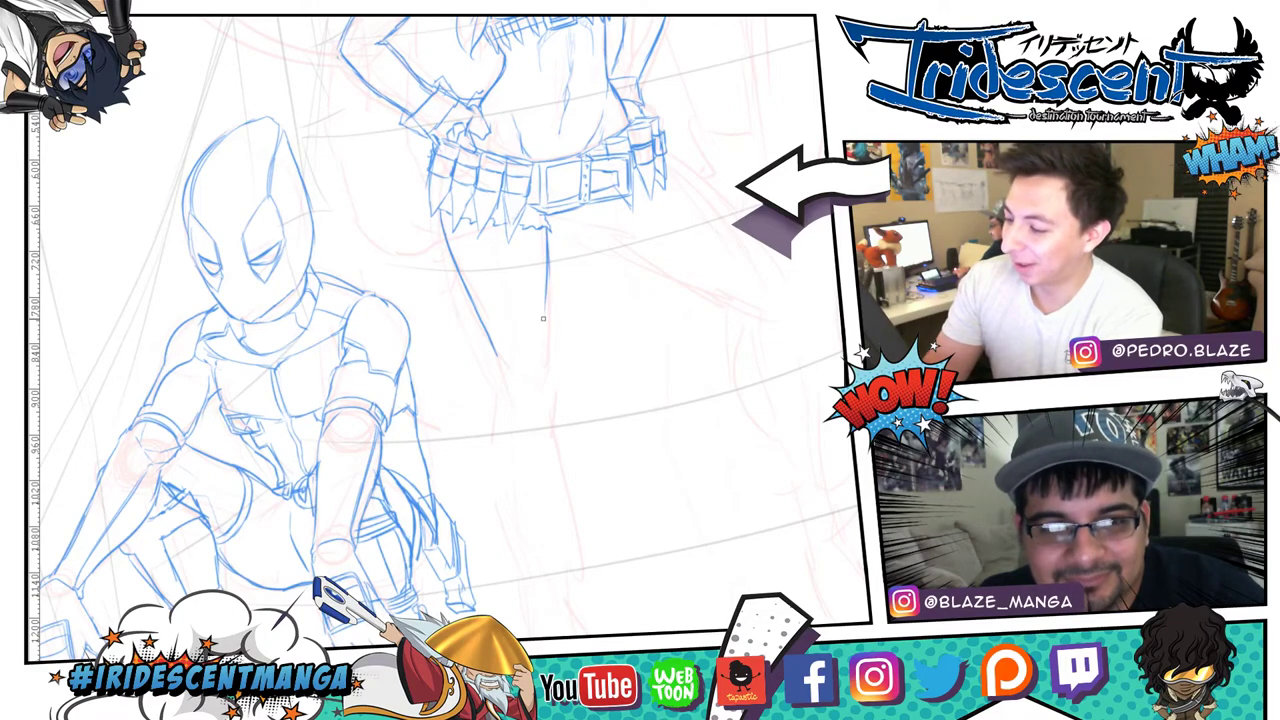
{"action": "key", "text": "ctrl+z"}
{"action": "left_click_drag", "start_coordinate": [548, 248], "coordinate": [545, 359]}
{"action": "left_click_drag", "start_coordinate": [603, 280], "coordinate": [547, 274]}
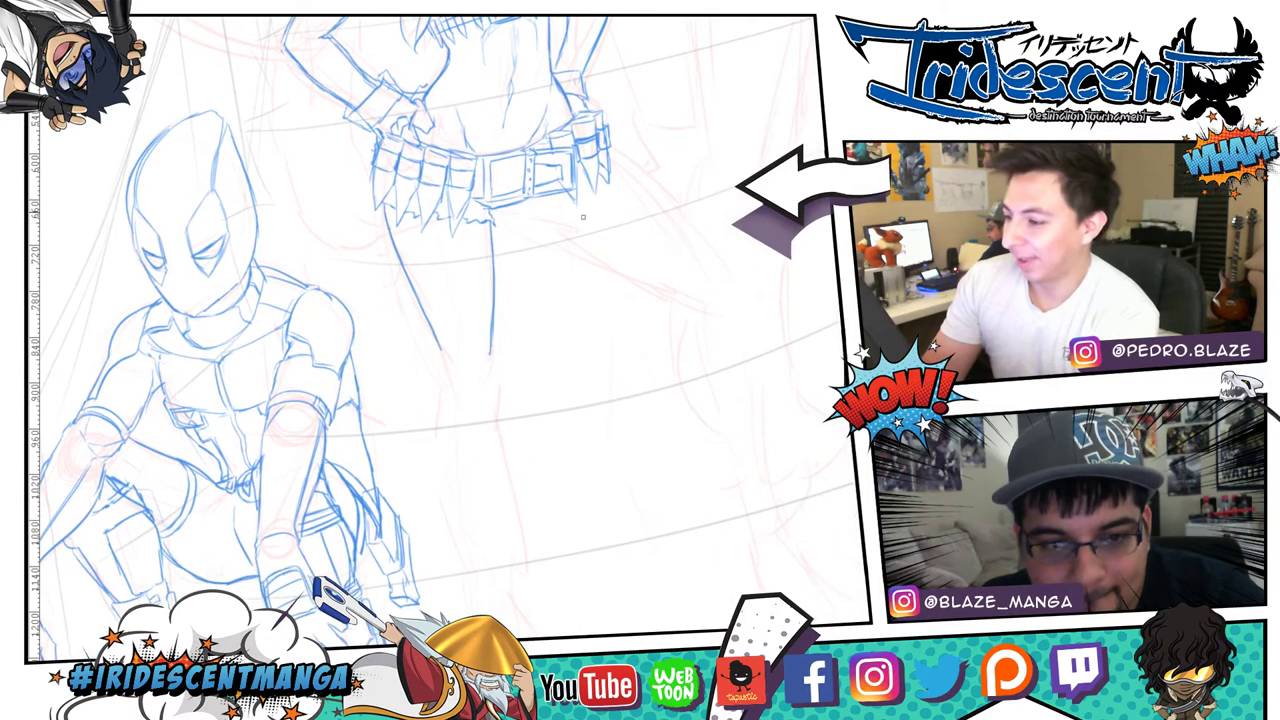
- Draw the opposite upper thigh below the belt with outer and inner edges joined by a slanted hem line
{"action": "left_click_drag", "start_coordinate": [700, 135], "coordinate": [755, 216]}
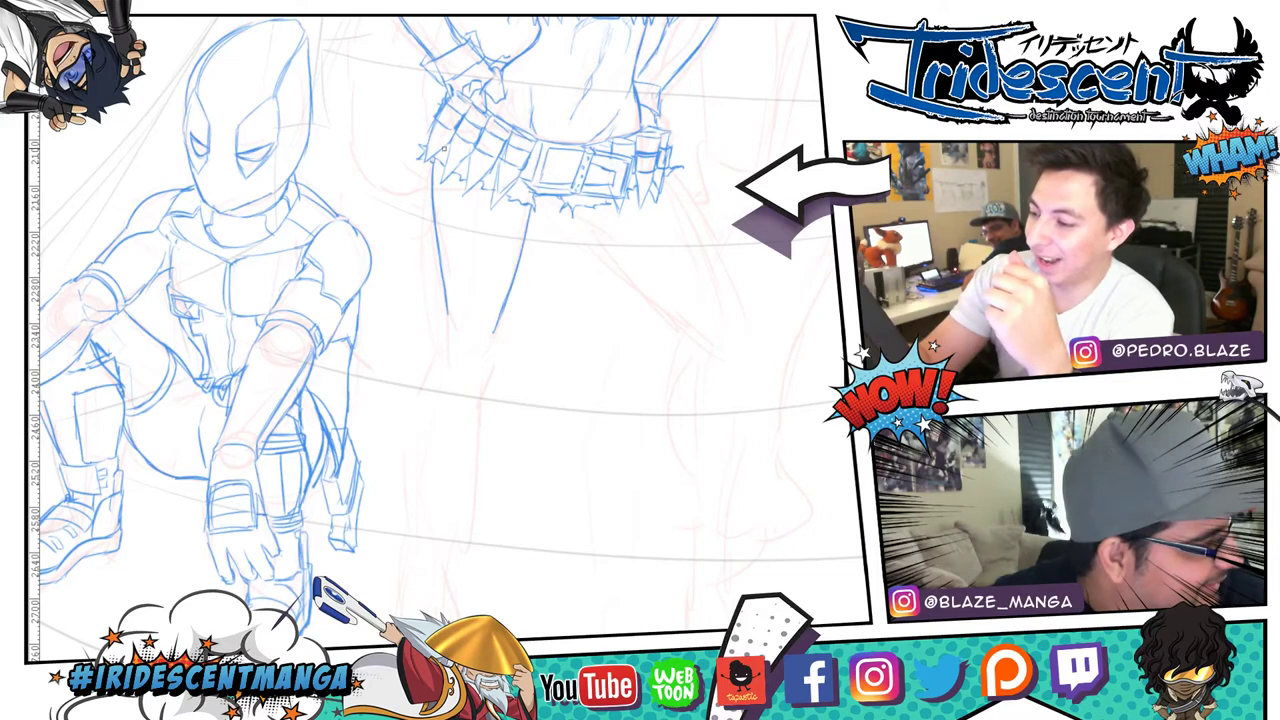
{"action": "left_click_drag", "start_coordinate": [733, 213], "coordinate": [650, 178]}
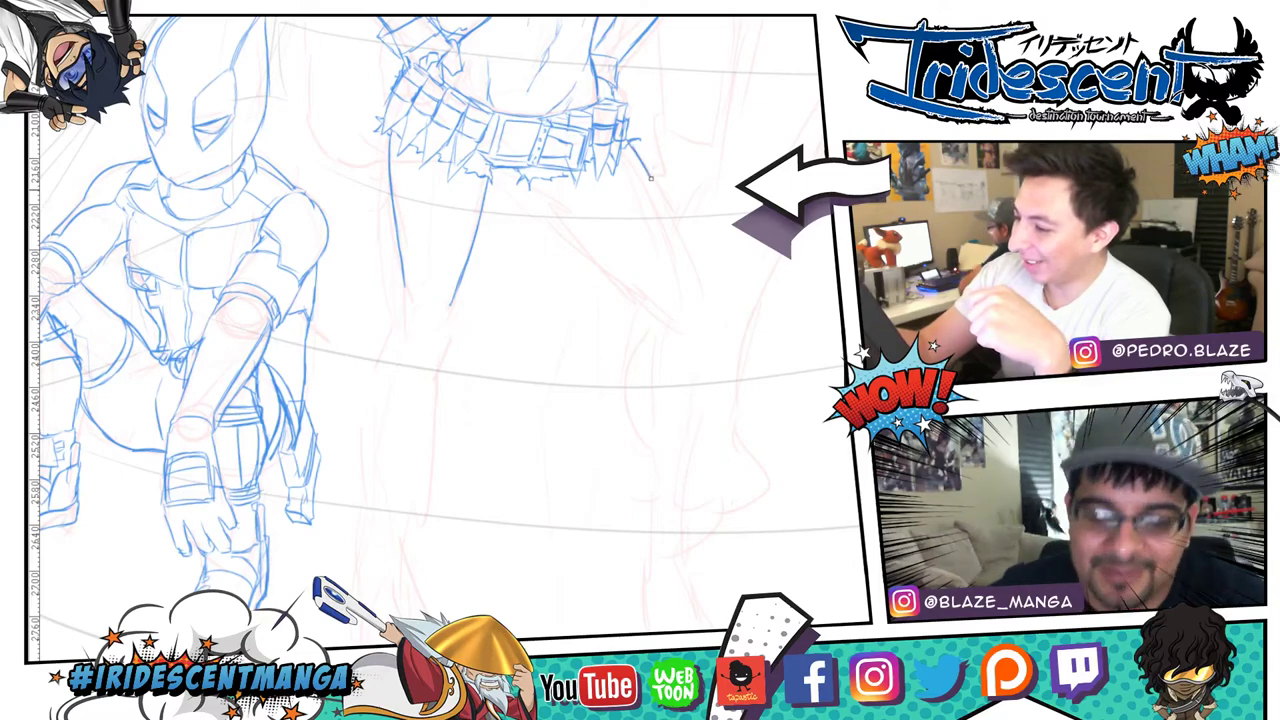
{"action": "left_click_drag", "start_coordinate": [551, 203], "coordinate": [578, 226]}
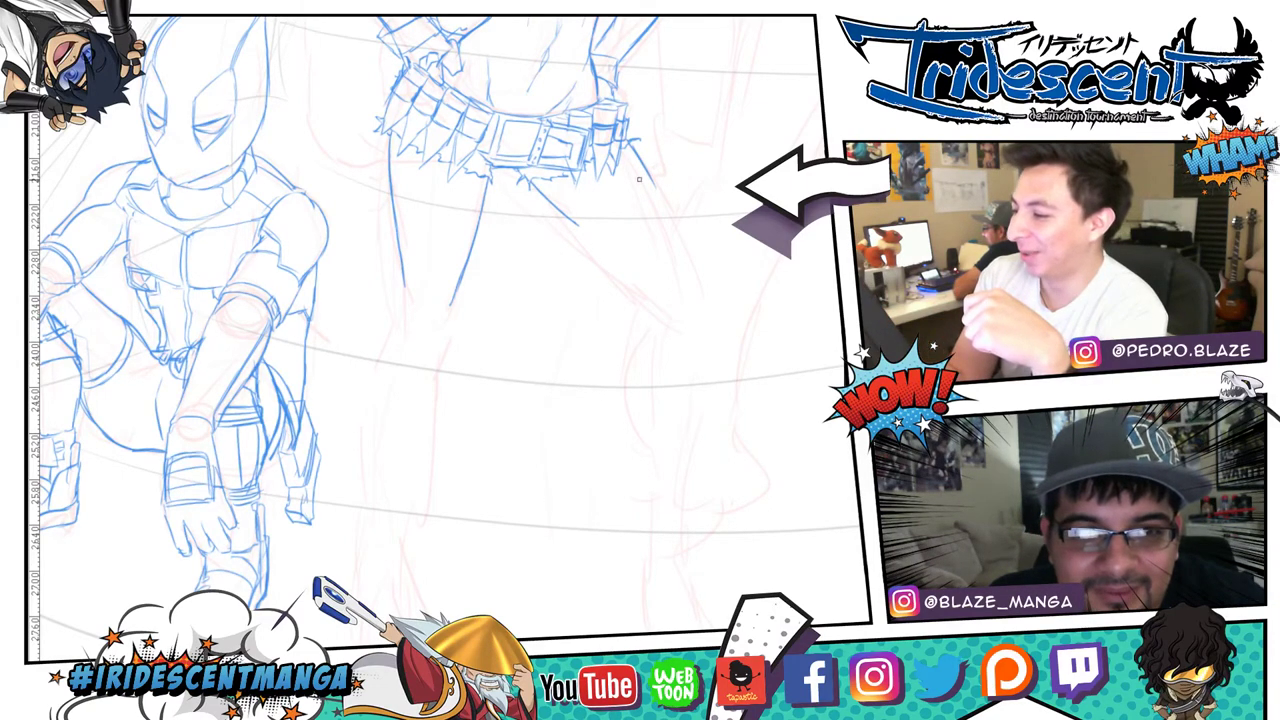
{"action": "left_click_drag", "start_coordinate": [572, 222], "coordinate": [652, 172]}
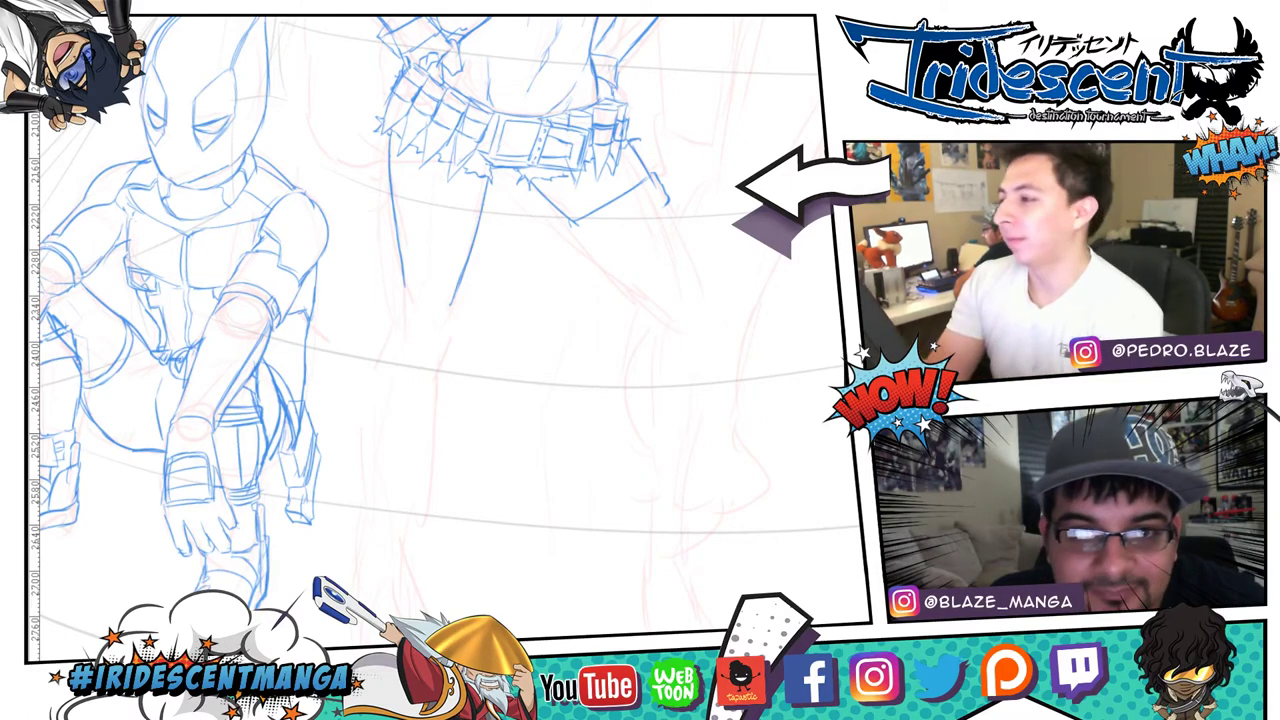
{"action": "scroll", "coordinate": [636, 148], "scroll_direction": "down", "scroll_amount": 5}
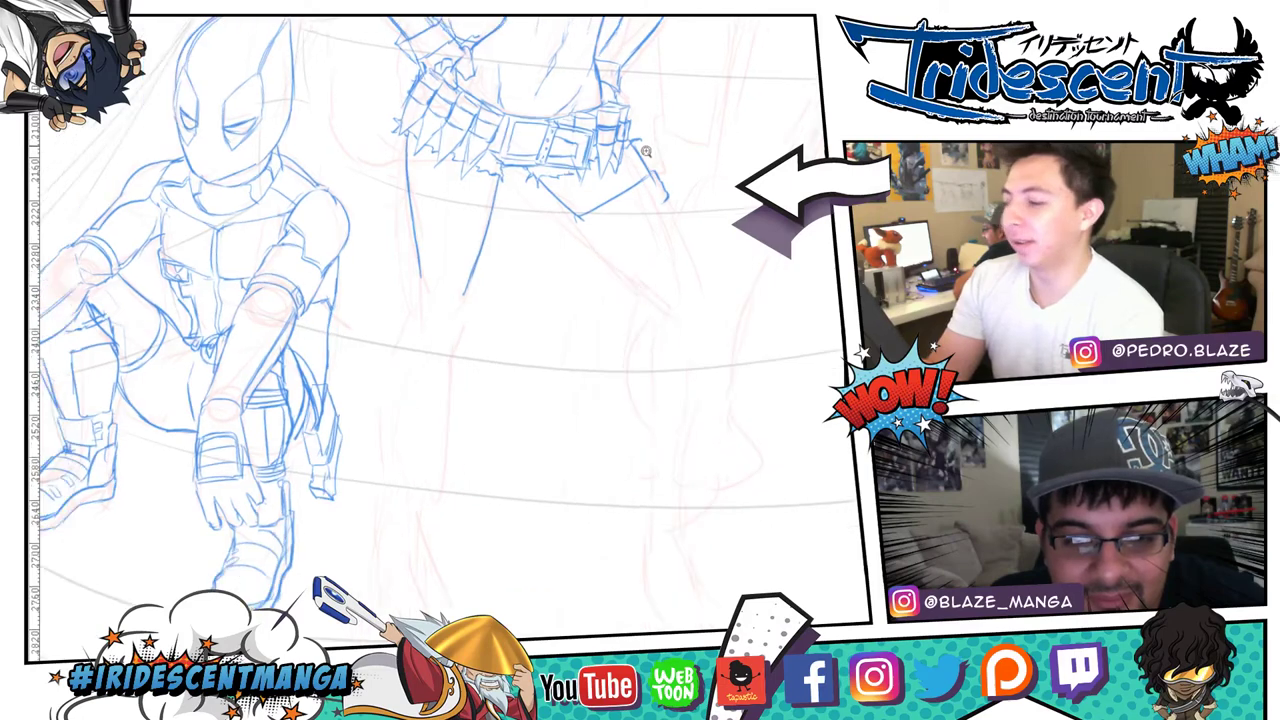
{"action": "mouse_move", "coordinate": [634, 160]}
{"action": "left_mouse_down"}
{"action": "mouse_move", "coordinate": [629, 206]}
{"action": "mouse_move", "coordinate": [674, 217]}
{"action": "mouse_move", "coordinate": [686, 197]}
{"action": "mouse_move", "coordinate": [683, 207]}
{"action": "left_mouse_up"}
{"action": "scroll", "coordinate": [660, 247], "scroll_direction": "up", "scroll_amount": 2}
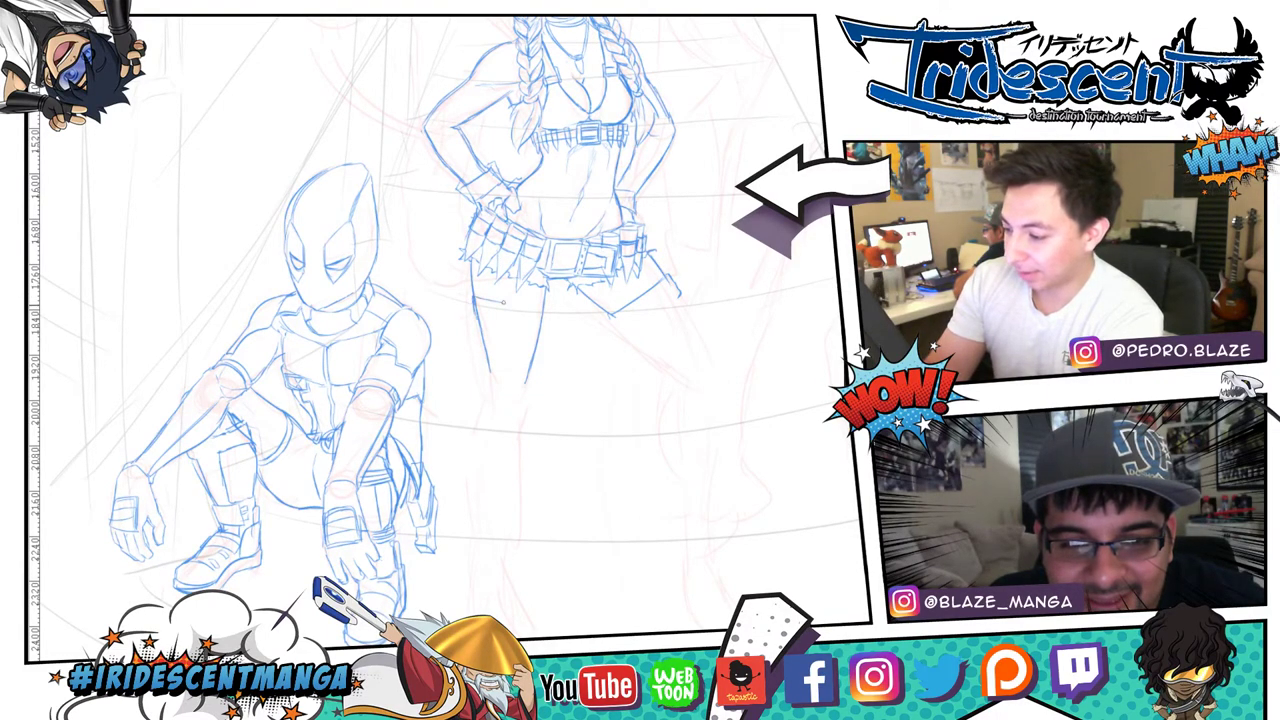
- Add a band around the upper thigh of the straight leg and extend both contours through the knee and calf
{"action": "mouse_move", "coordinate": [514, 303]}
{"action": "left_mouse_down"}
{"action": "mouse_move", "coordinate": [540, 303]}
{"action": "mouse_move", "coordinate": [543, 324]}
{"action": "mouse_move", "coordinate": [491, 316]}
{"action": "mouse_move", "coordinate": [536, 328]}
{"action": "mouse_move", "coordinate": [608, 312]}
{"action": "mouse_move", "coordinate": [581, 196]}
{"action": "left_mouse_up"}
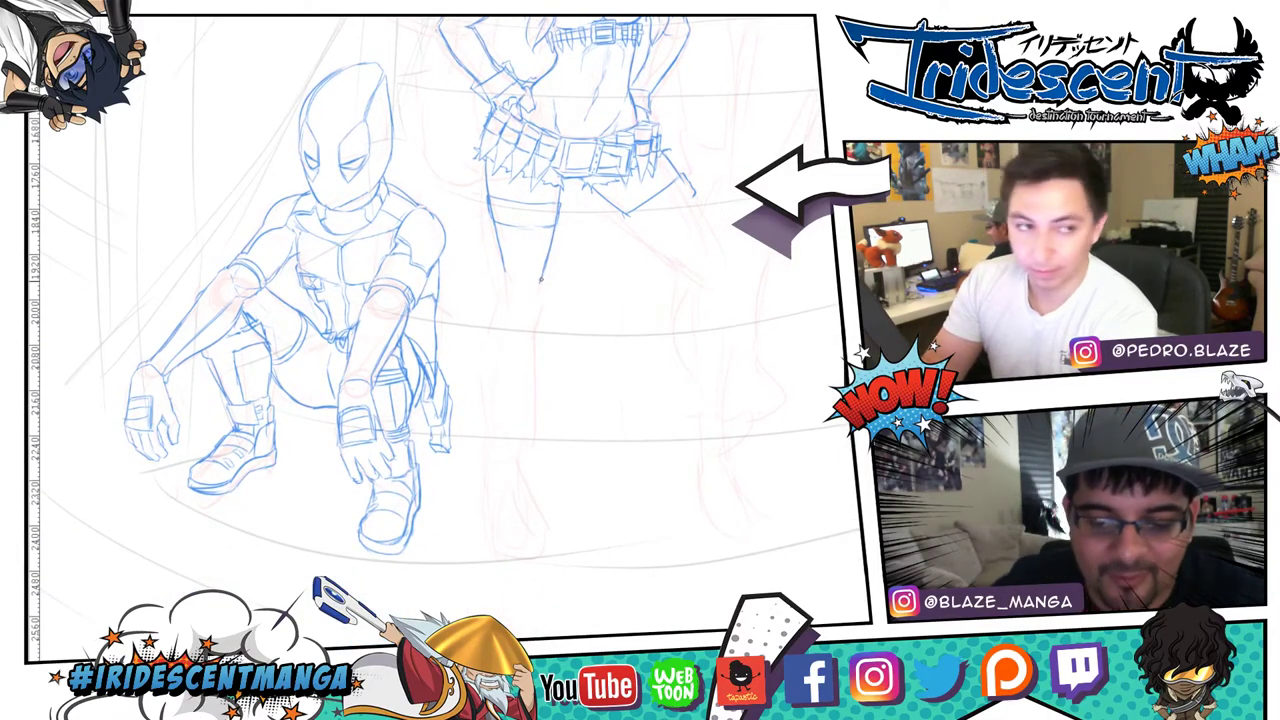
{"action": "left_click_drag", "start_coordinate": [536, 304], "coordinate": [518, 437]}
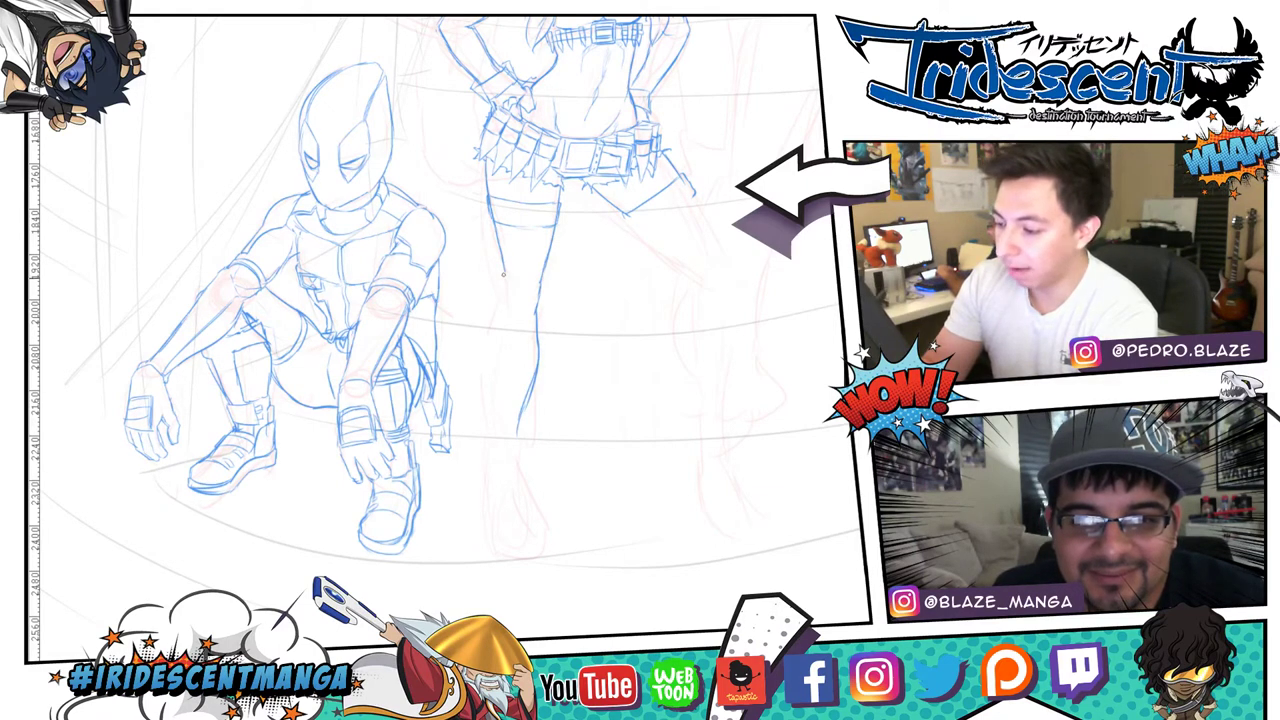
{"action": "mouse_move", "coordinate": [504, 300]}
{"action": "left_mouse_down"}
{"action": "mouse_move", "coordinate": [502, 276]}
{"action": "mouse_move", "coordinate": [486, 422]}
{"action": "left_mouse_up"}
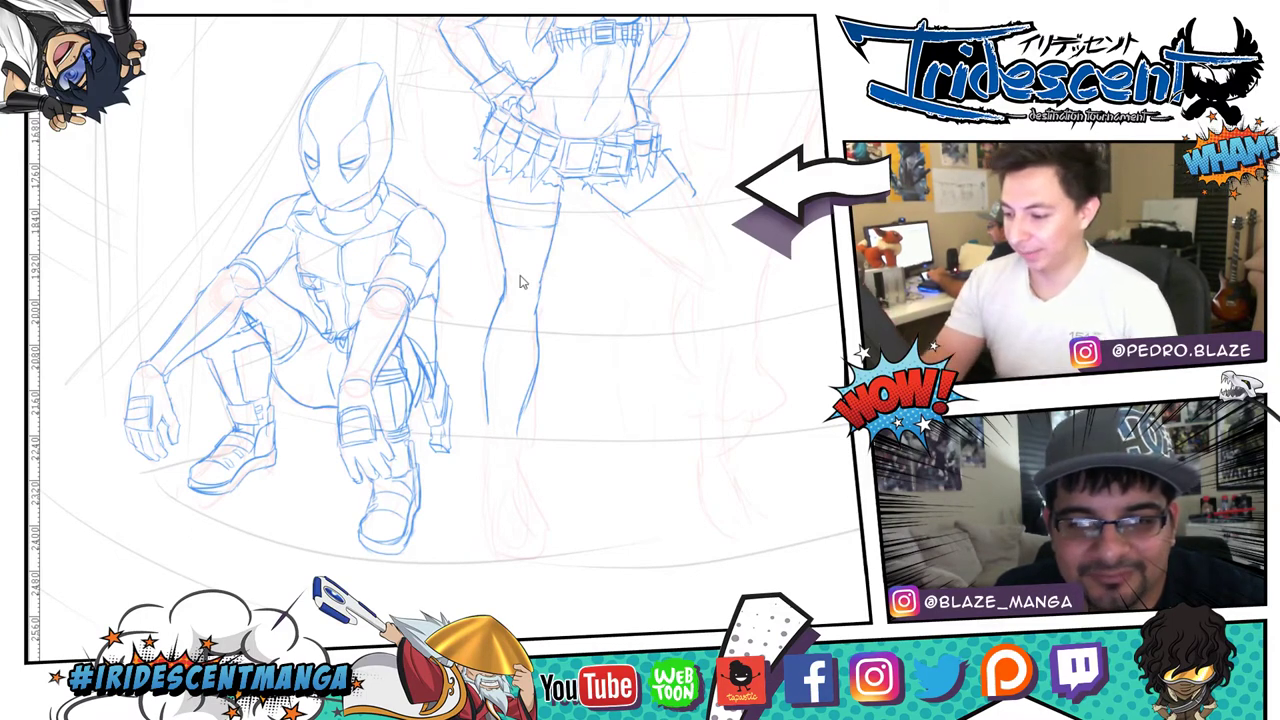
- Draw a flared, jagged cuff around the lower shin of the straight leg
{"action": "mouse_move", "coordinate": [486, 326]}
{"action": "left_mouse_down"}
{"action": "mouse_move", "coordinate": [508, 449]}
{"action": "mouse_move", "coordinate": [560, 348]}
{"action": "mouse_move", "coordinate": [523, 398]}
{"action": "left_mouse_up"}
{"action": "mouse_move", "coordinate": [489, 330]}
{"action": "left_mouse_down"}
{"action": "mouse_move", "coordinate": [493, 390]}
{"action": "mouse_move", "coordinate": [486, 376]}
{"action": "mouse_move", "coordinate": [471, 436]}
{"action": "mouse_move", "coordinate": [484, 406]}
{"action": "mouse_move", "coordinate": [540, 384]}
{"action": "mouse_move", "coordinate": [545, 441]}
{"action": "mouse_move", "coordinate": [538, 399]}
{"action": "mouse_move", "coordinate": [498, 417]}
{"action": "mouse_move", "coordinate": [528, 406]}
{"action": "mouse_move", "coordinate": [556, 430]}
{"action": "mouse_move", "coordinate": [505, 445]}
{"action": "left_mouse_up"}
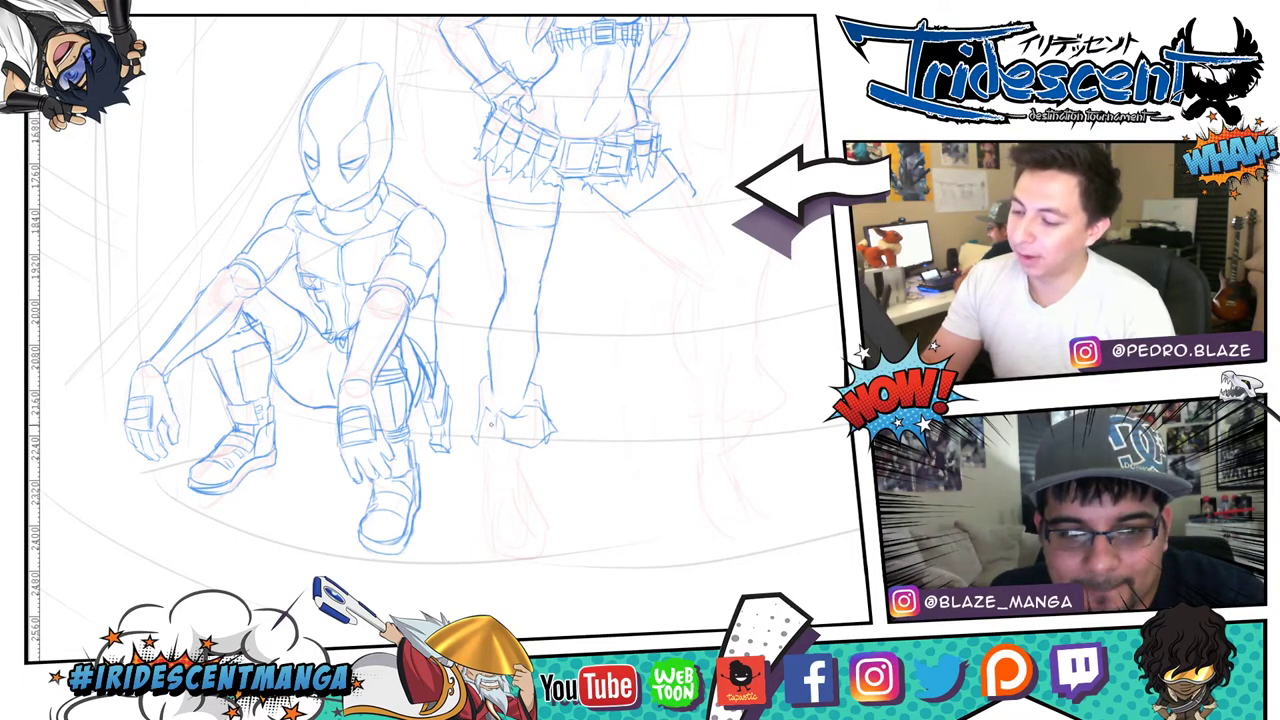
{"action": "left_click_drag", "start_coordinate": [489, 391], "coordinate": [487, 430]}
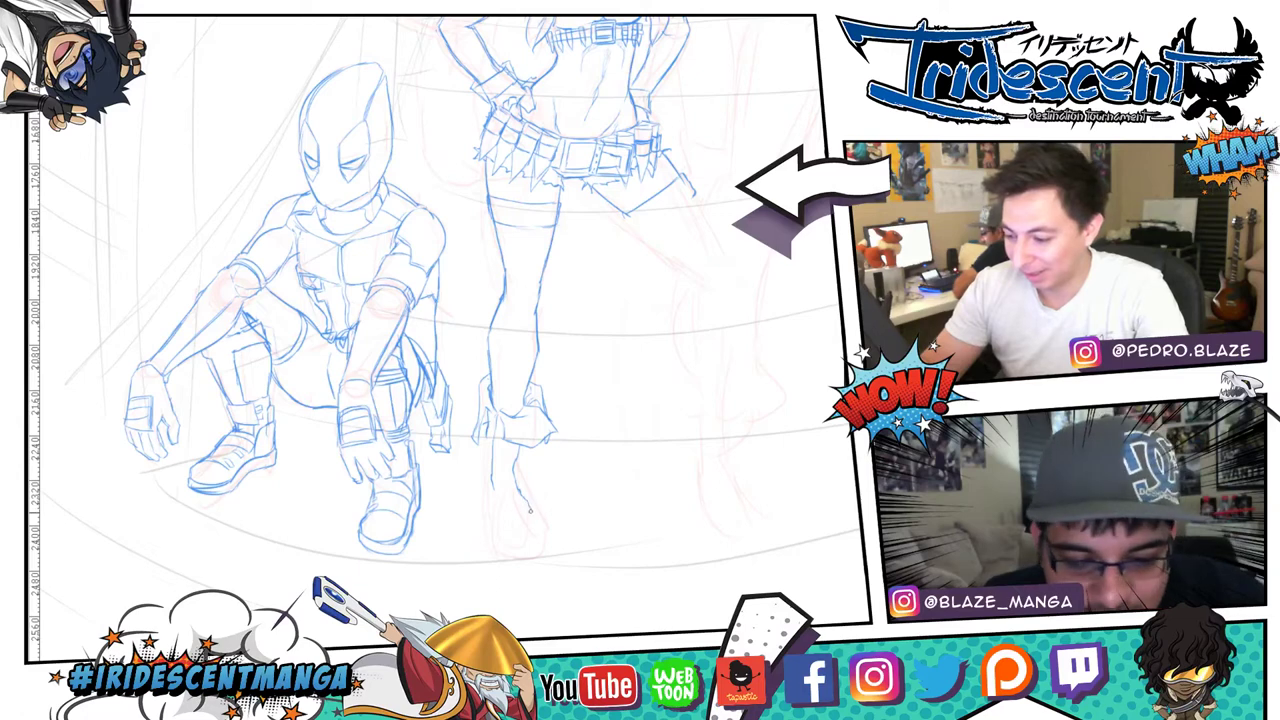
- Draw the ankle and upper foot below the cuff with wrapped straps across the front and reinforced side contours
{"action": "mouse_move", "coordinate": [530, 511]}
{"action": "left_mouse_down"}
{"action": "mouse_move", "coordinate": [498, 510]}
{"action": "mouse_move", "coordinate": [529, 507]}
{"action": "mouse_move", "coordinate": [495, 495]}
{"action": "mouse_move", "coordinate": [519, 492]}
{"action": "mouse_move", "coordinate": [510, 472]}
{"action": "mouse_move", "coordinate": [522, 446]}
{"action": "mouse_move", "coordinate": [516, 463]}
{"action": "left_mouse_up"}
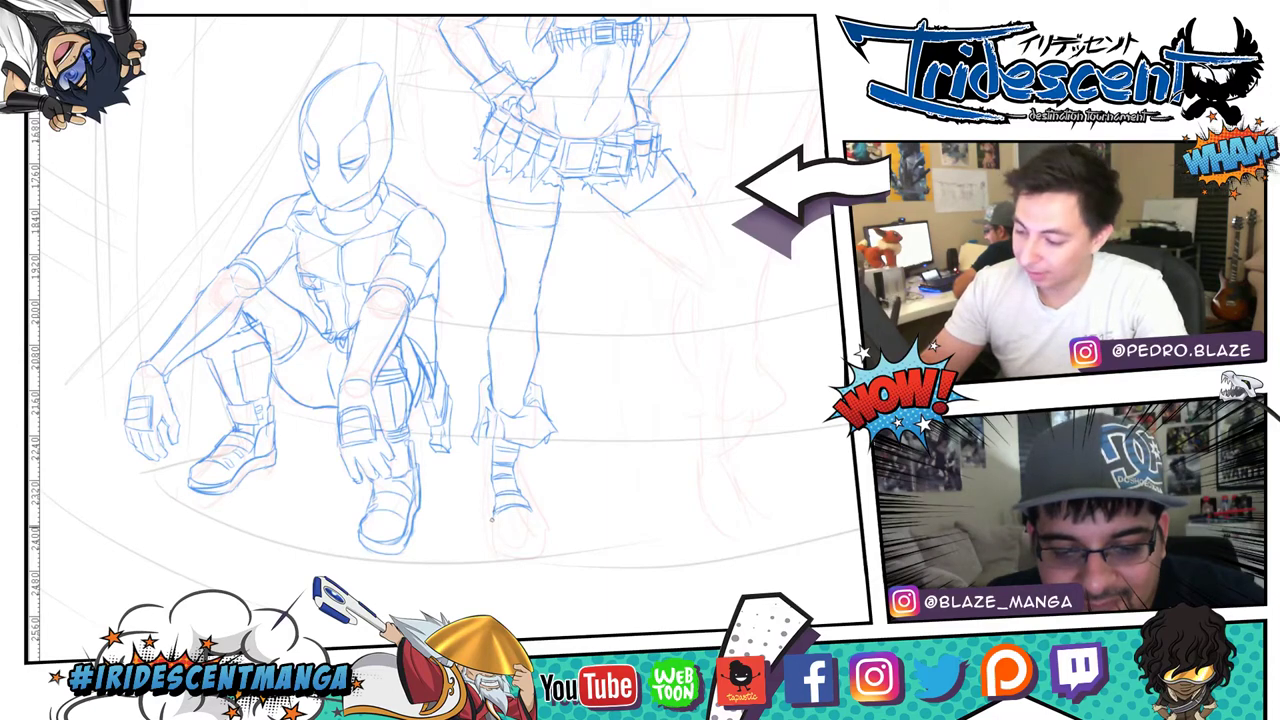
{"action": "left_click_drag", "start_coordinate": [490, 508], "coordinate": [493, 529]}
{"action": "left_click_drag", "start_coordinate": [487, 438], "coordinate": [488, 518]}
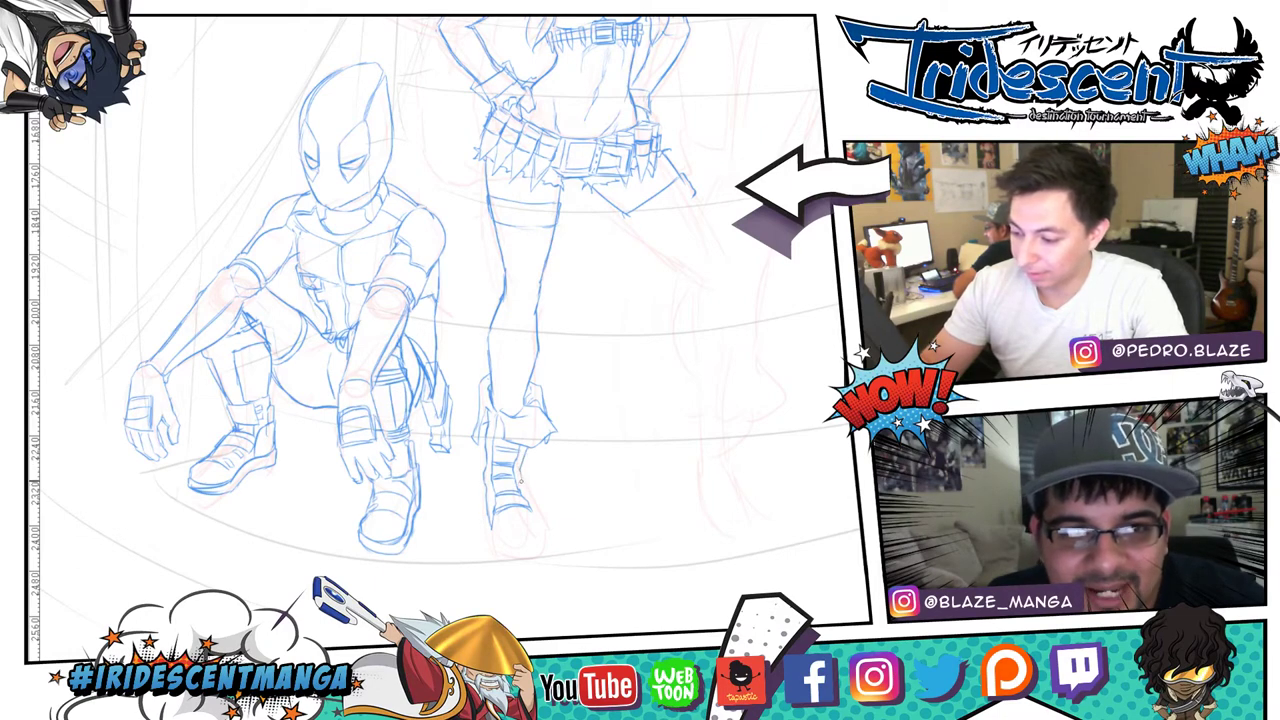
{"action": "left_click_drag", "start_coordinate": [528, 495], "coordinate": [534, 508]}
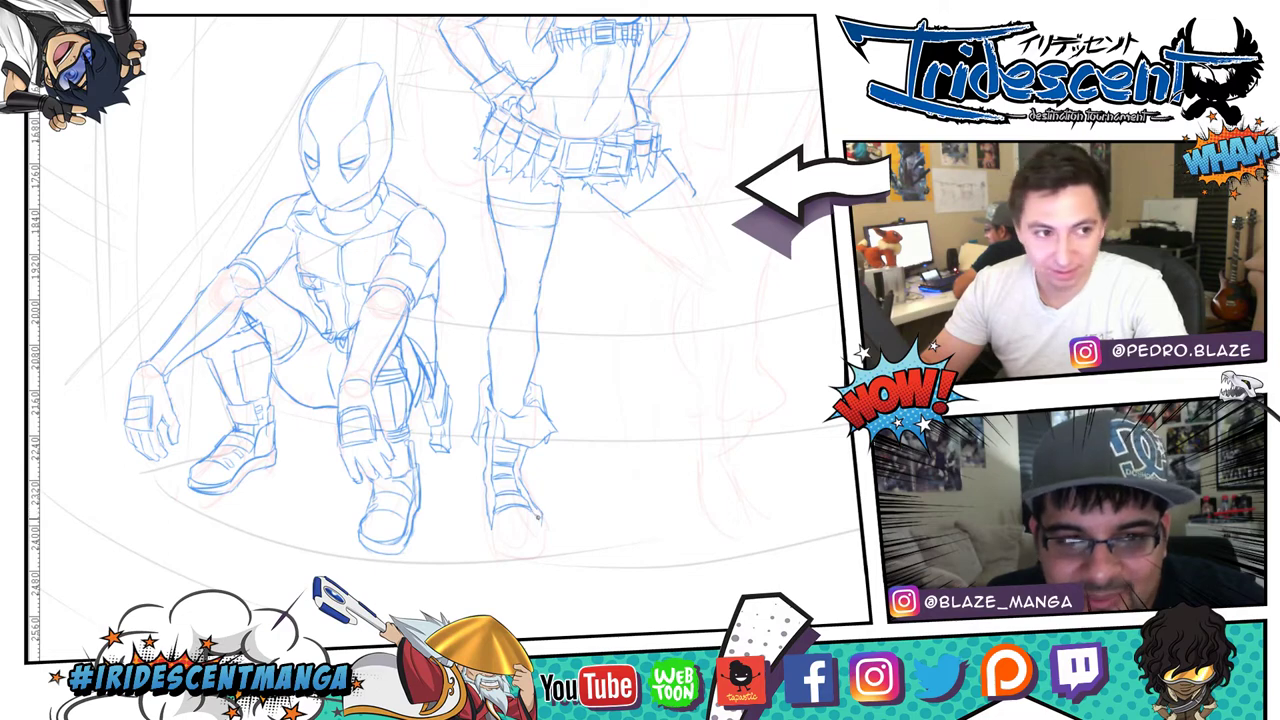
{"action": "scroll", "coordinate": [663, 301], "scroll_direction": "down", "scroll_amount": 3}
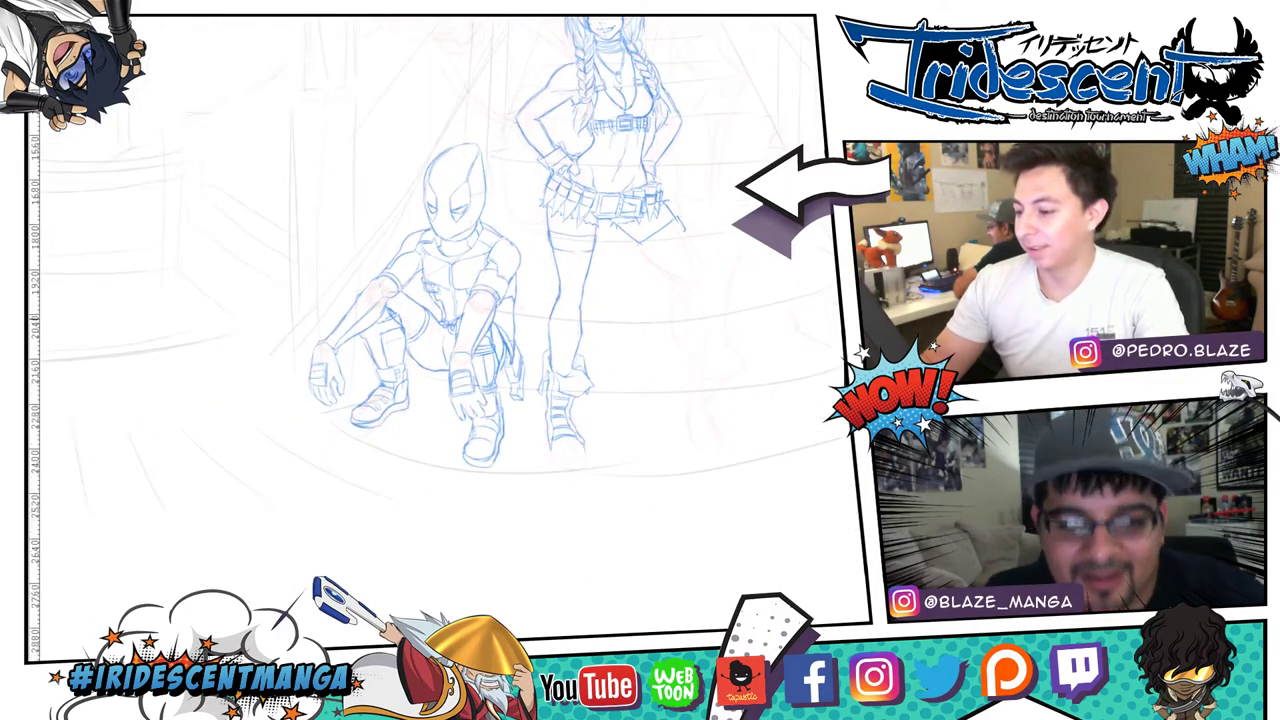
- Close the straight leg's boot with a rounded toe and sole, and add a small crease mark at its knee
{"action": "scroll", "coordinate": [610, 395], "scroll_direction": "up", "scroll_amount": 5}
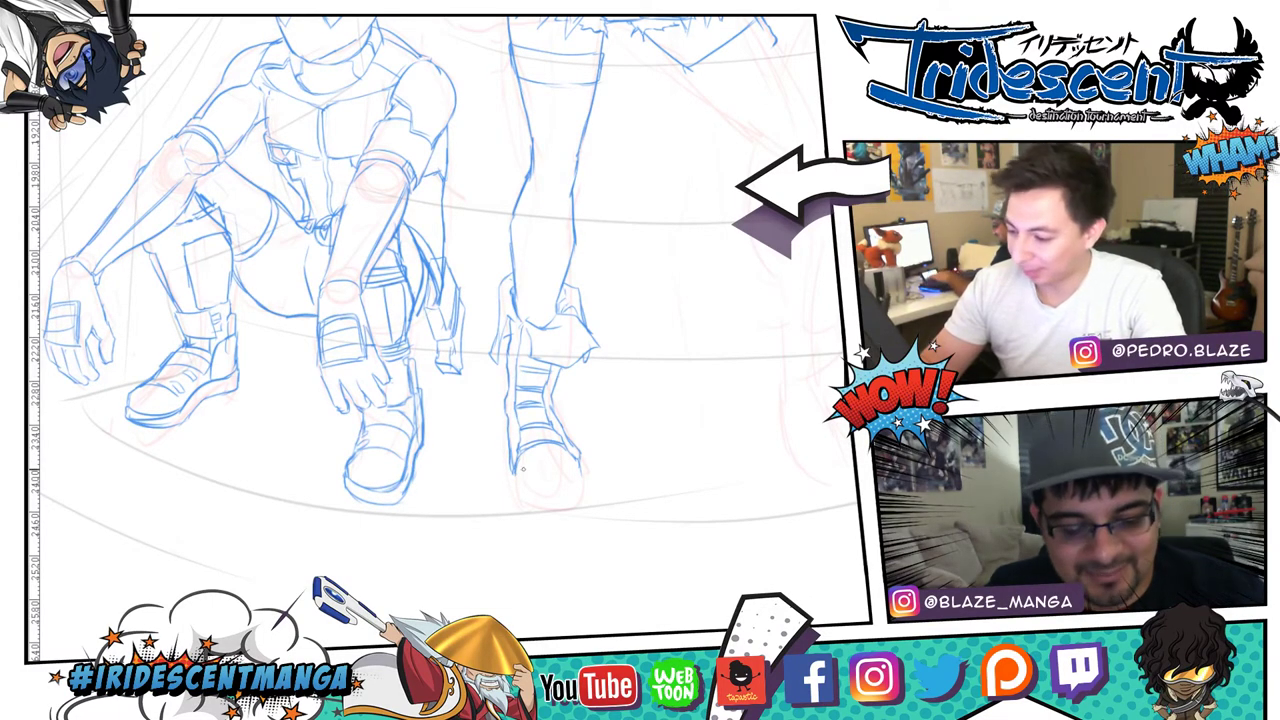
{"action": "left_click_drag", "start_coordinate": [516, 474], "coordinate": [548, 486]}
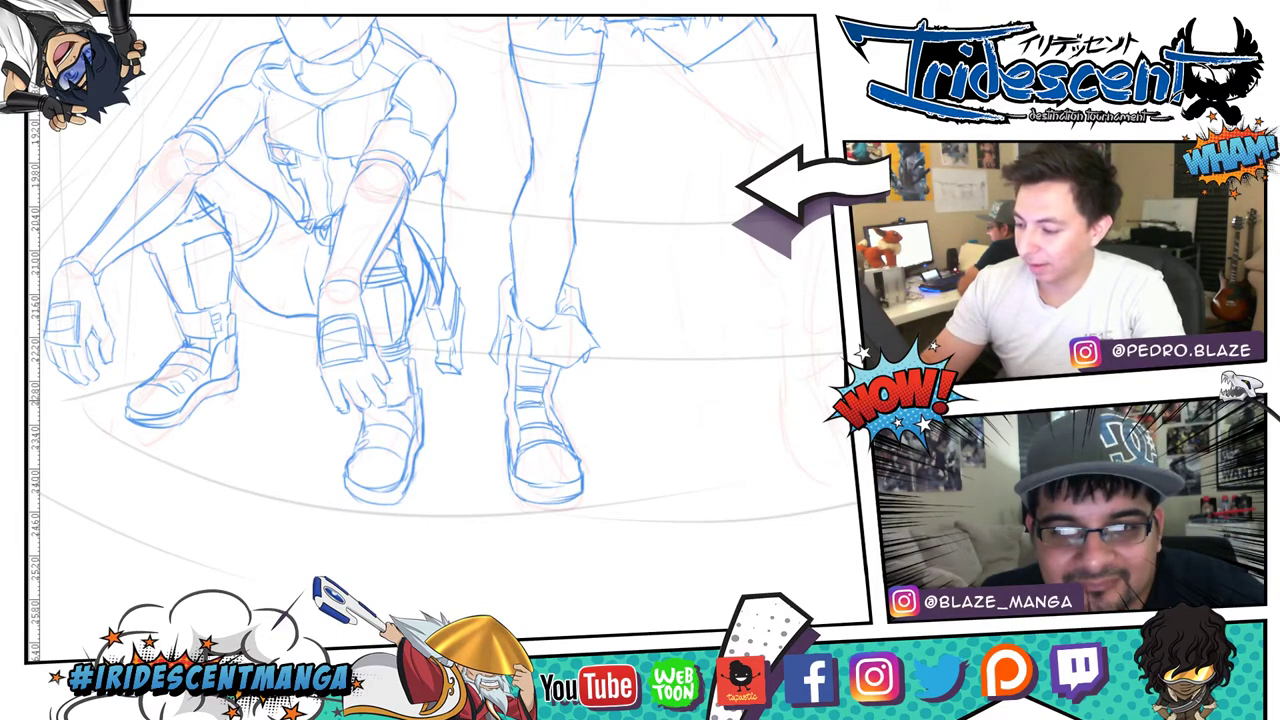
{"action": "scroll", "coordinate": [674, 258], "scroll_direction": "down", "scroll_amount": 3}
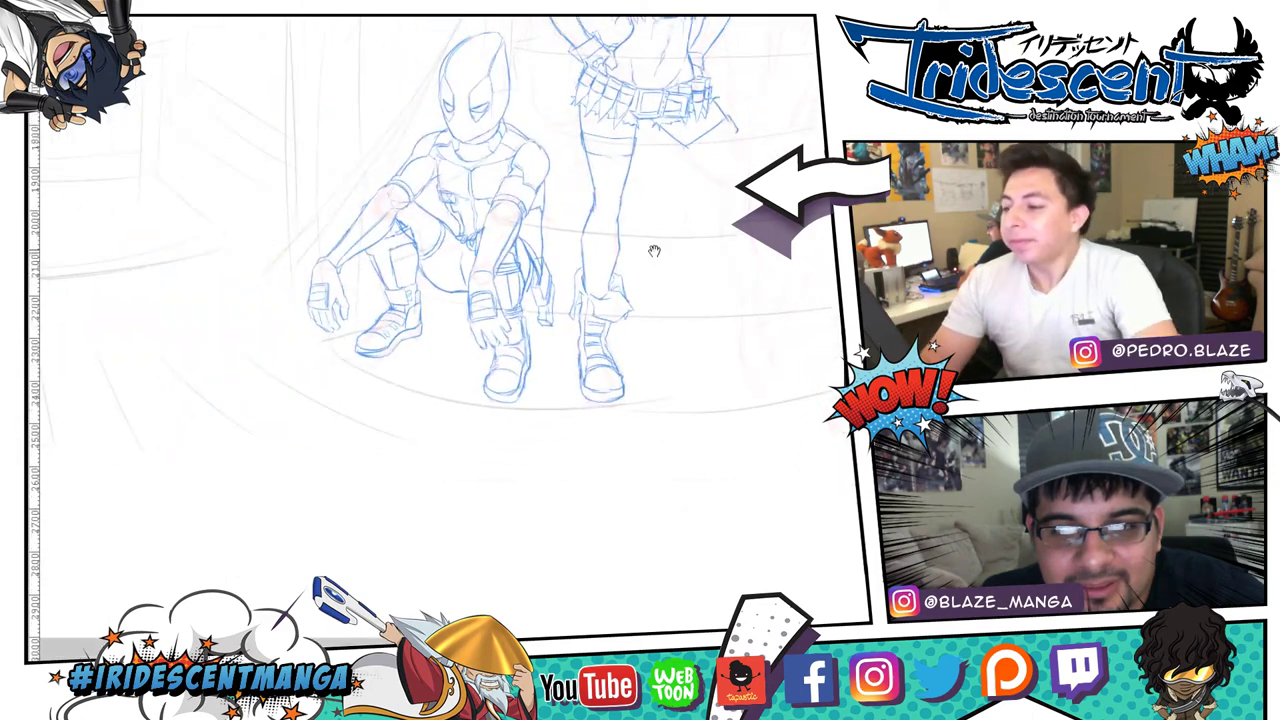
{"action": "left_click_drag", "start_coordinate": [654, 251], "coordinate": [614, 280]}
{"action": "scroll", "coordinate": [614, 280], "scroll_direction": "up", "scroll_amount": 2}
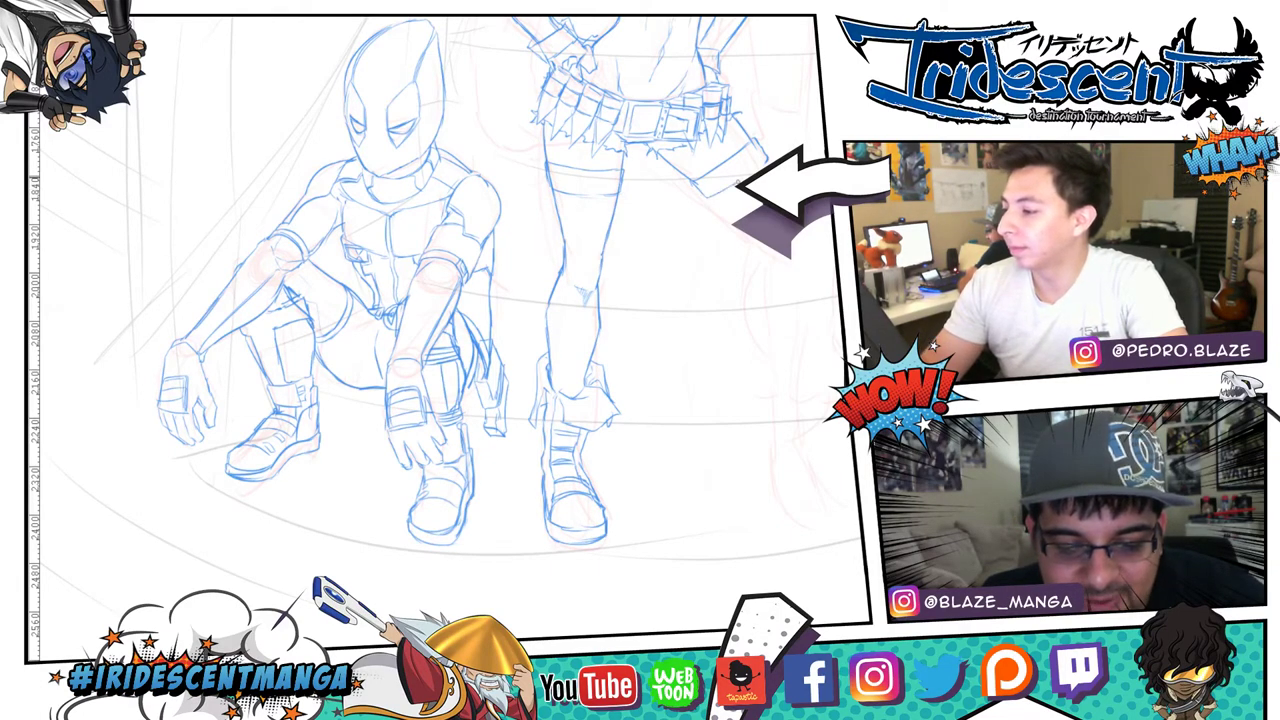
- Extend the outstretched leg's thigh contours from the hem band to the knee and add a crossed patch on the knee
{"action": "mouse_move", "coordinate": [690, 160]}
{"action": "left_mouse_down"}
{"action": "mouse_move", "coordinate": [560, 150]}
{"action": "mouse_move", "coordinate": [590, 192]}
{"action": "left_mouse_up"}
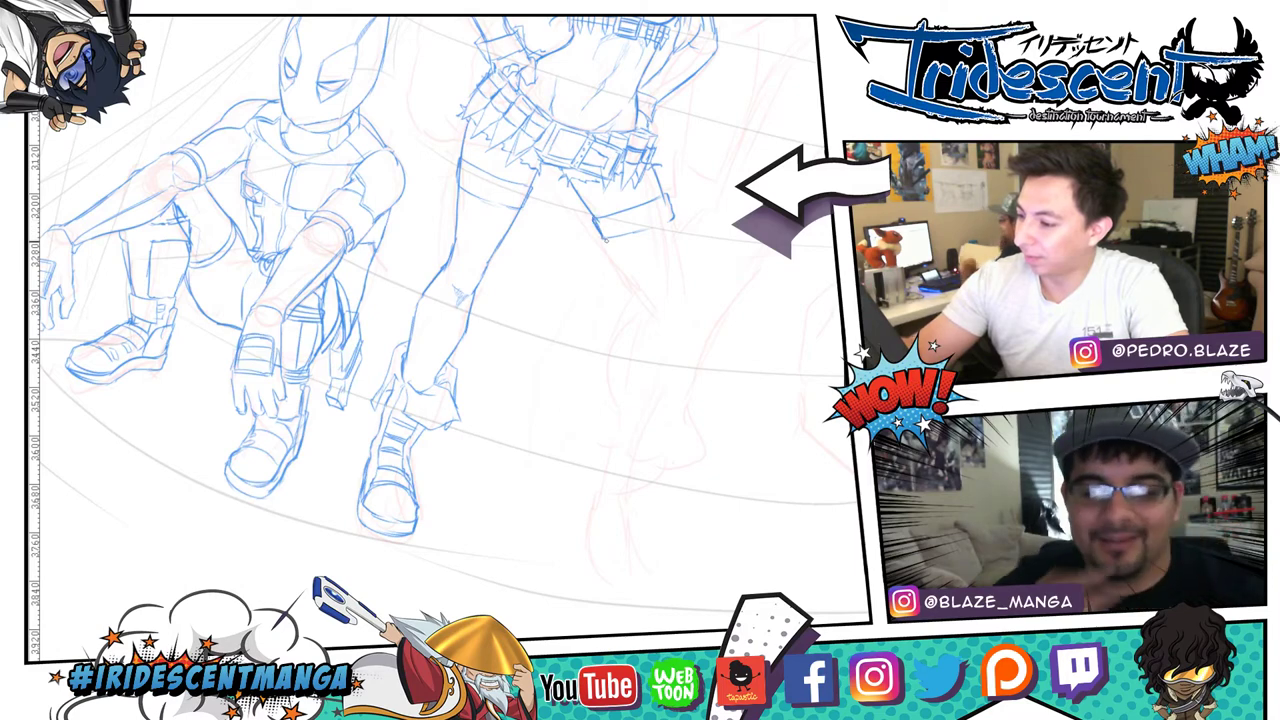
{"action": "left_click_drag", "start_coordinate": [605, 239], "coordinate": [637, 290]}
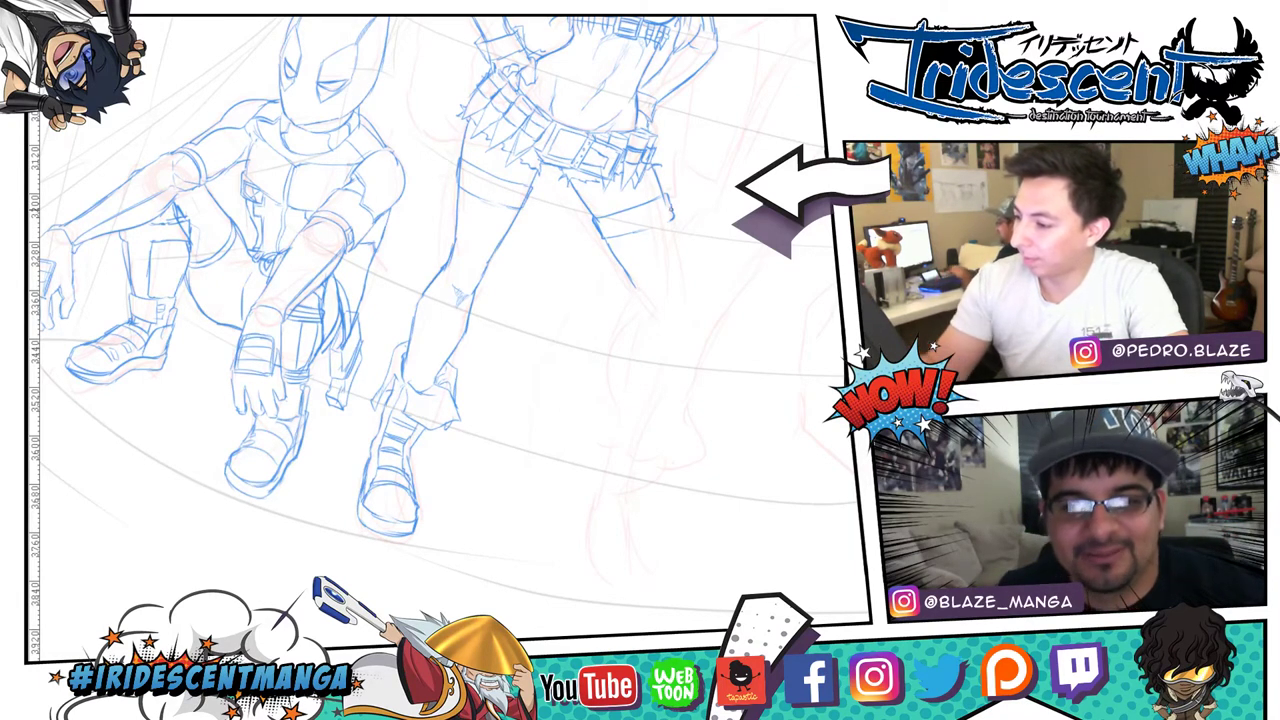
{"action": "left_click_drag", "start_coordinate": [670, 226], "coordinate": [682, 314]}
{"action": "key", "text": "minus"}
{"action": "key", "text": "minus"}
{"action": "key", "text": "minus"}
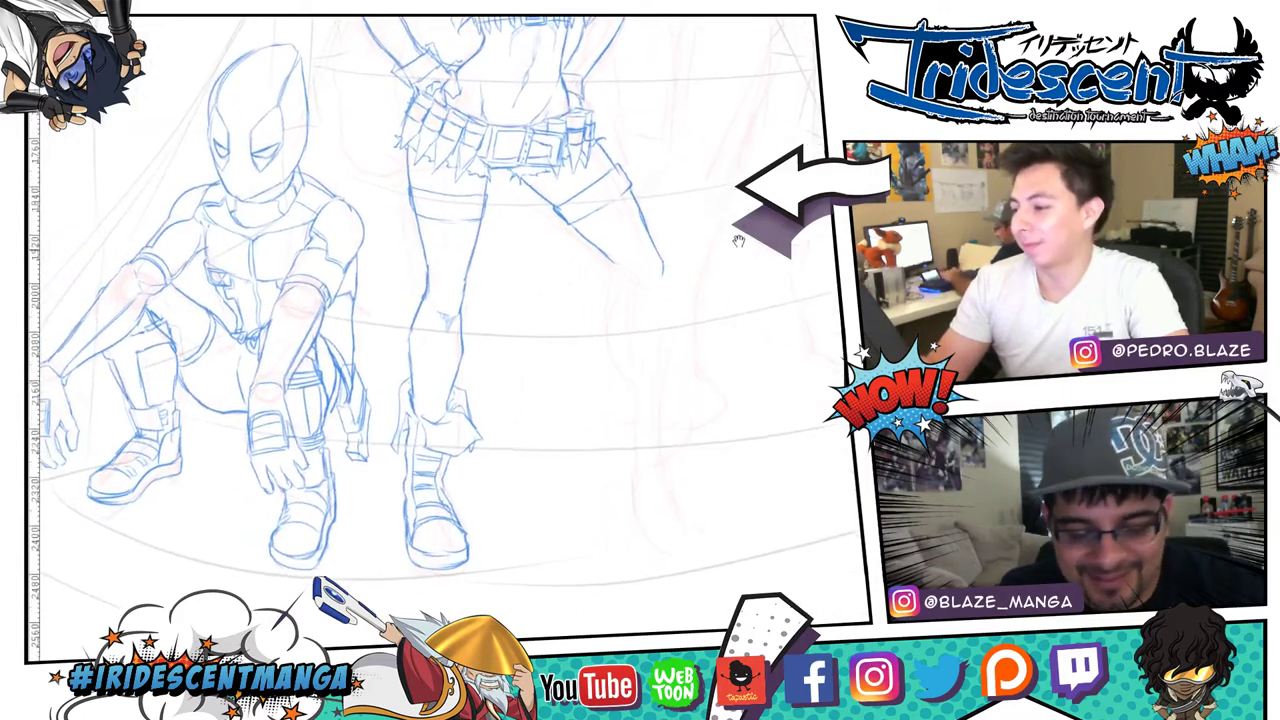
{"action": "left_click_drag", "start_coordinate": [737, 240], "coordinate": [764, 185]}
{"action": "key", "text": "minus"}
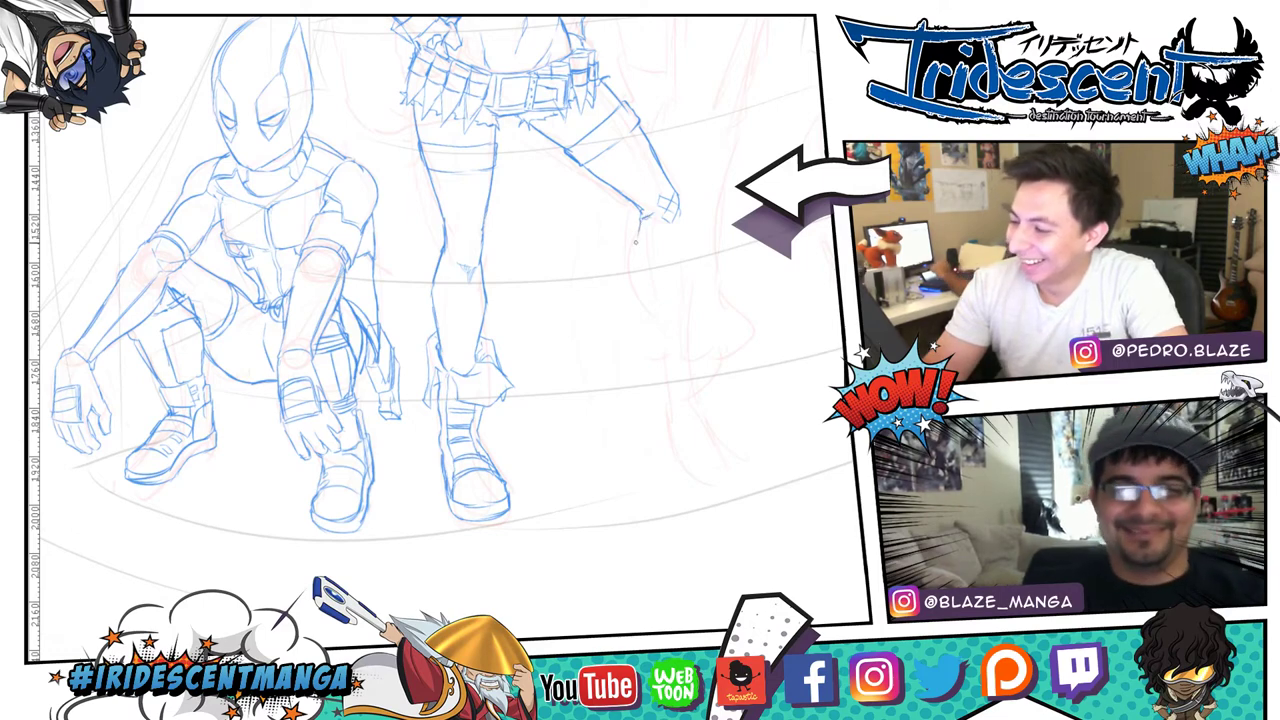
- Draw the outstretched leg's calf contours down from the knee and a jagged, flared cuff around the lower shin
{"action": "mouse_move", "coordinate": [636, 244]}
{"action": "left_mouse_down"}
{"action": "mouse_move", "coordinate": [634, 286]}
{"action": "mouse_move", "coordinate": [650, 310]}
{"action": "left_mouse_up"}
{"action": "left_click_drag", "start_coordinate": [684, 212], "coordinate": [683, 308]}
{"action": "mouse_move", "coordinate": [686, 242]}
{"action": "left_mouse_down"}
{"action": "mouse_move", "coordinate": [690, 311]}
{"action": "mouse_move", "coordinate": [647, 308]}
{"action": "mouse_move", "coordinate": [645, 340]}
{"action": "mouse_move", "coordinate": [651, 353]}
{"action": "mouse_move", "coordinate": [654, 324]}
{"action": "mouse_move", "coordinate": [659, 358]}
{"action": "mouse_move", "coordinate": [660, 334]}
{"action": "mouse_move", "coordinate": [679, 324]}
{"action": "mouse_move", "coordinate": [712, 338]}
{"action": "mouse_move", "coordinate": [684, 331]}
{"action": "mouse_move", "coordinate": [718, 341]}
{"action": "left_mouse_up"}
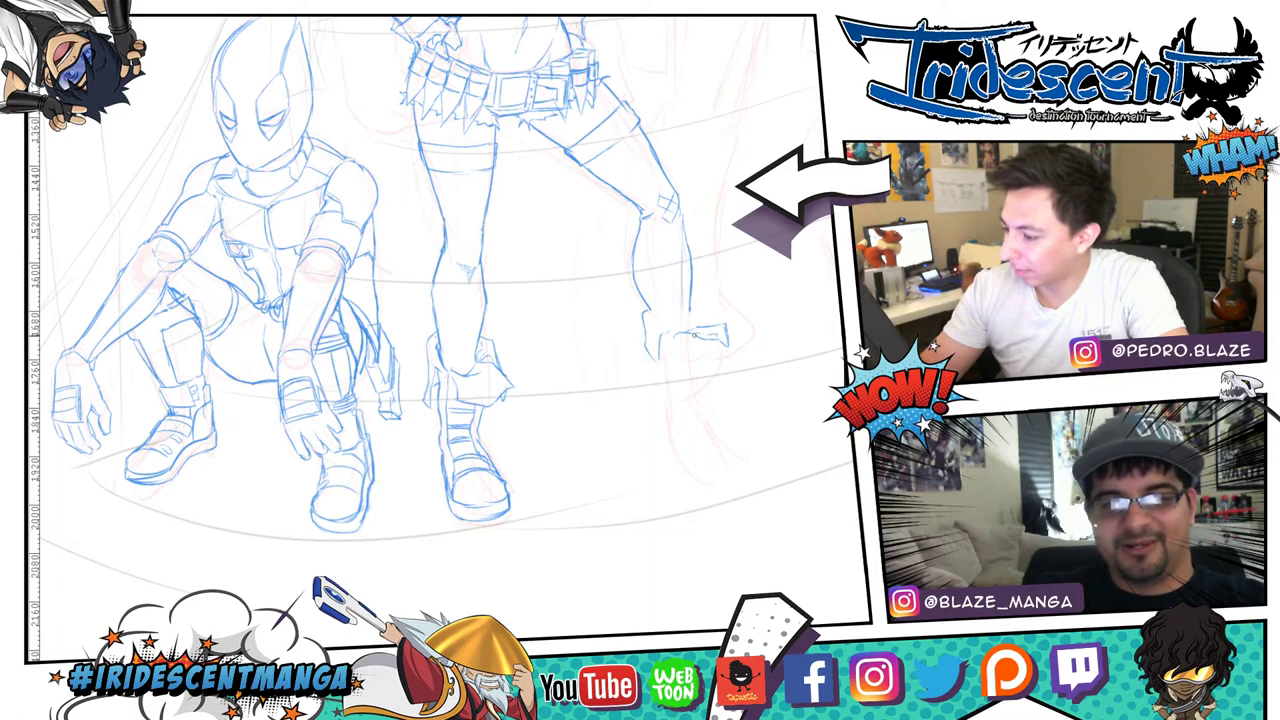
{"action": "left_click_drag", "start_coordinate": [675, 334], "coordinate": [696, 337]}
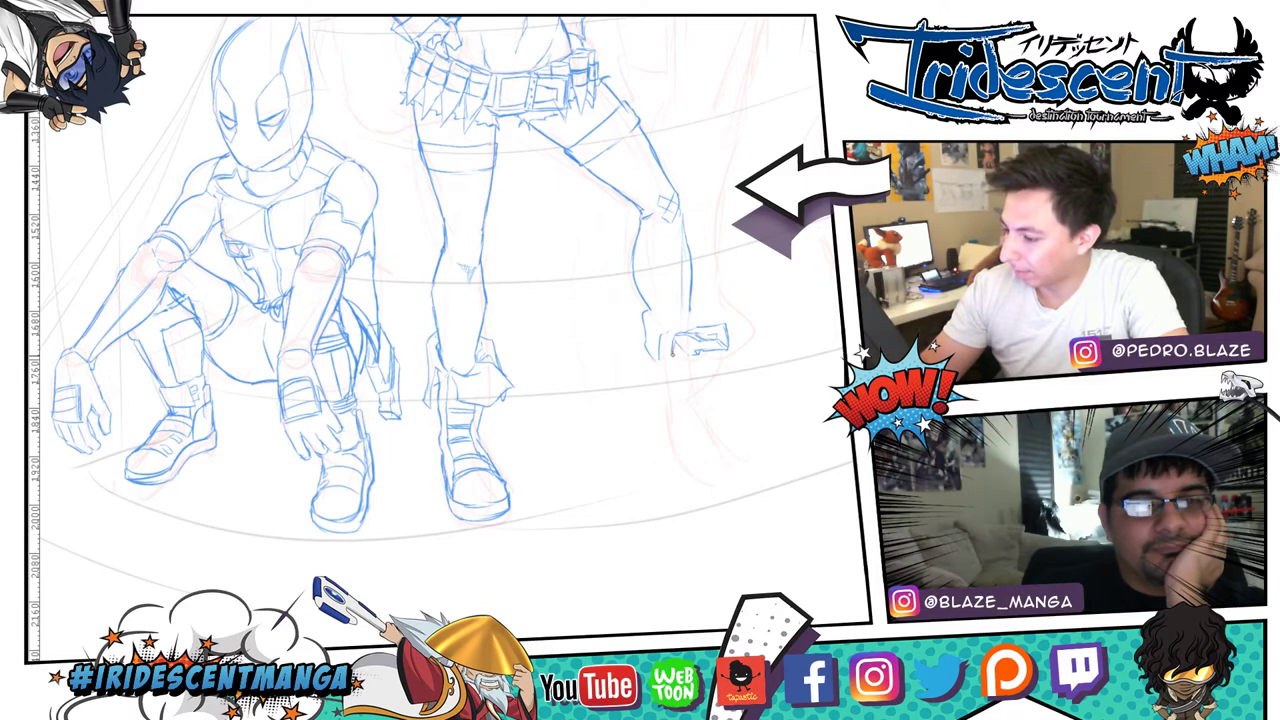
{"action": "left_click_drag", "start_coordinate": [675, 345], "coordinate": [670, 373]}
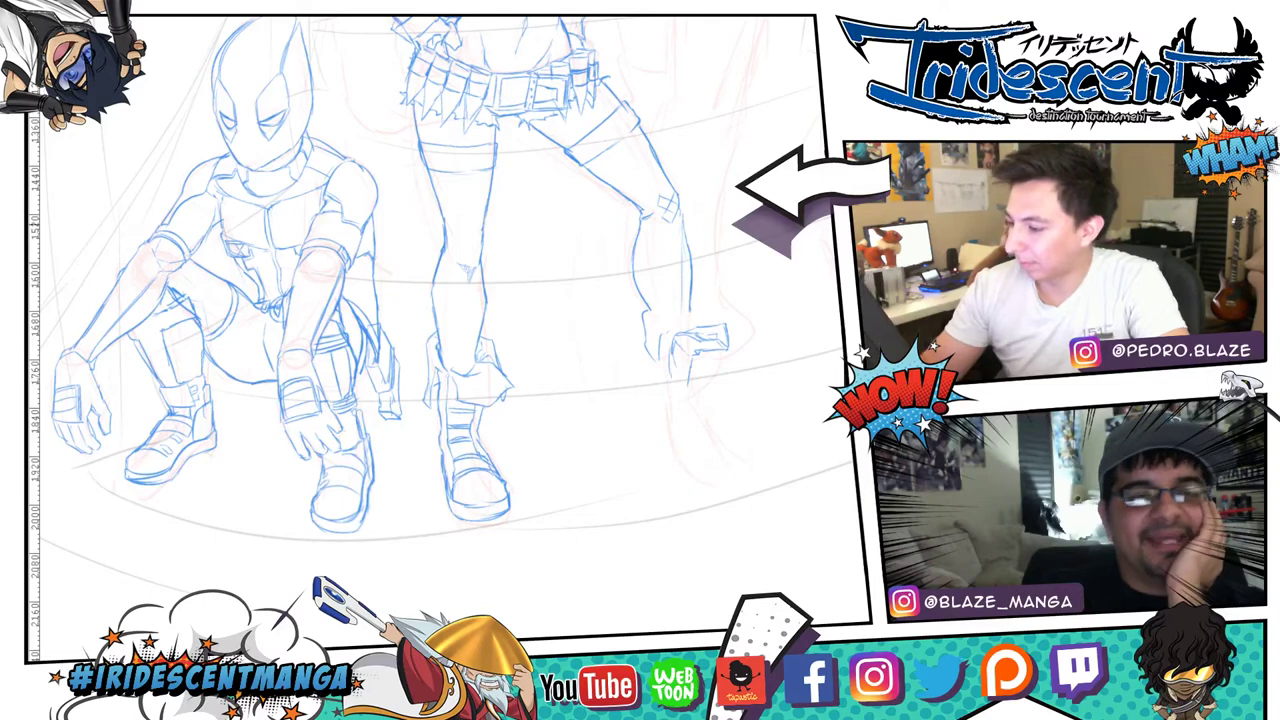
- Draw the boot shaft below the outstretched leg's cuff with straps across the front and side contours widening into the foot
{"action": "left_click_drag", "start_coordinate": [743, 292], "coordinate": [717, 258]}
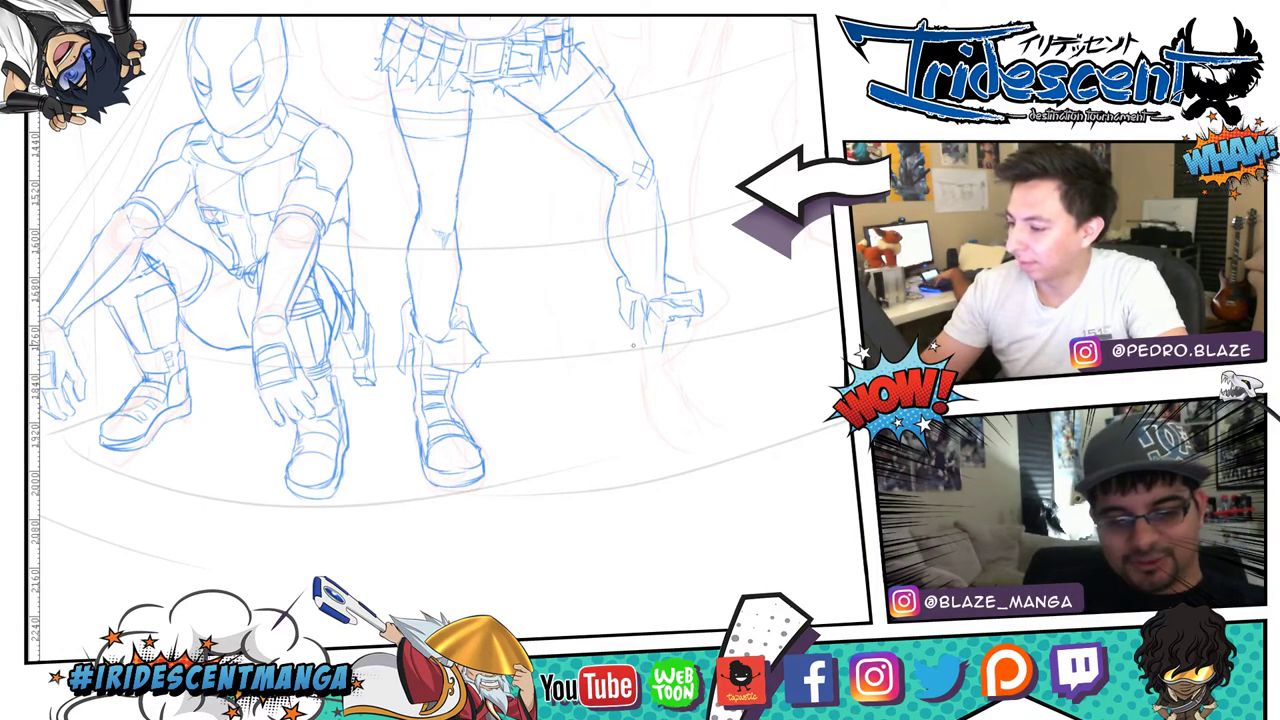
{"action": "left_click_drag", "start_coordinate": [632, 332], "coordinate": [634, 372]}
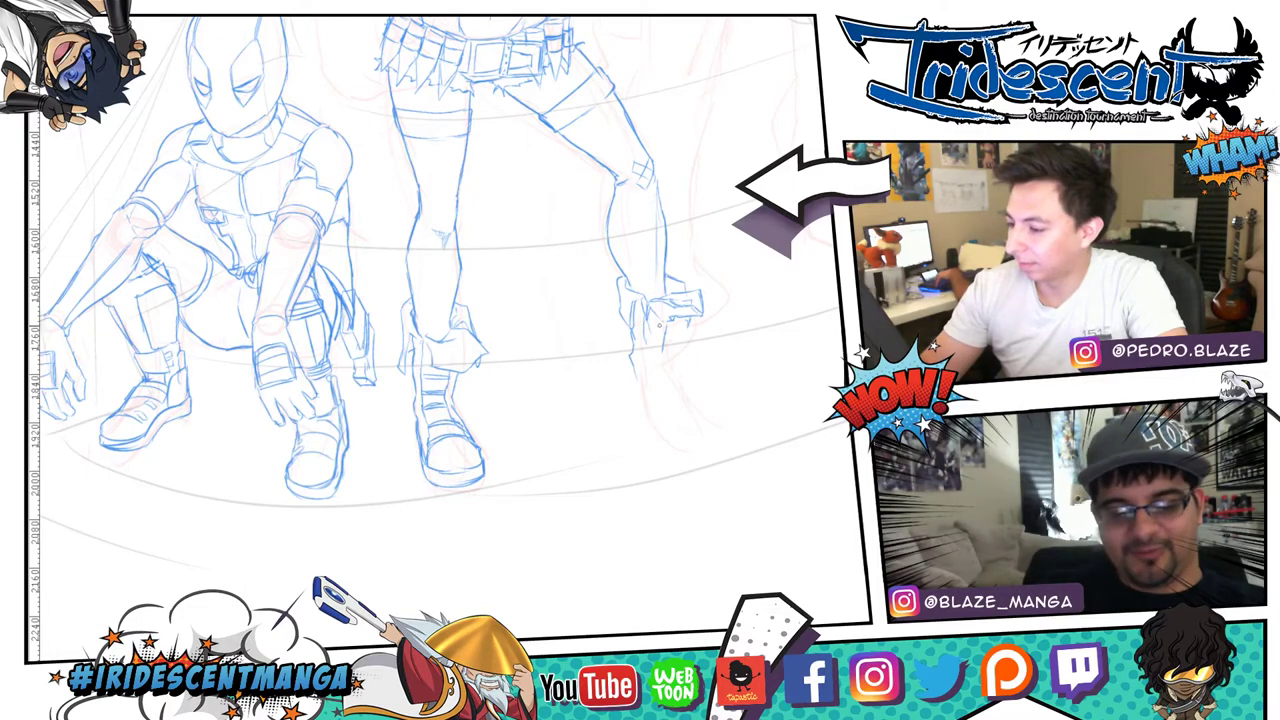
{"action": "mouse_move", "coordinate": [670, 322]}
{"action": "left_mouse_down"}
{"action": "mouse_move", "coordinate": [669, 362]}
{"action": "mouse_move", "coordinate": [658, 332]}
{"action": "mouse_move", "coordinate": [667, 367]}
{"action": "left_mouse_up"}
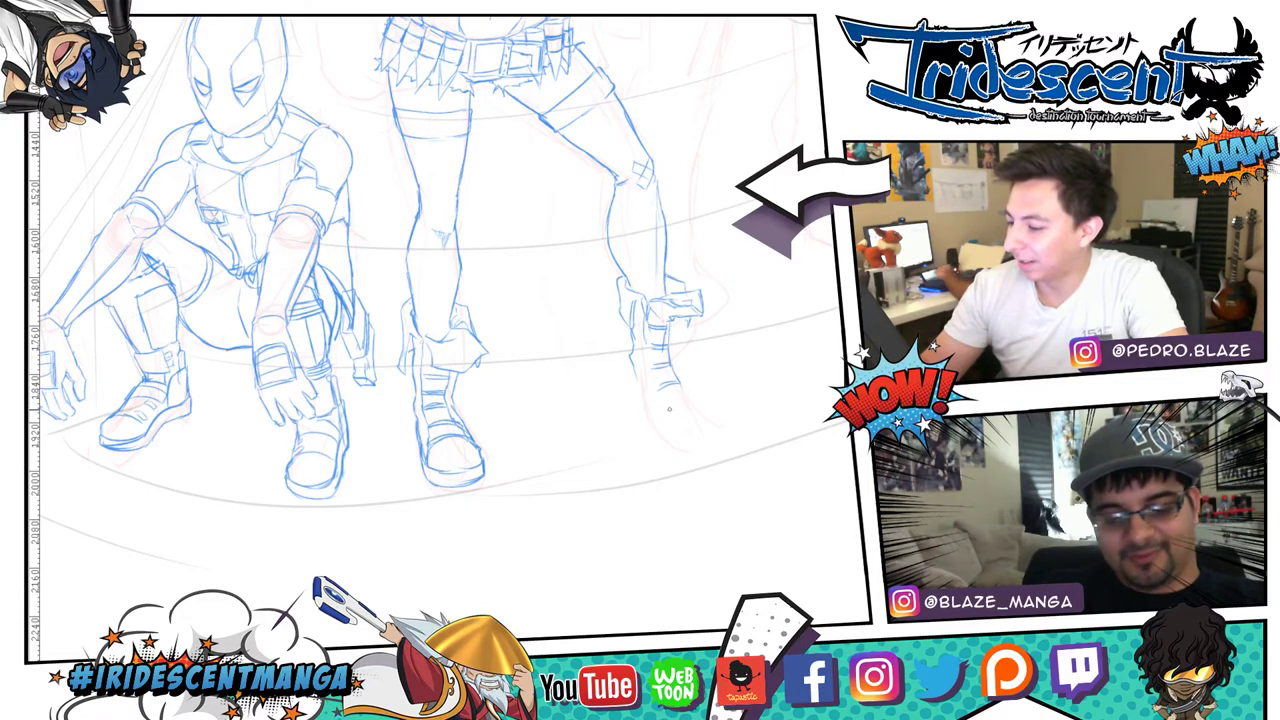
{"action": "mouse_move", "coordinate": [667, 409]}
{"action": "left_mouse_down"}
{"action": "mouse_move", "coordinate": [696, 396]}
{"action": "mouse_move", "coordinate": [668, 402]}
{"action": "left_mouse_up"}
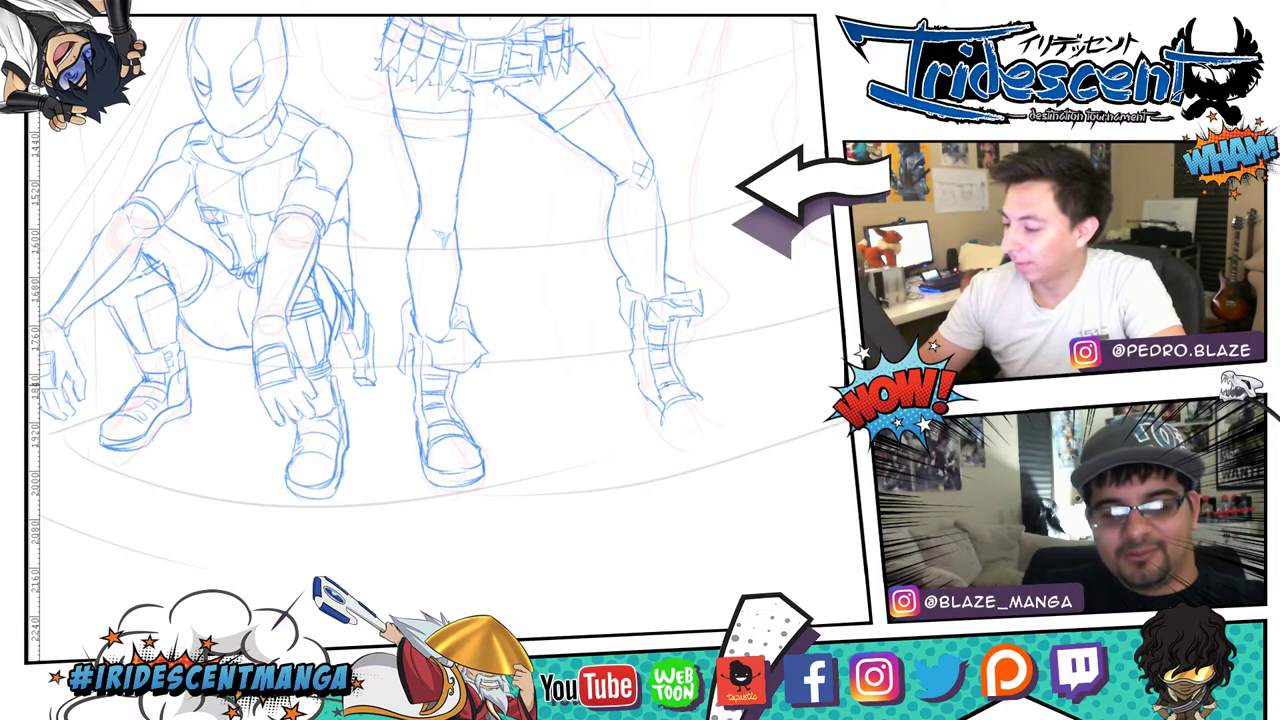
{"action": "mouse_move", "coordinate": [636, 401]}
{"action": "left_mouse_down"}
{"action": "mouse_move", "coordinate": [663, 424]}
{"action": "mouse_move", "coordinate": [716, 414]}
{"action": "left_mouse_up"}
- Lasso the girl's upper arm beside the loose braid, skew it slightly outward and upward, and redraw its contours to rejoin shoulder and elbow
{"action": "scroll", "coordinate": [740, 262], "scroll_direction": "down", "scroll_amount": 5}
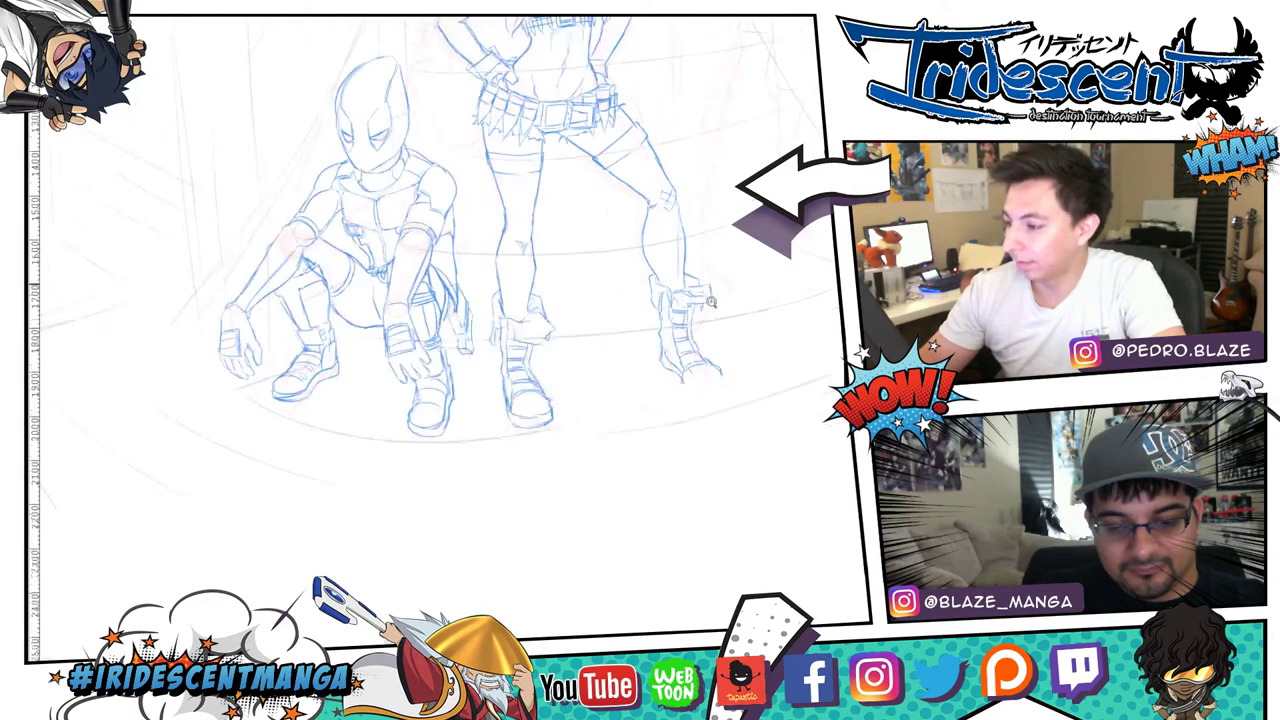
{"action": "left_click_drag", "start_coordinate": [734, 229], "coordinate": [742, 298]}
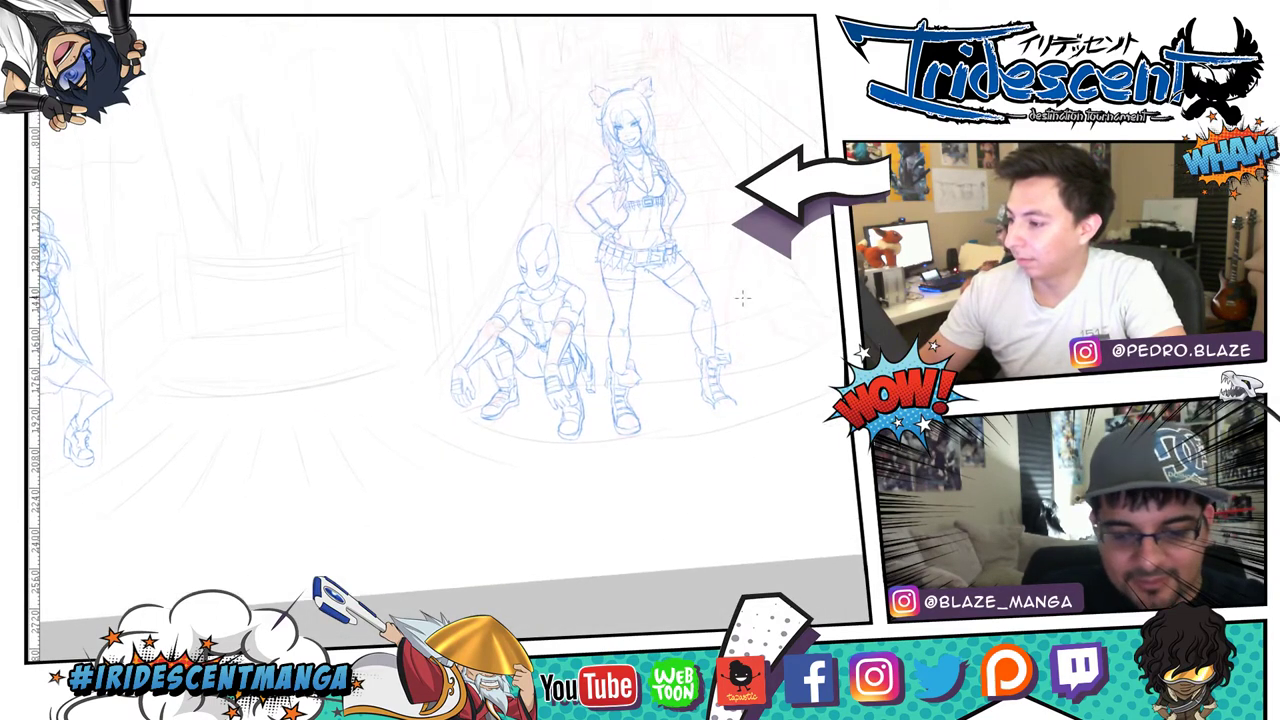
{"action": "scroll", "coordinate": [722, 265], "scroll_direction": "up", "scroll_amount": 2}
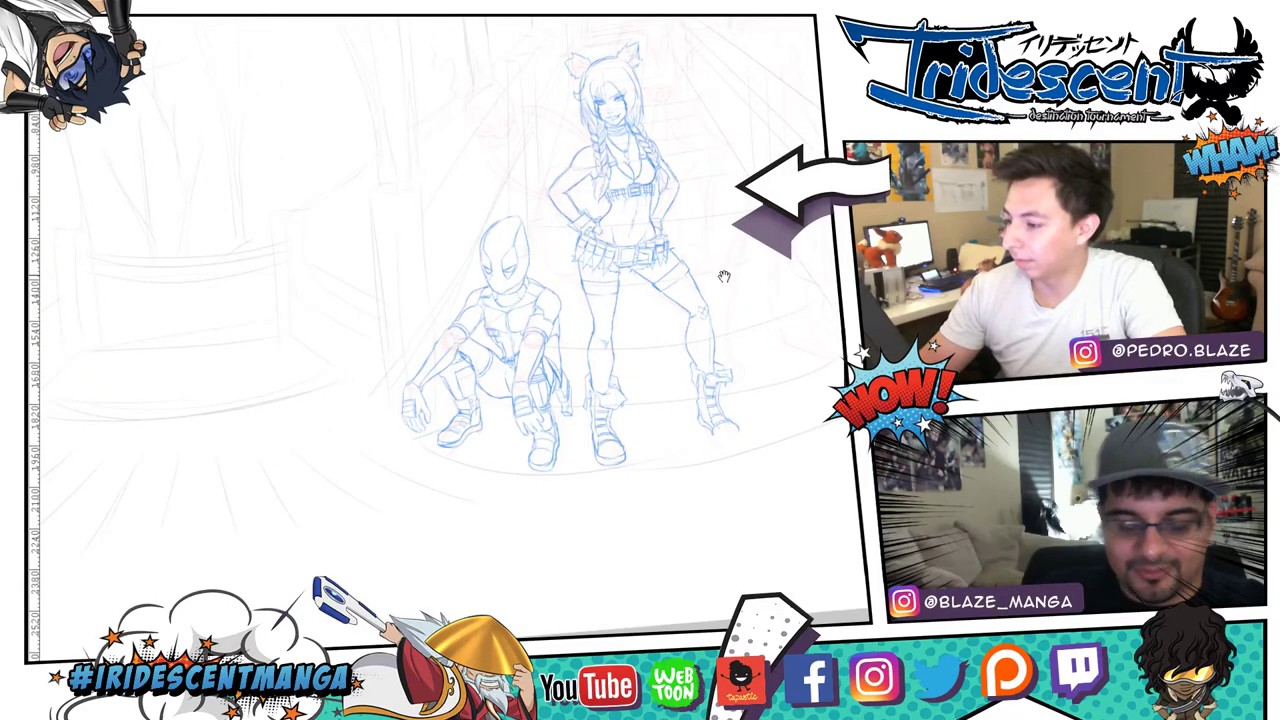
{"action": "scroll", "coordinate": [726, 270], "scroll_direction": "up", "scroll_amount": 2}
{"action": "scroll", "coordinate": [733, 258], "scroll_direction": "down", "scroll_amount": 4}
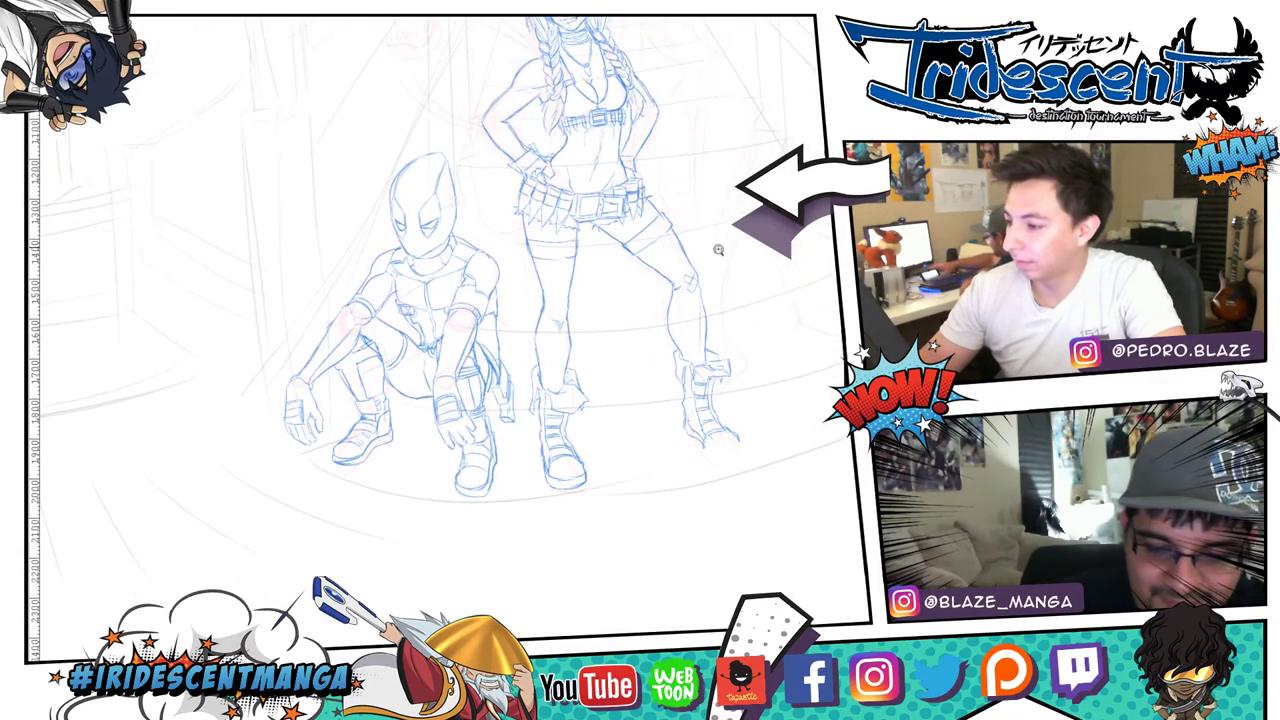
{"action": "scroll", "coordinate": [697, 295], "scroll_direction": "up", "scroll_amount": 2}
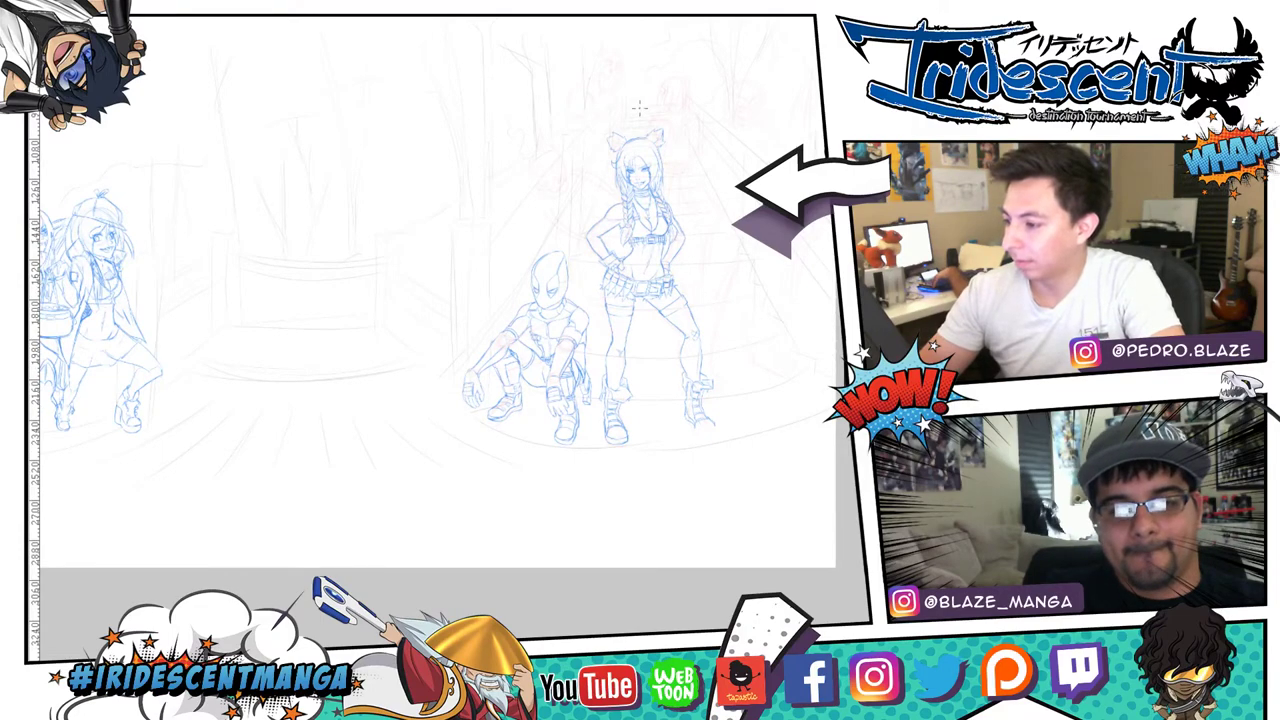
{"action": "scroll", "coordinate": [628, 193], "scroll_direction": "up", "scroll_amount": 4}
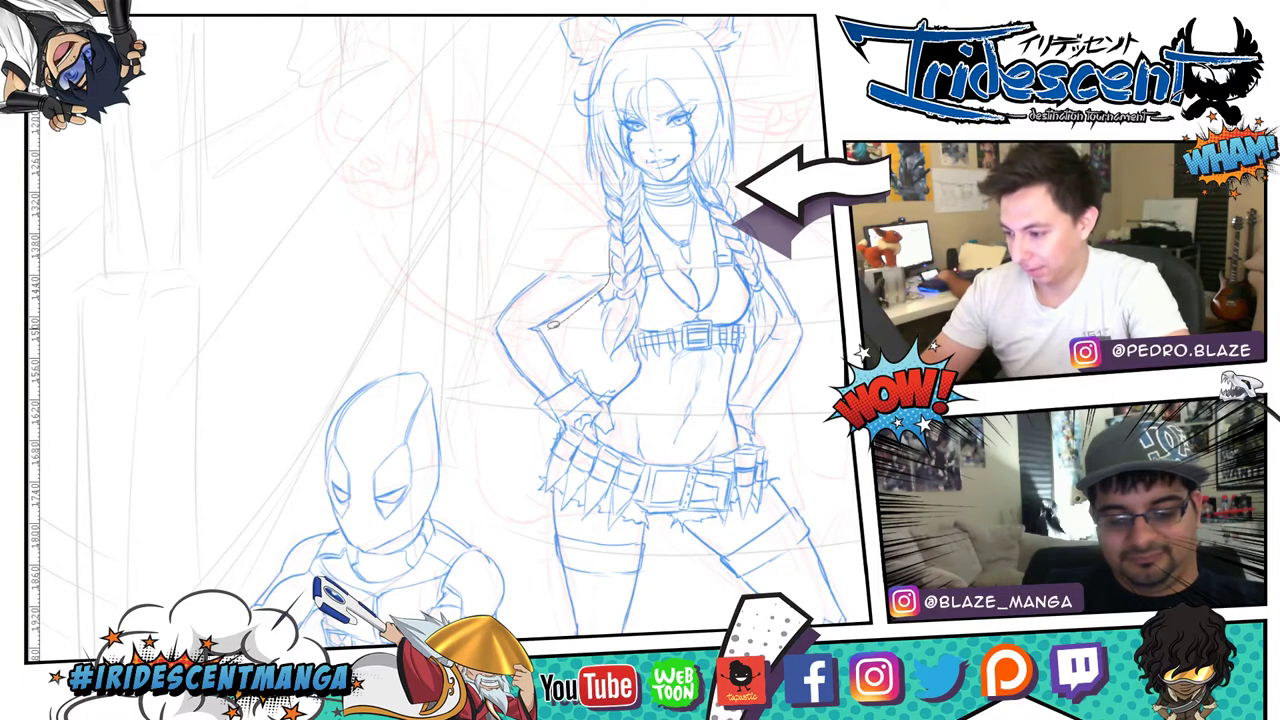
{"action": "mouse_move", "coordinate": [553, 323]}
{"action": "left_mouse_down"}
{"action": "mouse_move", "coordinate": [502, 260]}
{"action": "mouse_move", "coordinate": [587, 234]}
{"action": "mouse_move", "coordinate": [590, 290]}
{"action": "mouse_move", "coordinate": [614, 244]}
{"action": "left_mouse_up"}
{"action": "left_click", "coordinate": [578, 349]}
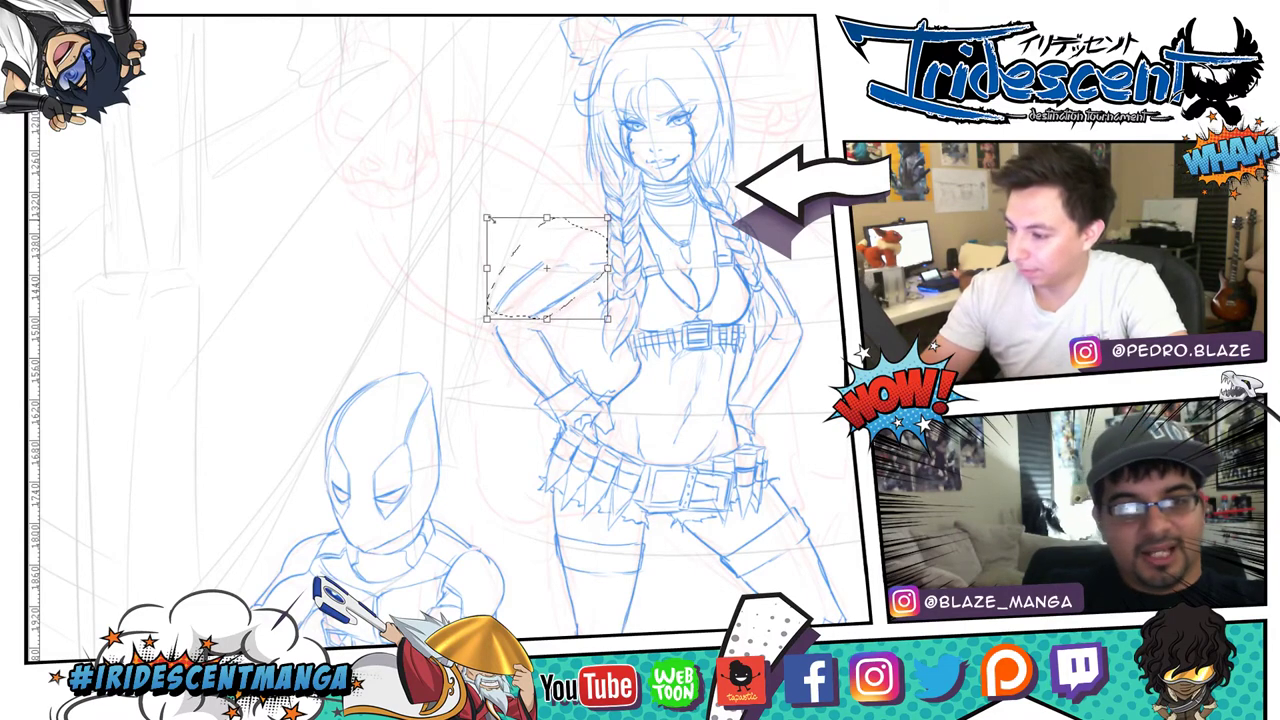
{"action": "left_click_drag", "start_coordinate": [487, 217], "coordinate": [490, 229]}
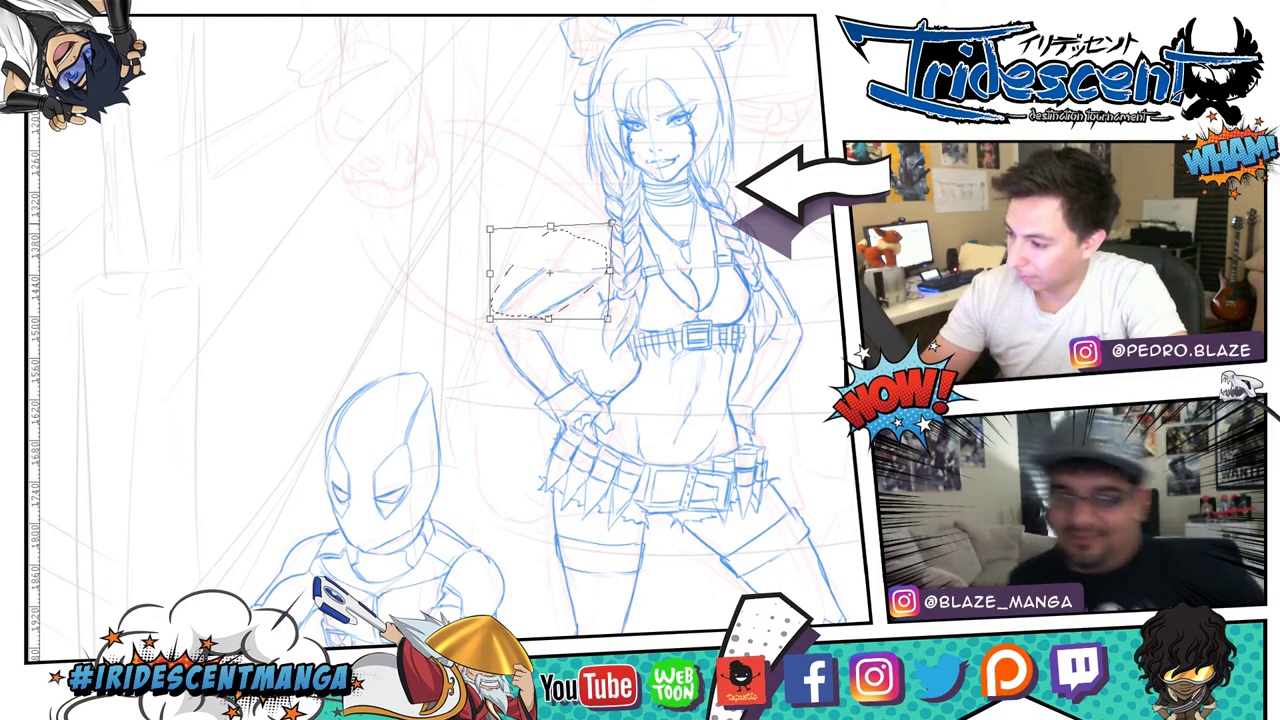
{"action": "left_click_drag", "start_coordinate": [591, 224], "coordinate": [615, 221]}
{"action": "left_click_drag", "start_coordinate": [613, 269], "coordinate": [613, 265]}
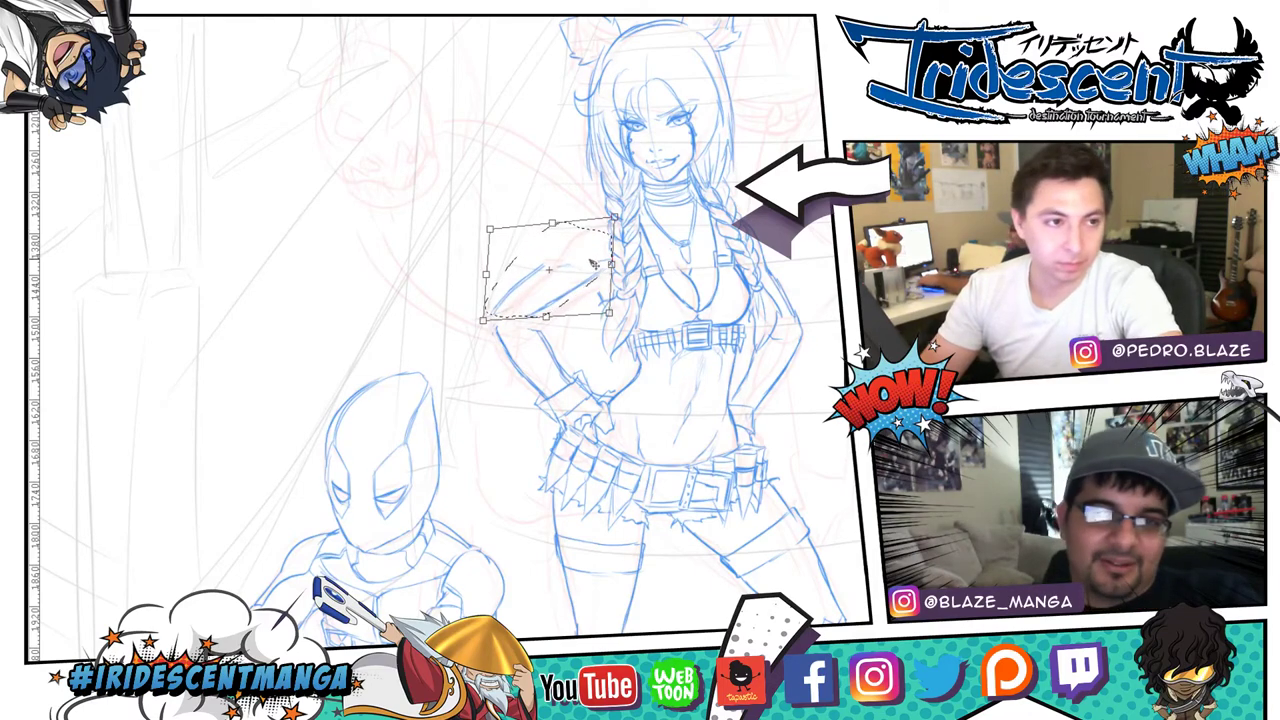
{"action": "key", "text": "Return"}
{"action": "key", "text": "ctrl+d"}
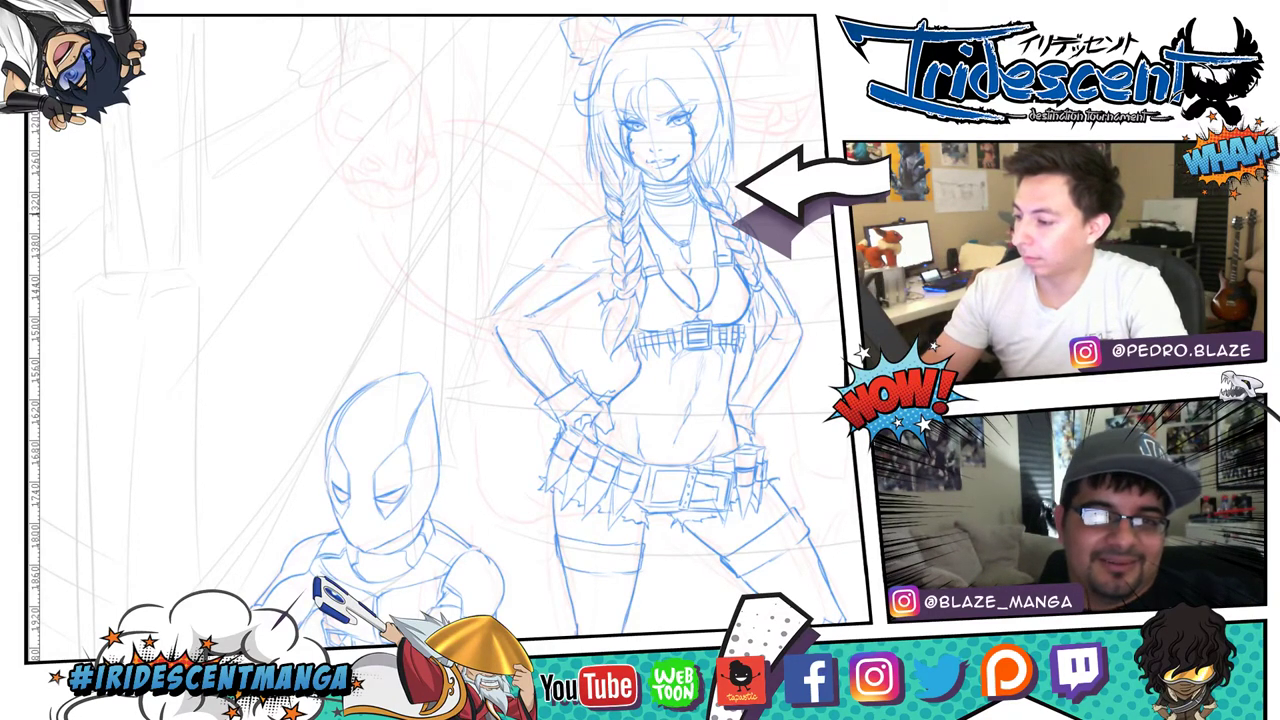
{"action": "mouse_move", "coordinate": [556, 247]}
{"action": "left_mouse_down"}
{"action": "mouse_move", "coordinate": [504, 302]}
{"action": "mouse_move", "coordinate": [497, 332]}
{"action": "mouse_move", "coordinate": [555, 359]}
{"action": "left_mouse_up"}
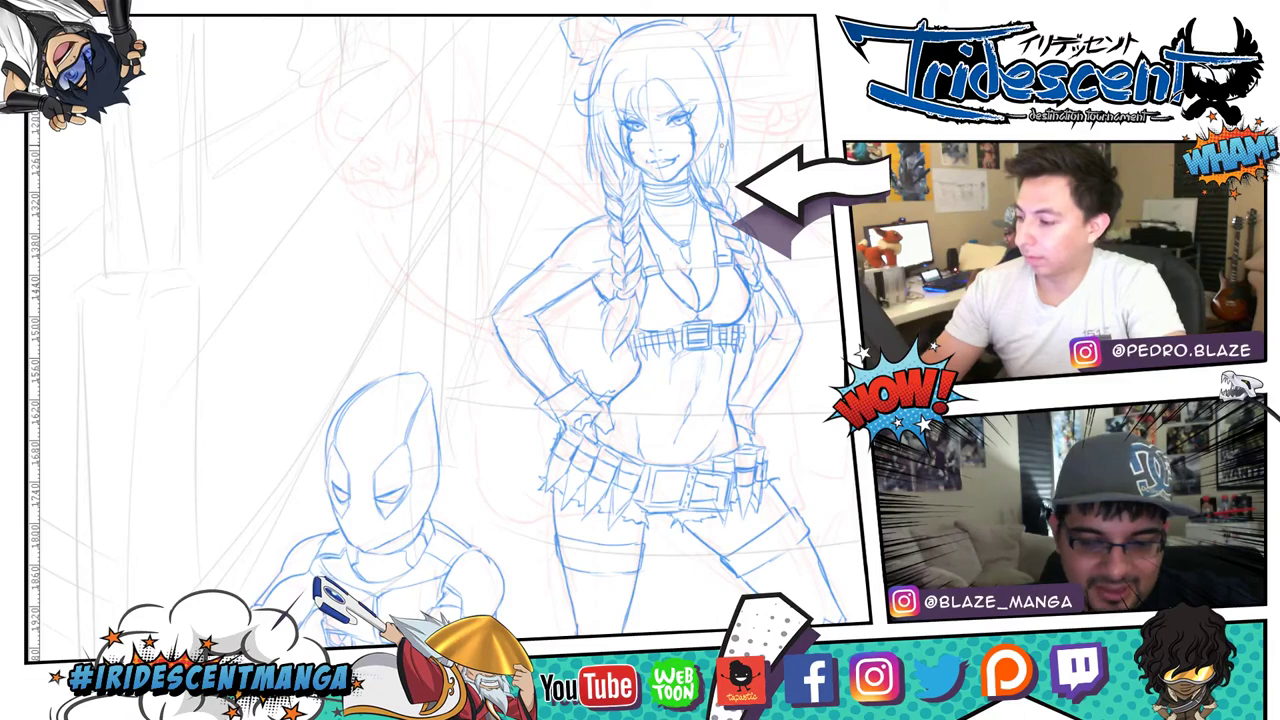
- Draw the rounded toe and lower outline of the outstretched leg's boot
{"action": "scroll", "coordinate": [741, 175], "scroll_direction": "down", "scroll_amount": 4}
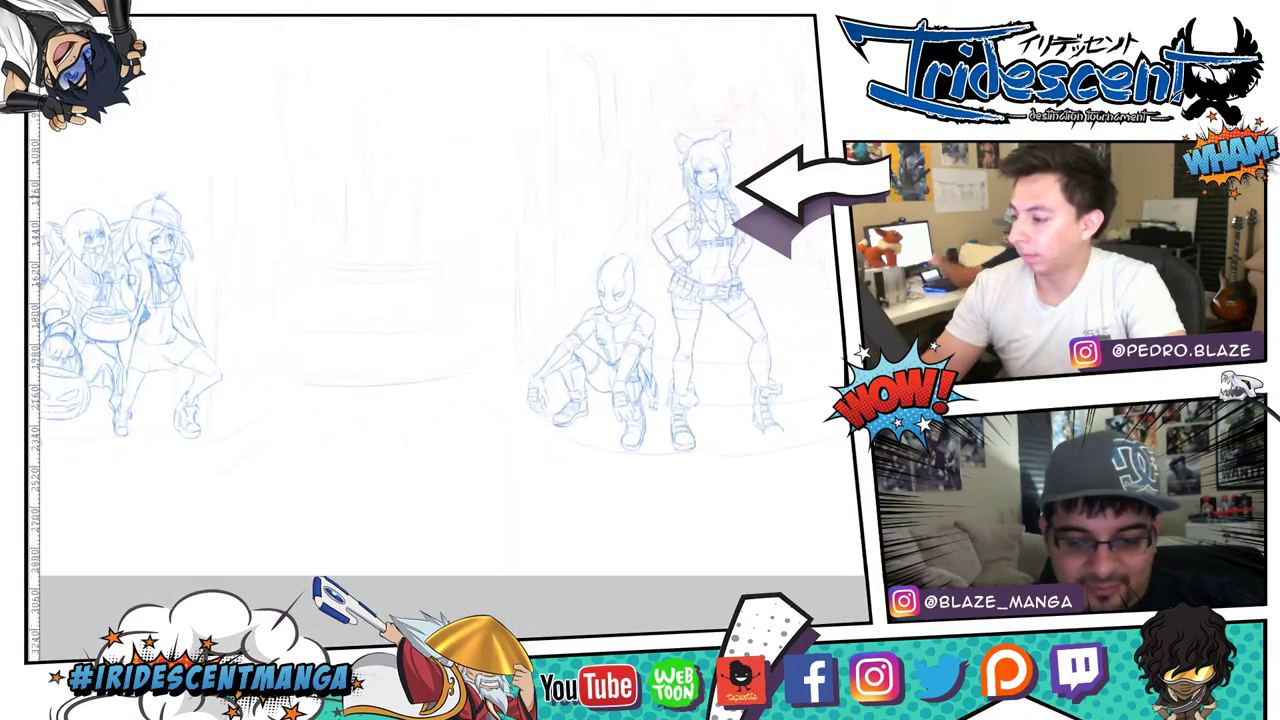
{"action": "scroll", "coordinate": [796, 498], "scroll_direction": "up", "scroll_amount": 5}
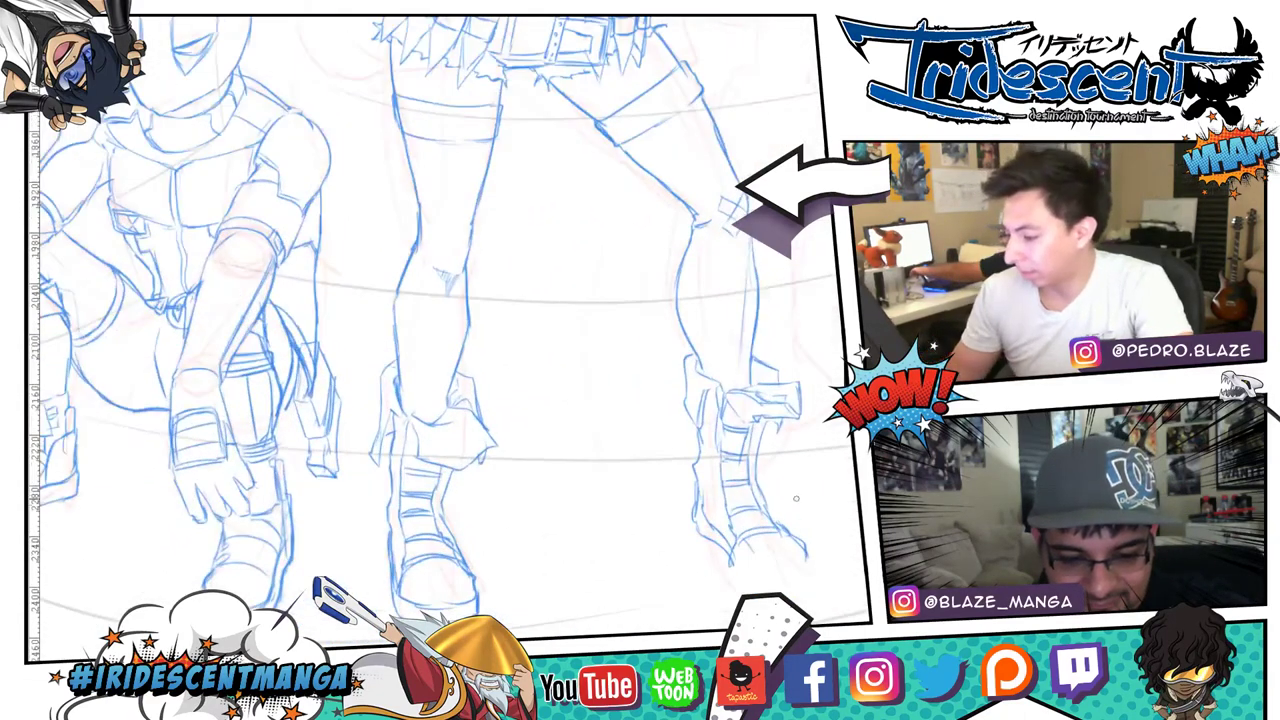
{"action": "mouse_move", "coordinate": [768, 510]}
{"action": "left_mouse_down"}
{"action": "mouse_move", "coordinate": [790, 529]}
{"action": "mouse_move", "coordinate": [751, 537]}
{"action": "mouse_move", "coordinate": [780, 529]}
{"action": "mouse_move", "coordinate": [808, 552]}
{"action": "mouse_move", "coordinate": [740, 548]}
{"action": "mouse_move", "coordinate": [775, 565]}
{"action": "mouse_move", "coordinate": [738, 570]}
{"action": "mouse_move", "coordinate": [786, 580]}
{"action": "mouse_move", "coordinate": [814, 560]}
{"action": "left_mouse_up"}
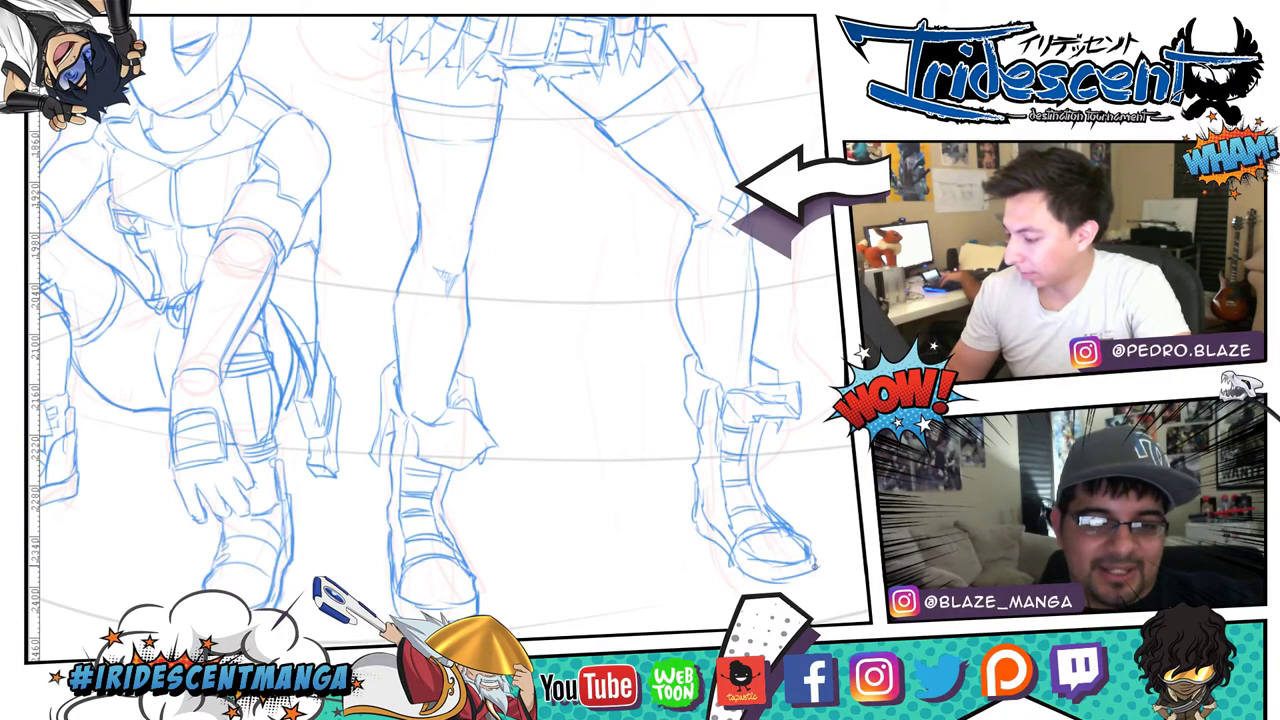
{"action": "mouse_move", "coordinate": [846, 489]}
{"action": "left_mouse_down"}
{"action": "mouse_move", "coordinate": [780, 500]}
{"action": "mouse_move", "coordinate": [826, 514]}
{"action": "mouse_move", "coordinate": [850, 505]}
{"action": "left_mouse_up"}
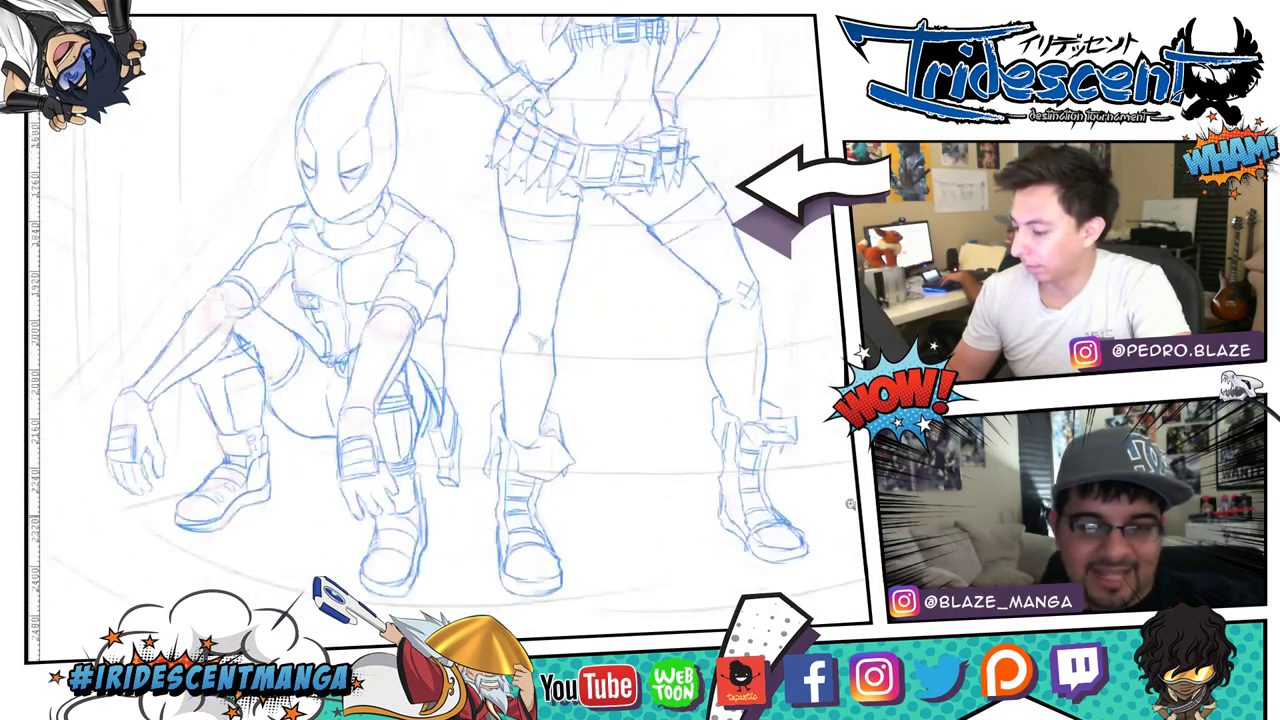
- Add instep straps, a toe cap and a sole line to the outstretched leg's boot, and reinforce its heel and side contours
{"action": "scroll", "coordinate": [850, 505], "scroll_direction": "up", "scroll_amount": 2}
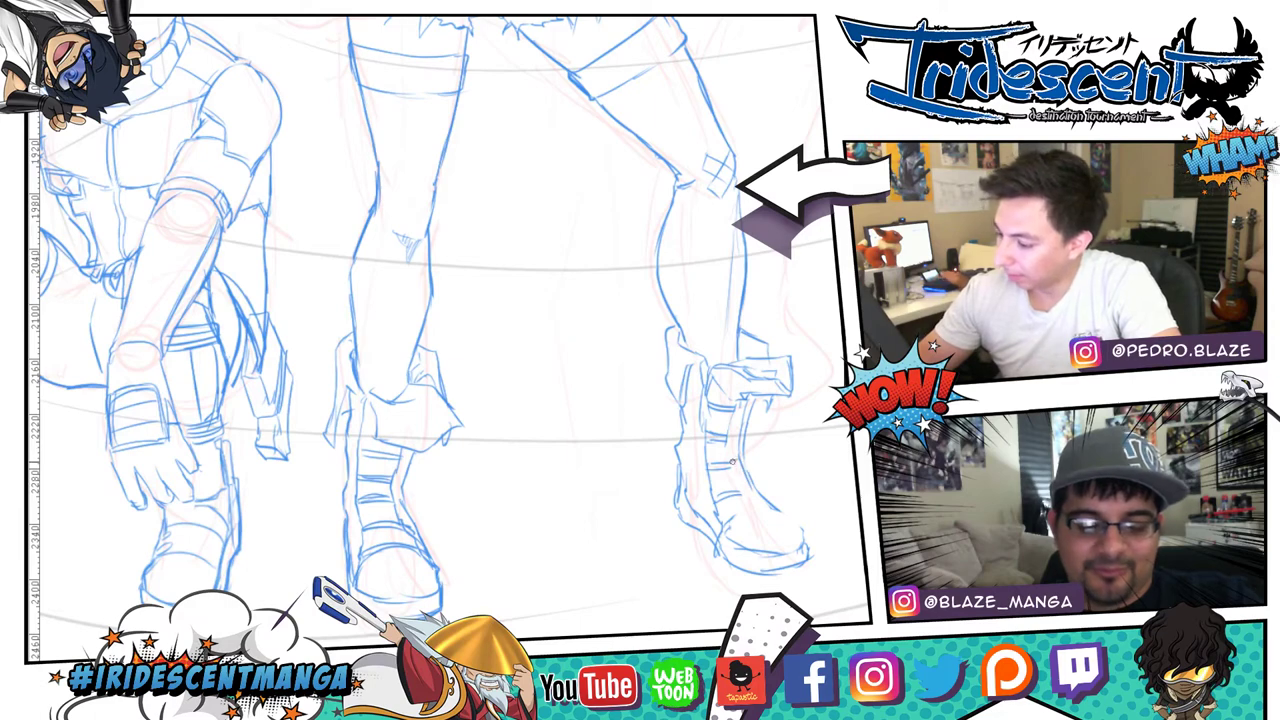
{"action": "left_click_drag", "start_coordinate": [718, 498], "coordinate": [754, 491]}
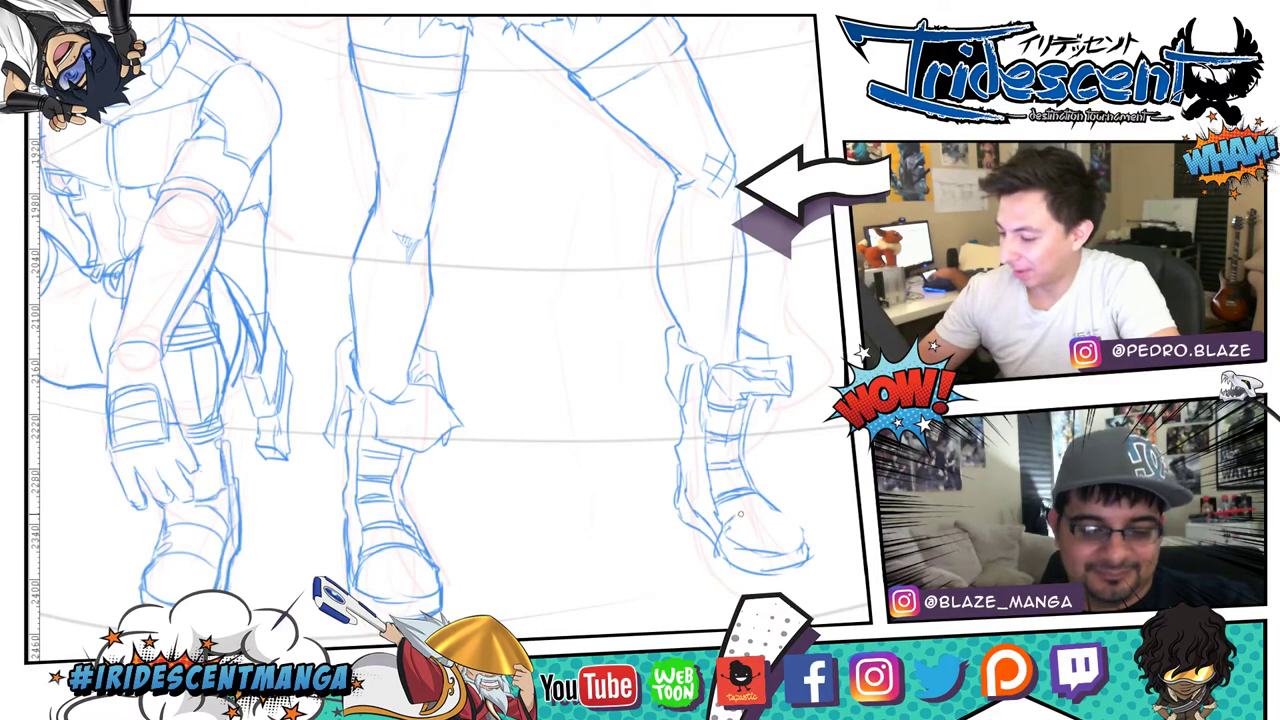
{"action": "mouse_move", "coordinate": [736, 514]}
{"action": "left_mouse_down"}
{"action": "mouse_move", "coordinate": [780, 511]}
{"action": "mouse_move", "coordinate": [737, 511]}
{"action": "mouse_move", "coordinate": [740, 550]}
{"action": "left_mouse_up"}
{"action": "mouse_move", "coordinate": [775, 511]}
{"action": "left_mouse_down"}
{"action": "mouse_move", "coordinate": [793, 542]}
{"action": "mouse_move", "coordinate": [735, 535]}
{"action": "mouse_move", "coordinate": [765, 554]}
{"action": "mouse_move", "coordinate": [807, 541]}
{"action": "left_mouse_up"}
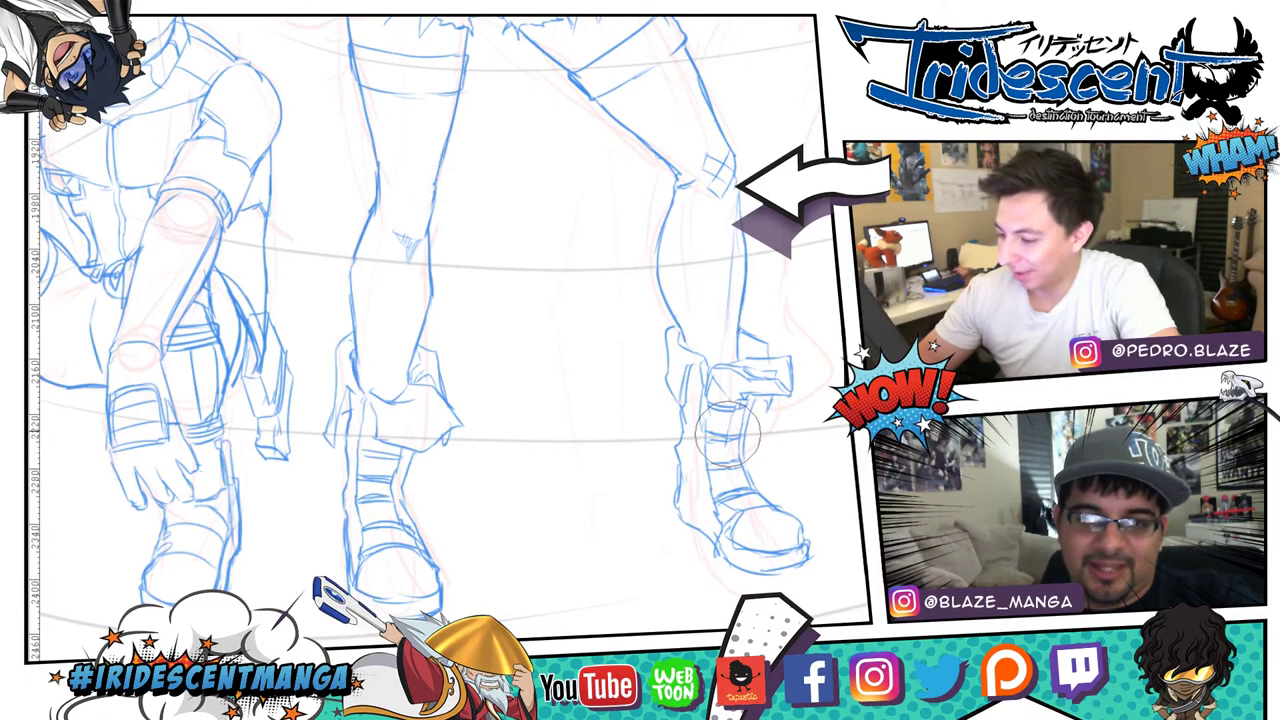
{"action": "left_click_drag", "start_coordinate": [684, 408], "coordinate": [680, 450]}
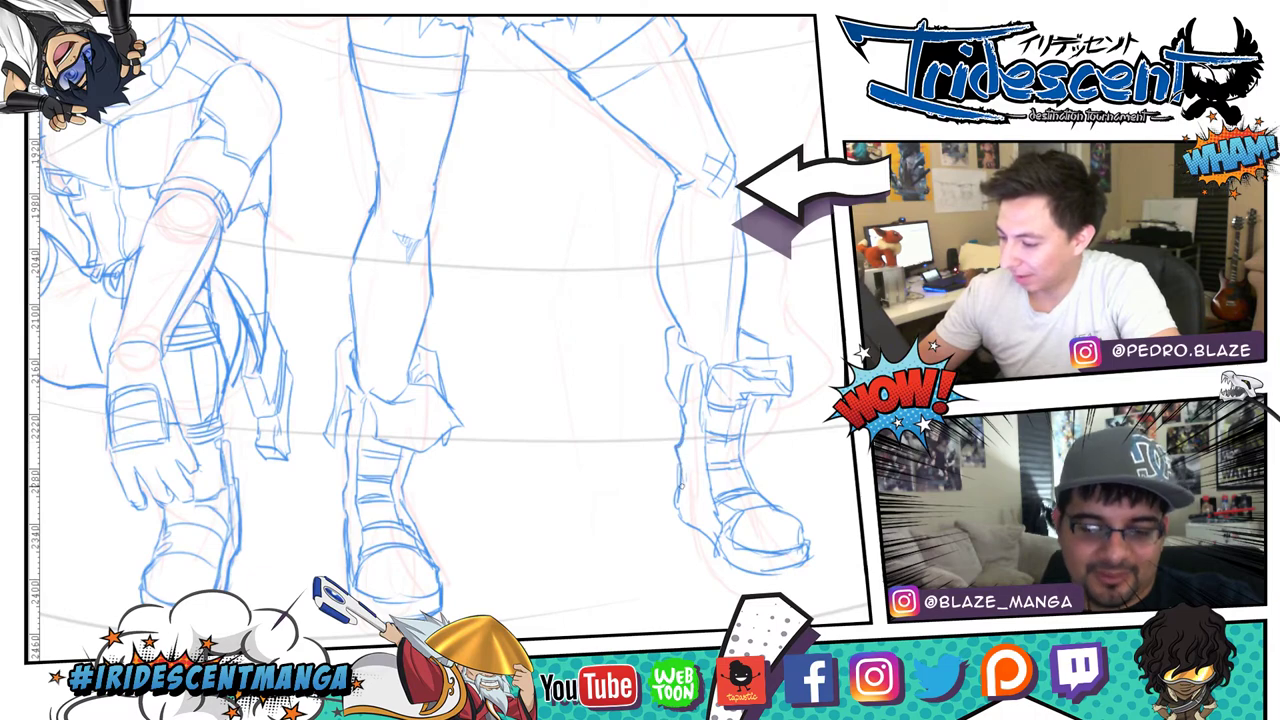
{"action": "mouse_move", "coordinate": [694, 508]}
{"action": "left_mouse_down"}
{"action": "mouse_move", "coordinate": [721, 531]}
{"action": "mouse_move", "coordinate": [680, 487]}
{"action": "mouse_move", "coordinate": [730, 540]}
{"action": "left_mouse_up"}
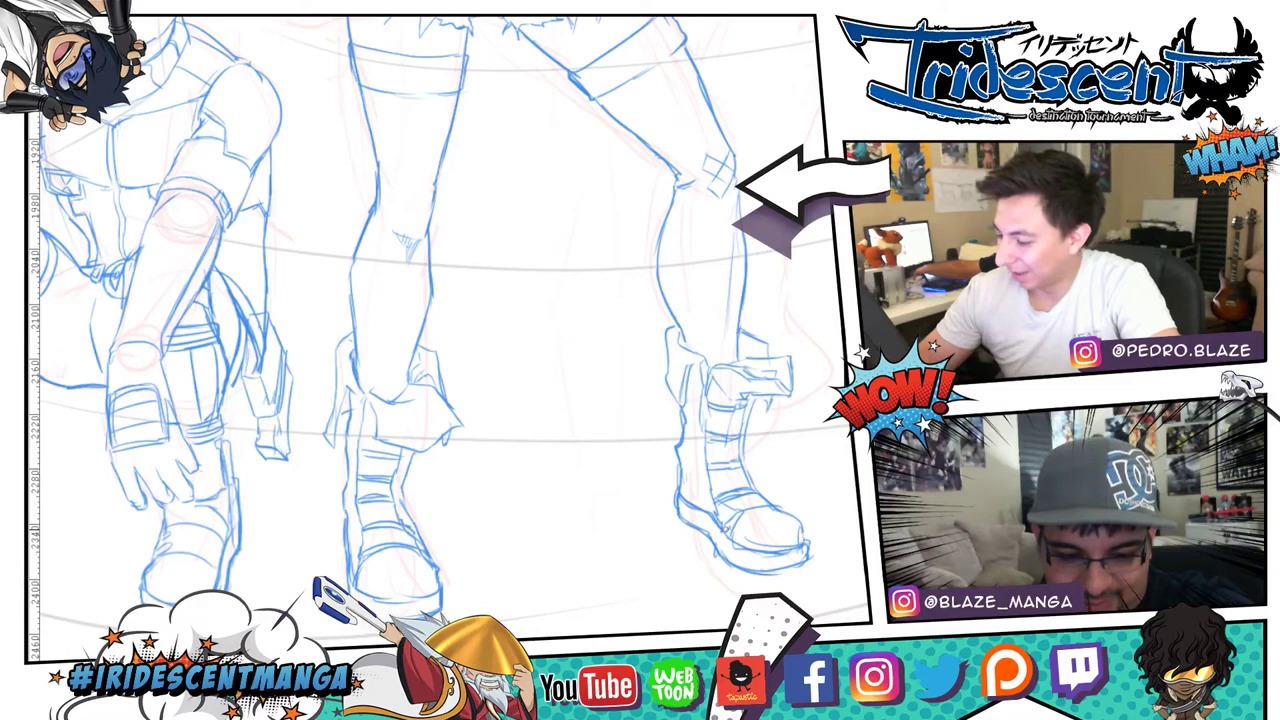
- Reinforce the sole line of the outstretched leg's boot and clean up the stray strokes around its heel and arch
{"action": "left_click_drag", "start_coordinate": [721, 528], "coordinate": [806, 541]}
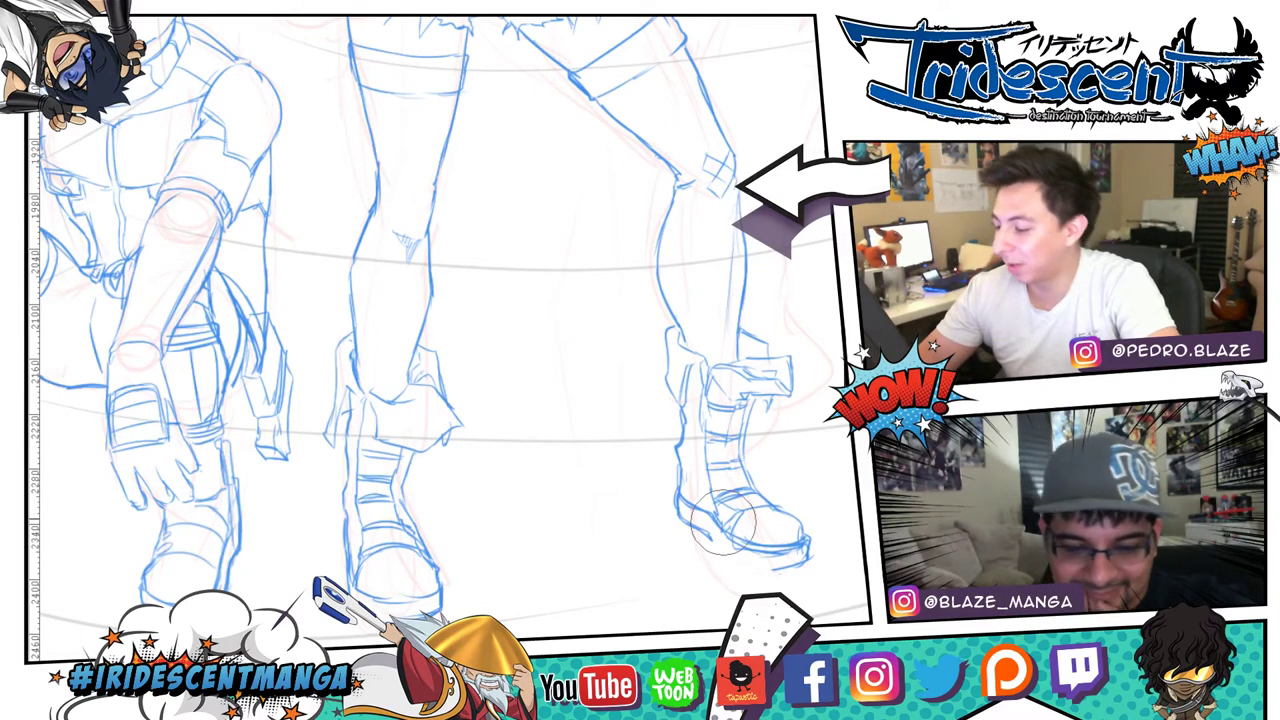
{"action": "left_click_drag", "start_coordinate": [680, 515], "coordinate": [747, 562]}
{"action": "left_click_drag", "start_coordinate": [712, 532], "coordinate": [766, 568]}
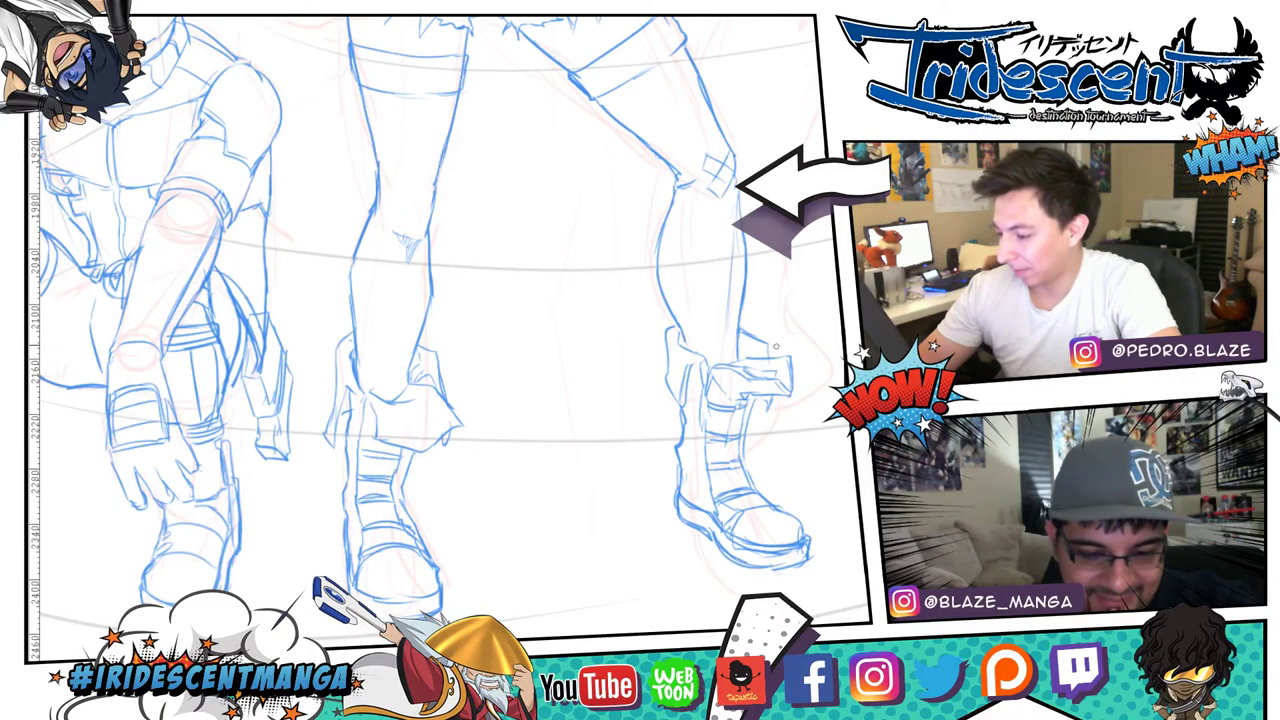
- Examine the whole group scene and the rough red figures still unrefined behind the animal-eared girl
{"action": "scroll", "coordinate": [745, 348], "scroll_direction": "down", "scroll_amount": 5}
{"action": "scroll", "coordinate": [745, 348], "scroll_direction": "down", "scroll_amount": 1}
{"action": "left_click_drag", "start_coordinate": [745, 348], "coordinate": [763, 391]}
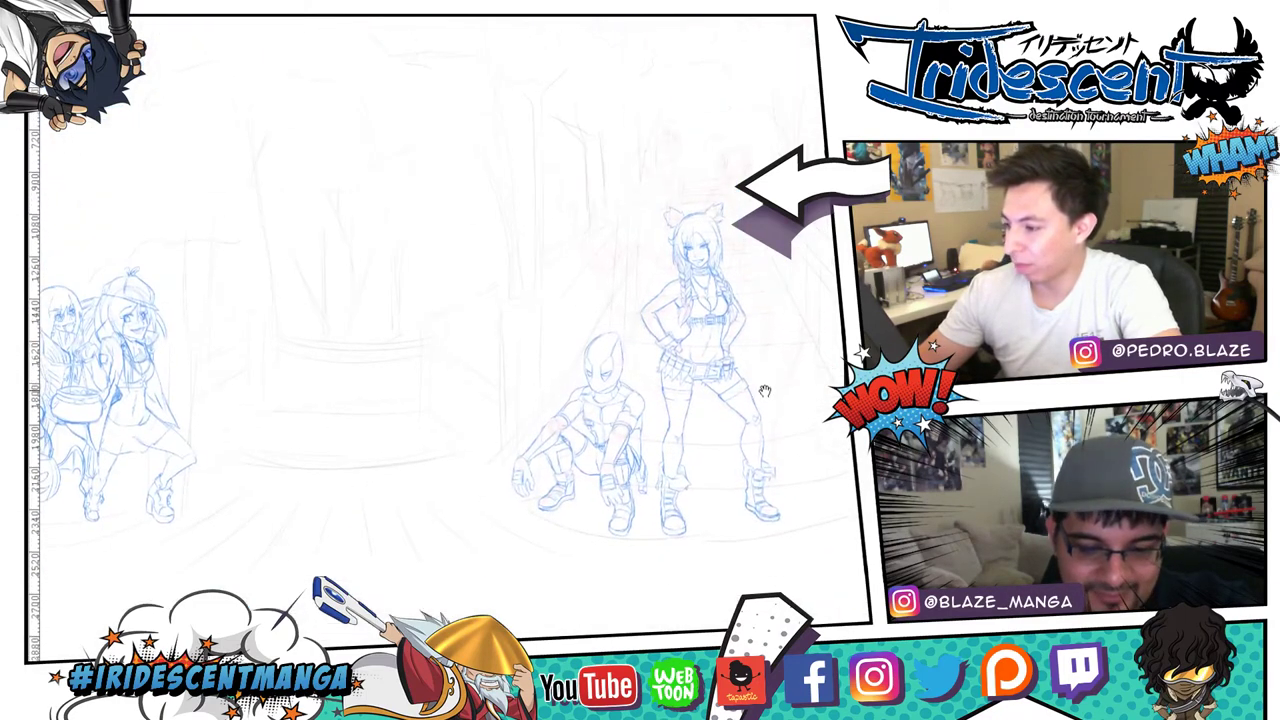
{"action": "scroll", "coordinate": [767, 122], "scroll_direction": "up", "scroll_amount": 2}
{"action": "scroll", "coordinate": [660, 300], "scroll_direction": "up", "scroll_amount": 3}
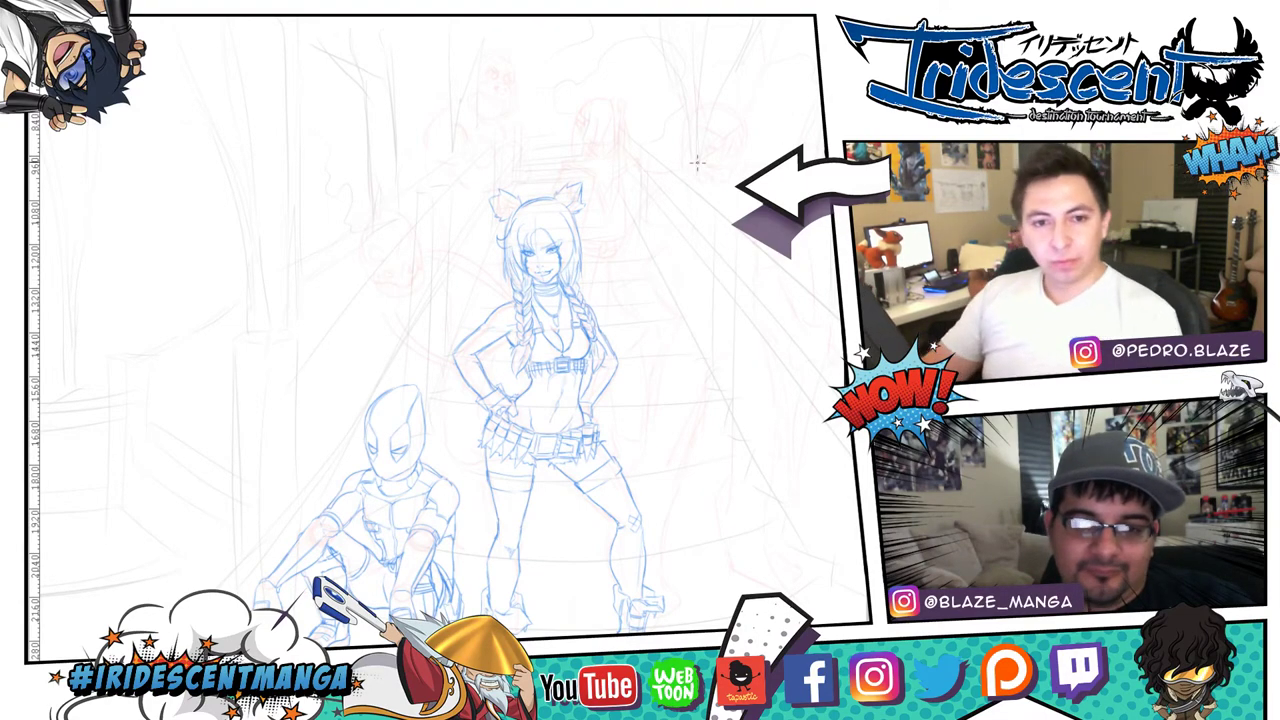
{"action": "left_click", "coordinate": [722, 197]}
{"action": "mouse_move", "coordinate": [738, 183]}
{"action": "left_mouse_down"}
{"action": "mouse_move", "coordinate": [546, 264]}
{"action": "mouse_move", "coordinate": [629, 226]}
{"action": "mouse_move", "coordinate": [656, 195]}
{"action": "mouse_move", "coordinate": [700, 408]}
{"action": "left_mouse_up"}
{"action": "left_click", "coordinate": [657, 195]}
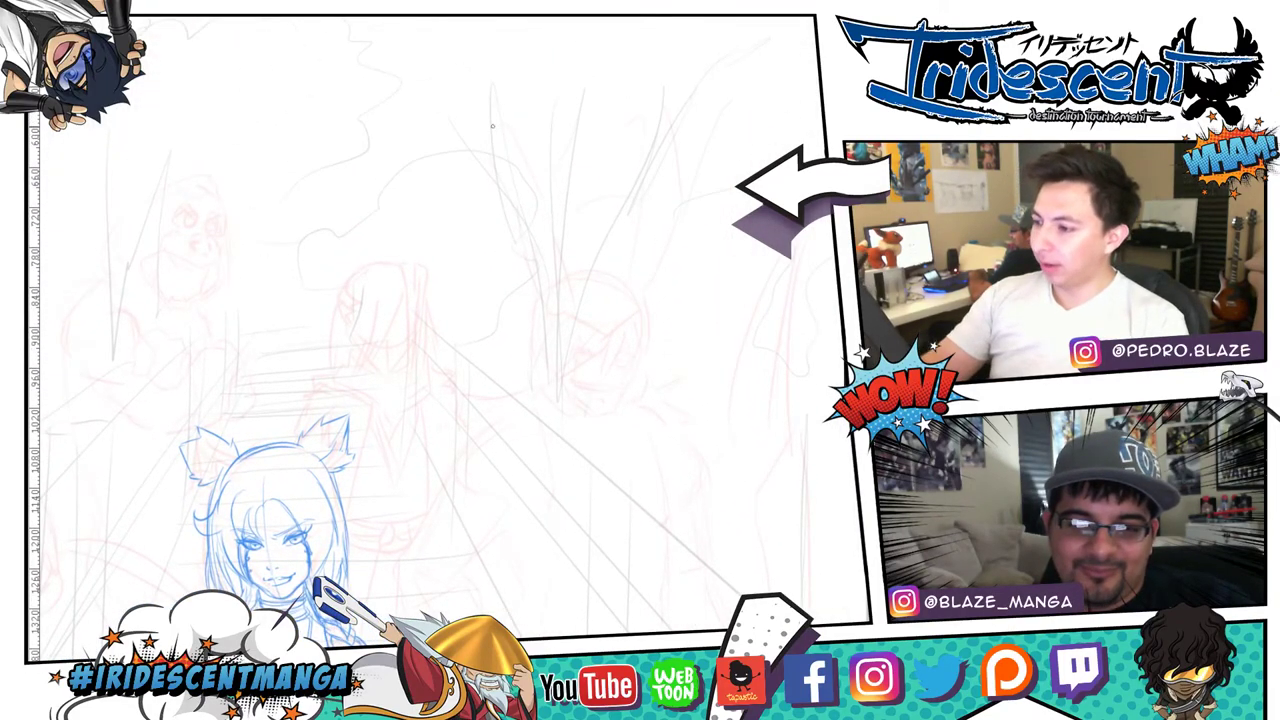
{"action": "mouse_move", "coordinate": [494, 126]}
{"action": "left_mouse_down"}
{"action": "mouse_move", "coordinate": [493, 154]}
{"action": "mouse_move", "coordinate": [570, 282]}
{"action": "left_mouse_up"}
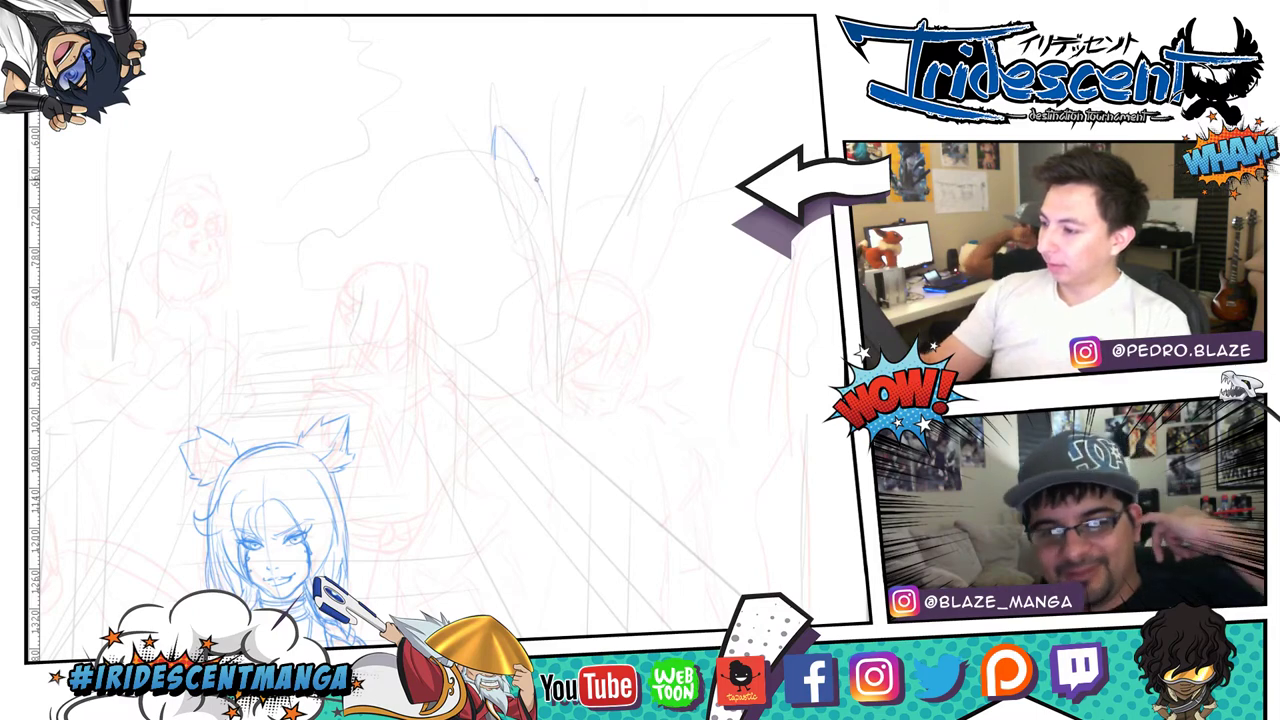
{"action": "mouse_move", "coordinate": [494, 150]}
{"action": "left_mouse_down"}
{"action": "mouse_move", "coordinate": [539, 270]}
{"action": "mouse_move", "coordinate": [504, 146]}
{"action": "mouse_move", "coordinate": [570, 302]}
{"action": "left_mouse_up"}
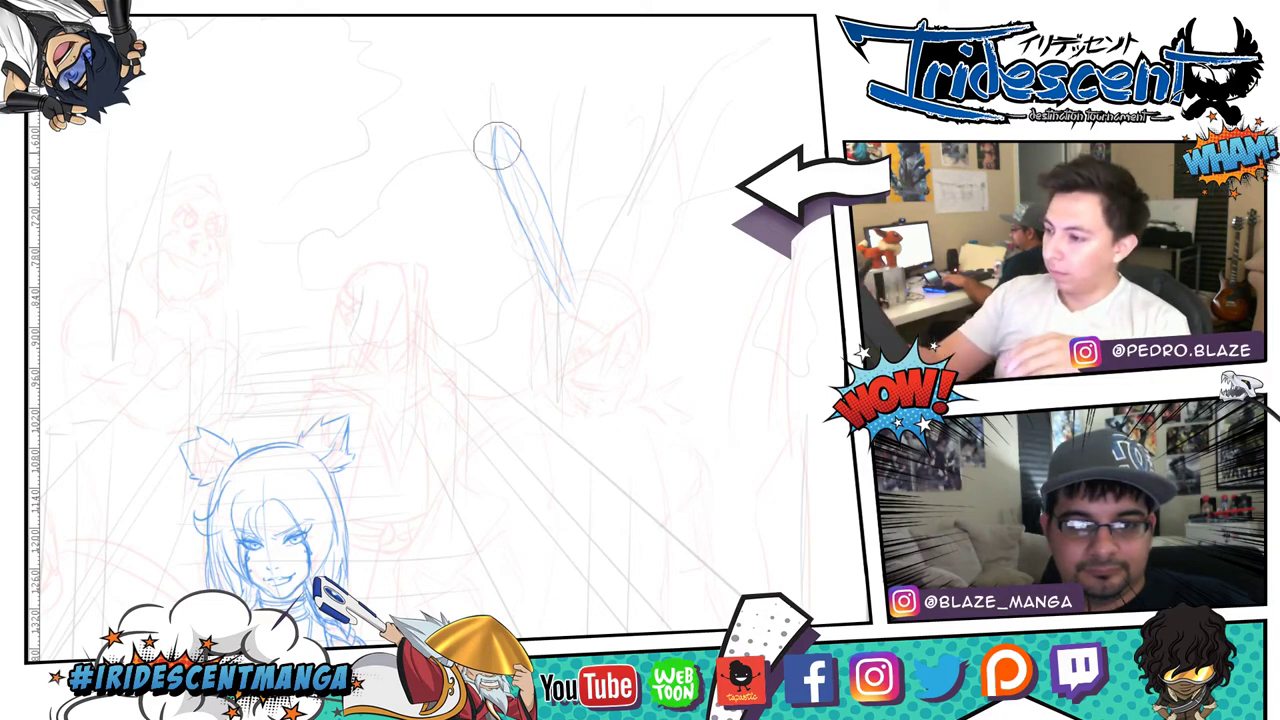
{"action": "mouse_move", "coordinate": [494, 134]}
{"action": "left_mouse_down"}
{"action": "mouse_move", "coordinate": [530, 151]}
{"action": "mouse_move", "coordinate": [531, 200]}
{"action": "left_mouse_up"}
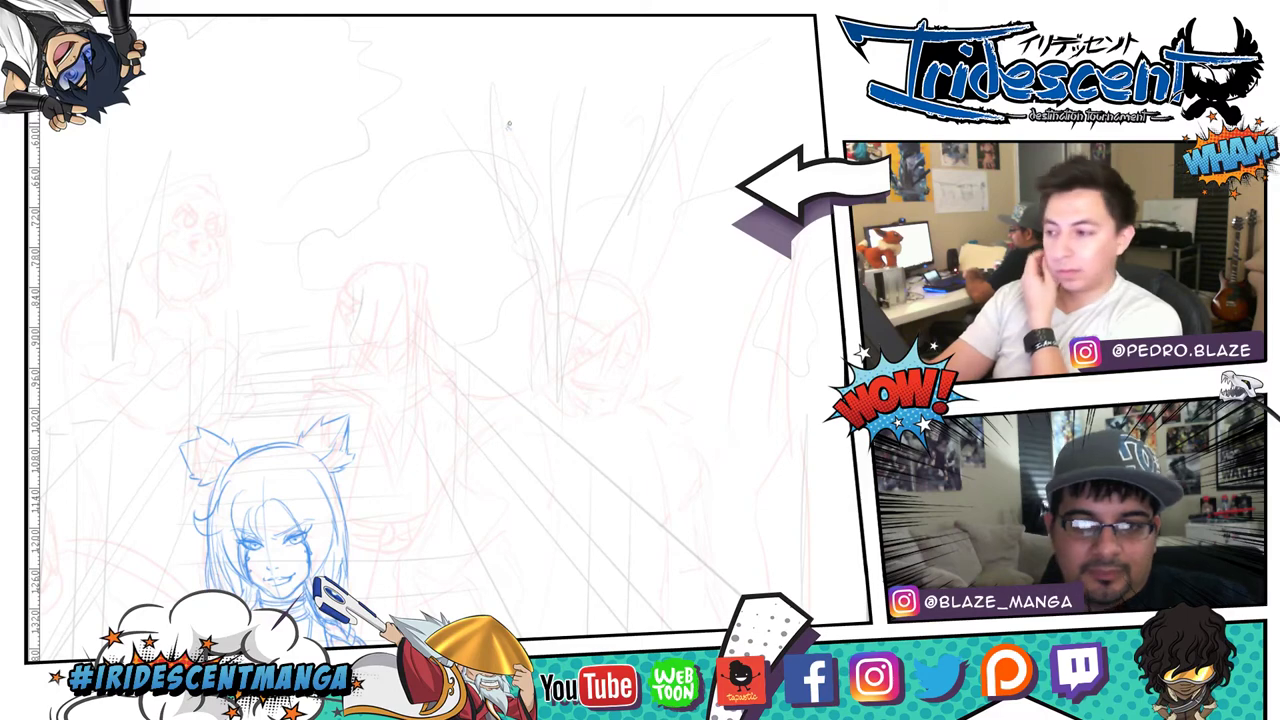
- Draw the first long curved horn with a hooked tip above the red head of the background figure beside the stairs
{"action": "mouse_move", "coordinate": [502, 130]}
{"action": "left_mouse_down"}
{"action": "mouse_move", "coordinate": [509, 216]}
{"action": "mouse_move", "coordinate": [517, 137]}
{"action": "mouse_move", "coordinate": [525, 156]}
{"action": "mouse_move", "coordinate": [527, 199]}
{"action": "mouse_move", "coordinate": [501, 173]}
{"action": "mouse_move", "coordinate": [530, 267]}
{"action": "left_mouse_up"}
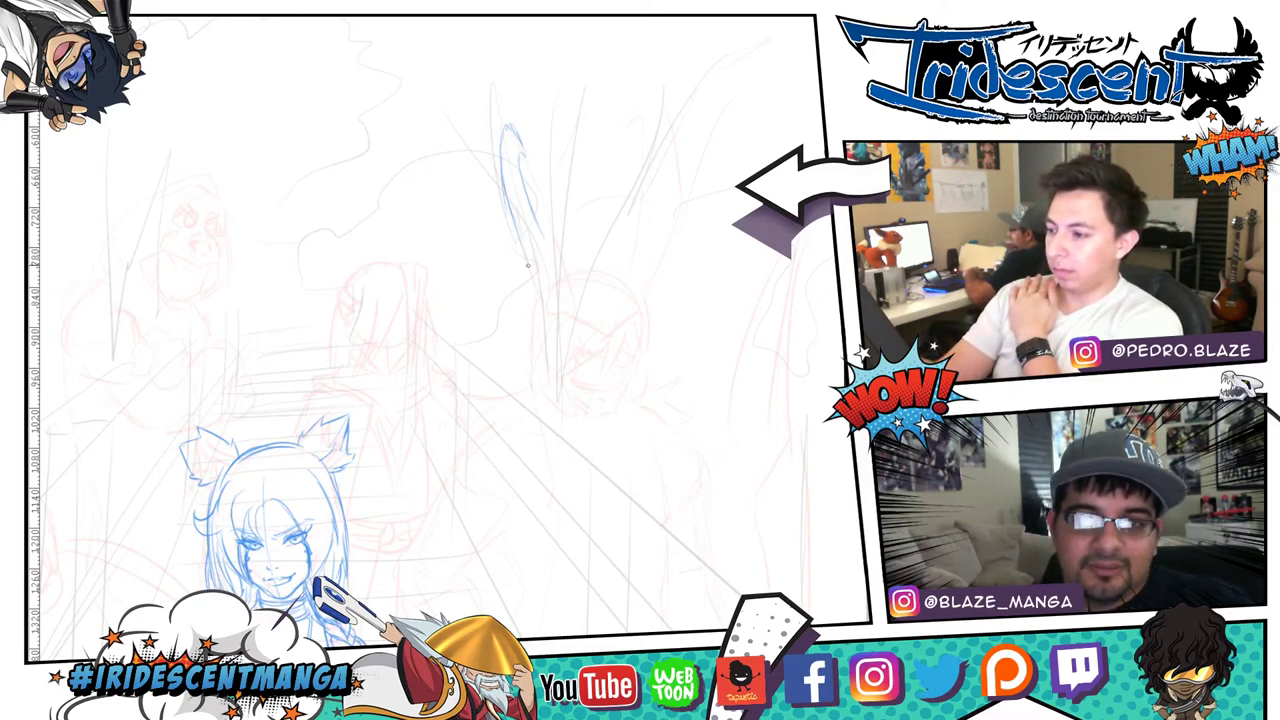
{"action": "left_click_drag", "start_coordinate": [506, 200], "coordinate": [534, 279]}
{"action": "left_click_drag", "start_coordinate": [538, 224], "coordinate": [574, 291]}
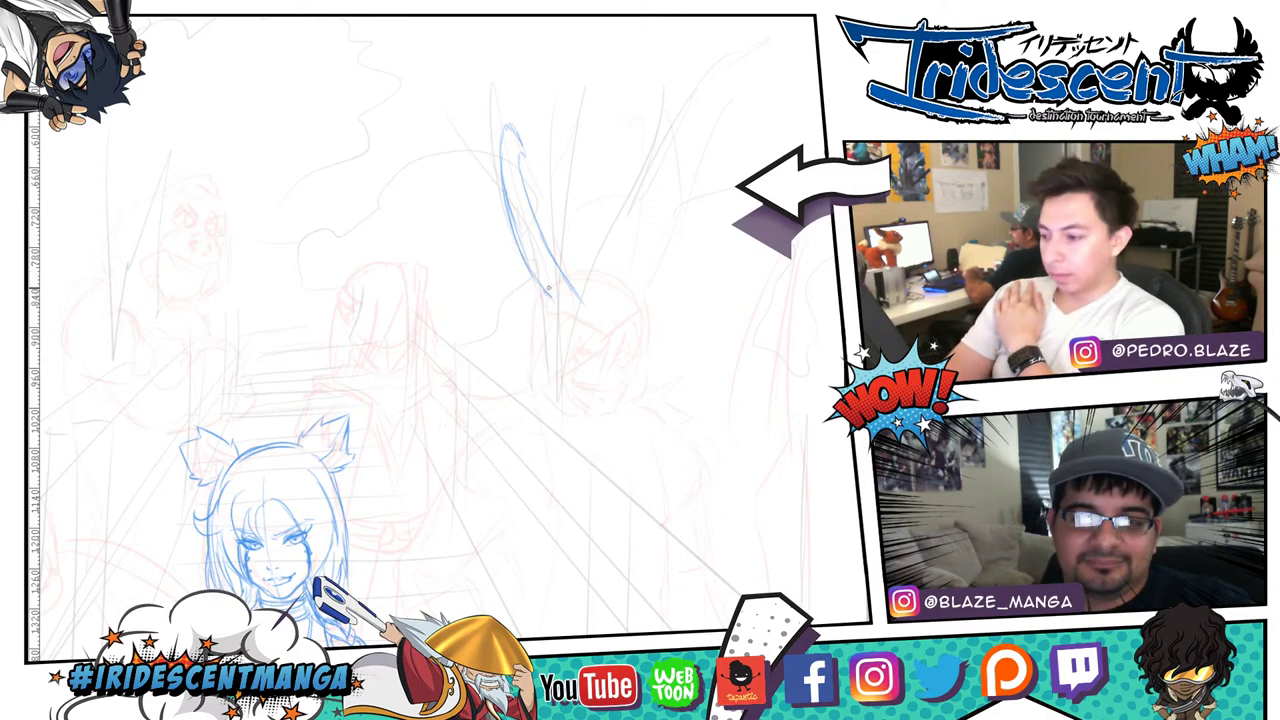
{"action": "left_click_drag", "start_coordinate": [534, 283], "coordinate": [563, 302]}
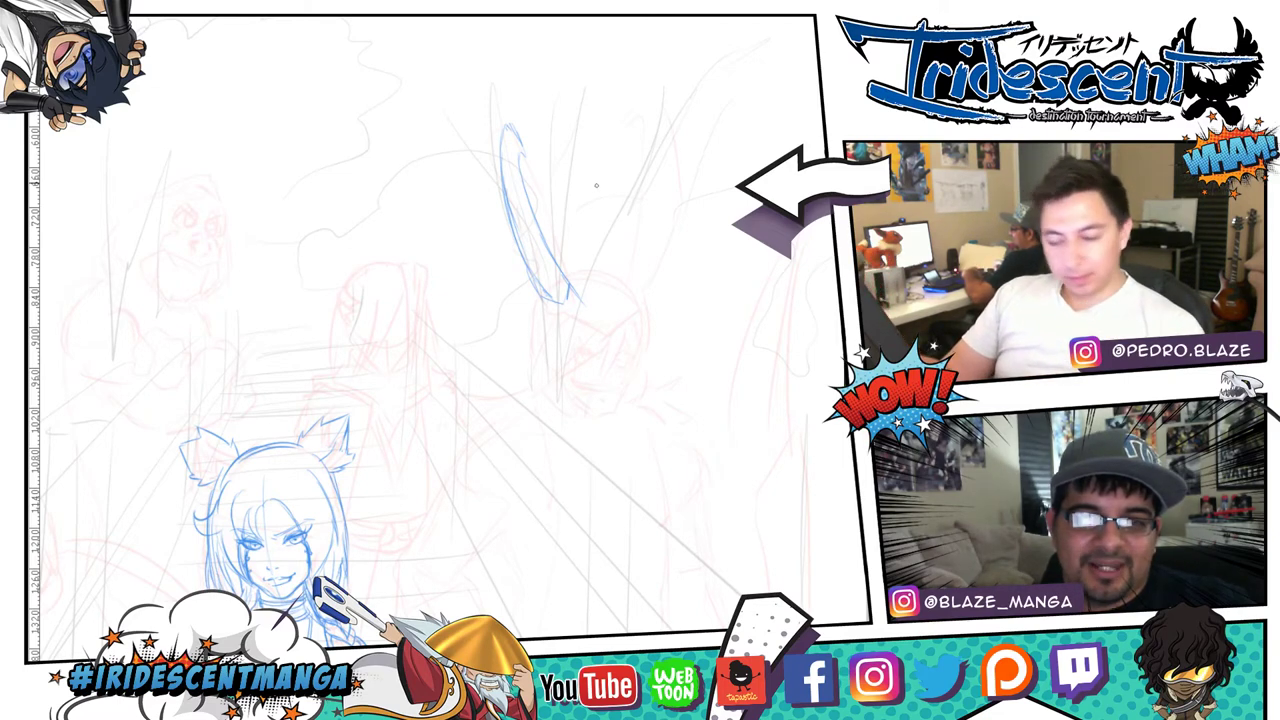
- Lasso the horn, shift it slightly toward the head's centre, rotate it a little clockwise, and erase the excess line at its base
{"action": "mouse_move", "coordinate": [576, 138]}
{"action": "left_mouse_down"}
{"action": "mouse_move", "coordinate": [609, 357]}
{"action": "mouse_move", "coordinate": [628, 169]}
{"action": "left_mouse_up"}
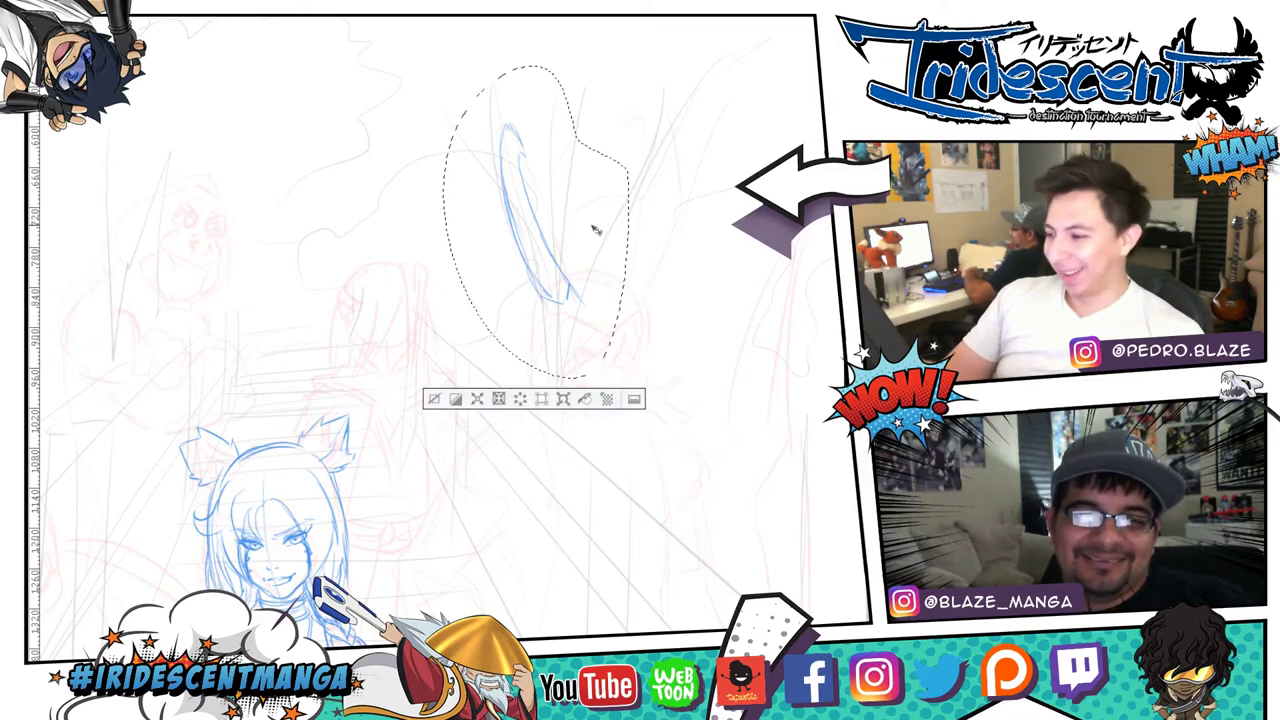
{"action": "left_click_drag", "start_coordinate": [594, 231], "coordinate": [612, 230]}
{"action": "left_click_drag", "start_coordinate": [672, 152], "coordinate": [660, 156]}
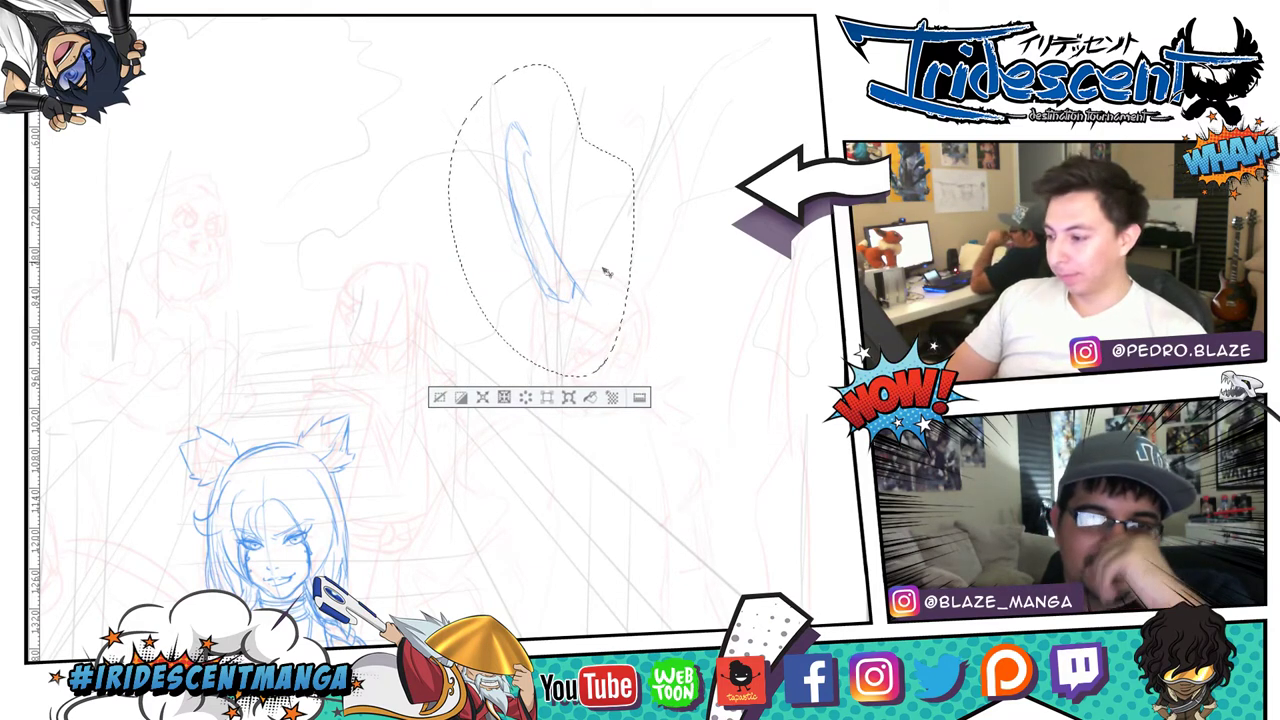
{"action": "left_click", "coordinate": [568, 397]}
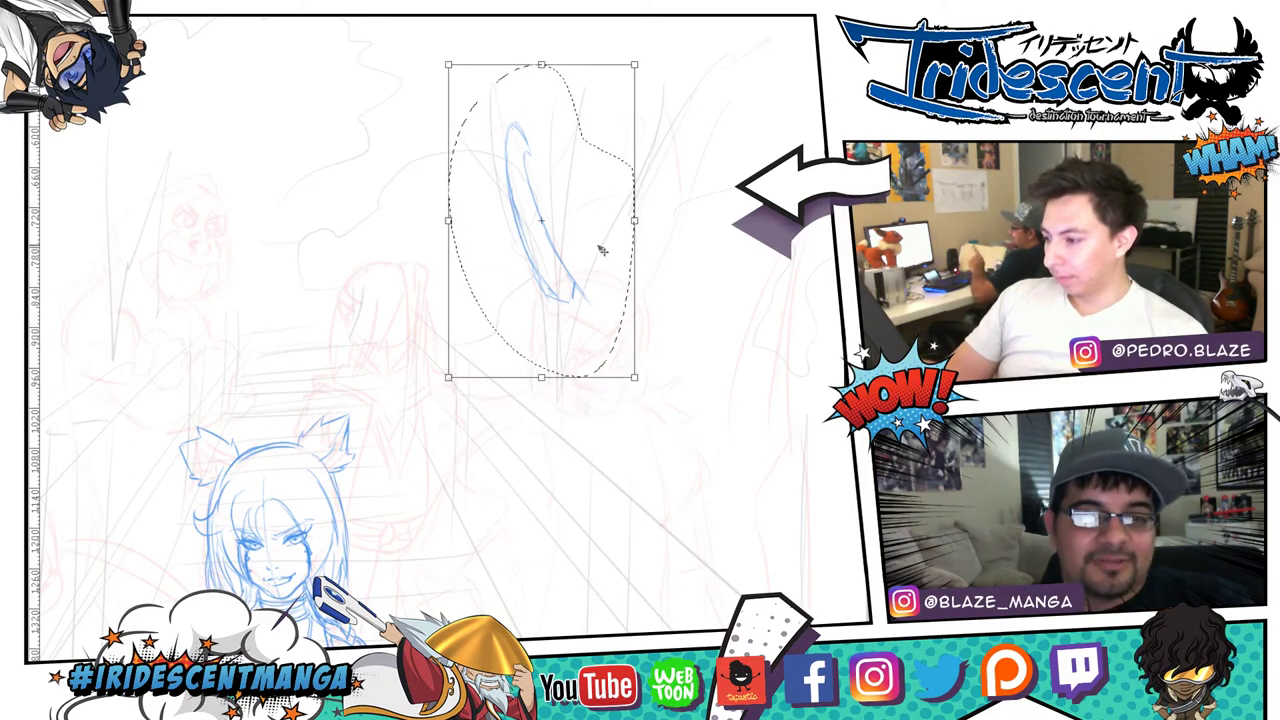
{"action": "mouse_move", "coordinate": [605, 252]}
{"action": "left_mouse_down"}
{"action": "mouse_move", "coordinate": [630, 252]}
{"action": "mouse_move", "coordinate": [617, 253]}
{"action": "left_mouse_up"}
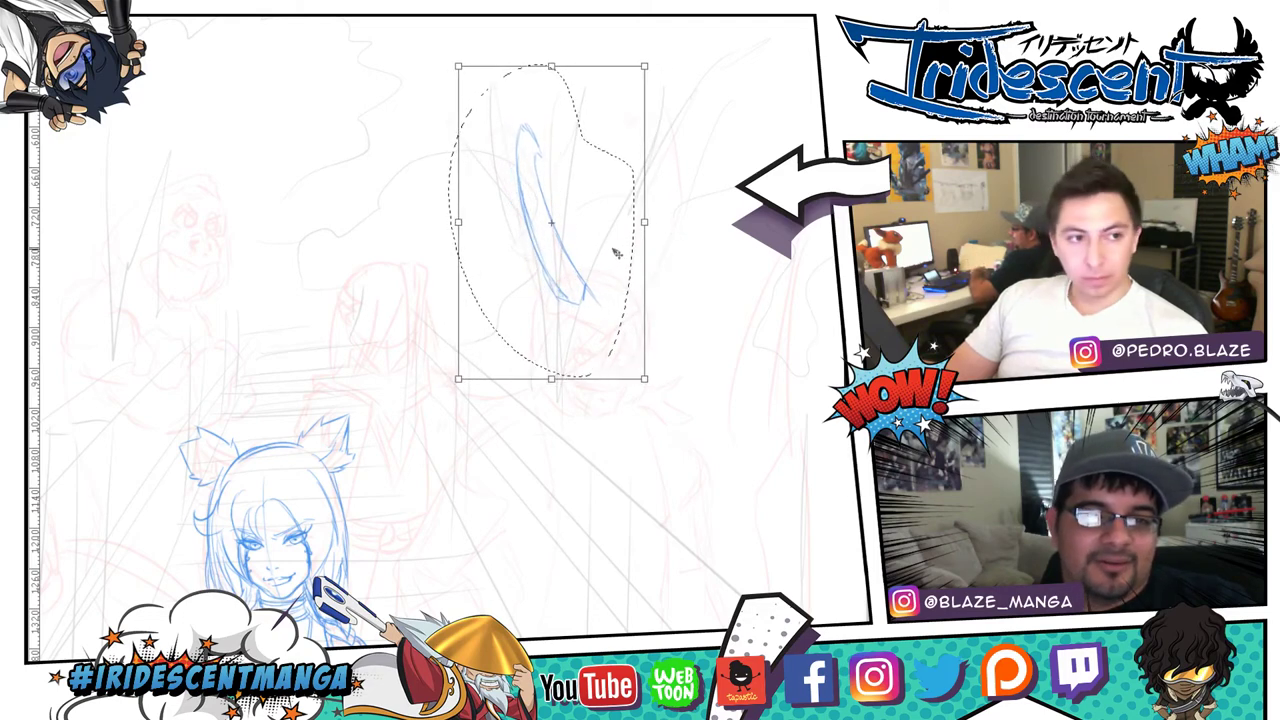
{"action": "left_click_drag", "start_coordinate": [655, 170], "coordinate": [668, 196]}
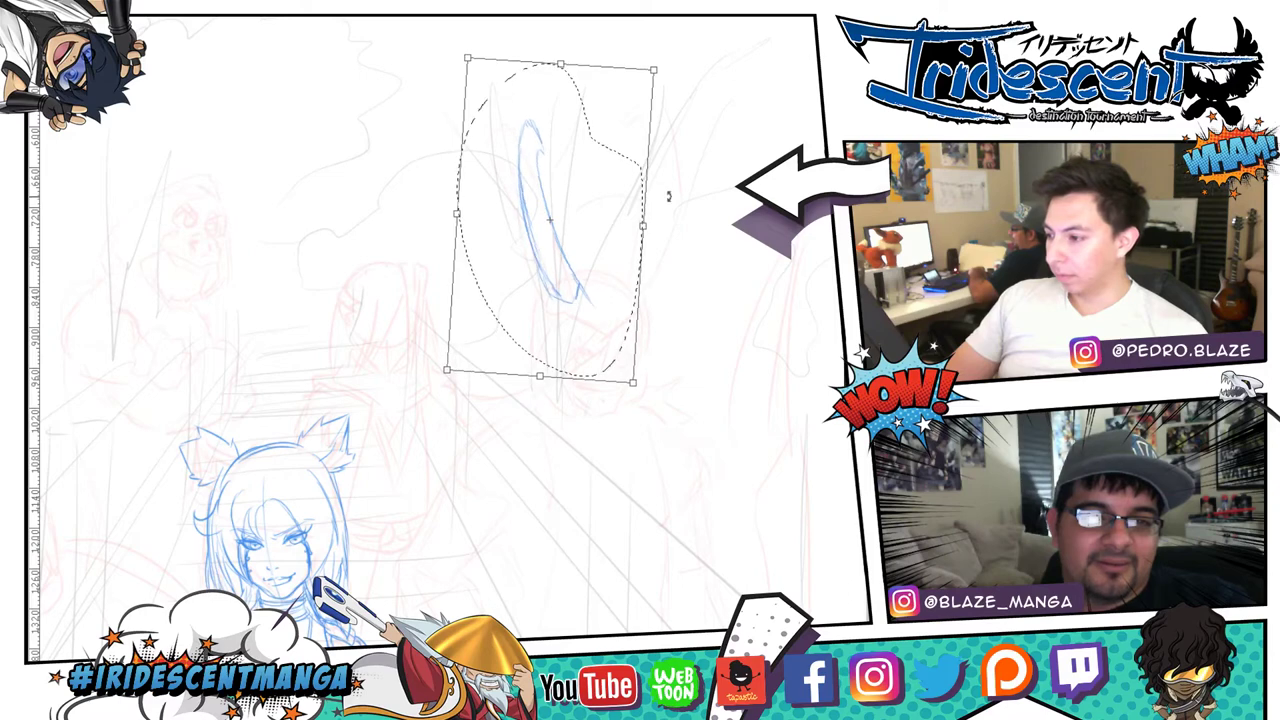
{"action": "key", "text": "Return"}
{"action": "key", "text": "ctrl+d"}
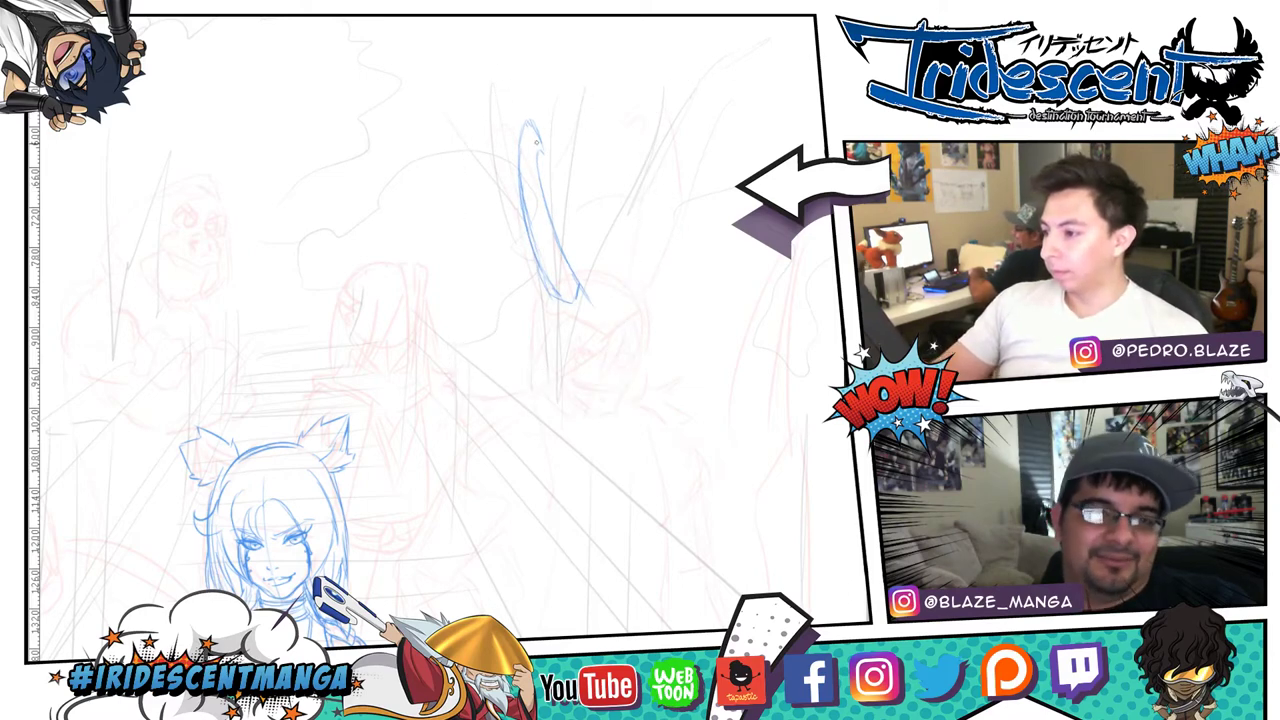
{"action": "key", "text": "e"}
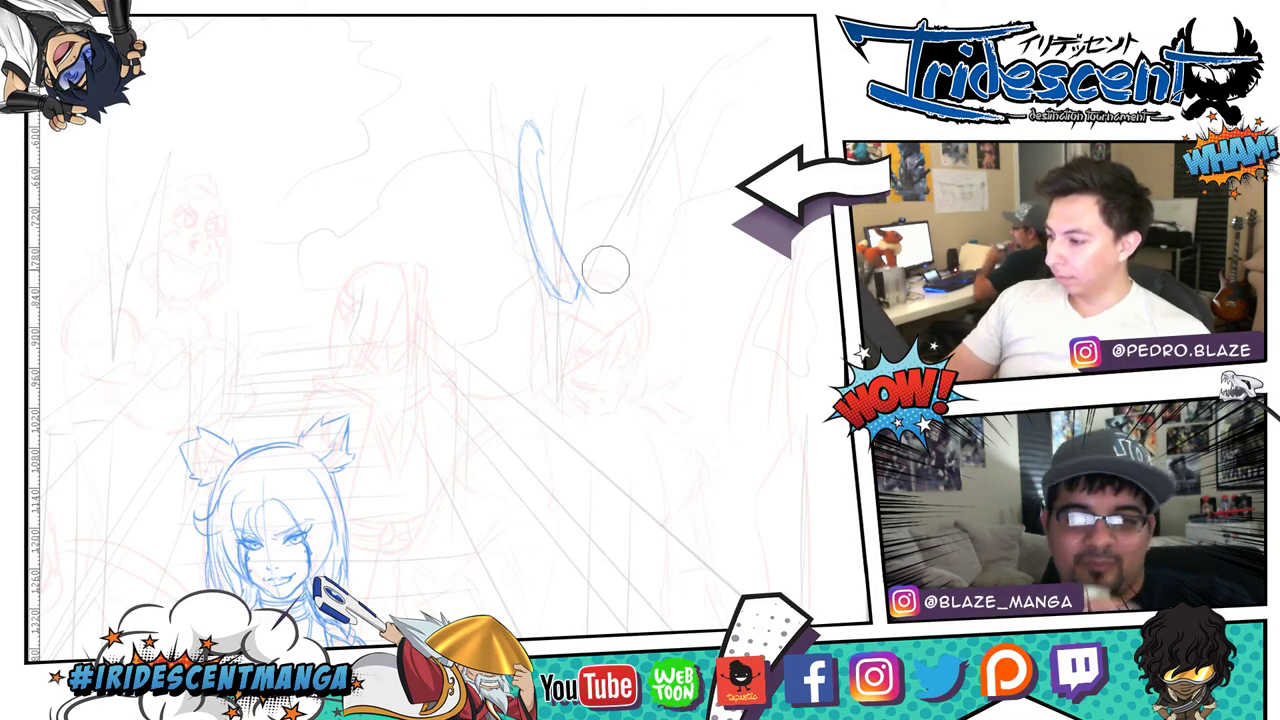
{"action": "left_click_drag", "start_coordinate": [604, 273], "coordinate": [591, 288]}
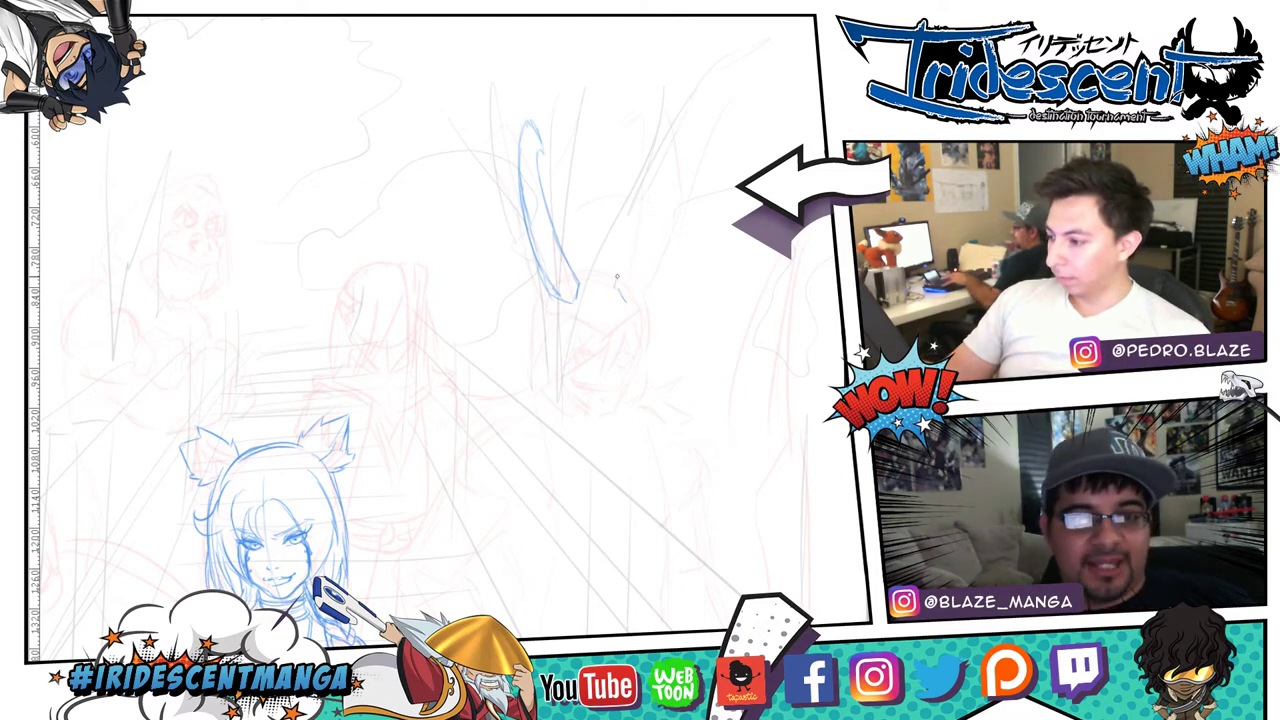
- Draw the second horn mirroring the first, with a hooked tip and long inner and outer curves down to the head
{"action": "left_click_drag", "start_coordinate": [616, 282], "coordinate": [645, 231]}
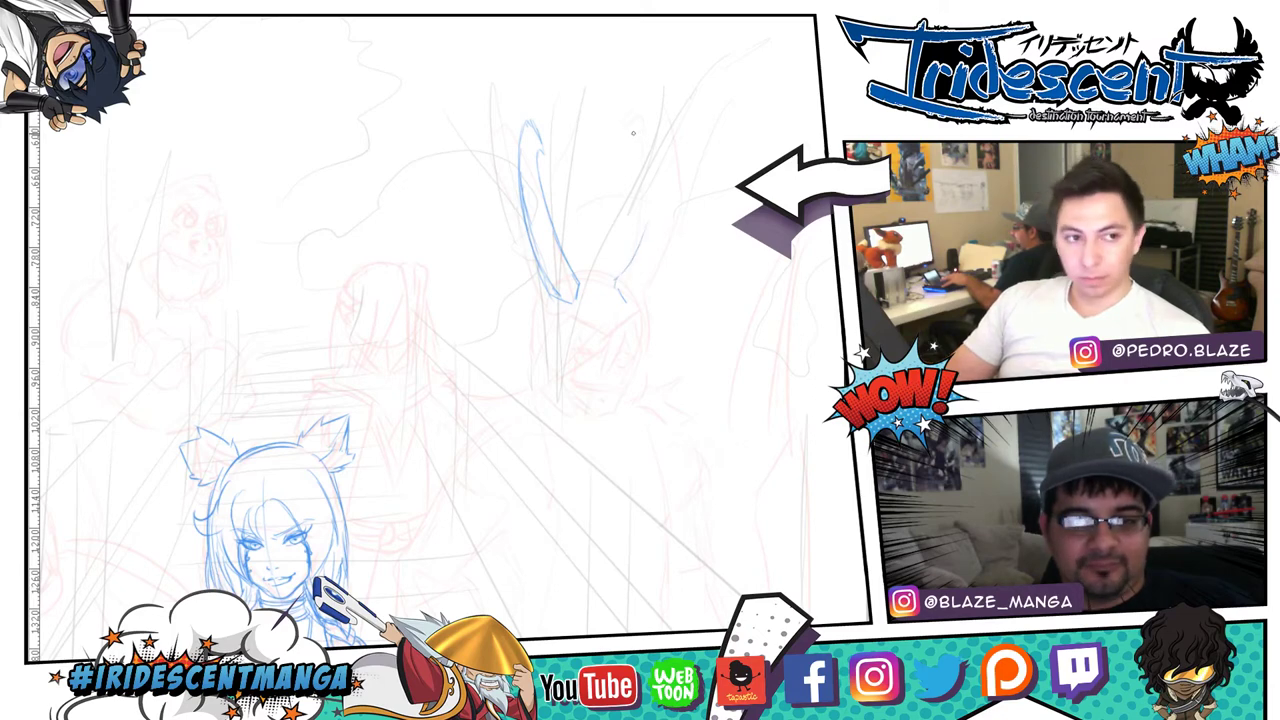
{"action": "mouse_move", "coordinate": [626, 158]}
{"action": "left_mouse_down"}
{"action": "mouse_move", "coordinate": [649, 136]}
{"action": "mouse_move", "coordinate": [627, 152]}
{"action": "mouse_move", "coordinate": [649, 111]}
{"action": "mouse_move", "coordinate": [668, 119]}
{"action": "mouse_move", "coordinate": [683, 203]}
{"action": "mouse_move", "coordinate": [677, 168]}
{"action": "mouse_move", "coordinate": [664, 266]}
{"action": "mouse_move", "coordinate": [674, 237]}
{"action": "mouse_move", "coordinate": [633, 302]}
{"action": "mouse_move", "coordinate": [680, 218]}
{"action": "left_mouse_up"}
{"action": "mouse_move", "coordinate": [648, 137]}
{"action": "left_mouse_down"}
{"action": "mouse_move", "coordinate": [651, 207]}
{"action": "mouse_move", "coordinate": [633, 254]}
{"action": "mouse_move", "coordinate": [670, 245]}
{"action": "left_mouse_up"}
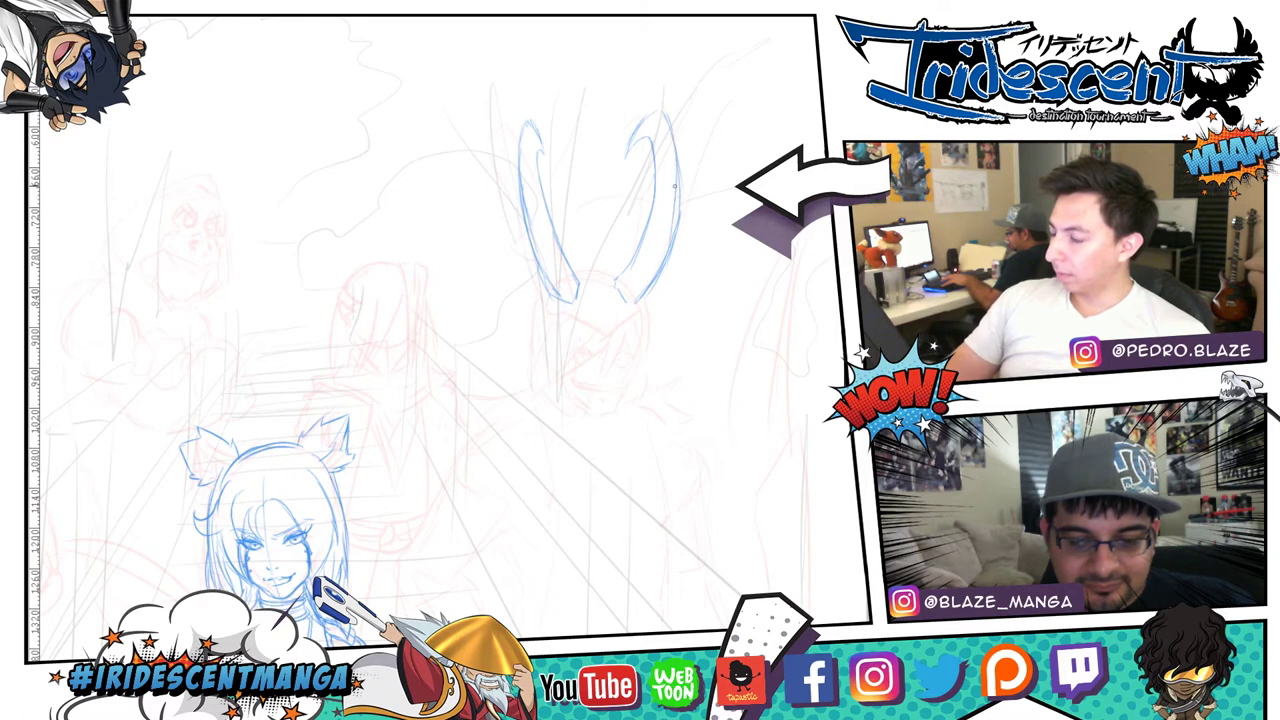
{"action": "left_click_drag", "start_coordinate": [676, 150], "coordinate": [670, 245]}
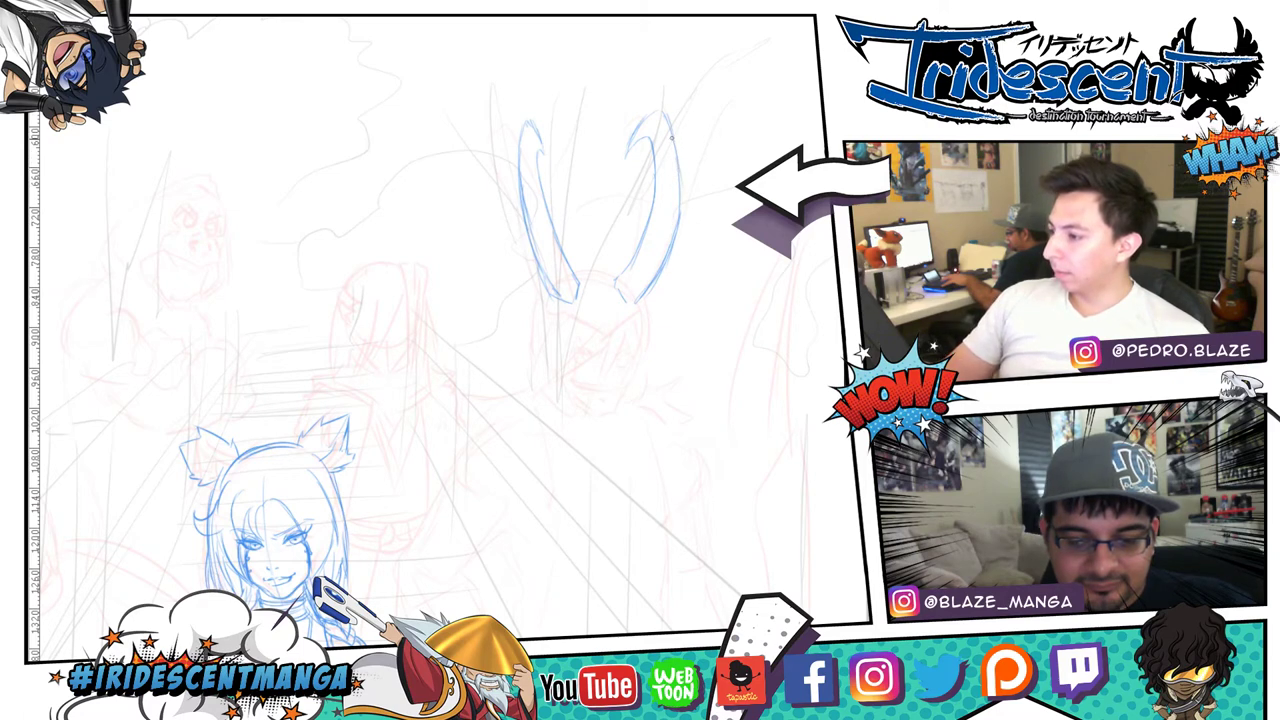
{"action": "left_click_drag", "start_coordinate": [677, 162], "coordinate": [669, 243]}
{"action": "left_click_drag", "start_coordinate": [676, 196], "coordinate": [669, 230]}
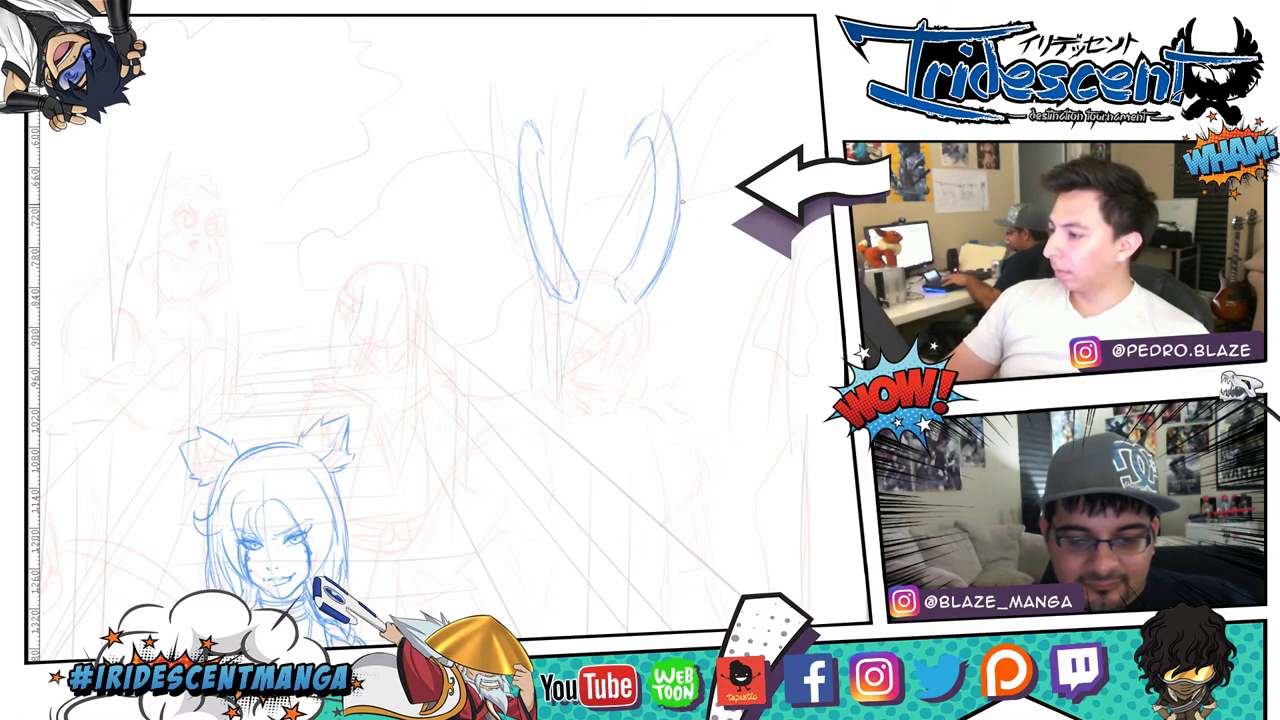
- Slim the second horn's outer edge by erasing part of it and redrawing the contour down to the base
{"action": "key", "text": "e"}
{"action": "left_click_drag", "start_coordinate": [687, 169], "coordinate": [674, 246]}
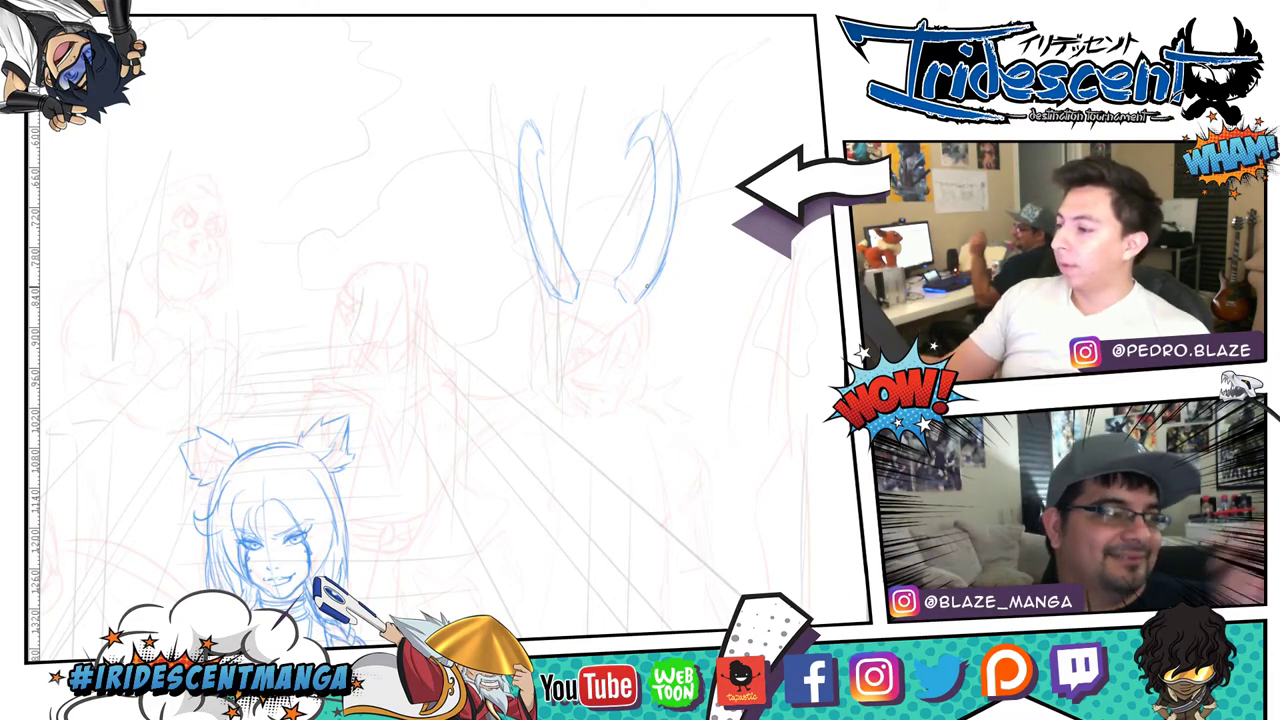
{"action": "left_click_drag", "start_coordinate": [671, 224], "coordinate": [640, 296]}
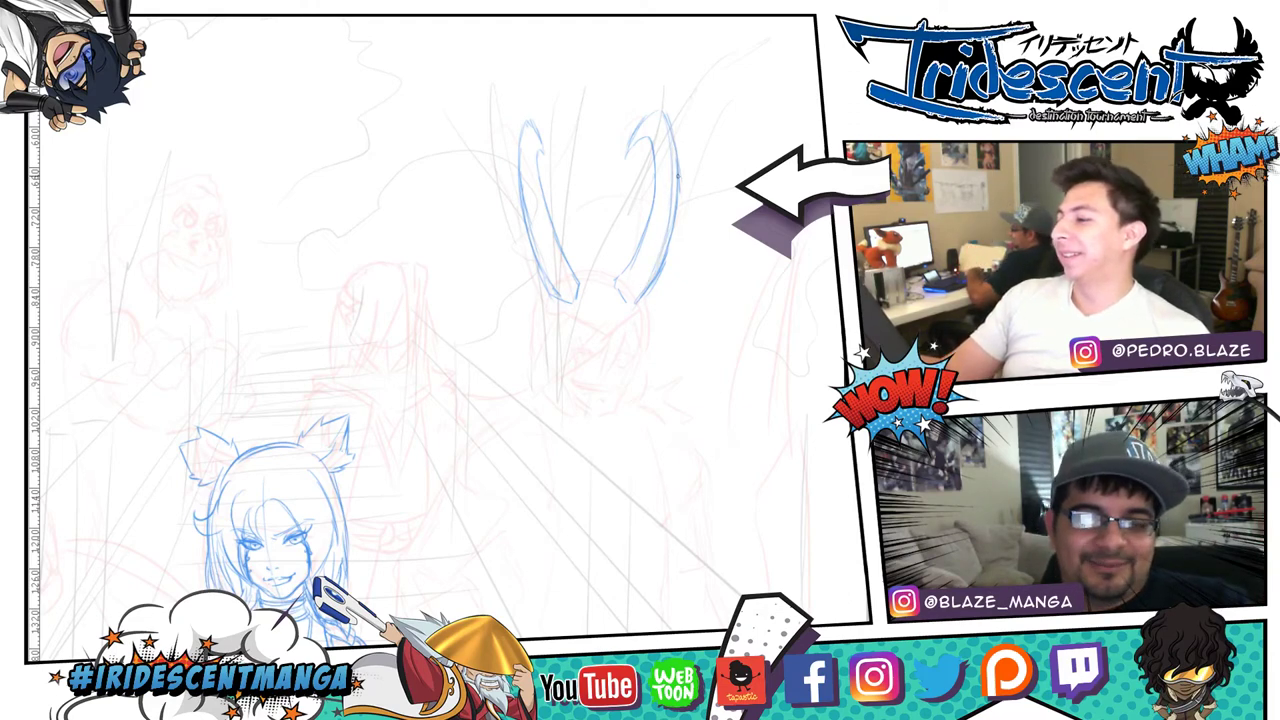
{"action": "mouse_move", "coordinate": [677, 175]}
{"action": "left_mouse_down"}
{"action": "mouse_move", "coordinate": [671, 255]}
{"action": "mouse_move", "coordinate": [624, 297]}
{"action": "mouse_move", "coordinate": [651, 218]}
{"action": "mouse_move", "coordinate": [616, 285]}
{"action": "left_mouse_up"}
- Draw the helmet front between the horns with a pointed brow edge, a small central emblem and a curved crown
{"action": "key", "text": "e"}
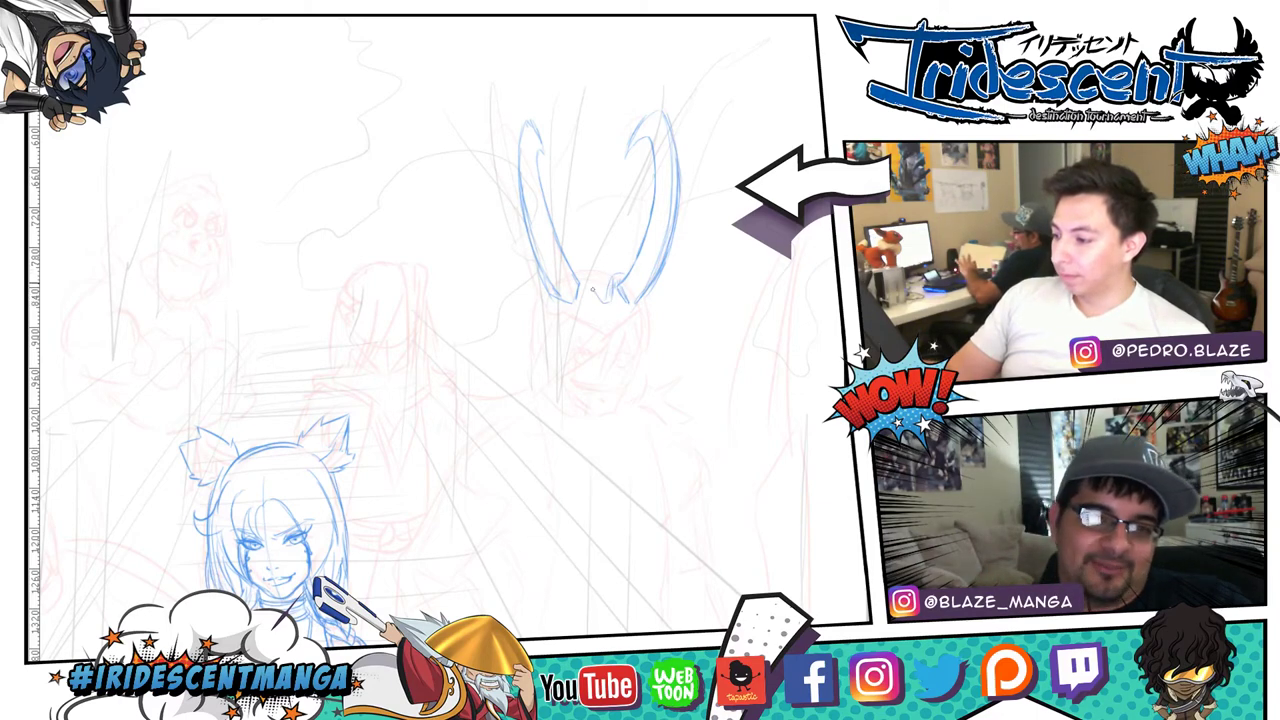
{"action": "left_click_drag", "start_coordinate": [583, 278], "coordinate": [602, 303]}
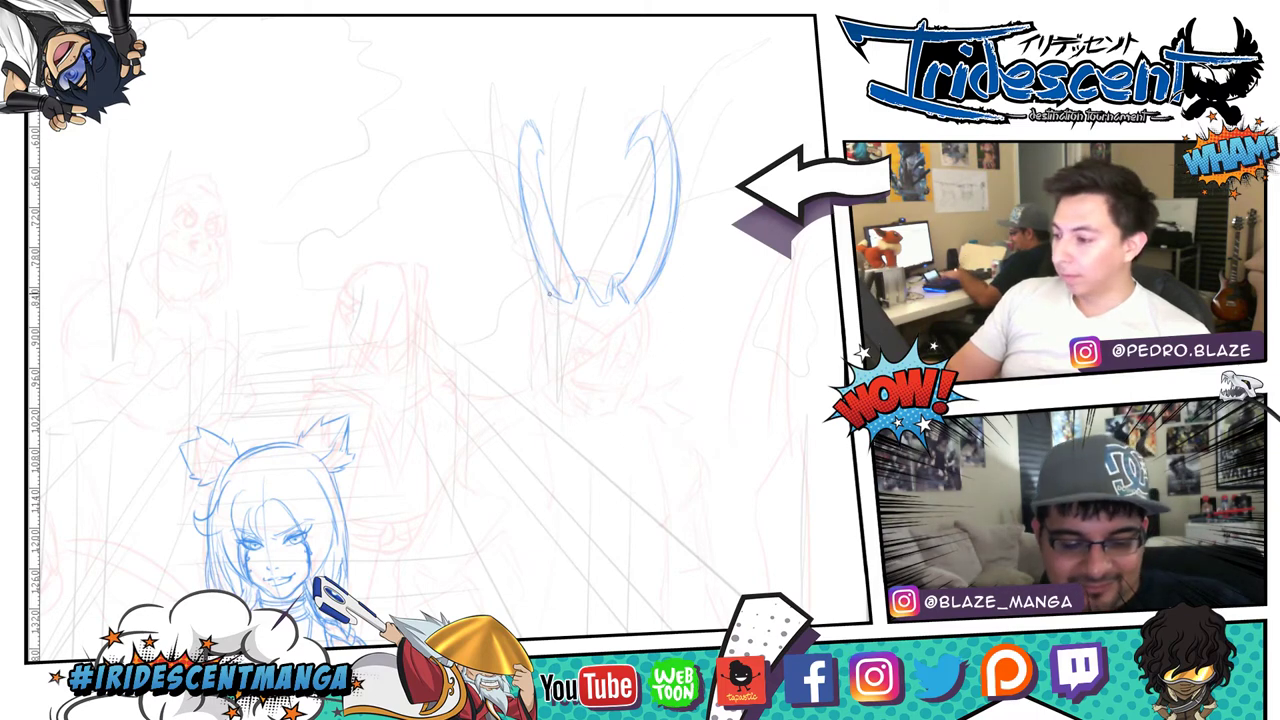
{"action": "left_click_drag", "start_coordinate": [557, 310], "coordinate": [607, 338]}
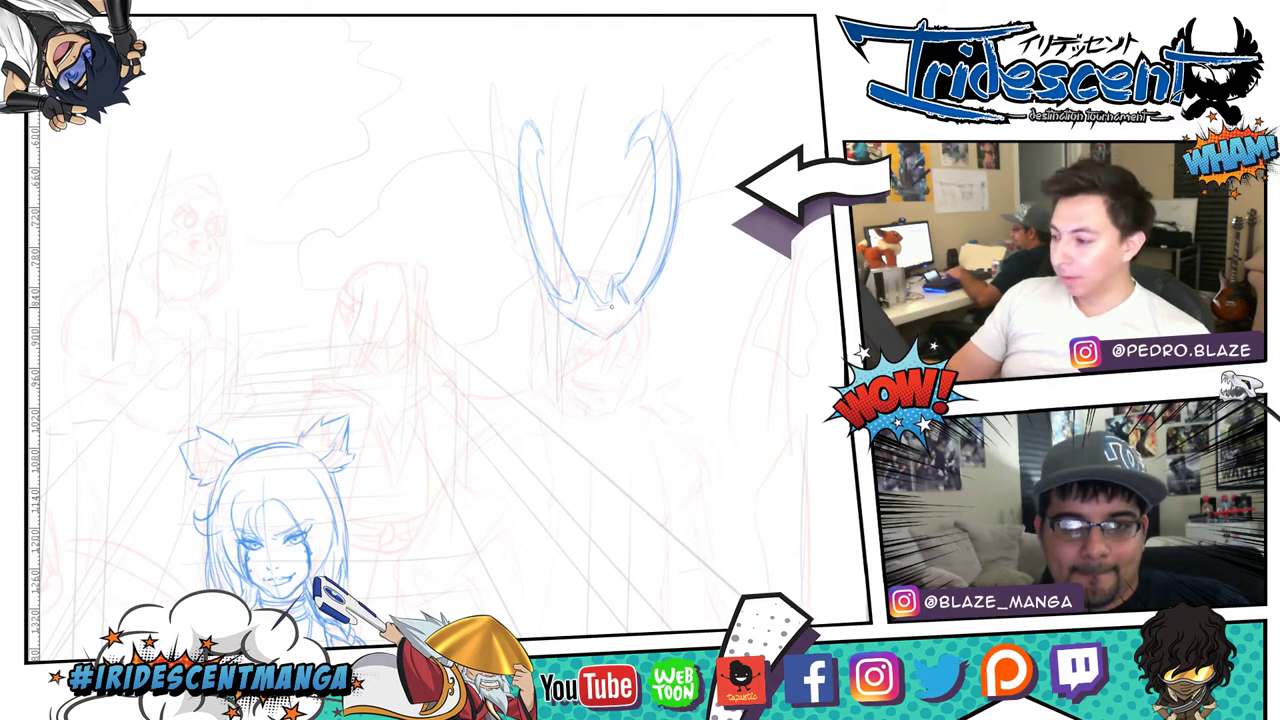
{"action": "mouse_move", "coordinate": [597, 313]}
{"action": "left_mouse_down"}
{"action": "mouse_move", "coordinate": [602, 333]}
{"action": "mouse_move", "coordinate": [608, 320]}
{"action": "left_mouse_up"}
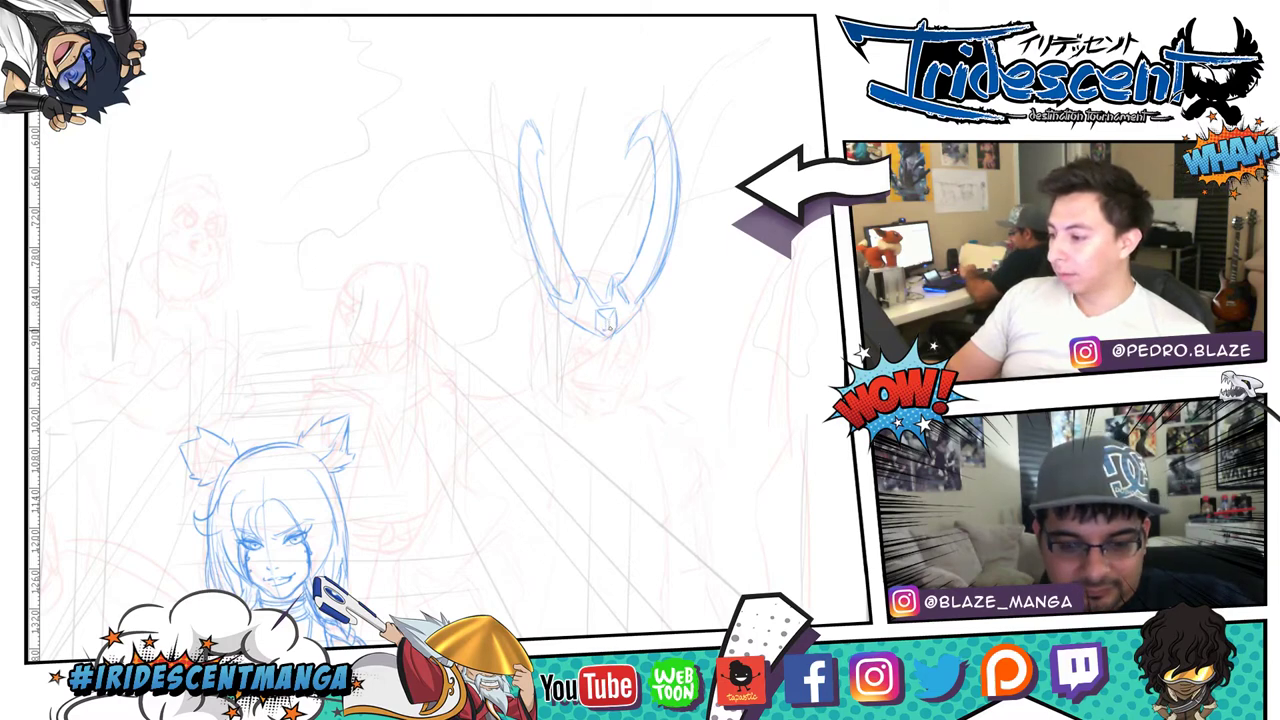
{"action": "left_click_drag", "start_coordinate": [576, 272], "coordinate": [622, 272]}
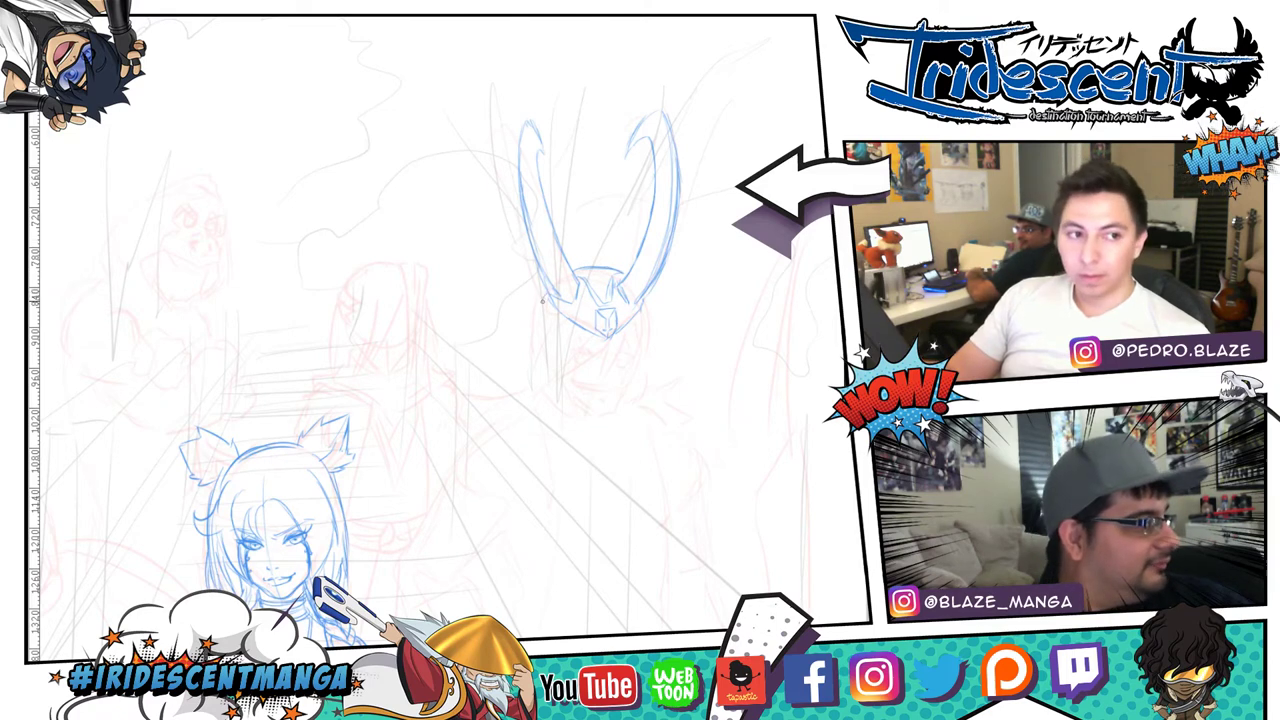
- Draw the helmet's side contours down past the face and add a second line along the brow edge
{"action": "mouse_move", "coordinate": [548, 292]}
{"action": "left_mouse_down"}
{"action": "mouse_move", "coordinate": [540, 344]}
{"action": "mouse_move", "coordinate": [557, 361]}
{"action": "mouse_move", "coordinate": [541, 376]}
{"action": "left_mouse_up"}
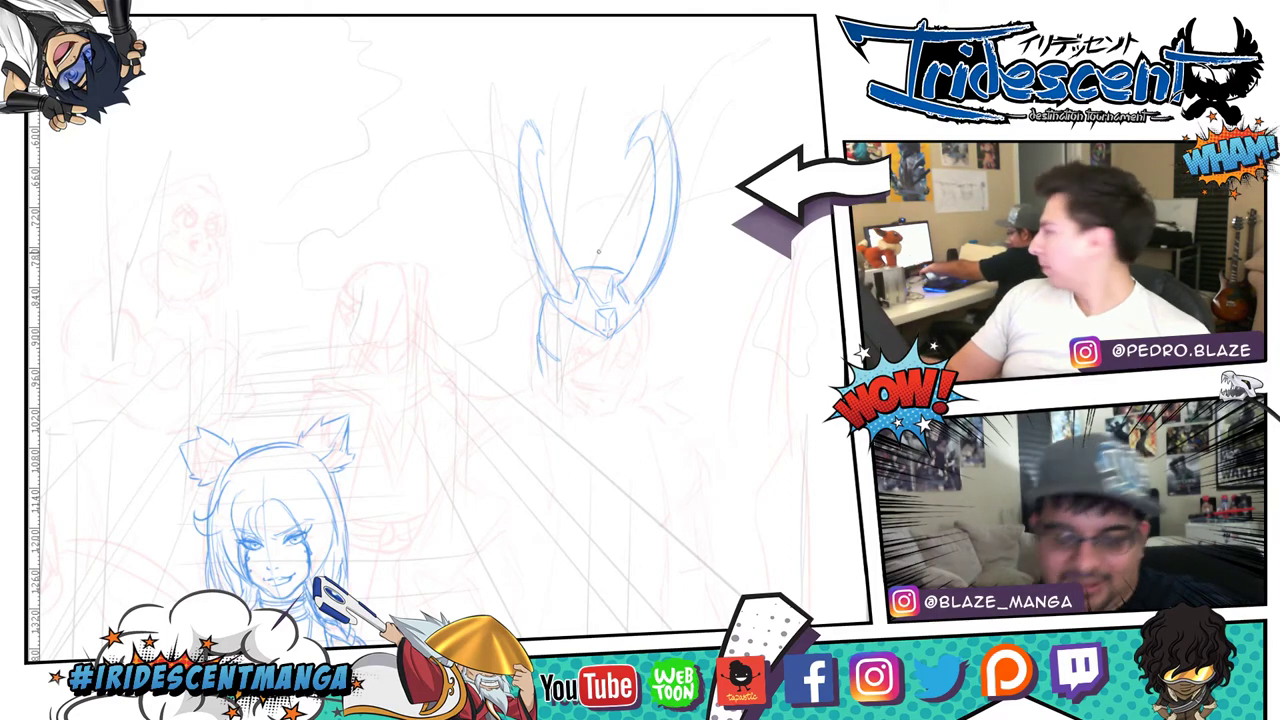
{"action": "mouse_move", "coordinate": [643, 282]}
{"action": "left_mouse_down"}
{"action": "mouse_move", "coordinate": [569, 233]}
{"action": "mouse_move", "coordinate": [564, 328]}
{"action": "left_mouse_up"}
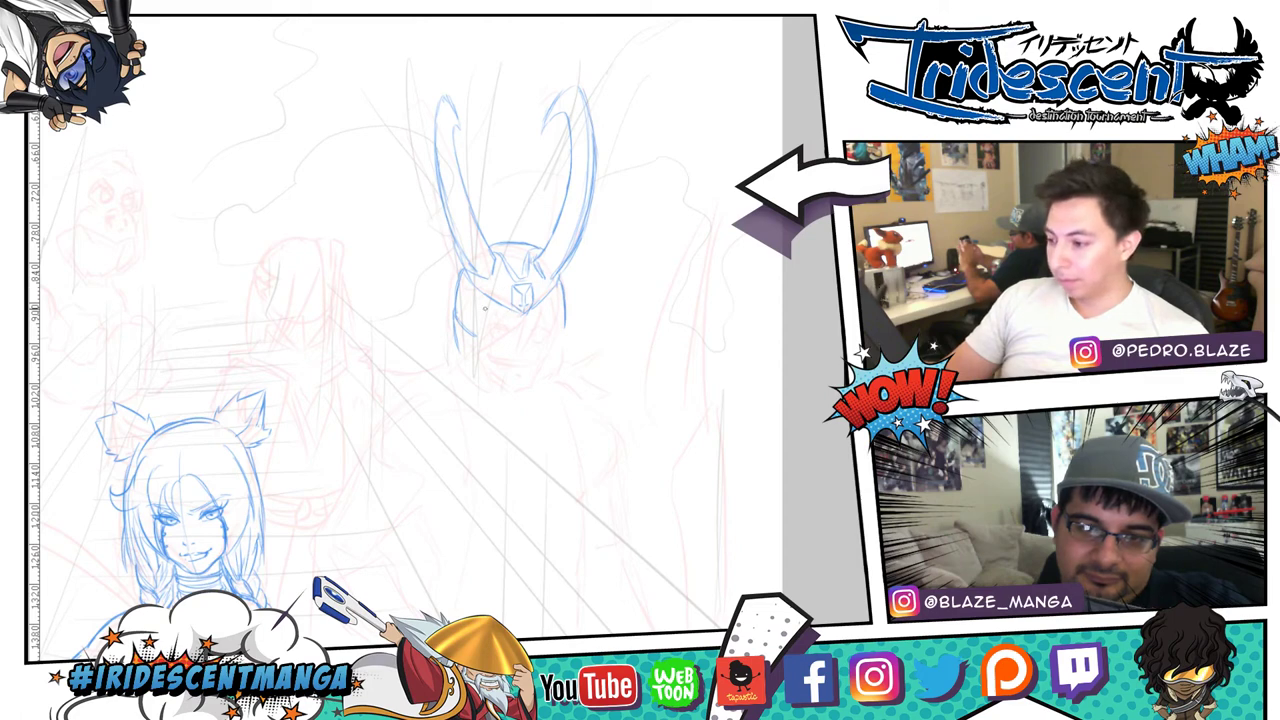
{"action": "left_click_drag", "start_coordinate": [527, 318], "coordinate": [545, 312]}
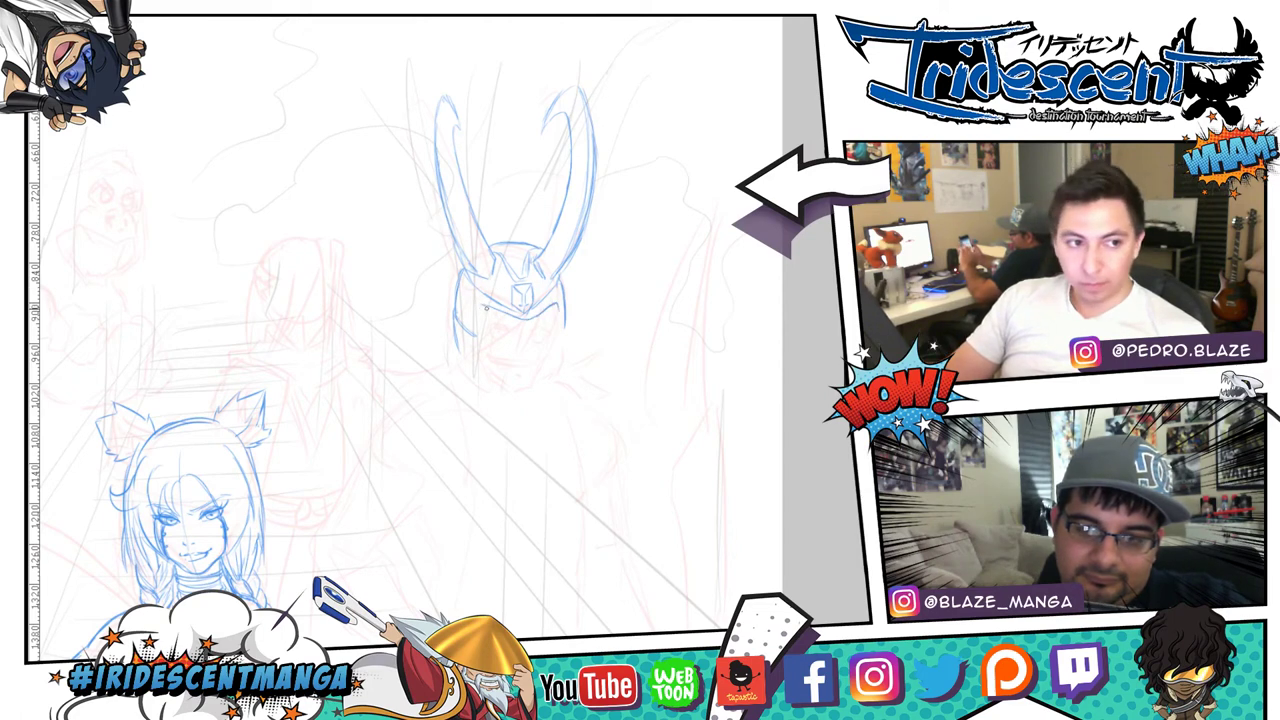
- Draw jagged hair bangs falling beneath the helmet's brow edge, with pointed strands down the far side of the face
{"action": "mouse_move", "coordinate": [493, 309]}
{"action": "left_mouse_down"}
{"action": "mouse_move", "coordinate": [463, 348]}
{"action": "mouse_move", "coordinate": [473, 366]}
{"action": "left_mouse_up"}
{"action": "mouse_move", "coordinate": [473, 366]}
{"action": "left_mouse_down"}
{"action": "mouse_move", "coordinate": [510, 336]}
{"action": "mouse_move", "coordinate": [521, 346]}
{"action": "left_mouse_up"}
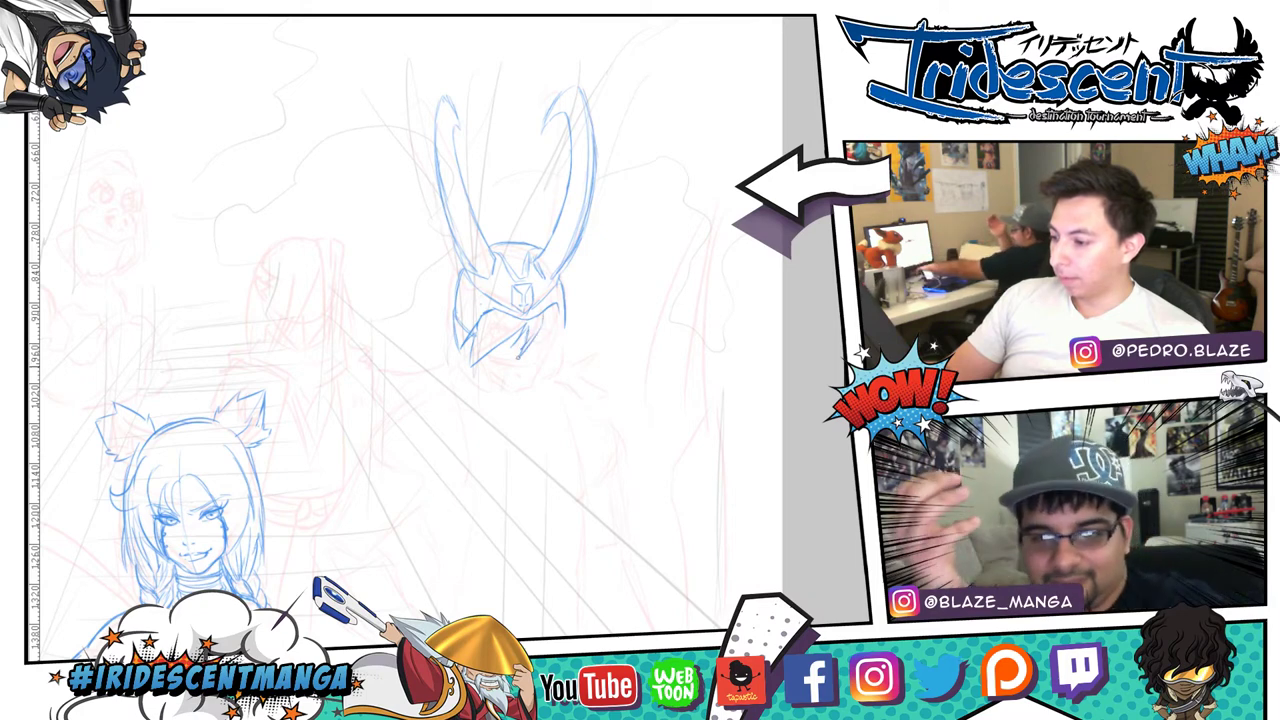
{"action": "left_click_drag", "start_coordinate": [542, 324], "coordinate": [547, 352]}
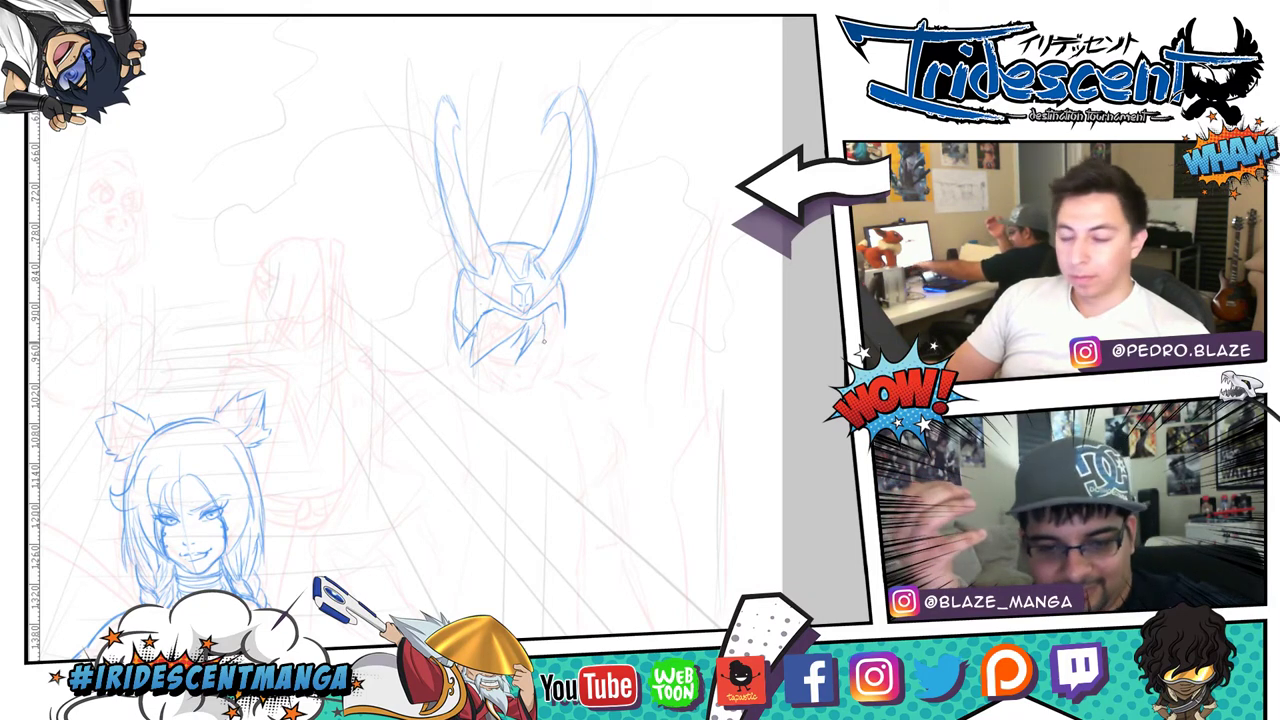
{"action": "mouse_move", "coordinate": [558, 306]}
{"action": "left_mouse_down"}
{"action": "mouse_move", "coordinate": [580, 343]}
{"action": "mouse_move", "coordinate": [547, 388]}
{"action": "left_mouse_up"}
{"action": "left_click_drag", "start_coordinate": [546, 340], "coordinate": [544, 386]}
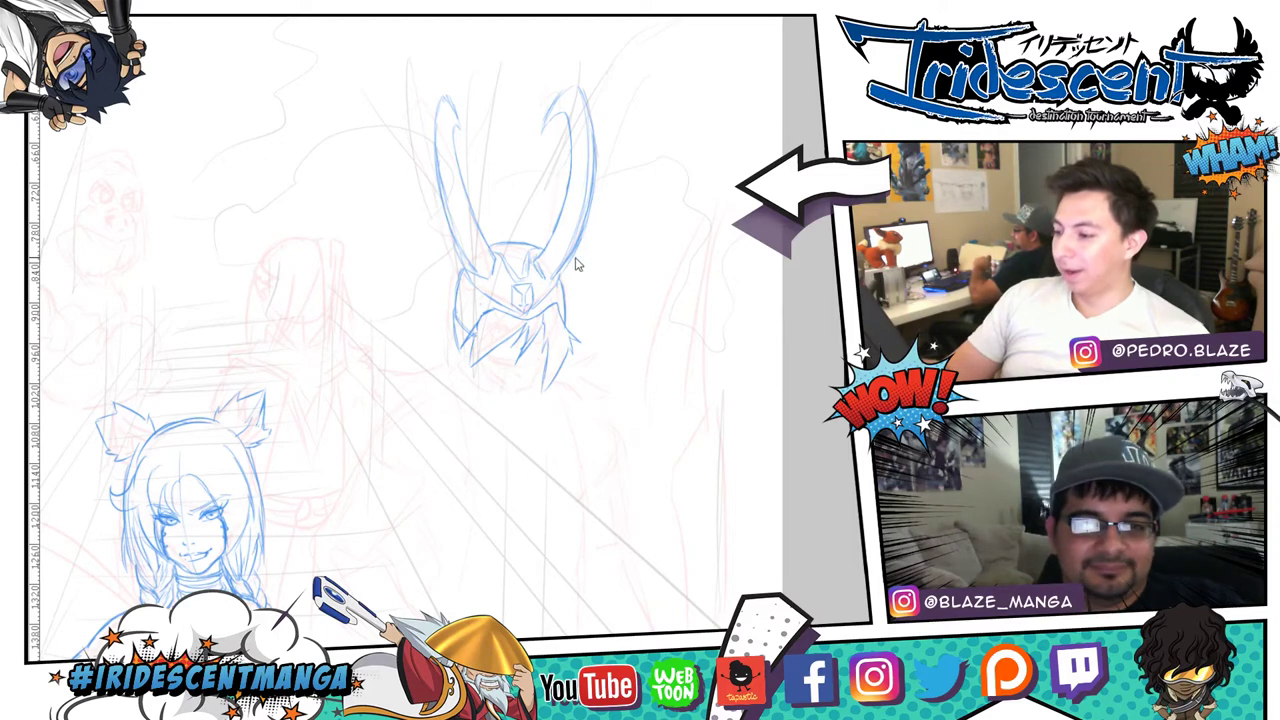
- Undo the last side strands and block in the helmet's cheek guards curving down to points on both sides of the face
{"action": "key", "text": "ctrl+z"}
{"action": "key", "text": "ctrl+z"}
{"action": "key", "text": "ctrl+z"}
{"action": "key", "text": "ctrl+z"}
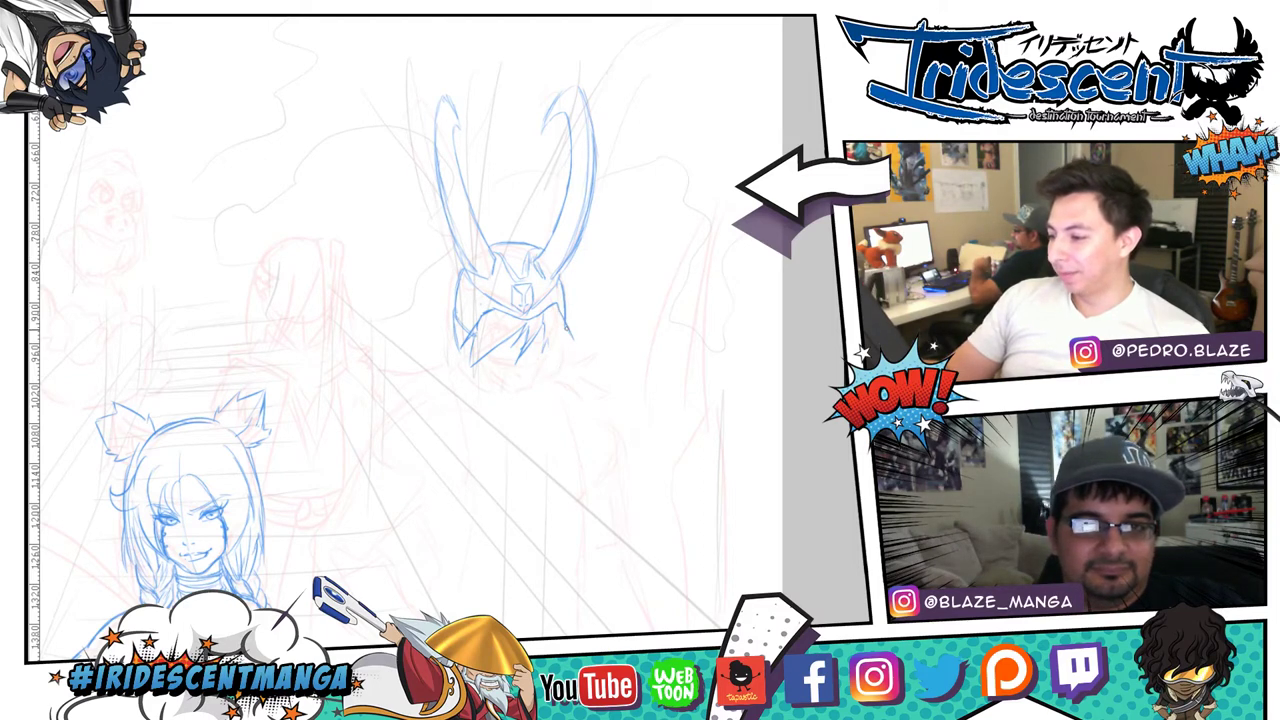
{"action": "mouse_move", "coordinate": [567, 326]}
{"action": "left_mouse_down"}
{"action": "mouse_move", "coordinate": [549, 340]}
{"action": "mouse_move", "coordinate": [542, 394]}
{"action": "left_mouse_up"}
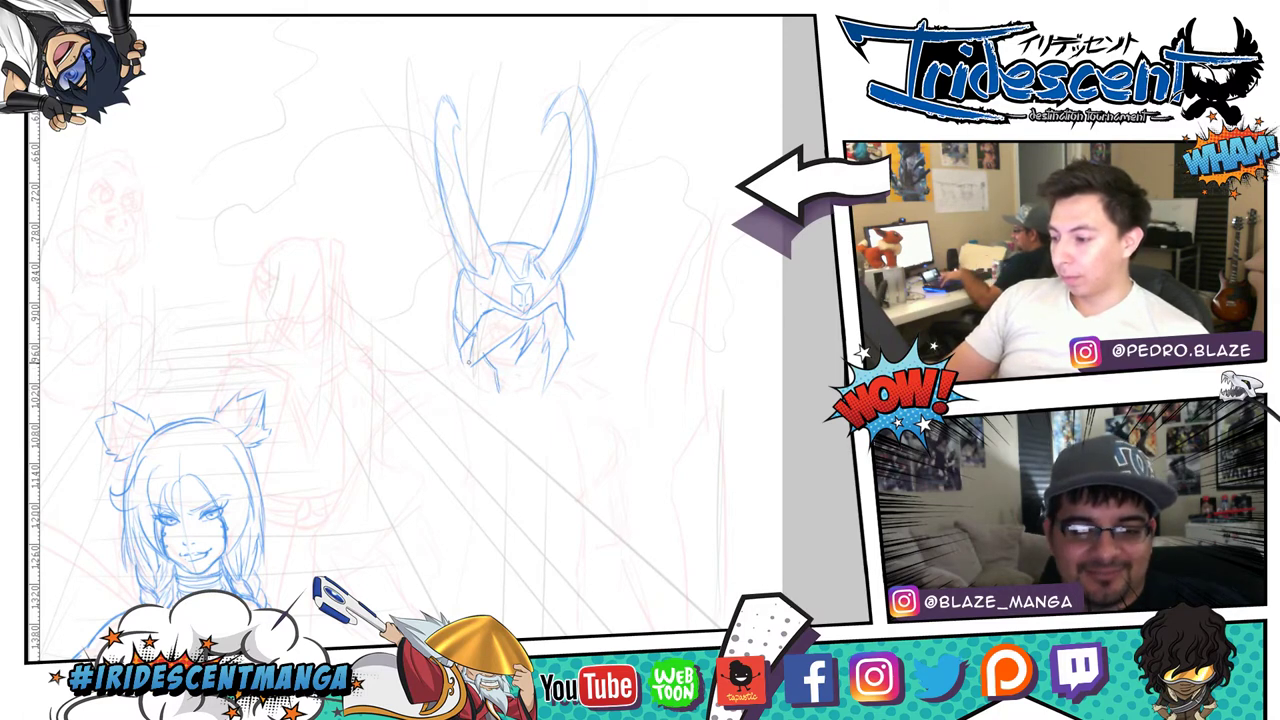
{"action": "left_click_drag", "start_coordinate": [466, 371], "coordinate": [498, 397]}
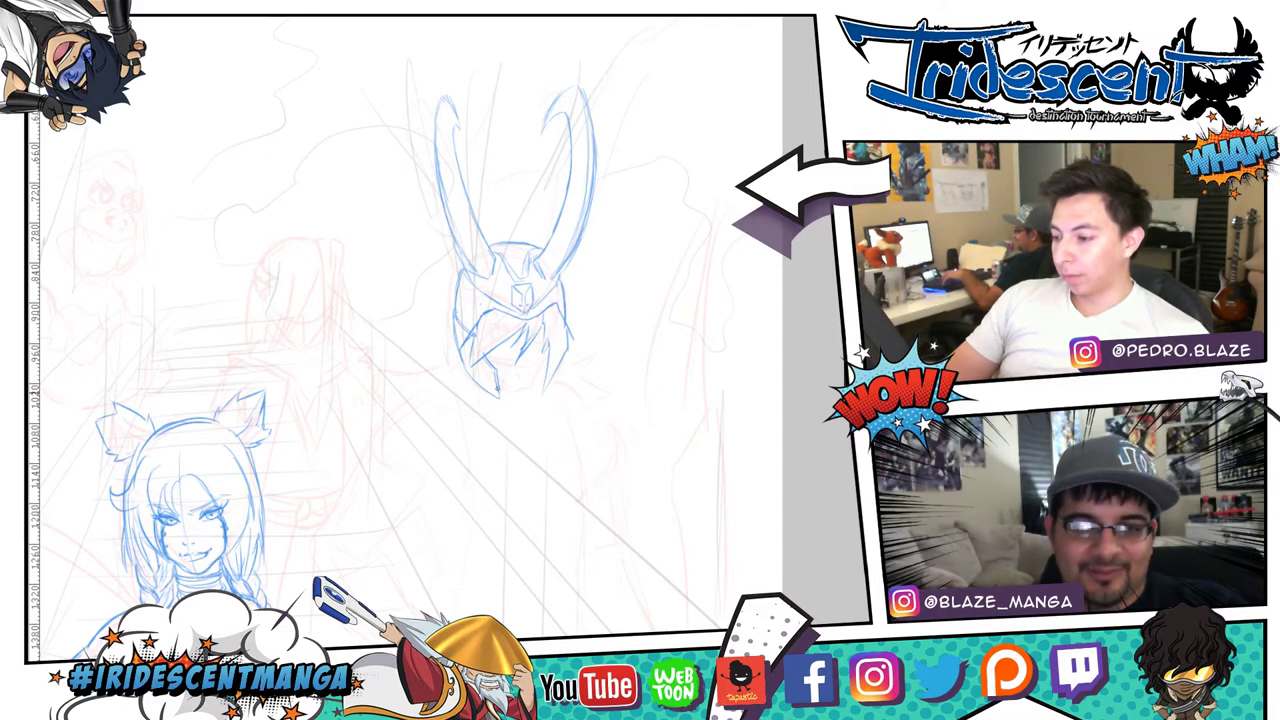
{"action": "left_click_drag", "start_coordinate": [485, 312], "coordinate": [525, 314]}
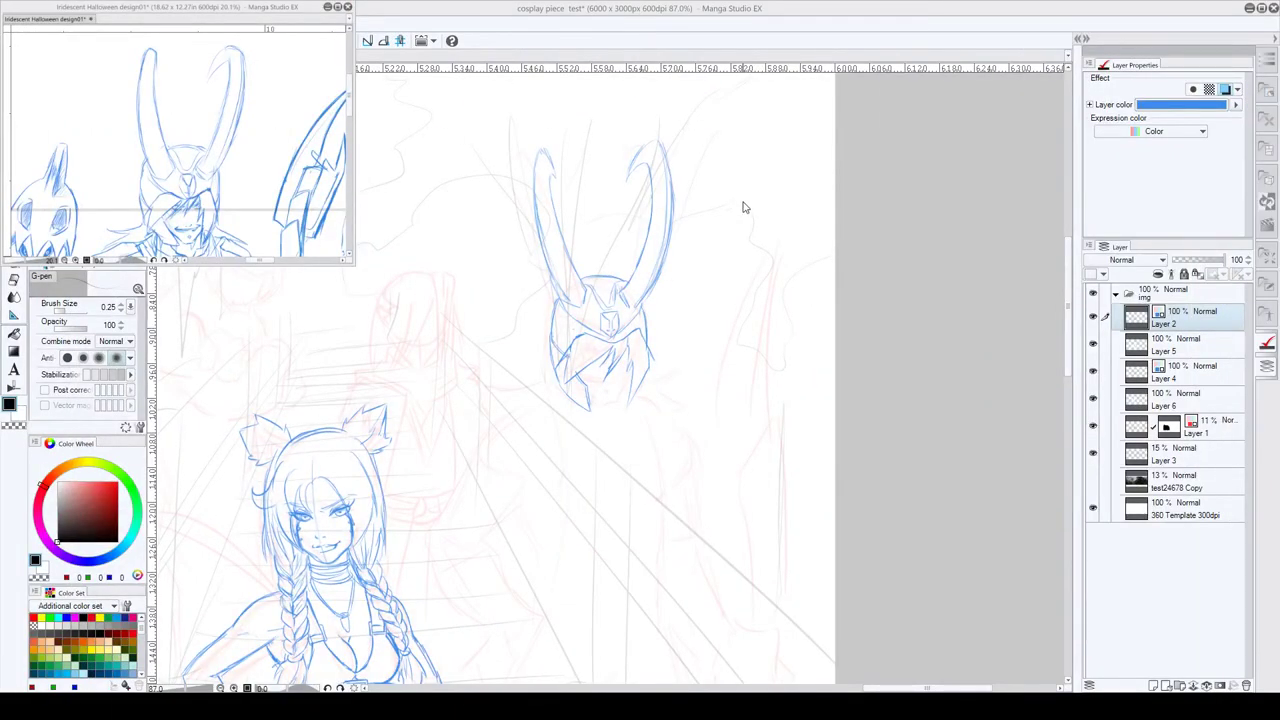
- Reshape the far cheek guard with a cleaner inner edge and an outer contour curving down to a narrow tip
{"action": "left_click_drag", "start_coordinate": [752, 384], "coordinate": [837, 353]}
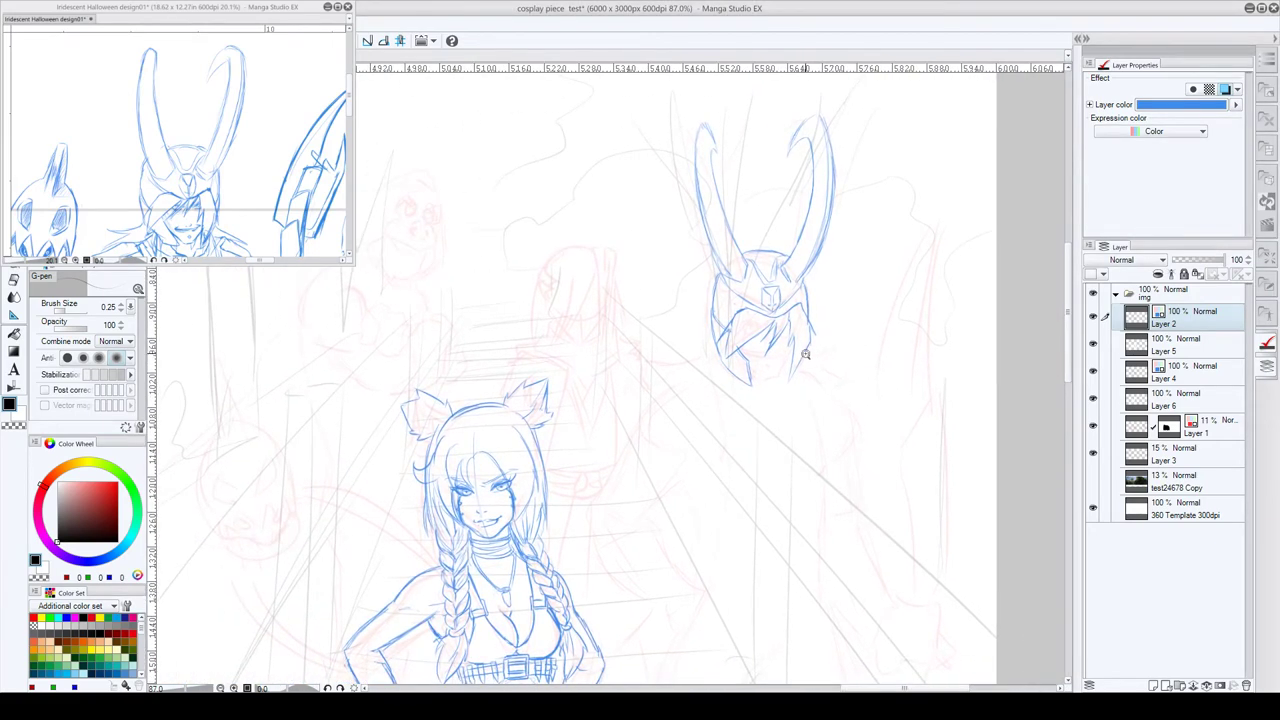
{"action": "scroll", "coordinate": [821, 334], "scroll_direction": "up", "scroll_amount": 3}
{"action": "key", "text": "c"}
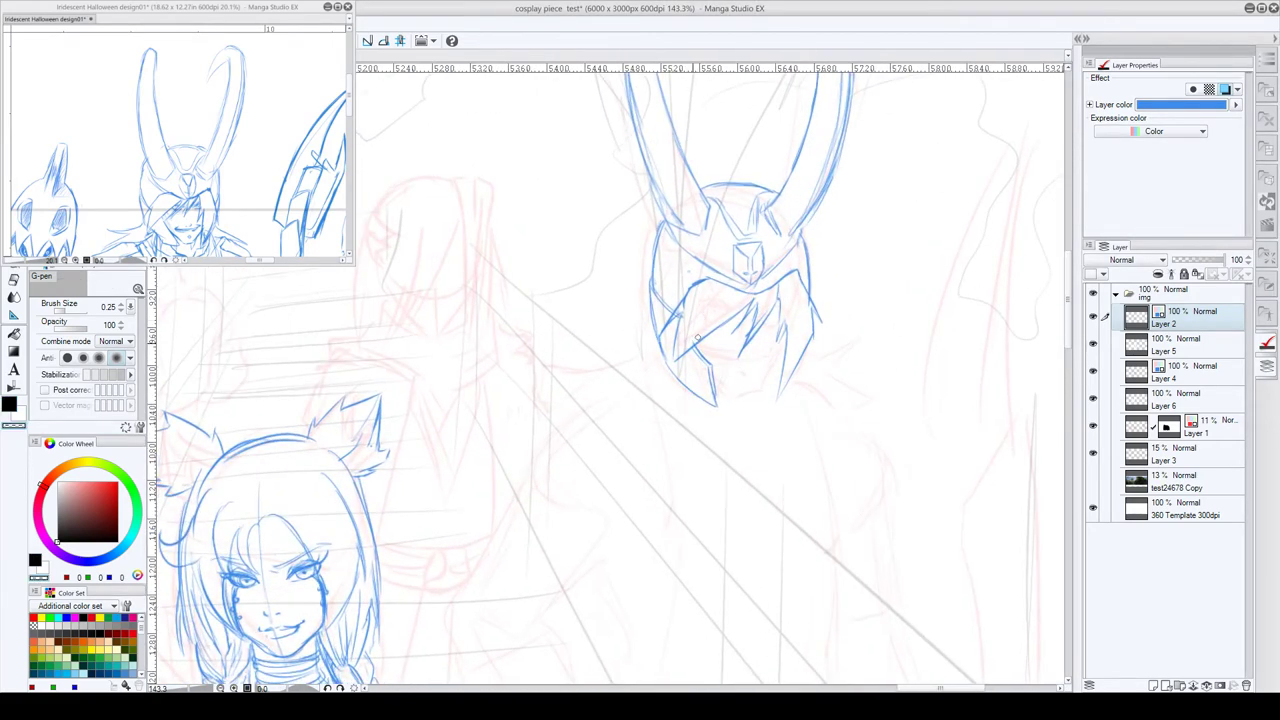
{"action": "key", "text": "c"}
{"action": "left_click_drag", "start_coordinate": [781, 362], "coordinate": [771, 396]}
{"action": "mouse_move", "coordinate": [806, 344]}
{"action": "left_mouse_down"}
{"action": "mouse_move", "coordinate": [799, 380]}
{"action": "mouse_move", "coordinate": [774, 403]}
{"action": "left_mouse_up"}
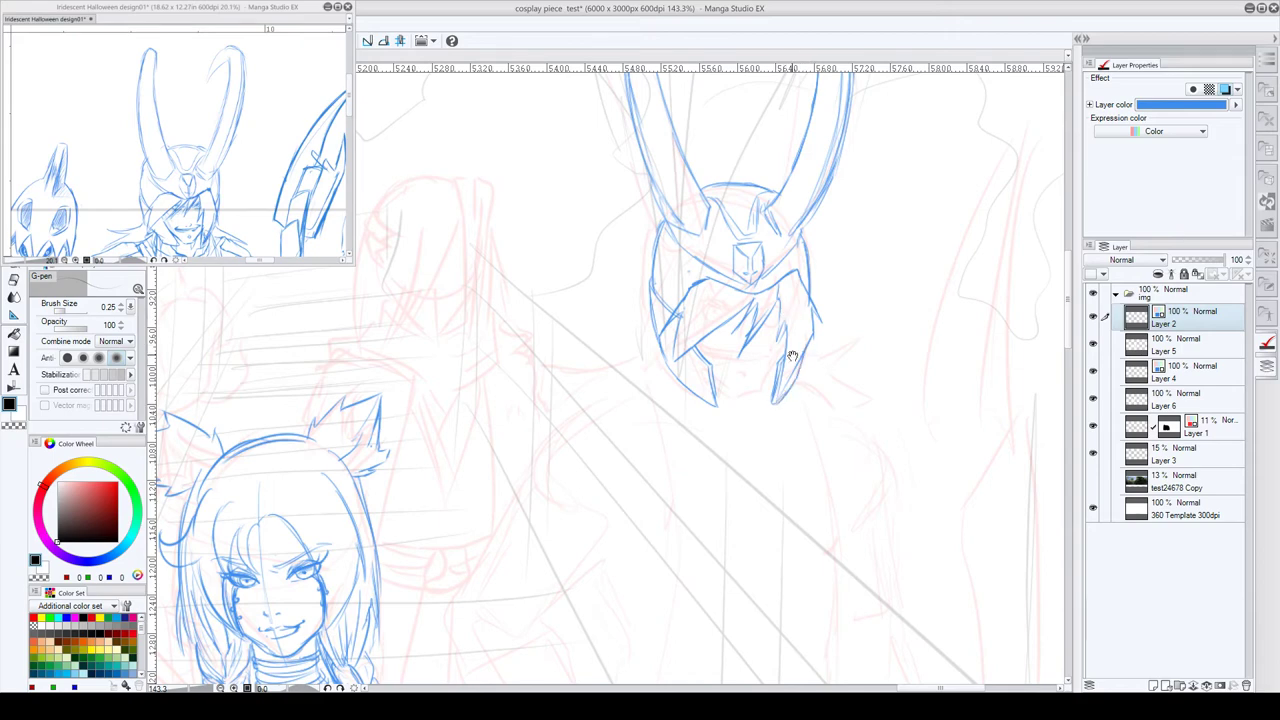
- Erase the near cheek guard's rough inner edge and redraw the inner edges of both guards as smooth lines down to the tips
{"action": "left_click_drag", "start_coordinate": [791, 354], "coordinate": [759, 394]}
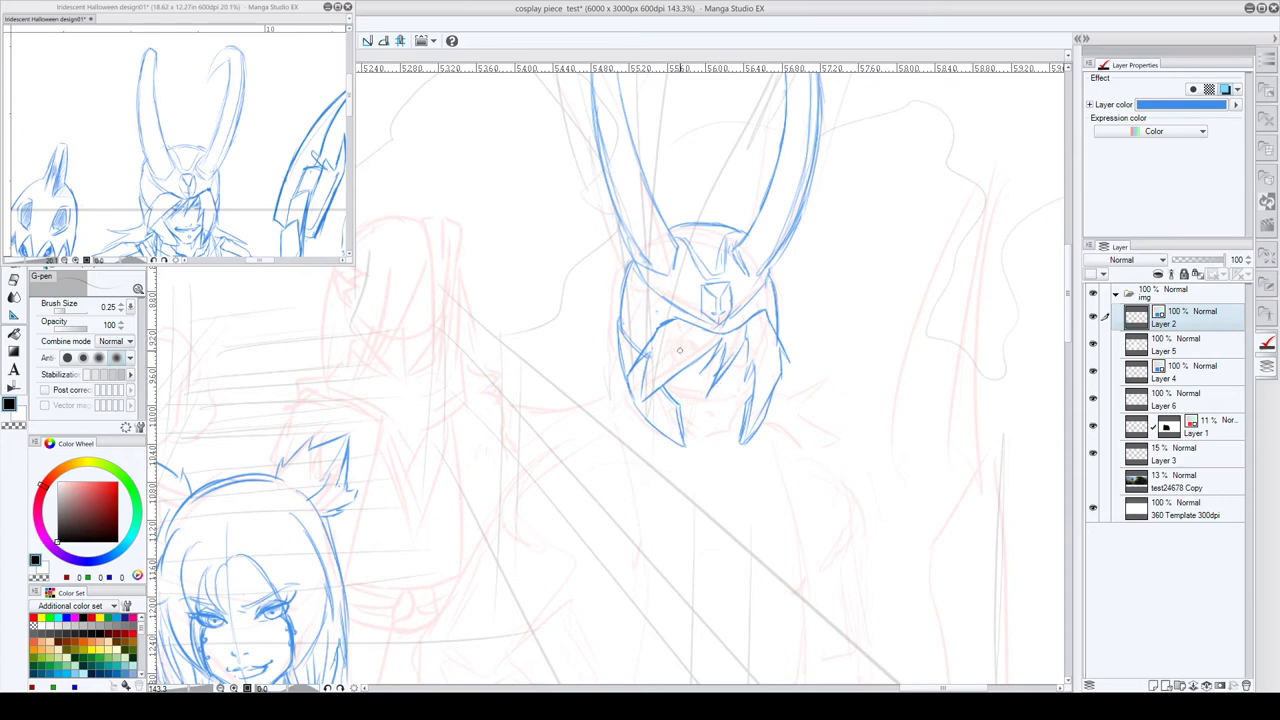
{"action": "key", "text": "c"}
{"action": "left_click_drag", "start_coordinate": [663, 389], "coordinate": [680, 421]}
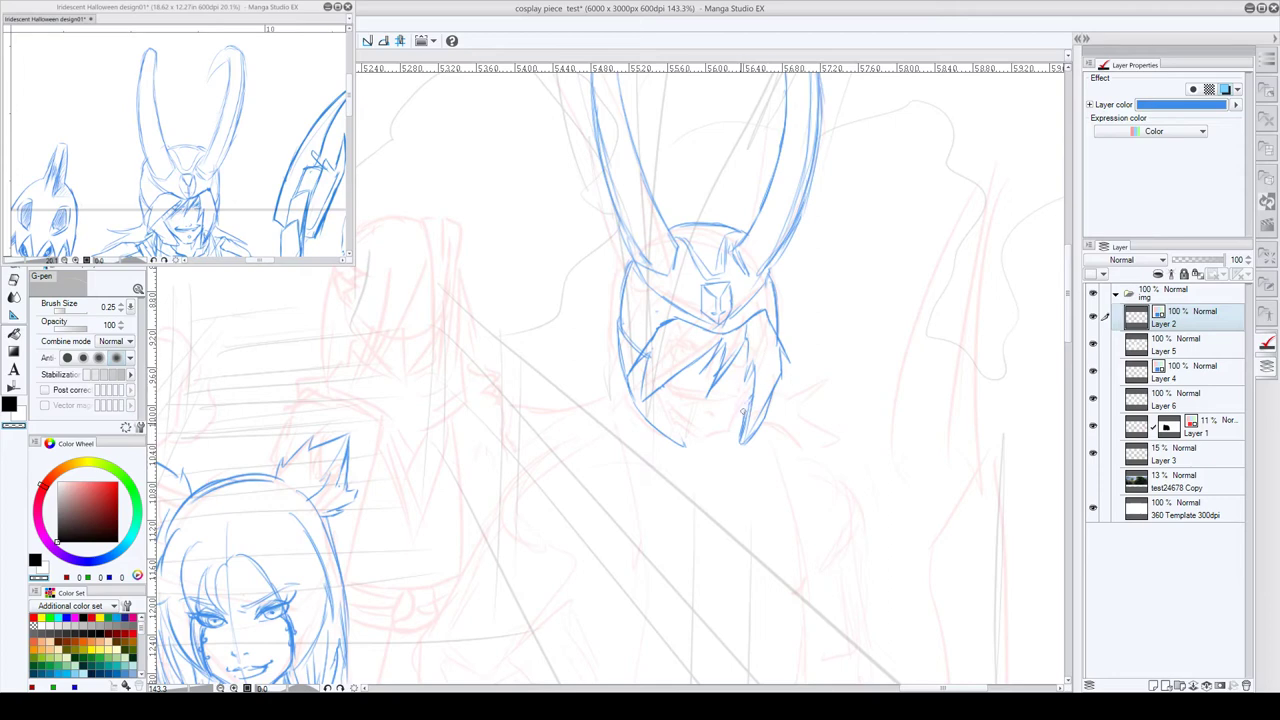
{"action": "key", "text": "x"}
{"action": "left_click_drag", "start_coordinate": [742, 439], "coordinate": [752, 398]}
{"action": "left_click_drag", "start_coordinate": [661, 386], "coordinate": [685, 439]}
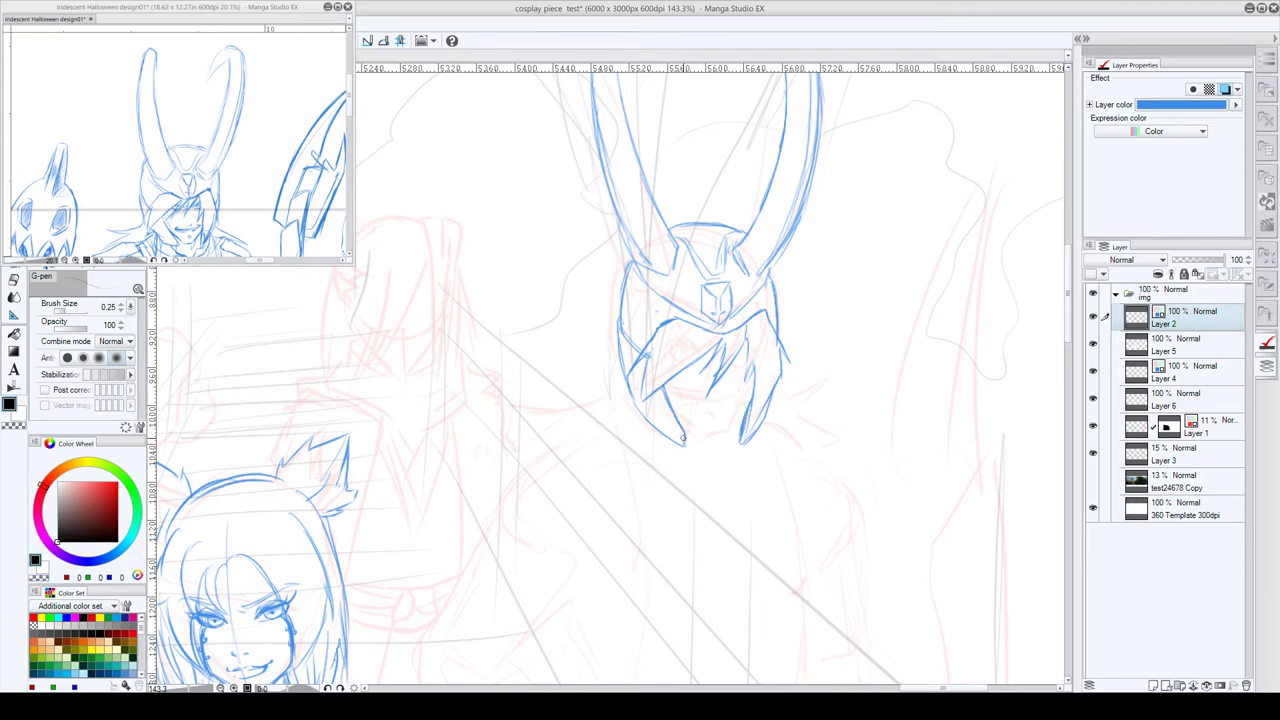
- Draw the jaw and pointed chin between the two cheek guards, undoing and redrawing the line until it fits
{"action": "mouse_move", "coordinate": [661, 387]}
{"action": "left_mouse_down"}
{"action": "mouse_move", "coordinate": [677, 426]}
{"action": "mouse_move", "coordinate": [700, 433]}
{"action": "left_mouse_up"}
{"action": "key", "text": "ctrl+z"}
{"action": "key", "text": "ctrl+z"}
{"action": "mouse_move", "coordinate": [666, 394]}
{"action": "left_mouse_down"}
{"action": "mouse_move", "coordinate": [698, 427]}
{"action": "mouse_move", "coordinate": [722, 427]}
{"action": "mouse_move", "coordinate": [750, 393]}
{"action": "mouse_move", "coordinate": [728, 424]}
{"action": "left_mouse_up"}
{"action": "key", "text": "ctrl+z"}
{"action": "key", "text": "ctrl+z"}
{"action": "mouse_move", "coordinate": [756, 378]}
{"action": "left_mouse_down"}
{"action": "mouse_move", "coordinate": [727, 422]}
{"action": "mouse_move", "coordinate": [673, 407]}
{"action": "mouse_move", "coordinate": [728, 426]}
{"action": "left_mouse_up"}
- Draw a wide grinning mouth above the chin with a short lower-lip mark beneath it
{"action": "left_click", "coordinate": [712, 416]}
{"action": "mouse_move", "coordinate": [683, 394]}
{"action": "left_mouse_down"}
{"action": "mouse_move", "coordinate": [740, 392]}
{"action": "mouse_move", "coordinate": [728, 406]}
{"action": "mouse_move", "coordinate": [690, 398]}
{"action": "mouse_move", "coordinate": [741, 394]}
{"action": "mouse_move", "coordinate": [711, 395]}
{"action": "left_mouse_up"}
{"action": "key", "text": "c"}
{"action": "key", "text": "c"}
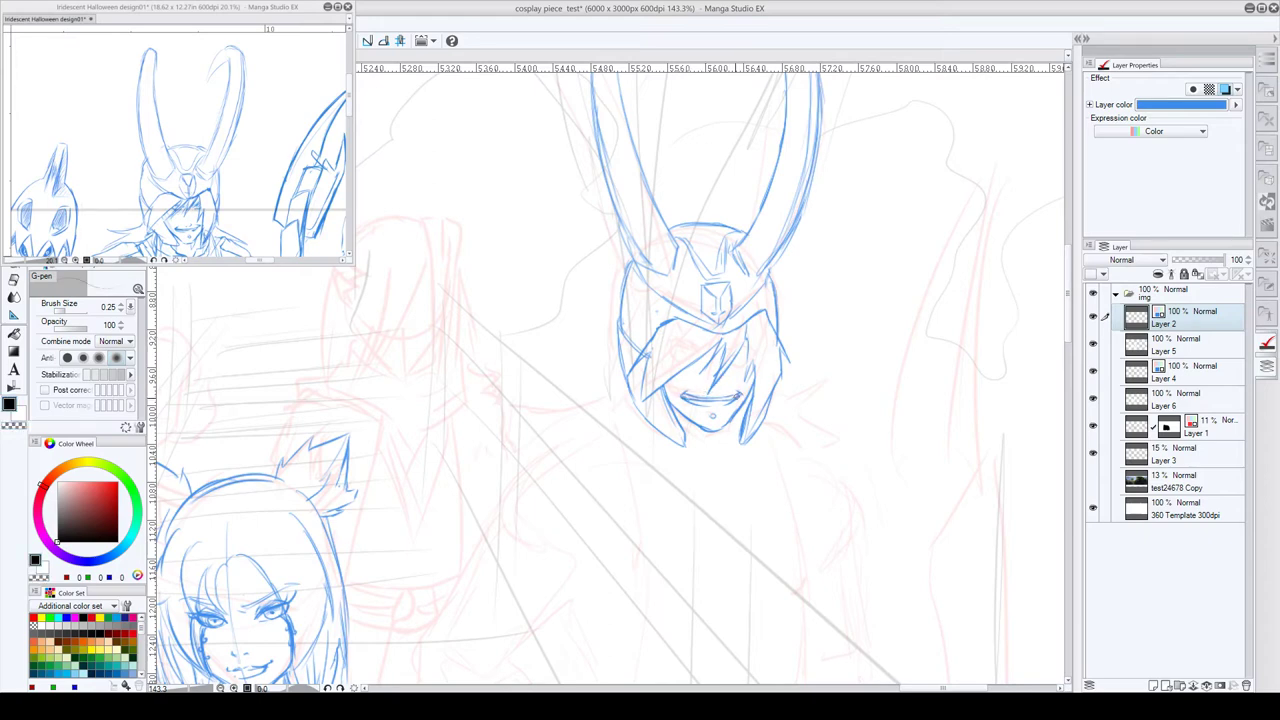
{"action": "mouse_move", "coordinate": [718, 418]}
{"action": "left_mouse_down"}
{"action": "mouse_move", "coordinate": [704, 410]}
{"action": "mouse_move", "coordinate": [726, 412]}
{"action": "left_mouse_up"}
- Draw the far eye with its iris and a slanted angry brow beside the central bangs
{"action": "scroll", "coordinate": [758, 343], "scroll_direction": "up", "scroll_amount": 1}
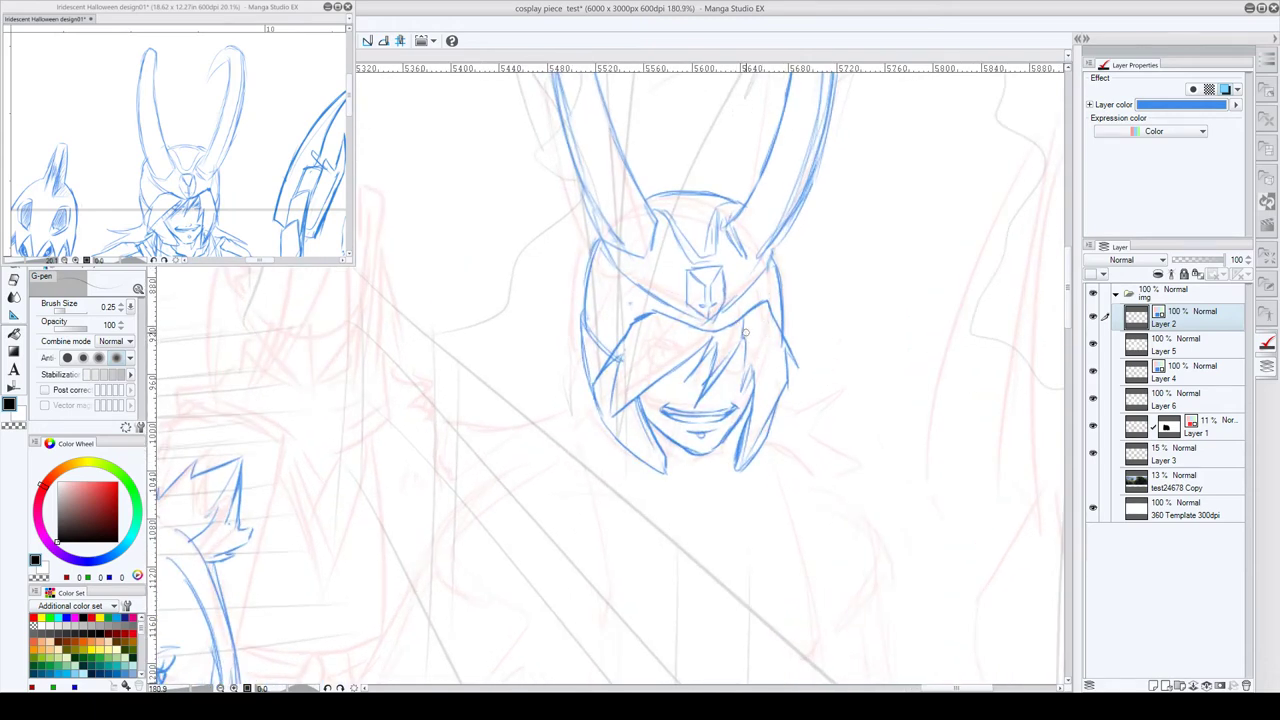
{"action": "mouse_move", "coordinate": [744, 334]}
{"action": "left_mouse_down"}
{"action": "mouse_move", "coordinate": [716, 360]}
{"action": "mouse_move", "coordinate": [760, 330]}
{"action": "mouse_move", "coordinate": [716, 364]}
{"action": "left_mouse_up"}
{"action": "mouse_move", "coordinate": [732, 354]}
{"action": "left_mouse_down"}
{"action": "mouse_move", "coordinate": [730, 370]}
{"action": "mouse_move", "coordinate": [732, 354]}
{"action": "left_mouse_up"}
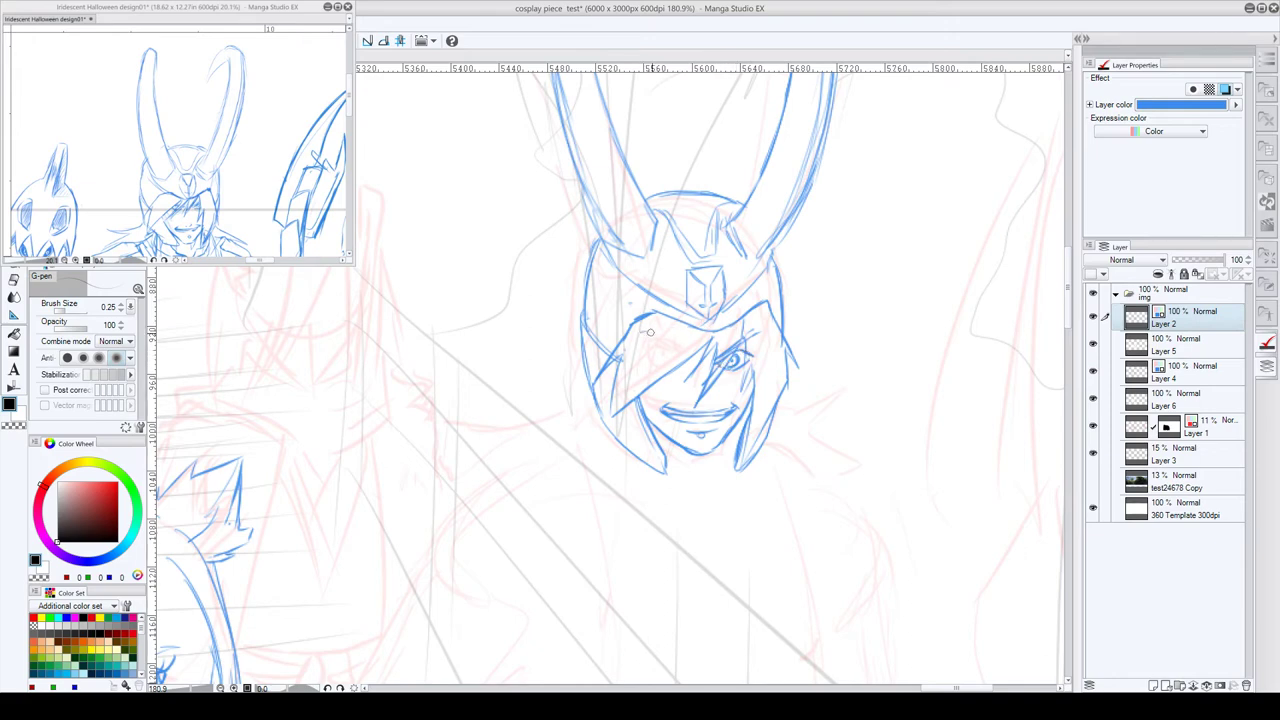
- Draw the near eye with a slanted brow, a round iris and a small pupil, undoing and redrawing the misplaced strokes
{"action": "left_click_drag", "start_coordinate": [648, 333], "coordinate": [692, 359]}
{"action": "mouse_move", "coordinate": [658, 365]}
{"action": "left_mouse_down"}
{"action": "mouse_move", "coordinate": [678, 361]}
{"action": "mouse_move", "coordinate": [668, 370]}
{"action": "left_mouse_up"}
{"action": "key", "text": "ctrl+z"}
{"action": "key", "text": "ctrl+z"}
{"action": "key", "text": "ctrl+z"}
{"action": "left_click_drag", "start_coordinate": [676, 356], "coordinate": [670, 366]}
{"action": "key", "text": "ctrl+z"}
{"action": "key", "text": "c"}
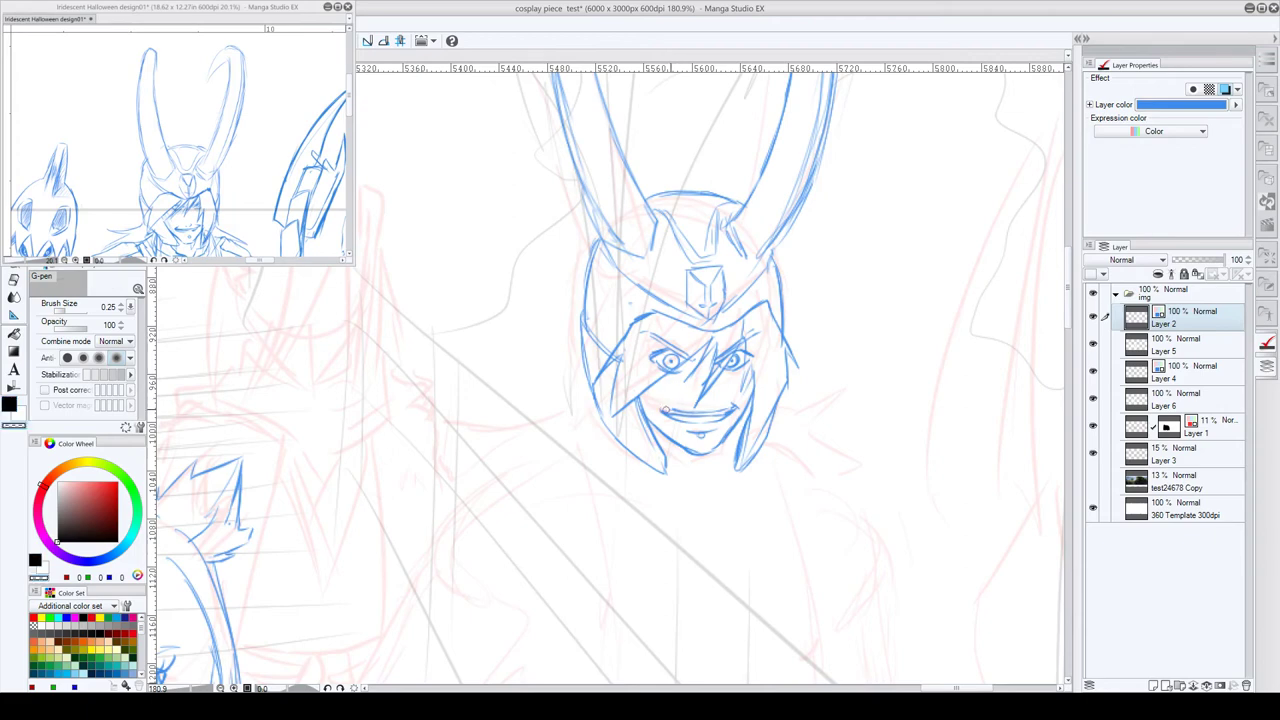
- Clean up and redraw the upper line of the grin, and add a small nose mark above it
{"action": "left_click_drag", "start_coordinate": [666, 408], "coordinate": [687, 408]}
{"action": "key", "text": "c"}
{"action": "left_click_drag", "start_coordinate": [663, 411], "coordinate": [690, 413]}
{"action": "left_click_drag", "start_coordinate": [715, 394], "coordinate": [711, 403]}
- Touch up the near eye by darkening its iris, undoing a stray stroke beneath it
{"action": "key", "text": "c"}
{"action": "key", "text": "x"}
{"action": "mouse_move", "coordinate": [685, 372]}
{"action": "left_mouse_down"}
{"action": "mouse_move", "coordinate": [653, 363]}
{"action": "mouse_move", "coordinate": [681, 373]}
{"action": "left_mouse_up"}
{"action": "key", "text": "ctrl+z"}
{"action": "key", "text": "c"}
{"action": "key", "text": "x"}
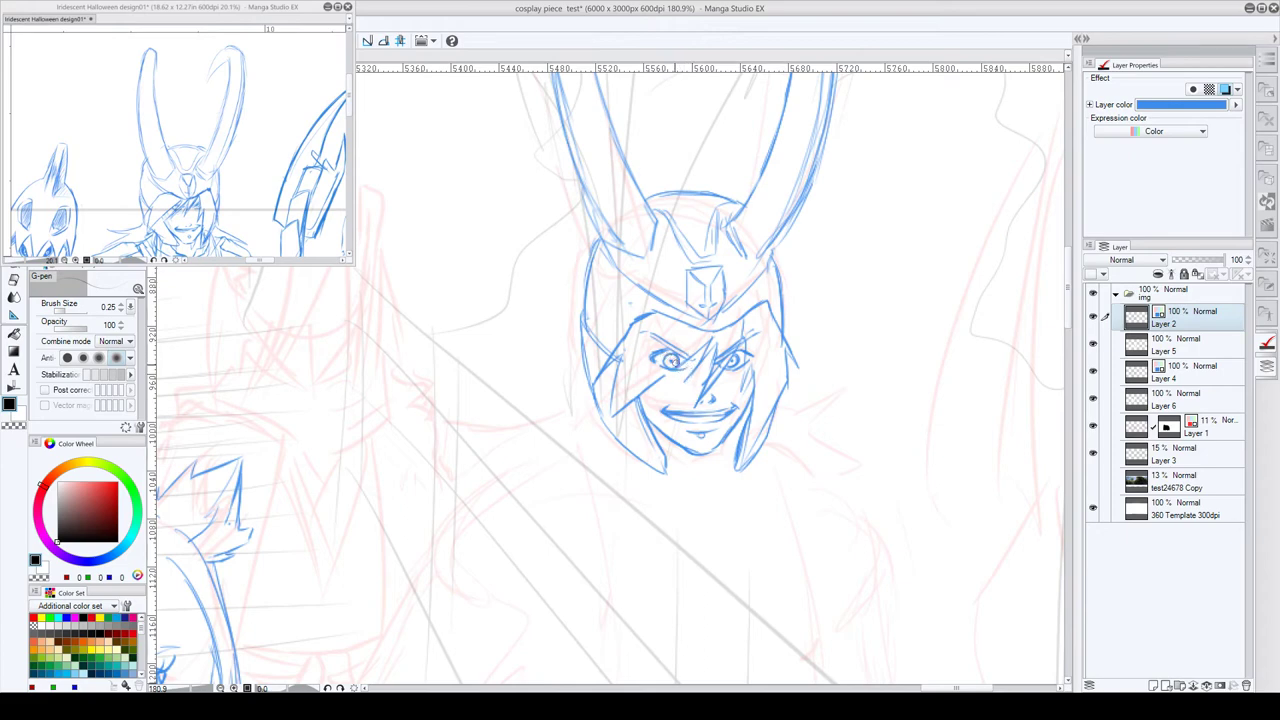
- Erase and redraw the iris and pupil of the horned figure's eye nearest the long fringe strand
{"action": "key", "text": "c"}
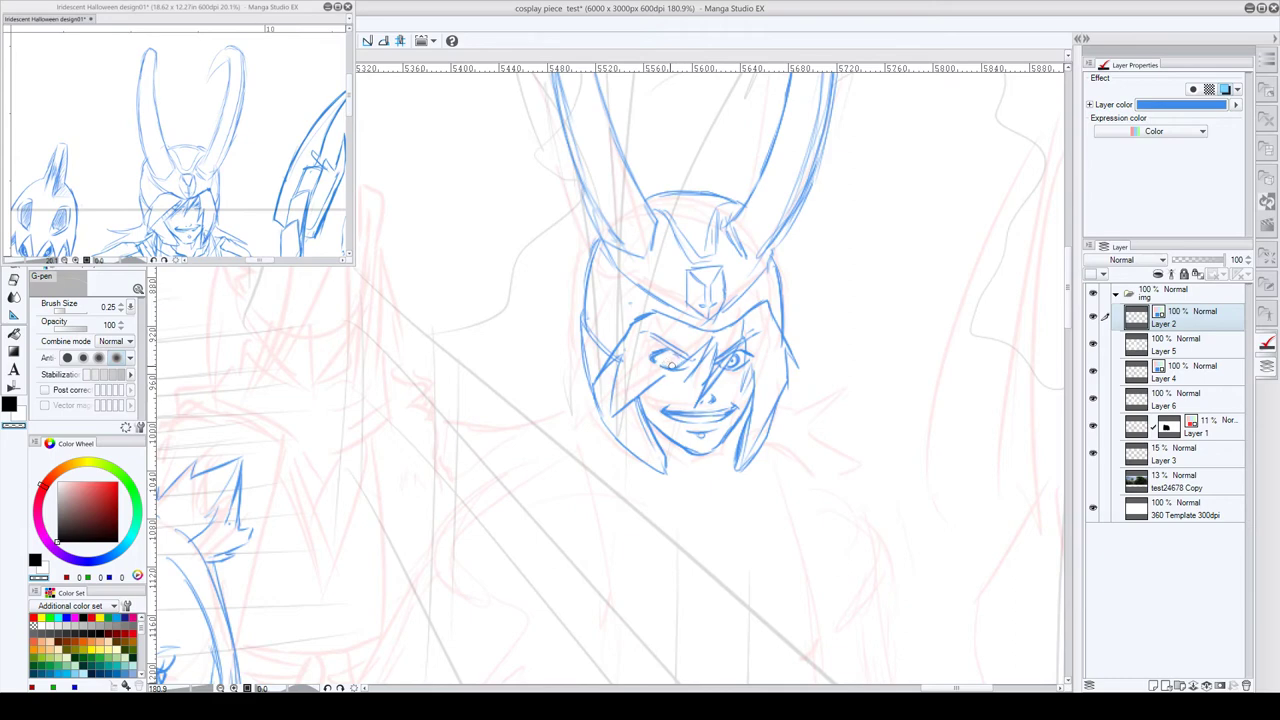
{"action": "key", "text": "c"}
{"action": "left_click_drag", "start_coordinate": [667, 353], "coordinate": [674, 367]}
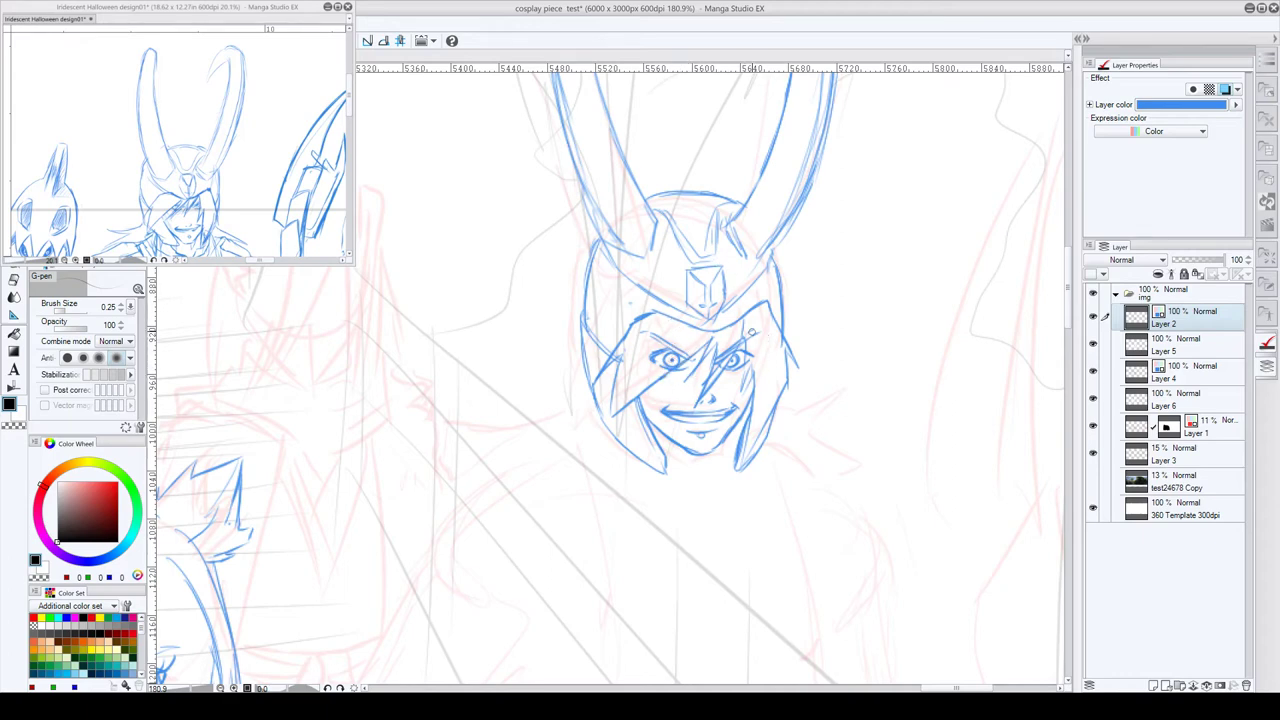
- Add hair strands and light shading strokes along both sides of the horned figure's face inside the helmet
{"action": "left_click_drag", "start_coordinate": [752, 326], "coordinate": [752, 445]}
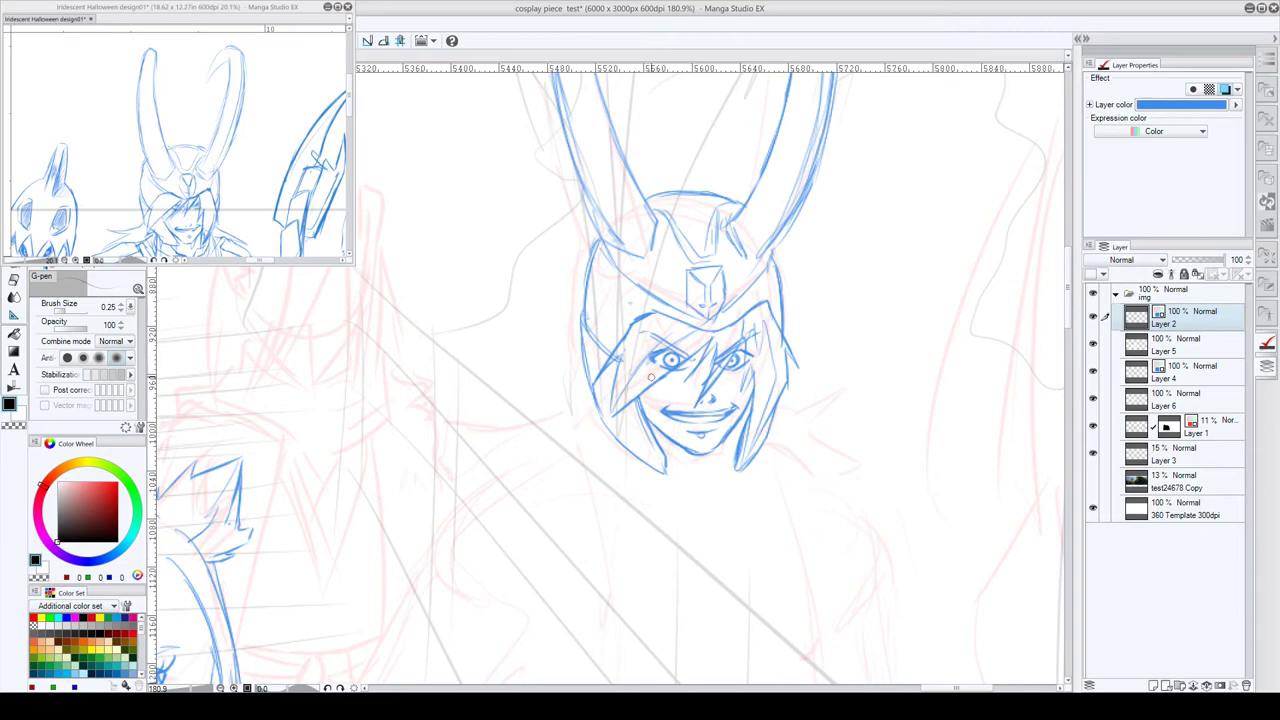
{"action": "left_click_drag", "start_coordinate": [646, 358], "coordinate": [654, 378]}
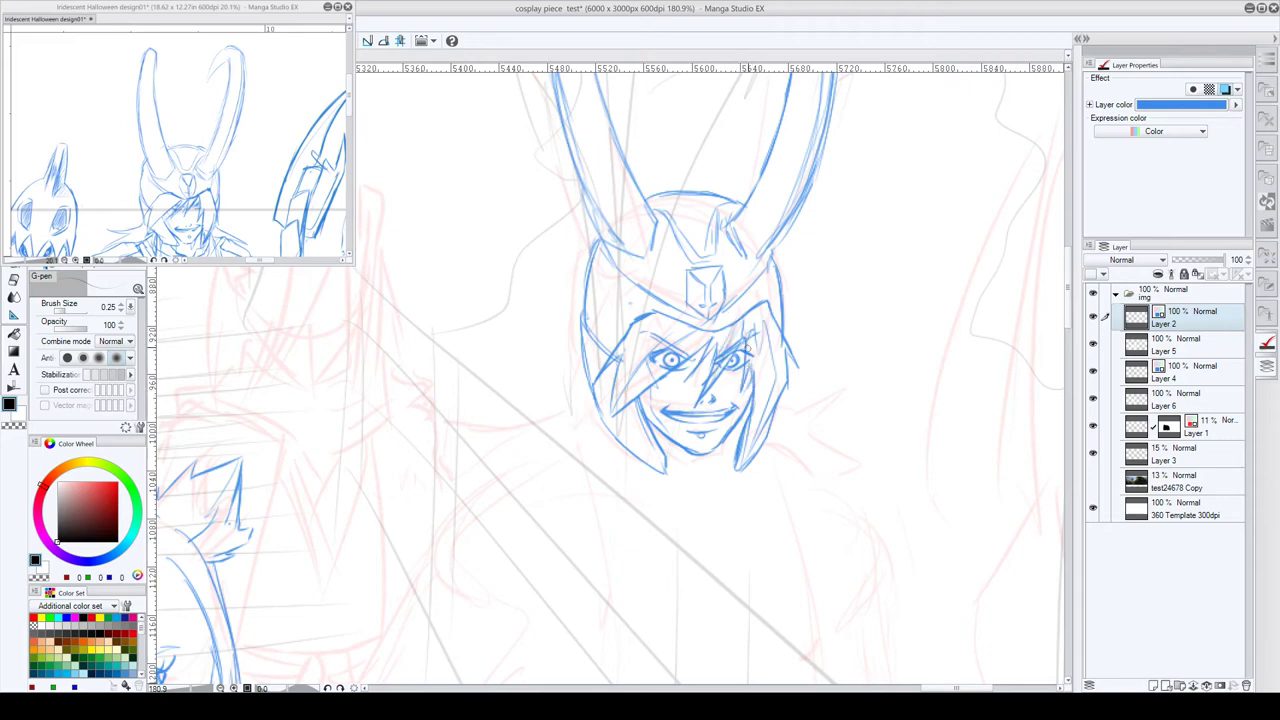
{"action": "left_click_drag", "start_coordinate": [766, 368], "coordinate": [768, 408]}
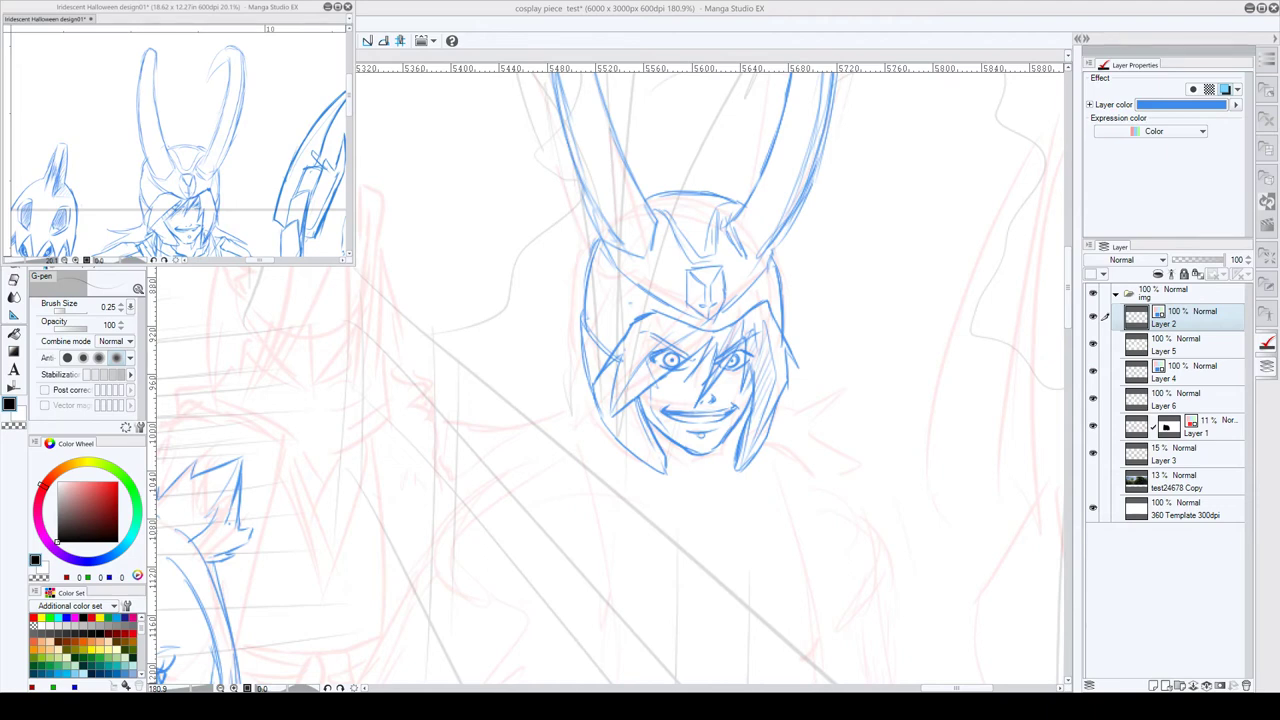
{"action": "left_click", "coordinate": [747, 92]}
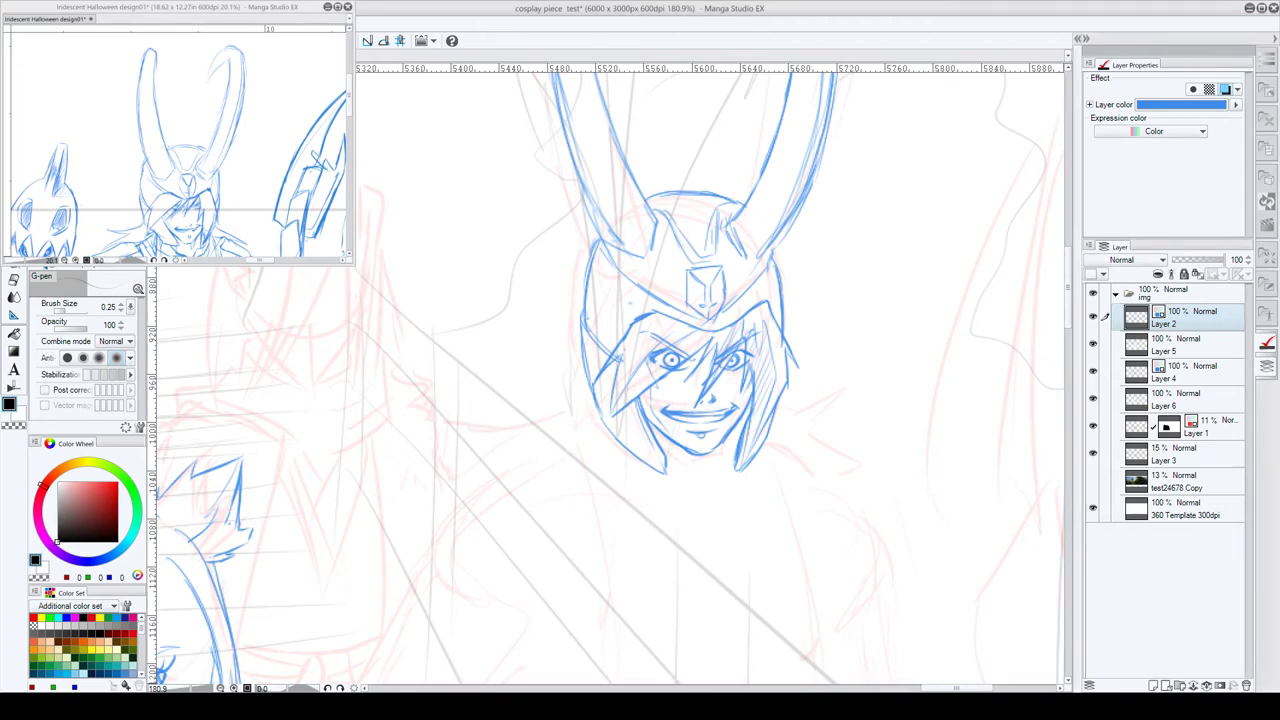
- Sketch curled hair ends and spiky tips flaring out from both sides of the horned helmet
{"action": "mouse_move", "coordinate": [592, 387]}
{"action": "left_mouse_down"}
{"action": "mouse_move", "coordinate": [551, 415]}
{"action": "mouse_move", "coordinate": [505, 381]}
{"action": "mouse_move", "coordinate": [575, 408]}
{"action": "left_mouse_up"}
{"action": "key", "text": "ctrl+z"}
{"action": "mouse_move", "coordinate": [572, 404]}
{"action": "left_mouse_down"}
{"action": "mouse_move", "coordinate": [523, 371]}
{"action": "mouse_move", "coordinate": [535, 405]}
{"action": "mouse_move", "coordinate": [517, 377]}
{"action": "mouse_move", "coordinate": [521, 394]}
{"action": "mouse_move", "coordinate": [516, 361]}
{"action": "mouse_move", "coordinate": [528, 423]}
{"action": "left_mouse_up"}
{"action": "scroll", "coordinate": [735, 292], "scroll_direction": "down", "scroll_amount": 3}
{"action": "scroll", "coordinate": [745, 298], "scroll_direction": "up", "scroll_amount": 1}
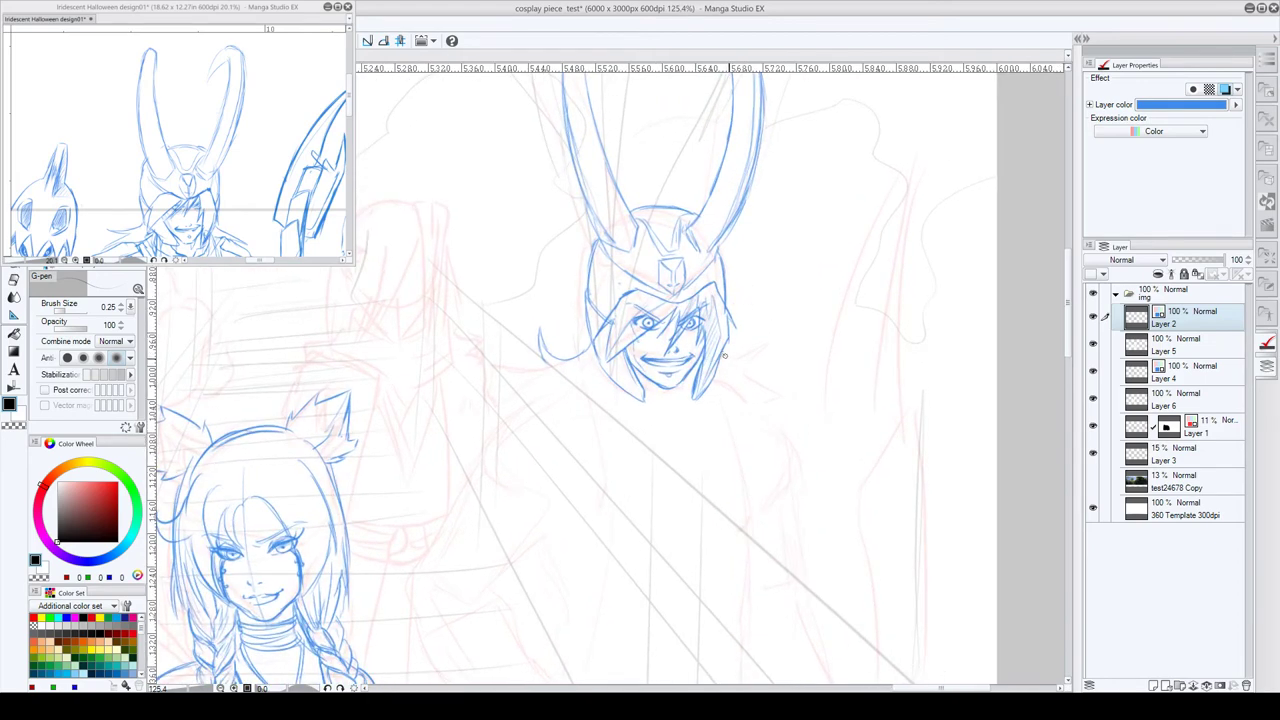
{"action": "mouse_move", "coordinate": [725, 351]}
{"action": "left_mouse_down"}
{"action": "mouse_move", "coordinate": [746, 353]}
{"action": "mouse_move", "coordinate": [746, 332]}
{"action": "mouse_move", "coordinate": [741, 366]}
{"action": "mouse_move", "coordinate": [748, 344]}
{"action": "left_mouse_up"}
{"action": "key", "text": "ctrl+z"}
{"action": "mouse_move", "coordinate": [746, 374]}
{"action": "left_mouse_down"}
{"action": "mouse_move", "coordinate": [792, 416]}
{"action": "mouse_move", "coordinate": [758, 394]}
{"action": "mouse_move", "coordinate": [762, 408]}
{"action": "left_mouse_up"}
{"action": "mouse_move", "coordinate": [545, 364]}
{"action": "left_mouse_down"}
{"action": "mouse_move", "coordinate": [488, 366]}
{"action": "mouse_move", "coordinate": [538, 367]}
{"action": "mouse_move", "coordinate": [499, 405]}
{"action": "mouse_move", "coordinate": [513, 410]}
{"action": "left_mouse_up"}
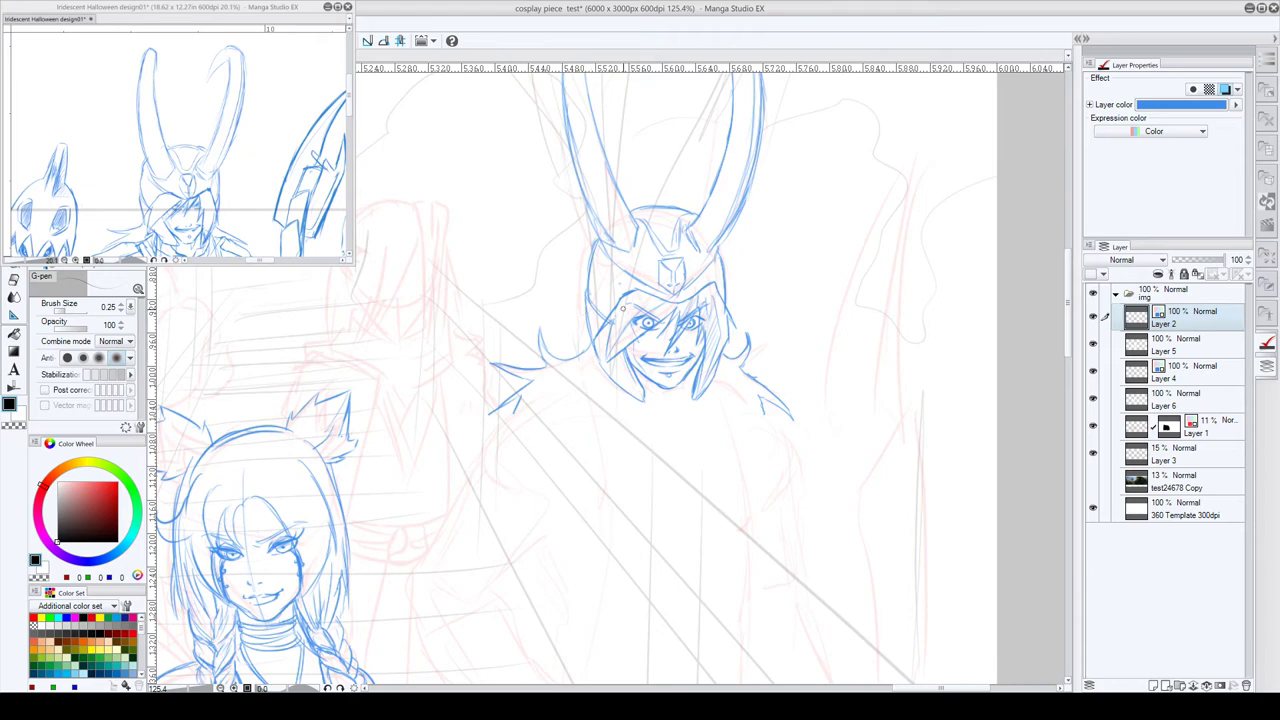
- Bring the horned figure's torso into view in the reference design and sketch the neck below the chin
{"action": "scroll", "coordinate": [608, 364], "scroll_direction": "up", "scroll_amount": 1}
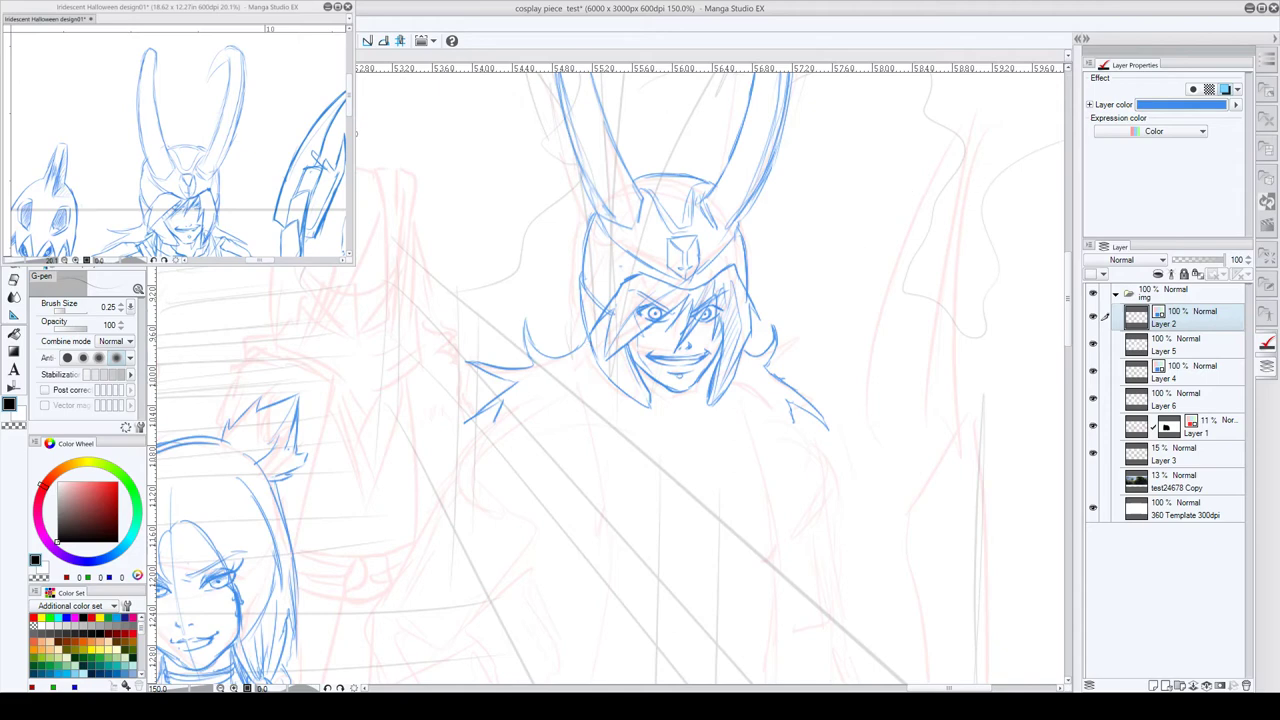
{"action": "left_click", "coordinate": [158, 21]}
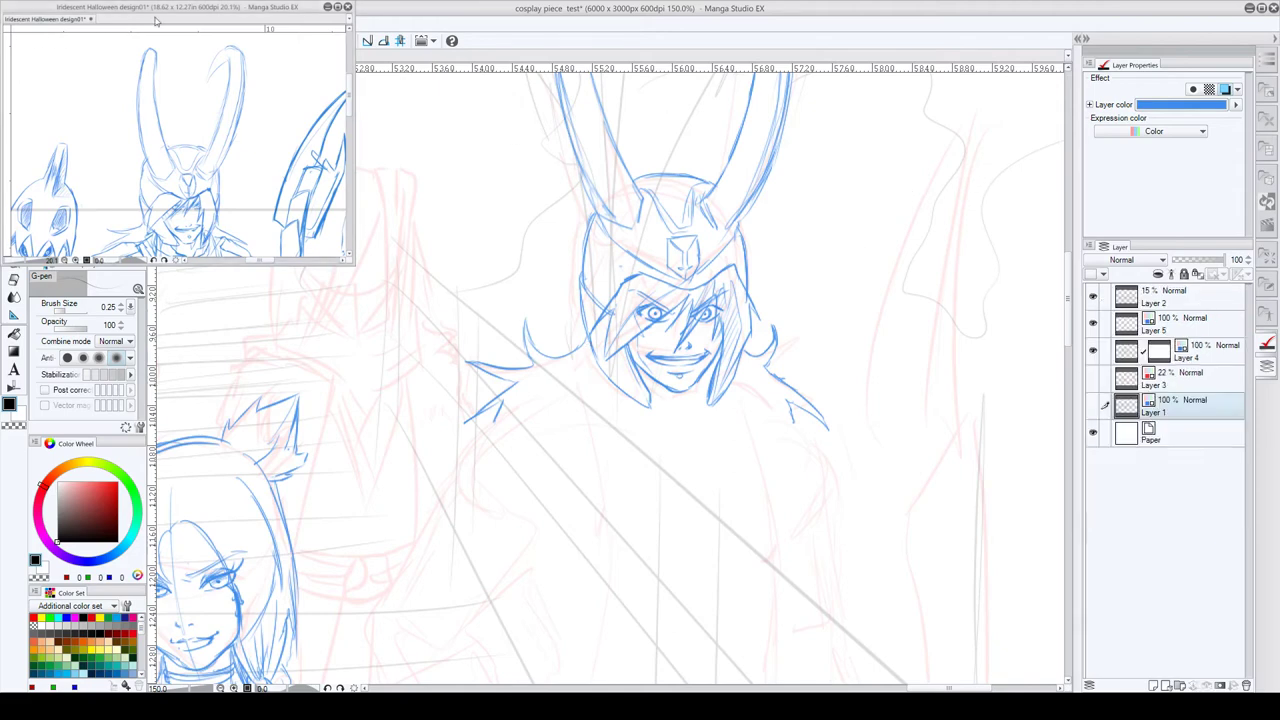
{"action": "left_click_drag", "start_coordinate": [152, 173], "coordinate": [168, 46]}
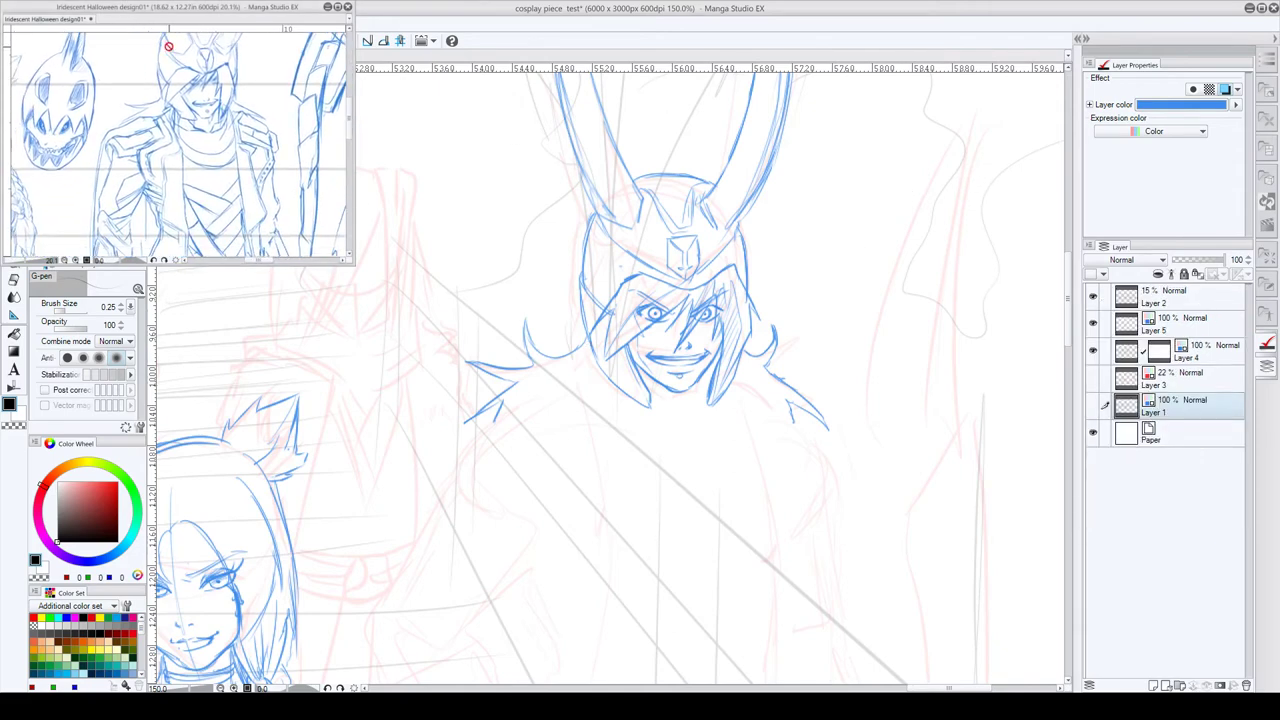
{"action": "left_click", "coordinate": [653, 308]}
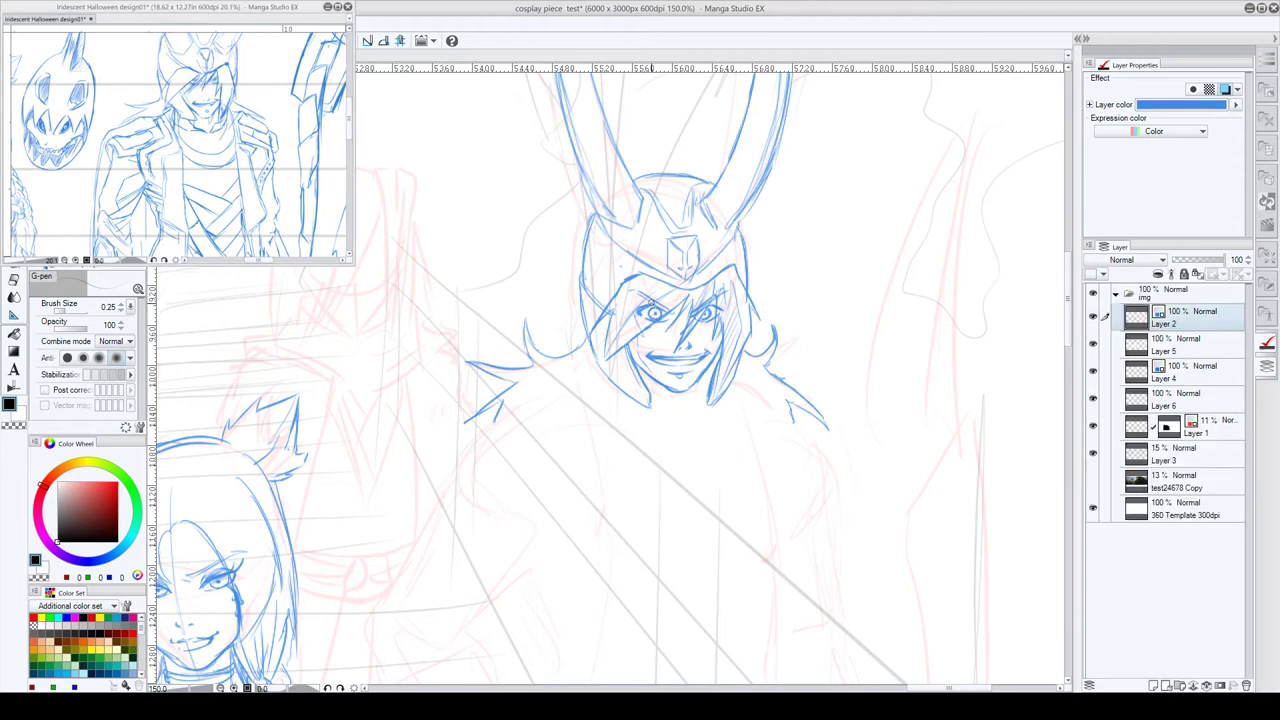
{"action": "scroll", "coordinate": [612, 338], "scroll_direction": "down", "scroll_amount": 2}
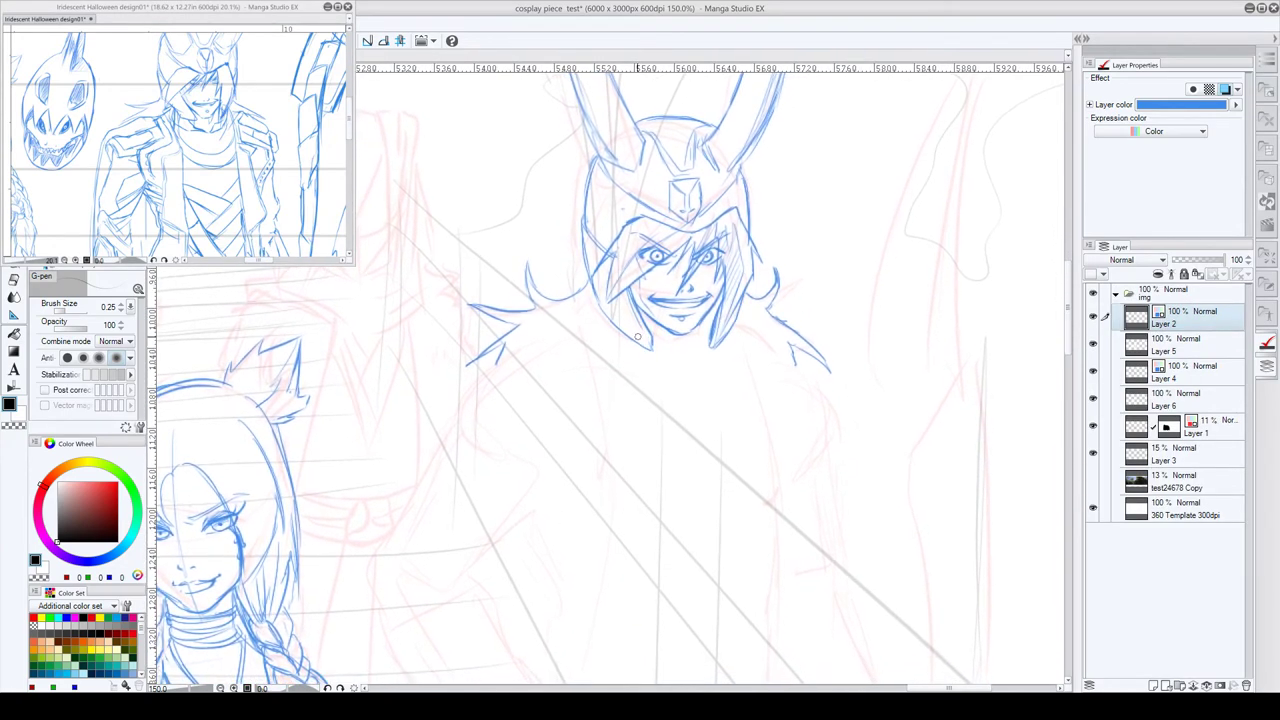
{"action": "scroll", "coordinate": [622, 321], "scroll_direction": "down", "scroll_amount": 1}
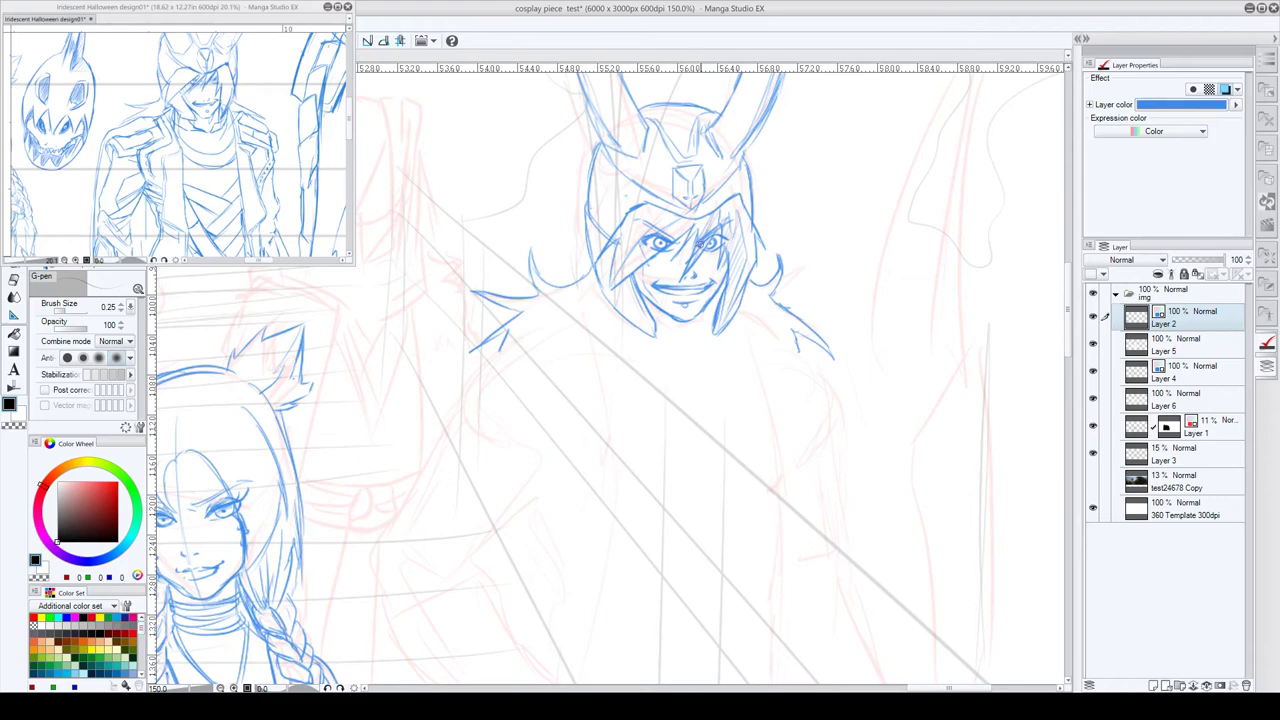
{"action": "left_click_drag", "start_coordinate": [705, 242], "coordinate": [717, 234]}
{"action": "left_click_drag", "start_coordinate": [706, 324], "coordinate": [702, 350]}
{"action": "key", "text": "ctrl+z"}
{"action": "key", "text": "ctrl+z"}
{"action": "mouse_move", "coordinate": [708, 333]}
{"action": "left_mouse_down"}
{"action": "mouse_move", "coordinate": [654, 332]}
{"action": "mouse_move", "coordinate": [677, 372]}
{"action": "left_mouse_up"}
- Sketch the collar's sides around the neck and the curved neckline folds beneath it
{"action": "left_click_drag", "start_coordinate": [613, 310], "coordinate": [634, 347]}
{"action": "left_click_drag", "start_coordinate": [737, 317], "coordinate": [704, 361]}
{"action": "key", "text": "ctrl+z"}
{"action": "left_click_drag", "start_coordinate": [738, 314], "coordinate": [704, 367]}
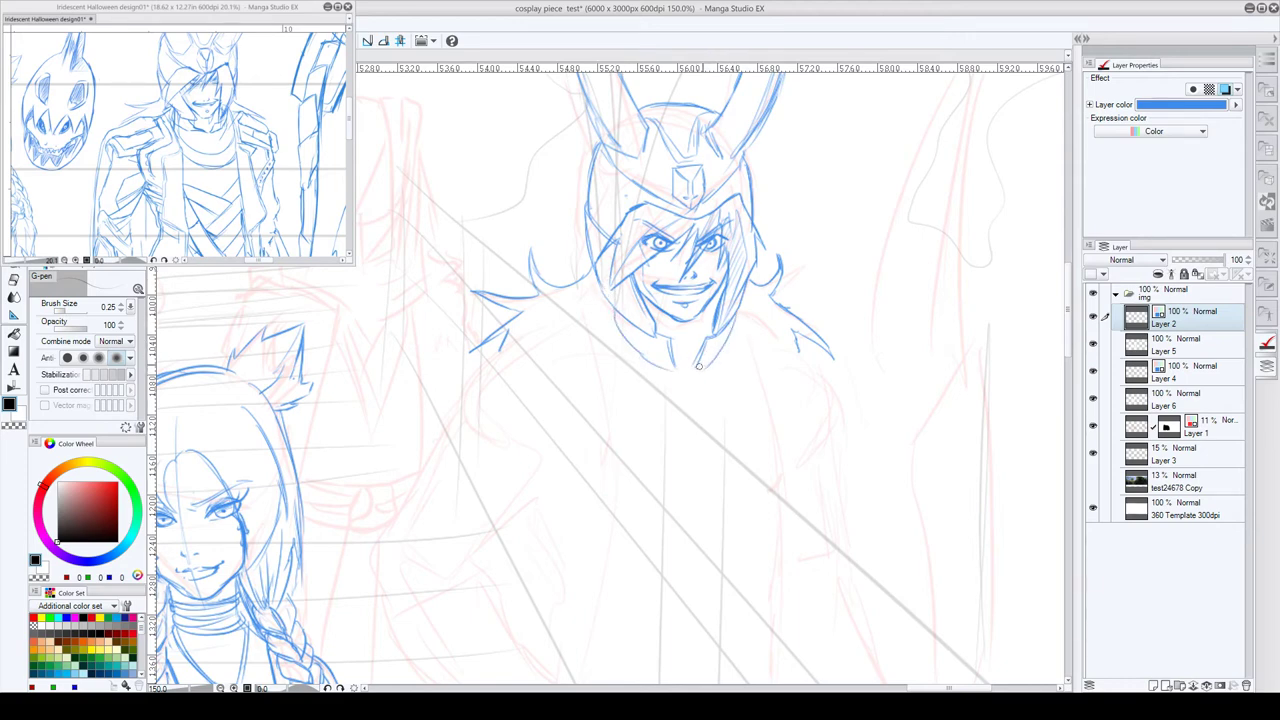
{"action": "left_click_drag", "start_coordinate": [724, 301], "coordinate": [704, 268]}
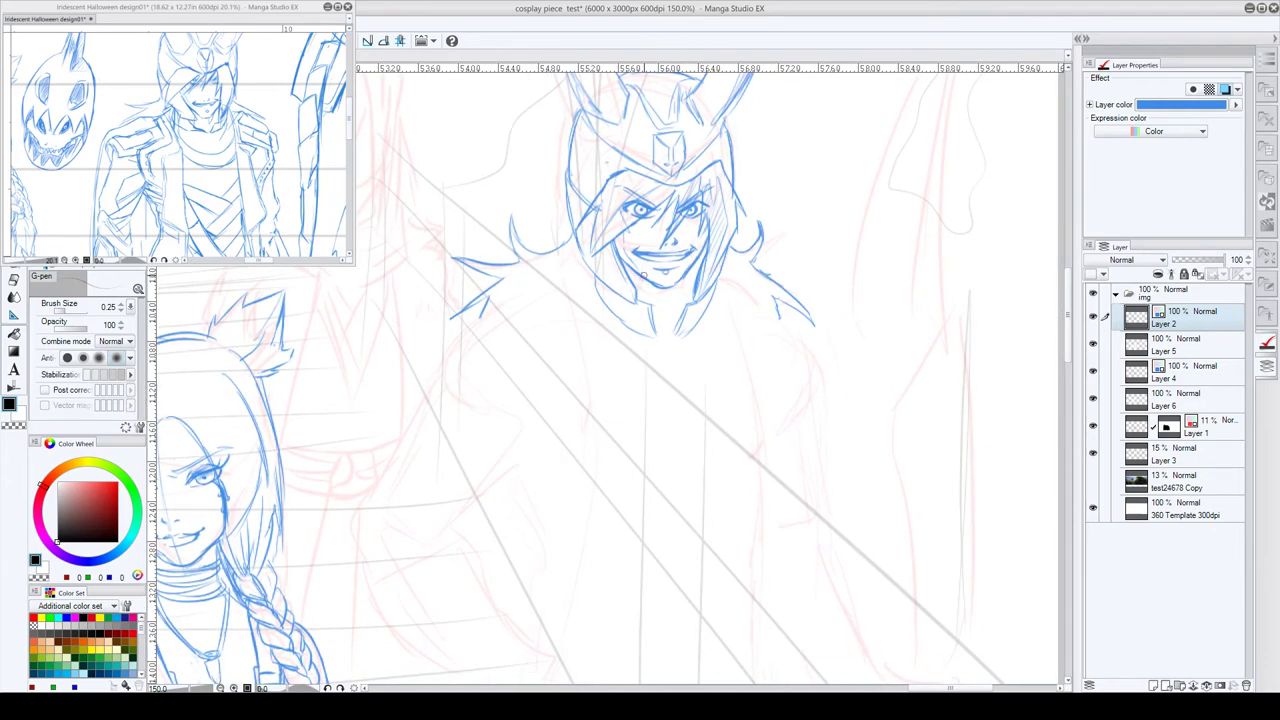
{"action": "mouse_move", "coordinate": [604, 300]}
{"action": "left_mouse_down"}
{"action": "mouse_move", "coordinate": [640, 356]}
{"action": "mouse_move", "coordinate": [685, 368]}
{"action": "left_mouse_up"}
{"action": "mouse_move", "coordinate": [717, 293]}
{"action": "left_mouse_down"}
{"action": "mouse_move", "coordinate": [683, 356]}
{"action": "mouse_move", "coordinate": [697, 353]}
{"action": "mouse_move", "coordinate": [684, 365]}
{"action": "mouse_move", "coordinate": [713, 292]}
{"action": "mouse_move", "coordinate": [708, 331]}
{"action": "mouse_move", "coordinate": [669, 366]}
{"action": "left_mouse_up"}
{"action": "mouse_move", "coordinate": [606, 316]}
{"action": "left_mouse_down"}
{"action": "mouse_move", "coordinate": [622, 361]}
{"action": "mouse_move", "coordinate": [638, 362]}
{"action": "mouse_move", "coordinate": [622, 360]}
{"action": "mouse_move", "coordinate": [628, 373]}
{"action": "mouse_move", "coordinate": [700, 398]}
{"action": "left_mouse_up"}
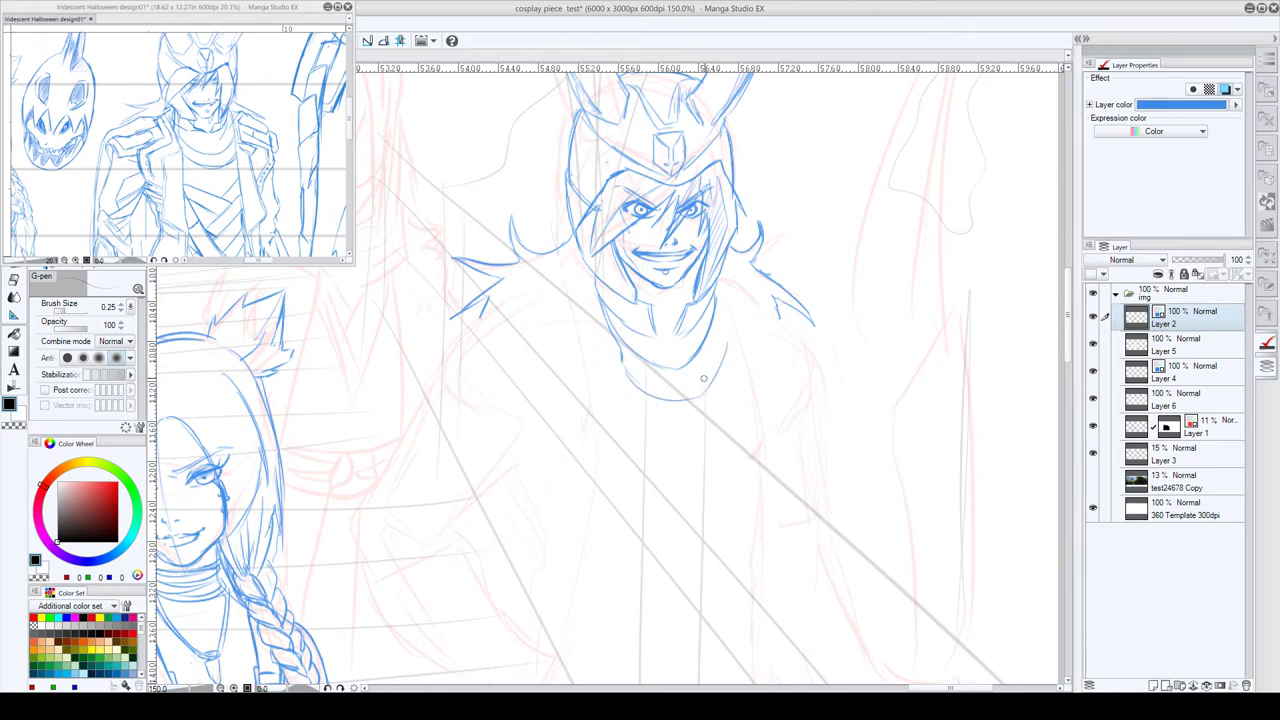
{"action": "mouse_move", "coordinate": [719, 304]}
{"action": "left_mouse_down"}
{"action": "mouse_move", "coordinate": [732, 350]}
{"action": "mouse_move", "coordinate": [702, 394]}
{"action": "left_mouse_up"}
{"action": "left_click_drag", "start_coordinate": [735, 354], "coordinate": [739, 379]}
- Sketch the long front coat panel hanging from the collar on the side facing the cat-eared girl
{"action": "left_click_drag", "start_coordinate": [740, 298], "coordinate": [758, 262]}
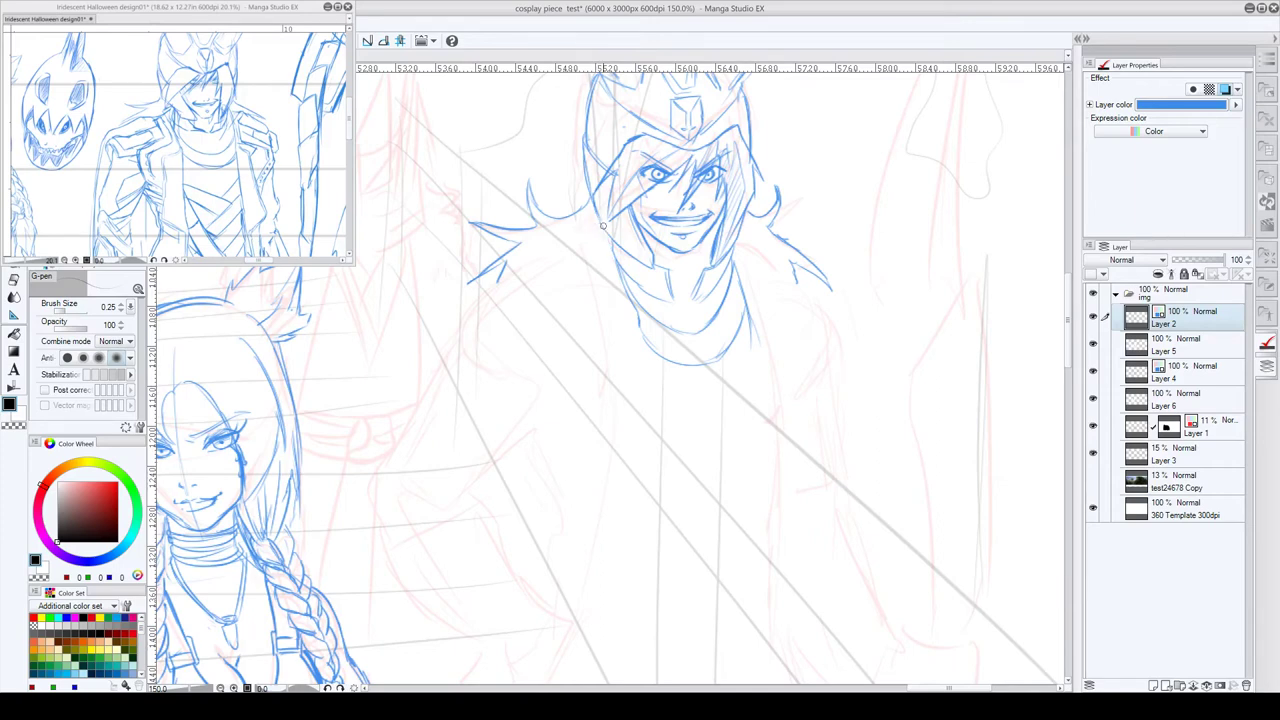
{"action": "mouse_move", "coordinate": [585, 244]}
{"action": "left_mouse_down"}
{"action": "mouse_move", "coordinate": [564, 255]}
{"action": "mouse_move", "coordinate": [616, 285]}
{"action": "mouse_move", "coordinate": [624, 337]}
{"action": "left_mouse_up"}
{"action": "key", "text": "ctrl+z"}
{"action": "mouse_move", "coordinate": [603, 231]}
{"action": "left_mouse_down"}
{"action": "mouse_move", "coordinate": [635, 355]}
{"action": "mouse_move", "coordinate": [602, 371]}
{"action": "mouse_move", "coordinate": [630, 366]}
{"action": "mouse_move", "coordinate": [610, 313]}
{"action": "mouse_move", "coordinate": [603, 408]}
{"action": "mouse_move", "coordinate": [630, 430]}
{"action": "left_mouse_up"}
{"action": "scroll", "coordinate": [640, 356], "scroll_direction": "down", "scroll_amount": 3}
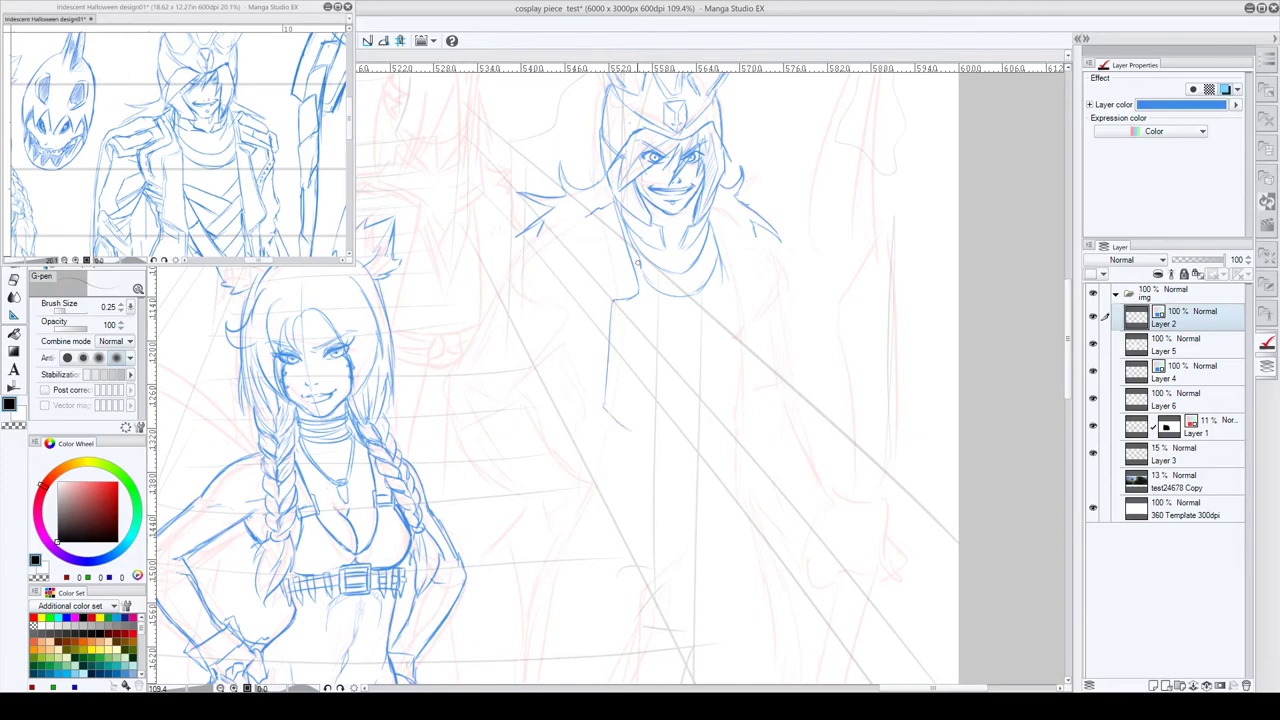
{"action": "left_click_drag", "start_coordinate": [637, 250], "coordinate": [636, 466]}
{"action": "scroll", "coordinate": [665, 408], "scroll_direction": "down", "scroll_amount": 3}
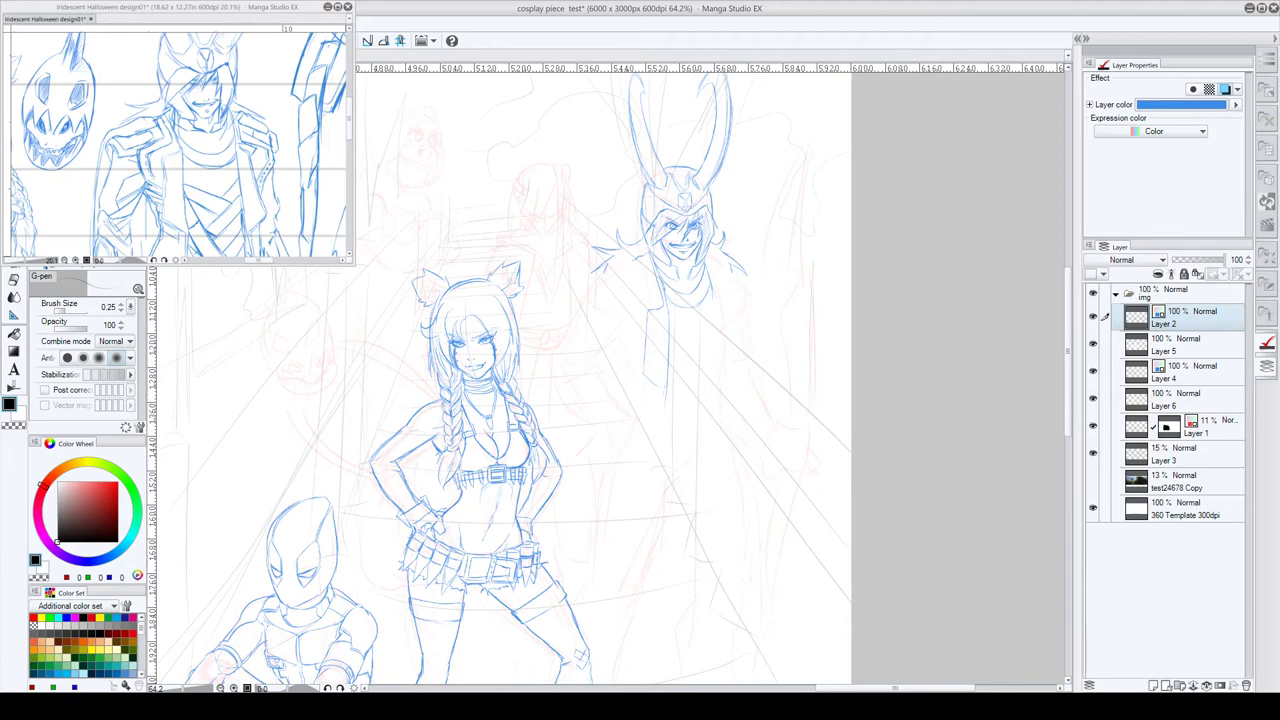
- Show more of the costume in the reference design, and erase and redraw the coat panel's lower part as a tapered point
{"action": "left_click", "coordinate": [300, 188]}
{"action": "scroll", "coordinate": [300, 188], "scroll_direction": "down", "scroll_amount": 5}
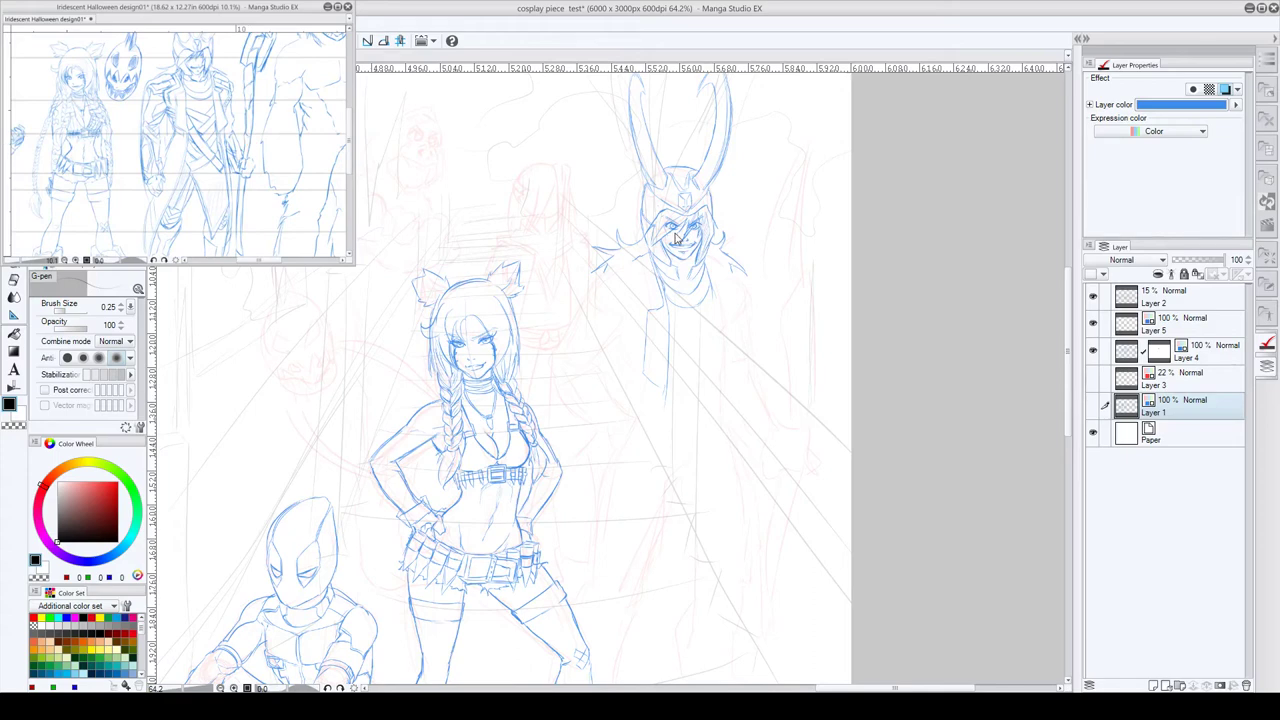
{"action": "left_click", "coordinate": [669, 296]}
{"action": "left_click_drag", "start_coordinate": [668, 306], "coordinate": [666, 378]}
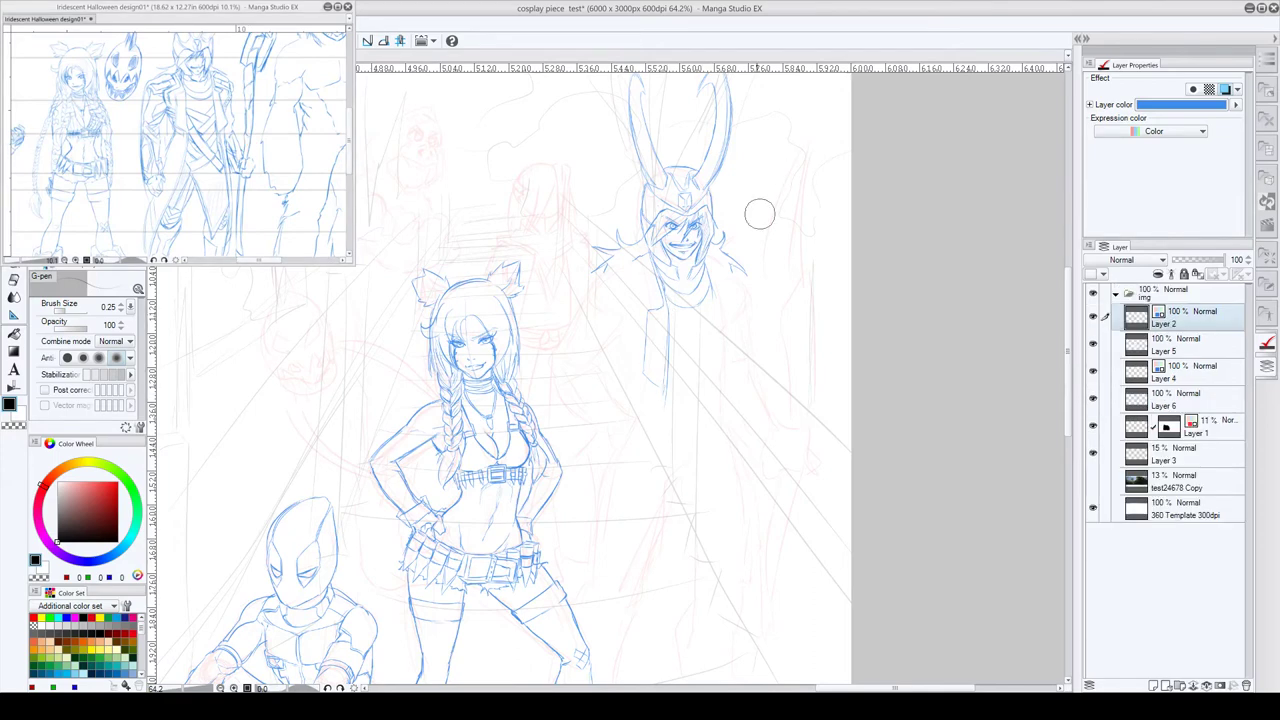
{"action": "left_click_drag", "start_coordinate": [672, 323], "coordinate": [666, 400]}
{"action": "left_click_drag", "start_coordinate": [666, 306], "coordinate": [658, 384]}
{"action": "key", "text": "ctrl+z"}
{"action": "left_click_drag", "start_coordinate": [668, 306], "coordinate": [658, 386]}
{"action": "left_click_drag", "start_coordinate": [675, 222], "coordinate": [687, 230]}
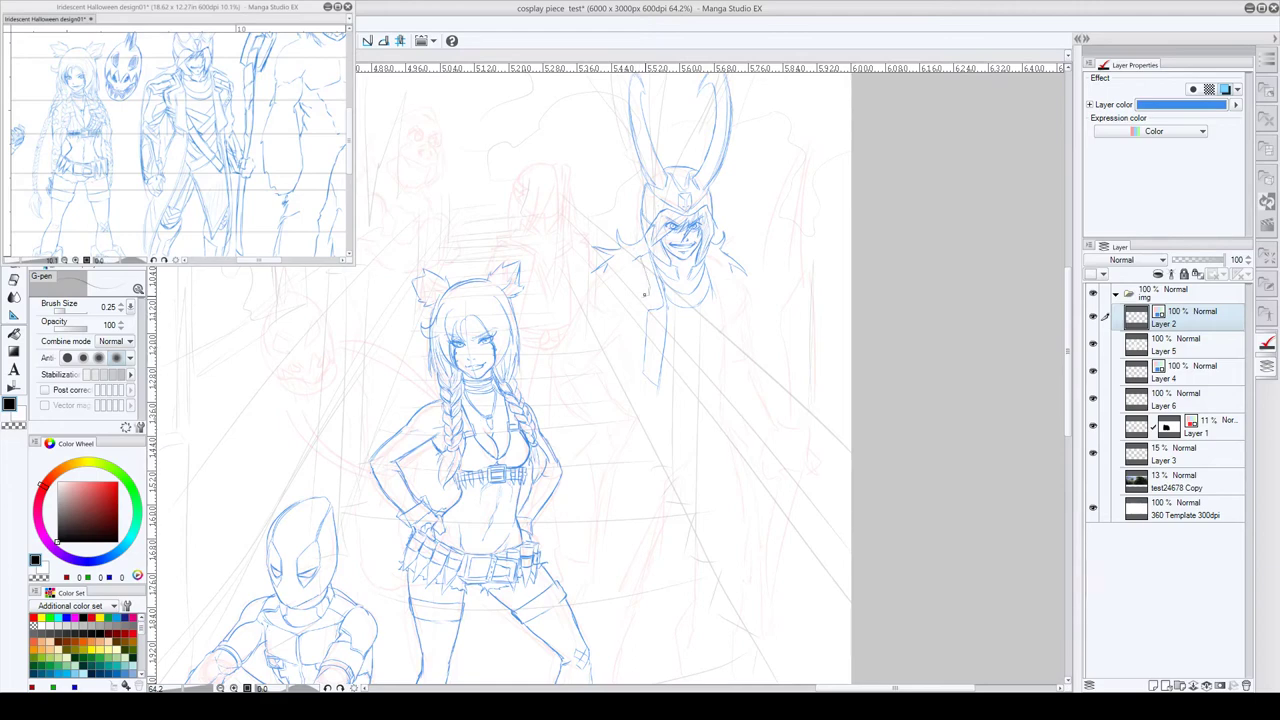
- Sketch the notched lapel and the shoulder guard's outline on the side facing the cat-eared girl
{"action": "left_click_drag", "start_coordinate": [635, 298], "coordinate": [640, 326]}
{"action": "left_click_drag", "start_coordinate": [632, 261], "coordinate": [633, 328]}
{"action": "left_click_drag", "start_coordinate": [620, 303], "coordinate": [585, 290]}
{"action": "mouse_move", "coordinate": [634, 287]}
{"action": "left_mouse_down"}
{"action": "mouse_move", "coordinate": [624, 270]}
{"action": "mouse_move", "coordinate": [600, 272]}
{"action": "left_mouse_up"}
- Refine the shoulder guard with layered edge and detail lines between the spiky hair and the lapel
{"action": "scroll", "coordinate": [628, 262], "scroll_direction": "up", "scroll_amount": 3}
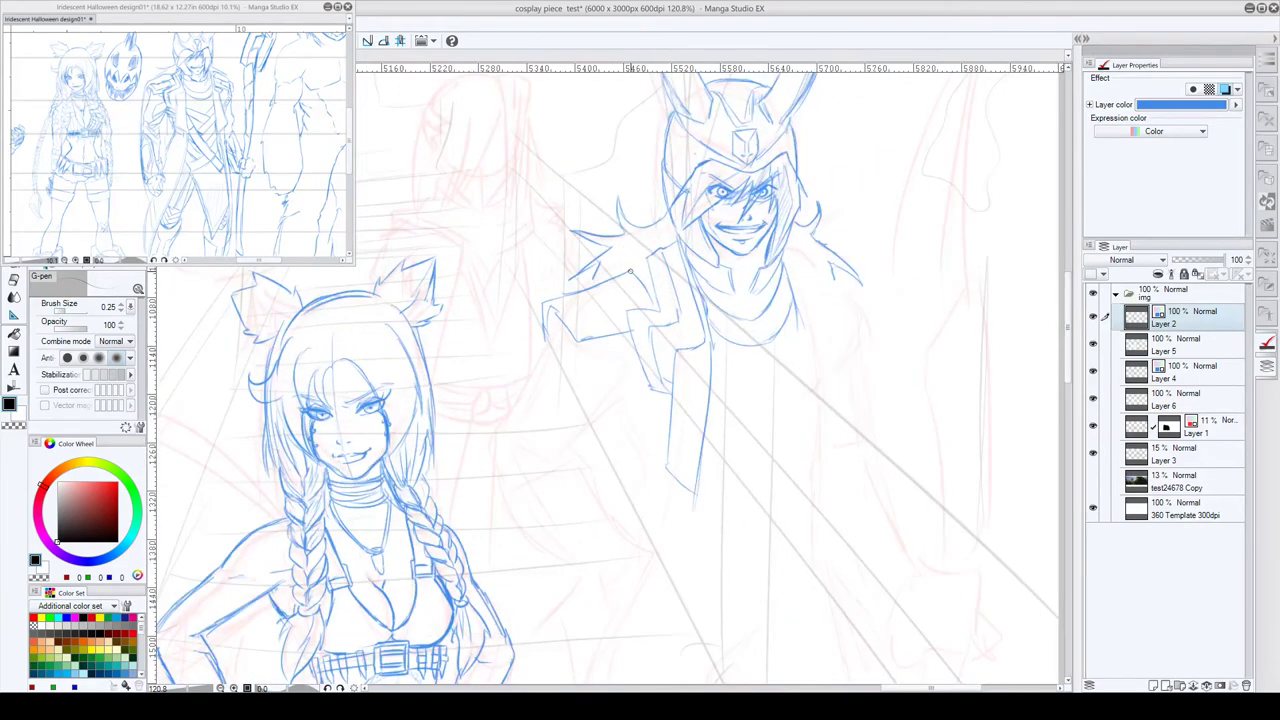
{"action": "mouse_move", "coordinate": [633, 257]}
{"action": "left_mouse_down"}
{"action": "mouse_move", "coordinate": [540, 301]}
{"action": "mouse_move", "coordinate": [566, 296]}
{"action": "left_mouse_up"}
{"action": "left_click_drag", "start_coordinate": [634, 267], "coordinate": [648, 251]}
{"action": "mouse_move", "coordinate": [617, 297]}
{"action": "left_mouse_down"}
{"action": "mouse_move", "coordinate": [603, 317]}
{"action": "mouse_move", "coordinate": [600, 280]}
{"action": "left_mouse_up"}
- Sketch the matching front coat panel on the opposite side of the horned figure's chest
{"action": "left_click_drag", "start_coordinate": [655, 285], "coordinate": [645, 286]}
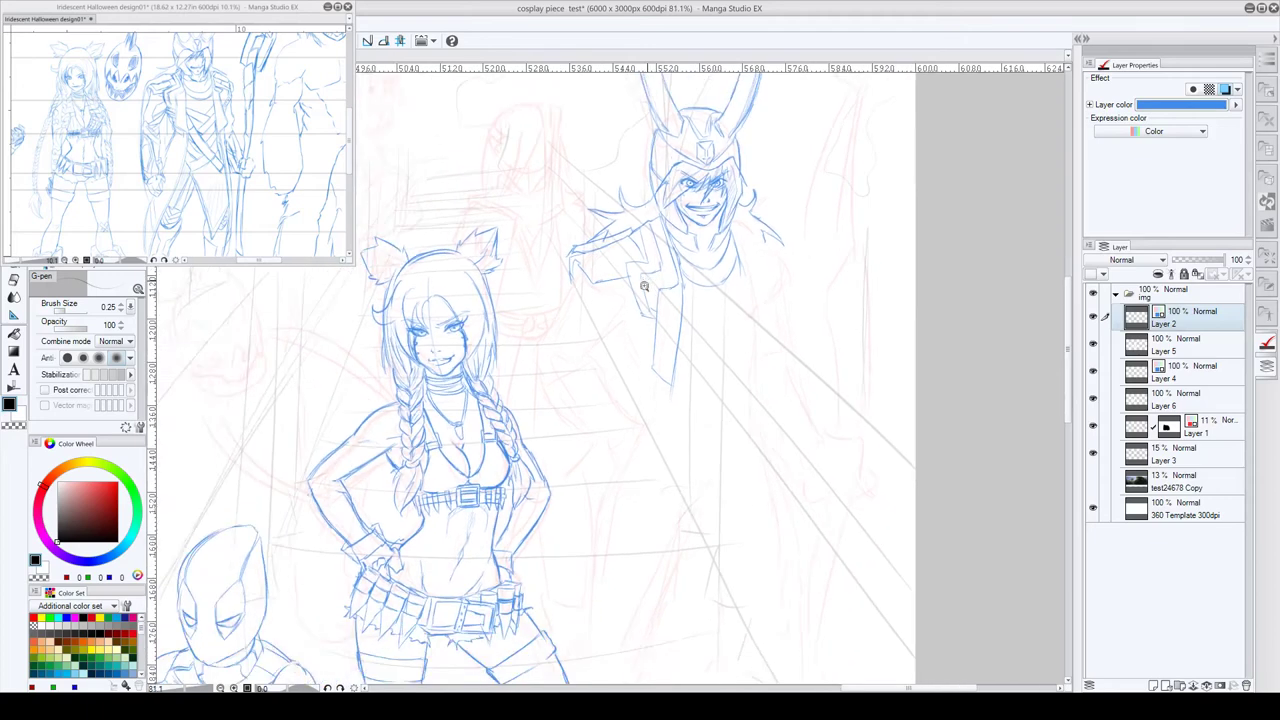
{"action": "scroll", "coordinate": [644, 286], "scroll_direction": "down", "scroll_amount": 2}
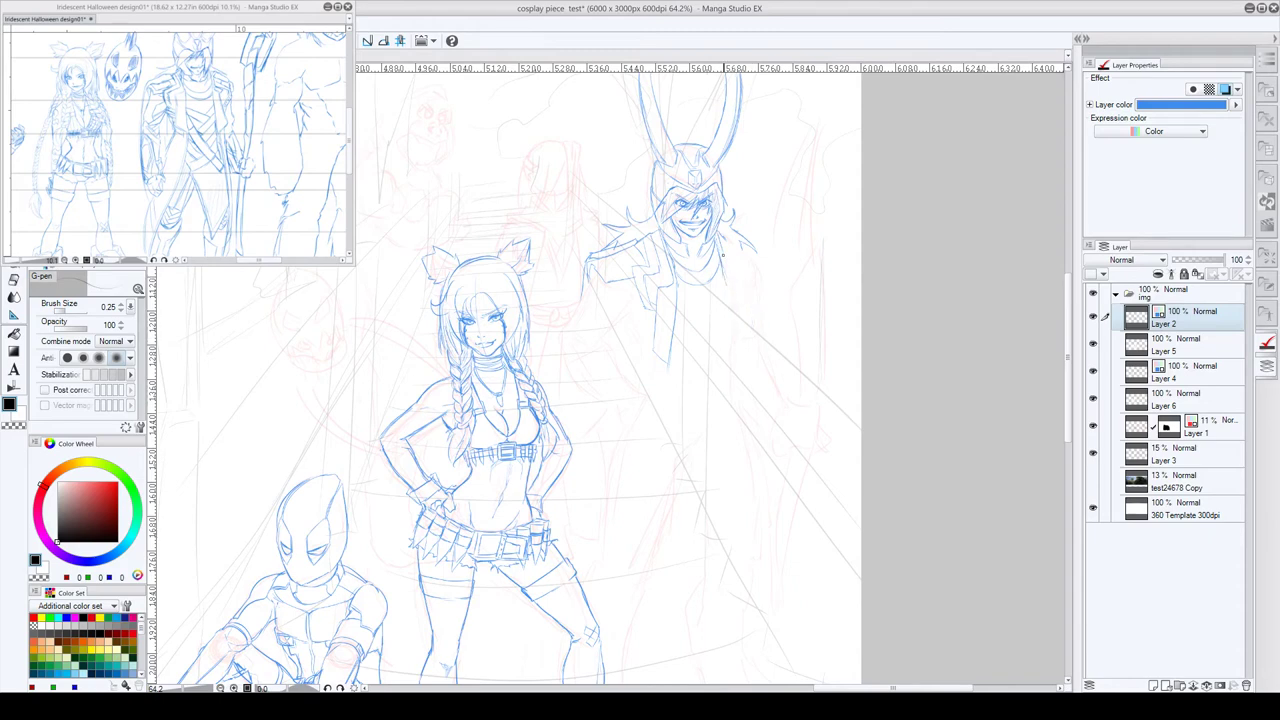
{"action": "left_click_drag", "start_coordinate": [742, 284], "coordinate": [732, 341]}
{"action": "left_click_drag", "start_coordinate": [744, 296], "coordinate": [741, 350]}
- Try to sketch crossed chest wraps with a pointed lower end between the coat panels
{"action": "left_click_drag", "start_coordinate": [780, 261], "coordinate": [750, 250]}
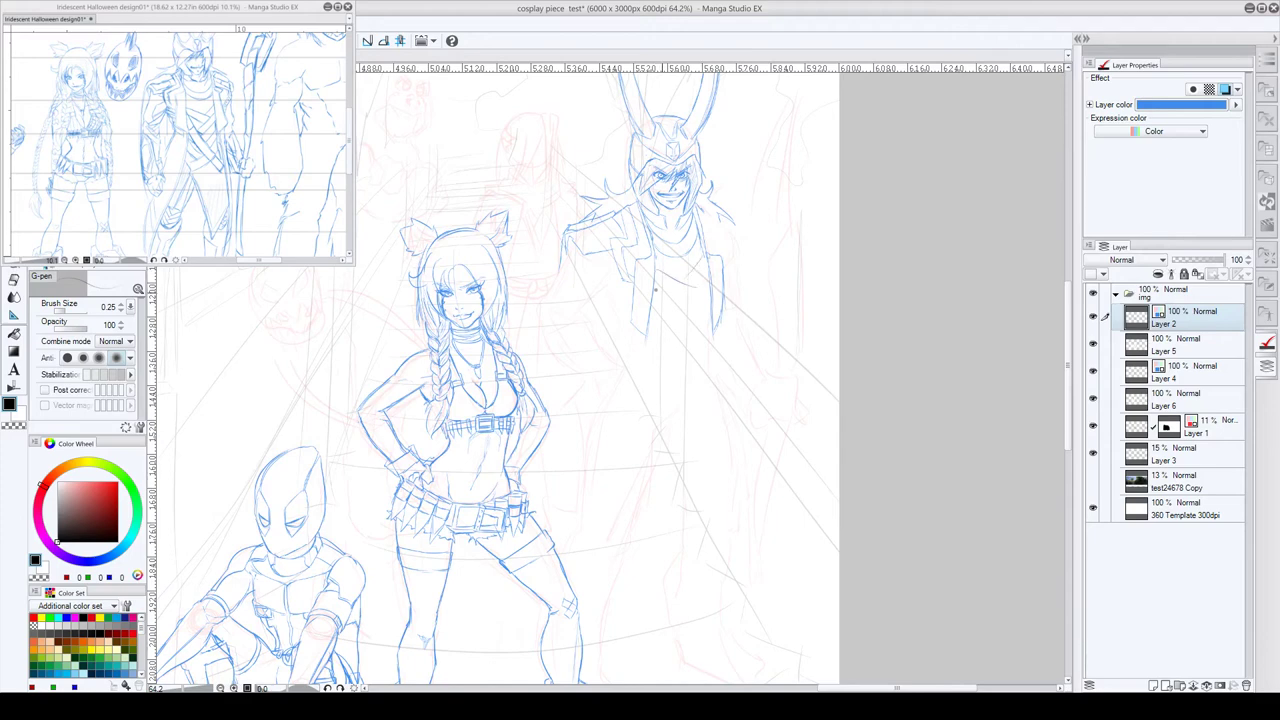
{"action": "mouse_move", "coordinate": [657, 289]}
{"action": "left_mouse_down"}
{"action": "mouse_move", "coordinate": [690, 297]}
{"action": "mouse_move", "coordinate": [690, 337]}
{"action": "mouse_move", "coordinate": [661, 335]}
{"action": "mouse_move", "coordinate": [693, 363]}
{"action": "mouse_move", "coordinate": [681, 375]}
{"action": "left_mouse_up"}
{"action": "key", "text": "ctrl+z"}
{"action": "mouse_move", "coordinate": [710, 310]}
{"action": "left_mouse_down"}
{"action": "mouse_move", "coordinate": [686, 353]}
{"action": "mouse_move", "coordinate": [710, 296]}
{"action": "left_mouse_up"}
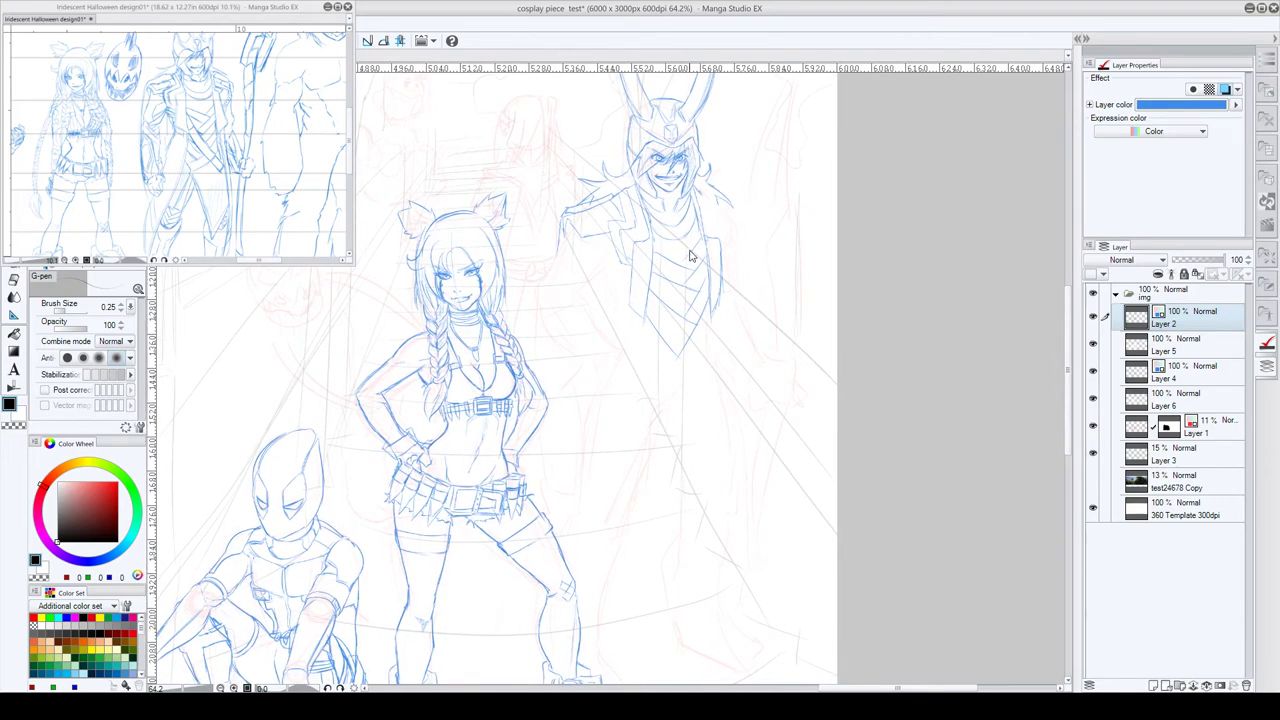
{"action": "key", "text": "ctrl+z"}
{"action": "key", "text": "ctrl+z"}
{"action": "key", "text": "ctrl+z"}
{"action": "key", "text": "ctrl+z"}
{"action": "key", "text": "ctrl+z"}
{"action": "key", "text": "ctrl+z"}
- Redraw the diagonal crossing wraps over the horned figure's chest between the coat panels
{"action": "left_click_drag", "start_coordinate": [704, 255], "coordinate": [674, 293]}
{"action": "left_click_drag", "start_coordinate": [709, 284], "coordinate": [668, 324]}
{"action": "mouse_move", "coordinate": [650, 276]}
{"action": "left_mouse_down"}
{"action": "mouse_move", "coordinate": [703, 296]}
{"action": "mouse_move", "coordinate": [694, 286]}
{"action": "mouse_move", "coordinate": [700, 296]}
{"action": "mouse_move", "coordinate": [708, 281]}
{"action": "mouse_move", "coordinate": [693, 299]}
{"action": "mouse_move", "coordinate": [648, 299]}
{"action": "mouse_move", "coordinate": [710, 336]}
{"action": "left_mouse_up"}
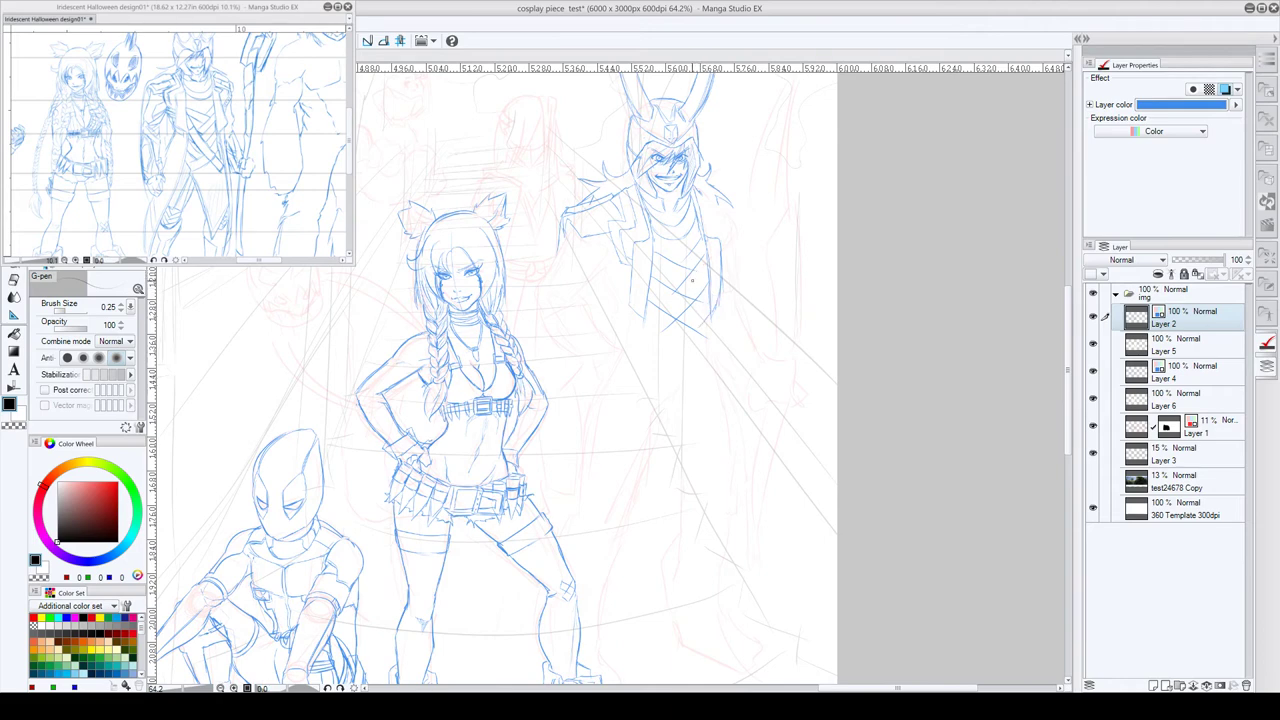
{"action": "key", "text": "ctrl+z"}
{"action": "key", "text": "ctrl+z"}
{"action": "key", "text": "ctrl+z"}
{"action": "left_click_drag", "start_coordinate": [654, 246], "coordinate": [706, 276]}
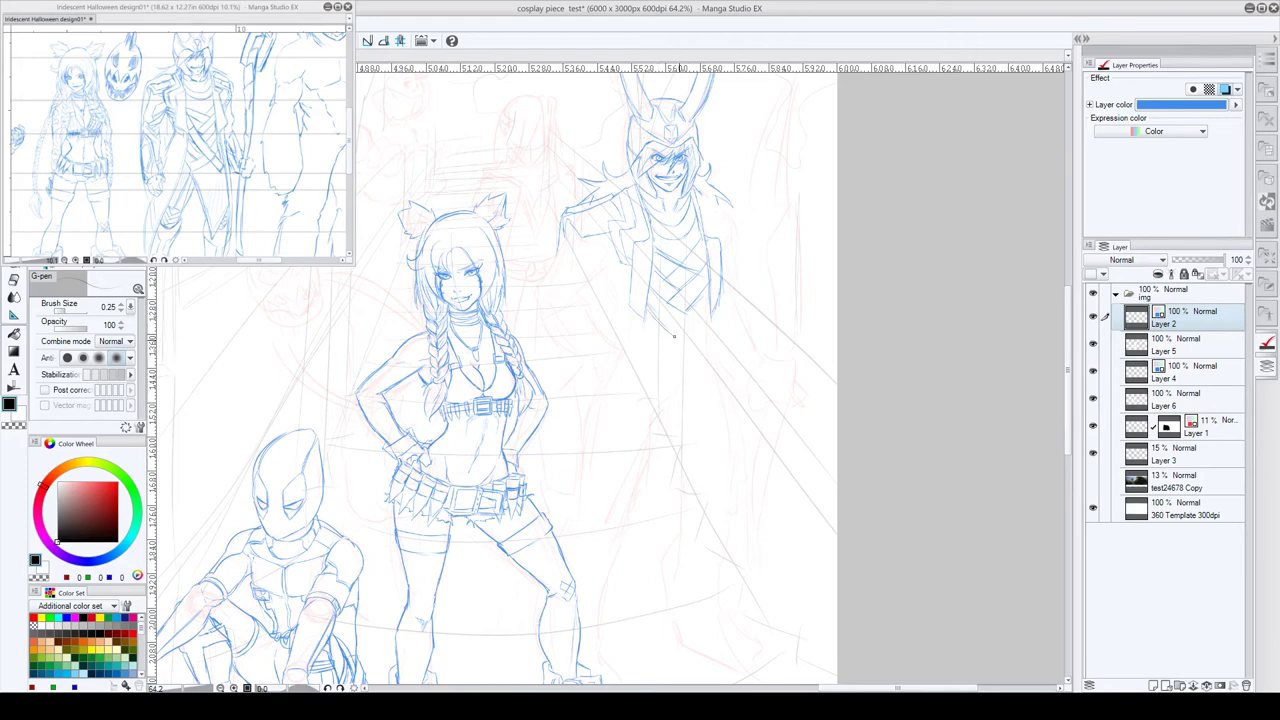
- Try to sketch long sweeping curves down both sides of the cat-eared girl
{"action": "left_click_drag", "start_coordinate": [568, 368], "coordinate": [642, 314]}
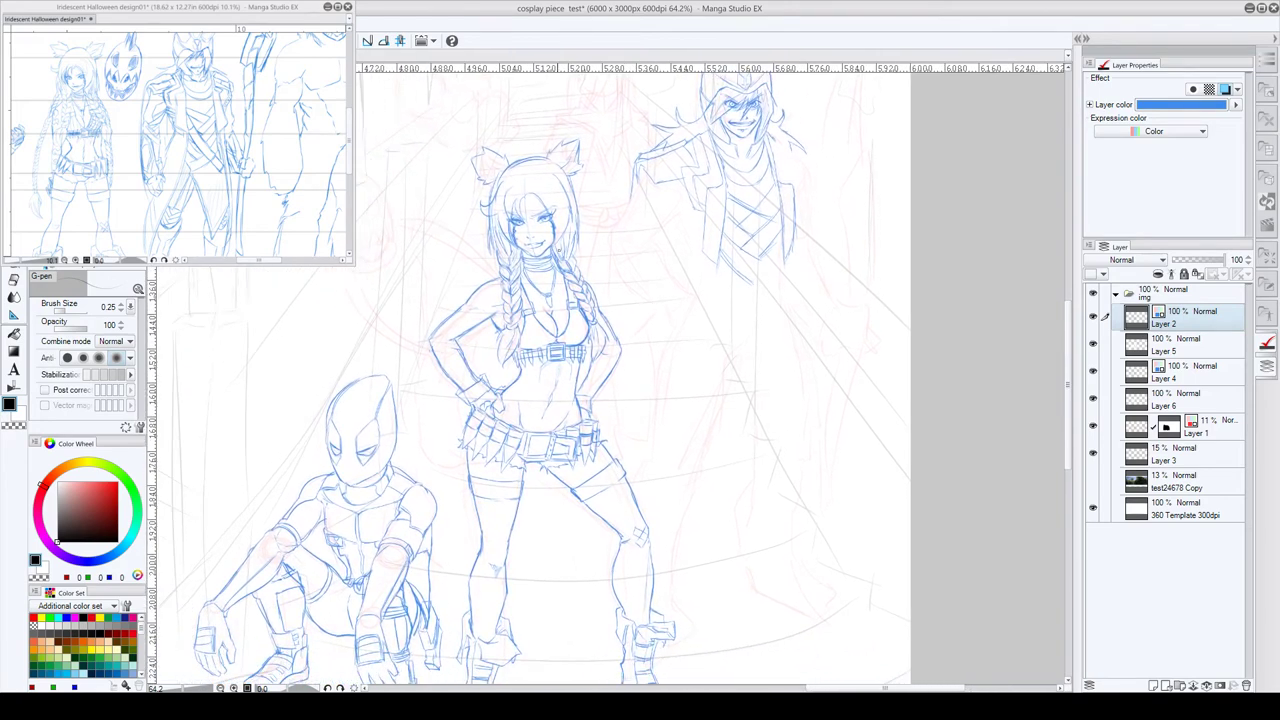
{"action": "mouse_move", "coordinate": [493, 250]}
{"action": "left_mouse_down"}
{"action": "mouse_move", "coordinate": [446, 302]}
{"action": "mouse_move", "coordinate": [410, 432]}
{"action": "mouse_move", "coordinate": [482, 526]}
{"action": "mouse_move", "coordinate": [492, 600]}
{"action": "left_mouse_up"}
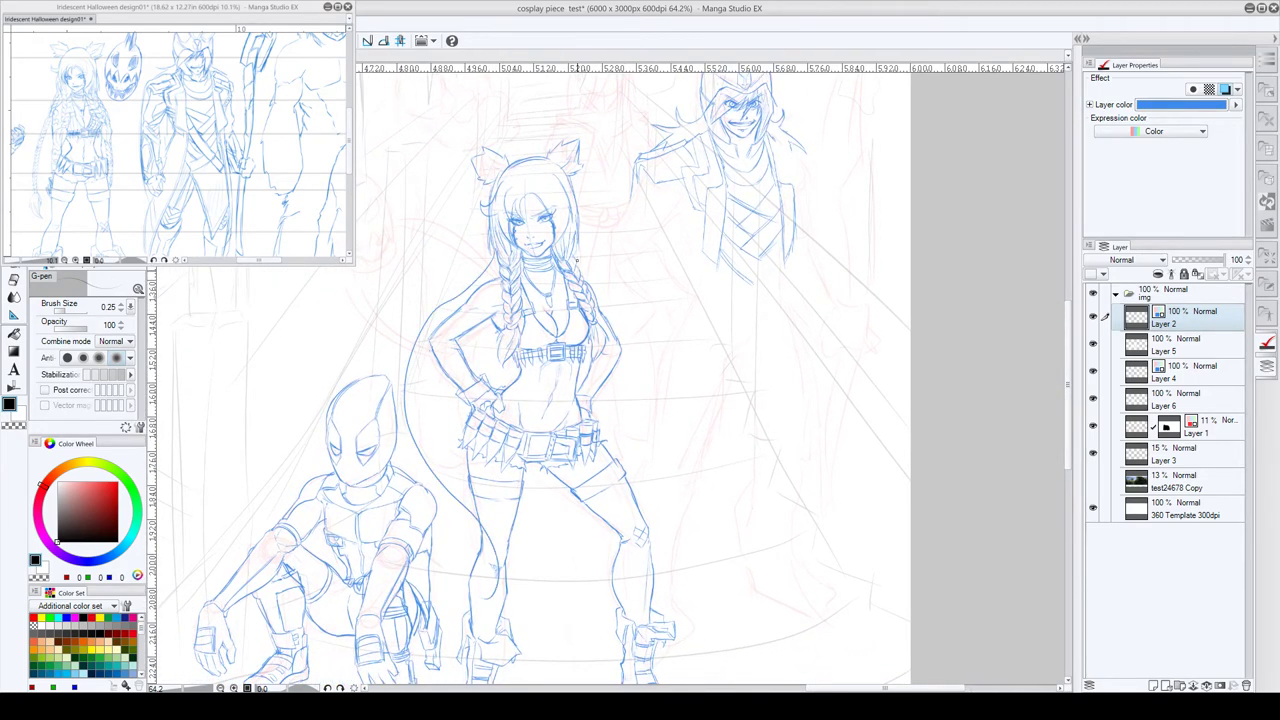
{"action": "mouse_move", "coordinate": [576, 260]}
{"action": "left_mouse_down"}
{"action": "mouse_move", "coordinate": [651, 445]}
{"action": "mouse_move", "coordinate": [666, 541]}
{"action": "mouse_move", "coordinate": [595, 576]}
{"action": "left_mouse_up"}
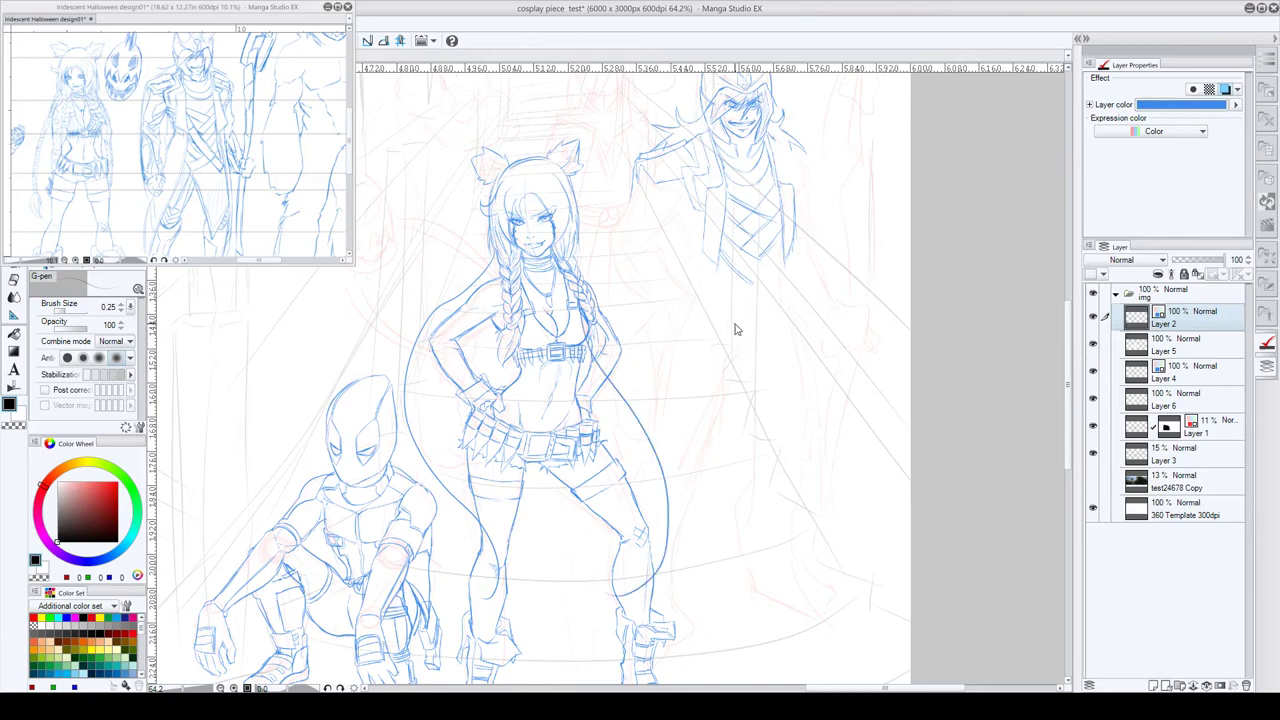
{"action": "key", "text": "ctrl+z"}
{"action": "key", "text": "ctrl+z"}
- Add another diagonal line at the lower end of the chest wraps and create a new layer above Layer 2
{"action": "left_click_drag", "start_coordinate": [760, 226], "coordinate": [726, 260]}
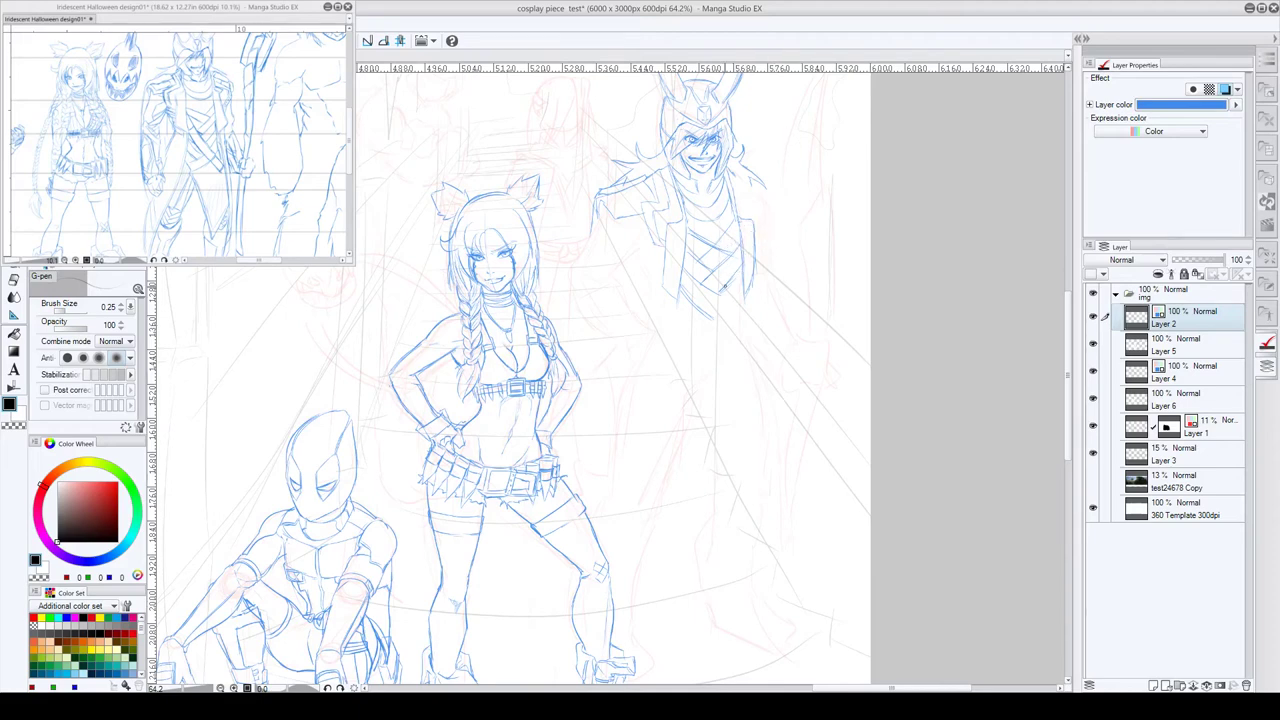
{"action": "left_click_drag", "start_coordinate": [722, 288], "coordinate": [701, 309]}
{"action": "left_click", "coordinate": [1153, 686]}
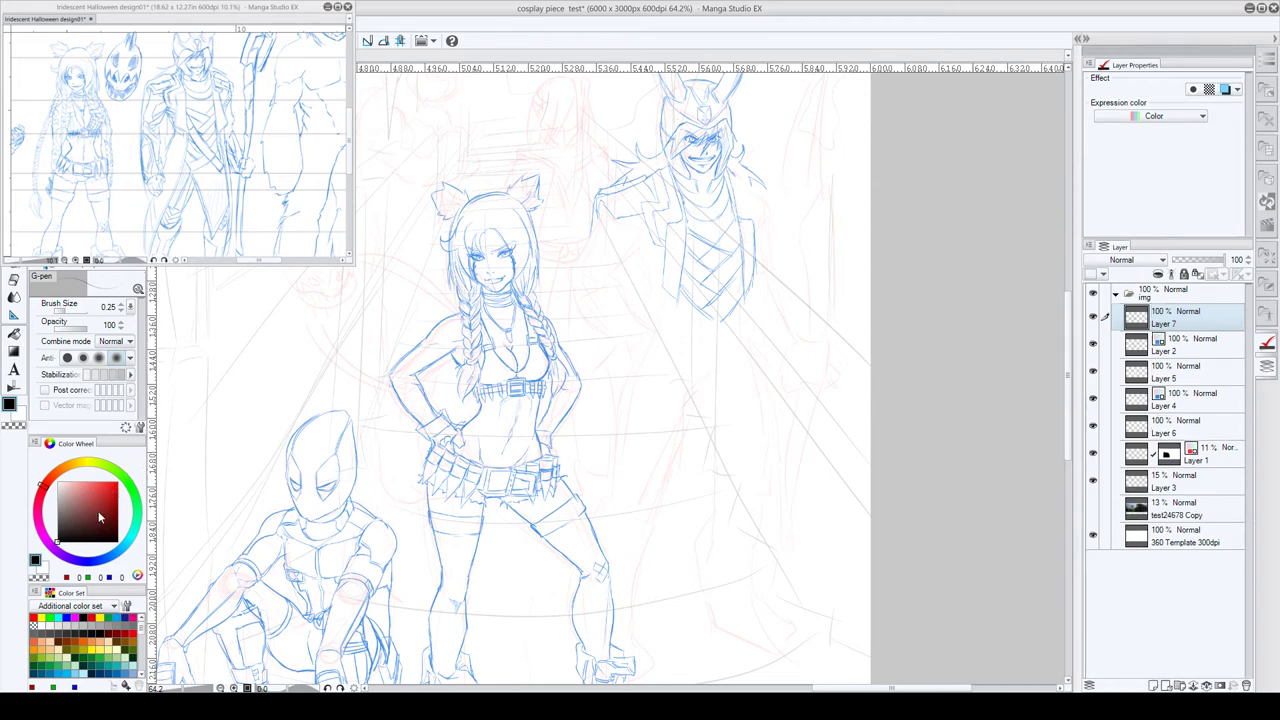
- Circle the cat-eared girl's two braids in red on Layer 7
{"action": "left_click", "coordinate": [117, 482]}
{"action": "mouse_move", "coordinate": [494, 278]}
{"action": "left_mouse_down"}
{"action": "mouse_move", "coordinate": [440, 350]}
{"action": "mouse_move", "coordinate": [444, 305]}
{"action": "mouse_move", "coordinate": [516, 345]}
{"action": "mouse_move", "coordinate": [532, 370]}
{"action": "left_mouse_up"}
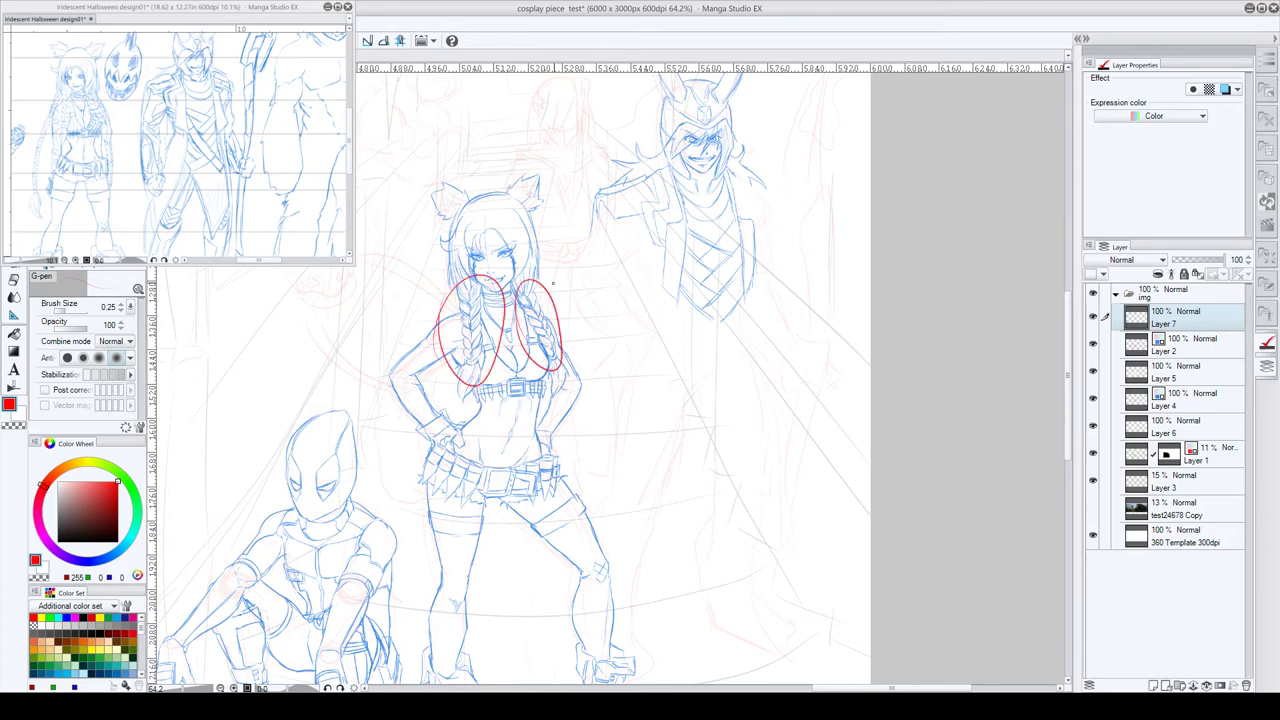
- On Layer 2, sketch the slanted hem edge beneath the horned figure's chest wraps, and delete Layer 7
{"action": "left_click", "coordinate": [1148, 350]}
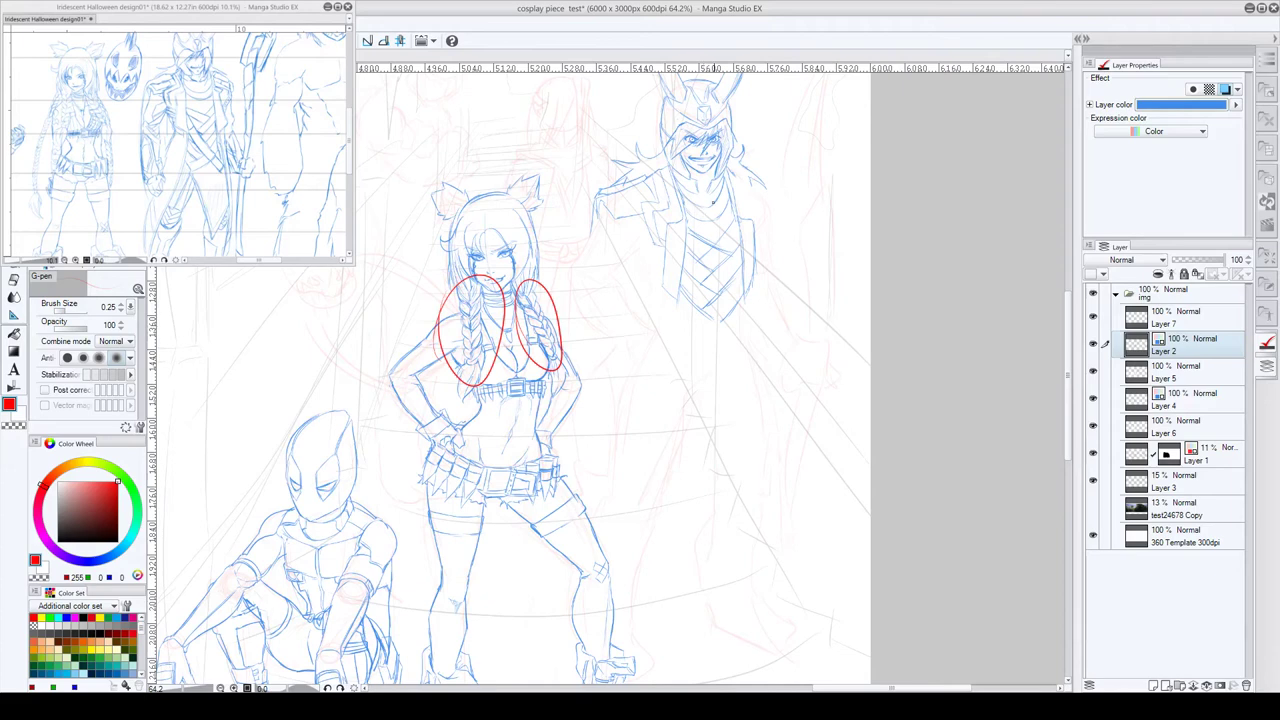
{"action": "scroll", "coordinate": [725, 230], "scroll_direction": "up", "scroll_amount": 1}
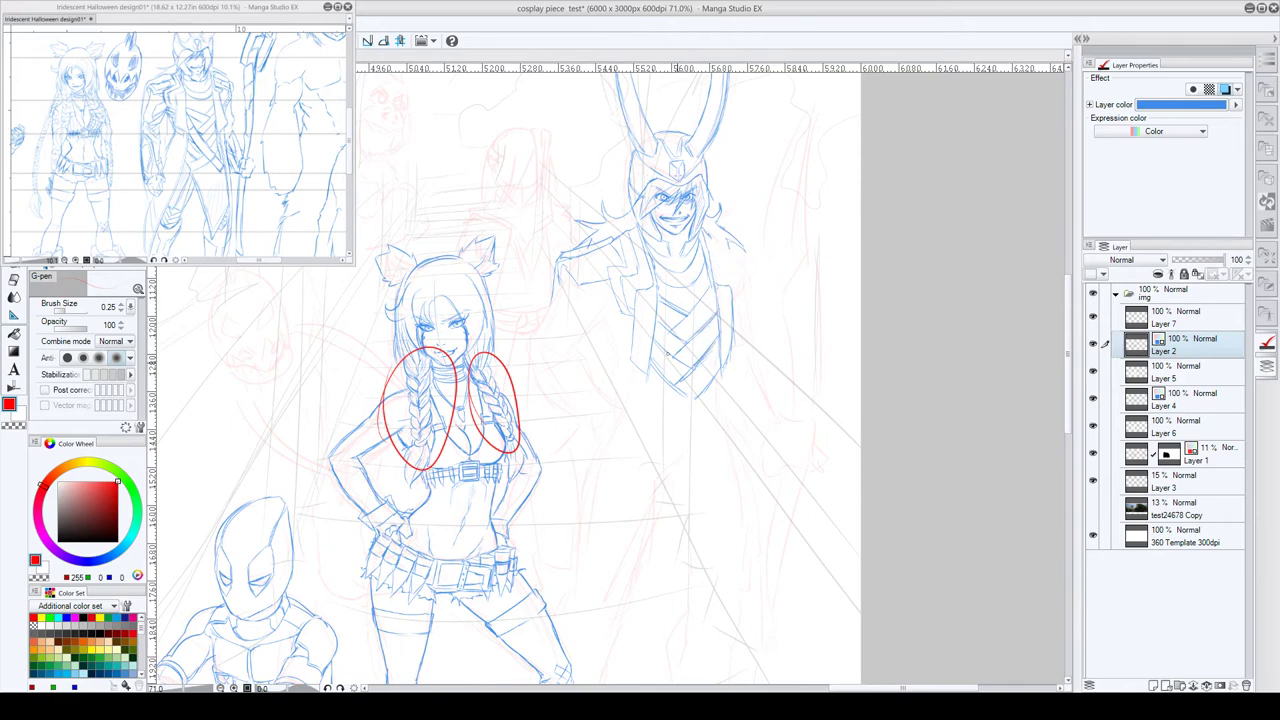
{"action": "left_click_drag", "start_coordinate": [655, 338], "coordinate": [689, 369]}
{"action": "left_click_drag", "start_coordinate": [697, 397], "coordinate": [651, 429]}
{"action": "mouse_move", "coordinate": [725, 369]}
{"action": "left_mouse_down"}
{"action": "mouse_move", "coordinate": [664, 449]}
{"action": "mouse_move", "coordinate": [726, 376]}
{"action": "mouse_move", "coordinate": [670, 443]}
{"action": "left_mouse_up"}
{"action": "key", "text": "ctrl+z"}
{"action": "key", "text": "ctrl+z"}
{"action": "left_click_drag", "start_coordinate": [638, 408], "coordinate": [648, 426]}
{"action": "left_click_drag", "start_coordinate": [1180, 318], "coordinate": [1246, 686]}
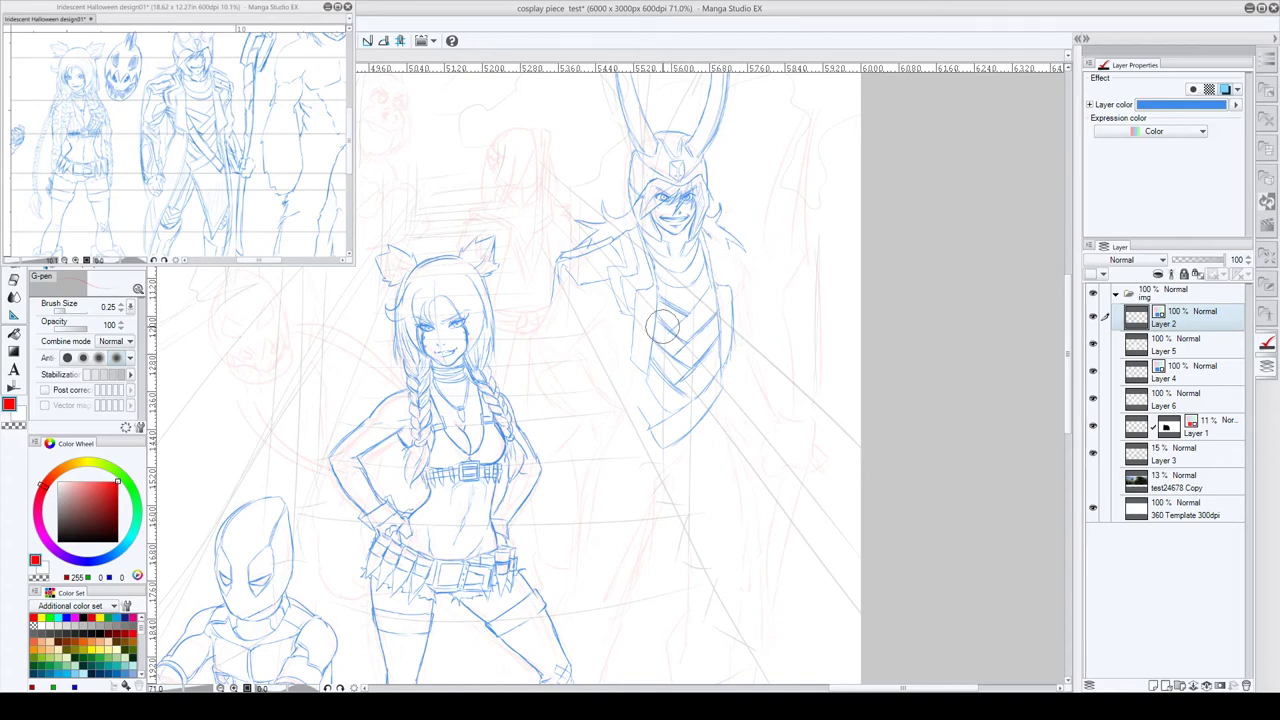
- Erase and redraw the overlapping diagonal chest wraps so one band runs down to the horned figure's hem
{"action": "left_click_drag", "start_coordinate": [659, 319], "coordinate": [688, 358]}
{"action": "mouse_move", "coordinate": [657, 311]}
{"action": "left_mouse_down"}
{"action": "mouse_move", "coordinate": [682, 340]}
{"action": "mouse_move", "coordinate": [668, 350]}
{"action": "mouse_move", "coordinate": [688, 380]}
{"action": "mouse_move", "coordinate": [710, 378]}
{"action": "left_mouse_up"}
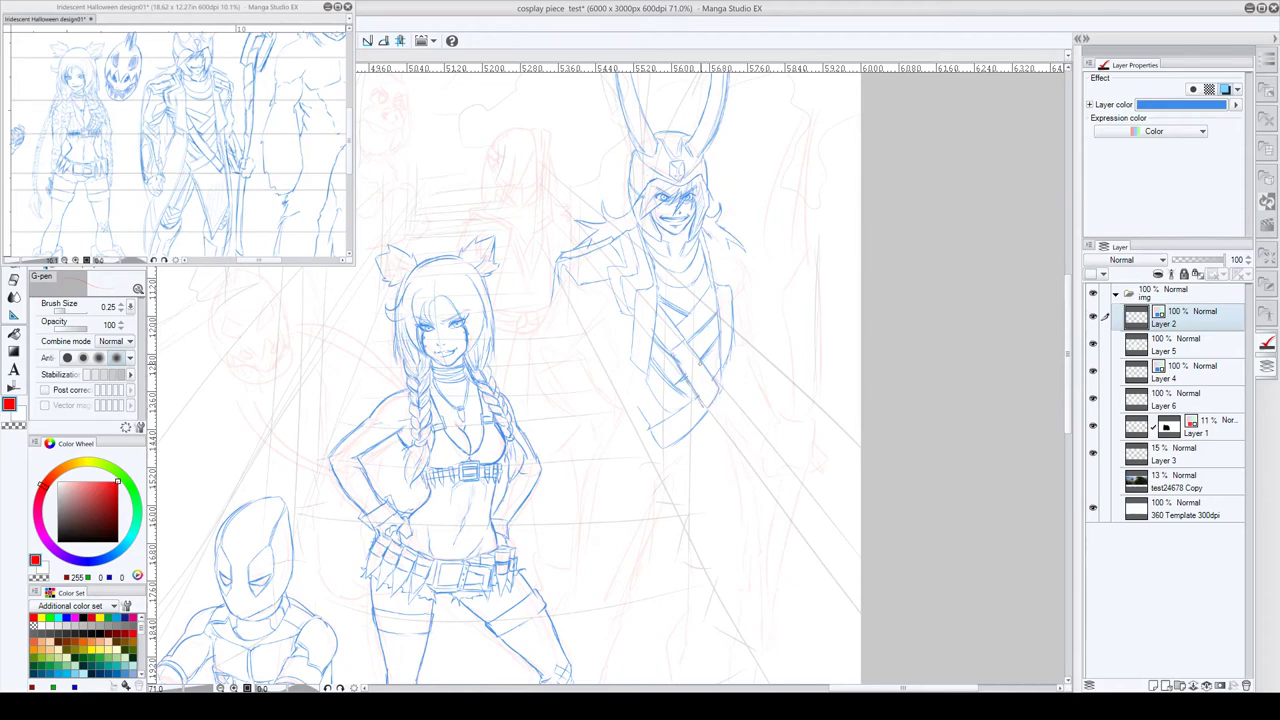
{"action": "left_click_drag", "start_coordinate": [716, 422], "coordinate": [722, 430]}
{"action": "key", "text": "c"}
{"action": "mouse_move", "coordinate": [689, 349]}
{"action": "left_mouse_down"}
{"action": "mouse_move", "coordinate": [699, 359]}
{"action": "mouse_move", "coordinate": [681, 367]}
{"action": "left_mouse_up"}
{"action": "key", "text": "x"}
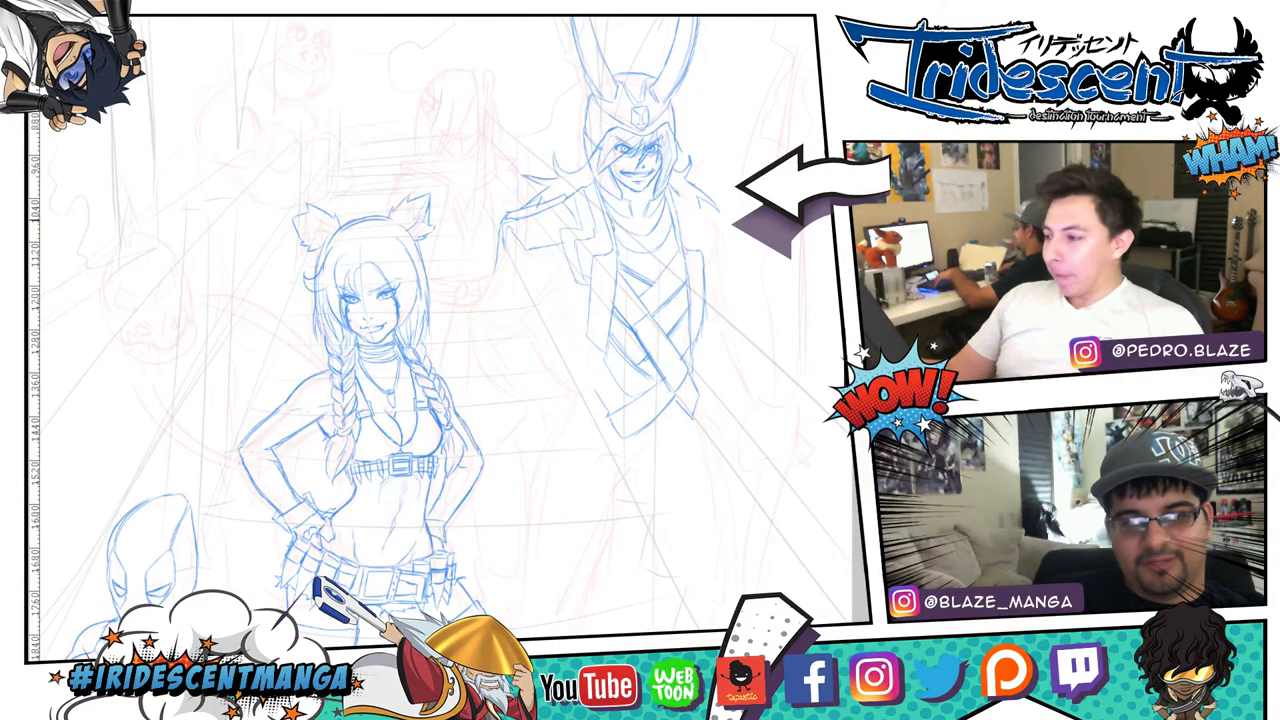
- Sketch two diverging inner lines downward from the horned figure's waist, forming an inverted V
{"action": "left_click_drag", "start_coordinate": [690, 390], "coordinate": [660, 292]}
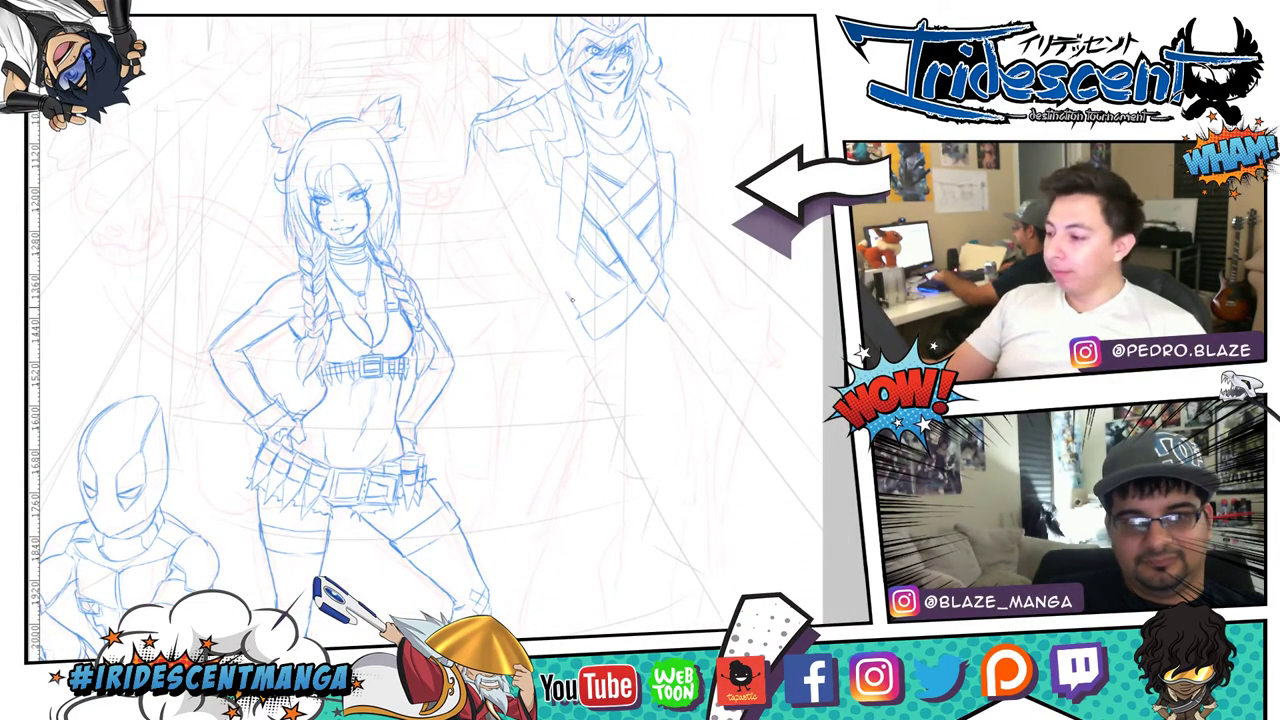
{"action": "left_click_drag", "start_coordinate": [575, 322], "coordinate": [513, 466]}
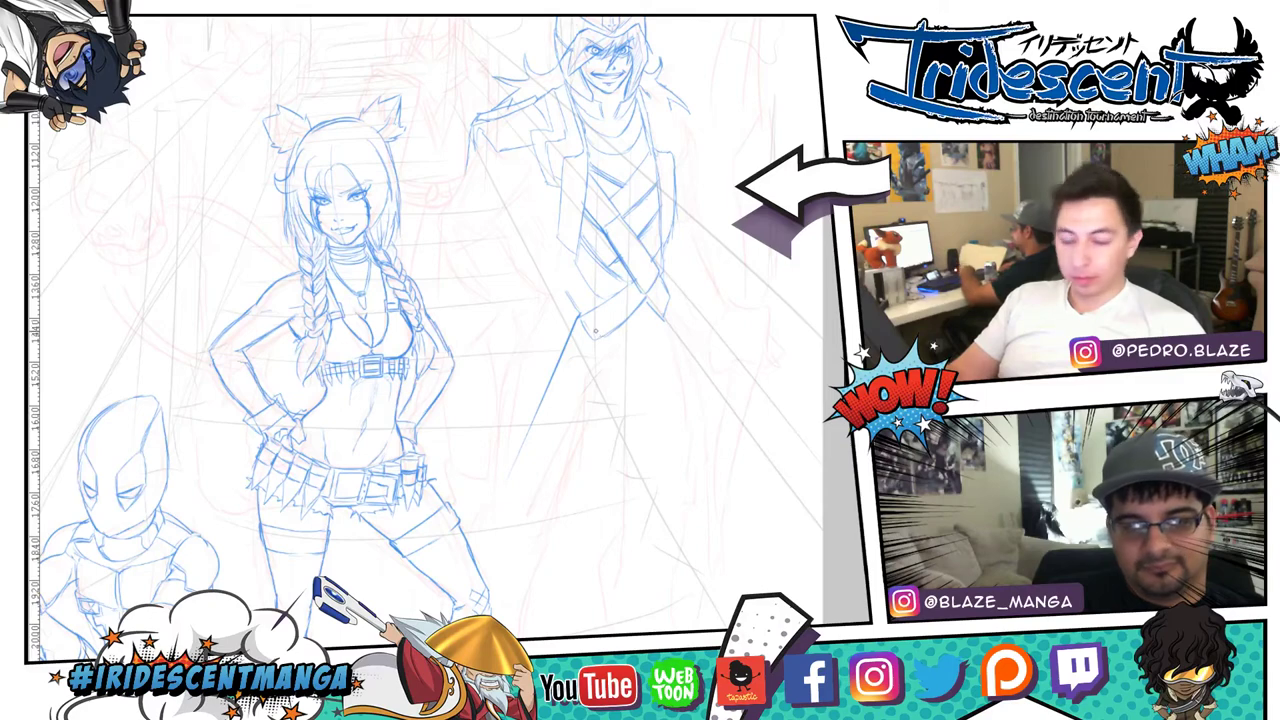
{"action": "left_click_drag", "start_coordinate": [596, 334], "coordinate": [655, 490]}
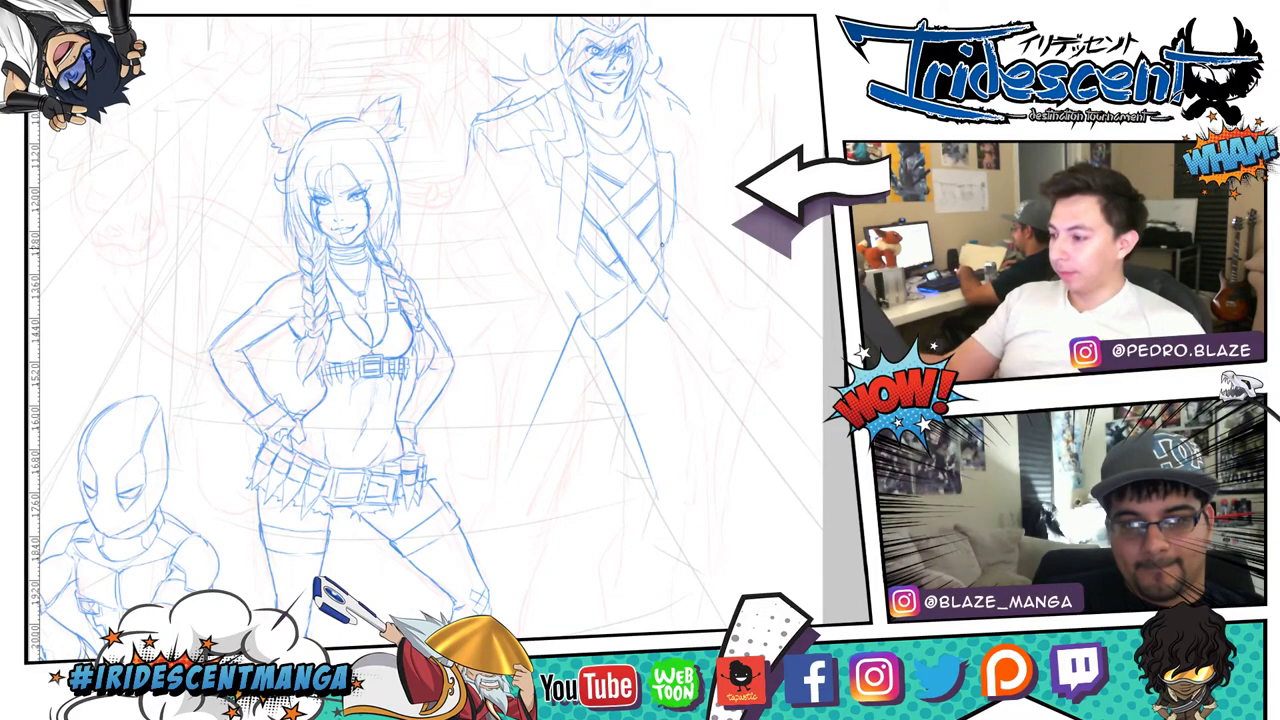
- Sketch long outer lines from both sides of the horned figure's torso down past the waist
{"action": "left_click_drag", "start_coordinate": [663, 250], "coordinate": [673, 540]}
{"action": "key", "text": "ctrl+z"}
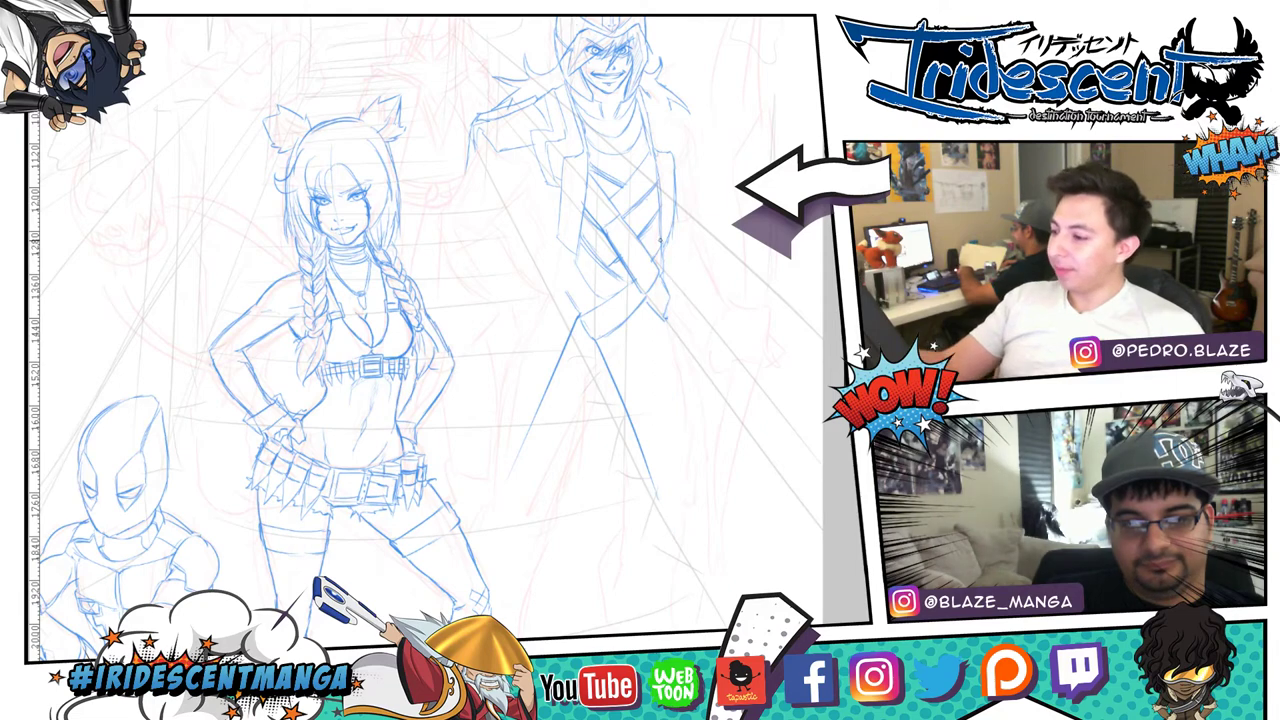
{"action": "left_click_drag", "start_coordinate": [663, 240], "coordinate": [696, 528]}
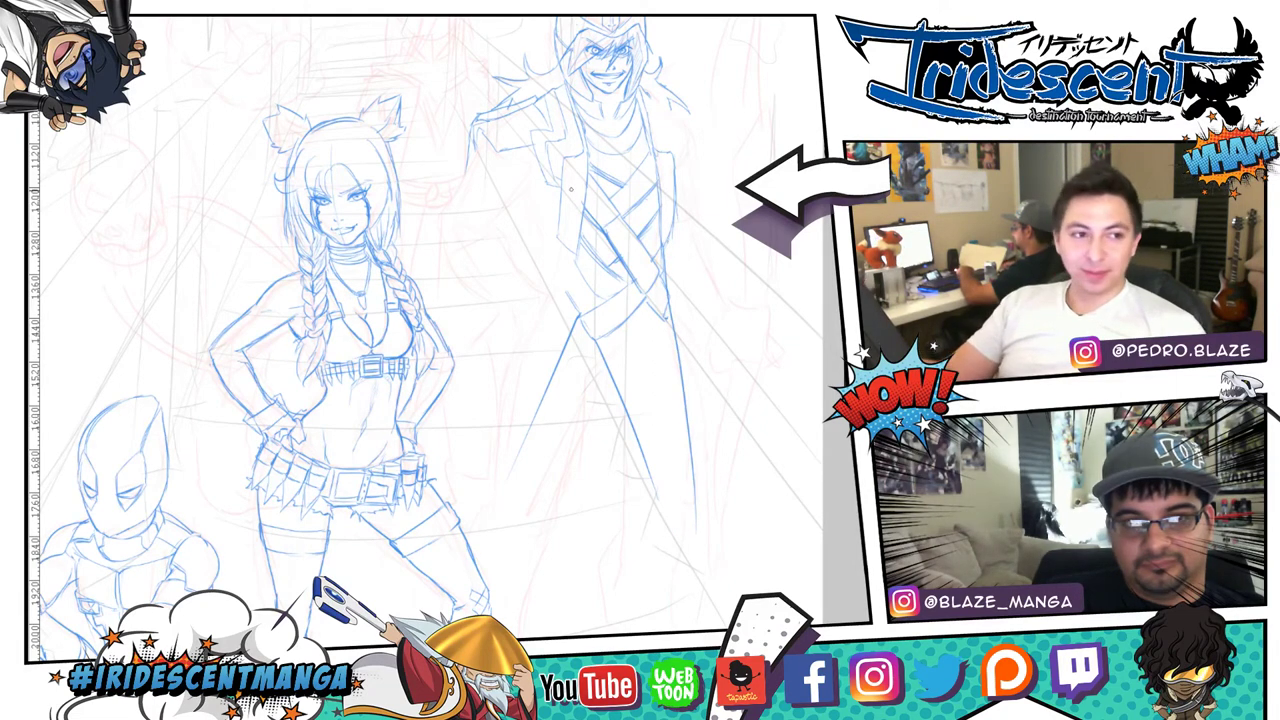
{"action": "left_click_drag", "start_coordinate": [576, 256], "coordinate": [492, 530]}
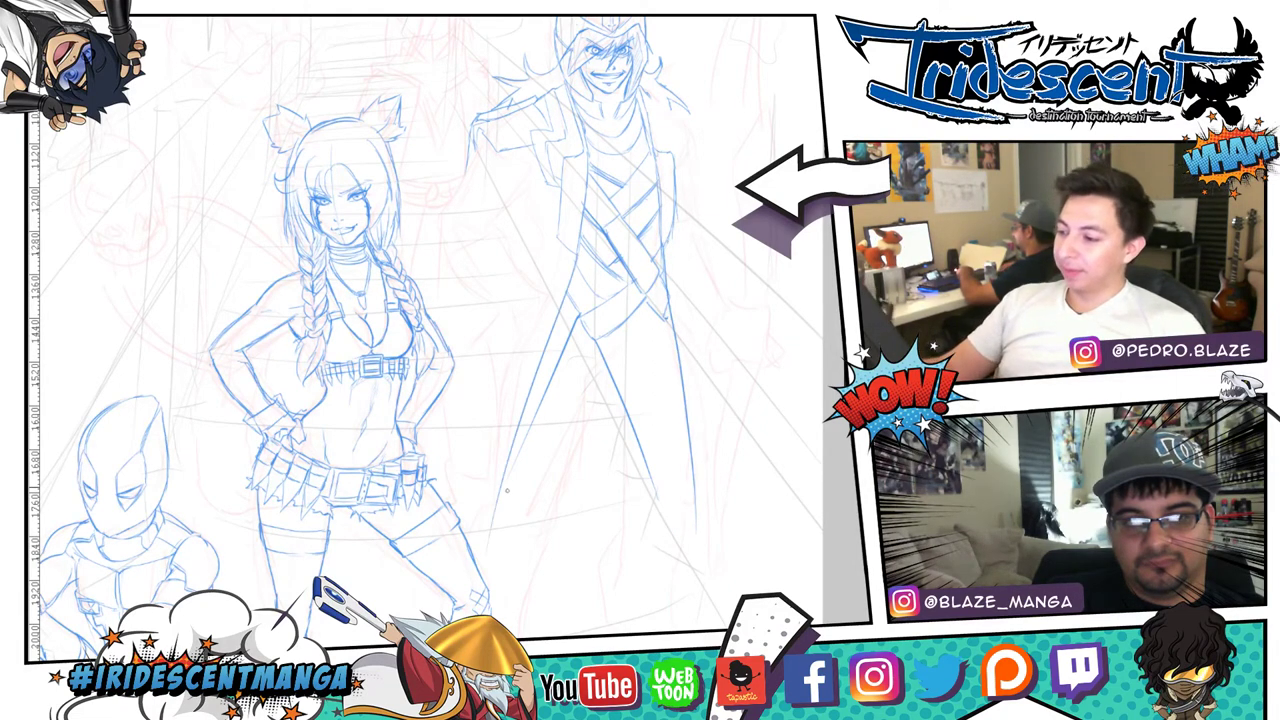
{"action": "left_click_drag", "start_coordinate": [575, 248], "coordinate": [489, 575]}
{"action": "key", "text": "ctrl+z"}
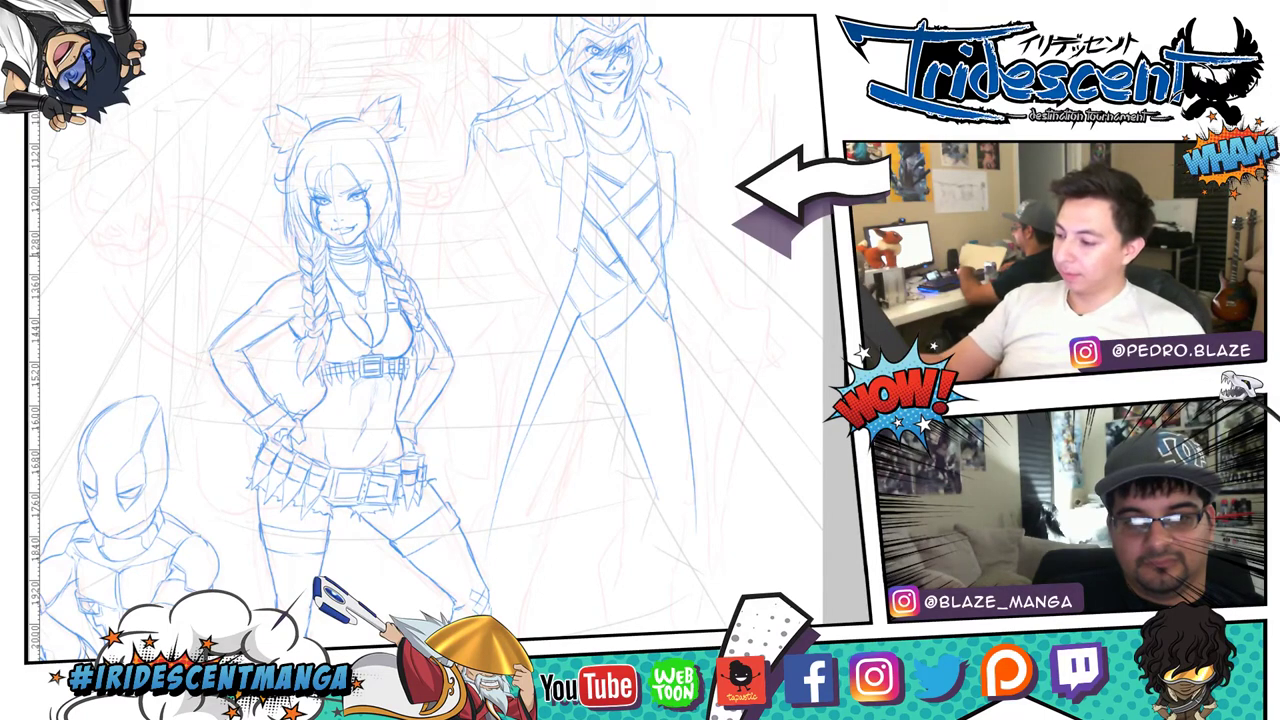
{"action": "left_click_drag", "start_coordinate": [575, 254], "coordinate": [484, 579]}
{"action": "left_click_drag", "start_coordinate": [489, 528], "coordinate": [484, 564]}
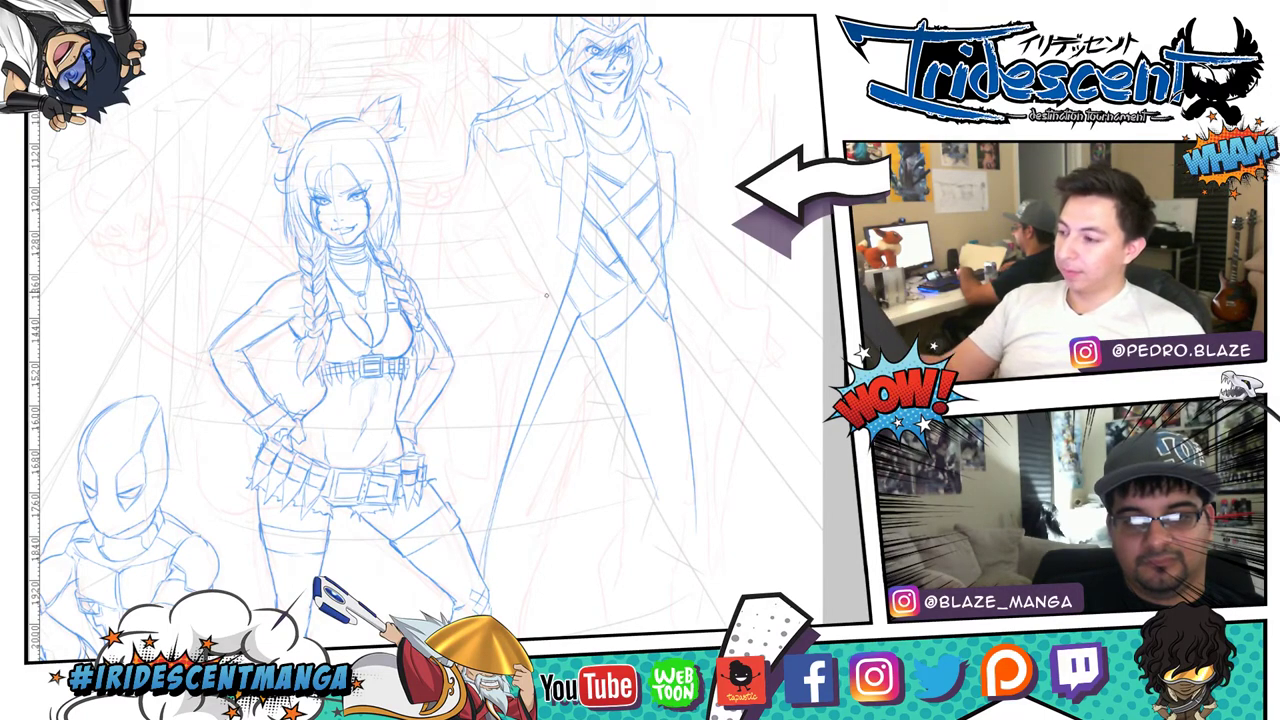
{"action": "scroll", "coordinate": [552, 149], "scroll_direction": "up", "scroll_amount": 2}
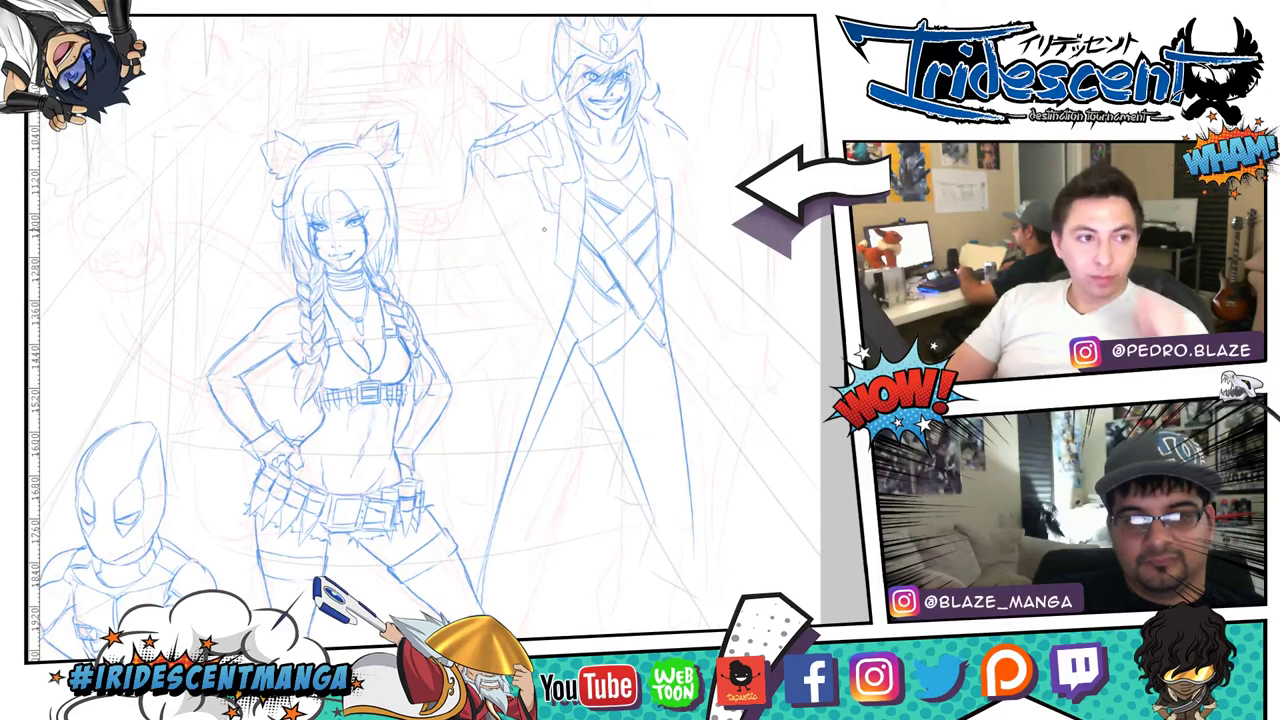
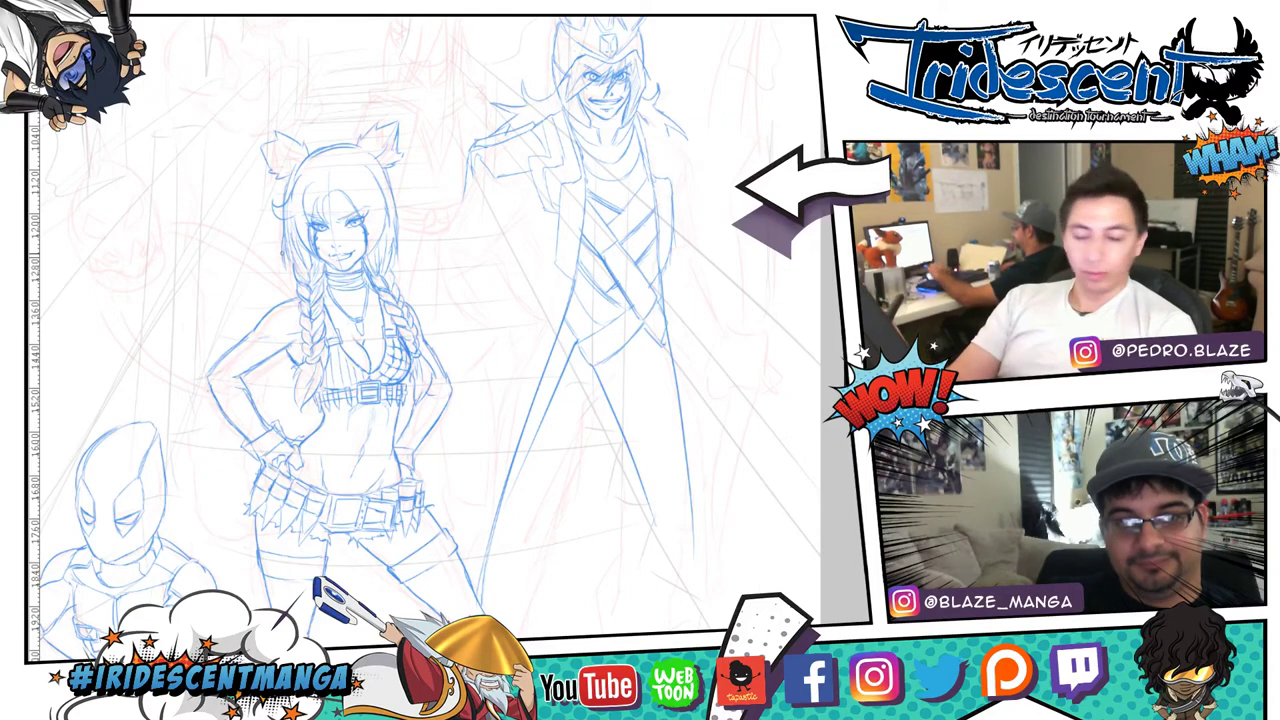
- Draw curling tattoo swirls on the cat-eared girl's upper arm and forearm, on the side near the masked figure
{"action": "mouse_move", "coordinate": [289, 309]}
{"action": "left_mouse_down"}
{"action": "mouse_move", "coordinate": [276, 344]}
{"action": "mouse_move", "coordinate": [268, 329]}
{"action": "left_mouse_up"}
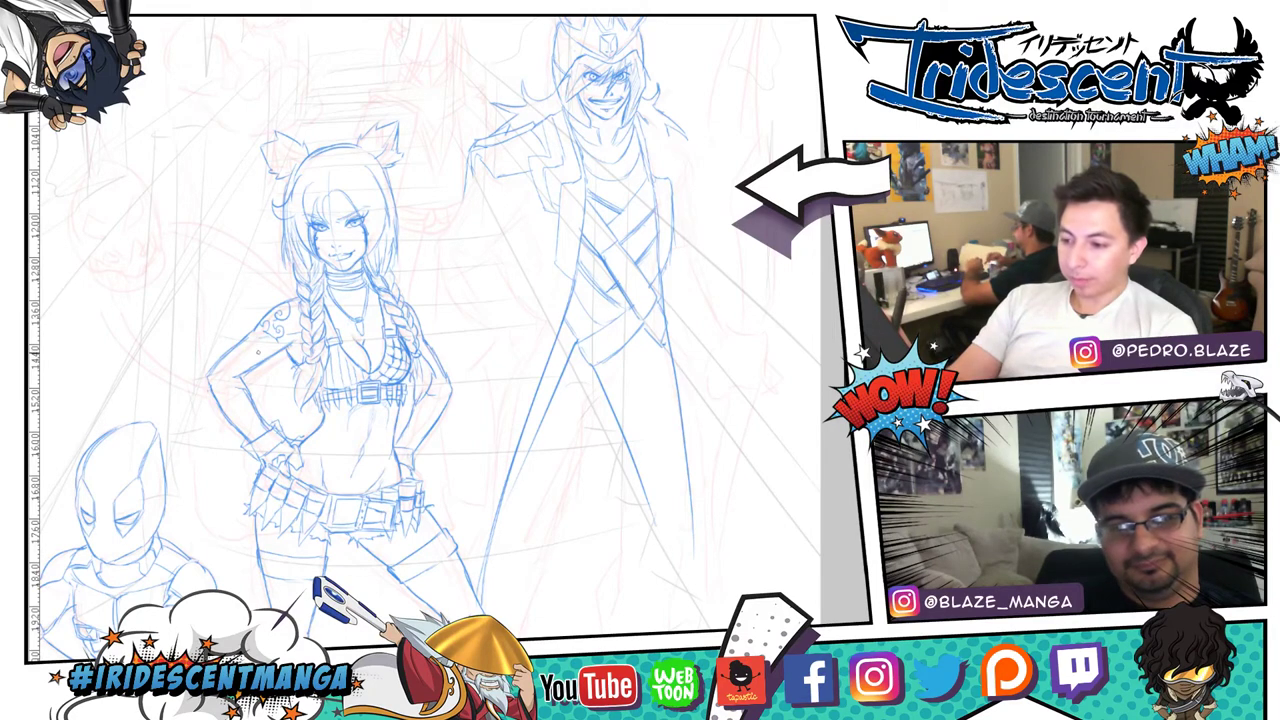
{"action": "mouse_move", "coordinate": [258, 348]}
{"action": "left_mouse_down"}
{"action": "mouse_move", "coordinate": [250, 366]}
{"action": "mouse_move", "coordinate": [238, 358]}
{"action": "left_mouse_up"}
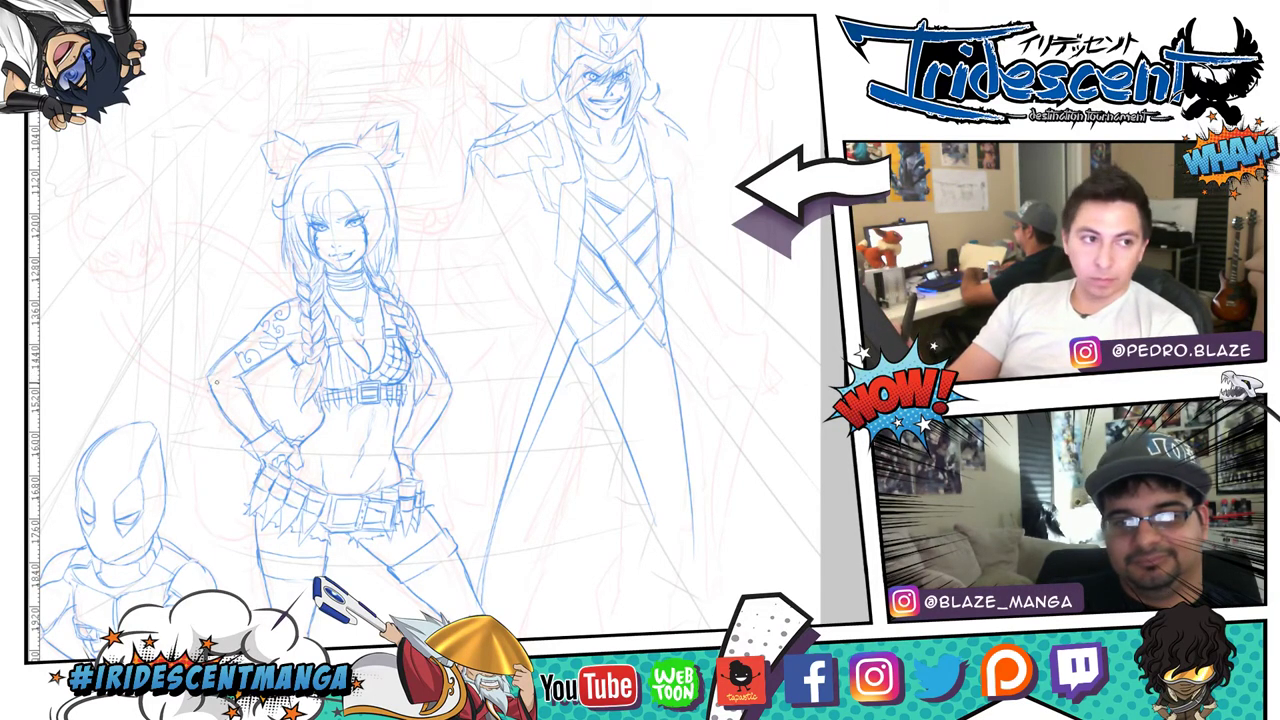
{"action": "left_click_drag", "start_coordinate": [211, 388], "coordinate": [226, 393]}
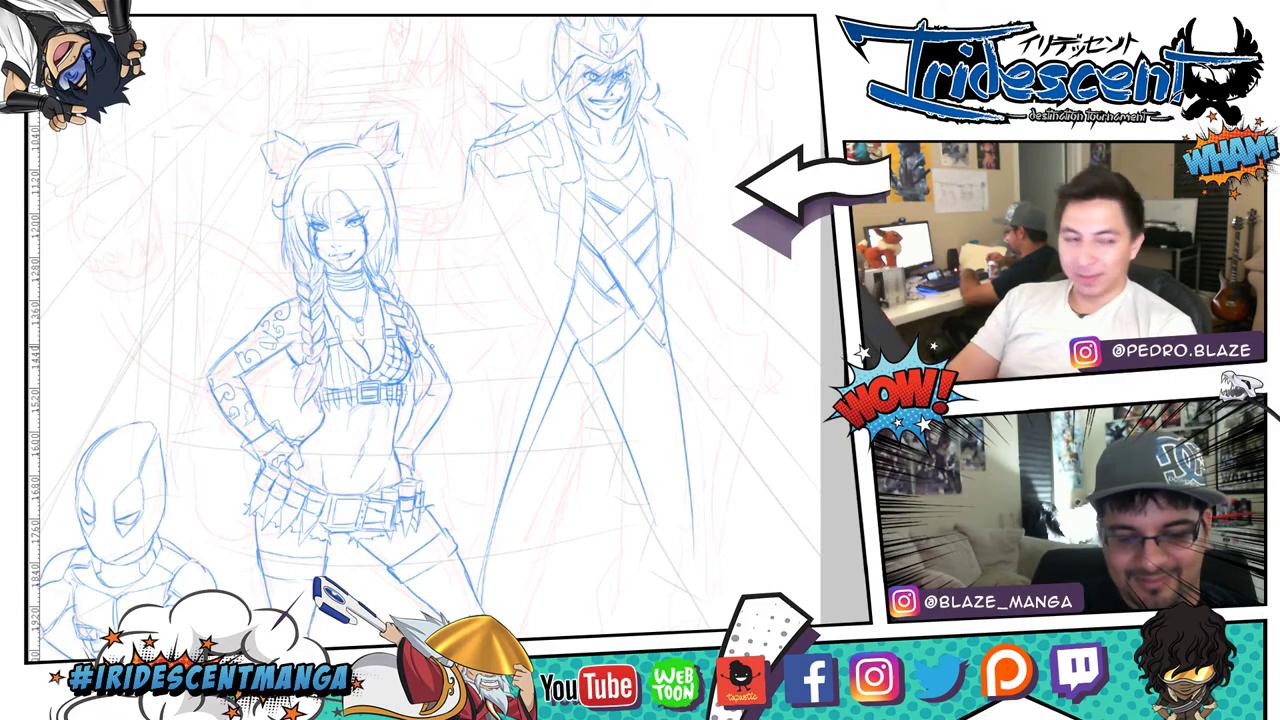
- Sketch layered shoulder armor plates on both of the horned figure's shoulders
{"action": "left_click_drag", "start_coordinate": [440, 352], "coordinate": [435, 263]}
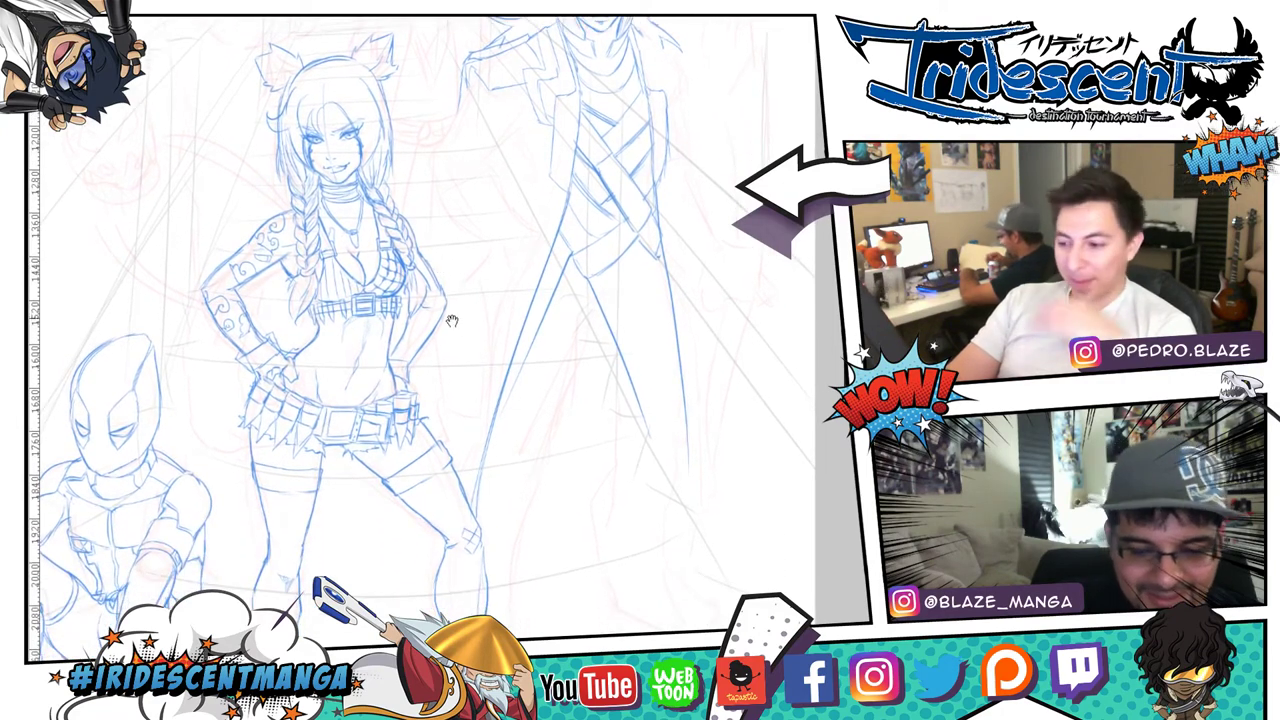
{"action": "mouse_move", "coordinate": [451, 320]}
{"action": "left_mouse_down"}
{"action": "mouse_move", "coordinate": [429, 251]}
{"action": "mouse_move", "coordinate": [429, 357]}
{"action": "mouse_move", "coordinate": [359, 416]}
{"action": "left_mouse_up"}
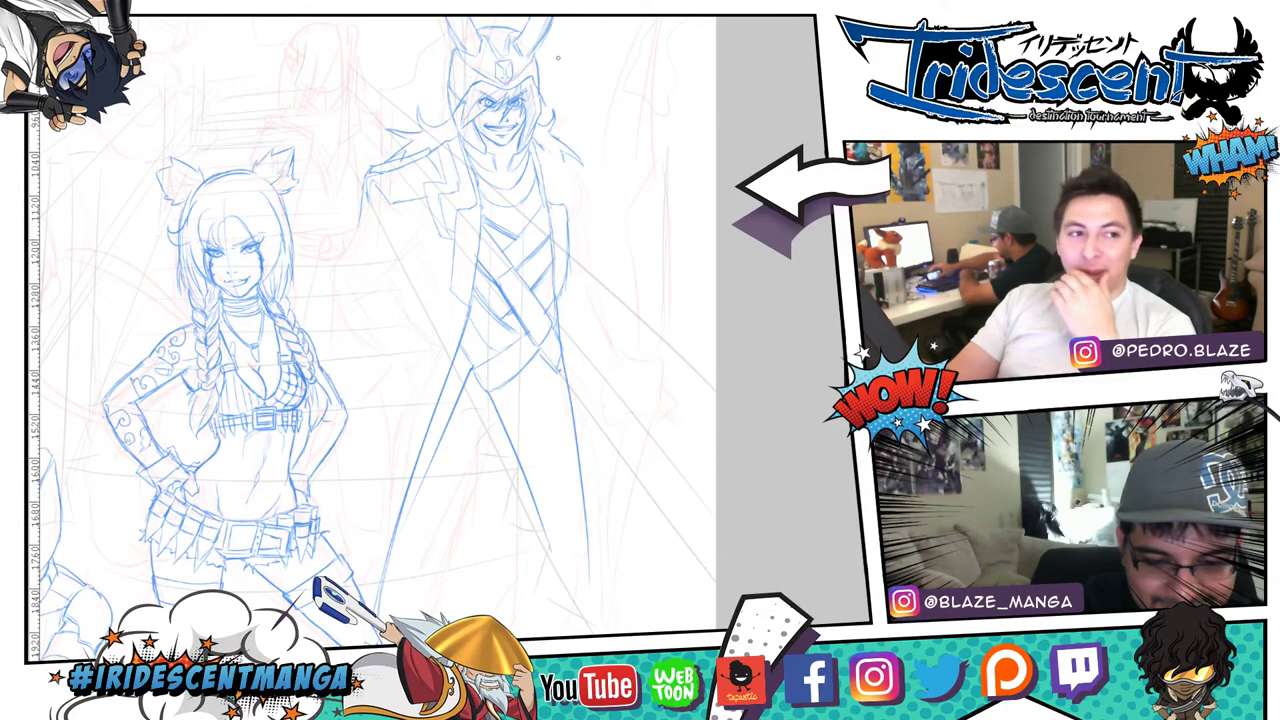
{"action": "left_click_drag", "start_coordinate": [545, 145], "coordinate": [570, 168]}
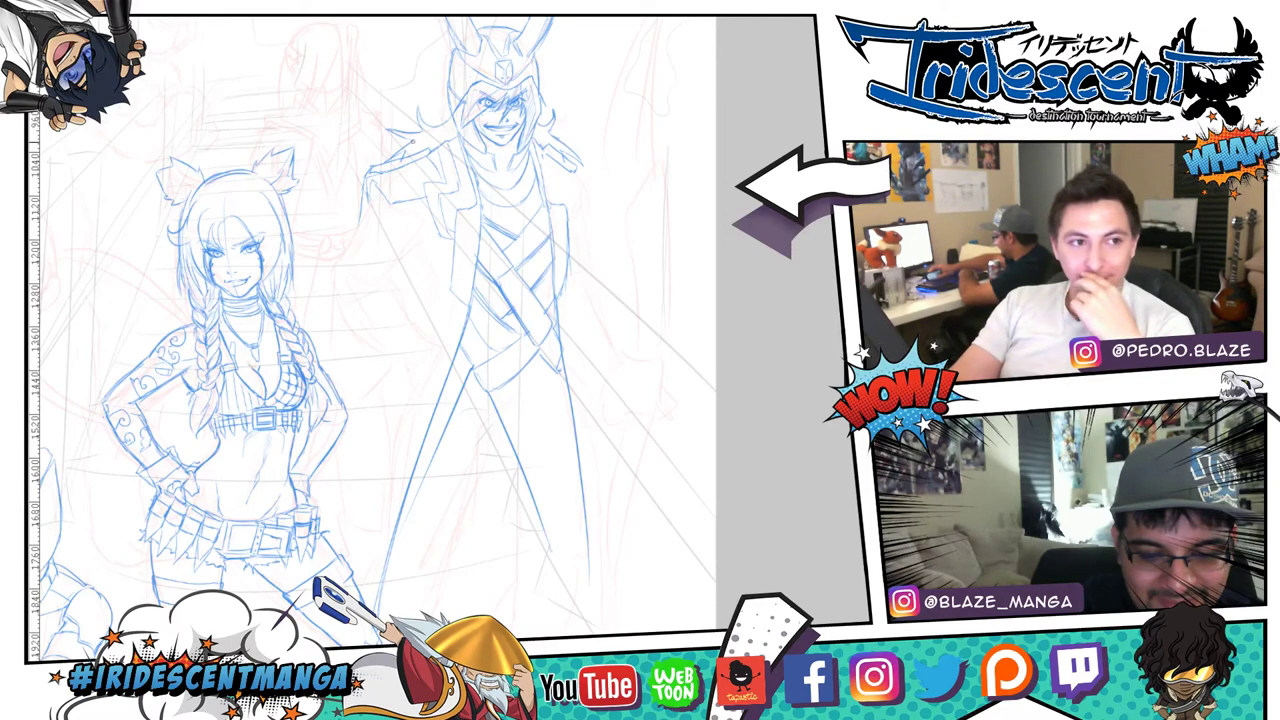
{"action": "mouse_move", "coordinate": [422, 160]}
{"action": "left_mouse_down"}
{"action": "mouse_move", "coordinate": [431, 177]}
{"action": "mouse_move", "coordinate": [391, 186]}
{"action": "left_mouse_up"}
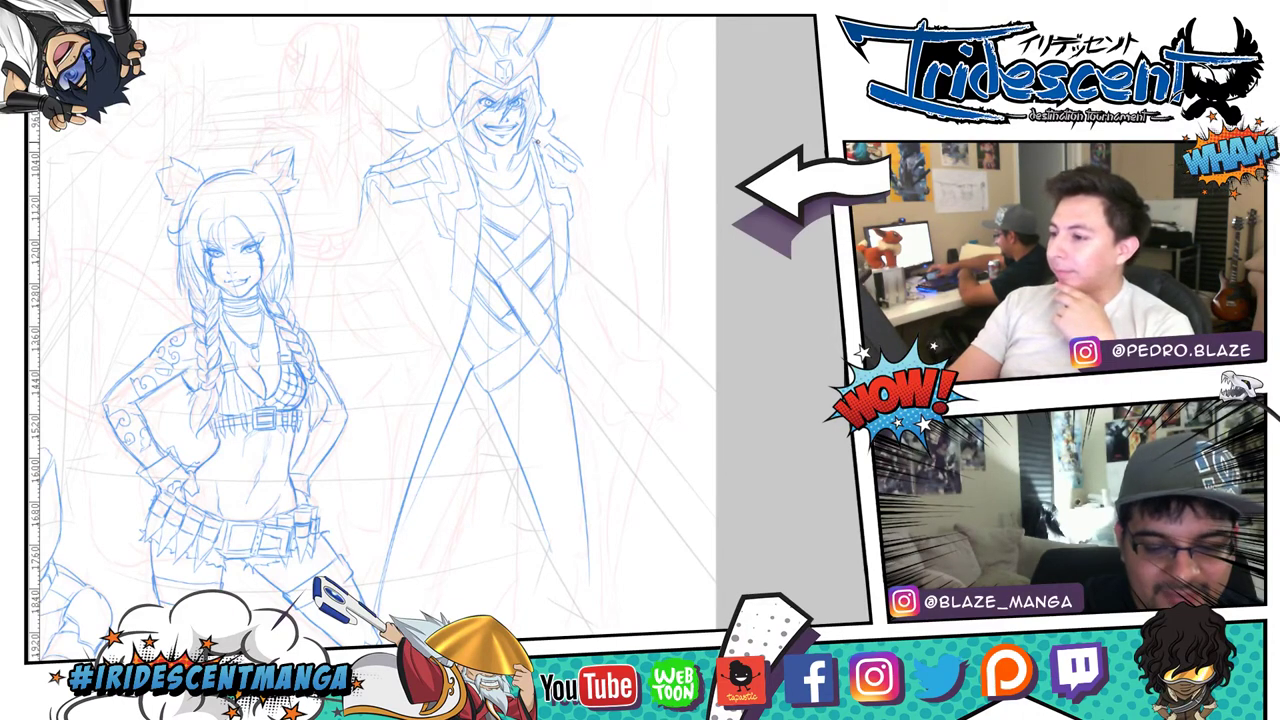
{"action": "mouse_move", "coordinate": [538, 137]}
{"action": "left_mouse_down"}
{"action": "mouse_move", "coordinate": [556, 175]}
{"action": "mouse_move", "coordinate": [578, 180]}
{"action": "mouse_move", "coordinate": [580, 220]}
{"action": "left_mouse_up"}
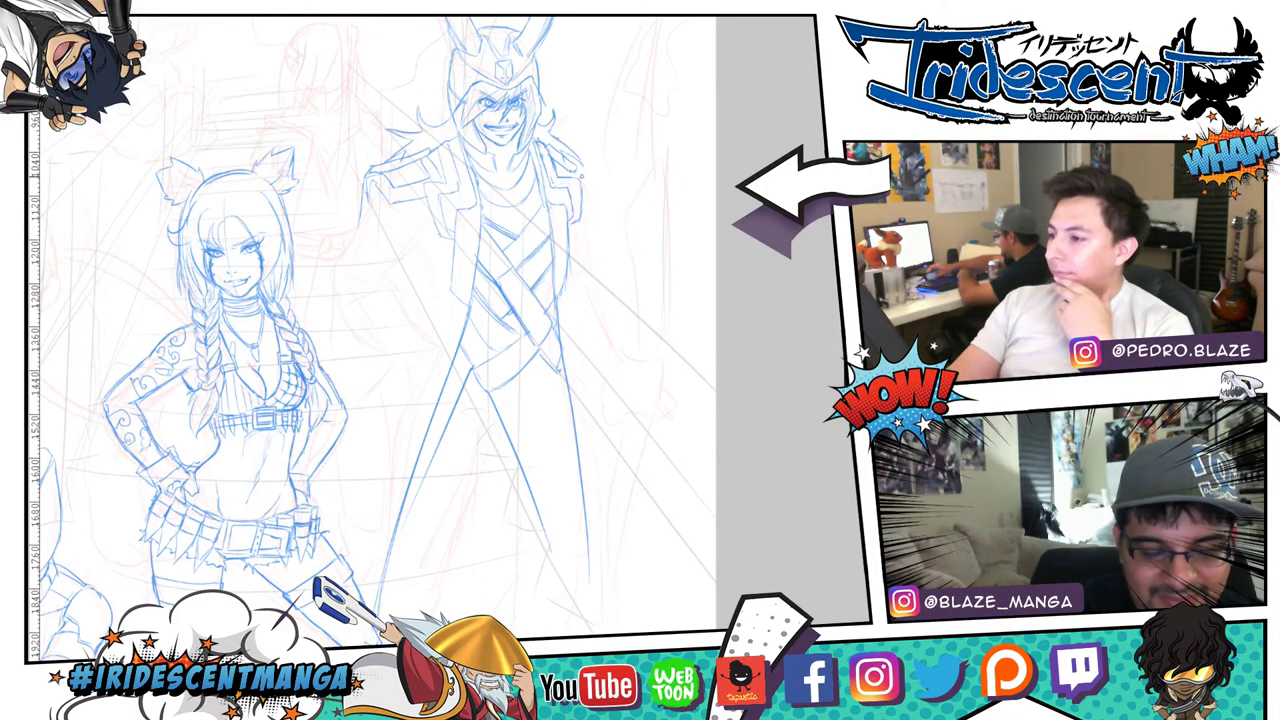
{"action": "mouse_move", "coordinate": [589, 173]}
{"action": "left_mouse_down"}
{"action": "mouse_move", "coordinate": [598, 214]}
{"action": "mouse_move", "coordinate": [585, 193]}
{"action": "mouse_move", "coordinate": [609, 177]}
{"action": "mouse_move", "coordinate": [602, 158]}
{"action": "mouse_move", "coordinate": [580, 213]}
{"action": "left_mouse_up"}
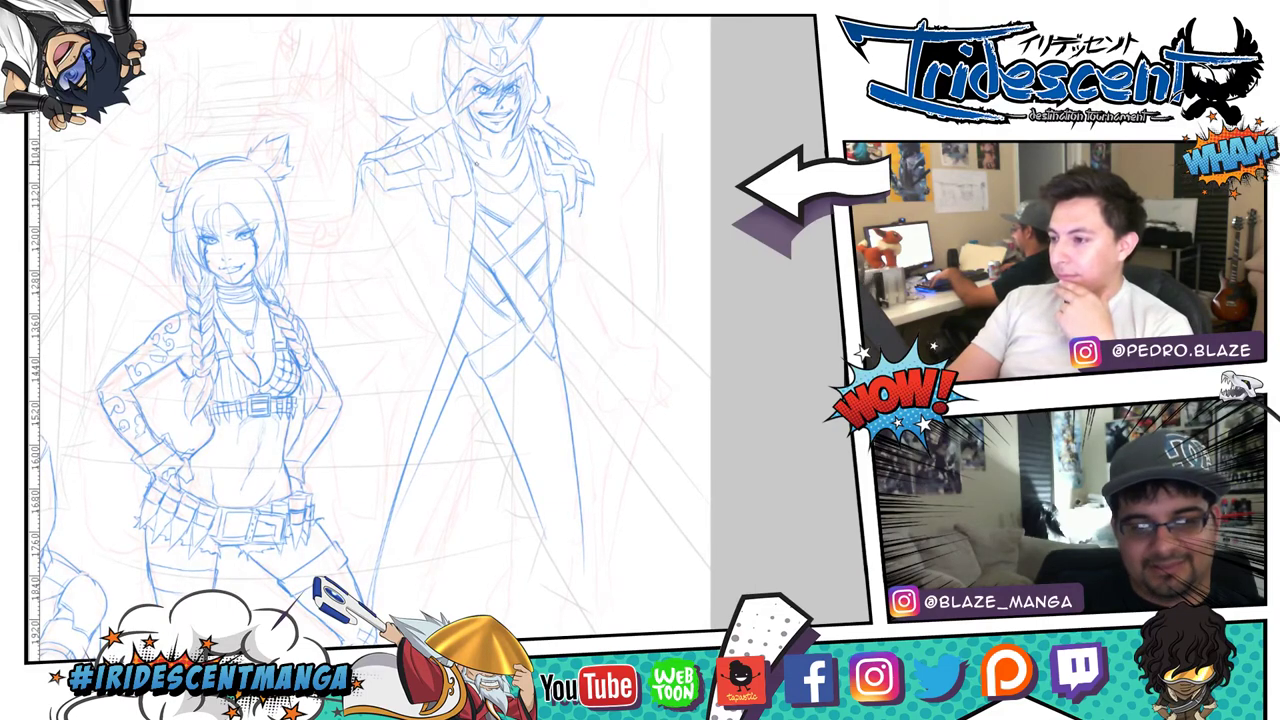
- Sketch the horned figure's bent upper arm nearest the cat-eared girl, with pointed plates around the elbow
{"action": "left_click_drag", "start_coordinate": [370, 181], "coordinate": [335, 252]}
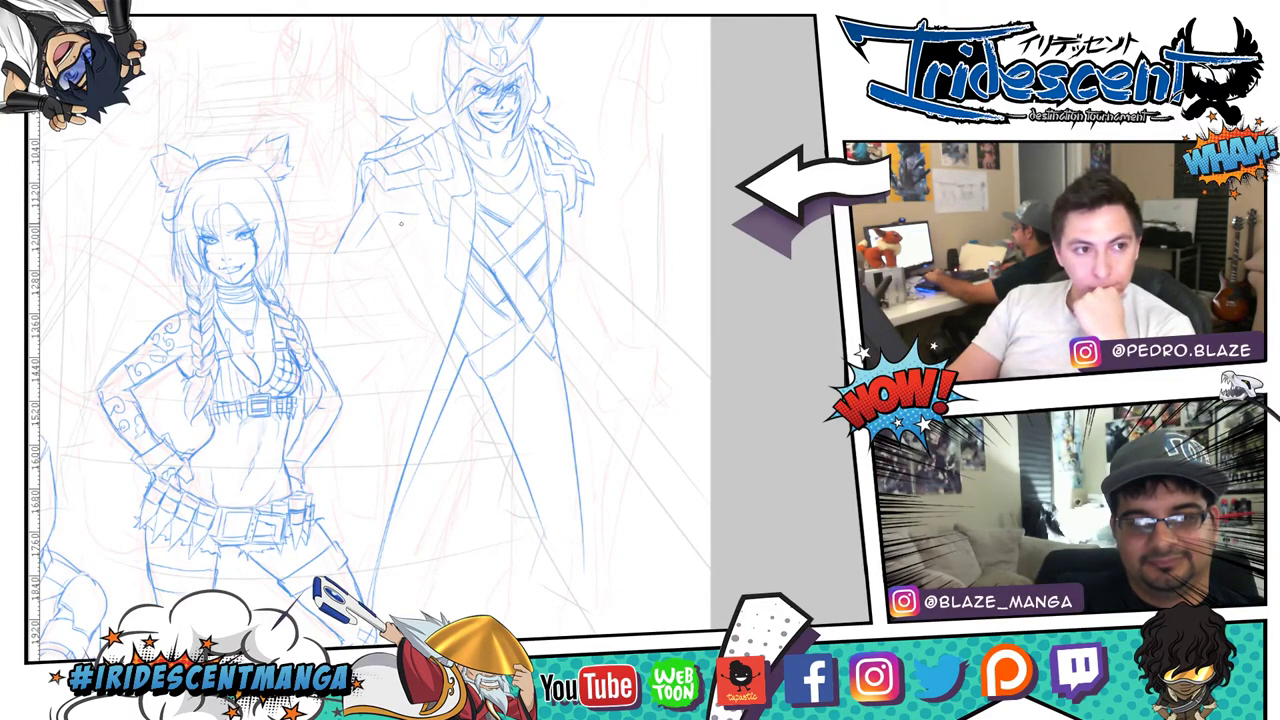
{"action": "left_click_drag", "start_coordinate": [405, 222], "coordinate": [362, 243]}
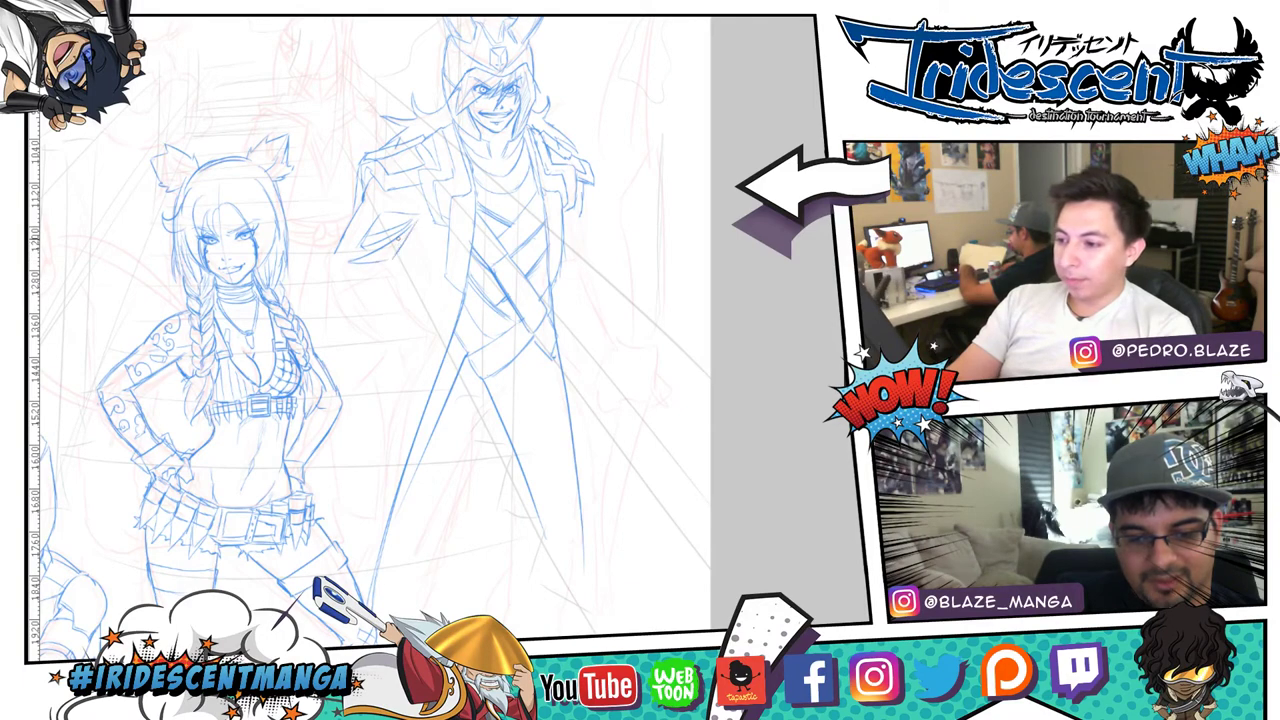
{"action": "left_click_drag", "start_coordinate": [367, 243], "coordinate": [361, 238]}
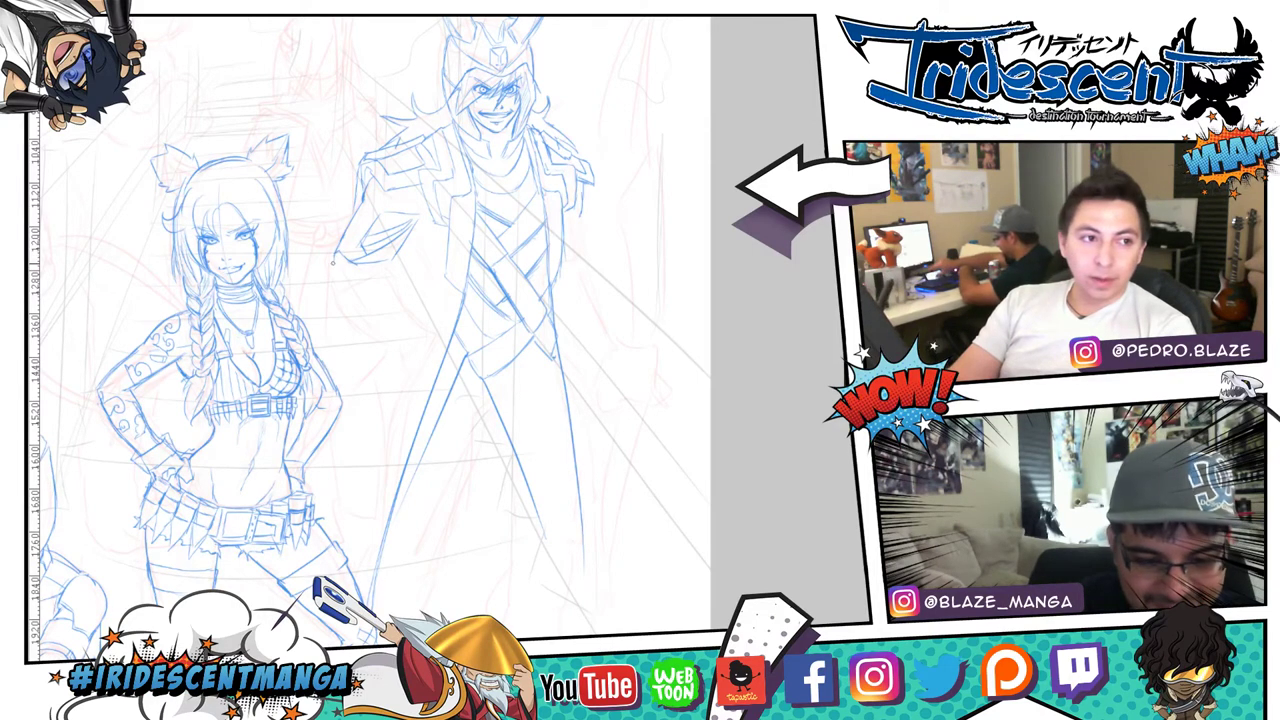
{"action": "left_click_drag", "start_coordinate": [350, 261], "coordinate": [388, 266]}
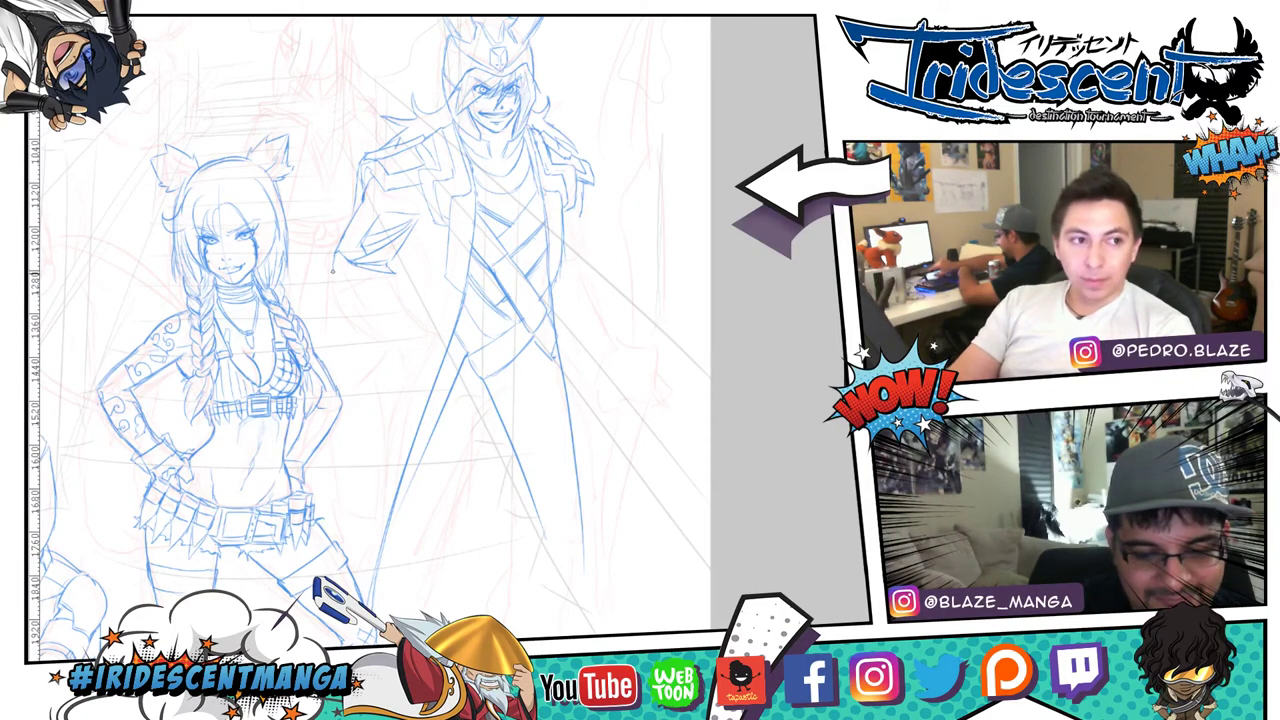
- Sketch the horned figure's forearm angling down toward the waist, with gauntlet lines and a cuff at the wrist
{"action": "left_click_drag", "start_coordinate": [337, 283], "coordinate": [352, 315]}
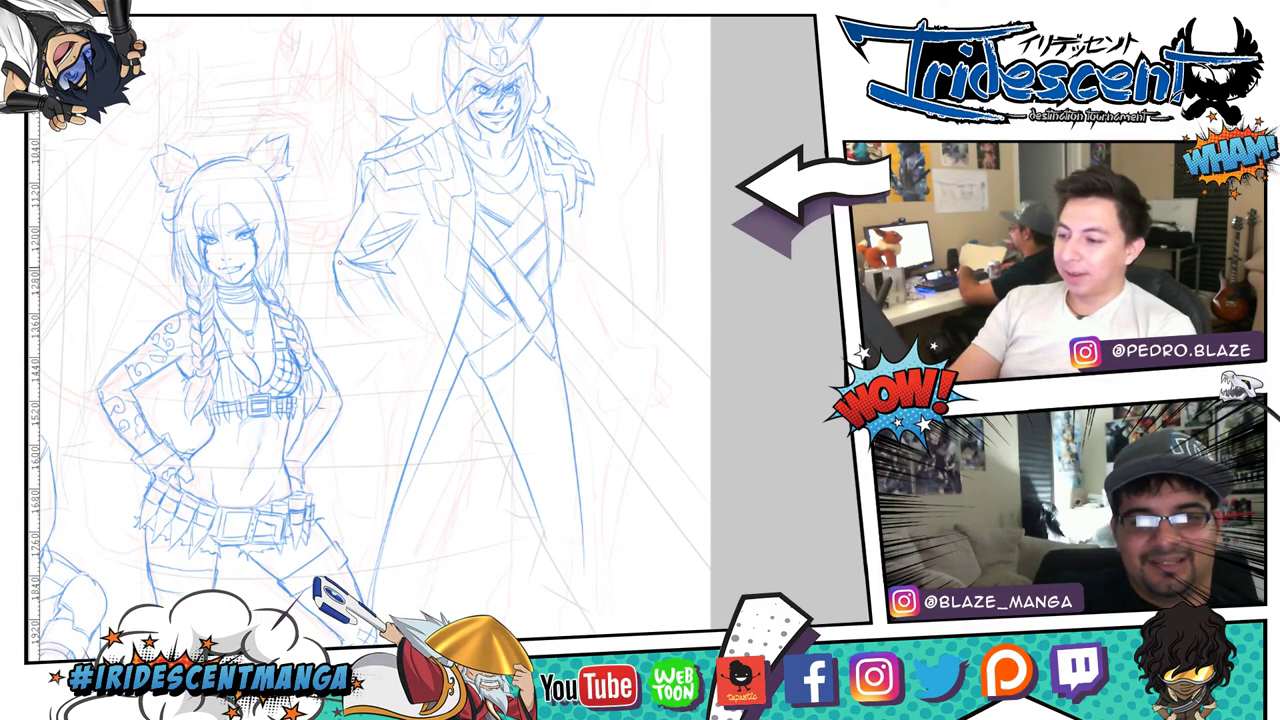
{"action": "left_click_drag", "start_coordinate": [337, 260], "coordinate": [376, 333]}
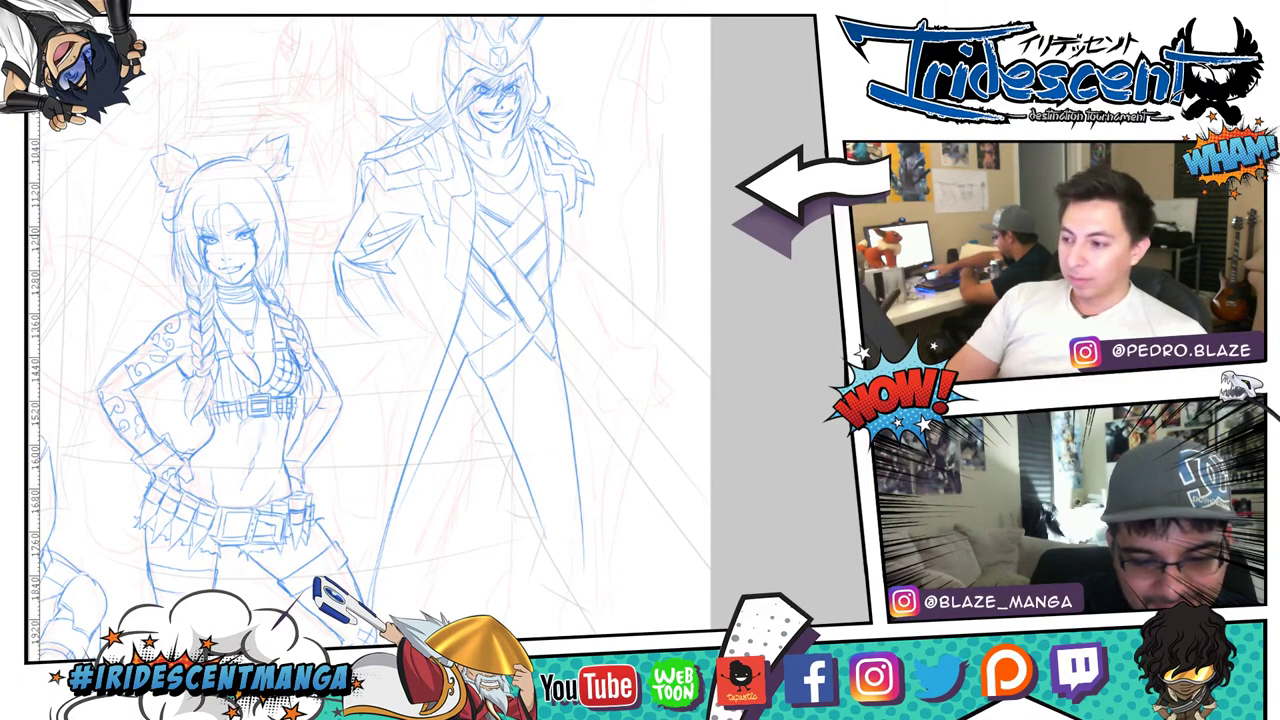
{"action": "left_click_drag", "start_coordinate": [370, 238], "coordinate": [399, 227]}
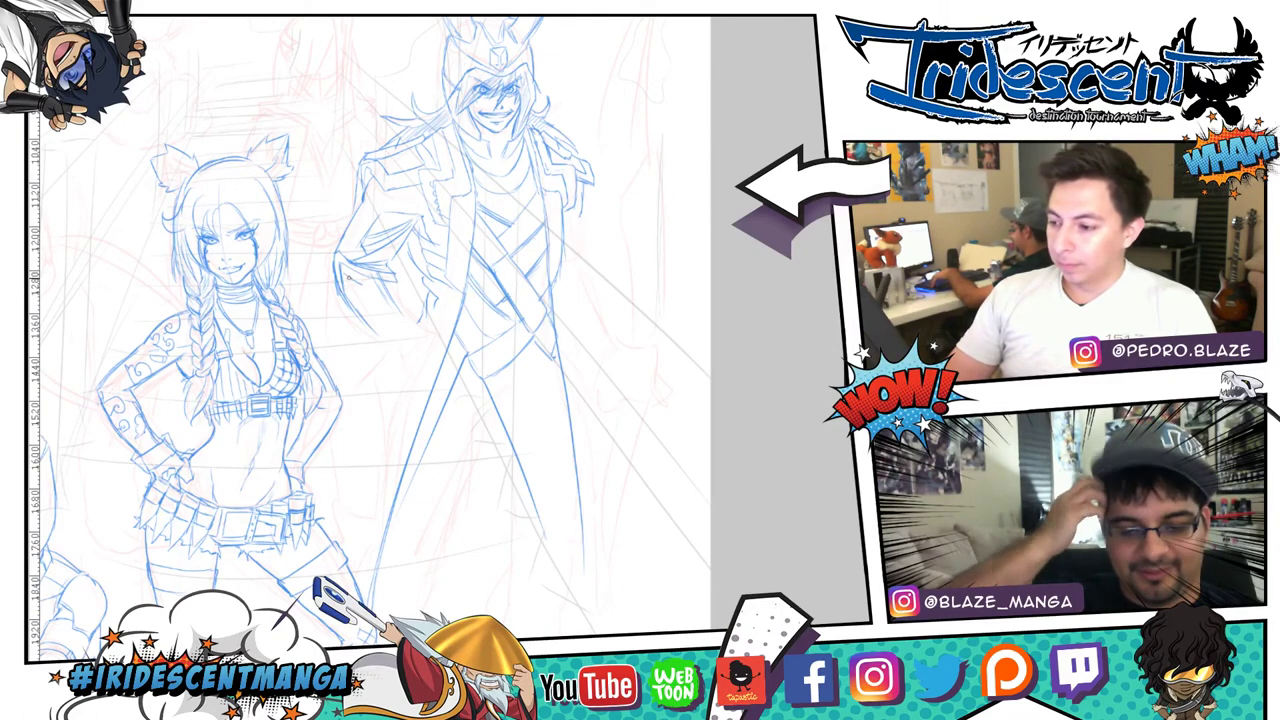
{"action": "mouse_move", "coordinate": [342, 275]}
{"action": "left_mouse_down"}
{"action": "mouse_move", "coordinate": [374, 327]}
{"action": "mouse_move", "coordinate": [372, 298]}
{"action": "left_mouse_up"}
{"action": "left_click_drag", "start_coordinate": [370, 296], "coordinate": [390, 318]}
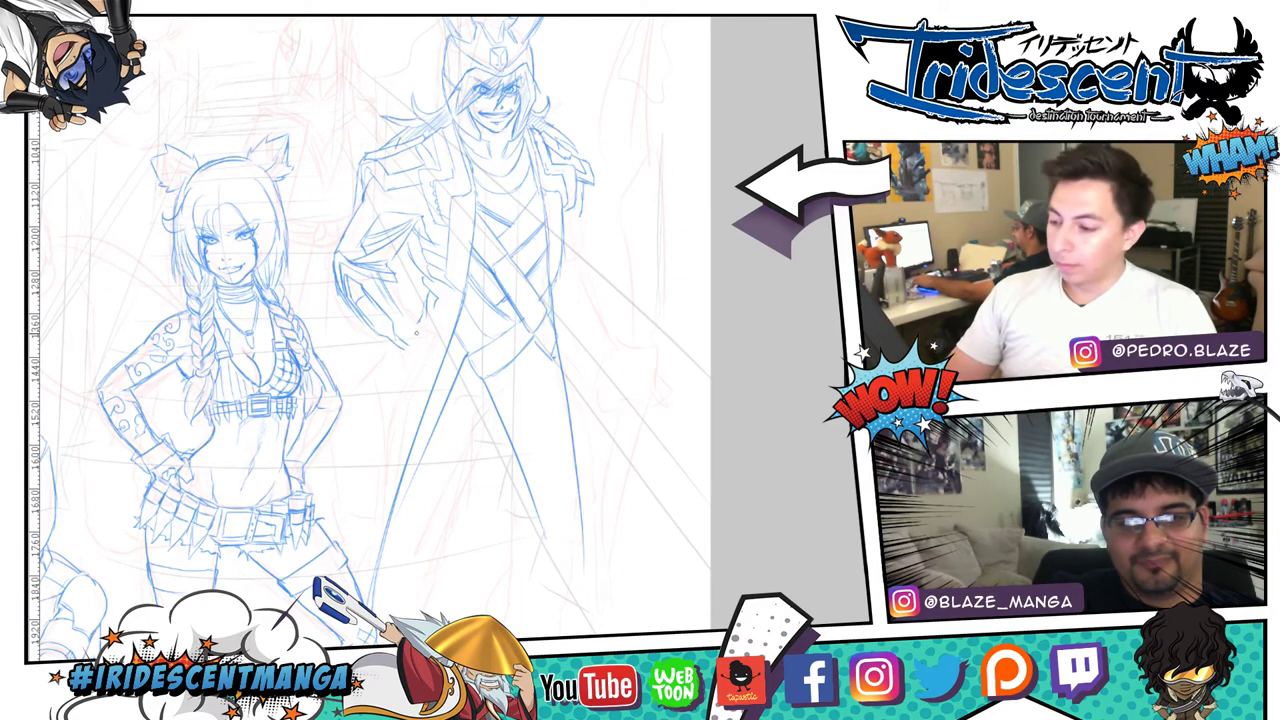
{"action": "mouse_move", "coordinate": [404, 348]}
{"action": "left_mouse_down"}
{"action": "mouse_move", "coordinate": [420, 327]}
{"action": "mouse_move", "coordinate": [386, 294]}
{"action": "mouse_move", "coordinate": [406, 320]}
{"action": "mouse_move", "coordinate": [372, 338]}
{"action": "mouse_move", "coordinate": [394, 352]}
{"action": "left_mouse_up"}
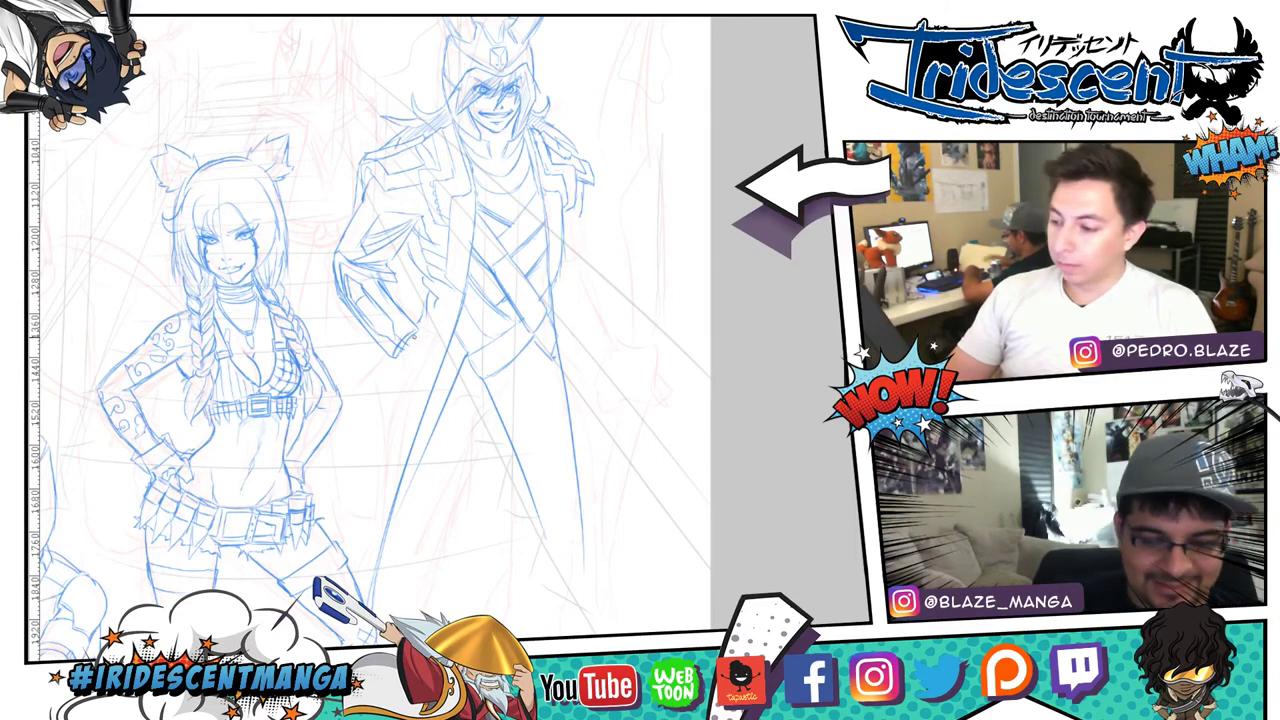
{"action": "mouse_move", "coordinate": [418, 338]}
{"action": "left_mouse_down"}
{"action": "mouse_move", "coordinate": [410, 365]}
{"action": "mouse_move", "coordinate": [419, 347]}
{"action": "left_mouse_up"}
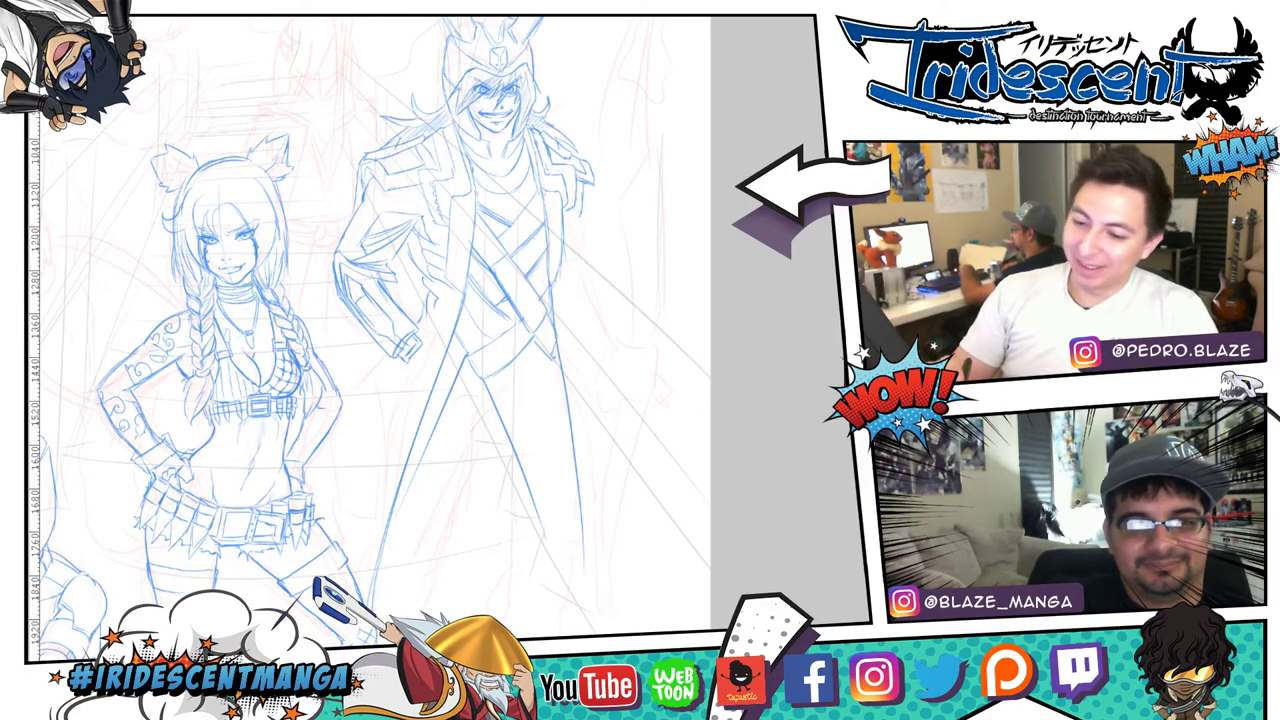
- Sketch the horned figure's hand at the hip and a coat edge dropping from beneath the gauntlet cuff
{"action": "left_click_drag", "start_coordinate": [416, 339], "coordinate": [408, 358]}
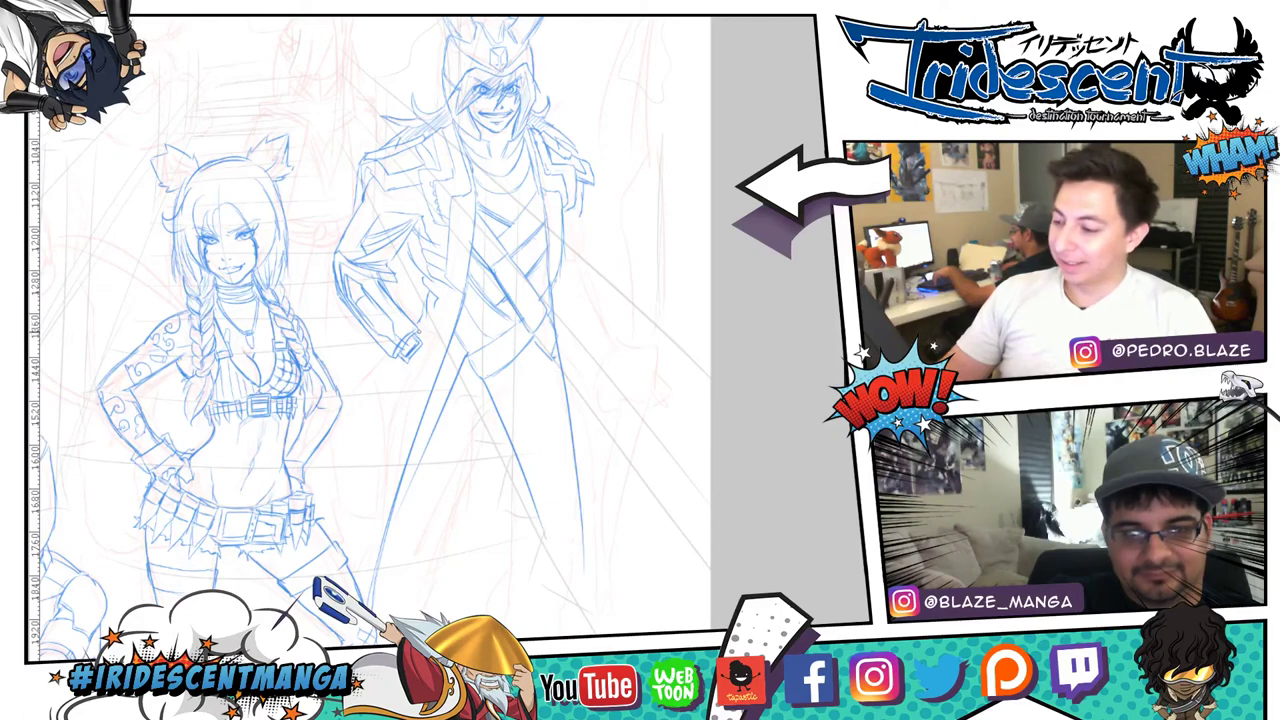
{"action": "left_click_drag", "start_coordinate": [634, 171], "coordinate": [621, 180]}
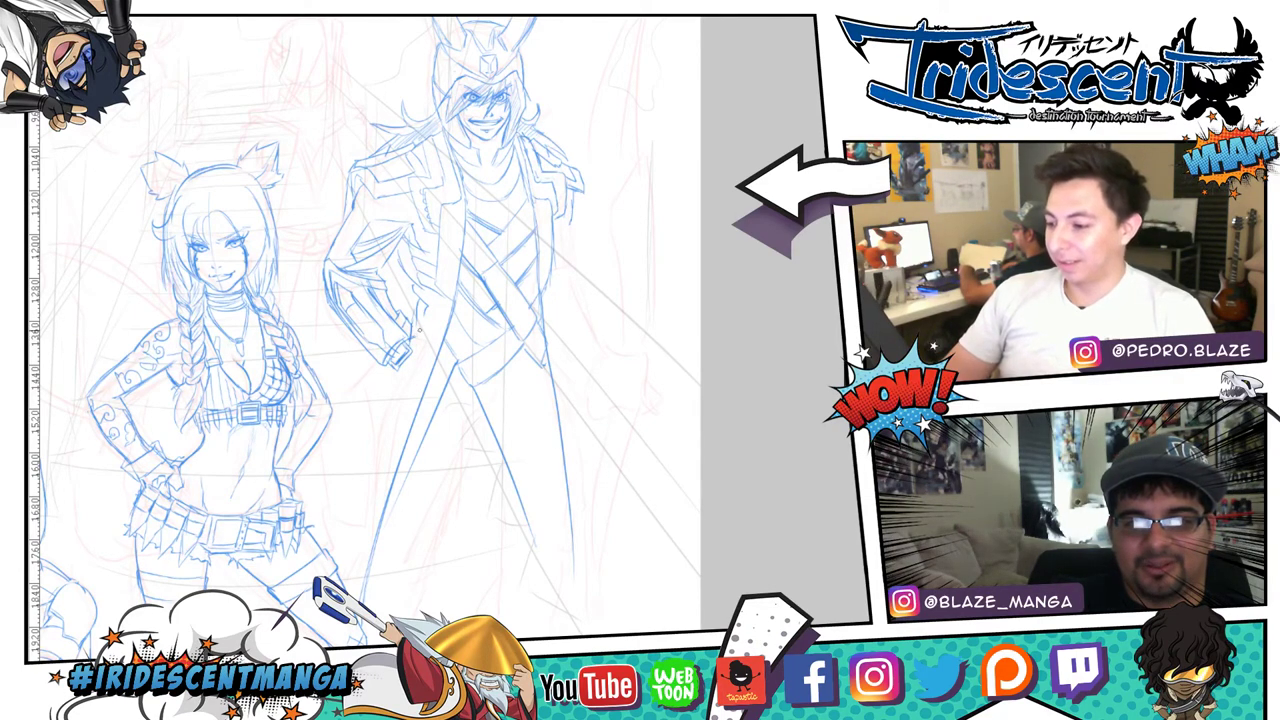
{"action": "left_click_drag", "start_coordinate": [402, 362], "coordinate": [390, 394]}
{"action": "left_click_drag", "start_coordinate": [422, 328], "coordinate": [389, 396]}
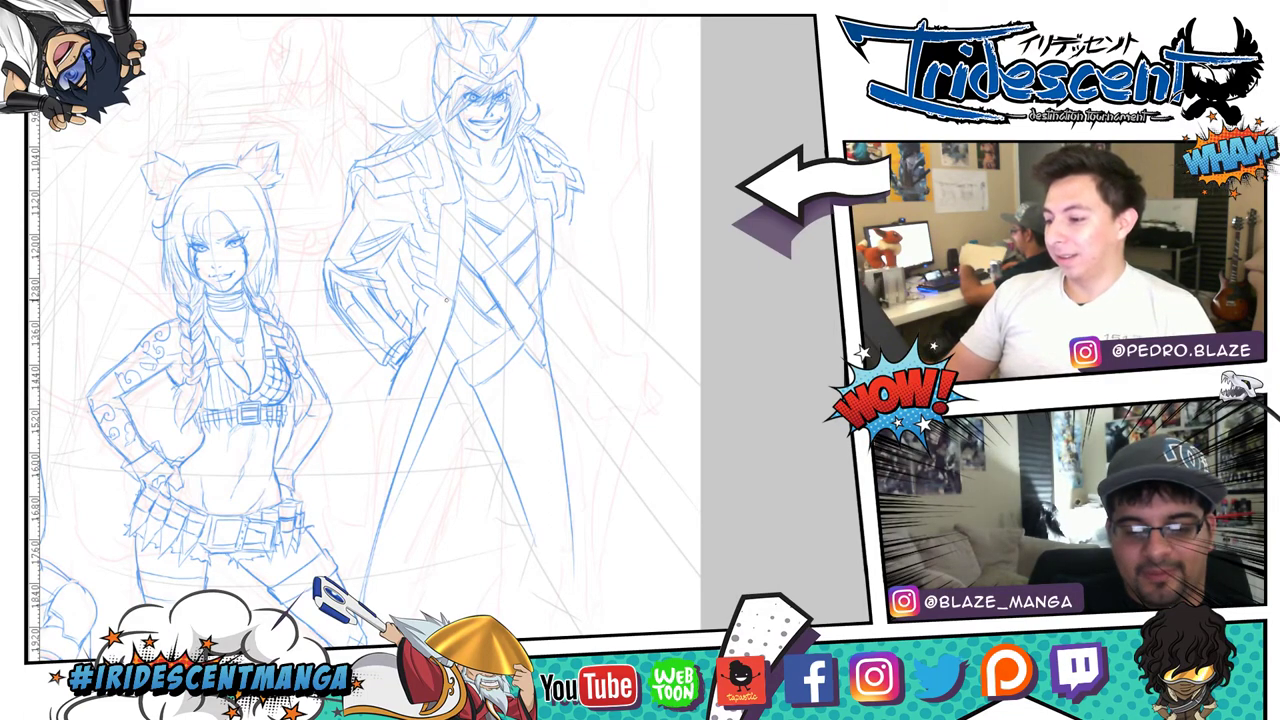
- Sketch the outer edge of the horned figure's far arm below the shoulder armor
{"action": "left_click_drag", "start_coordinate": [578, 270], "coordinate": [572, 211]}
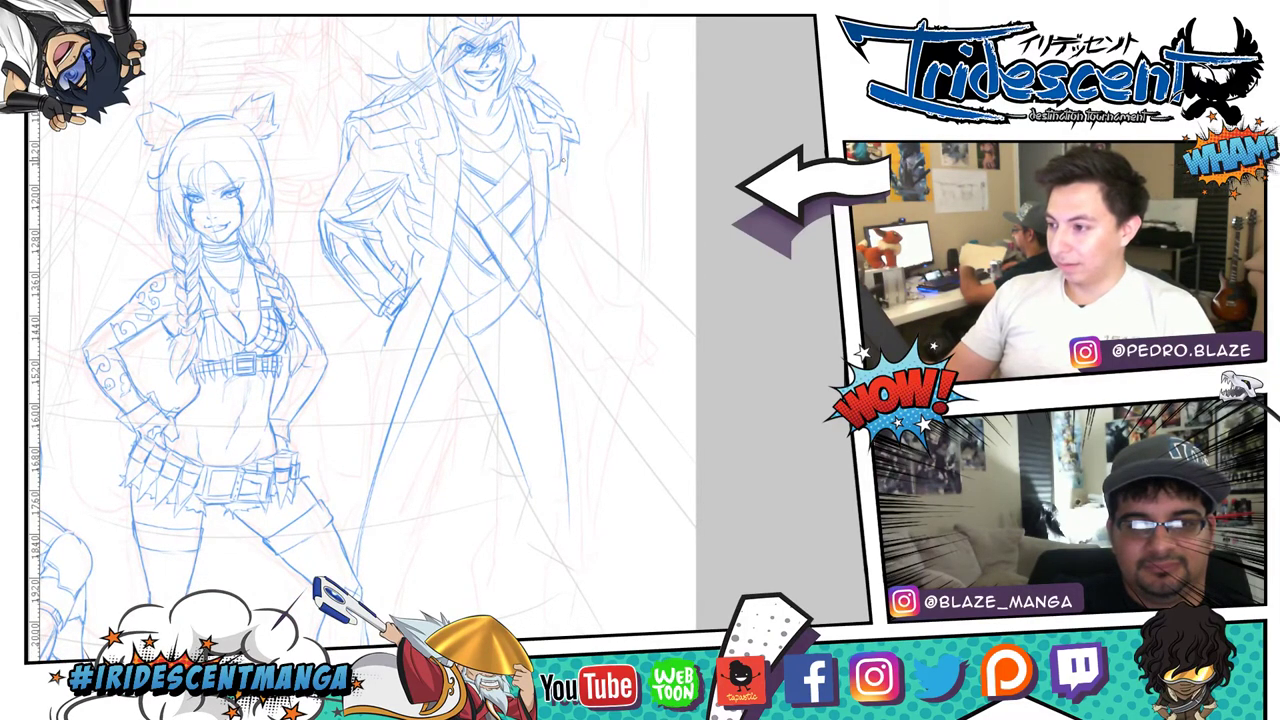
{"action": "left_click_drag", "start_coordinate": [604, 146], "coordinate": [597, 246]}
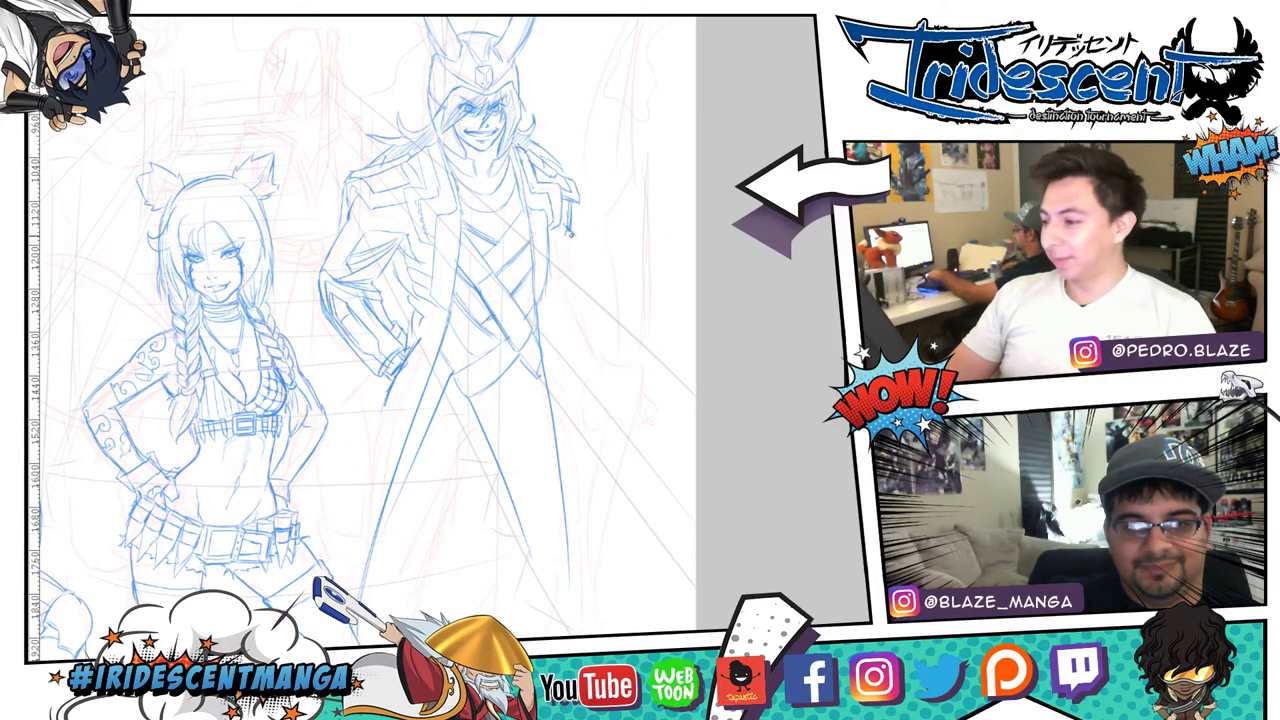
{"action": "left_click_drag", "start_coordinate": [570, 239], "coordinate": [569, 268]}
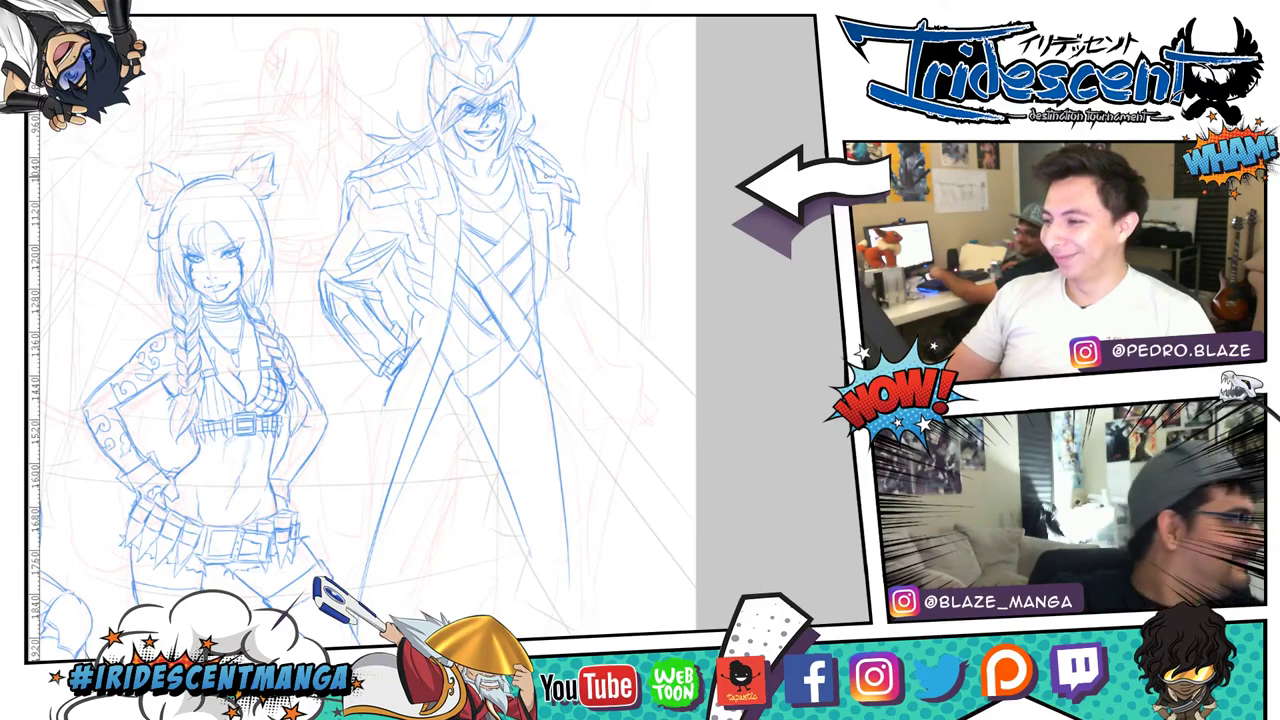
{"action": "left_click_drag", "start_coordinate": [550, 181], "coordinate": [567, 293]}
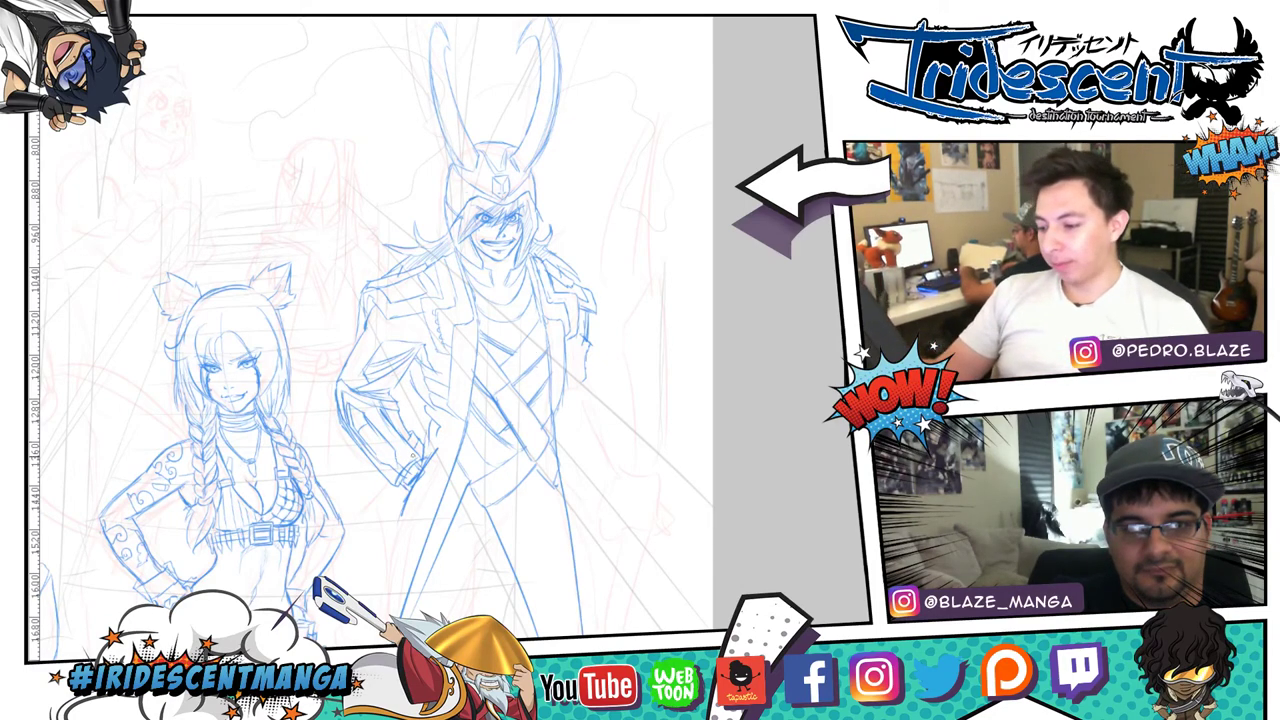
- Draw long cape lines hanging from the horned figure's bent elbow and wrist down behind the cat-eared girl
{"action": "left_click_drag", "start_coordinate": [401, 513], "coordinate": [445, 314]}
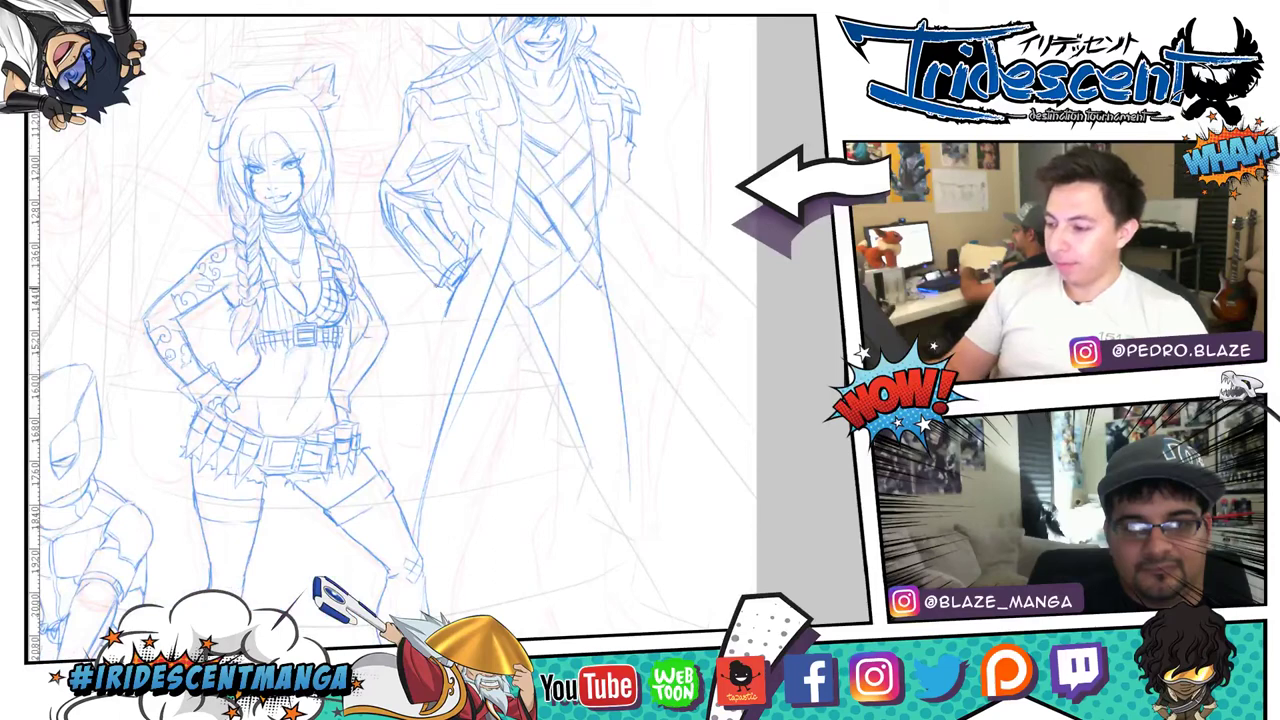
{"action": "left_click_drag", "start_coordinate": [391, 240], "coordinate": [384, 470]}
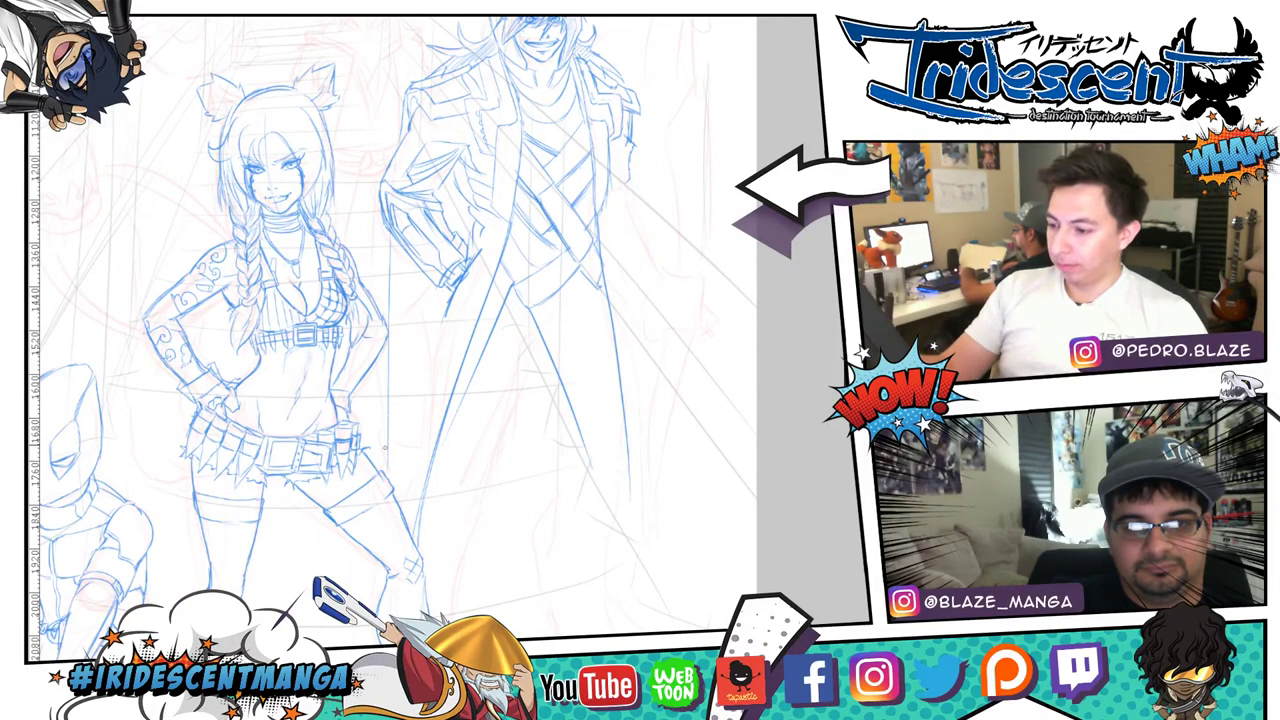
{"action": "left_click_drag", "start_coordinate": [385, 376], "coordinate": [383, 468]}
{"action": "left_click_drag", "start_coordinate": [395, 224], "coordinate": [389, 473]}
{"action": "left_click_drag", "start_coordinate": [410, 264], "coordinate": [409, 446]}
{"action": "left_click_drag", "start_coordinate": [412, 268], "coordinate": [408, 410]}
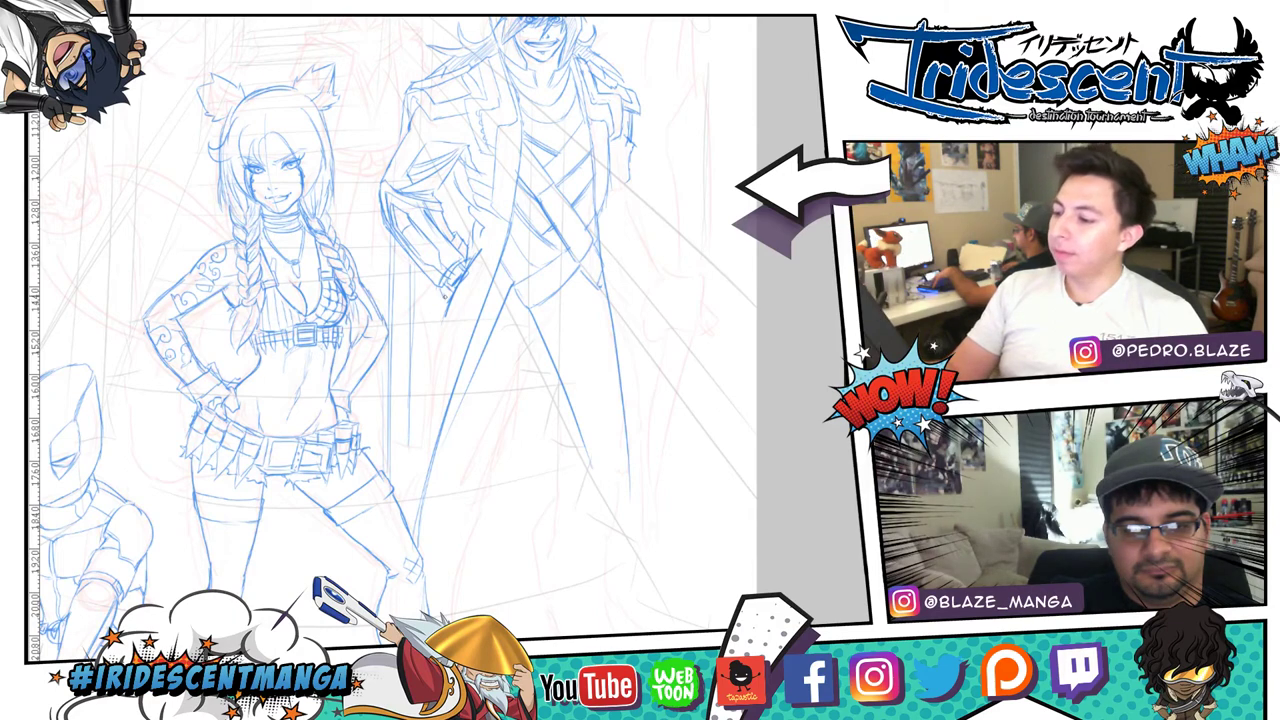
{"action": "left_click_drag", "start_coordinate": [440, 292], "coordinate": [400, 490]}
{"action": "left_click_drag", "start_coordinate": [432, 314], "coordinate": [403, 479]}
{"action": "left_click_drag", "start_coordinate": [439, 297], "coordinate": [403, 444]}
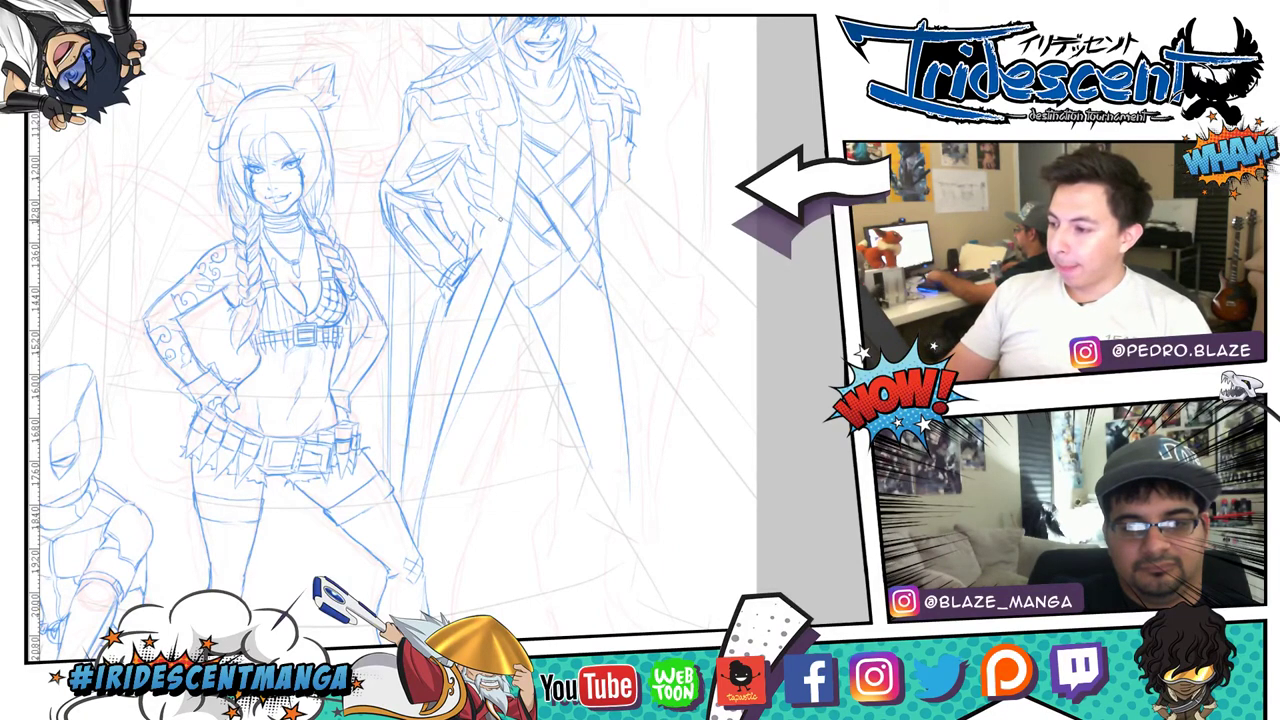
- Define the horned figure's long coat panels with doubled front edges and pointed lower tips on both sides
{"action": "left_click_drag", "start_coordinate": [503, 221], "coordinate": [413, 473]}
{"action": "left_click_drag", "start_coordinate": [418, 387], "coordinate": [406, 530]}
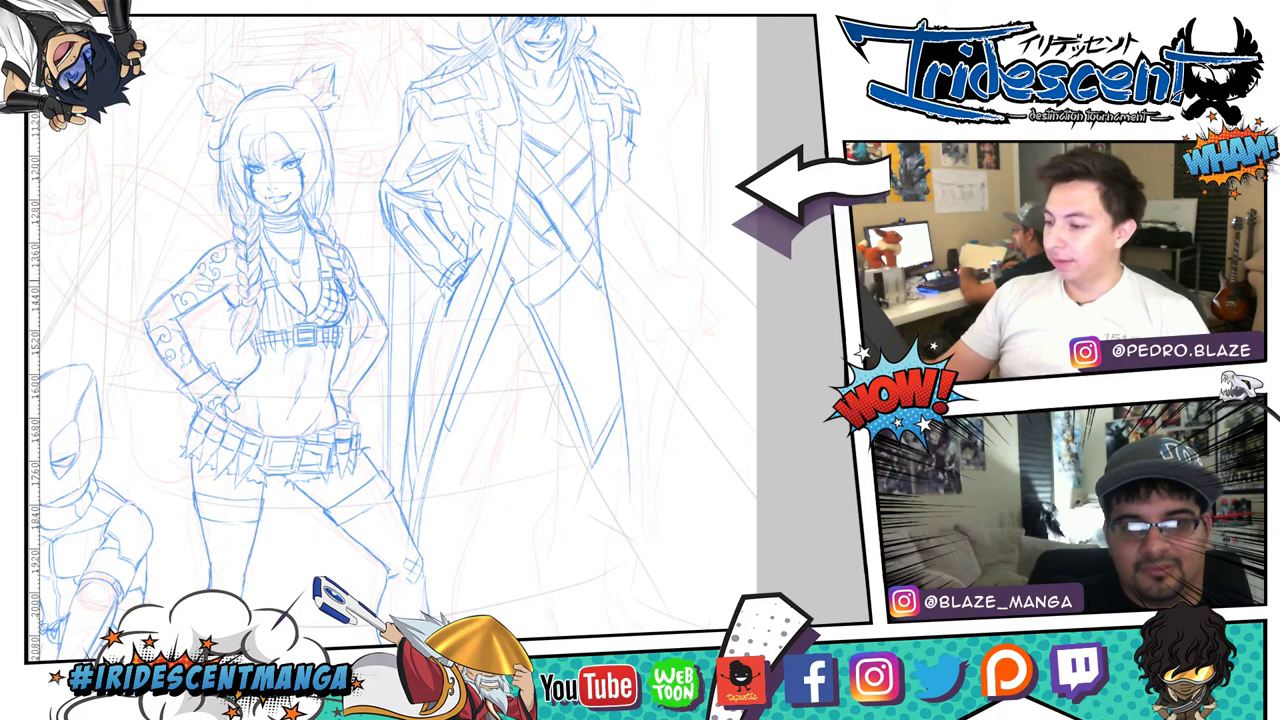
{"action": "left_click_drag", "start_coordinate": [506, 290], "coordinate": [447, 421]}
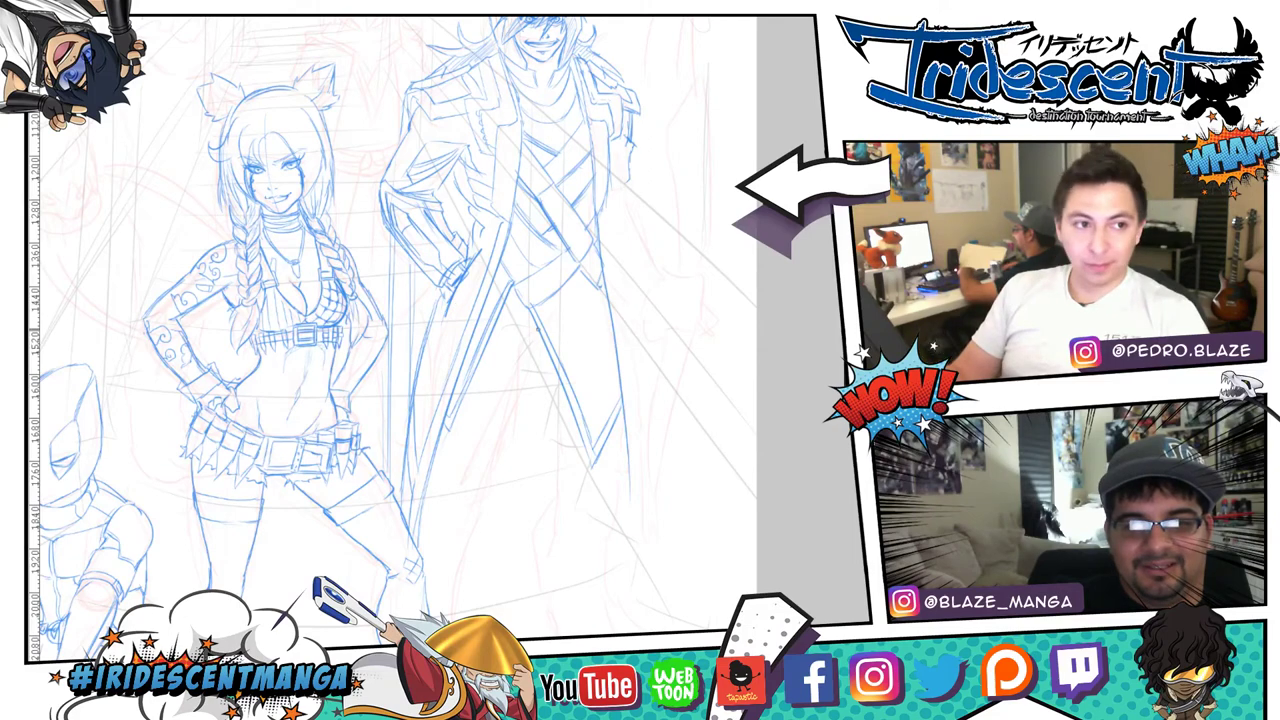
{"action": "mouse_move", "coordinate": [583, 318]}
{"action": "left_mouse_down"}
{"action": "mouse_move", "coordinate": [571, 398]}
{"action": "mouse_move", "coordinate": [618, 331]}
{"action": "mouse_move", "coordinate": [584, 354]}
{"action": "left_mouse_up"}
- Sketch the horned figure's thigh between the coat panels and a layered guard over the knee
{"action": "scroll", "coordinate": [584, 352], "scroll_direction": "up", "scroll_amount": 1}
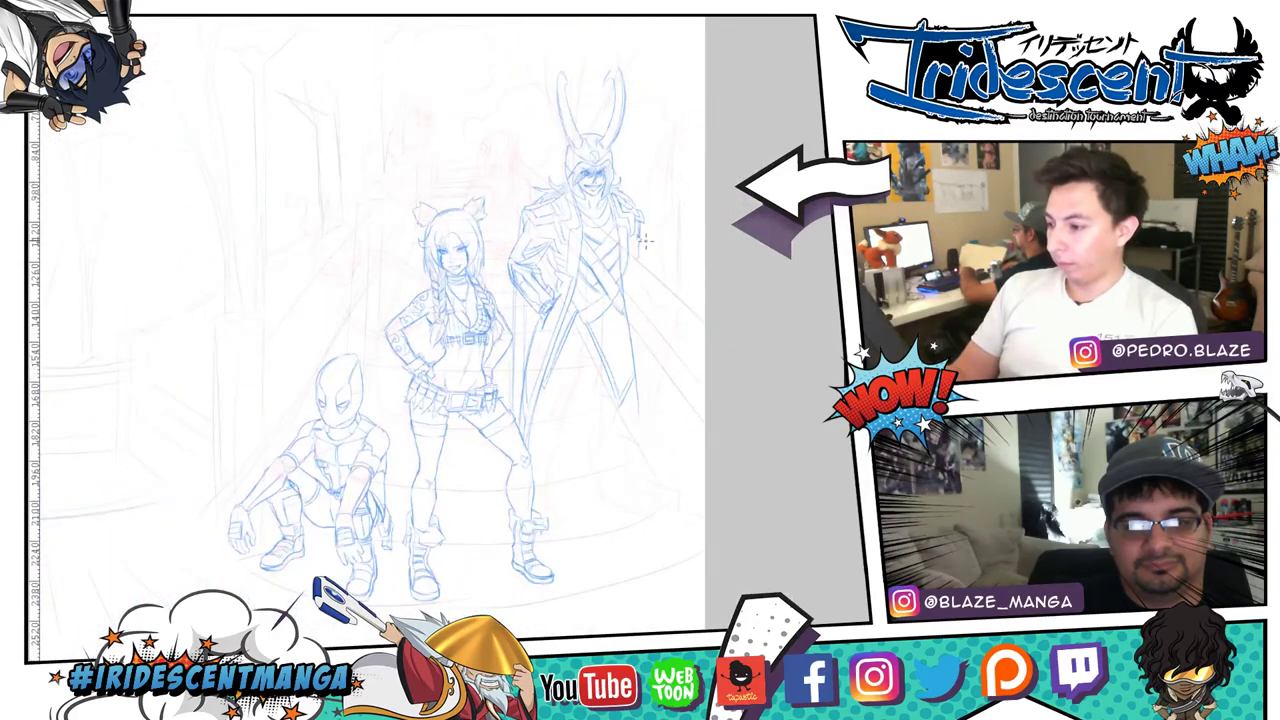
{"action": "scroll", "coordinate": [594, 326], "scroll_direction": "up", "scroll_amount": 3}
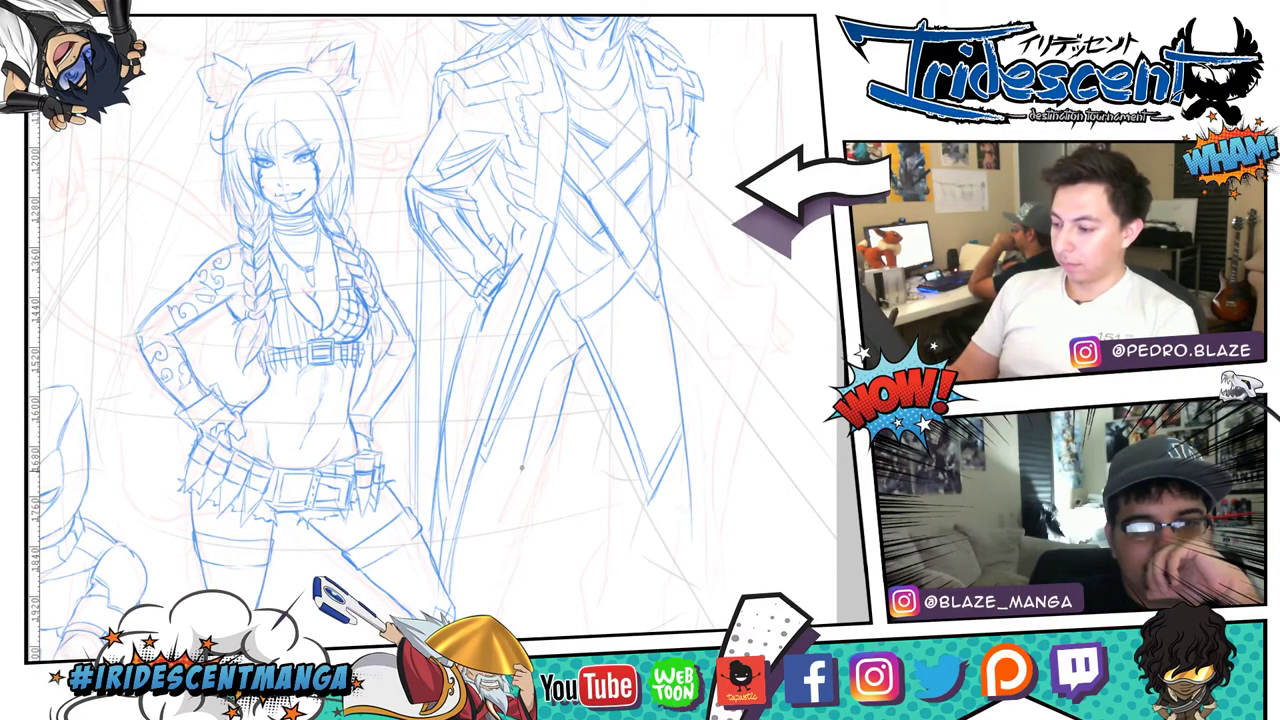
{"action": "mouse_move", "coordinate": [559, 474]}
{"action": "left_mouse_down"}
{"action": "mouse_move", "coordinate": [586, 380]}
{"action": "mouse_move", "coordinate": [560, 330]}
{"action": "left_mouse_up"}
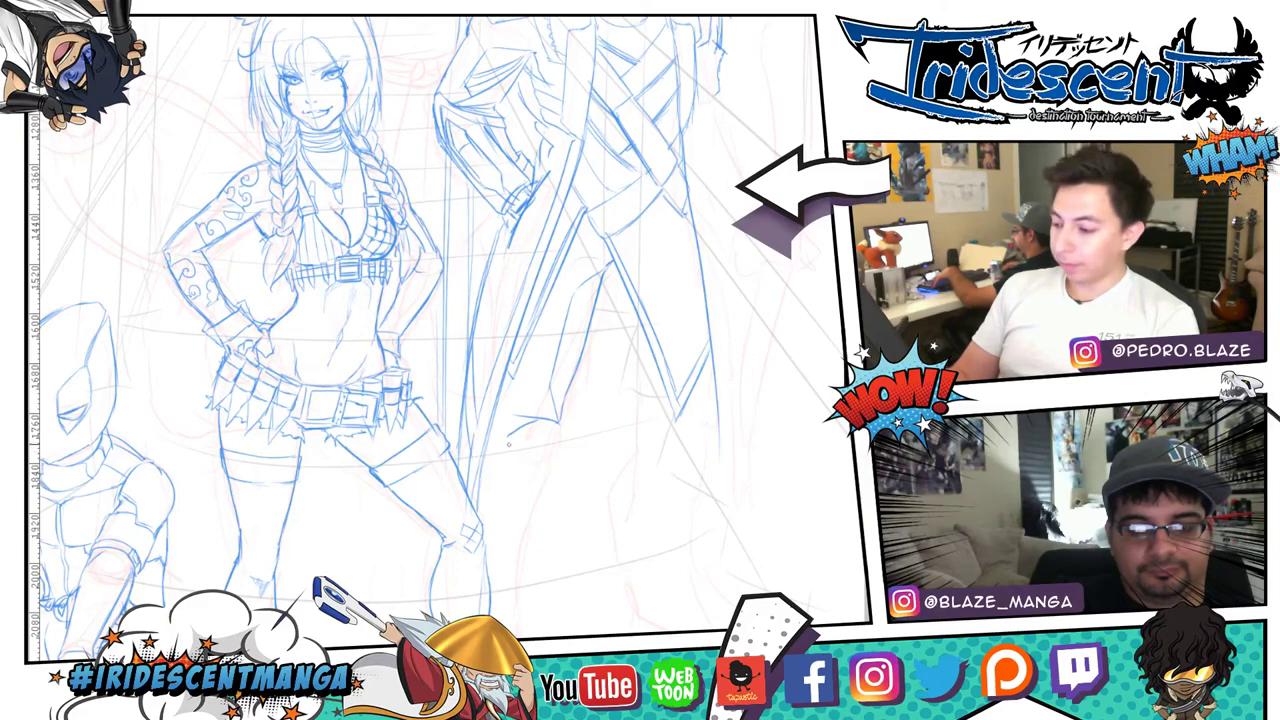
{"action": "mouse_move", "coordinate": [518, 444]}
{"action": "left_mouse_down"}
{"action": "mouse_move", "coordinate": [556, 427]}
{"action": "mouse_move", "coordinate": [507, 433]}
{"action": "left_mouse_up"}
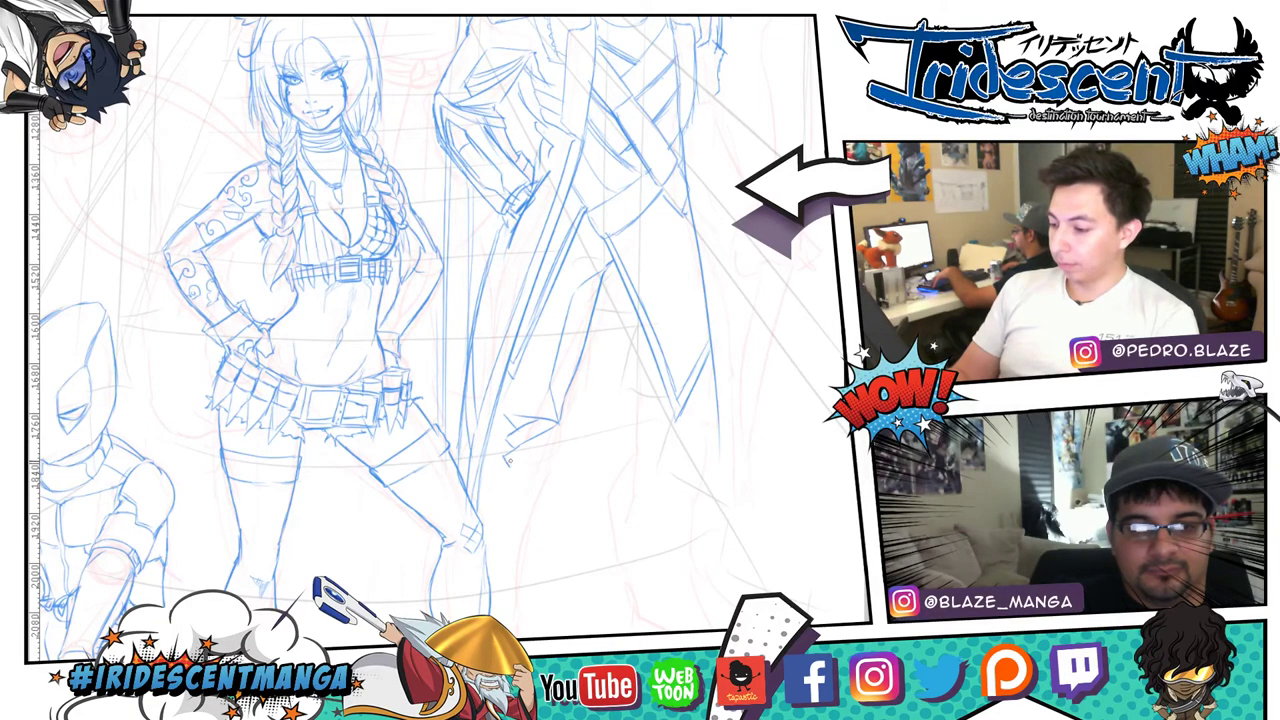
{"action": "mouse_move", "coordinate": [506, 443]}
{"action": "left_mouse_down"}
{"action": "mouse_move", "coordinate": [494, 418]}
{"action": "mouse_move", "coordinate": [522, 462]}
{"action": "left_mouse_up"}
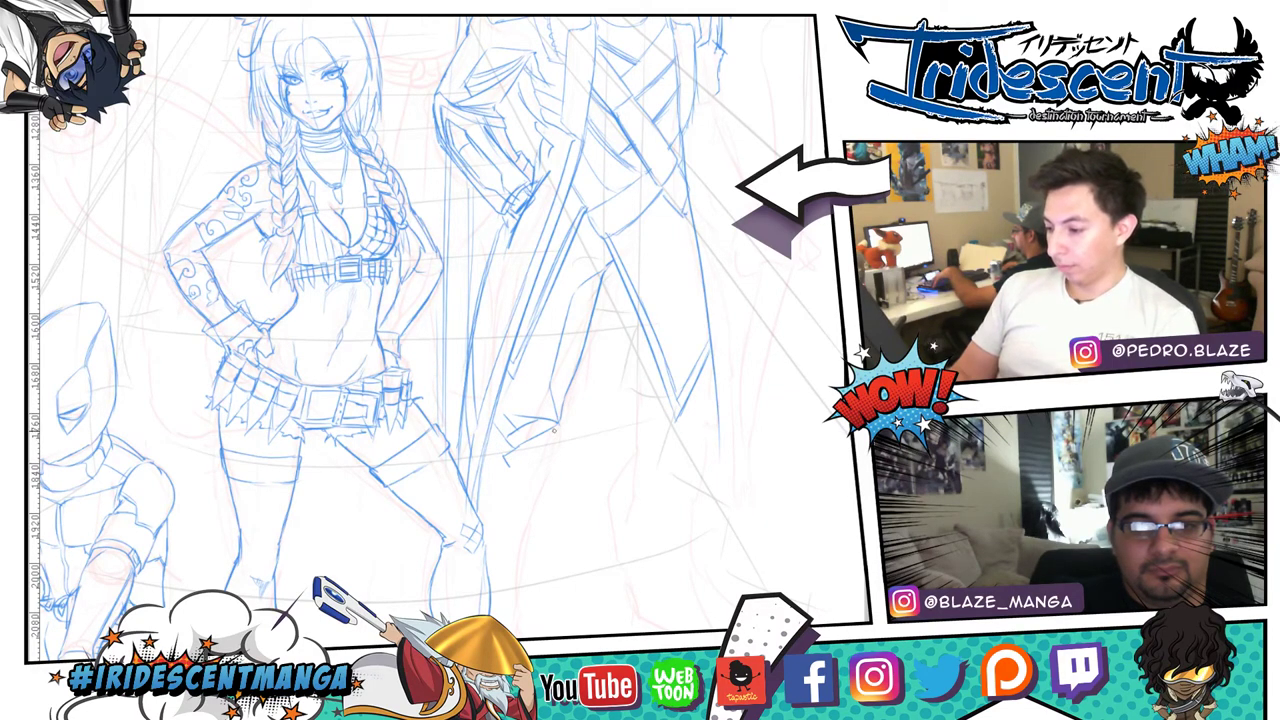
{"action": "left_click_drag", "start_coordinate": [510, 467], "coordinate": [557, 434]}
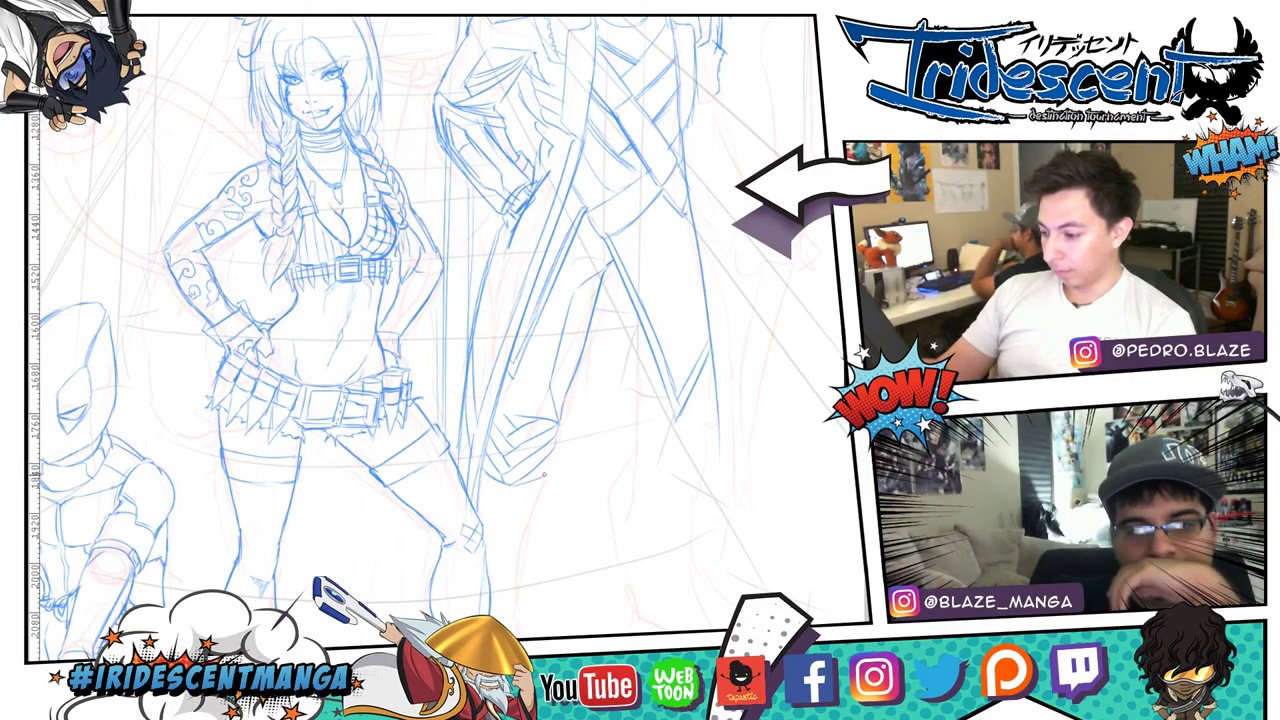
- Select the horned figure's knee guard, shift it slightly up the leg with a free transform, and clear the selection
{"action": "scroll", "coordinate": [586, 369], "scroll_direction": "down", "scroll_amount": 2}
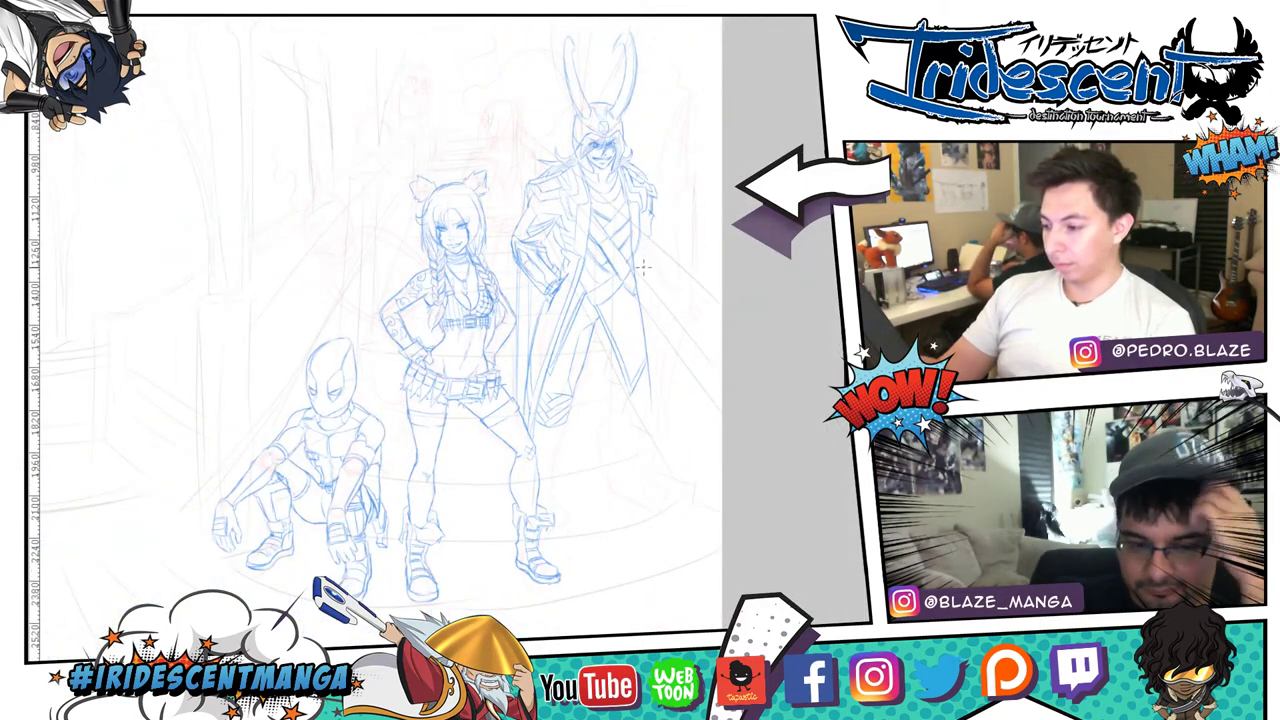
{"action": "scroll", "coordinate": [571, 379], "scroll_direction": "up", "scroll_amount": 5}
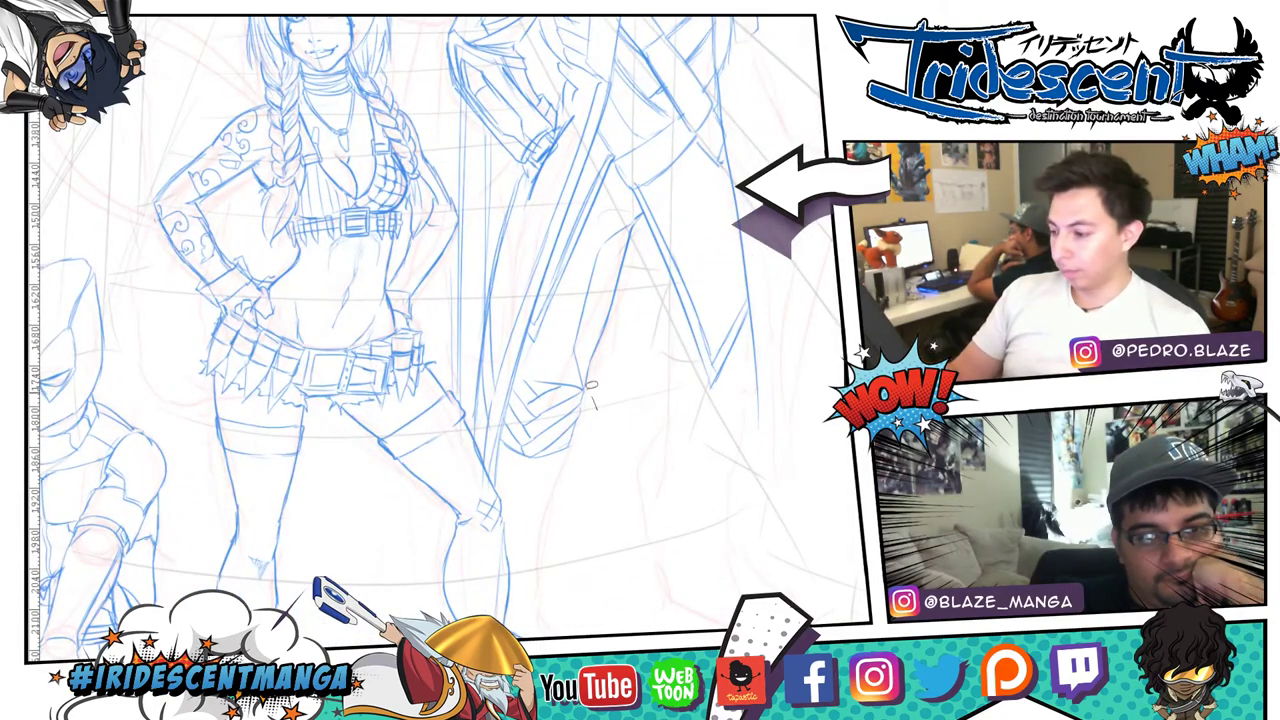
{"action": "mouse_move", "coordinate": [595, 404]}
{"action": "left_mouse_down"}
{"action": "mouse_move", "coordinate": [569, 365]}
{"action": "mouse_move", "coordinate": [529, 361]}
{"action": "mouse_move", "coordinate": [506, 429]}
{"action": "mouse_move", "coordinate": [512, 463]}
{"action": "mouse_move", "coordinate": [581, 460]}
{"action": "mouse_move", "coordinate": [598, 402]}
{"action": "left_mouse_up"}
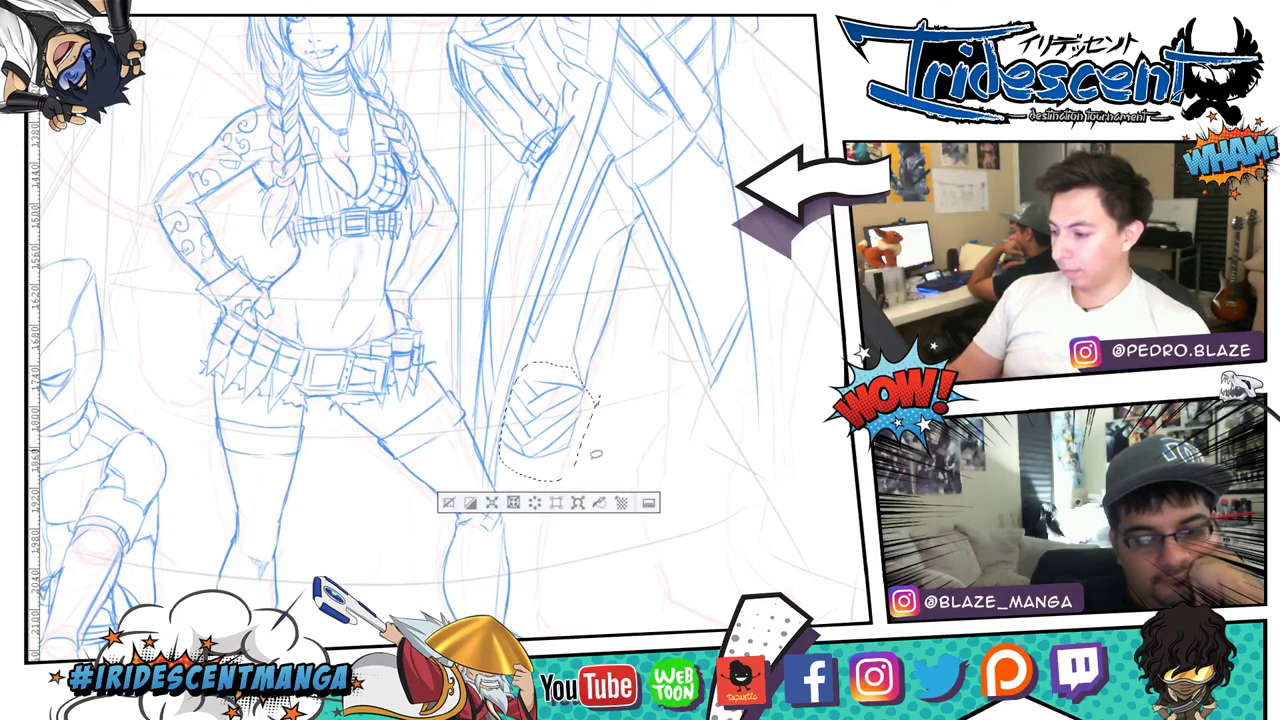
{"action": "key", "text": "ctrl+t"}
{"action": "mouse_move", "coordinate": [570, 449]}
{"action": "left_mouse_down"}
{"action": "mouse_move", "coordinate": [608, 390]}
{"action": "mouse_move", "coordinate": [611, 345]}
{"action": "left_mouse_up"}
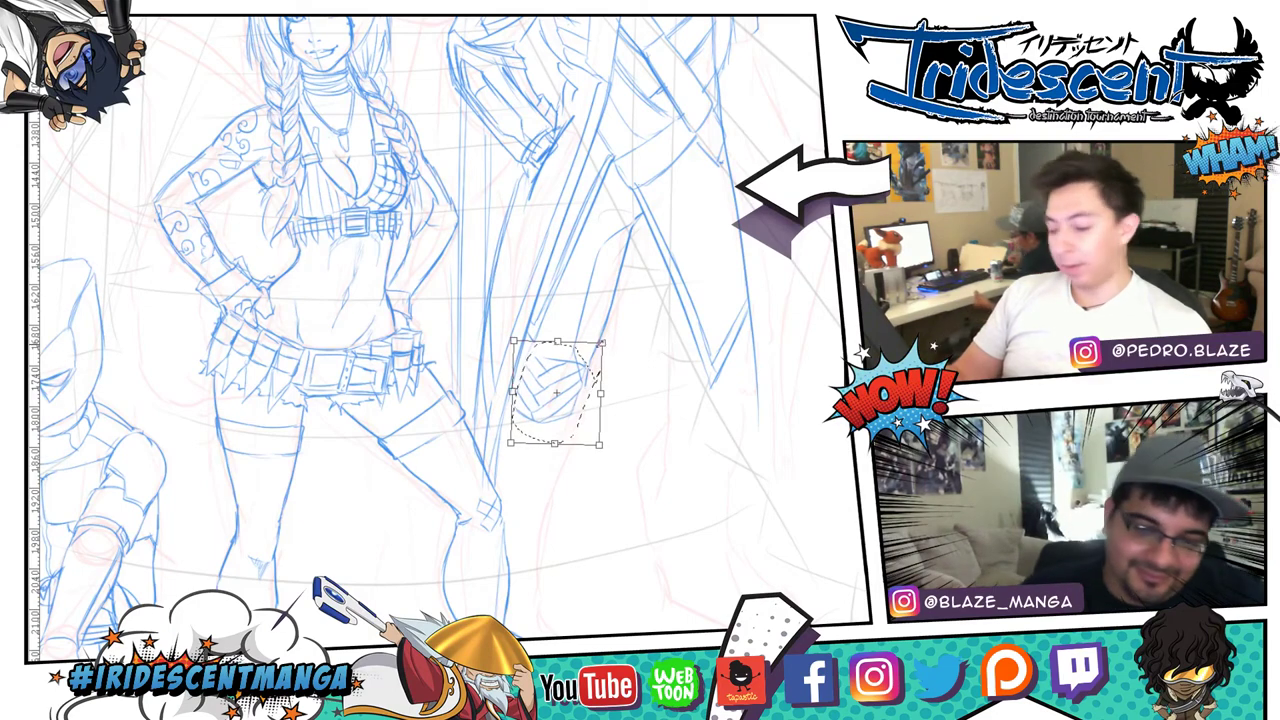
{"action": "key", "text": "Return"}
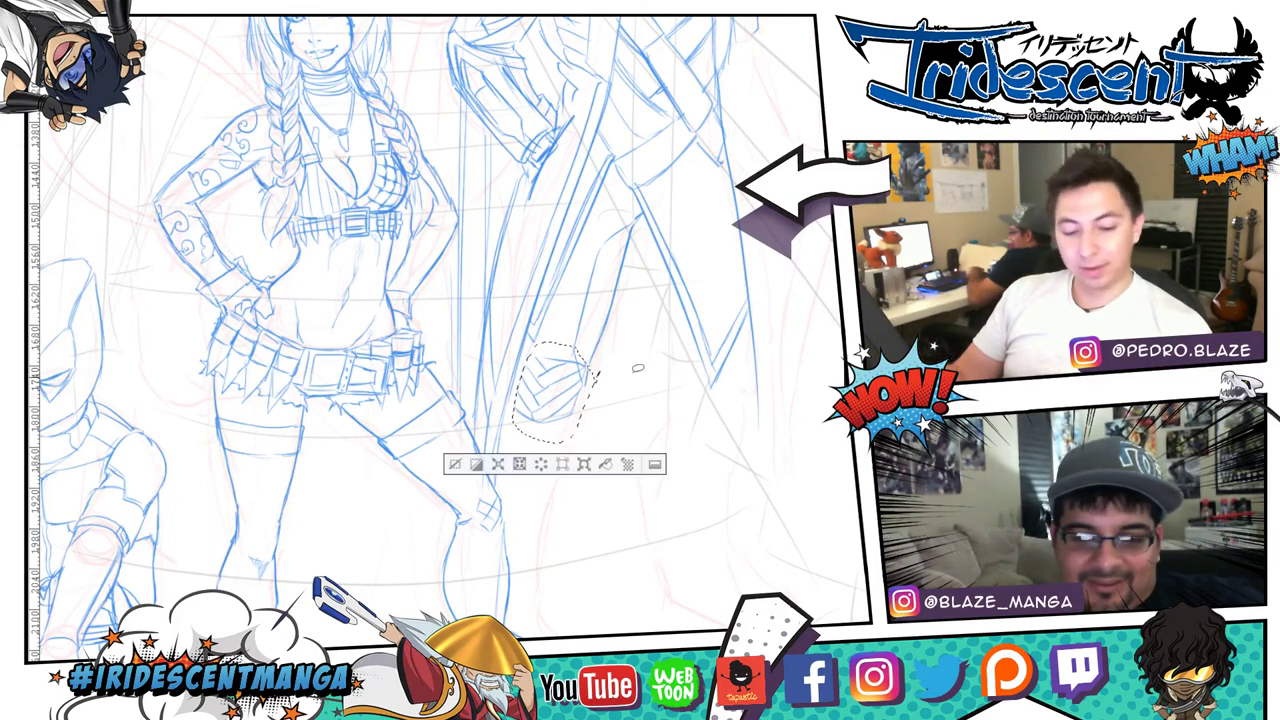
{"action": "key", "text": "ctrl+d"}
- Clean up the moved knee guard and sketch the shin outlines running down from both sides of it
{"action": "key", "text": "e"}
{"action": "left_click_drag", "start_coordinate": [585, 362], "coordinate": [583, 373]}
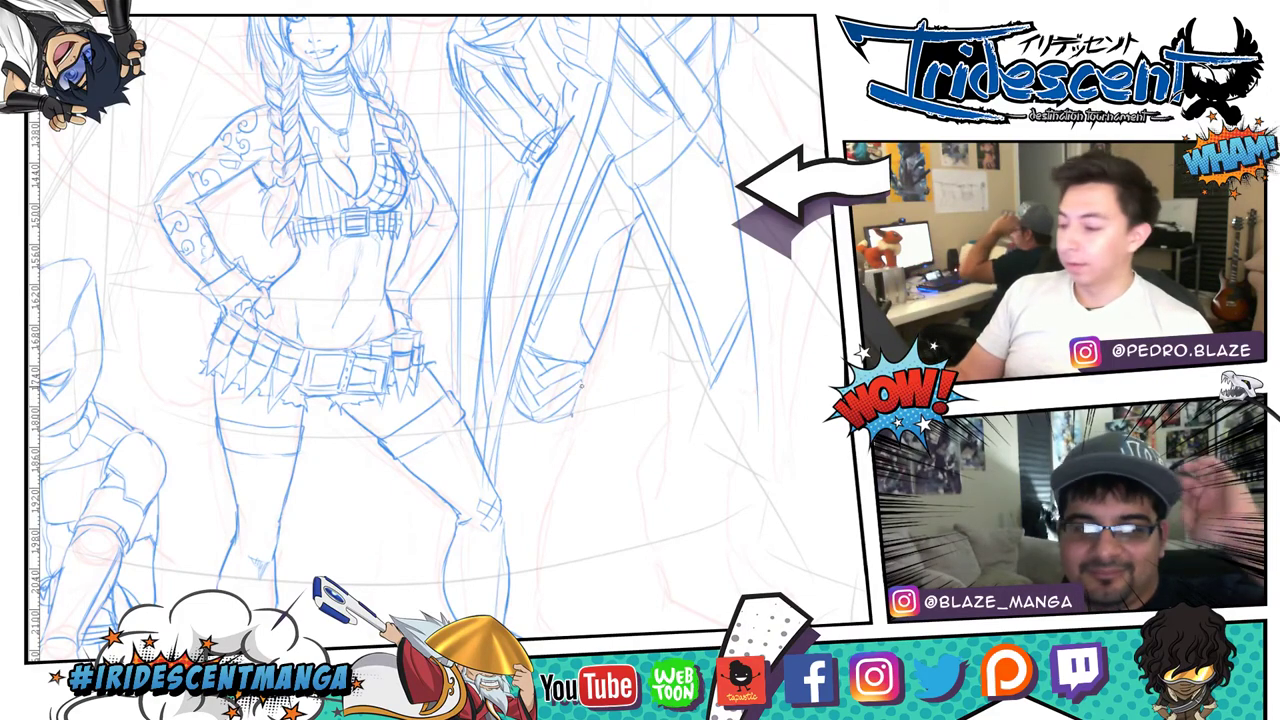
{"action": "mouse_move", "coordinate": [577, 428]}
{"action": "left_mouse_down"}
{"action": "mouse_move", "coordinate": [553, 461]}
{"action": "mouse_move", "coordinate": [553, 436]}
{"action": "mouse_move", "coordinate": [561, 452]}
{"action": "mouse_move", "coordinate": [536, 492]}
{"action": "left_mouse_up"}
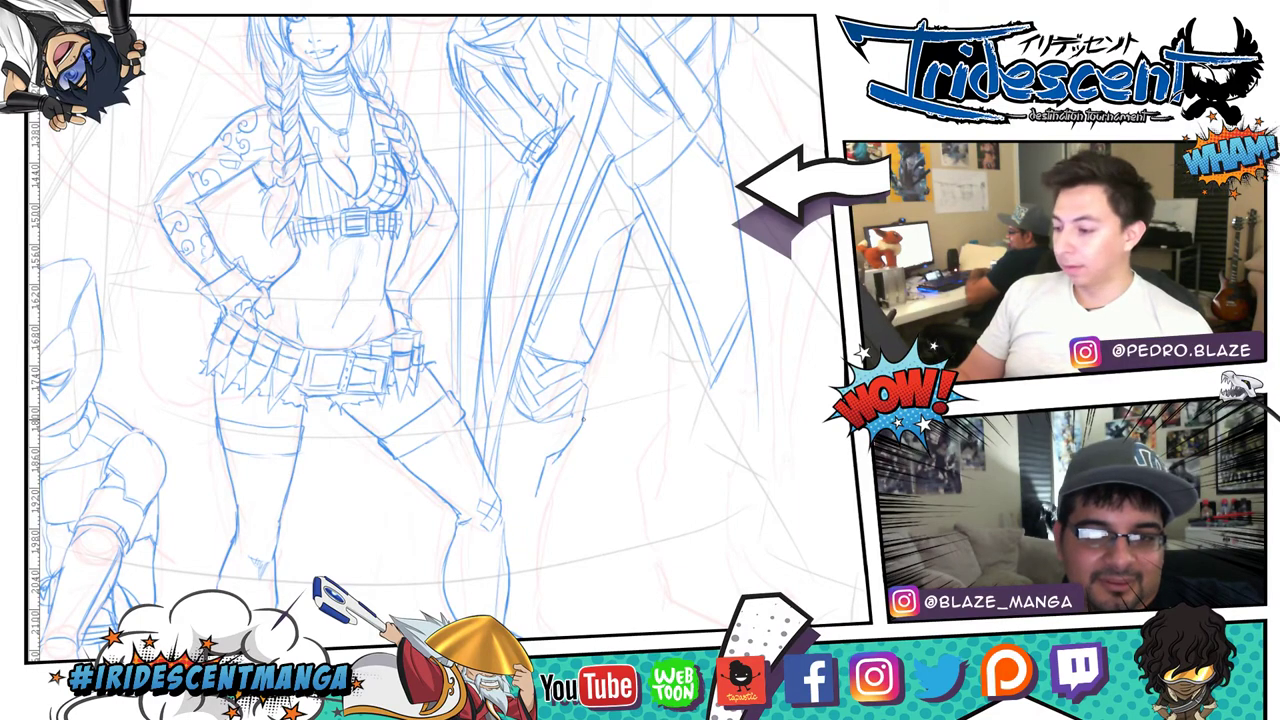
{"action": "mouse_move", "coordinate": [582, 427]}
{"action": "left_mouse_down"}
{"action": "mouse_move", "coordinate": [543, 511]}
{"action": "mouse_move", "coordinate": [537, 499]}
{"action": "mouse_move", "coordinate": [531, 540]}
{"action": "left_mouse_up"}
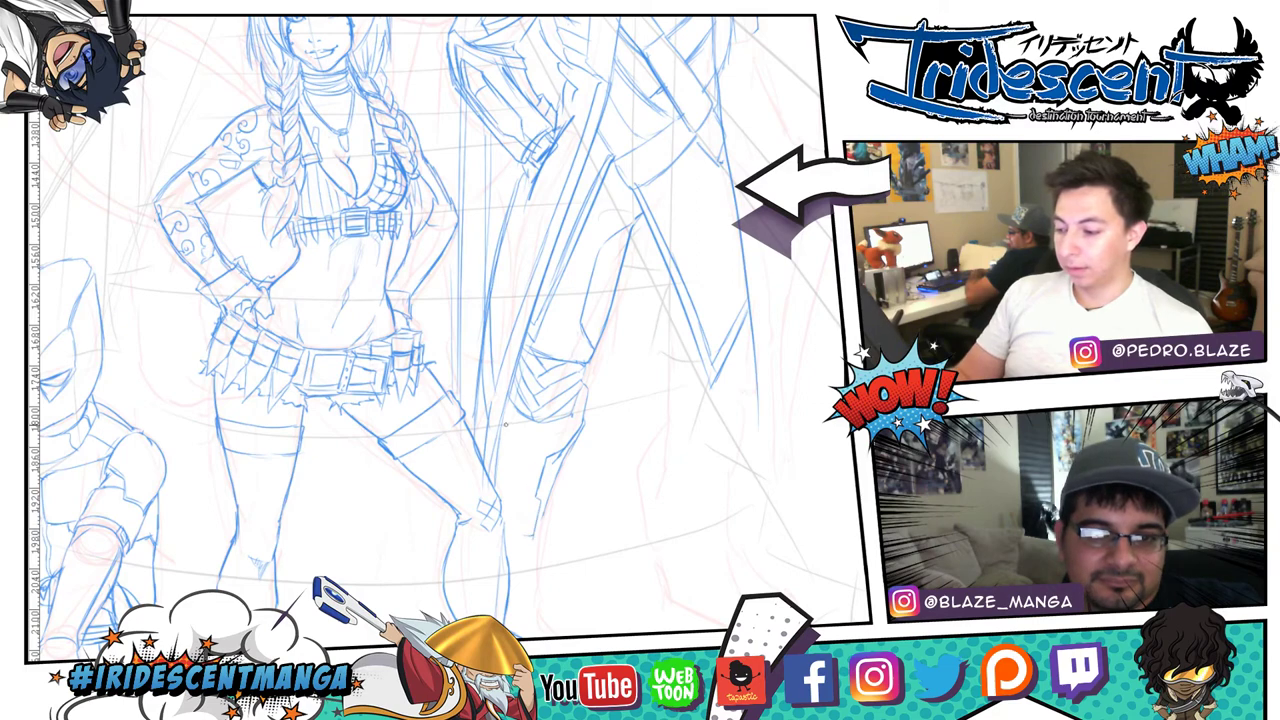
{"action": "left_click_drag", "start_coordinate": [507, 417], "coordinate": [519, 449]}
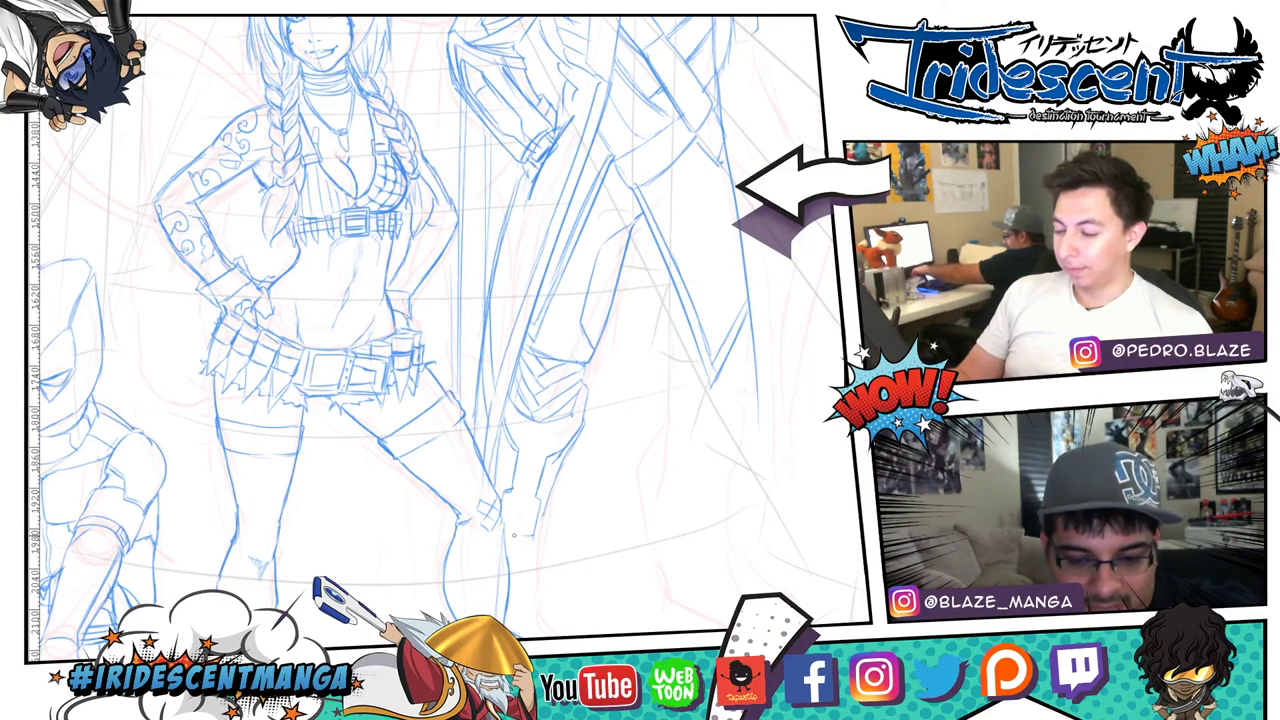
- Sketch the horned figure's lower leg with small studs and a boot foot behind the cat-eared girl's boot
{"action": "scroll", "coordinate": [509, 514], "scroll_direction": "down", "scroll_amount": 5}
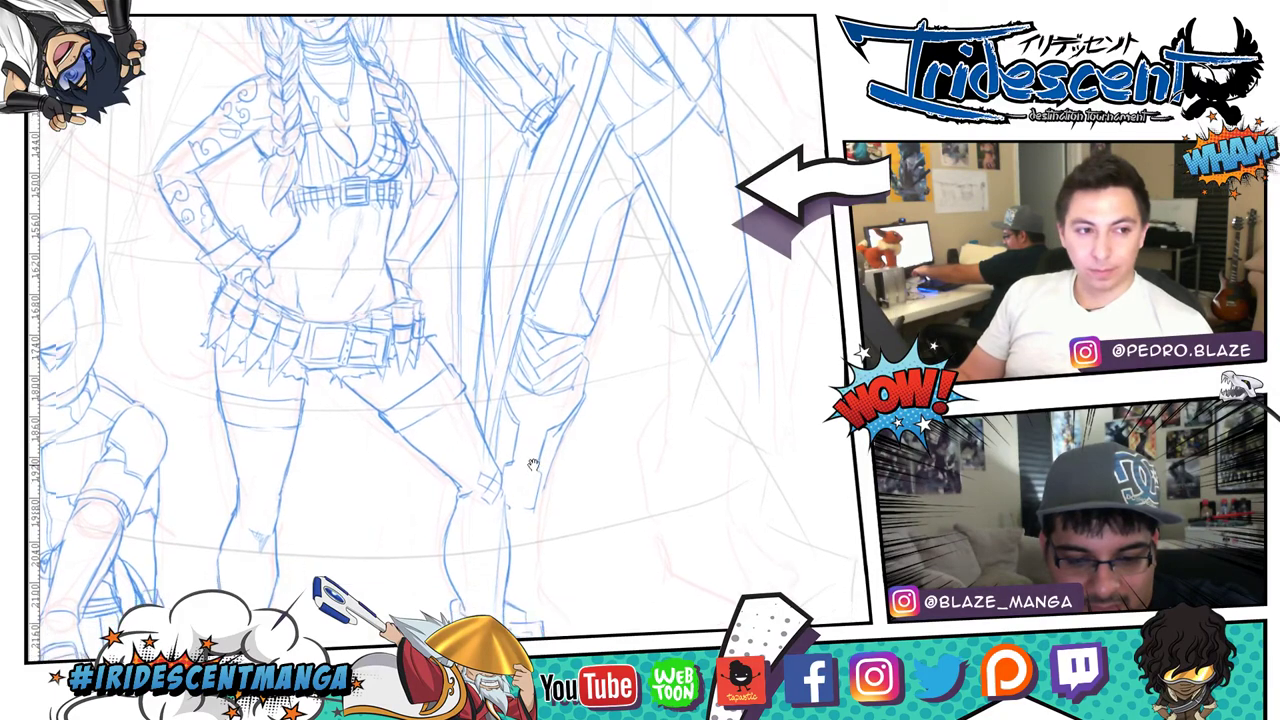
{"action": "left_click_drag", "start_coordinate": [530, 420], "coordinate": [537, 449]}
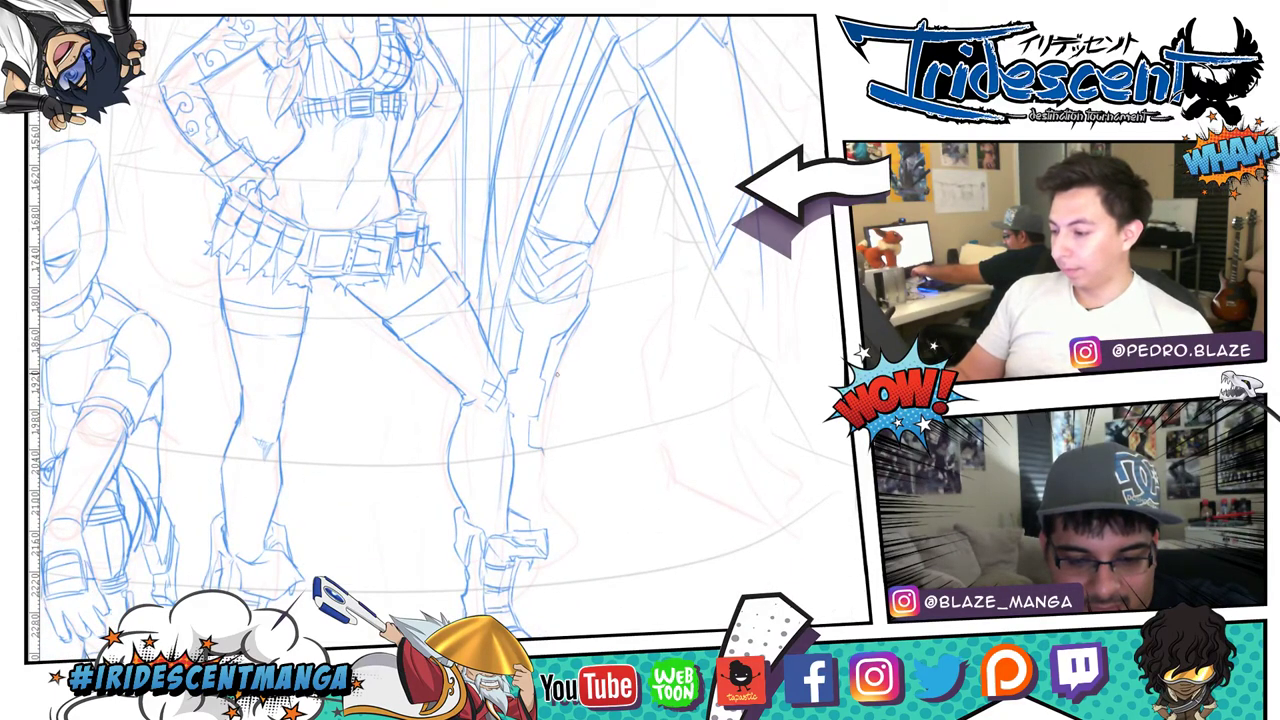
{"action": "left_click_drag", "start_coordinate": [566, 344], "coordinate": [548, 476]}
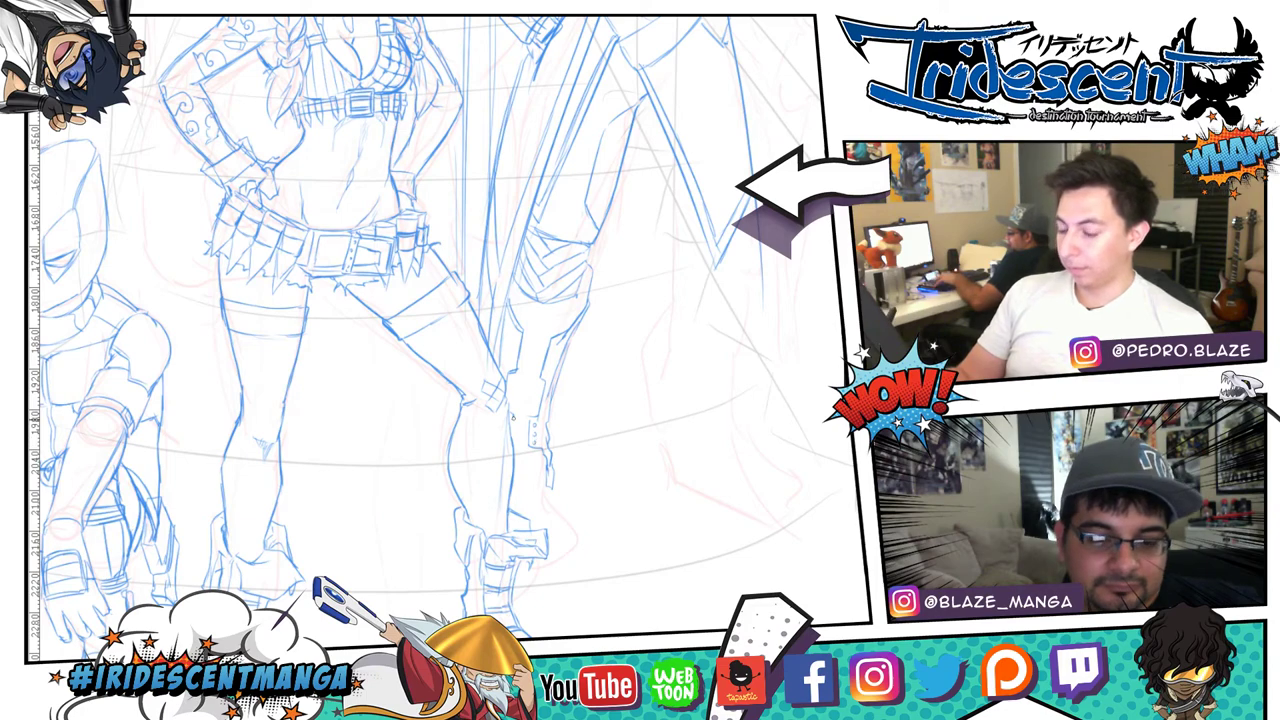
{"action": "left_click_drag", "start_coordinate": [569, 445], "coordinate": [541, 478]}
{"action": "mouse_move", "coordinate": [600, 343]}
{"action": "left_mouse_down"}
{"action": "mouse_move", "coordinate": [577, 500]}
{"action": "mouse_move", "coordinate": [612, 352]}
{"action": "left_mouse_up"}
{"action": "scroll", "coordinate": [570, 449], "scroll_direction": "up", "scroll_amount": 2}
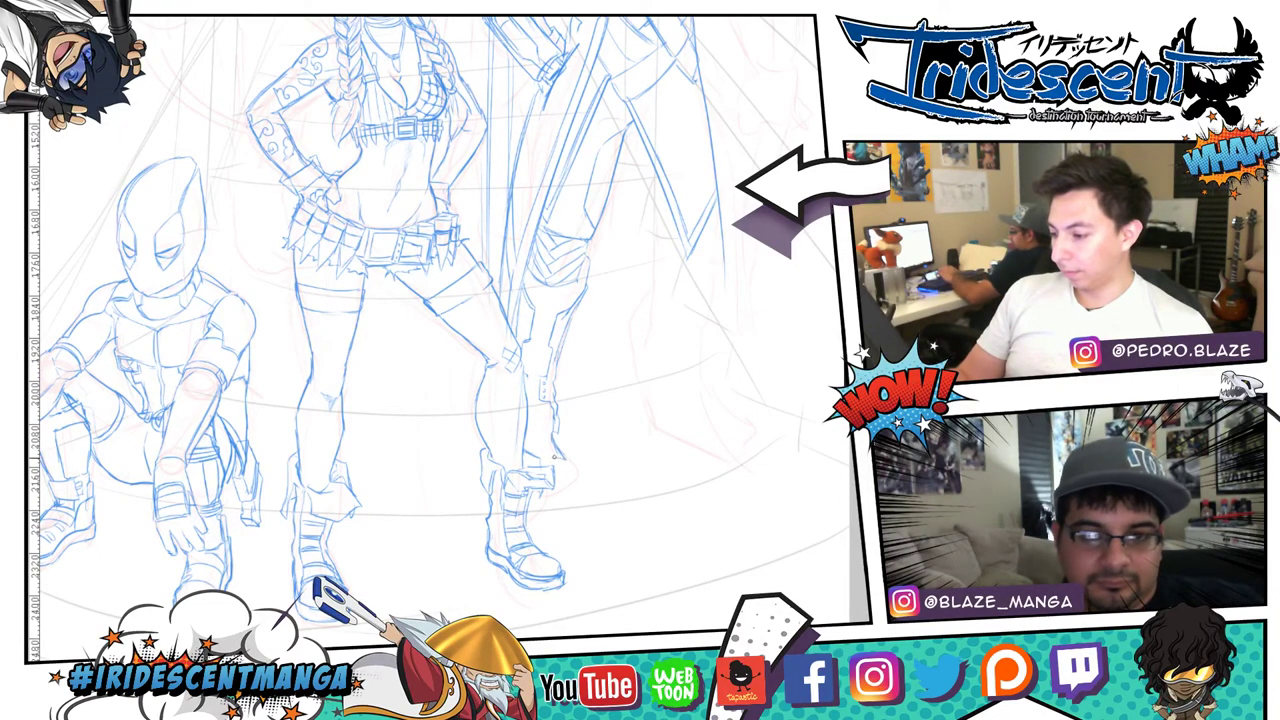
{"action": "mouse_move", "coordinate": [576, 482]}
{"action": "left_mouse_down"}
{"action": "mouse_move", "coordinate": [529, 495]}
{"action": "mouse_move", "coordinate": [566, 503]}
{"action": "left_mouse_up"}
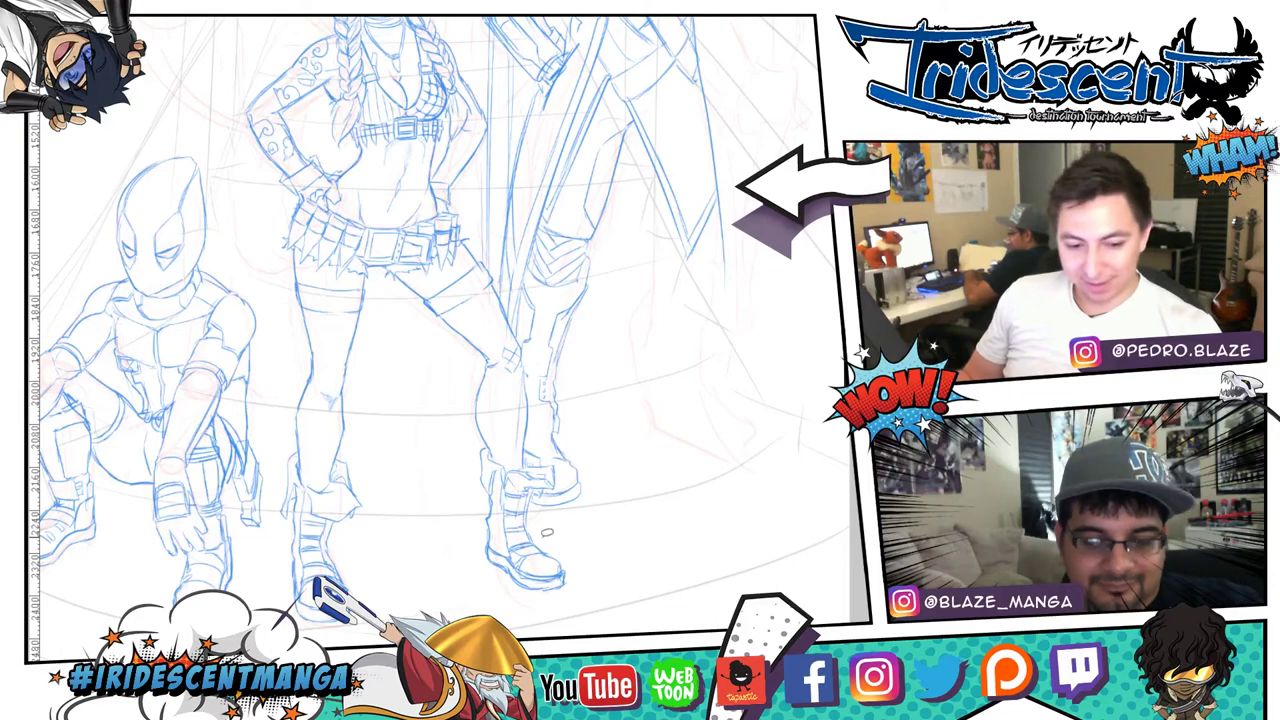
- Select the cat-eared girl's front boot, widen its lower part slightly with a free transform, and clear the selection
{"action": "mouse_move", "coordinate": [553, 536]}
{"action": "left_mouse_down"}
{"action": "mouse_move", "coordinate": [468, 537]}
{"action": "mouse_move", "coordinate": [547, 622]}
{"action": "mouse_move", "coordinate": [557, 535]}
{"action": "left_mouse_up"}
{"action": "key", "text": "ctrl+t"}
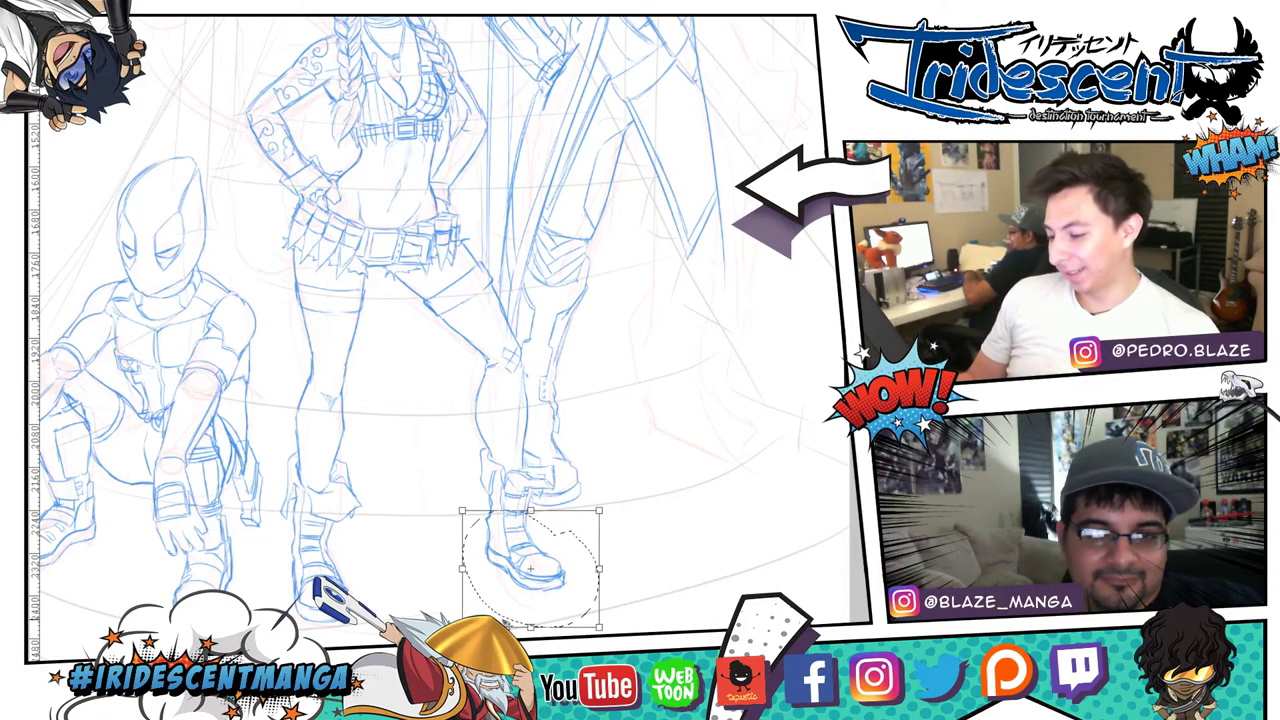
{"action": "left_click_drag", "start_coordinate": [462, 627], "coordinate": [453, 645]}
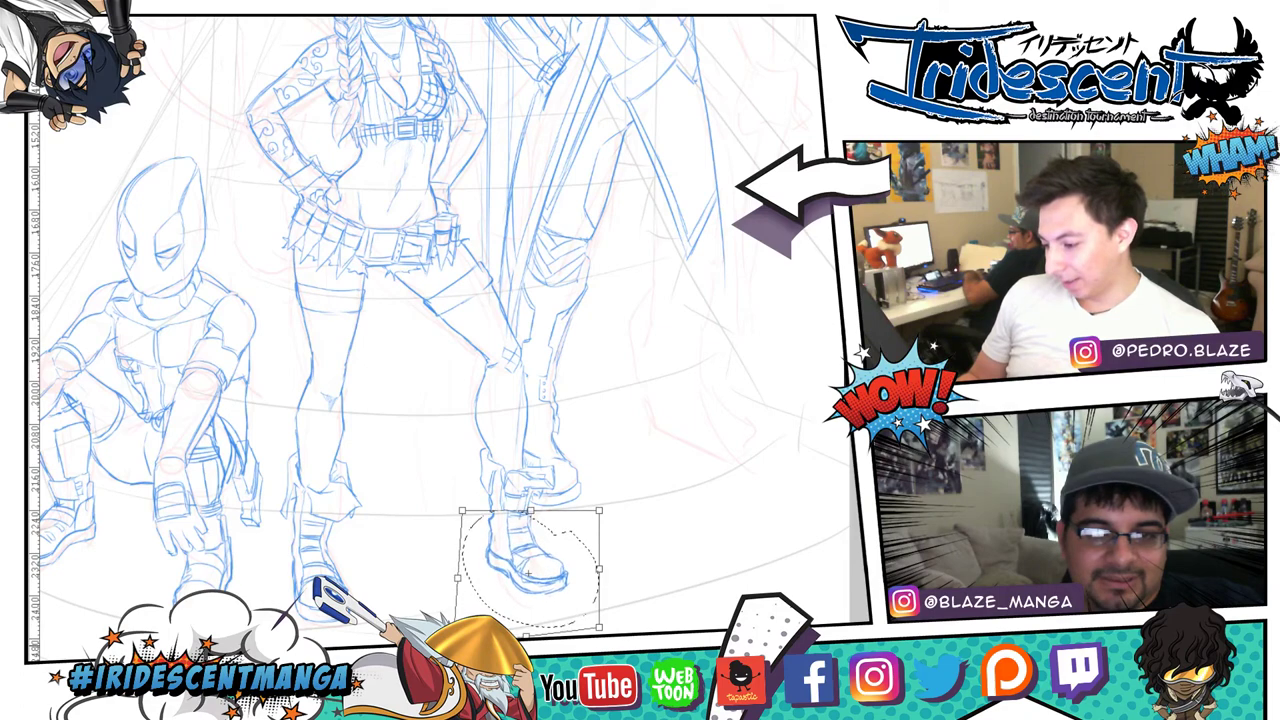
{"action": "left_click_drag", "start_coordinate": [599, 627], "coordinate": [621, 642]}
{"action": "left_click_drag", "start_coordinate": [537, 642], "coordinate": [528, 648]}
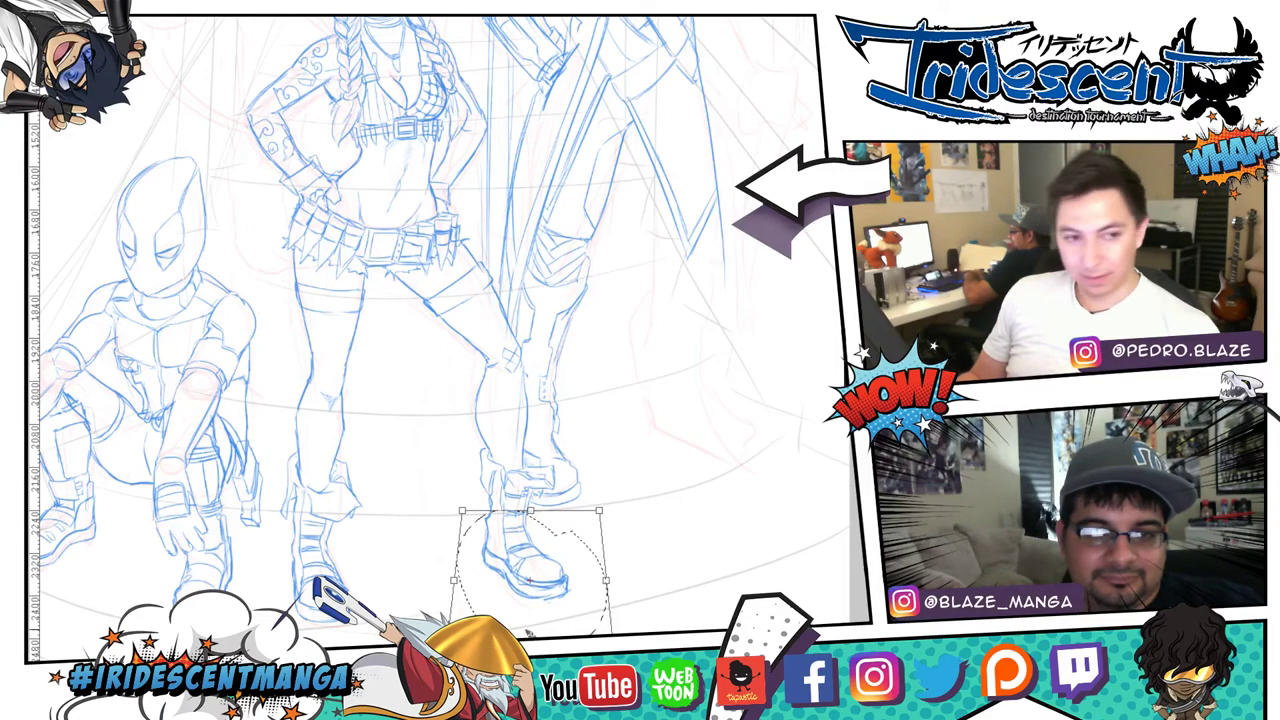
{"action": "key", "text": "Return"}
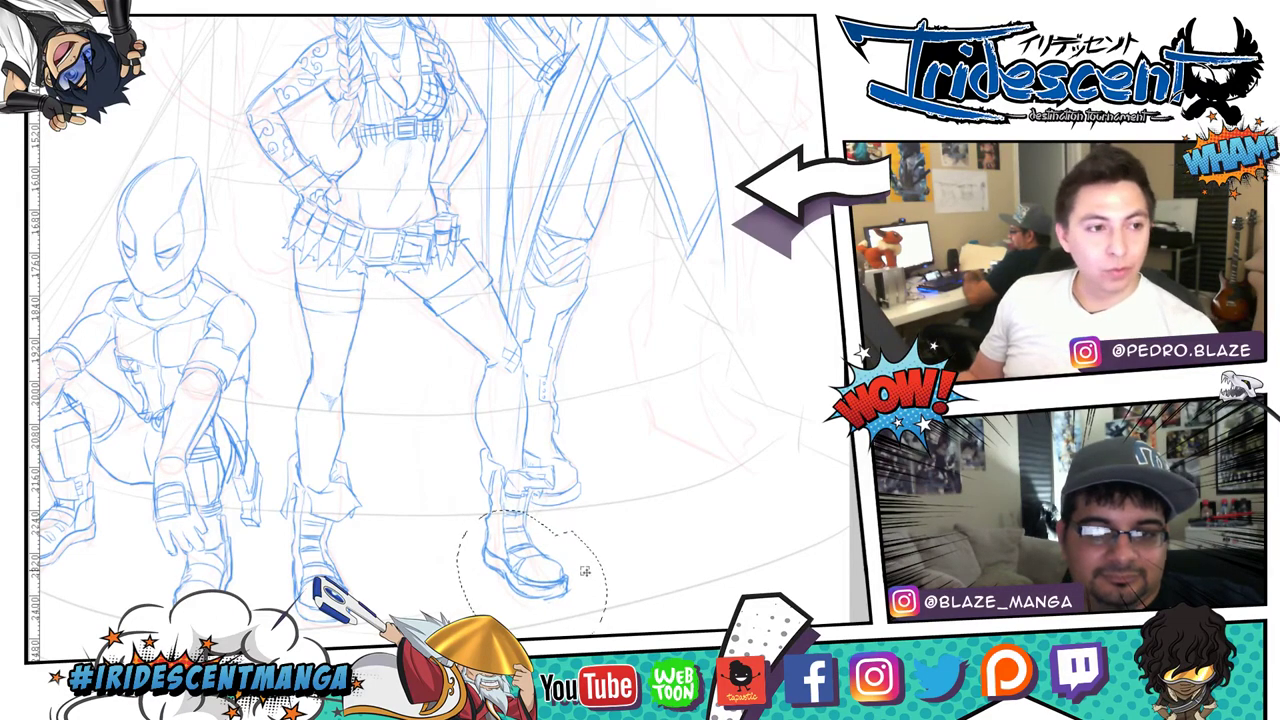
{"action": "key", "text": "ctrl+d"}
- Sketch a layered knee guard with stacked bands on the horned figure's other leg, just below the pointed coat panel
{"action": "scroll", "coordinate": [655, 507], "scroll_direction": "down", "scroll_amount": 3}
{"action": "left_click_drag", "start_coordinate": [658, 418], "coordinate": [648, 473]}
{"action": "left_click_drag", "start_coordinate": [790, 406], "coordinate": [681, 421]}
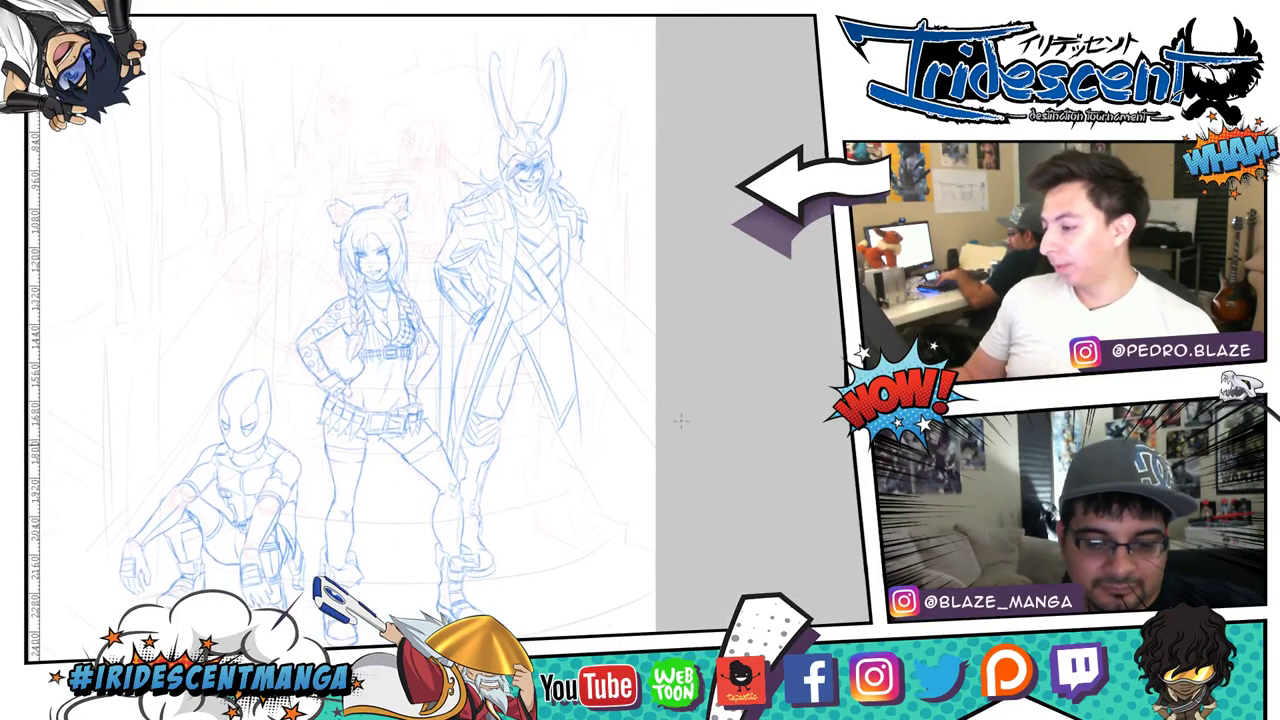
{"action": "scroll", "coordinate": [680, 421], "scroll_direction": "up", "scroll_amount": 2}
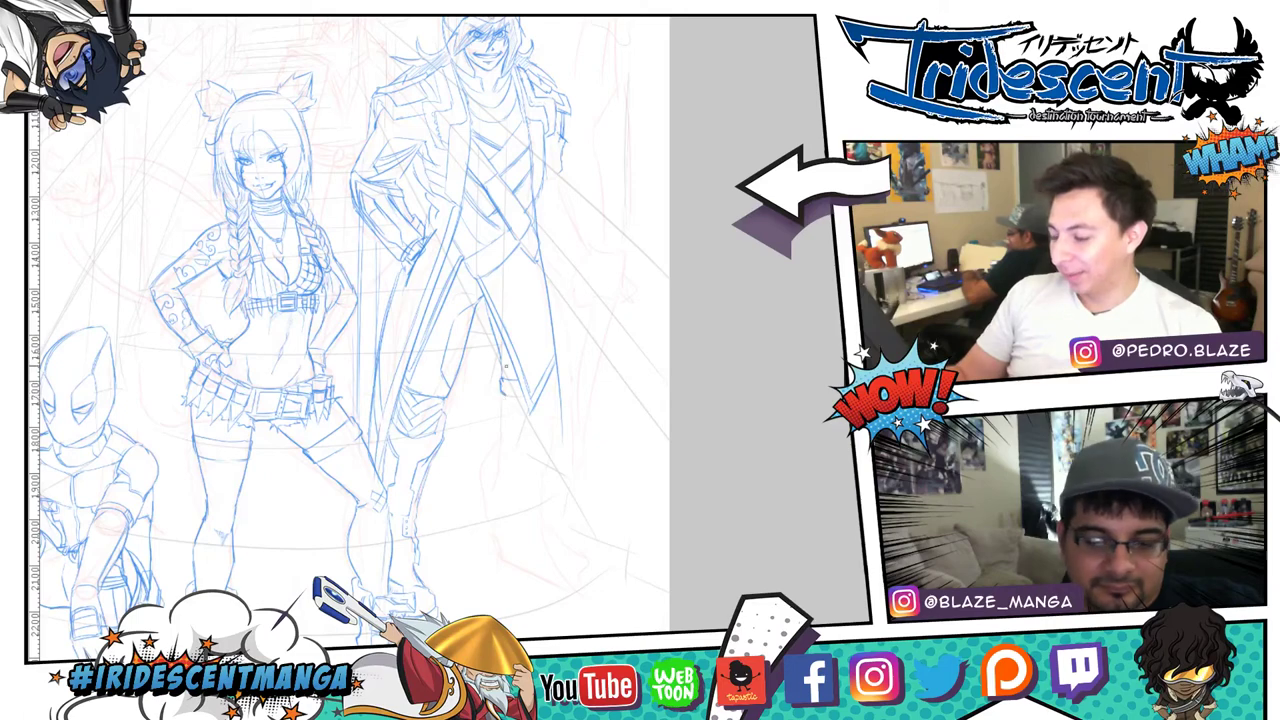
{"action": "left_click_drag", "start_coordinate": [503, 392], "coordinate": [522, 407]}
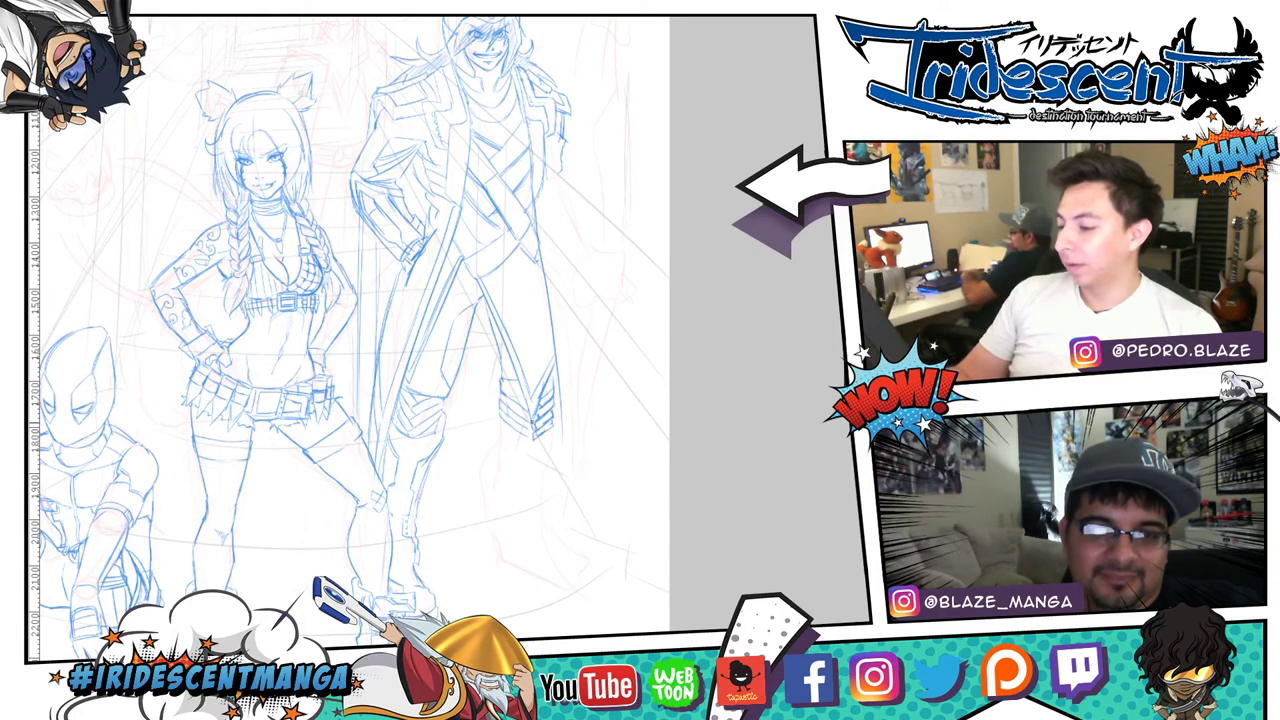
{"action": "mouse_move", "coordinate": [503, 407]}
{"action": "left_mouse_down"}
{"action": "mouse_move", "coordinate": [535, 433]}
{"action": "mouse_move", "coordinate": [508, 424]}
{"action": "mouse_move", "coordinate": [536, 424]}
{"action": "mouse_move", "coordinate": [522, 400]}
{"action": "left_mouse_up"}
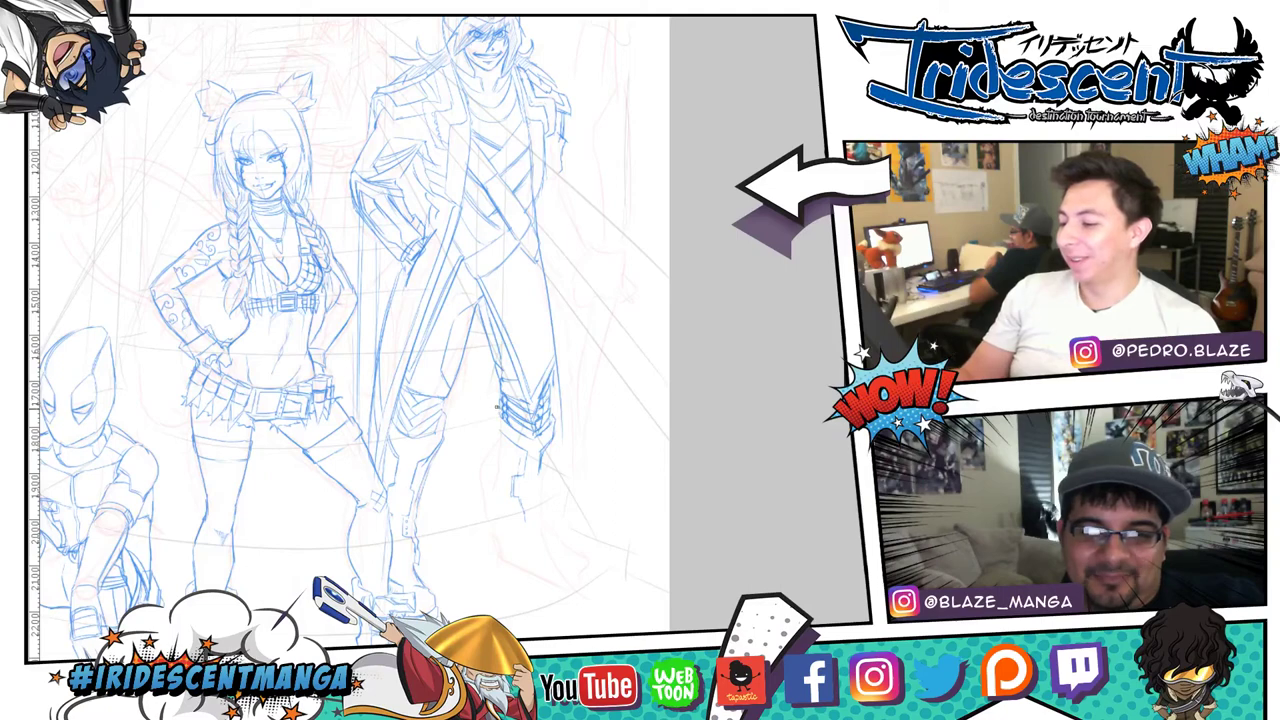
- Sketch the shin outlines below that knee guard and a rounded boot with a sole, cleaning up stray lines around the foot
{"action": "left_click_drag", "start_coordinate": [497, 408], "coordinate": [496, 462]}
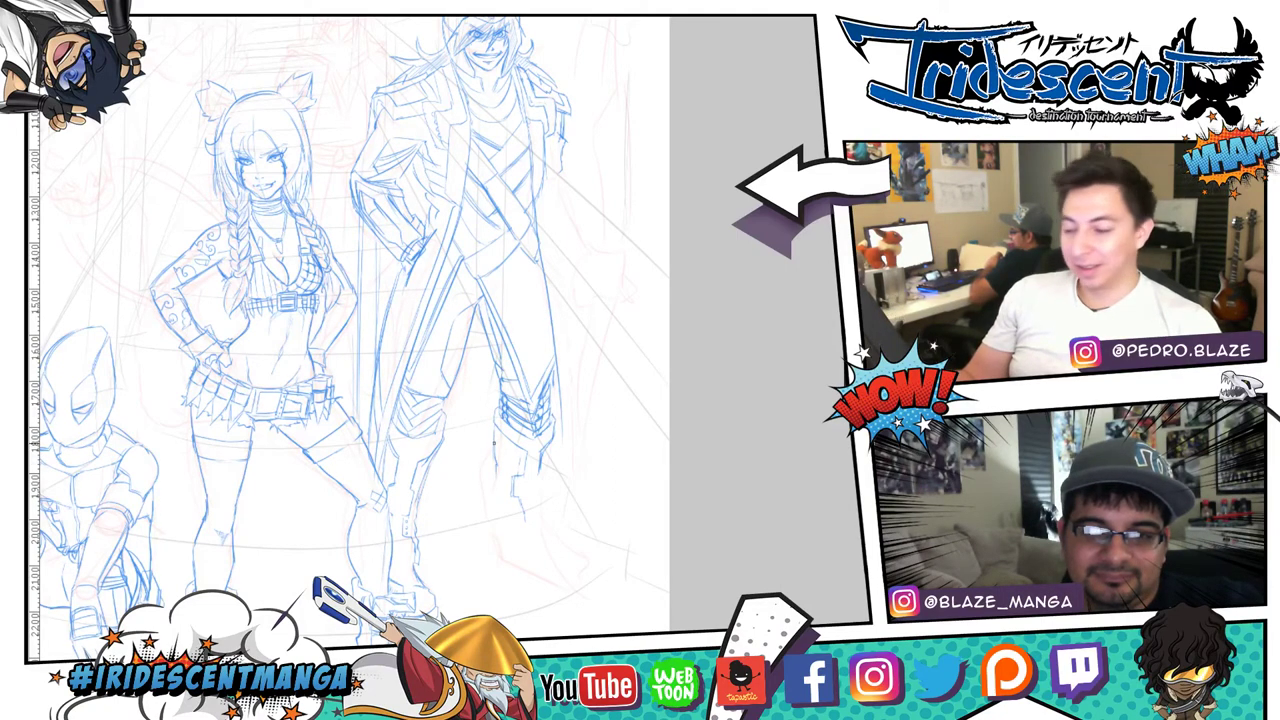
{"action": "left_click_drag", "start_coordinate": [497, 488], "coordinate": [499, 511]}
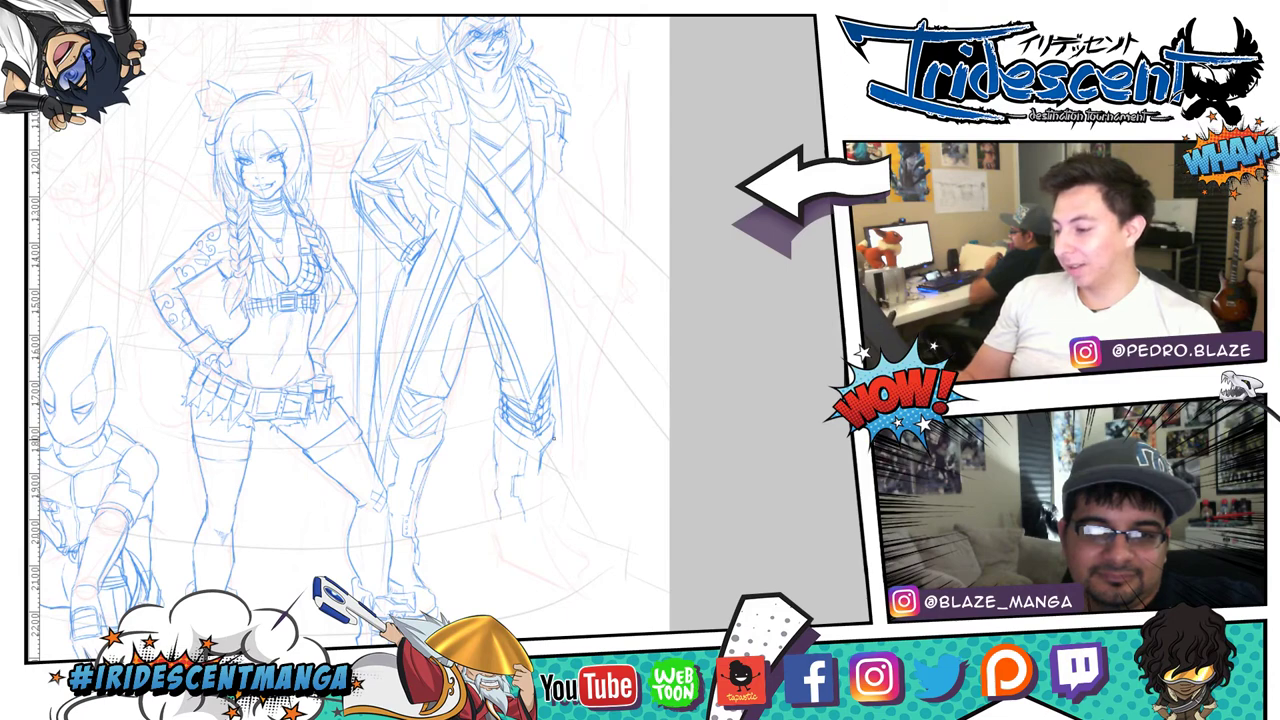
{"action": "mouse_move", "coordinate": [553, 438]}
{"action": "left_mouse_down"}
{"action": "mouse_move", "coordinate": [537, 477]}
{"action": "mouse_move", "coordinate": [561, 526]}
{"action": "left_mouse_up"}
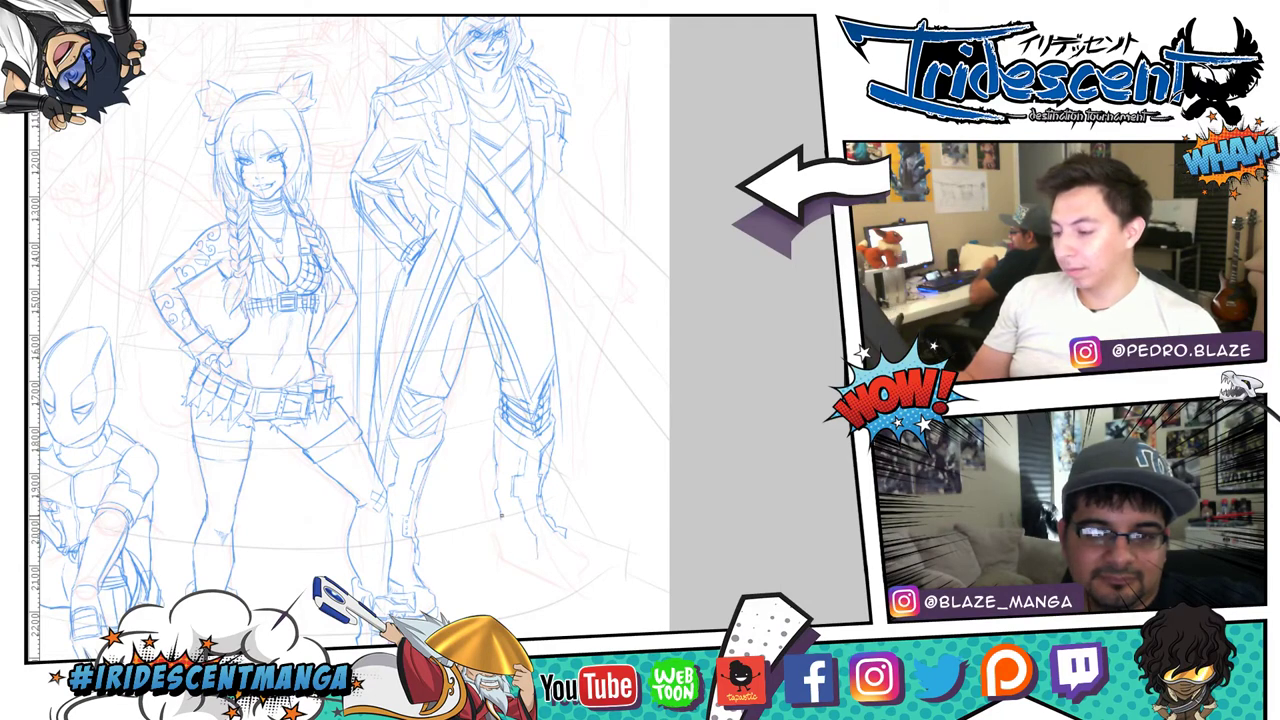
{"action": "mouse_move", "coordinate": [508, 542]}
{"action": "left_mouse_down"}
{"action": "mouse_move", "coordinate": [539, 566]}
{"action": "mouse_move", "coordinate": [538, 541]}
{"action": "left_mouse_up"}
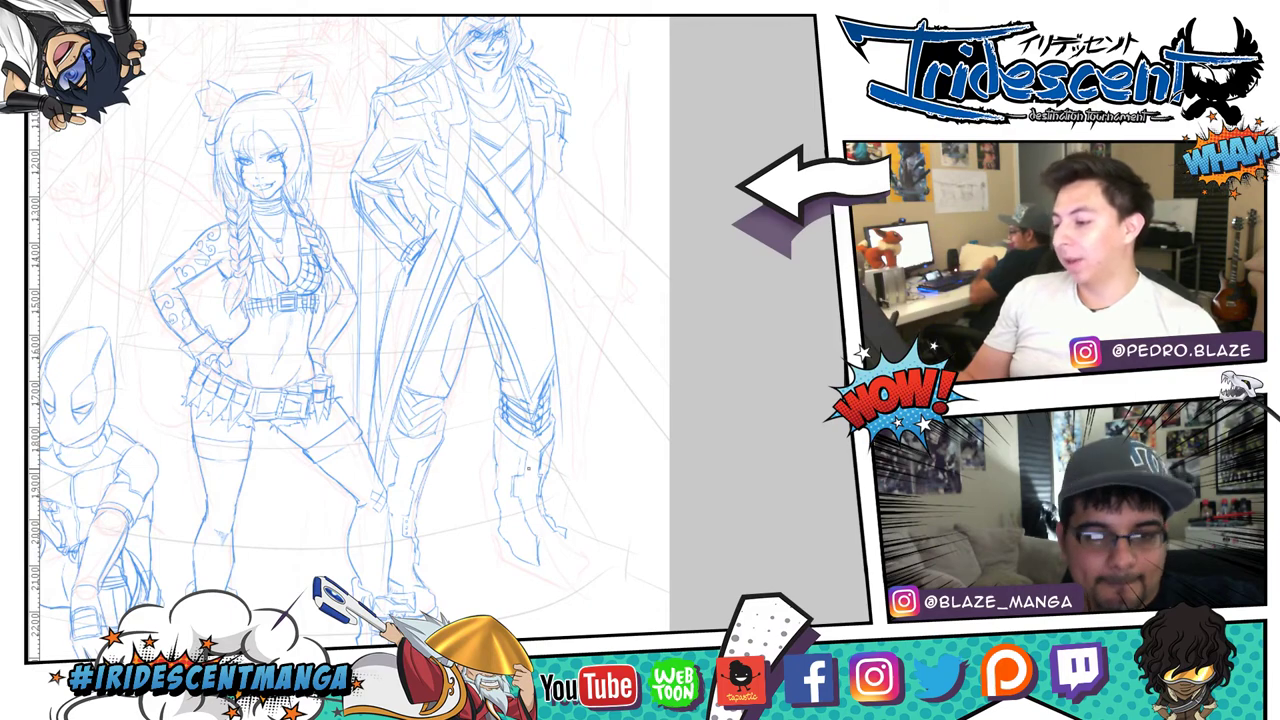
{"action": "key", "text": "e"}
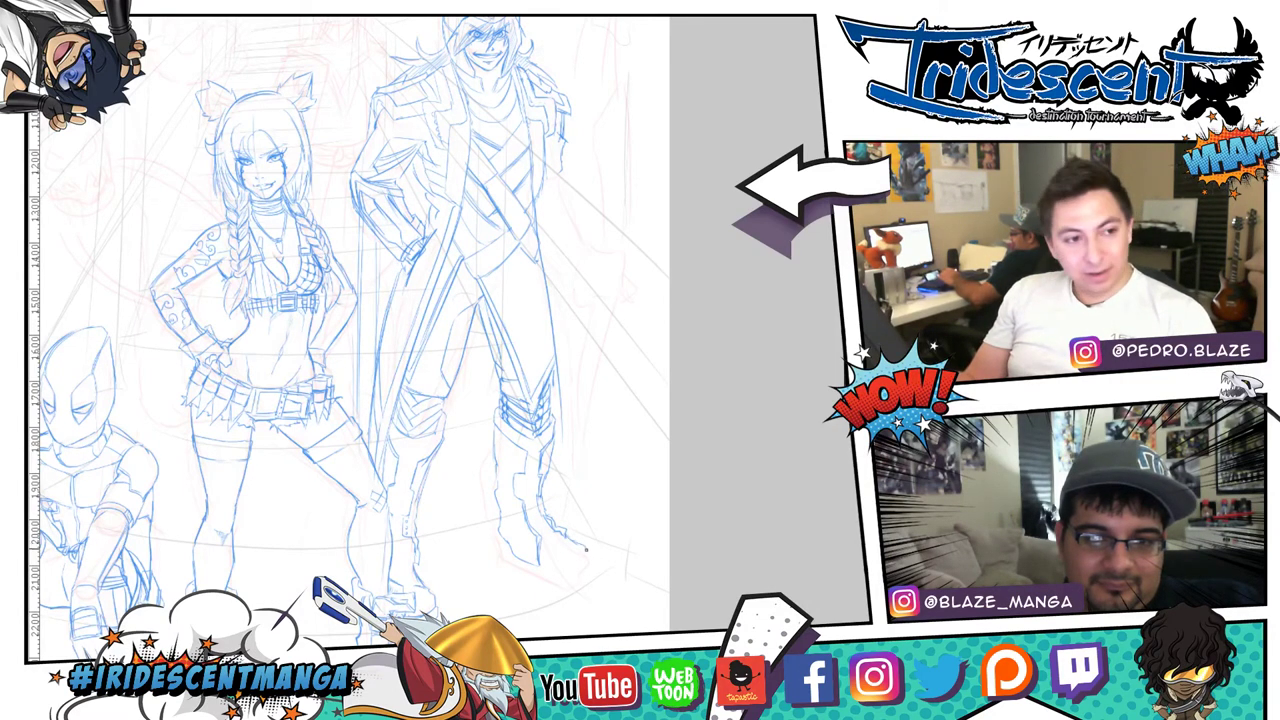
{"action": "mouse_move", "coordinate": [588, 550]}
{"action": "left_mouse_down"}
{"action": "mouse_move", "coordinate": [580, 568]}
{"action": "mouse_move", "coordinate": [546, 569]}
{"action": "mouse_move", "coordinate": [563, 571]}
{"action": "left_mouse_up"}
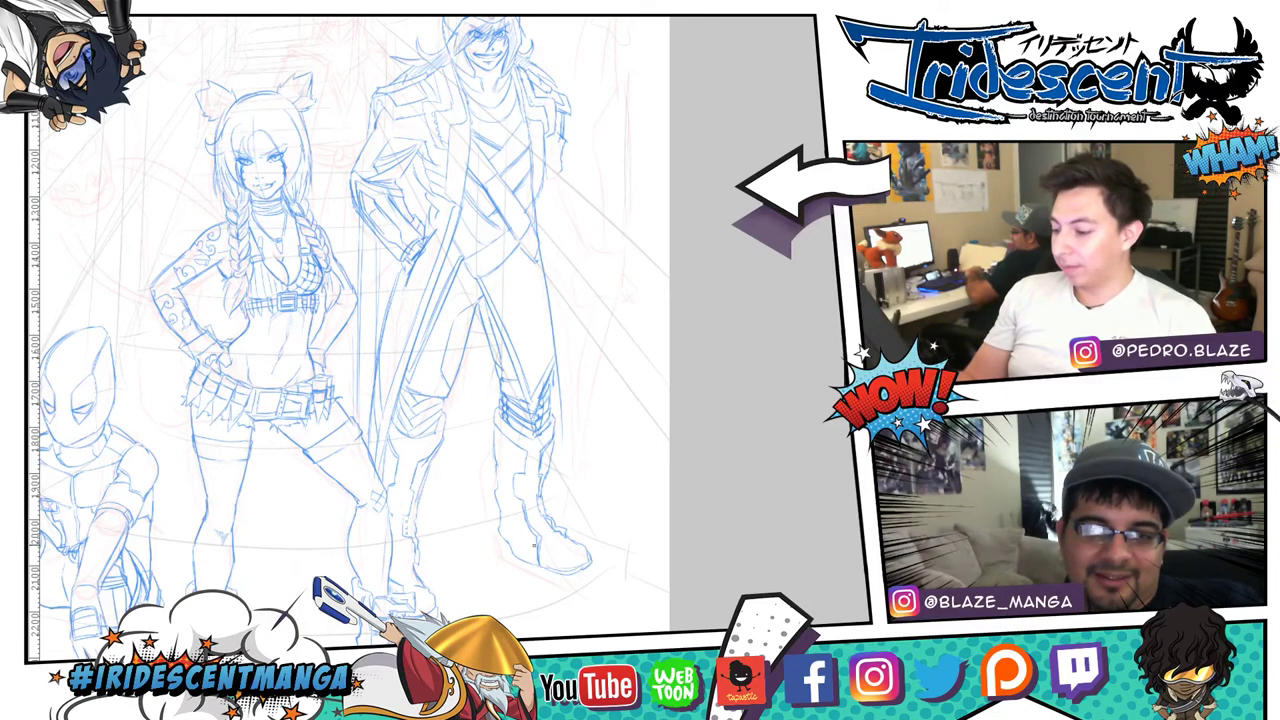
{"action": "mouse_move", "coordinate": [498, 530]}
{"action": "left_mouse_down"}
{"action": "mouse_move", "coordinate": [510, 553]}
{"action": "mouse_move", "coordinate": [495, 558]}
{"action": "mouse_move", "coordinate": [508, 566]}
{"action": "mouse_move", "coordinate": [593, 576]}
{"action": "mouse_move", "coordinate": [559, 581]}
{"action": "left_mouse_up"}
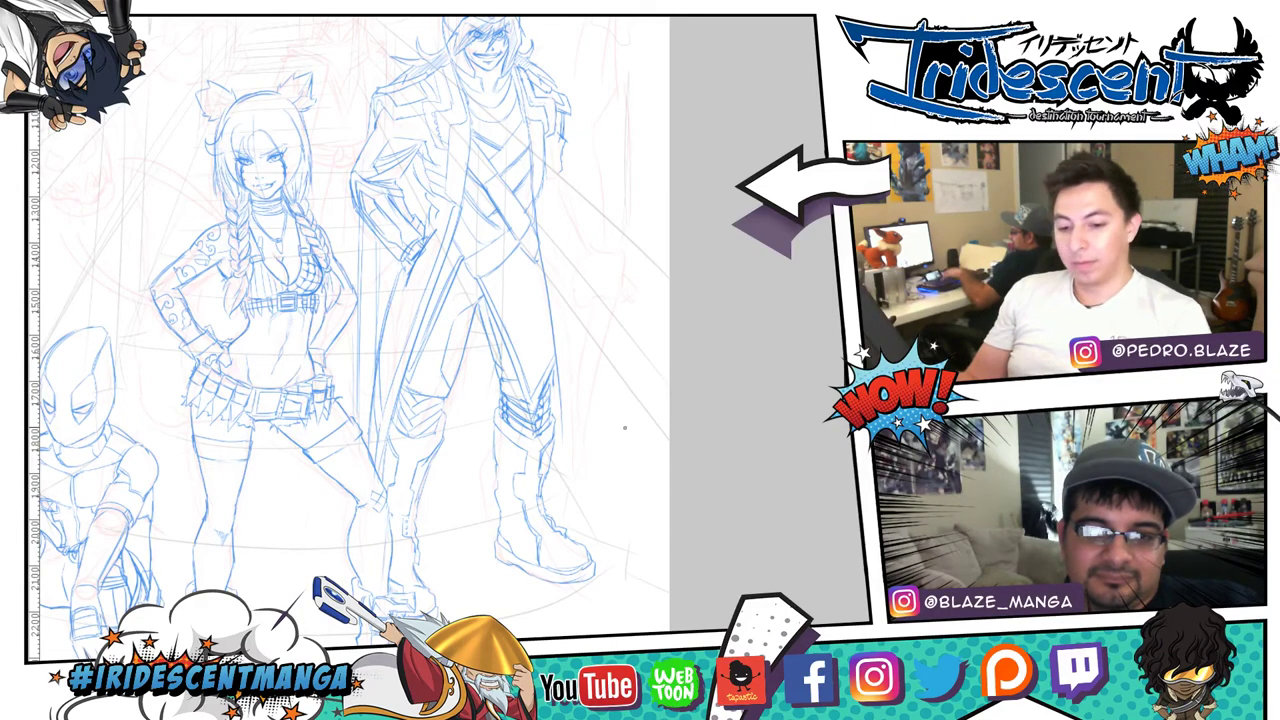
- Sketch the horned figure's free forearm hanging away from the coat, with a long bracer ending in a cuff at the wrist
{"action": "left_click_drag", "start_coordinate": [631, 434], "coordinate": [614, 451]}
{"action": "scroll", "coordinate": [614, 451], "scroll_direction": "down", "scroll_amount": 3}
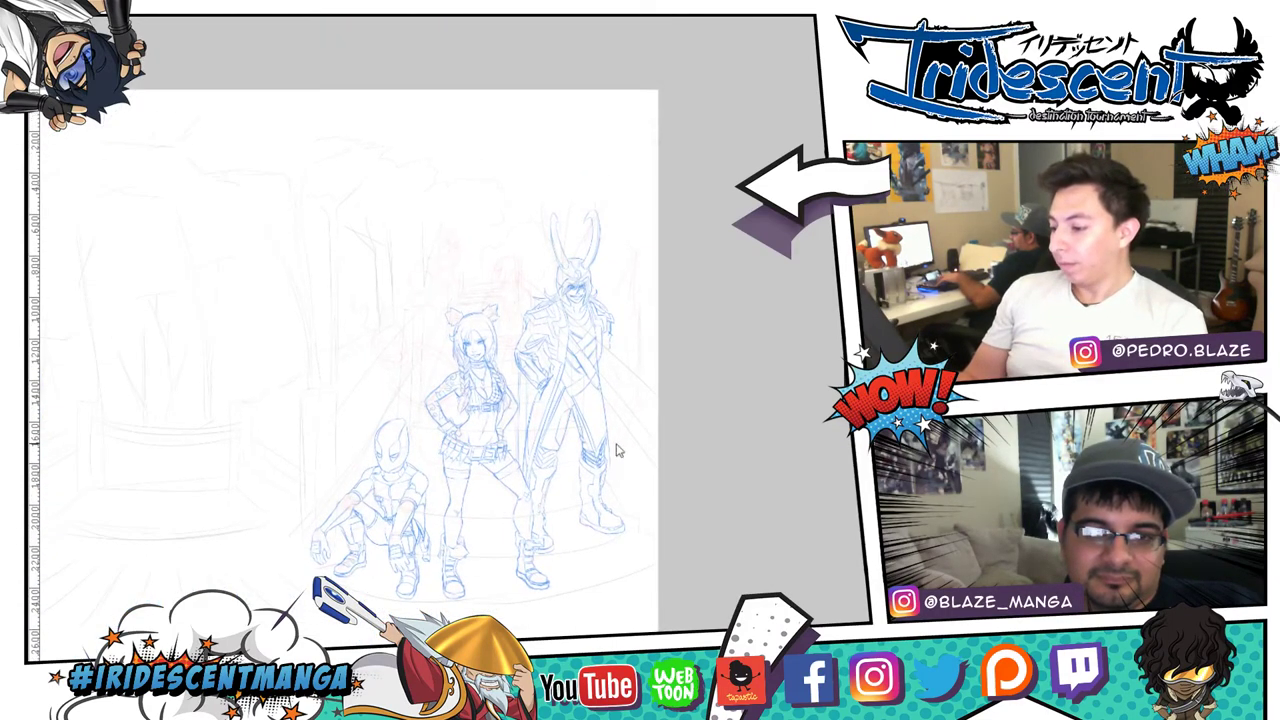
{"action": "scroll", "coordinate": [598, 327], "scroll_direction": "up", "scroll_amount": 3}
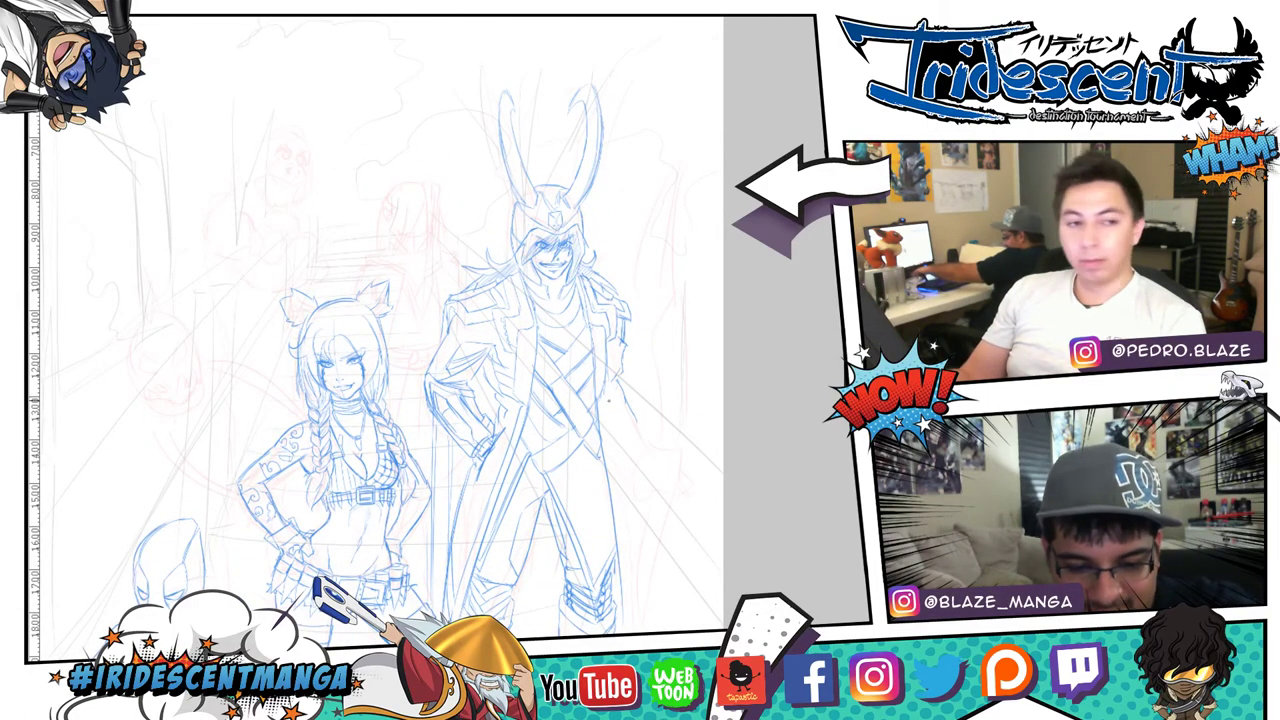
{"action": "left_click_drag", "start_coordinate": [642, 381], "coordinate": [602, 386]}
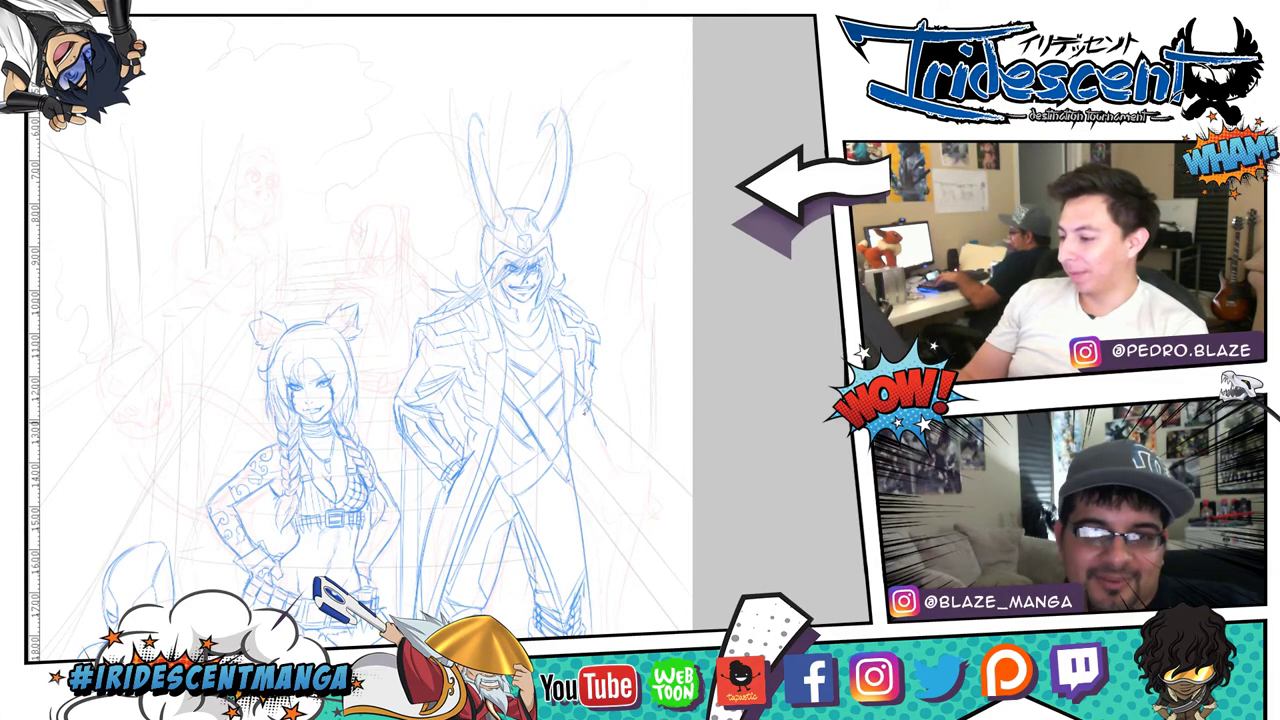
{"action": "left_click_drag", "start_coordinate": [585, 414], "coordinate": [614, 466]}
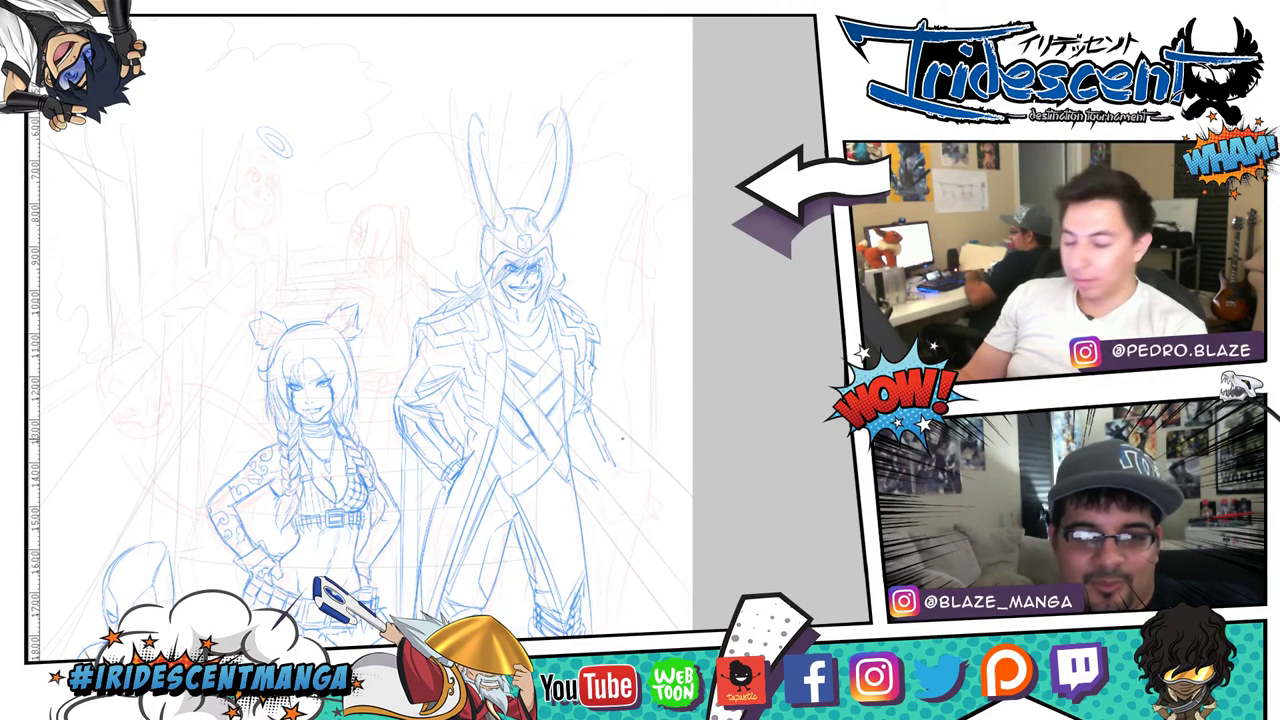
{"action": "mouse_move", "coordinate": [609, 464]}
{"action": "left_mouse_down"}
{"action": "mouse_move", "coordinate": [596, 486]}
{"action": "mouse_move", "coordinate": [619, 465]}
{"action": "left_mouse_up"}
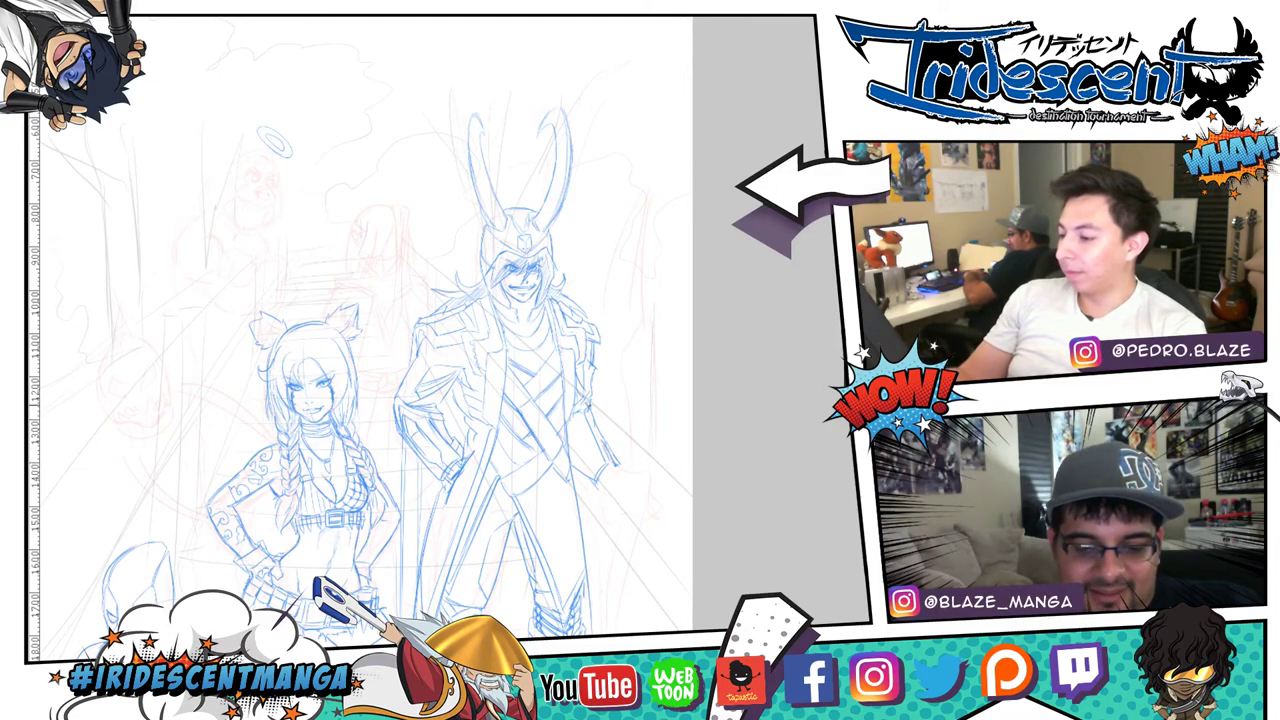
{"action": "left_click_drag", "start_coordinate": [590, 406], "coordinate": [612, 453]}
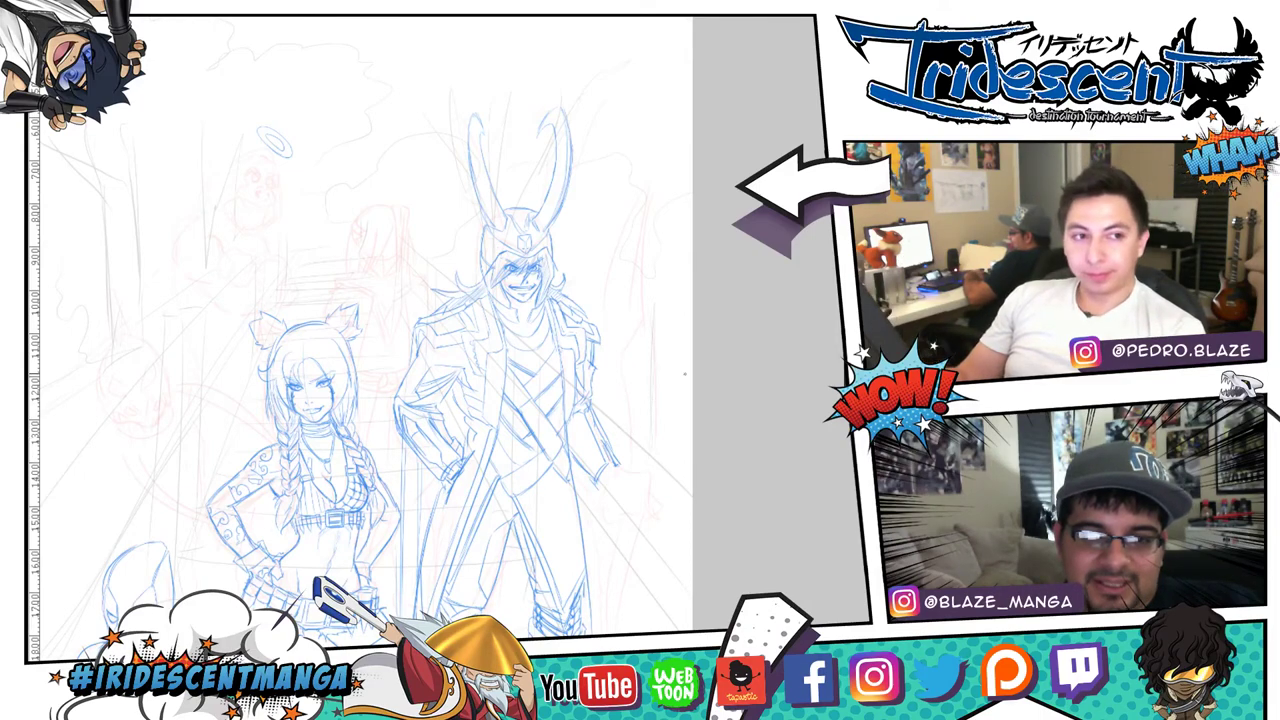
- Sketch the horned figure's free hand as a closed fist with knuckles and curled fingers below the cuff
{"action": "left_click_drag", "start_coordinate": [621, 465], "coordinate": [641, 466]}
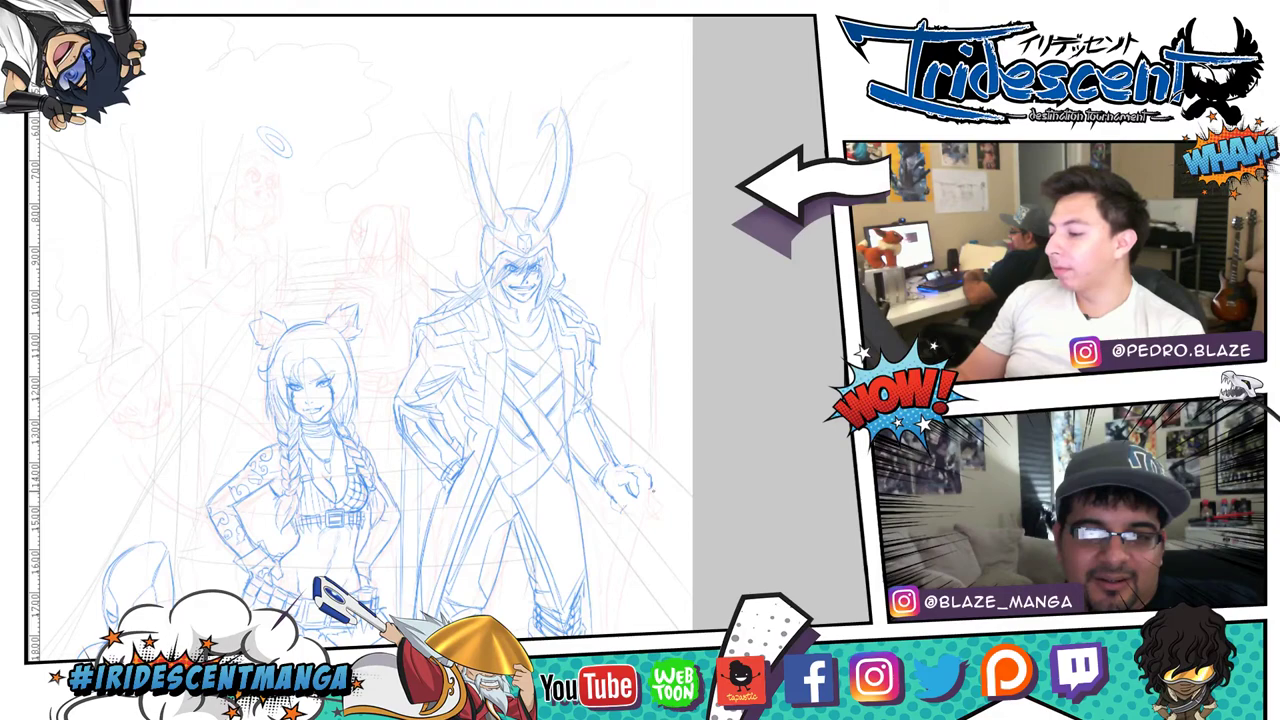
{"action": "left_click_drag", "start_coordinate": [652, 487], "coordinate": [638, 512]}
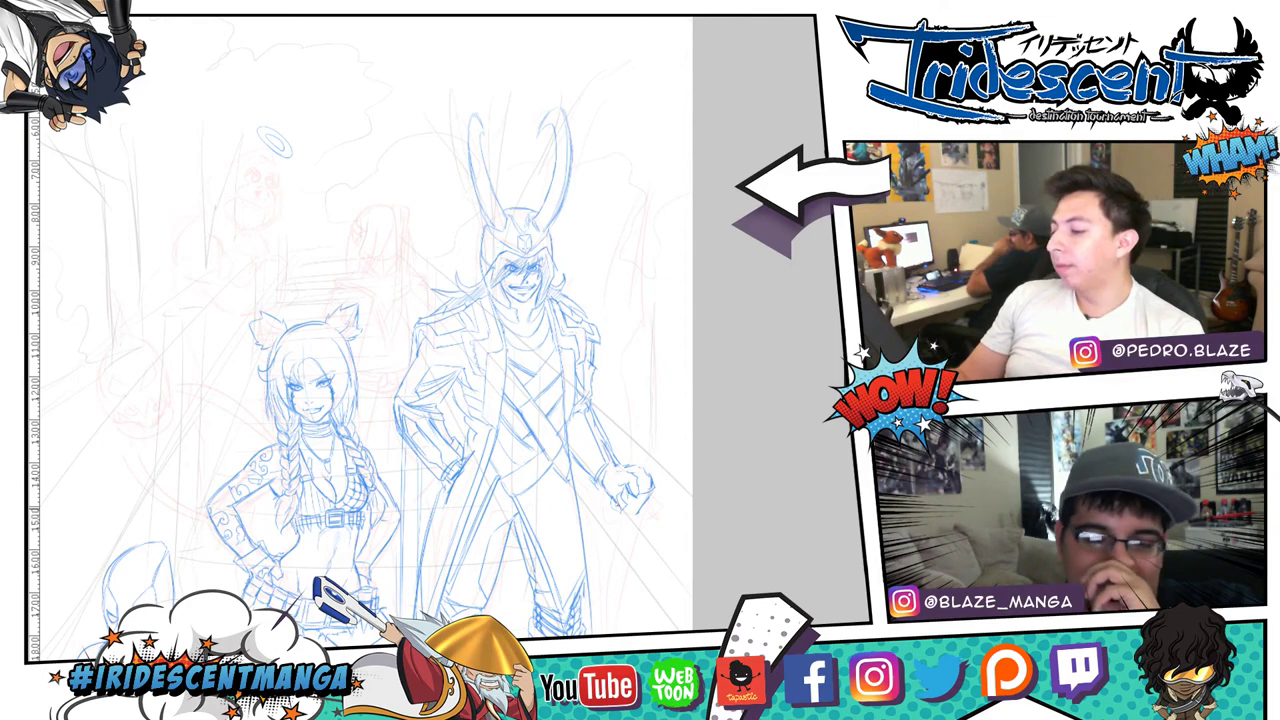
{"action": "left_click_drag", "start_coordinate": [626, 503], "coordinate": [618, 518]}
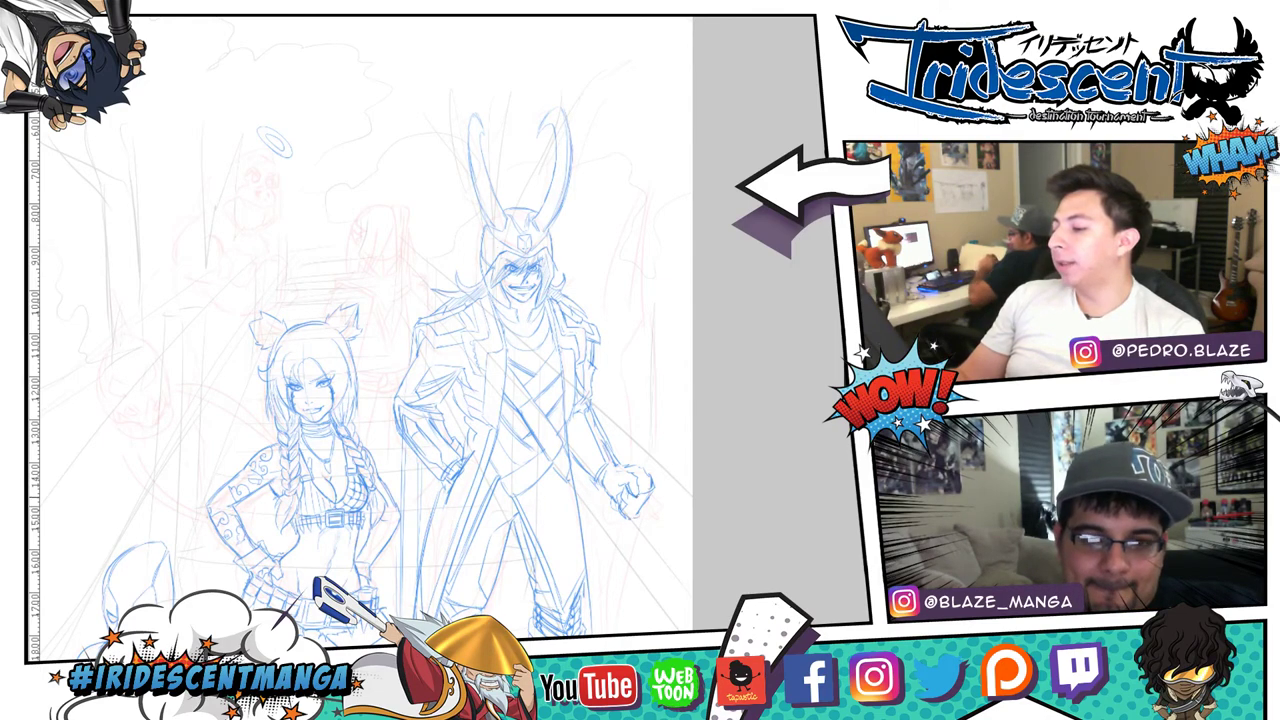
{"action": "left_click_drag", "start_coordinate": [647, 502], "coordinate": [636, 511]}
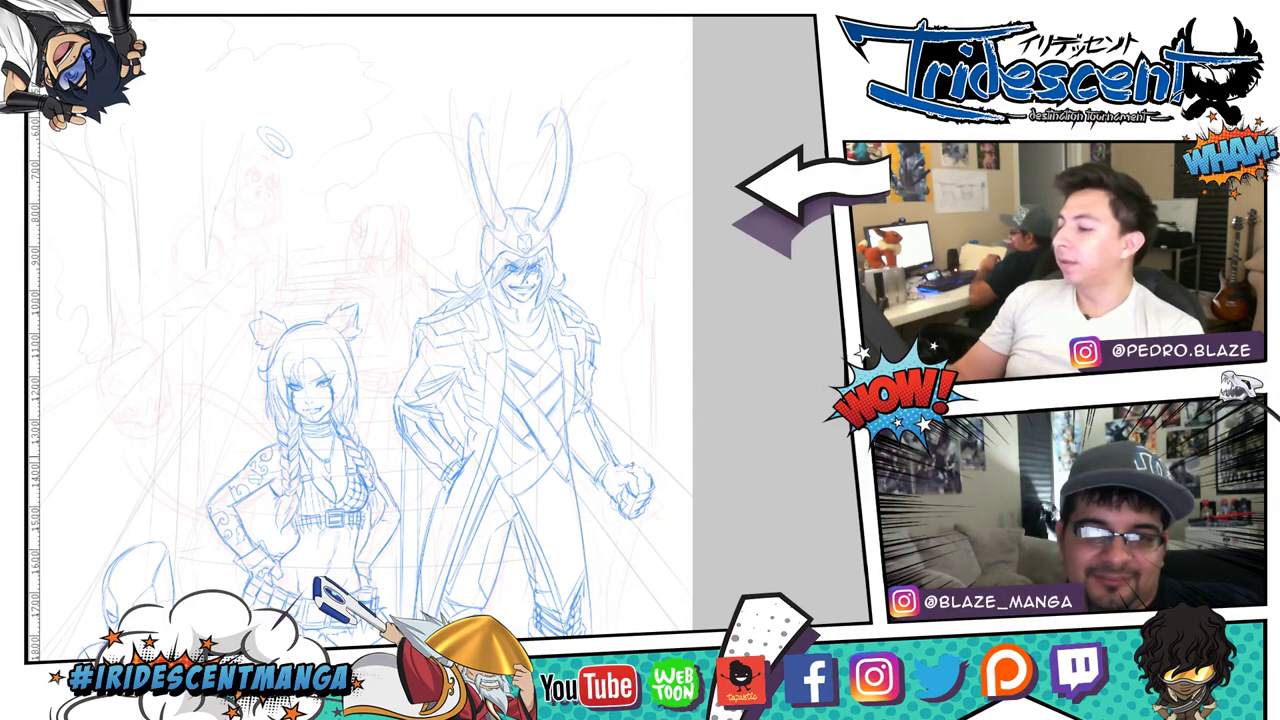
- Try to sketch a jagged, curved staff shaft rising from the horned figure's fist
{"action": "left_click_drag", "start_coordinate": [630, 414], "coordinate": [634, 466]}
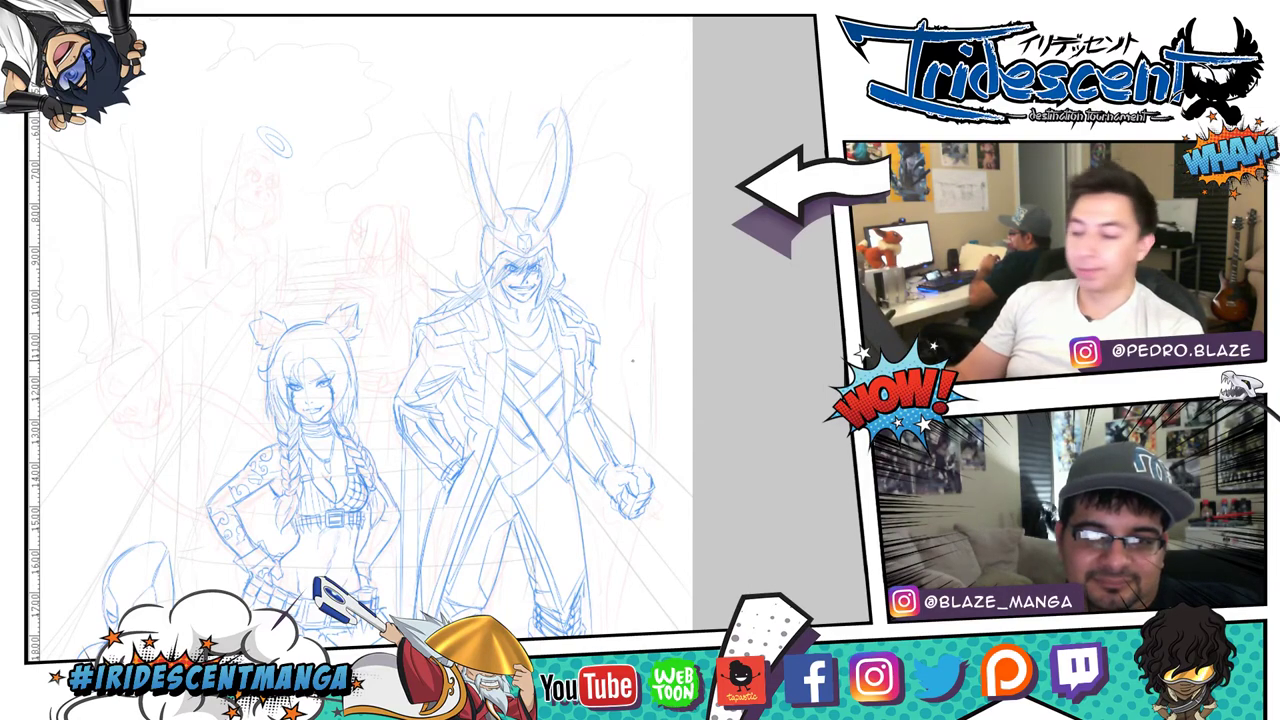
{"action": "left_click_drag", "start_coordinate": [631, 413], "coordinate": [650, 466]}
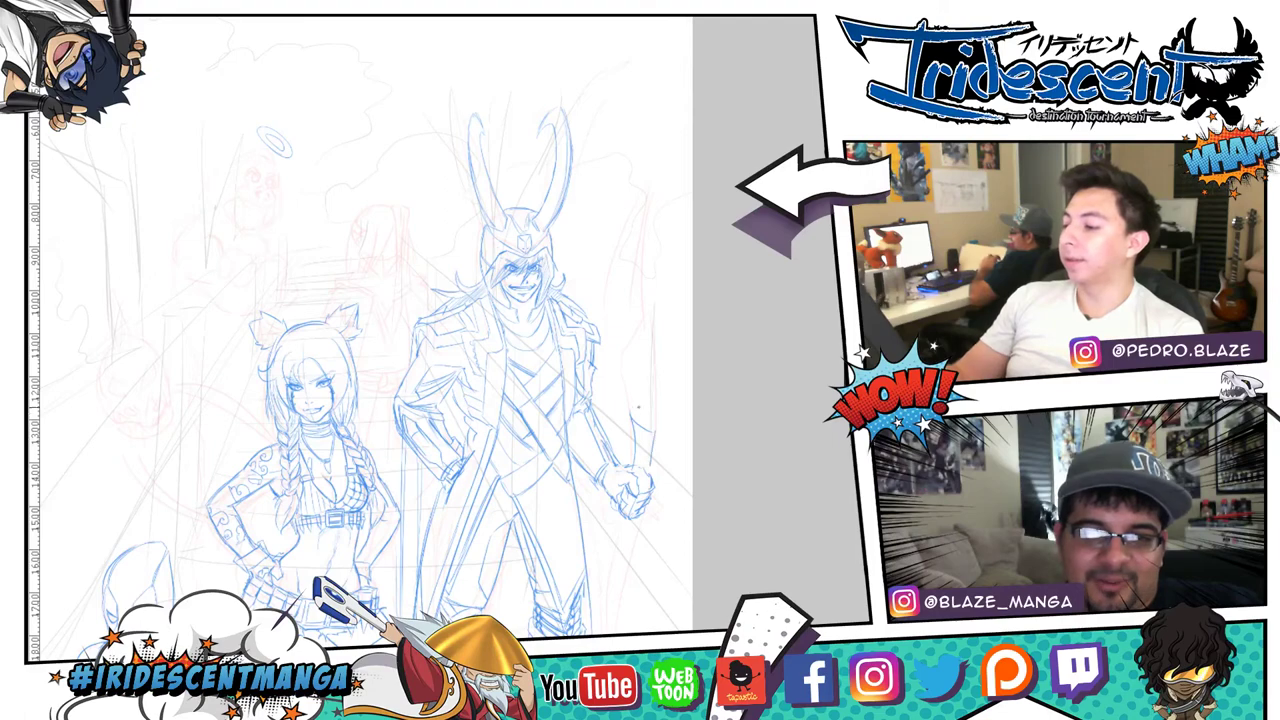
{"action": "left_click_drag", "start_coordinate": [656, 398], "coordinate": [653, 430]}
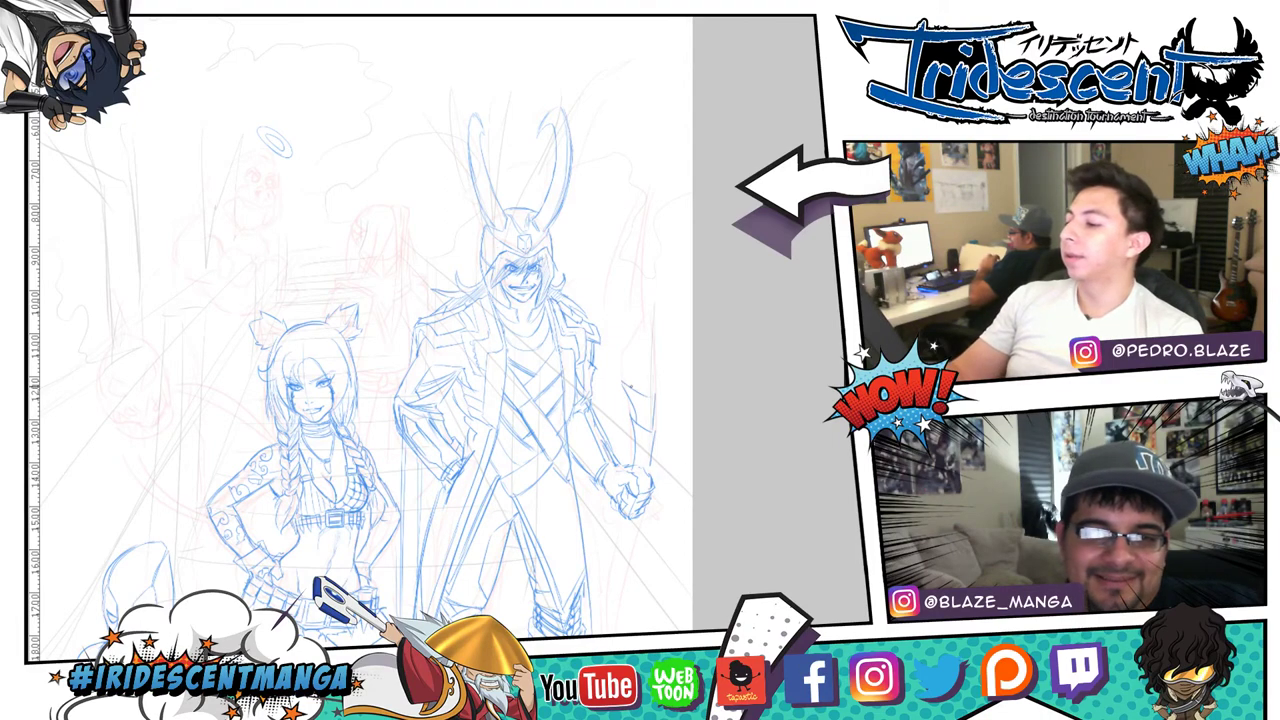
{"action": "mouse_move", "coordinate": [618, 366]}
{"action": "left_mouse_down"}
{"action": "mouse_move", "coordinate": [652, 346]}
{"action": "mouse_move", "coordinate": [652, 378]}
{"action": "left_mouse_up"}
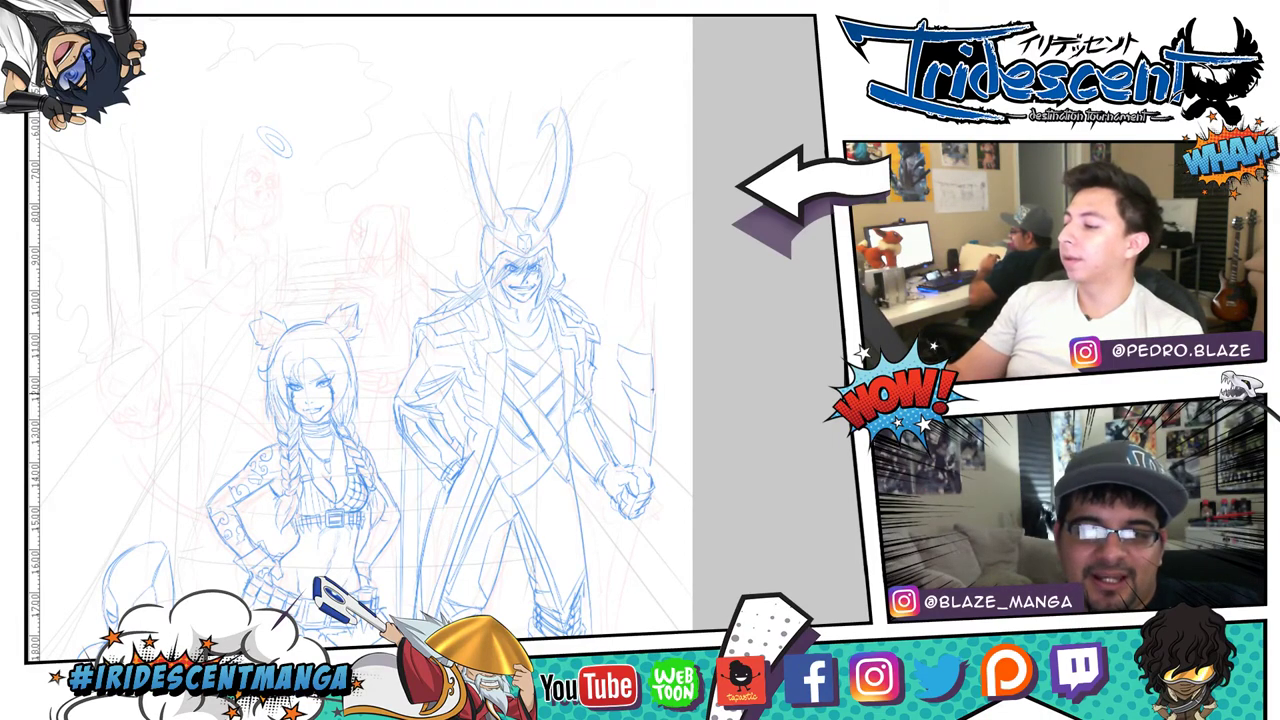
{"action": "left_click_drag", "start_coordinate": [650, 294], "coordinate": [652, 338]}
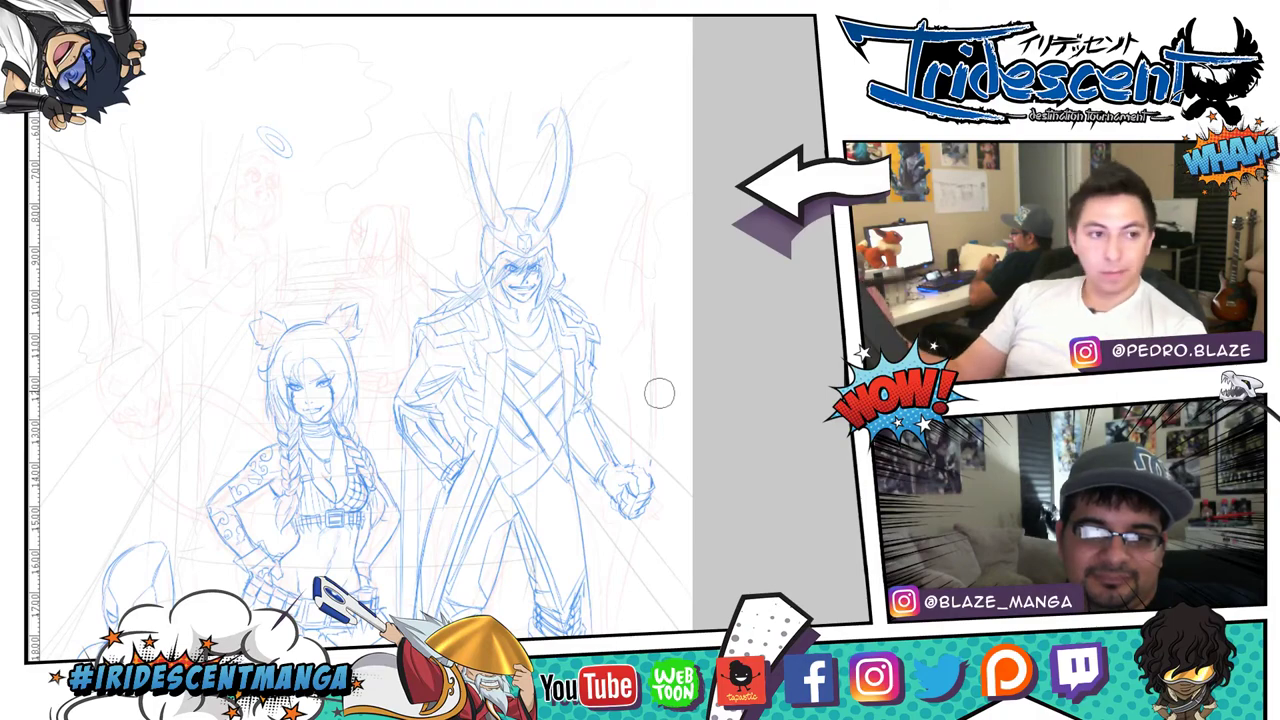
- Sketch the staff's jagged, slightly curved shaft rising from the horned figure's fist to about his shoulder height
{"action": "mouse_move", "coordinate": [632, 449]}
{"action": "left_mouse_down"}
{"action": "mouse_move", "coordinate": [631, 419]}
{"action": "mouse_move", "coordinate": [651, 462]}
{"action": "left_mouse_up"}
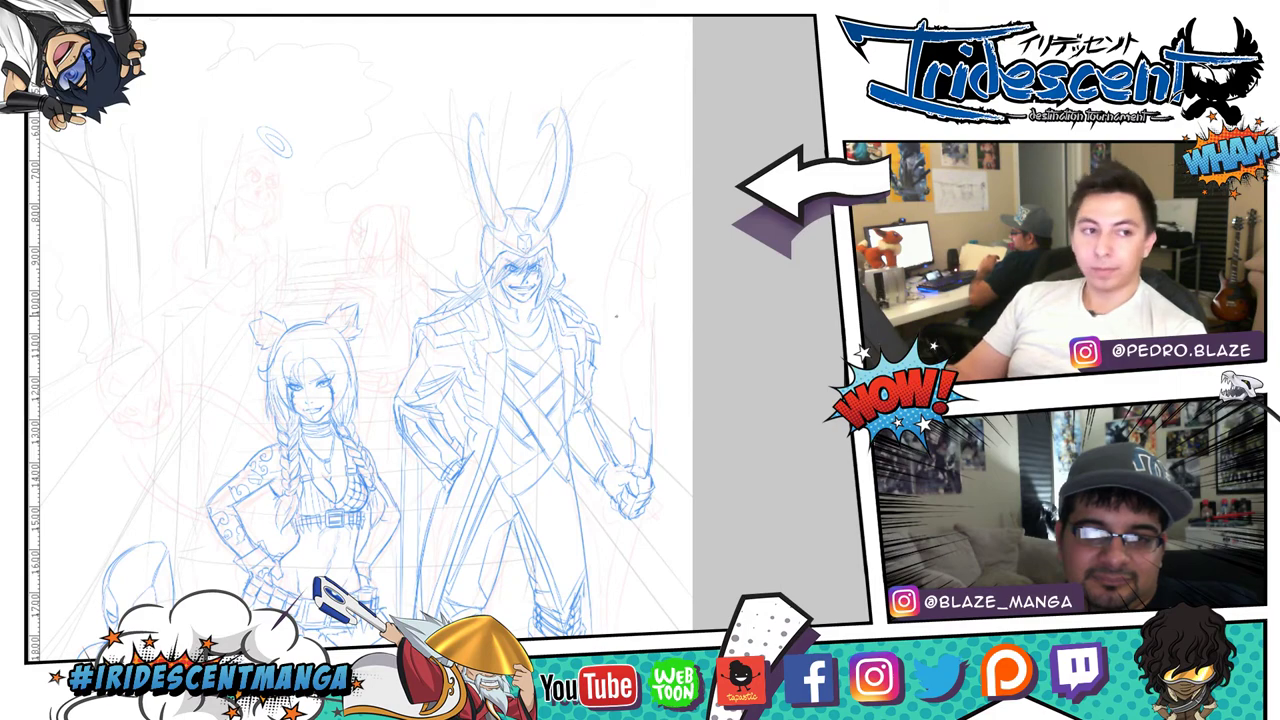
{"action": "mouse_move", "coordinate": [650, 434]}
{"action": "left_mouse_down"}
{"action": "mouse_move", "coordinate": [650, 376]}
{"action": "mouse_move", "coordinate": [634, 382]}
{"action": "left_mouse_up"}
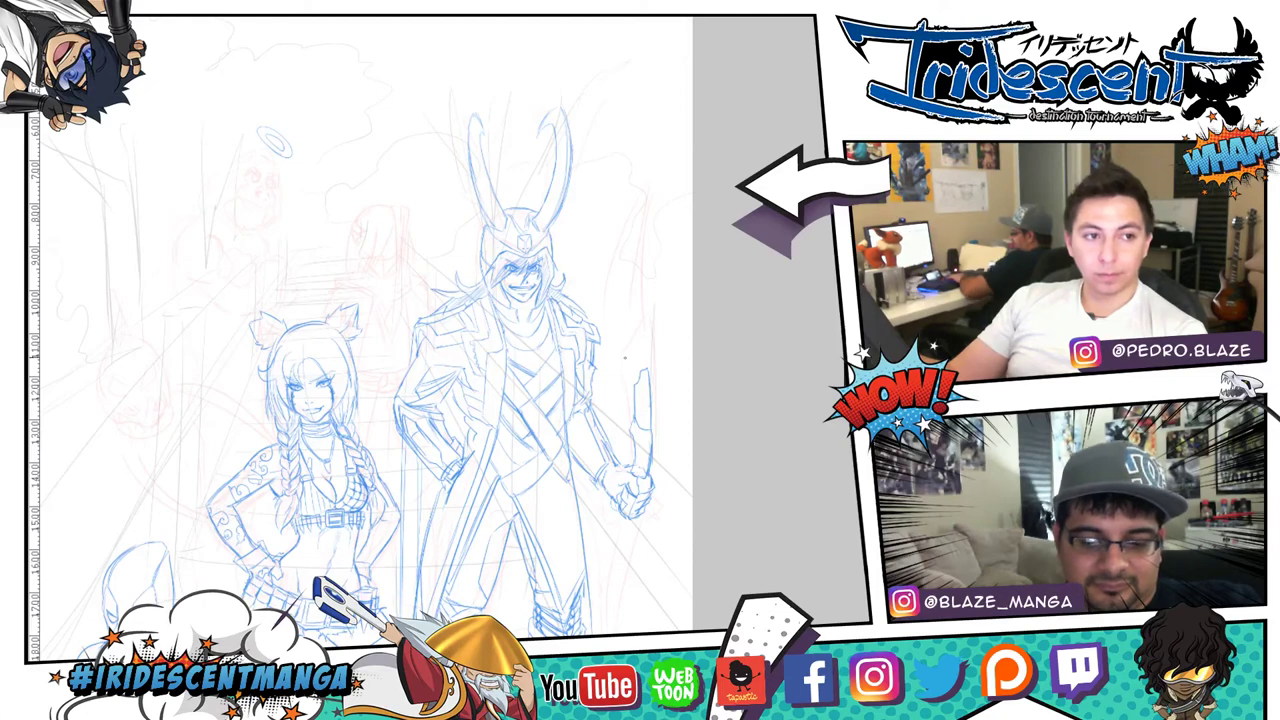
{"action": "mouse_move", "coordinate": [643, 332]}
{"action": "left_mouse_down"}
{"action": "mouse_move", "coordinate": [644, 376]}
{"action": "mouse_move", "coordinate": [622, 324]}
{"action": "mouse_move", "coordinate": [630, 390]}
{"action": "left_mouse_up"}
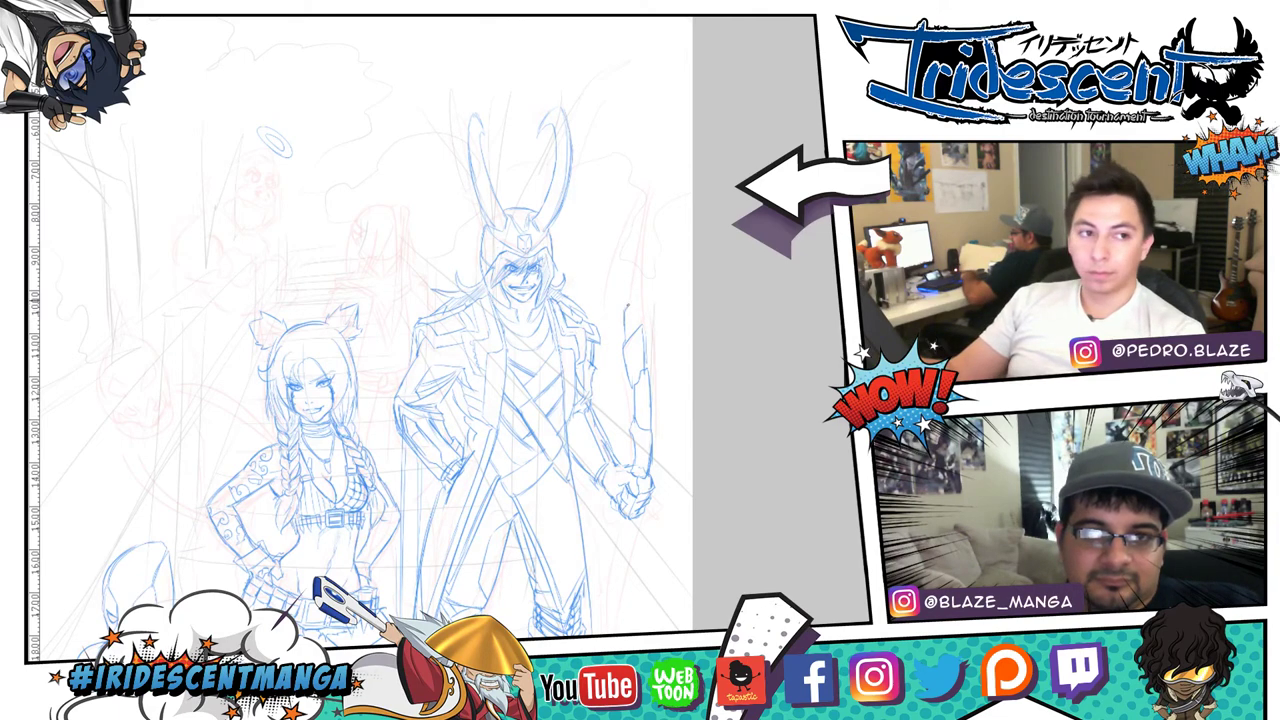
{"action": "left_click_drag", "start_coordinate": [629, 308], "coordinate": [643, 292]}
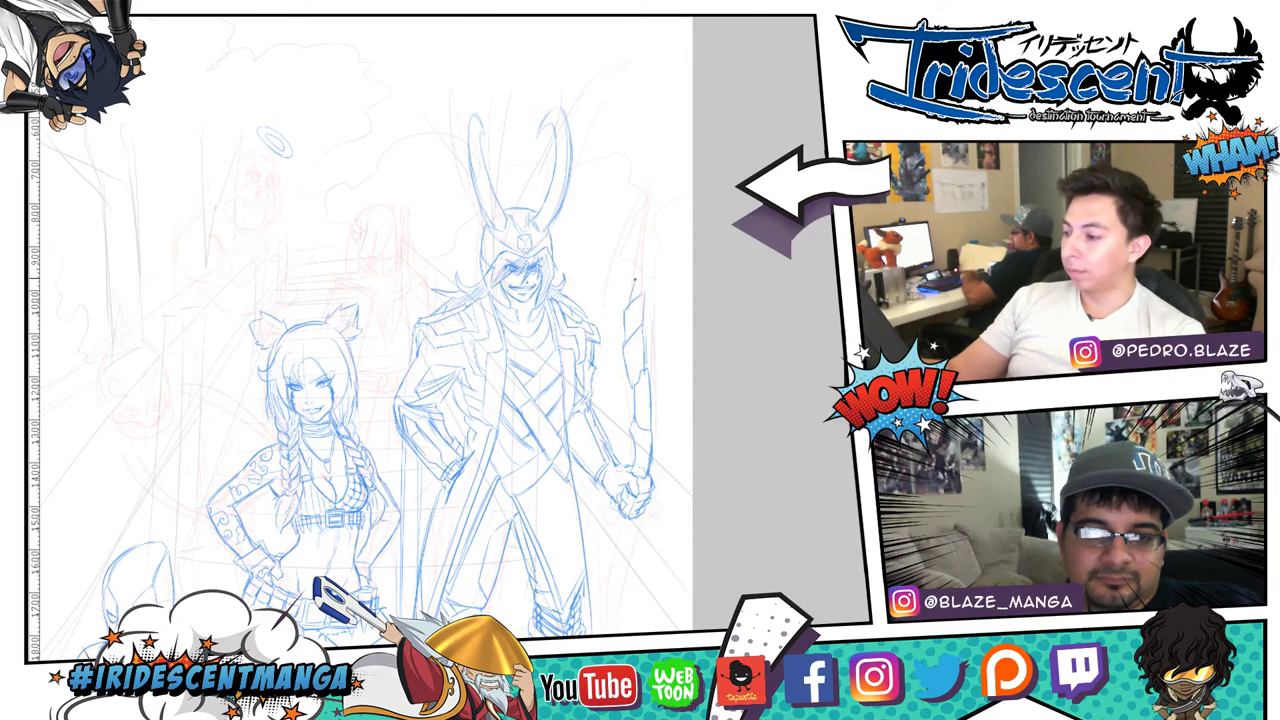
{"action": "left_click_drag", "start_coordinate": [645, 288], "coordinate": [648, 262]}
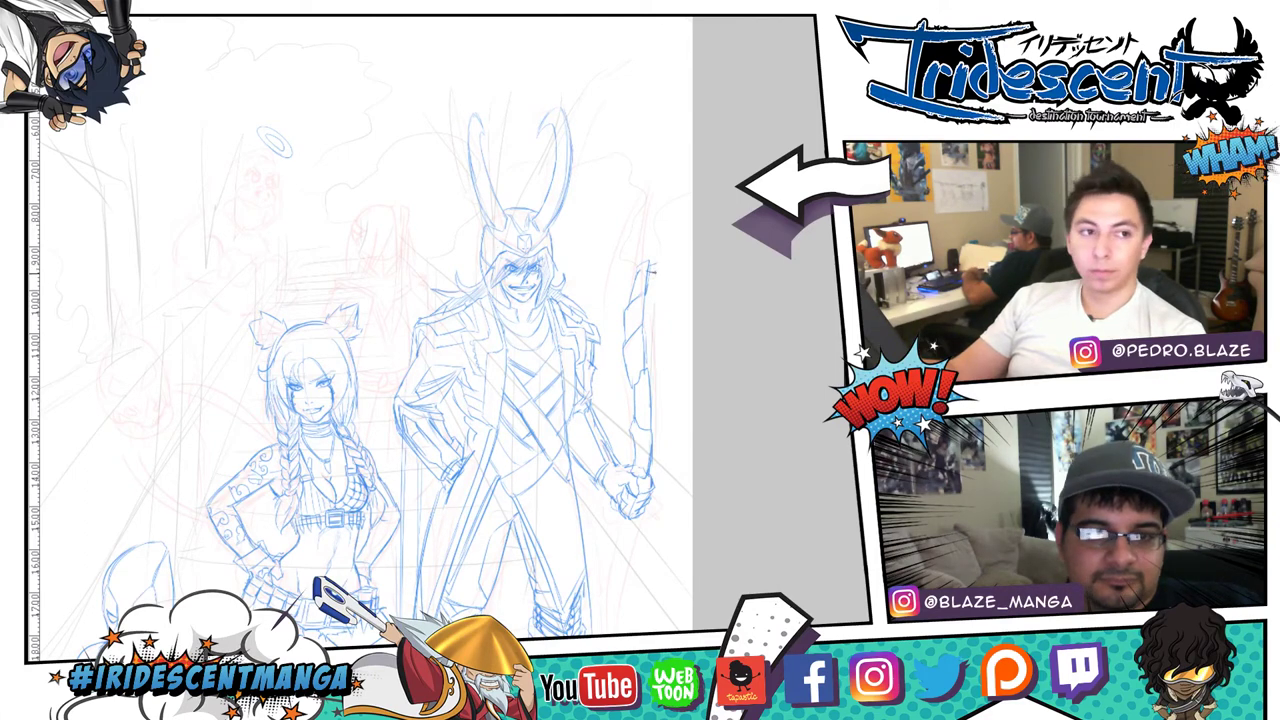
- Sketch the staff head with a short pointed prong and a long curved blade, adding an inner contour along the blade
{"action": "mouse_move", "coordinate": [654, 268]}
{"action": "left_mouse_down"}
{"action": "mouse_move", "coordinate": [660, 230]}
{"action": "mouse_move", "coordinate": [670, 298]}
{"action": "left_mouse_up"}
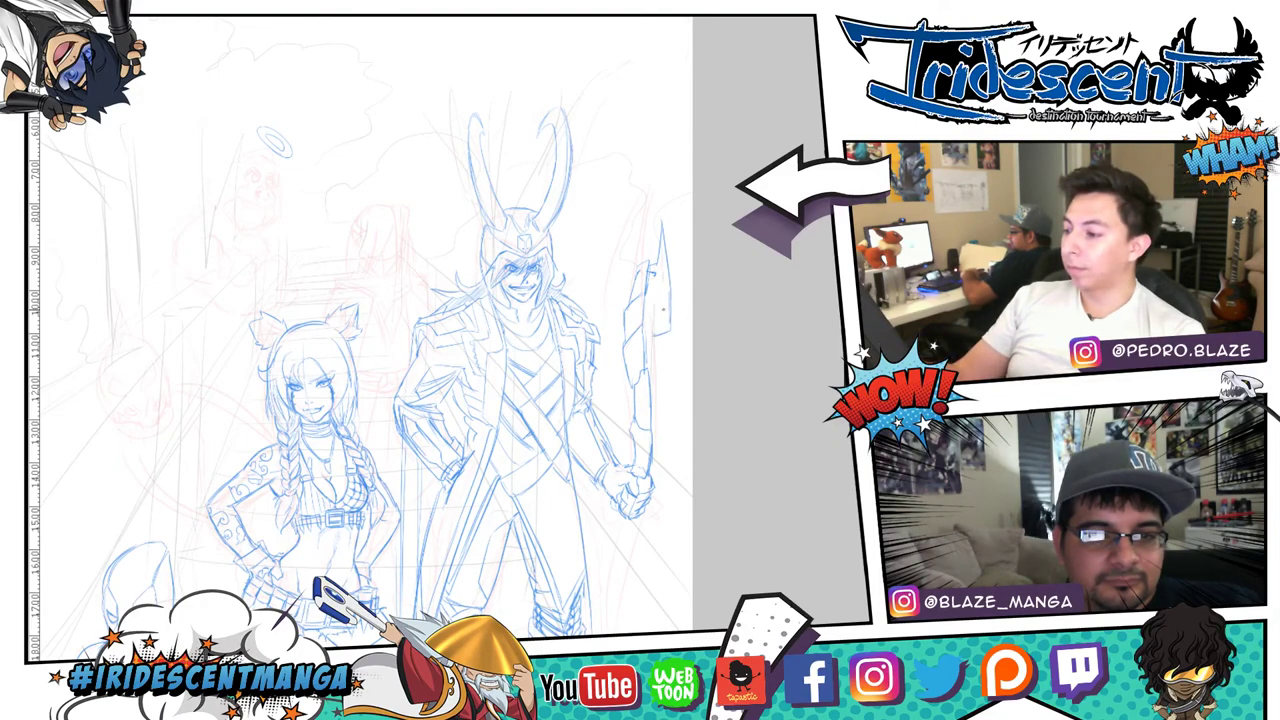
{"action": "mouse_move", "coordinate": [663, 263]}
{"action": "left_mouse_down"}
{"action": "mouse_move", "coordinate": [667, 310]}
{"action": "mouse_move", "coordinate": [650, 328]}
{"action": "left_mouse_up"}
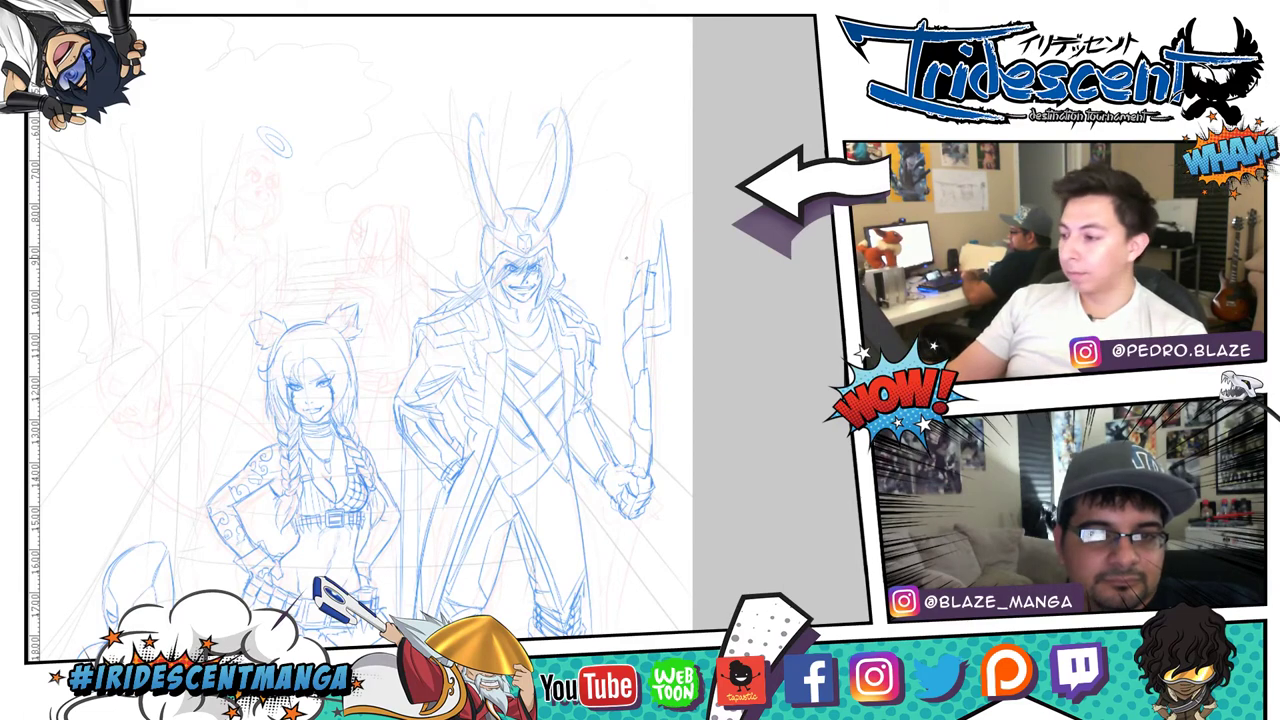
{"action": "left_click_drag", "start_coordinate": [637, 257], "coordinate": [657, 187]}
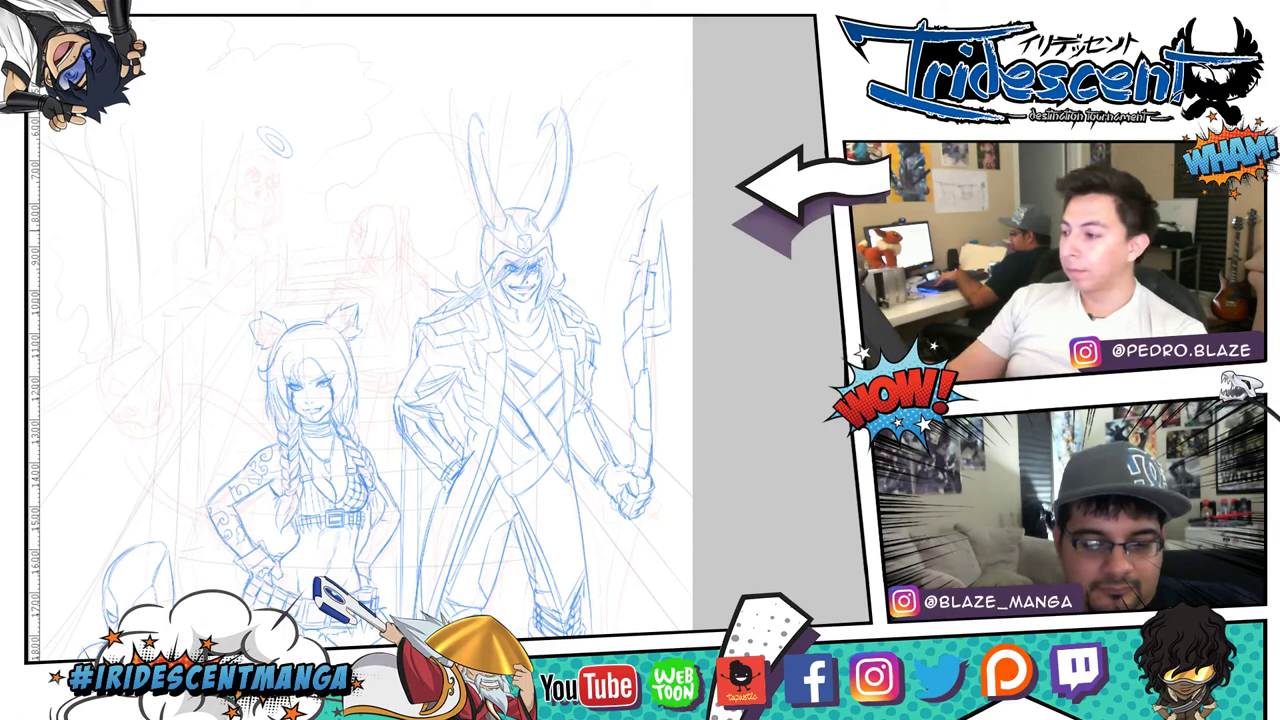
{"action": "mouse_move", "coordinate": [662, 176]}
{"action": "left_mouse_down"}
{"action": "mouse_move", "coordinate": [618, 236]}
{"action": "mouse_move", "coordinate": [607, 332]}
{"action": "left_mouse_up"}
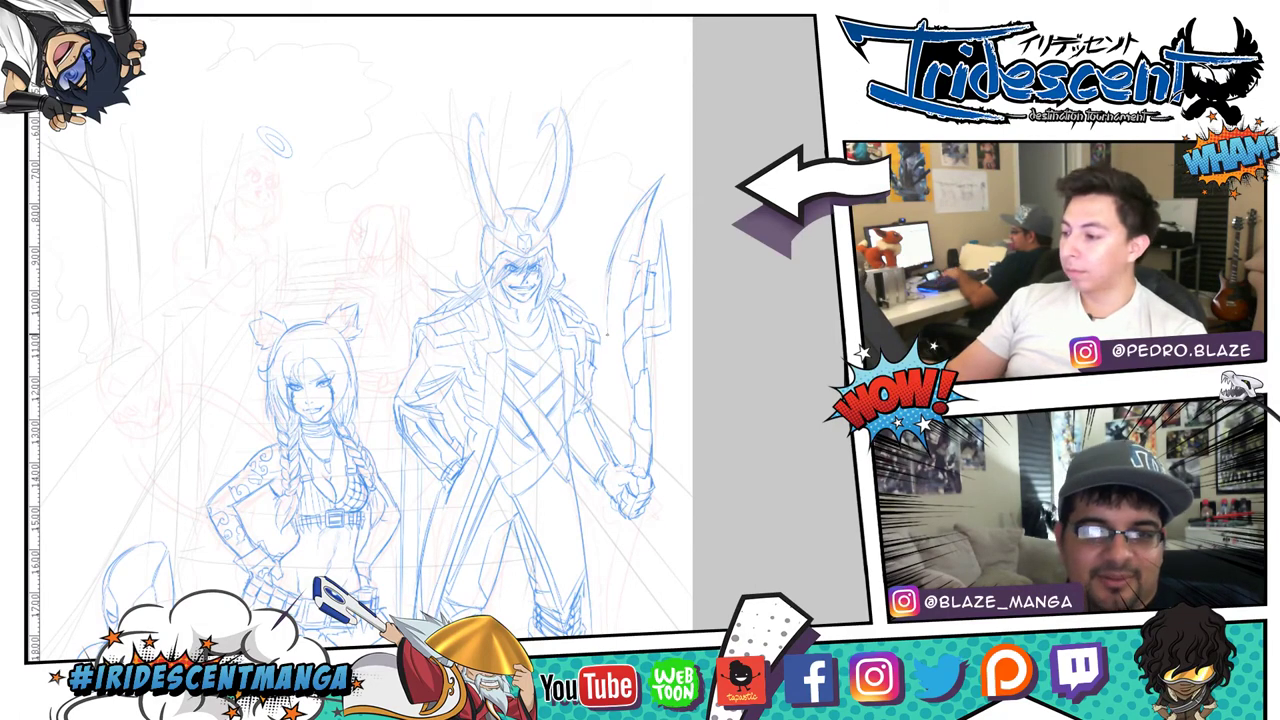
{"action": "left_click_drag", "start_coordinate": [612, 258], "coordinate": [609, 335]}
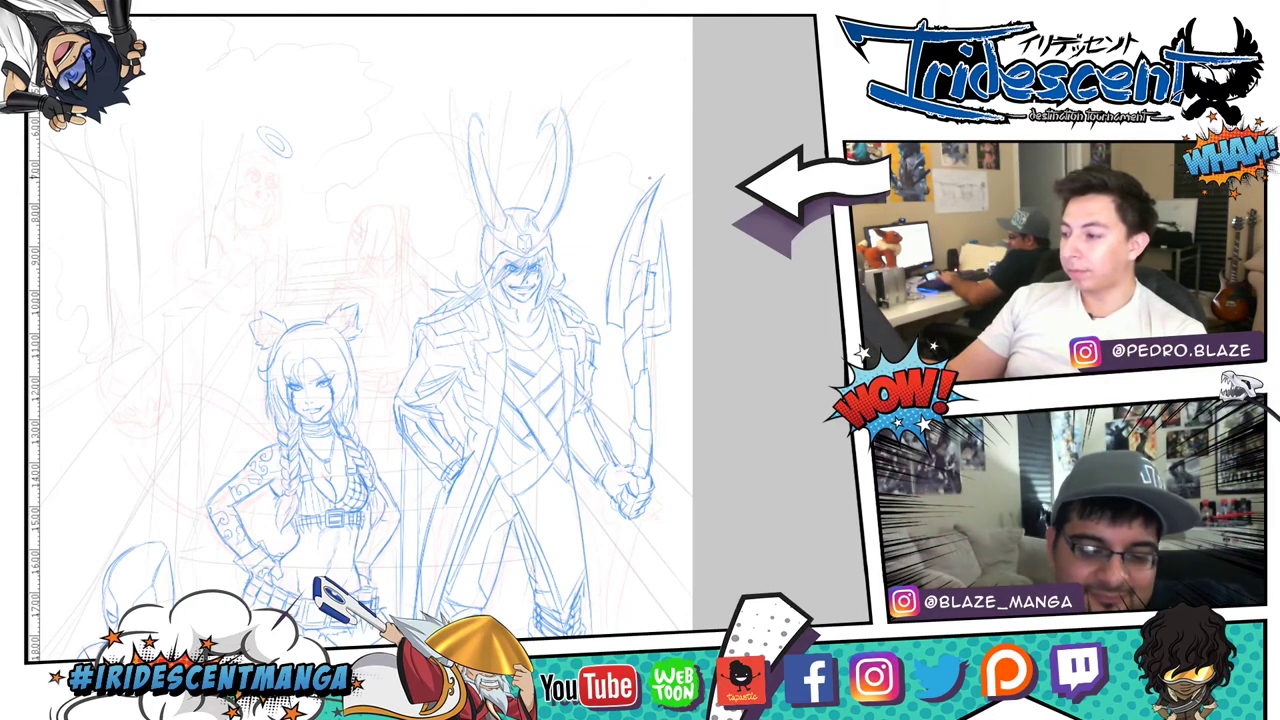
{"action": "left_click_drag", "start_coordinate": [645, 196], "coordinate": [618, 274]}
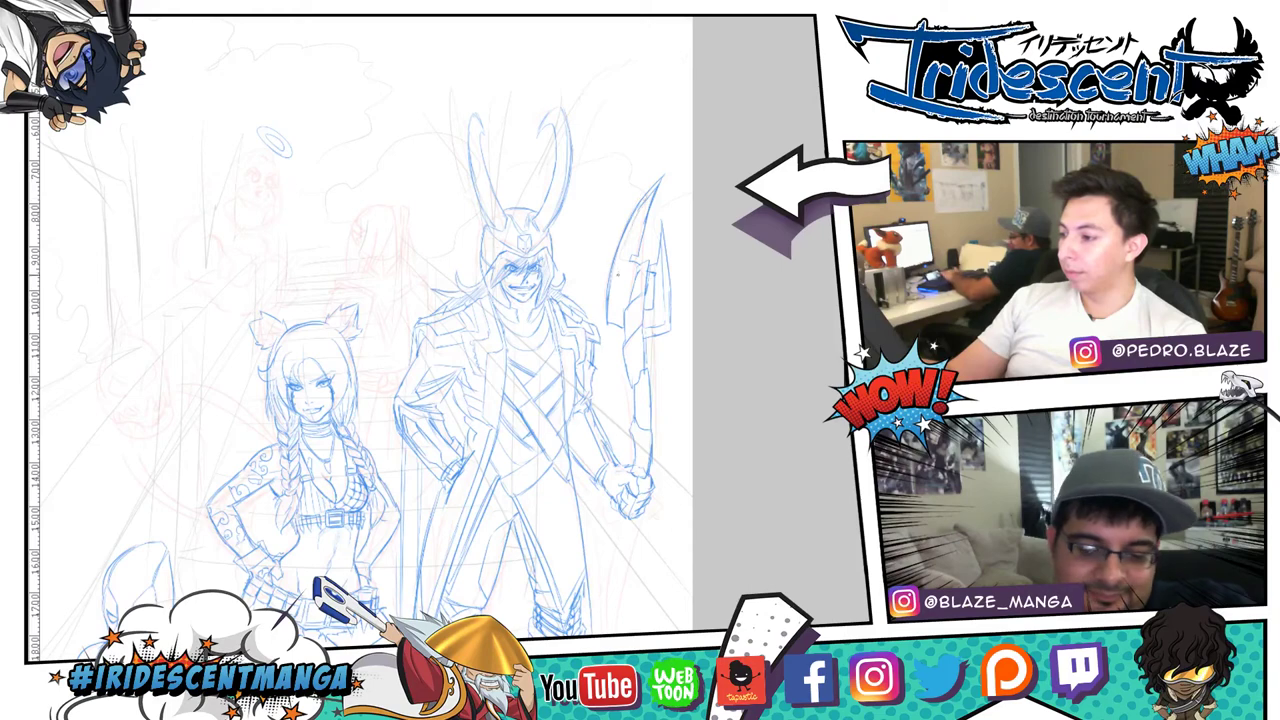
{"action": "left_click_drag", "start_coordinate": [640, 213], "coordinate": [616, 303]}
{"action": "left_click_drag", "start_coordinate": [627, 245], "coordinate": [613, 313]}
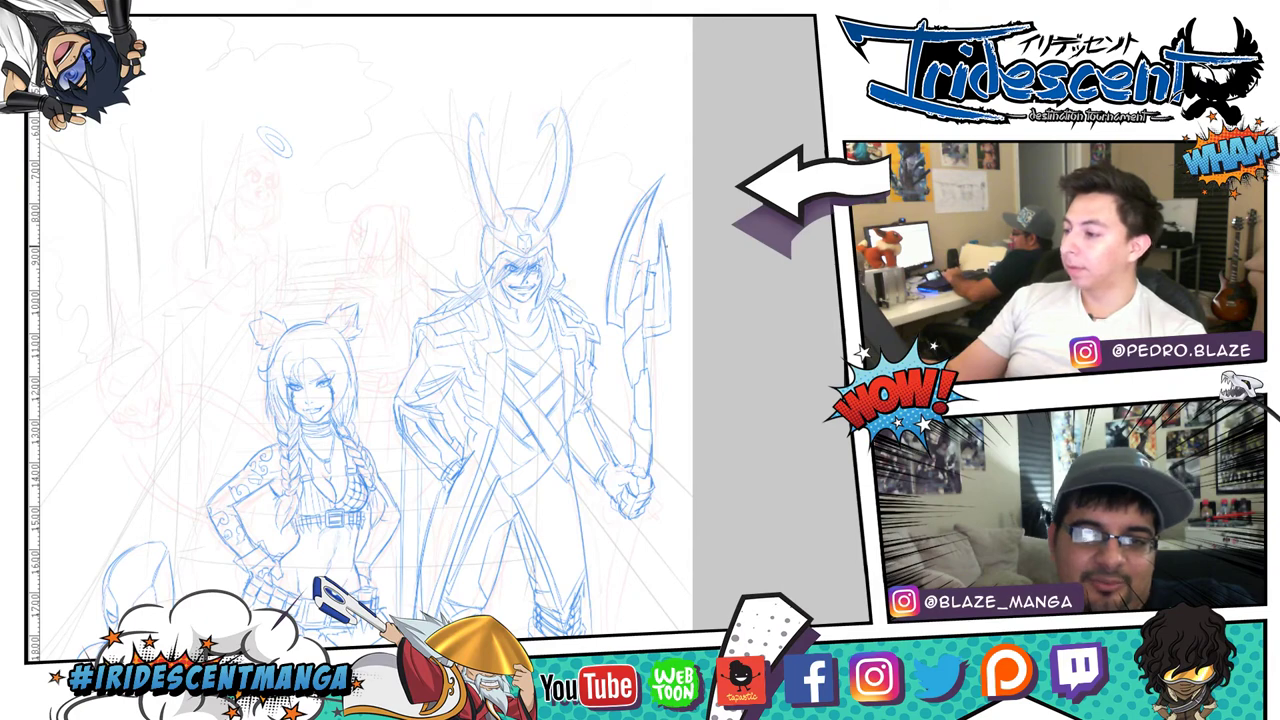
- Sketch the two edges of the staff's lower shaft, slanting down from beneath the horned figure's fist
{"action": "left_click_drag", "start_coordinate": [670, 390], "coordinate": [671, 170]}
{"action": "left_click_drag", "start_coordinate": [627, 312], "coordinate": [605, 396]}
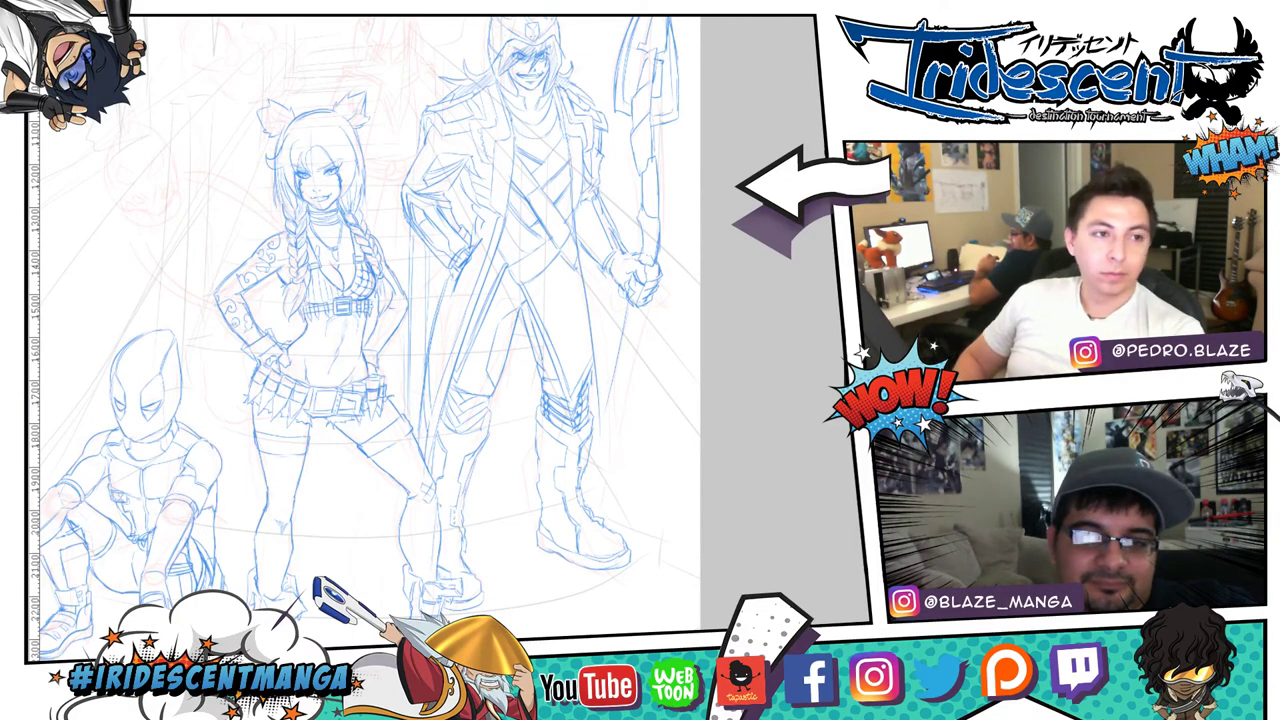
{"action": "mouse_move", "coordinate": [641, 318]}
{"action": "left_mouse_down"}
{"action": "mouse_move", "coordinate": [630, 376]}
{"action": "mouse_move", "coordinate": [609, 396]}
{"action": "left_mouse_up"}
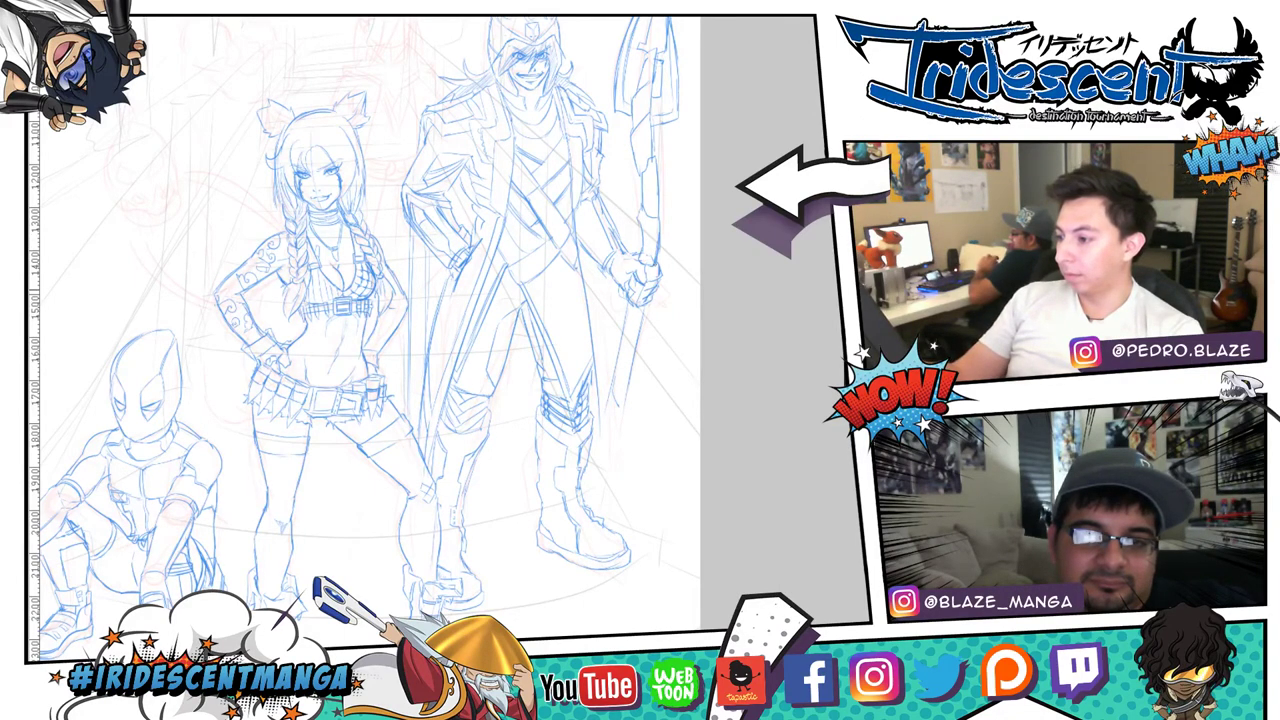
{"action": "left_click_drag", "start_coordinate": [652, 267], "coordinate": [650, 293]}
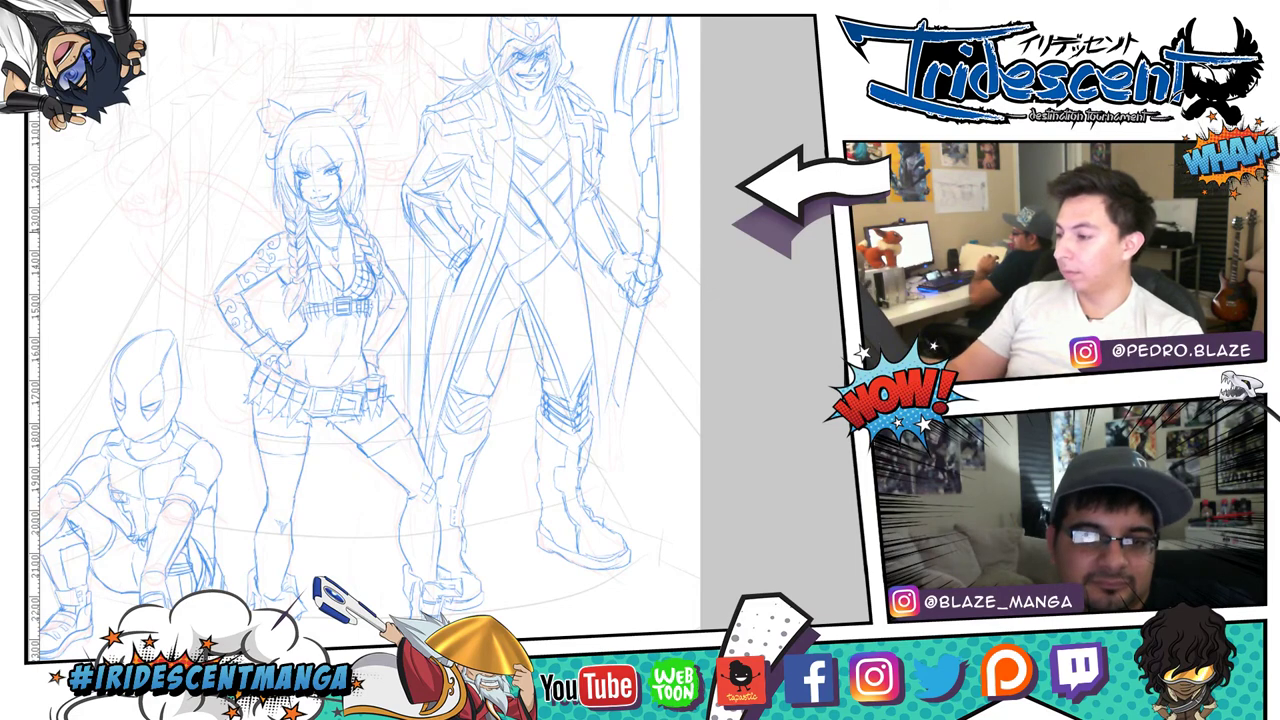
- Erase the horned figure's fist around the staff and redraw it with larger knuckles and fingers curled around the shaft
{"action": "scroll", "coordinate": [640, 270], "scroll_direction": "up", "scroll_amount": 3}
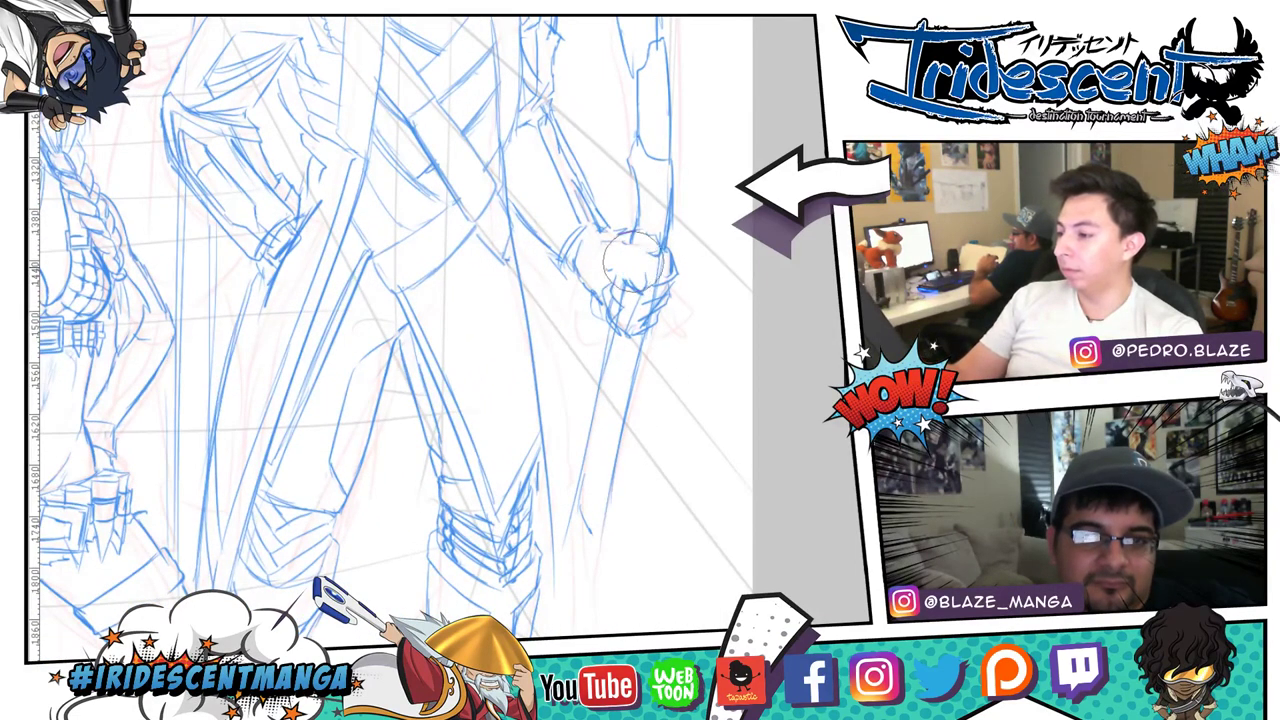
{"action": "mouse_move", "coordinate": [628, 258]}
{"action": "left_mouse_down"}
{"action": "mouse_move", "coordinate": [654, 289]}
{"action": "mouse_move", "coordinate": [656, 270]}
{"action": "mouse_move", "coordinate": [606, 281]}
{"action": "mouse_move", "coordinate": [611, 302]}
{"action": "mouse_move", "coordinate": [689, 246]}
{"action": "left_mouse_up"}
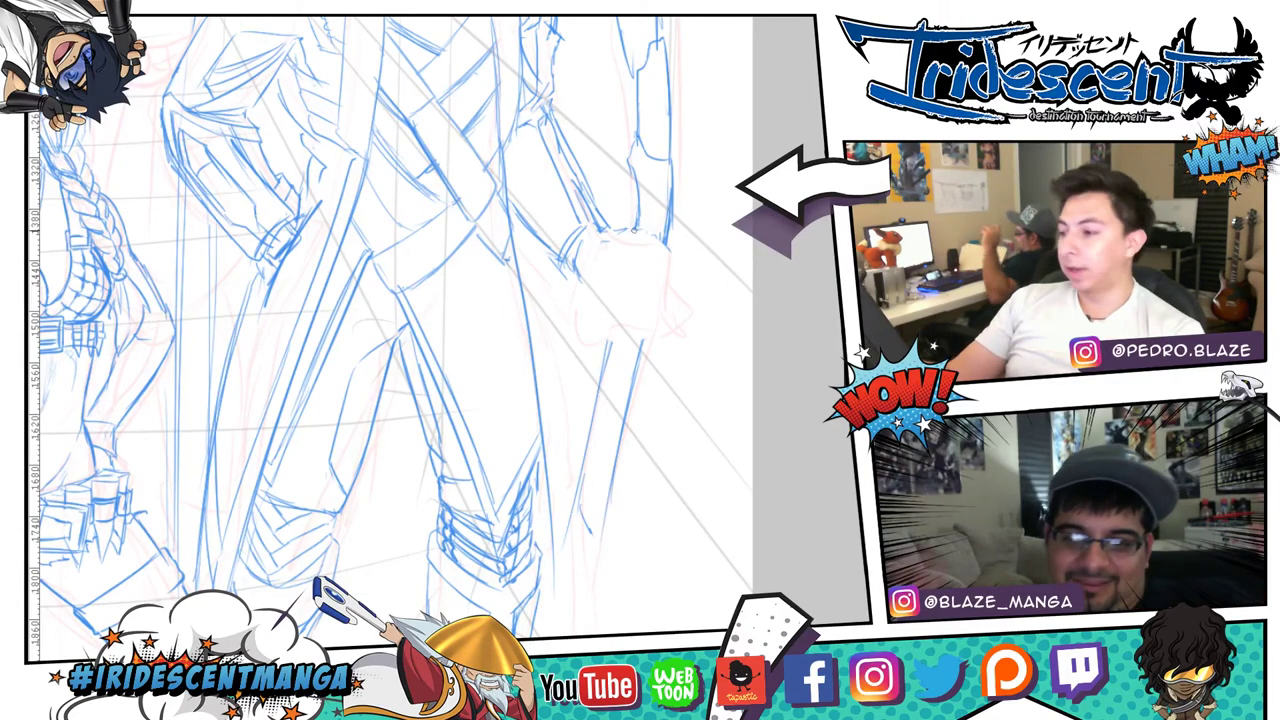
{"action": "mouse_move", "coordinate": [635, 235]}
{"action": "left_mouse_down"}
{"action": "mouse_move", "coordinate": [636, 284]}
{"action": "mouse_move", "coordinate": [621, 285]}
{"action": "mouse_move", "coordinate": [613, 256]}
{"action": "mouse_move", "coordinate": [616, 285]}
{"action": "left_mouse_up"}
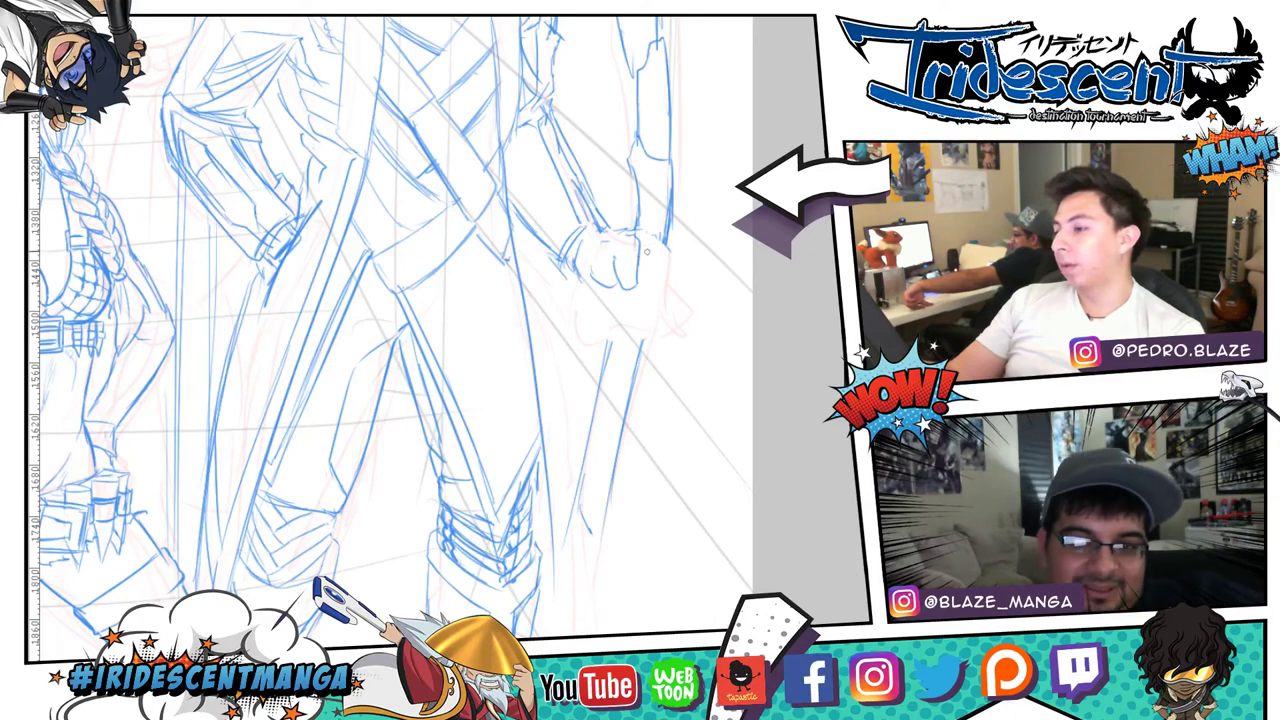
{"action": "mouse_move", "coordinate": [666, 244]}
{"action": "left_mouse_down"}
{"action": "mouse_move", "coordinate": [663, 288]}
{"action": "mouse_move", "coordinate": [661, 258]}
{"action": "mouse_move", "coordinate": [640, 268]}
{"action": "mouse_move", "coordinate": [655, 270]}
{"action": "mouse_move", "coordinate": [649, 284]}
{"action": "mouse_move", "coordinate": [674, 303]}
{"action": "left_mouse_up"}
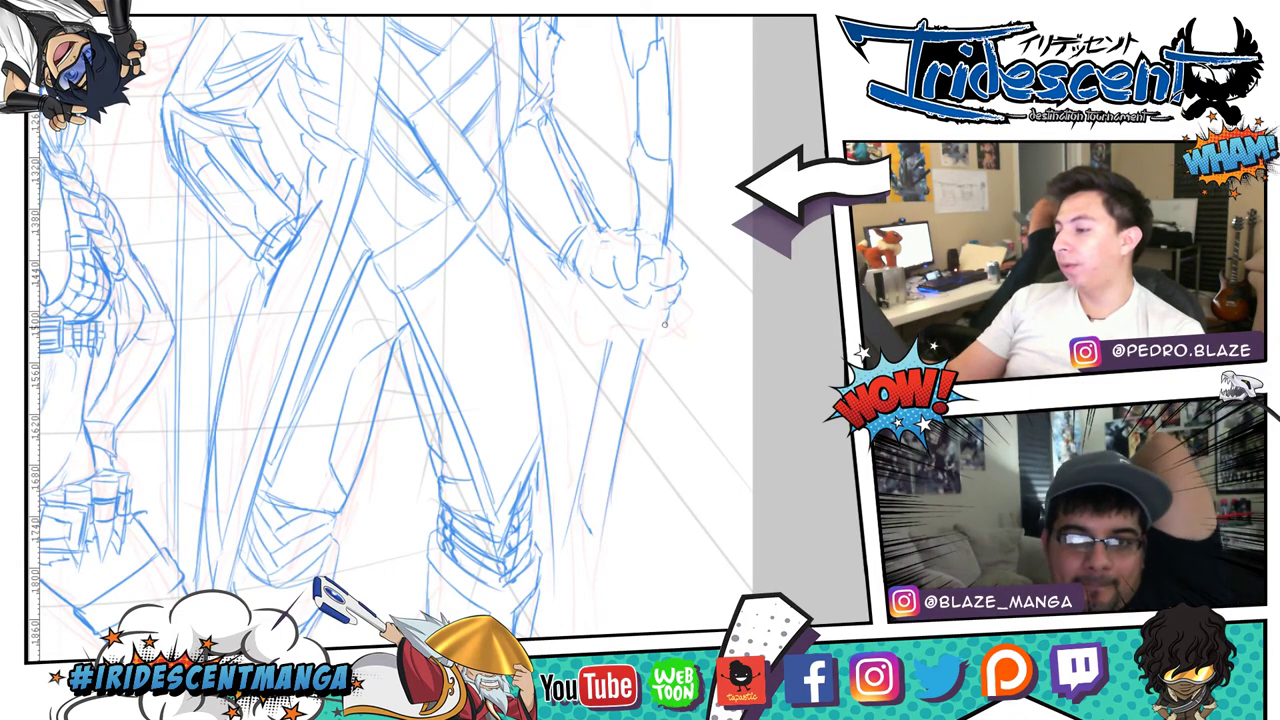
{"action": "mouse_move", "coordinate": [668, 318]}
{"action": "left_mouse_down"}
{"action": "mouse_move", "coordinate": [631, 324]}
{"action": "mouse_move", "coordinate": [618, 298]}
{"action": "mouse_move", "coordinate": [635, 338]}
{"action": "mouse_move", "coordinate": [614, 271]}
{"action": "mouse_move", "coordinate": [619, 344]}
{"action": "mouse_move", "coordinate": [656, 341]}
{"action": "left_mouse_up"}
{"action": "left_click_drag", "start_coordinate": [586, 286], "coordinate": [614, 317]}
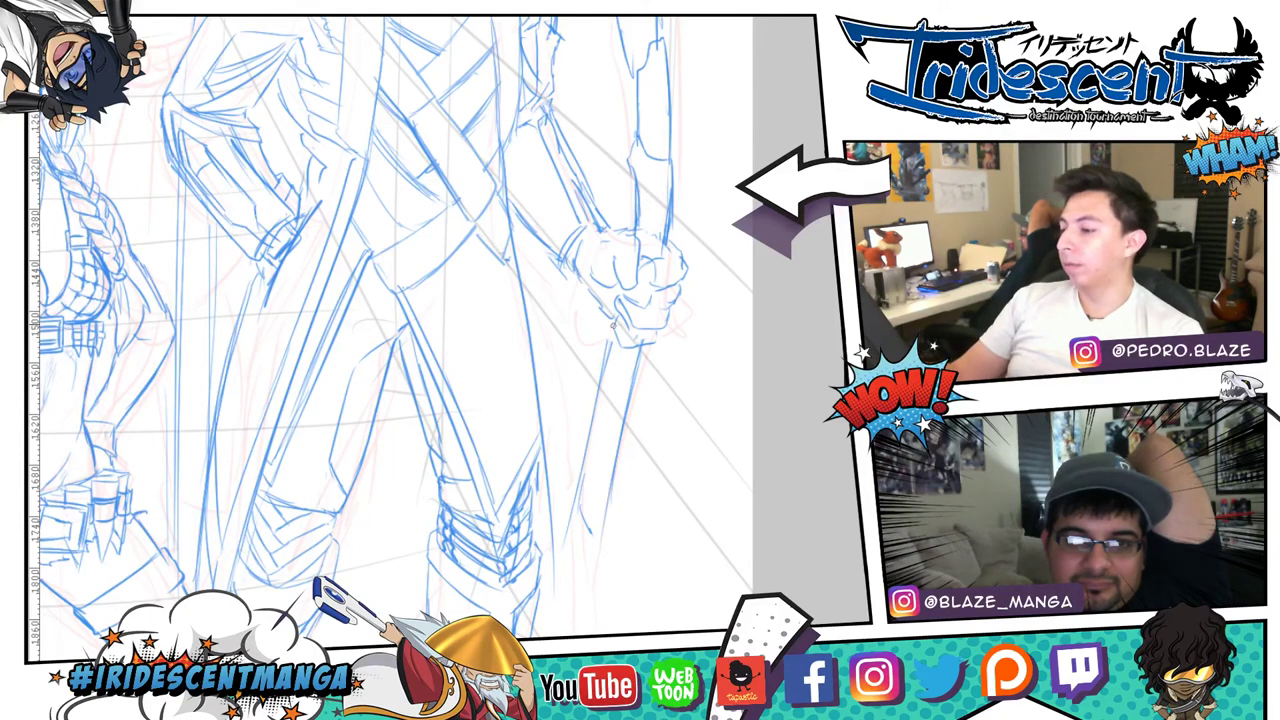
- Extend the staff's lower shaft from the fist down to the boot, ending in a flared pointed tip with a band above it
{"action": "left_click_drag", "start_coordinate": [614, 313], "coordinate": [606, 390]}
{"action": "mouse_move", "coordinate": [641, 344]}
{"action": "left_mouse_down"}
{"action": "mouse_move", "coordinate": [620, 437]}
{"action": "mouse_move", "coordinate": [583, 476]}
{"action": "left_mouse_up"}
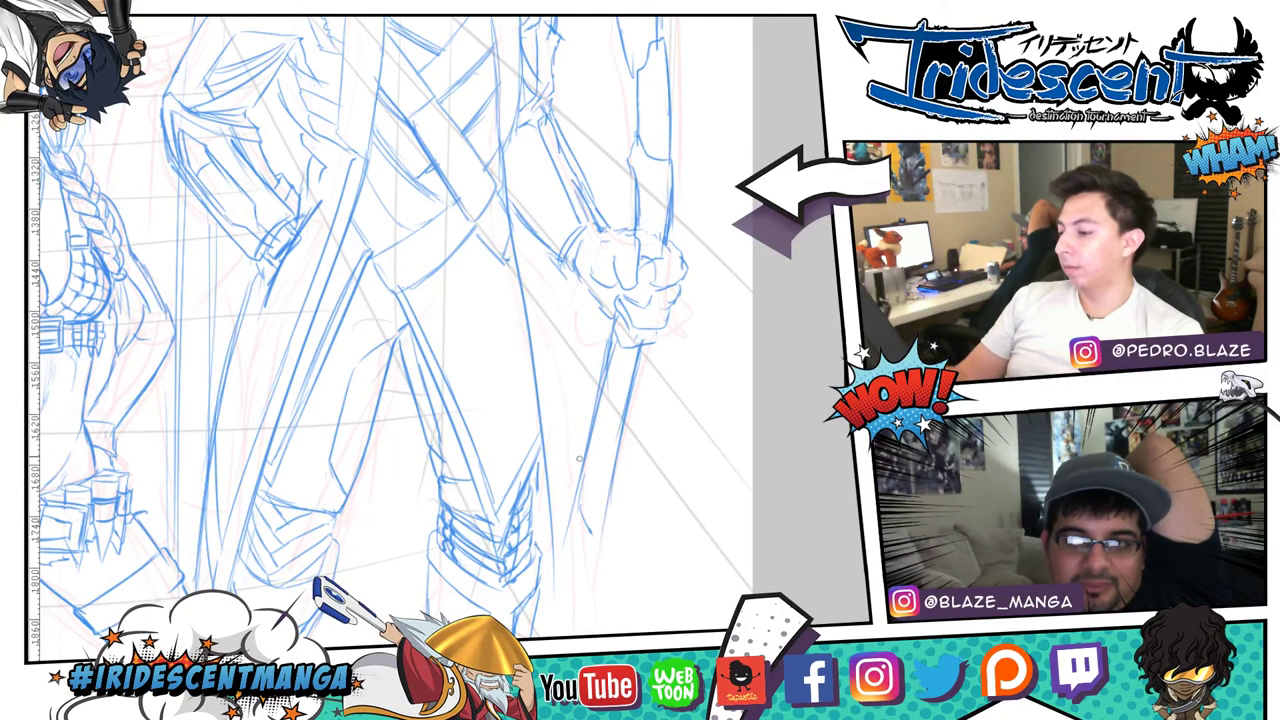
{"action": "left_click_drag", "start_coordinate": [620, 390], "coordinate": [598, 532]}
{"action": "scroll", "coordinate": [654, 410], "scroll_direction": "down", "scroll_amount": 2}
{"action": "mouse_move", "coordinate": [646, 451]}
{"action": "left_mouse_down"}
{"action": "mouse_move", "coordinate": [623, 421]}
{"action": "mouse_move", "coordinate": [640, 437]}
{"action": "mouse_move", "coordinate": [616, 432]}
{"action": "mouse_move", "coordinate": [609, 454]}
{"action": "mouse_move", "coordinate": [607, 507]}
{"action": "mouse_move", "coordinate": [609, 459]}
{"action": "mouse_move", "coordinate": [638, 523]}
{"action": "mouse_move", "coordinate": [623, 513]}
{"action": "mouse_move", "coordinate": [608, 529]}
{"action": "mouse_move", "coordinate": [606, 510]}
{"action": "mouse_move", "coordinate": [613, 606]}
{"action": "left_mouse_up"}
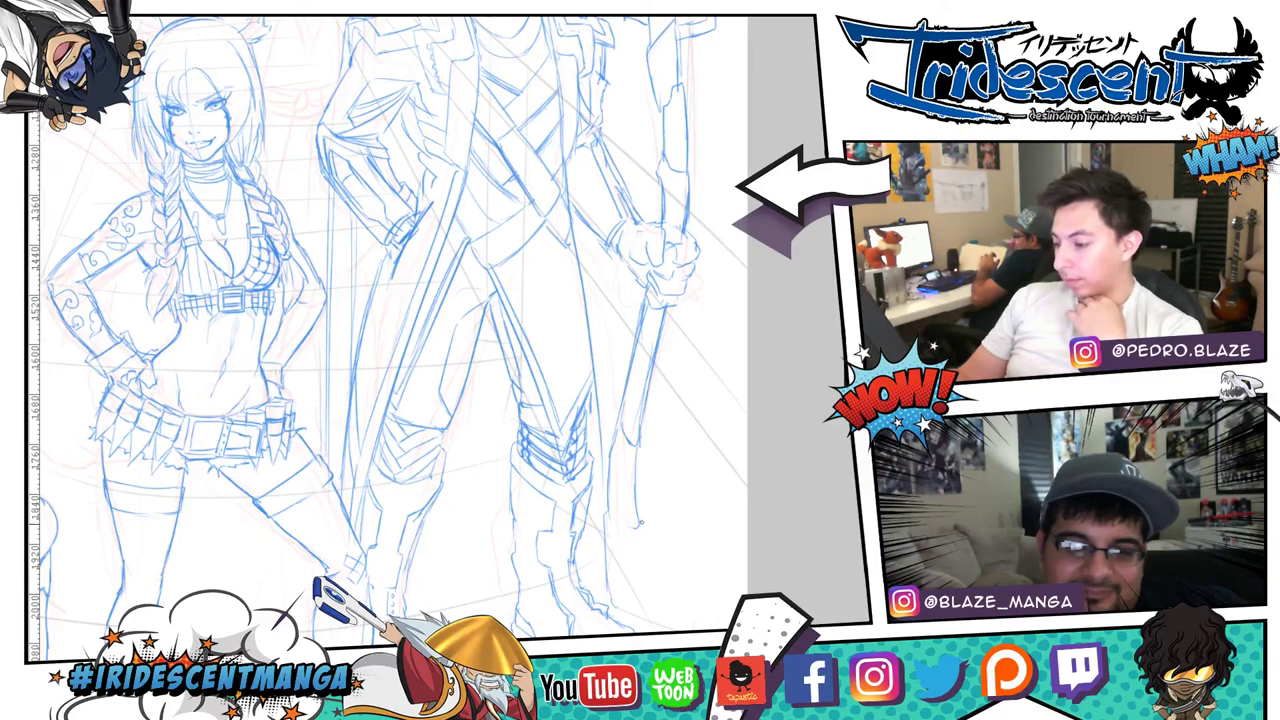
{"action": "mouse_move", "coordinate": [640, 520]}
{"action": "left_mouse_down"}
{"action": "mouse_move", "coordinate": [665, 614]}
{"action": "mouse_move", "coordinate": [614, 622]}
{"action": "left_mouse_up"}
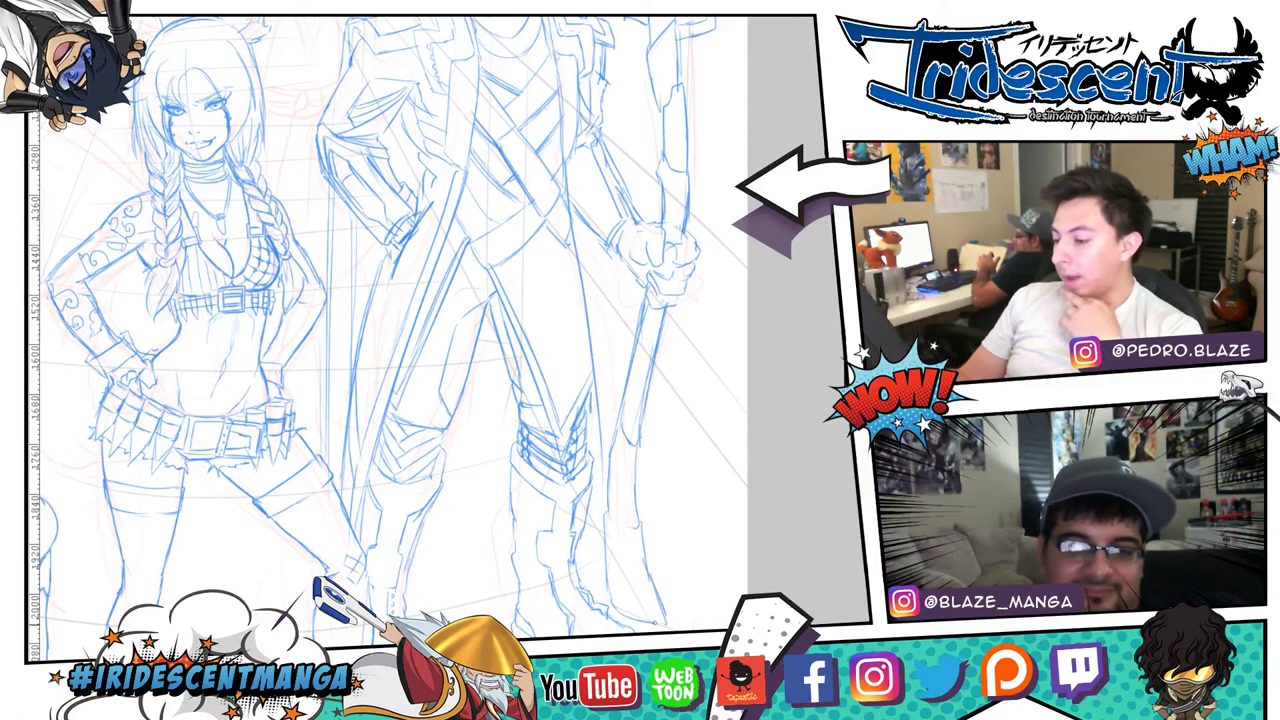
{"action": "left_click_drag", "start_coordinate": [605, 521], "coordinate": [638, 535]}
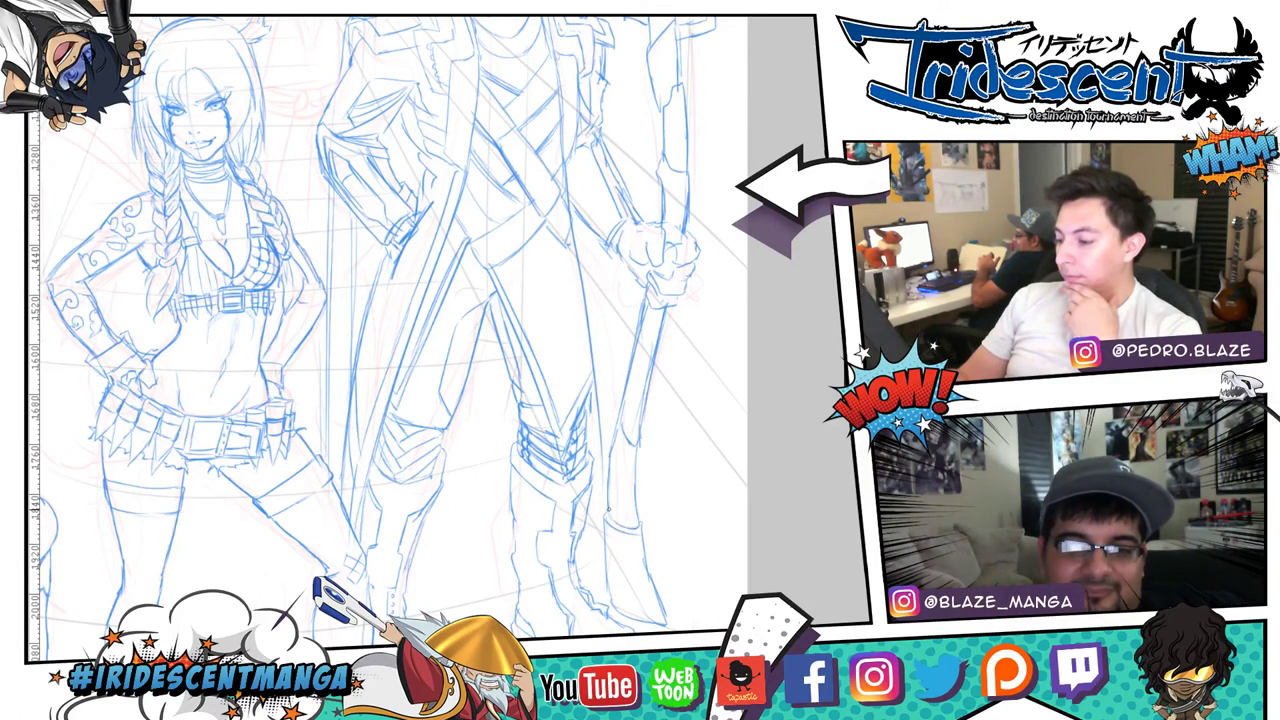
{"action": "left_click_drag", "start_coordinate": [658, 424], "coordinate": [665, 478]}
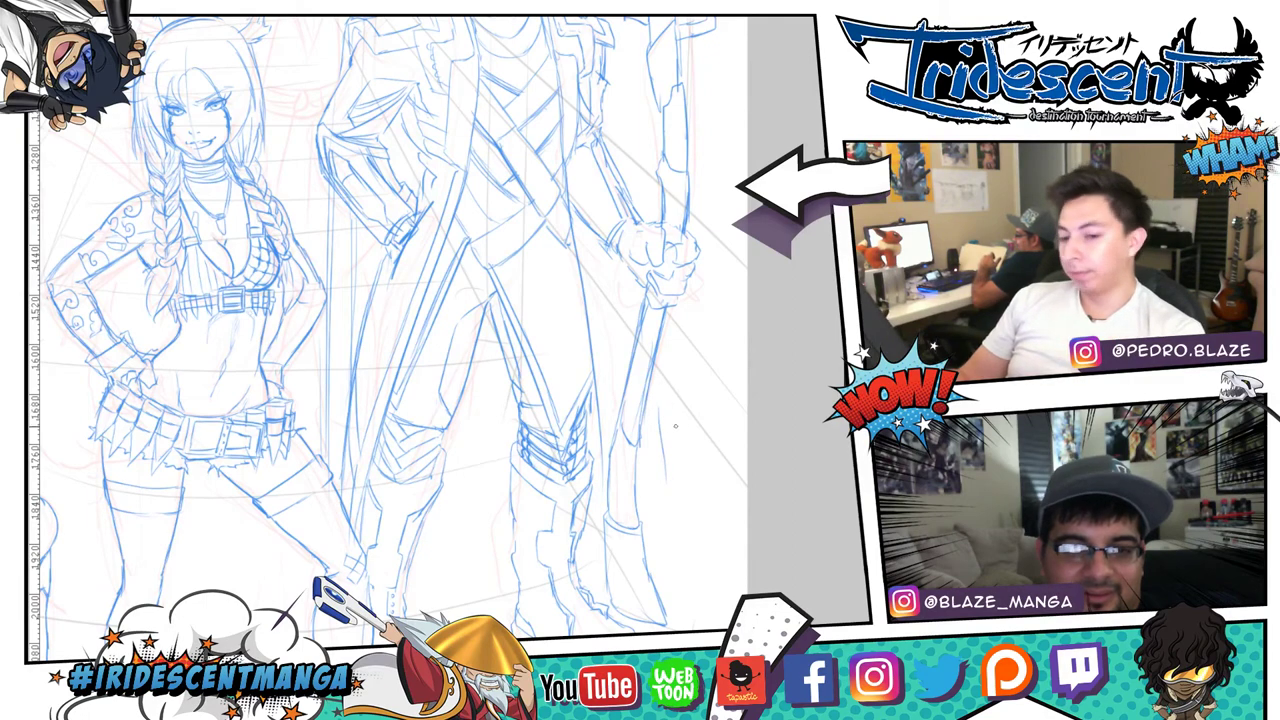
{"action": "key", "text": "ctrl+z"}
{"action": "left_click_drag", "start_coordinate": [704, 389], "coordinate": [665, 404]}
{"action": "left_click_drag", "start_coordinate": [665, 404], "coordinate": [680, 466]}
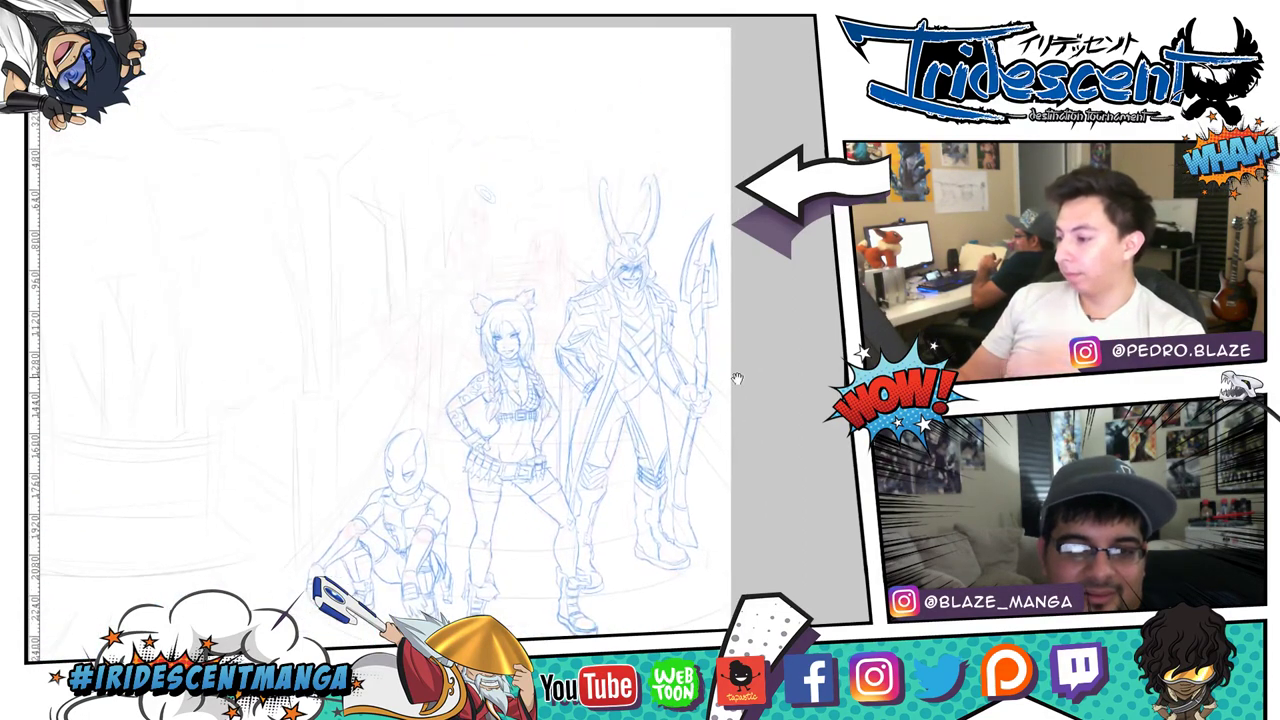
- Sketch the lower back edge of the horned figure's long coat showing between his boots
{"action": "scroll", "coordinate": [737, 378], "scroll_direction": "up", "scroll_amount": 4}
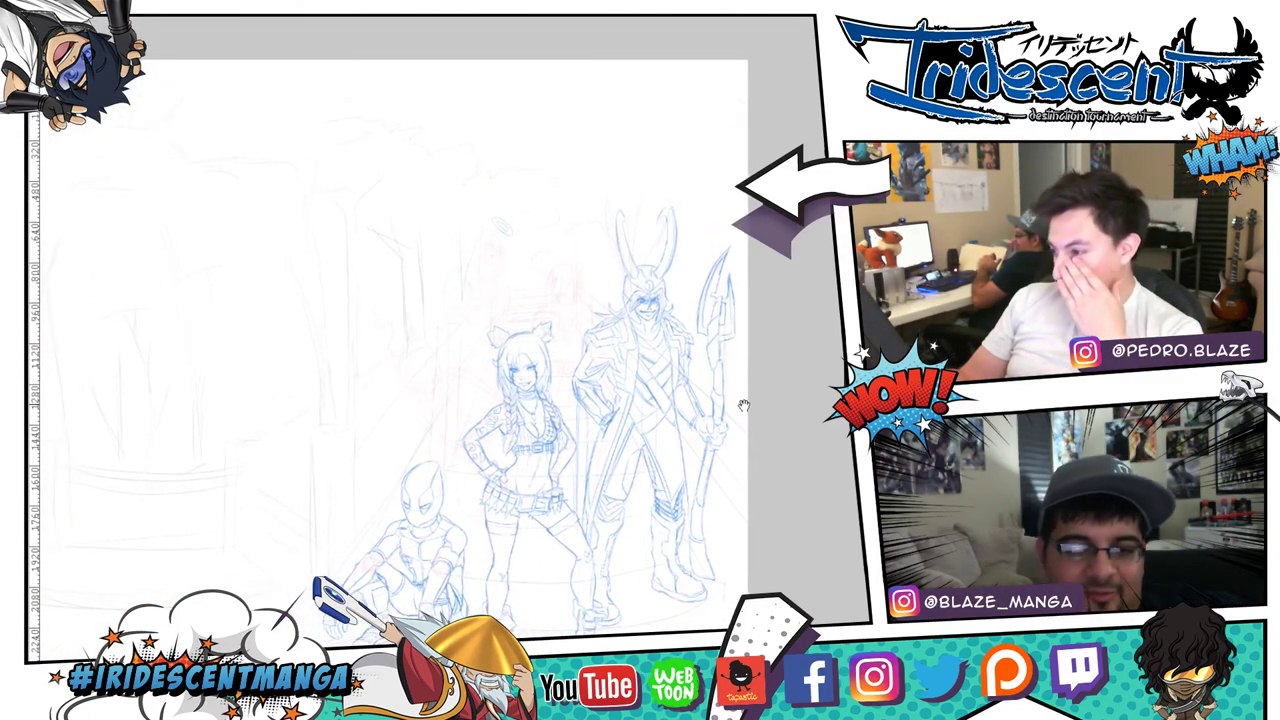
{"action": "left_click_drag", "start_coordinate": [743, 405], "coordinate": [767, 440]}
{"action": "left_click_drag", "start_coordinate": [773, 401], "coordinate": [768, 412]}
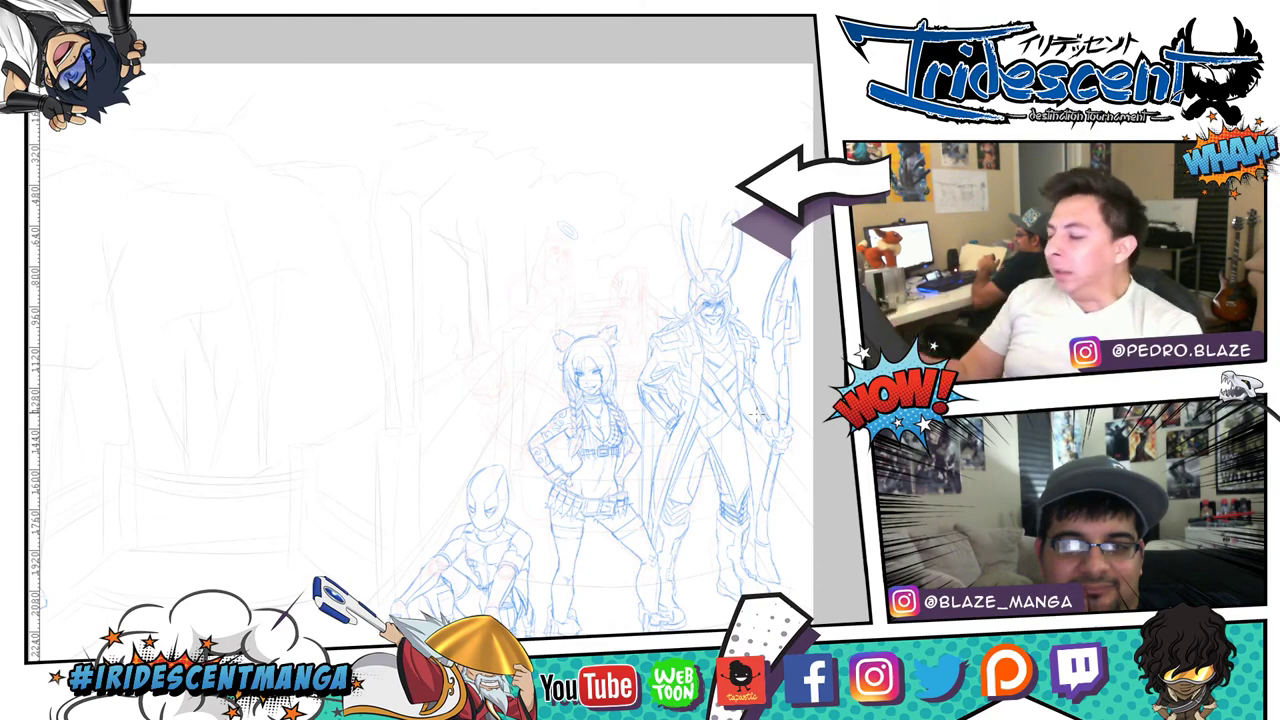
{"action": "scroll", "coordinate": [750, 503], "scroll_direction": "up", "scroll_amount": 2}
{"action": "scroll", "coordinate": [771, 487], "scroll_direction": "up", "scroll_amount": 3}
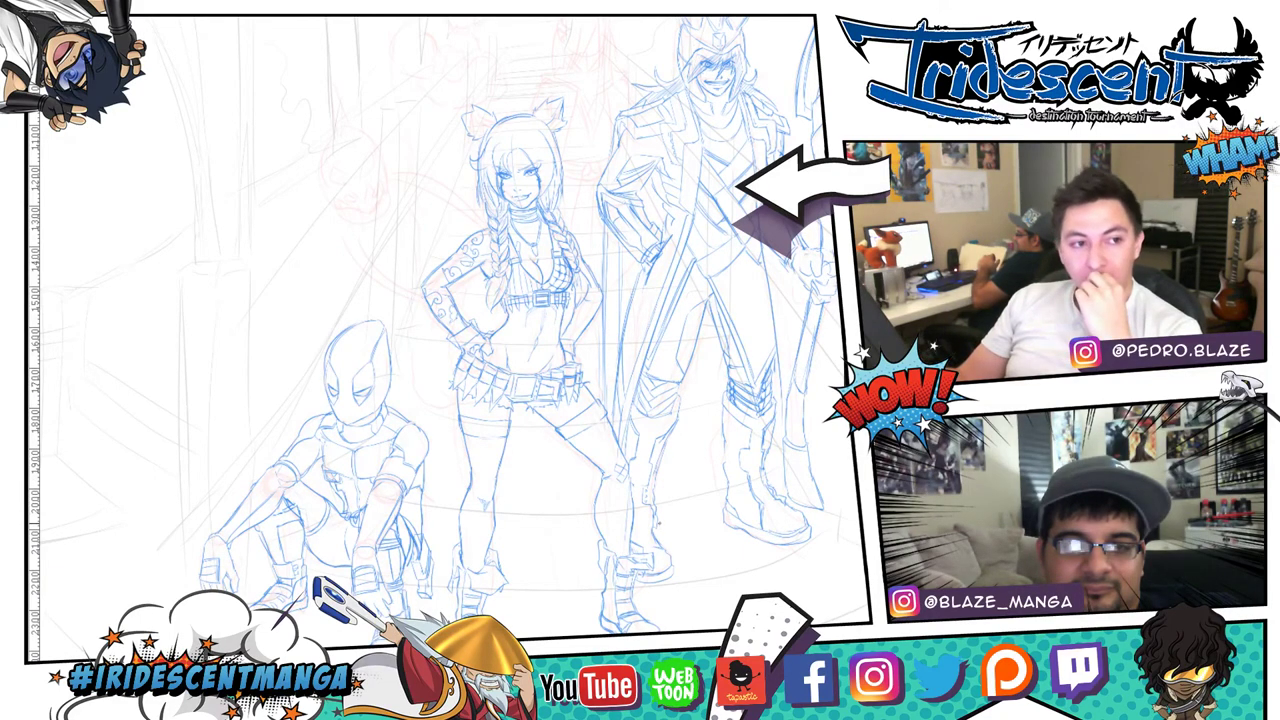
{"action": "left_click_drag", "start_coordinate": [666, 498], "coordinate": [698, 491]}
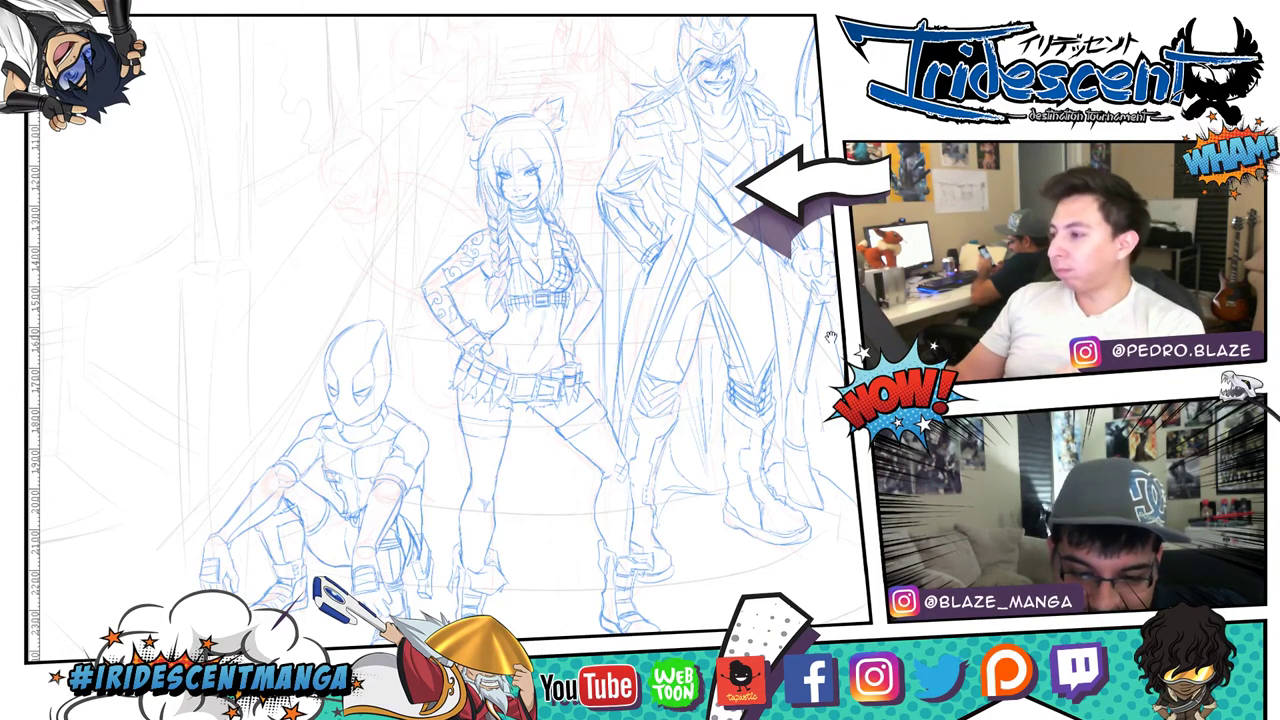
- Sketch a curved double-line band sweeping from below the round skull-faced shape to the cat-eared girl's bent arm, continuing behind it
{"action": "left_click_drag", "start_coordinate": [783, 277], "coordinate": [795, 405]}
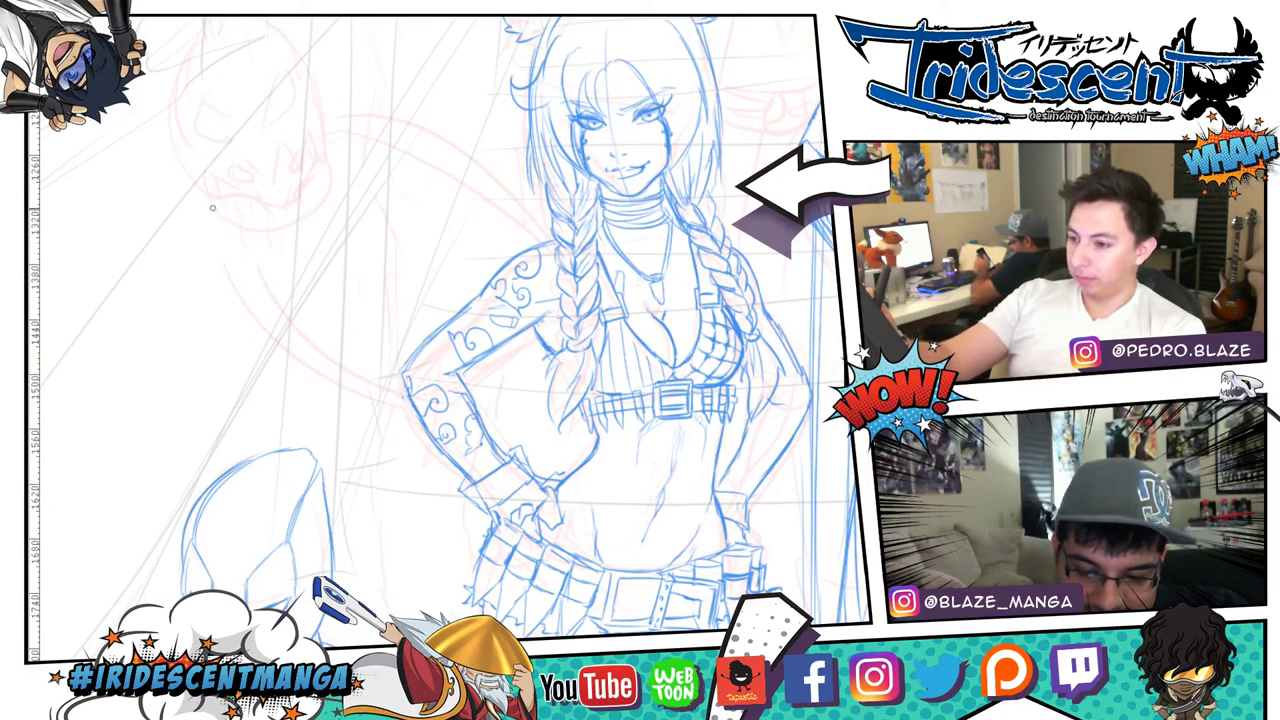
{"action": "mouse_move", "coordinate": [214, 207]}
{"action": "left_mouse_down"}
{"action": "mouse_move", "coordinate": [236, 287]}
{"action": "mouse_move", "coordinate": [297, 366]}
{"action": "mouse_move", "coordinate": [416, 414]}
{"action": "left_mouse_up"}
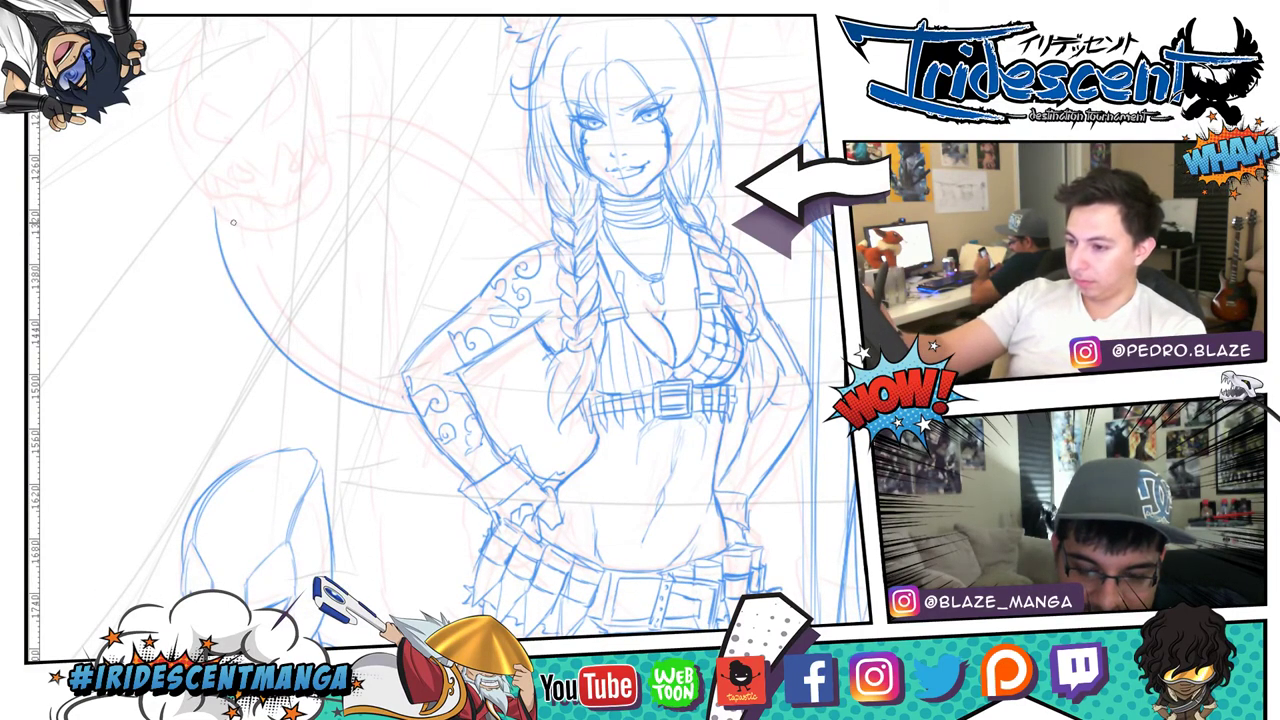
{"action": "mouse_move", "coordinate": [232, 220]}
{"action": "left_mouse_down"}
{"action": "mouse_move", "coordinate": [271, 310]}
{"action": "mouse_move", "coordinate": [406, 401]}
{"action": "left_mouse_up"}
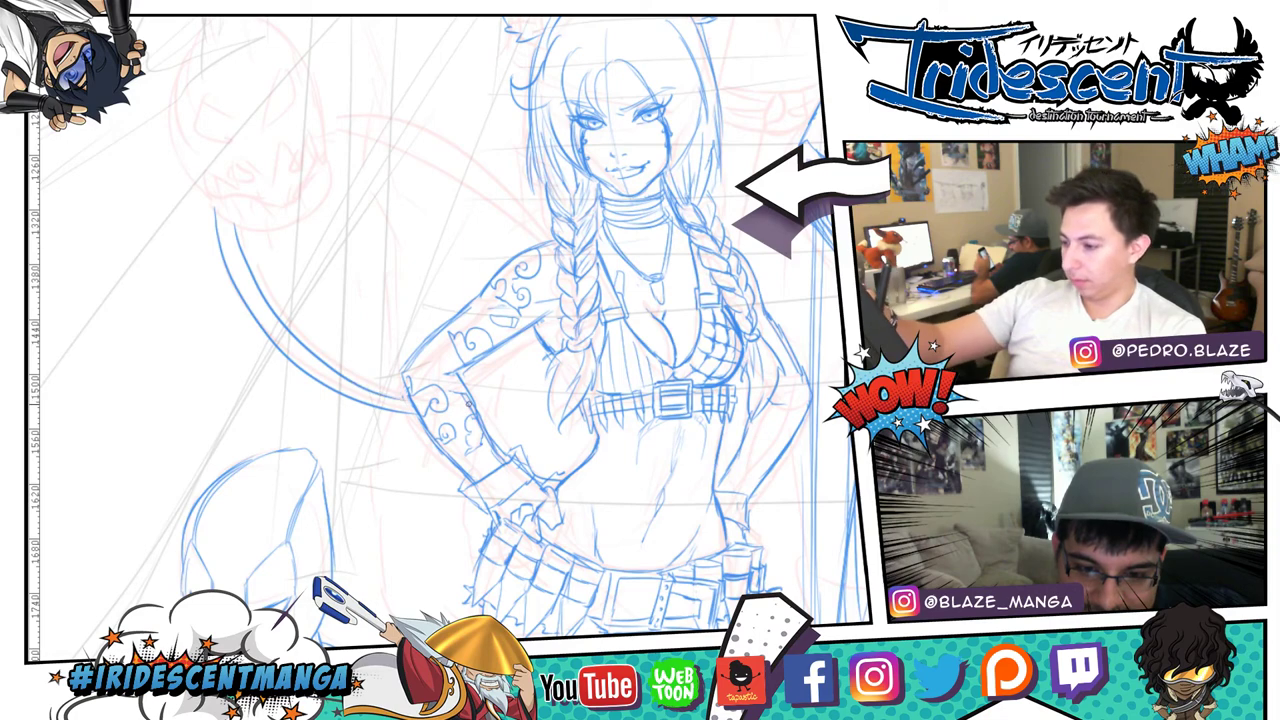
{"action": "mouse_move", "coordinate": [487, 405]}
{"action": "left_mouse_down"}
{"action": "mouse_move", "coordinate": [567, 408]}
{"action": "mouse_move", "coordinate": [575, 421]}
{"action": "left_mouse_up"}
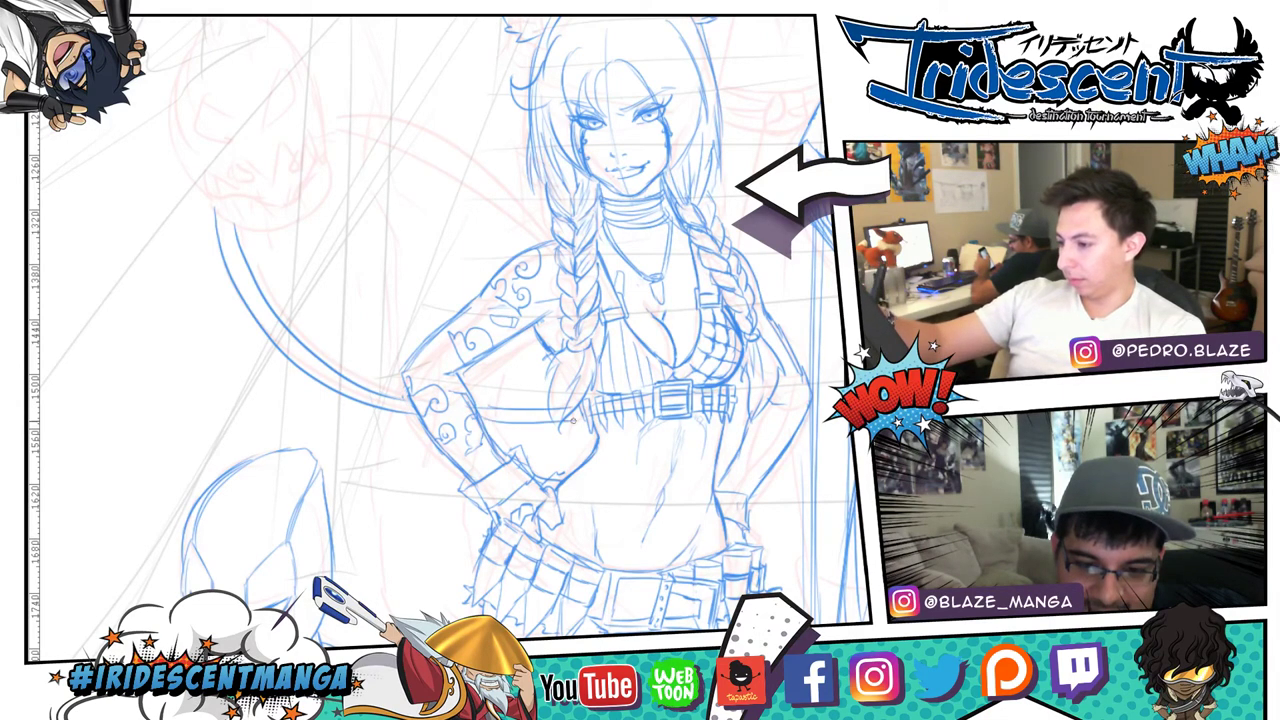
{"action": "left_click_drag", "start_coordinate": [764, 304], "coordinate": [740, 349]}
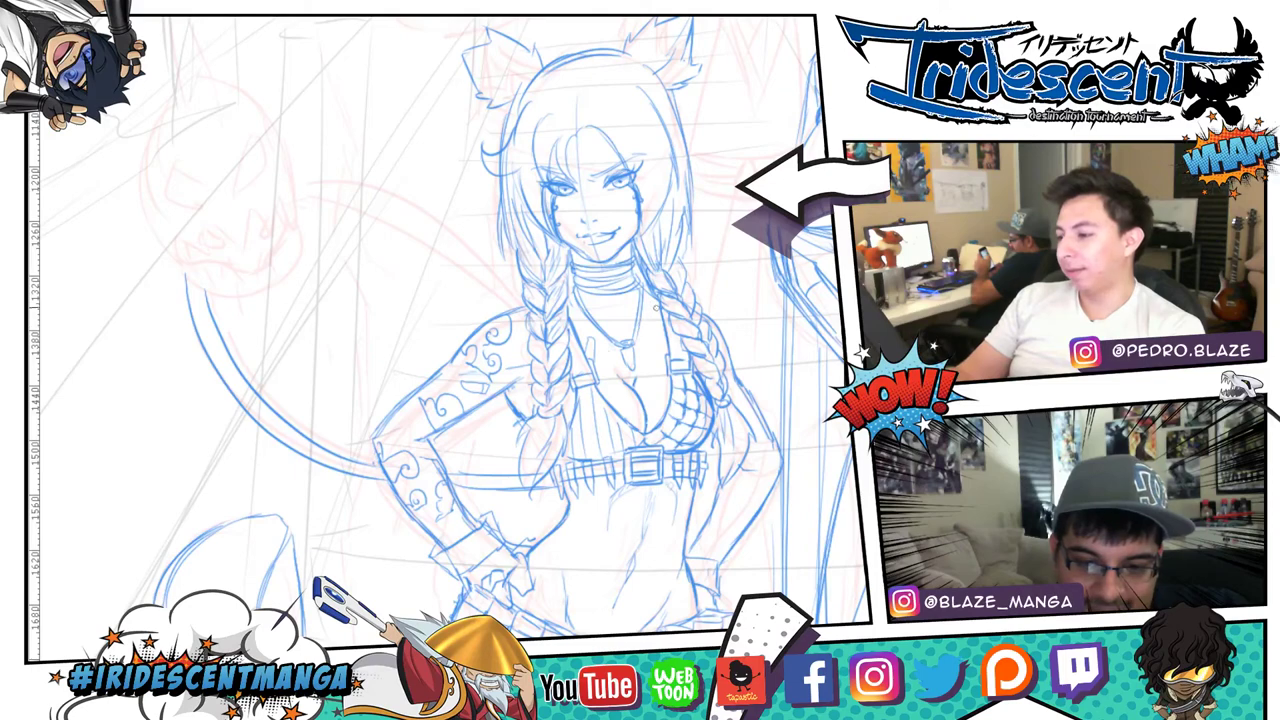
{"action": "mouse_move", "coordinate": [657, 293]}
{"action": "left_mouse_down"}
{"action": "mouse_move", "coordinate": [627, 294]}
{"action": "mouse_move", "coordinate": [618, 370]}
{"action": "mouse_move", "coordinate": [542, 456]}
{"action": "left_mouse_up"}
{"action": "left_click_drag", "start_coordinate": [597, 393], "coordinate": [497, 484]}
{"action": "mouse_move", "coordinate": [668, 308]}
{"action": "left_mouse_down"}
{"action": "mouse_move", "coordinate": [612, 402]}
{"action": "mouse_move", "coordinate": [492, 504]}
{"action": "left_mouse_up"}
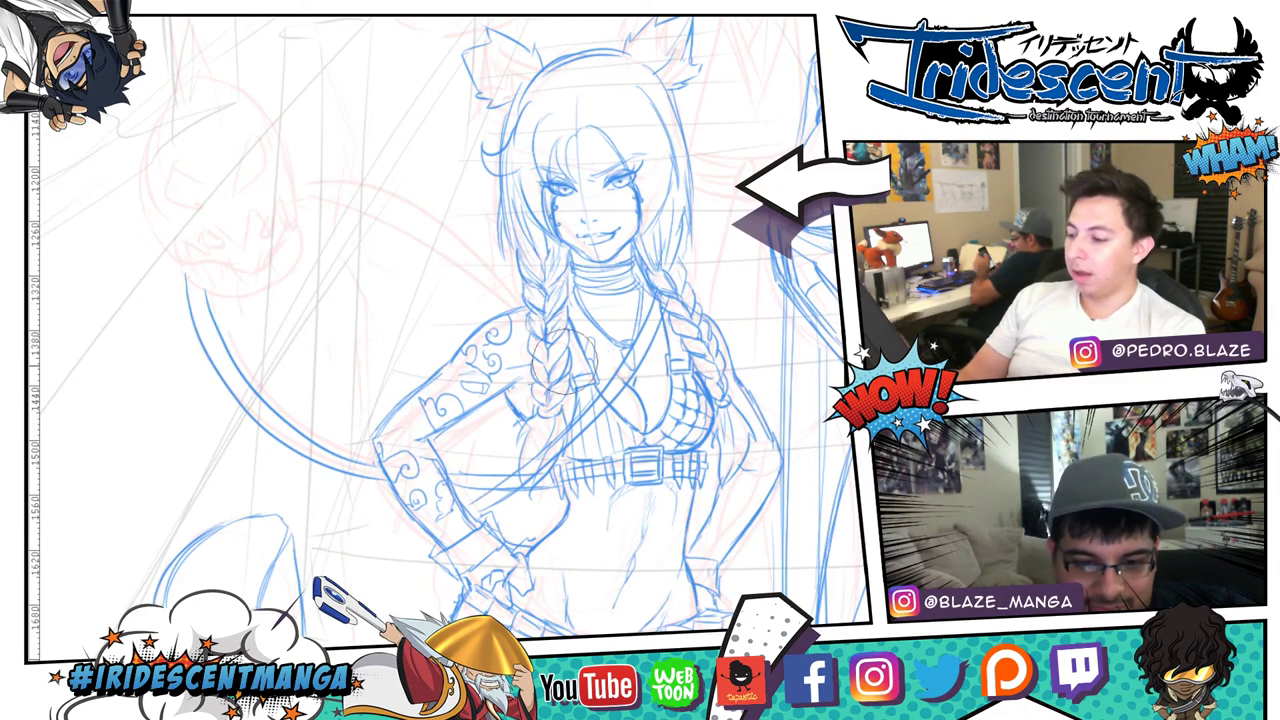
{"action": "key", "text": "ctrl+z"}
{"action": "key", "text": "ctrl+z"}
{"action": "key", "text": "ctrl+z"}
{"action": "key", "text": "ctrl+z"}
{"action": "key", "text": "ctrl+z"}
{"action": "key", "text": "ctrl+z"}
{"action": "key", "text": "ctrl+z"}
{"action": "key", "text": "ctrl+z"}
{"action": "key", "text": "ctrl+z"}
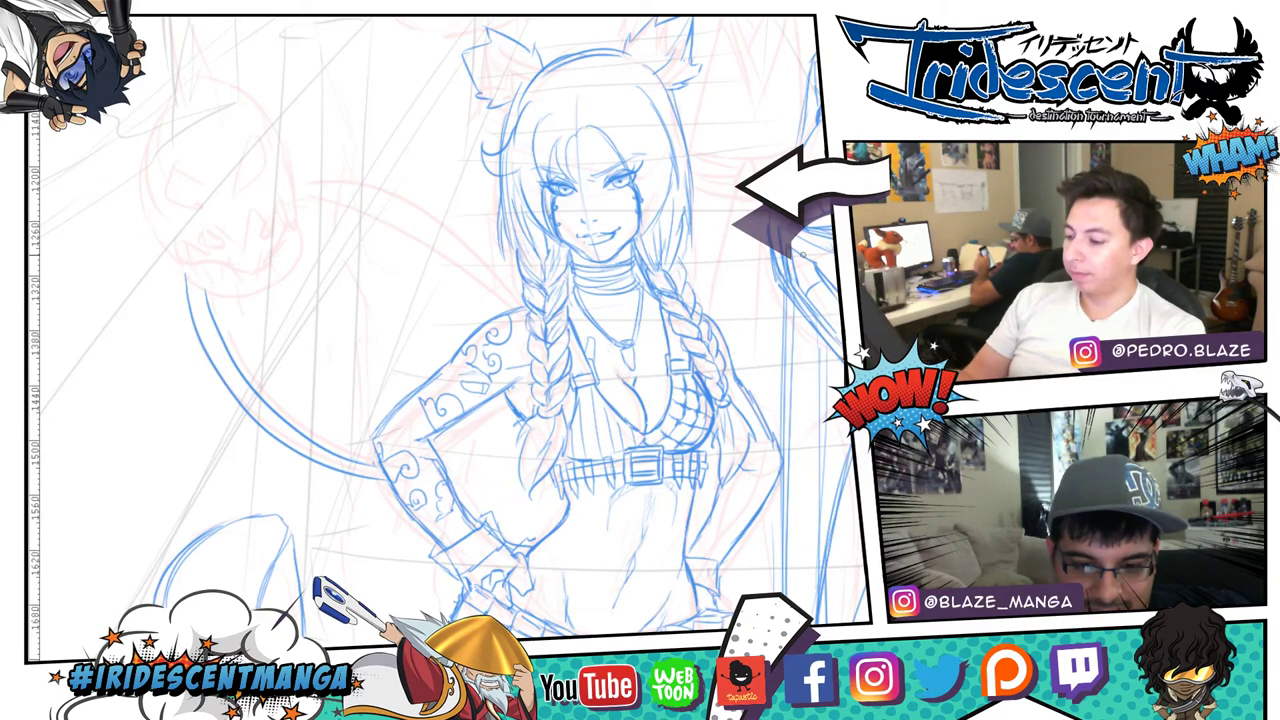
- Sketch a wide cross-body strap running diagonally from the cat-eared girl's shoulder over her chest and belt to the opposite hip
{"action": "left_click_drag", "start_coordinate": [660, 294], "coordinate": [526, 492]}
{"action": "key", "text": "ctrl+z"}
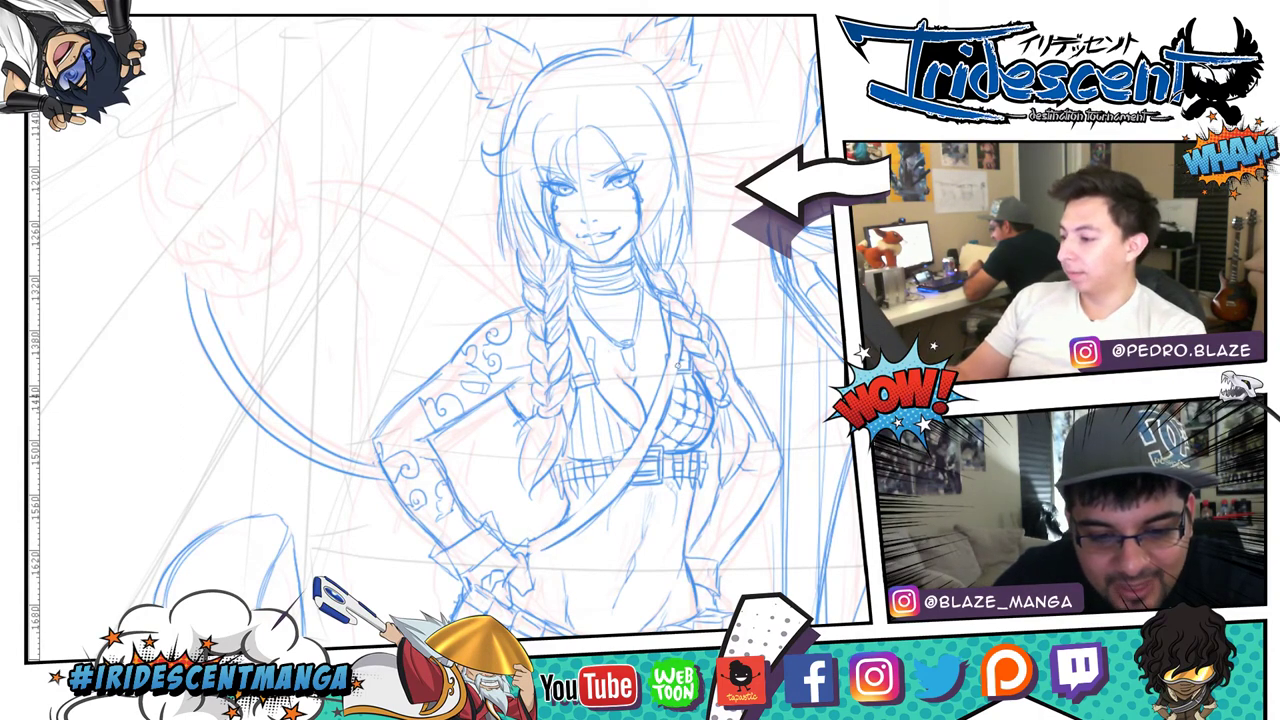
{"action": "mouse_move", "coordinate": [680, 360]}
{"action": "left_mouse_down"}
{"action": "mouse_move", "coordinate": [657, 423]}
{"action": "mouse_move", "coordinate": [578, 510]}
{"action": "left_mouse_up"}
{"action": "left_click_drag", "start_coordinate": [658, 430], "coordinate": [590, 516]}
{"action": "key", "text": "ctrl+z"}
{"action": "key", "text": "ctrl+z"}
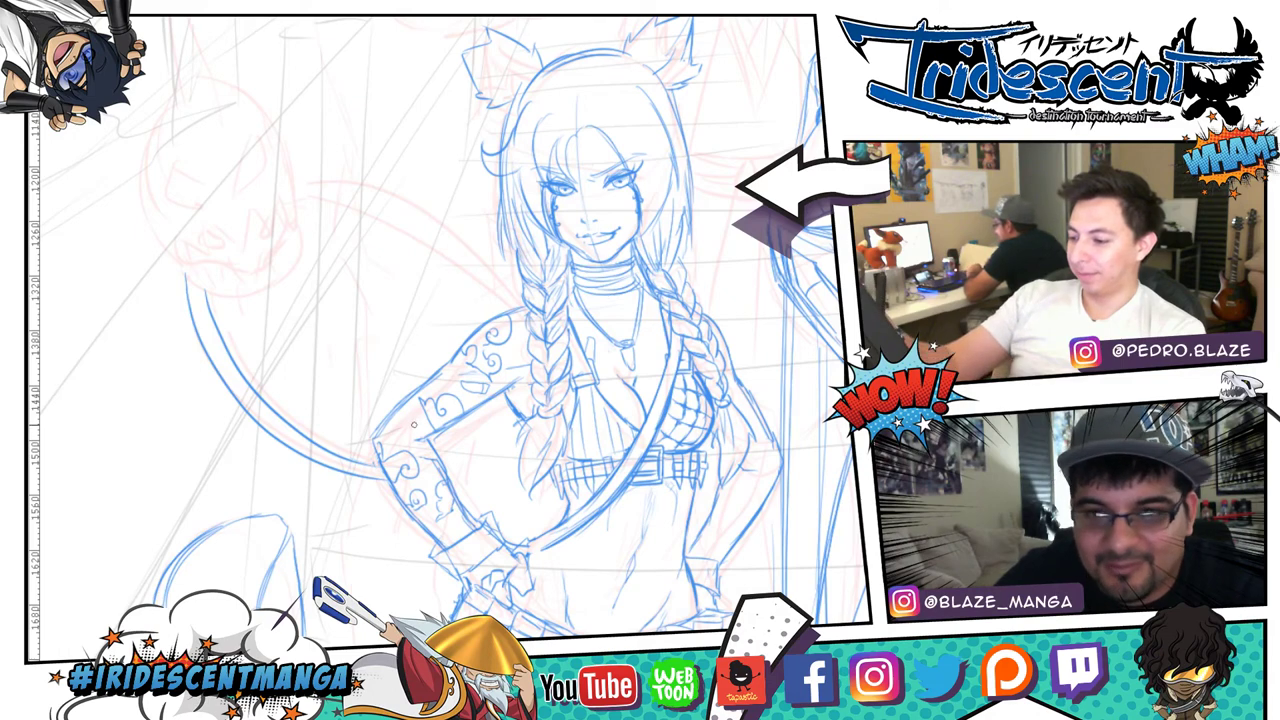
- Erase the curved band beside the girl's bent arm and sketch a new one from the skull-faced shape to her tattooed shoulder
{"action": "mouse_move", "coordinate": [355, 436]}
{"action": "left_mouse_down"}
{"action": "mouse_move", "coordinate": [369, 478]}
{"action": "mouse_move", "coordinate": [249, 379]}
{"action": "mouse_move", "coordinate": [179, 263]}
{"action": "mouse_move", "coordinate": [295, 442]}
{"action": "mouse_move", "coordinate": [202, 286]}
{"action": "mouse_move", "coordinate": [244, 374]}
{"action": "mouse_move", "coordinate": [327, 467]}
{"action": "mouse_move", "coordinate": [346, 469]}
{"action": "mouse_move", "coordinate": [318, 427]}
{"action": "left_mouse_up"}
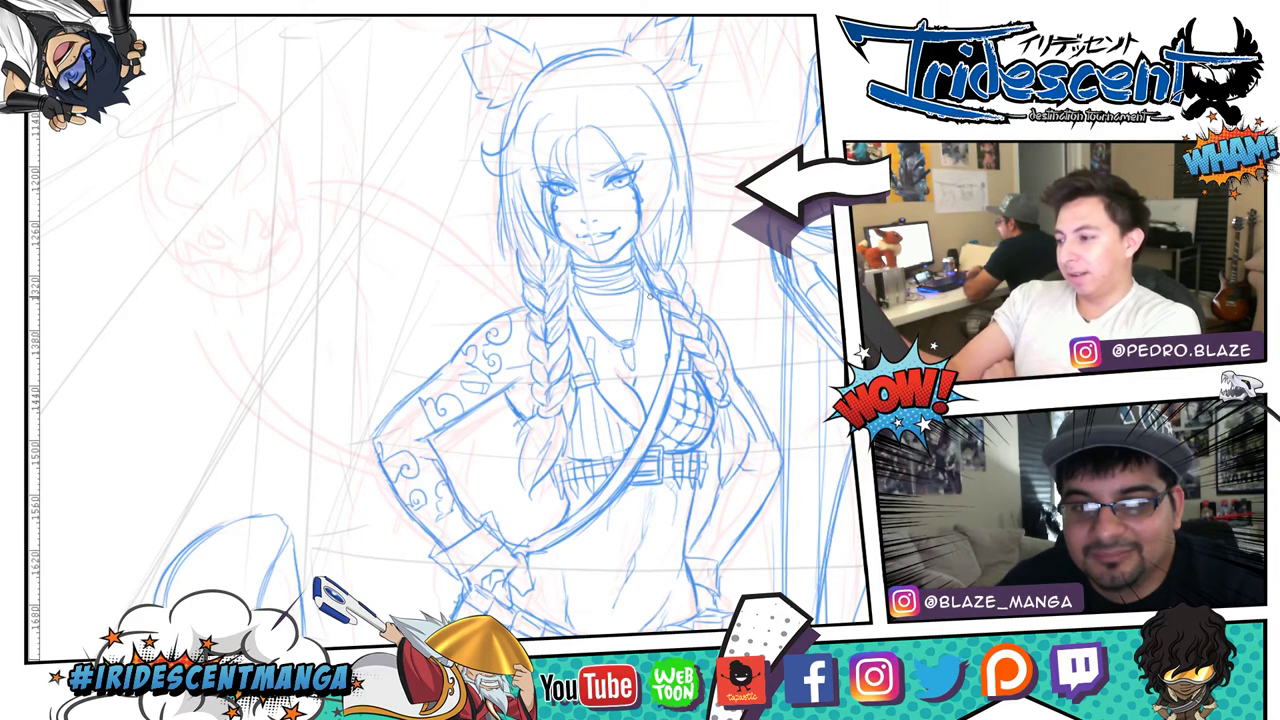
{"action": "left_click_drag", "start_coordinate": [505, 283], "coordinate": [396, 256]}
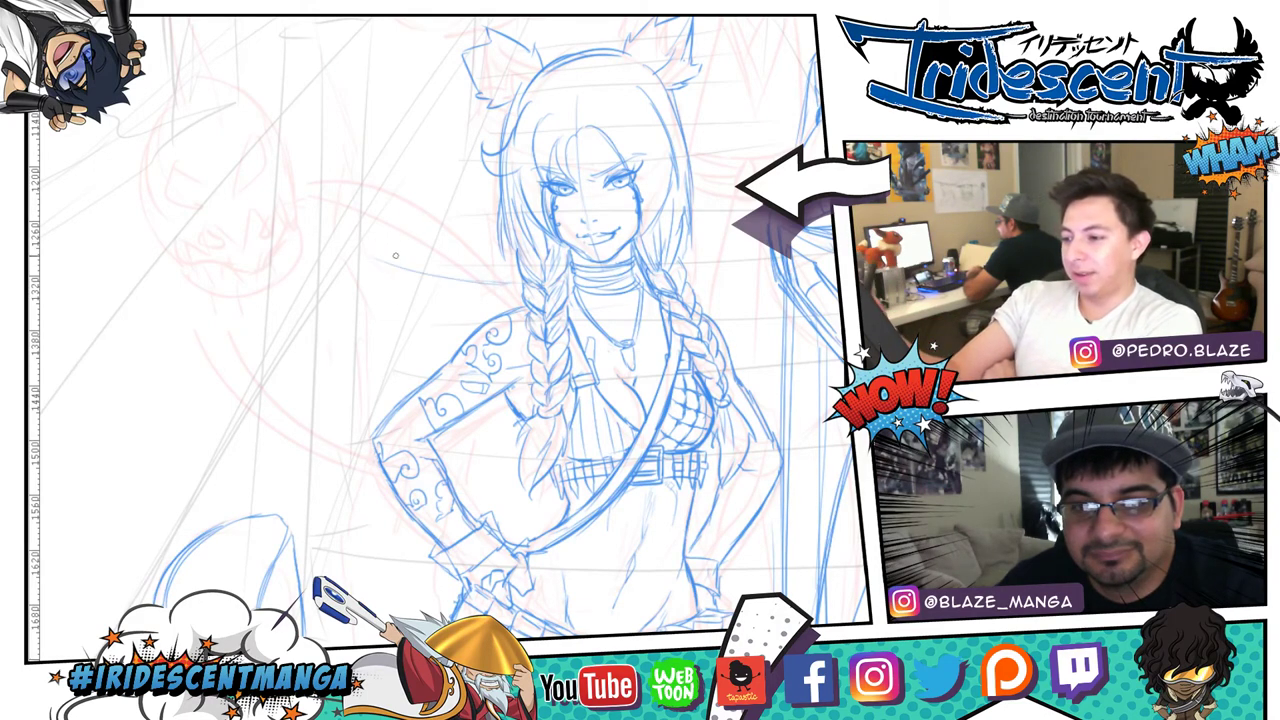
{"action": "mouse_move", "coordinate": [332, 223]}
{"action": "left_mouse_down"}
{"action": "mouse_move", "coordinate": [295, 184]}
{"action": "mouse_move", "coordinate": [439, 282]}
{"action": "mouse_move", "coordinate": [517, 287]}
{"action": "left_mouse_up"}
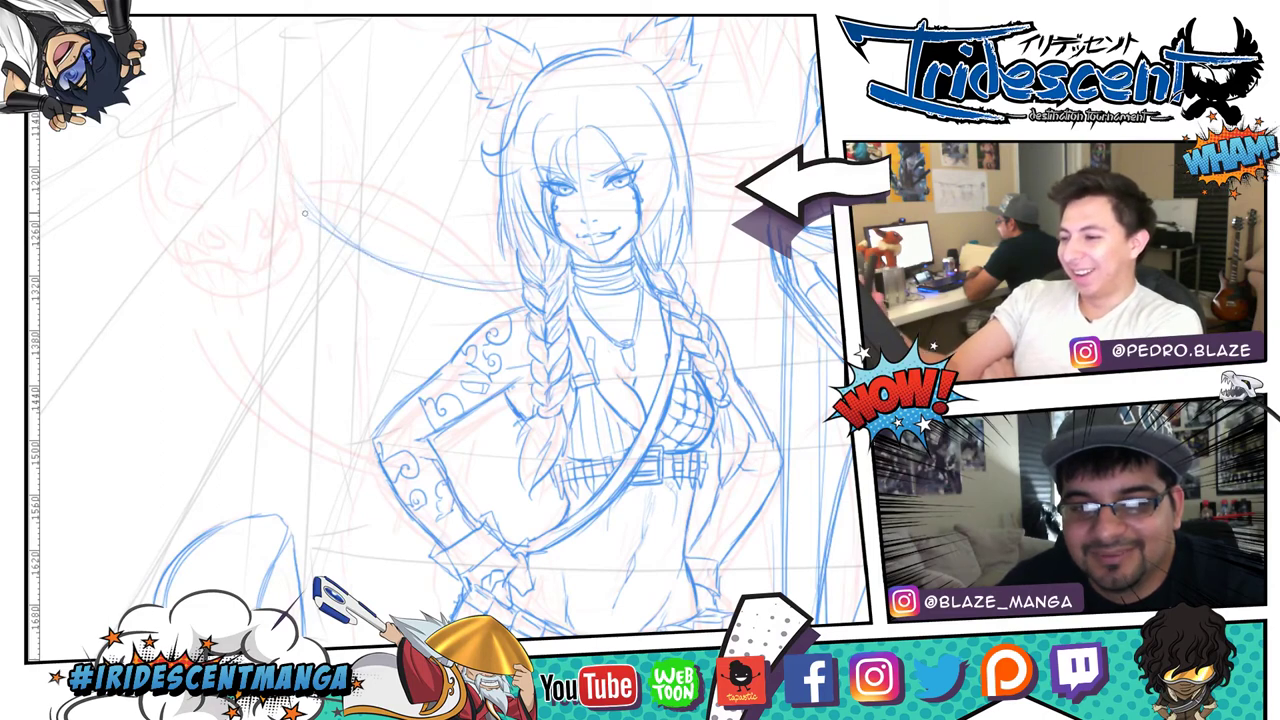
{"action": "mouse_move", "coordinate": [290, 187]}
{"action": "left_mouse_down"}
{"action": "mouse_move", "coordinate": [389, 273]}
{"action": "mouse_move", "coordinate": [291, 198]}
{"action": "mouse_move", "coordinate": [437, 289]}
{"action": "mouse_move", "coordinate": [347, 254]}
{"action": "mouse_move", "coordinate": [467, 299]}
{"action": "mouse_move", "coordinate": [452, 293]}
{"action": "mouse_move", "coordinate": [512, 300]}
{"action": "left_mouse_up"}
{"action": "mouse_move", "coordinate": [290, 196]}
{"action": "left_mouse_down"}
{"action": "mouse_move", "coordinate": [345, 259]}
{"action": "mouse_move", "coordinate": [422, 285]}
{"action": "mouse_move", "coordinate": [335, 234]}
{"action": "mouse_move", "coordinate": [366, 255]}
{"action": "left_mouse_up"}
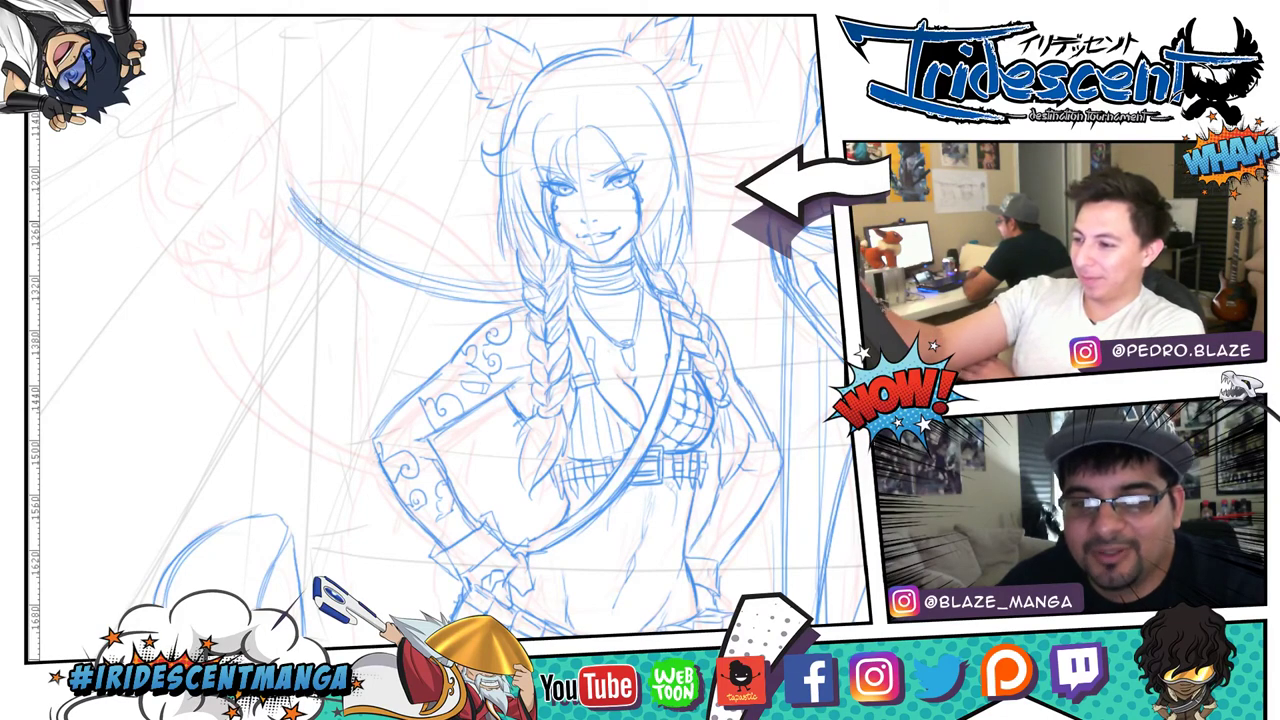
- Build up the edges of the curved band leading to the girl's shoulder and clean up the lines near its outer end
{"action": "left_click_drag", "start_coordinate": [289, 204], "coordinate": [385, 277]}
{"action": "left_click_drag", "start_coordinate": [314, 233], "coordinate": [414, 286]}
{"action": "left_click_drag", "start_coordinate": [358, 252], "coordinate": [458, 296]}
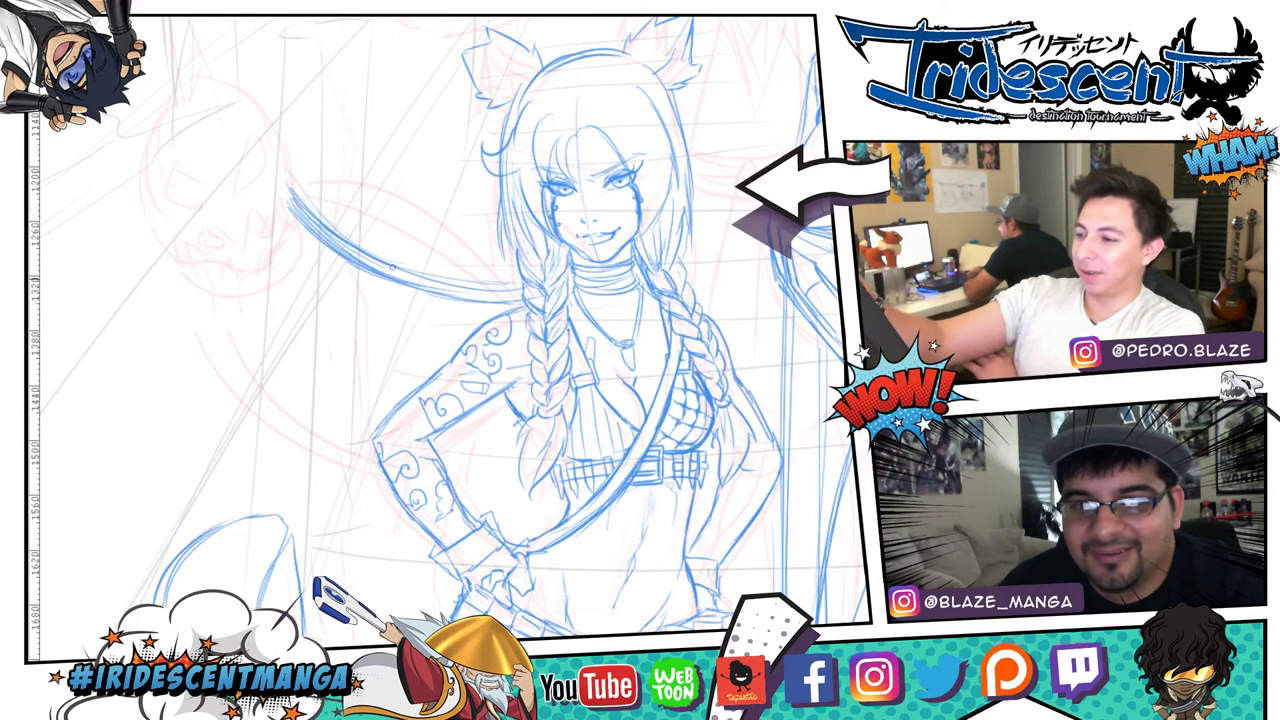
{"action": "left_click_drag", "start_coordinate": [390, 266], "coordinate": [518, 290]}
{"action": "left_click_drag", "start_coordinate": [418, 286], "coordinate": [520, 301]}
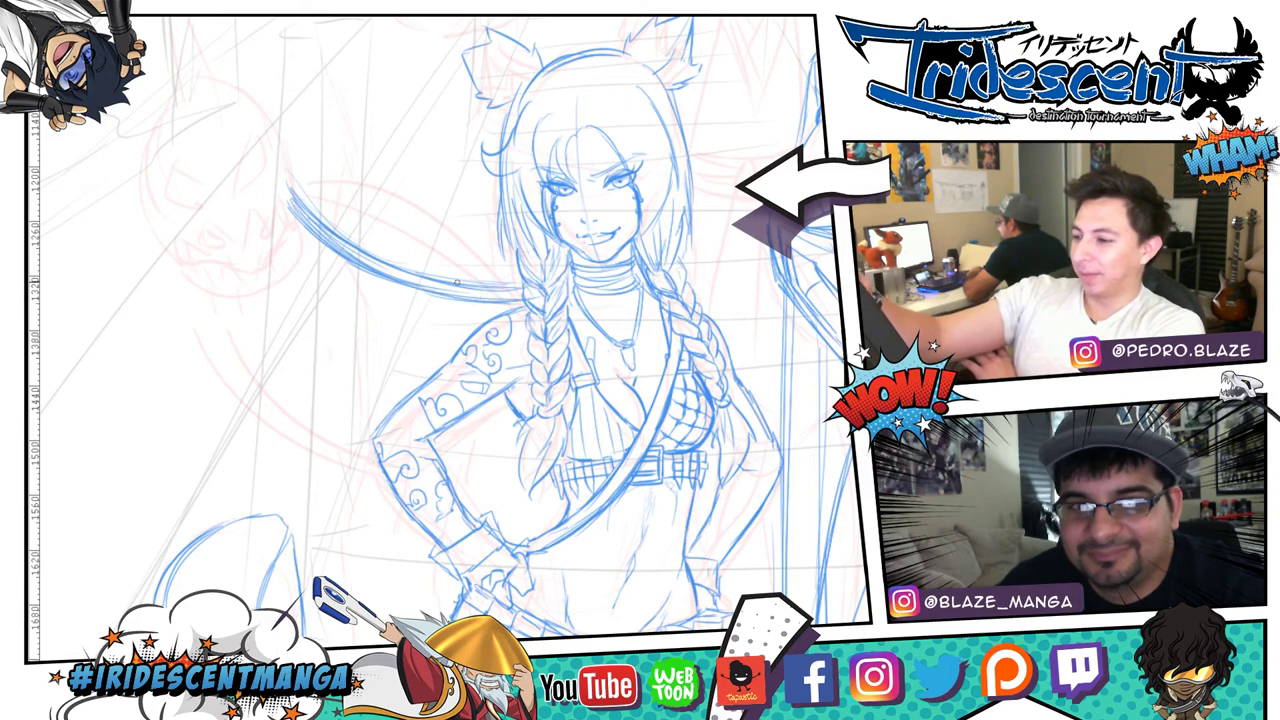
{"action": "key", "text": "e"}
{"action": "mouse_move", "coordinate": [310, 226]}
{"action": "left_mouse_down"}
{"action": "mouse_move", "coordinate": [286, 192]}
{"action": "mouse_move", "coordinate": [338, 250]}
{"action": "left_mouse_up"}
{"action": "key", "text": "p"}
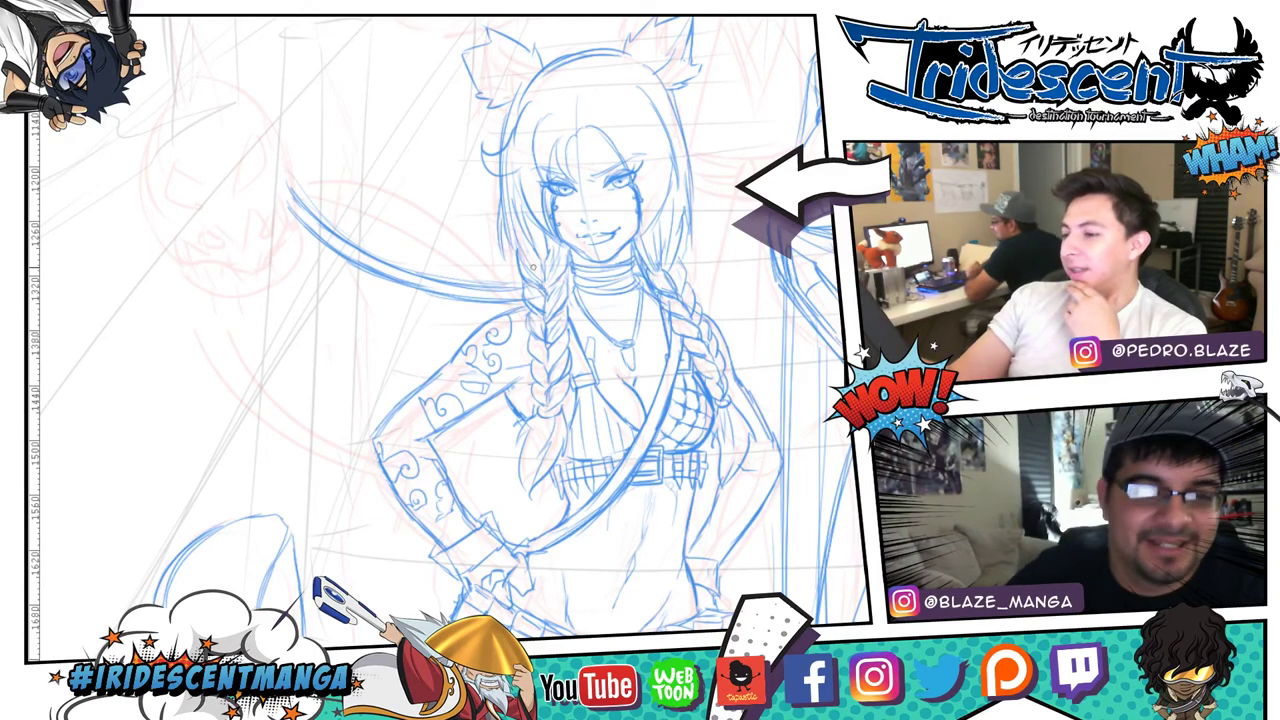
- Sketch the lower curved band sweeping from beneath the skull-faced shape to the girl's bent forearm, with doubled edge lines
{"action": "mouse_move", "coordinate": [164, 244]}
{"action": "left_mouse_down"}
{"action": "mouse_move", "coordinate": [227, 393]}
{"action": "mouse_move", "coordinate": [386, 528]}
{"action": "left_mouse_up"}
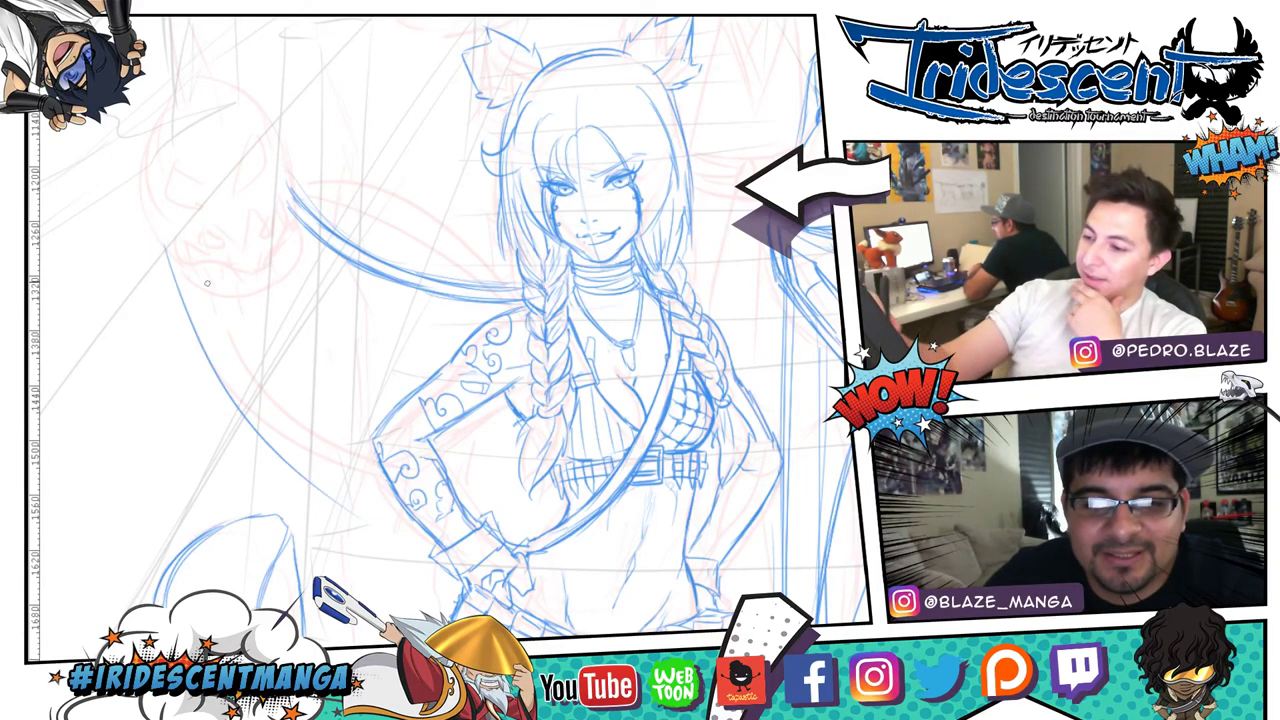
{"action": "mouse_move", "coordinate": [170, 244]}
{"action": "left_mouse_down"}
{"action": "mouse_move", "coordinate": [202, 334]}
{"action": "mouse_move", "coordinate": [299, 465]}
{"action": "left_mouse_up"}
{"action": "left_click_drag", "start_coordinate": [193, 320], "coordinate": [384, 512]}
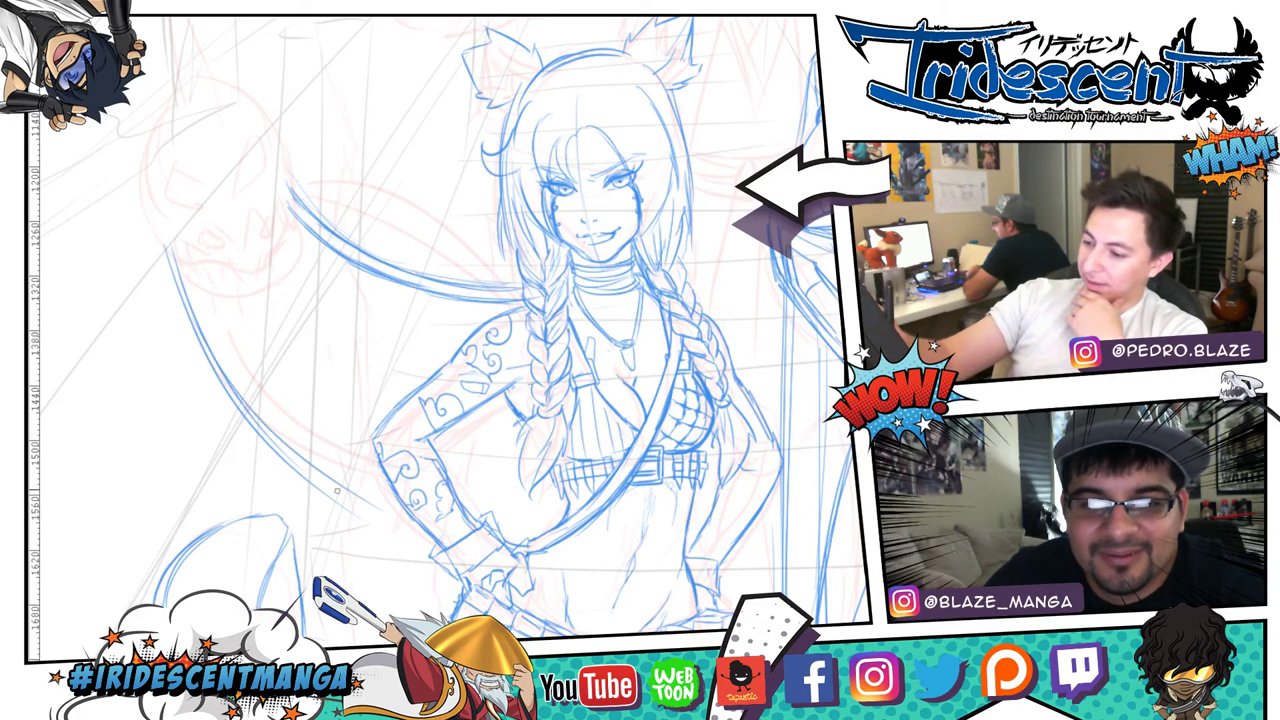
{"action": "left_click_drag", "start_coordinate": [286, 457], "coordinate": [400, 530]}
{"action": "left_click_drag", "start_coordinate": [318, 484], "coordinate": [413, 537]}
{"action": "left_click_drag", "start_coordinate": [323, 487], "coordinate": [398, 528]}
{"action": "left_click_drag", "start_coordinate": [328, 495], "coordinate": [427, 539]}
{"action": "left_click_drag", "start_coordinate": [342, 490], "coordinate": [417, 524]}
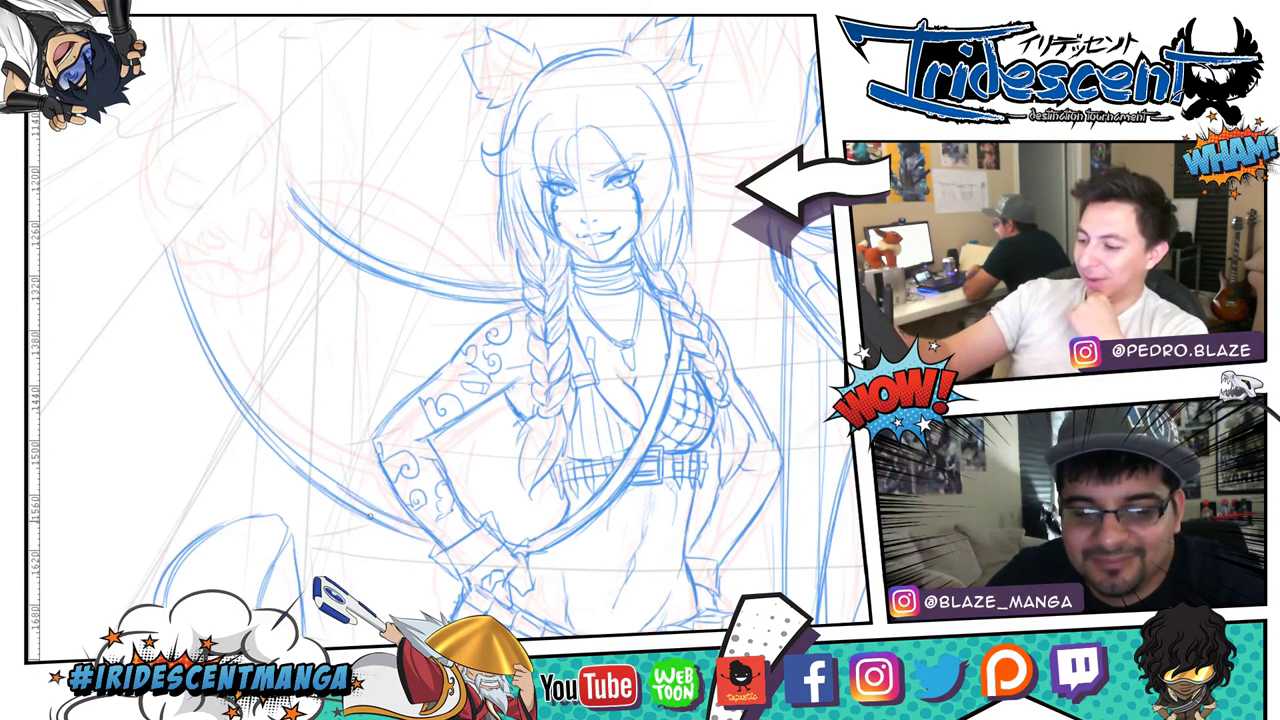
{"action": "mouse_move", "coordinate": [178, 258]}
{"action": "left_mouse_down"}
{"action": "mouse_move", "coordinate": [274, 434]}
{"action": "mouse_move", "coordinate": [250, 400]}
{"action": "left_mouse_up"}
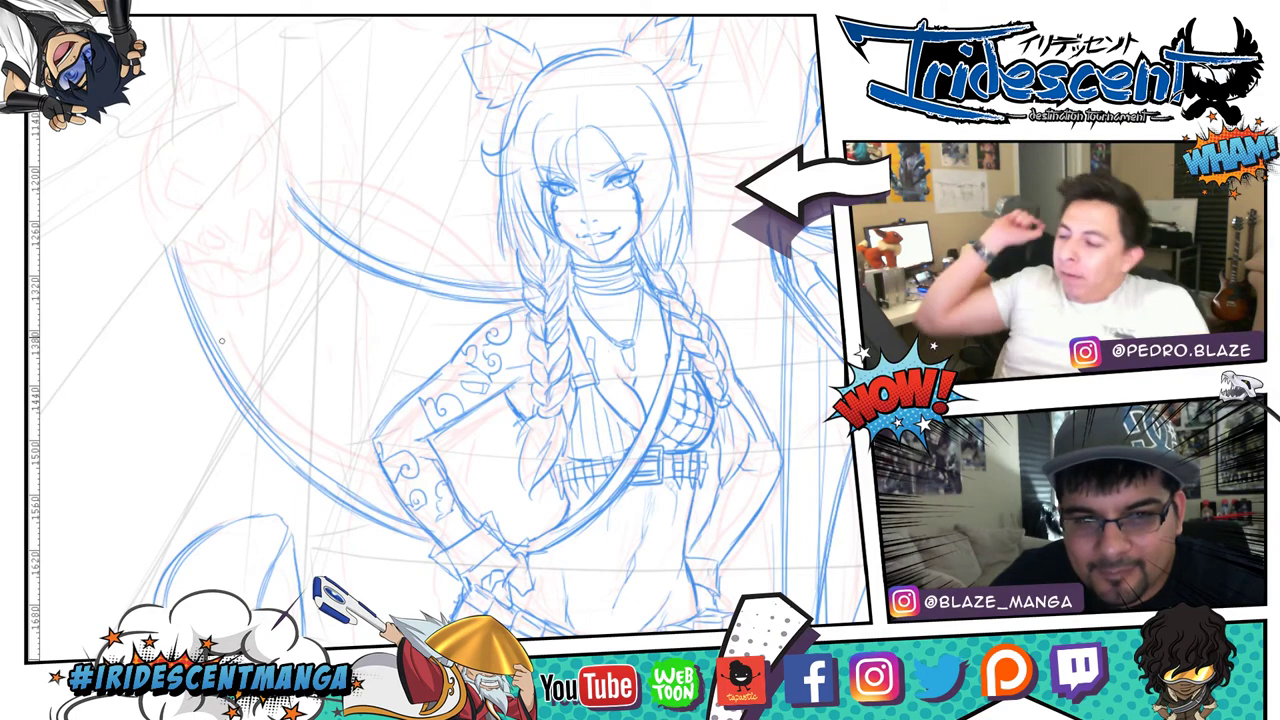
- Sketch a jagged zigzag edge spanning the outer ends of the two bands, with round eyes just beneath it
{"action": "left_click_drag", "start_coordinate": [380, 190], "coordinate": [540, 257]}
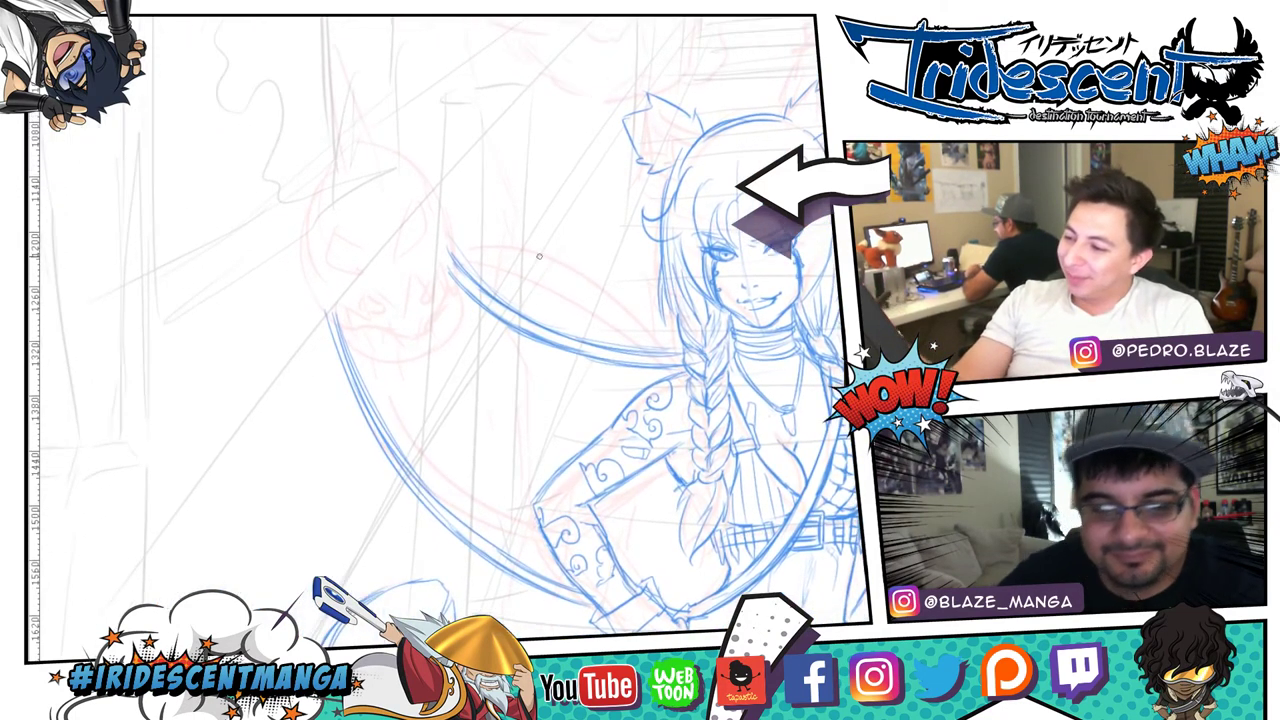
{"action": "mouse_move", "coordinate": [449, 241]}
{"action": "left_mouse_down"}
{"action": "mouse_move", "coordinate": [453, 294]}
{"action": "mouse_move", "coordinate": [437, 264]}
{"action": "mouse_move", "coordinate": [419, 286]}
{"action": "mouse_move", "coordinate": [430, 300]}
{"action": "mouse_move", "coordinate": [410, 275]}
{"action": "left_mouse_up"}
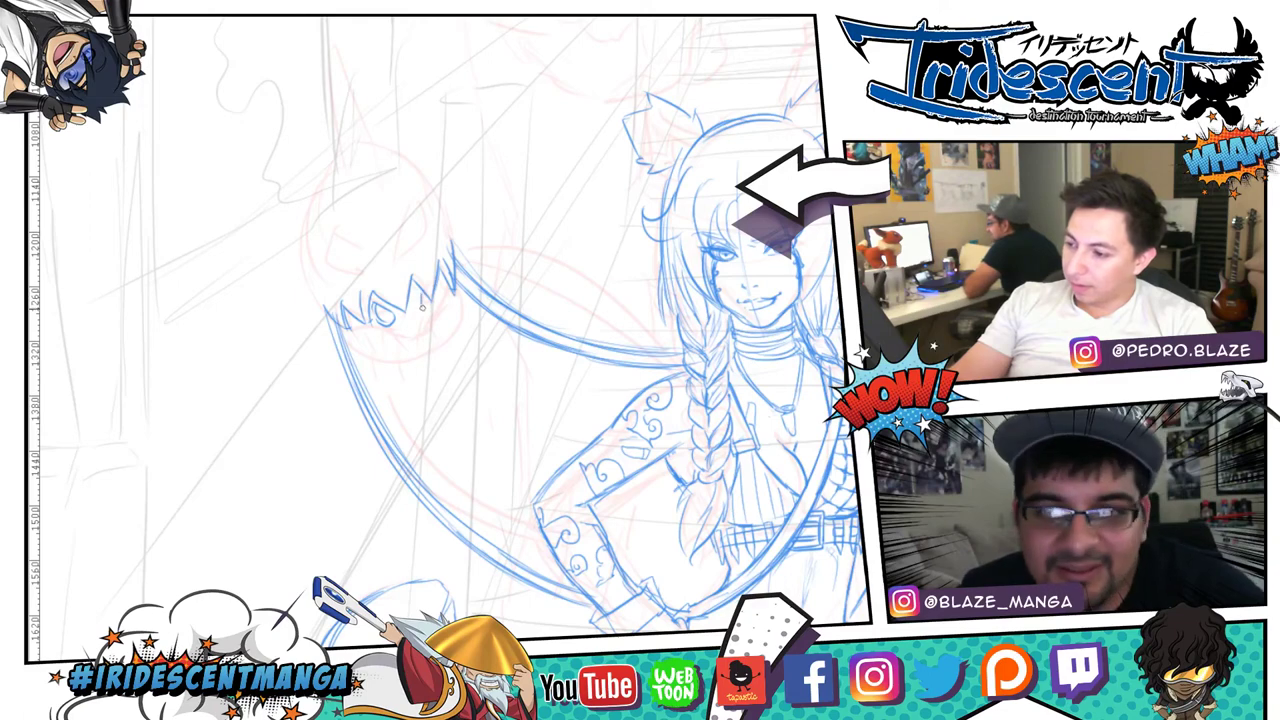
{"action": "mouse_move", "coordinate": [421, 307]}
{"action": "left_mouse_down"}
{"action": "mouse_move", "coordinate": [381, 306]}
{"action": "mouse_move", "coordinate": [387, 296]}
{"action": "mouse_move", "coordinate": [384, 315]}
{"action": "mouse_move", "coordinate": [373, 300]}
{"action": "mouse_move", "coordinate": [426, 304]}
{"action": "left_mouse_up"}
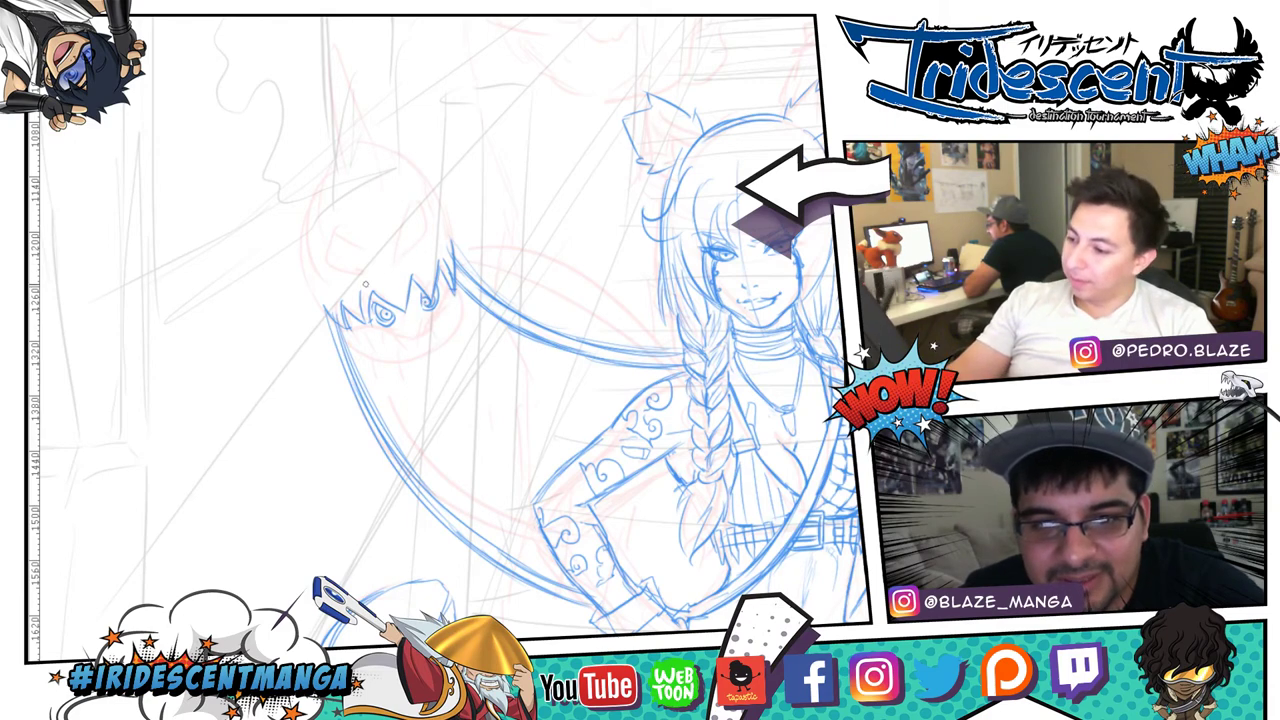
- Draw a toothy grin and pointed jaw below the round eyes, and reshape the eyes into an angry glare
{"action": "mouse_move", "coordinate": [355, 331]}
{"action": "left_mouse_down"}
{"action": "mouse_move", "coordinate": [396, 344]}
{"action": "mouse_move", "coordinate": [362, 333]}
{"action": "mouse_move", "coordinate": [402, 343]}
{"action": "mouse_move", "coordinate": [448, 300]}
{"action": "left_mouse_up"}
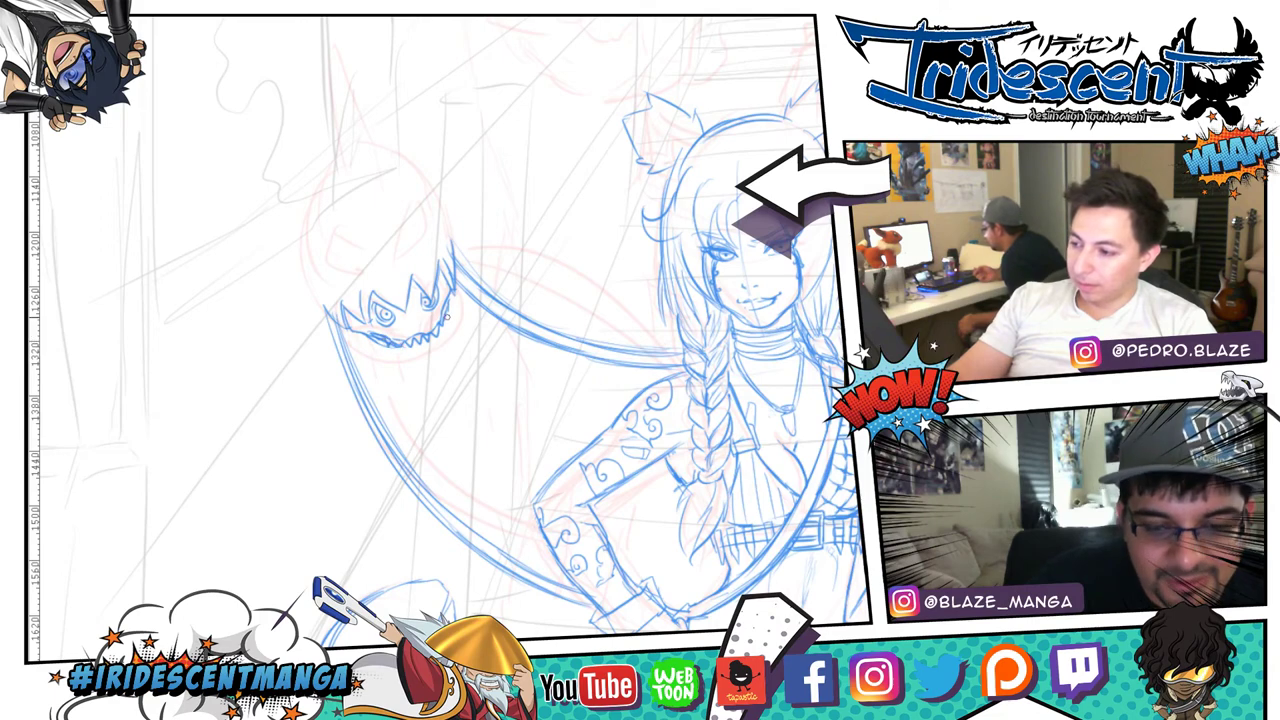
{"action": "left_click_drag", "start_coordinate": [443, 326], "coordinate": [402, 347]}
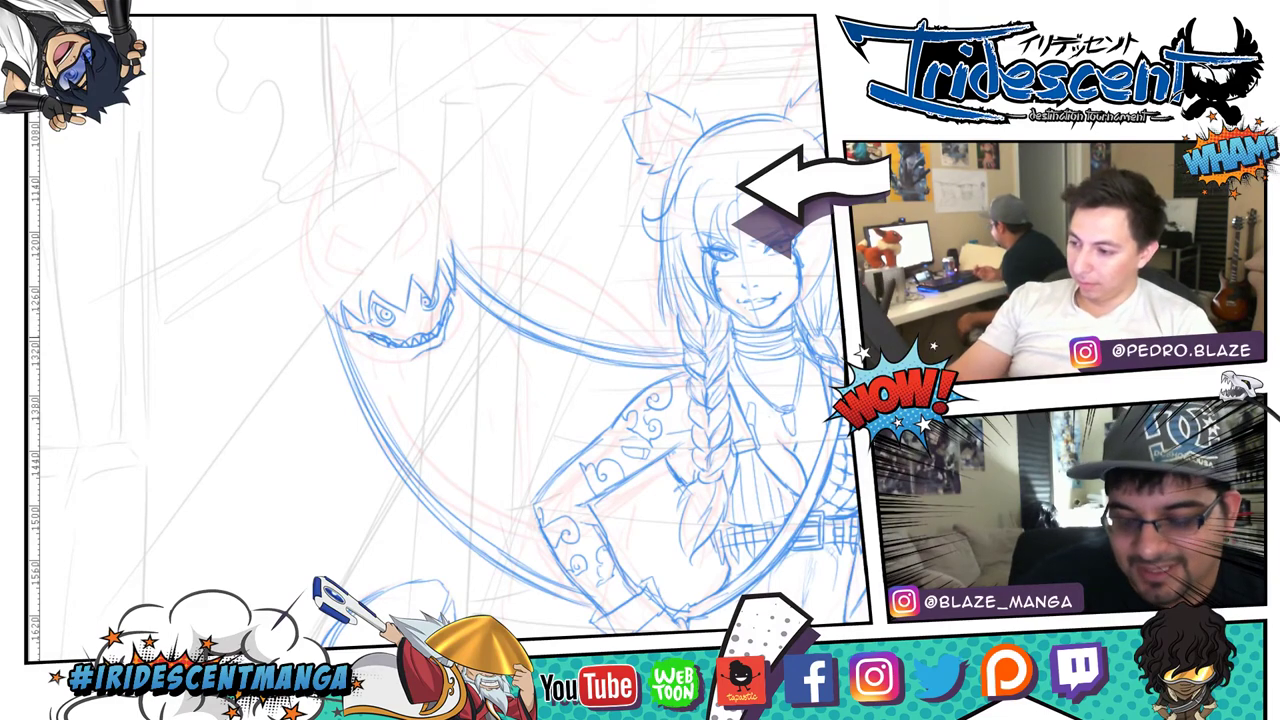
{"action": "left_click_drag", "start_coordinate": [358, 338], "coordinate": [408, 362]}
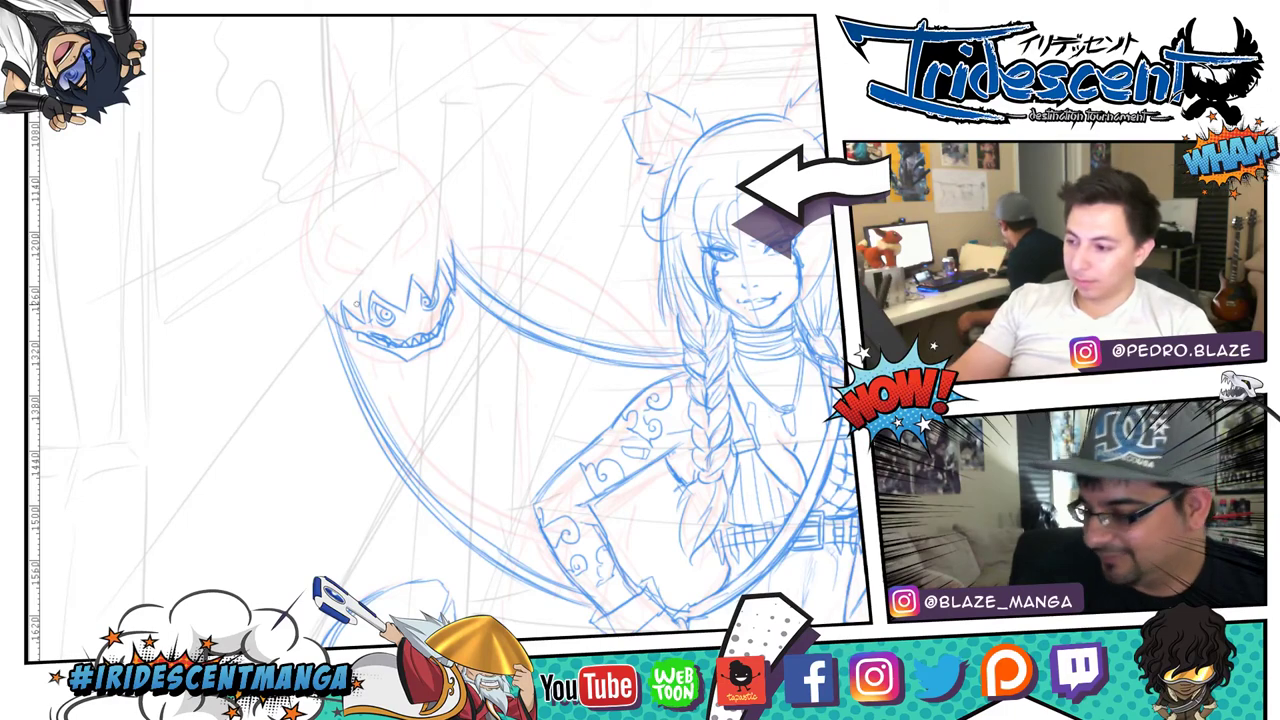
{"action": "left_click_drag", "start_coordinate": [346, 313], "coordinate": [386, 338]}
{"action": "left_click", "coordinate": [416, 321]}
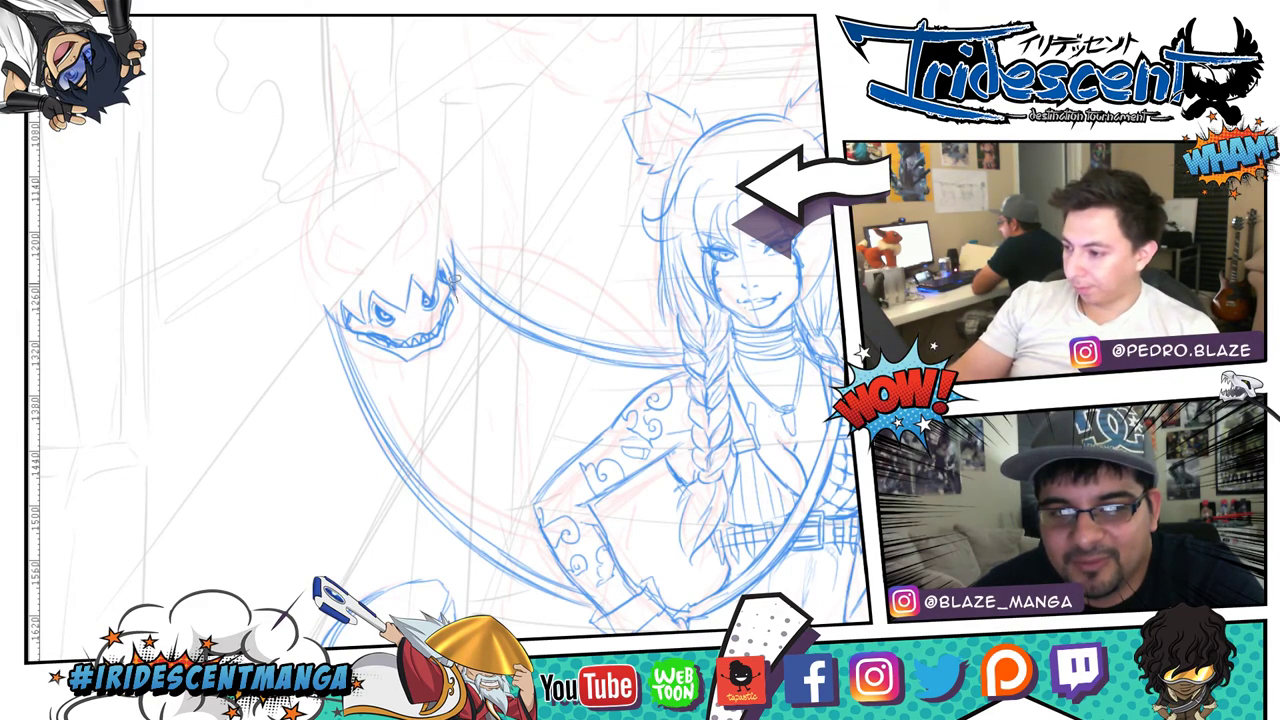
- Select the small creature's mouth and jaw freehand, distort them by their corners to fit the face, and deselect
{"action": "mouse_move", "coordinate": [384, 322]}
{"action": "left_mouse_down"}
{"action": "mouse_move", "coordinate": [347, 309]}
{"action": "mouse_move", "coordinate": [409, 373]}
{"action": "mouse_move", "coordinate": [465, 331]}
{"action": "mouse_move", "coordinate": [451, 293]}
{"action": "left_mouse_up"}
{"action": "left_click", "coordinate": [432, 399]}
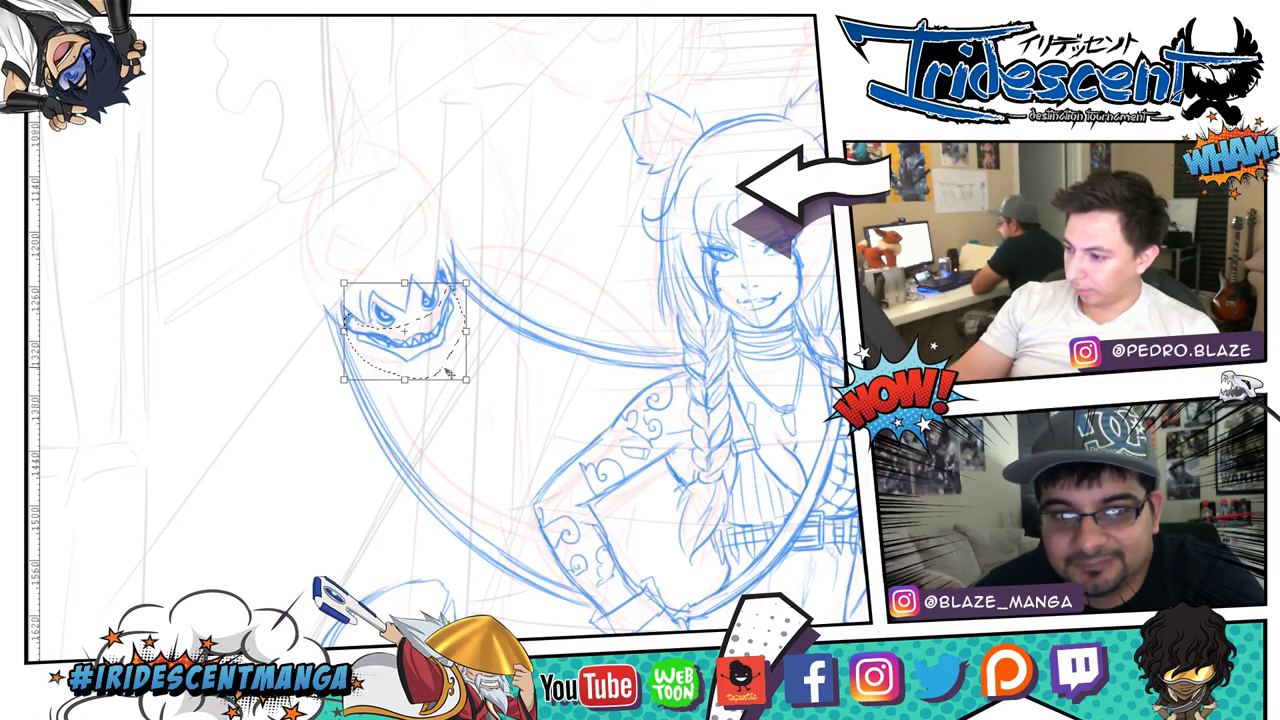
{"action": "left_click_drag", "start_coordinate": [466, 380], "coordinate": [478, 395]}
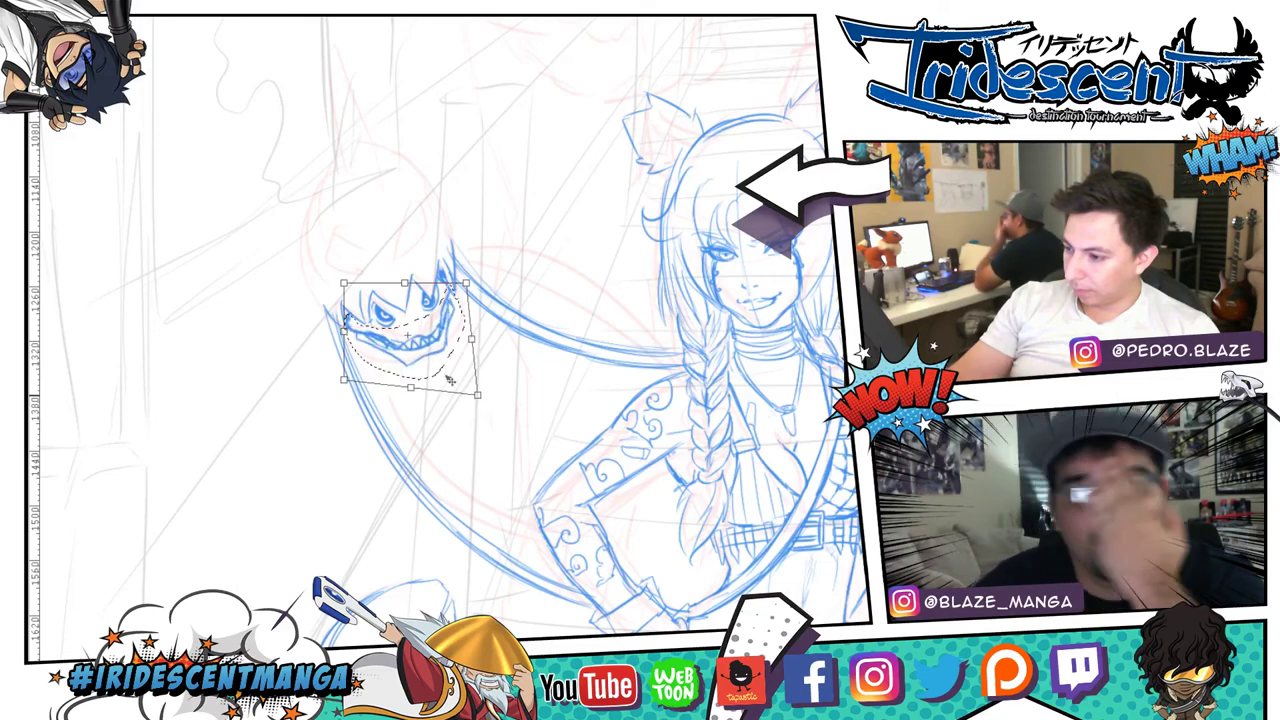
{"action": "left_click_drag", "start_coordinate": [344, 380], "coordinate": [354, 379]}
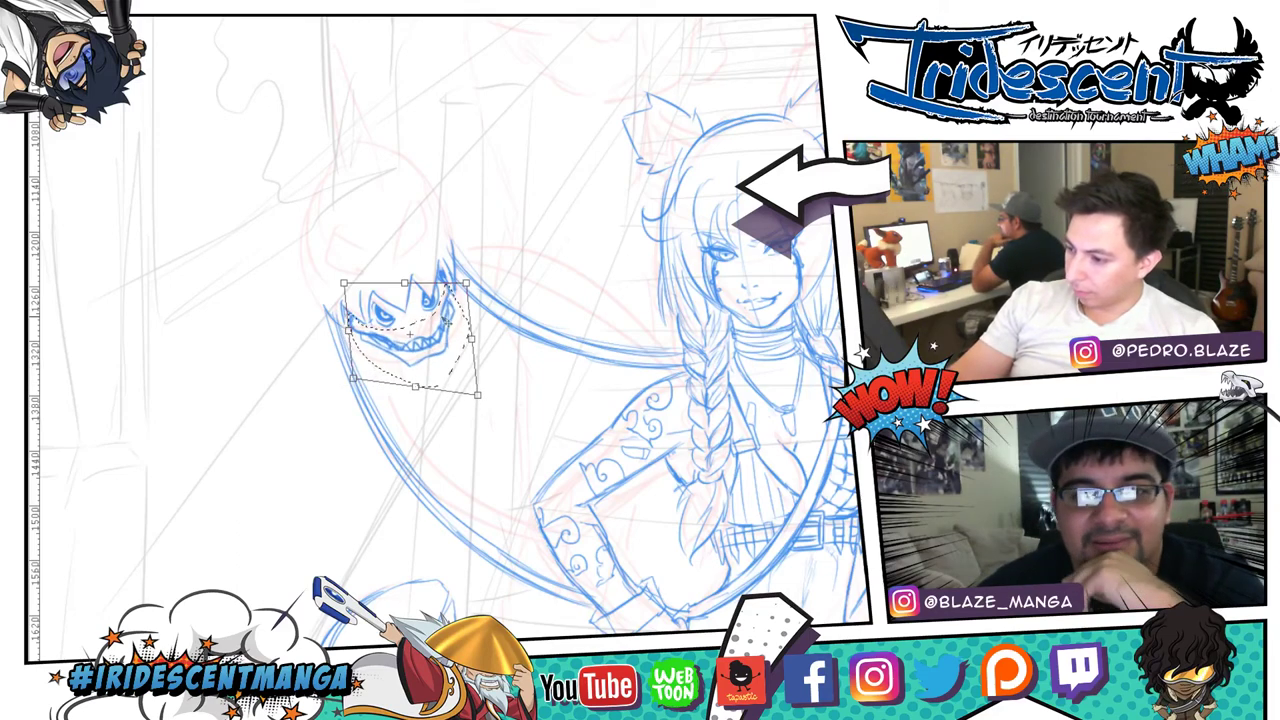
{"action": "left_click_drag", "start_coordinate": [492, 310], "coordinate": [462, 282]}
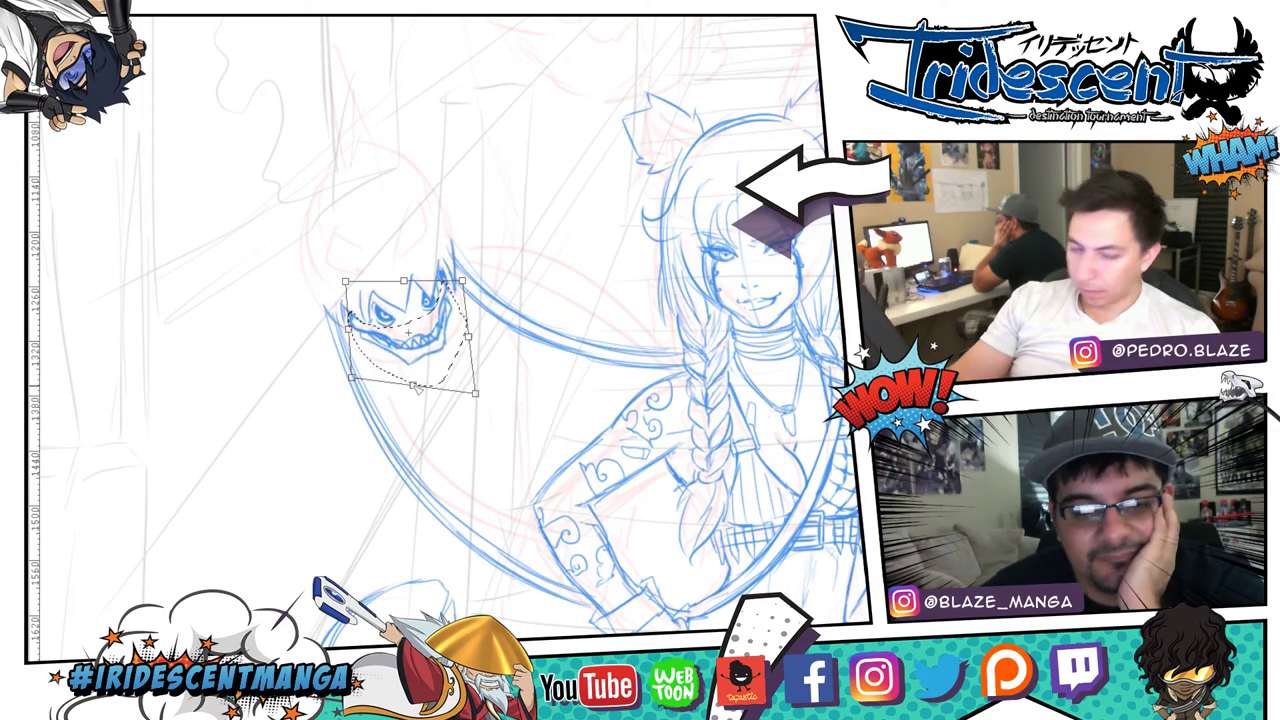
{"action": "key", "text": "^"}
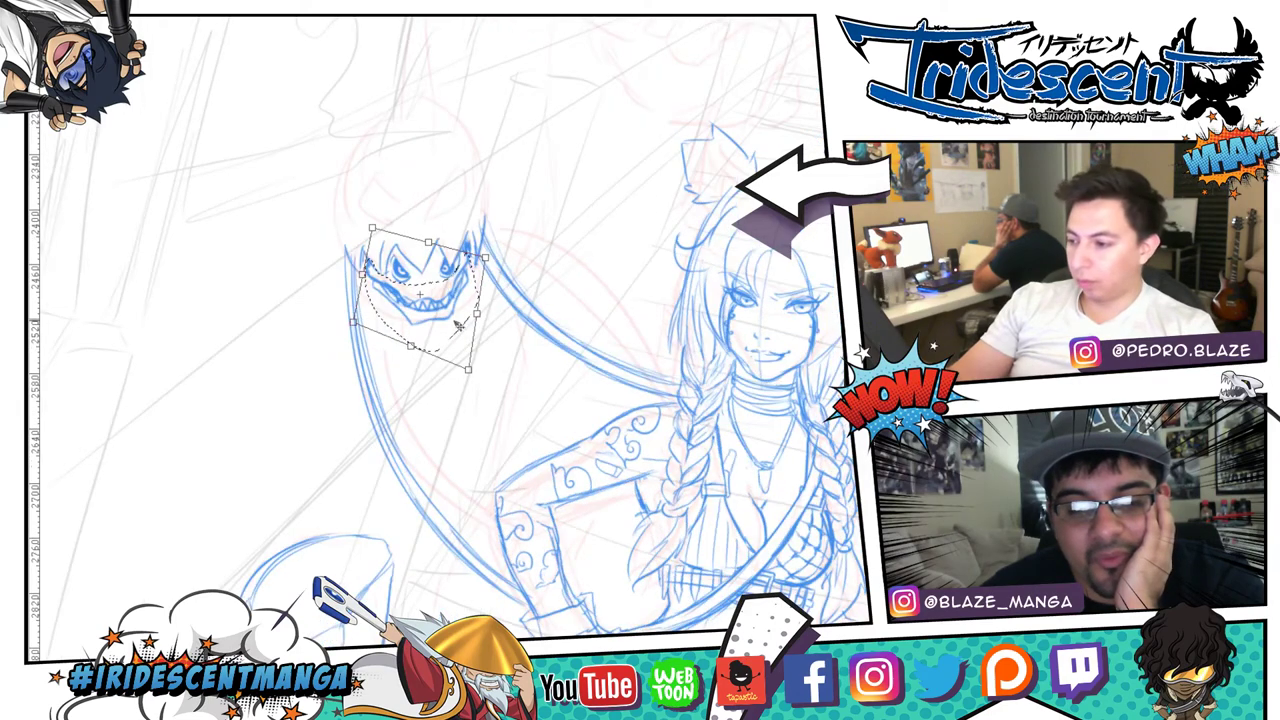
{"action": "key", "text": "Return"}
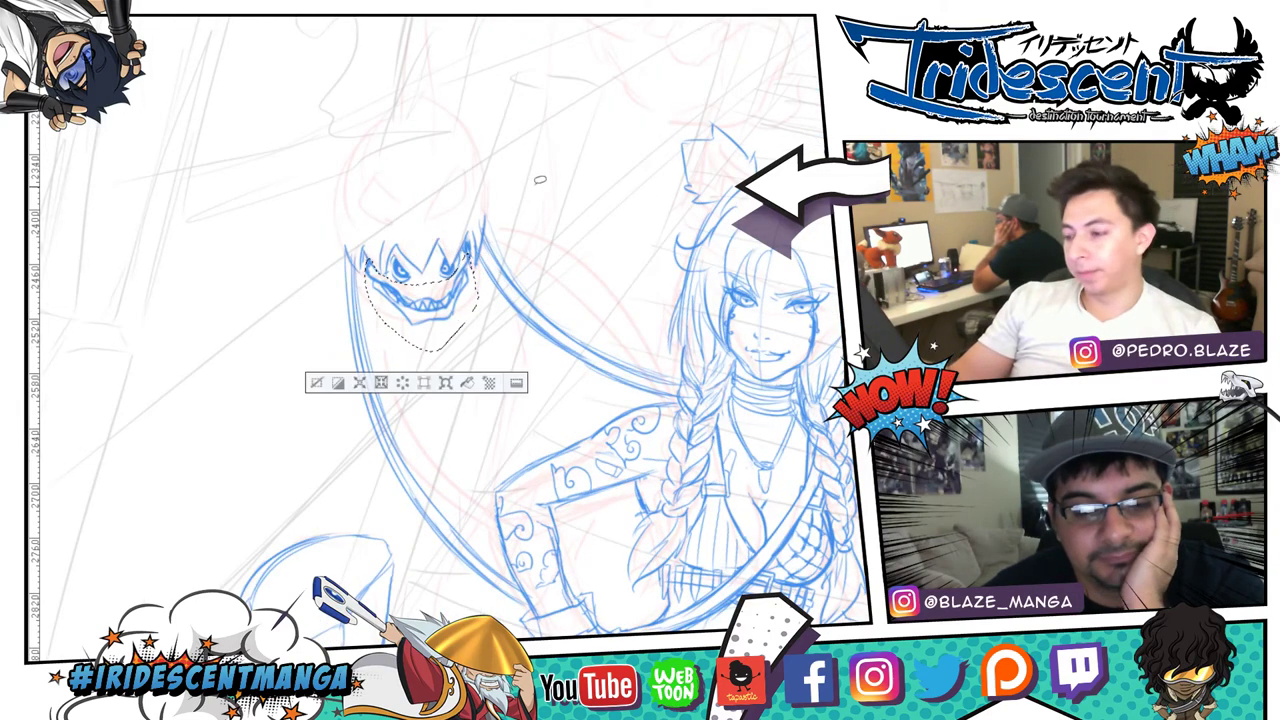
{"action": "key", "text": "ctrl+d"}
{"action": "key", "text": "-"}
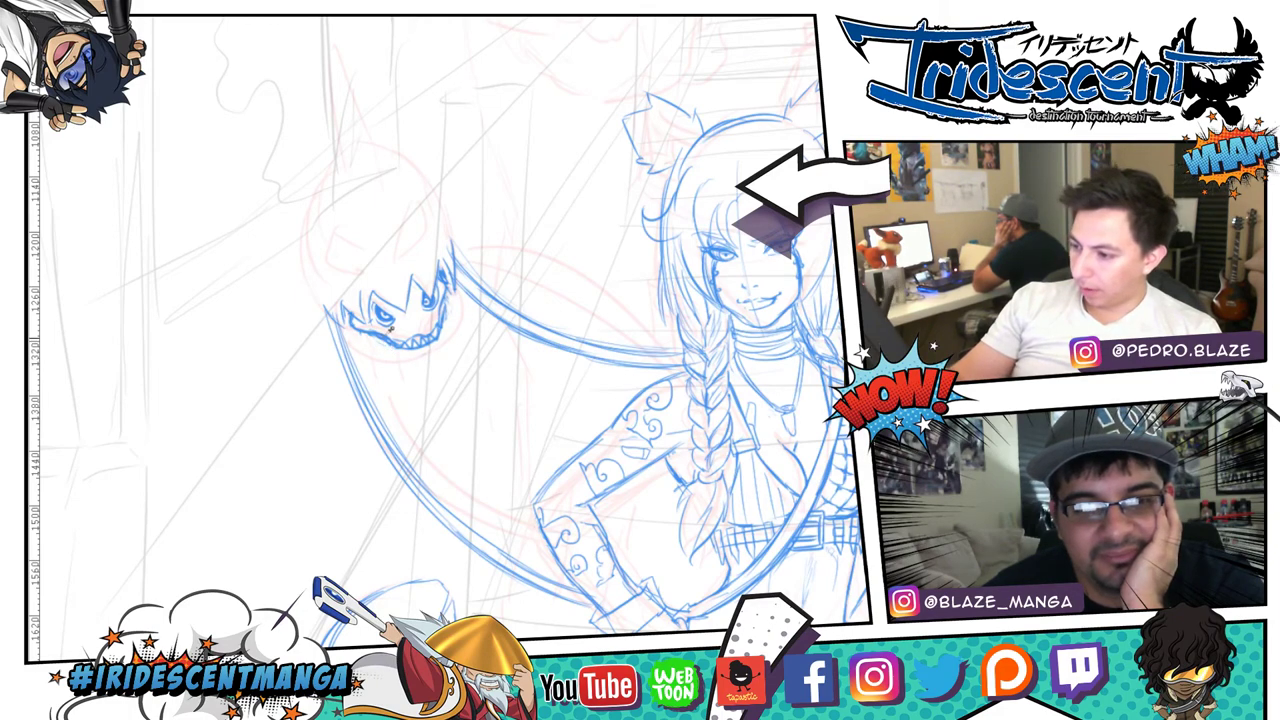
- Redraw the creature's pointed chin and outline a rounded, egg-shaped mask above the jagged edge, meeting the upper band
{"action": "mouse_move", "coordinate": [361, 338]}
{"action": "left_mouse_down"}
{"action": "mouse_move", "coordinate": [405, 360]}
{"action": "mouse_move", "coordinate": [439, 346]}
{"action": "mouse_move", "coordinate": [446, 310]}
{"action": "left_mouse_up"}
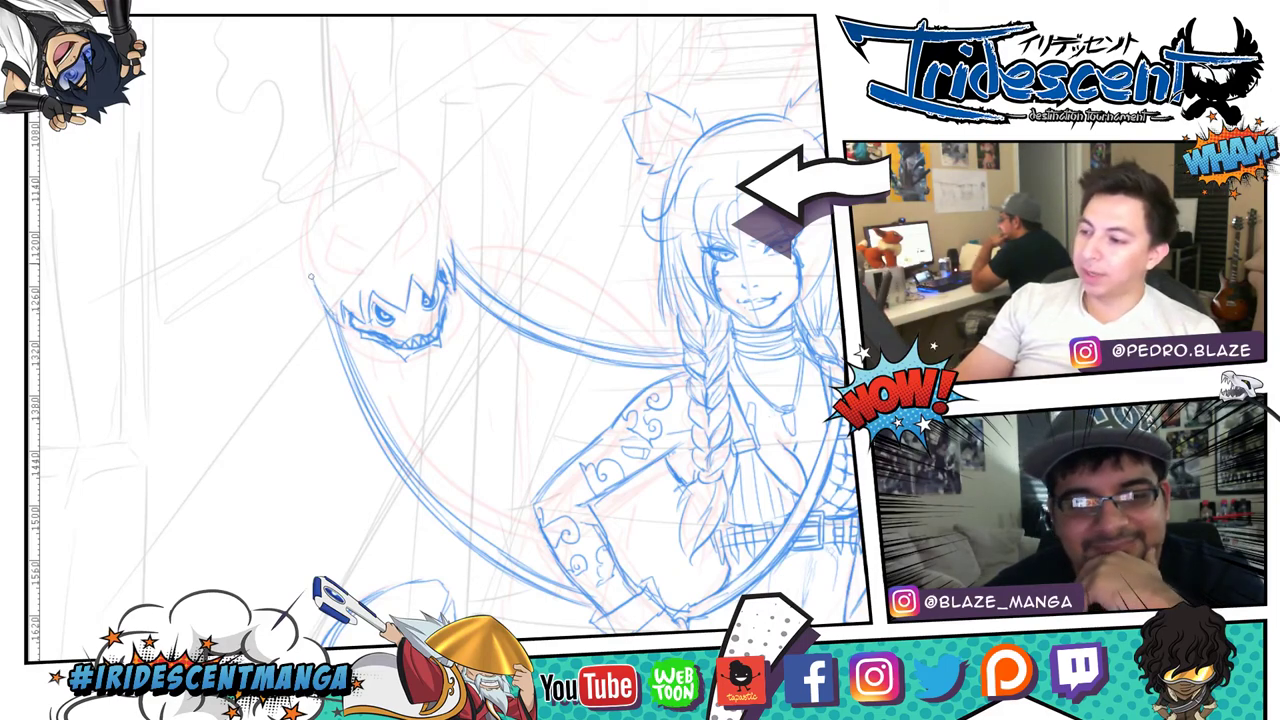
{"action": "mouse_move", "coordinate": [310, 276]}
{"action": "left_mouse_down"}
{"action": "mouse_move", "coordinate": [308, 212]}
{"action": "mouse_move", "coordinate": [321, 197]}
{"action": "left_mouse_up"}
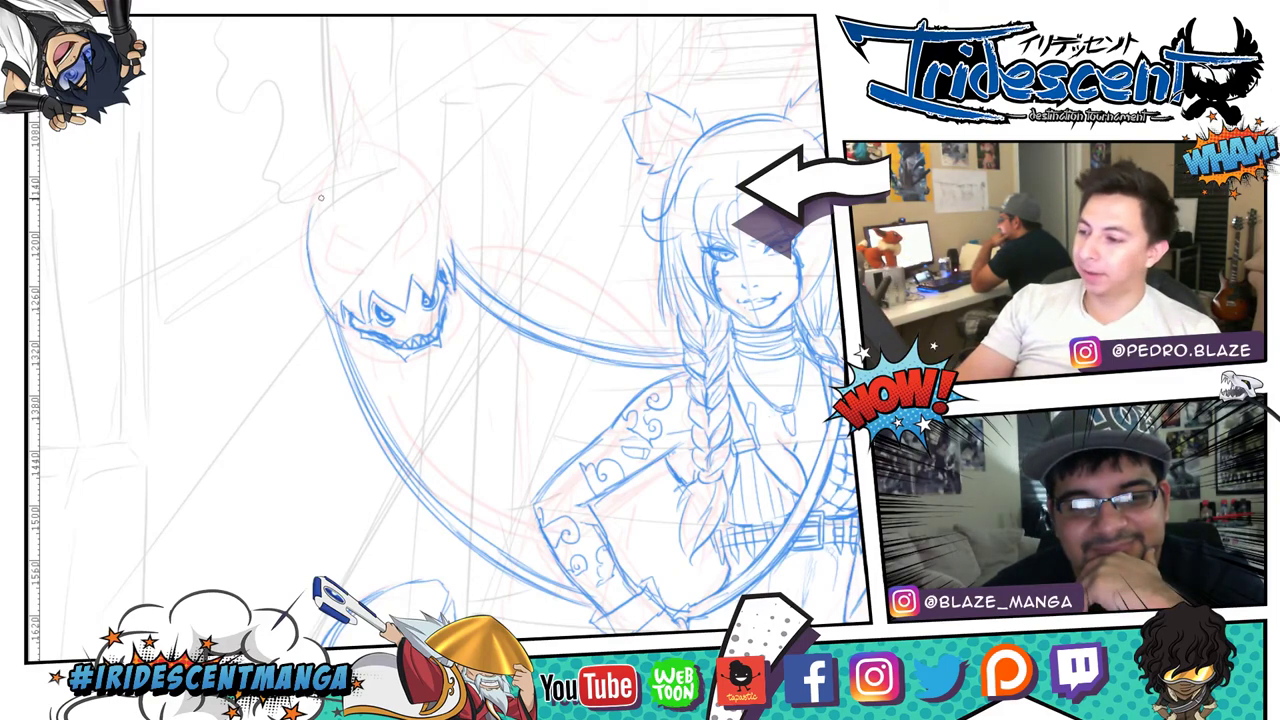
{"action": "left_click_drag", "start_coordinate": [311, 274], "coordinate": [333, 176]}
{"action": "left_click_drag", "start_coordinate": [308, 244], "coordinate": [331, 318]}
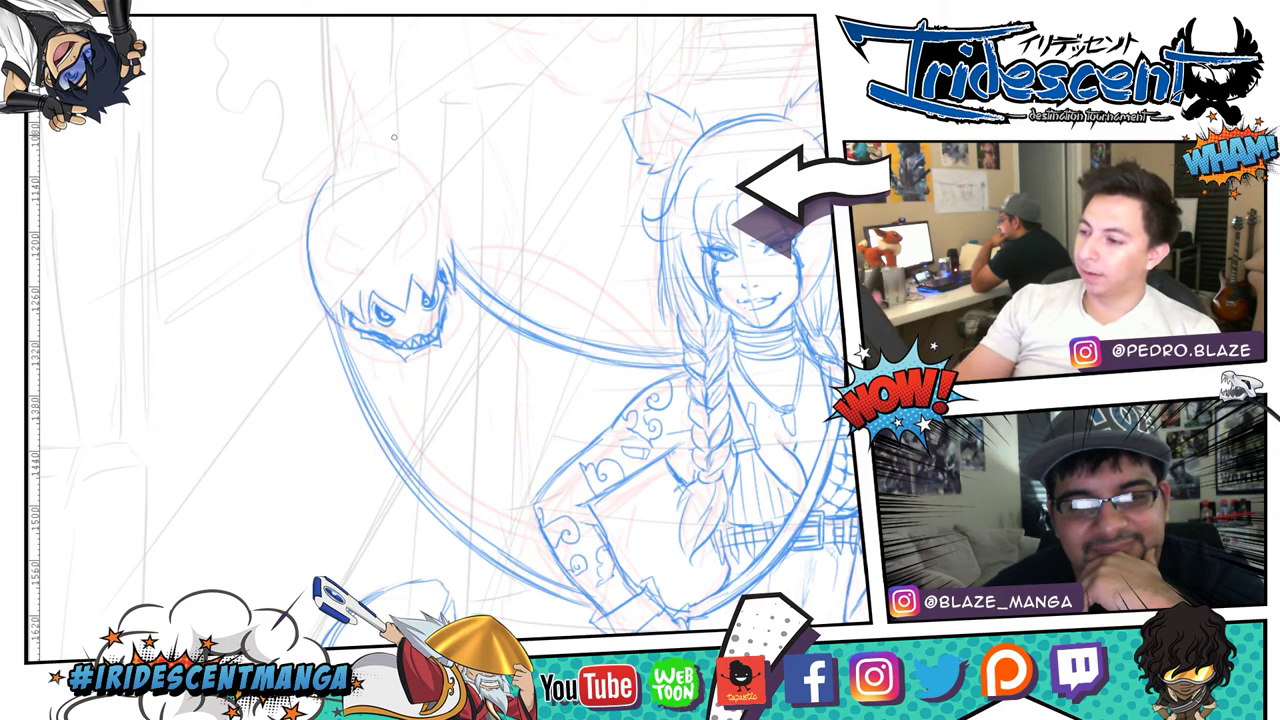
{"action": "mouse_move", "coordinate": [360, 168]}
{"action": "left_mouse_down"}
{"action": "mouse_move", "coordinate": [414, 181]}
{"action": "mouse_move", "coordinate": [452, 246]}
{"action": "left_mouse_up"}
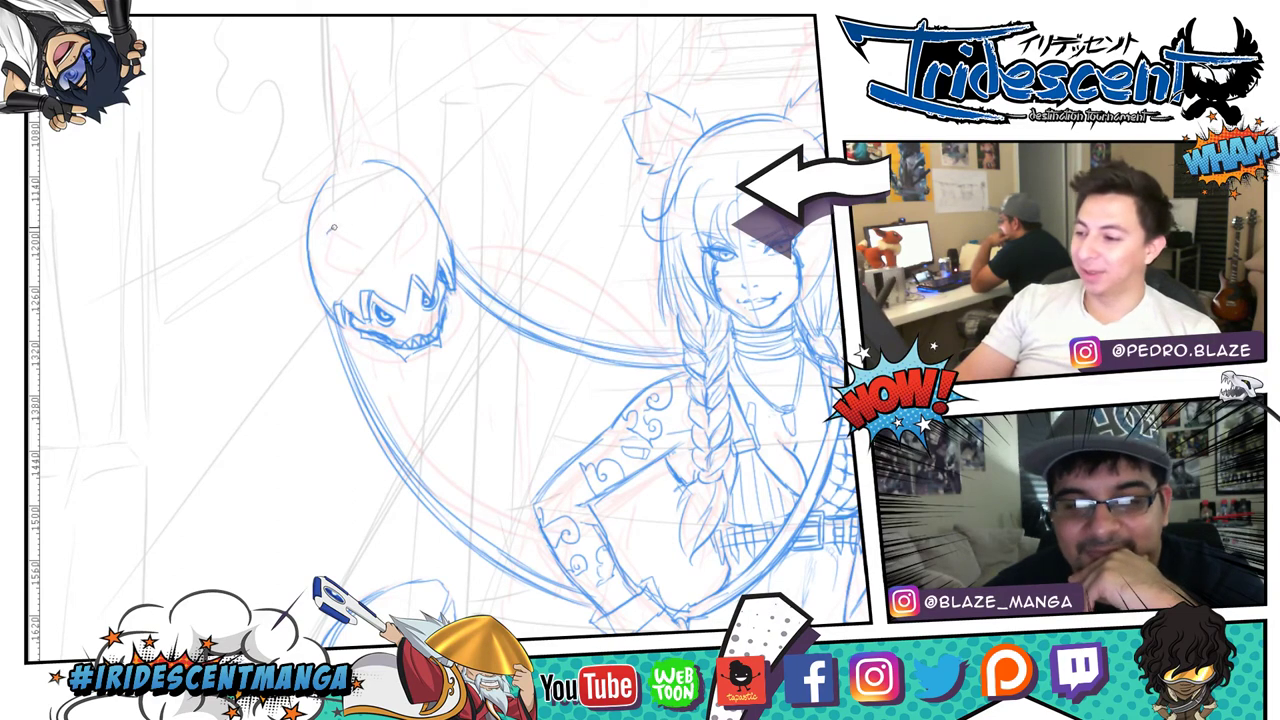
- Sketch two hollow, angular eye holes on the rounded mask and a tall pointed horn rising from its top
{"action": "mouse_move", "coordinate": [345, 237]}
{"action": "left_mouse_down"}
{"action": "mouse_move", "coordinate": [366, 273]}
{"action": "mouse_move", "coordinate": [346, 270]}
{"action": "mouse_move", "coordinate": [326, 234]}
{"action": "mouse_move", "coordinate": [325, 262]}
{"action": "mouse_move", "coordinate": [344, 233]}
{"action": "mouse_move", "coordinate": [334, 258]}
{"action": "mouse_move", "coordinate": [362, 273]}
{"action": "left_mouse_up"}
{"action": "left_click_drag", "start_coordinate": [401, 209], "coordinate": [405, 248]}
{"action": "mouse_move", "coordinate": [416, 203]}
{"action": "left_mouse_down"}
{"action": "mouse_move", "coordinate": [425, 237]}
{"action": "mouse_move", "coordinate": [416, 224]}
{"action": "left_mouse_up"}
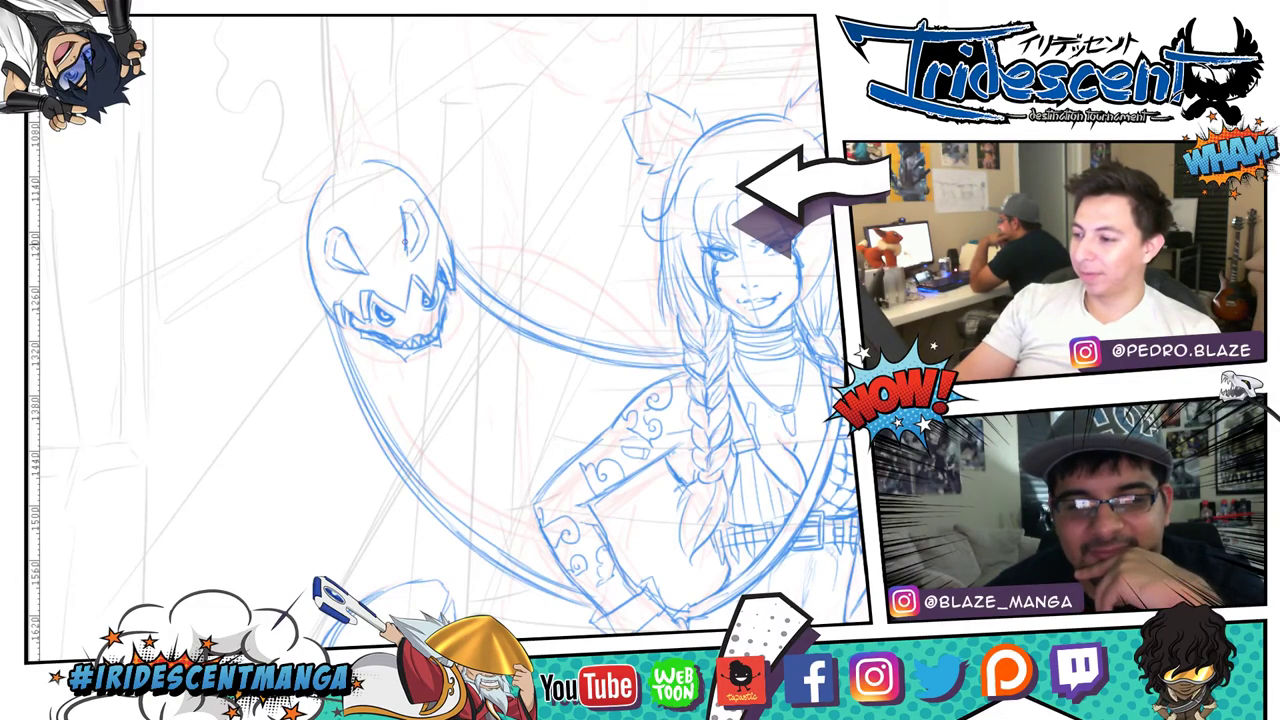
{"action": "mouse_move", "coordinate": [323, 93]}
{"action": "left_mouse_down"}
{"action": "mouse_move", "coordinate": [363, 158]}
{"action": "mouse_move", "coordinate": [325, 114]}
{"action": "mouse_move", "coordinate": [334, 184]}
{"action": "mouse_move", "coordinate": [373, 207]}
{"action": "mouse_move", "coordinate": [343, 185]}
{"action": "left_mouse_up"}
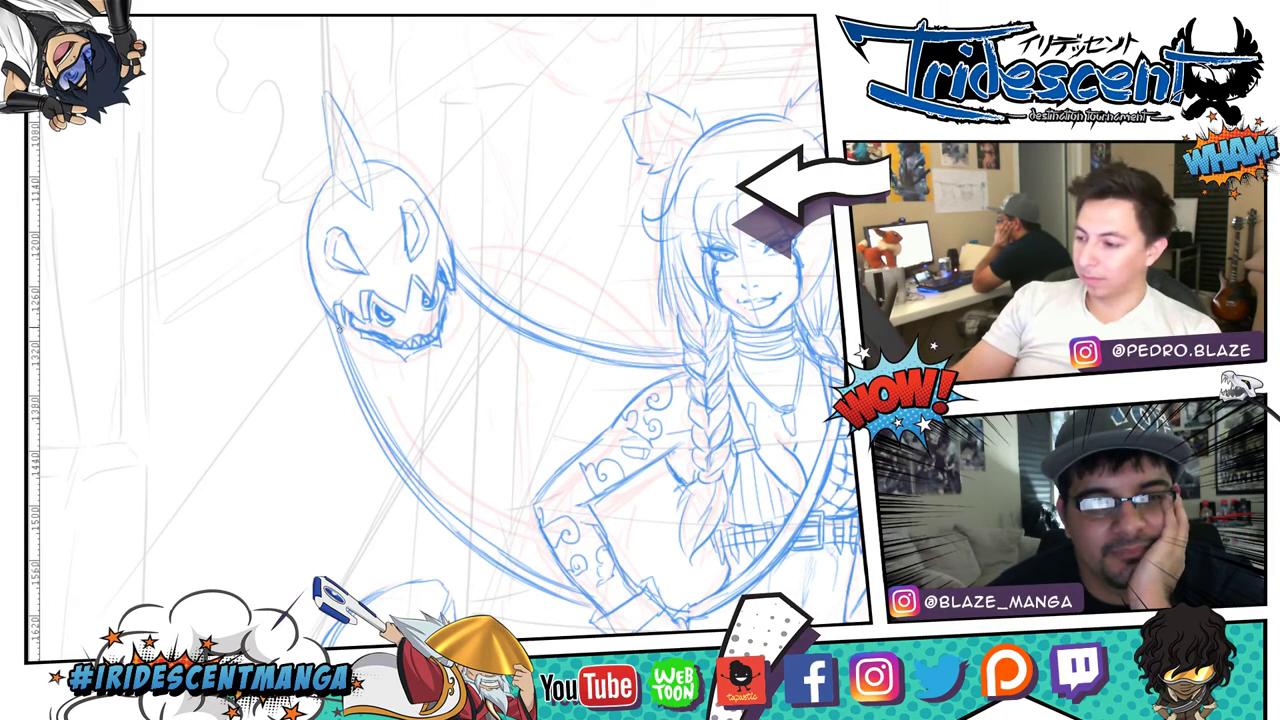
- Draw a row of pointed fangs along the creature's lower jaw and shade the dark gaps between the teeth
{"action": "mouse_move", "coordinate": [340, 328]}
{"action": "left_mouse_down"}
{"action": "mouse_move", "coordinate": [350, 354]}
{"action": "mouse_move", "coordinate": [414, 376]}
{"action": "left_mouse_up"}
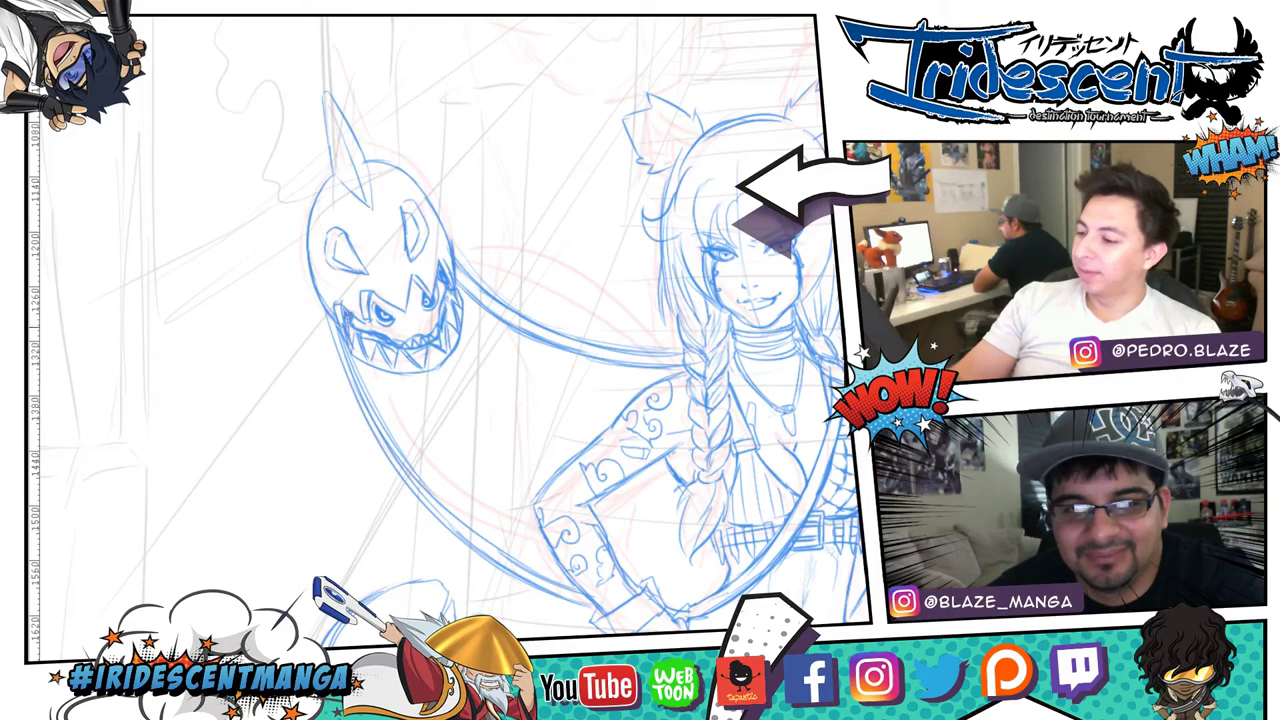
{"action": "mouse_move", "coordinate": [364, 338]}
{"action": "left_mouse_down"}
{"action": "mouse_move", "coordinate": [369, 360]}
{"action": "mouse_move", "coordinate": [376, 349]}
{"action": "left_mouse_up"}
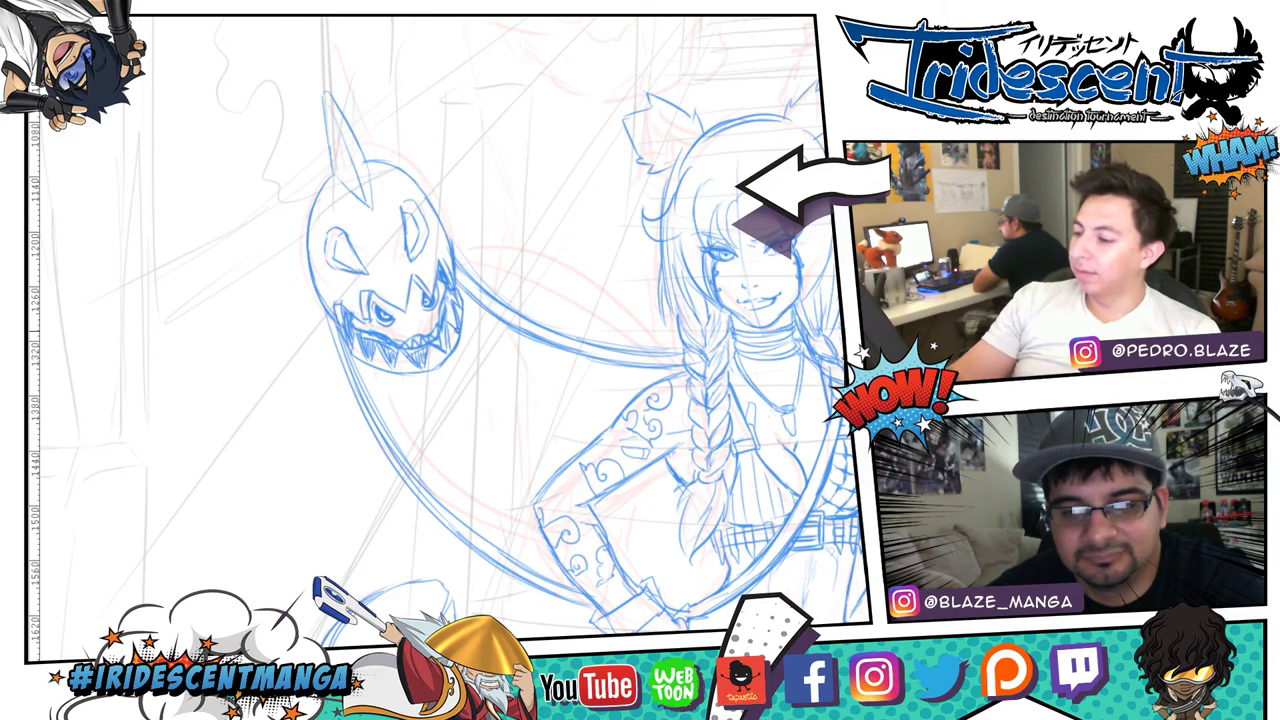
{"action": "left_click_drag", "start_coordinate": [450, 306], "coordinate": [451, 325]}
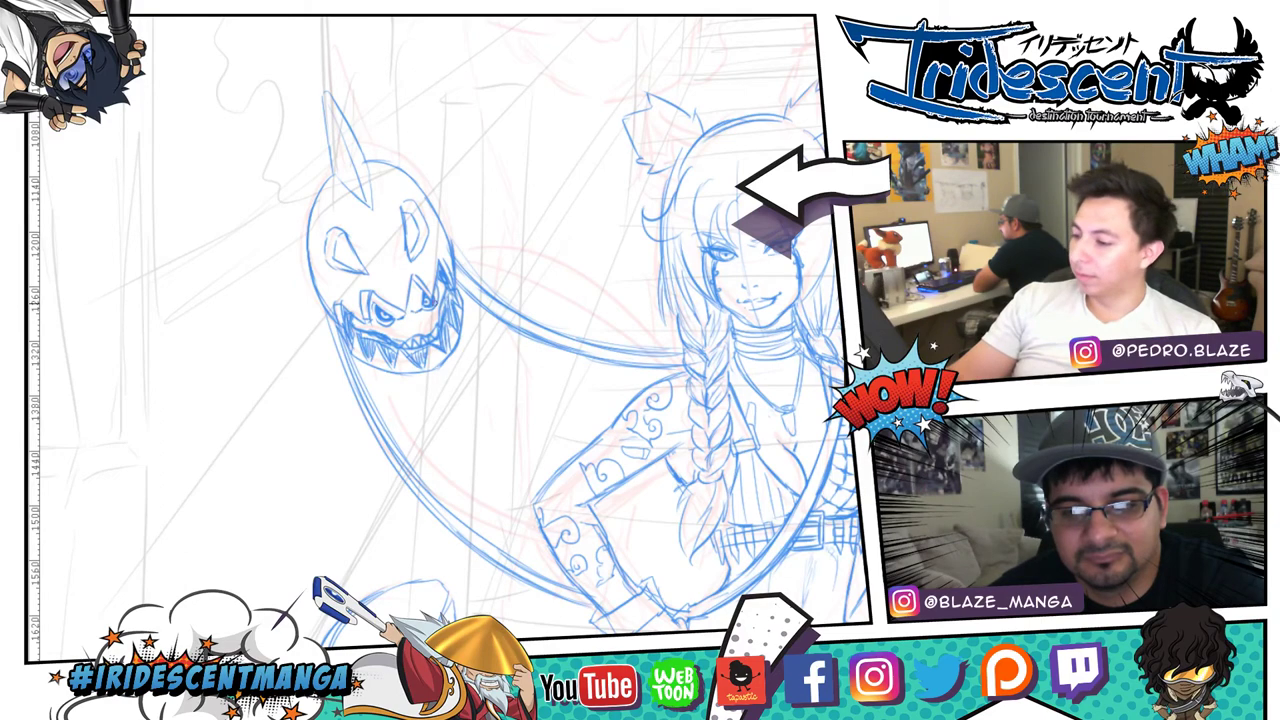
{"action": "scroll", "coordinate": [482, 273], "scroll_direction": "down", "scroll_amount": 3}
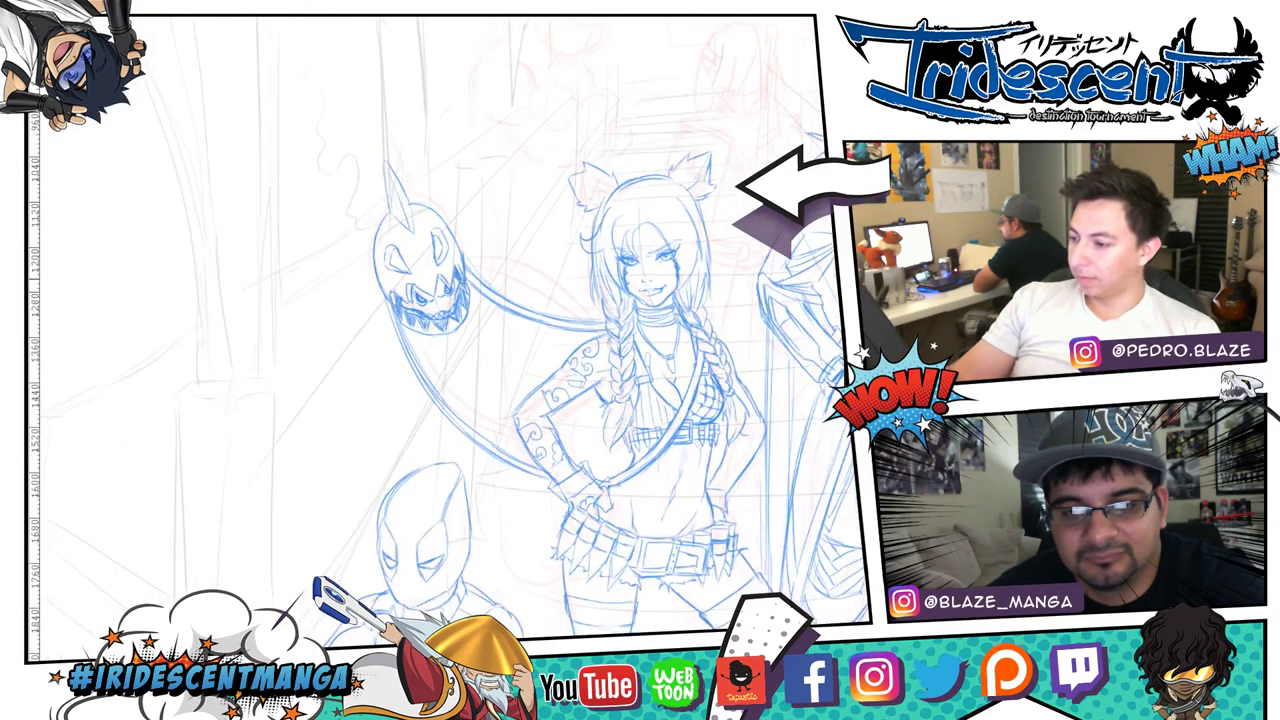
- Shade the inside of the mask's eye holes and add small finishing strokes around the creature's face and lower teeth
{"action": "left_click_drag", "start_coordinate": [429, 161], "coordinate": [416, 286]}
{"action": "scroll", "coordinate": [450, 386], "scroll_direction": "up", "scroll_amount": 3}
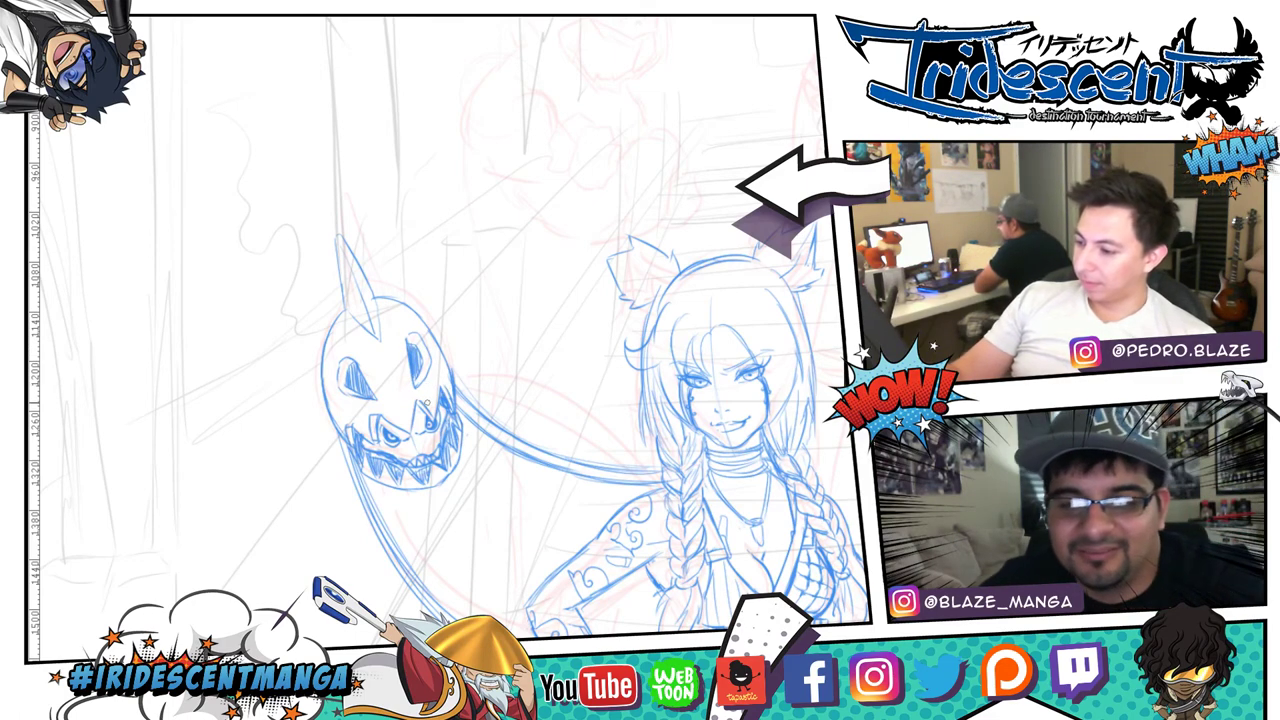
{"action": "left_click_drag", "start_coordinate": [371, 417], "coordinate": [374, 437]}
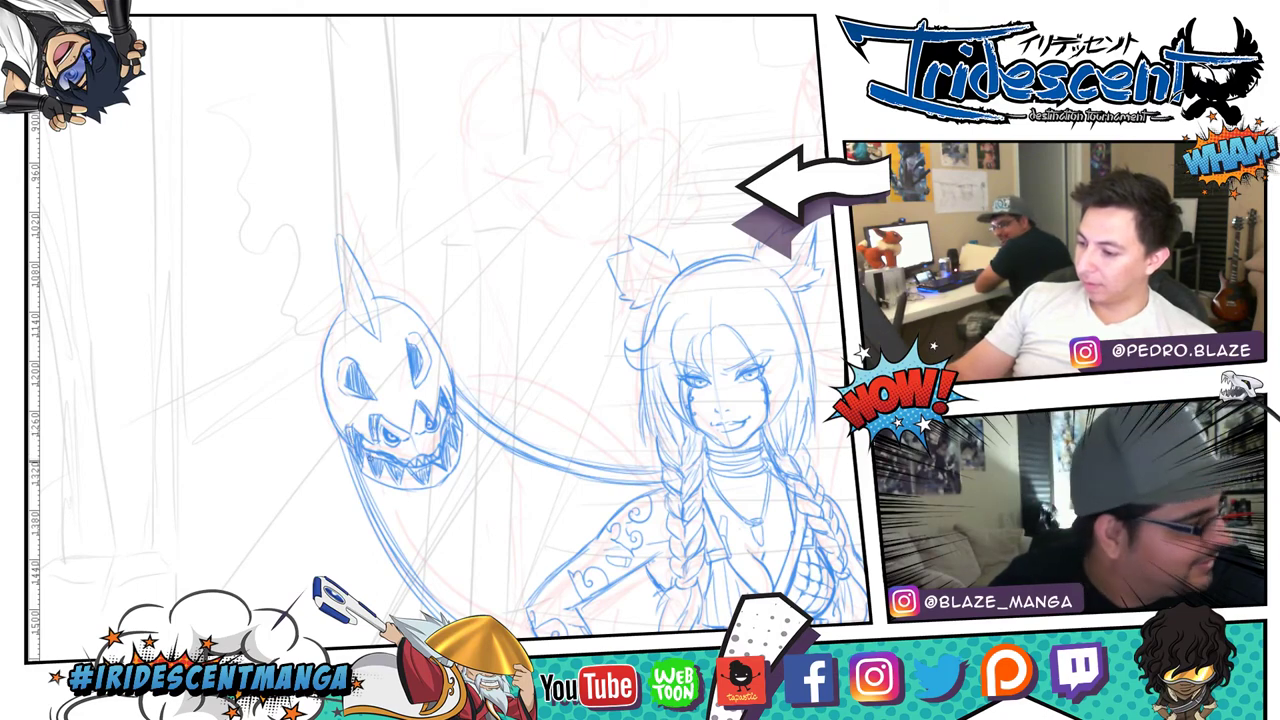
{"action": "left_click_drag", "start_coordinate": [373, 460], "coordinate": [393, 467]}
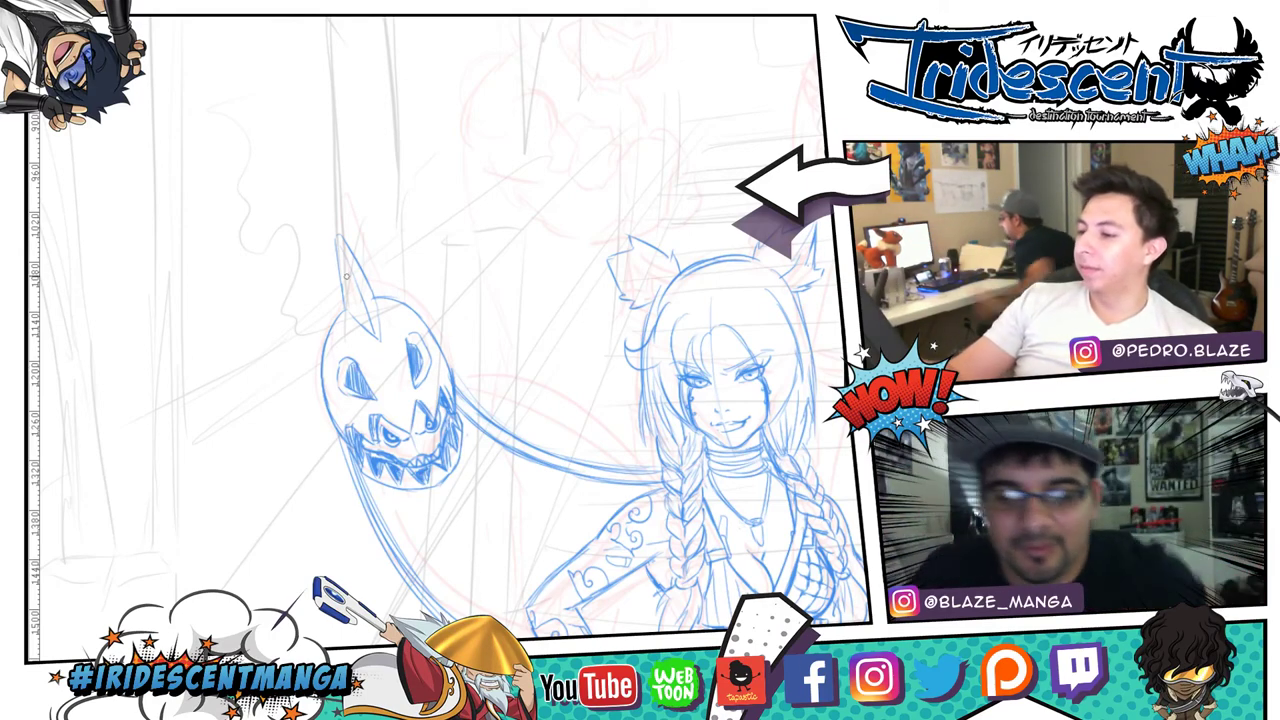
- Select the masked creature's head freehand, move it up and away from the cat-eared girl, and deselect
{"action": "scroll", "coordinate": [601, 442], "scroll_direction": "down", "scroll_amount": 3}
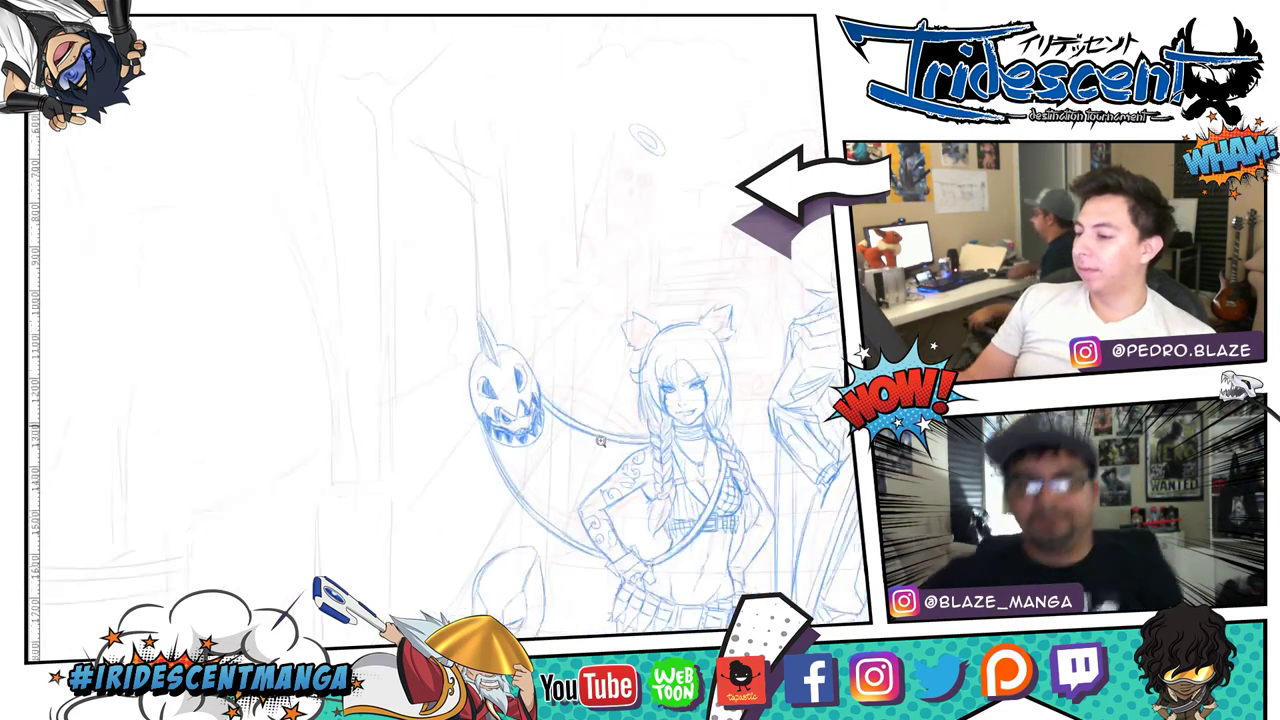
{"action": "left_click_drag", "start_coordinate": [601, 441], "coordinate": [515, 445]}
{"action": "scroll", "coordinate": [600, 410], "scroll_direction": "down", "scroll_amount": 1}
{"action": "left_click_drag", "start_coordinate": [662, 452], "coordinate": [622, 410]}
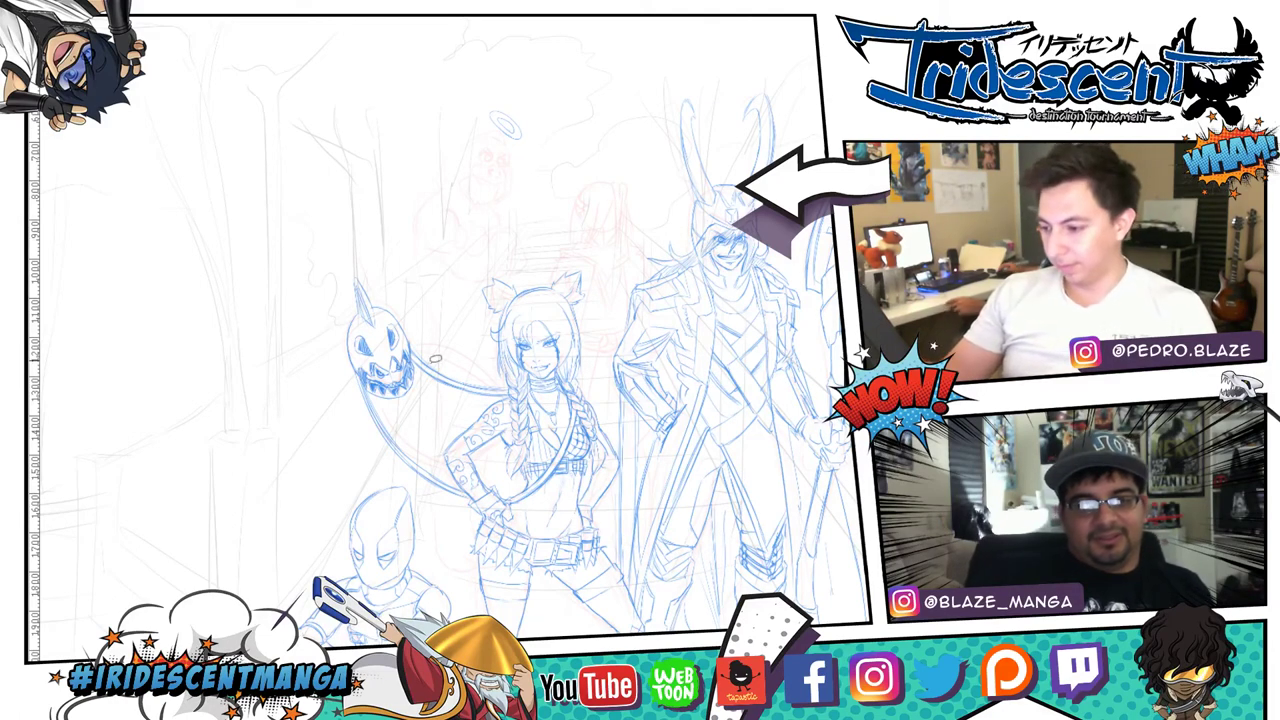
{"action": "mouse_move", "coordinate": [432, 392]}
{"action": "left_mouse_down"}
{"action": "mouse_move", "coordinate": [355, 238]}
{"action": "mouse_move", "coordinate": [372, 417]}
{"action": "left_mouse_up"}
{"action": "left_click", "coordinate": [409, 443]}
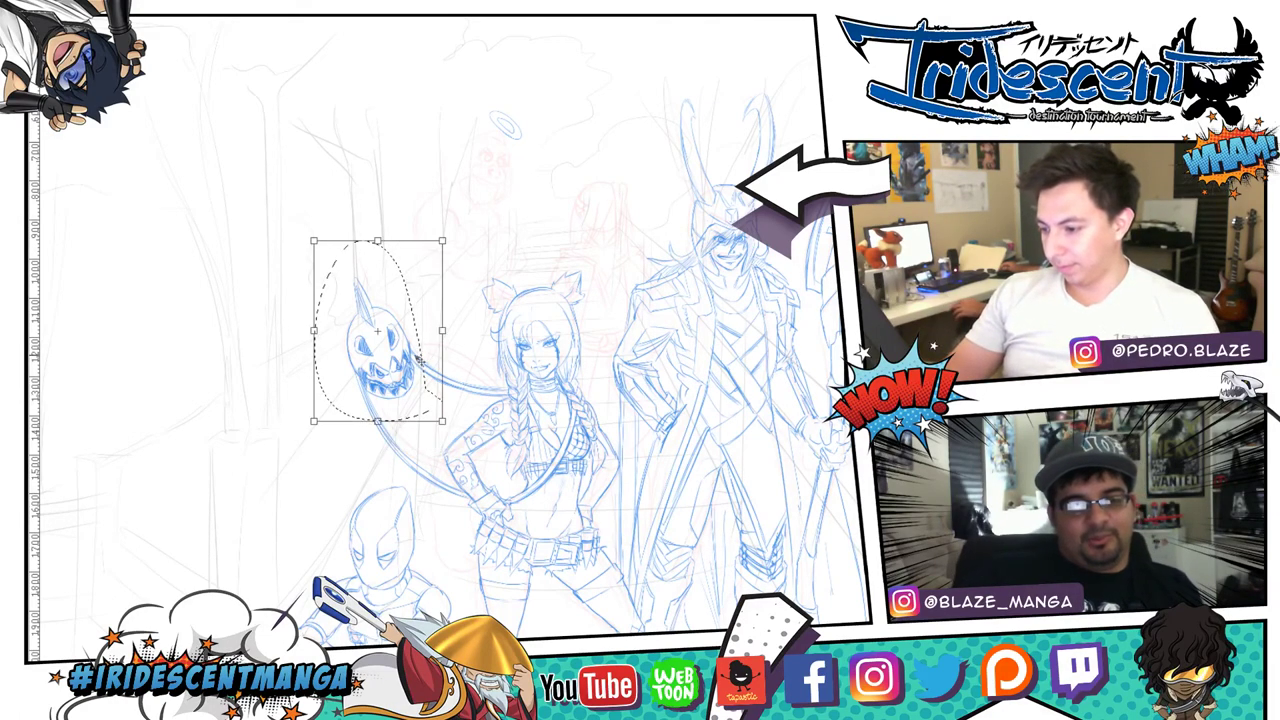
{"action": "left_click_drag", "start_coordinate": [416, 356], "coordinate": [388, 311]}
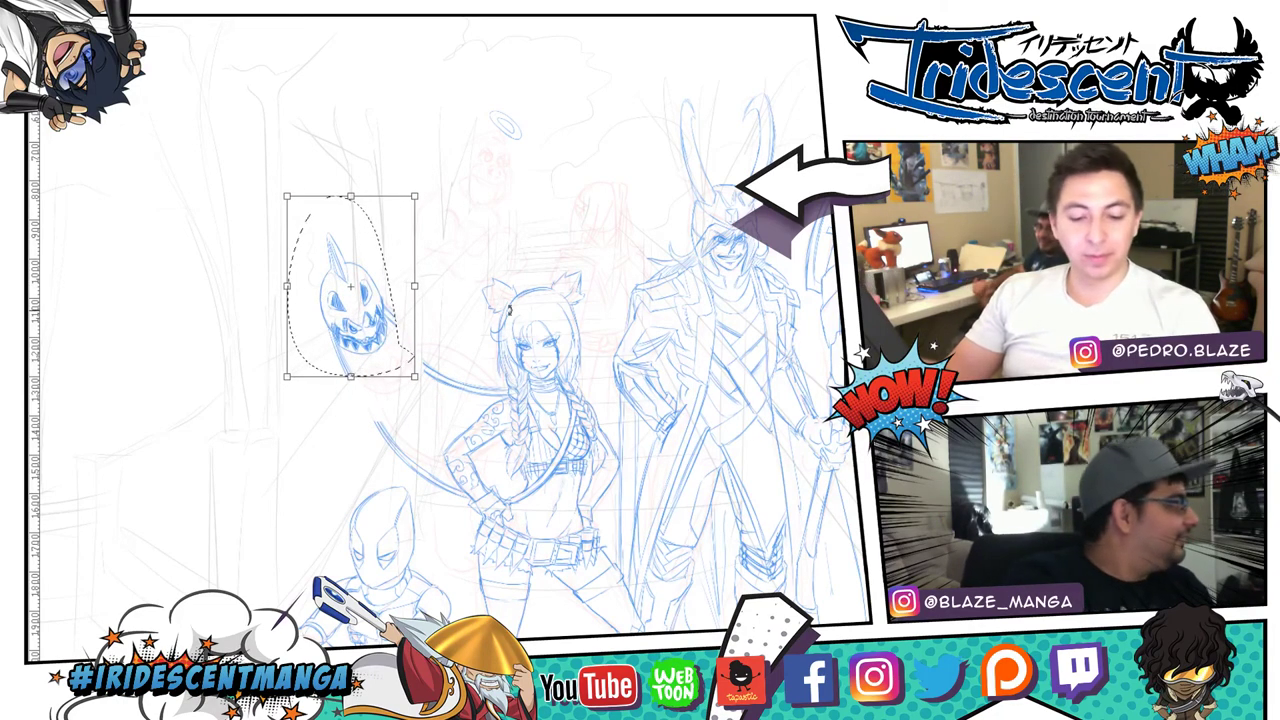
{"action": "key", "text": "Return"}
{"action": "key", "text": "ctrl+d"}
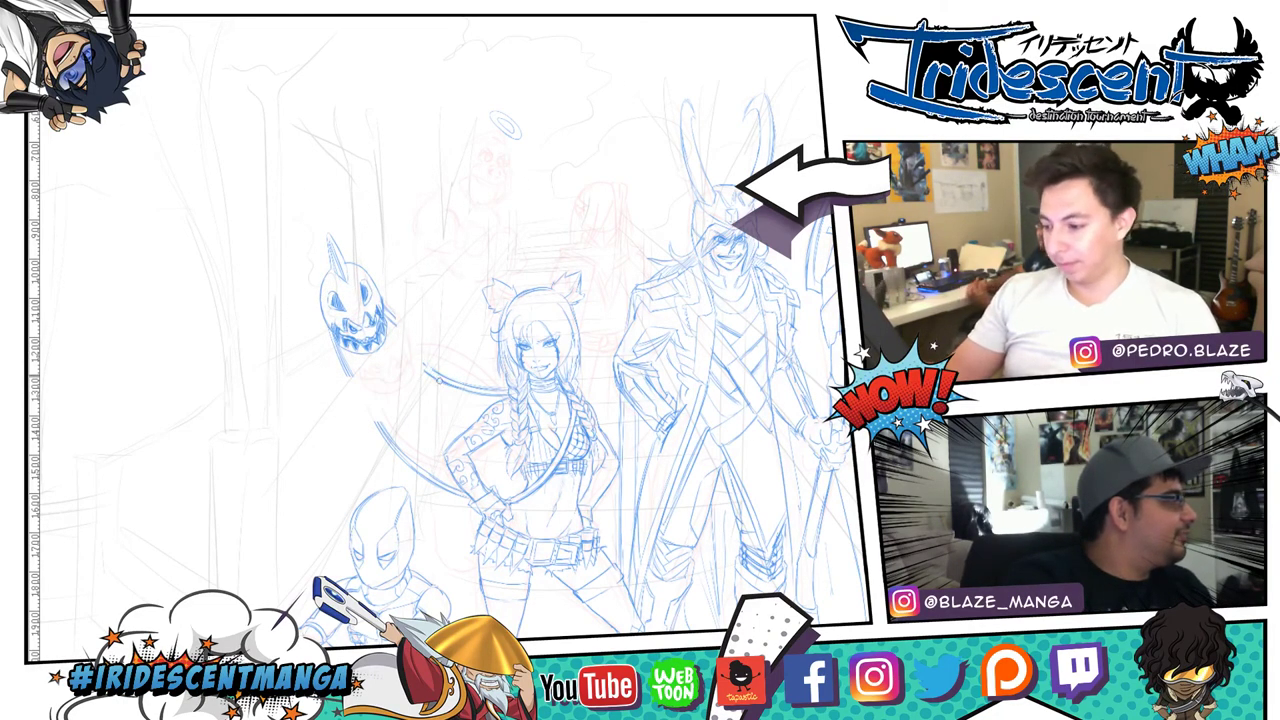
- Erase the old curved bands between the creature's head and the girl's shoulder and arm
{"action": "key", "text": "e"}
{"action": "left_click_drag", "start_coordinate": [422, 363], "coordinate": [449, 381]}
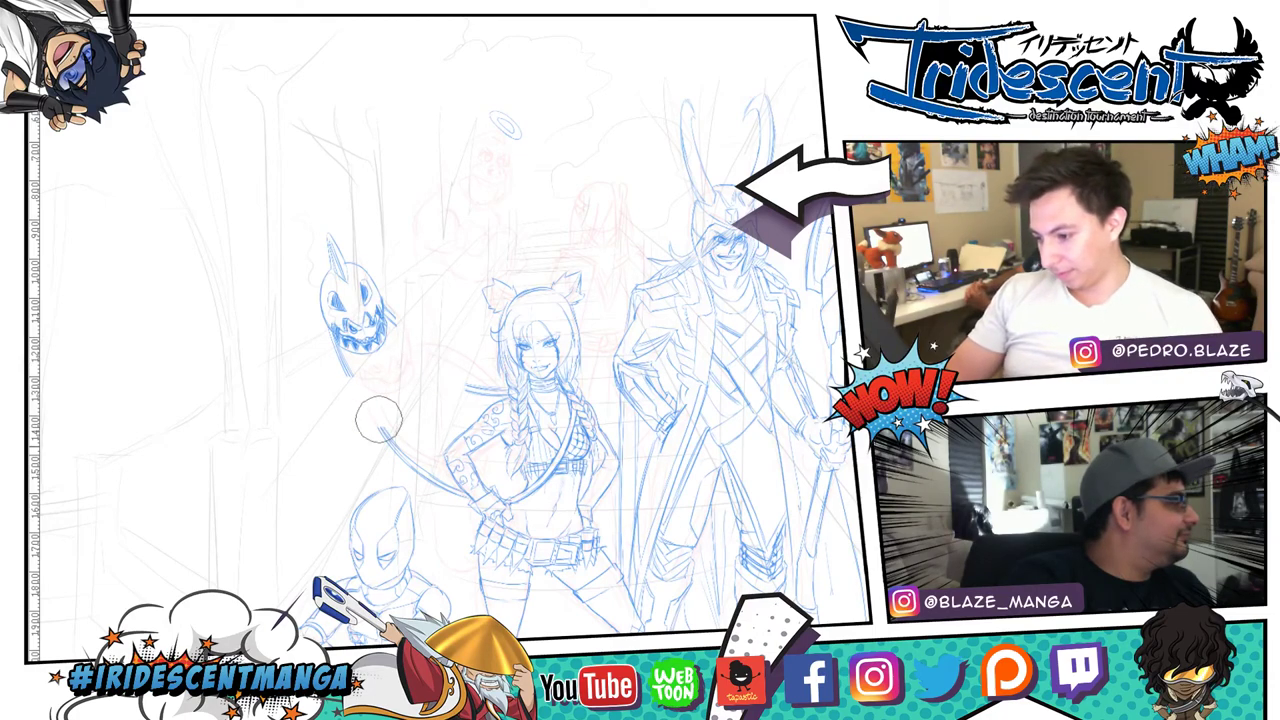
{"action": "left_click_drag", "start_coordinate": [379, 420], "coordinate": [454, 496]}
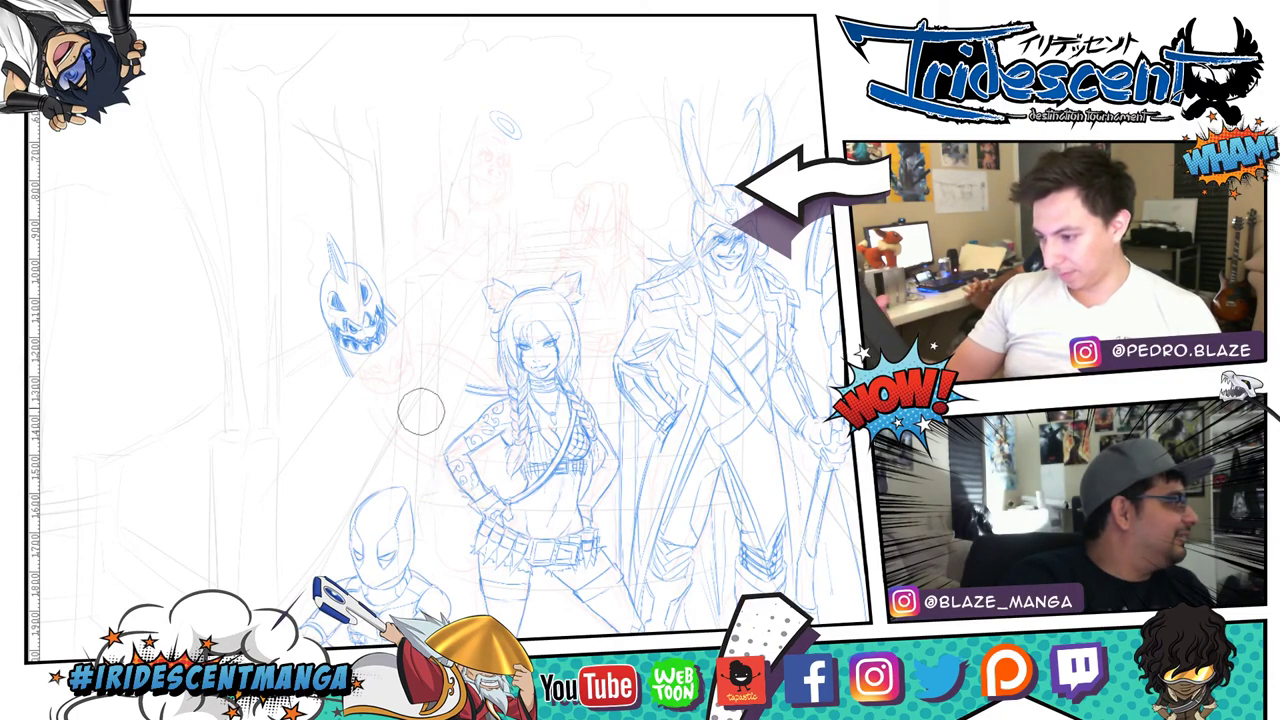
- Move the selected creature's head close beside the girl's shoulder, deselect, and rejoin it to her with shorter bands
{"action": "key", "text": "m"}
{"action": "mouse_move", "coordinate": [428, 270]}
{"action": "left_mouse_down"}
{"action": "mouse_move", "coordinate": [291, 295]}
{"action": "mouse_move", "coordinate": [440, 313]}
{"action": "mouse_move", "coordinate": [466, 336]}
{"action": "left_mouse_up"}
{"action": "left_click", "coordinate": [386, 414]}
{"action": "key", "text": "Return"}
{"action": "key", "text": "ctrl+d"}
{"action": "key", "text": "e"}
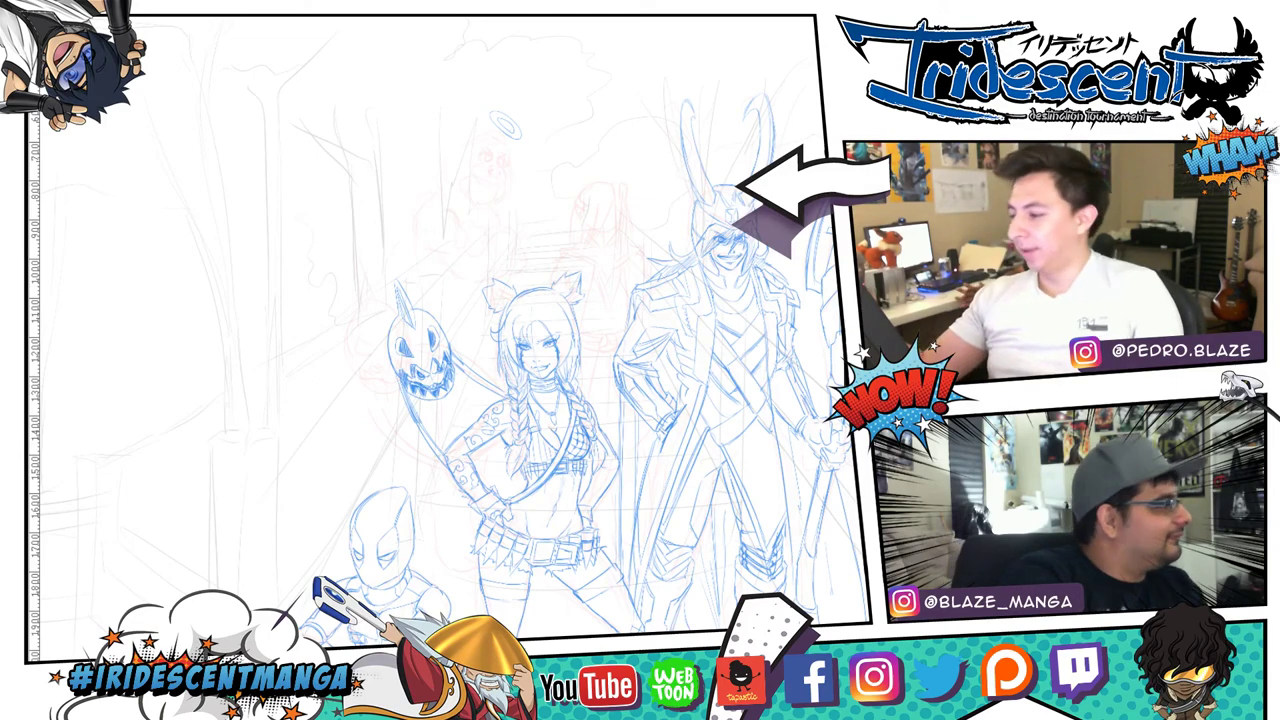
- Reduce the G-pen brush size to 0.60 and raise the opacity of Layer 1 to 44 percent
{"action": "left_click_drag", "start_coordinate": [664, 477], "coordinate": [777, 244]}
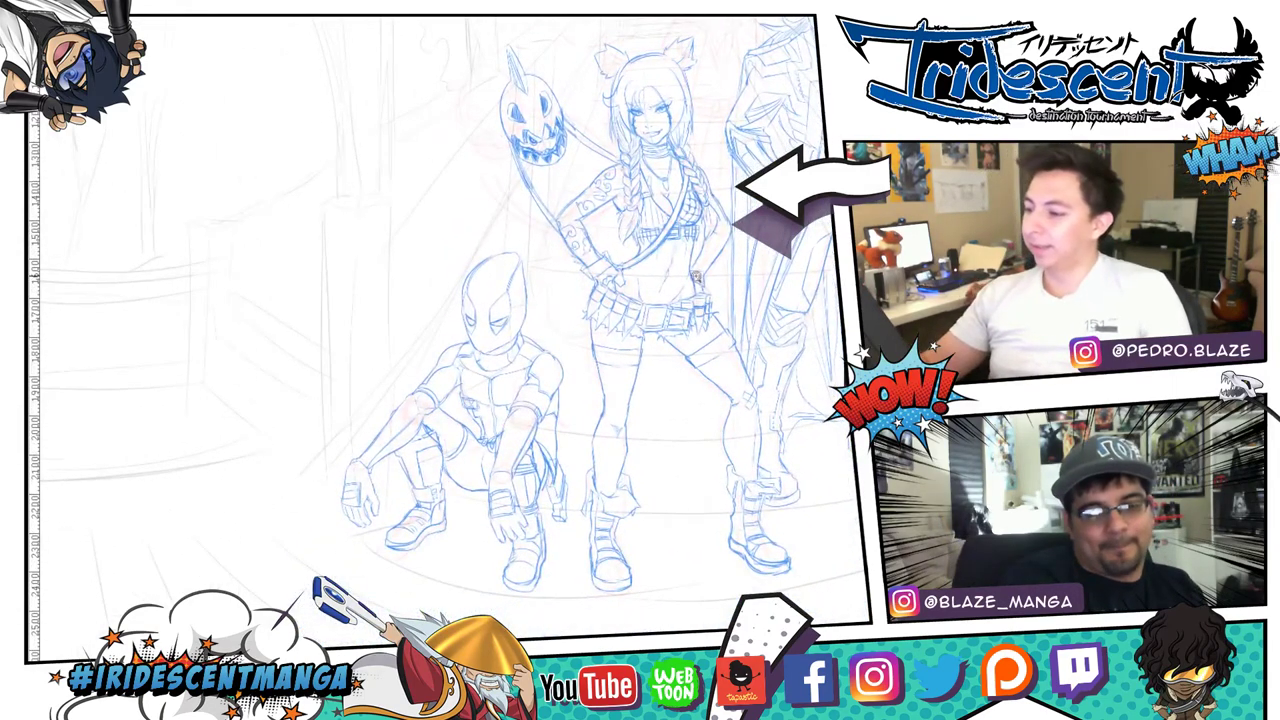
{"action": "scroll", "coordinate": [702, 277], "scroll_direction": "up", "scroll_amount": 1}
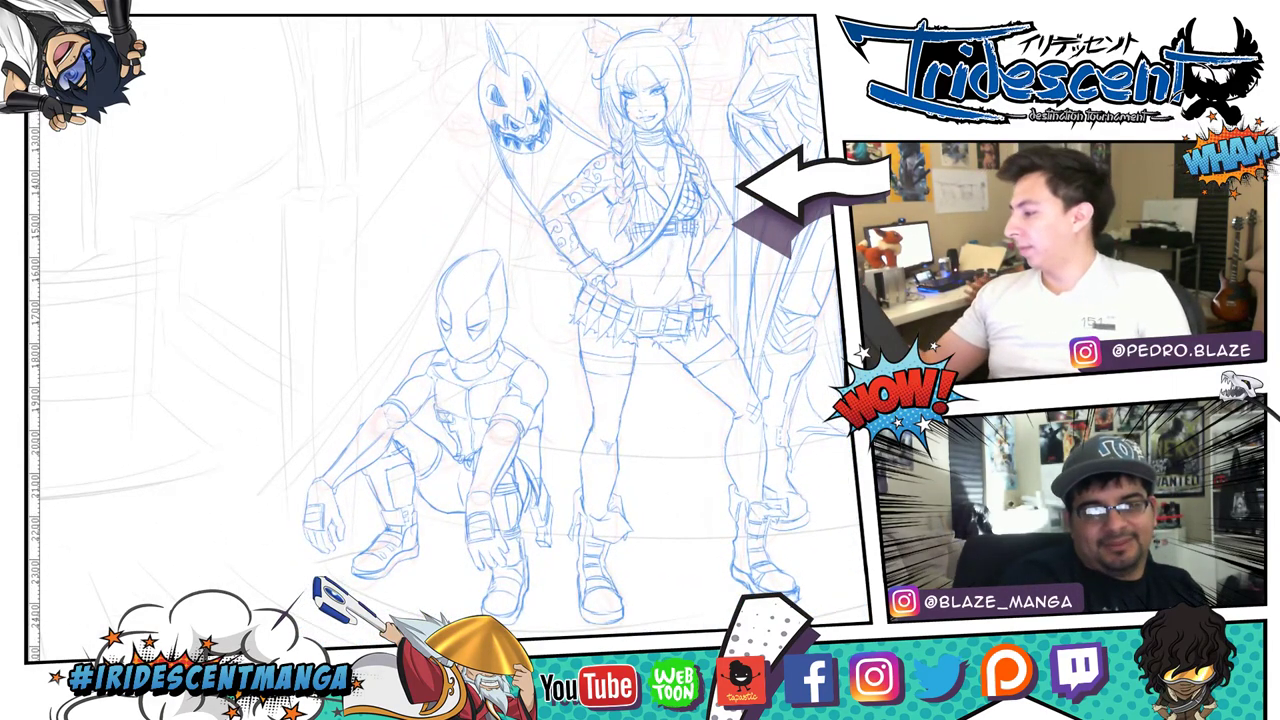
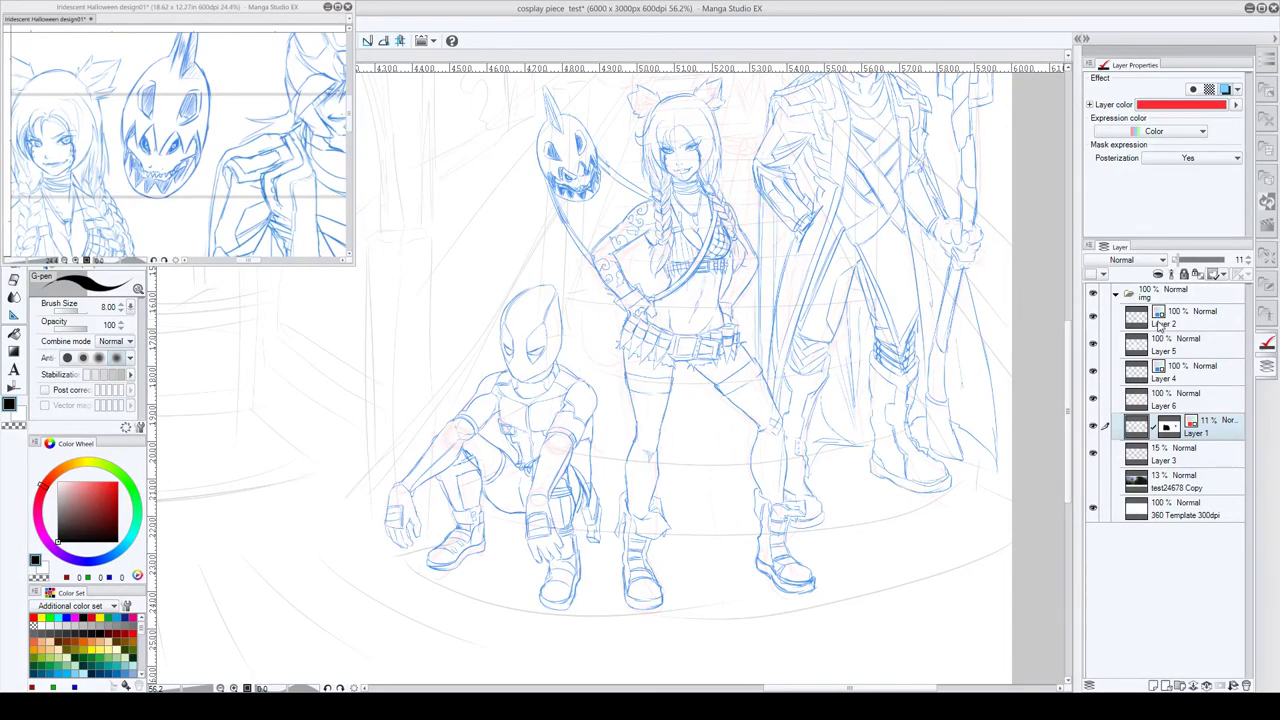
{"action": "key", "text": "["}
{"action": "key", "text": "["}
{"action": "key", "text": "["}
{"action": "key", "text": "["}
{"action": "key", "text": "["}
{"action": "key", "text": "["}
{"action": "key", "text": "["}
{"action": "key", "text": "["}
{"action": "key", "text": "["}
{"action": "key", "text": "["}
{"action": "left_click", "coordinate": [1193, 258]}
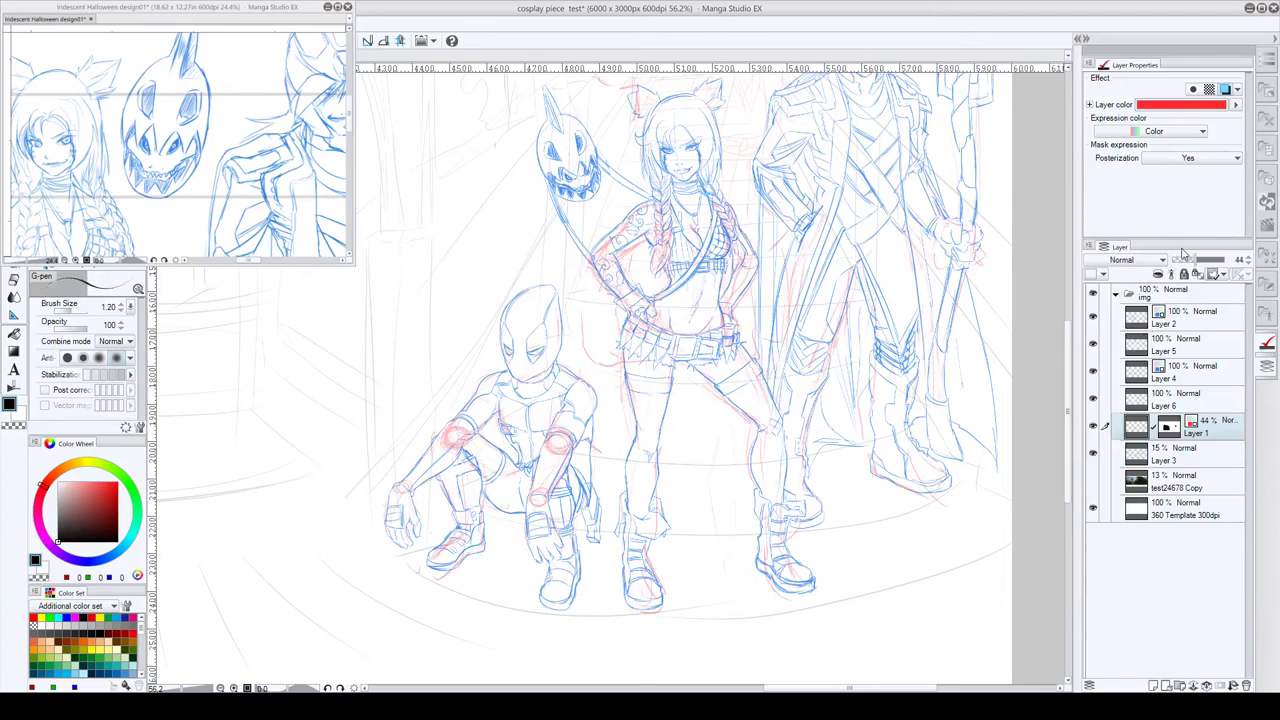
{"action": "key", "text": "bracketleft"}
- Hide Layer 2 and sketch a long curved braid guide on Layer 1 from the girl's shoulder, beside the crouching figure, to her shin
{"action": "left_click", "coordinate": [1093, 318]}
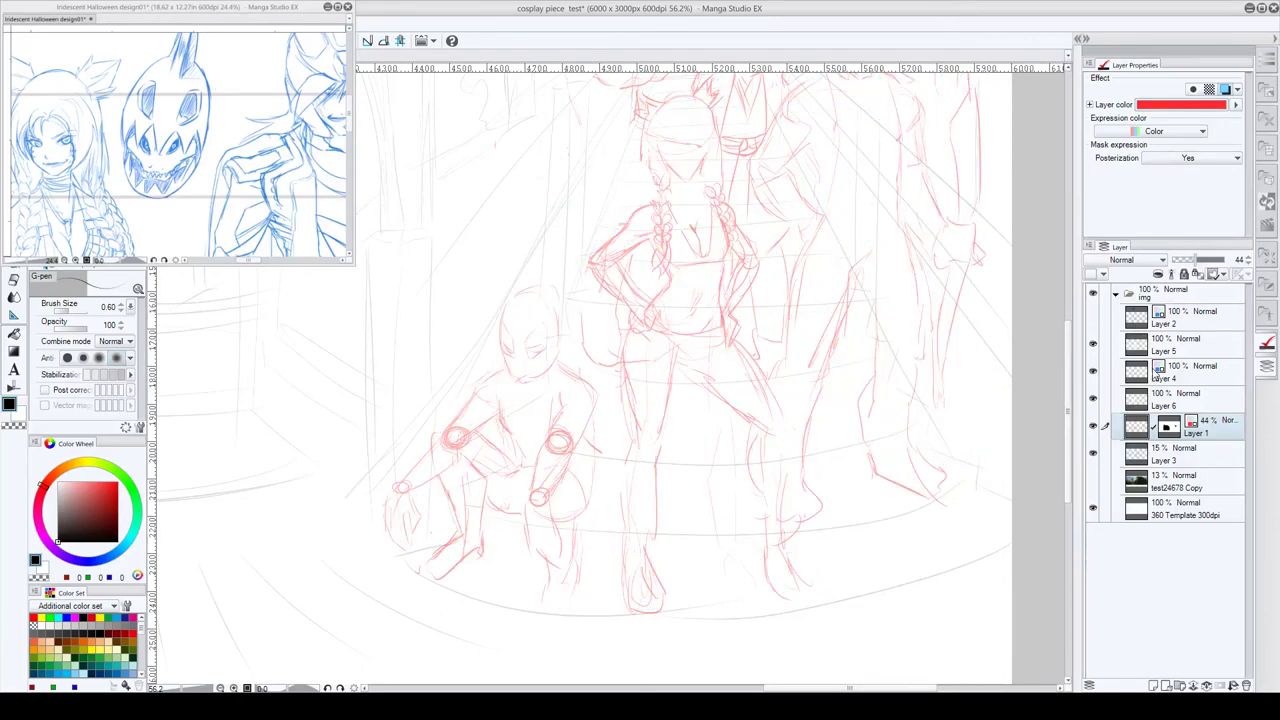
{"action": "left_click", "coordinate": [1168, 434]}
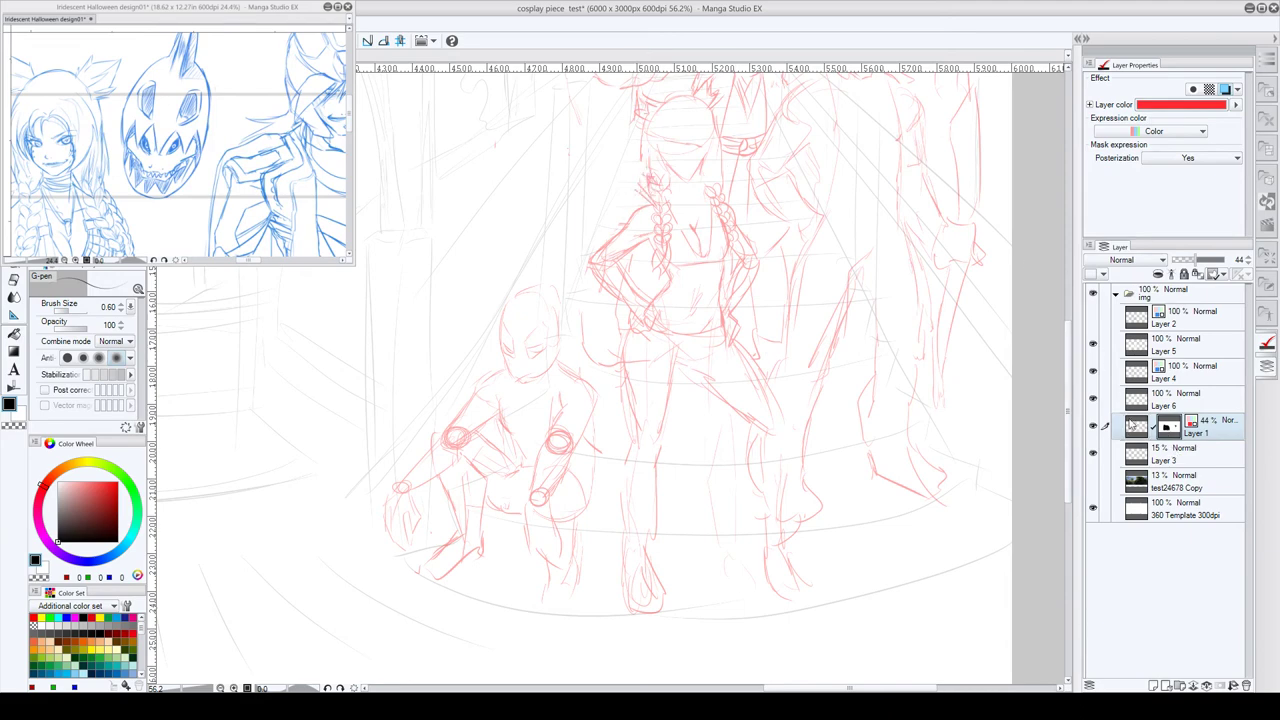
{"action": "left_click", "coordinate": [1131, 424]}
{"action": "left_click_drag", "start_coordinate": [626, 228], "coordinate": [602, 328]}
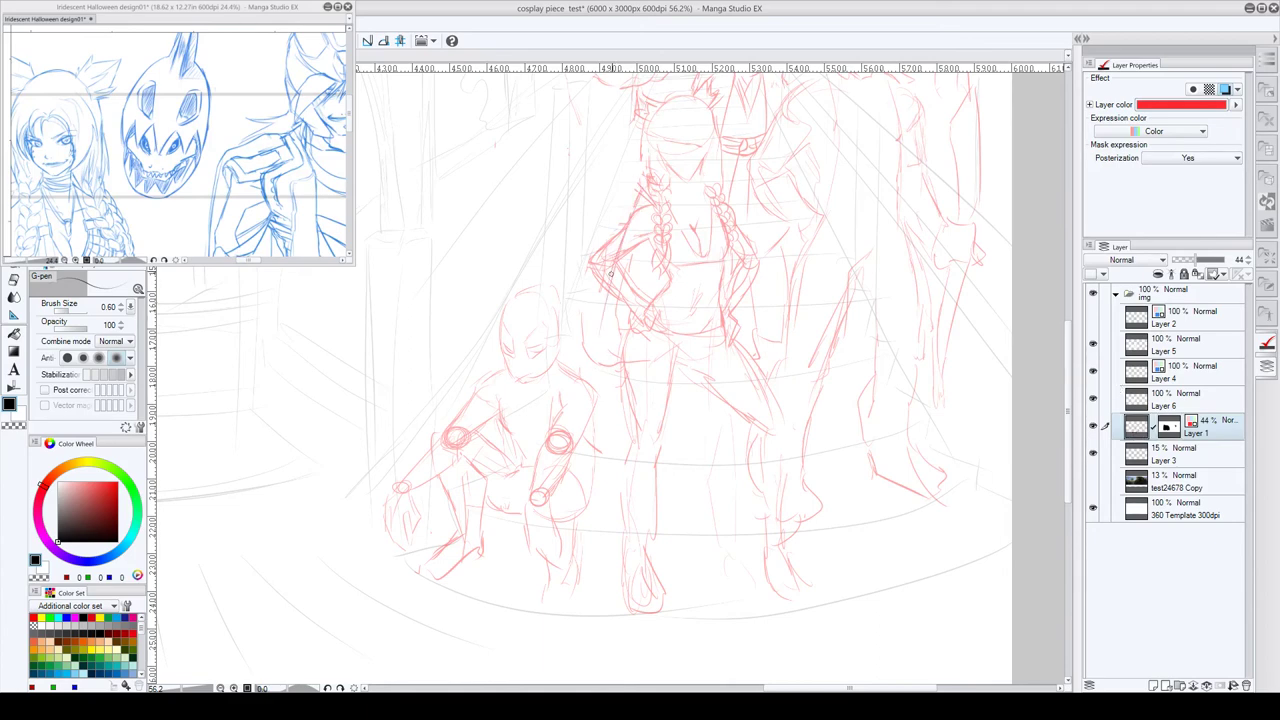
{"action": "left_click_drag", "start_coordinate": [615, 256], "coordinate": [600, 455]}
{"action": "mouse_move", "coordinate": [651, 206]}
{"action": "left_mouse_down"}
{"action": "mouse_move", "coordinate": [618, 410]}
{"action": "mouse_move", "coordinate": [622, 302]}
{"action": "mouse_move", "coordinate": [631, 476]}
{"action": "mouse_move", "coordinate": [616, 406]}
{"action": "mouse_move", "coordinate": [627, 473]}
{"action": "mouse_move", "coordinate": [607, 449]}
{"action": "mouse_move", "coordinate": [650, 512]}
{"action": "left_mouse_up"}
{"action": "left_click_drag", "start_coordinate": [626, 456], "coordinate": [657, 503]}
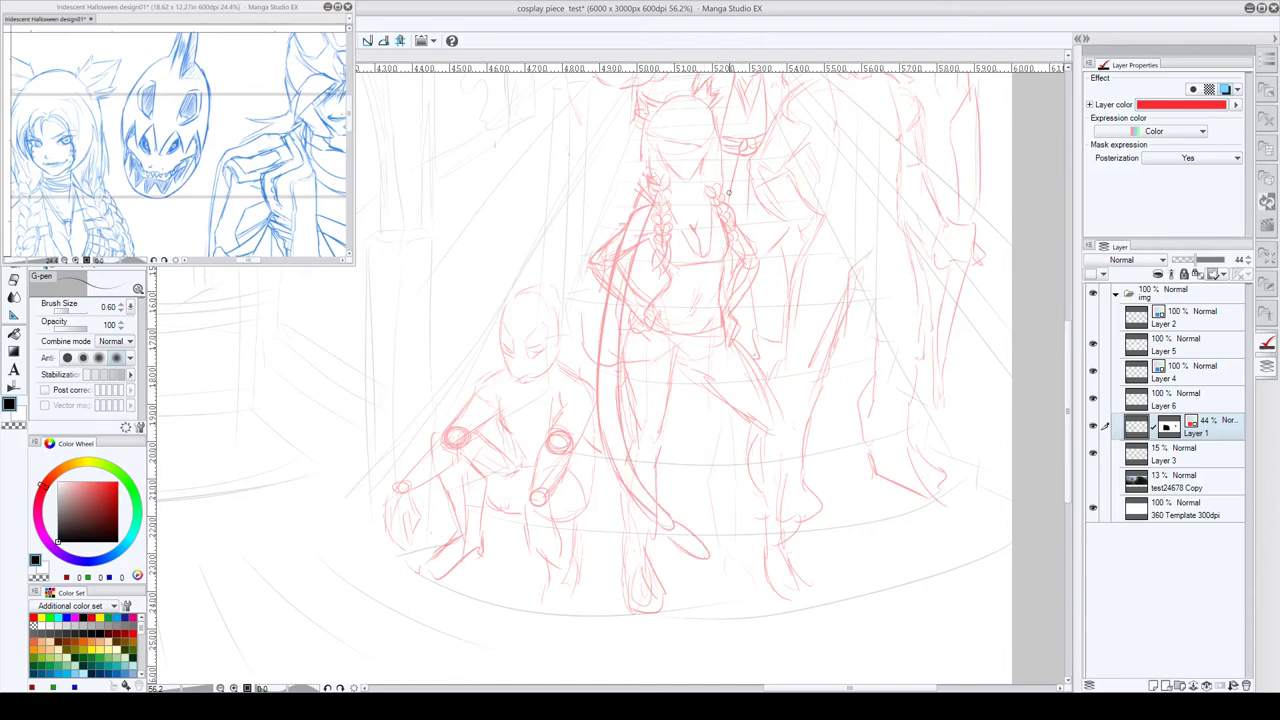
- Sketch a matching long braid guide from the girl's other shoulder to her shin, and reinforce the curves of both guides
{"action": "left_click_drag", "start_coordinate": [722, 188], "coordinate": [770, 406]}
{"action": "mouse_move", "coordinate": [713, 186]}
{"action": "left_mouse_down"}
{"action": "mouse_move", "coordinate": [736, 272]}
{"action": "mouse_move", "coordinate": [751, 456]}
{"action": "mouse_move", "coordinate": [745, 548]}
{"action": "left_mouse_up"}
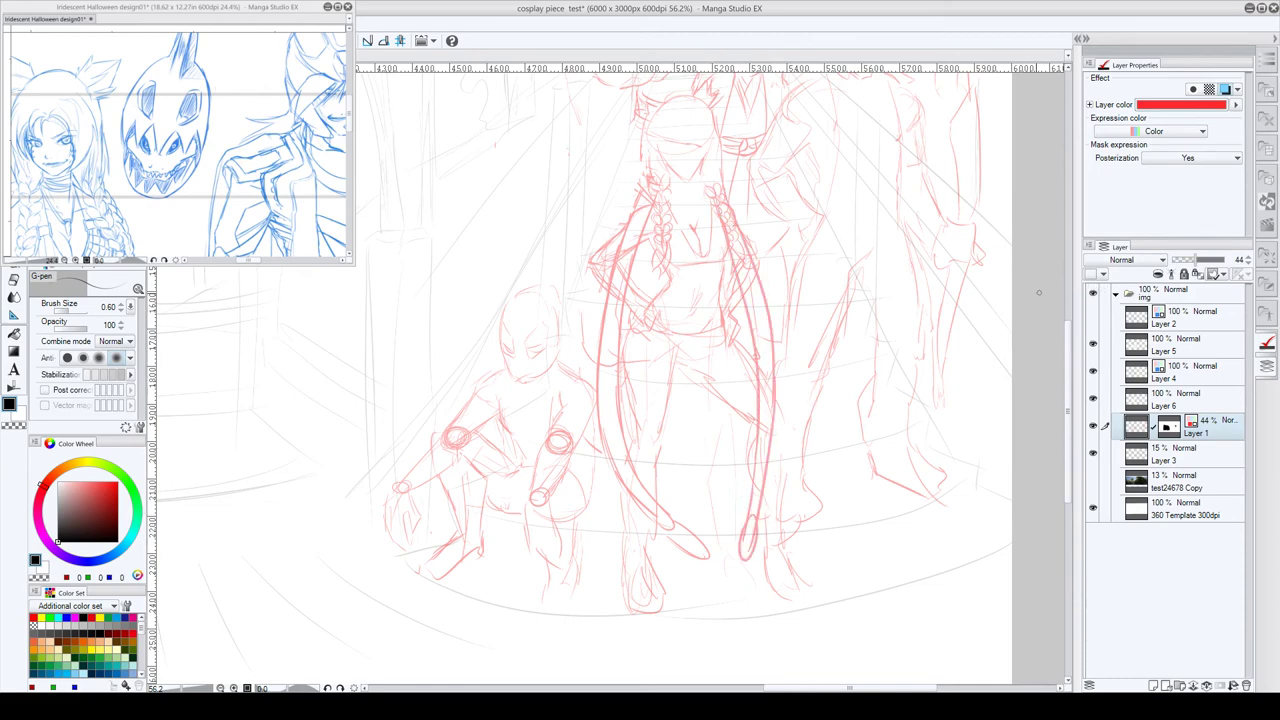
{"action": "left_click_drag", "start_coordinate": [732, 211], "coordinate": [770, 368]}
{"action": "left_click_drag", "start_coordinate": [741, 270], "coordinate": [753, 464]}
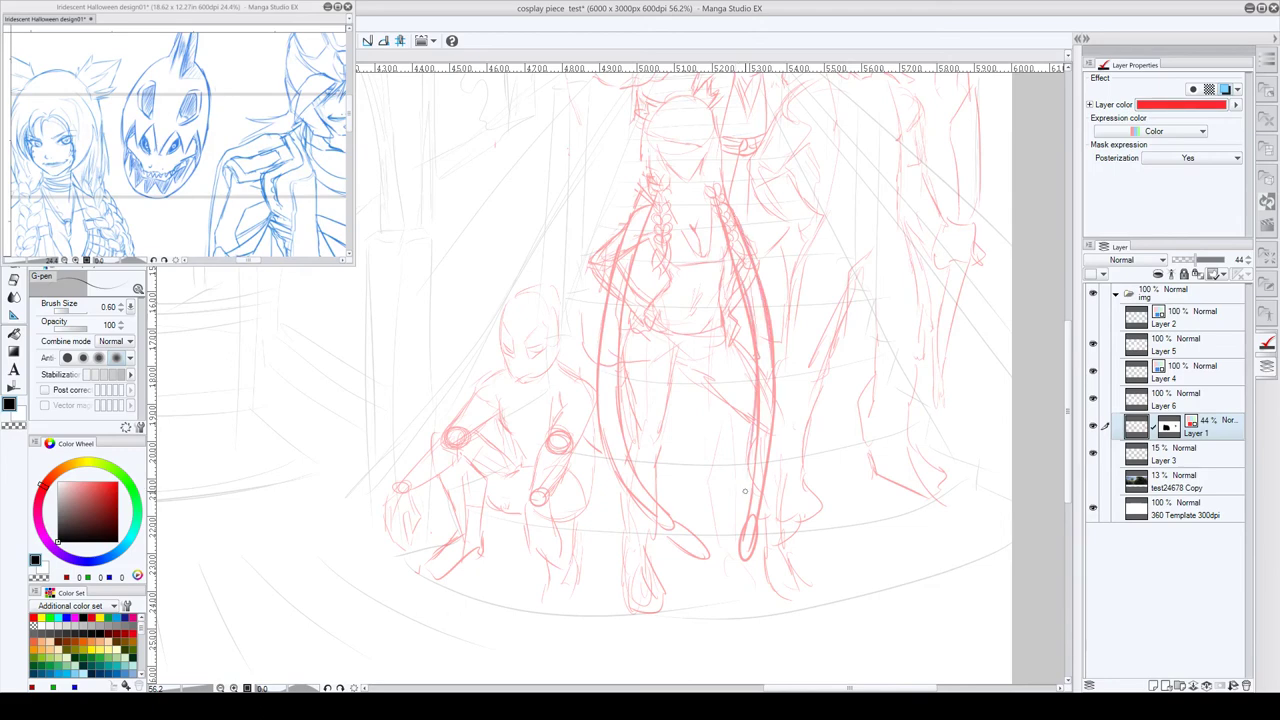
{"action": "left_click_drag", "start_coordinate": [655, 200], "coordinate": [612, 484]}
{"action": "left_click_drag", "start_coordinate": [626, 390], "coordinate": [646, 486]}
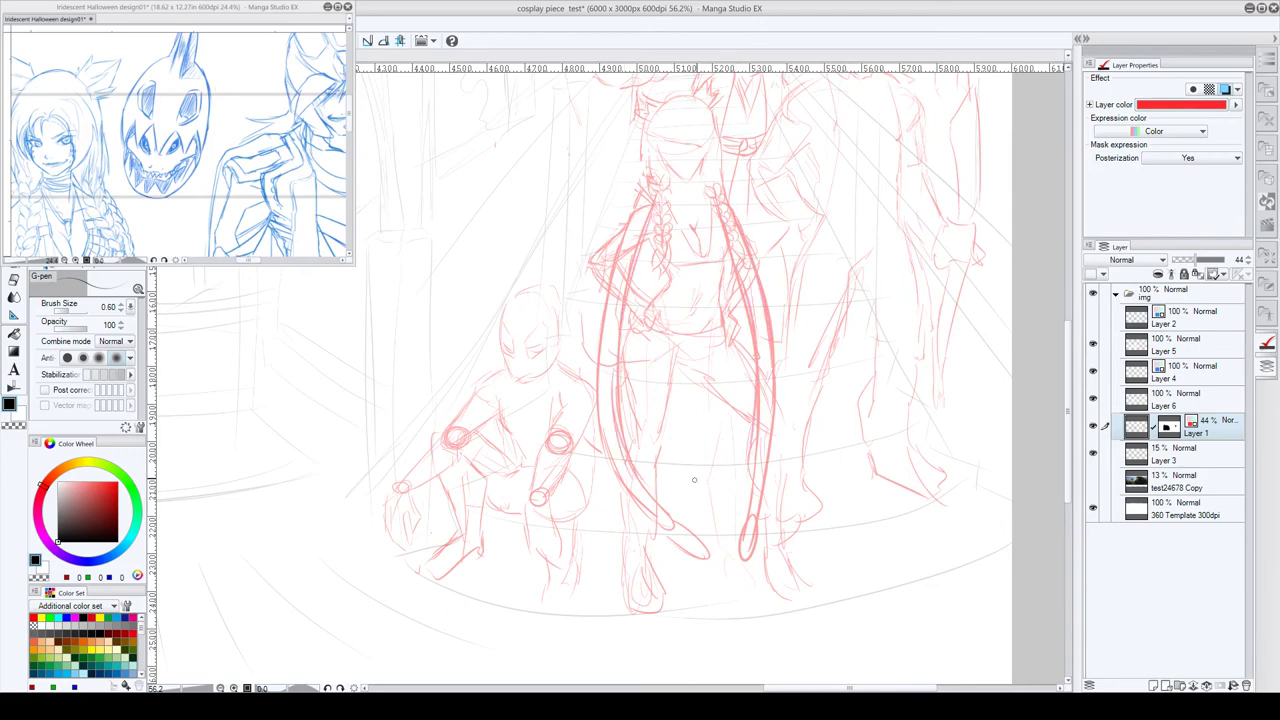
- Show Layer 2 again, lower the opacity of Layer 1 to 8 percent, and make Layer 2 the active layer
{"action": "left_click", "coordinate": [1098, 318]}
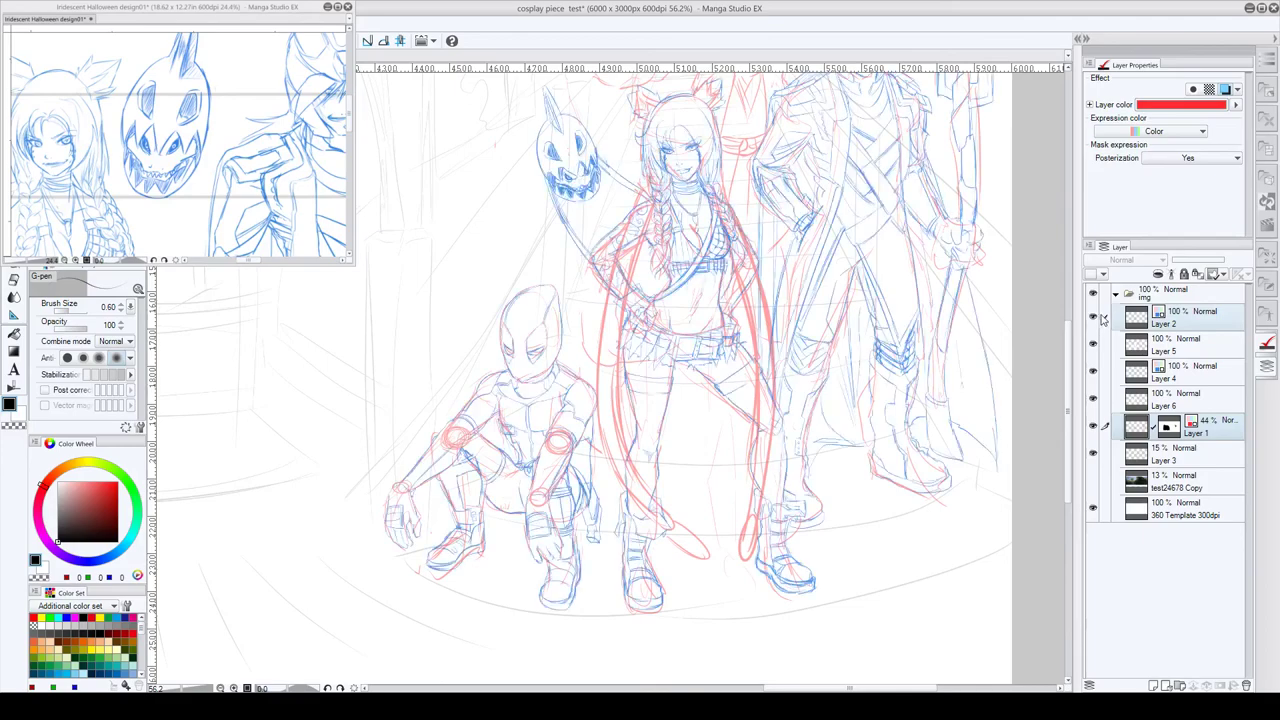
{"action": "left_click", "coordinate": [1136, 322]}
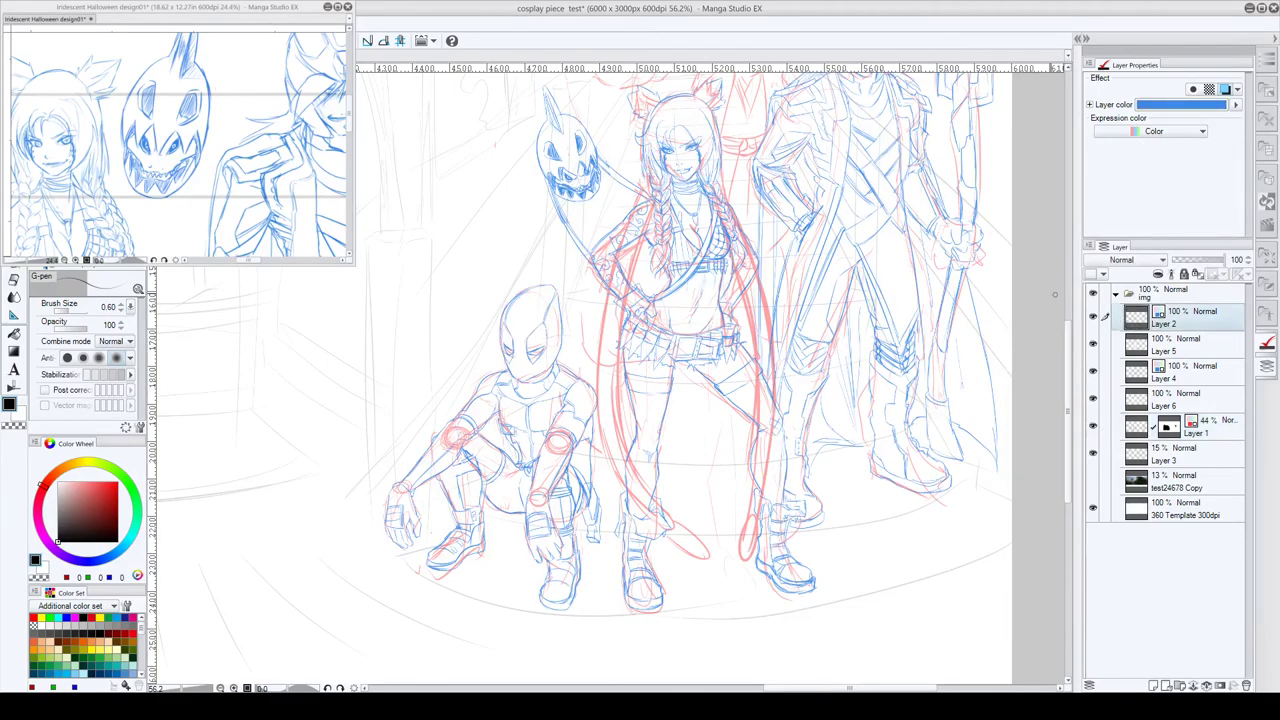
{"action": "scroll", "coordinate": [650, 173], "scroll_direction": "up", "scroll_amount": 5}
{"action": "left_click", "coordinate": [1140, 428]}
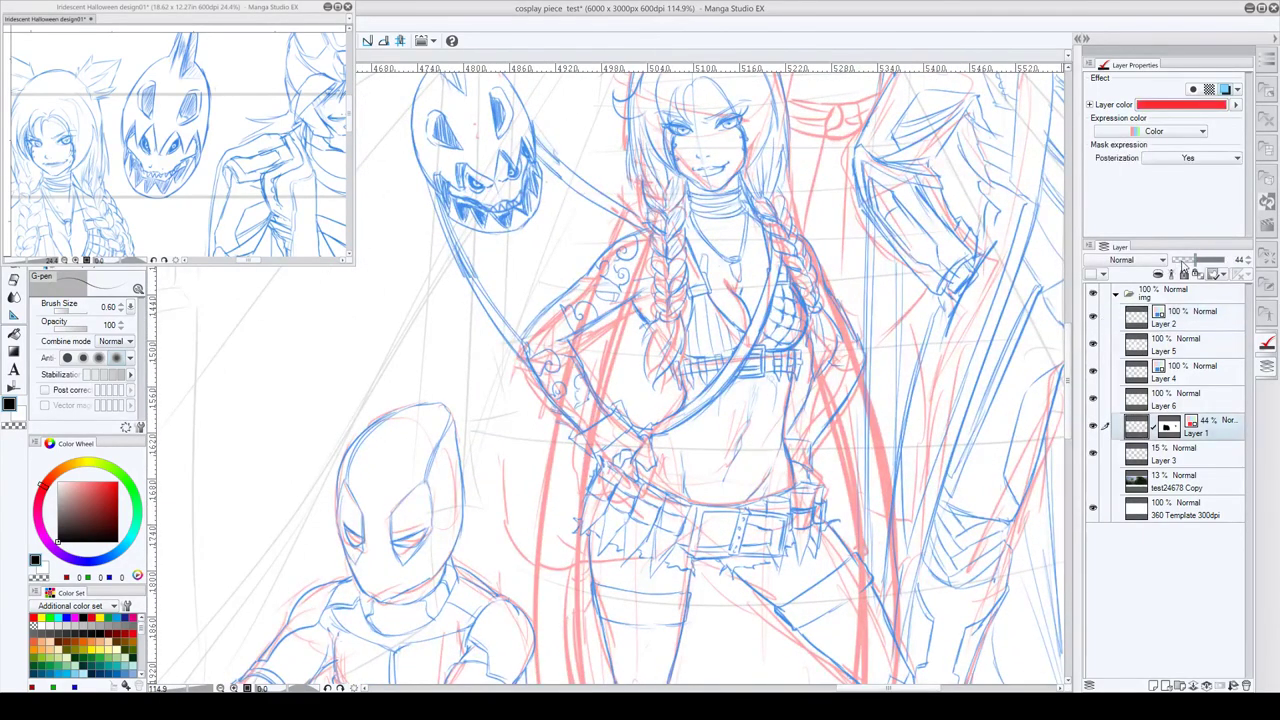
{"action": "left_click_drag", "start_coordinate": [1185, 264], "coordinate": [1176, 264]}
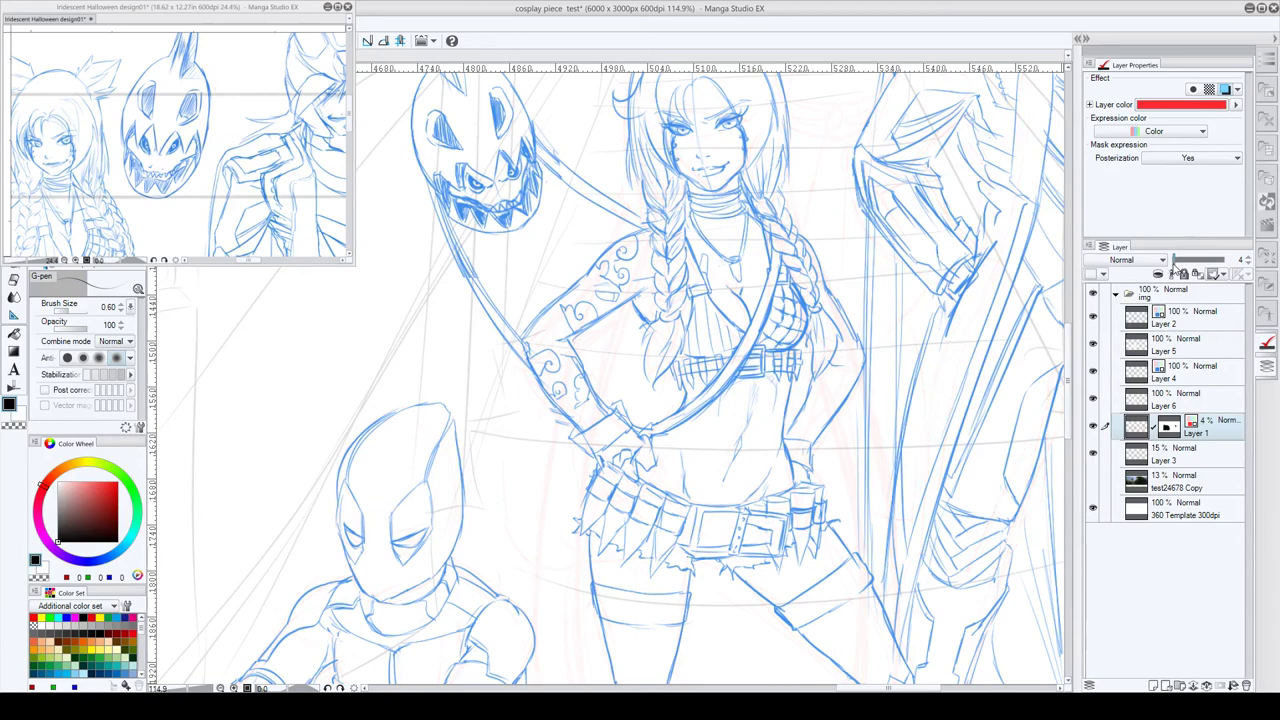
{"action": "left_click", "coordinate": [1158, 314]}
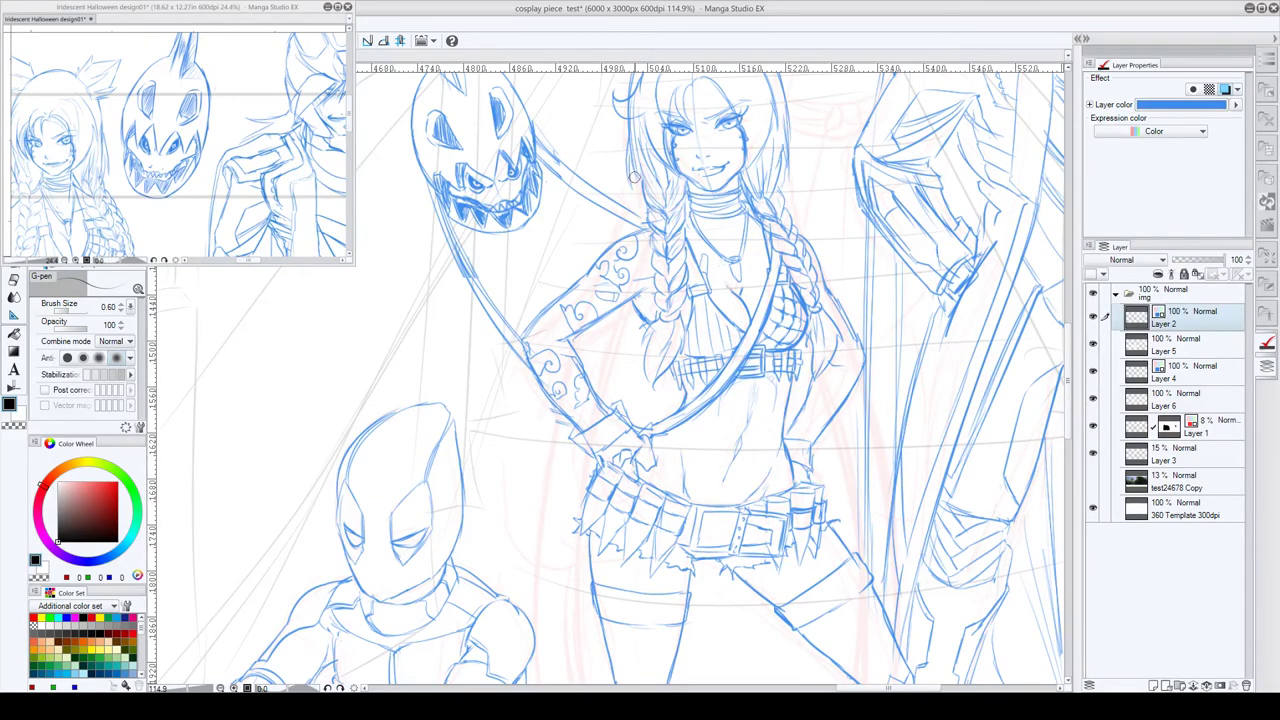
- Set the brush size to 0.20 and sketch the upper part of the long braid along its guide, inside the girl's bent arm
{"action": "key", "text": "bracketleft"}
{"action": "key", "text": "bracketleft"}
{"action": "key", "text": "bracketleft"}
{"action": "key", "text": "bracketleft"}
{"action": "mouse_move", "coordinate": [628, 200]}
{"action": "left_mouse_down"}
{"action": "mouse_move", "coordinate": [619, 229]}
{"action": "mouse_move", "coordinate": [636, 203]}
{"action": "mouse_move", "coordinate": [631, 229]}
{"action": "mouse_move", "coordinate": [713, 161]}
{"action": "left_mouse_up"}
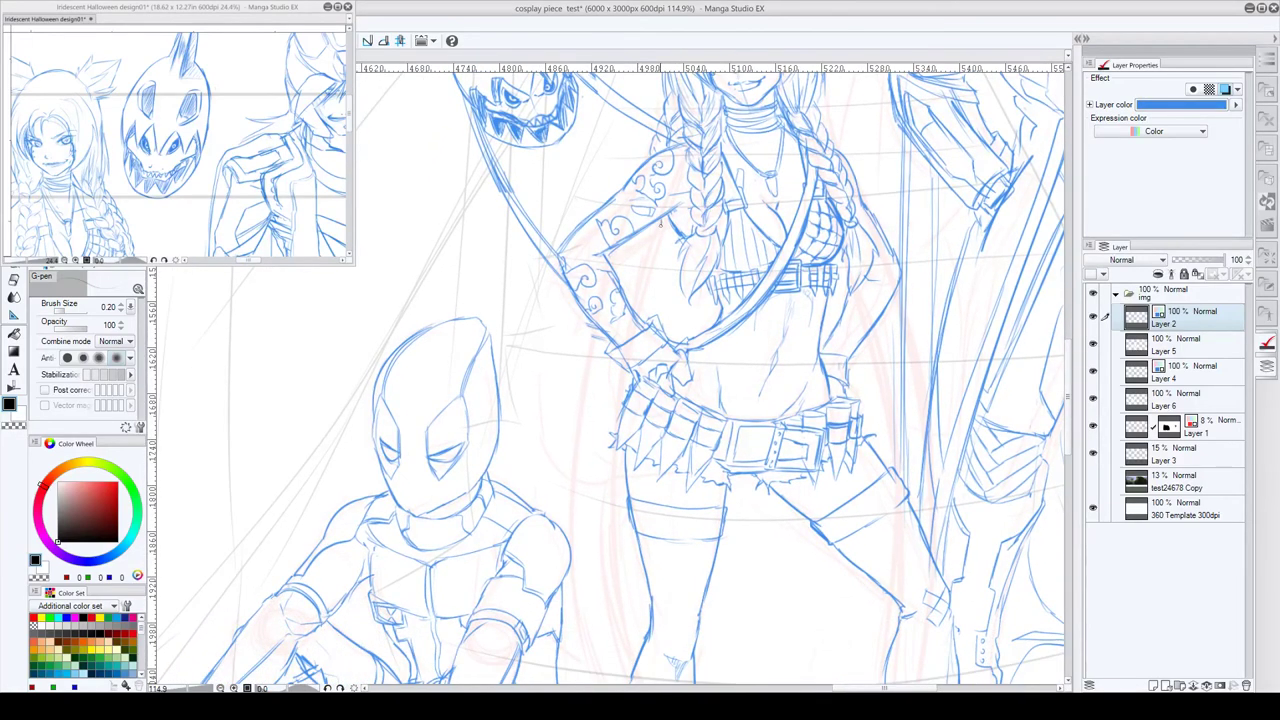
{"action": "mouse_move", "coordinate": [660, 226]}
{"action": "left_mouse_down"}
{"action": "mouse_move", "coordinate": [649, 254]}
{"action": "mouse_move", "coordinate": [644, 240]}
{"action": "mouse_move", "coordinate": [632, 246]}
{"action": "mouse_move", "coordinate": [645, 275]}
{"action": "left_mouse_up"}
{"action": "mouse_move", "coordinate": [648, 272]}
{"action": "left_mouse_down"}
{"action": "mouse_move", "coordinate": [624, 278]}
{"action": "mouse_move", "coordinate": [621, 254]}
{"action": "mouse_move", "coordinate": [626, 274]}
{"action": "mouse_move", "coordinate": [648, 273]}
{"action": "mouse_move", "coordinate": [668, 192]}
{"action": "mouse_move", "coordinate": [642, 193]}
{"action": "mouse_move", "coordinate": [645, 203]}
{"action": "left_mouse_up"}
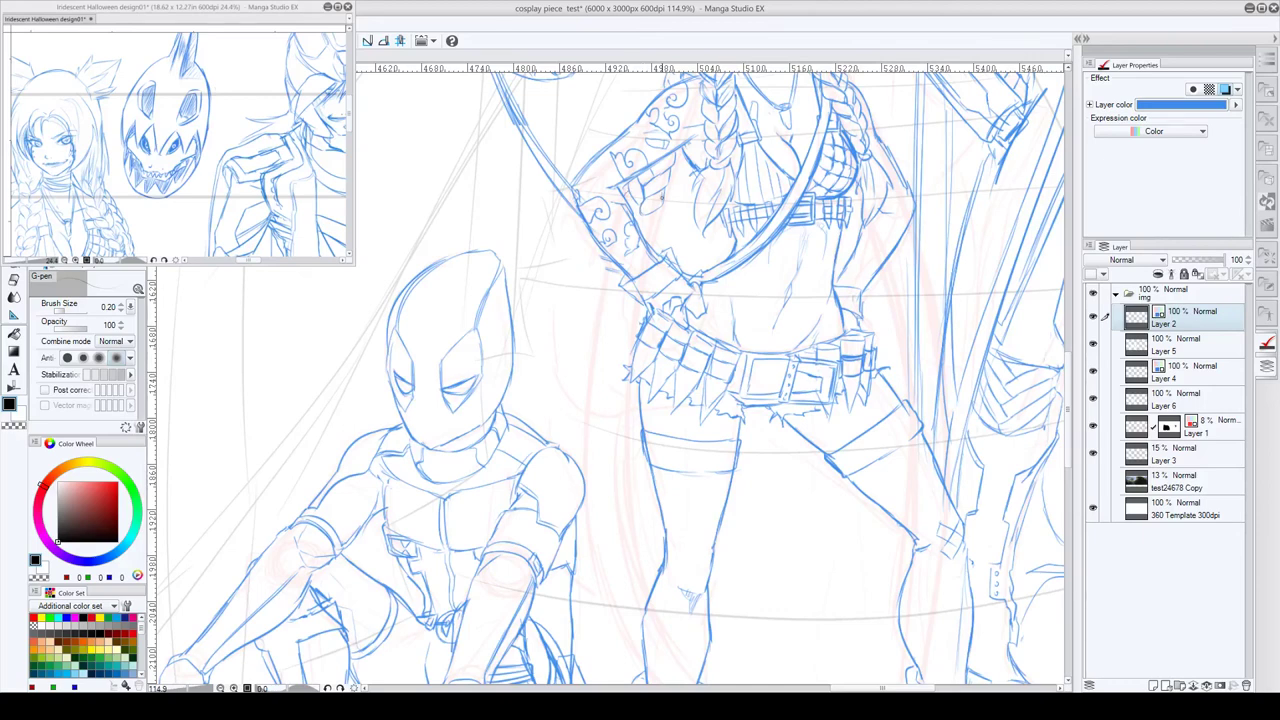
{"action": "left_click_drag", "start_coordinate": [648, 185], "coordinate": [660, 167]}
{"action": "mouse_move", "coordinate": [638, 219]}
{"action": "left_mouse_down"}
{"action": "mouse_move", "coordinate": [645, 207]}
{"action": "mouse_move", "coordinate": [657, 223]}
{"action": "mouse_move", "coordinate": [642, 231]}
{"action": "left_mouse_up"}
- Sketch the inner row of plaits of the girl's long braid, from her elbow down past the belt to her knee
{"action": "mouse_move", "coordinate": [621, 287]}
{"action": "left_mouse_down"}
{"action": "mouse_move", "coordinate": [616, 326]}
{"action": "mouse_move", "coordinate": [634, 313]}
{"action": "mouse_move", "coordinate": [616, 309]}
{"action": "mouse_move", "coordinate": [636, 313]}
{"action": "mouse_move", "coordinate": [633, 328]}
{"action": "mouse_move", "coordinate": [616, 323]}
{"action": "mouse_move", "coordinate": [613, 340]}
{"action": "mouse_move", "coordinate": [634, 329]}
{"action": "mouse_move", "coordinate": [616, 333]}
{"action": "mouse_move", "coordinate": [633, 343]}
{"action": "mouse_move", "coordinate": [616, 355]}
{"action": "mouse_move", "coordinate": [616, 341]}
{"action": "mouse_move", "coordinate": [615, 383]}
{"action": "left_mouse_up"}
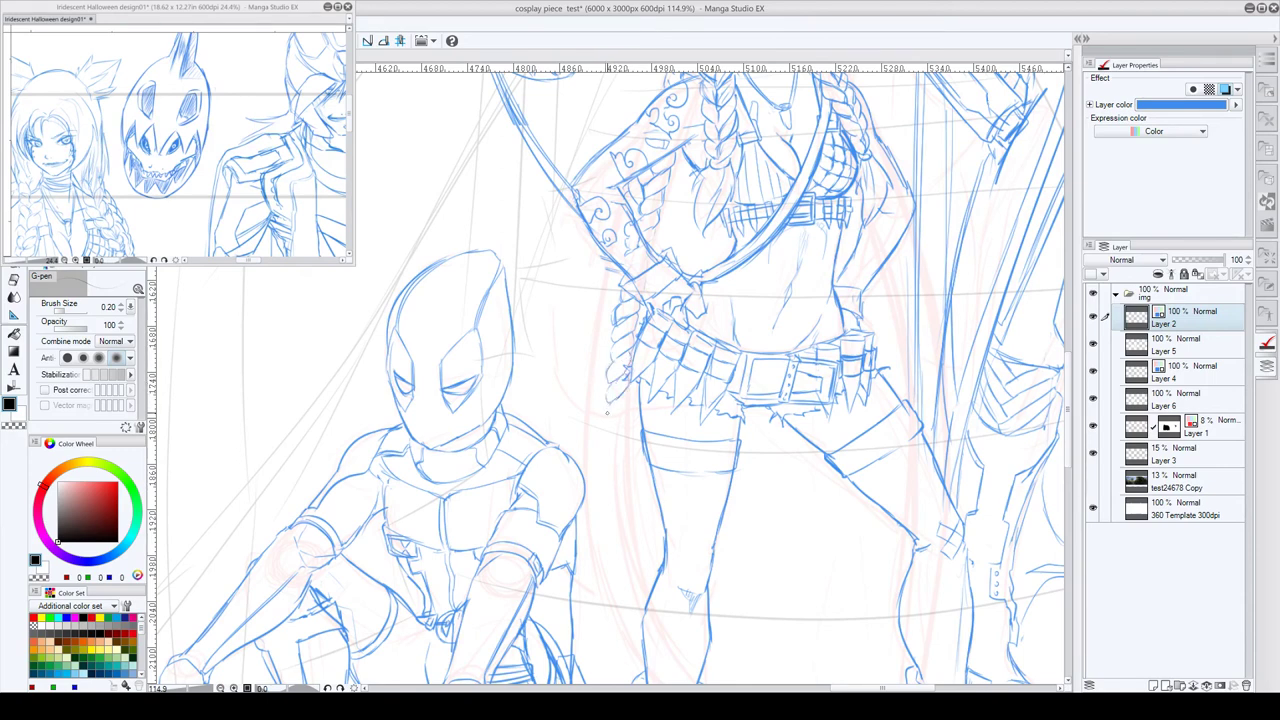
{"action": "mouse_move", "coordinate": [608, 420]}
{"action": "left_mouse_down"}
{"action": "mouse_move", "coordinate": [645, 381]}
{"action": "mouse_move", "coordinate": [590, 307]}
{"action": "mouse_move", "coordinate": [573, 327]}
{"action": "mouse_move", "coordinate": [575, 348]}
{"action": "mouse_move", "coordinate": [588, 315]}
{"action": "mouse_move", "coordinate": [576, 362]}
{"action": "mouse_move", "coordinate": [574, 351]}
{"action": "mouse_move", "coordinate": [574, 367]}
{"action": "mouse_move", "coordinate": [588, 337]}
{"action": "mouse_move", "coordinate": [576, 386]}
{"action": "mouse_move", "coordinate": [588, 357]}
{"action": "mouse_move", "coordinate": [587, 418]}
{"action": "mouse_move", "coordinate": [575, 399]}
{"action": "mouse_move", "coordinate": [586, 441]}
{"action": "mouse_move", "coordinate": [593, 409]}
{"action": "mouse_move", "coordinate": [597, 421]}
{"action": "mouse_move", "coordinate": [604, 468]}
{"action": "left_mouse_up"}
{"action": "left_click_drag", "start_coordinate": [604, 466], "coordinate": [608, 502]}
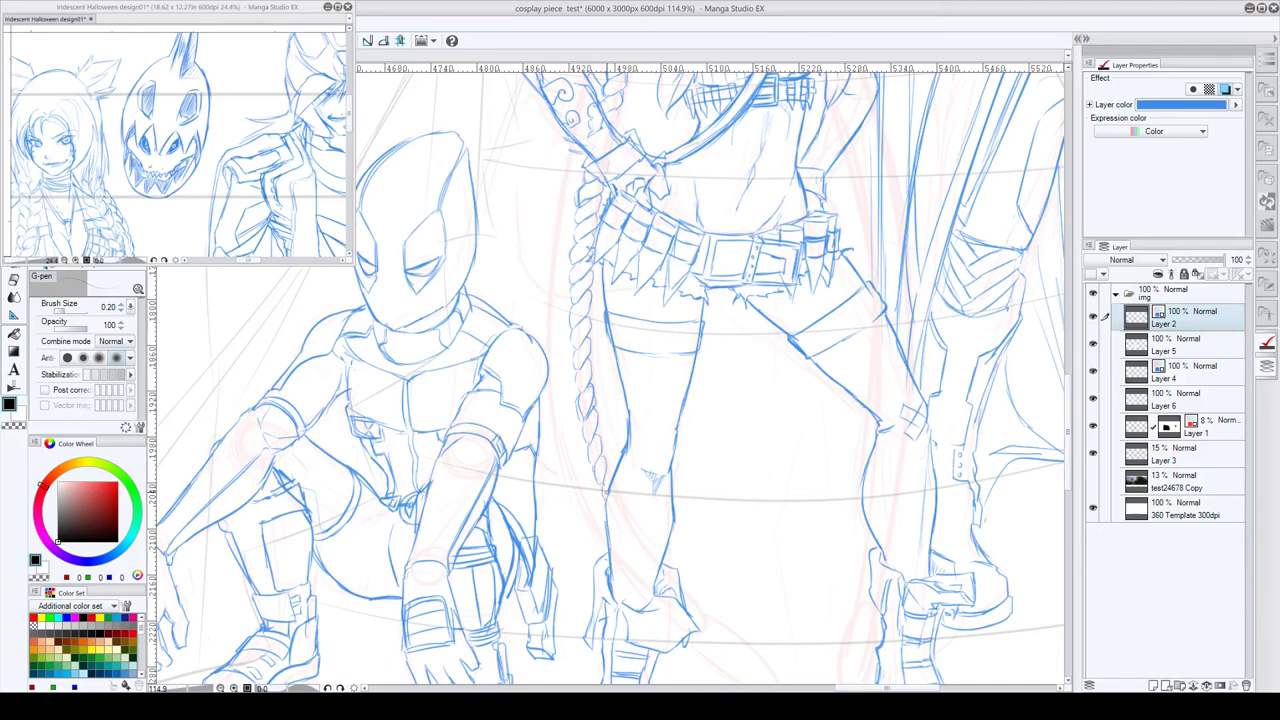
{"action": "scroll", "coordinate": [608, 467], "scroll_direction": "up", "scroll_amount": 3}
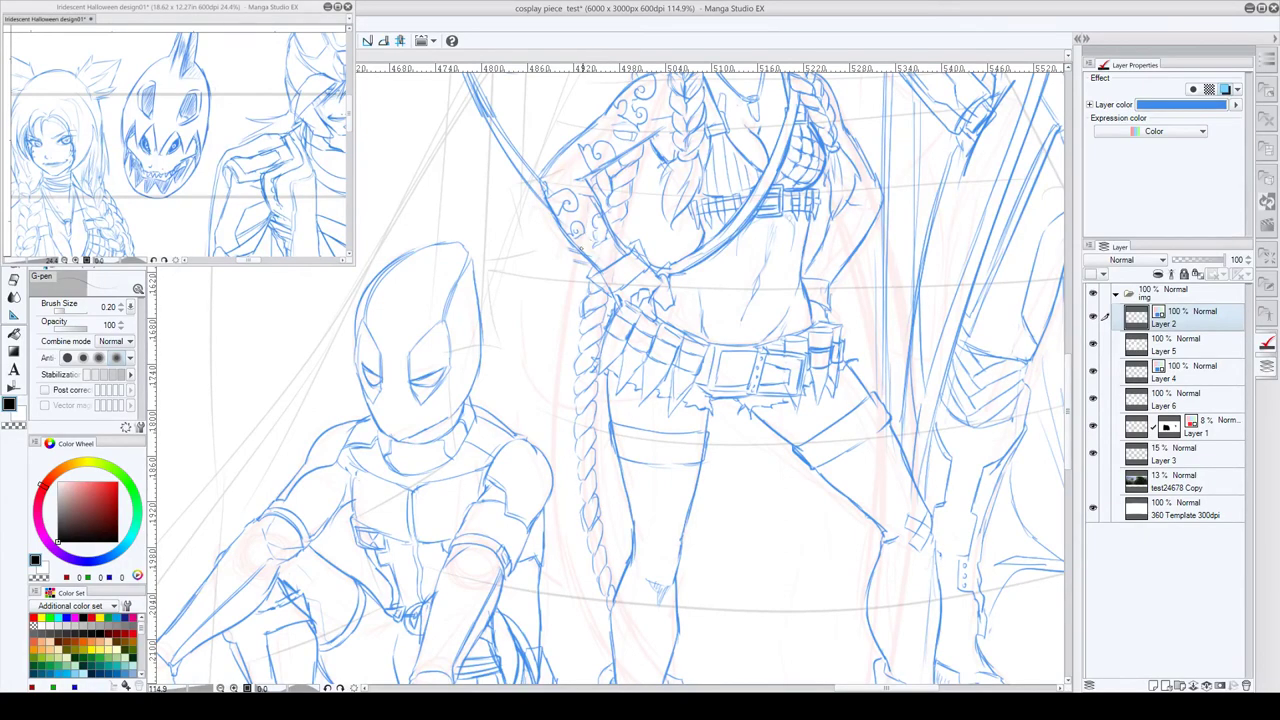
- Add the outer row of plaits to the long braid beside the crouching figure, from the girl's elbow down past her thigh
{"action": "mouse_move", "coordinate": [582, 264]}
{"action": "left_mouse_down"}
{"action": "mouse_move", "coordinate": [588, 297]}
{"action": "mouse_move", "coordinate": [571, 304]}
{"action": "mouse_move", "coordinate": [572, 334]}
{"action": "left_mouse_up"}
{"action": "left_click_drag", "start_coordinate": [568, 328], "coordinate": [570, 408]}
{"action": "left_click_drag", "start_coordinate": [568, 404], "coordinate": [564, 450]}
{"action": "mouse_move", "coordinate": [566, 446]}
{"action": "left_mouse_down"}
{"action": "mouse_move", "coordinate": [576, 456]}
{"action": "mouse_move", "coordinate": [560, 470]}
{"action": "mouse_move", "coordinate": [575, 478]}
{"action": "mouse_move", "coordinate": [560, 490]}
{"action": "mouse_move", "coordinate": [576, 497]}
{"action": "left_mouse_up"}
{"action": "key", "text": "ctrl+z"}
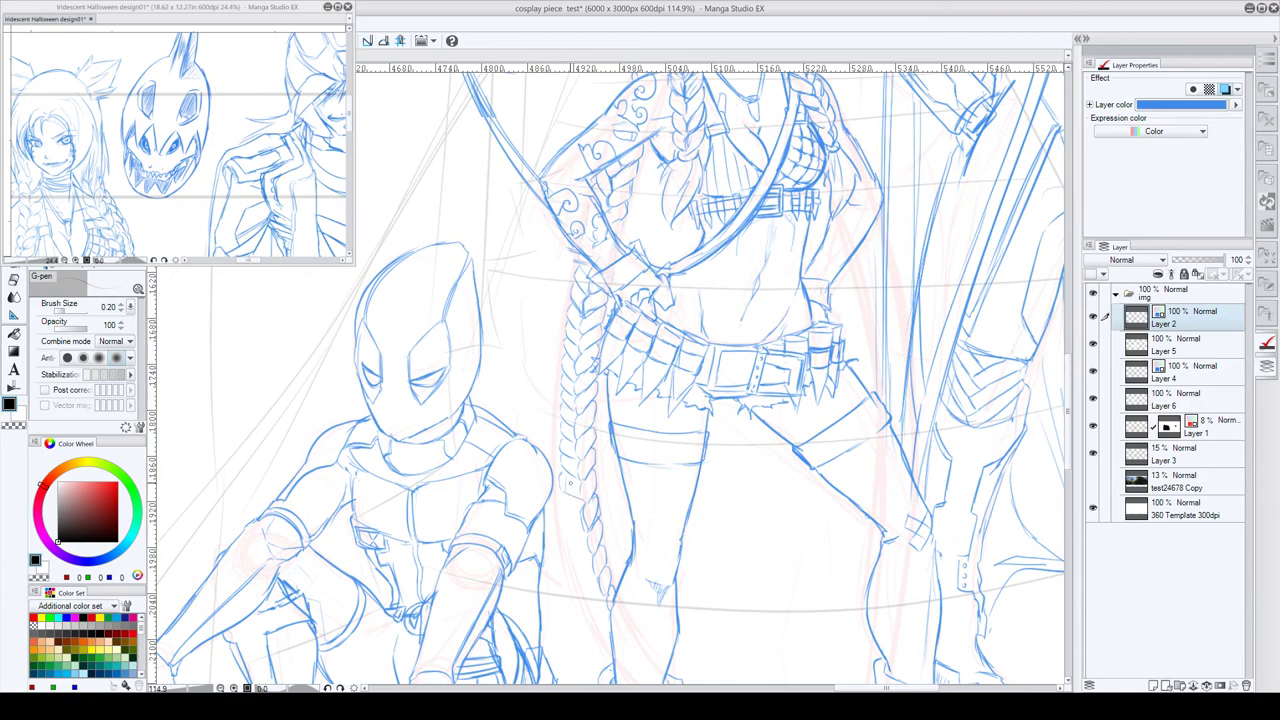
{"action": "mouse_move", "coordinate": [562, 452]}
{"action": "left_mouse_down"}
{"action": "mouse_move", "coordinate": [560, 472]}
{"action": "mouse_move", "coordinate": [556, 460]}
{"action": "left_mouse_up"}
{"action": "mouse_move", "coordinate": [558, 396]}
{"action": "left_mouse_down"}
{"action": "mouse_move", "coordinate": [556, 434]}
{"action": "mouse_move", "coordinate": [560, 420]}
{"action": "left_mouse_up"}
{"action": "scroll", "coordinate": [600, 421], "scroll_direction": "down", "scroll_amount": 3}
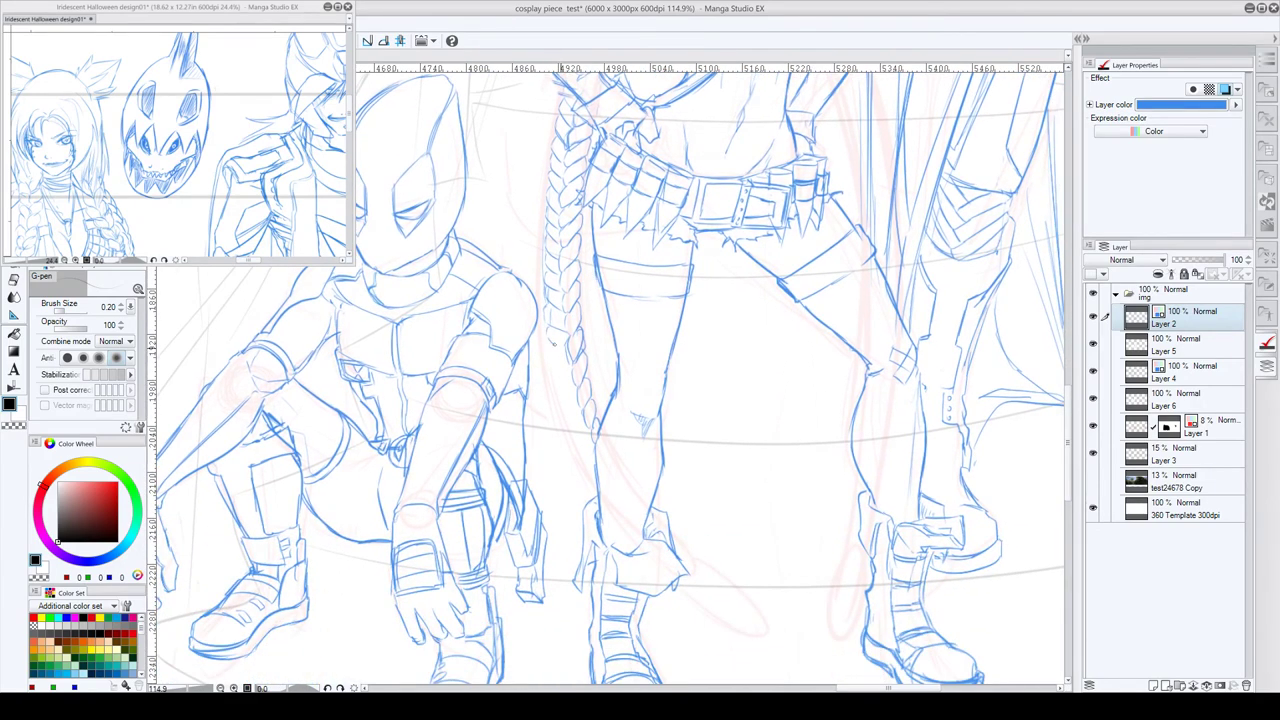
- Extend the outer plaits and taper the braid down to the girl's shin, following the faint guide
{"action": "mouse_move", "coordinate": [554, 343]}
{"action": "left_mouse_down"}
{"action": "mouse_move", "coordinate": [586, 432]}
{"action": "mouse_move", "coordinate": [574, 442]}
{"action": "mouse_move", "coordinate": [597, 464]}
{"action": "mouse_move", "coordinate": [616, 411]}
{"action": "mouse_move", "coordinate": [594, 394]}
{"action": "left_mouse_up"}
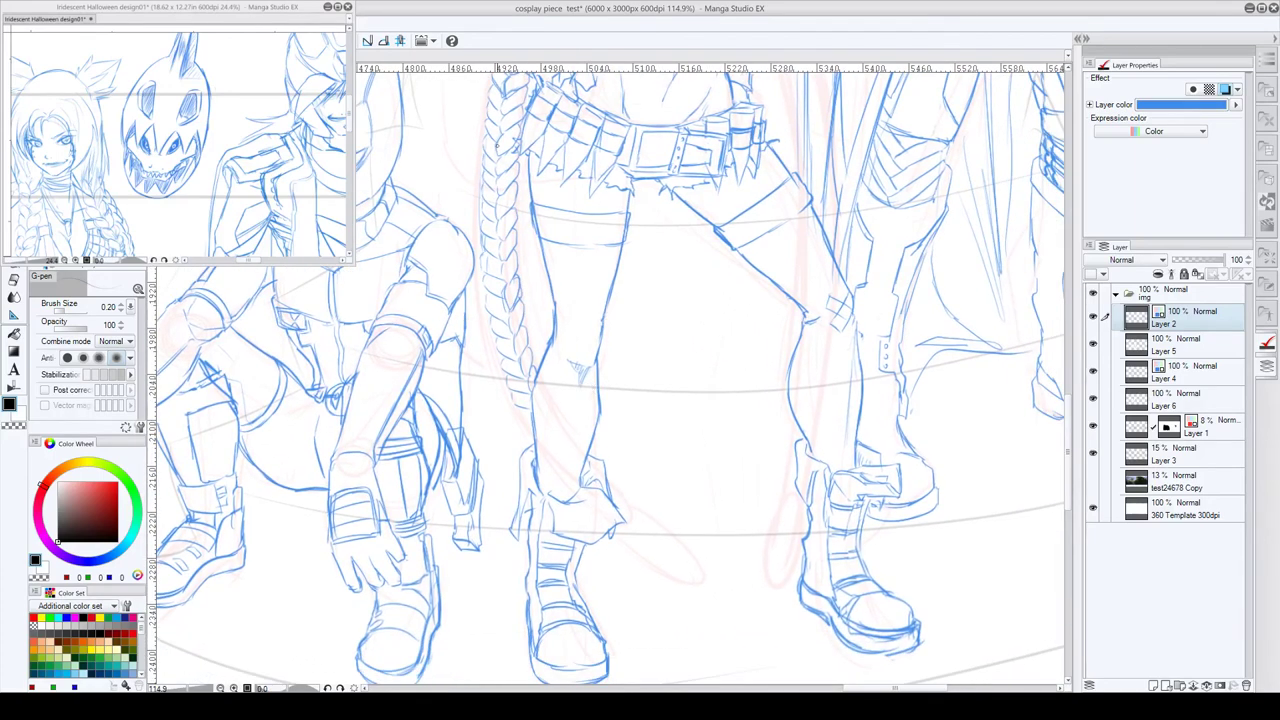
{"action": "left_click_drag", "start_coordinate": [498, 145], "coordinate": [515, 350]}
{"action": "mouse_move", "coordinate": [514, 344]}
{"action": "left_mouse_down"}
{"action": "mouse_move", "coordinate": [533, 391]}
{"action": "mouse_move", "coordinate": [587, 358]}
{"action": "left_mouse_up"}
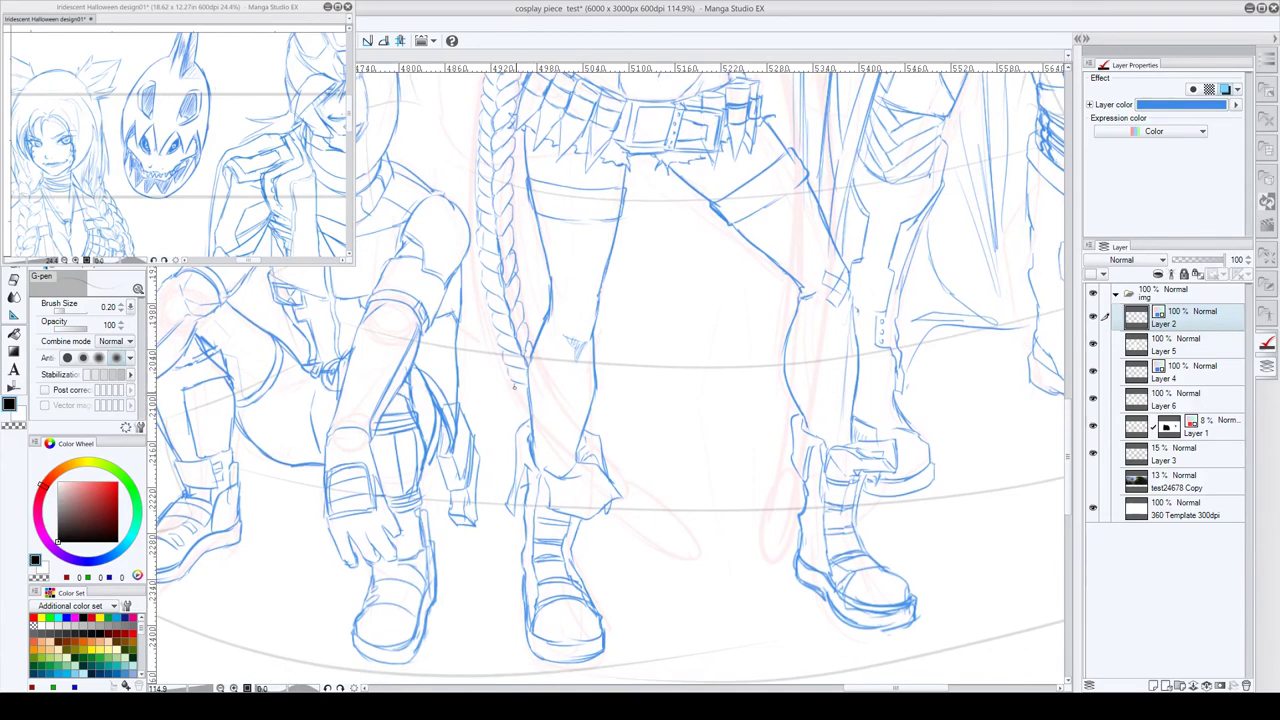
{"action": "left_click_drag", "start_coordinate": [514, 387], "coordinate": [526, 398]}
- Sketch the braid's loose pointed tuft and its tie where it emerges beside the girl's ankle
{"action": "mouse_move", "coordinate": [585, 465]}
{"action": "left_mouse_down"}
{"action": "mouse_move", "coordinate": [622, 525]}
{"action": "mouse_move", "coordinate": [680, 552]}
{"action": "left_mouse_up"}
{"action": "mouse_move", "coordinate": [628, 484]}
{"action": "left_mouse_down"}
{"action": "mouse_move", "coordinate": [686, 524]}
{"action": "mouse_move", "coordinate": [694, 550]}
{"action": "left_mouse_up"}
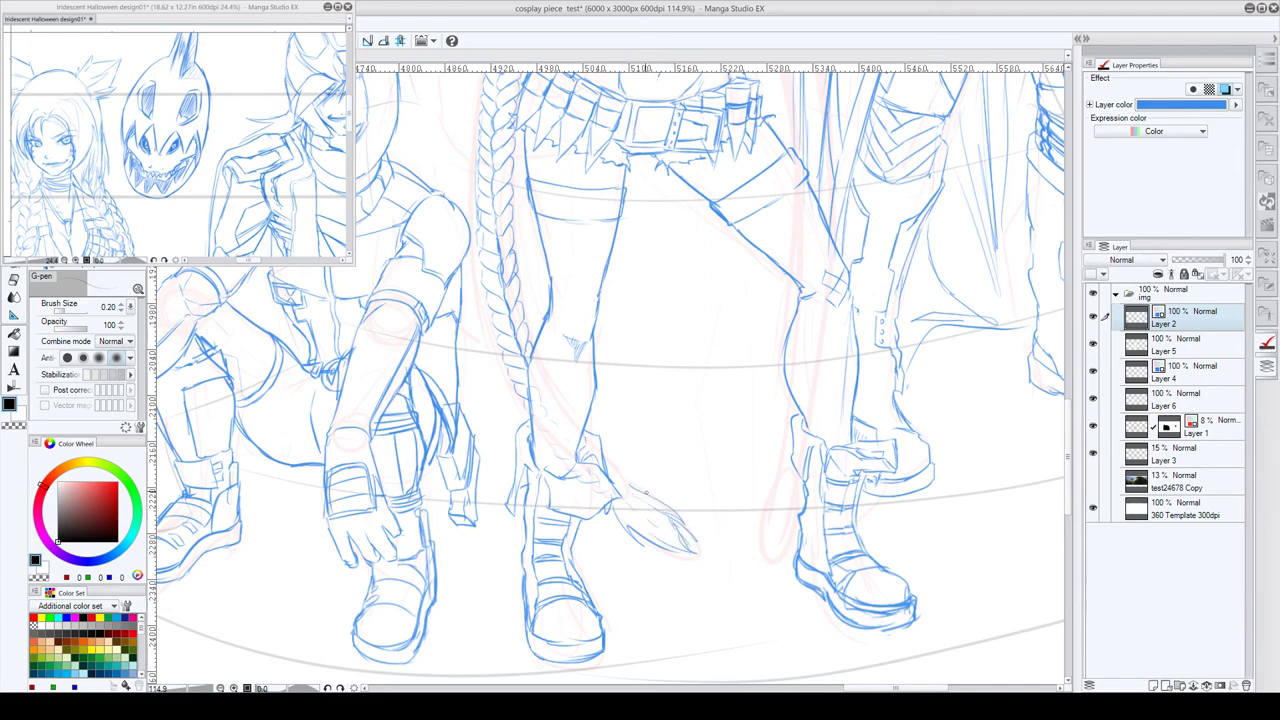
{"action": "mouse_move", "coordinate": [611, 472]}
{"action": "left_mouse_down"}
{"action": "mouse_move", "coordinate": [627, 481]}
{"action": "mouse_move", "coordinate": [621, 495]}
{"action": "mouse_move", "coordinate": [606, 454]}
{"action": "left_mouse_up"}
{"action": "left_click_drag", "start_coordinate": [751, 425], "coordinate": [738, 431]}
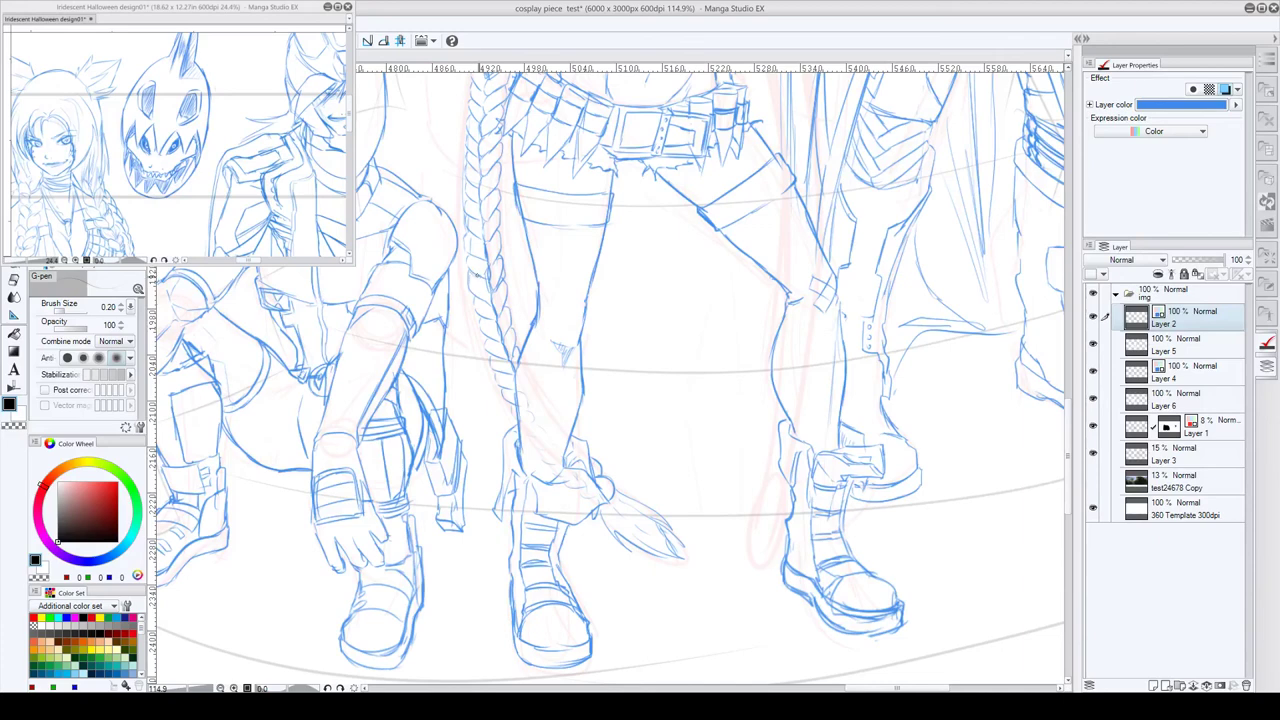
- Sketch the upper plaits of the girl's second long braid along its guide, from her other elbow down to her hip
{"action": "scroll", "coordinate": [474, 287], "scroll_direction": "down", "scroll_amount": 2}
{"action": "scroll", "coordinate": [485, 287], "scroll_direction": "up", "scroll_amount": 2}
{"action": "left_click_drag", "start_coordinate": [614, 329], "coordinate": [530, 362]}
{"action": "left_click_drag", "start_coordinate": [666, 406], "coordinate": [588, 495]}
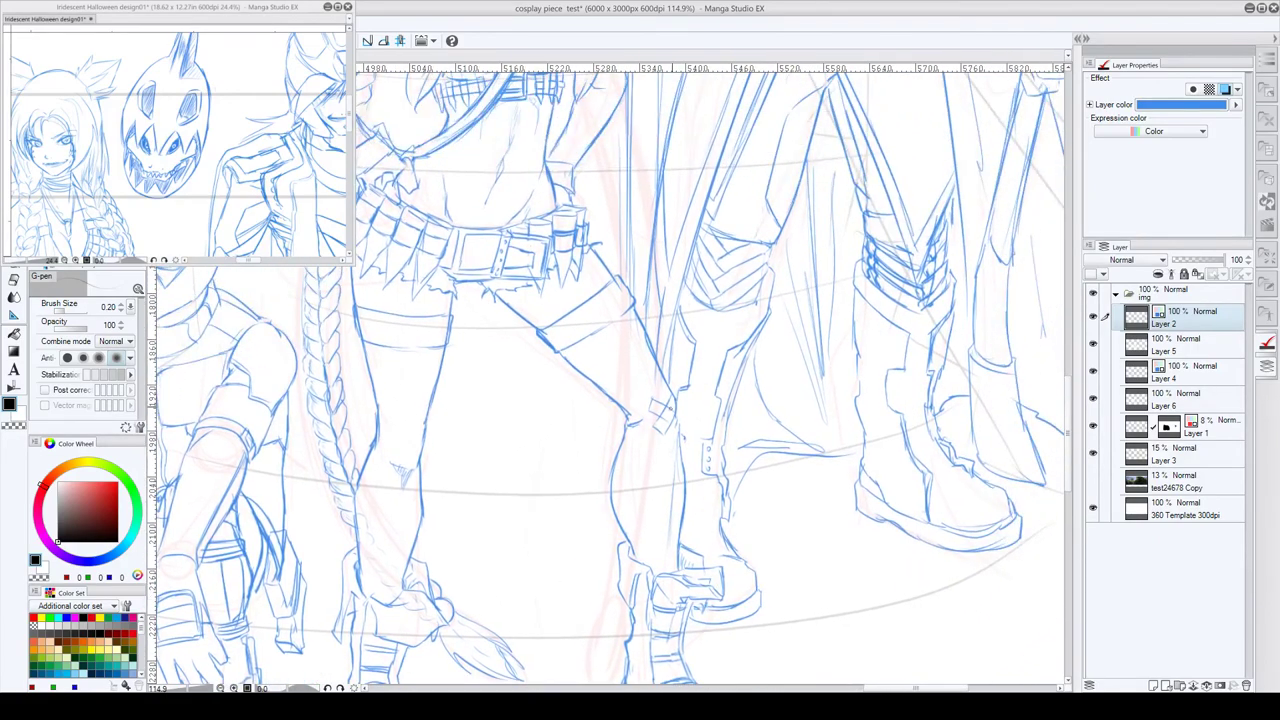
{"action": "left_click_drag", "start_coordinate": [706, 260], "coordinate": [660, 408]}
{"action": "scroll", "coordinate": [660, 408], "scroll_direction": "down", "scroll_amount": 8}
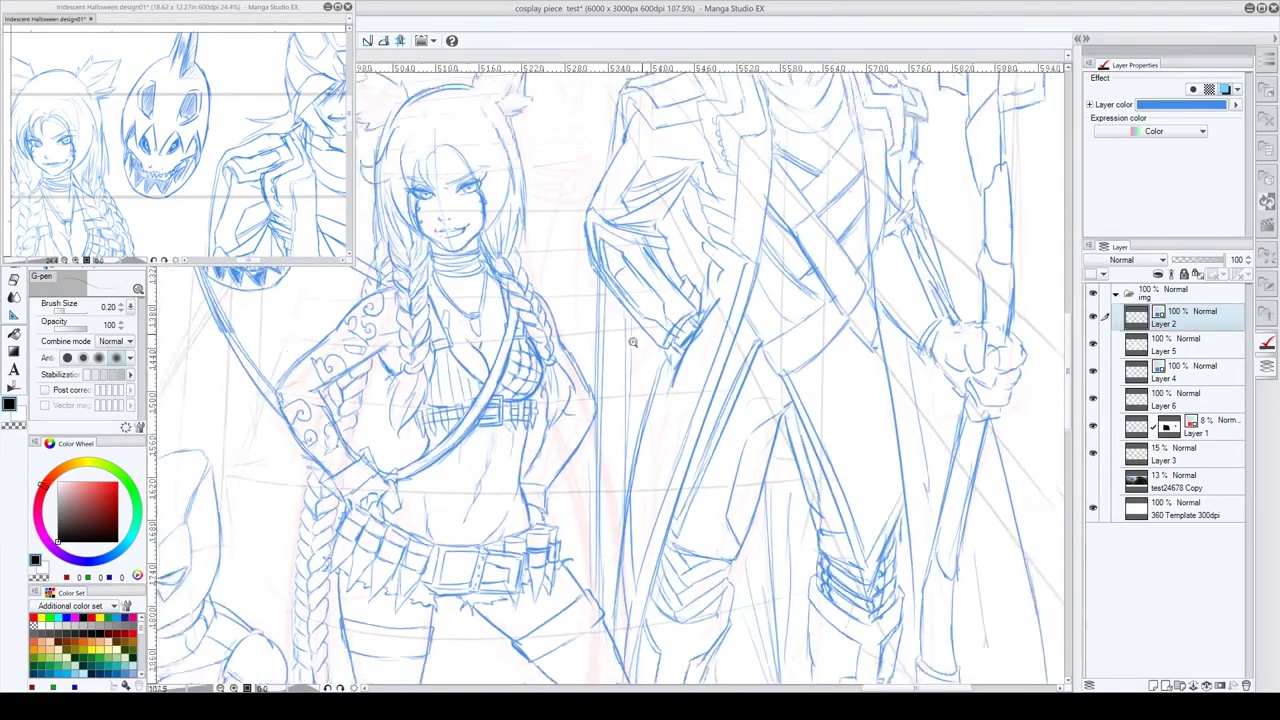
{"action": "scroll", "coordinate": [628, 320], "scroll_direction": "up", "scroll_amount": 4}
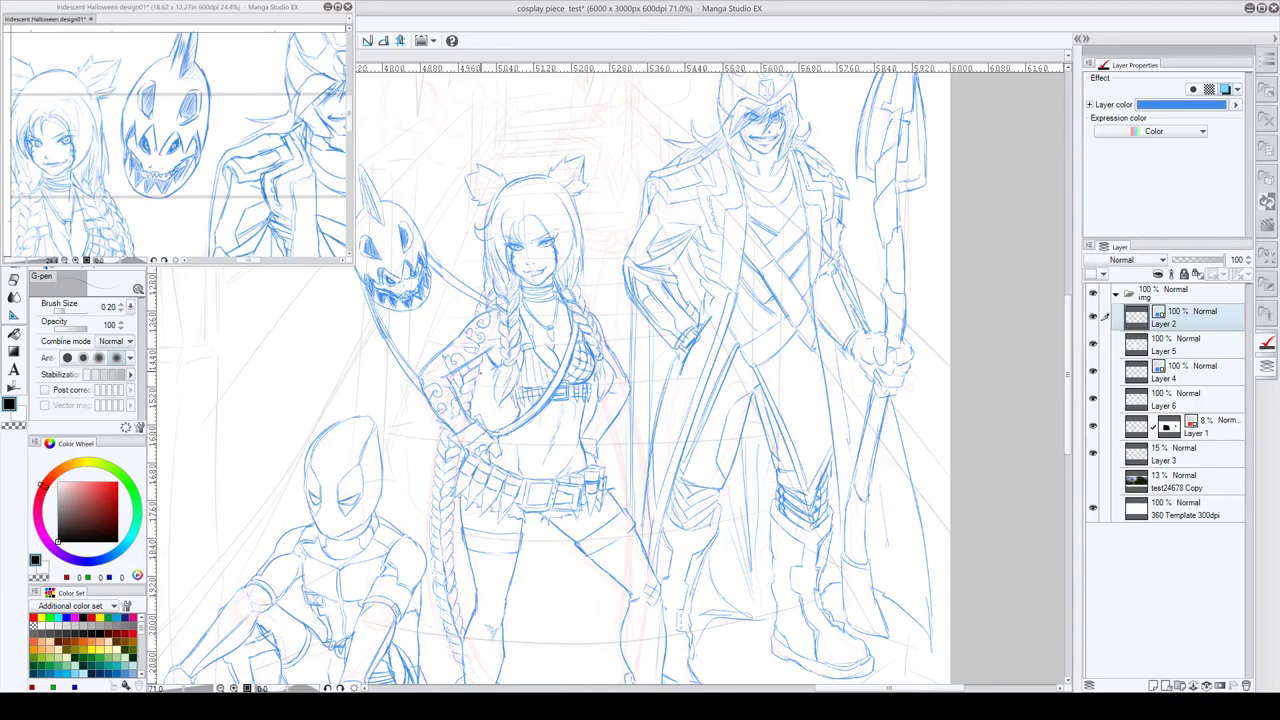
{"action": "scroll", "coordinate": [601, 222], "scroll_direction": "up", "scroll_amount": 3}
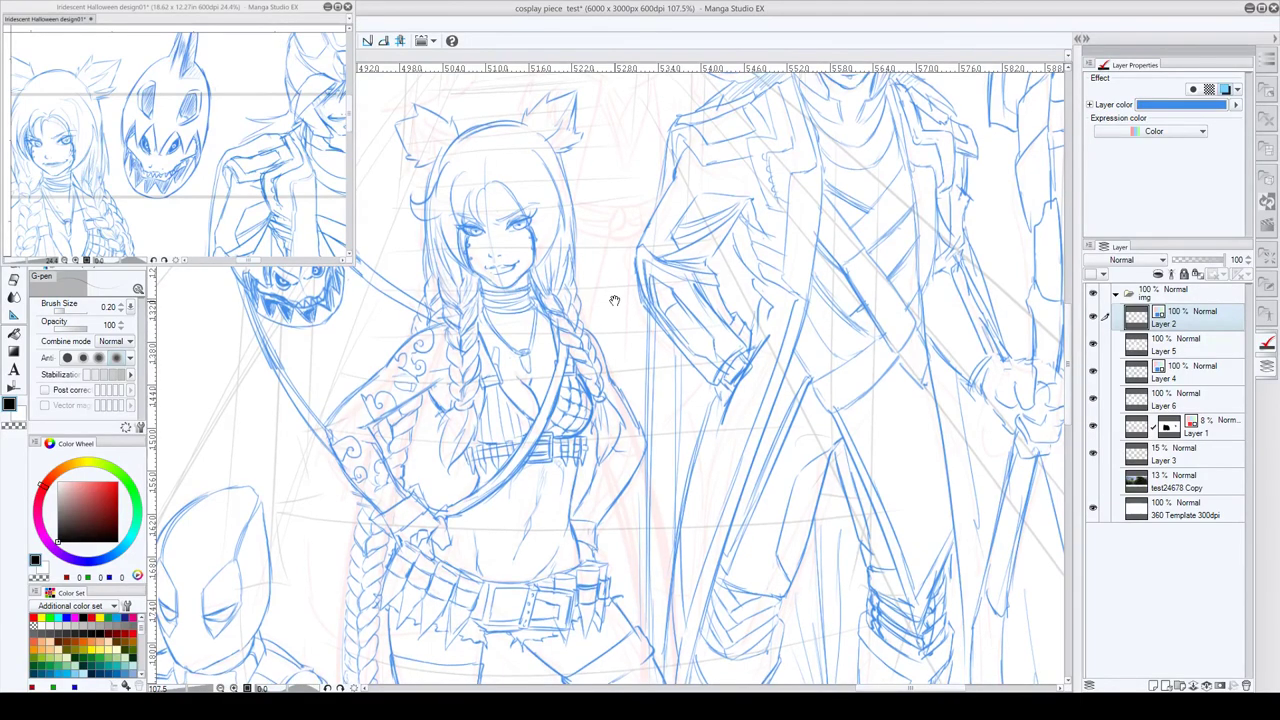
{"action": "left_click_drag", "start_coordinate": [614, 300], "coordinate": [578, 222]}
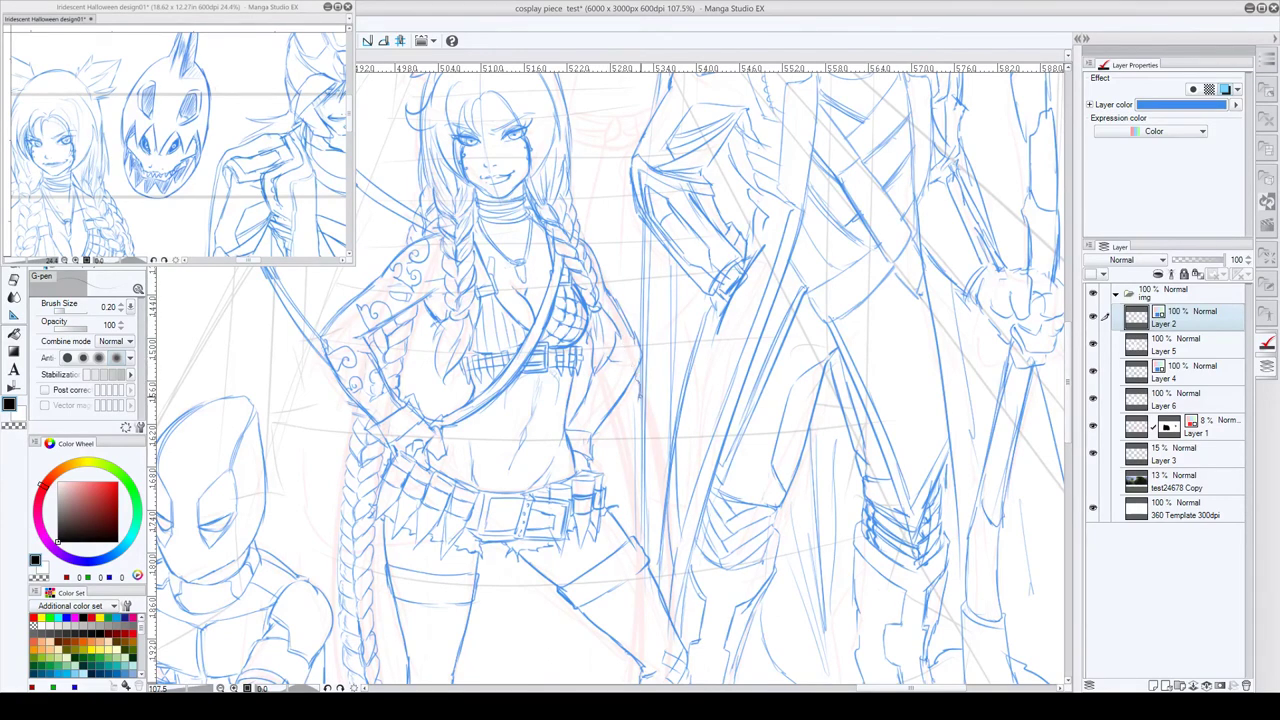
{"action": "scroll", "coordinate": [676, 406], "scroll_direction": "down", "scroll_amount": 5}
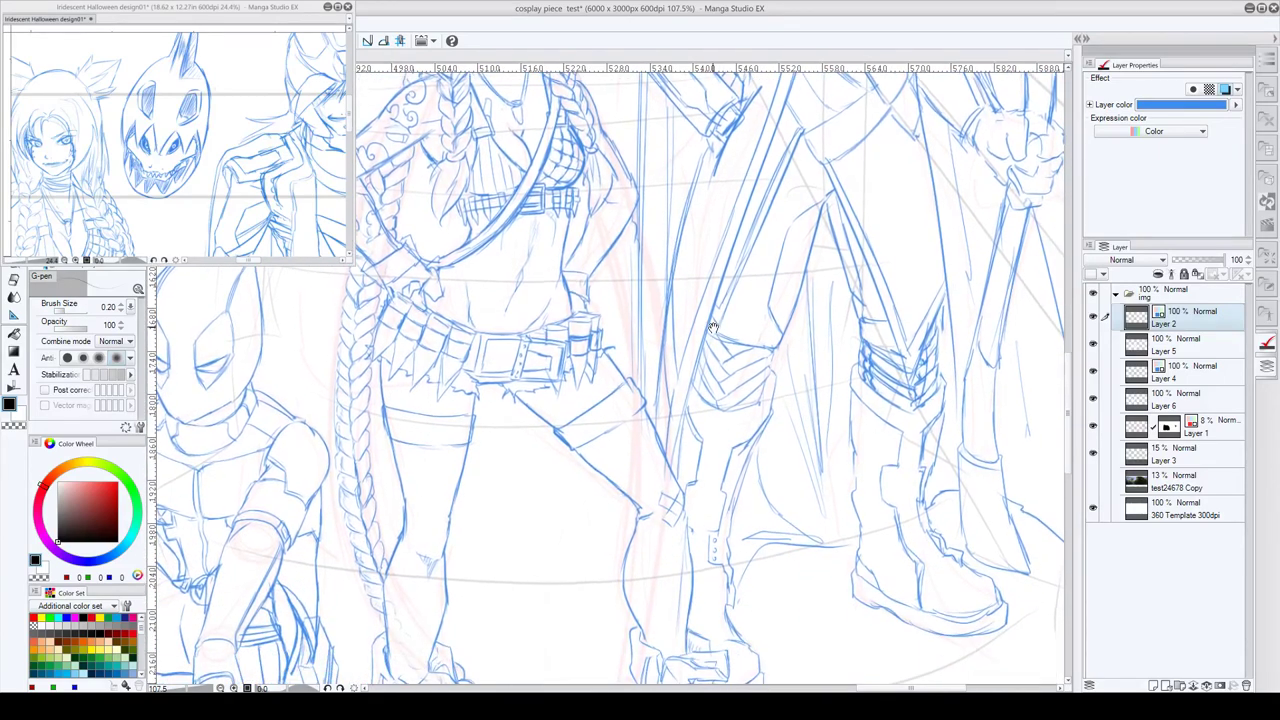
{"action": "scroll", "coordinate": [700, 310], "scroll_direction": "up", "scroll_amount": 2}
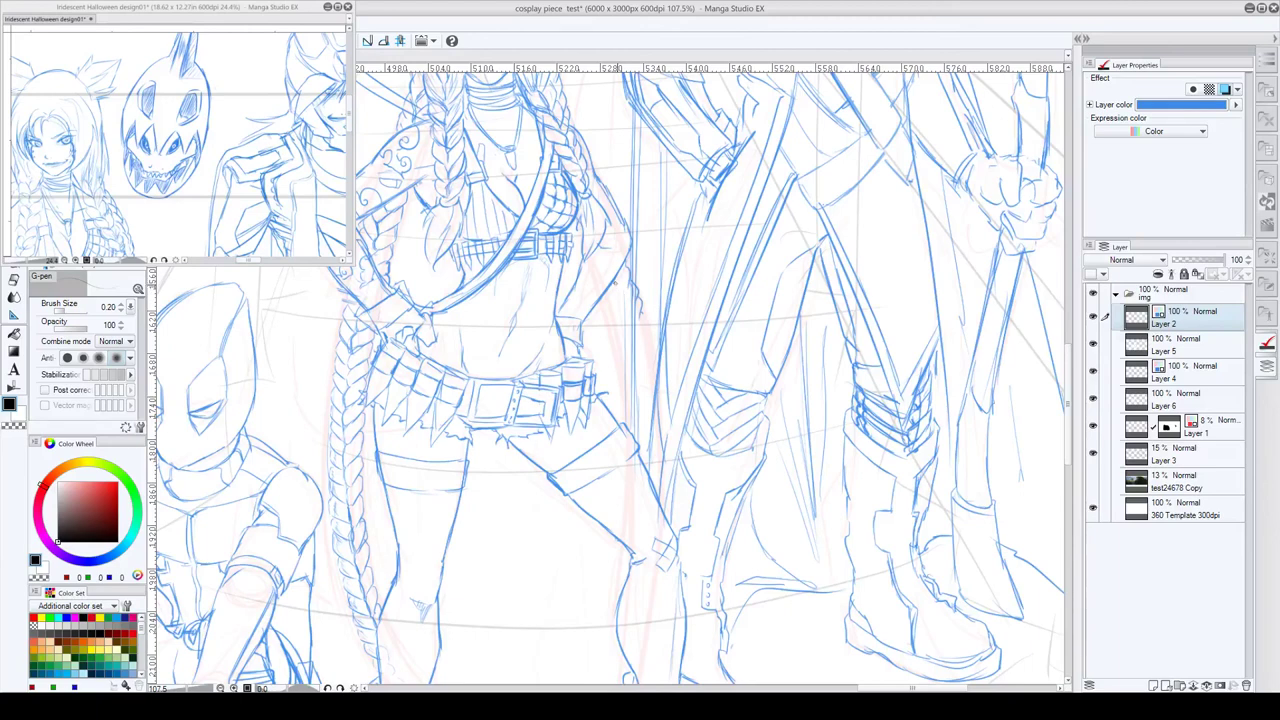
{"action": "mouse_move", "coordinate": [625, 289]}
{"action": "left_mouse_down"}
{"action": "mouse_move", "coordinate": [605, 310]}
{"action": "mouse_move", "coordinate": [623, 312]}
{"action": "mouse_move", "coordinate": [614, 334]}
{"action": "left_mouse_up"}
{"action": "key", "text": "ctrl+z"}
{"action": "mouse_move", "coordinate": [620, 290]}
{"action": "left_mouse_down"}
{"action": "mouse_move", "coordinate": [620, 310]}
{"action": "mouse_move", "coordinate": [625, 290]}
{"action": "mouse_move", "coordinate": [600, 253]}
{"action": "mouse_move", "coordinate": [605, 293]}
{"action": "left_mouse_up"}
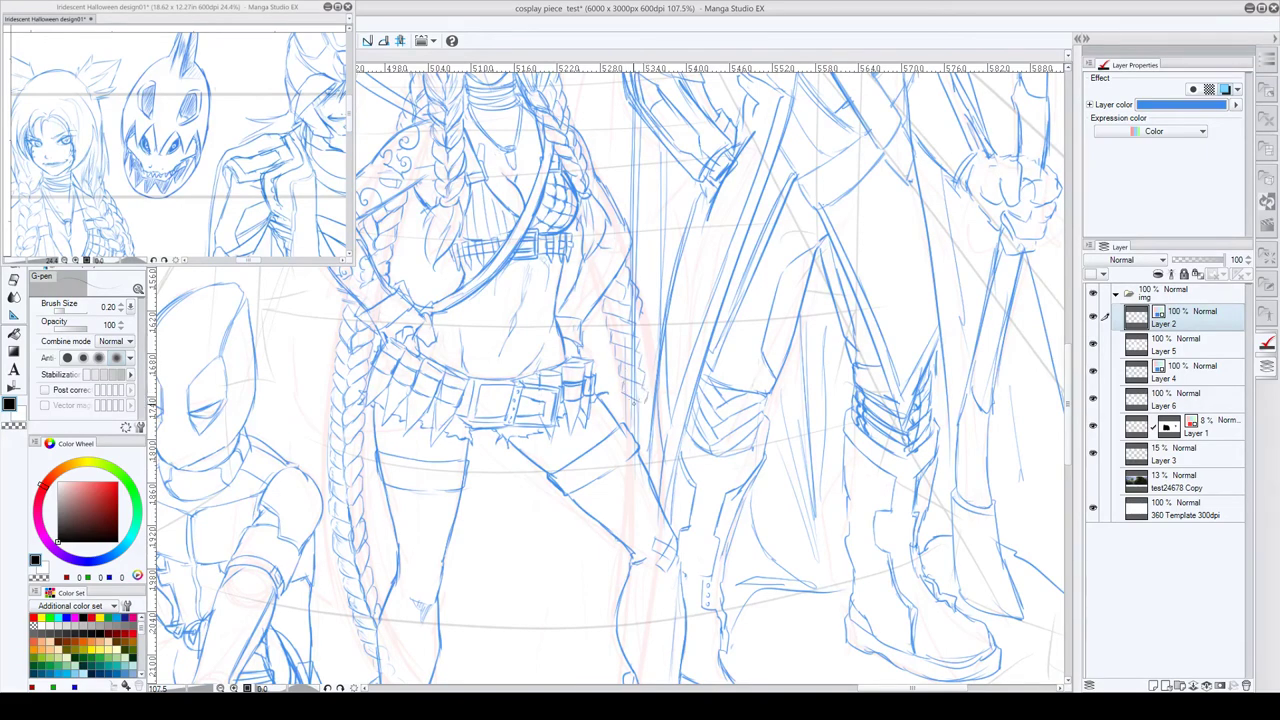
- Erase lines overlapping the second braid near the elbow, and sketch the rest behind her thigh down to a loose tuft at the ankle
{"action": "scroll", "coordinate": [691, 297], "scroll_direction": "down", "scroll_amount": 3}
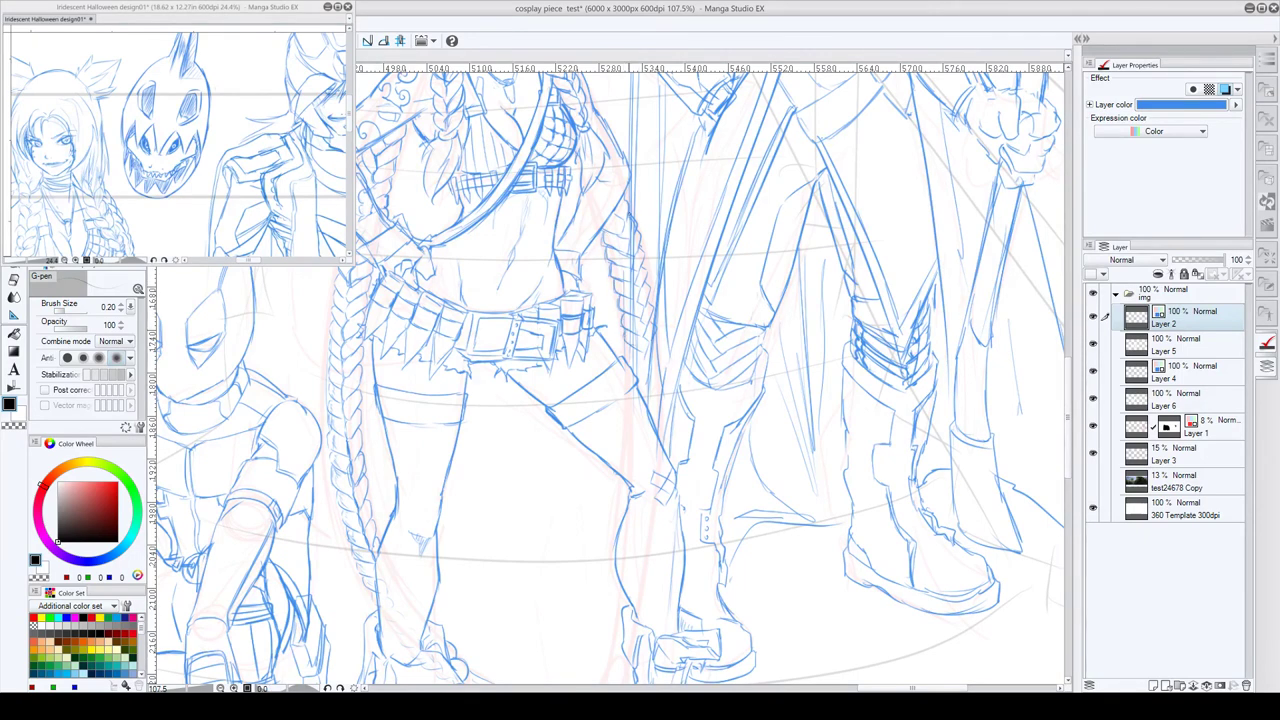
{"action": "mouse_move", "coordinate": [660, 196]}
{"action": "left_mouse_down"}
{"action": "mouse_move", "coordinate": [660, 354]}
{"action": "mouse_move", "coordinate": [674, 205]}
{"action": "left_mouse_up"}
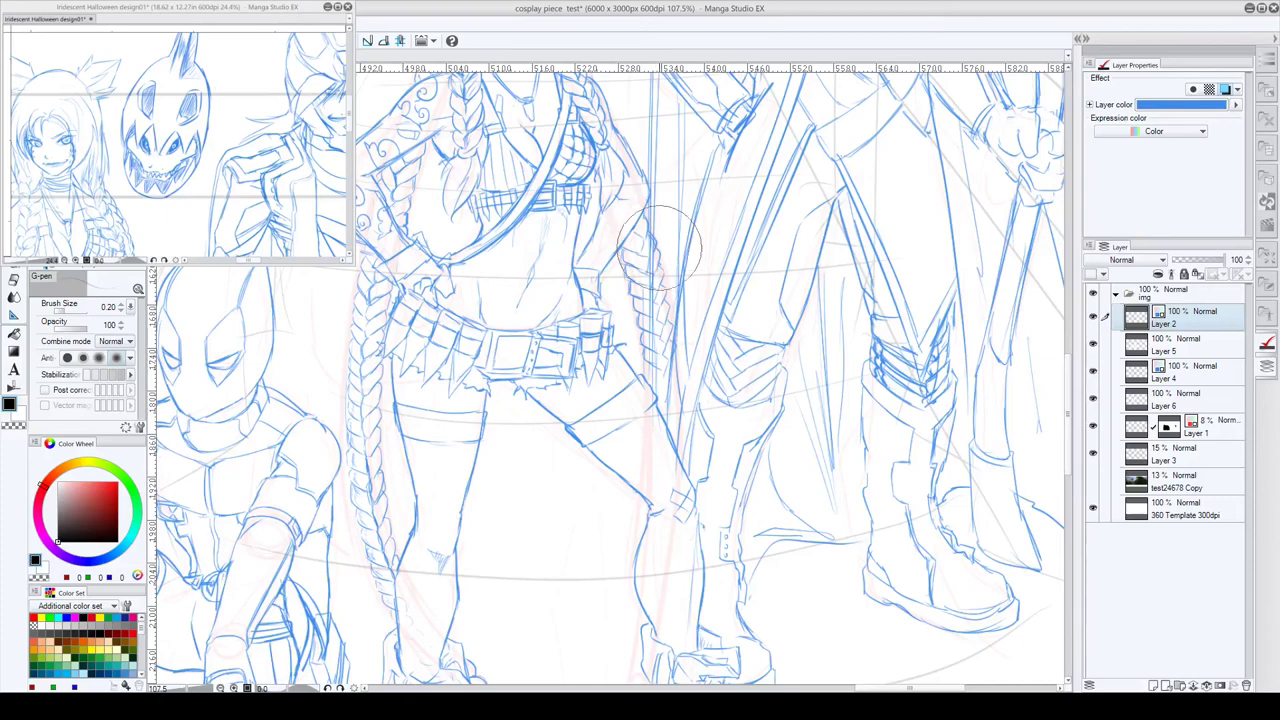
{"action": "left_click_drag", "start_coordinate": [655, 232], "coordinate": [664, 277]}
{"action": "left_click_drag", "start_coordinate": [653, 231], "coordinate": [667, 285]}
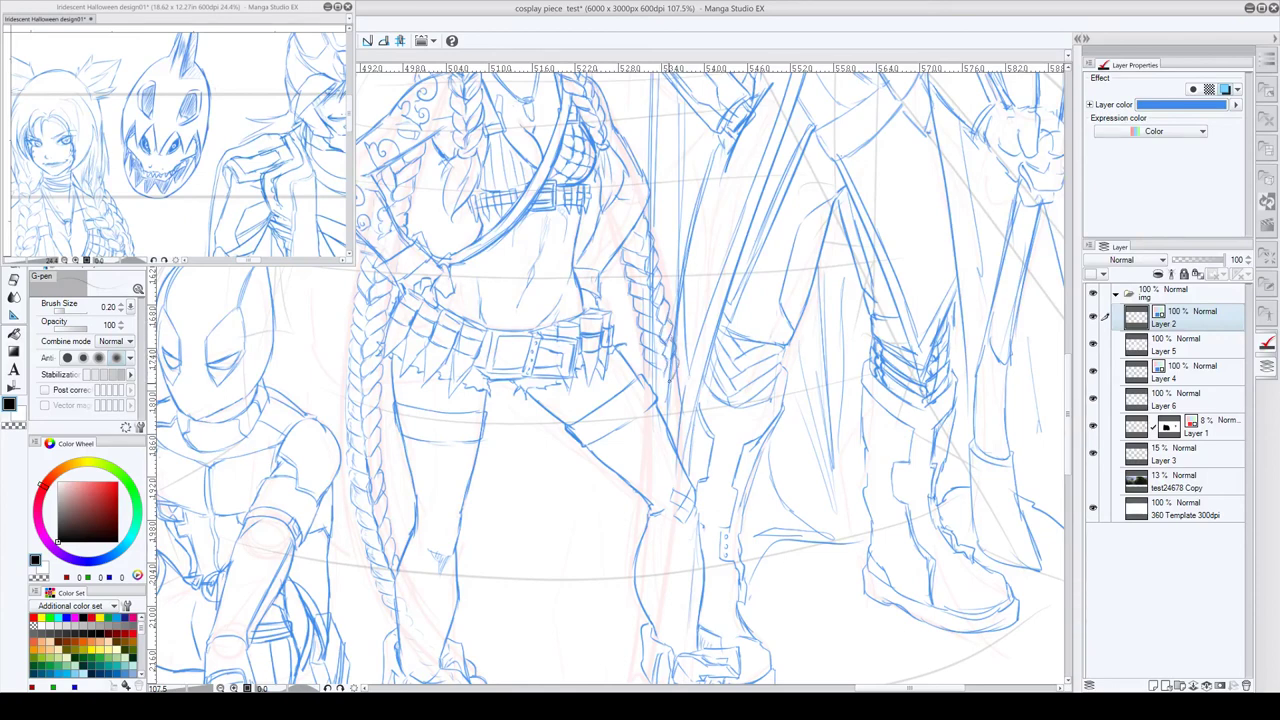
{"action": "left_click_drag", "start_coordinate": [688, 362], "coordinate": [697, 306]}
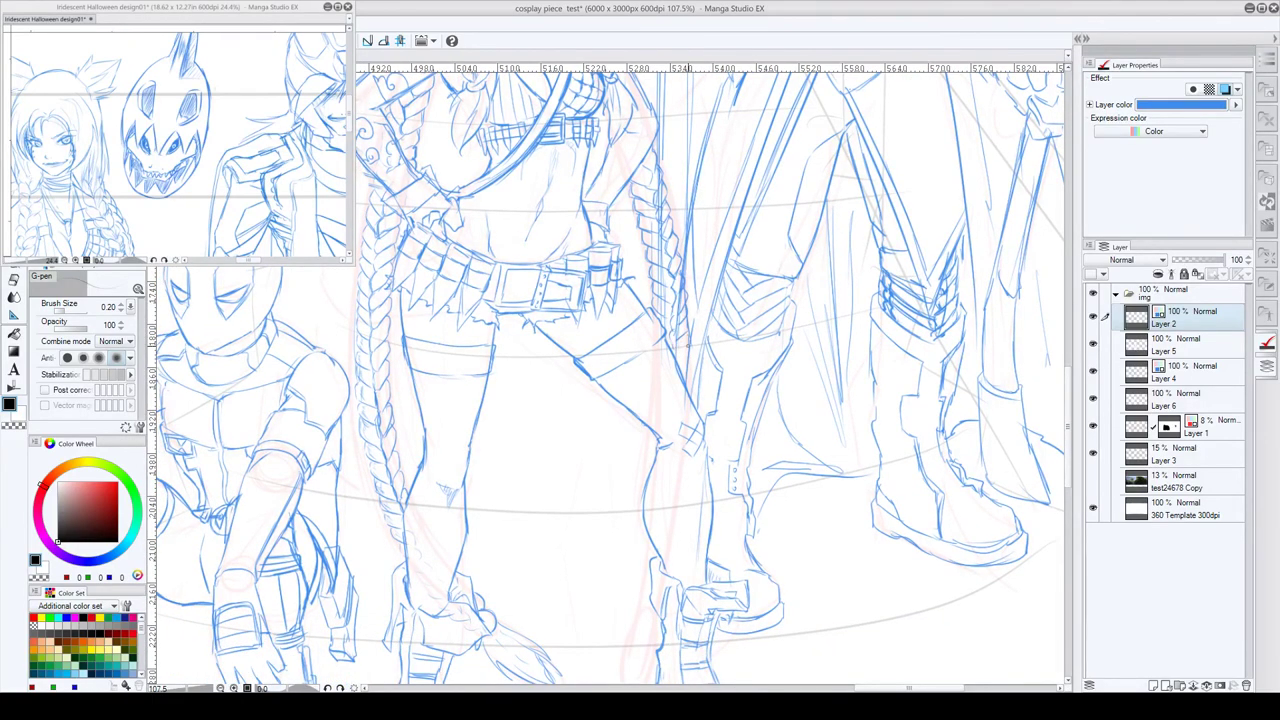
{"action": "left_click_drag", "start_coordinate": [703, 376], "coordinate": [689, 280]}
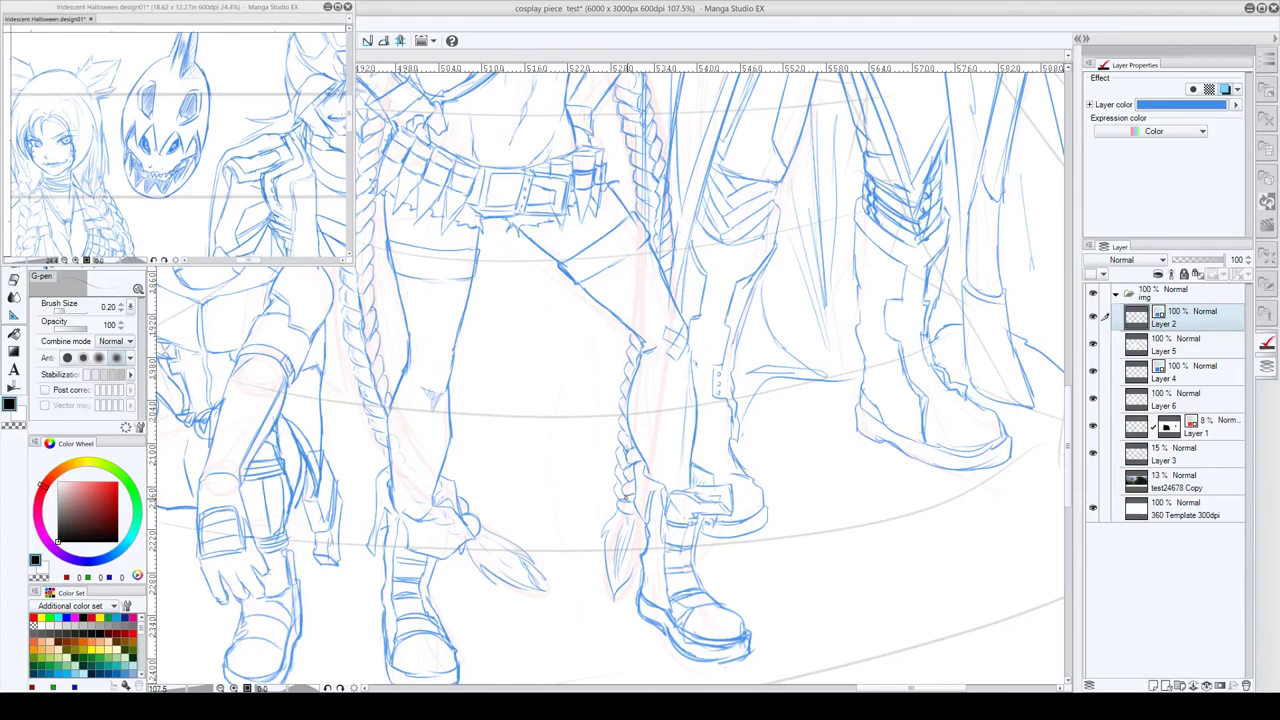
- Make Layer 5 active, show the test24678 Copy photo layer, and choose white as the drawing colour
{"action": "scroll", "coordinate": [714, 277], "scroll_direction": "down", "scroll_amount": 5}
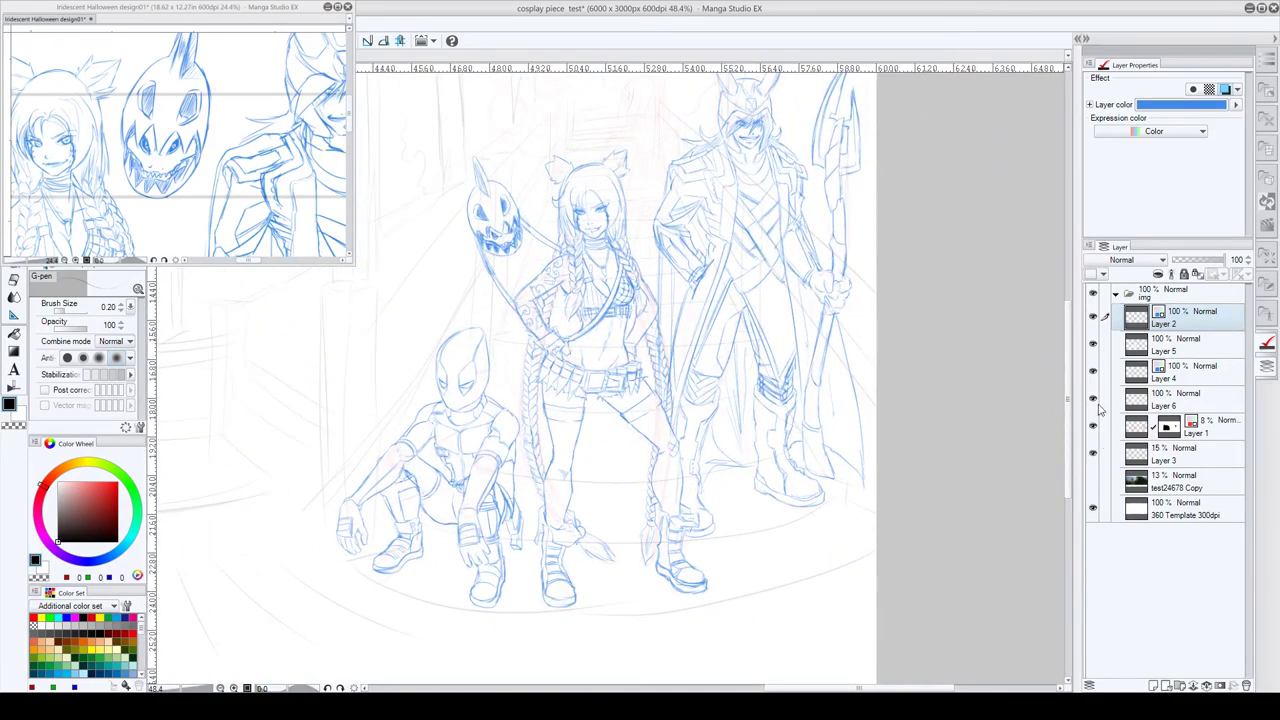
{"action": "left_click_drag", "start_coordinate": [878, 392], "coordinate": [810, 402]}
{"action": "mouse_move", "coordinate": [898, 420]}
{"action": "left_mouse_down"}
{"action": "mouse_move", "coordinate": [960, 411]}
{"action": "mouse_move", "coordinate": [964, 422]}
{"action": "mouse_move", "coordinate": [906, 428]}
{"action": "left_mouse_up"}
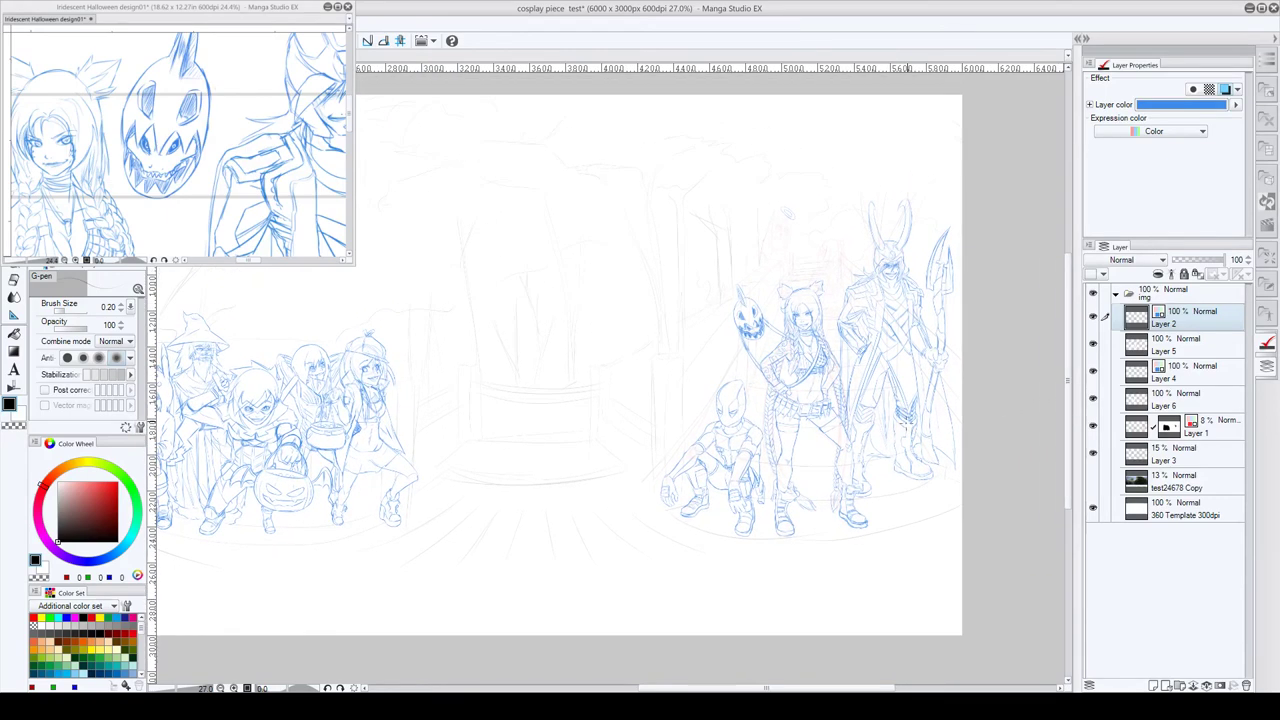
{"action": "left_click", "coordinate": [1140, 348]}
{"action": "scroll", "coordinate": [956, 373], "scroll_direction": "up", "scroll_amount": 2}
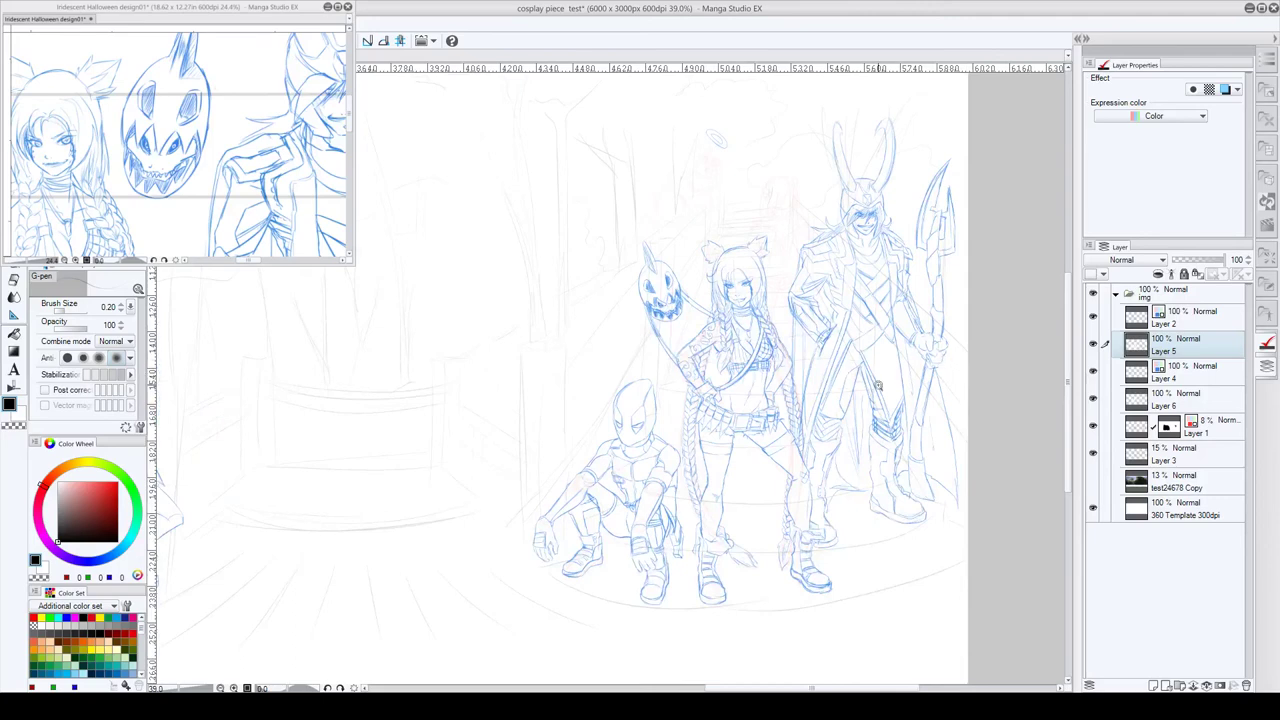
{"action": "scroll", "coordinate": [878, 385], "scroll_direction": "up", "scroll_amount": 1}
{"action": "left_click", "coordinate": [1092, 480]}
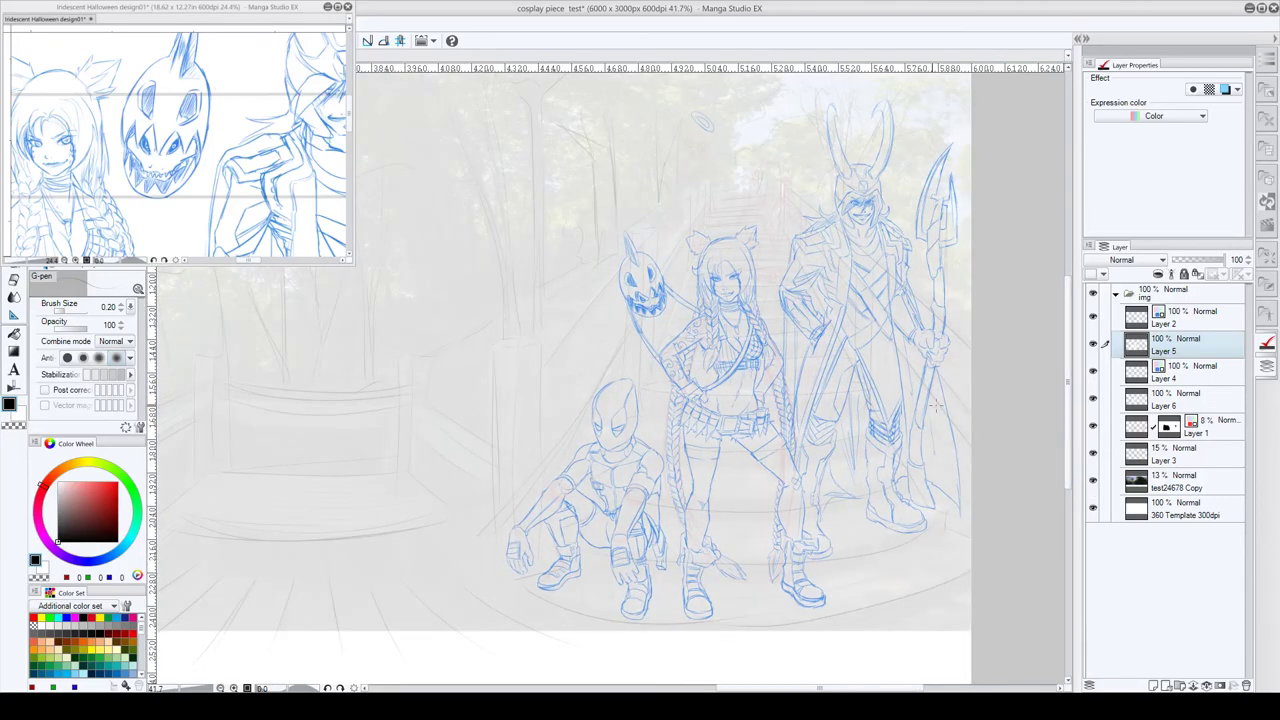
{"action": "left_click", "coordinate": [21, 414]}
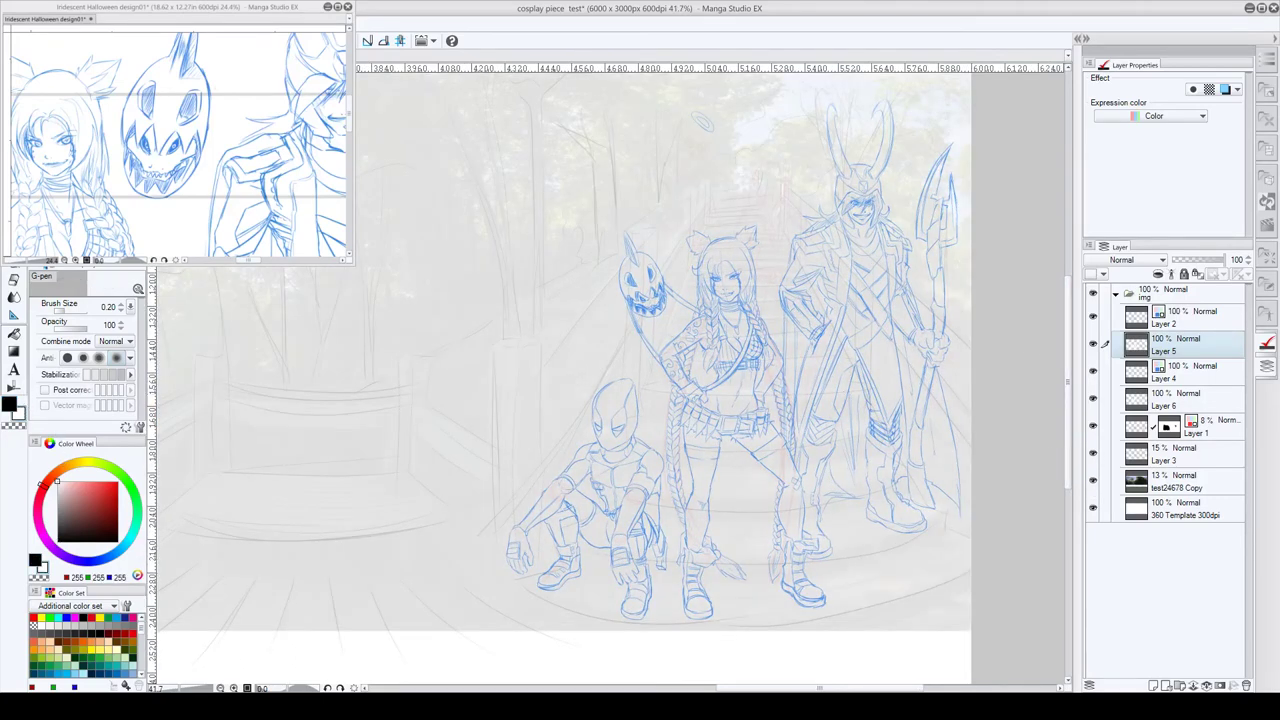
{"action": "scroll", "coordinate": [796, 300], "scroll_direction": "up", "scroll_amount": 1}
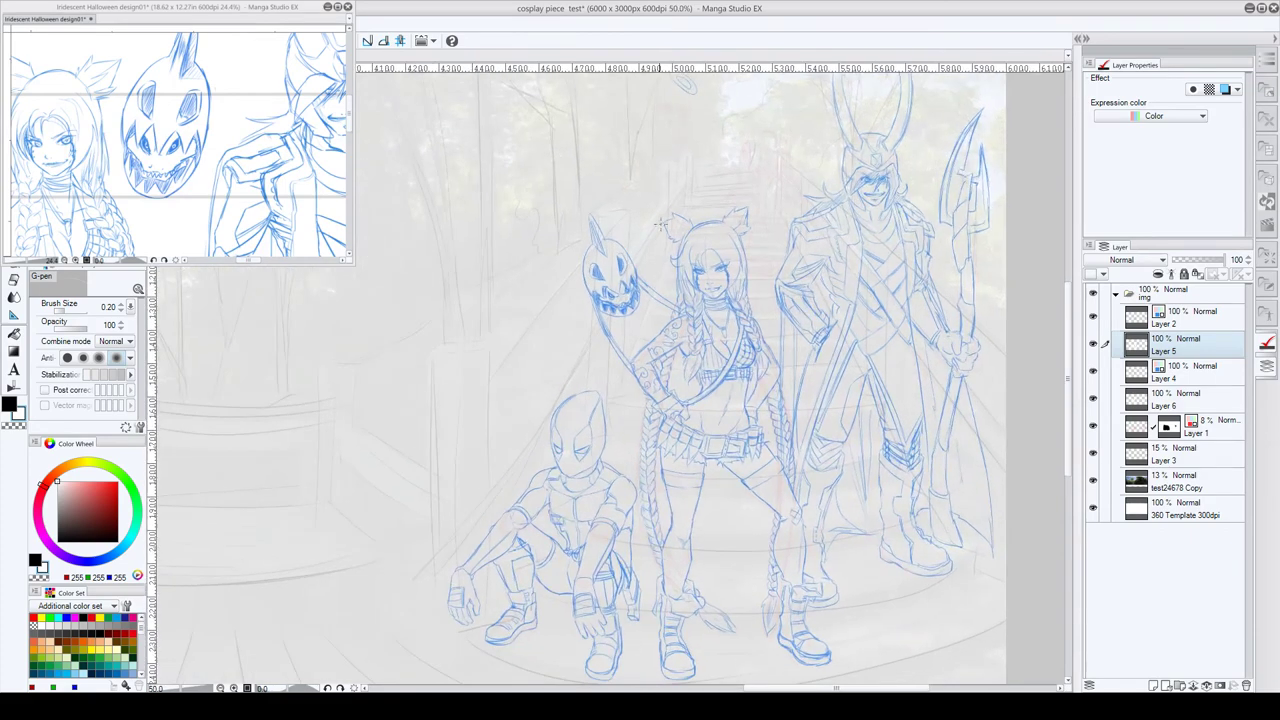
- Set the brush size to 7.00 and block in white under the pumpkin and the cat-eared girl's head, torso and one leg
{"action": "key", "text": "bracketright"}
{"action": "key", "text": "bracketright"}
{"action": "key", "text": "bracketright"}
{"action": "key", "text": "bracketright"}
{"action": "key", "text": "bracketright"}
{"action": "mouse_move", "coordinate": [601, 260]}
{"action": "left_mouse_down"}
{"action": "mouse_move", "coordinate": [622, 308]}
{"action": "mouse_move", "coordinate": [614, 262]}
{"action": "mouse_move", "coordinate": [592, 268]}
{"action": "mouse_move", "coordinate": [608, 258]}
{"action": "mouse_move", "coordinate": [592, 225]}
{"action": "mouse_move", "coordinate": [681, 314]}
{"action": "mouse_move", "coordinate": [612, 318]}
{"action": "mouse_move", "coordinate": [592, 289]}
{"action": "mouse_move", "coordinate": [618, 353]}
{"action": "mouse_move", "coordinate": [668, 404]}
{"action": "mouse_move", "coordinate": [642, 366]}
{"action": "mouse_move", "coordinate": [699, 322]}
{"action": "mouse_move", "coordinate": [675, 330]}
{"action": "mouse_move", "coordinate": [657, 425]}
{"action": "mouse_move", "coordinate": [665, 347]}
{"action": "mouse_move", "coordinate": [654, 398]}
{"action": "mouse_move", "coordinate": [690, 320]}
{"action": "mouse_move", "coordinate": [676, 324]}
{"action": "mouse_move", "coordinate": [692, 254]}
{"action": "mouse_move", "coordinate": [671, 226]}
{"action": "mouse_move", "coordinate": [693, 241]}
{"action": "mouse_move", "coordinate": [685, 270]}
{"action": "mouse_move", "coordinate": [675, 260]}
{"action": "mouse_move", "coordinate": [687, 255]}
{"action": "mouse_move", "coordinate": [683, 275]}
{"action": "mouse_move", "coordinate": [705, 230]}
{"action": "mouse_move", "coordinate": [730, 237]}
{"action": "mouse_move", "coordinate": [735, 215]}
{"action": "mouse_move", "coordinate": [713, 240]}
{"action": "mouse_move", "coordinate": [706, 284]}
{"action": "mouse_move", "coordinate": [730, 262]}
{"action": "mouse_move", "coordinate": [690, 360]}
{"action": "mouse_move", "coordinate": [680, 340]}
{"action": "mouse_move", "coordinate": [695, 370]}
{"action": "mouse_move", "coordinate": [745, 320]}
{"action": "mouse_move", "coordinate": [741, 290]}
{"action": "mouse_move", "coordinate": [769, 376]}
{"action": "mouse_move", "coordinate": [752, 410]}
{"action": "mouse_move", "coordinate": [770, 372]}
{"action": "mouse_move", "coordinate": [765, 340]}
{"action": "mouse_move", "coordinate": [736, 351]}
{"action": "mouse_move", "coordinate": [725, 405]}
{"action": "mouse_move", "coordinate": [710, 385]}
{"action": "mouse_move", "coordinate": [700, 410]}
{"action": "mouse_move", "coordinate": [675, 400]}
{"action": "mouse_move", "coordinate": [682, 425]}
{"action": "mouse_move", "coordinate": [662, 415]}
{"action": "mouse_move", "coordinate": [682, 510]}
{"action": "mouse_move", "coordinate": [702, 426]}
{"action": "mouse_move", "coordinate": [692, 498]}
{"action": "left_mouse_up"}
{"action": "left_click_drag", "start_coordinate": [715, 411], "coordinate": [710, 283]}
{"action": "left_click_drag", "start_coordinate": [676, 382], "coordinate": [674, 426]}
{"action": "mouse_move", "coordinate": [669, 356]}
{"action": "left_mouse_down"}
{"action": "mouse_move", "coordinate": [674, 436]}
{"action": "mouse_move", "coordinate": [682, 381]}
{"action": "mouse_move", "coordinate": [674, 436]}
{"action": "mouse_move", "coordinate": [675, 385]}
{"action": "mouse_move", "coordinate": [662, 420]}
{"action": "mouse_move", "coordinate": [669, 396]}
{"action": "mouse_move", "coordinate": [665, 478]}
{"action": "mouse_move", "coordinate": [664, 443]}
{"action": "mouse_move", "coordinate": [651, 482]}
{"action": "mouse_move", "coordinate": [659, 457]}
{"action": "mouse_move", "coordinate": [668, 544]}
{"action": "mouse_move", "coordinate": [683, 537]}
{"action": "mouse_move", "coordinate": [665, 511]}
{"action": "mouse_move", "coordinate": [671, 529]}
{"action": "mouse_move", "coordinate": [675, 463]}
{"action": "mouse_move", "coordinate": [698, 474]}
{"action": "mouse_move", "coordinate": [679, 457]}
{"action": "mouse_move", "coordinate": [701, 499]}
{"action": "mouse_move", "coordinate": [683, 497]}
{"action": "mouse_move", "coordinate": [687, 466]}
{"action": "mouse_move", "coordinate": [721, 495]}
{"action": "mouse_move", "coordinate": [697, 478]}
{"action": "mouse_move", "coordinate": [722, 498]}
{"action": "left_mouse_up"}
{"action": "key", "text": "c"}
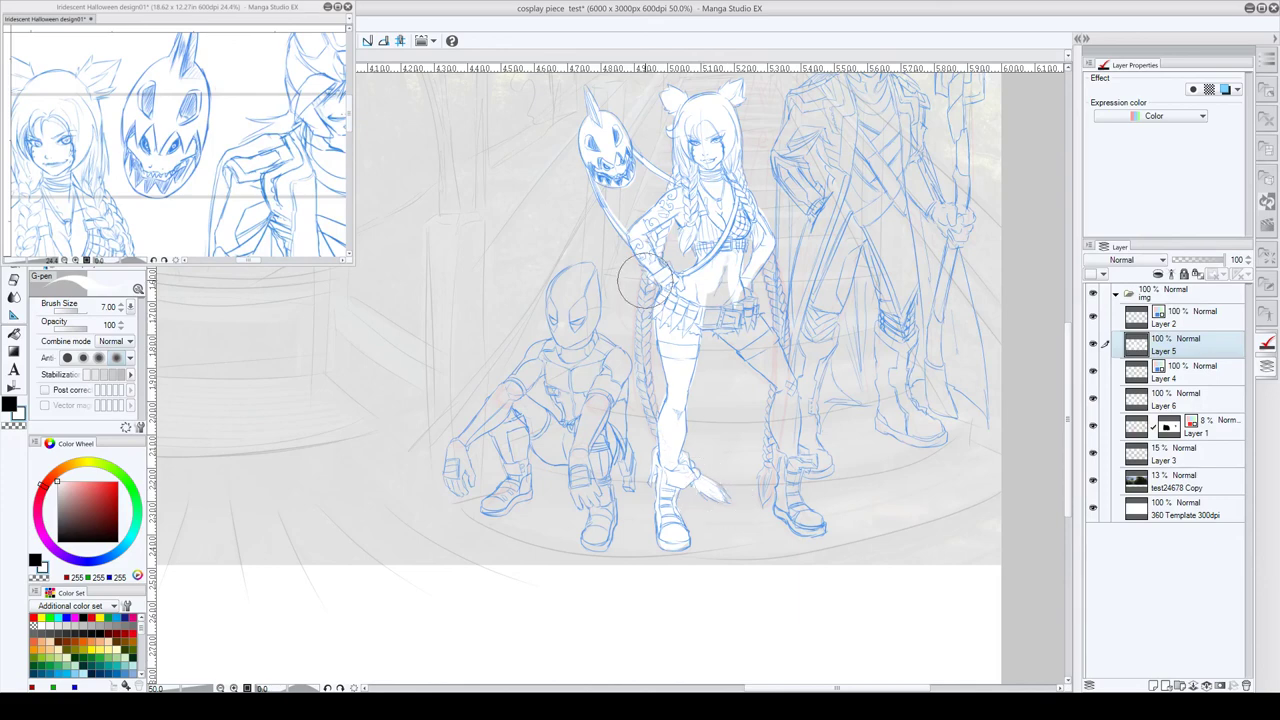
- Block in white under the girl's long braids, belt and remaining leg
{"action": "mouse_move", "coordinate": [646, 275]}
{"action": "left_mouse_down"}
{"action": "mouse_move", "coordinate": [667, 437]}
{"action": "mouse_move", "coordinate": [651, 267]}
{"action": "mouse_move", "coordinate": [647, 408]}
{"action": "mouse_move", "coordinate": [669, 453]}
{"action": "mouse_move", "coordinate": [644, 380]}
{"action": "mouse_move", "coordinate": [667, 404]}
{"action": "left_mouse_up"}
{"action": "mouse_move", "coordinate": [762, 306]}
{"action": "left_mouse_down"}
{"action": "mouse_move", "coordinate": [717, 339]}
{"action": "mouse_move", "coordinate": [666, 325]}
{"action": "mouse_move", "coordinate": [657, 257]}
{"action": "mouse_move", "coordinate": [690, 377]}
{"action": "mouse_move", "coordinate": [651, 322]}
{"action": "mouse_move", "coordinate": [673, 377]}
{"action": "mouse_move", "coordinate": [652, 352]}
{"action": "mouse_move", "coordinate": [712, 409]}
{"action": "mouse_move", "coordinate": [670, 332]}
{"action": "mouse_move", "coordinate": [692, 372]}
{"action": "left_mouse_up"}
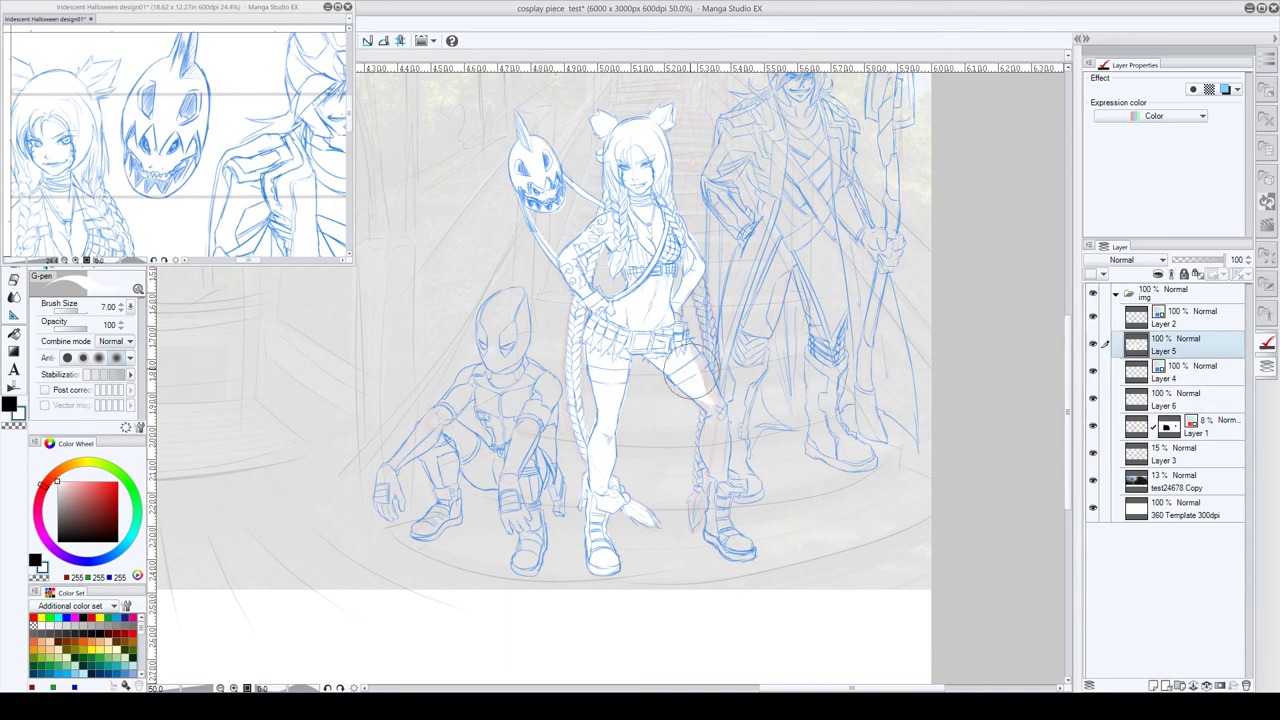
{"action": "mouse_move", "coordinate": [676, 313]}
{"action": "left_mouse_down"}
{"action": "mouse_move", "coordinate": [700, 269]}
{"action": "mouse_move", "coordinate": [713, 397]}
{"action": "mouse_move", "coordinate": [709, 323]}
{"action": "mouse_move", "coordinate": [703, 385]}
{"action": "mouse_move", "coordinate": [675, 332]}
{"action": "mouse_move", "coordinate": [707, 393]}
{"action": "mouse_move", "coordinate": [696, 362]}
{"action": "mouse_move", "coordinate": [714, 462]}
{"action": "mouse_move", "coordinate": [710, 423]}
{"action": "mouse_move", "coordinate": [698, 442]}
{"action": "mouse_move", "coordinate": [703, 406]}
{"action": "mouse_move", "coordinate": [698, 512]}
{"action": "mouse_move", "coordinate": [702, 440]}
{"action": "mouse_move", "coordinate": [696, 504]}
{"action": "mouse_move", "coordinate": [714, 434]}
{"action": "mouse_move", "coordinate": [718, 510]}
{"action": "mouse_move", "coordinate": [719, 425]}
{"action": "mouse_move", "coordinate": [718, 530]}
{"action": "mouse_move", "coordinate": [711, 492]}
{"action": "mouse_move", "coordinate": [708, 525]}
{"action": "mouse_move", "coordinate": [720, 540]}
{"action": "mouse_move", "coordinate": [724, 485]}
{"action": "mouse_move", "coordinate": [736, 482]}
{"action": "mouse_move", "coordinate": [725, 538]}
{"action": "mouse_move", "coordinate": [747, 550]}
{"action": "mouse_move", "coordinate": [722, 543]}
{"action": "mouse_move", "coordinate": [732, 429]}
{"action": "mouse_move", "coordinate": [748, 497]}
{"action": "mouse_move", "coordinate": [735, 488]}
{"action": "mouse_move", "coordinate": [750, 491]}
{"action": "mouse_move", "coordinate": [739, 486]}
{"action": "mouse_move", "coordinate": [747, 352]}
{"action": "mouse_move", "coordinate": [736, 440]}
{"action": "mouse_move", "coordinate": [735, 392]}
{"action": "mouse_move", "coordinate": [755, 262]}
{"action": "left_mouse_up"}
- Block in white under the horned figure, his cape and bladed staff, and clean up the fill around the blade
{"action": "left_click_drag", "start_coordinate": [766, 313], "coordinate": [673, 433]}
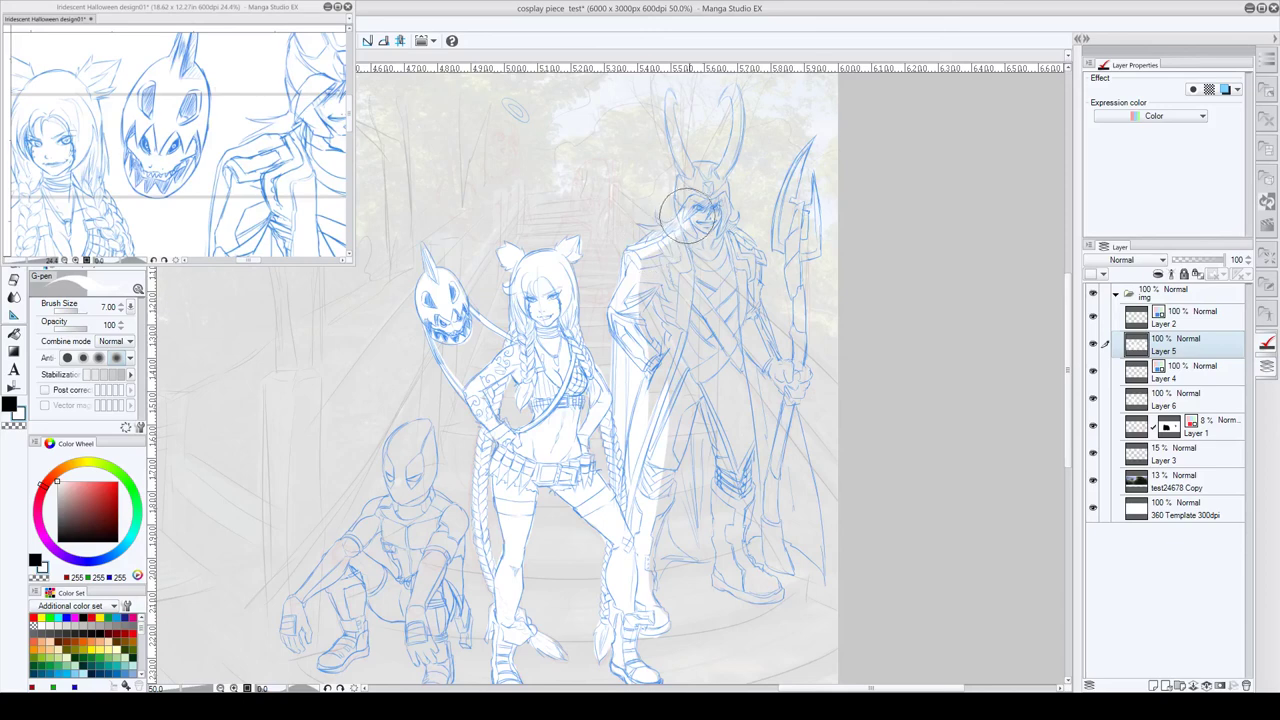
{"action": "mouse_move", "coordinate": [670, 90]}
{"action": "left_mouse_down"}
{"action": "mouse_move", "coordinate": [679, 167]}
{"action": "mouse_move", "coordinate": [672, 124]}
{"action": "mouse_move", "coordinate": [702, 188]}
{"action": "mouse_move", "coordinate": [737, 129]}
{"action": "mouse_move", "coordinate": [735, 98]}
{"action": "mouse_move", "coordinate": [713, 192]}
{"action": "left_mouse_up"}
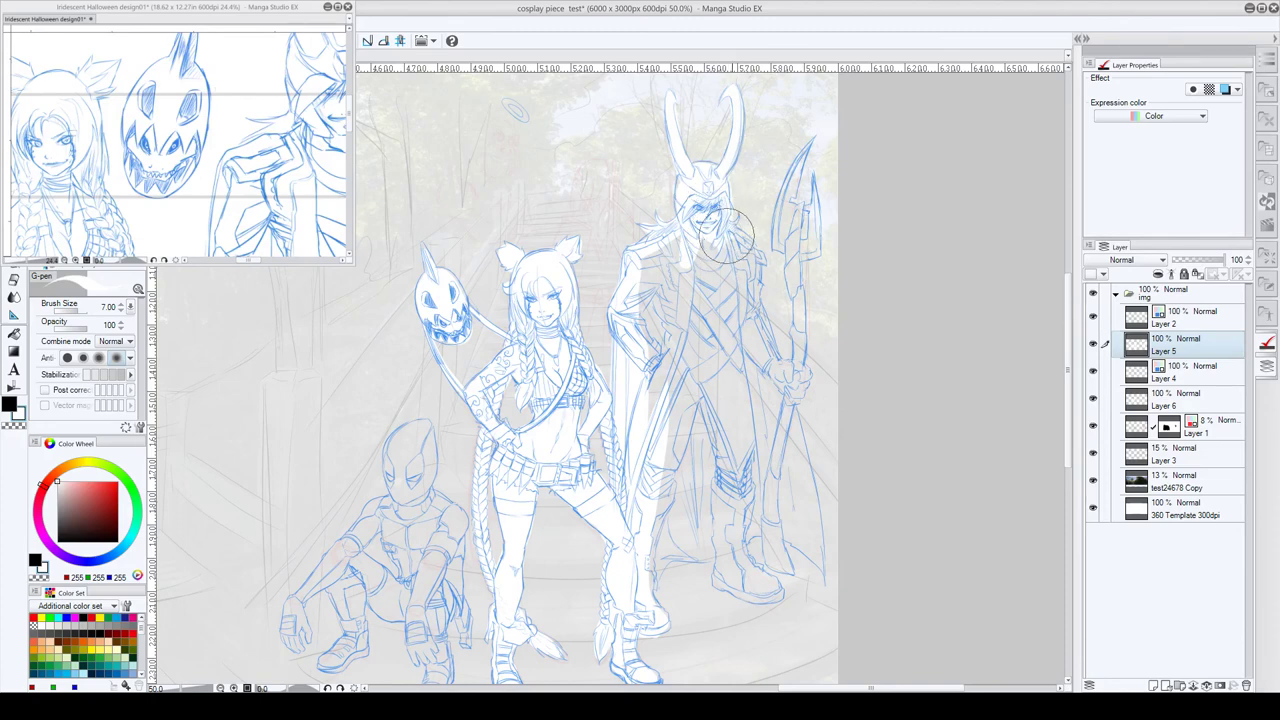
{"action": "mouse_move", "coordinate": [752, 285]}
{"action": "left_mouse_down"}
{"action": "mouse_move", "coordinate": [749, 327]}
{"action": "mouse_move", "coordinate": [742, 288]}
{"action": "mouse_move", "coordinate": [818, 566]}
{"action": "mouse_move", "coordinate": [774, 523]}
{"action": "mouse_move", "coordinate": [785, 568]}
{"action": "mouse_move", "coordinate": [770, 561]}
{"action": "mouse_move", "coordinate": [766, 517]}
{"action": "mouse_move", "coordinate": [813, 560]}
{"action": "mouse_move", "coordinate": [772, 452]}
{"action": "mouse_move", "coordinate": [780, 520]}
{"action": "mouse_move", "coordinate": [763, 512]}
{"action": "mouse_move", "coordinate": [732, 541]}
{"action": "mouse_move", "coordinate": [769, 588]}
{"action": "mouse_move", "coordinate": [726, 568]}
{"action": "mouse_move", "coordinate": [719, 578]}
{"action": "mouse_move", "coordinate": [762, 600]}
{"action": "mouse_move", "coordinate": [727, 547]}
{"action": "mouse_move", "coordinate": [678, 549]}
{"action": "mouse_move", "coordinate": [645, 588]}
{"action": "mouse_move", "coordinate": [703, 393]}
{"action": "mouse_move", "coordinate": [663, 522]}
{"action": "mouse_move", "coordinate": [727, 516]}
{"action": "mouse_move", "coordinate": [747, 458]}
{"action": "mouse_move", "coordinate": [742, 375]}
{"action": "mouse_move", "coordinate": [665, 258]}
{"action": "mouse_move", "coordinate": [638, 314]}
{"action": "mouse_move", "coordinate": [648, 446]}
{"action": "mouse_move", "coordinate": [675, 322]}
{"action": "mouse_move", "coordinate": [706, 471]}
{"action": "mouse_move", "coordinate": [706, 318]}
{"action": "mouse_move", "coordinate": [742, 451]}
{"action": "mouse_move", "coordinate": [795, 525]}
{"action": "mouse_move", "coordinate": [789, 384]}
{"action": "mouse_move", "coordinate": [811, 137]}
{"action": "mouse_move", "coordinate": [780, 263]}
{"action": "mouse_move", "coordinate": [792, 197]}
{"action": "mouse_move", "coordinate": [785, 247]}
{"action": "mouse_move", "coordinate": [806, 207]}
{"action": "mouse_move", "coordinate": [797, 305]}
{"action": "mouse_move", "coordinate": [792, 250]}
{"action": "mouse_move", "coordinate": [800, 378]}
{"action": "left_mouse_up"}
{"action": "key", "text": "c"}
{"action": "mouse_move", "coordinate": [803, 215]}
{"action": "left_mouse_down"}
{"action": "mouse_move", "coordinate": [804, 235]}
{"action": "mouse_move", "coordinate": [804, 219]}
{"action": "left_mouse_up"}
{"action": "key", "text": "c"}
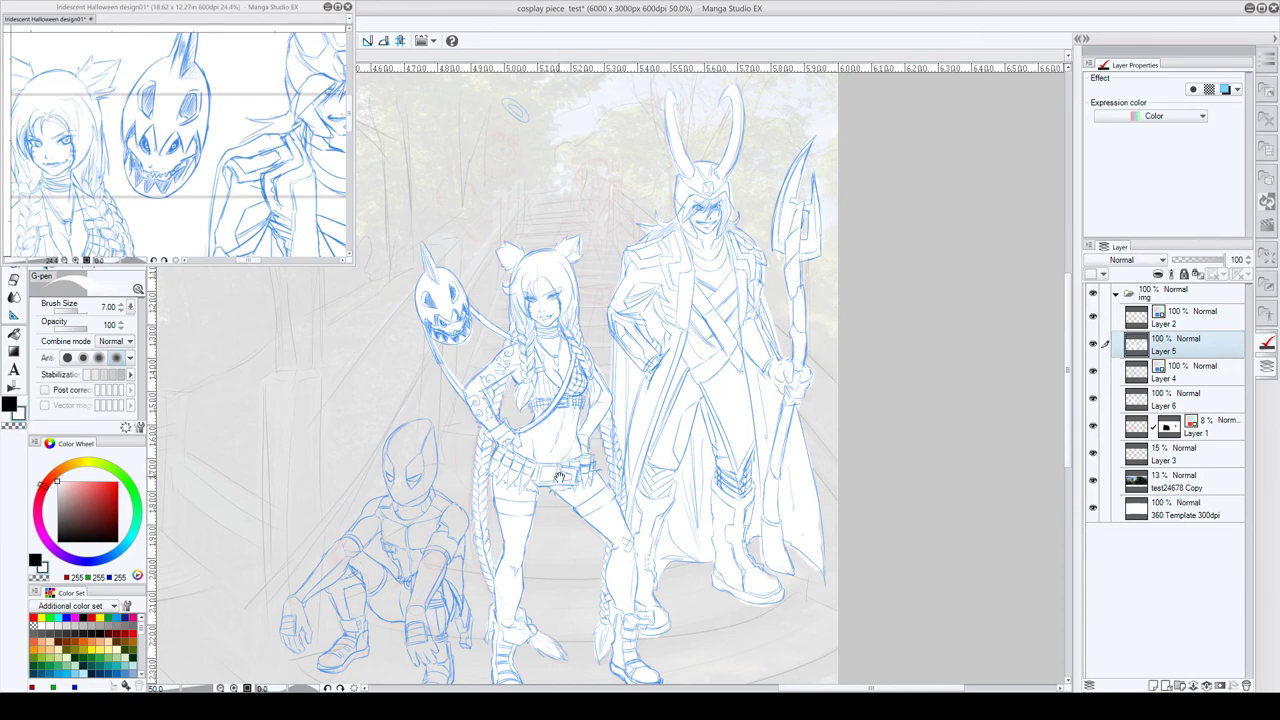
- Block in white under the crouching masked figure's head, torso, arms and legs
{"action": "left_click_drag", "start_coordinate": [559, 475], "coordinate": [659, 290]}
{"action": "mouse_move", "coordinate": [512, 340]}
{"action": "left_mouse_down"}
{"action": "mouse_move", "coordinate": [497, 286]}
{"action": "mouse_move", "coordinate": [530, 277]}
{"action": "mouse_move", "coordinate": [530, 264]}
{"action": "mouse_move", "coordinate": [515, 339]}
{"action": "mouse_move", "coordinate": [524, 375]}
{"action": "mouse_move", "coordinate": [526, 337]}
{"action": "mouse_move", "coordinate": [556, 363]}
{"action": "mouse_move", "coordinate": [539, 428]}
{"action": "mouse_move", "coordinate": [546, 394]}
{"action": "mouse_move", "coordinate": [566, 482]}
{"action": "left_mouse_up"}
{"action": "mouse_move", "coordinate": [545, 423]}
{"action": "left_mouse_down"}
{"action": "mouse_move", "coordinate": [531, 520]}
{"action": "mouse_move", "coordinate": [543, 542]}
{"action": "mouse_move", "coordinate": [533, 492]}
{"action": "mouse_move", "coordinate": [510, 468]}
{"action": "mouse_move", "coordinate": [535, 391]}
{"action": "mouse_move", "coordinate": [528, 430]}
{"action": "mouse_move", "coordinate": [503, 440]}
{"action": "mouse_move", "coordinate": [448, 395]}
{"action": "mouse_move", "coordinate": [489, 437]}
{"action": "mouse_move", "coordinate": [457, 398]}
{"action": "mouse_move", "coordinate": [473, 353]}
{"action": "mouse_move", "coordinate": [501, 350]}
{"action": "mouse_move", "coordinate": [493, 383]}
{"action": "mouse_move", "coordinate": [490, 364]}
{"action": "mouse_move", "coordinate": [512, 419]}
{"action": "mouse_move", "coordinate": [517, 362]}
{"action": "mouse_move", "coordinate": [475, 378]}
{"action": "mouse_move", "coordinate": [485, 426]}
{"action": "mouse_move", "coordinate": [452, 390]}
{"action": "mouse_move", "coordinate": [390, 464]}
{"action": "mouse_move", "coordinate": [390, 452]}
{"action": "mouse_move", "coordinate": [397, 491]}
{"action": "mouse_move", "coordinate": [395, 442]}
{"action": "mouse_move", "coordinate": [408, 470]}
{"action": "mouse_move", "coordinate": [398, 484]}
{"action": "mouse_move", "coordinate": [396, 448]}
{"action": "mouse_move", "coordinate": [467, 363]}
{"action": "left_mouse_up"}
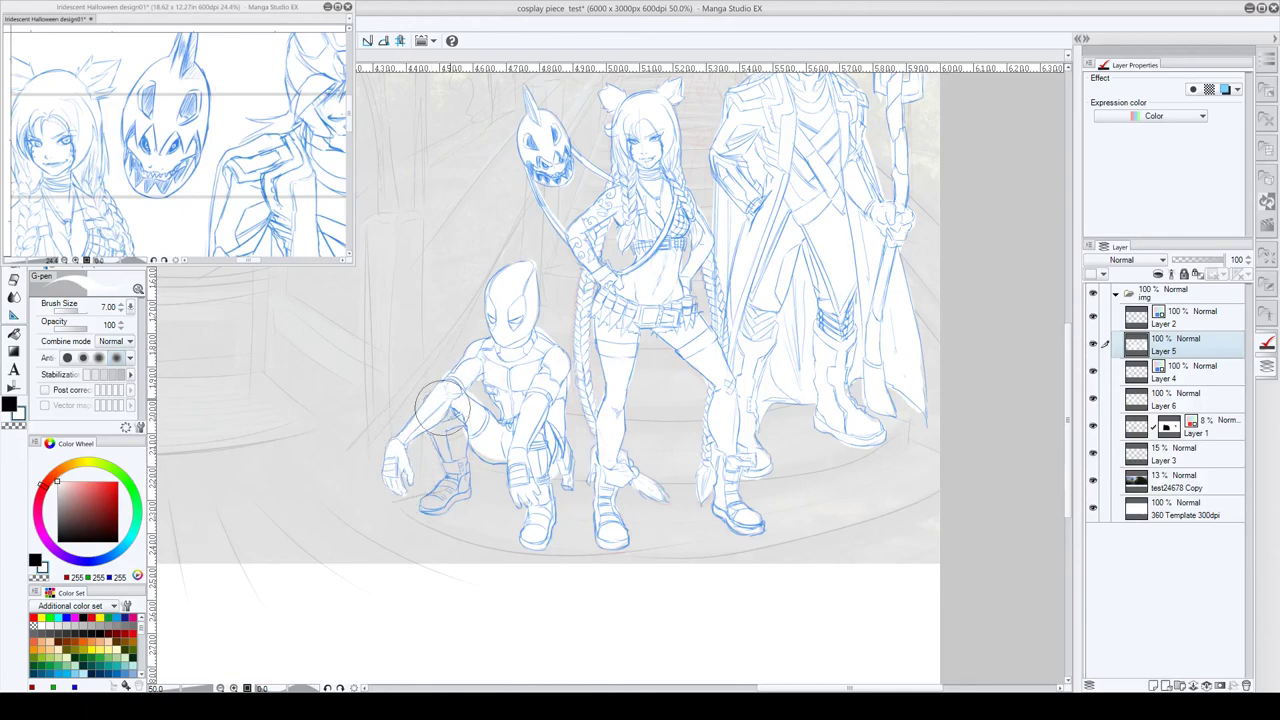
{"action": "mouse_move", "coordinate": [443, 408]}
{"action": "left_mouse_down"}
{"action": "mouse_move", "coordinate": [452, 459]}
{"action": "mouse_move", "coordinate": [435, 433]}
{"action": "mouse_move", "coordinate": [457, 467]}
{"action": "mouse_move", "coordinate": [458, 429]}
{"action": "mouse_move", "coordinate": [446, 440]}
{"action": "mouse_move", "coordinate": [463, 488]}
{"action": "mouse_move", "coordinate": [429, 506]}
{"action": "mouse_move", "coordinate": [456, 487]}
{"action": "mouse_move", "coordinate": [467, 433]}
{"action": "mouse_move", "coordinate": [485, 460]}
{"action": "mouse_move", "coordinate": [526, 453]}
{"action": "mouse_move", "coordinate": [535, 502]}
{"action": "left_mouse_up"}
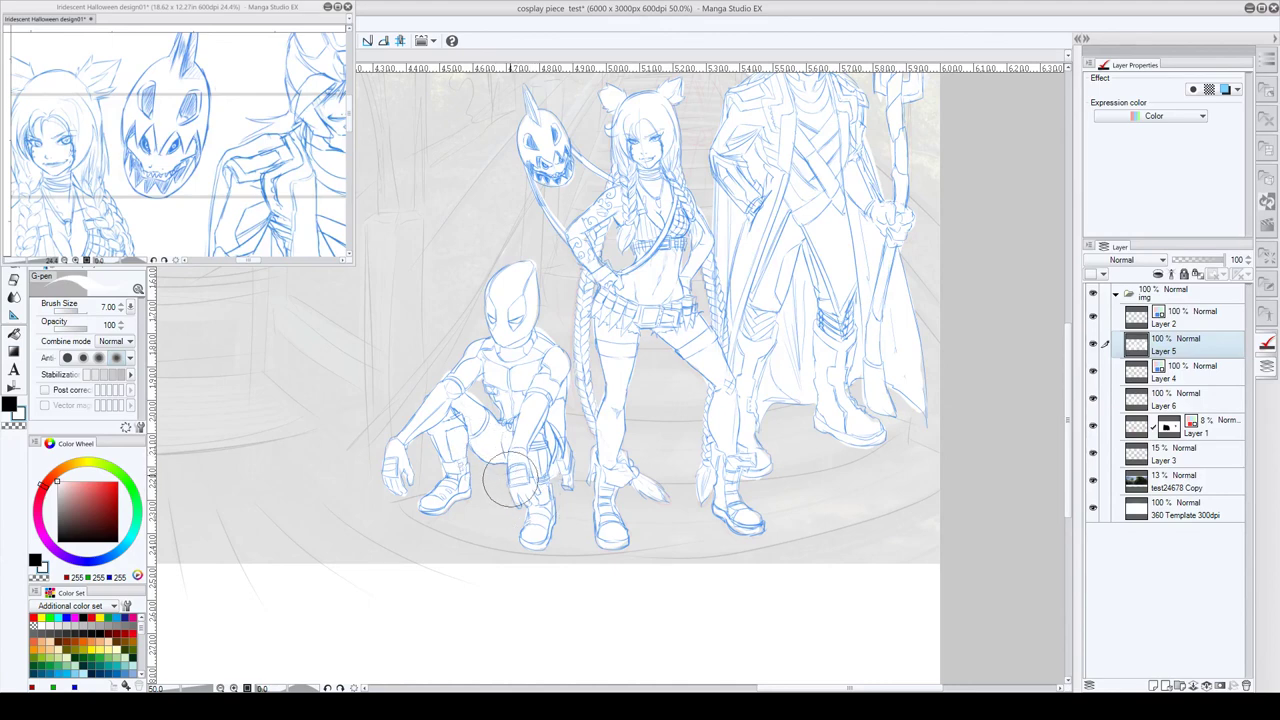
- Clean up the white fill around the crouching masked figure and the girl's nearby braid, alternating between painting and transparent colour
{"action": "key", "text": "c"}
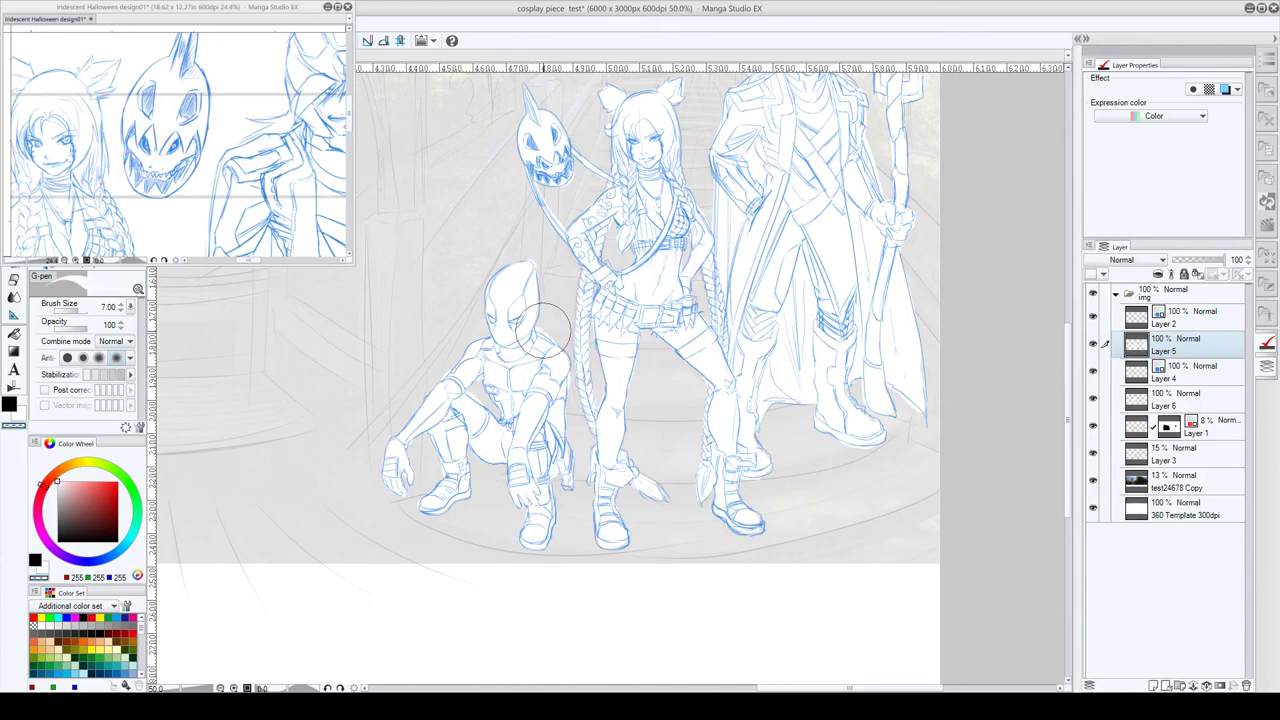
{"action": "key", "text": "c"}
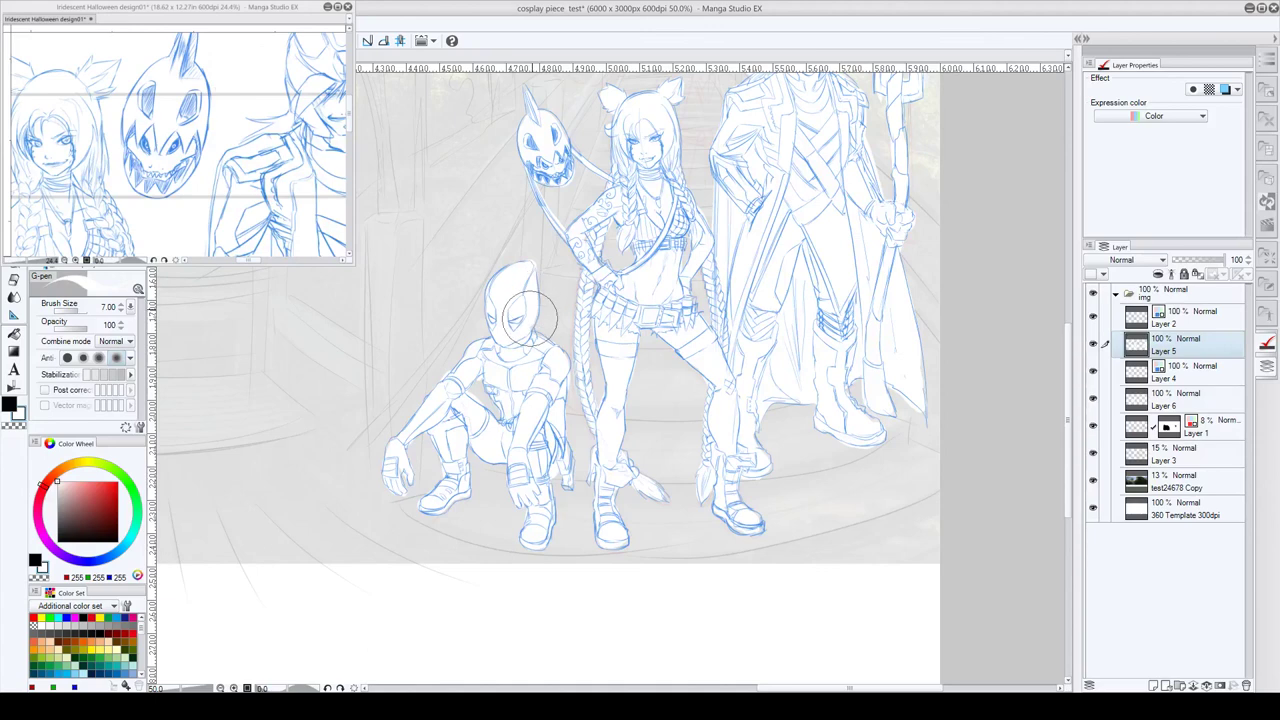
{"action": "left_click", "coordinate": [580, 397], "text": "alt"}
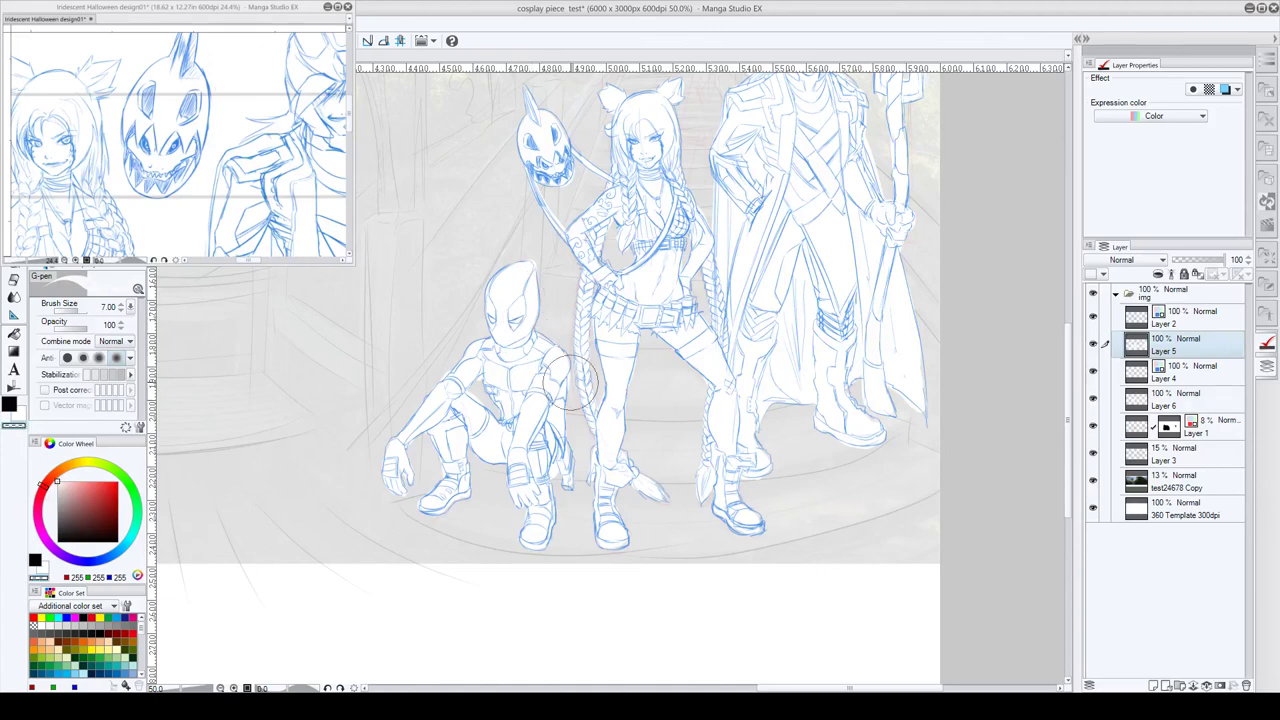
{"action": "key", "text": "c"}
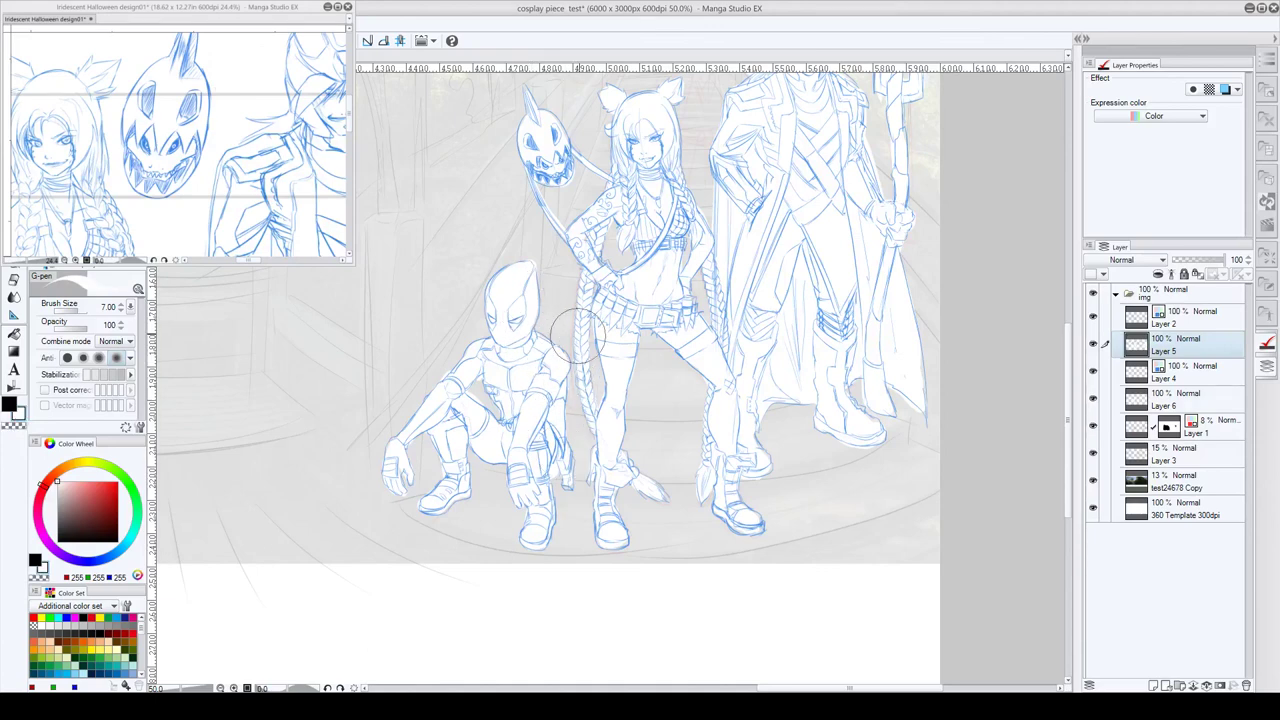
{"action": "scroll", "coordinate": [832, 408], "scroll_direction": "down", "scroll_amount": 3}
{"action": "scroll", "coordinate": [832, 408], "scroll_direction": "down", "scroll_amount": 1}
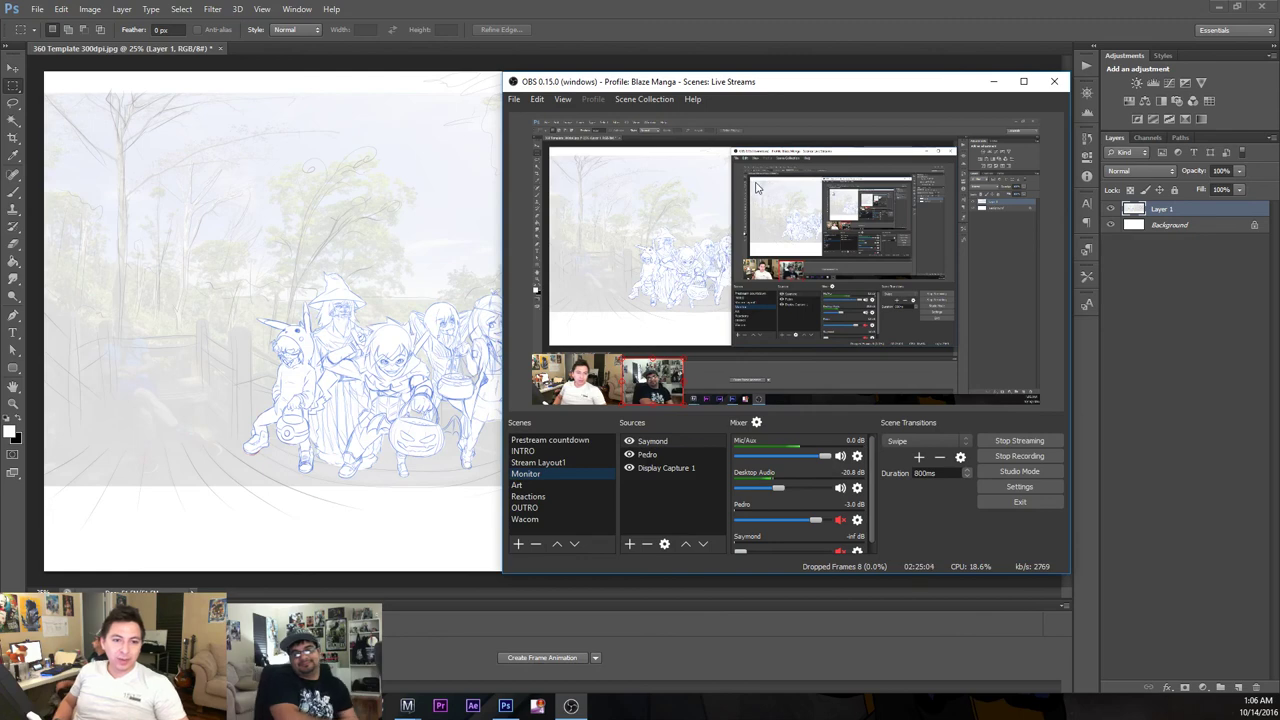
- Switch to Photoshop, clear the OBS window out of the way and delete the outdated Layer 1 from the 360 template
{"action": "left_click_drag", "start_coordinate": [763, 88], "coordinate": [1279, 122]}
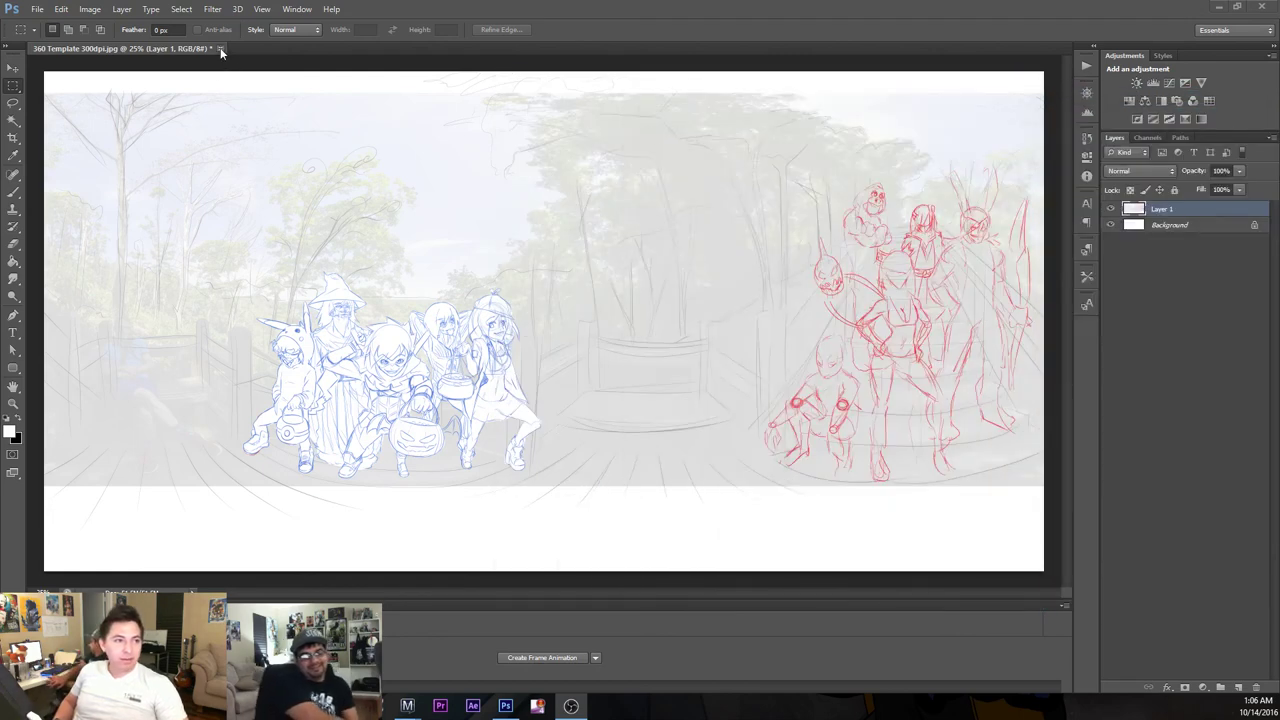
{"action": "left_click", "coordinate": [1197, 216]}
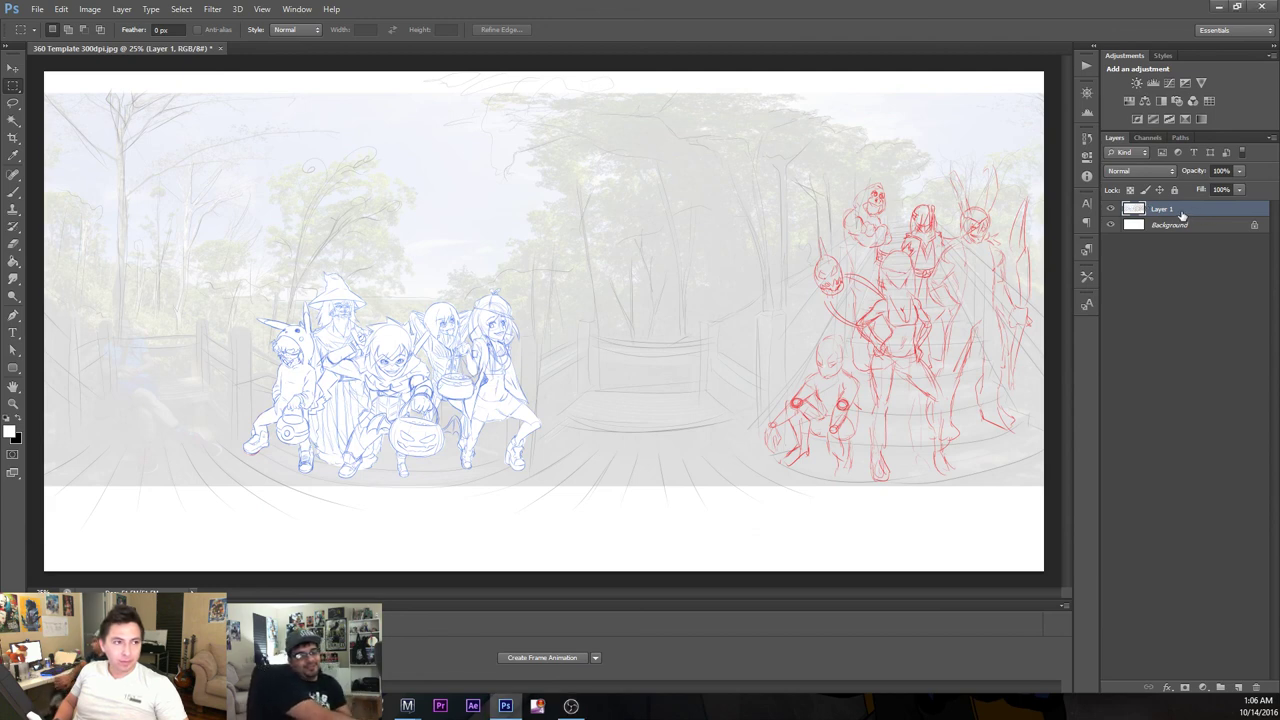
{"action": "mouse_move", "coordinate": [1181, 217]}
{"action": "left_mouse_down"}
{"action": "mouse_move", "coordinate": [1185, 678]}
{"action": "mouse_move", "coordinate": [1238, 687]}
{"action": "left_mouse_up"}
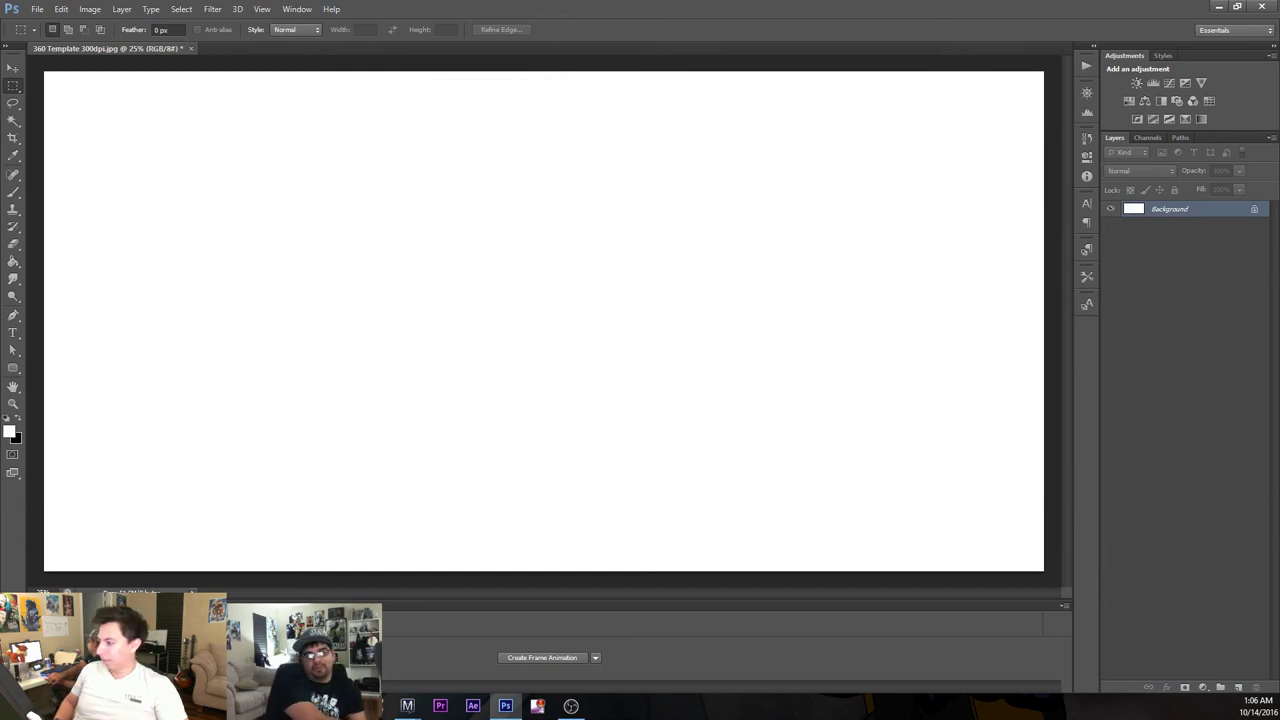
- Fetch the updated drawing from Manga Studio and paste it into the Photoshop 360 template as a new layer
{"action": "key", "text": "alt+Tab"}
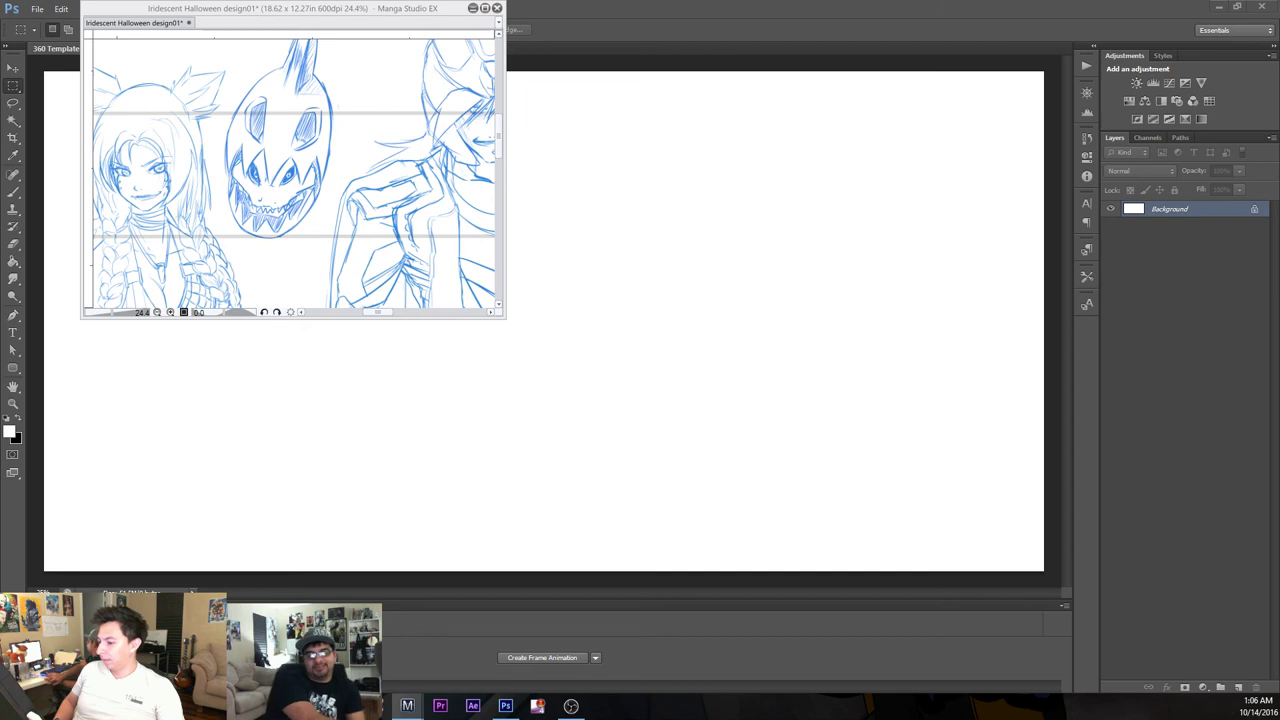
{"action": "left_click", "coordinate": [758, 10]}
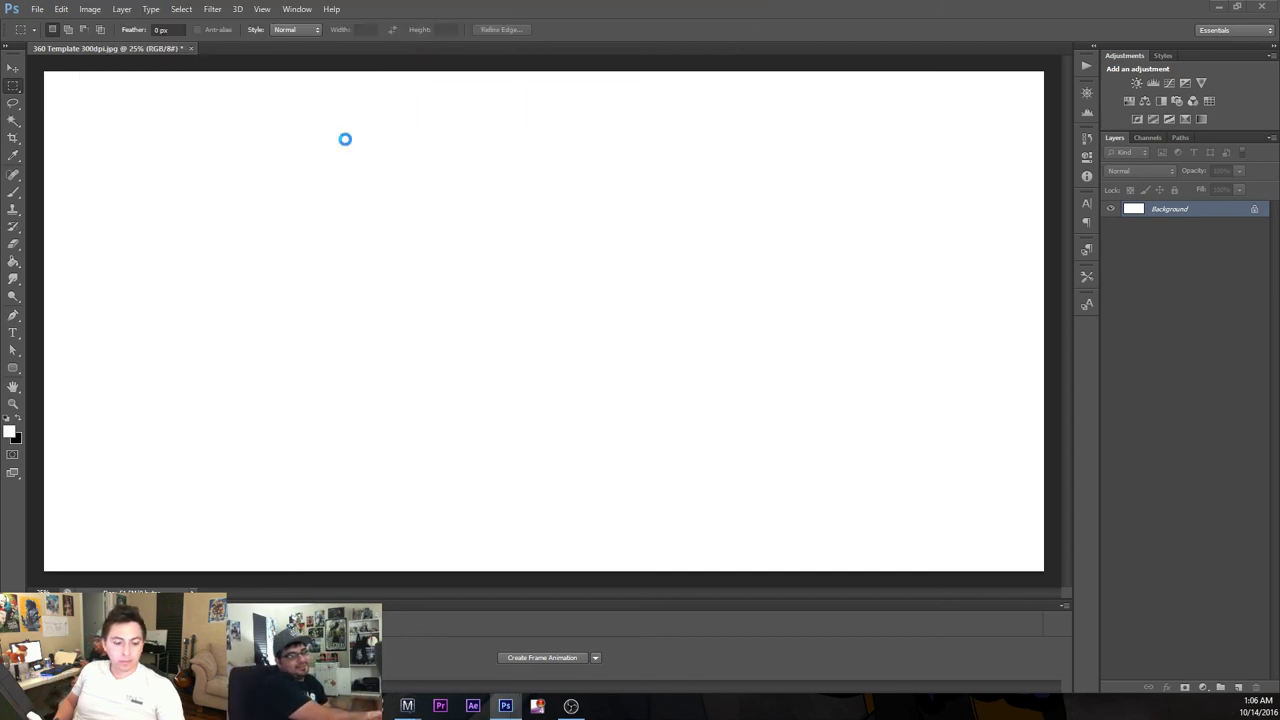
{"action": "key", "text": "ctrl+v"}
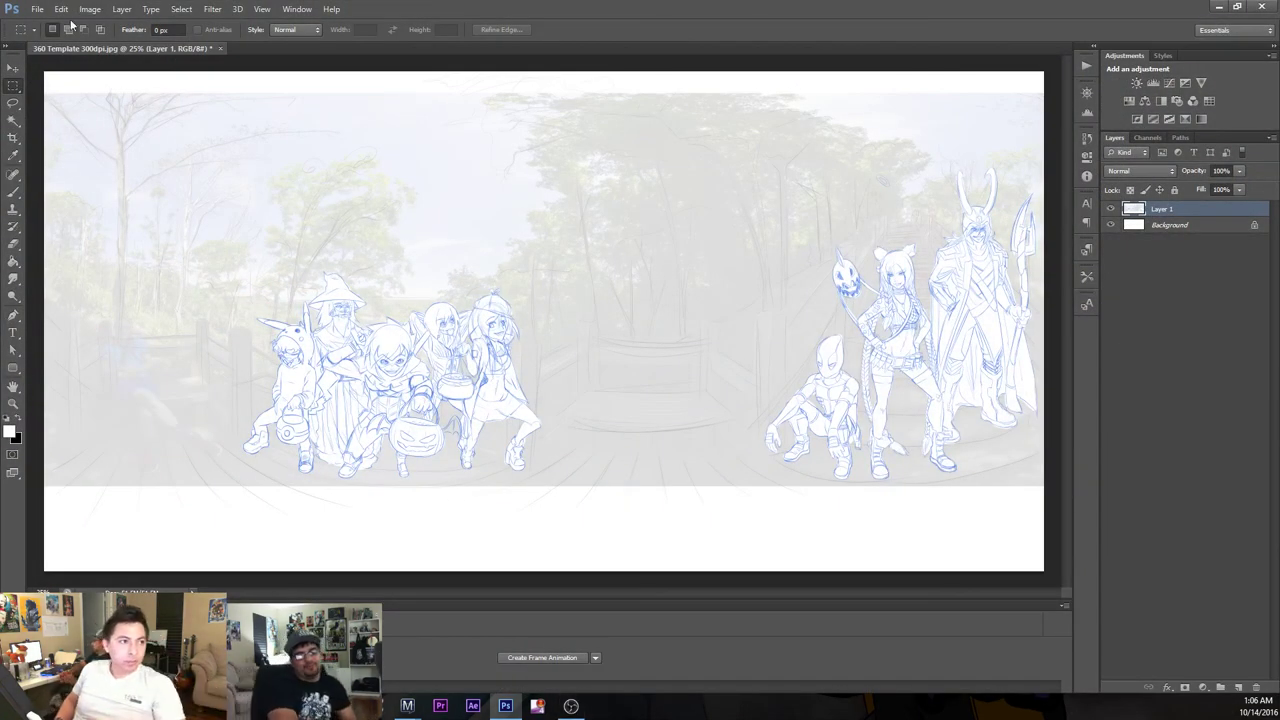
- Save the template to the Desktop as a JPEG named 360 Template 300dpi.jpg, accepting the save prompts
{"action": "left_click", "coordinate": [37, 9]}
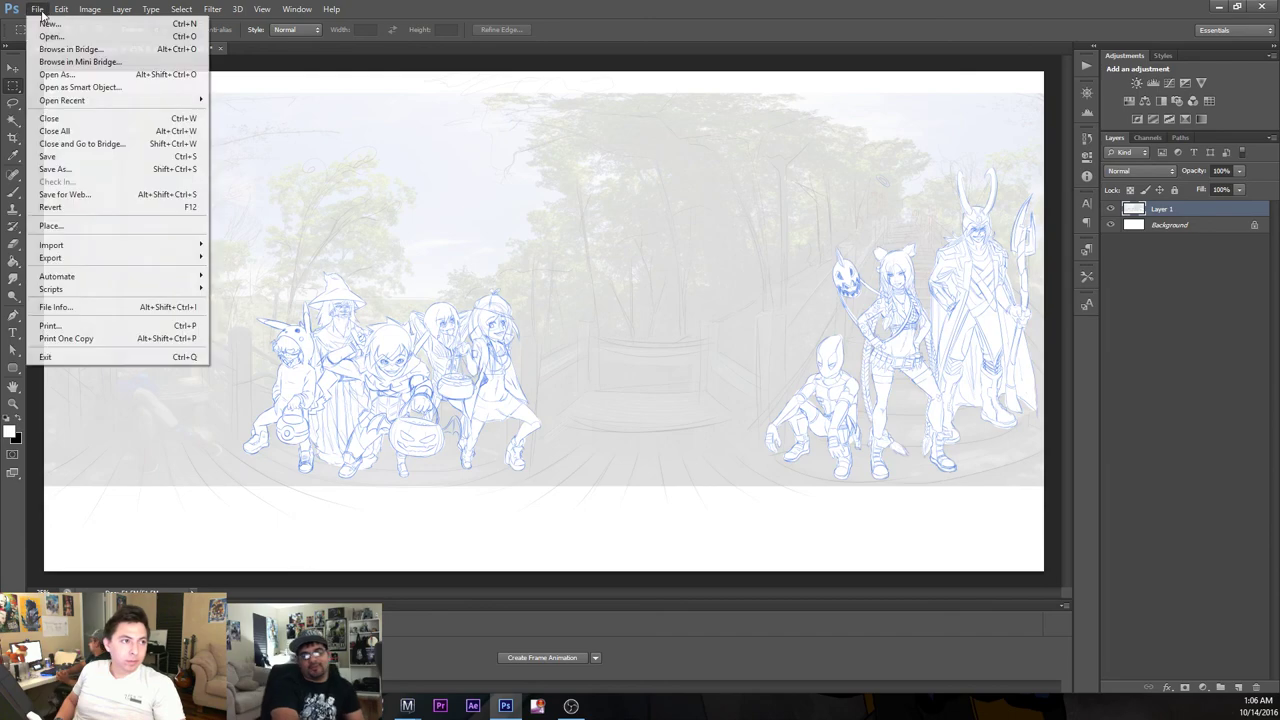
{"action": "left_click", "coordinate": [58, 172]}
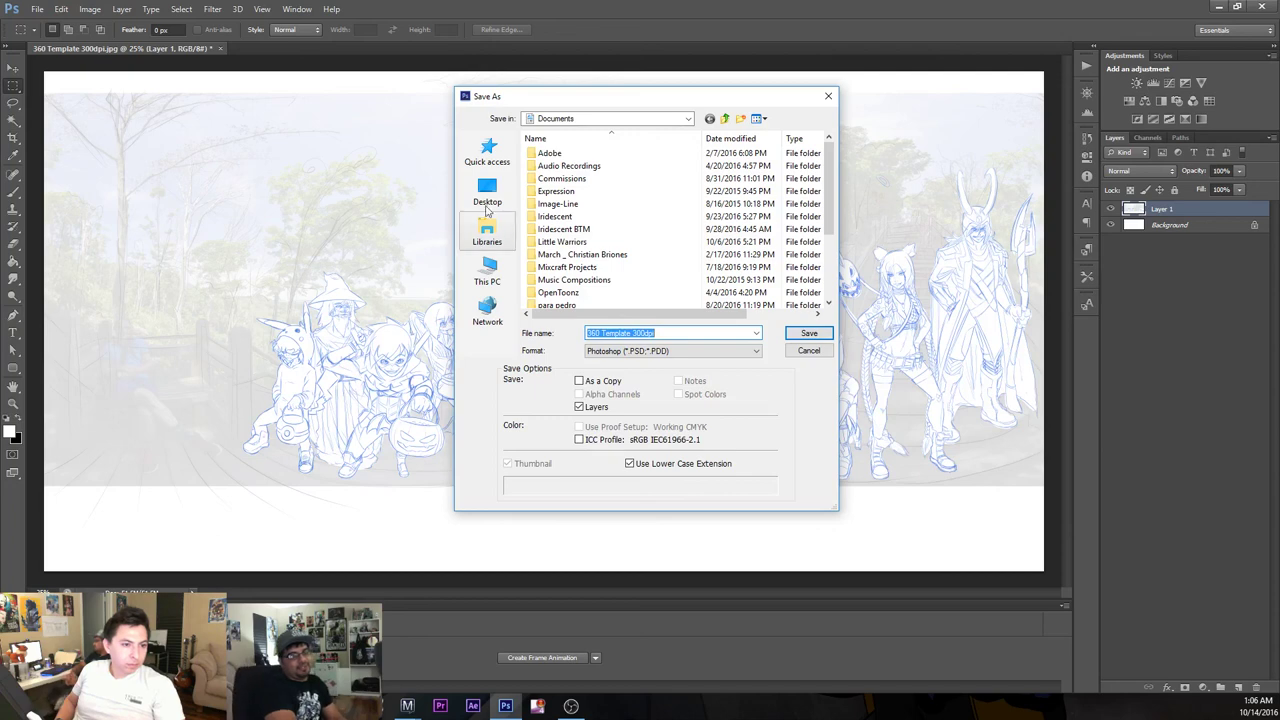
{"action": "left_click", "coordinate": [488, 190]}
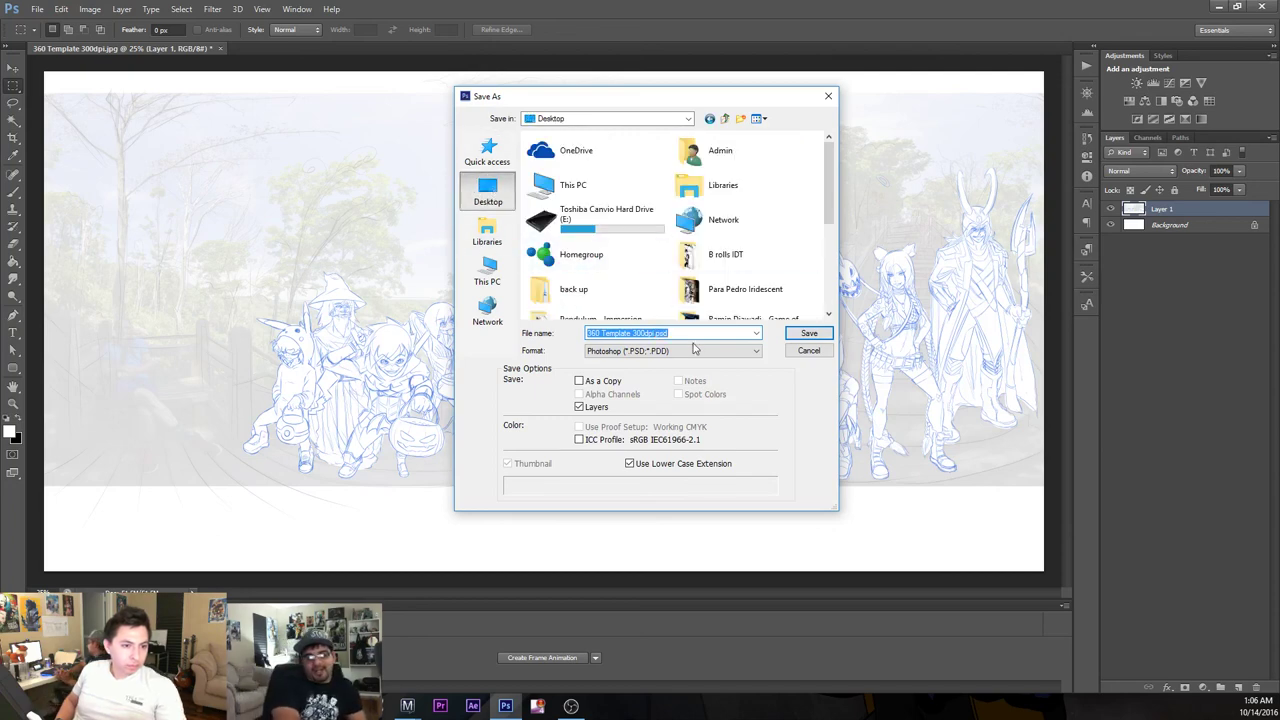
{"action": "left_click", "coordinate": [692, 351]}
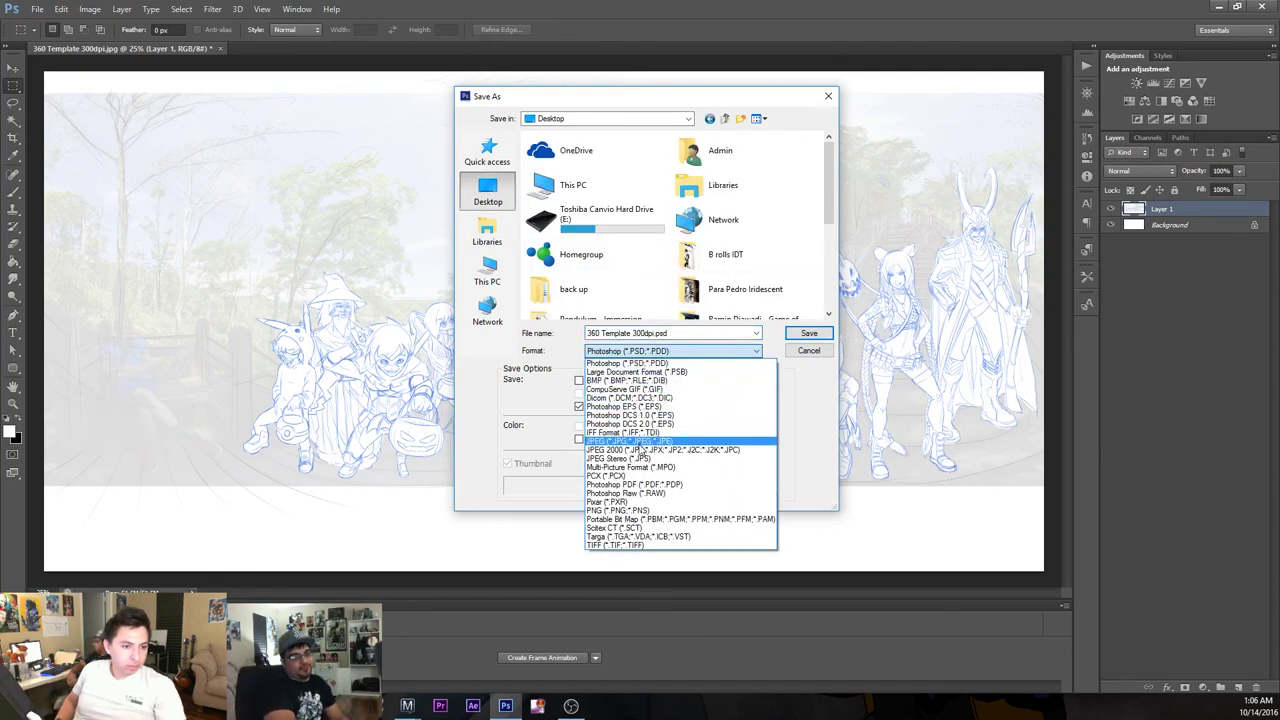
{"action": "left_click", "coordinate": [641, 443]}
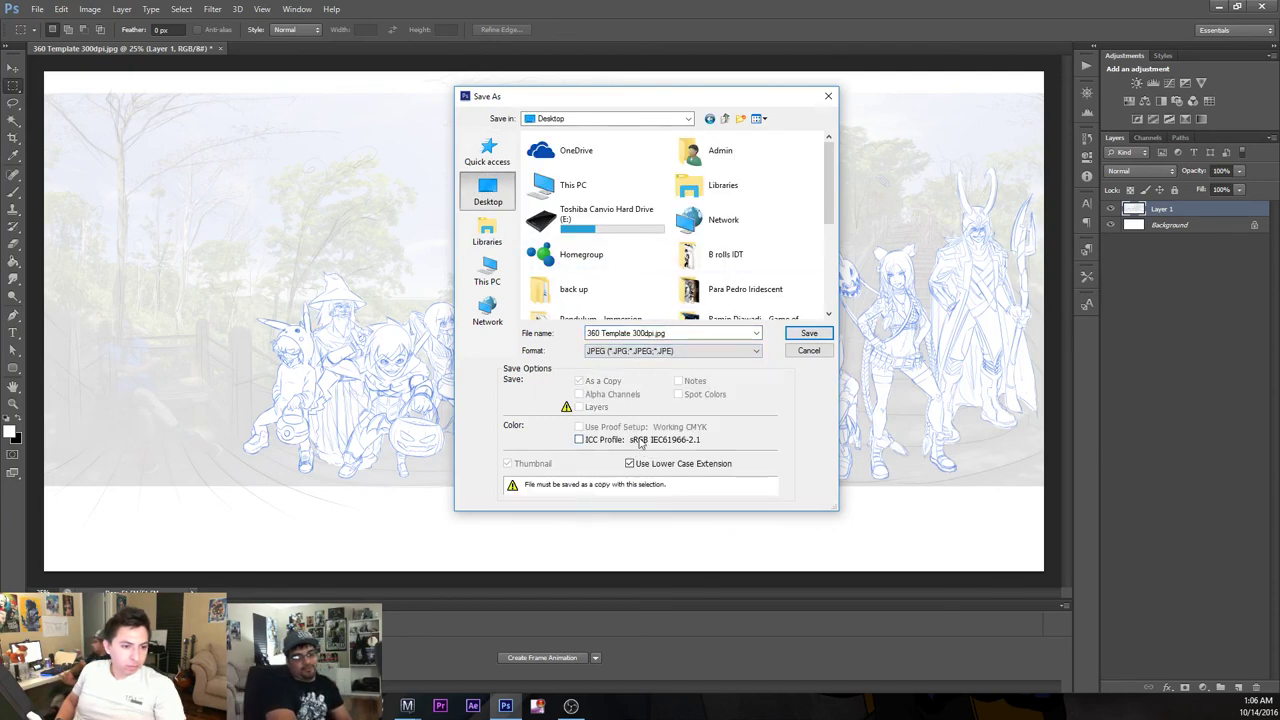
{"action": "left_click", "coordinate": [808, 333]}
{"action": "key", "text": "Return"}
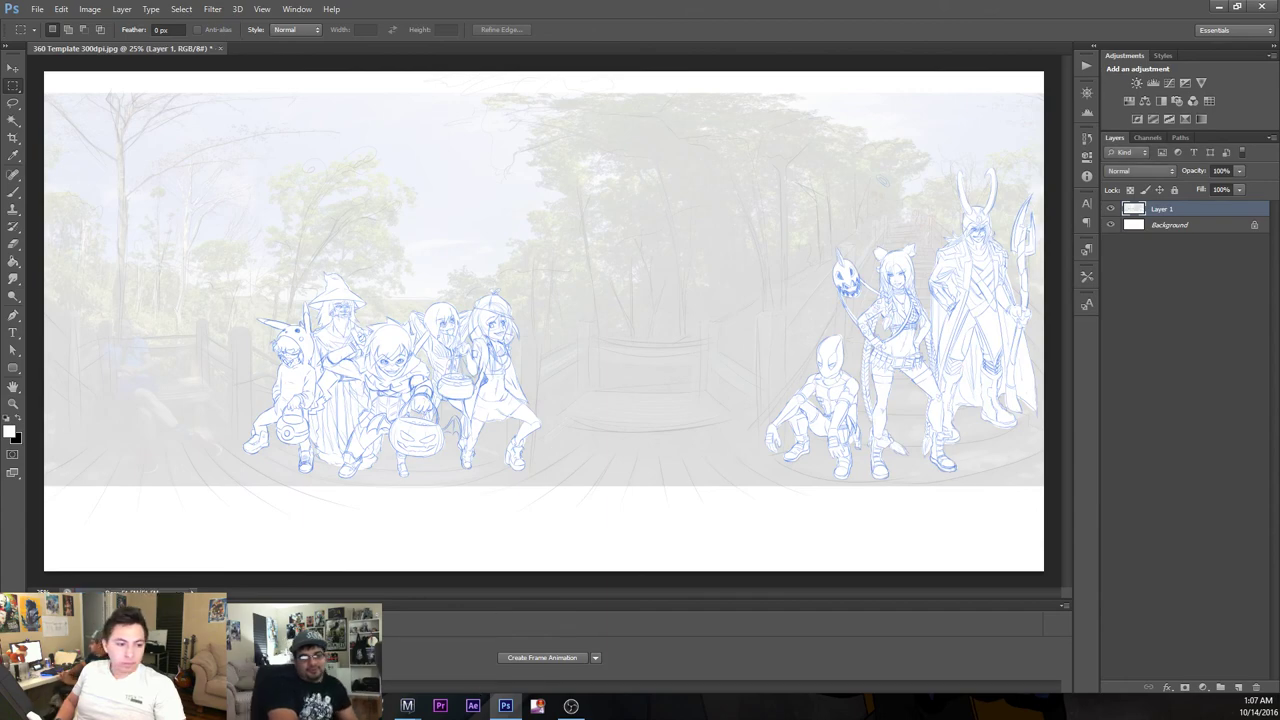
- Switch to Facebook in the browser and leave the old photo view for the profile timeline
{"action": "left_click", "coordinate": [1217, 7]}
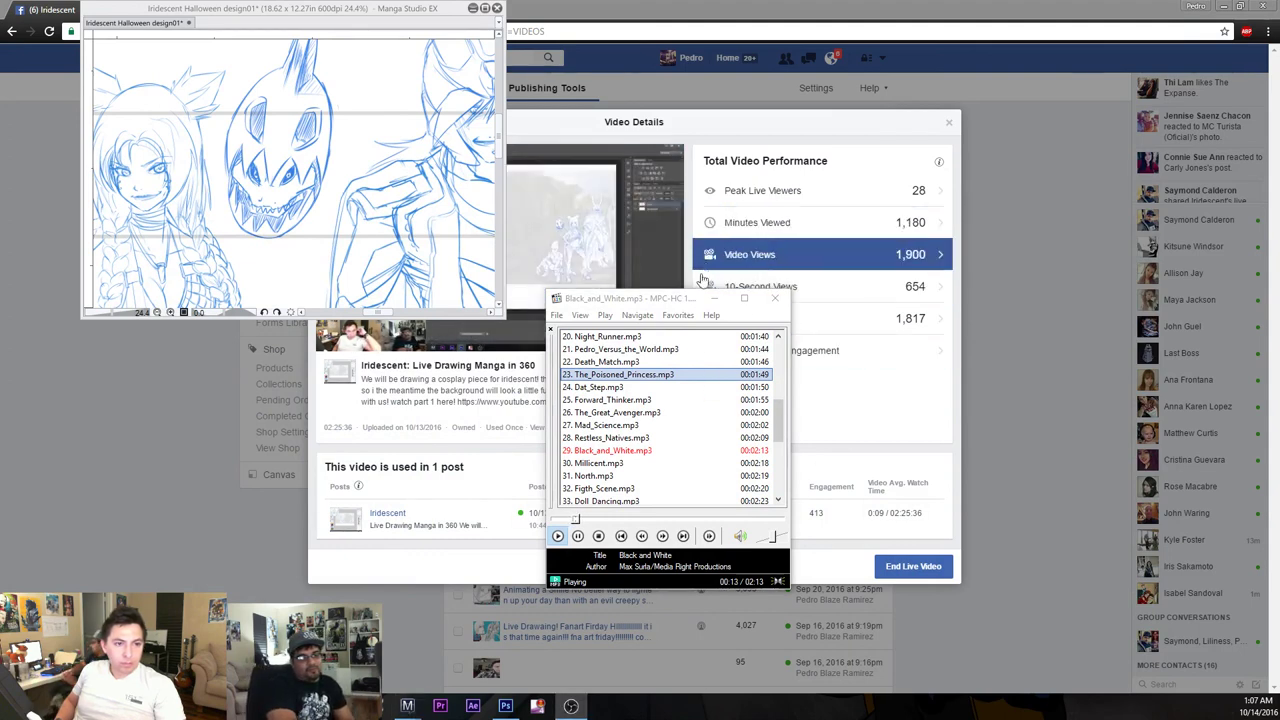
{"action": "left_click", "coordinate": [746, 106]}
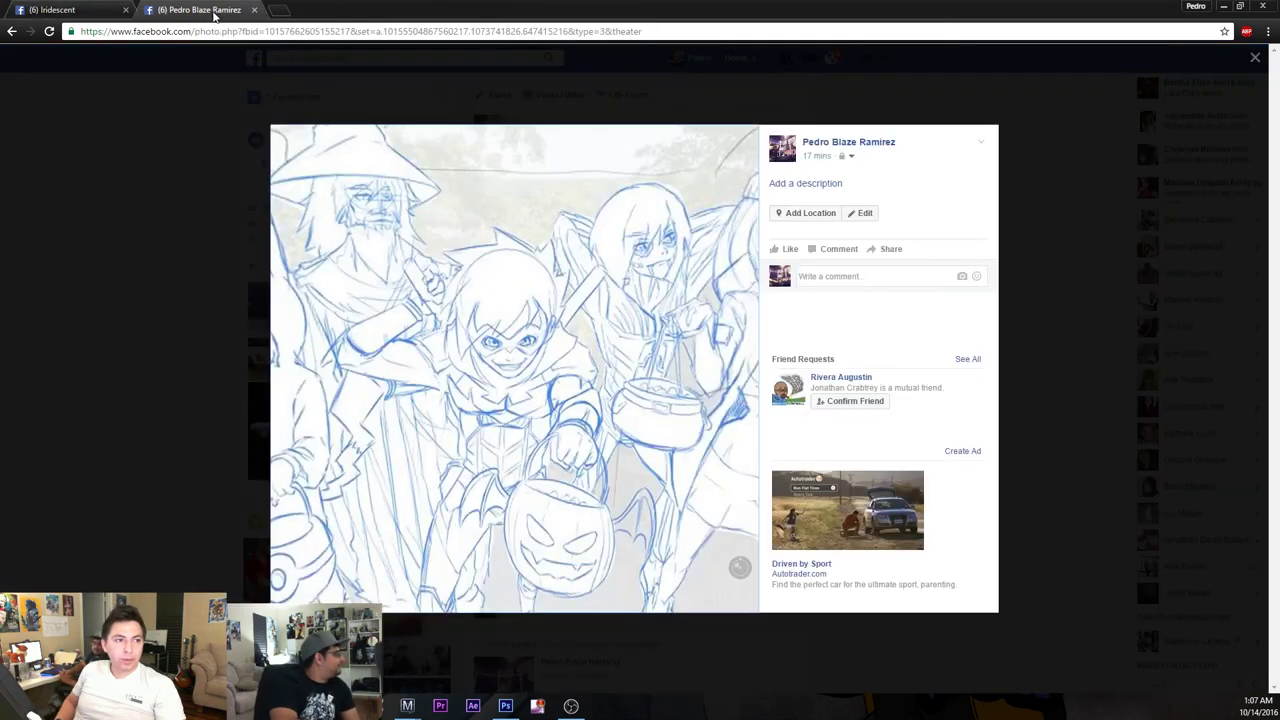
{"action": "key", "text": "ctrl+Tab"}
{"action": "left_click", "coordinate": [57, 266]}
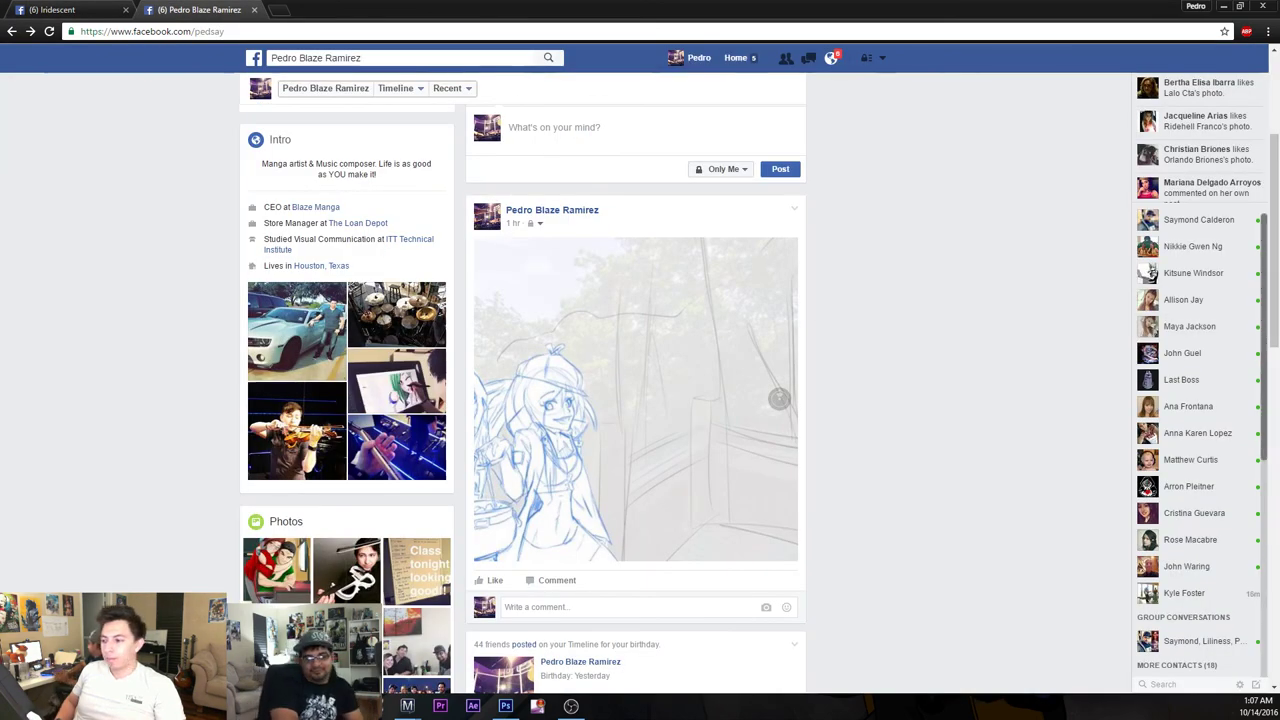
- Add the saved 360 JPEG to a new timeline post with Only Me visibility and publish it
{"action": "left_click", "coordinate": [407, 706]}
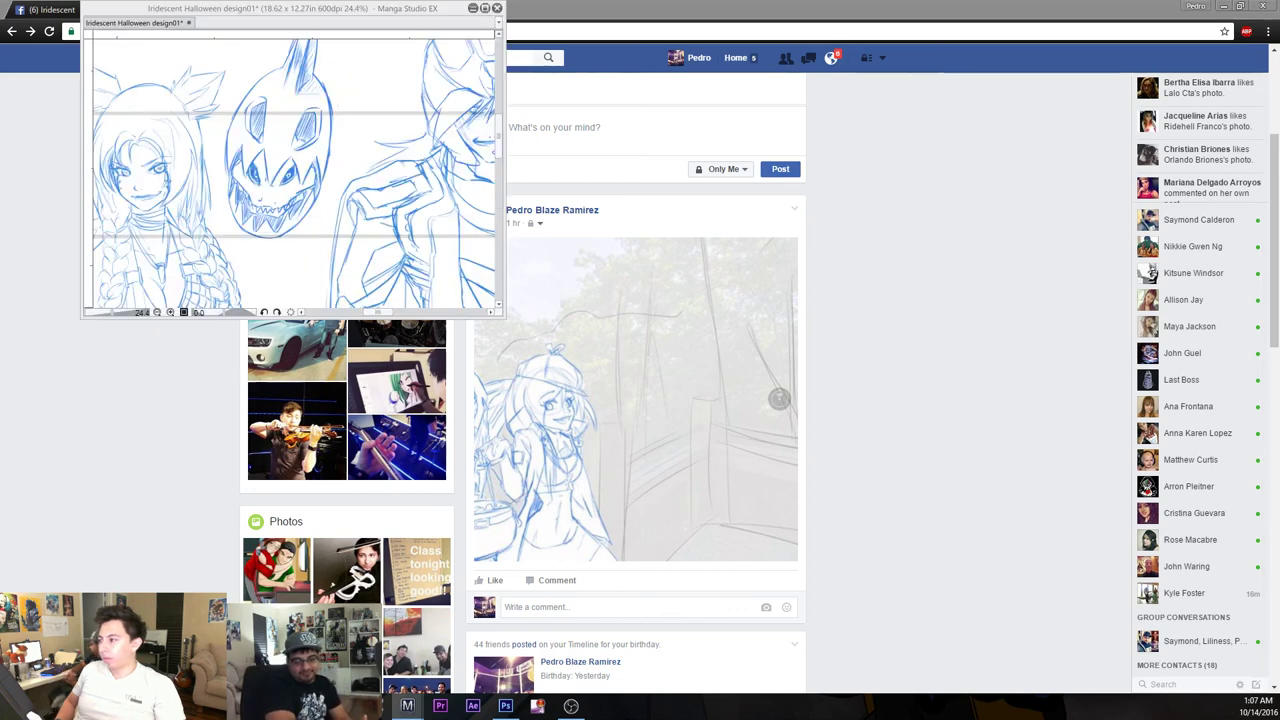
{"action": "key", "text": "alt+Tab"}
{"action": "left_click_drag", "start_coordinate": [1150, 272], "coordinate": [700, 131]}
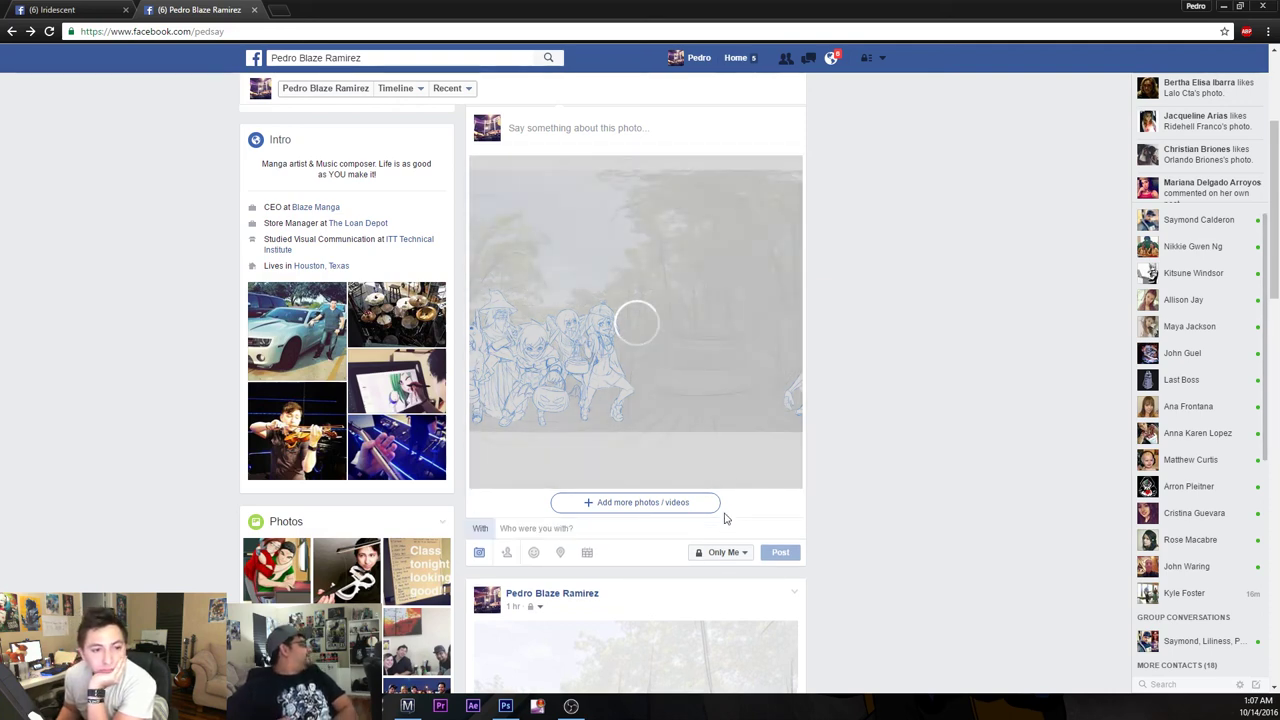
{"action": "left_click", "coordinate": [781, 553]}
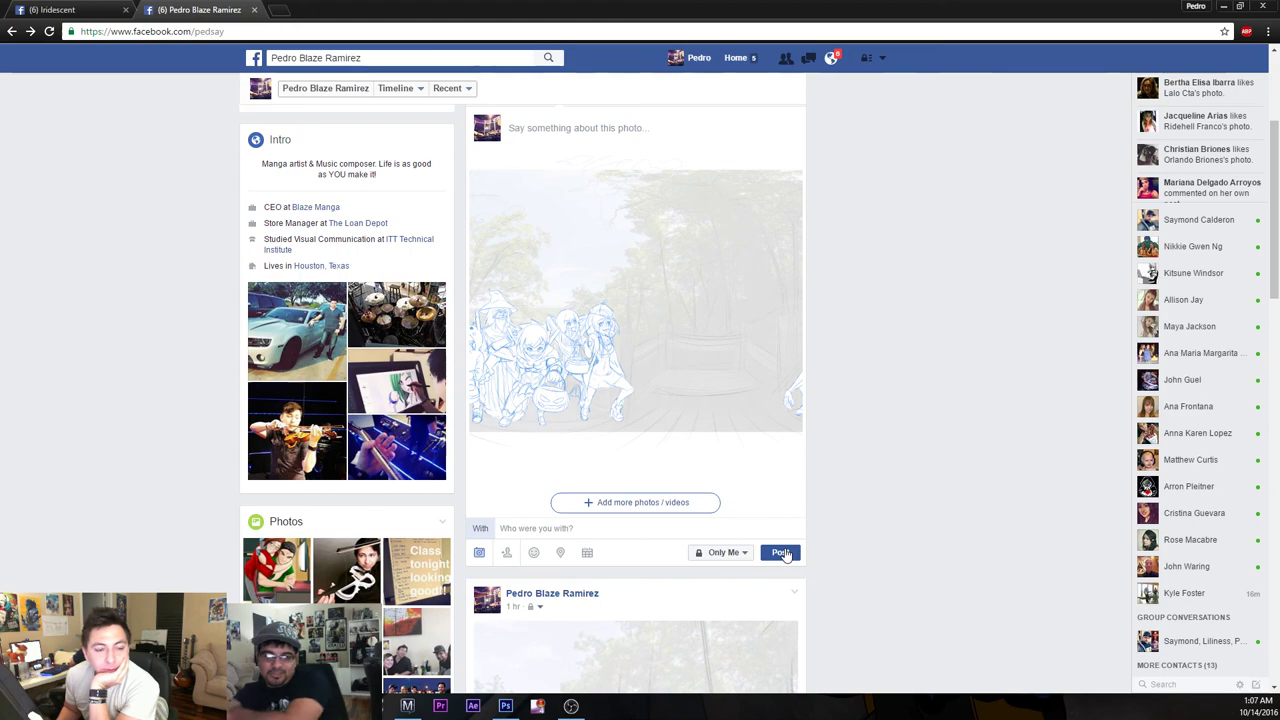
{"action": "left_click", "coordinate": [788, 557]}
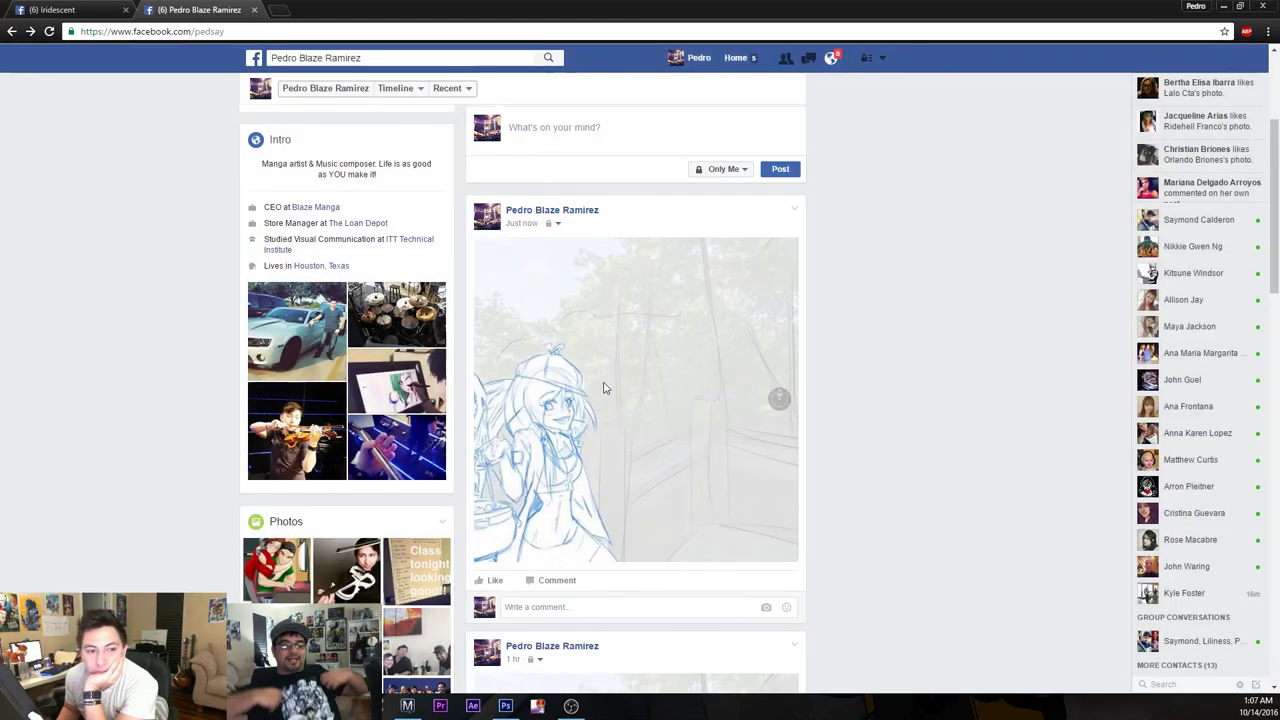
- Open the newly posted 360 photo and examine the group of costumed characters with the wizard and pumpkin bucket
{"action": "left_click", "coordinate": [606, 392]}
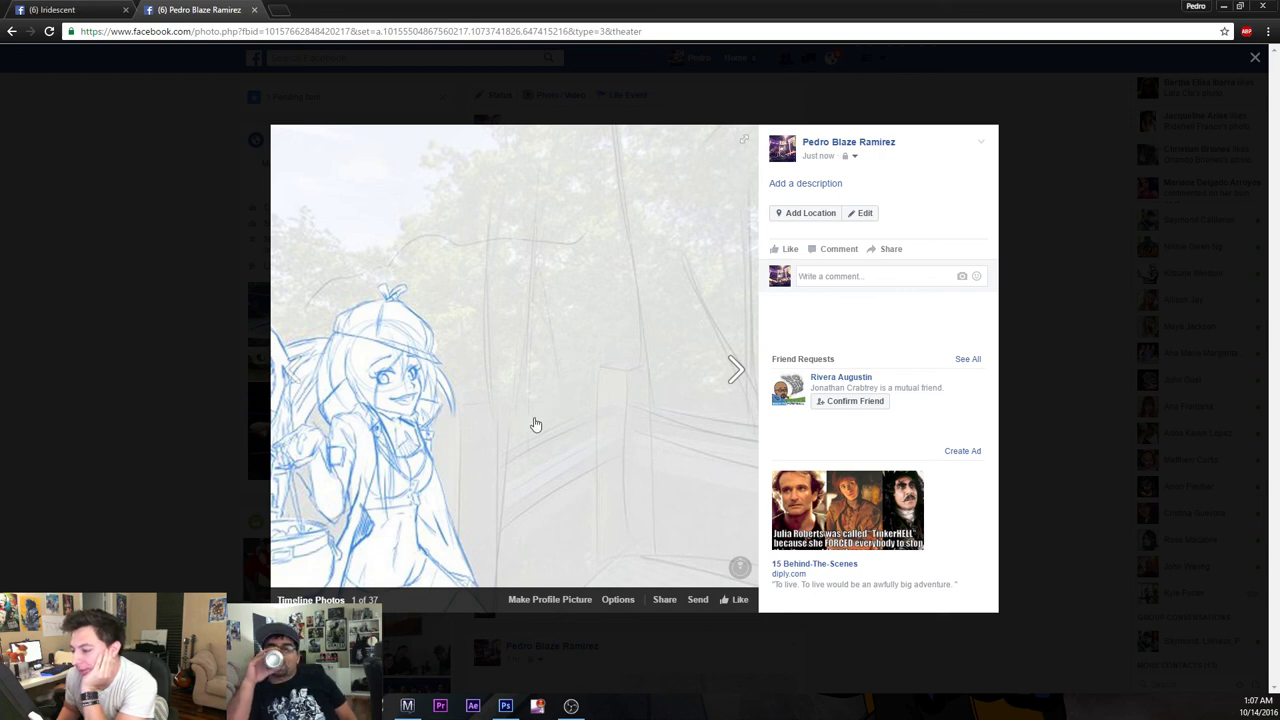
{"action": "mouse_move", "coordinate": [452, 455]}
{"action": "left_mouse_down"}
{"action": "mouse_move", "coordinate": [511, 417]}
{"action": "mouse_move", "coordinate": [655, 370]}
{"action": "left_mouse_up"}
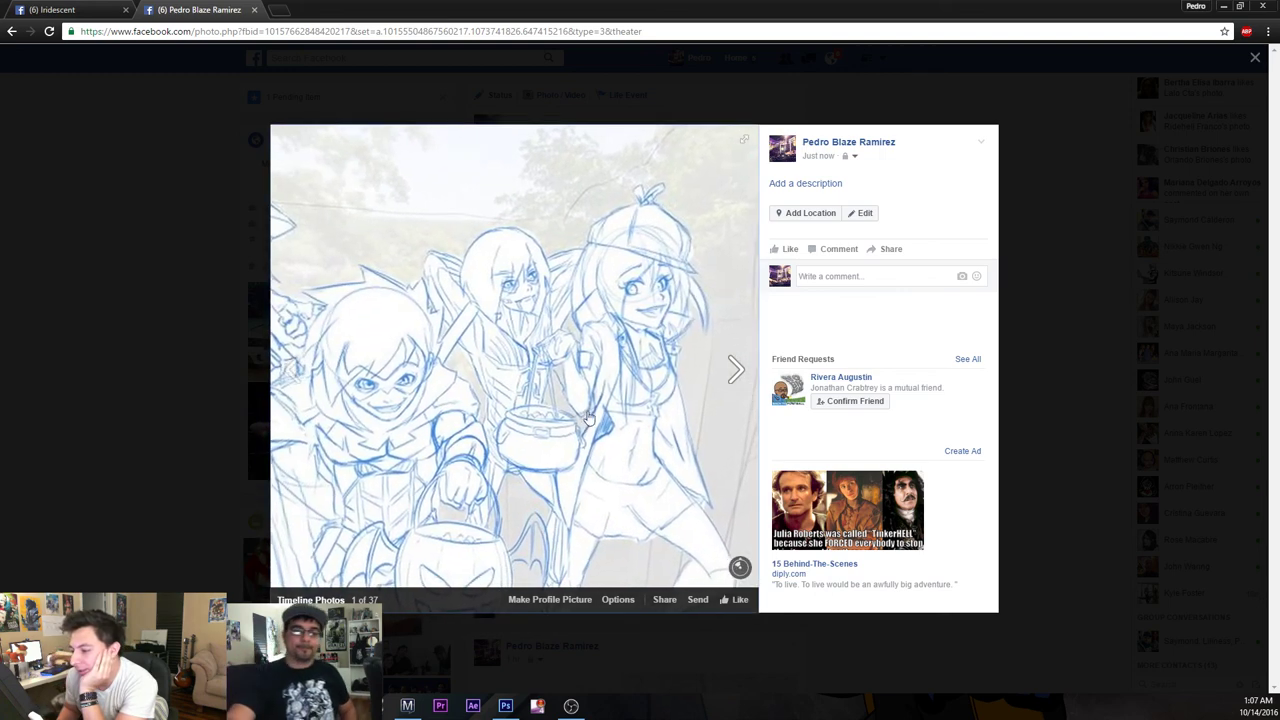
{"action": "left_click_drag", "start_coordinate": [575, 435], "coordinate": [573, 318]}
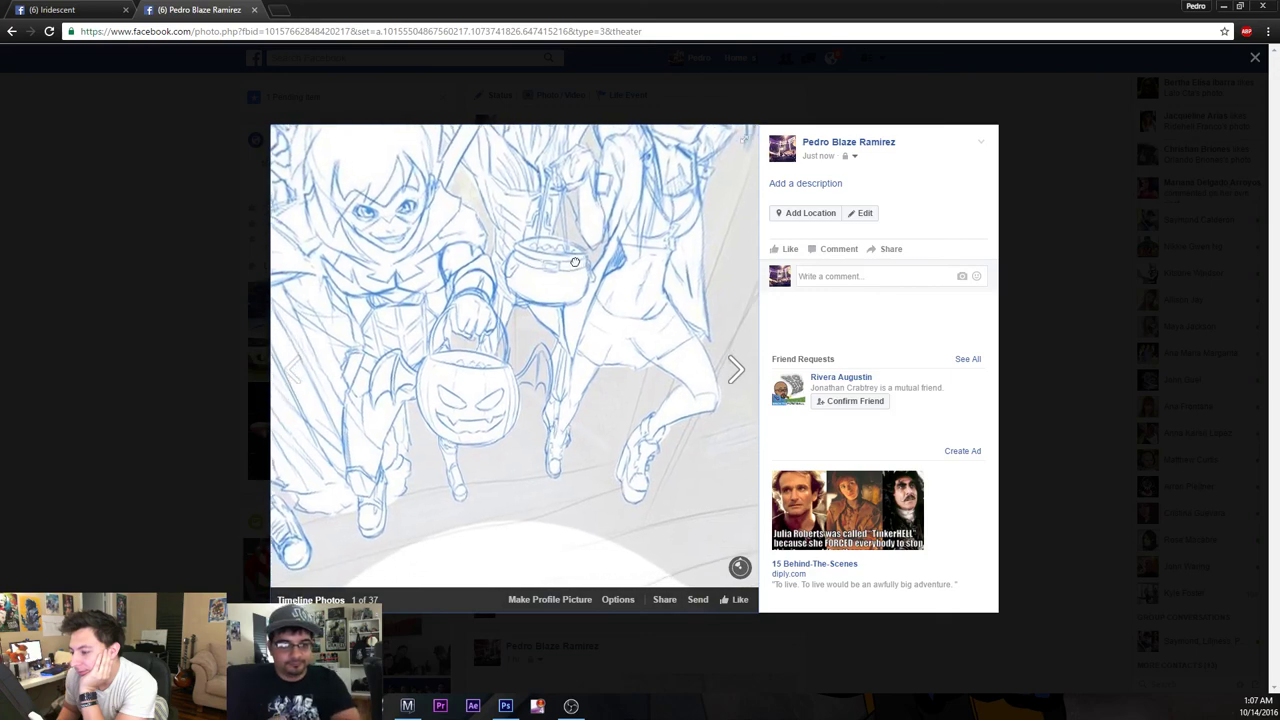
{"action": "left_click_drag", "start_coordinate": [575, 262], "coordinate": [655, 304]}
{"action": "left_click_drag", "start_coordinate": [548, 300], "coordinate": [577, 373]}
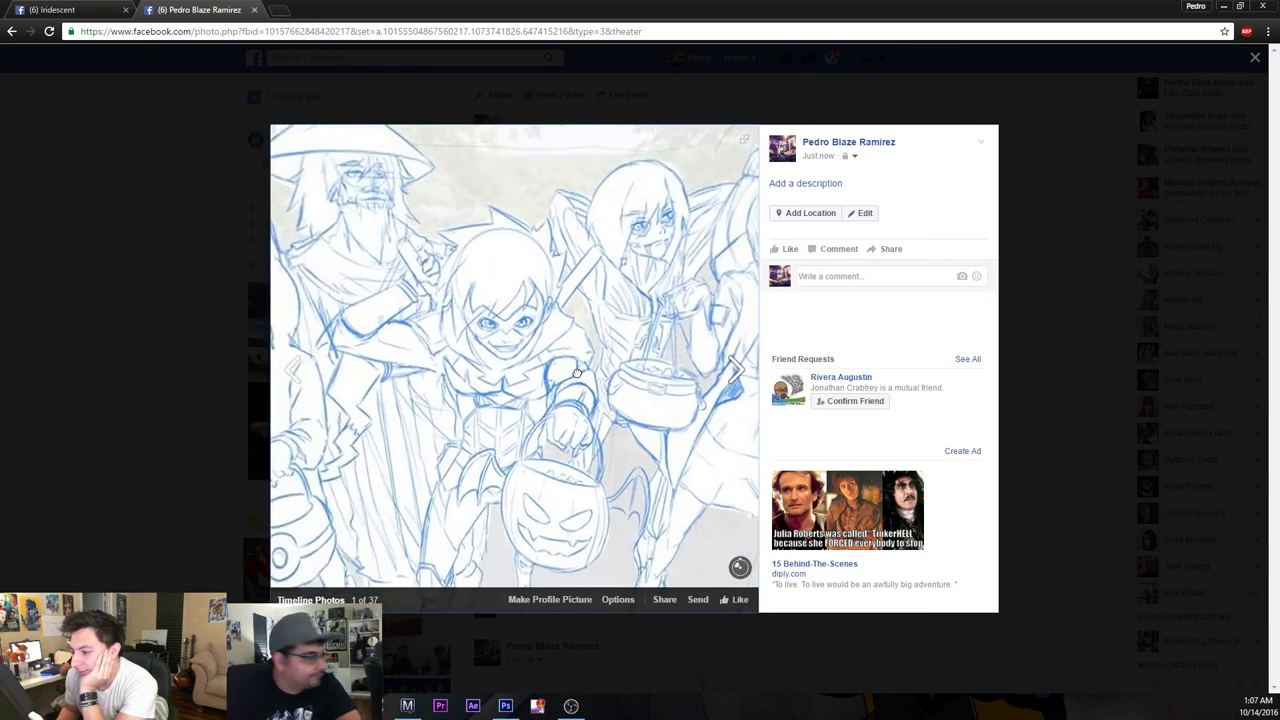
{"action": "mouse_move", "coordinate": [507, 405]}
{"action": "left_mouse_down"}
{"action": "mouse_move", "coordinate": [520, 330]}
{"action": "mouse_move", "coordinate": [583, 332]}
{"action": "left_mouse_up"}
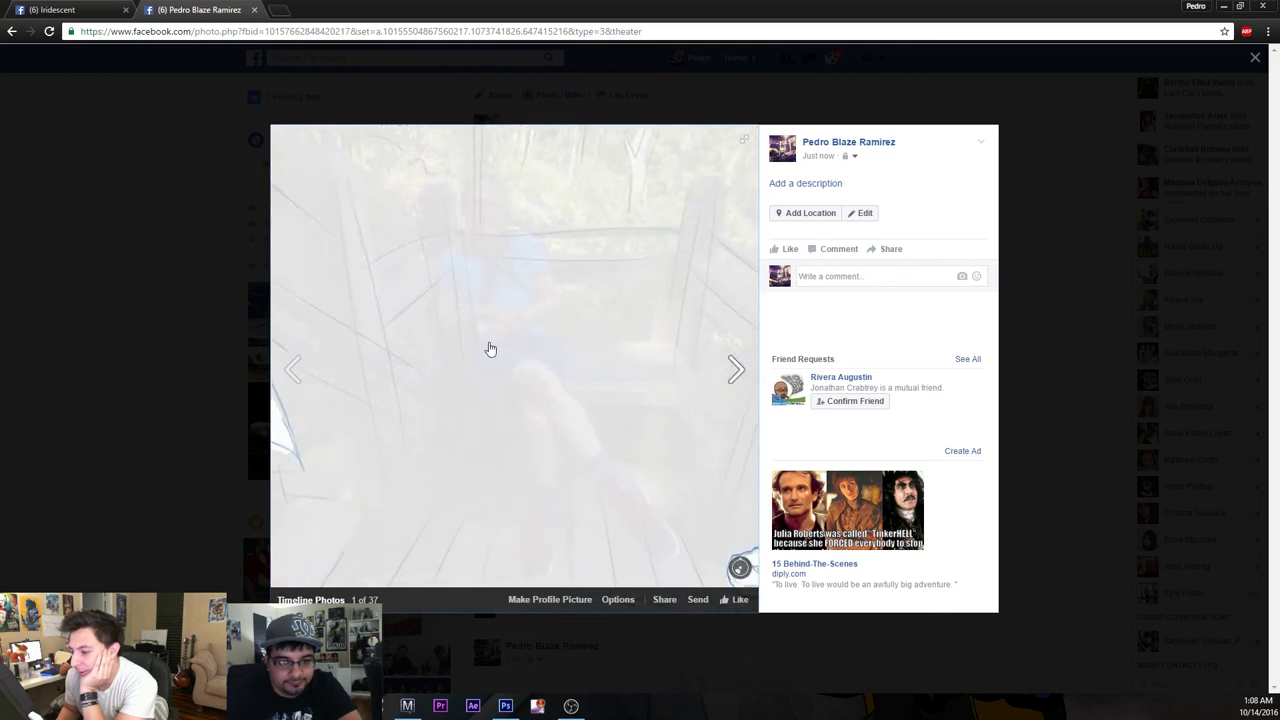
- Look around the other side of the 360 photo, examining the horned figure, cat-eared girl and crouching masked figure
{"action": "mouse_move", "coordinate": [487, 277]}
{"action": "left_mouse_down"}
{"action": "mouse_move", "coordinate": [513, 337]}
{"action": "mouse_move", "coordinate": [573, 407]}
{"action": "mouse_move", "coordinate": [588, 400]}
{"action": "mouse_move", "coordinate": [608, 474]}
{"action": "mouse_move", "coordinate": [625, 380]}
{"action": "mouse_move", "coordinate": [663, 326]}
{"action": "left_mouse_up"}
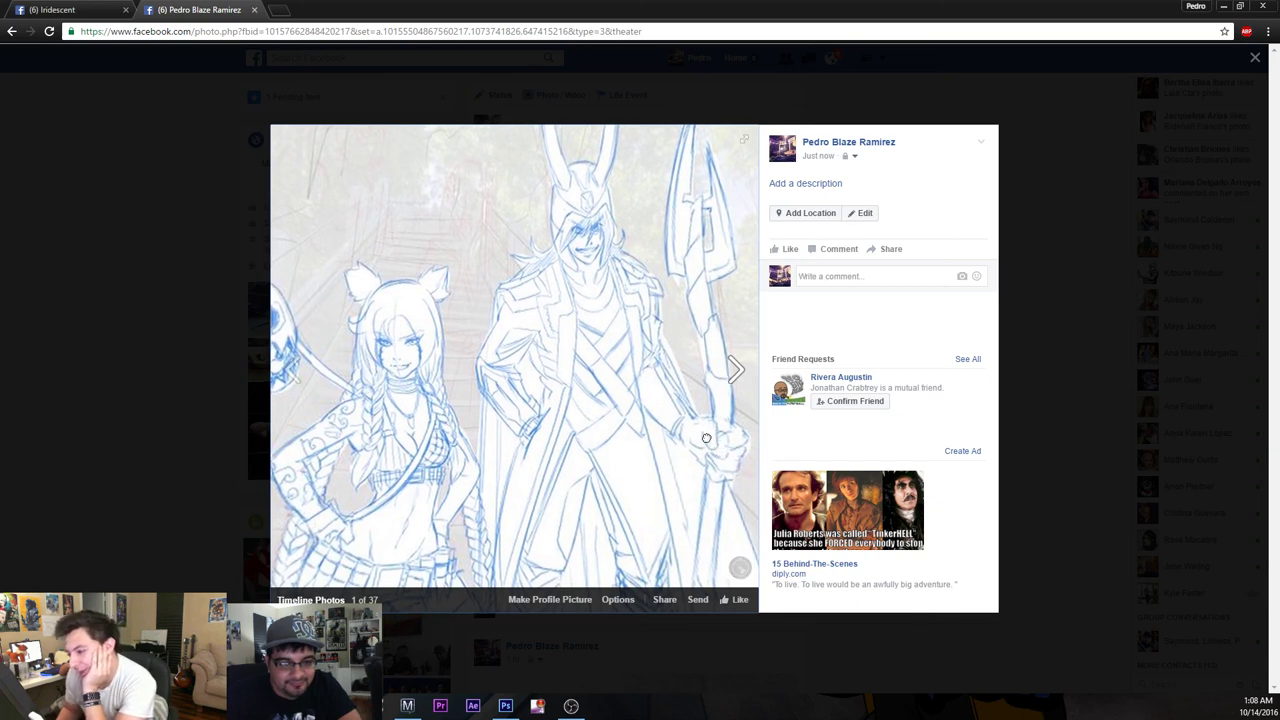
{"action": "mouse_move", "coordinate": [663, 326]}
{"action": "left_mouse_down"}
{"action": "mouse_move", "coordinate": [581, 410]}
{"action": "mouse_move", "coordinate": [470, 366]}
{"action": "mouse_move", "coordinate": [684, 406]}
{"action": "left_mouse_up"}
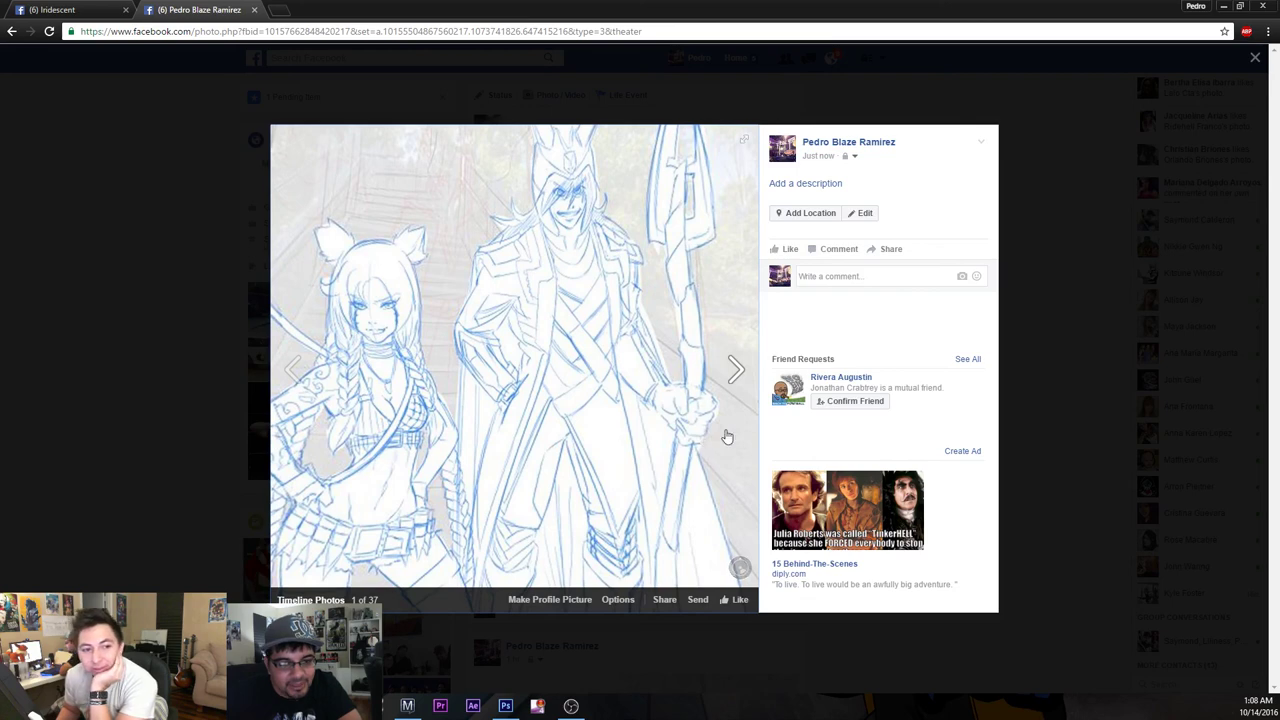
{"action": "left_click_drag", "start_coordinate": [673, 400], "coordinate": [639, 485]}
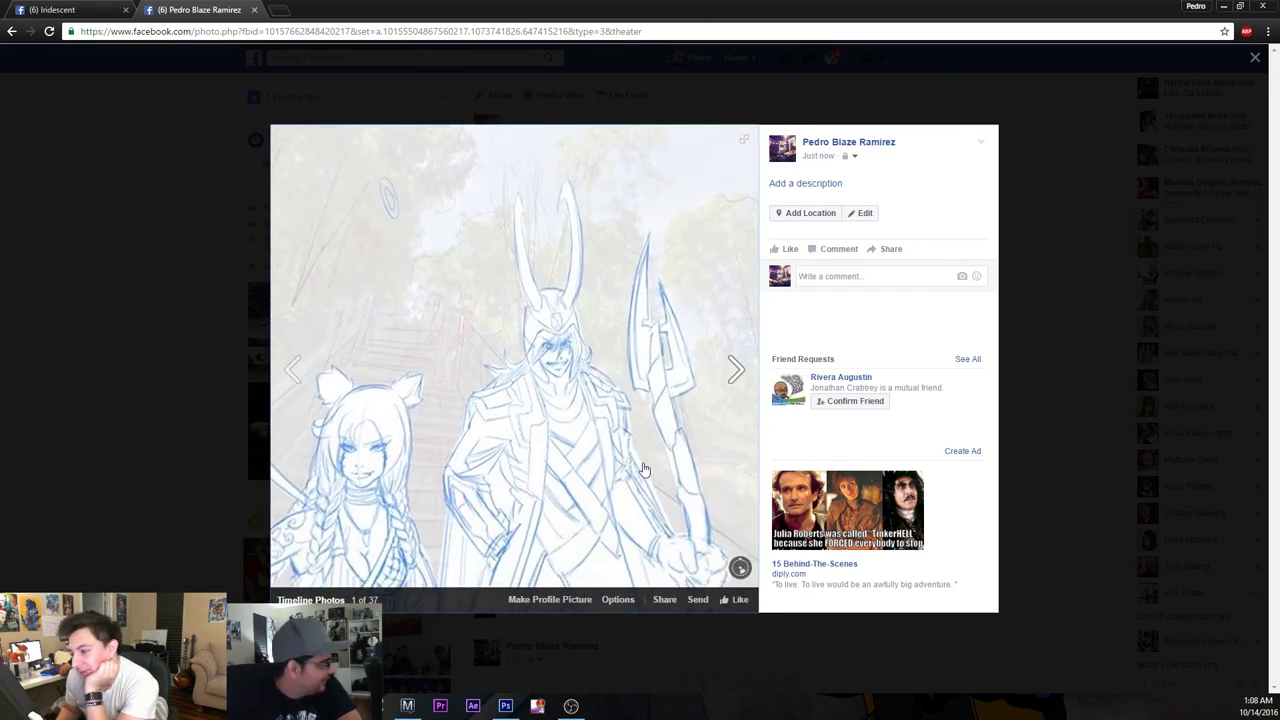
{"action": "mouse_move", "coordinate": [640, 486]}
{"action": "left_mouse_down"}
{"action": "mouse_move", "coordinate": [633, 395]}
{"action": "mouse_move", "coordinate": [706, 390]}
{"action": "left_mouse_up"}
{"action": "mouse_move", "coordinate": [637, 420]}
{"action": "left_mouse_down"}
{"action": "mouse_move", "coordinate": [638, 401]}
{"action": "mouse_move", "coordinate": [522, 392]}
{"action": "left_mouse_up"}
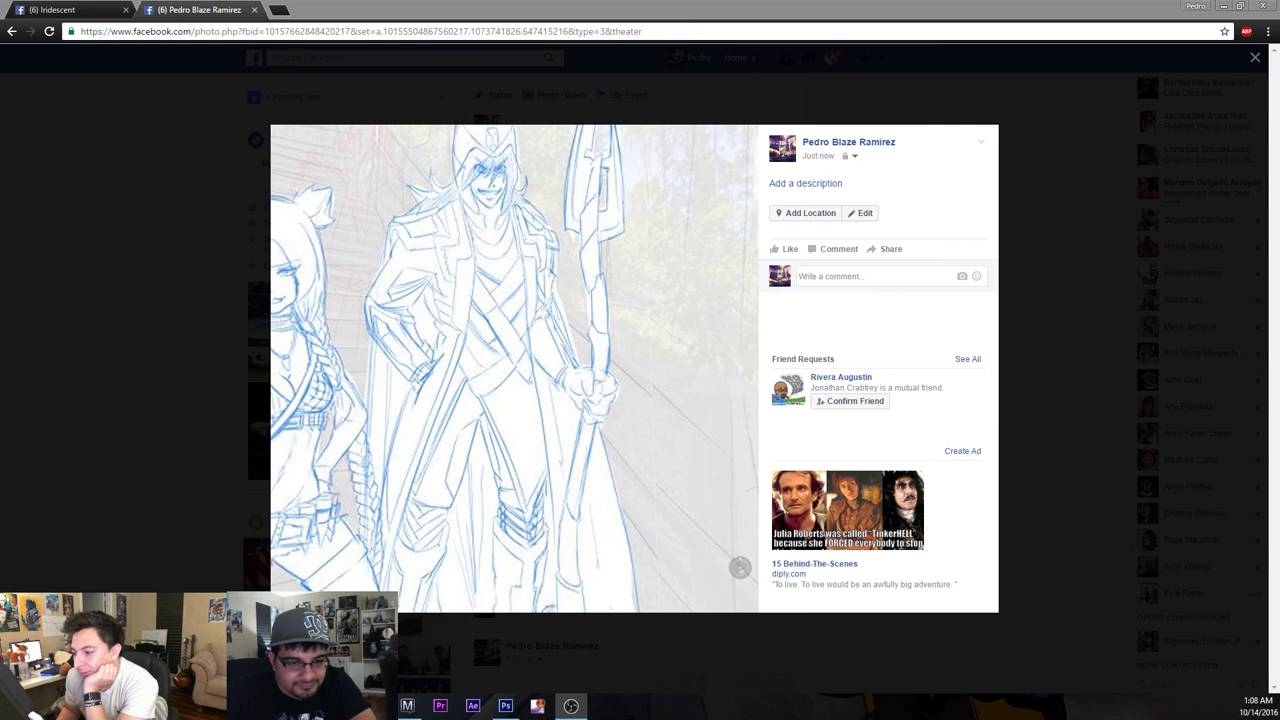
{"action": "left_click_drag", "start_coordinate": [632, 346], "coordinate": [663, 434]}
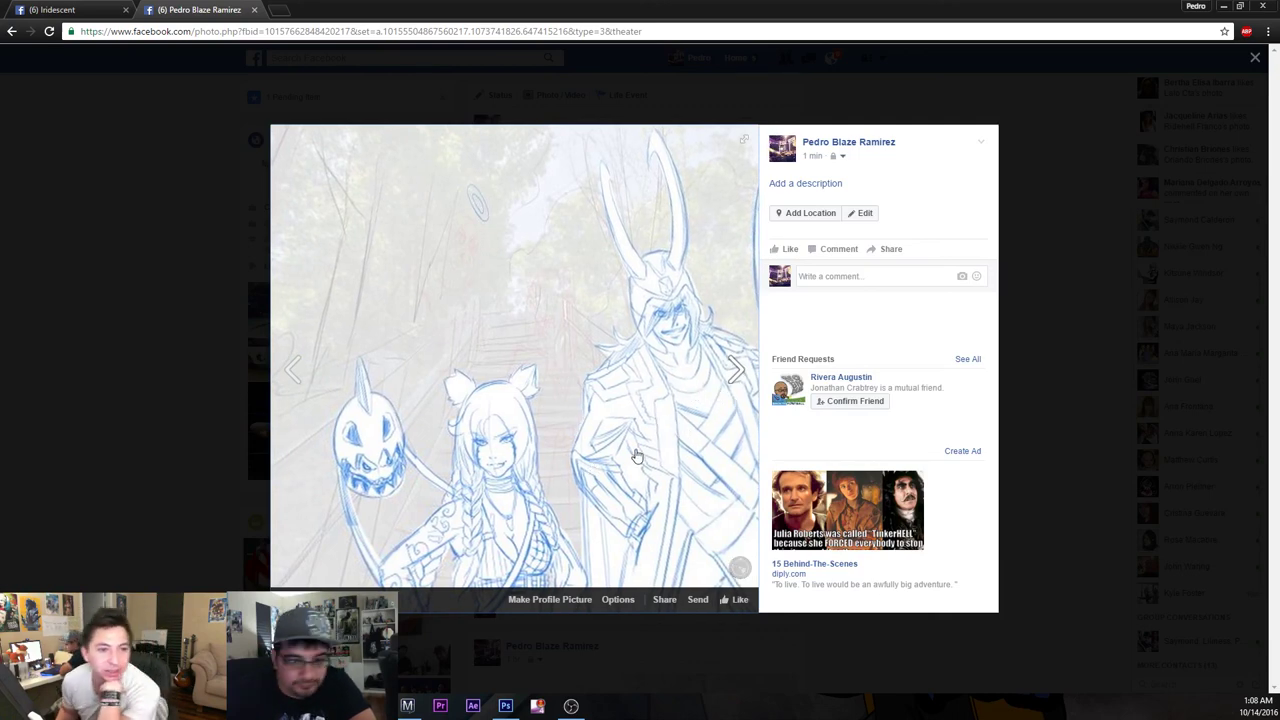
{"action": "left_click_drag", "start_coordinate": [636, 456], "coordinate": [708, 374]}
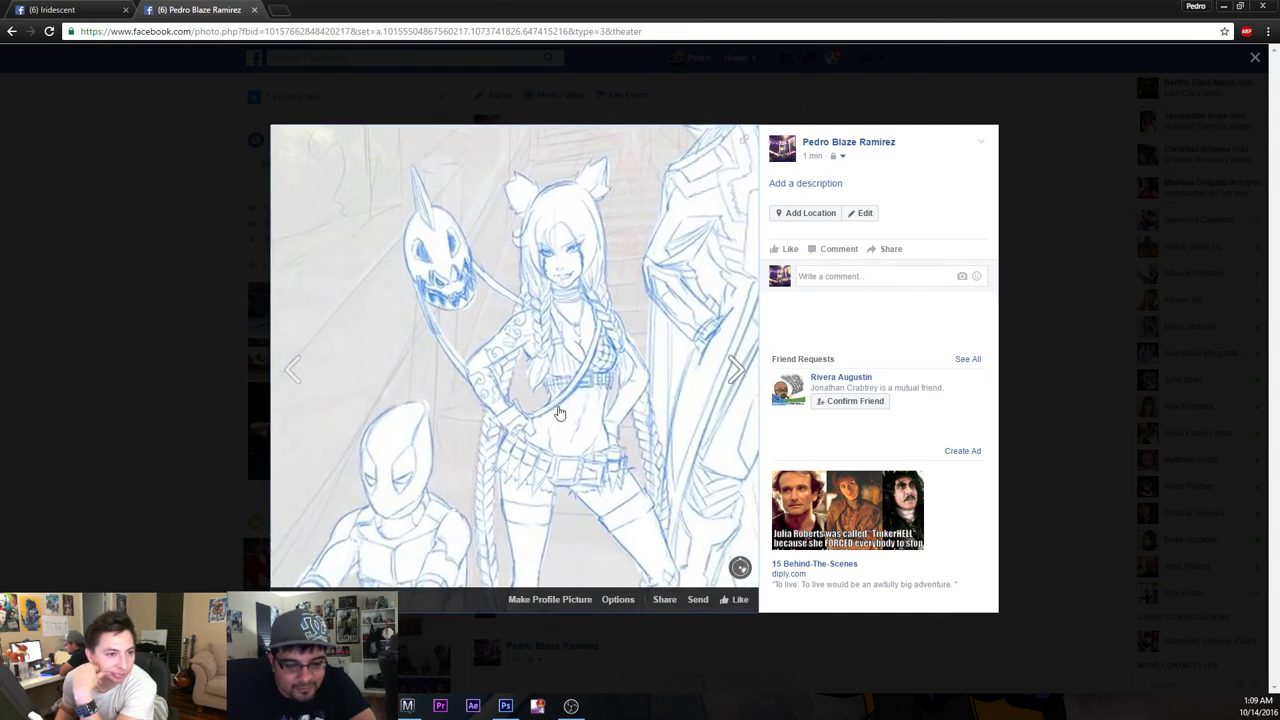
- Look down at the floor and up at the sky in the 360 photo, examining the white circles at both poles
{"action": "left_click_drag", "start_coordinate": [577, 351], "coordinate": [569, 345]}
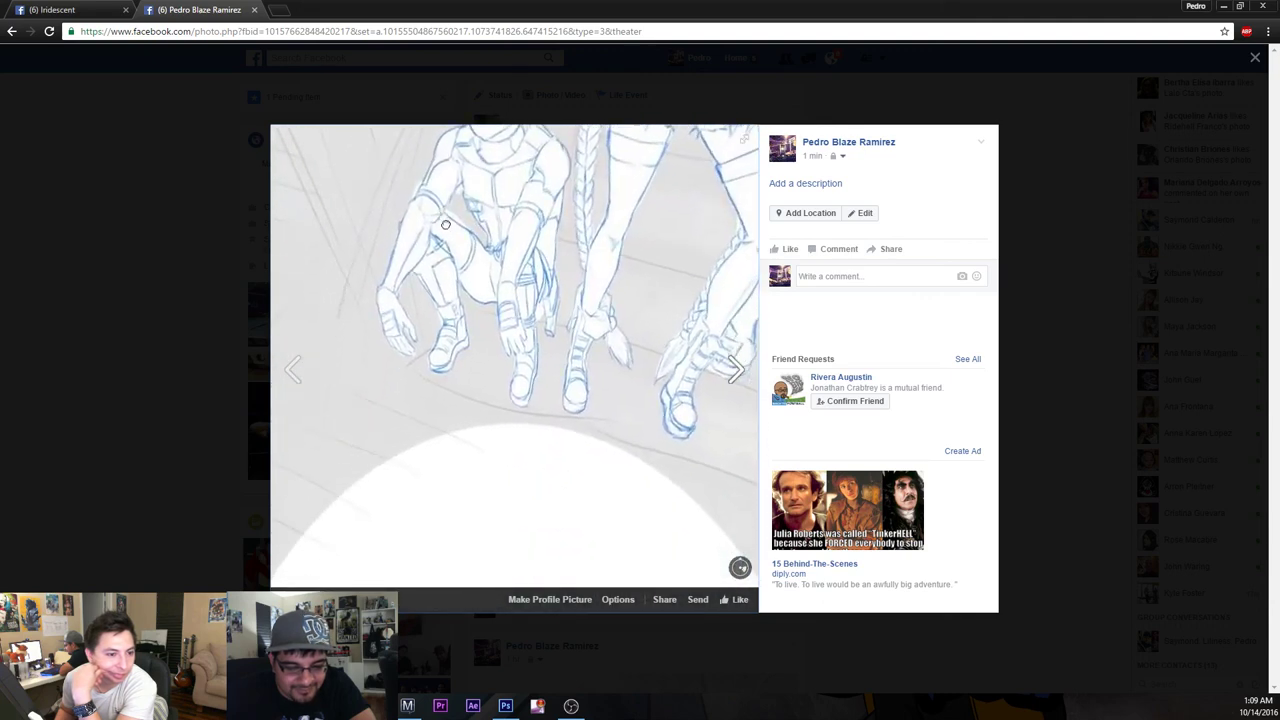
{"action": "mouse_move", "coordinate": [445, 224]}
{"action": "left_mouse_down"}
{"action": "mouse_move", "coordinate": [526, 294]}
{"action": "mouse_move", "coordinate": [540, 345]}
{"action": "left_mouse_up"}
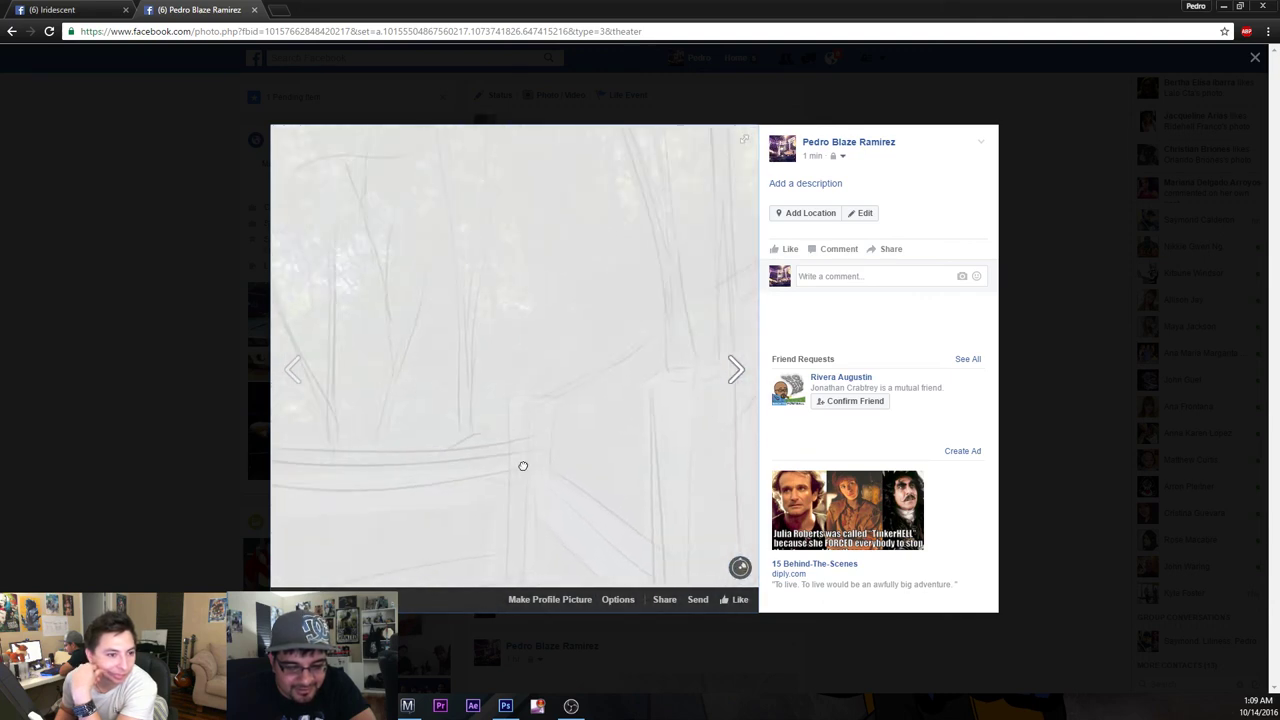
{"action": "left_click_drag", "start_coordinate": [597, 504], "coordinate": [620, 515]}
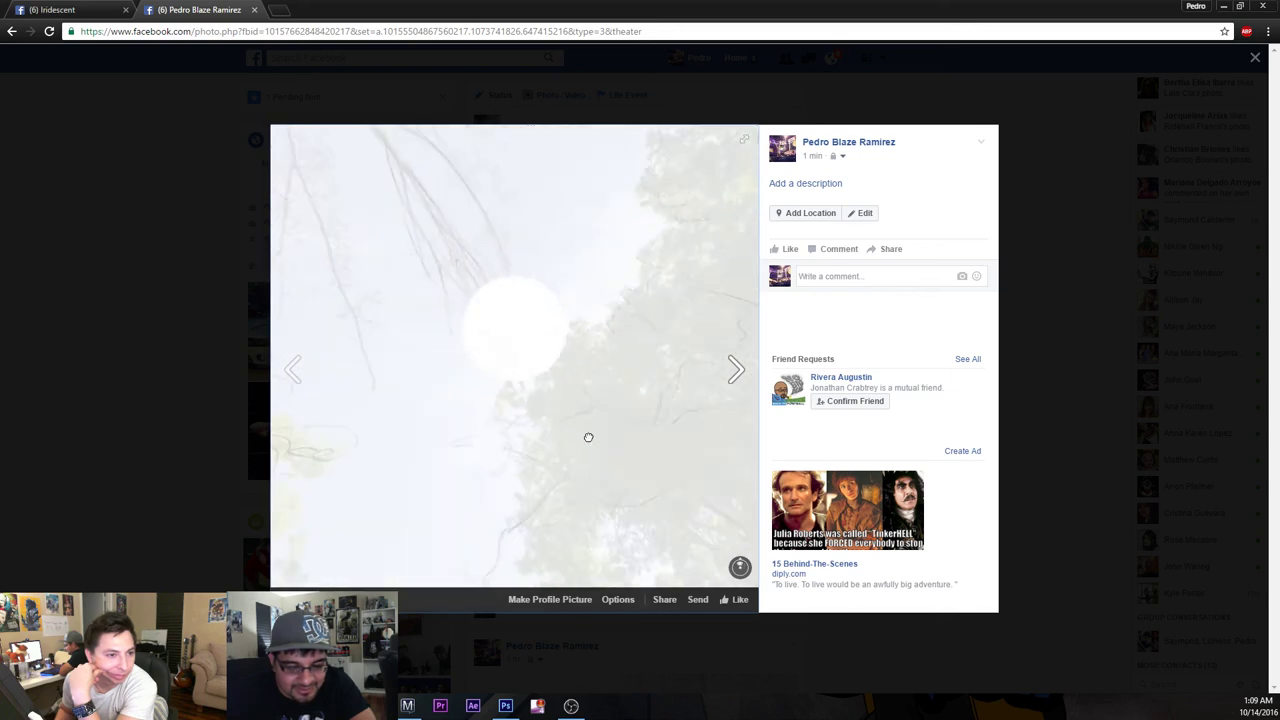
{"action": "left_click_drag", "start_coordinate": [588, 437], "coordinate": [602, 406]}
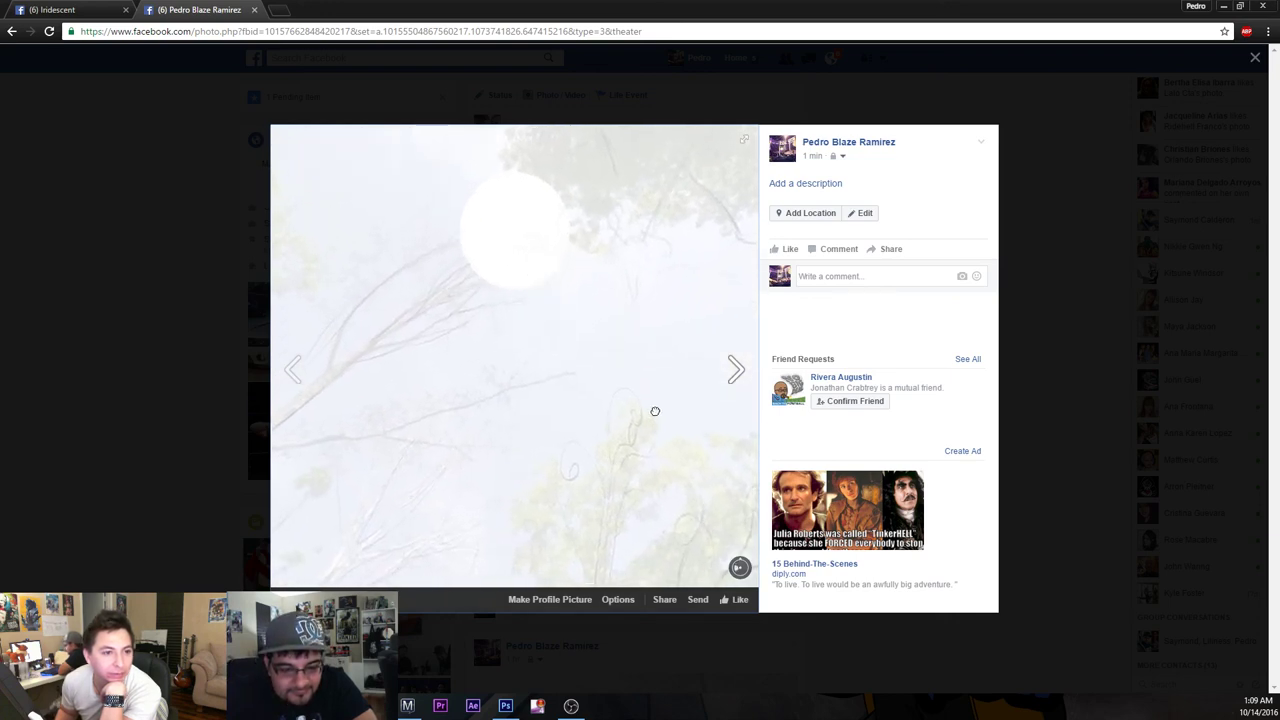
{"action": "left_click_drag", "start_coordinate": [529, 385], "coordinate": [545, 354]}
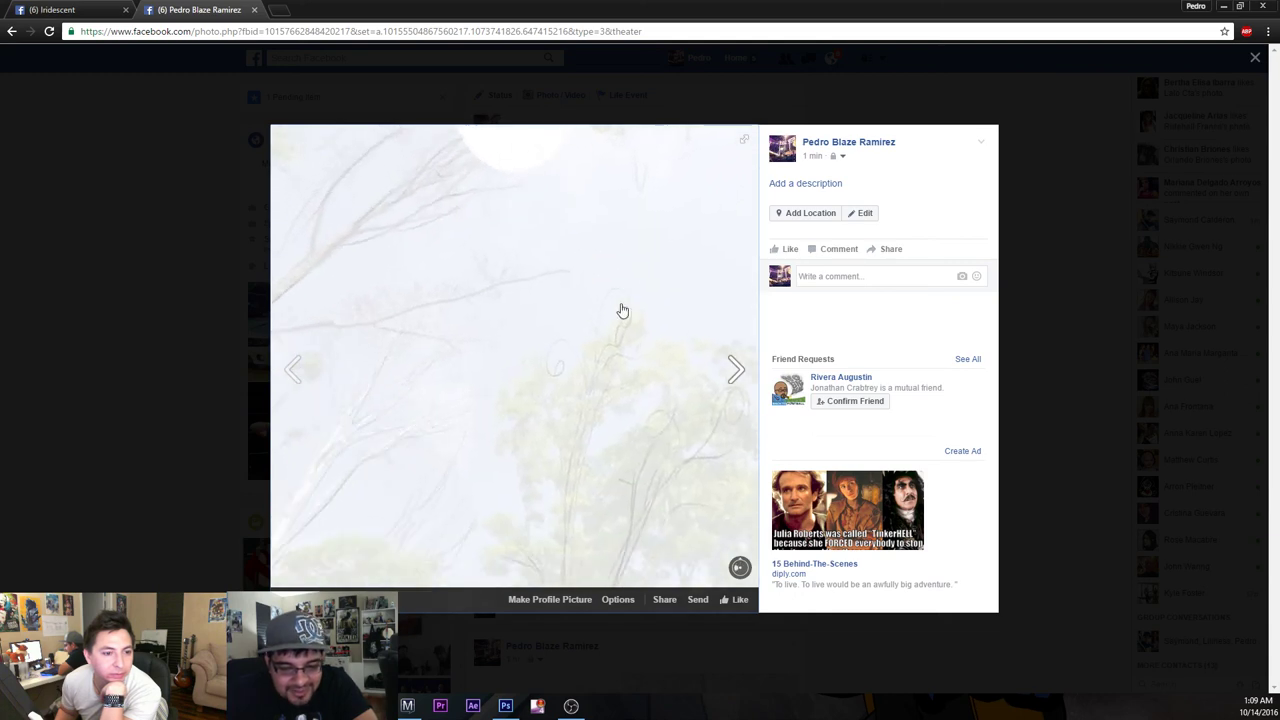
{"action": "mouse_move", "coordinate": [565, 368]}
{"action": "left_mouse_down"}
{"action": "mouse_move", "coordinate": [548, 514]}
{"action": "mouse_move", "coordinate": [619, 394]}
{"action": "left_mouse_up"}
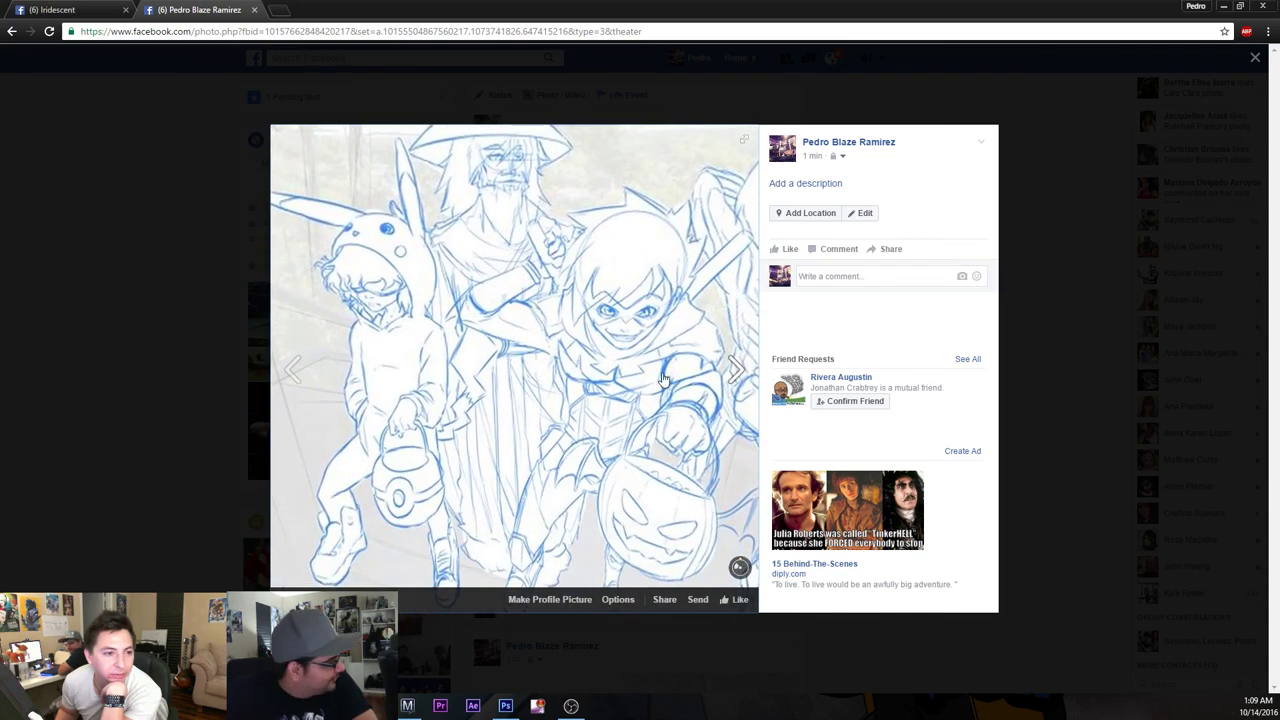
- Turn the 360 photo from the wizard group to the other side, examining the crouching masked figure, cat-eared girl and horned figure from head to feet
{"action": "left_click_drag", "start_coordinate": [567, 352], "coordinate": [649, 333]}
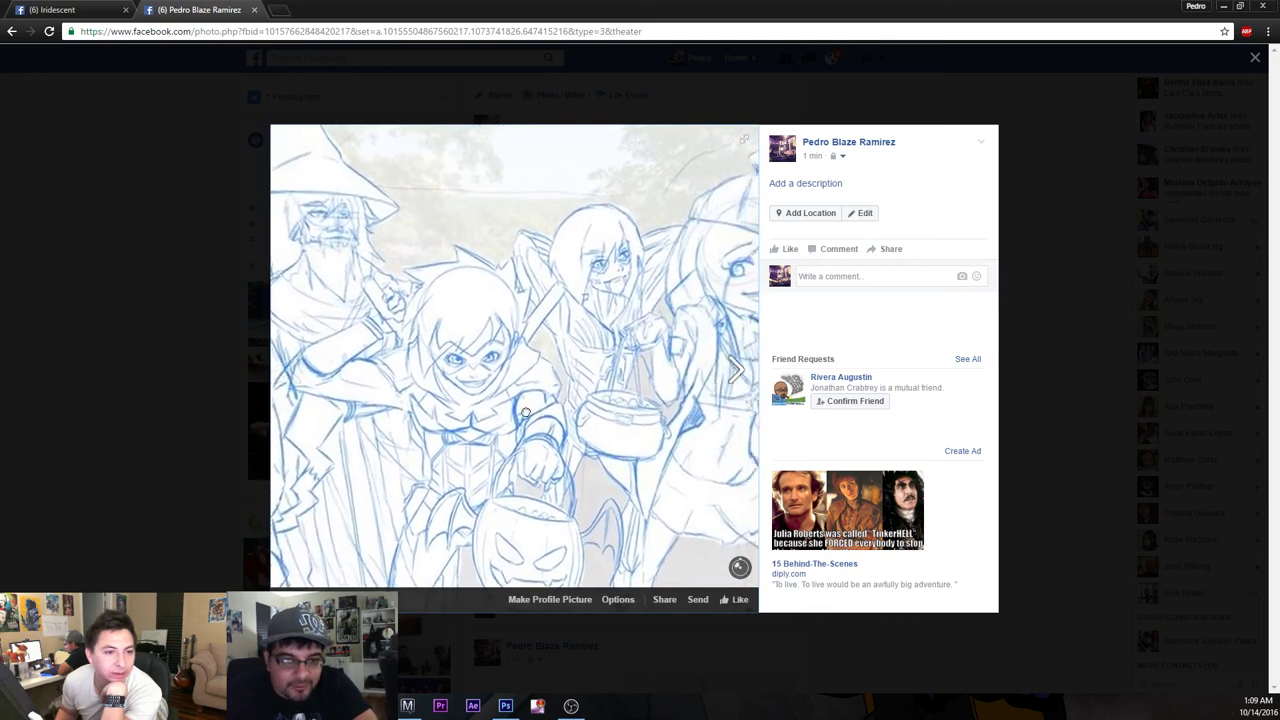
{"action": "left_click_drag", "start_coordinate": [402, 391], "coordinate": [439, 386]}
{"action": "mouse_move", "coordinate": [583, 377]}
{"action": "left_mouse_down"}
{"action": "mouse_move", "coordinate": [613, 284]}
{"action": "mouse_move", "coordinate": [682, 335]}
{"action": "mouse_move", "coordinate": [685, 408]}
{"action": "mouse_move", "coordinate": [689, 370]}
{"action": "left_mouse_up"}
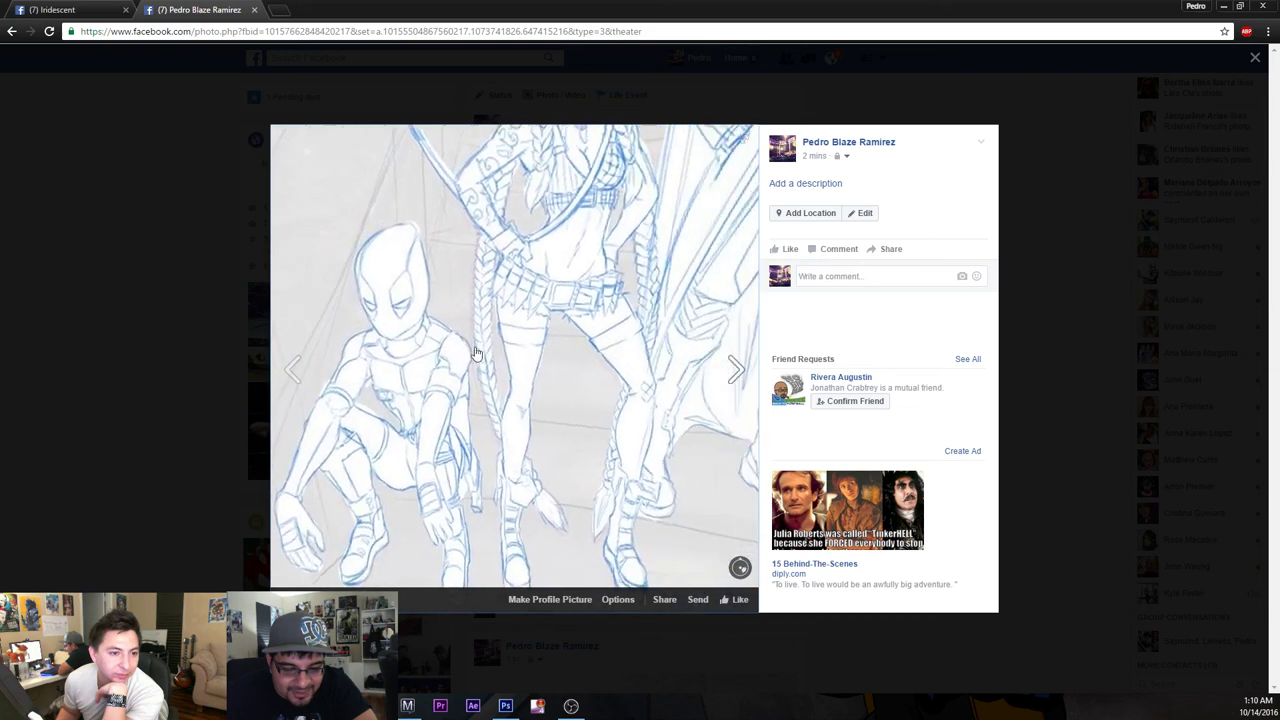
{"action": "left_click_drag", "start_coordinate": [476, 353], "coordinate": [508, 391]}
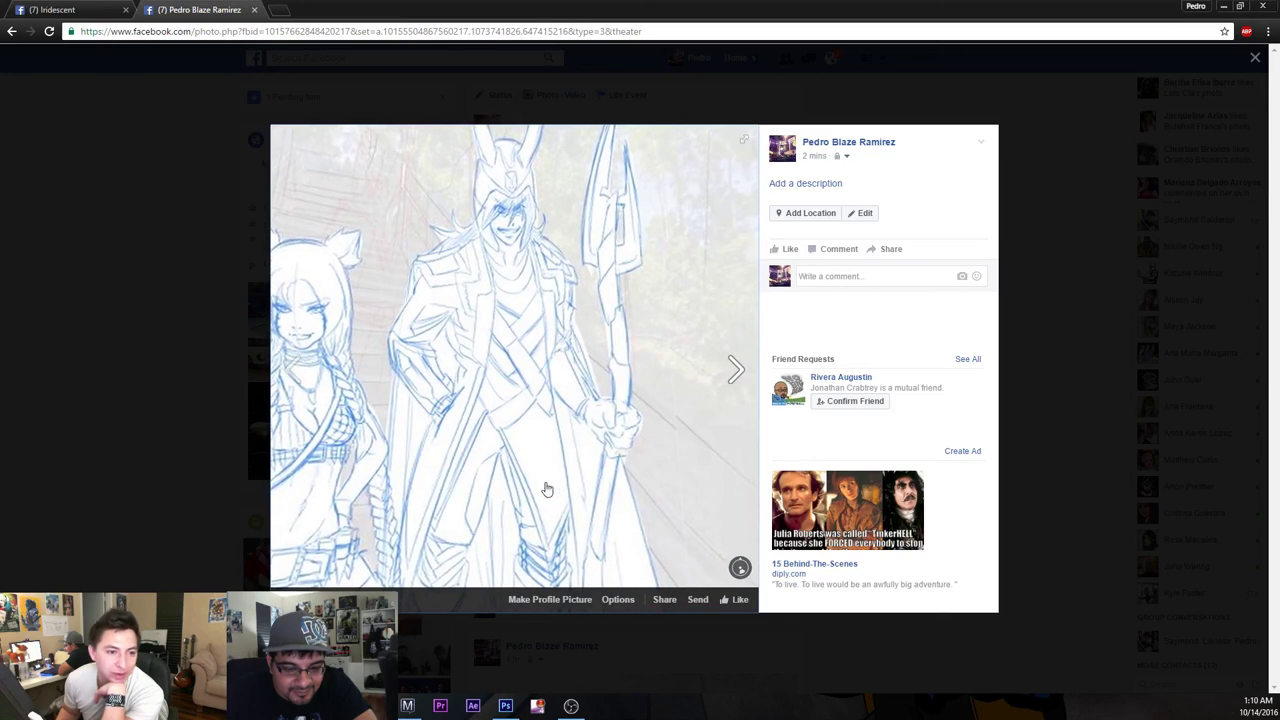
{"action": "left_click_drag", "start_coordinate": [549, 487], "coordinate": [559, 428]}
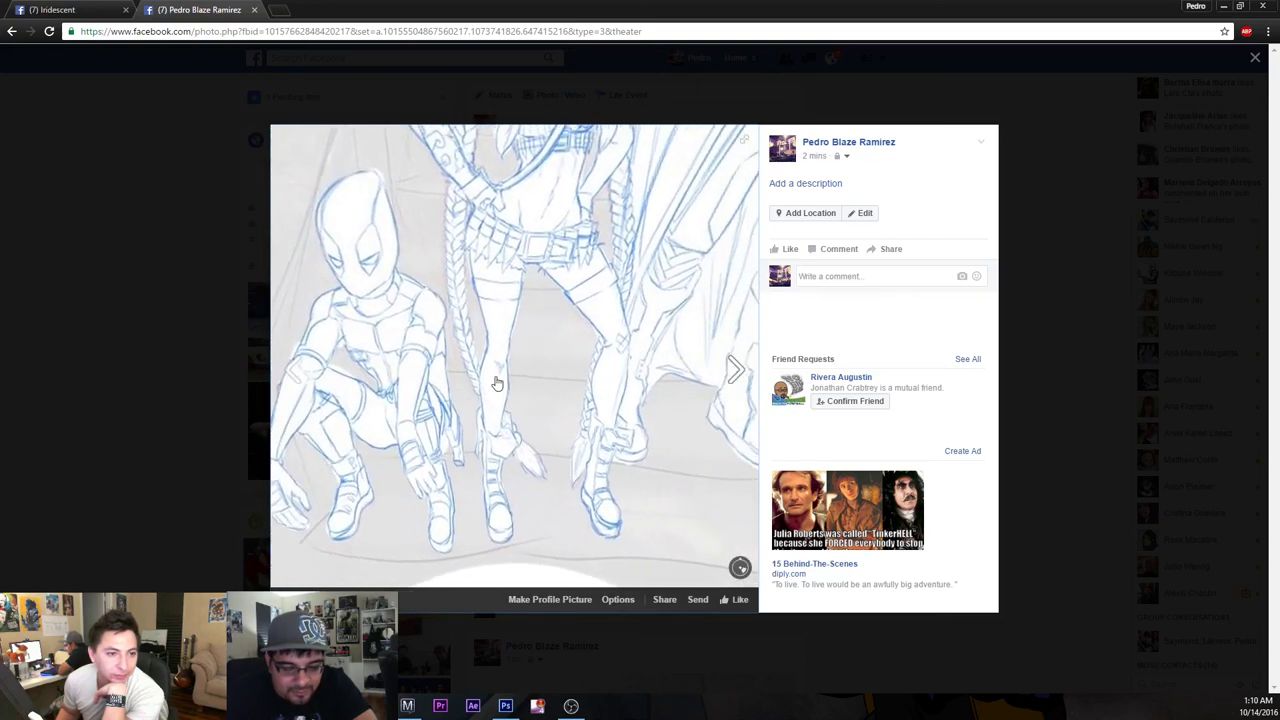
{"action": "left_click_drag", "start_coordinate": [544, 332], "coordinate": [529, 430]}
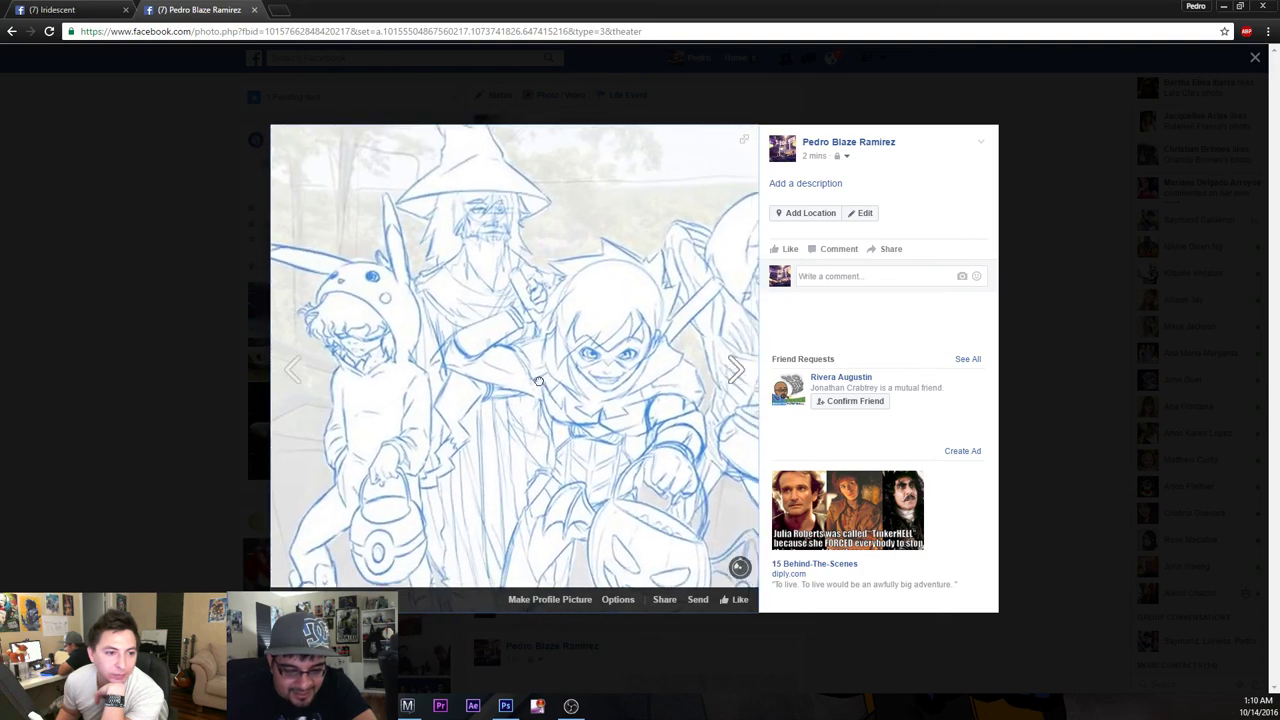
- Sweep around the whole 360 photo again, comparing the trick-or-treating group, the empty background area and the cat-eared girl
{"action": "left_click_drag", "start_coordinate": [553, 387], "coordinate": [620, 348]}
{"action": "left_click_drag", "start_coordinate": [465, 347], "coordinate": [582, 371]}
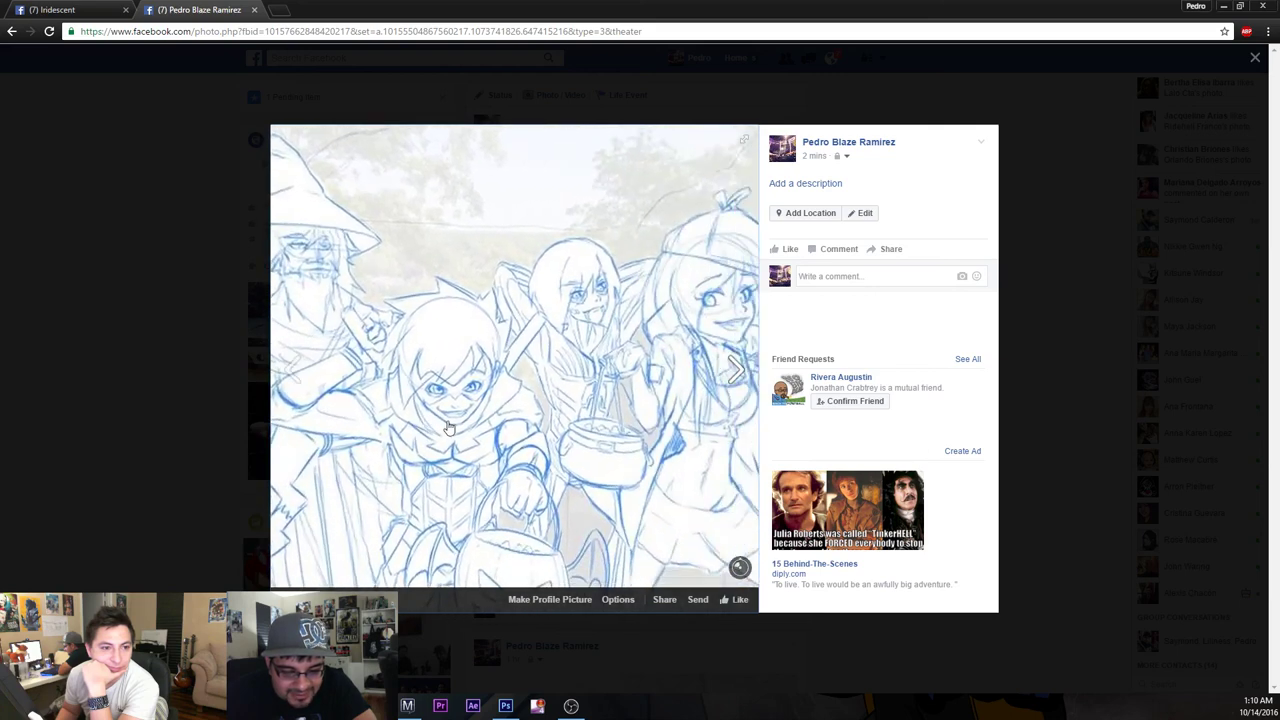
{"action": "mouse_move", "coordinate": [517, 375]}
{"action": "left_mouse_down"}
{"action": "mouse_move", "coordinate": [561, 463]}
{"action": "mouse_move", "coordinate": [523, 509]}
{"action": "mouse_move", "coordinate": [520, 480]}
{"action": "mouse_move", "coordinate": [494, 514]}
{"action": "mouse_move", "coordinate": [494, 497]}
{"action": "left_mouse_up"}
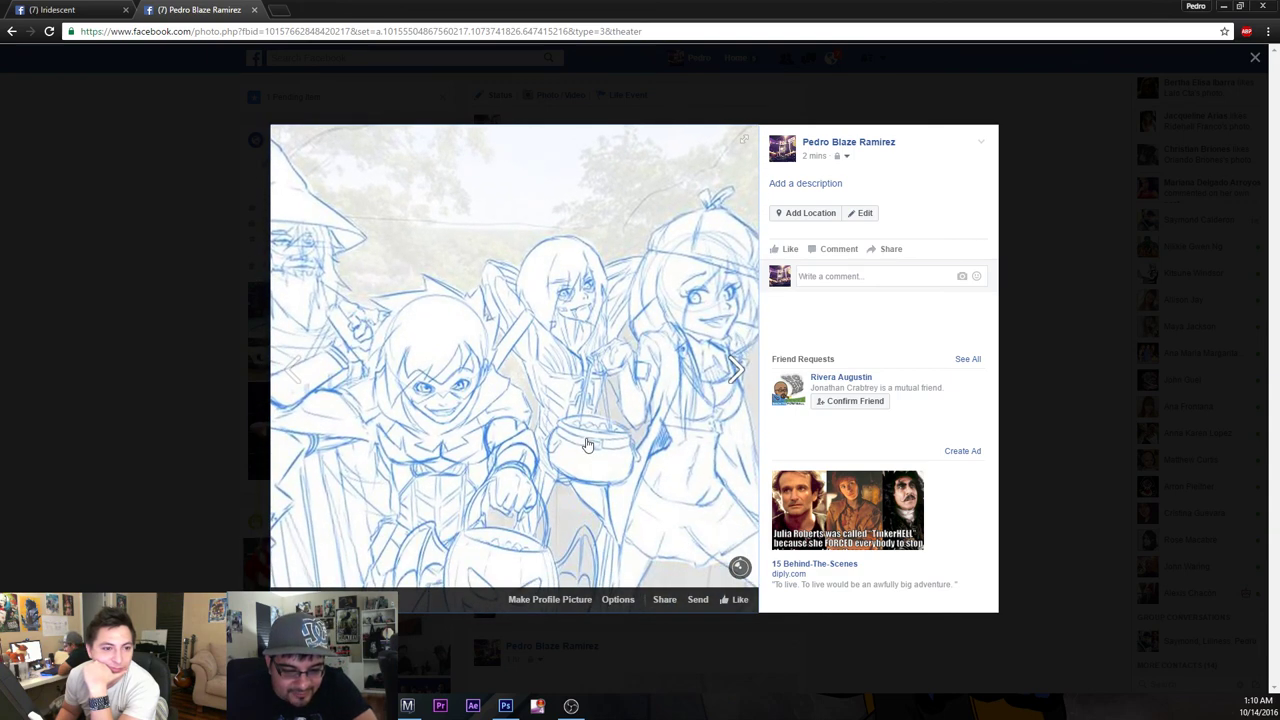
{"action": "left_click_drag", "start_coordinate": [502, 438], "coordinate": [397, 436]}
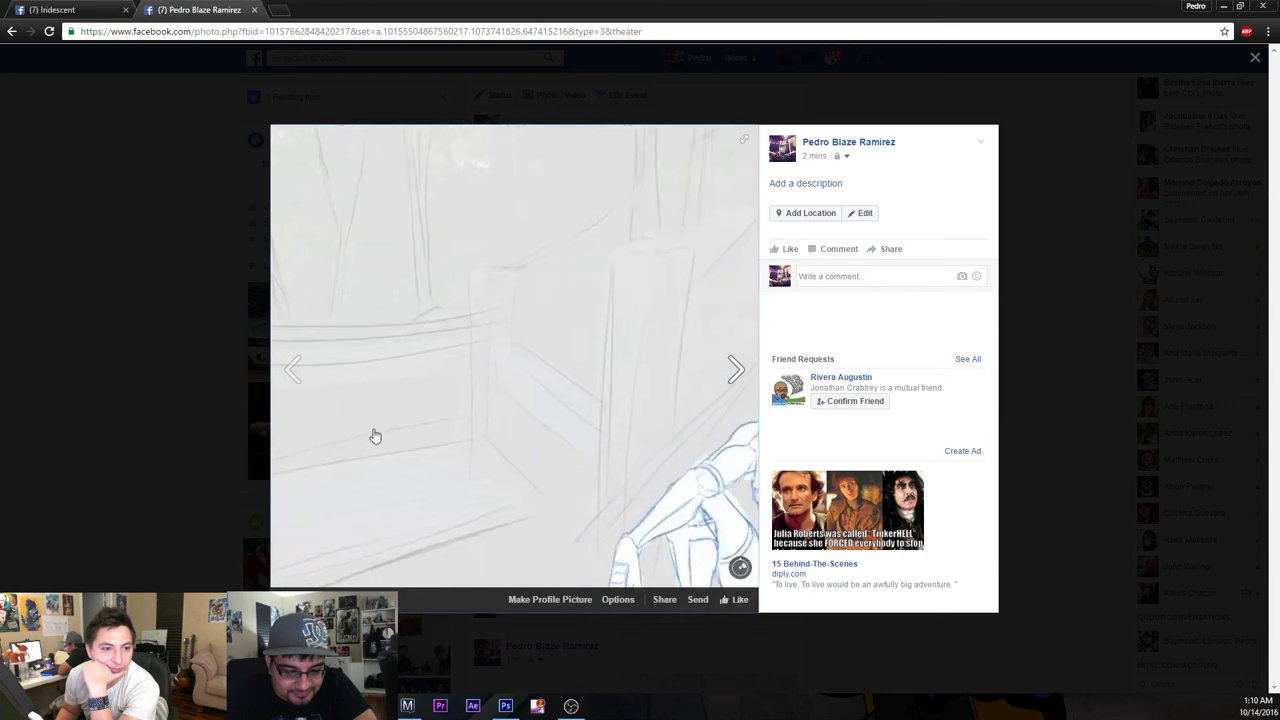
{"action": "left_click_drag", "start_coordinate": [471, 424], "coordinate": [468, 488]}
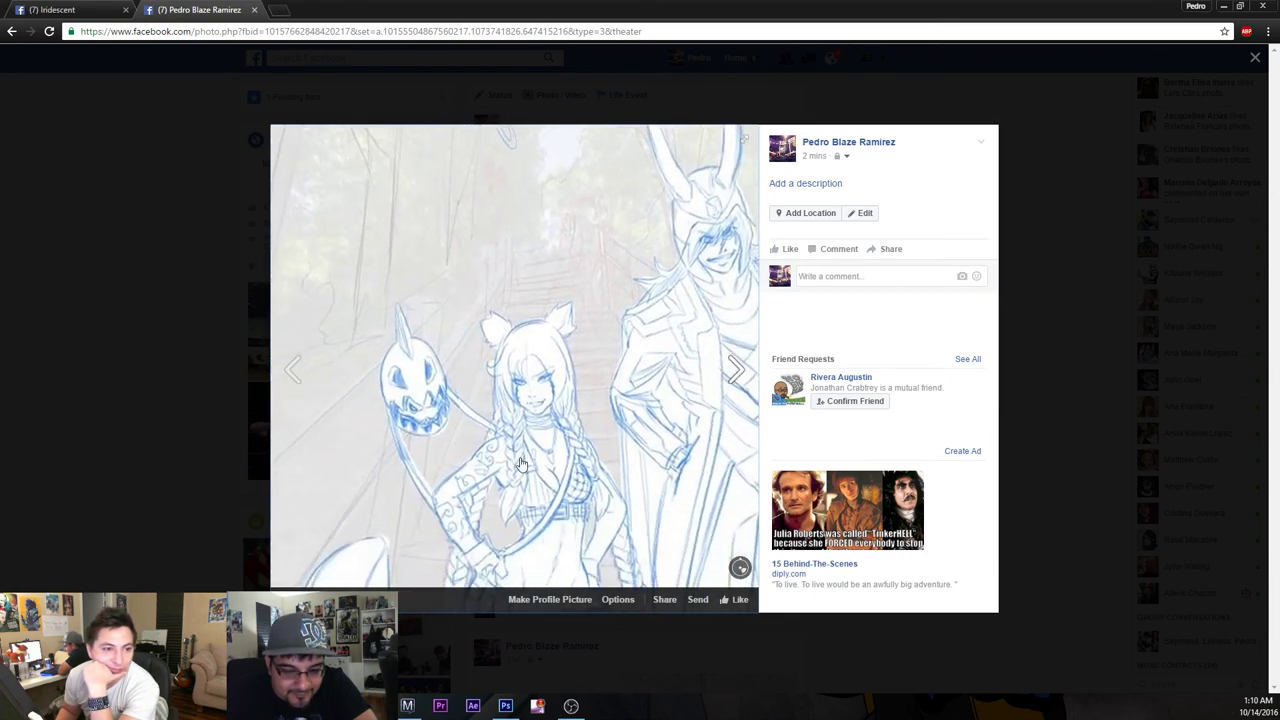
{"action": "mouse_move", "coordinate": [521, 464]}
{"action": "left_mouse_down"}
{"action": "mouse_move", "coordinate": [519, 395]}
{"action": "mouse_move", "coordinate": [531, 407]}
{"action": "left_mouse_up"}
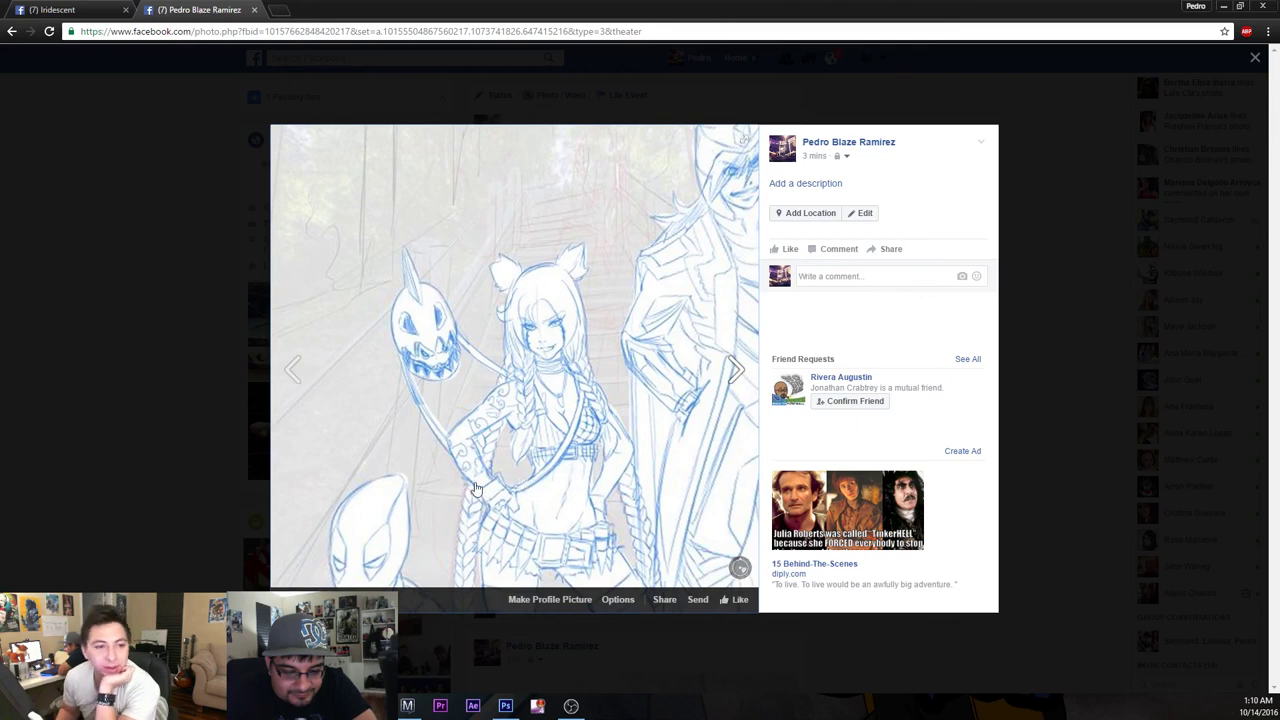
{"action": "left_click_drag", "start_coordinate": [476, 488], "coordinate": [591, 395]}
{"action": "left_click_drag", "start_coordinate": [484, 396], "coordinate": [597, 391]}
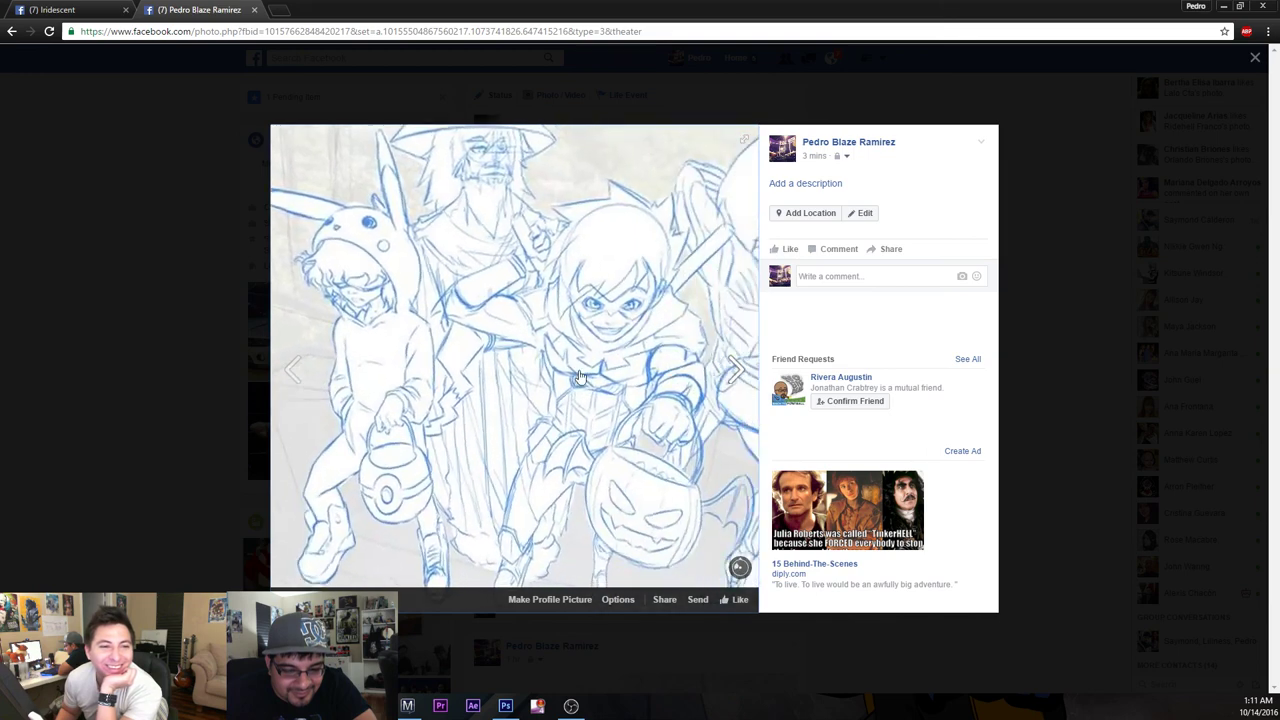
{"action": "mouse_move", "coordinate": [454, 400]}
{"action": "left_mouse_down"}
{"action": "mouse_move", "coordinate": [410, 400]}
{"action": "mouse_move", "coordinate": [448, 399]}
{"action": "left_mouse_up"}
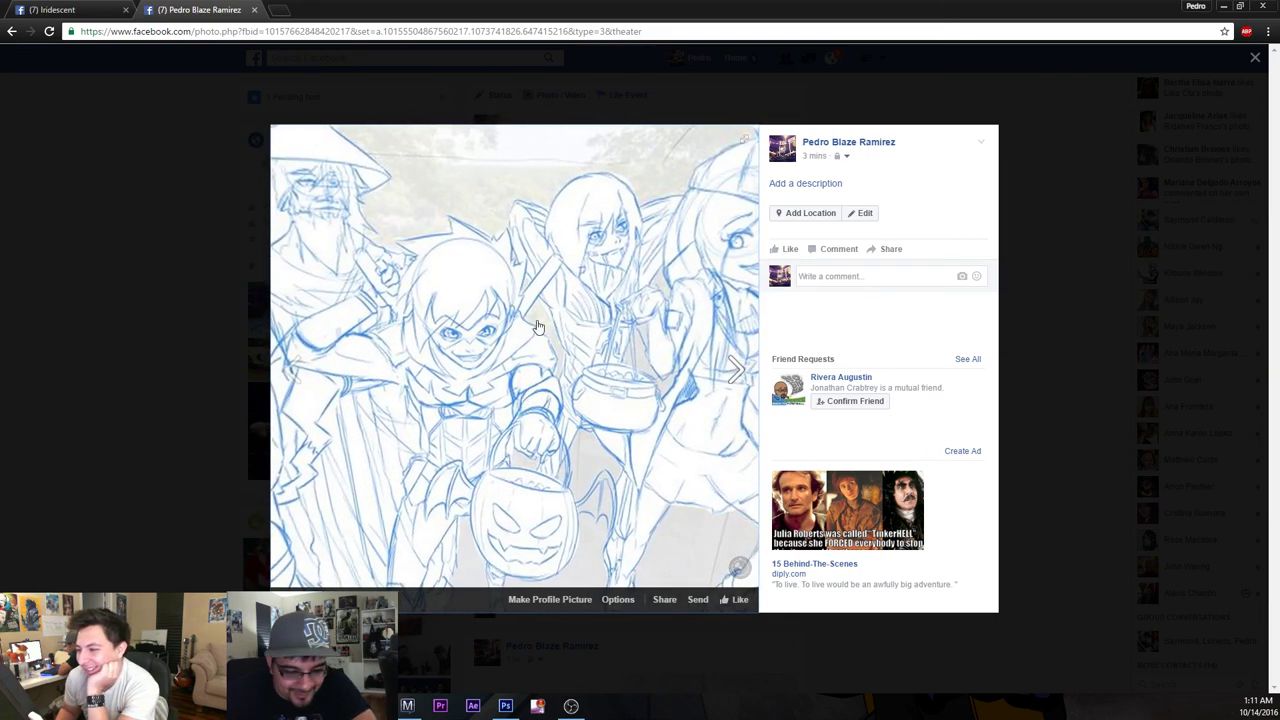
- Leave the 360 photo view for the profile timeline and switch to the MPC-HC music player
{"action": "left_click", "coordinate": [100, 216]}
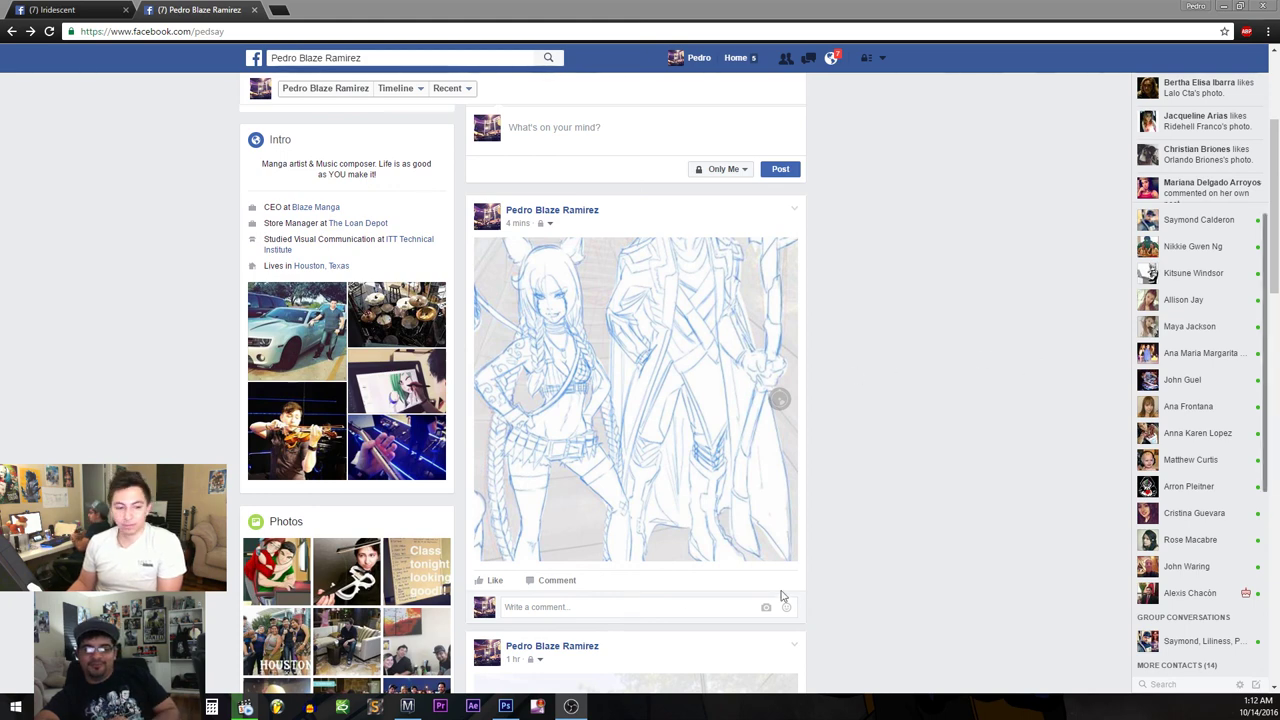
{"action": "left_click", "coordinate": [247, 707]}
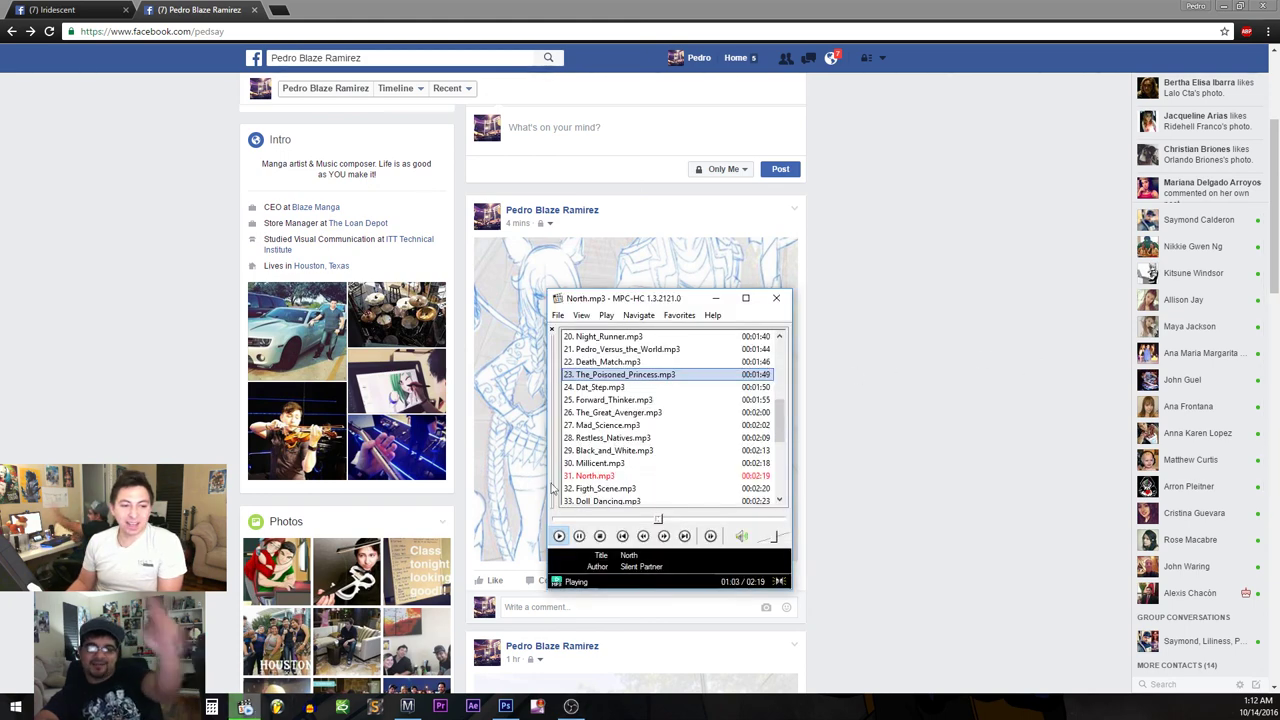